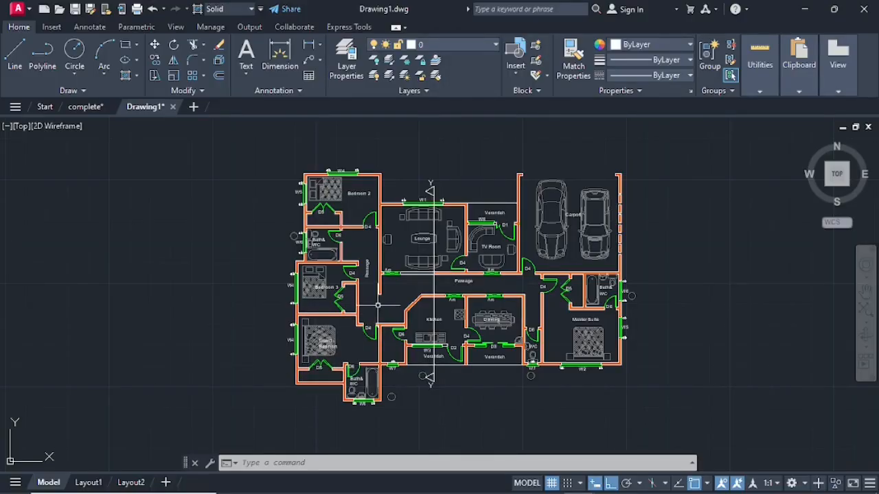
# Step: Trace a polyline along the outer walls from the carport's upper right corner, past the verandah, lounge and Bedroom 2, down to Bedroom 3's upper corner
pyautogui.scroll(2, 401, 244)
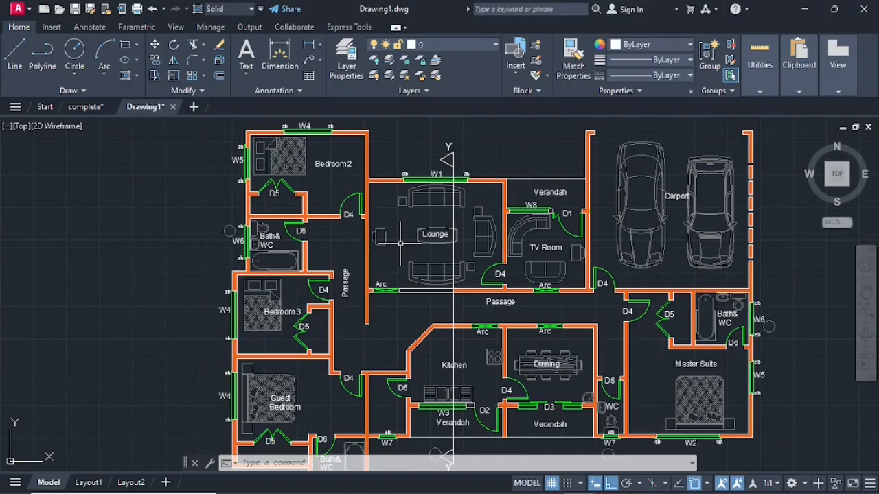
pyautogui.moveTo(401, 244); pyautogui.dragTo(391, 266, button='middle')
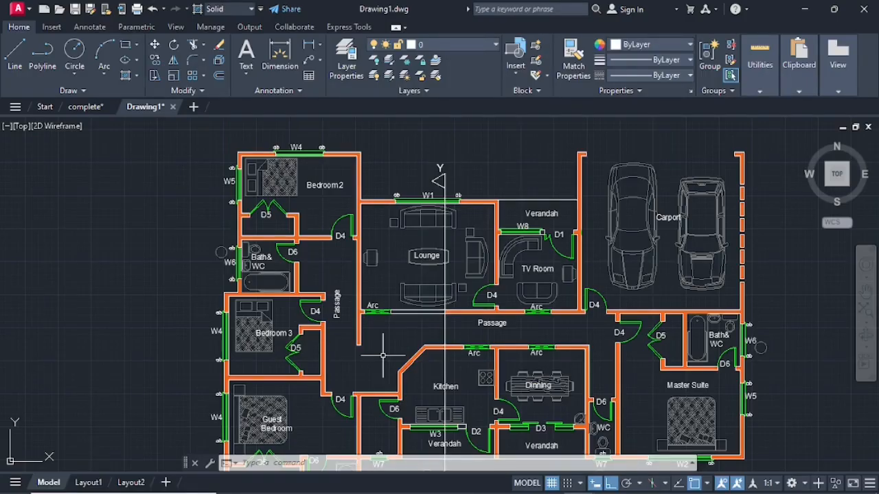
pyautogui.click(43, 58)
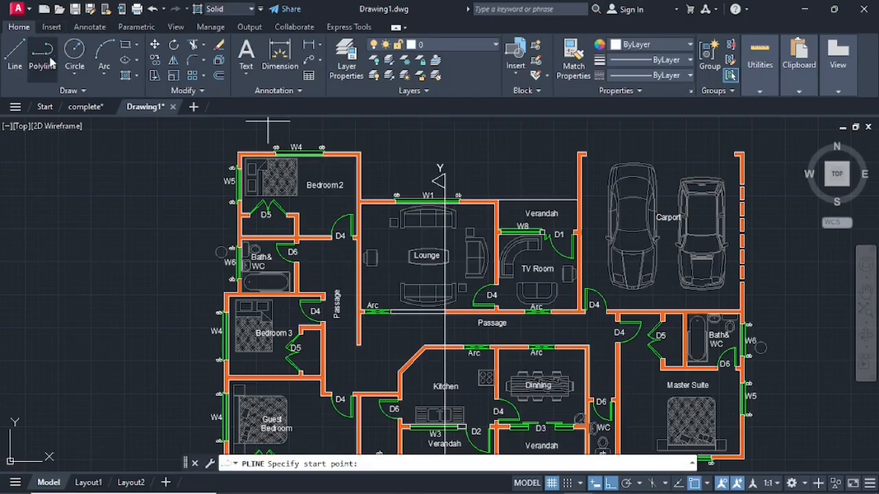
pyautogui.click(739, 153)
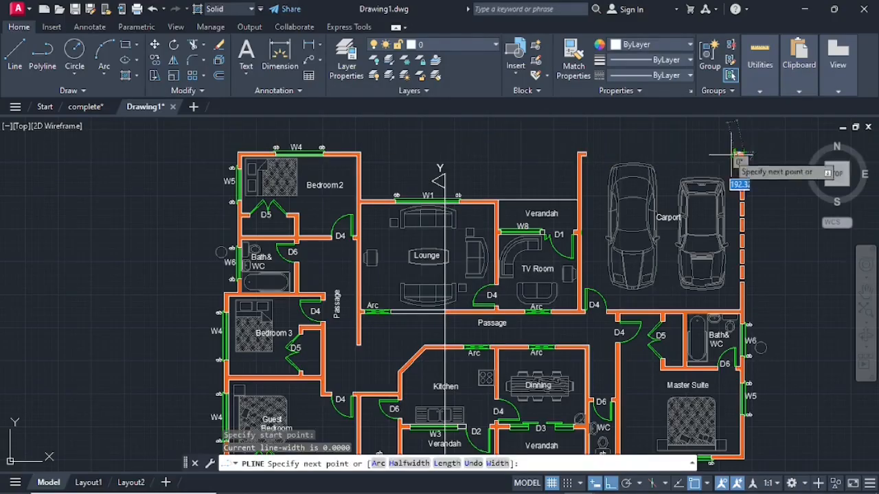
pyautogui.click(581, 153)
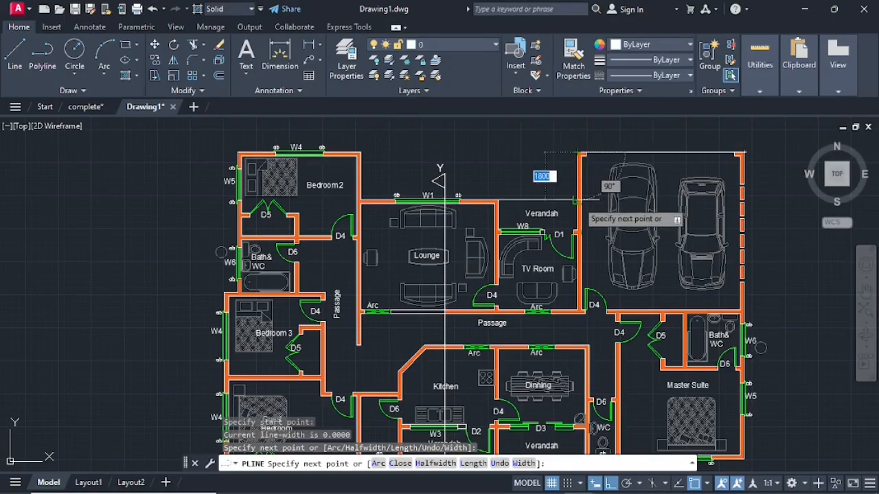
pyautogui.click(579, 192)
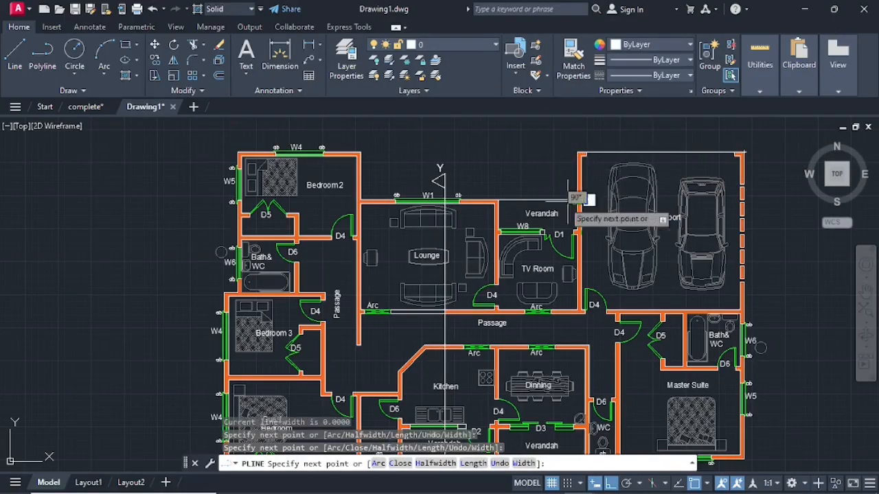
pyautogui.click(359, 201)
pyautogui.click(361, 151)
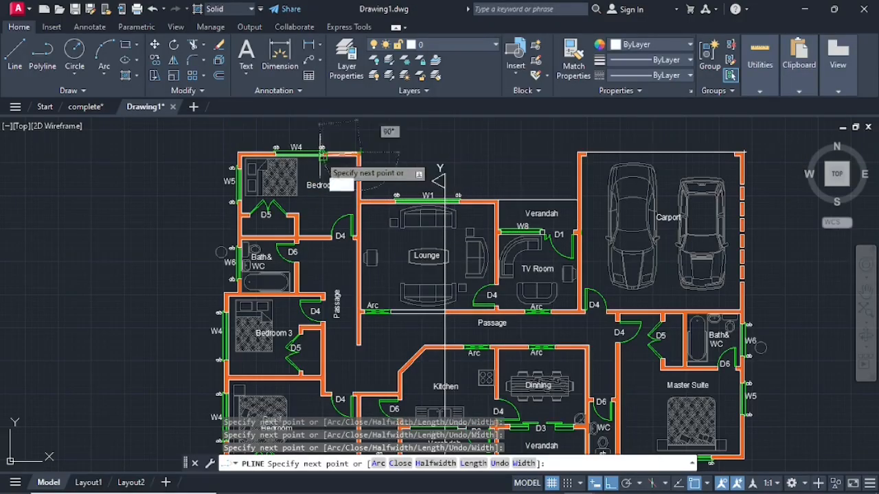
pyautogui.click(238, 153)
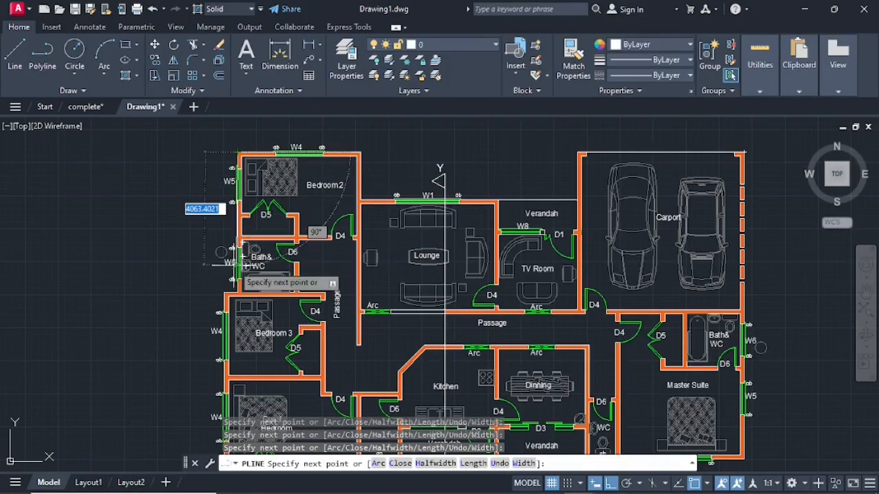
pyautogui.click(238, 294)
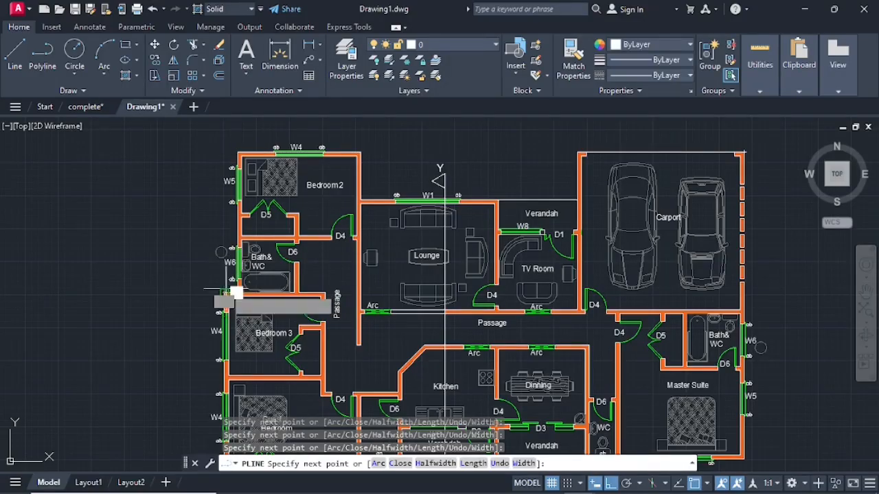
# Step: Continue the polyline around the outer walls of Bedroom 3, the Guest Bedroom and its Bath & WC to the plan's lower main wall
pyautogui.scroll(-2, 227, 302)
pyautogui.moveTo(230, 294); pyautogui.dragTo(233, 267, button='middle')
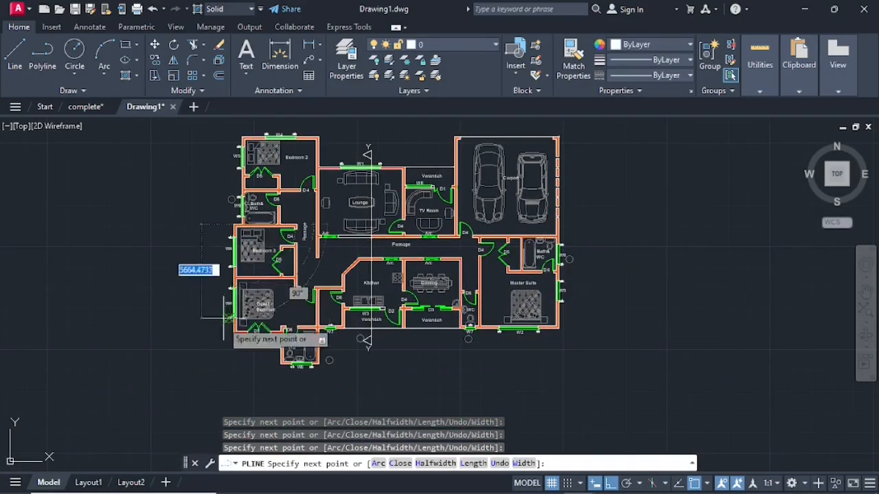
pyautogui.scroll(5, 226, 350)
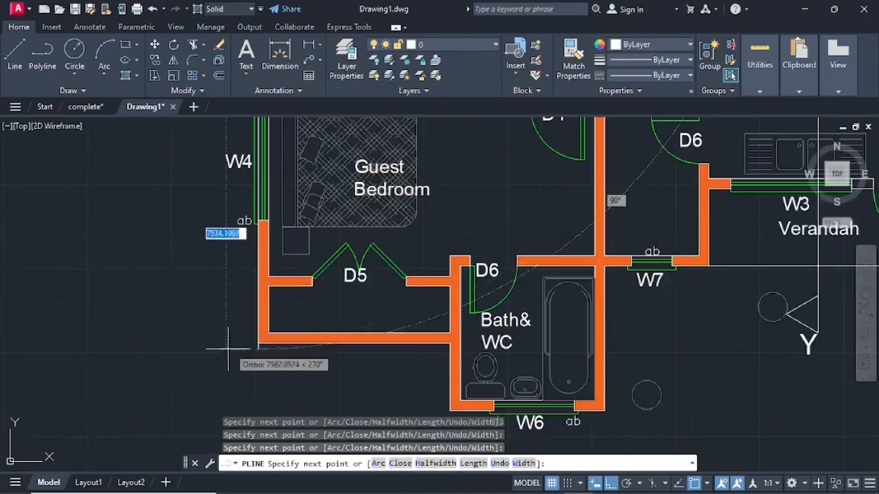
pyautogui.click(260, 344)
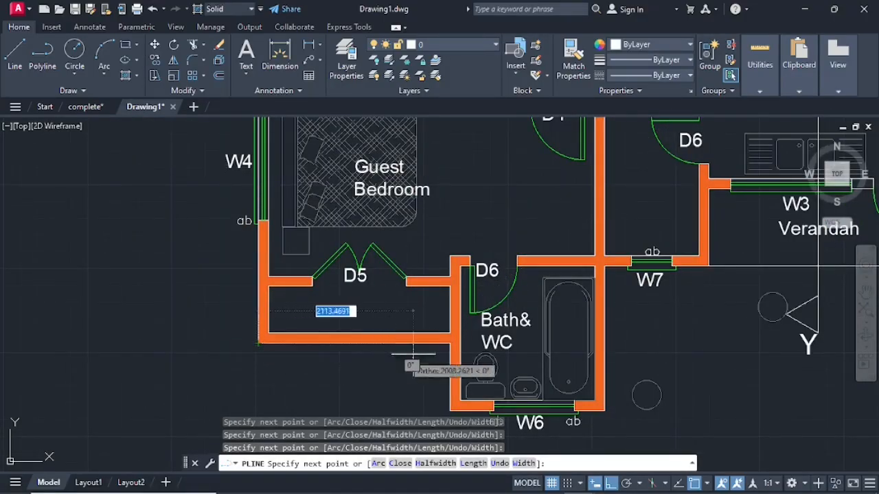
pyautogui.click(450, 411)
pyautogui.click(604, 411)
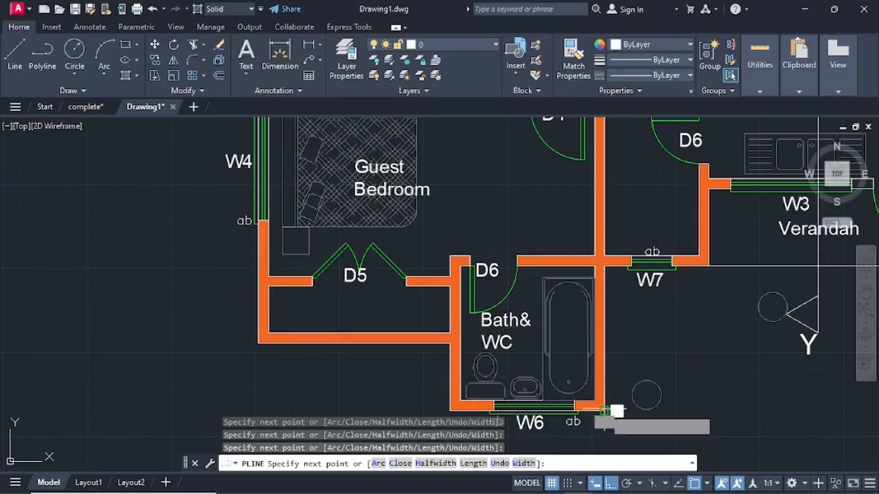
pyautogui.click(600, 261)
# Step: Complete the polyline along the lower verandahs and Master Suite, then up the right outer wall to its starting corner at the carport
pyautogui.scroll(-6, 697, 258)
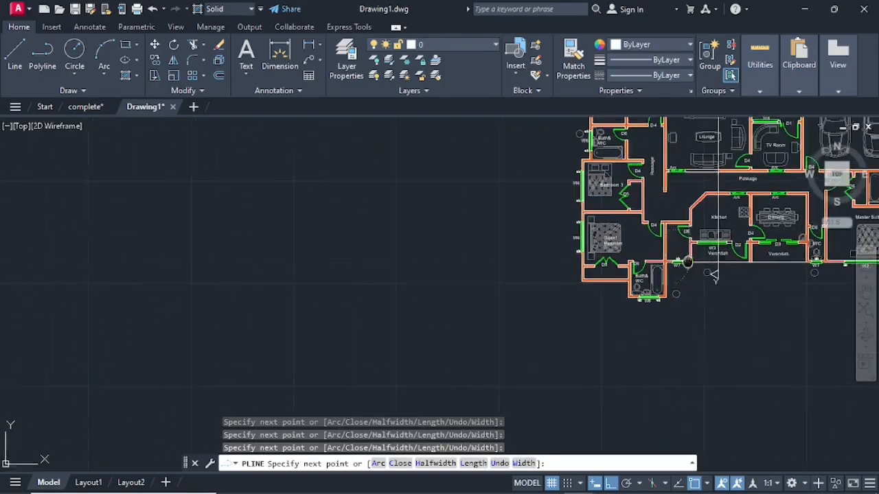
pyautogui.moveTo(697, 261); pyautogui.dragTo(385, 288, button='middle')
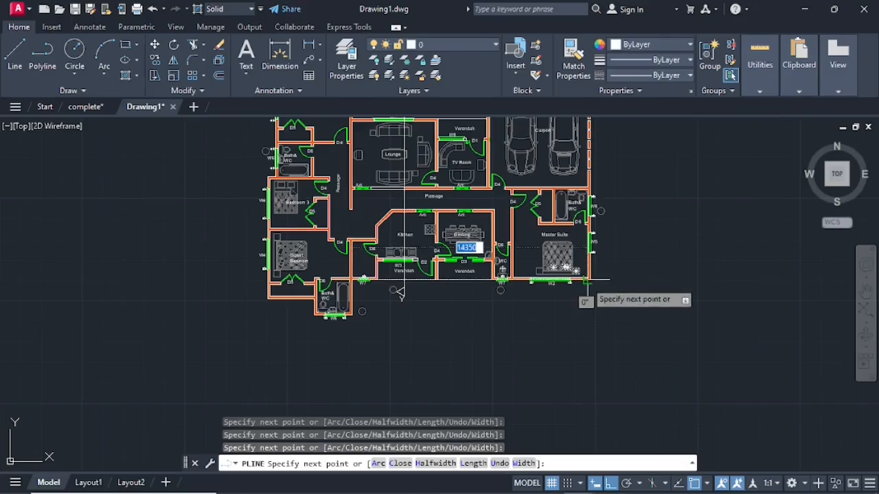
pyautogui.scroll(4, 588, 281)
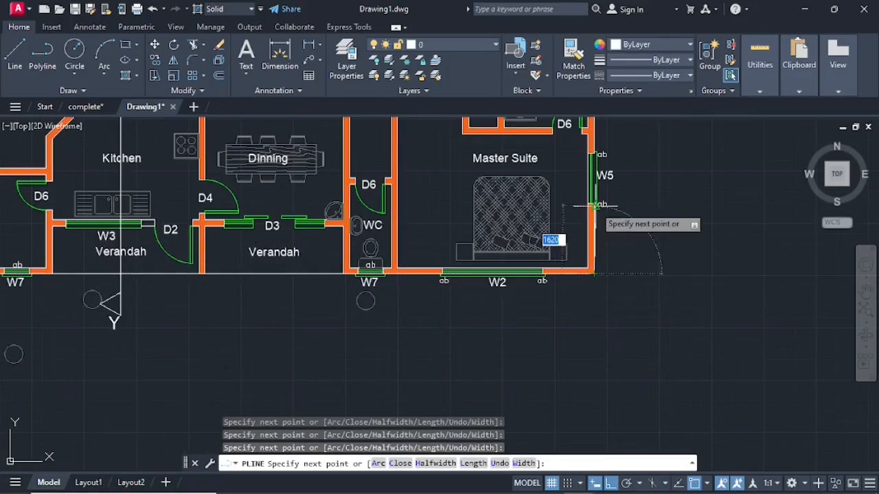
pyautogui.scroll(-4, 590, 224)
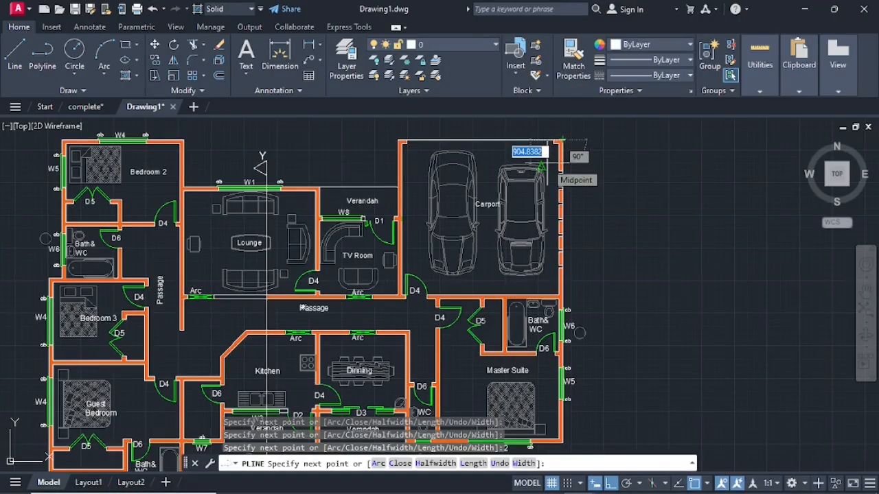
pyautogui.press('Return')
# Step: Move the traced outline horizontally from its upper right corner to the empty space right of the floor plan
pyautogui.scroll(-2, 500, 156)
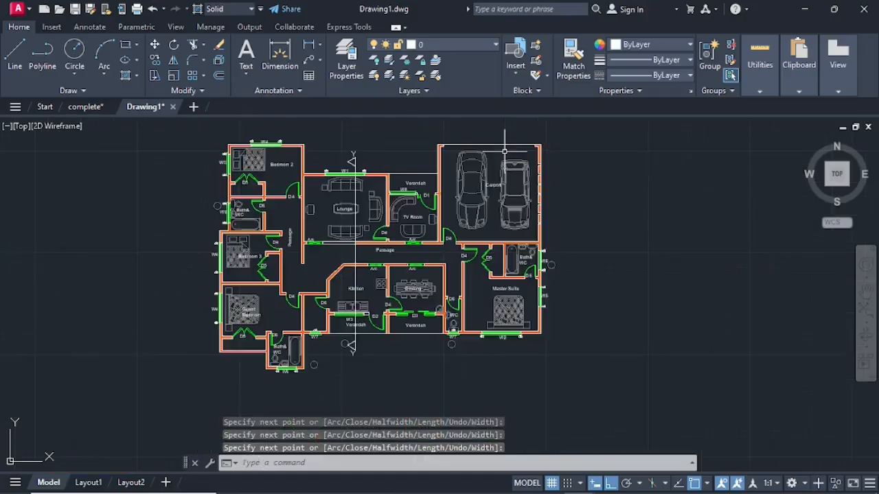
pyautogui.moveTo(504, 151); pyautogui.dragTo(453, 160, button='middle')
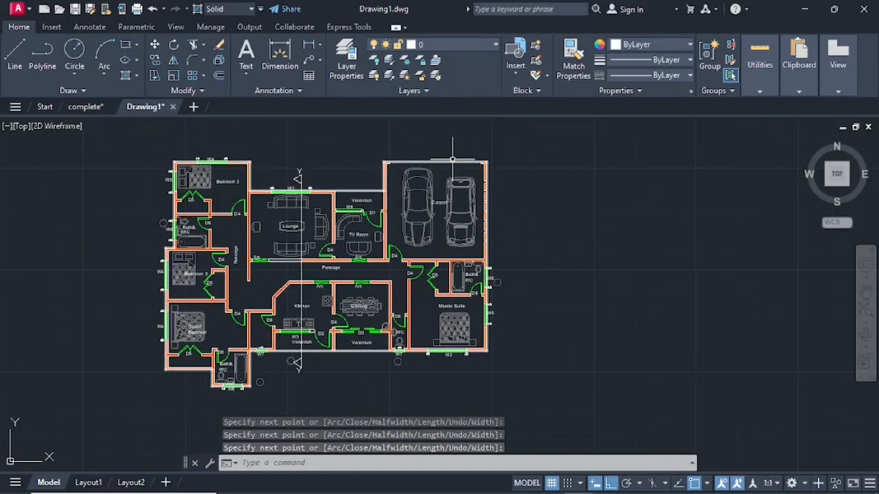
pyautogui.click(452, 161)
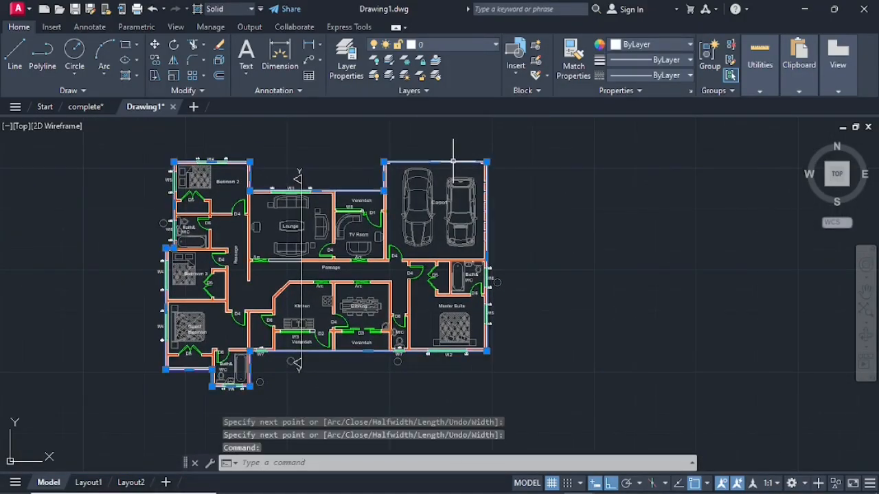
pyautogui.rightClick(454, 165)
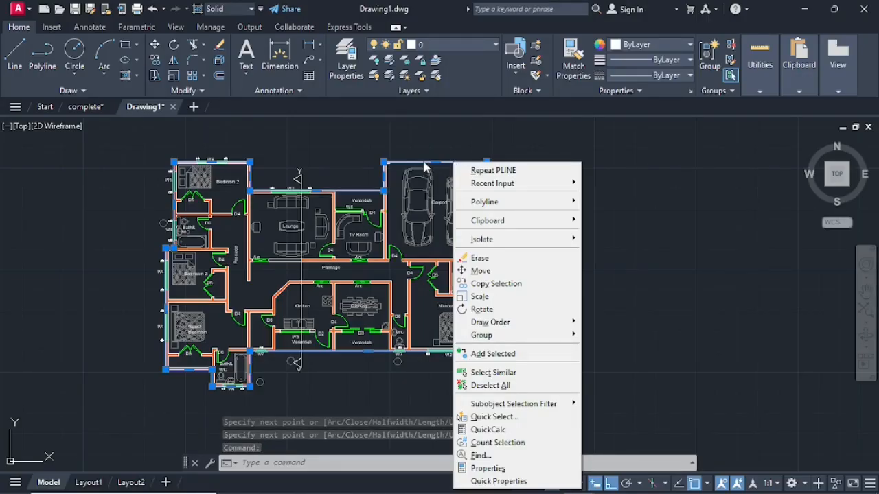
pyautogui.click(473, 272)
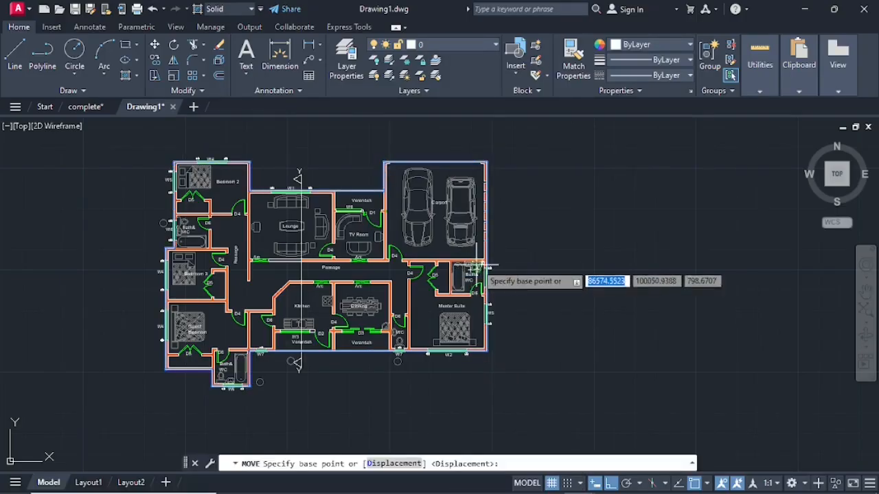
pyautogui.click(486, 163)
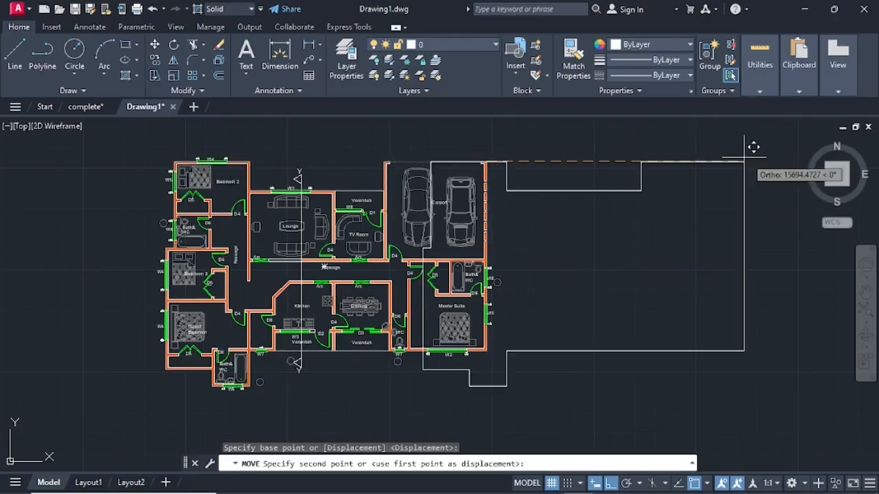
pyautogui.scroll(-3, 751, 147)
pyautogui.moveTo(785, 153); pyautogui.dragTo(667, 186, button='middle')
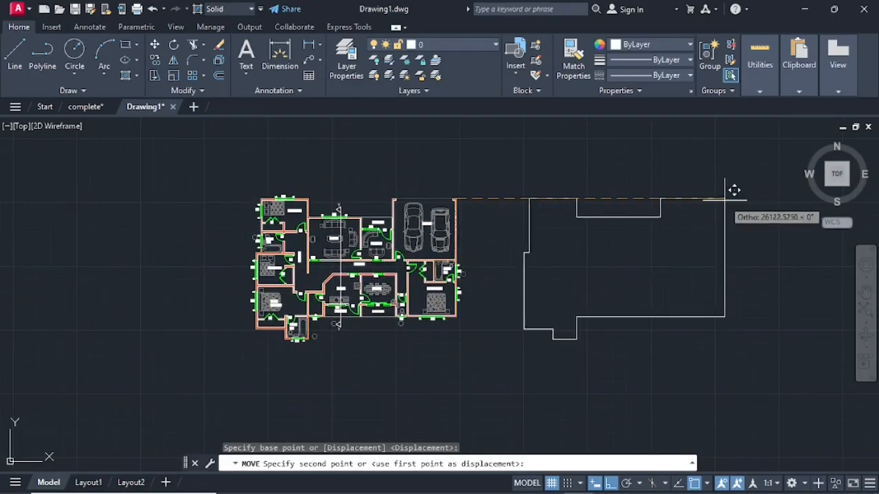
pyautogui.click(762, 199)
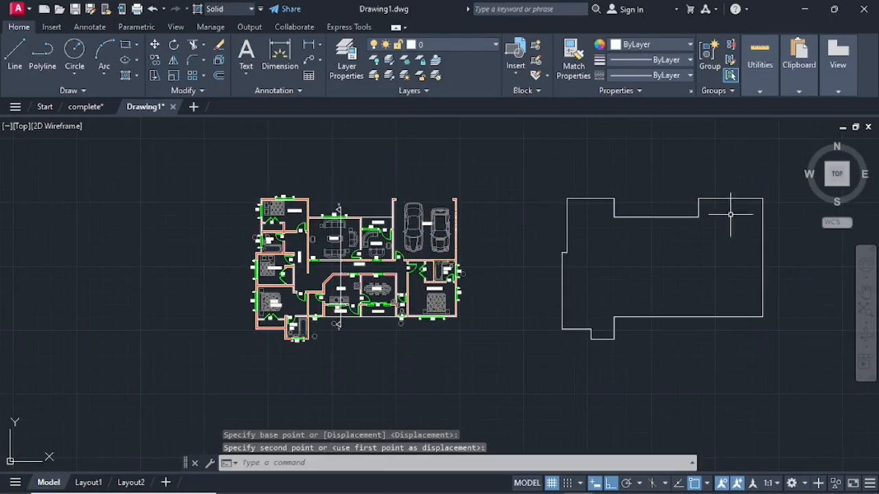
# Step: Offset the moved outline 500 outward and erase the original inner outline
pyautogui.moveTo(687, 232)
pyautogui.mouseDown(button='middle')
pyautogui.moveTo(451, 238)
pyautogui.moveTo(558, 236)
pyautogui.mouseUp(button='middle')
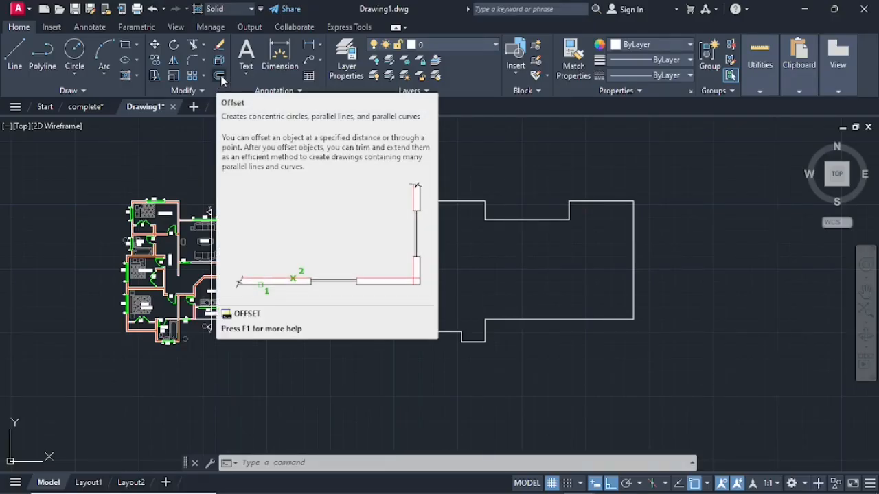
pyautogui.click(219, 77)
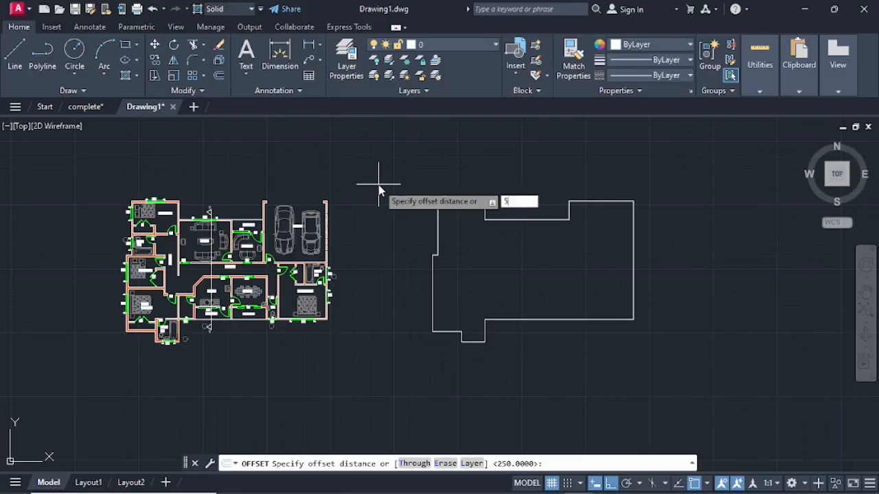
pyautogui.press('Return')
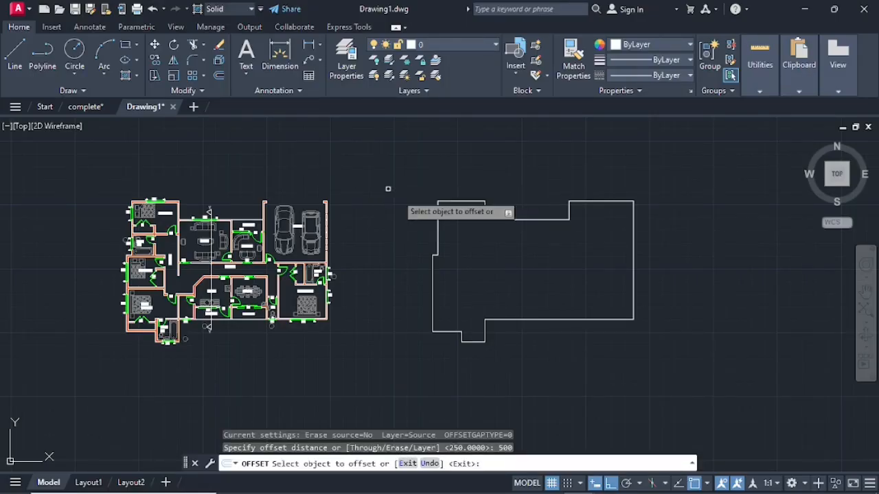
pyautogui.click(460, 200)
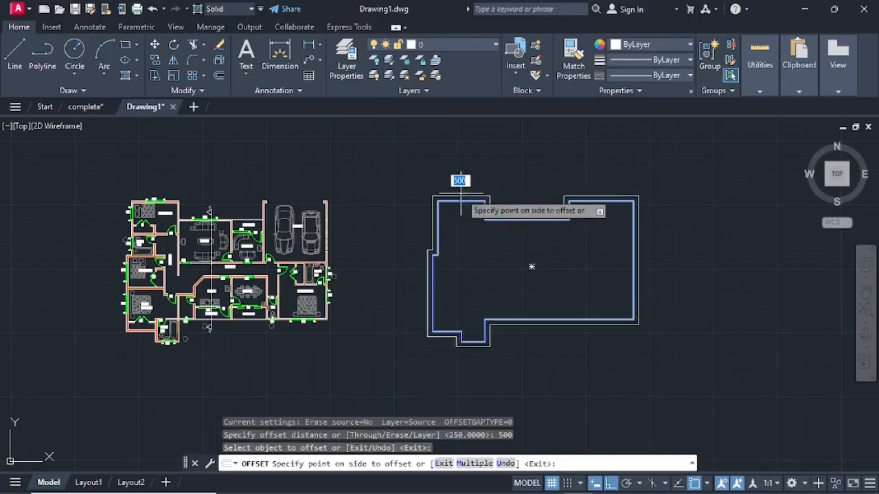
pyautogui.click(456, 180)
pyautogui.press('Return')
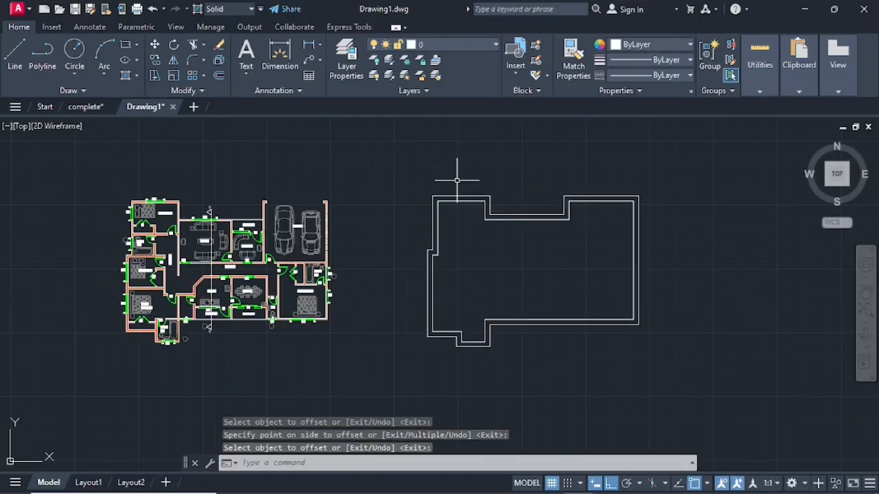
pyautogui.click(463, 201)
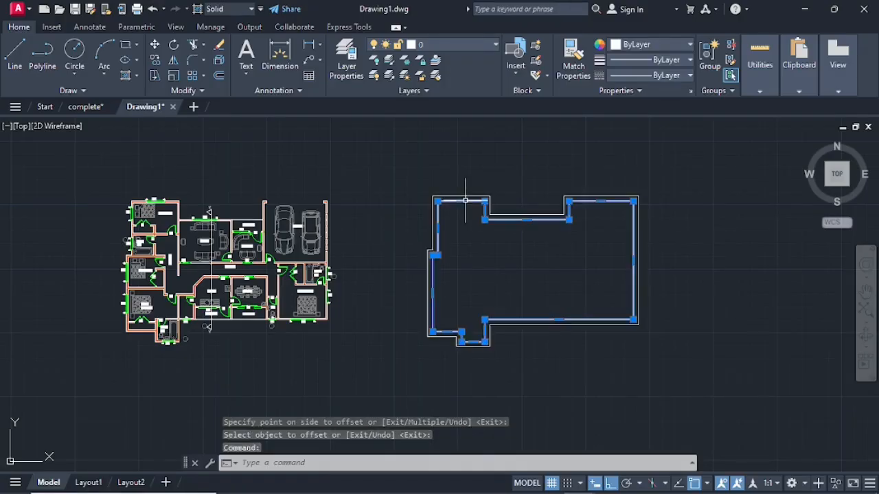
pyautogui.press('Delete')
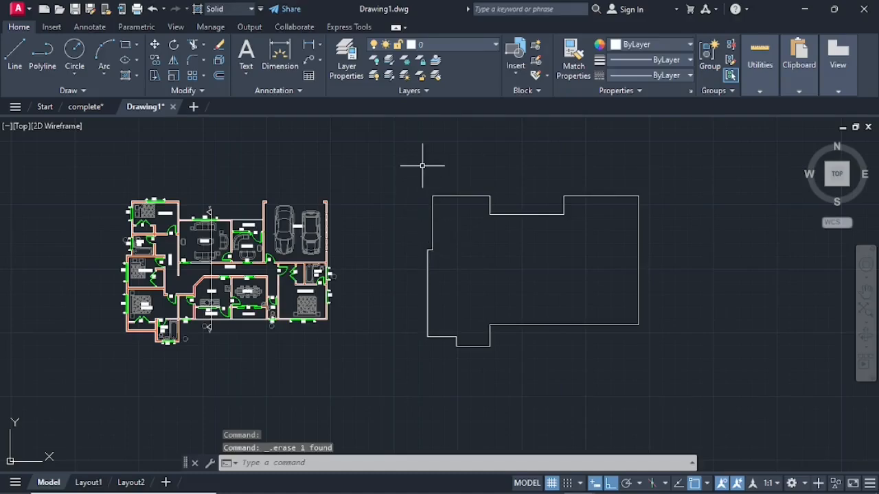
# Step: Offset the roof outline inward with the Through option, then offset each new outline inward again for three nested outlines
pyautogui.click(217, 77)
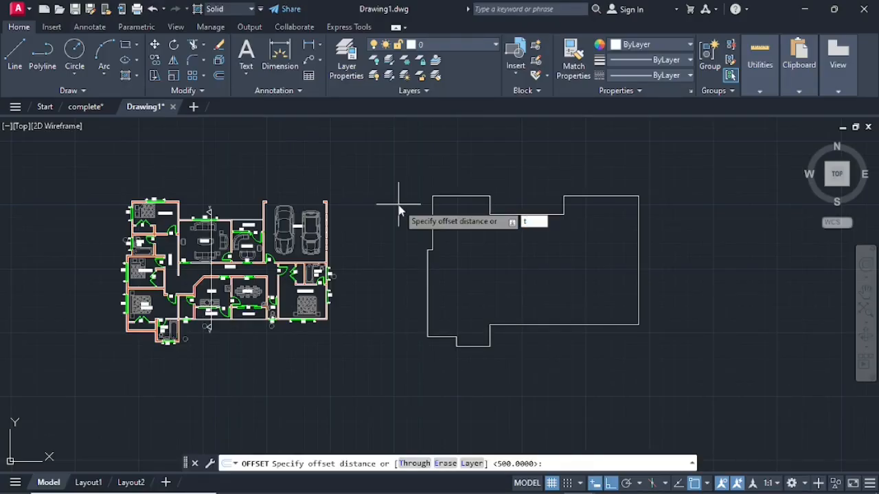
pyautogui.press('Return')
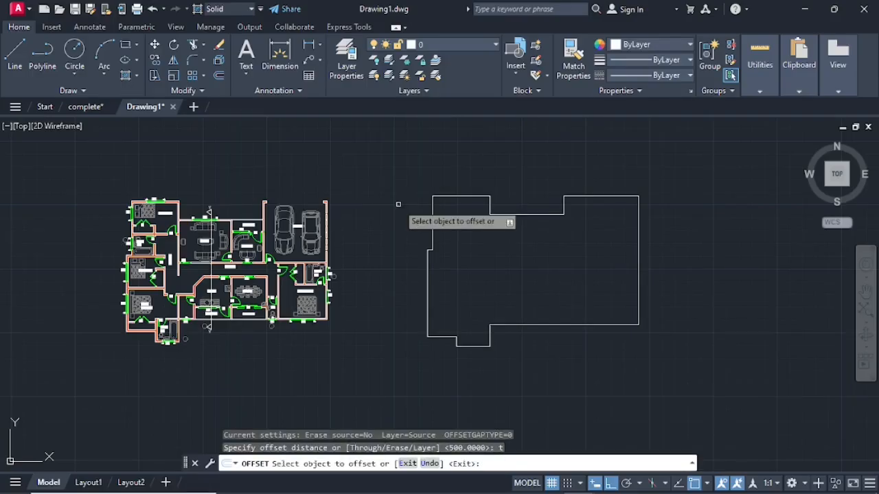
pyautogui.click(481, 197)
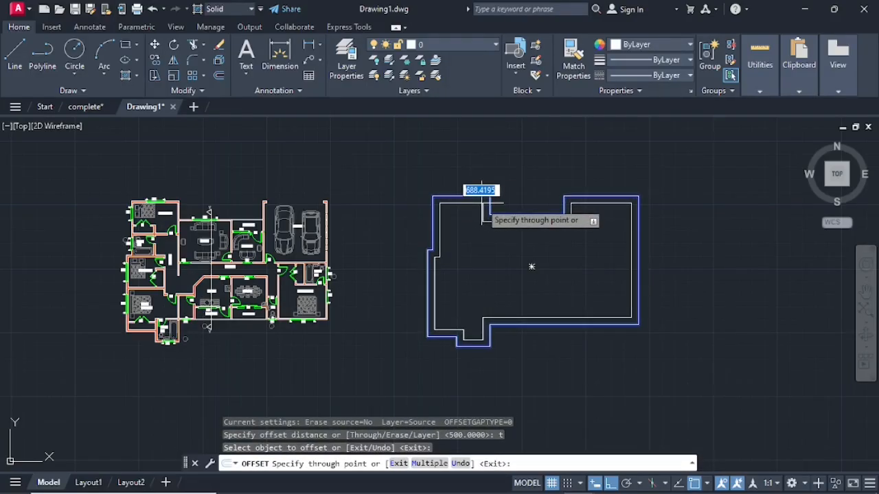
pyautogui.click(481, 203)
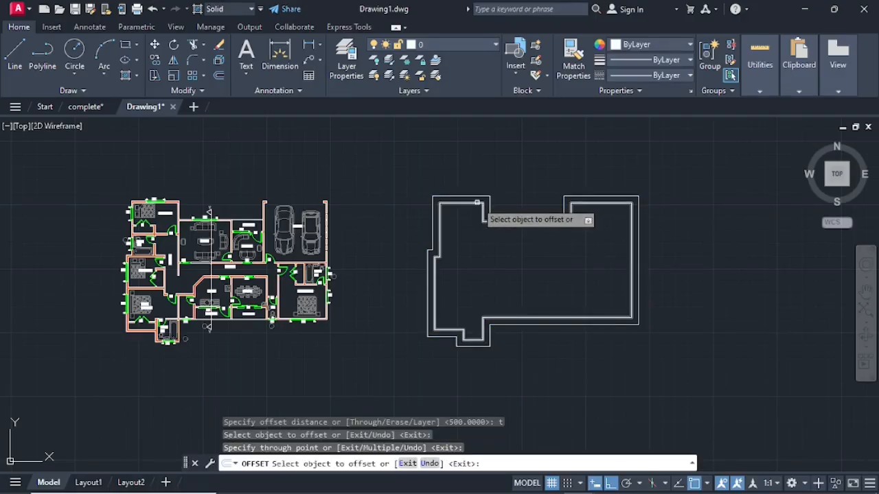
pyautogui.click(477, 203)
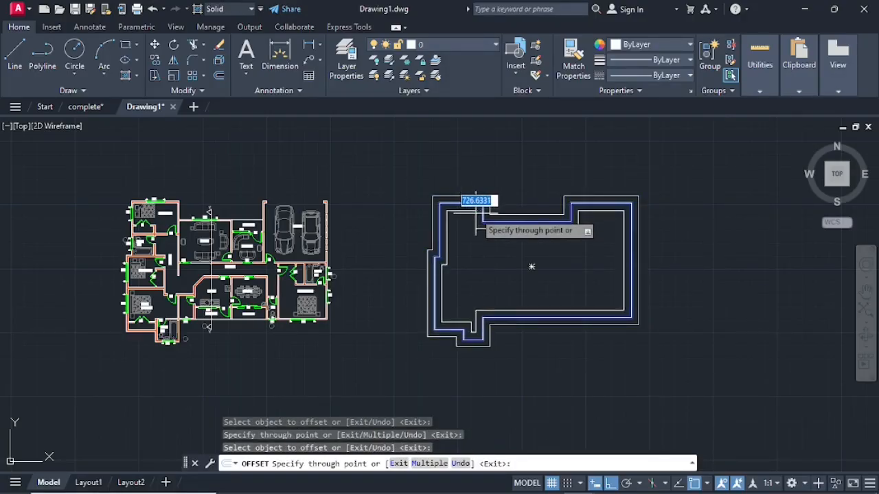
pyautogui.click(474, 217)
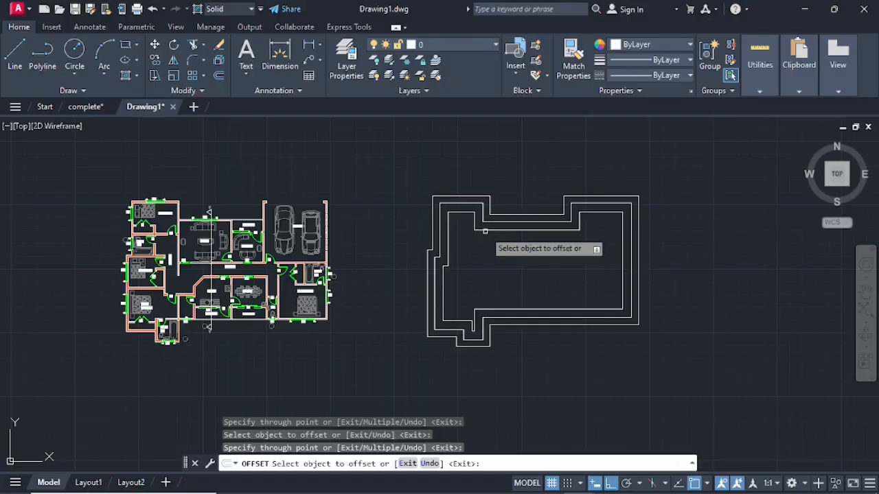
pyautogui.click(485, 231)
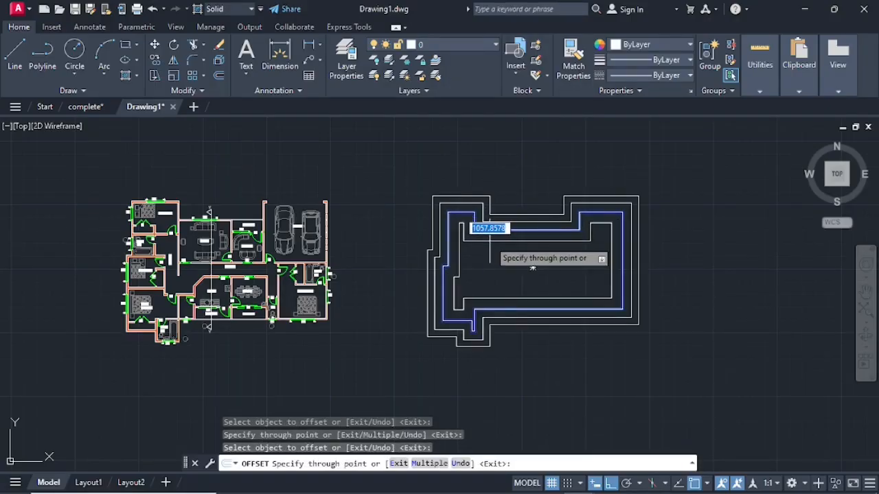
pyautogui.click(490, 241)
# Step: Offset the innermost outline inward twice more by through points, down to a plain rectangle in the middle
pyautogui.click(492, 241)
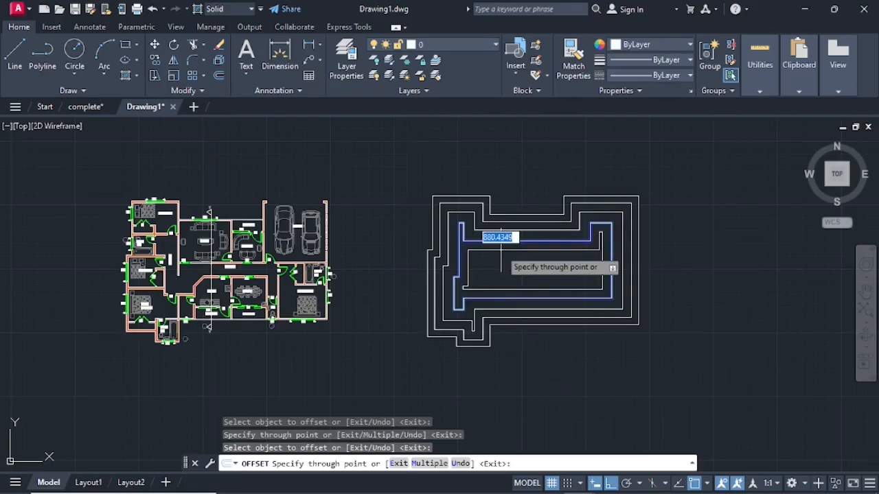
pyautogui.click(501, 246)
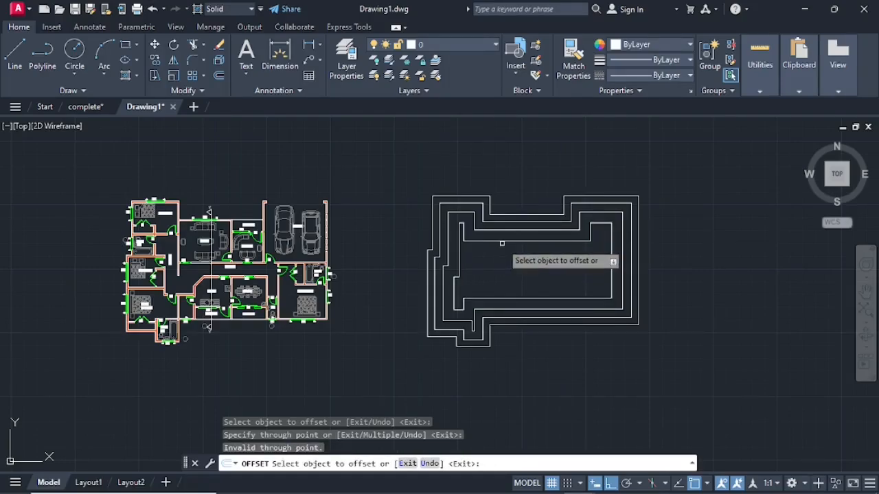
pyautogui.click(505, 240)
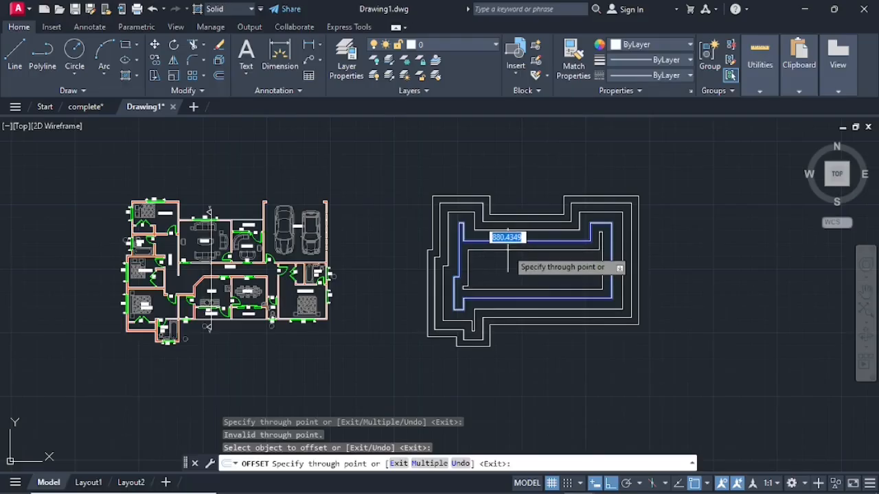
pyautogui.click(508, 250)
pyautogui.click(509, 250)
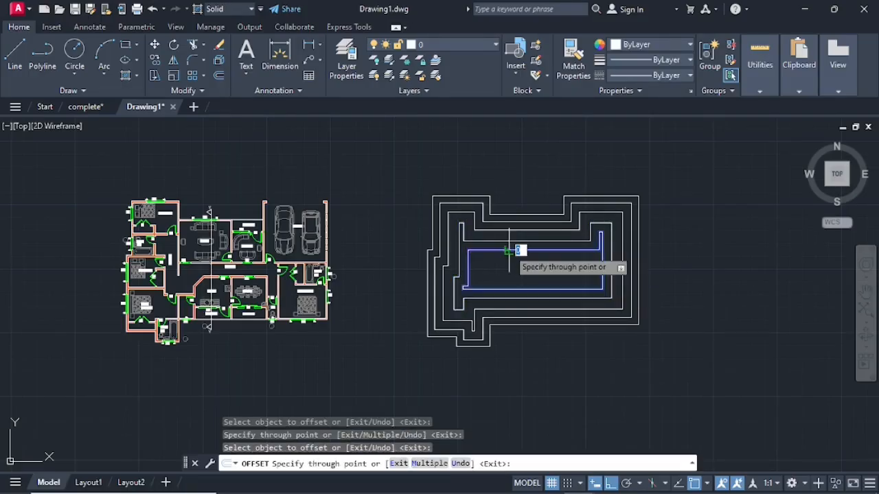
pyautogui.click(511, 262)
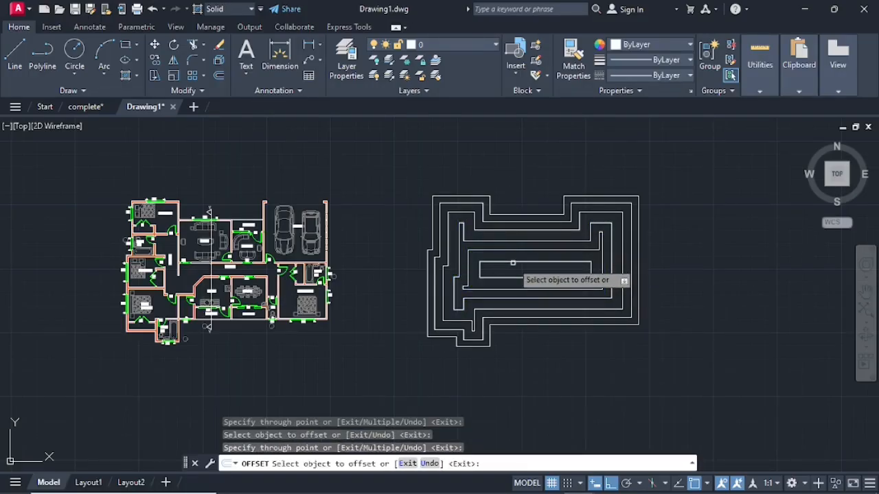
# Step: Offset the central rectangle inward through a point near its centreline to form a thin strip, and finish the offsets
pyautogui.click(512, 262)
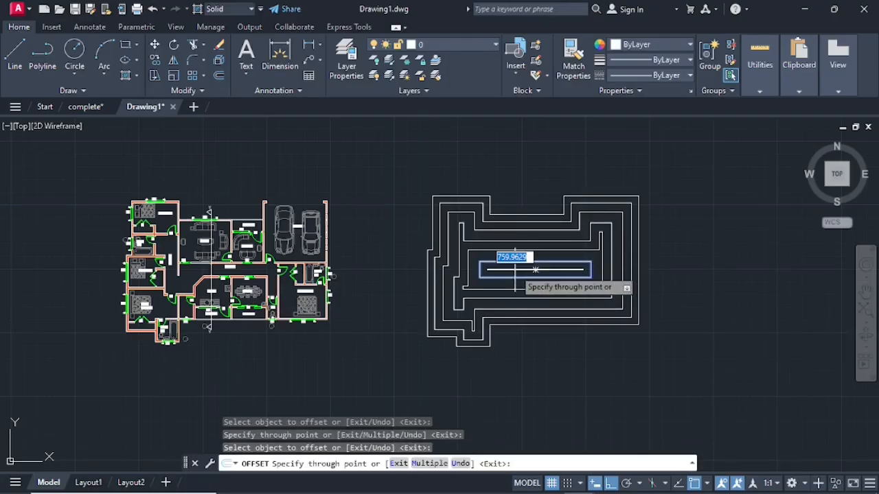
pyautogui.scroll(3, 515, 269)
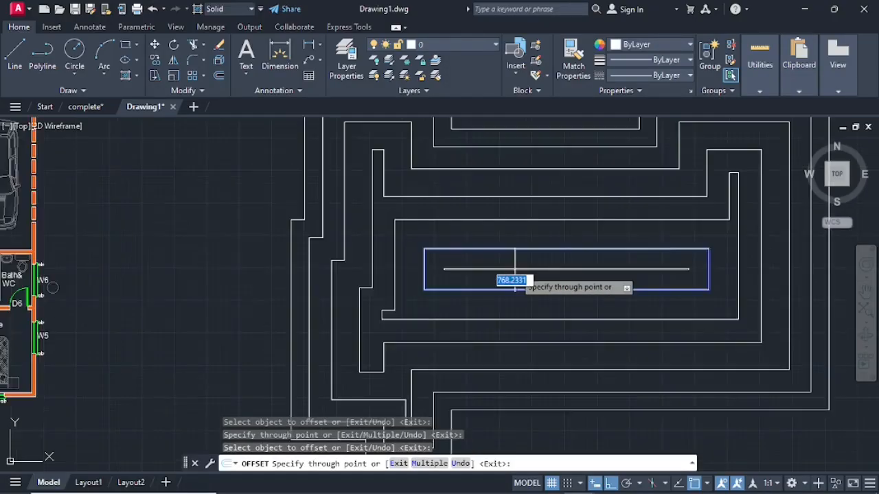
pyautogui.click(516, 266)
pyautogui.click(516, 265)
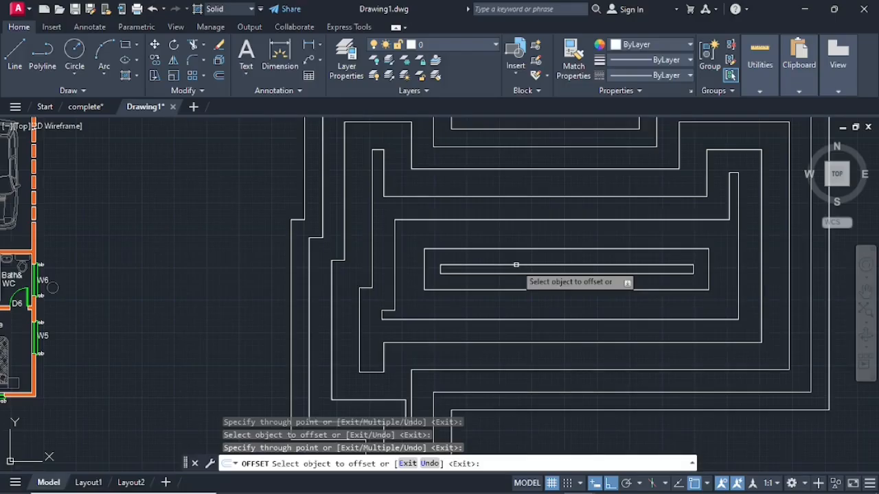
pyautogui.press('Return')
pyautogui.scroll(-2, 467, 254)
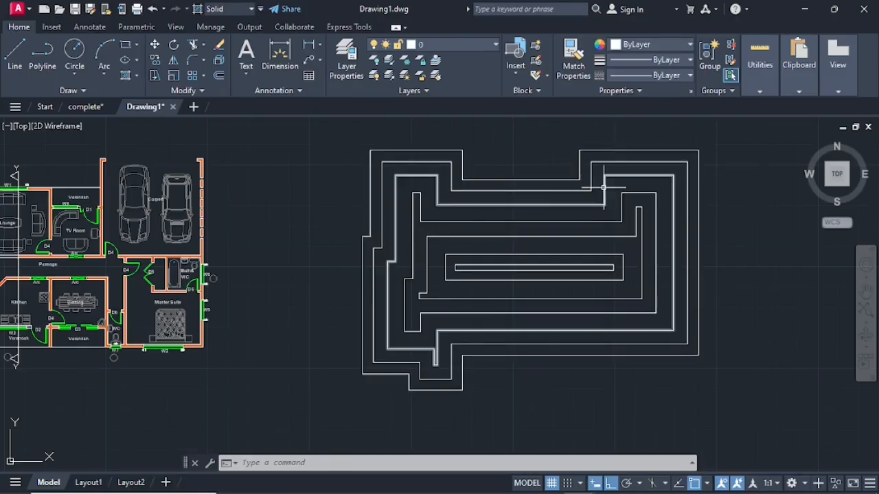
# Step: With Ortho off, draw a diagonal line from the roof outline's upper left corner through the nested corners to the upper left wing's narrow tip
pyautogui.click(15, 51)
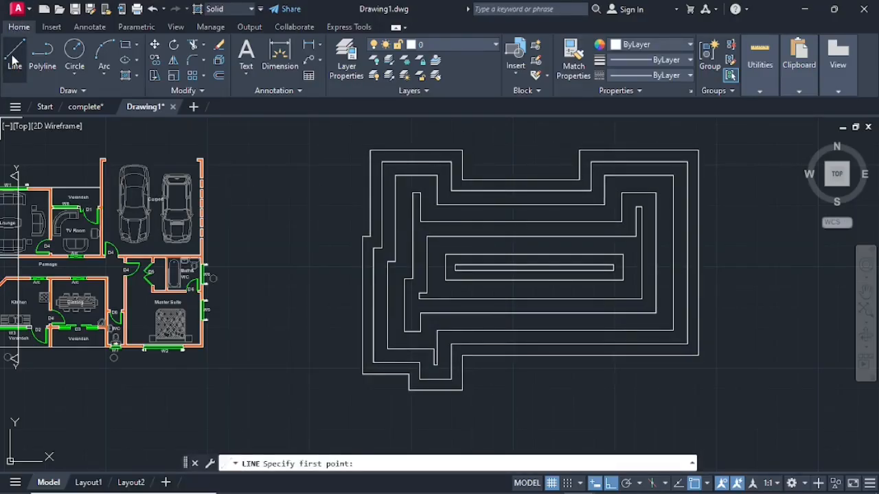
pyautogui.click(371, 150)
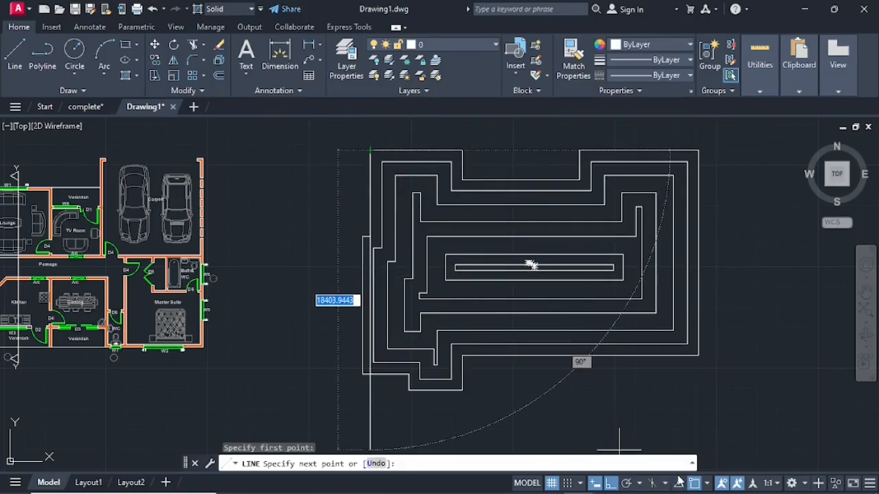
pyautogui.click(610, 484)
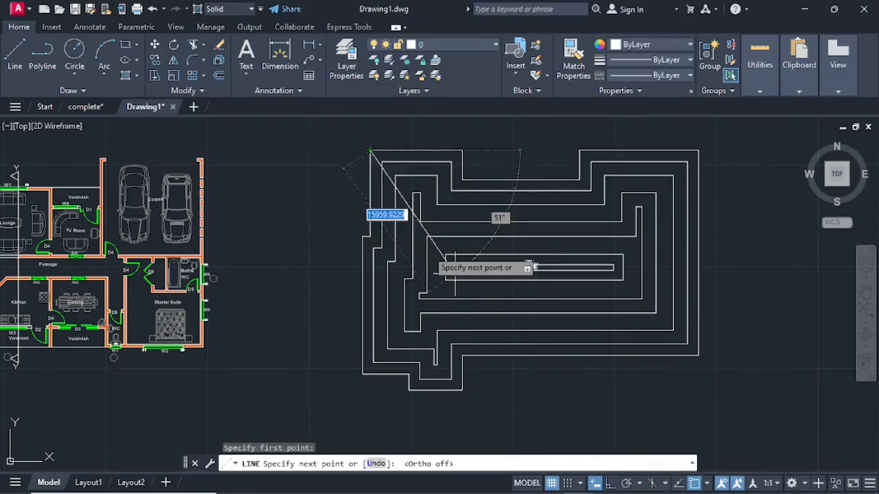
pyautogui.scroll(4, 405, 187)
pyautogui.click(420, 185)
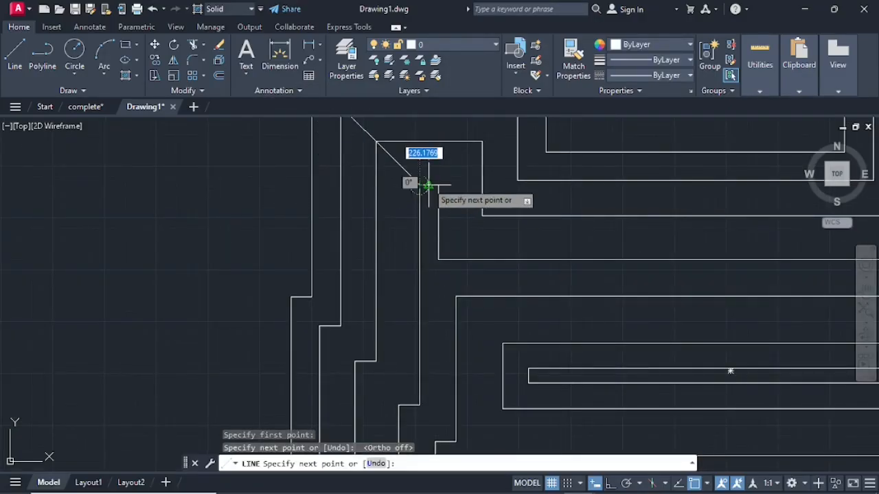
pyautogui.press('Return')
# Step: Draw the matching diagonal line from the upper left wing's right outer corner to the other corner of its narrow tip
pyautogui.scroll(-3, 427, 184)
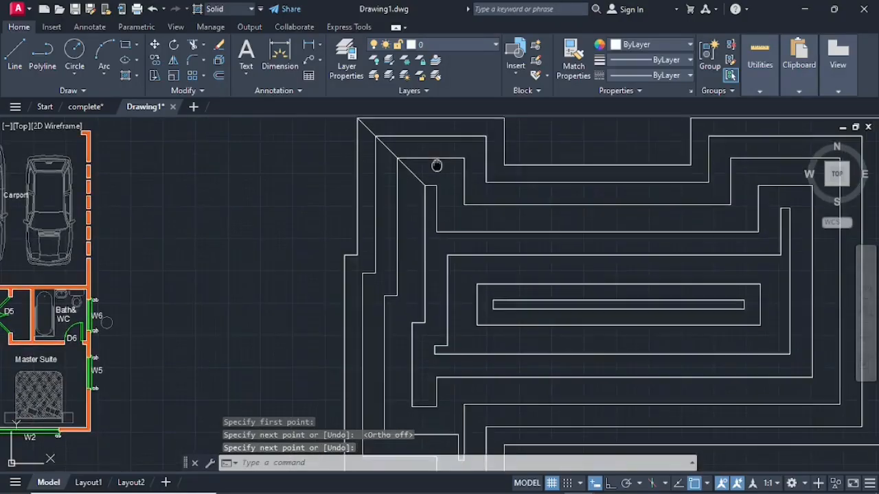
pyautogui.scroll(1, 443, 216)
pyautogui.press('Return')
pyautogui.click(487, 192)
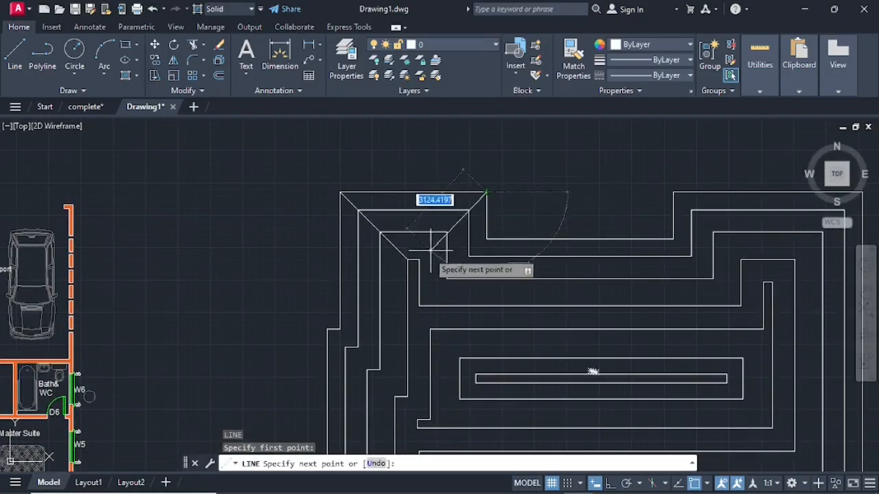
pyautogui.click(420, 260)
pyautogui.press('Return')
# Step: Draw a diagonal line from the upper right wing's left outer corner through the nested corners to its narrow inner tip
pyautogui.press('Return')
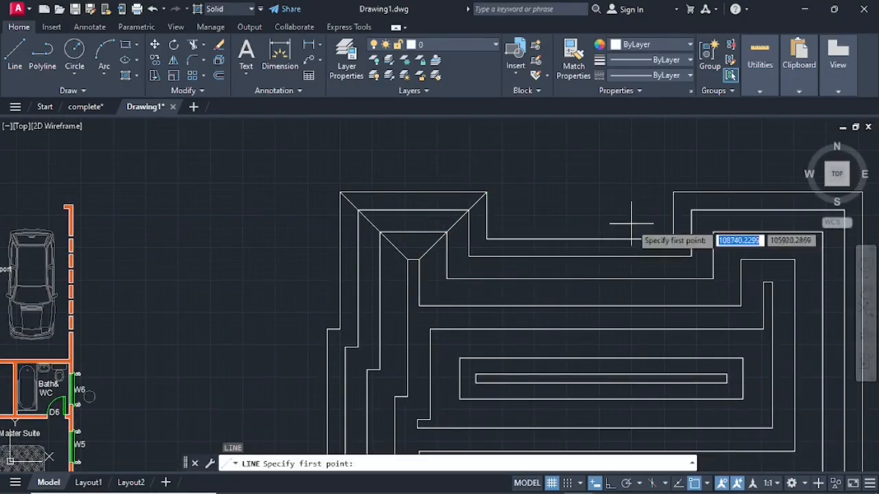
pyautogui.click(673, 193)
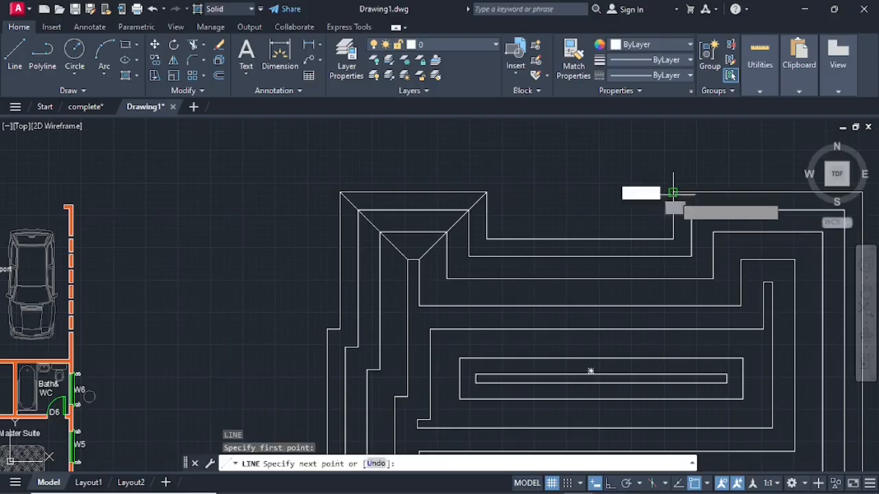
pyautogui.click(763, 282)
pyautogui.press('Return')
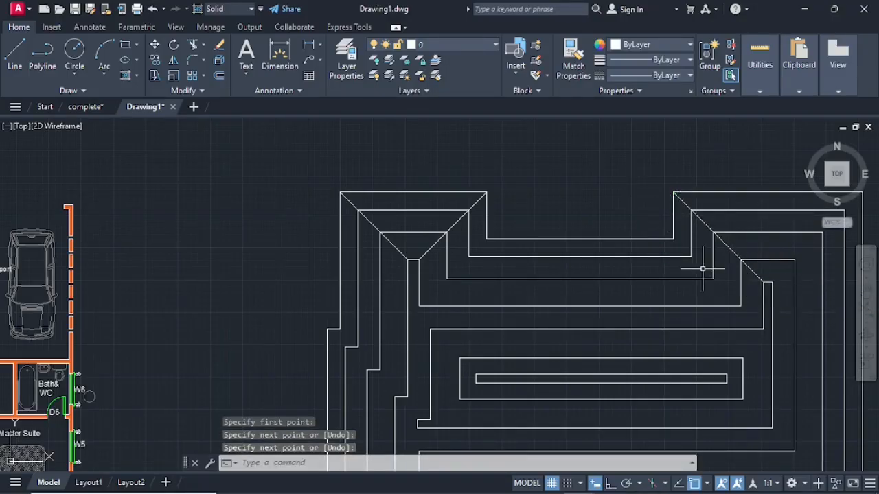
# Step: Draw a diagonal line from the recessed corner beside the upper right wing through the nested inner corners to the fifth outline's corner
pyautogui.press('Return')
pyautogui.click(674, 240)
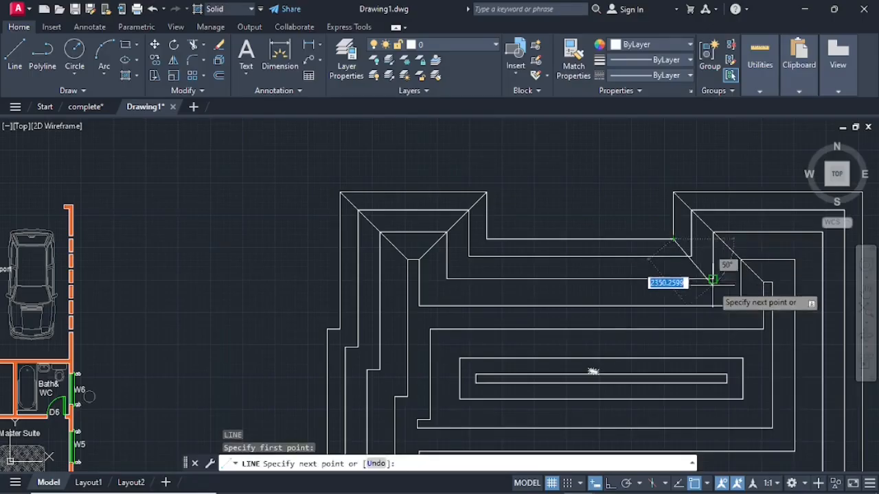
pyautogui.click(763, 329)
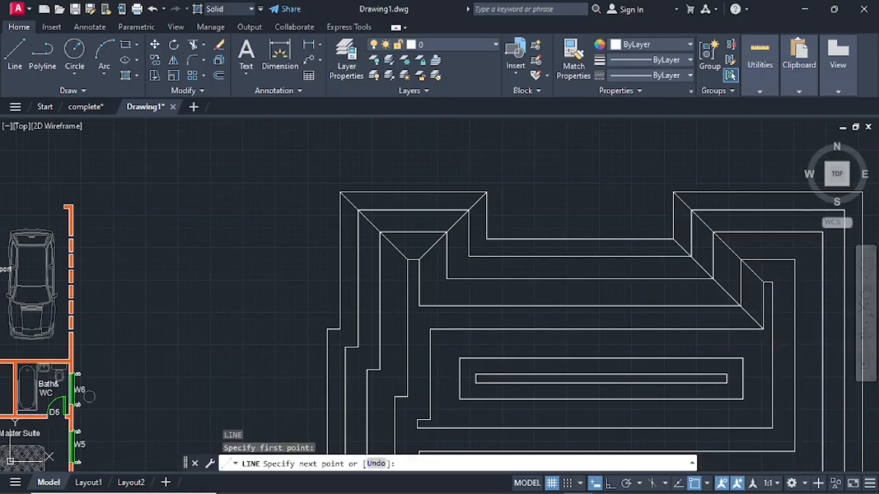
pyautogui.press('Return')
# Step: Draw a diagonal line from the roof outline's upper right corner to the right corner of that wing's narrow tip
pyautogui.moveTo(791, 327); pyautogui.dragTo(556, 374, button='middle')
pyautogui.press('Return')
pyautogui.click(629, 235)
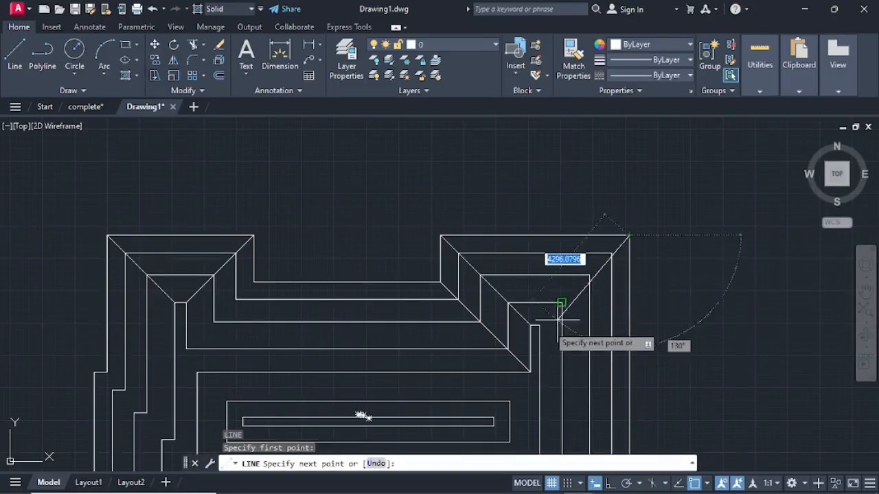
pyautogui.click(539, 326)
pyautogui.press('Return')
# Step: Draw a diagonal line from the roof outline's lower right corner through the central rectangle's corner to the thin strip's lower right corner
pyautogui.scroll(-3, 547, 353)
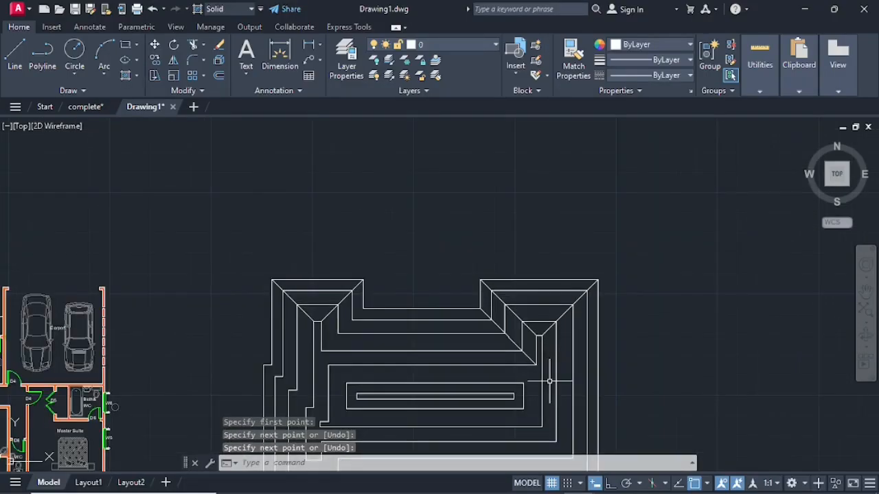
pyautogui.moveTo(570, 450); pyautogui.dragTo(583, 288, button='middle')
pyautogui.press('Return')
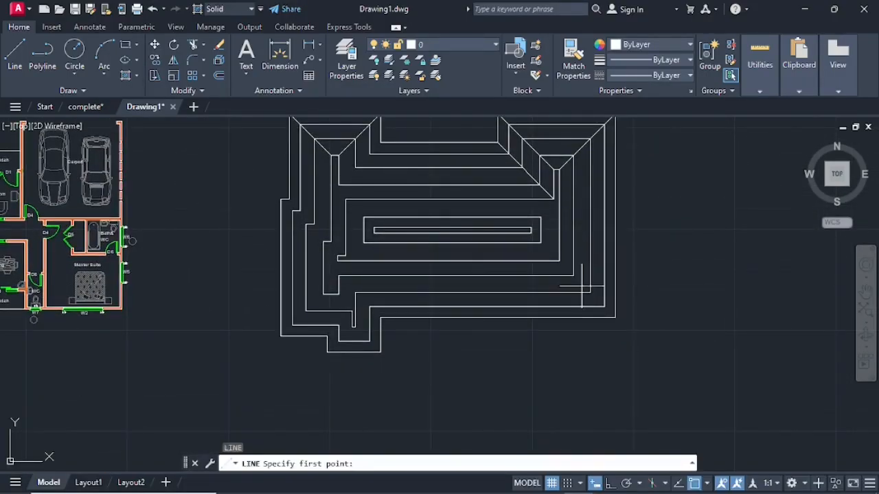
pyautogui.click(614, 318)
pyautogui.click(541, 243)
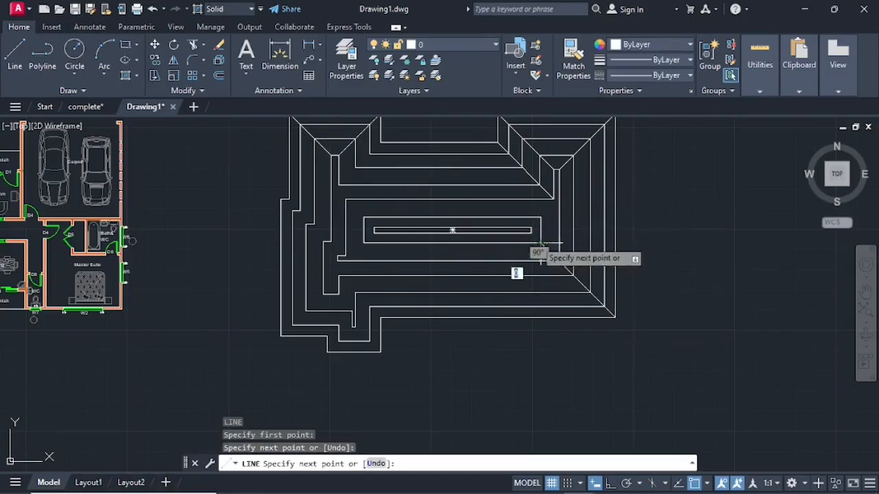
pyautogui.scroll(4, 532, 234)
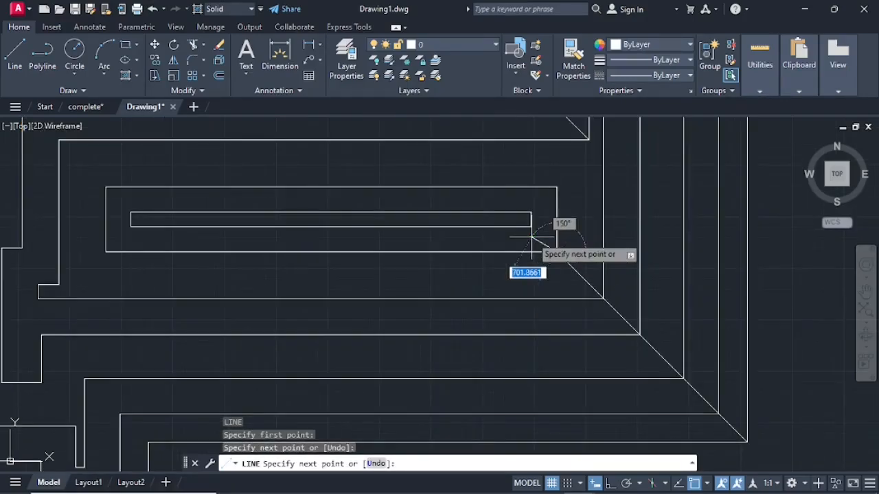
pyautogui.click(535, 219)
pyautogui.press('Return')
# Step: Draw a line from the thin strip's upper right corner to the central rectangle's upper right corner
pyautogui.press('Return')
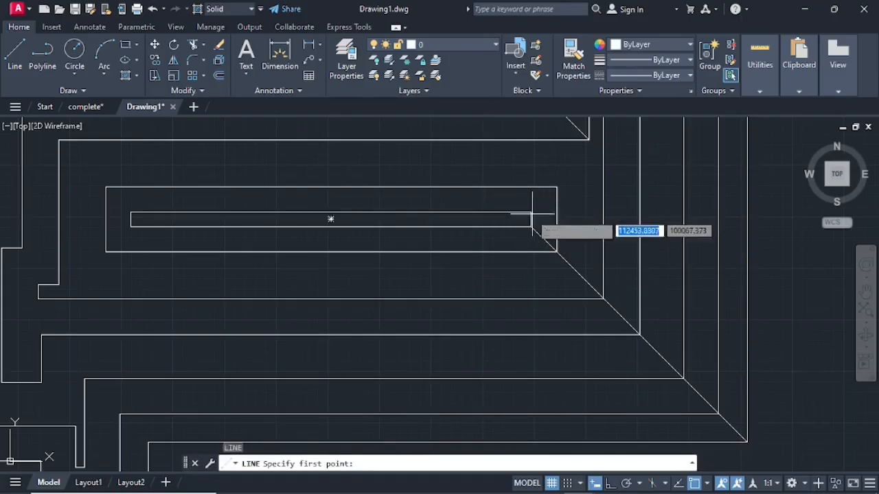
pyautogui.click(532, 213)
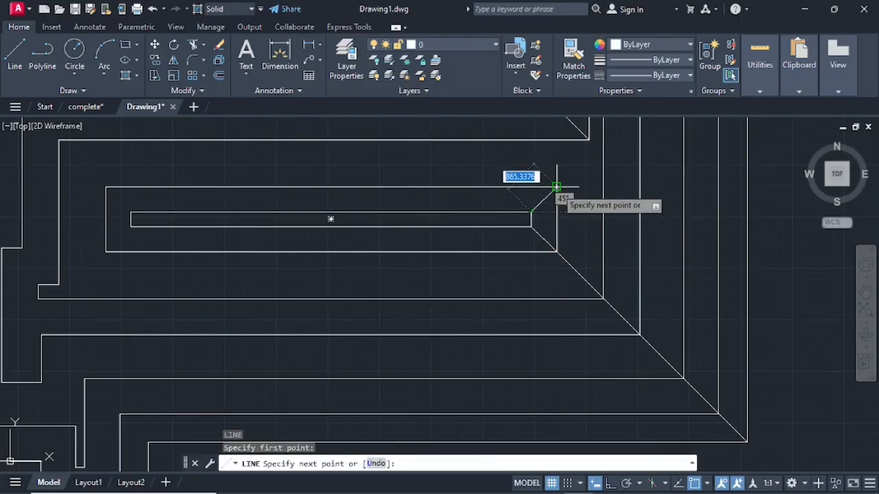
pyautogui.click(556, 187)
pyautogui.press('Return')
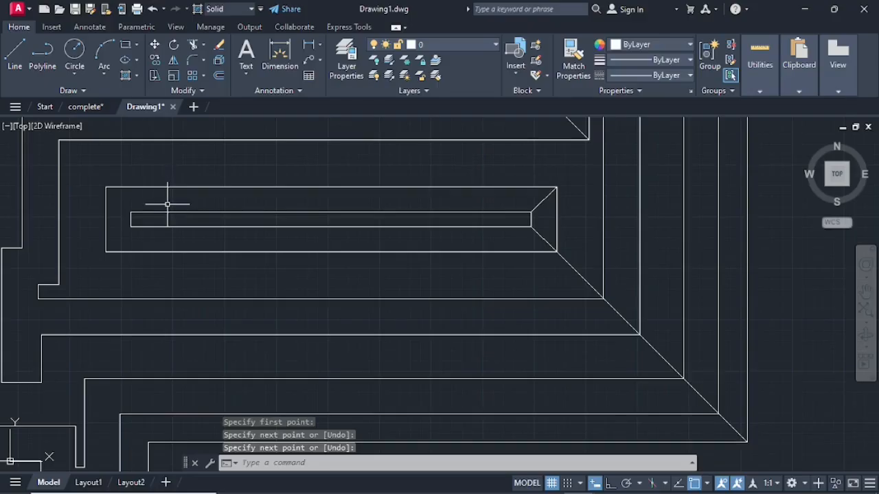
# Step: Draw a diagonal line from the fifth outline's upper left corner through the central rectangle's corner to the thin strip's upper left corner
pyautogui.scroll(-2, 168, 204)
pyautogui.moveTo(169, 202)
pyautogui.mouseDown(button='middle')
pyautogui.moveTo(417, 272)
pyautogui.moveTo(484, 277)
pyautogui.mouseUp(button='middle')
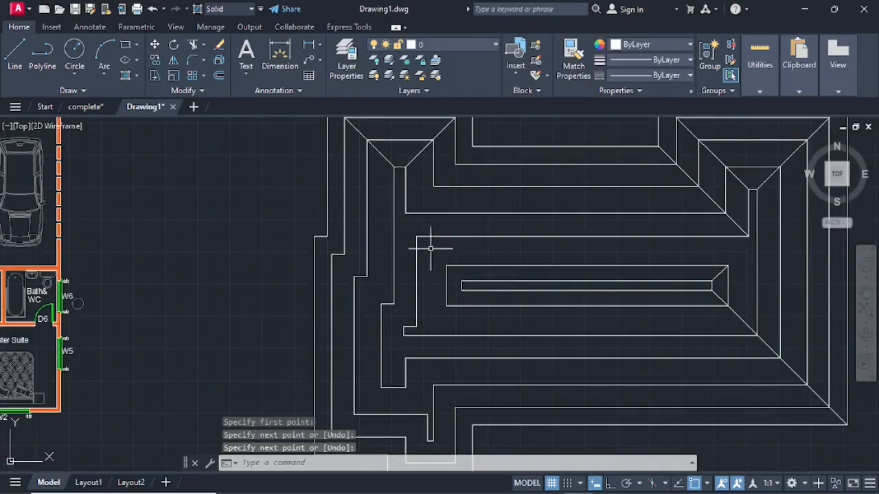
pyautogui.press('Return')
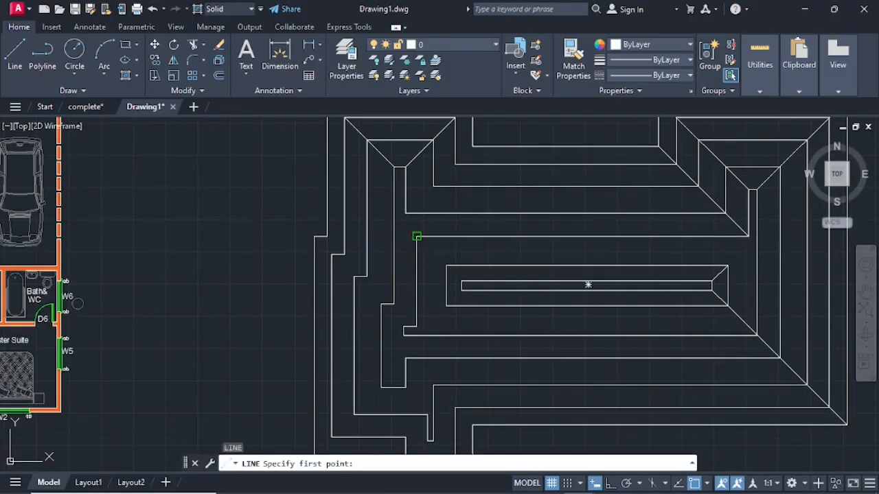
pyautogui.click(416, 237)
pyautogui.click(447, 265)
pyautogui.press('Return')
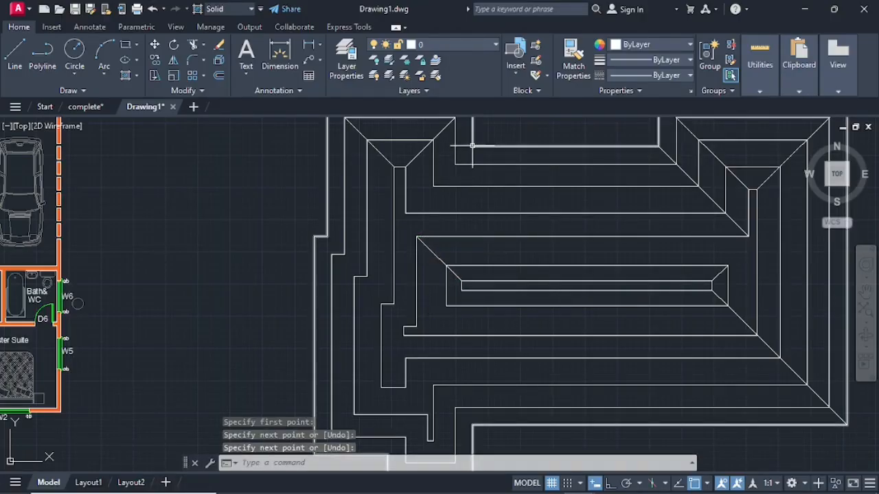
# Step: Draw a diagonal line from the recessed corner beside the upper left wing through the nested corners to the fourth outline's corner
pyautogui.press('Return')
pyautogui.click(472, 146)
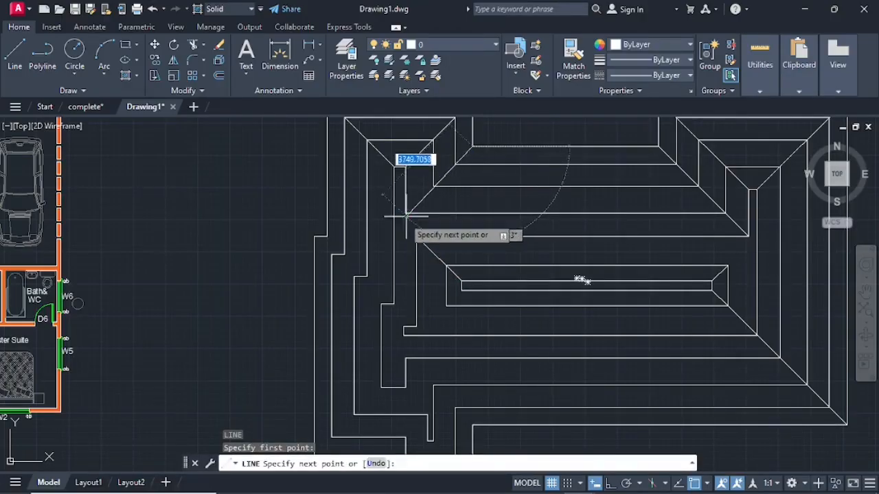
pyautogui.click(406, 214)
pyautogui.press('Return')
# Step: Draw a diagonal line from the inner corner of the roof outline's left-side jog to the fifth outline's matching inner corner
pyautogui.press('Return')
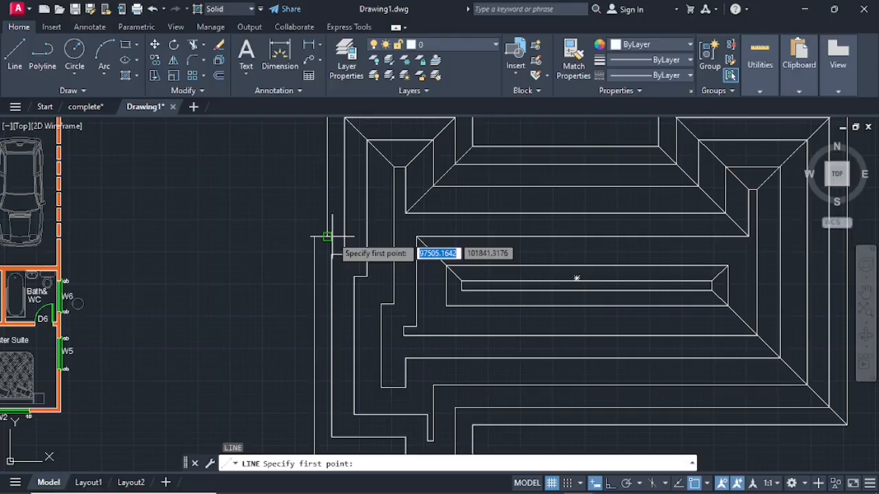
pyautogui.click(326, 237)
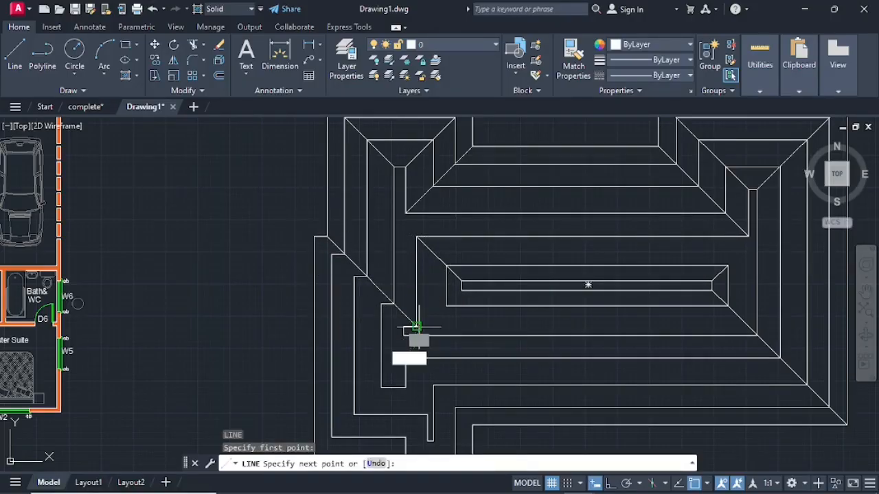
pyautogui.click(415, 326)
pyautogui.press('Return')
# Step: Draw a parallel diagonal from the outer corner of the roof outline's left-side jog to the fifth outline's matching outer corner
pyautogui.press('Return')
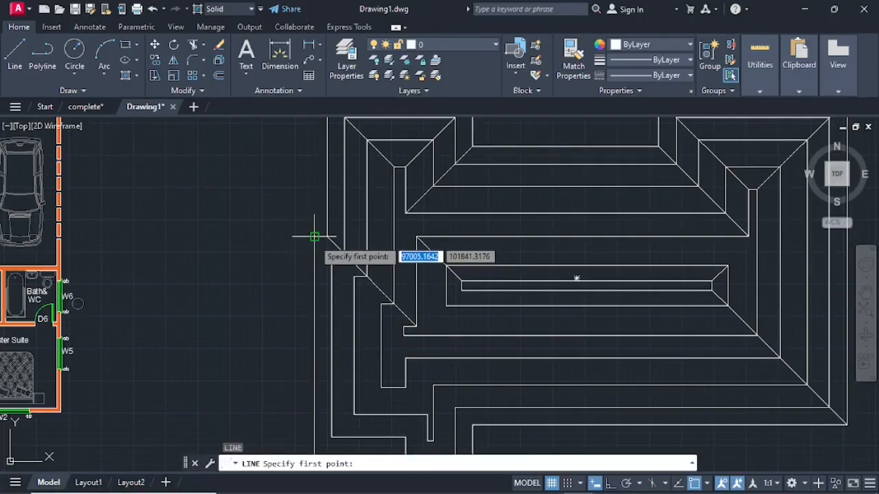
pyautogui.click(316, 234)
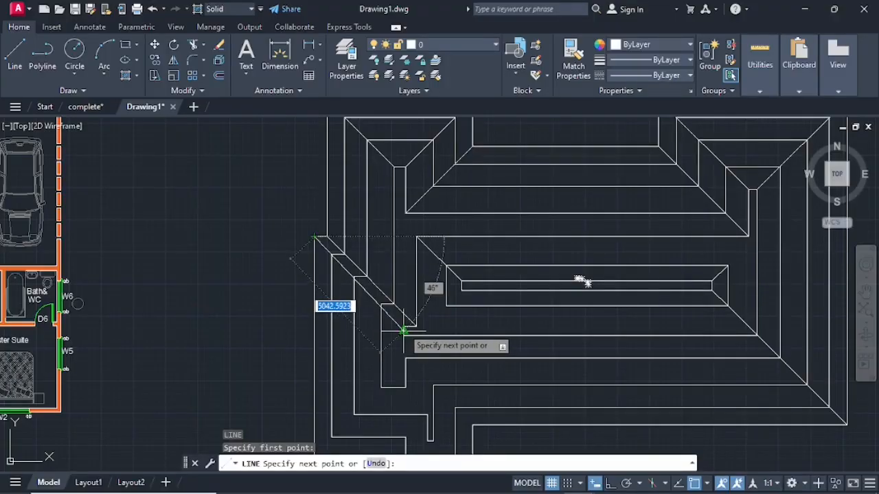
pyautogui.click(404, 332)
pyautogui.press('Return')
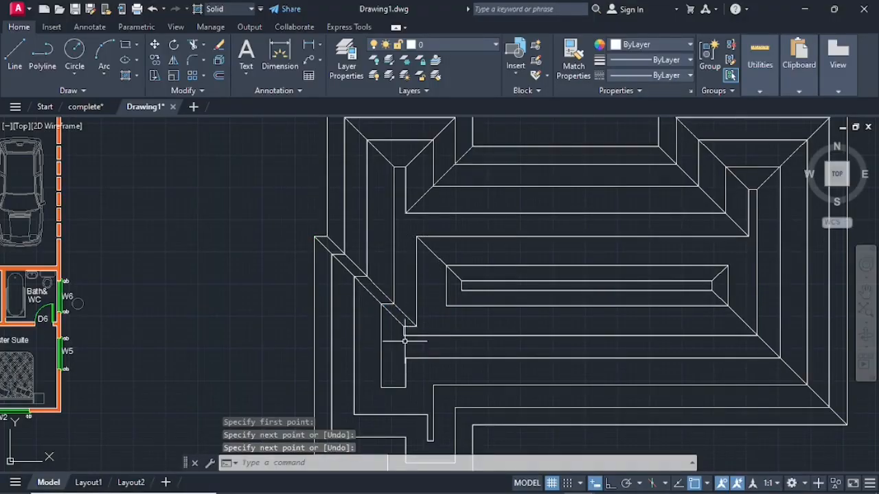
# Step: Draw a diagonal line from the fourth outline's lower left corner to the roof outline's lower left corner
pyautogui.moveTo(388, 367); pyautogui.dragTo(416, 280, button='middle')
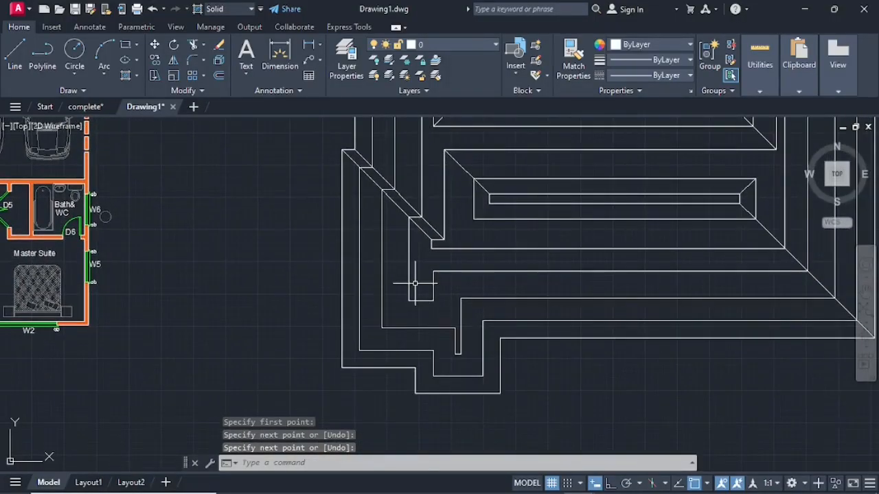
pyautogui.press('Return')
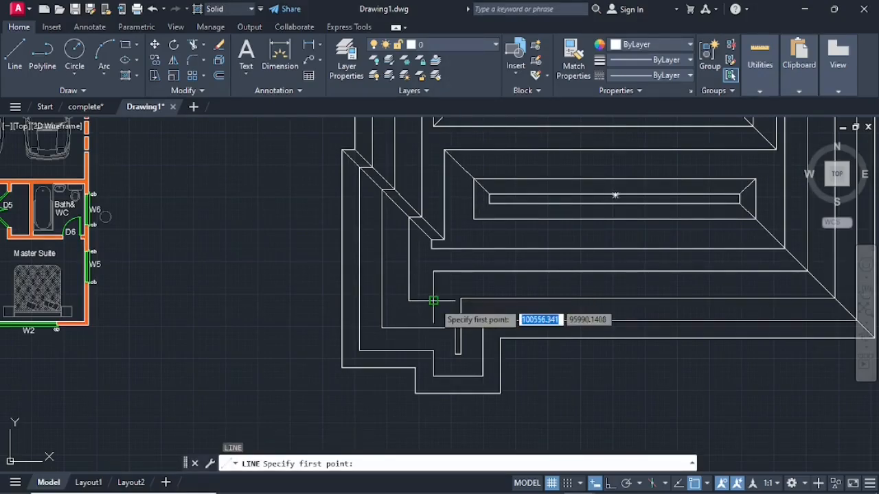
pyautogui.click(409, 301)
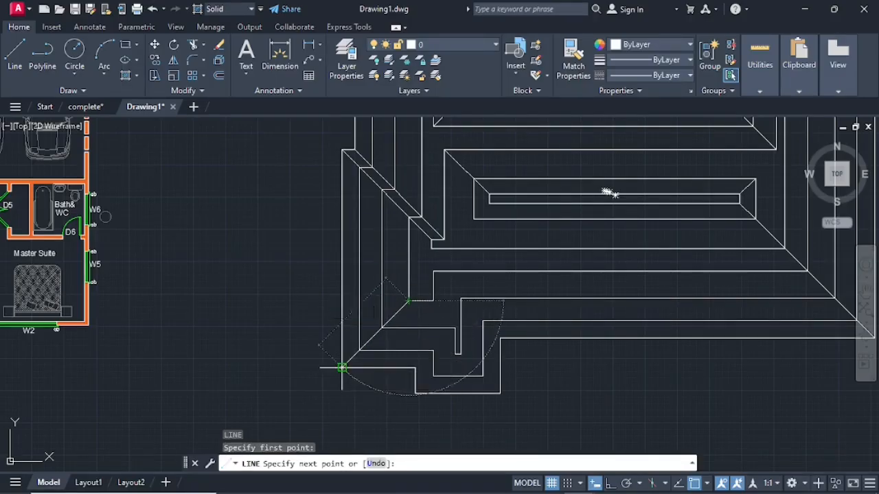
pyautogui.click(357, 359)
pyautogui.press('Return')
# Step: Draw a diagonal line from the recessed corner left of the small bottom wing to the third outline's inner corner
pyautogui.press('Return')
pyautogui.click(416, 367)
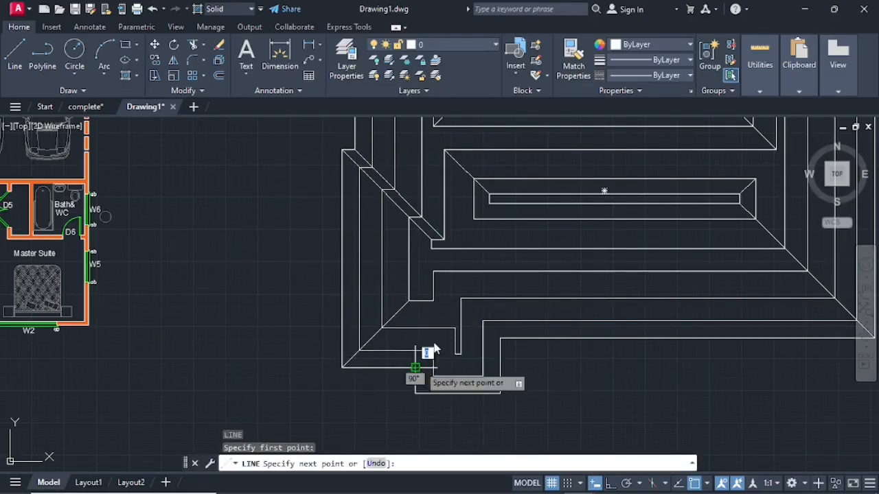
pyautogui.click(455, 329)
pyautogui.press('Return')
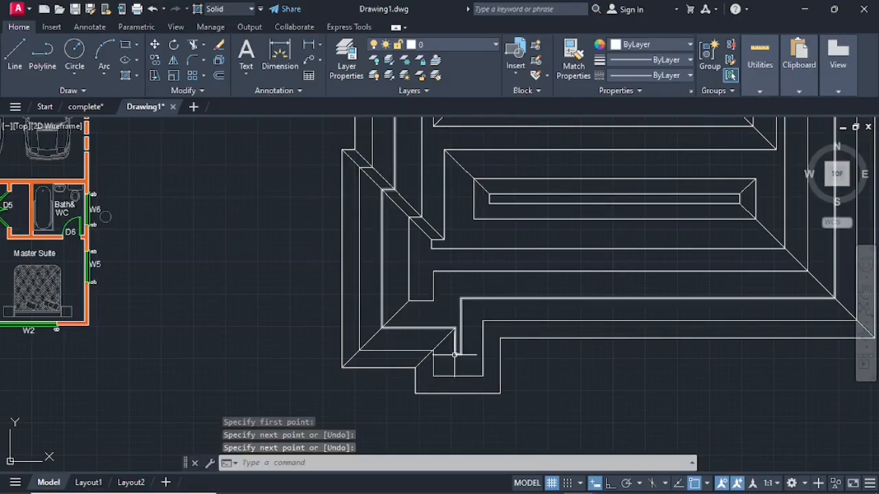
# Step: Draw a diagonal line from the left corner of the bottom wing's narrow tip to the wing's lower left corner
pyautogui.press('Return')
pyautogui.click(433, 376)
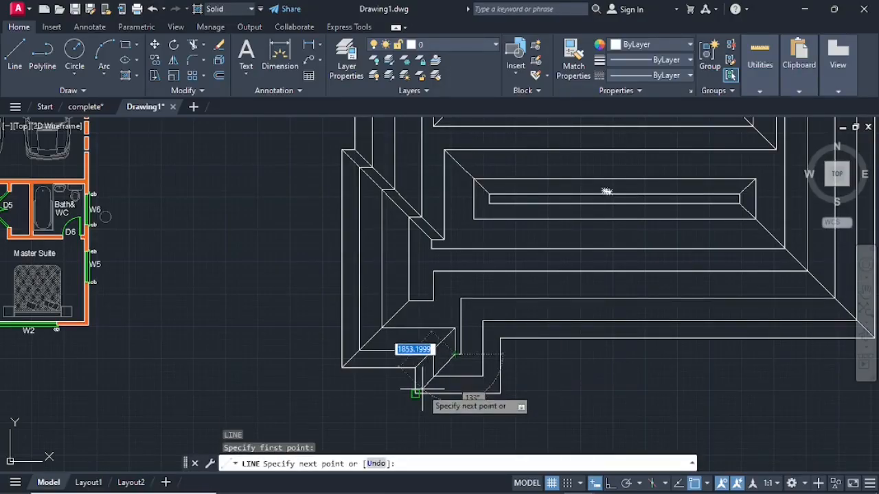
pyautogui.click(416, 394)
pyautogui.press('Return')
# Step: Draw a diagonal line from the bottom wing's lower right corner to the right corner of its narrow tip
pyautogui.press('Return')
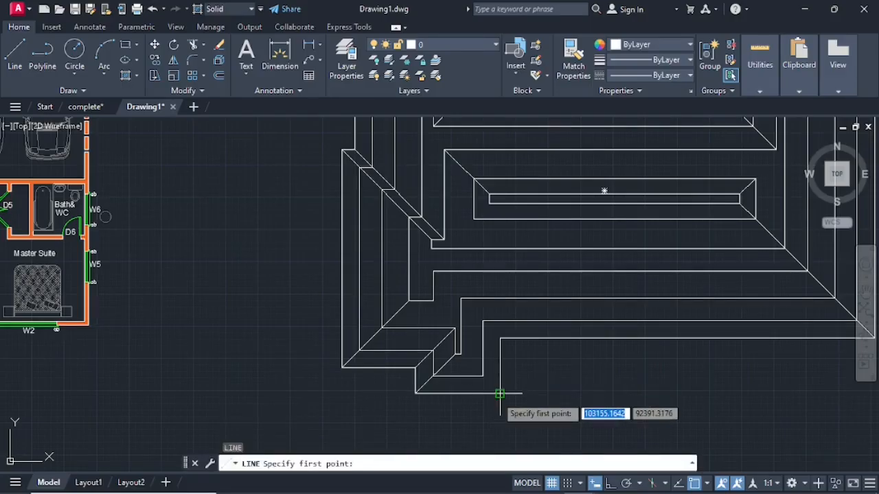
pyautogui.click(500, 393)
pyautogui.click(457, 355)
pyautogui.press('Return')
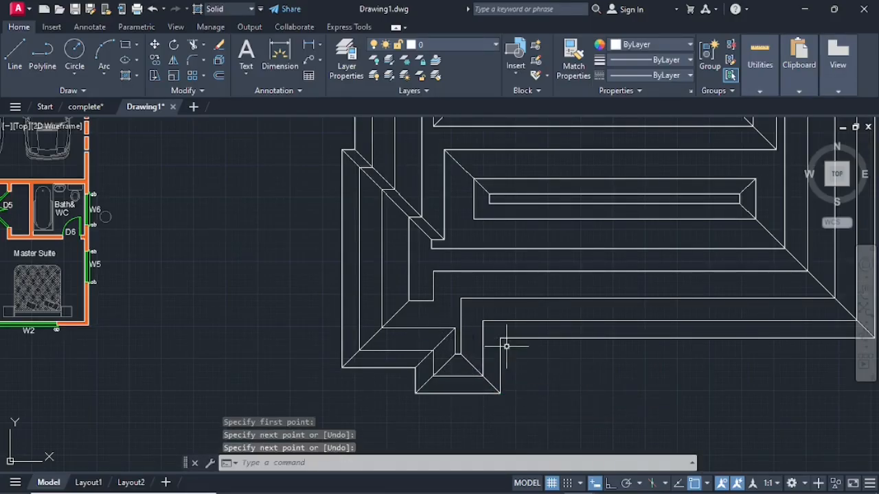
# Step: Draw a diagonal line from the recessed corner right of the bottom wing to the third outline's inner corner
pyautogui.press('Return')
pyautogui.click(499, 338)
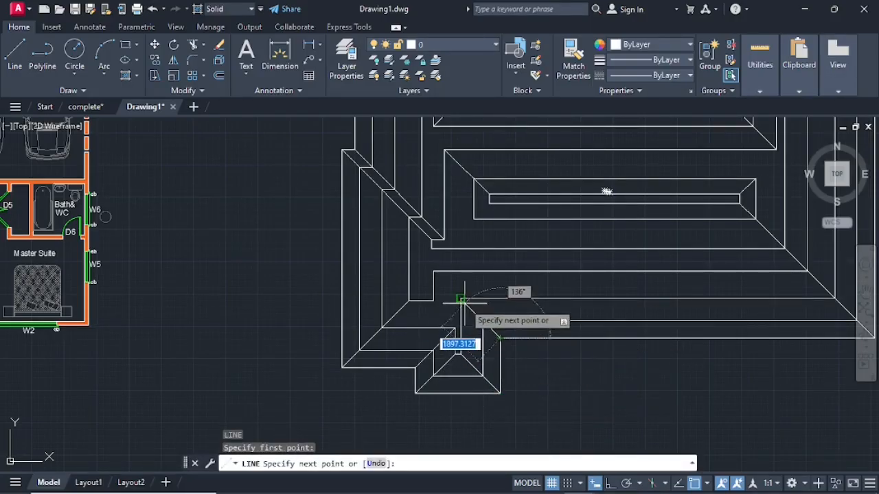
pyautogui.click(461, 299)
pyautogui.press('Return')
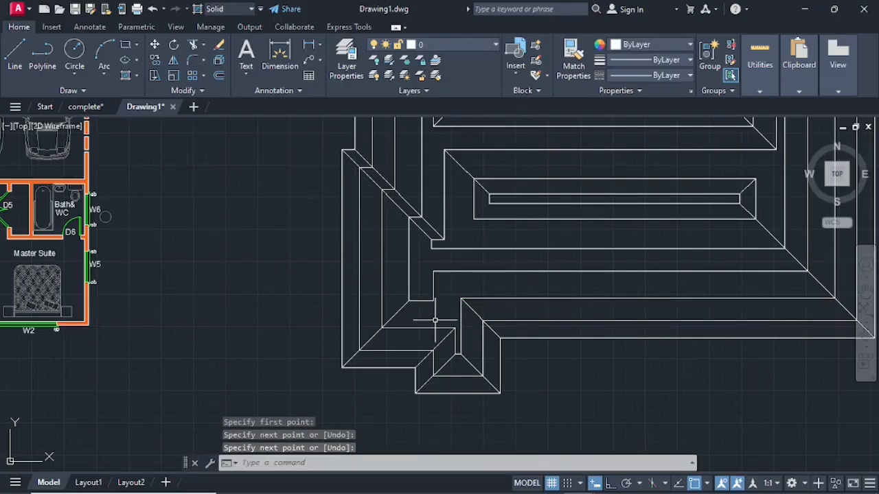
# Step: Try a diagonal line from the fourth outline's lower notch corner to the third outline's inner corner, and erase it
pyautogui.press('Return')
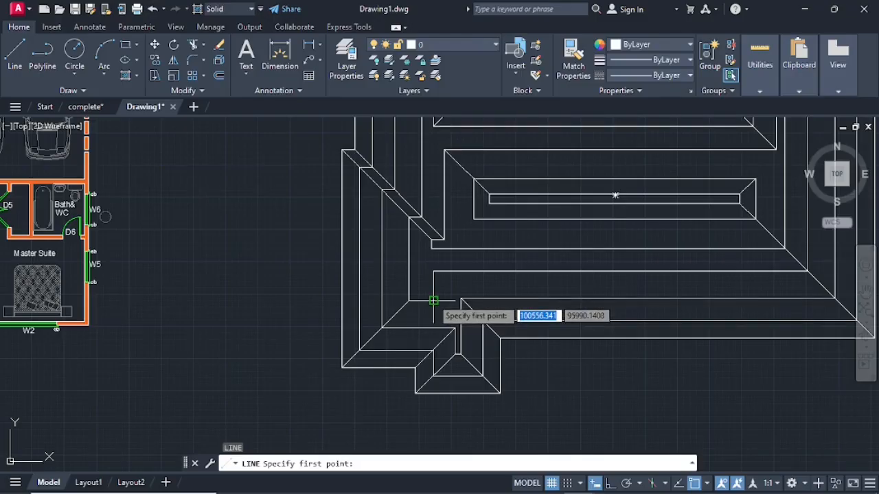
pyautogui.click(433, 302)
pyautogui.click(456, 328)
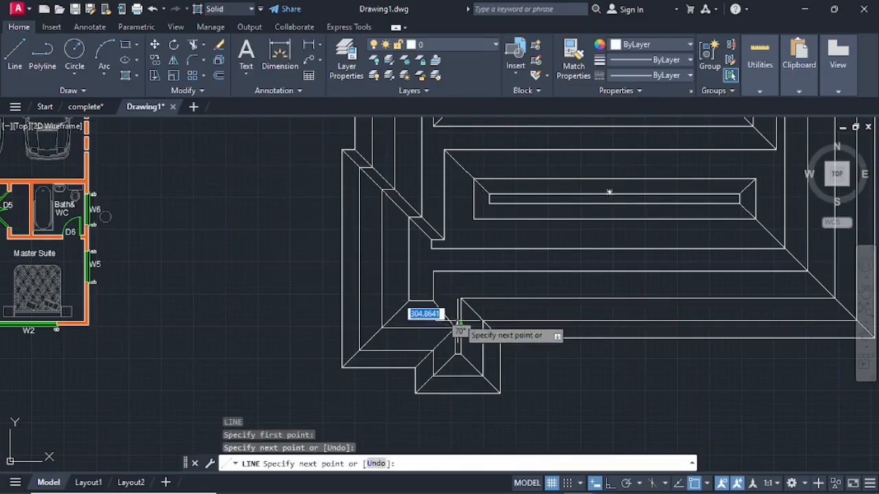
pyautogui.press('Return')
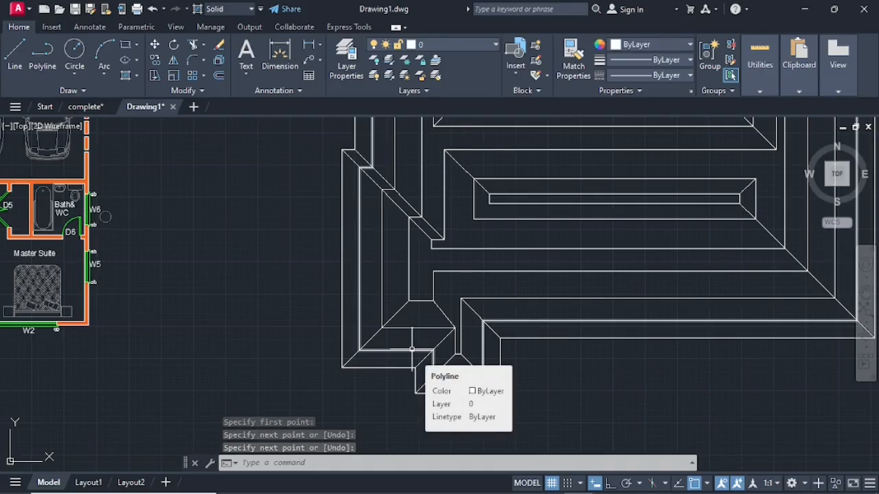
pyautogui.click(444, 315)
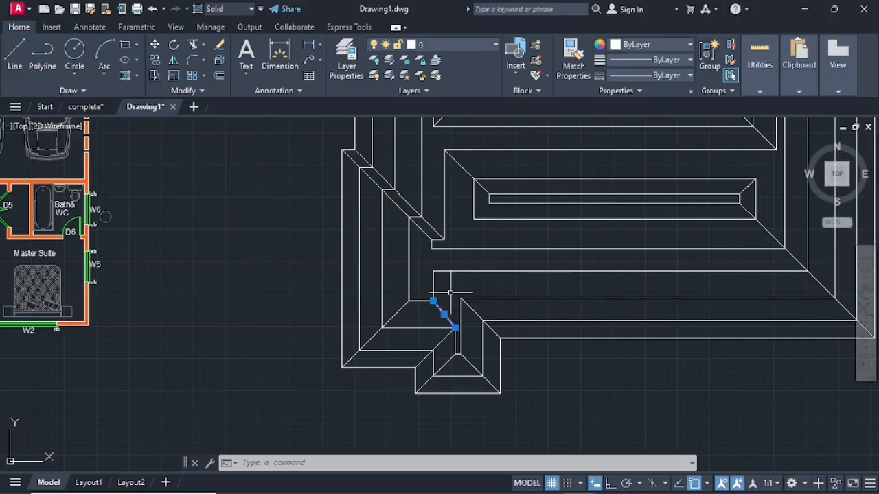
pyautogui.press('Delete')
# Step: Draw a line from the thin strip's lower left corner to the central rectangle's lower left corner
pyautogui.scroll(2, 446, 350)
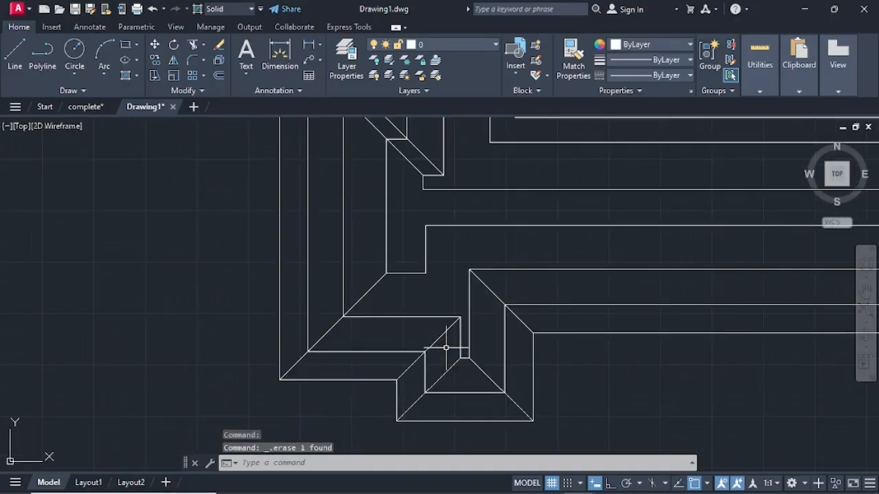
pyautogui.scroll(-2, 446, 349)
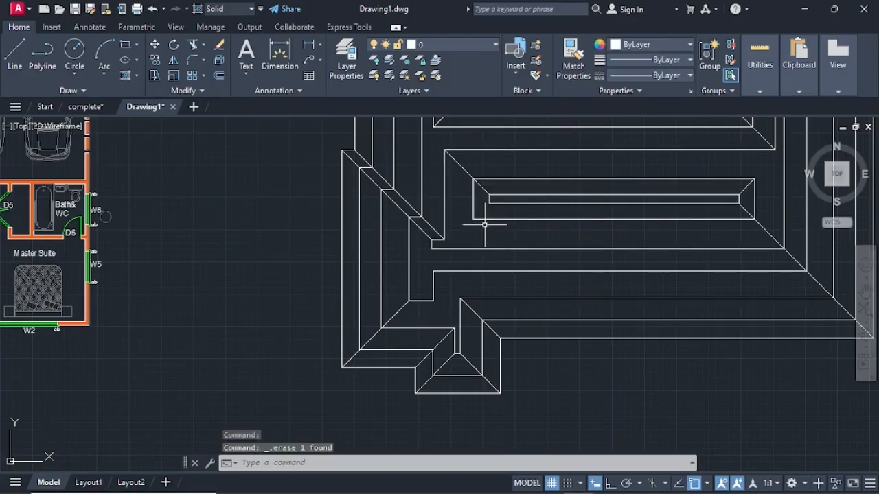
pyautogui.click(14, 50)
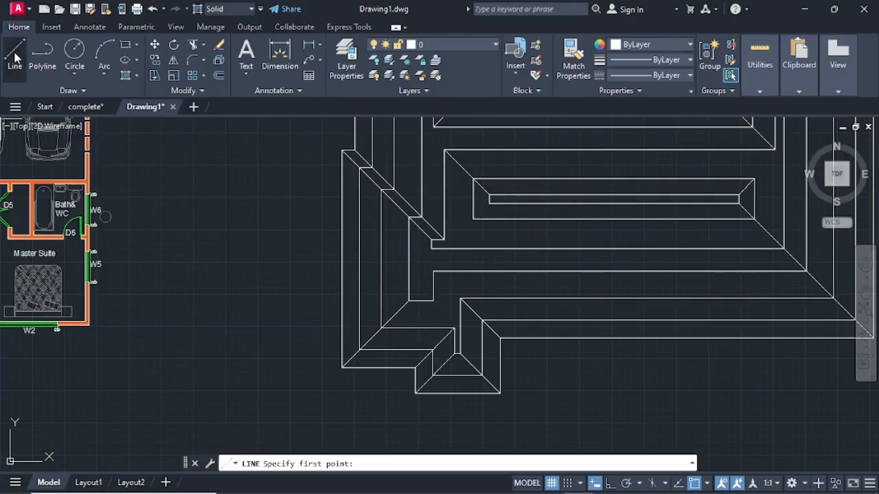
pyautogui.click(489, 204)
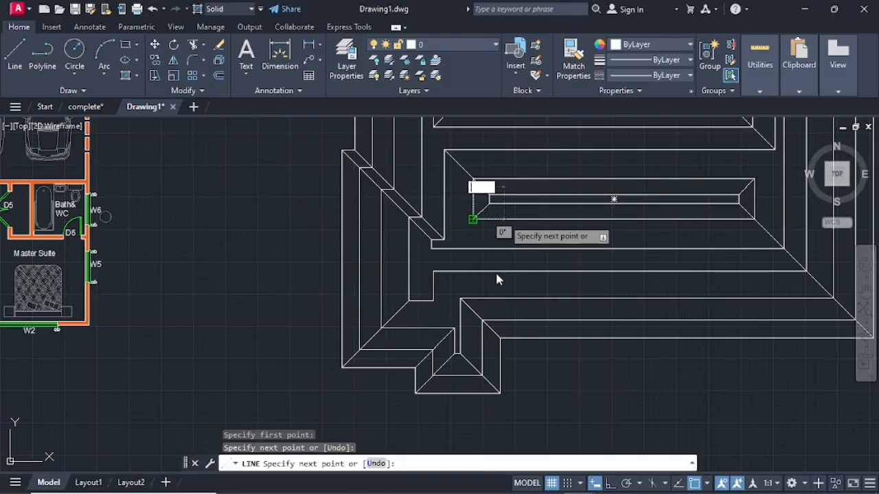
pyautogui.press('Escape')
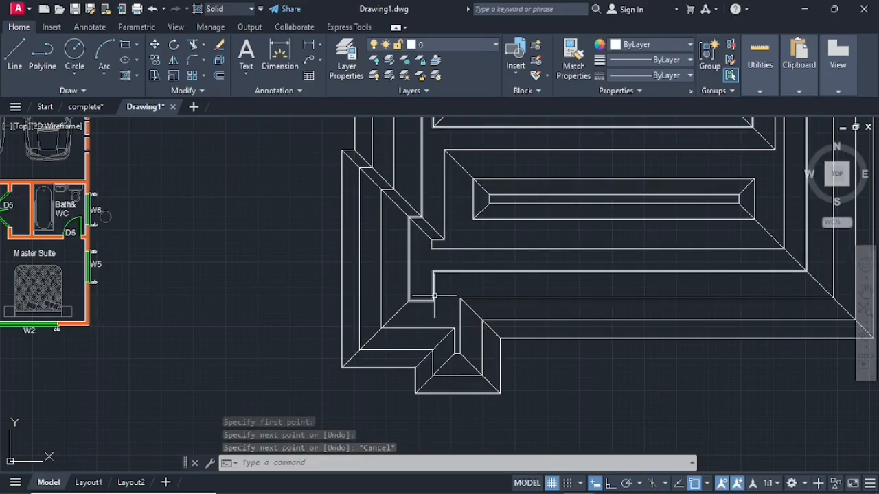
# Step: Extend the valley above the bottom wing with a line from the third outline's inner corner to the fourth outline's inner corner
pyautogui.scroll(2, 441, 309)
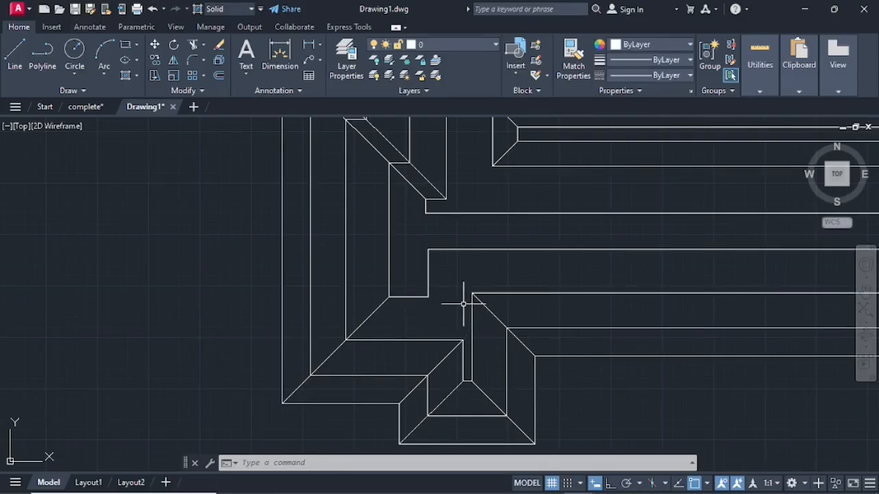
pyautogui.scroll(-2, 443, 273)
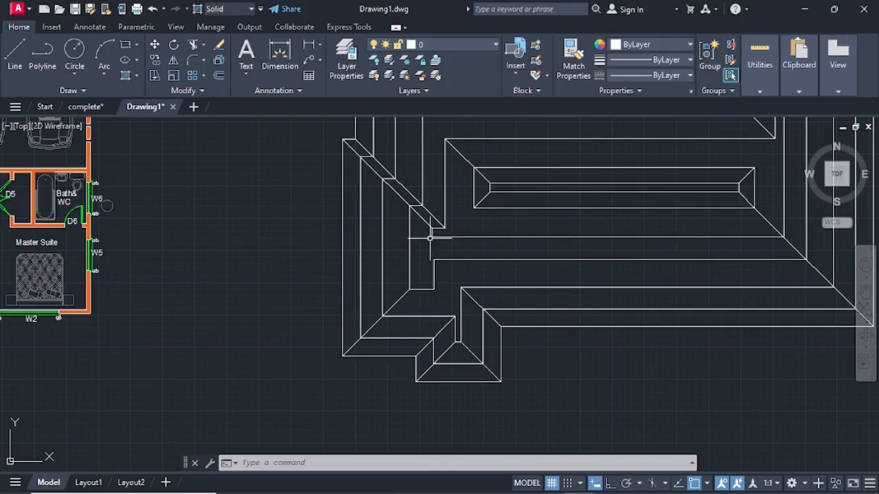
pyautogui.scroll(2, 424, 262)
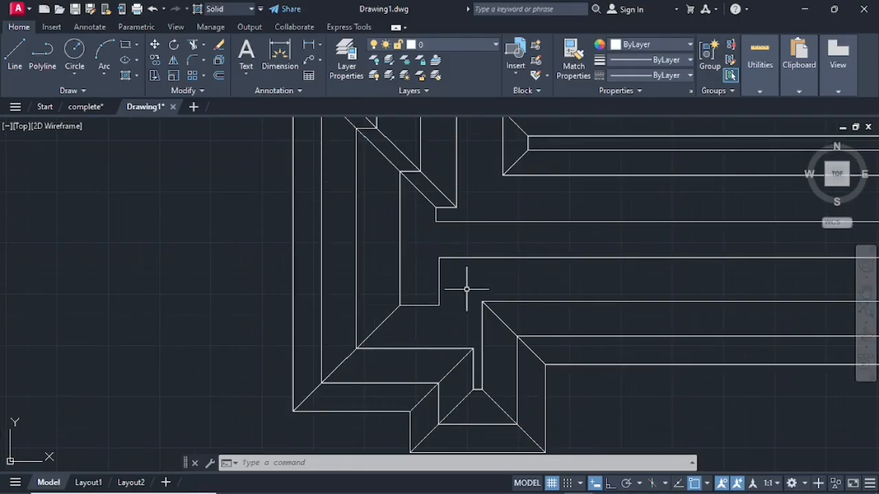
pyautogui.write('l')
pyautogui.press('Return')
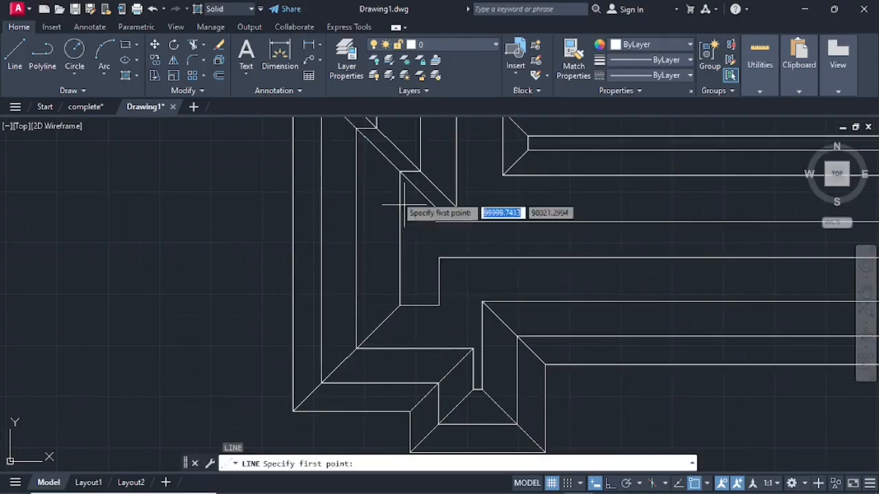
pyautogui.click(20, 53)
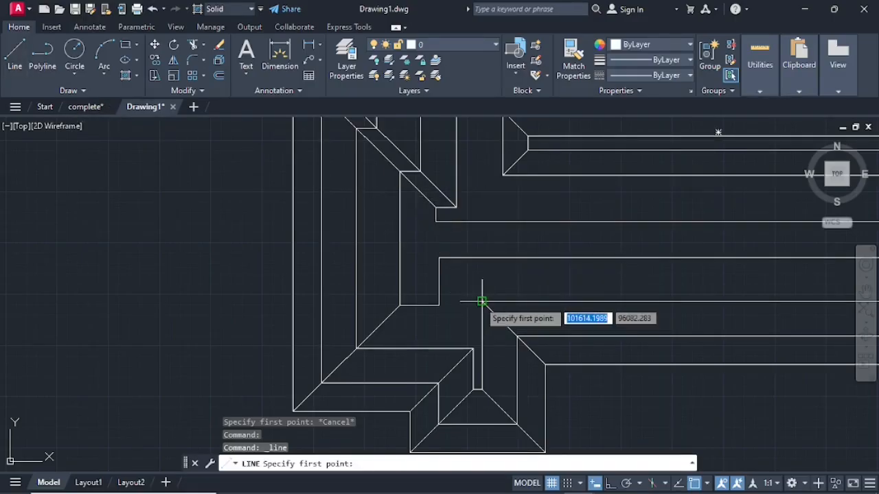
pyautogui.click(482, 302)
pyautogui.click(439, 258)
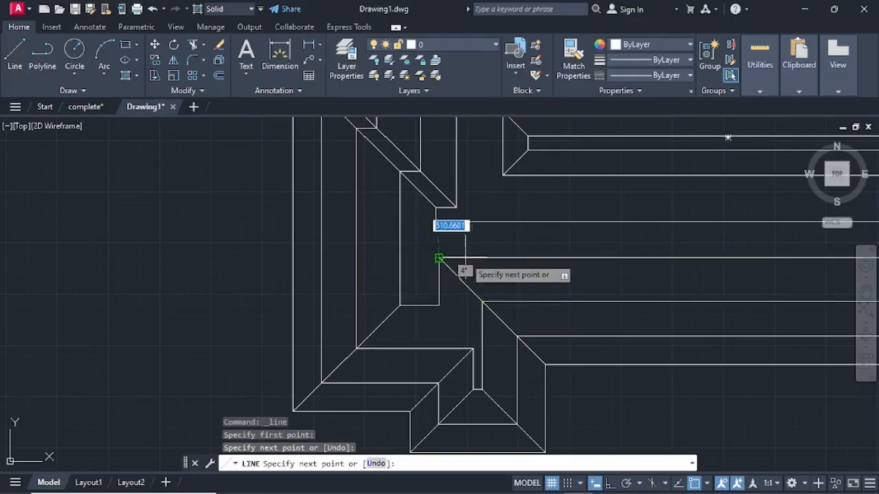
pyautogui.scroll(-5, 467, 274)
pyautogui.press('Return')
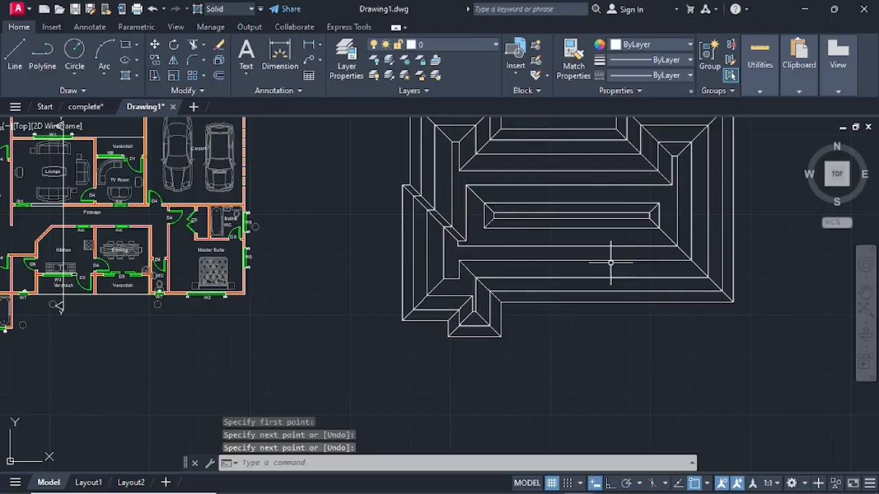
# Step: Fillet the two hip lines of the upper left wing so they meet in a sharp point
pyautogui.moveTo(593, 231); pyautogui.dragTo(606, 275, button='middle')
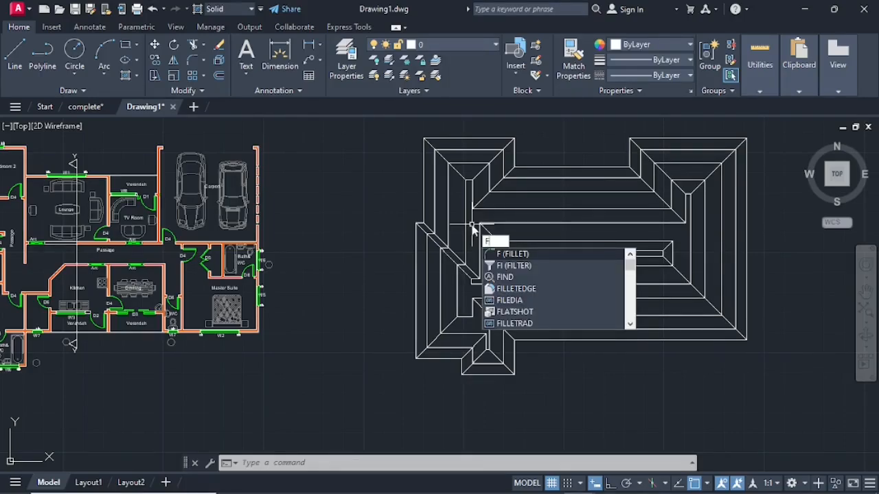
pyautogui.press('Return')
pyautogui.scroll(3, 478, 179)
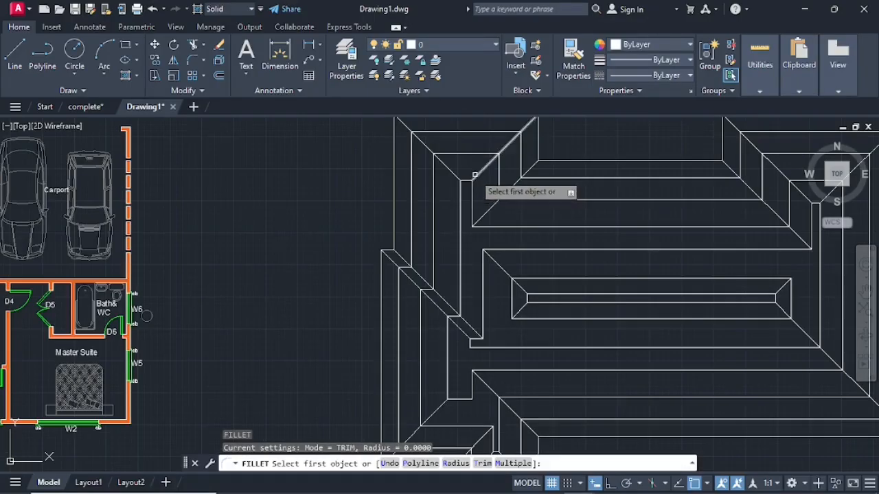
pyautogui.click(480, 173)
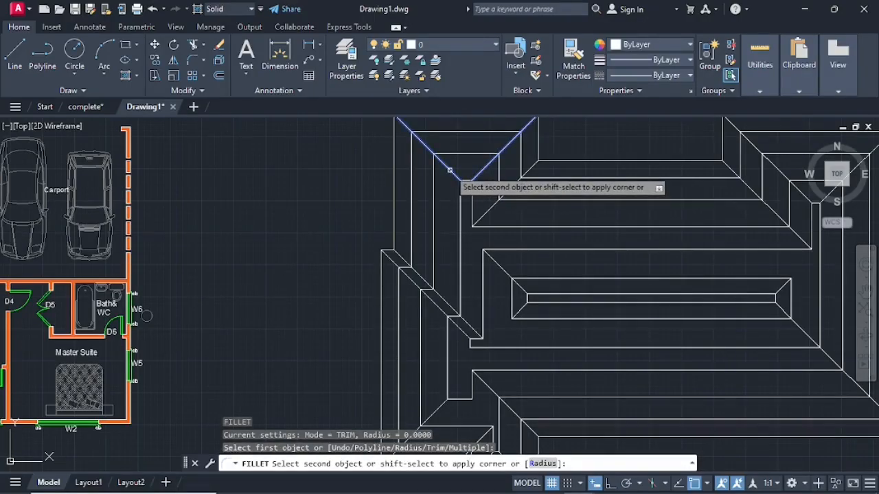
pyautogui.click(450, 169)
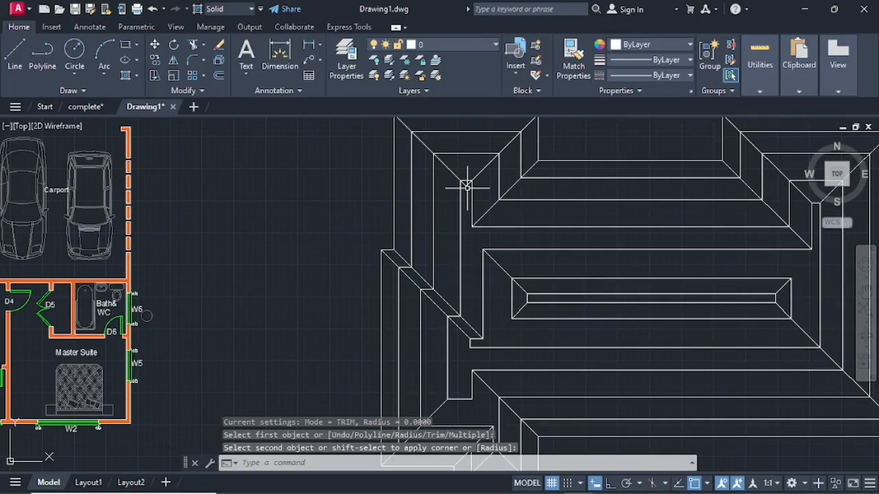
# Step: Using Fillet with the Multiple option, join the central rectangle's upper left diagonal to the valley line of the upper left wing
pyautogui.scroll(2, 467, 187)
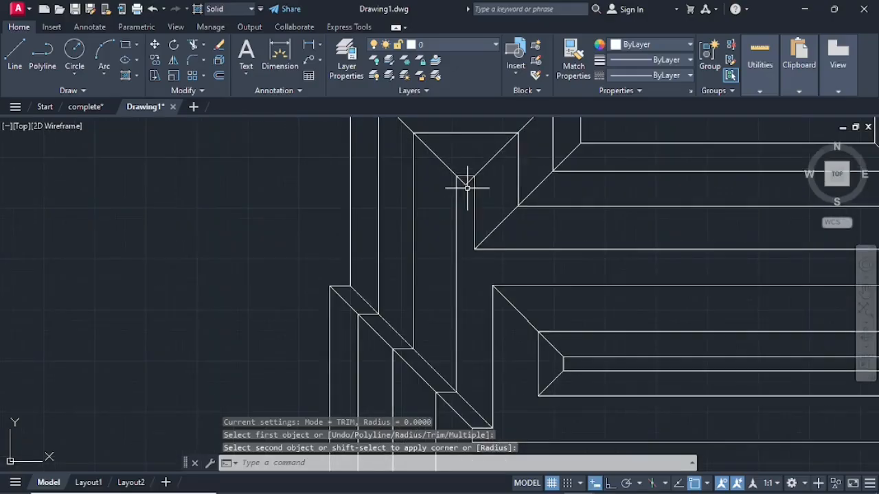
pyautogui.click(507, 217)
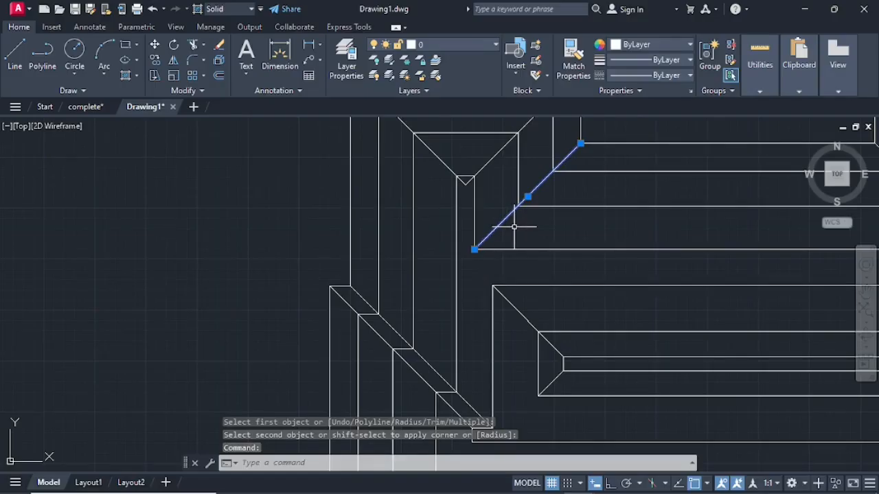
pyautogui.press('Escape')
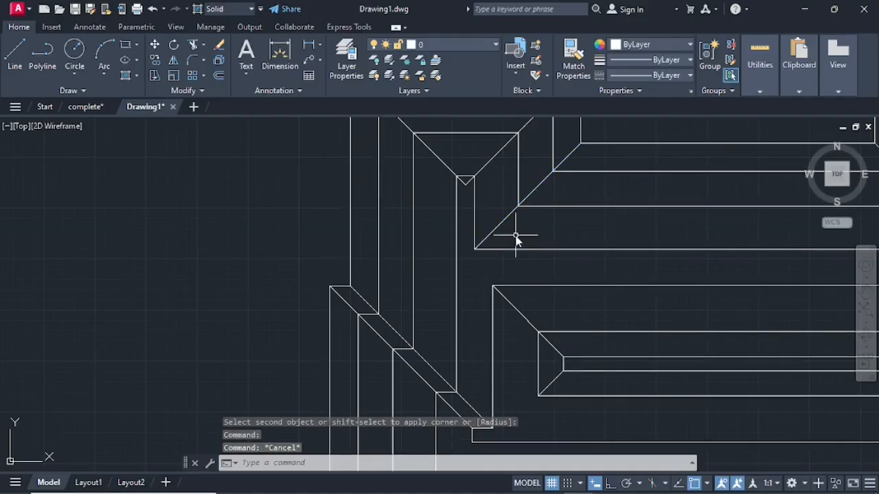
pyautogui.write('f')
pyautogui.press('Return')
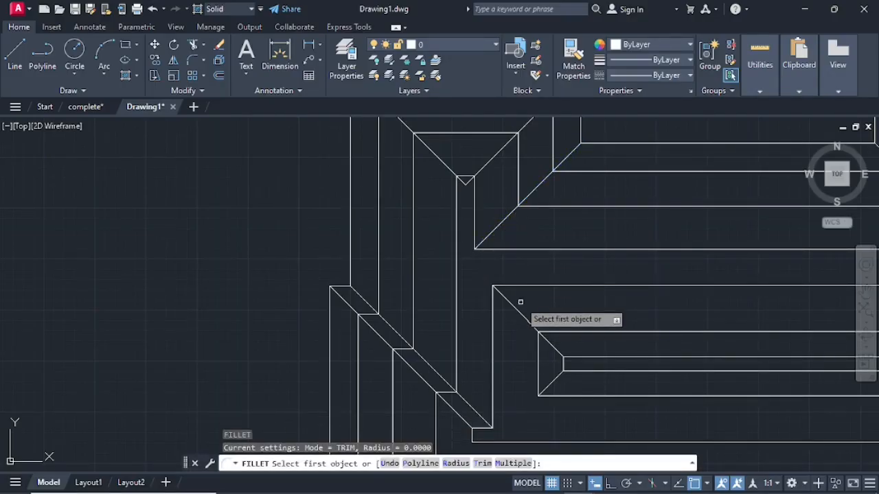
pyautogui.click(515, 465)
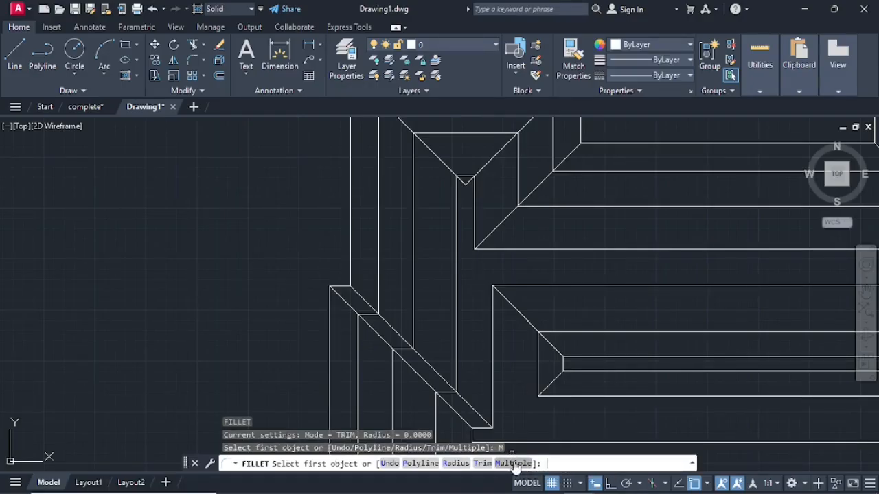
pyautogui.click(516, 308)
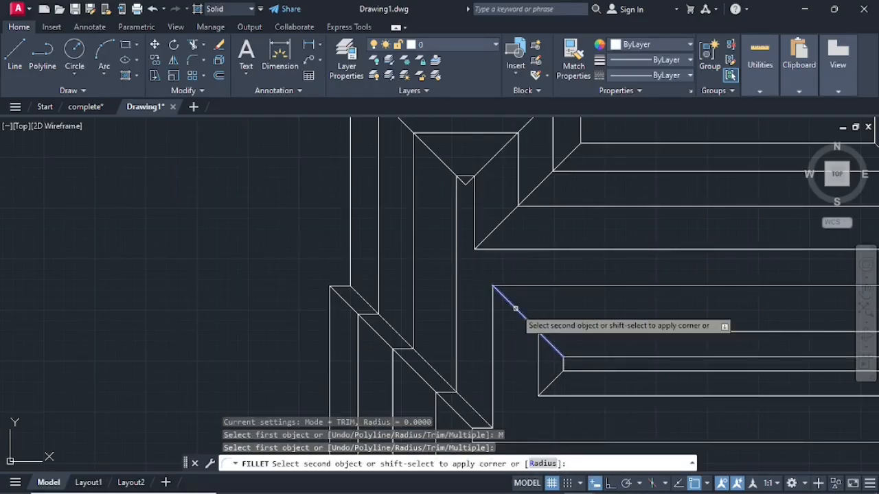
pyautogui.click(493, 236)
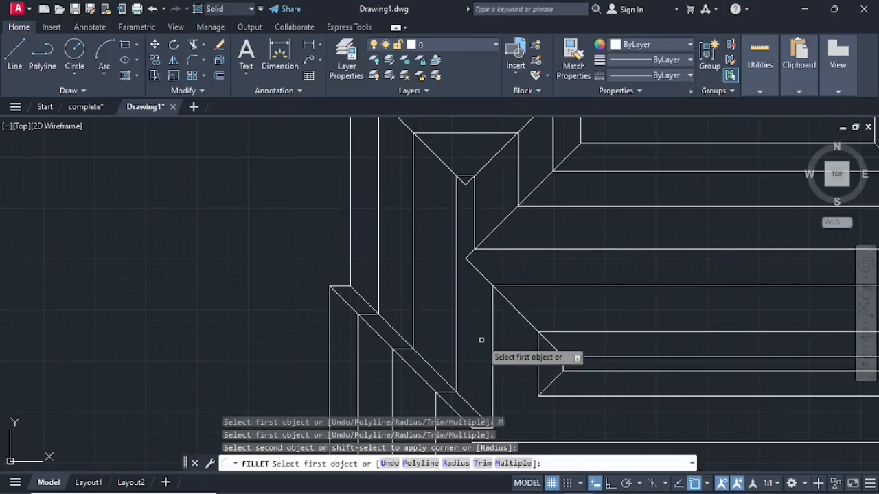
# Step: Fillet the central rectangle's lower left diagonal with the long stepped diagonal on the left side of the roof
pyautogui.moveTo(481, 337); pyautogui.dragTo(487, 256, button='middle')
pyautogui.click(558, 300)
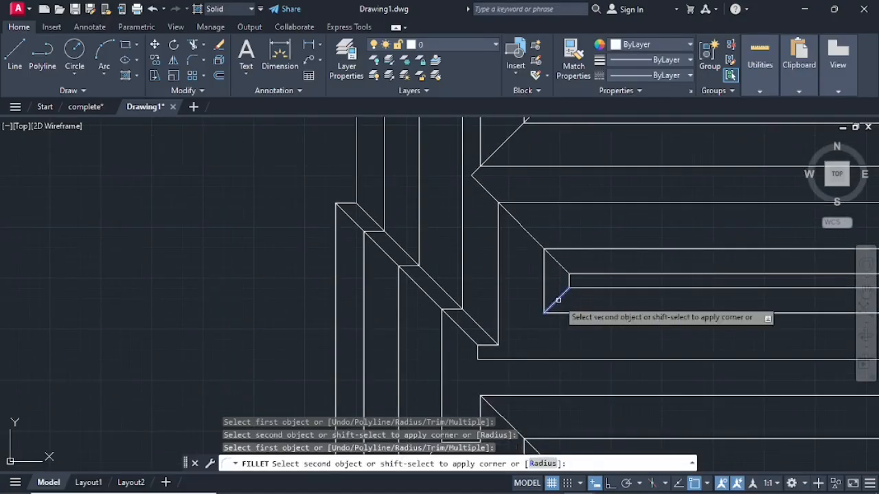
pyautogui.click(489, 337)
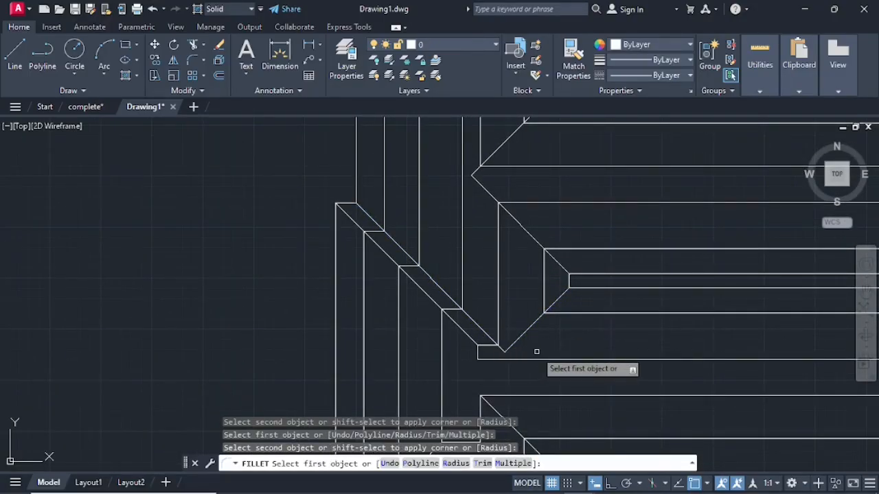
# Step: Fillet the two hip lines of the small bottom wing so they meet in a sharp point
pyautogui.scroll(-2, 541, 364)
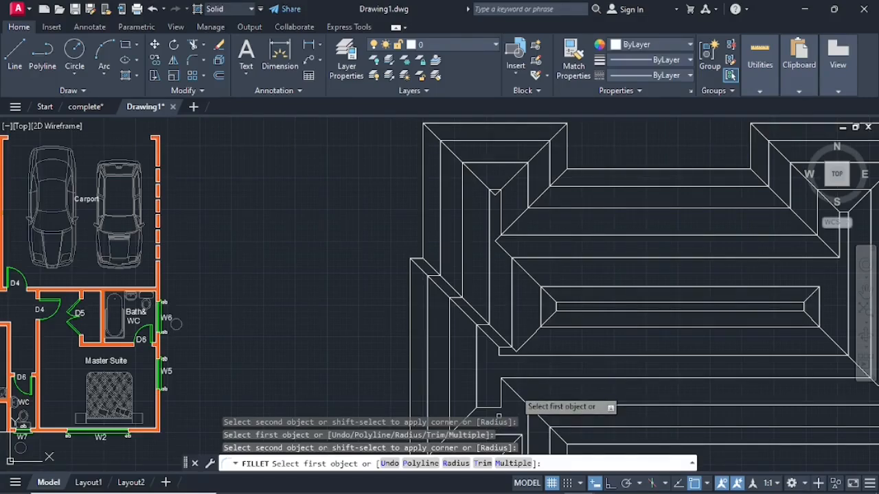
pyautogui.moveTo(500, 416); pyautogui.dragTo(523, 324, button='middle')
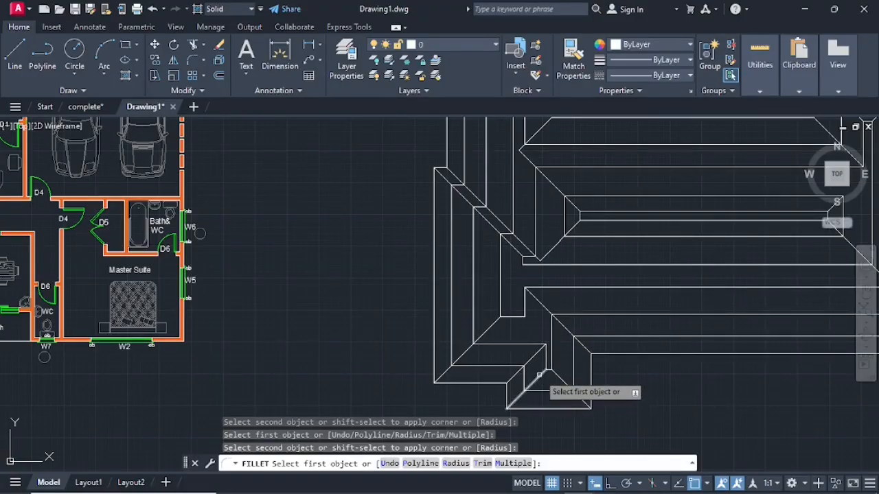
pyautogui.click(539, 375)
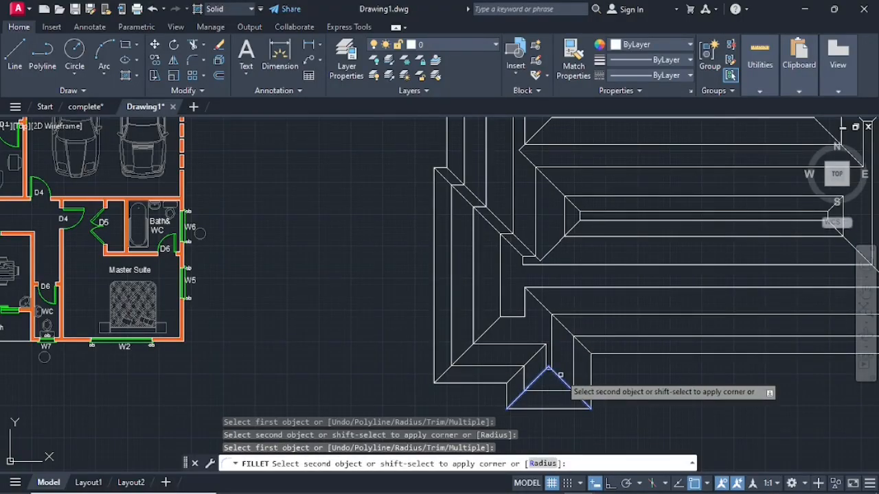
pyautogui.click(559, 377)
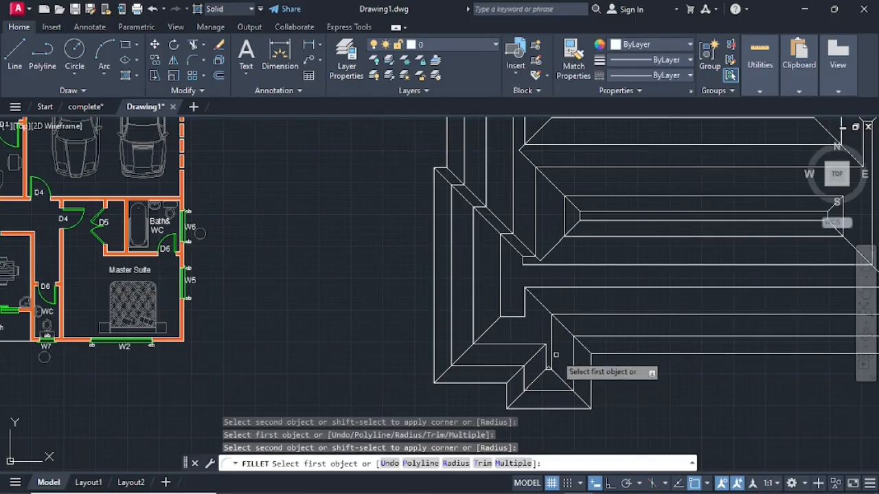
# Step: Fillet the pairs of diagonals at the left and right ends of the central thin strip to close both ends in a point
pyautogui.scroll(-2, 632, 279)
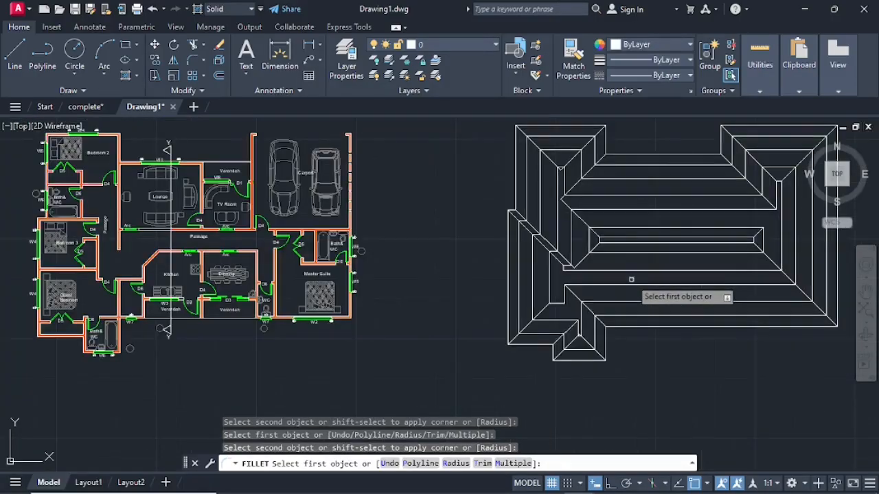
pyautogui.scroll(5, 598, 259)
pyautogui.click(594, 225)
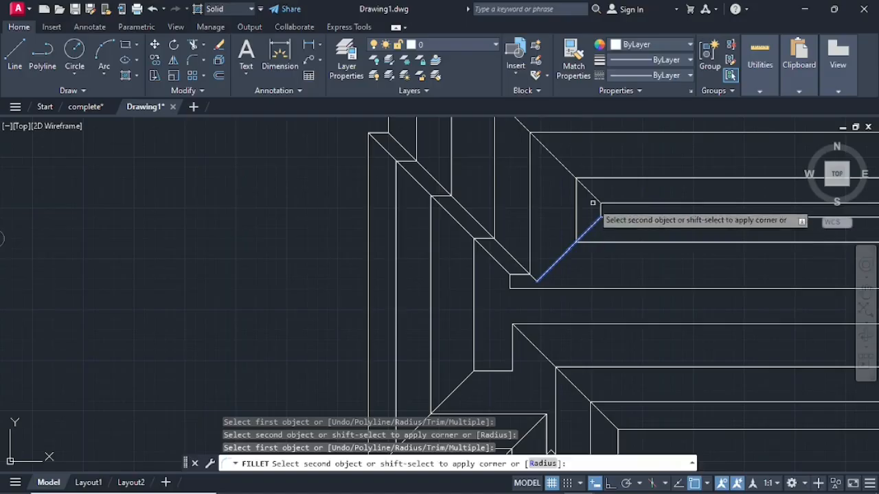
pyautogui.click(583, 226)
pyautogui.scroll(-3, 577, 241)
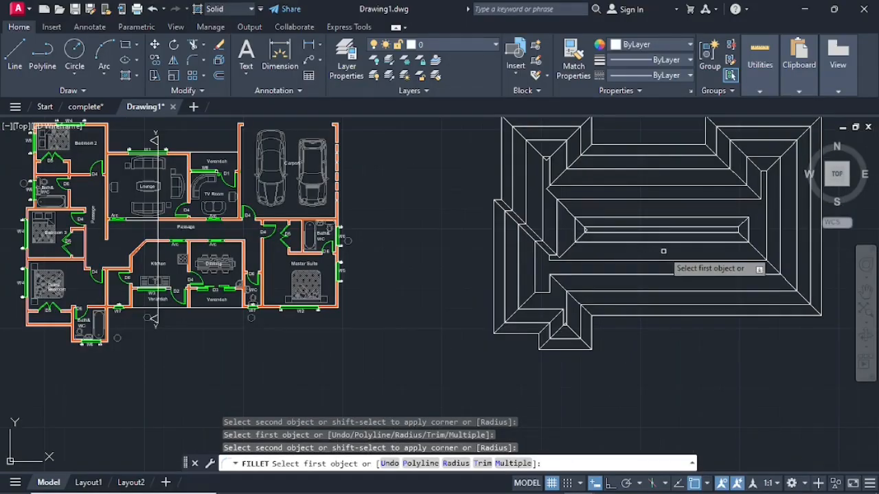
pyautogui.scroll(5, 632, 252)
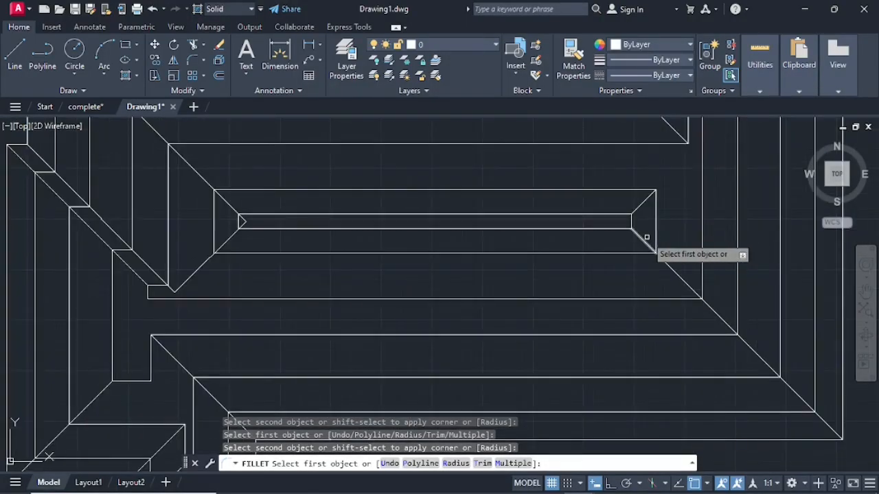
pyautogui.click(645, 238)
pyautogui.click(644, 205)
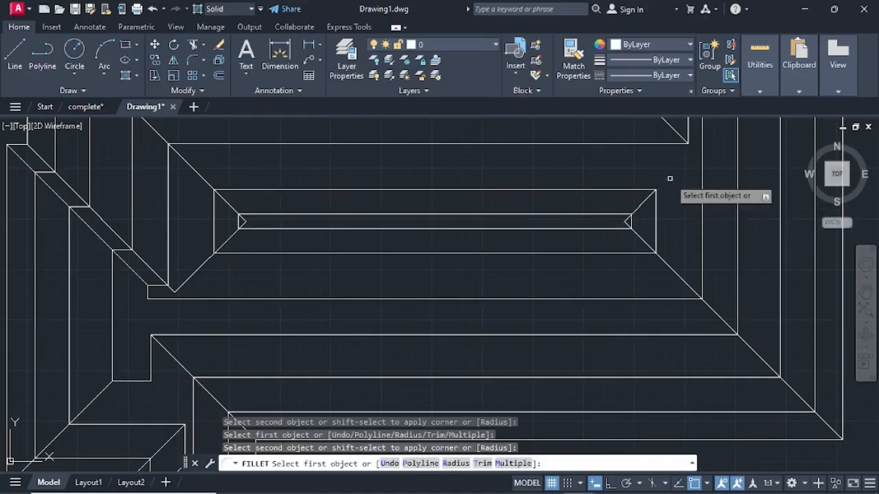
# Step: Fillet the two hip lines of the upper right wing so they meet in a sharp point
pyautogui.scroll(-3, 670, 179)
pyautogui.moveTo(673, 184); pyautogui.dragTo(638, 268, button='middle')
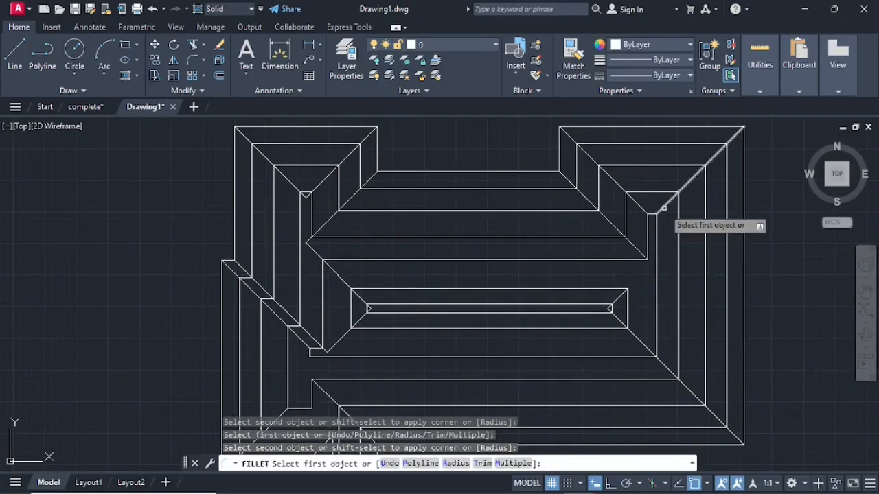
pyautogui.click(664, 207)
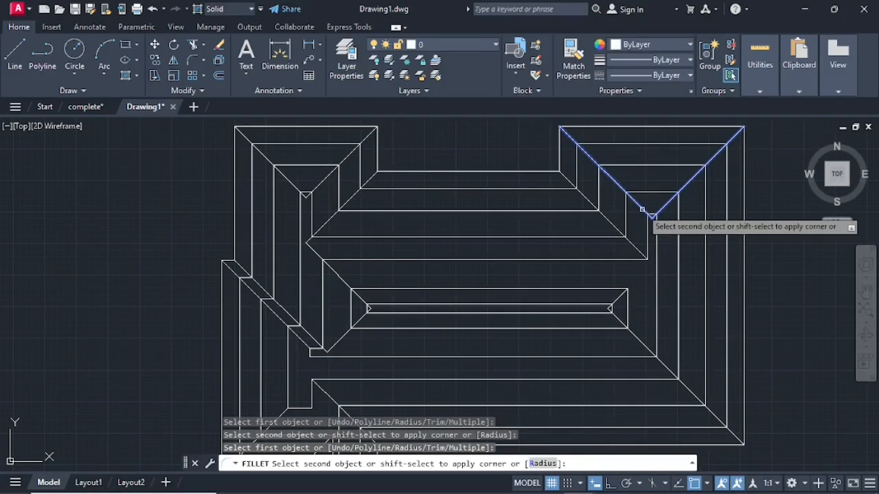
pyautogui.click(642, 209)
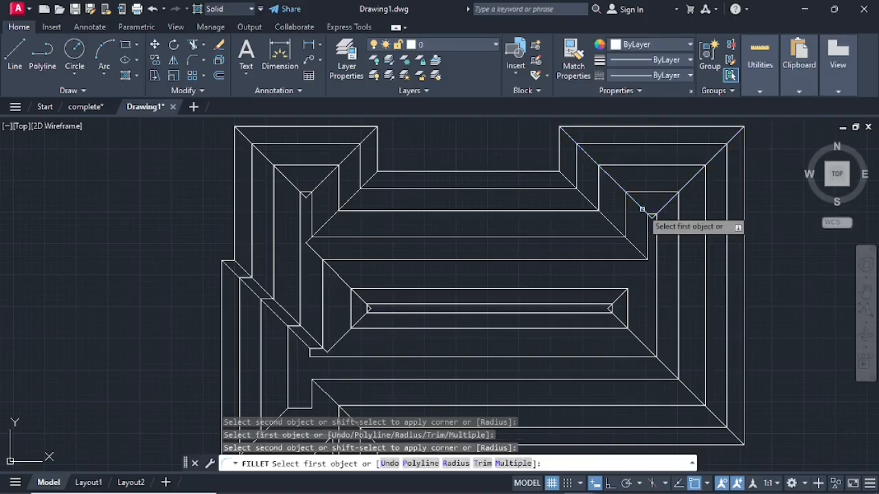
# Step: Fillet the central rectangle's upper right diagonal with the valley line of the upper right wing, and finish the Fillet command
pyautogui.click(622, 294)
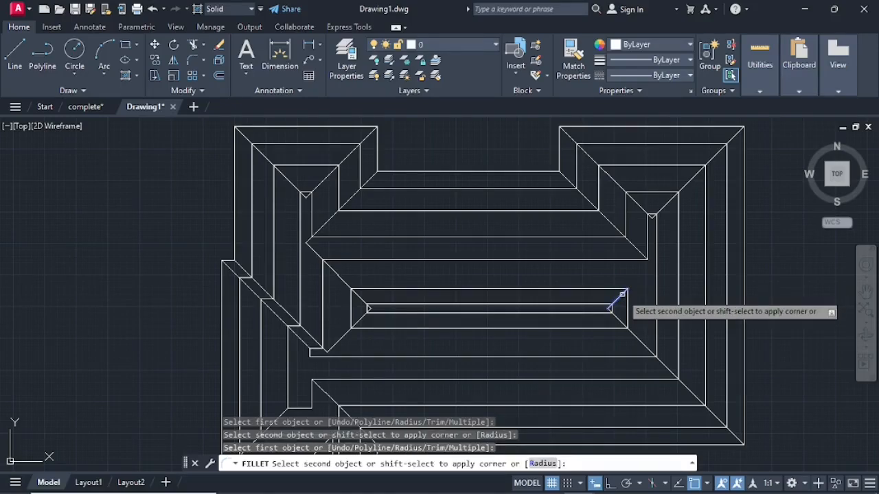
pyautogui.click(637, 249)
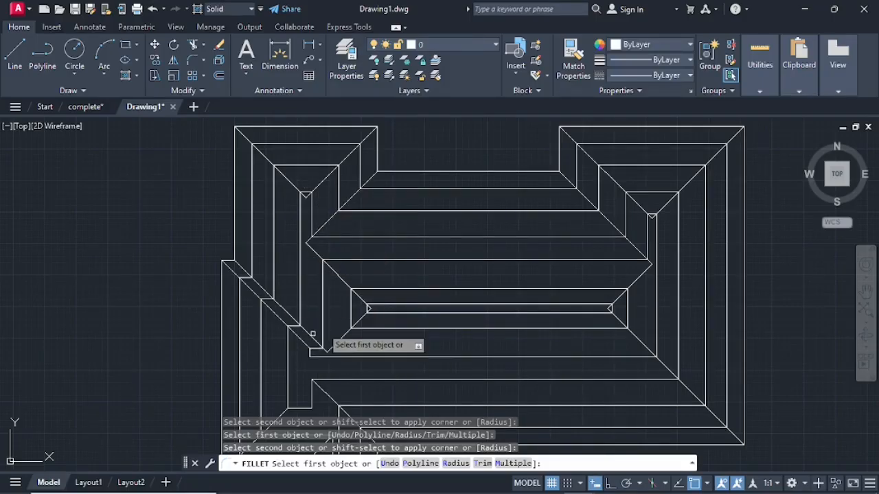
pyautogui.moveTo(305, 386); pyautogui.dragTo(344, 295, button='middle')
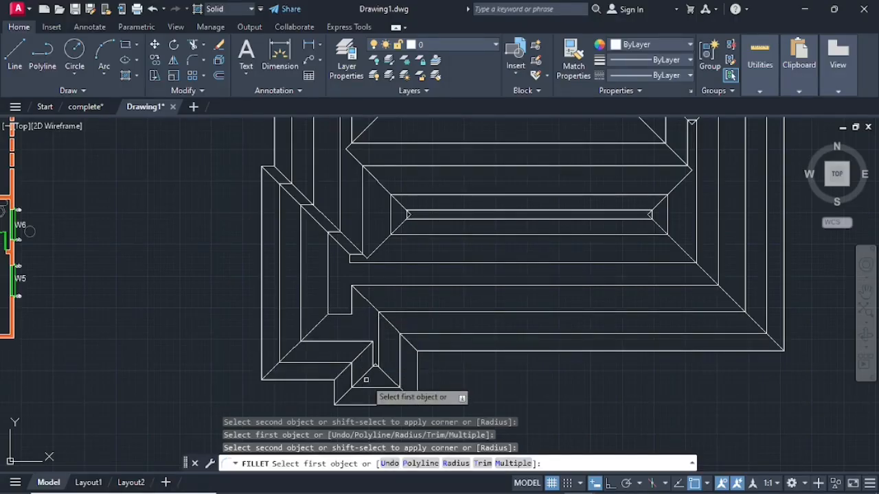
pyautogui.scroll(-2, 454, 343)
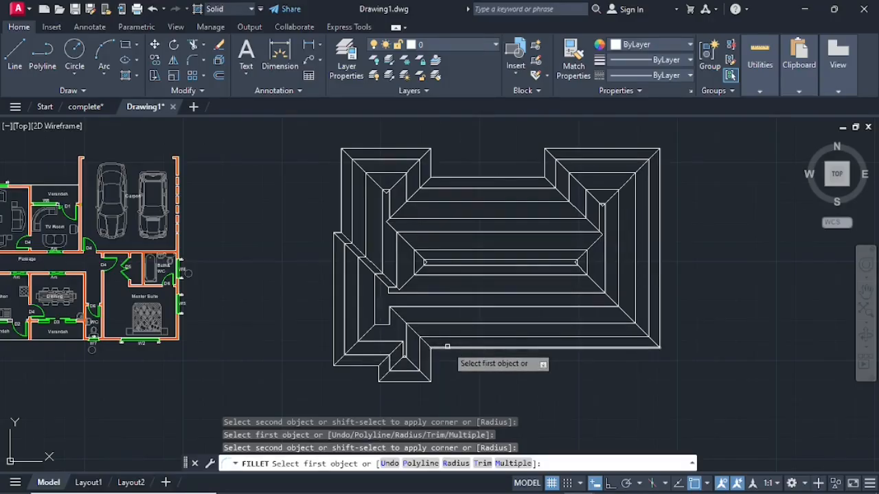
pyautogui.press('Escape')
# Step: With Ortho on, draw a vertical ridge line upward from the apex of the bottom wing's hips, ending above the adjacent inner corner
pyautogui.scroll(5, 394, 394)
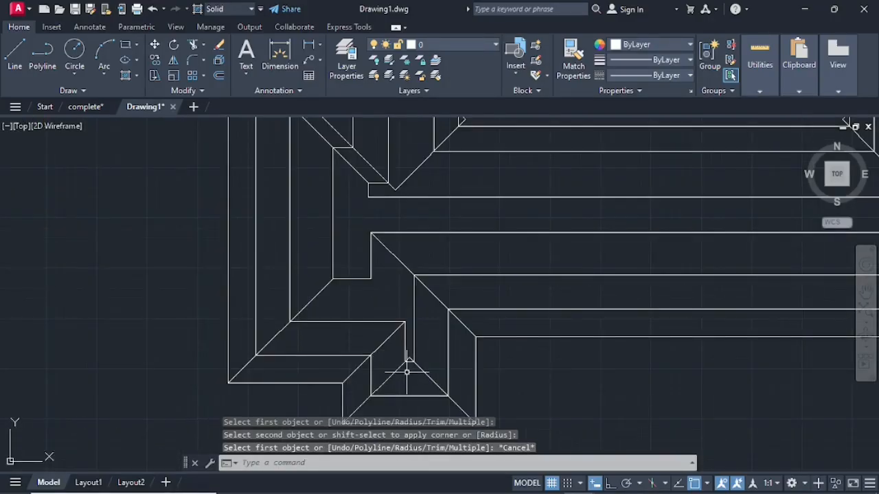
pyautogui.moveTo(407, 375); pyautogui.dragTo(398, 313, button='middle')
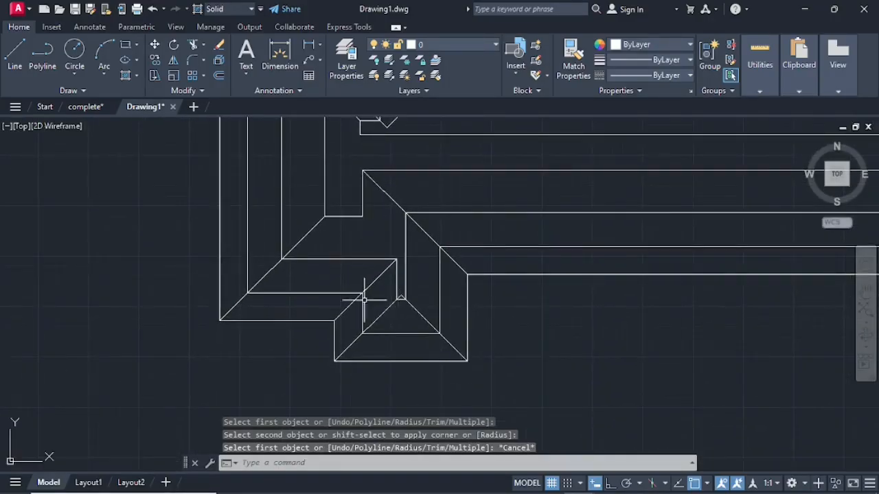
pyautogui.click(12, 54)
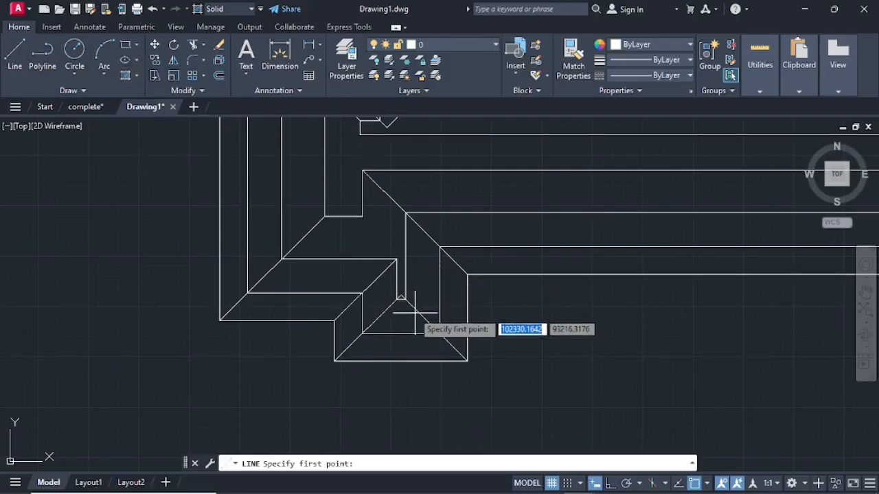
pyautogui.click(399, 296)
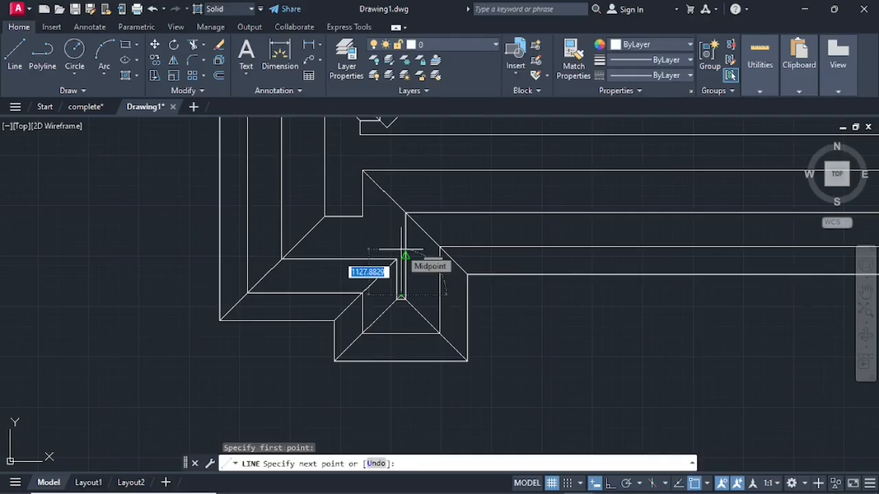
pyautogui.click(609, 481)
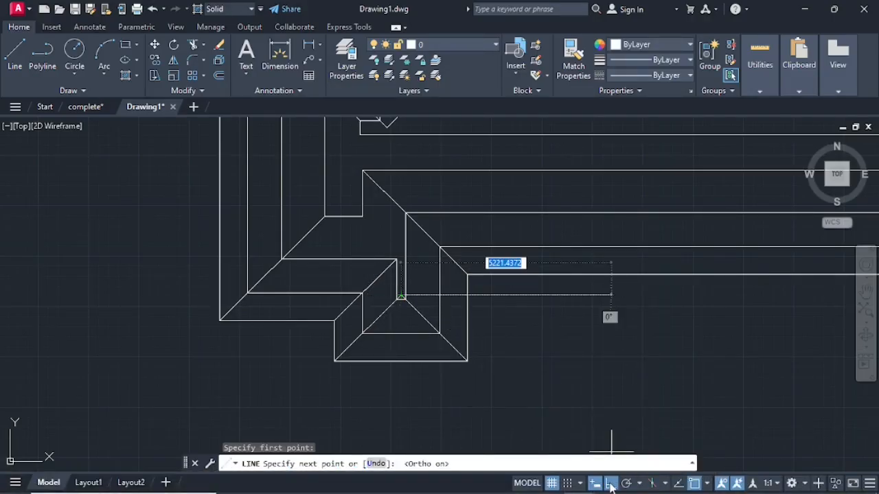
pyautogui.click(401, 246)
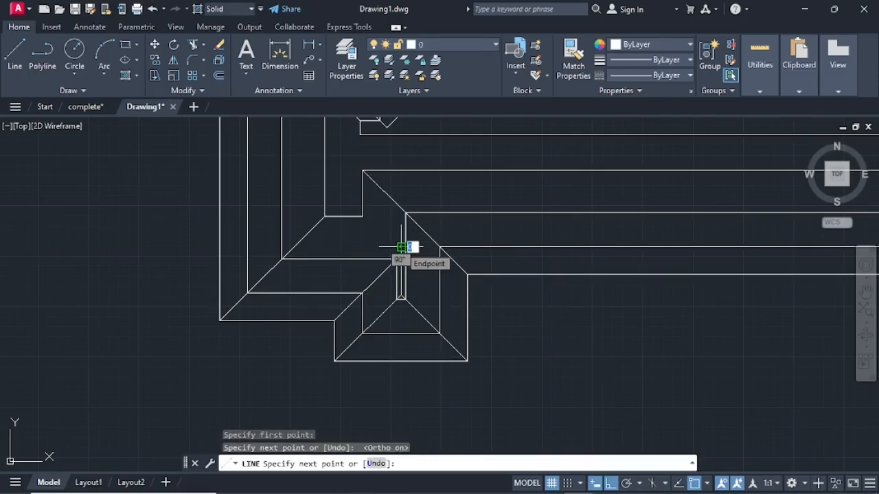
# Step: End the line and fillet the bottom wing's vertical ridge with the adjacent valley diagonal so they meet in a sharp corner
pyautogui.press('Escape')
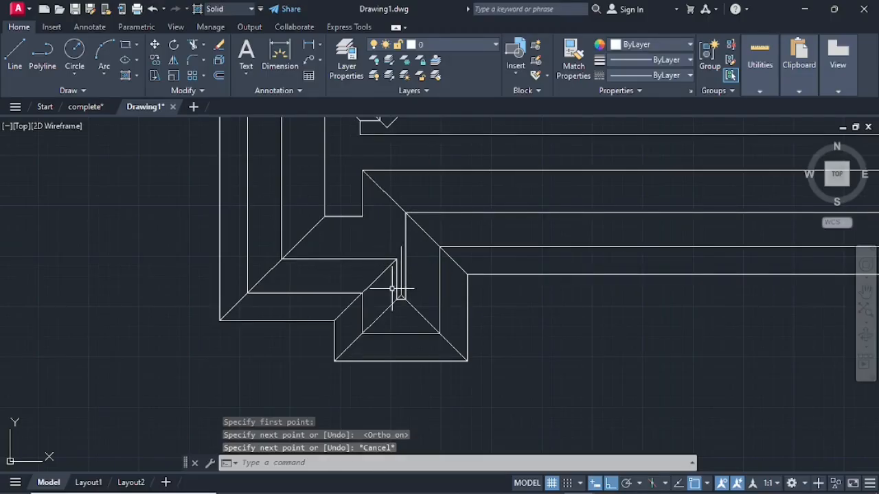
pyautogui.write('f')
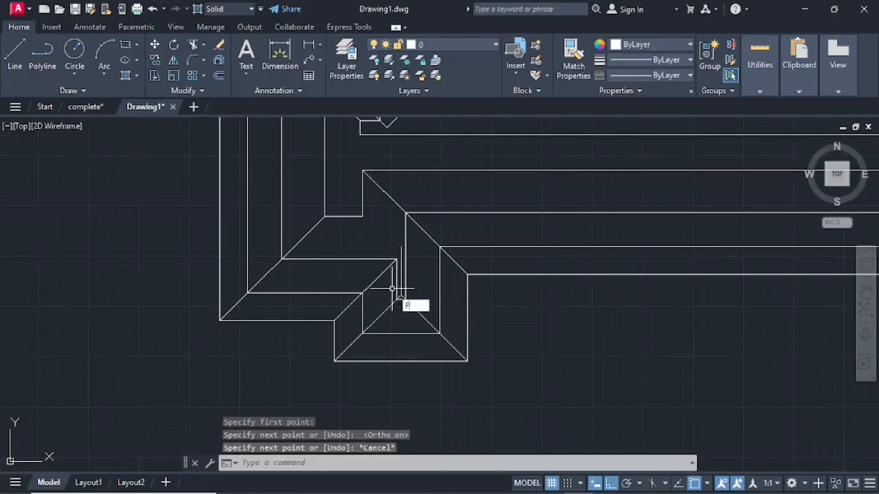
pyautogui.press('Return')
pyautogui.click(381, 275)
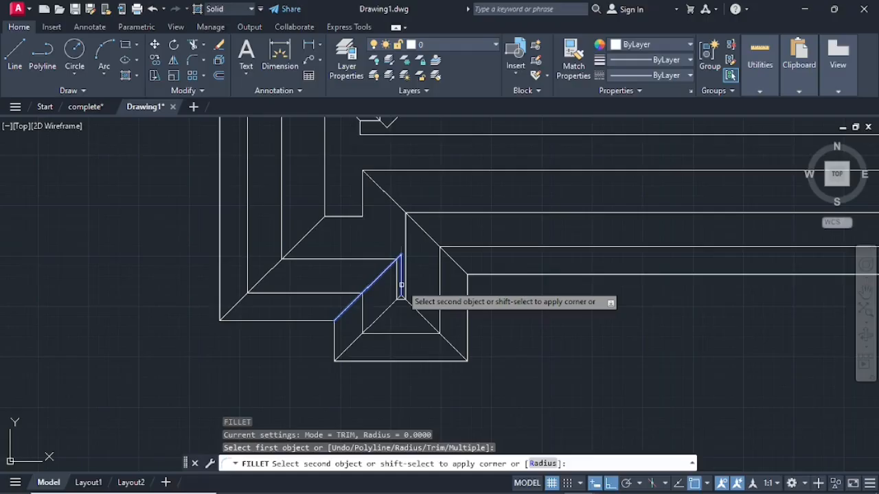
pyautogui.click(401, 284)
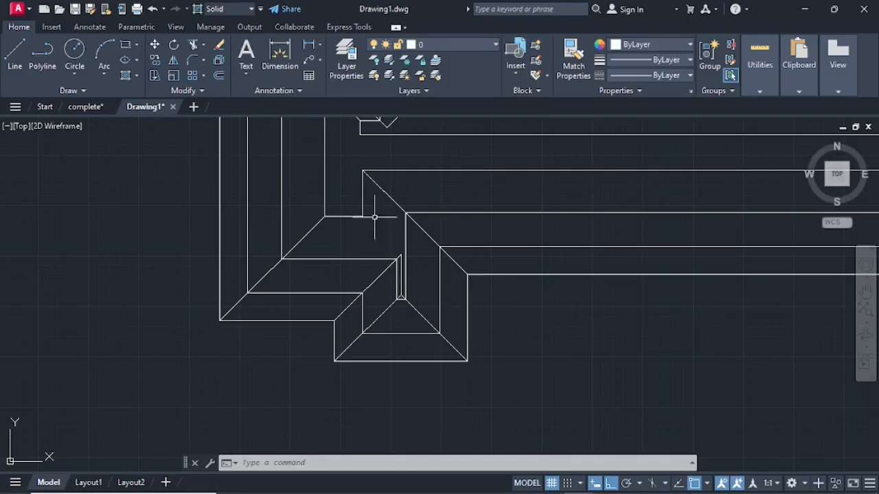
# Step: With Ortho off, draw a diagonal line from the upper end of the bottom wing's ridge to the inner corner at its upper left
pyautogui.click(17, 58)
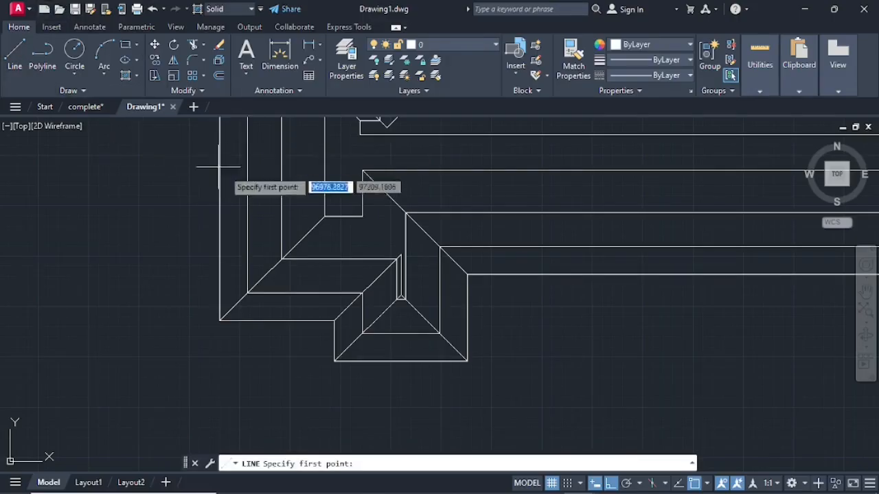
pyautogui.click(401, 259)
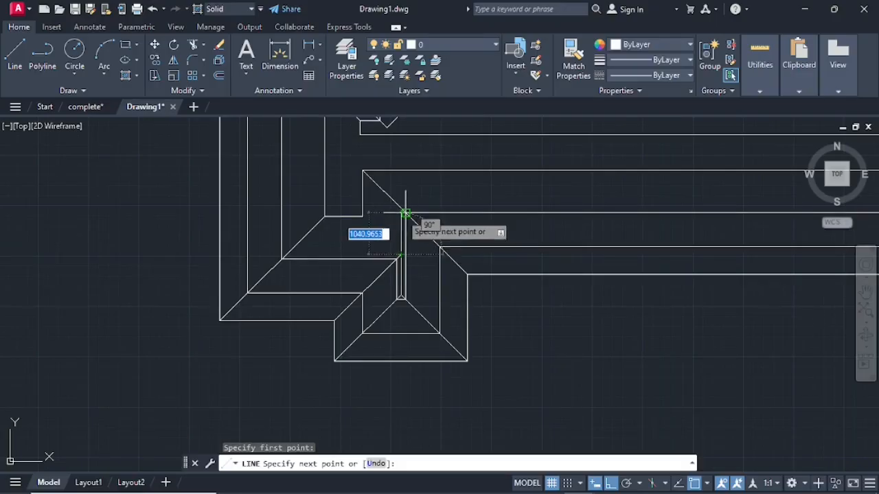
pyautogui.click(405, 214)
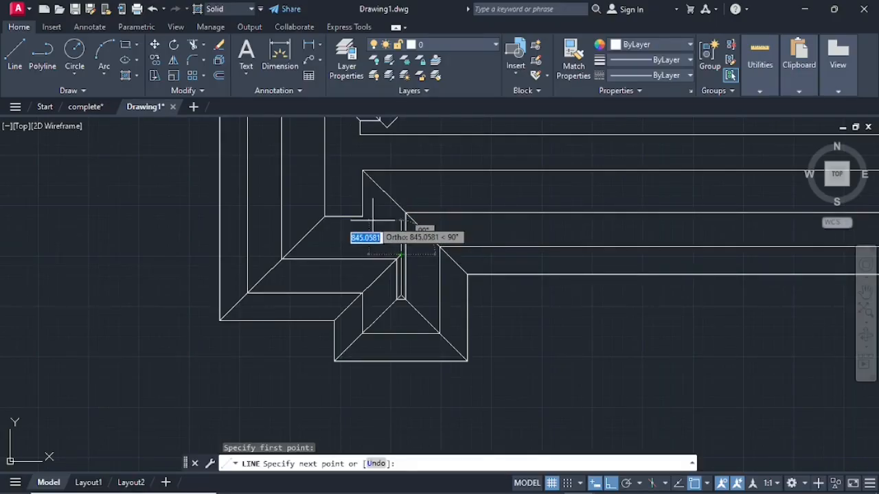
pyautogui.click(611, 484)
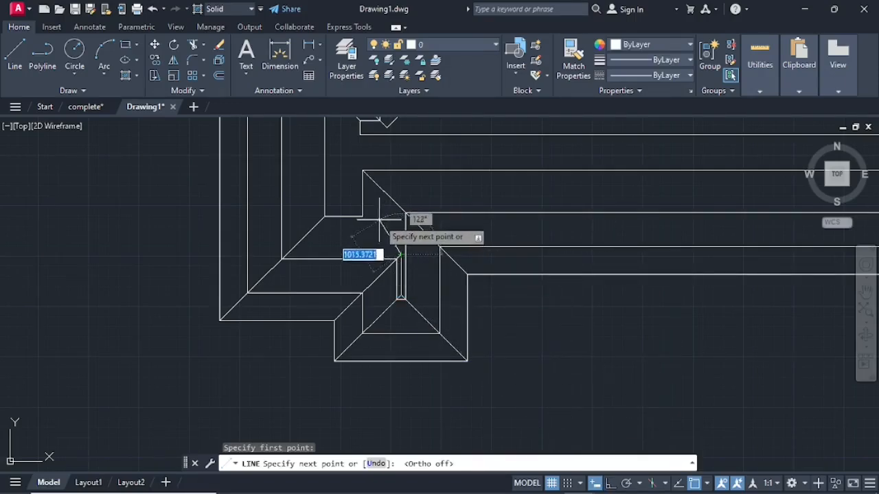
pyautogui.click(363, 217)
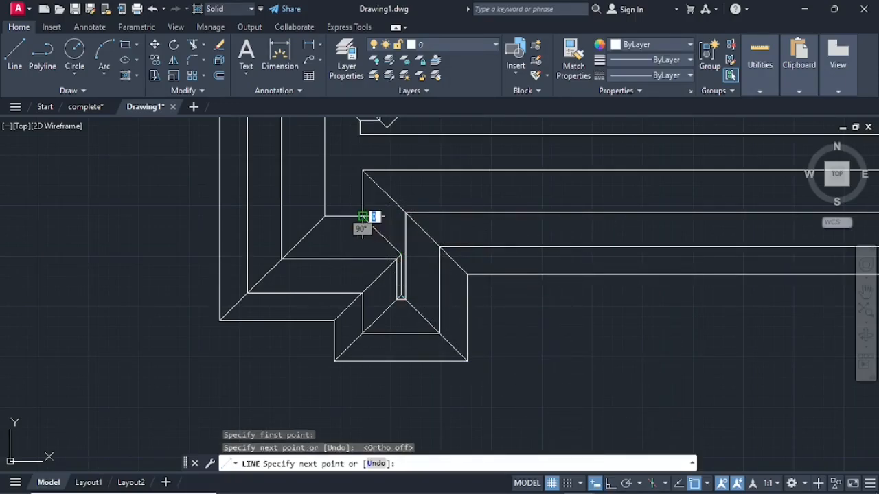
pyautogui.press('Escape')
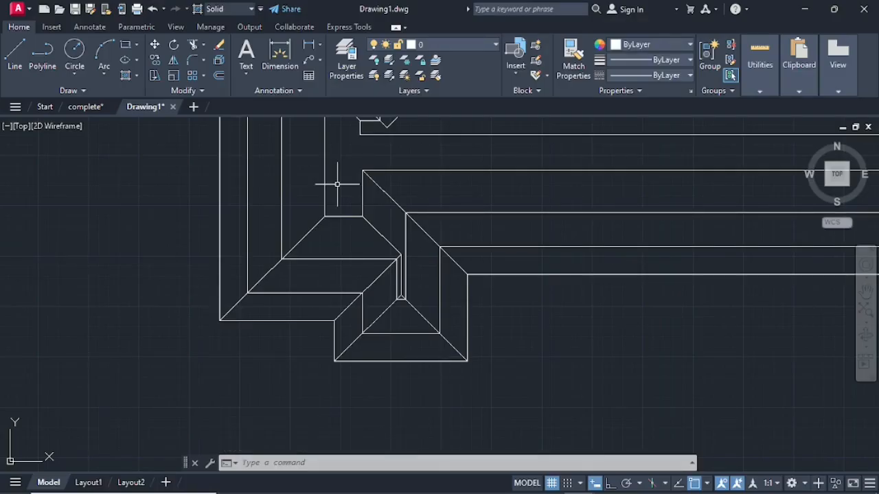
# Step: Fillet the lower left corner's hip line with the new diagonal so they meet in a point above the short horizontal edge
pyautogui.write('fi')
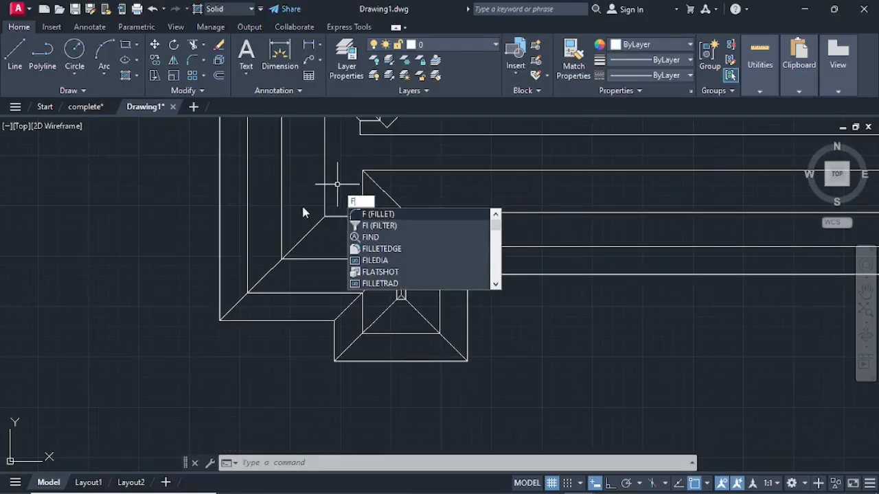
pyautogui.press('Return')
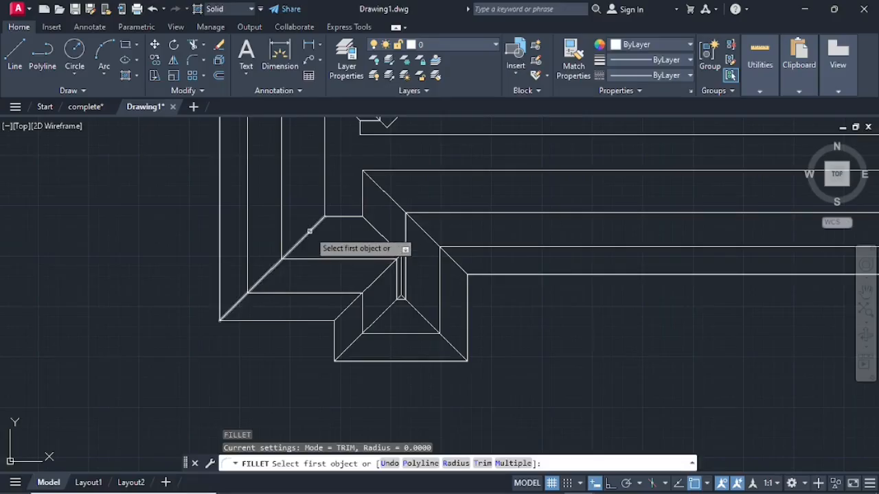
pyautogui.click(310, 231)
pyautogui.click(371, 225)
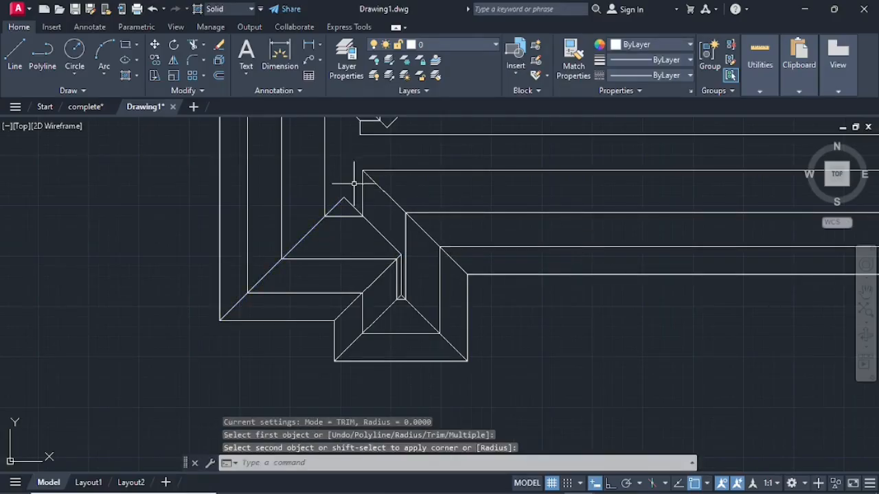
# Step: With Ortho on, draw a vertical ridge line upward from the lower left wing's apex, ending above the adjacent inner corner
pyautogui.moveTo(340, 173); pyautogui.dragTo(343, 231, button='middle')
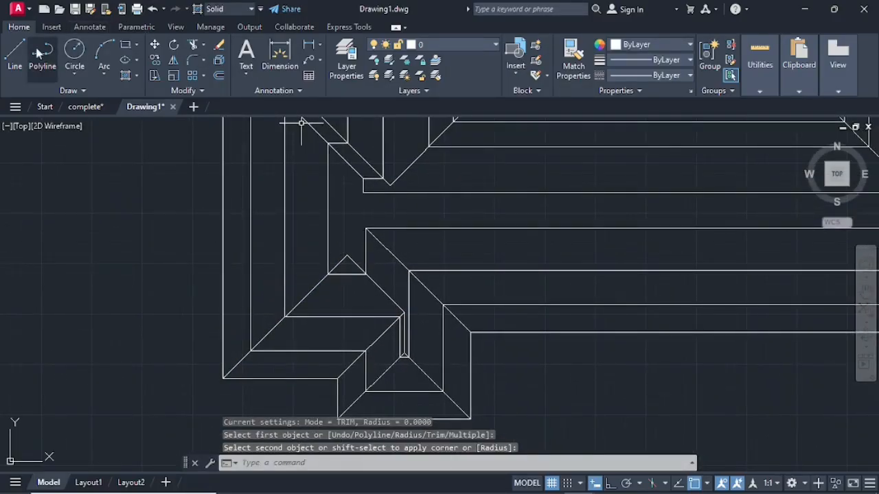
pyautogui.click(14, 52)
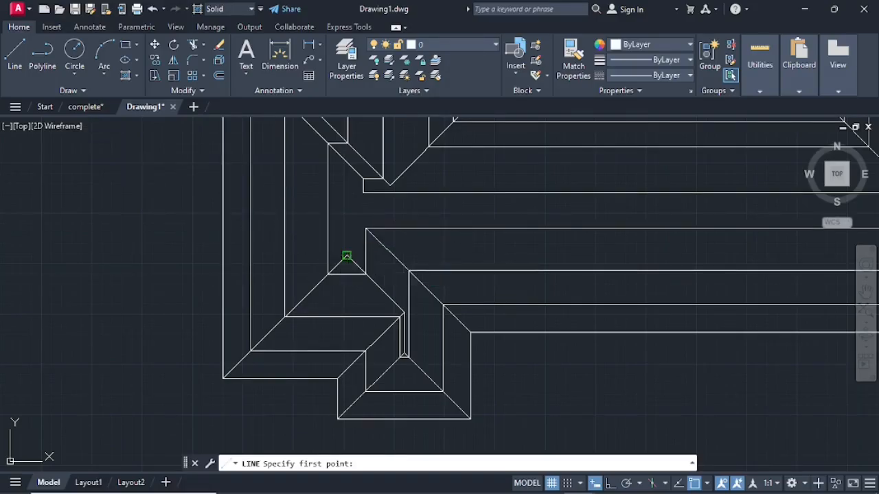
pyautogui.click(346, 255)
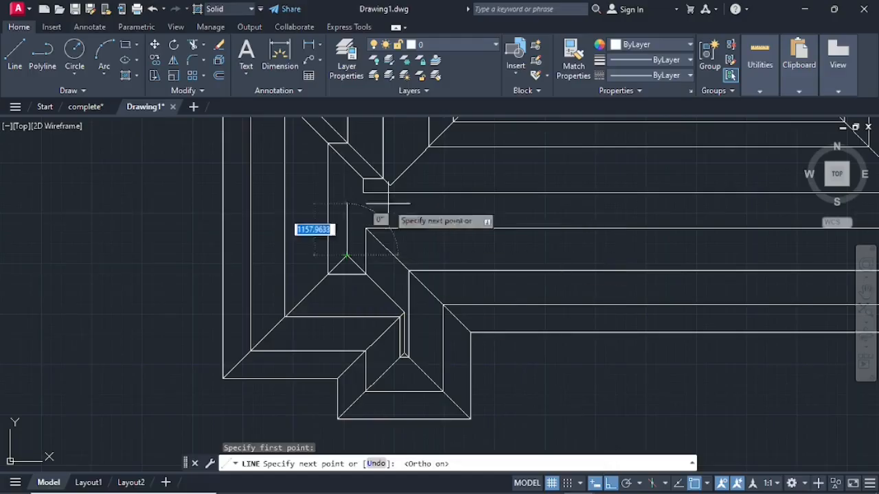
pyautogui.press('F8')
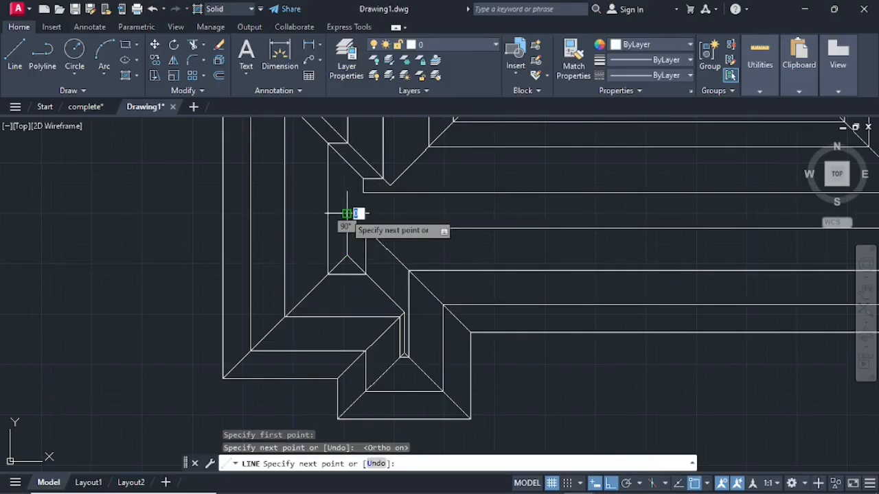
pyautogui.press('Escape')
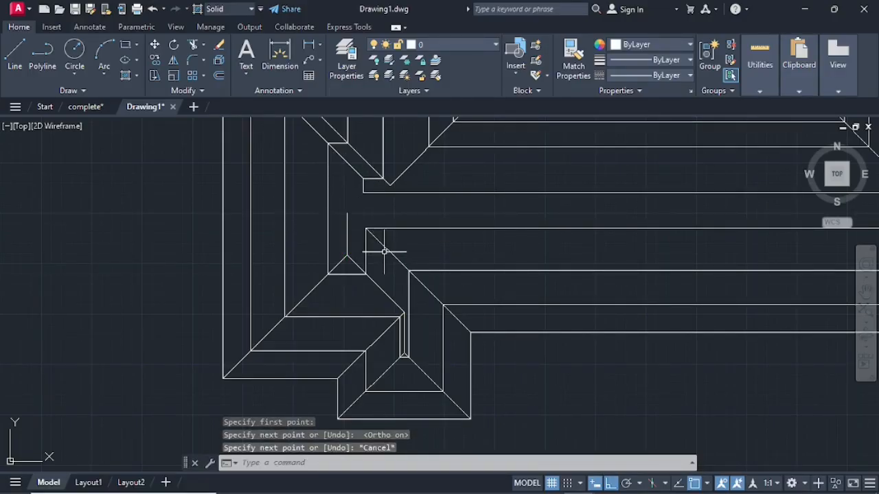
# Step: Fillet the valley diagonal at the inner corner with the lower left wing's vertical ridge to close them in a sharp corner
pyautogui.write('F')
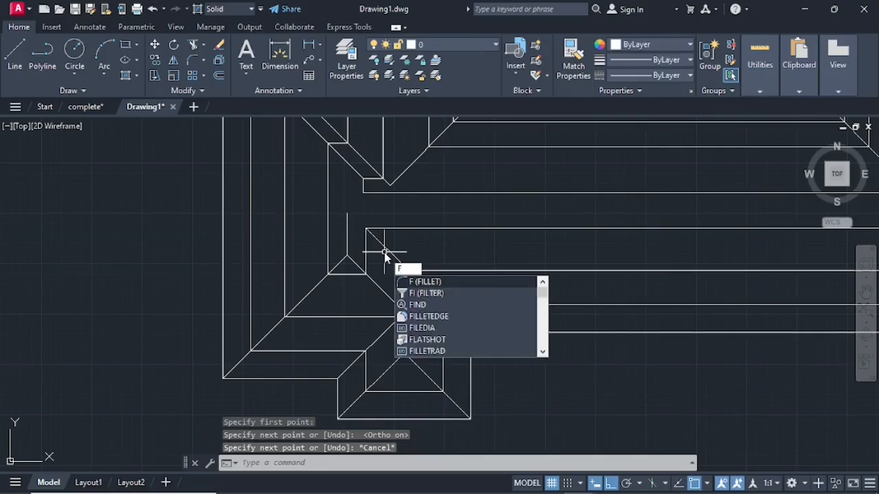
pyautogui.press('Return')
pyautogui.click(371, 236)
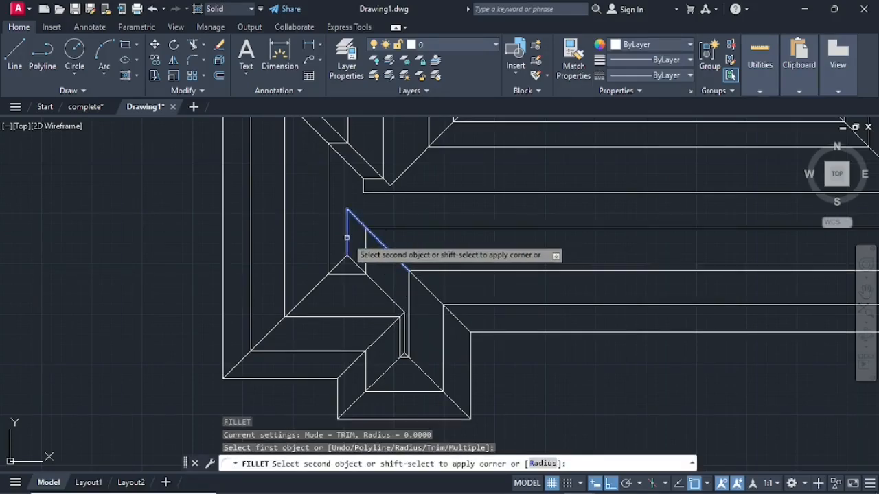
pyautogui.click(348, 236)
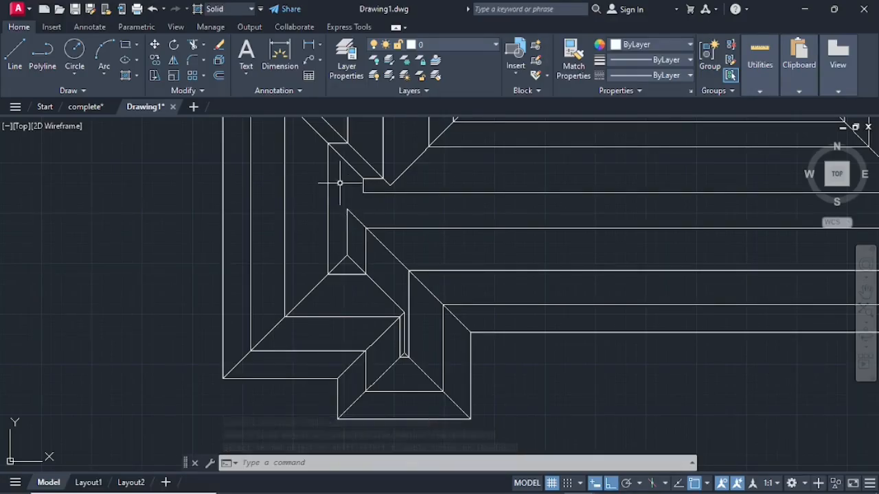
# Step: With Ortho off, draw a short diagonal from the upper end of the lower left ridge to the small notch's lower left corner
pyautogui.click(14, 53)
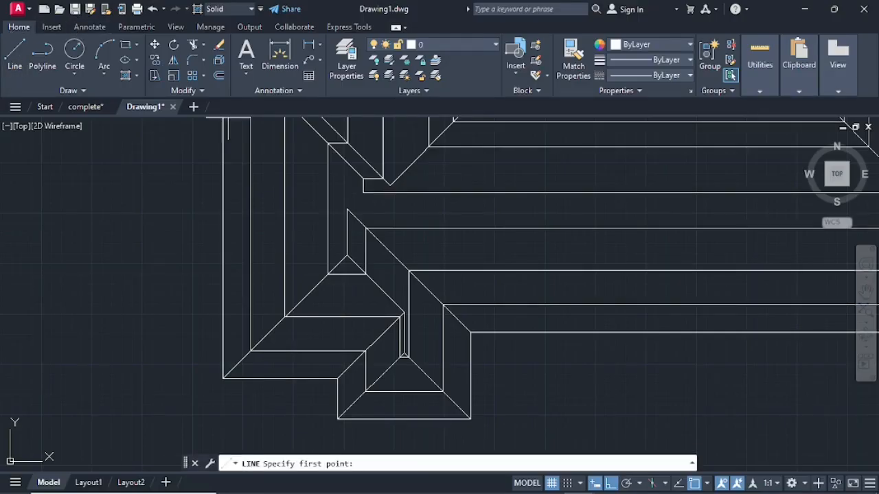
pyautogui.click(347, 209)
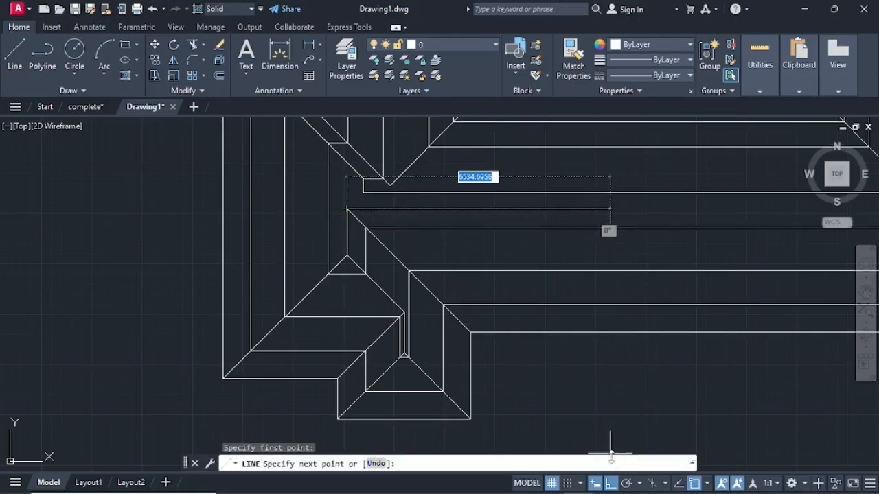
pyautogui.click(615, 484)
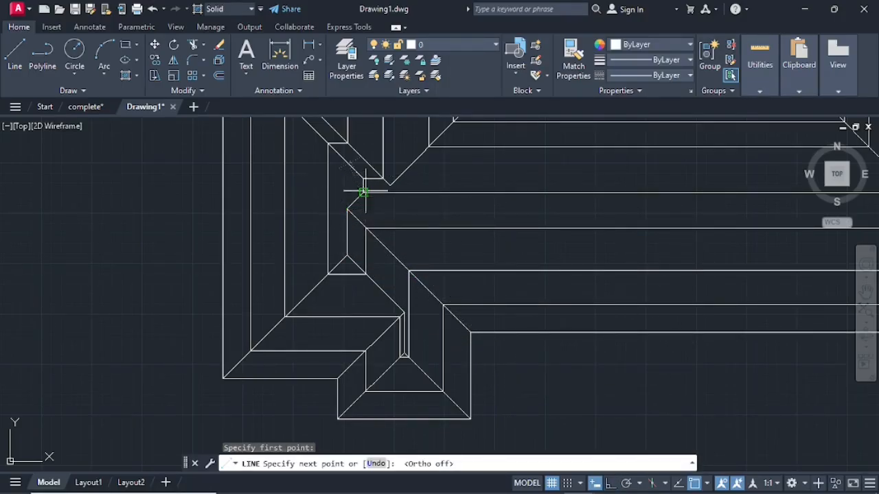
pyautogui.click(363, 192)
pyautogui.press('Escape')
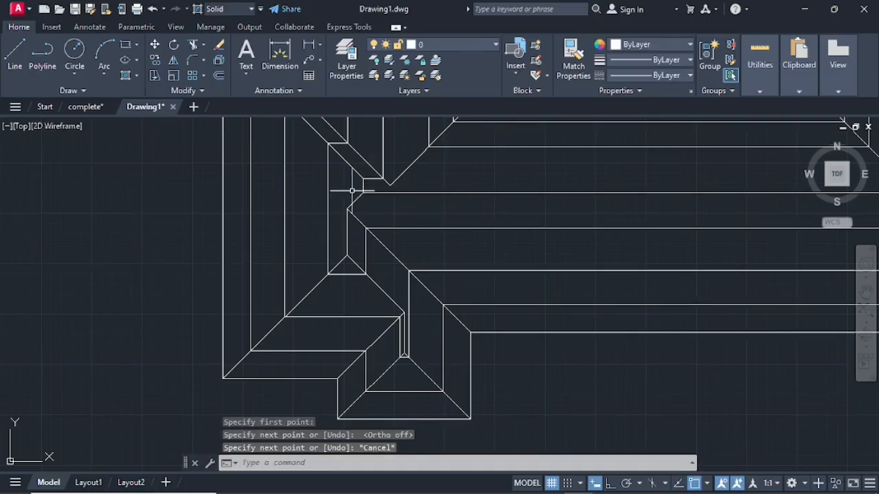
# Step: Fillet the long left valley diagonal with the new short diagonal so they meet in a point inside the small notch
pyautogui.write('f')
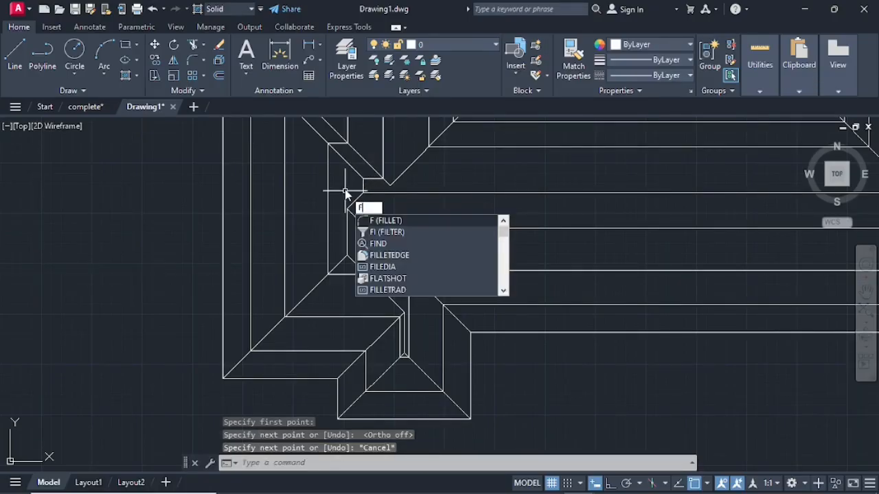
pyautogui.press('Return')
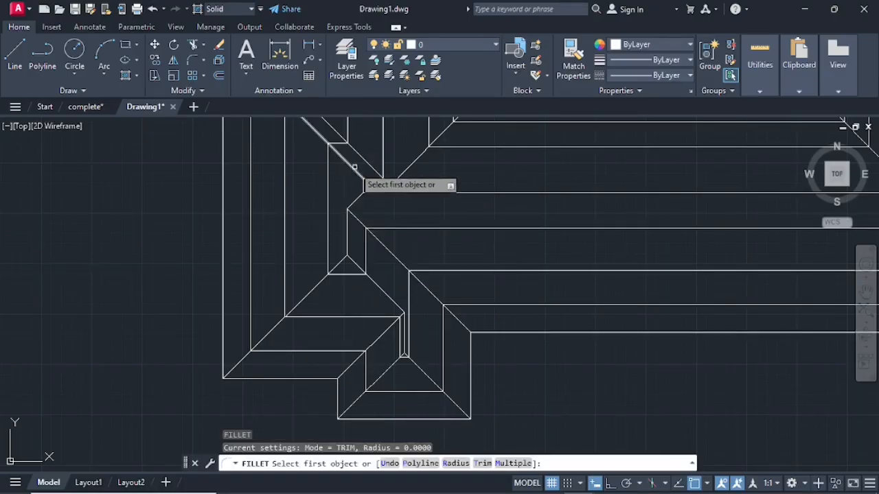
pyautogui.click(352, 166)
pyautogui.click(358, 199)
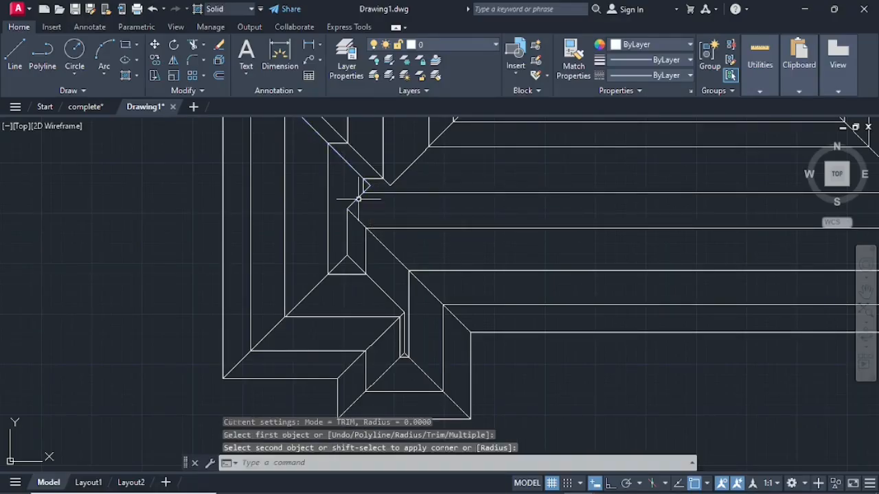
# Step: Draw a short horizontal ridge line from the small notch's apex to the neighbouring apex on its right
pyautogui.click(16, 55)
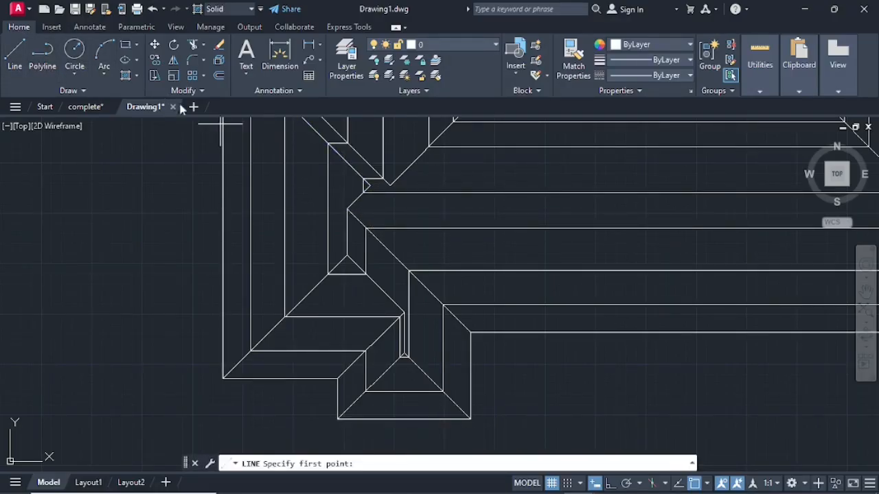
pyautogui.click(366, 185)
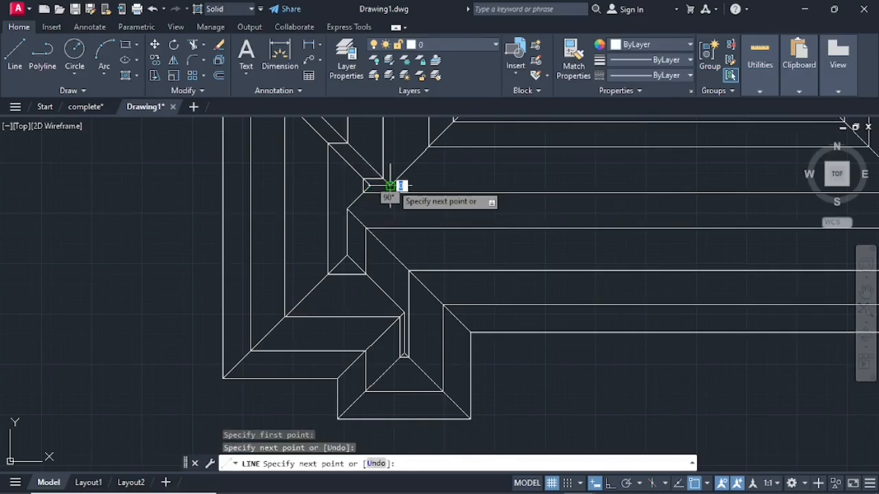
pyautogui.click(391, 186)
pyautogui.press('Return')
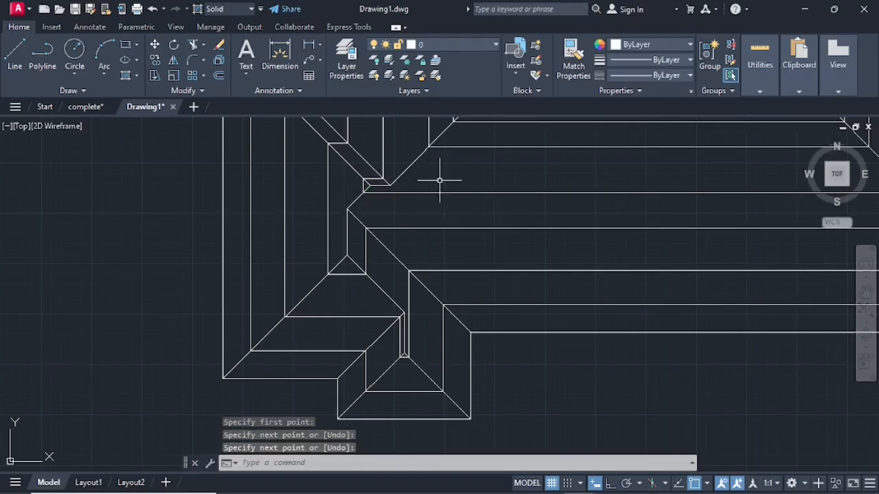
# Step: Draw the upper left wing's short vertical ridge line from its hip apex down to the tip where the valley meets the main roof
pyautogui.scroll(-2, 401, 186)
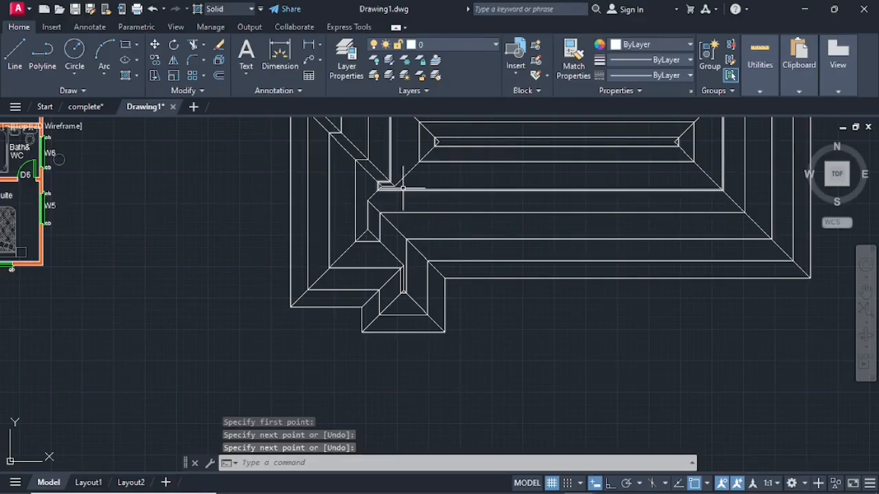
pyautogui.scroll(-2, 405, 184)
pyautogui.moveTo(417, 182)
pyautogui.mouseDown(button='middle')
pyautogui.moveTo(419, 210)
pyautogui.moveTo(392, 265)
pyautogui.mouseUp(button='middle')
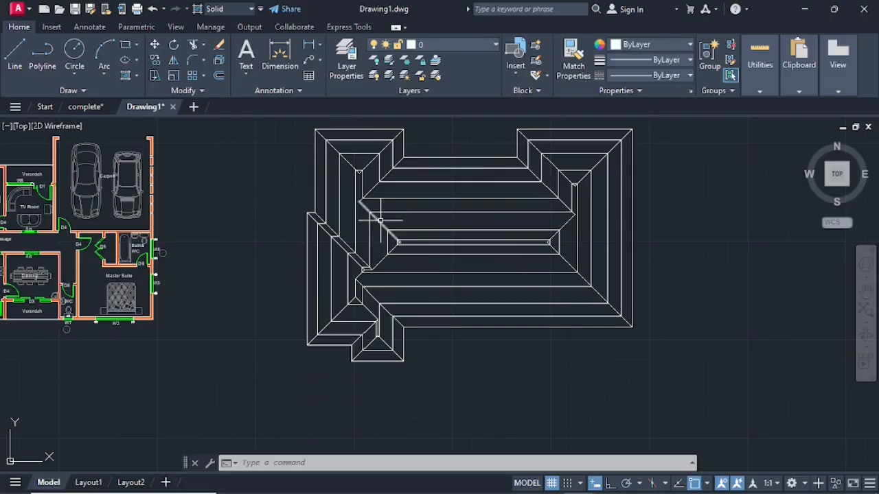
pyautogui.scroll(2, 380, 220)
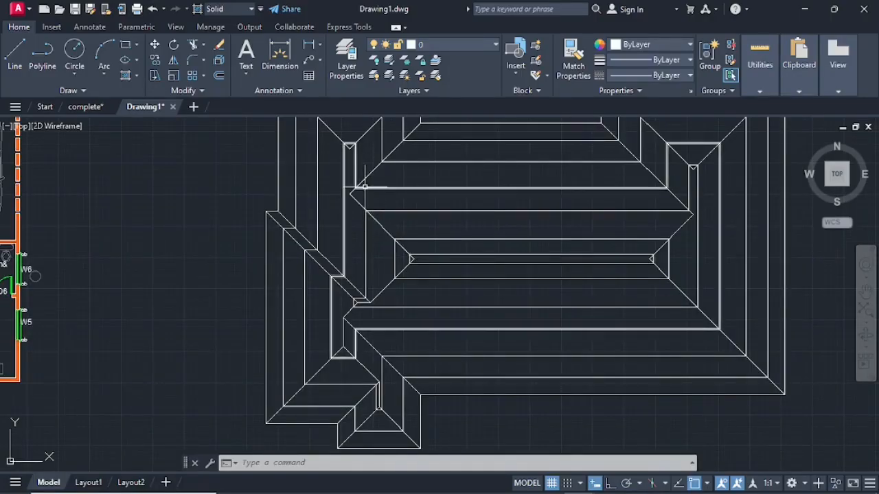
pyautogui.click(19, 52)
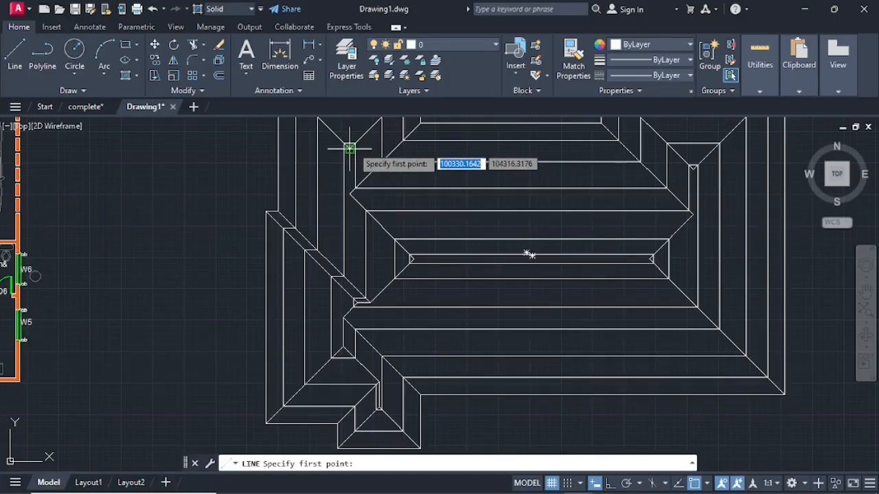
pyautogui.click(350, 149)
pyautogui.click(350, 193)
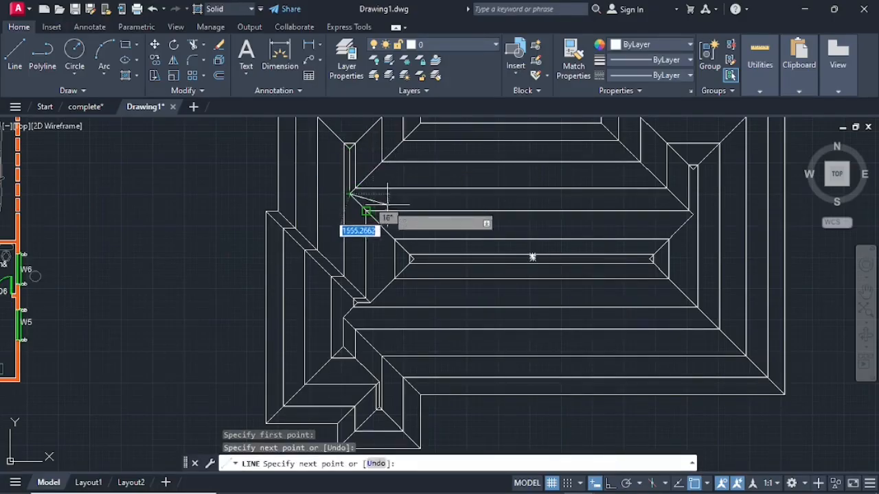
pyautogui.press('Return')
# Step: Draw the main horizontal ridge line between the left and right apexes inside the innermost rectangle of the central roof
pyautogui.press('Return')
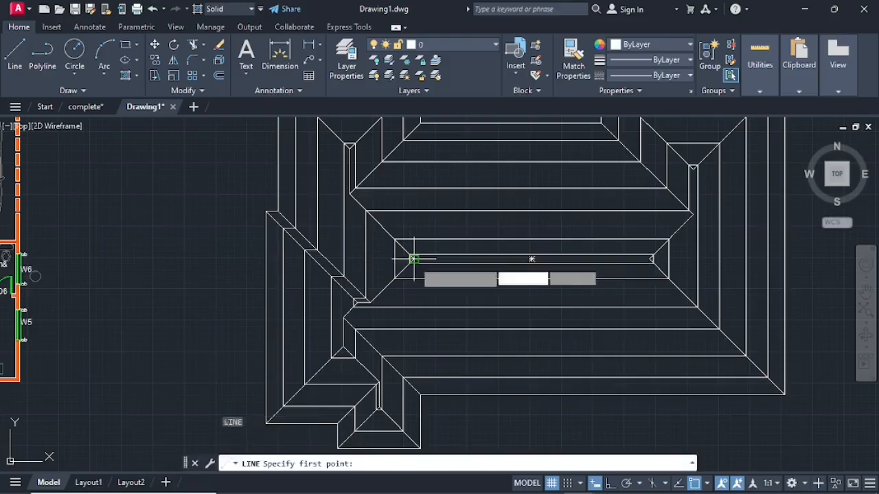
pyautogui.click(412, 259)
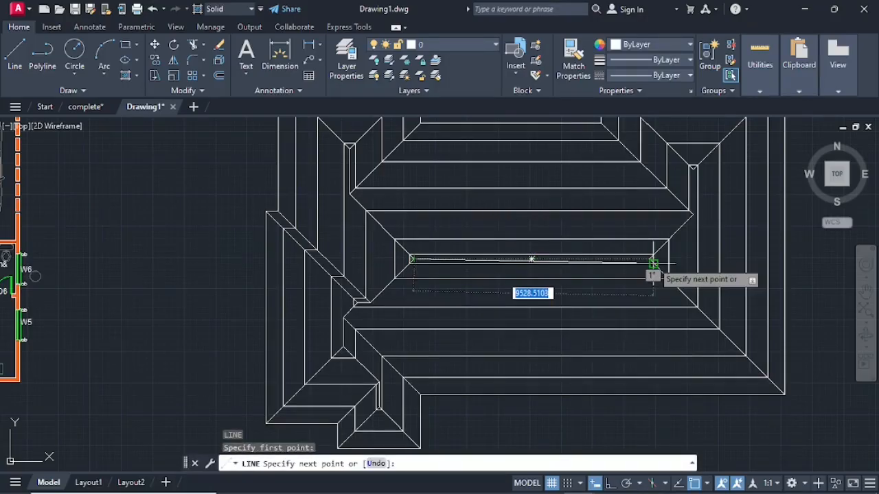
pyautogui.scroll(3, 654, 263)
pyautogui.click(643, 253)
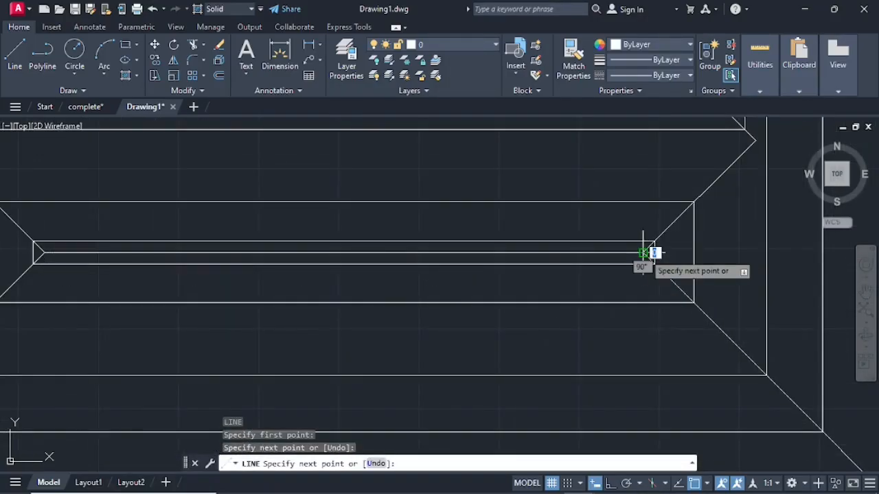
pyautogui.press('Return')
pyautogui.scroll(-4, 648, 251)
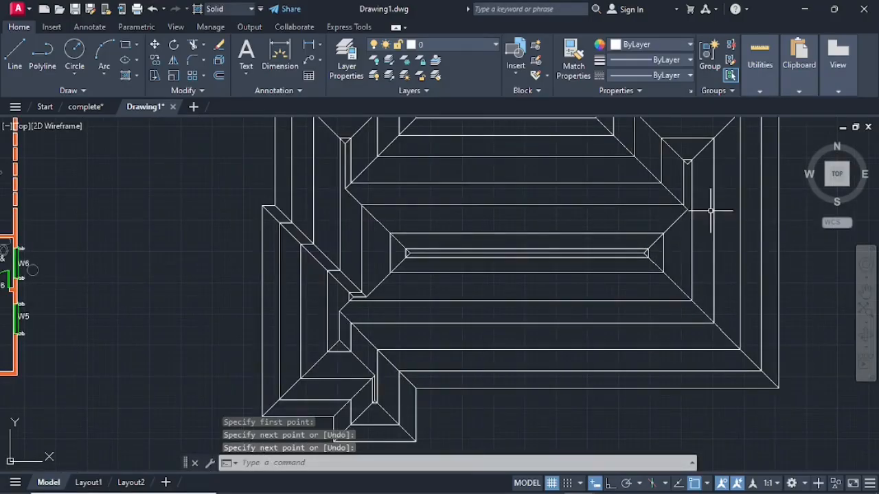
# Step: Draw the upper right wing's short vertical ridge line from its hip apex down to the tip where the valley and hip meet
pyautogui.press('space')
pyautogui.scroll(3, 710, 198)
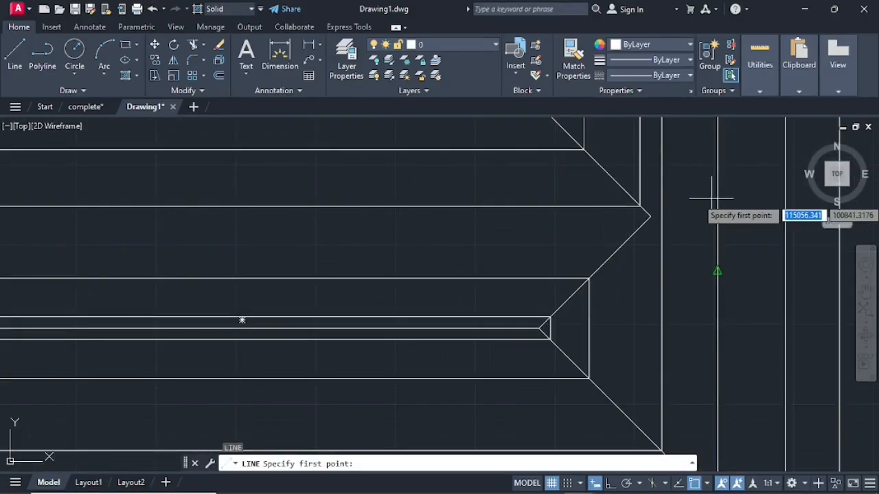
pyautogui.moveTo(707, 199); pyautogui.dragTo(682, 281, button='middle')
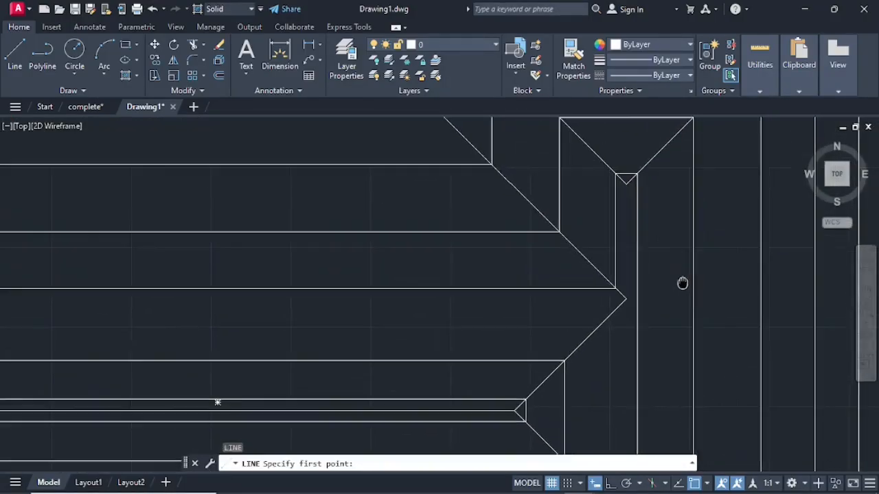
pyautogui.click(626, 184)
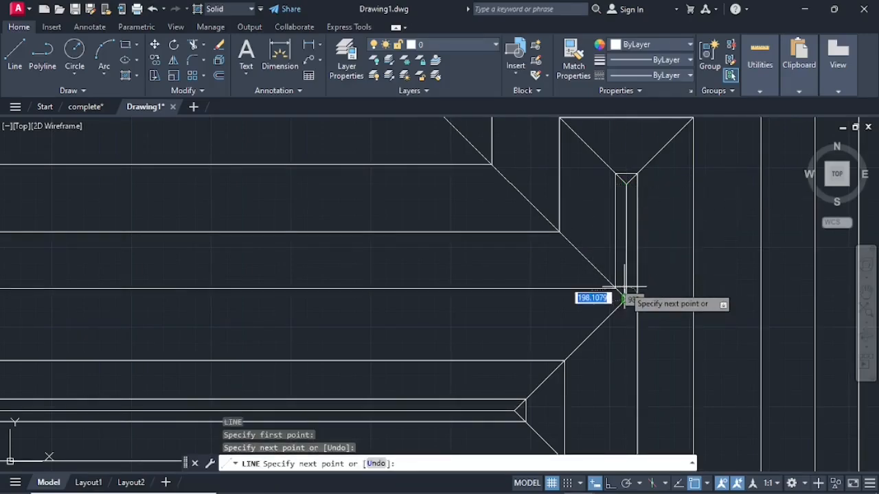
pyautogui.click(625, 287)
pyautogui.press('space')
pyautogui.scroll(-5, 467, 313)
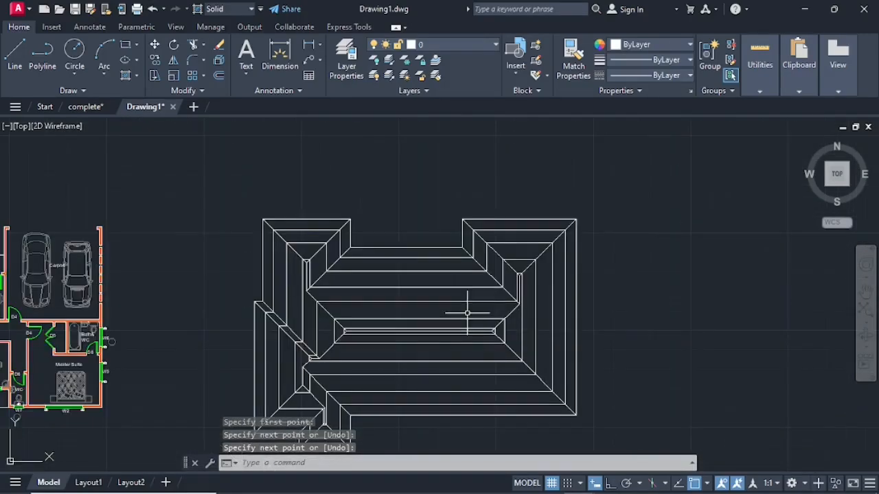
# Step: Erase all the inner offset outlines of the roof plan, keeping the outer eaves outline and the hip, valley and ridge lines
pyautogui.moveTo(467, 313); pyautogui.dragTo(533, 230, button='middle')
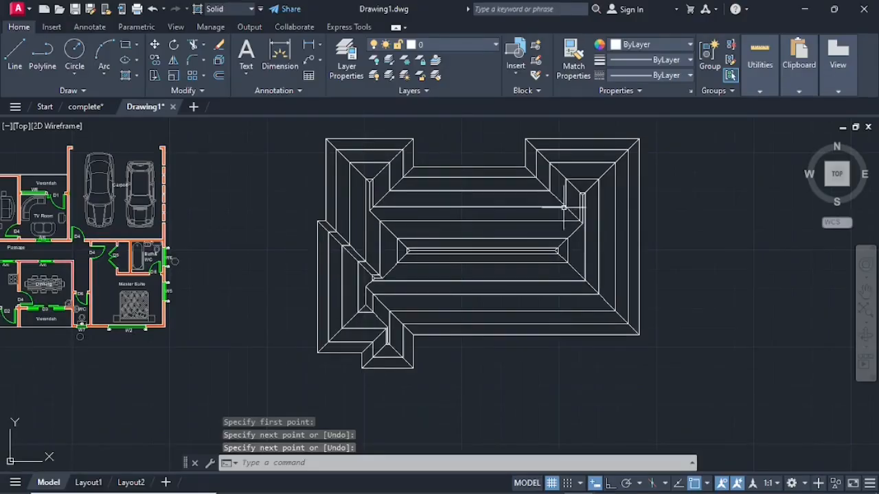
pyautogui.click(449, 294)
pyautogui.click(452, 294)
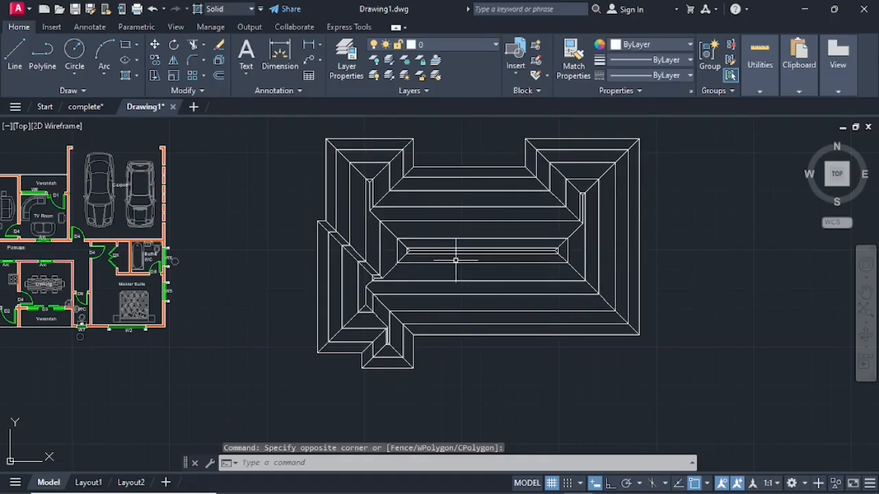
pyautogui.click(458, 262)
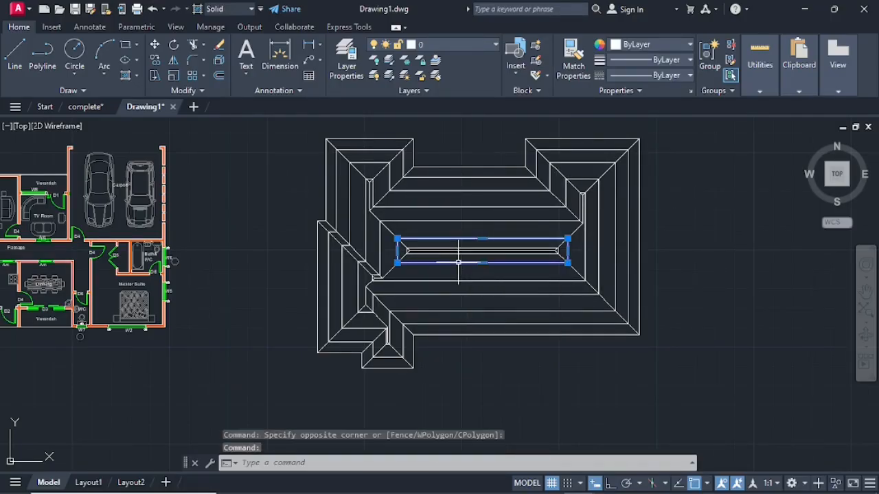
pyautogui.scroll(4, 458, 262)
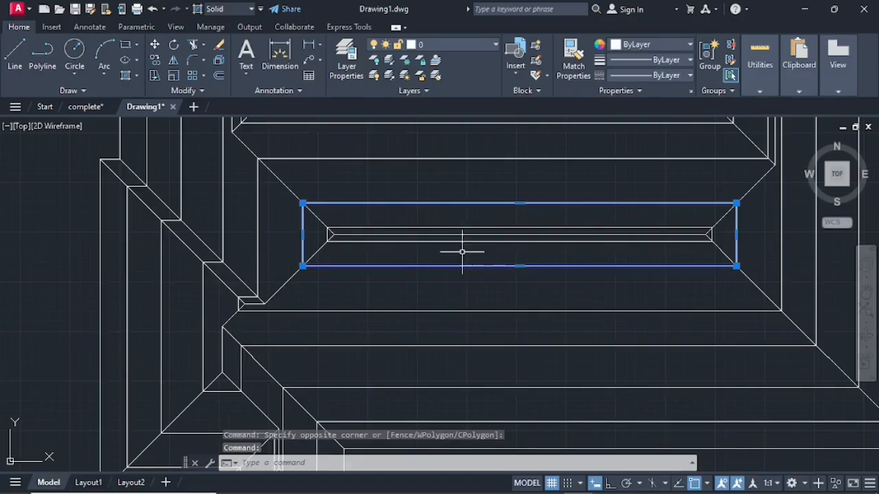
pyautogui.click(467, 241)
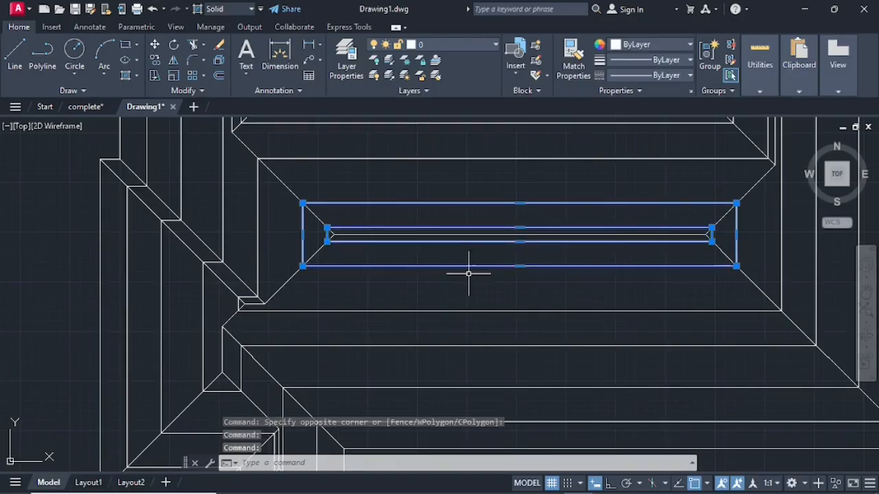
pyautogui.click(481, 311)
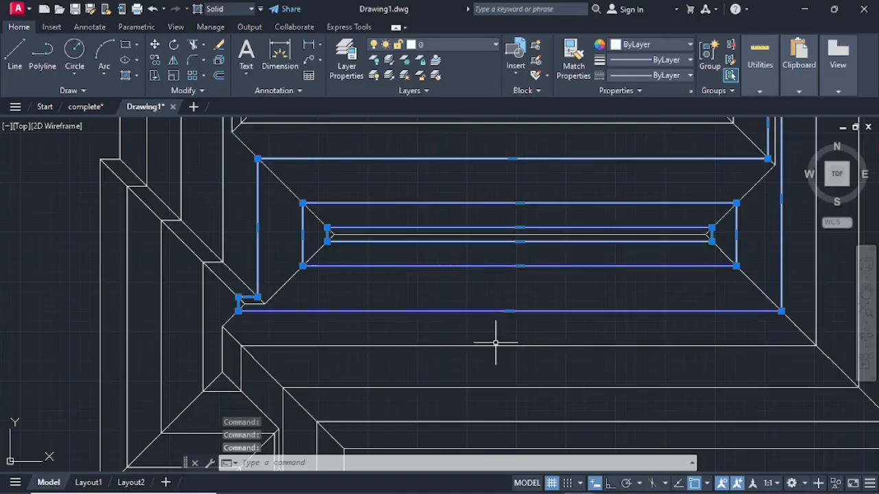
pyautogui.click(495, 345)
pyautogui.click(499, 382)
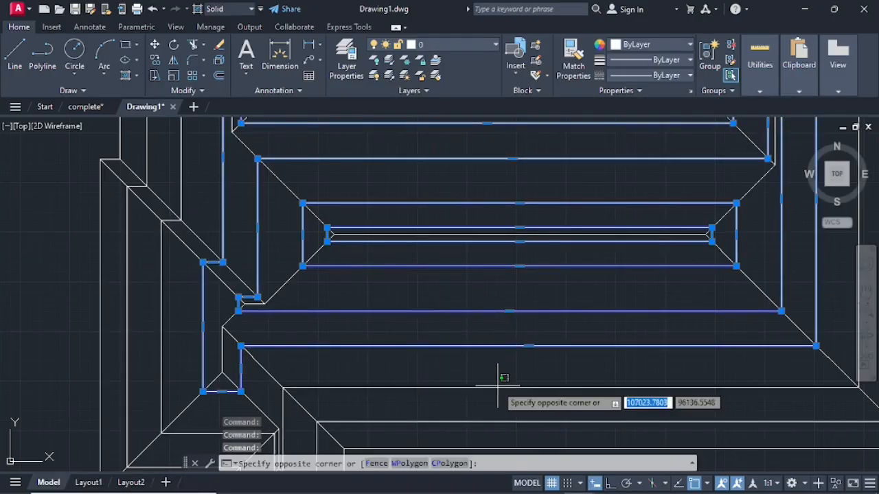
pyautogui.click(497, 388)
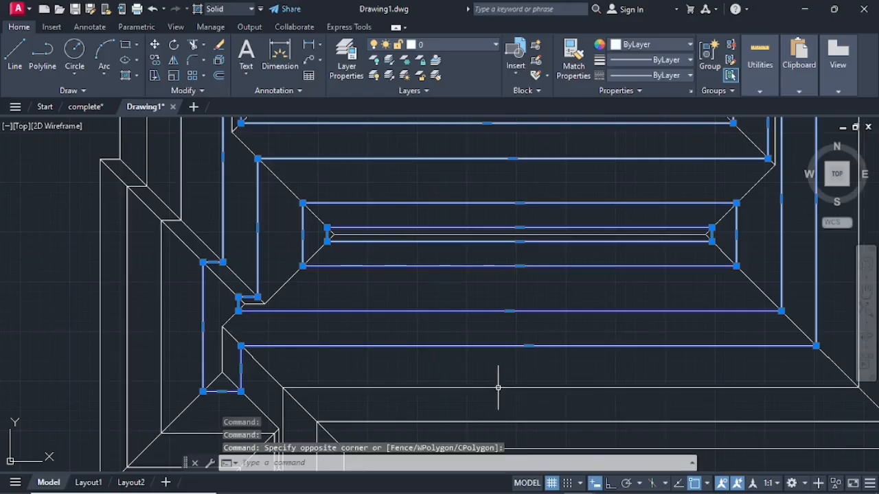
pyautogui.scroll(-2, 500, 388)
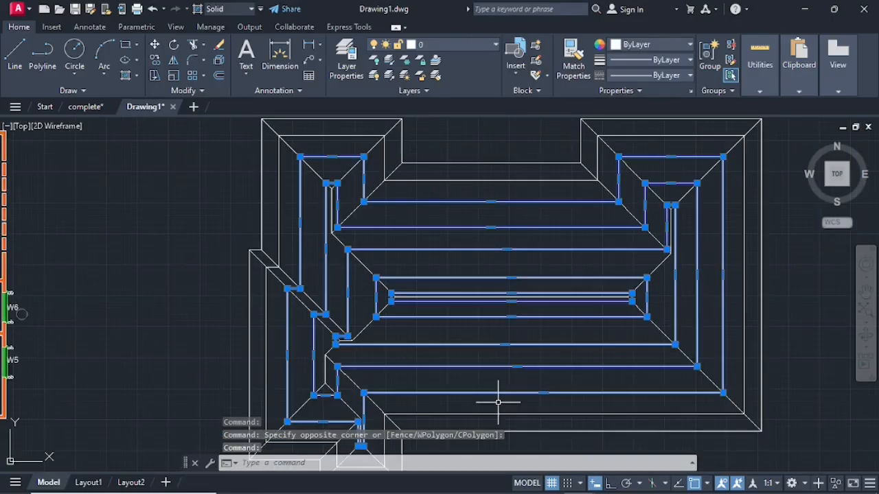
pyautogui.moveTo(501, 392); pyautogui.dragTo(490, 308, button='middle')
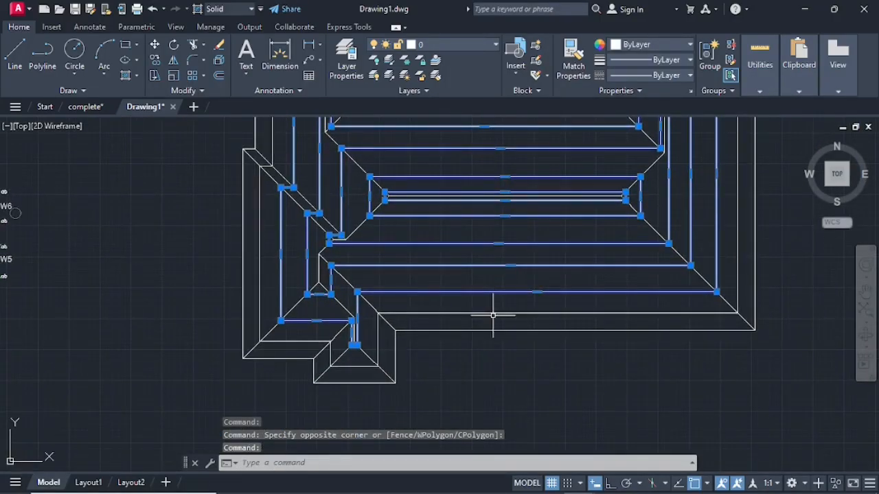
pyautogui.click(493, 315)
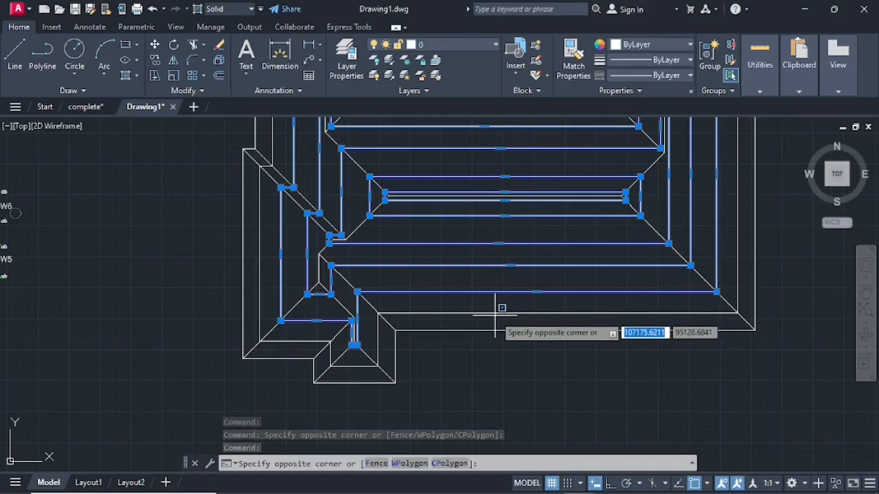
pyautogui.click(496, 315)
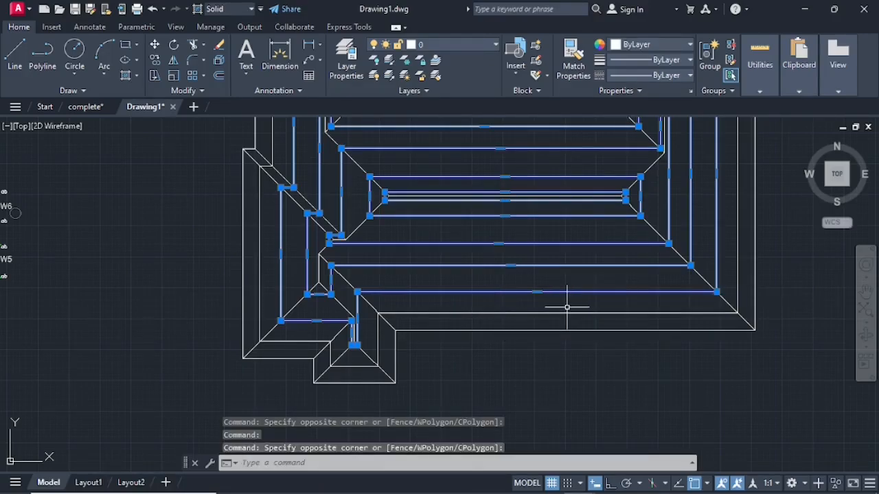
pyautogui.click(524, 329)
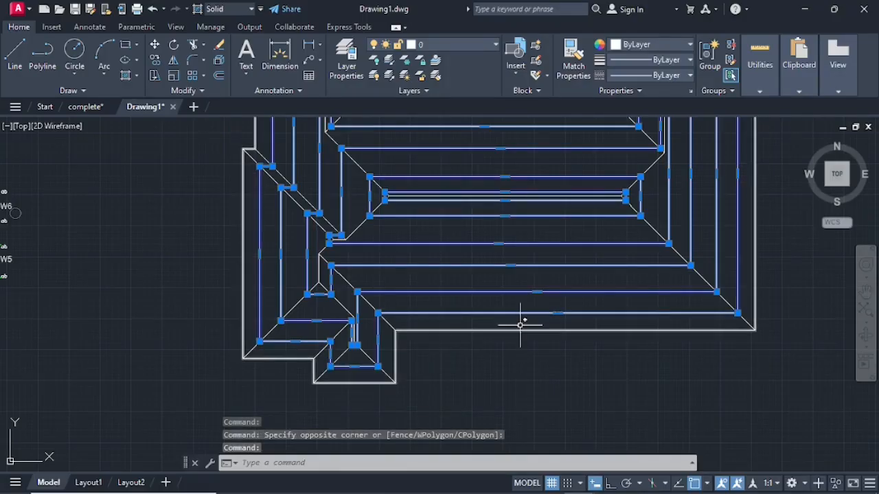
pyautogui.press('Delete')
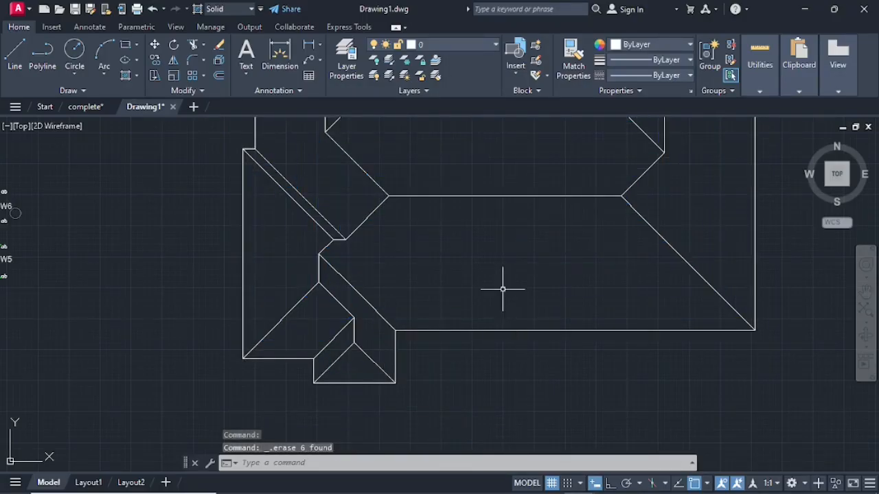
# Step: Start creating closed polyline boundaries in the current viewport and select the upper wings' faces and the central roof's two main faces
pyautogui.scroll(-4, 502, 289)
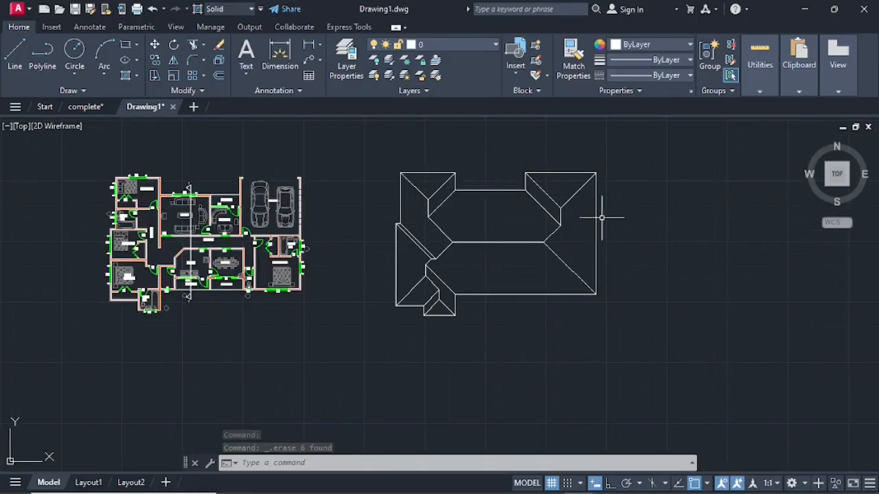
pyautogui.scroll(2, 467, 217)
pyautogui.moveTo(471, 214); pyautogui.dragTo(478, 233, button='middle')
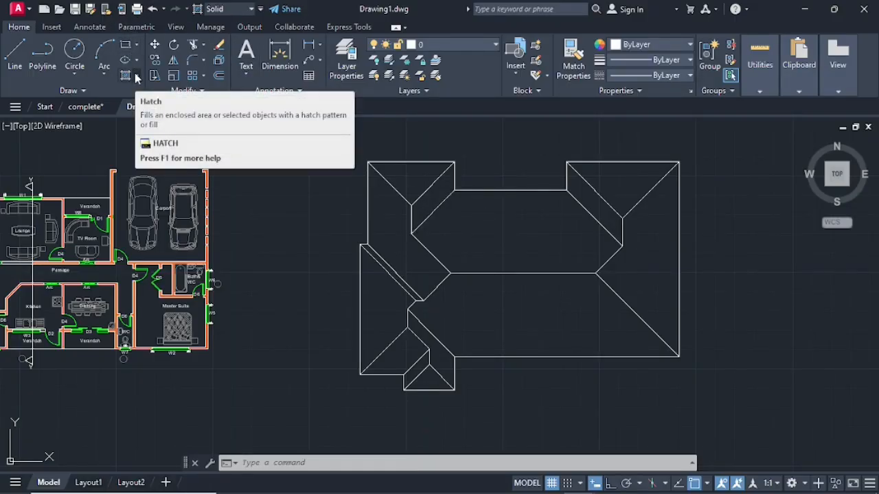
pyautogui.click(137, 76)
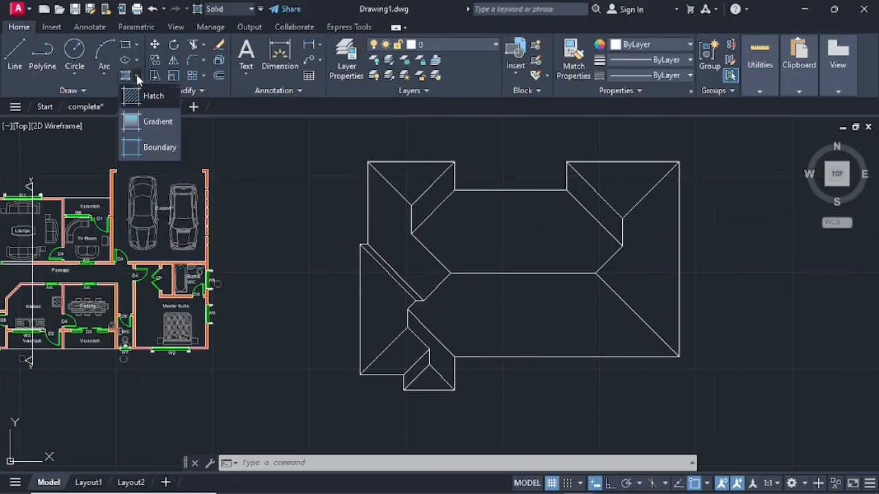
pyautogui.click(143, 148)
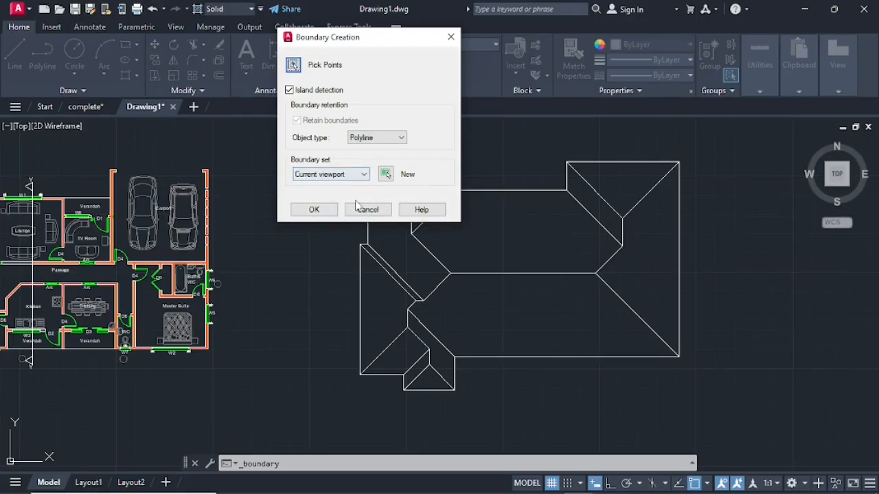
pyautogui.click(315, 210)
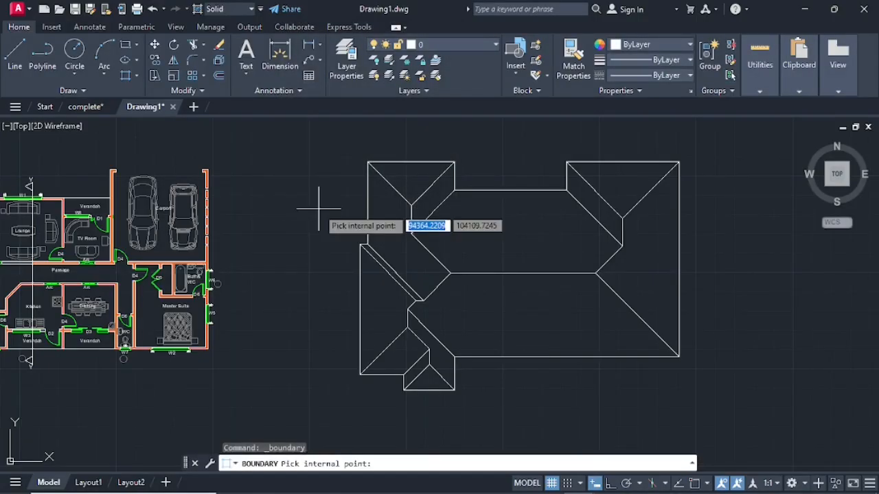
pyautogui.click(410, 181)
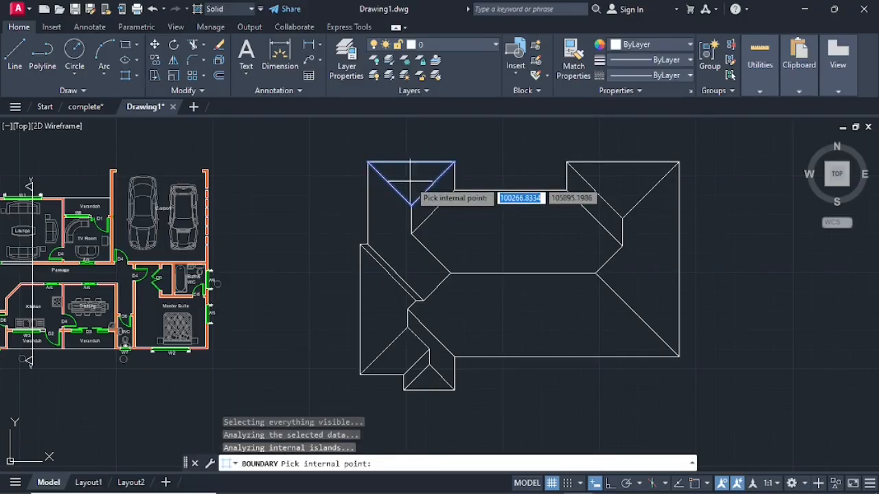
pyautogui.click(441, 200)
pyautogui.click(498, 218)
pyautogui.click(592, 195)
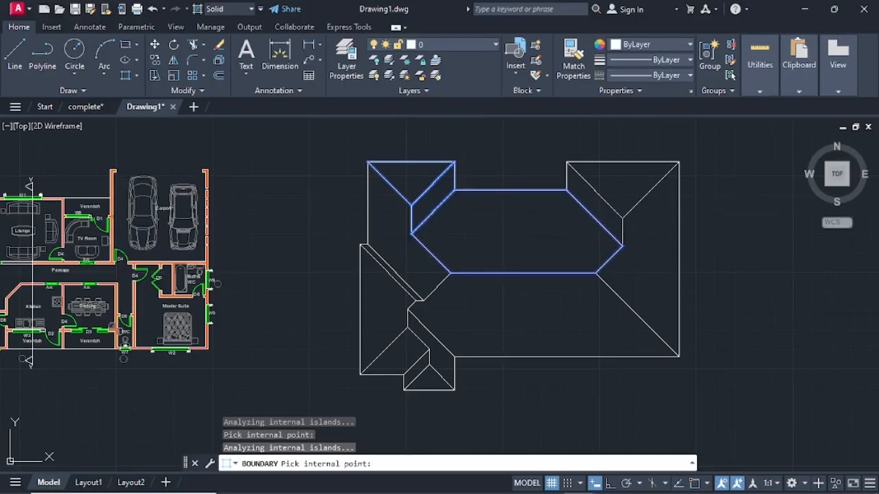
pyautogui.click(611, 180)
pyautogui.click(595, 339)
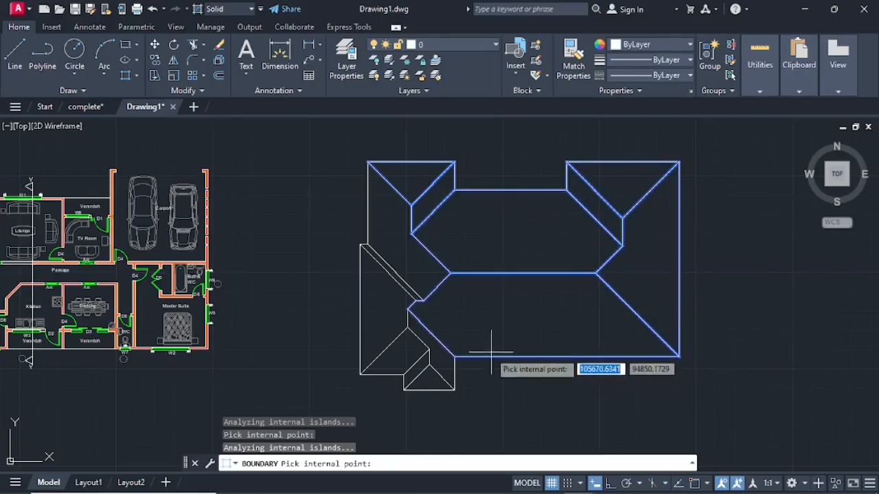
# Step: Add the remaining faces of the left side and the small lower projection, and create the boundary polylines
pyautogui.click(444, 366)
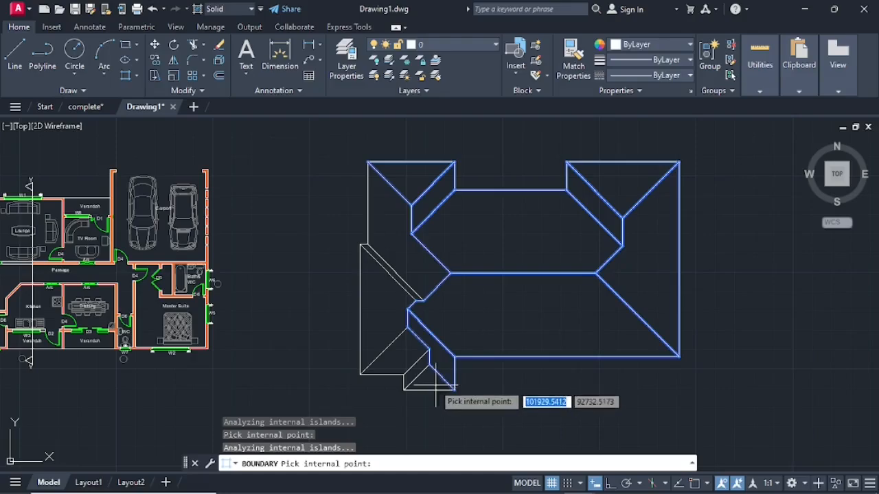
pyautogui.click(434, 385)
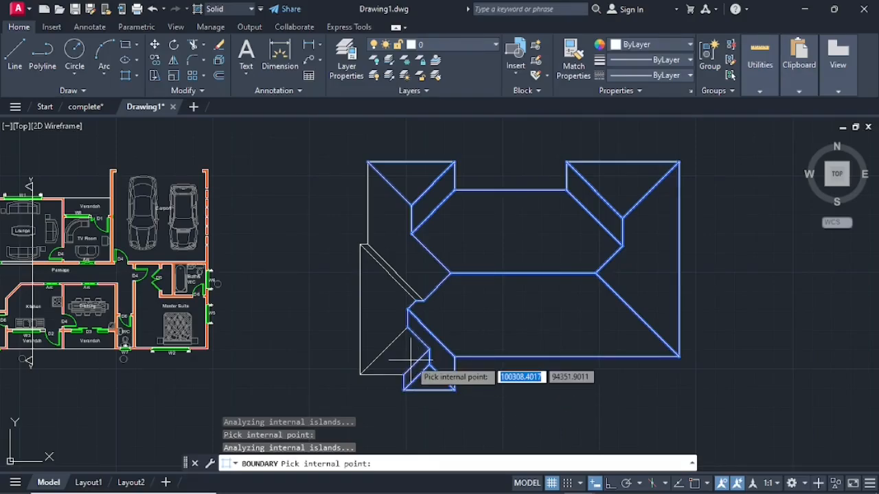
pyautogui.click(402, 357)
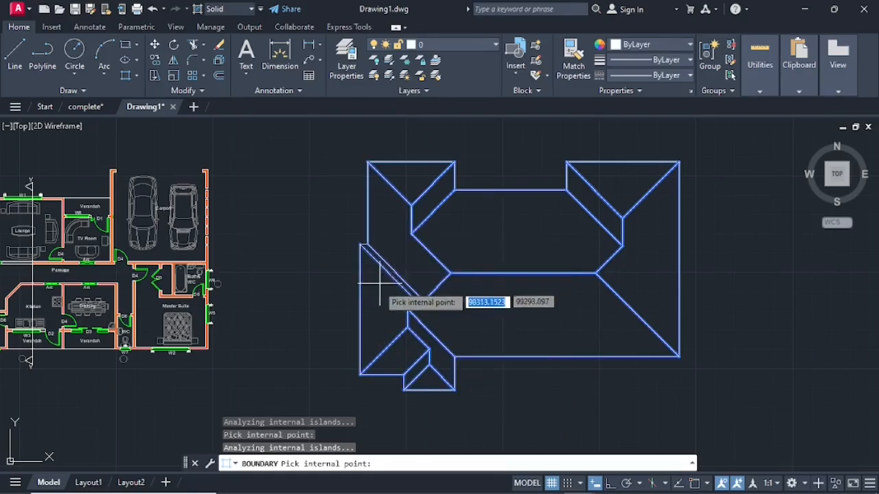
pyautogui.scroll(4, 392, 254)
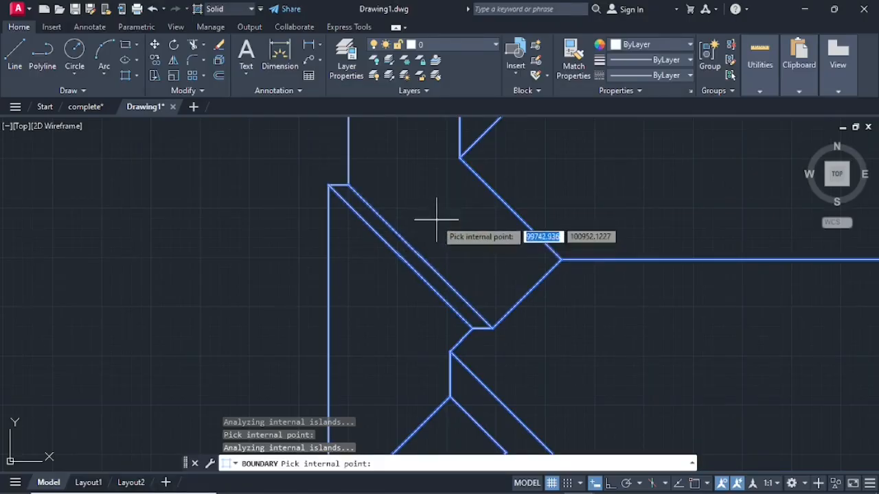
pyautogui.scroll(-4, 432, 224)
pyautogui.press('Return')
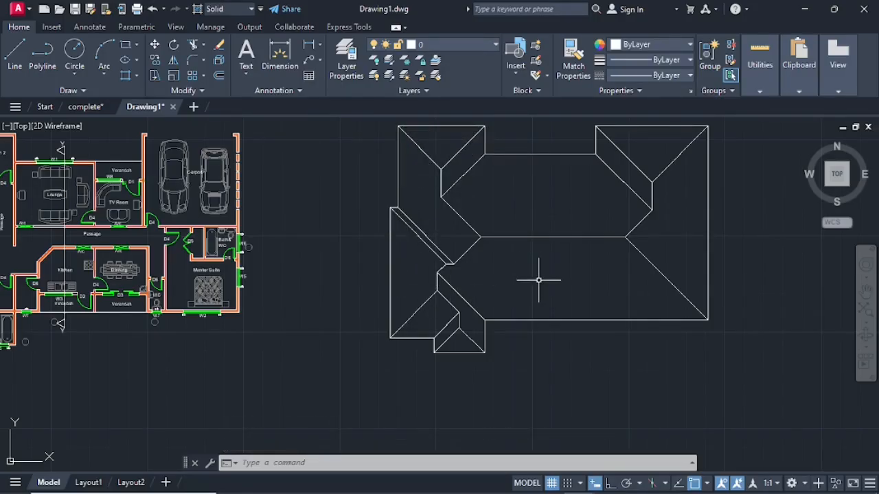
# Step: Offset the upper left wing's triangular hip face and its narrow right-hand face inward by 80
pyautogui.moveTo(538, 281); pyautogui.dragTo(489, 299, button='middle')
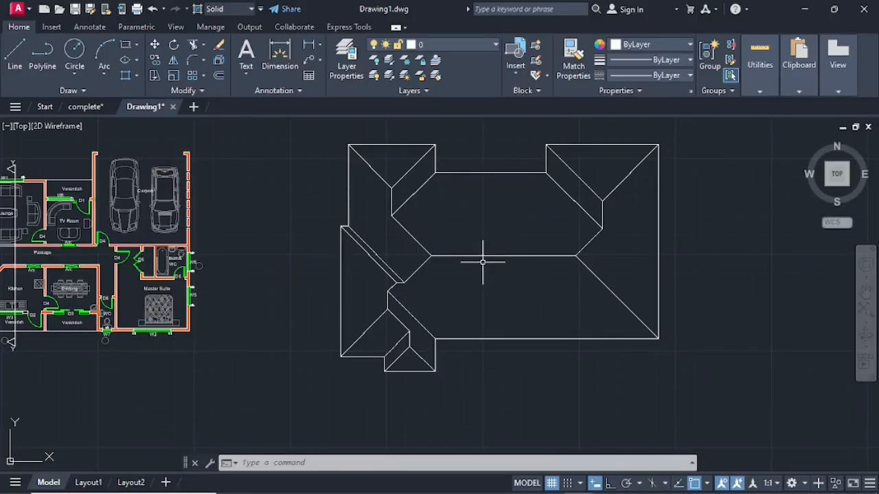
pyautogui.click(219, 75)
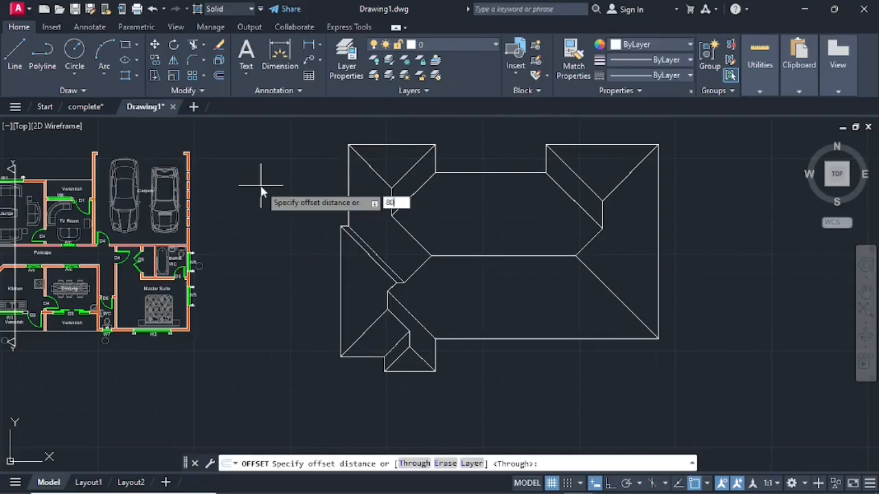
pyautogui.write('80')
pyautogui.press('Return')
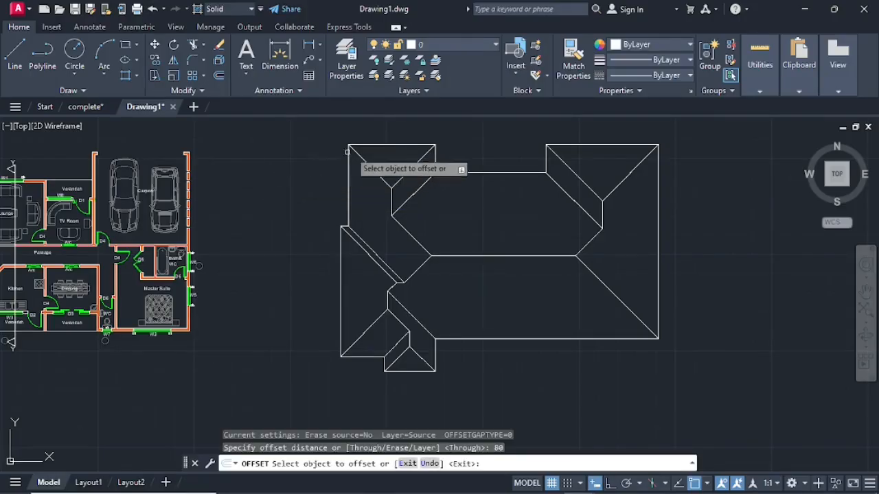
pyautogui.click(388, 145)
pyautogui.click(439, 162)
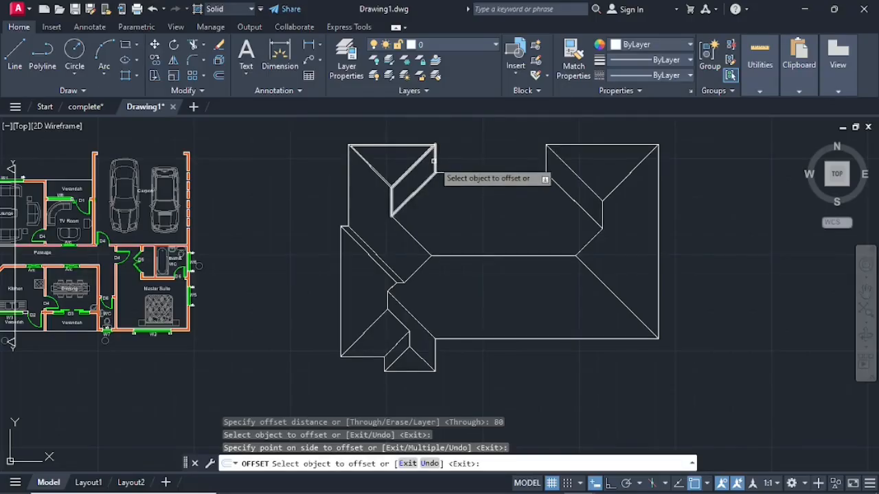
pyautogui.scroll(5, 436, 163)
pyautogui.click(431, 159)
pyautogui.click(413, 192)
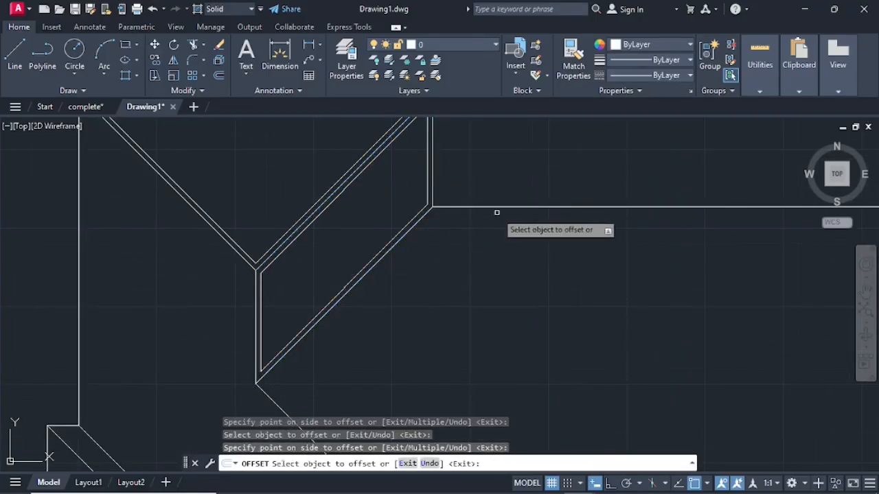
# Step: Offset the central roof's six-sided upper face inward by 80
pyautogui.click(500, 208)
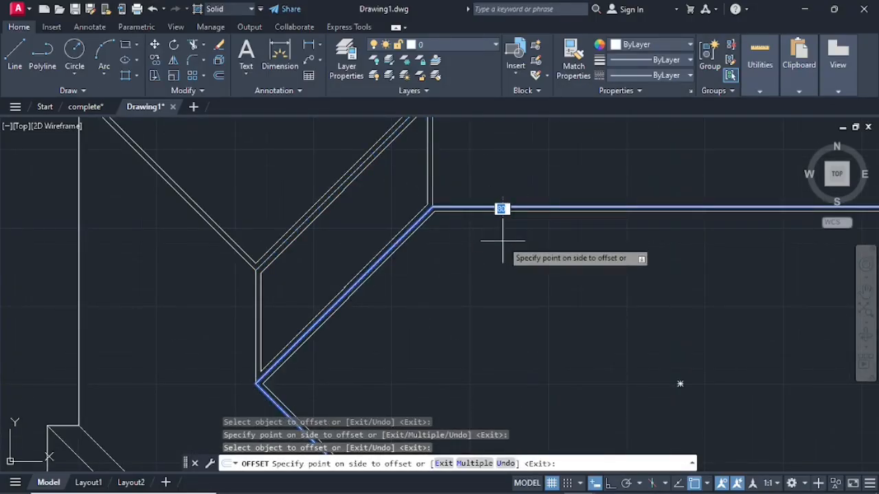
pyautogui.click(502, 241)
pyautogui.scroll(-4, 502, 241)
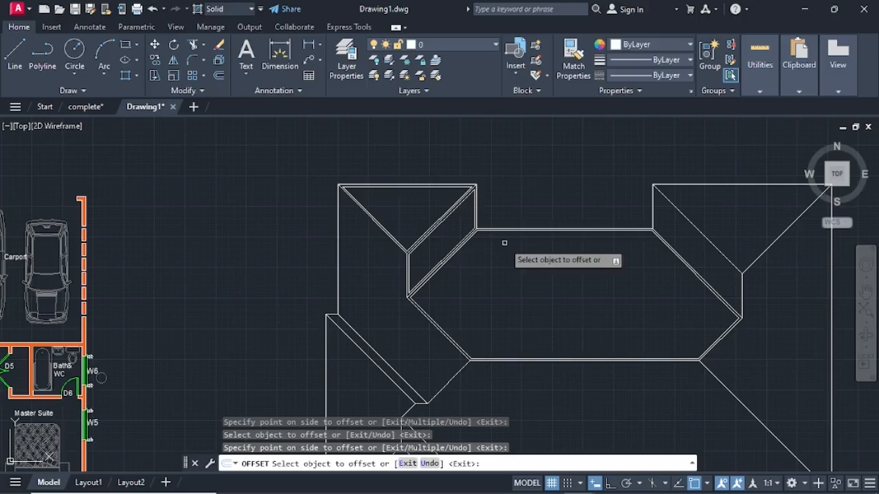
# Step: Offset the upper right wing's narrow left-hand face, triangular hip face and long right-hand face inward by 80
pyautogui.click(656, 201)
pyautogui.click(673, 199)
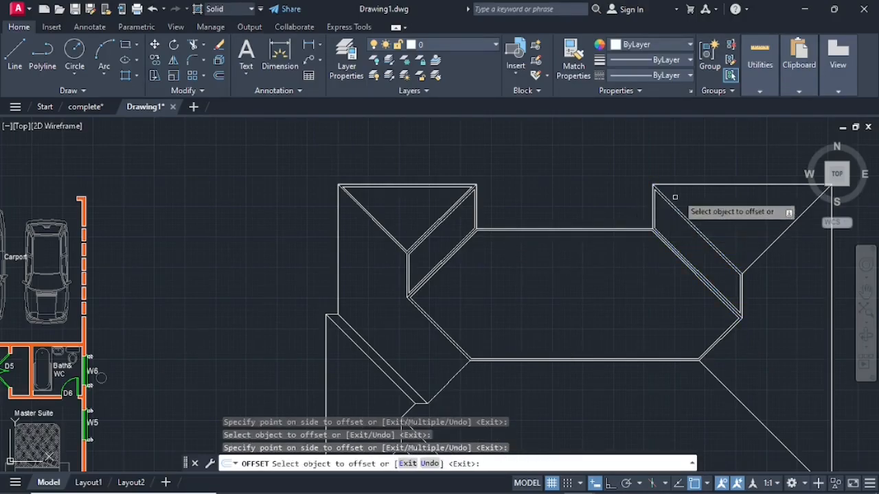
pyautogui.click(700, 185)
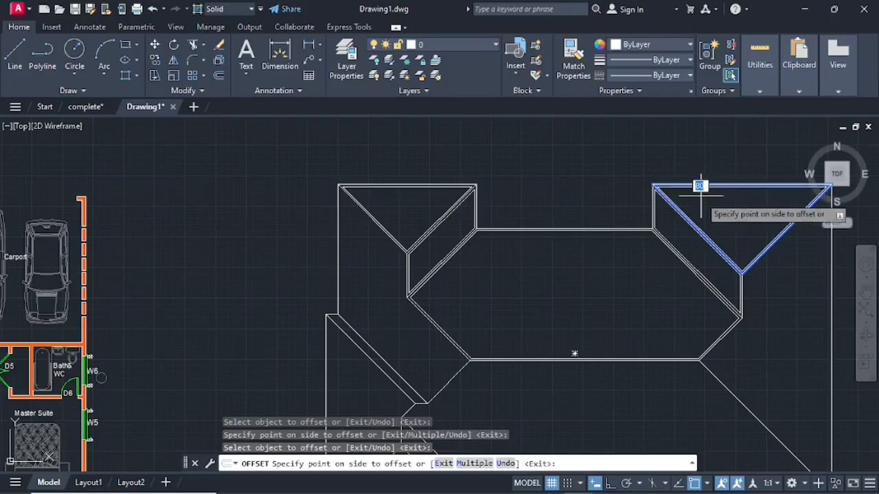
pyautogui.click(707, 195)
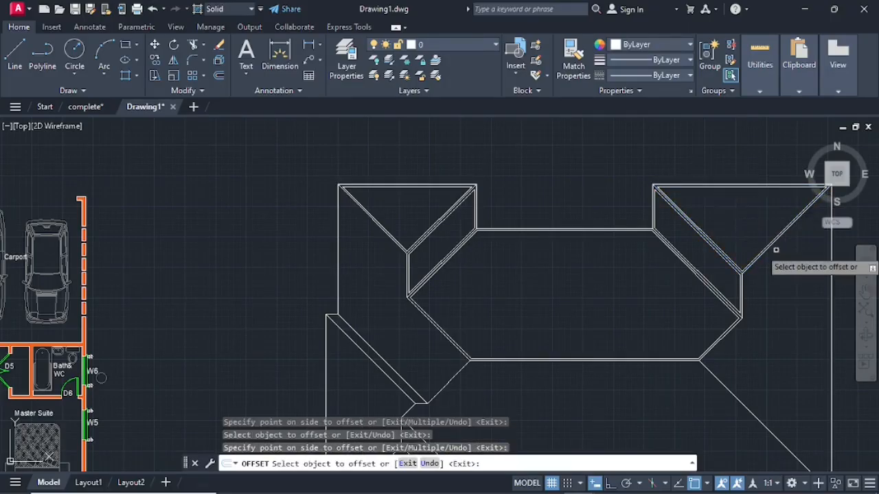
pyautogui.click(834, 302)
pyautogui.click(772, 315)
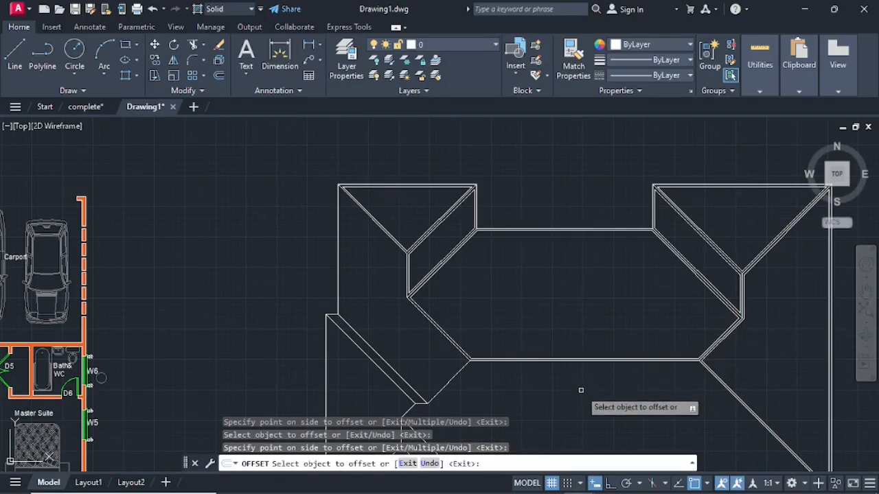
# Step: Offset the central roof's large lower face and the upper left wing's long left-hand face inward by 80
pyautogui.moveTo(579, 391); pyautogui.dragTo(565, 307, button='middle')
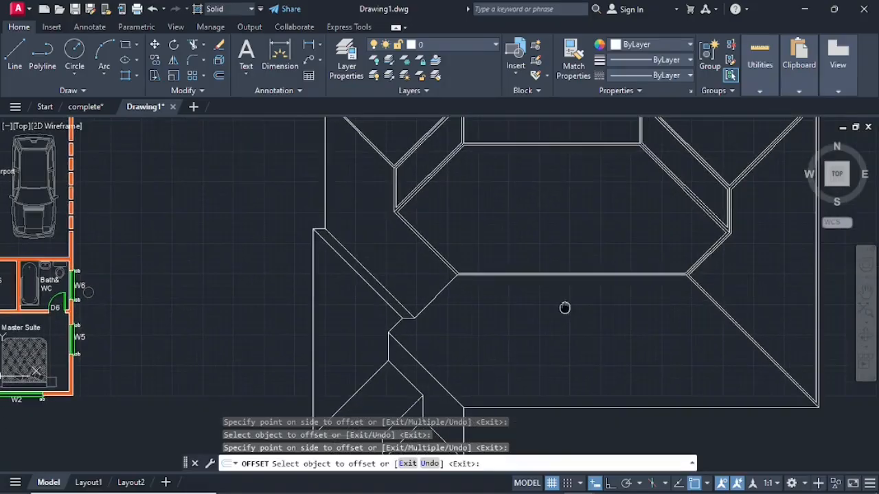
pyautogui.click(554, 408)
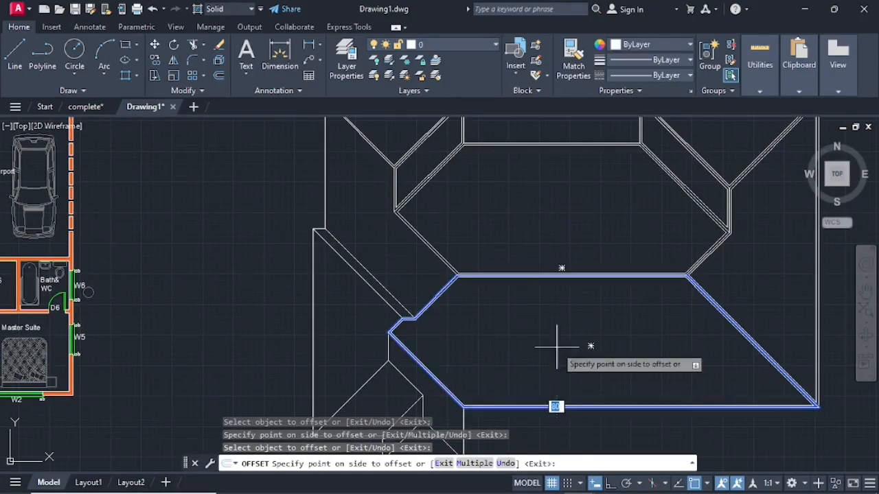
pyautogui.click(564, 350)
pyautogui.scroll(4, 301, 201)
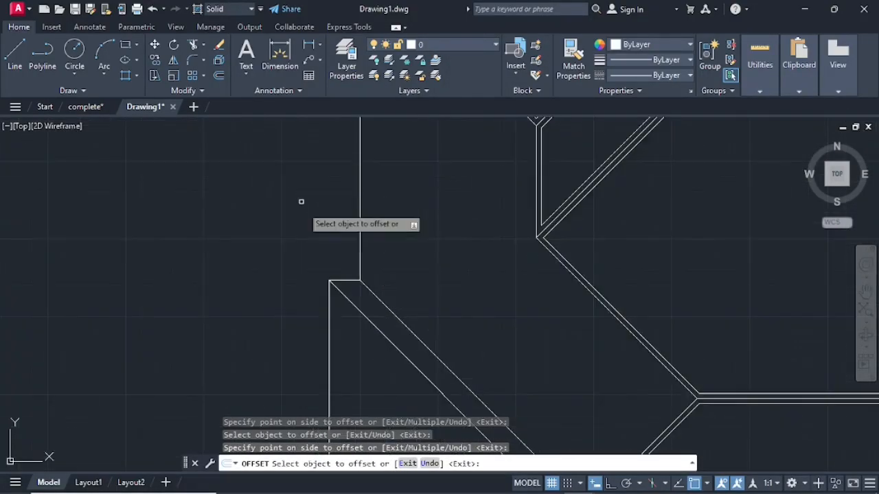
pyautogui.click(405, 327)
pyautogui.click(376, 289)
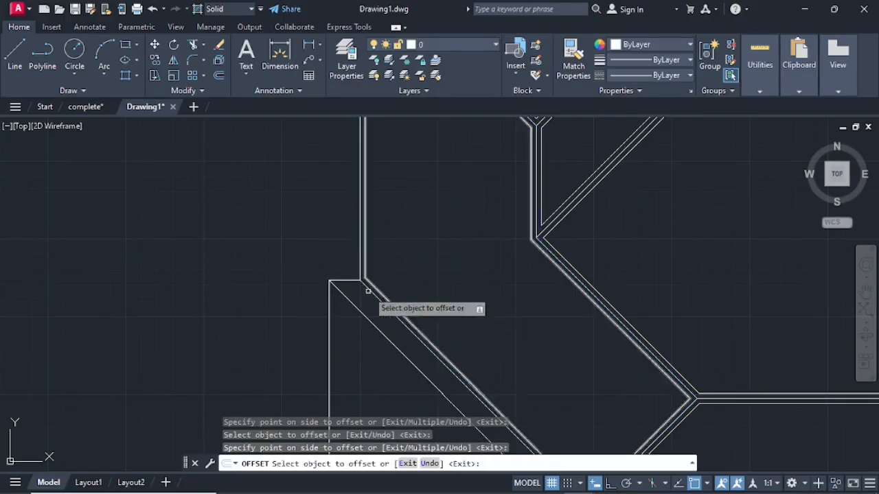
# Step: Offset the narrow diagonal strip face by 80 both outward and inward, and the lower left wing's long left-hand face inward
pyautogui.click(347, 278)
pyautogui.click(347, 278)
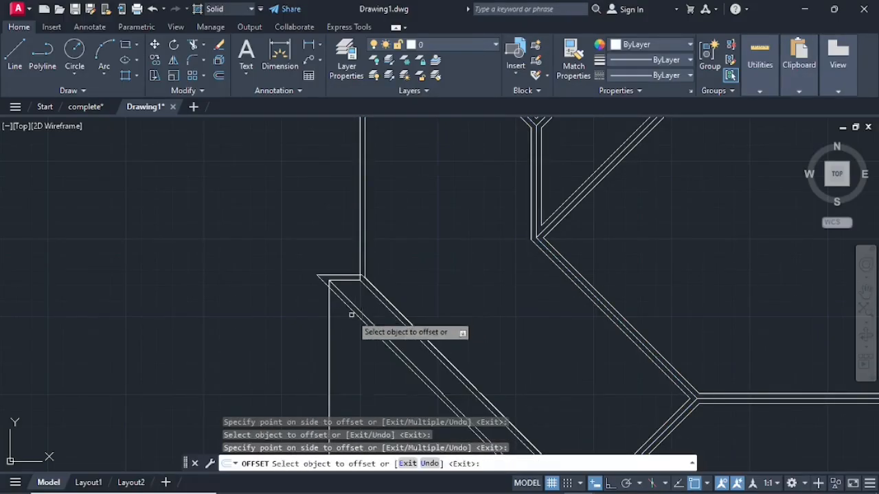
pyautogui.click(352, 280)
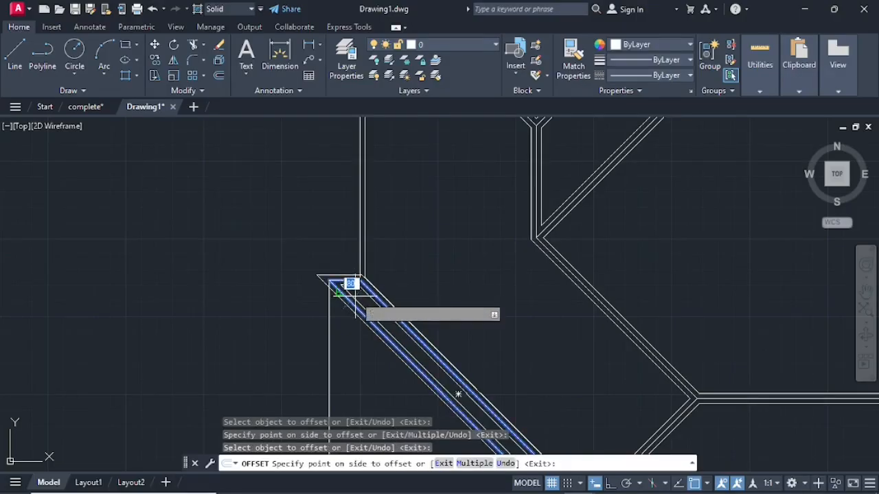
pyautogui.click(346, 325)
pyautogui.click(330, 342)
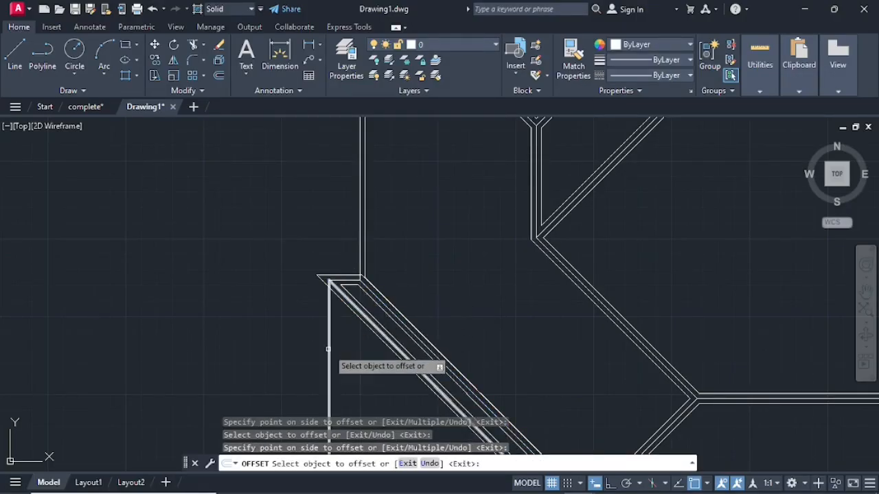
pyautogui.click(354, 371)
# Step: Offset the lower left wing's bottom face and the small projection's narrow left-hand face inward by 80
pyautogui.scroll(-3, 355, 370)
pyautogui.moveTo(355, 371); pyautogui.dragTo(352, 245, button='middle')
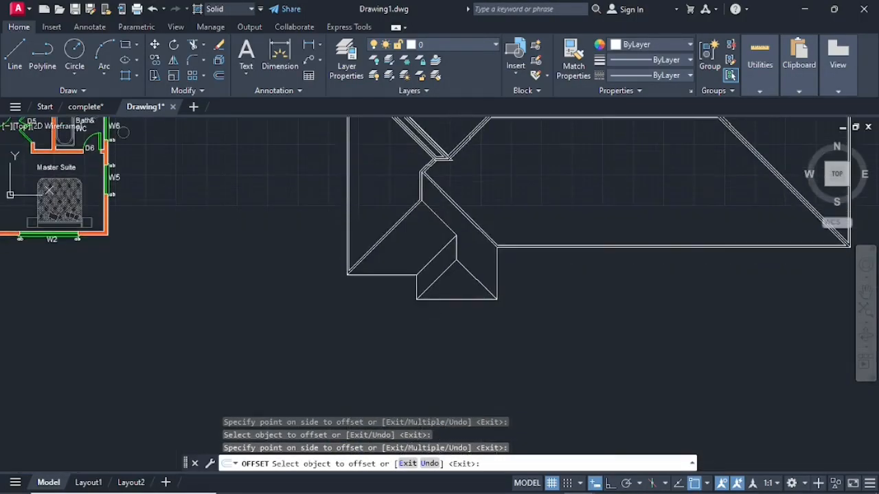
pyautogui.scroll(4, 370, 264)
pyautogui.click(386, 289)
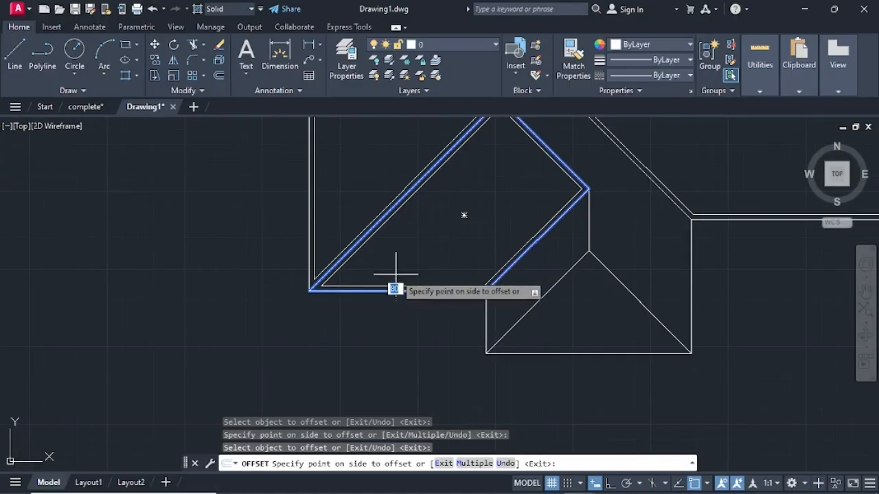
pyautogui.click(401, 281)
pyautogui.click(487, 330)
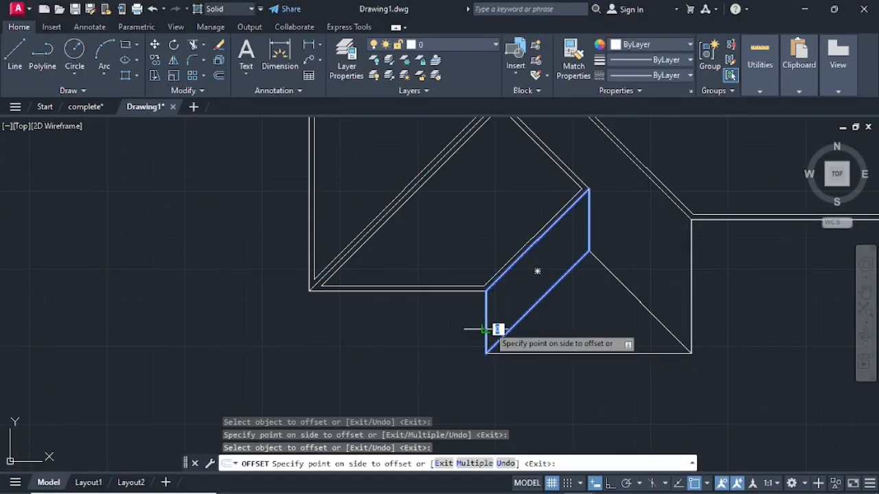
pyautogui.click(532, 295)
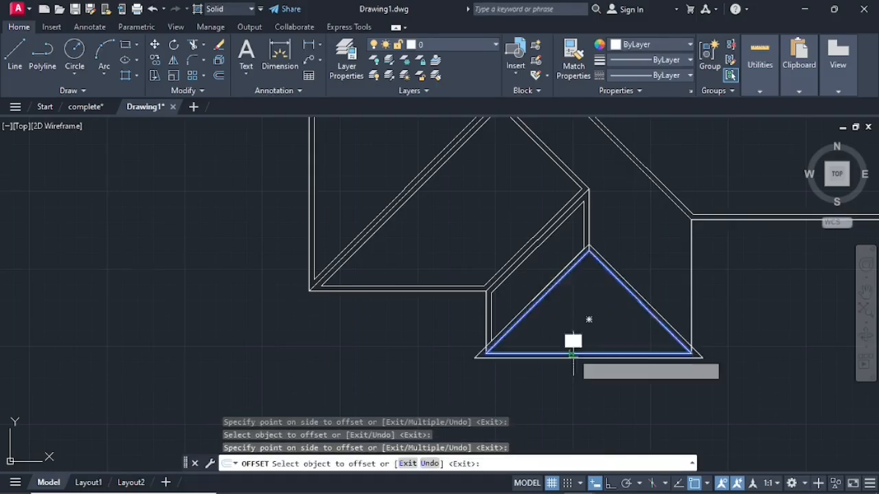
# Step: Offset the small projection's triangular bottom face and its right-hand face inward by 80
pyautogui.click(571, 351)
pyautogui.click(590, 317)
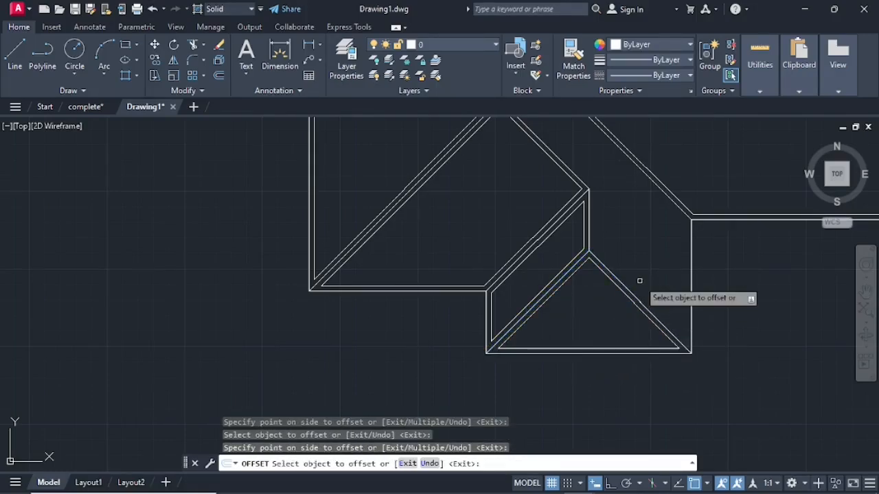
pyautogui.click(691, 254)
pyautogui.click(668, 255)
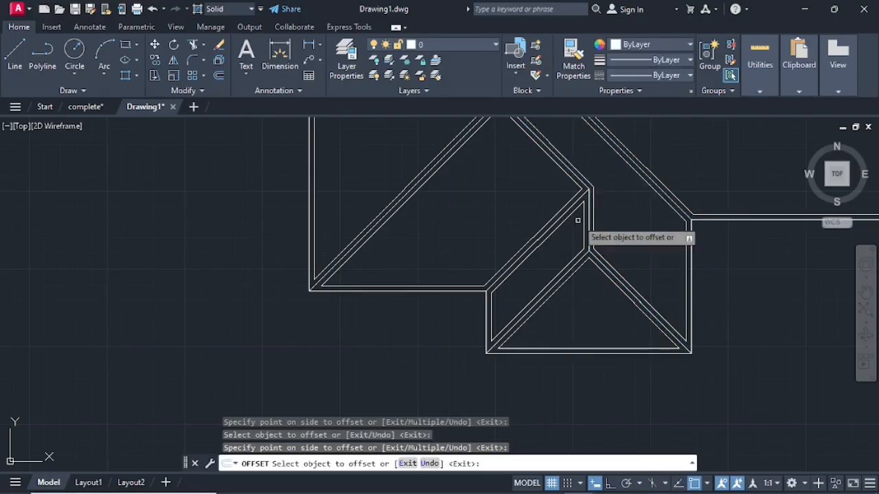
pyautogui.scroll(-5, 463, 232)
pyautogui.moveTo(405, 165); pyautogui.dragTo(434, 292, button='middle')
pyautogui.press('Return')
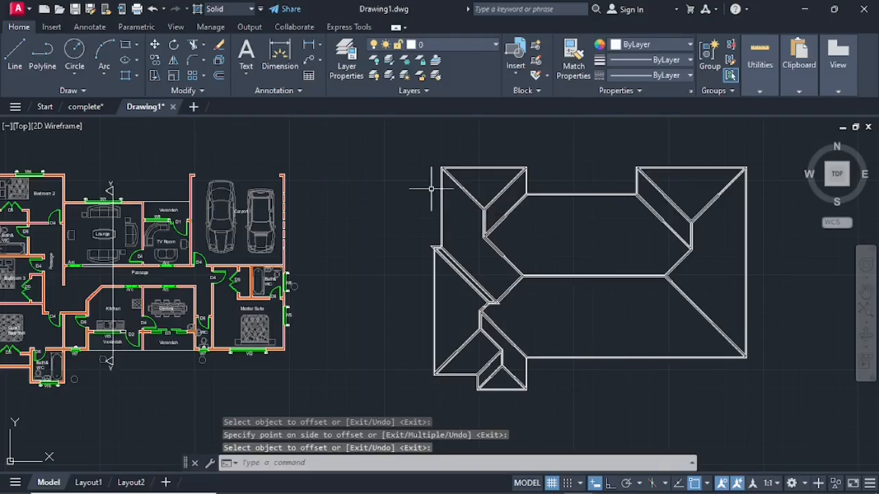
pyautogui.press('Escape')
# Step: Delete the outward offset outline around the narrow diagonal strip face
pyautogui.scroll(6, 404, 236)
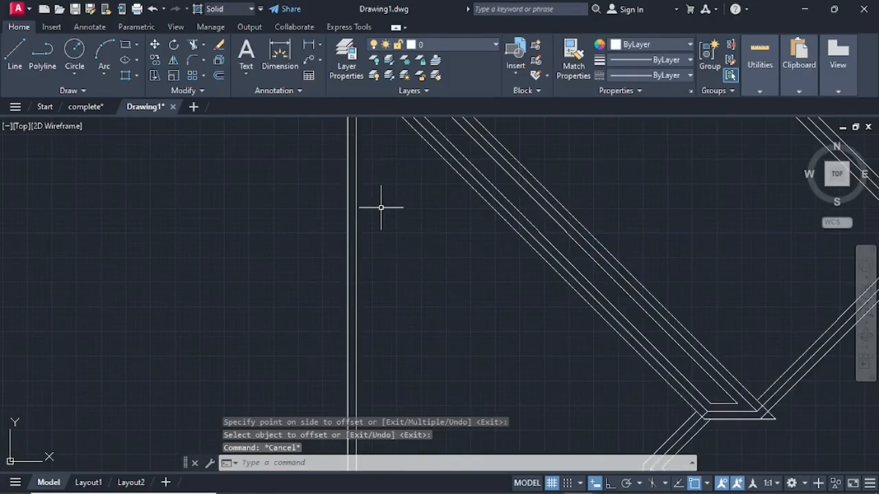
pyautogui.moveTo(381, 212); pyautogui.dragTo(402, 479, button='middle')
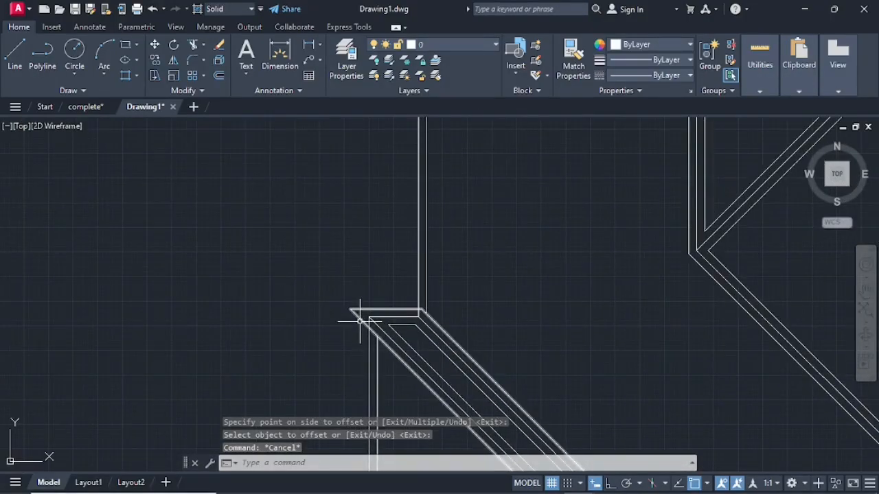
pyautogui.click(360, 321)
pyautogui.press('Delete')
pyautogui.scroll(-5, 322, 350)
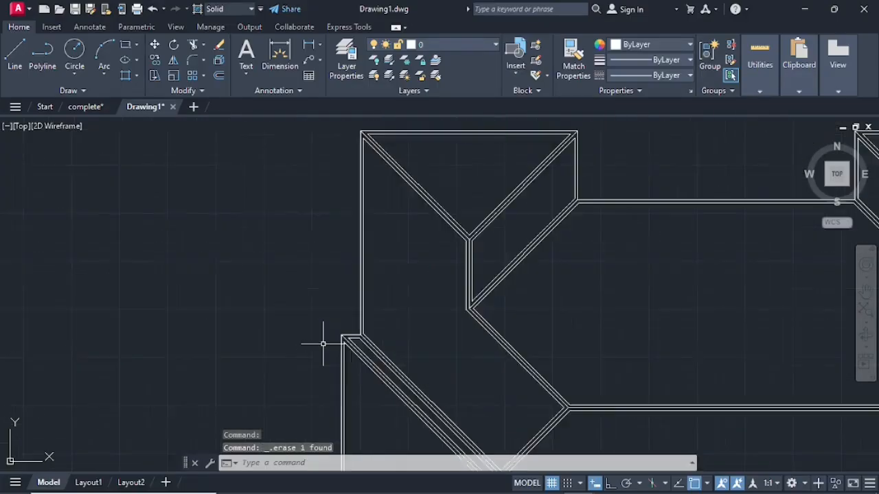
# Step: Draw a horizontal baseline about 26600 long below the roof plan, with Ortho on
pyautogui.moveTo(309, 359); pyautogui.dragTo(319, 244, button='middle')
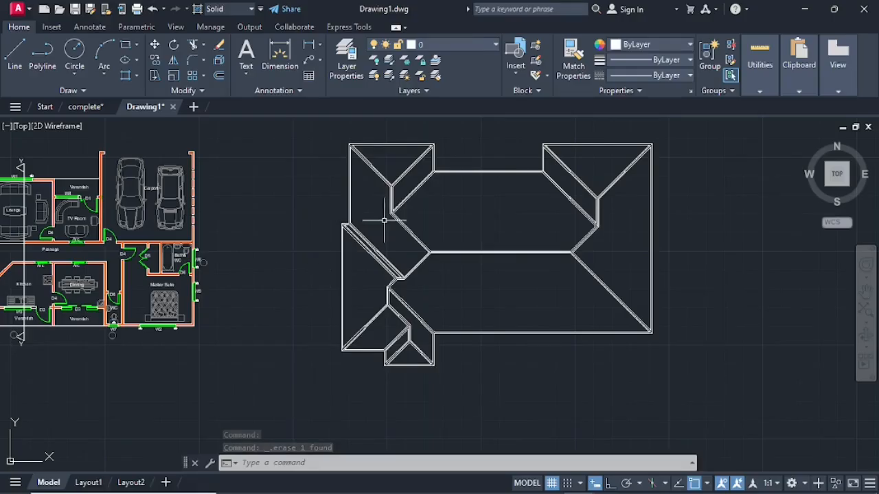
pyautogui.moveTo(393, 239); pyautogui.dragTo(475, 267, button='middle')
pyautogui.scroll(-2, 475, 267)
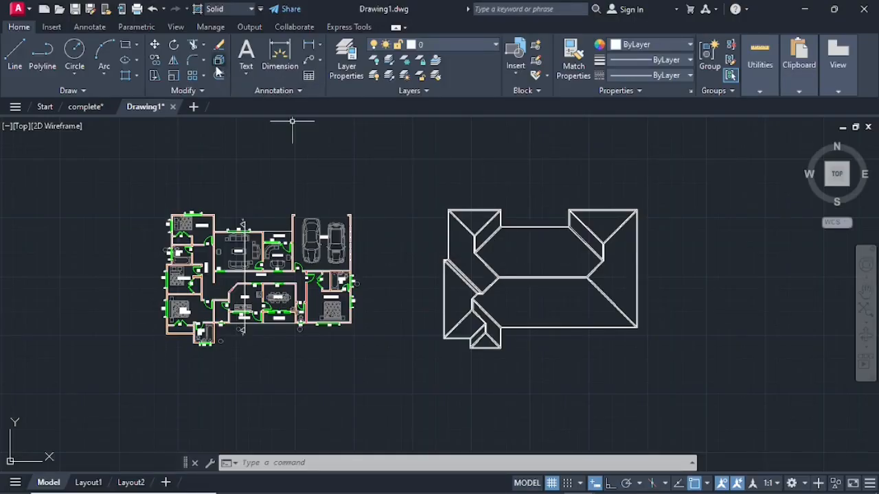
pyautogui.click(13, 58)
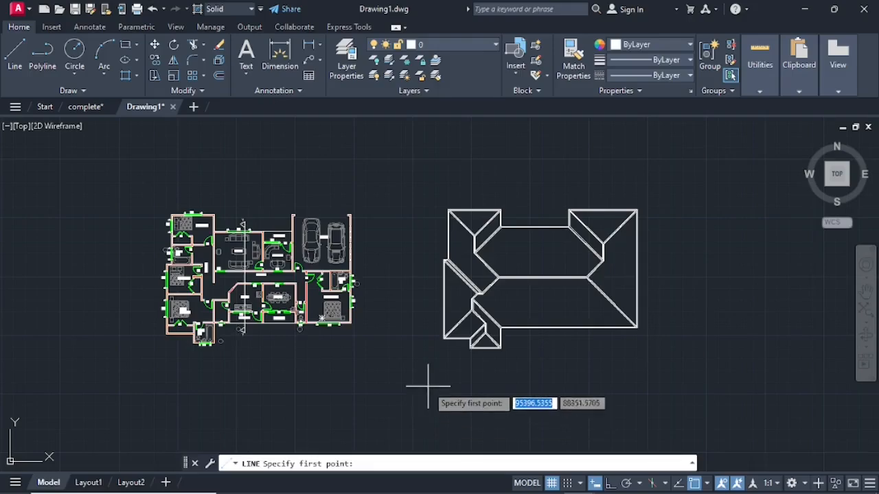
pyautogui.moveTo(424, 360); pyautogui.dragTo(427, 295, button='middle')
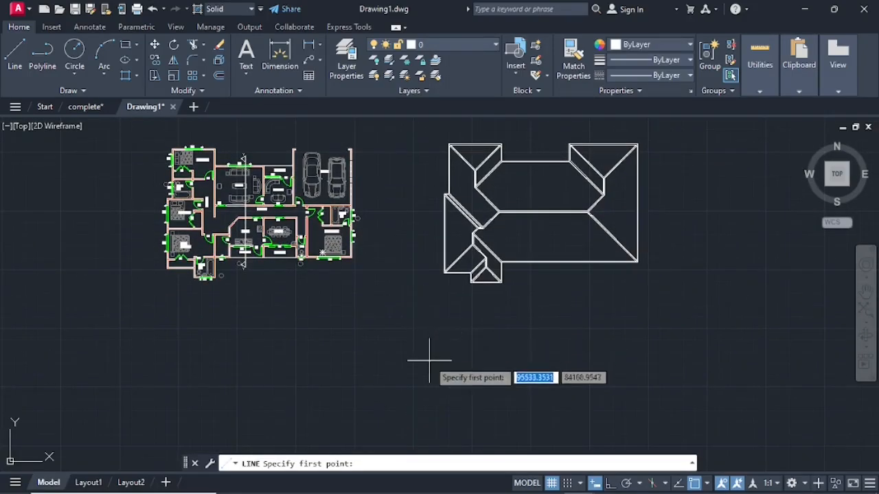
pyautogui.click(412, 360)
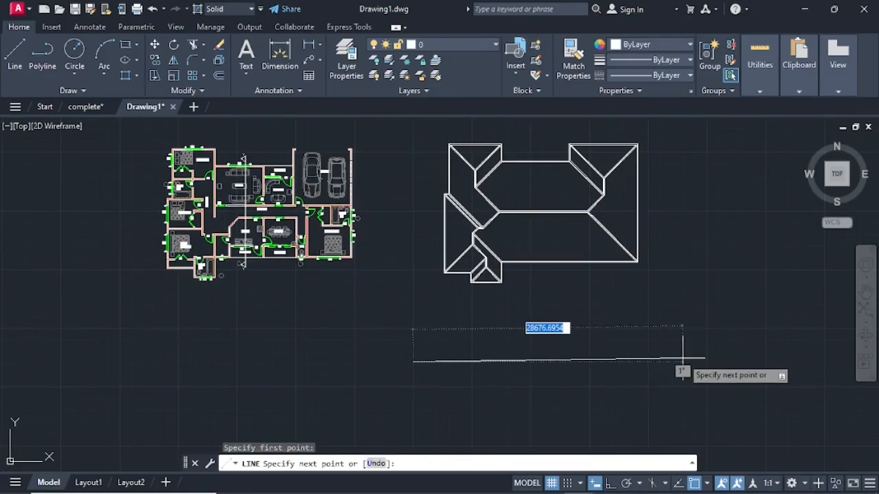
pyautogui.click(611, 482)
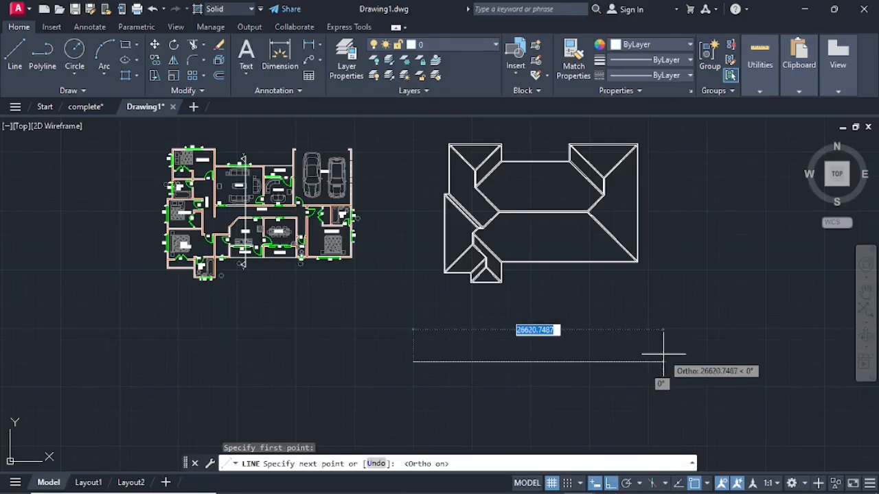
pyautogui.click(664, 355)
pyautogui.press('Return')
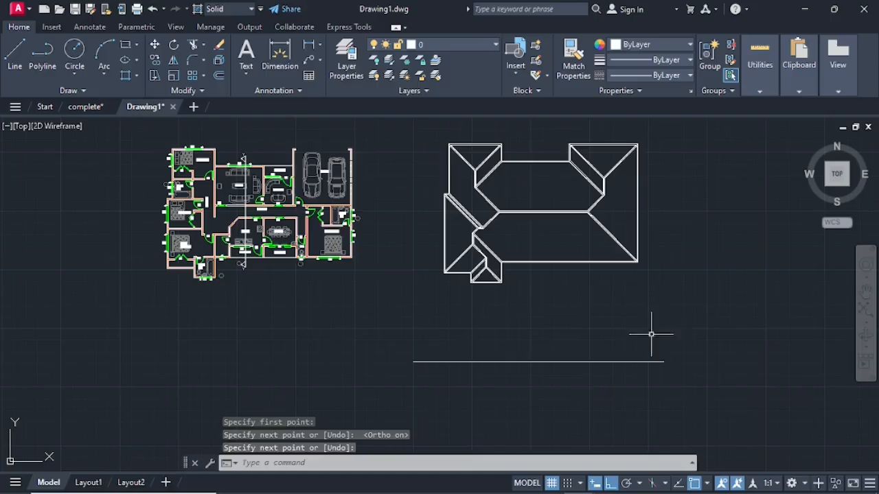
# Step: Copy the central roof's large lower inner outline straight down, from the roof's lower right outer corner onto the baseline
pyautogui.scroll(4, 628, 280)
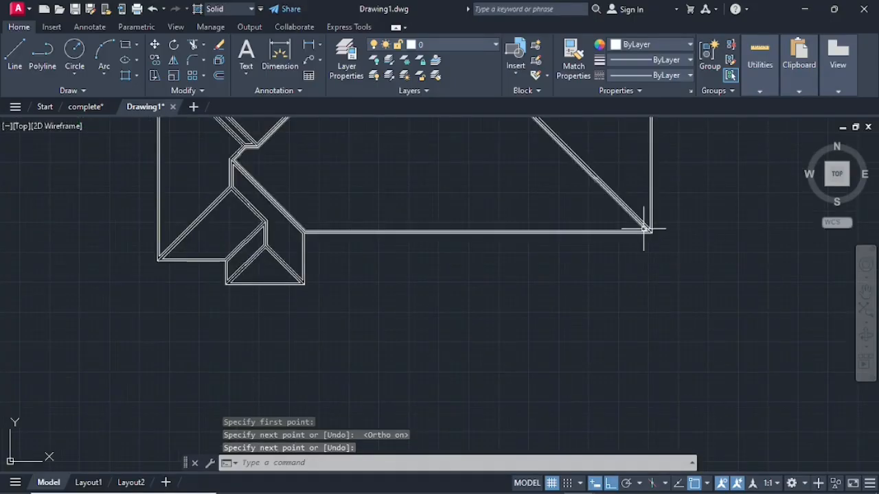
pyautogui.click(645, 233)
pyautogui.rightClick(646, 235)
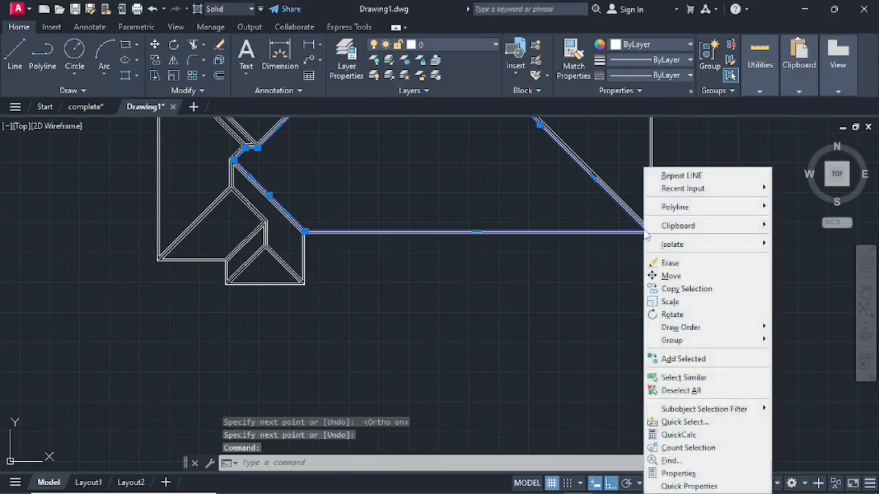
pyautogui.click(676, 288)
pyautogui.scroll(2, 660, 241)
pyautogui.scroll(1, 660, 241)
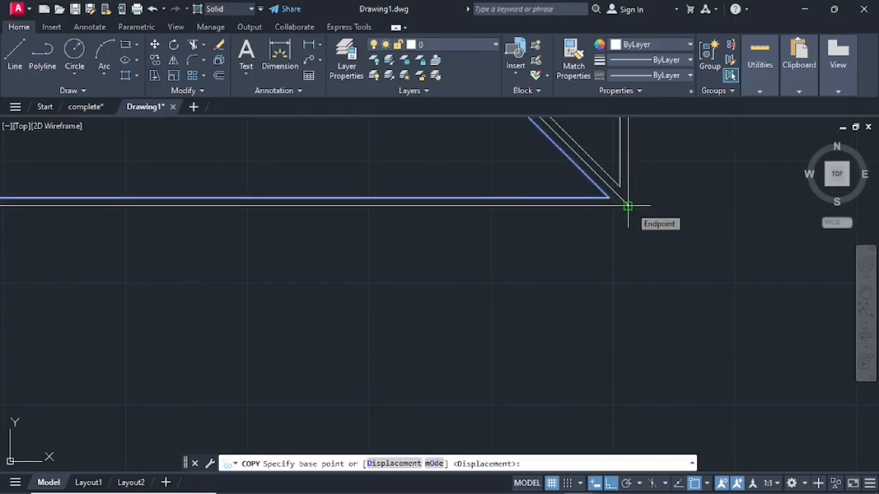
pyautogui.click(627, 204)
pyautogui.moveTo(627, 205); pyautogui.dragTo(644, 218, button='middle')
pyautogui.scroll(-4, 628, 295)
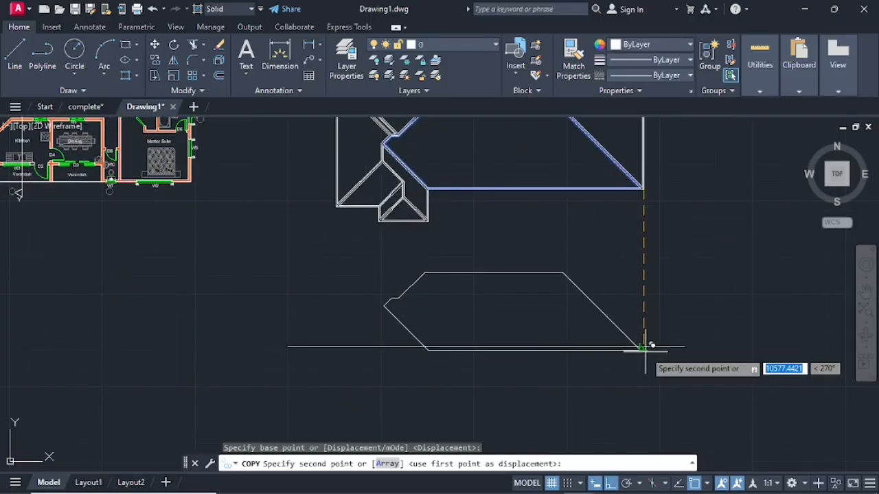
pyautogui.scroll(5, 643, 346)
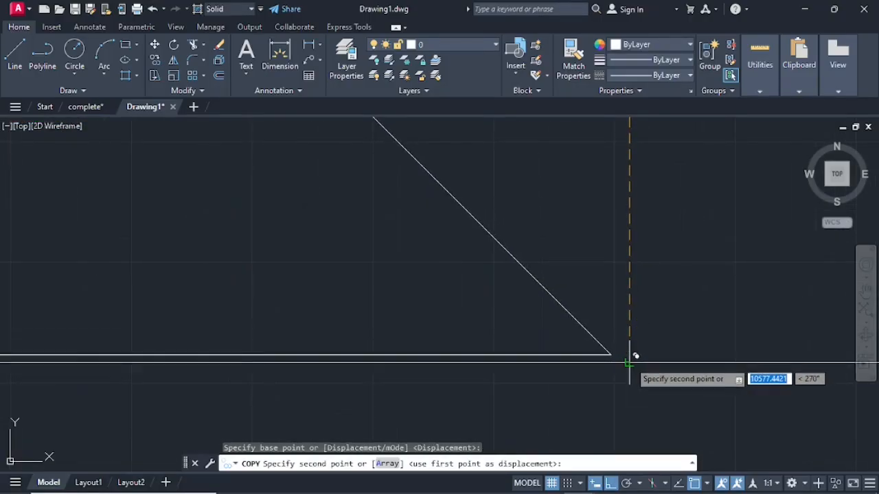
pyautogui.click(628, 363)
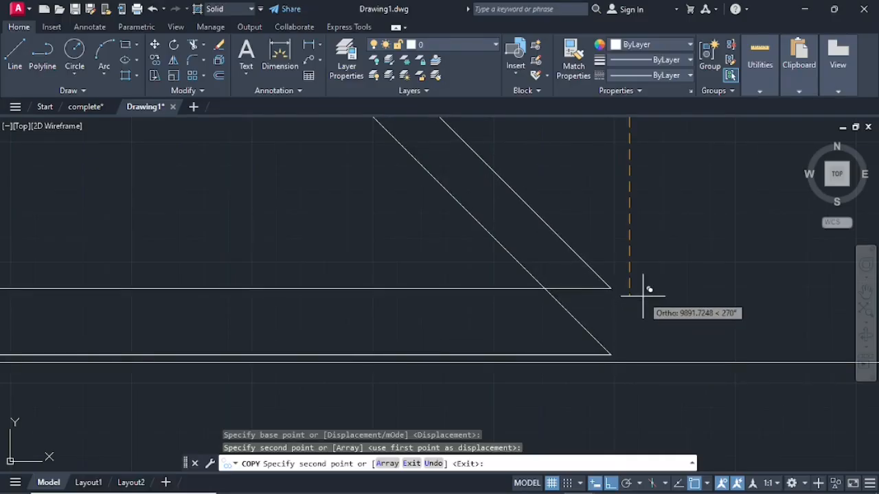
pyautogui.press('Return')
# Step: Copy the small projection's inner triangle straight down, from the projection's lower right outer corner onto the baseline
pyautogui.scroll(-4, 642, 293)
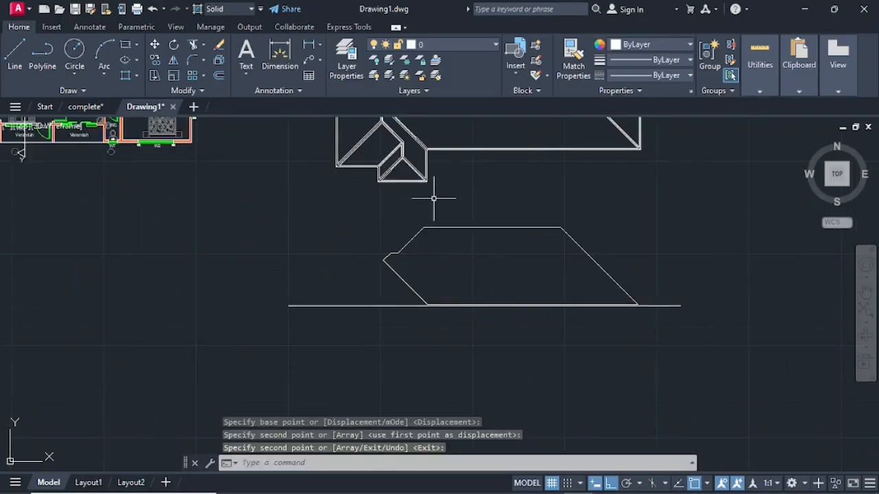
pyautogui.moveTo(401, 211); pyautogui.dragTo(490, 237, button='middle')
pyautogui.scroll(6, 490, 215)
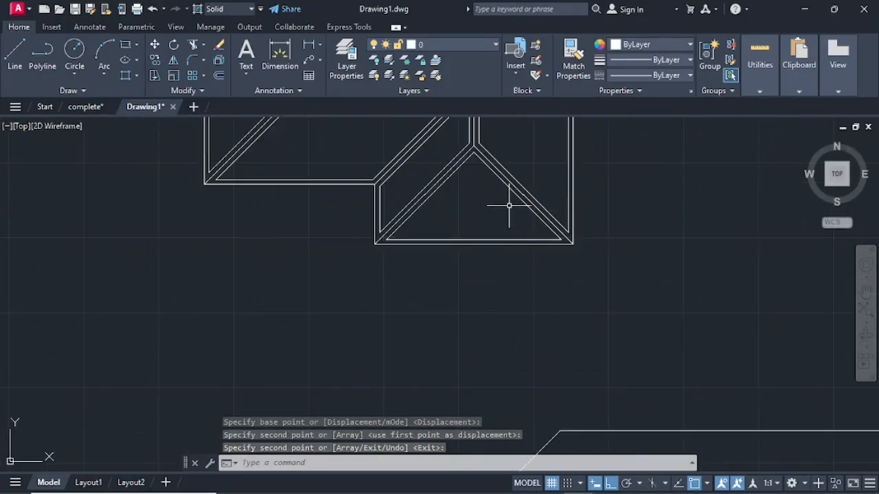
pyautogui.click(516, 198)
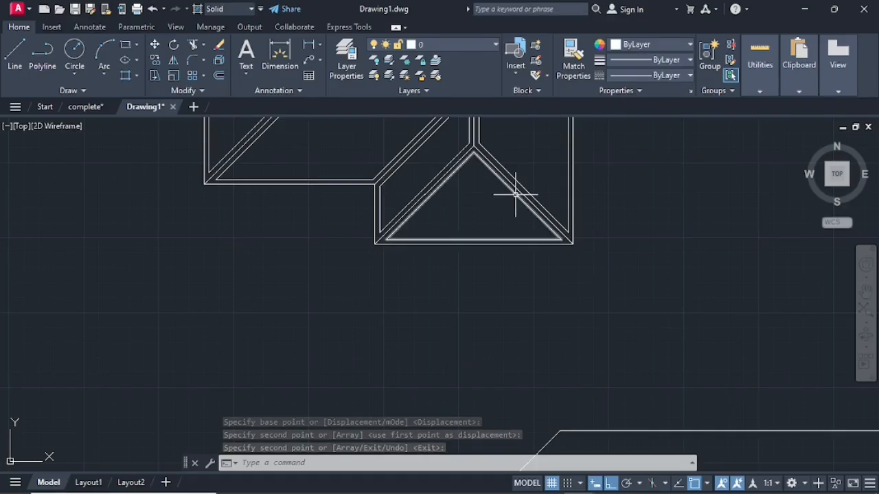
pyautogui.rightClick(542, 221)
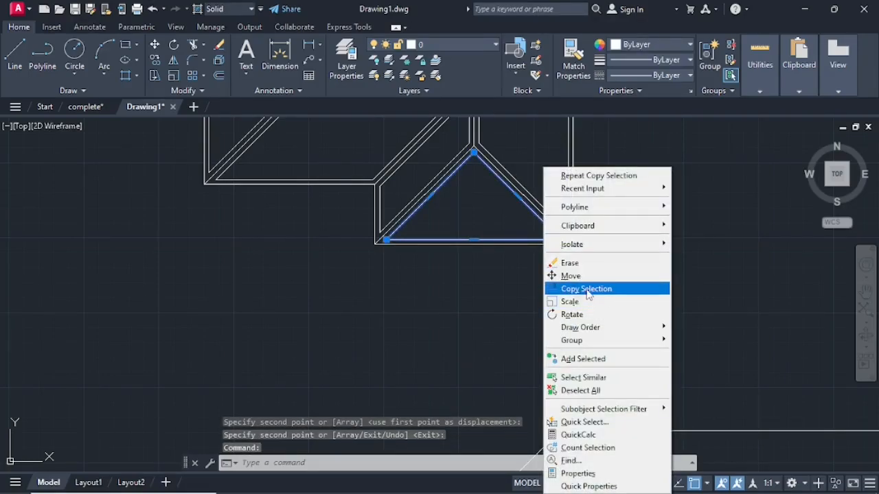
pyautogui.click(587, 289)
pyautogui.click(569, 243)
pyautogui.scroll(-2, 561, 342)
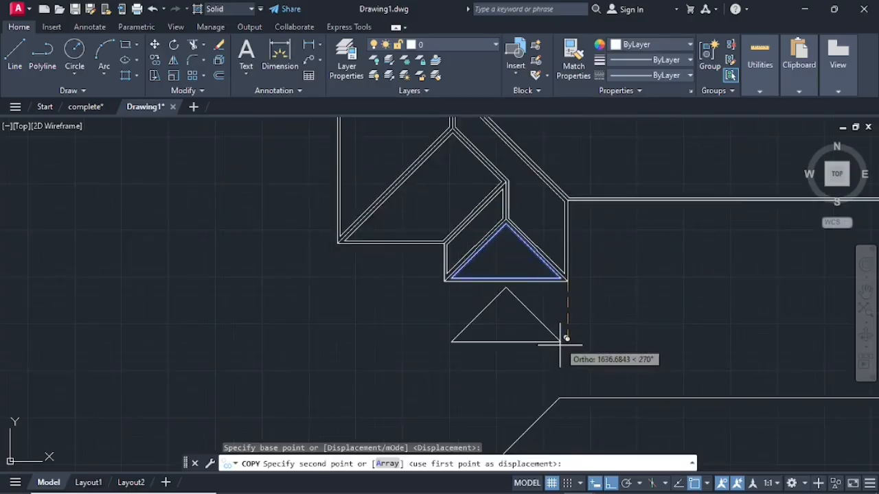
pyautogui.scroll(-2, 560, 341)
pyautogui.moveTo(563, 347); pyautogui.dragTo(570, 235, button='middle')
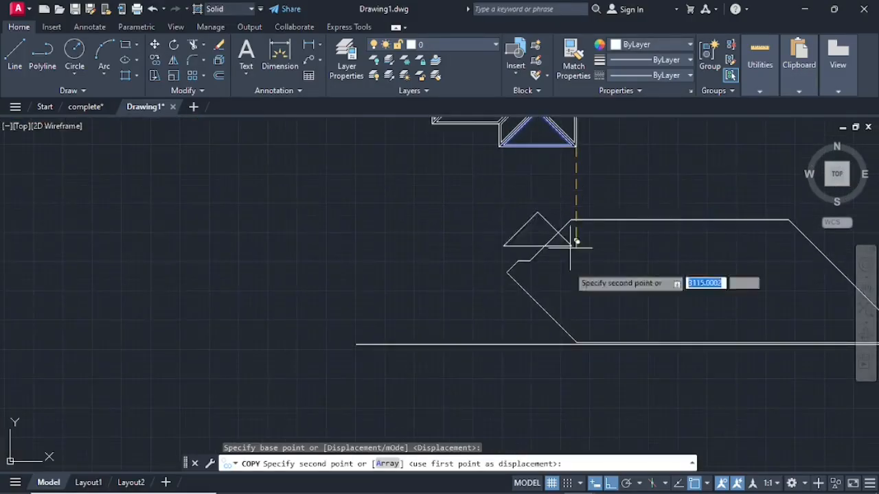
pyautogui.click(573, 343)
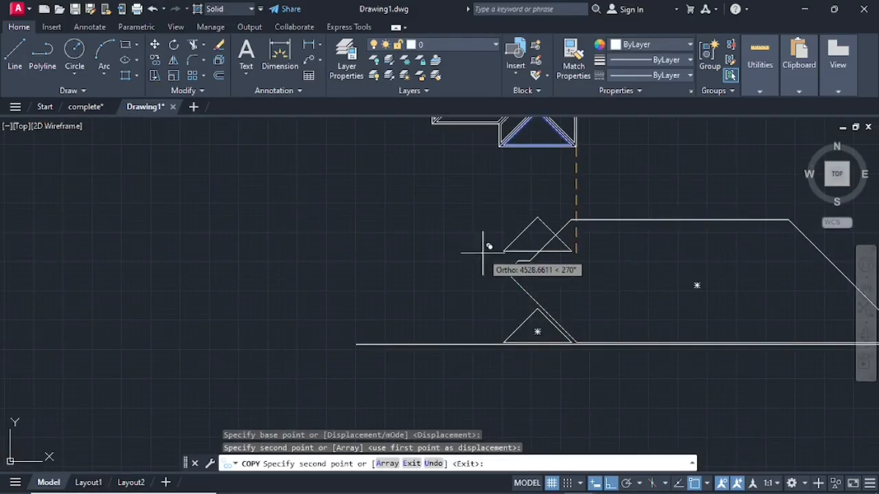
pyautogui.press('Return')
# Step: Copy the lower left wing's bottom inner outline straight down, from the wing's lower left outer corner onto the baseline
pyautogui.moveTo(447, 199); pyautogui.dragTo(488, 255, button='middle')
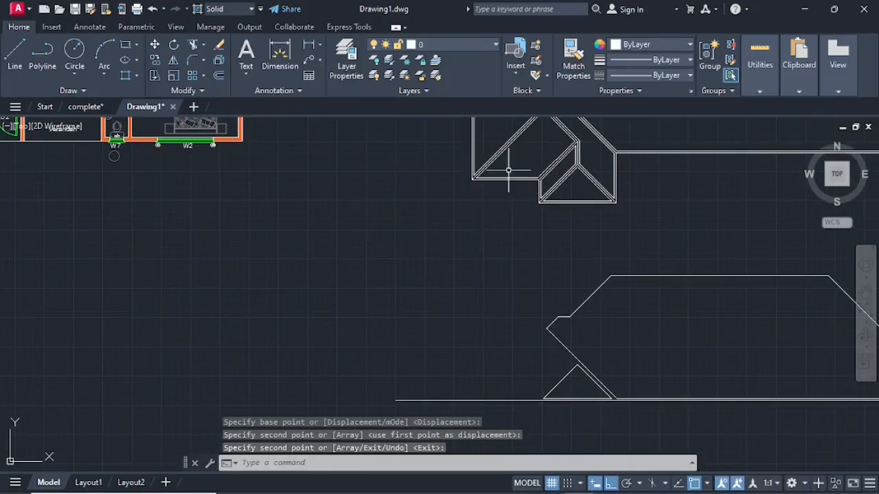
pyautogui.click(496, 158)
pyautogui.rightClick(496, 157)
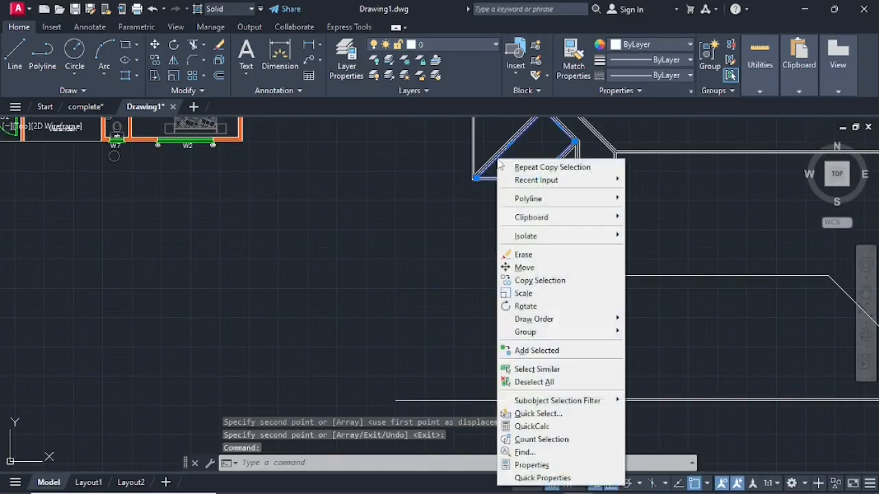
pyautogui.click(543, 280)
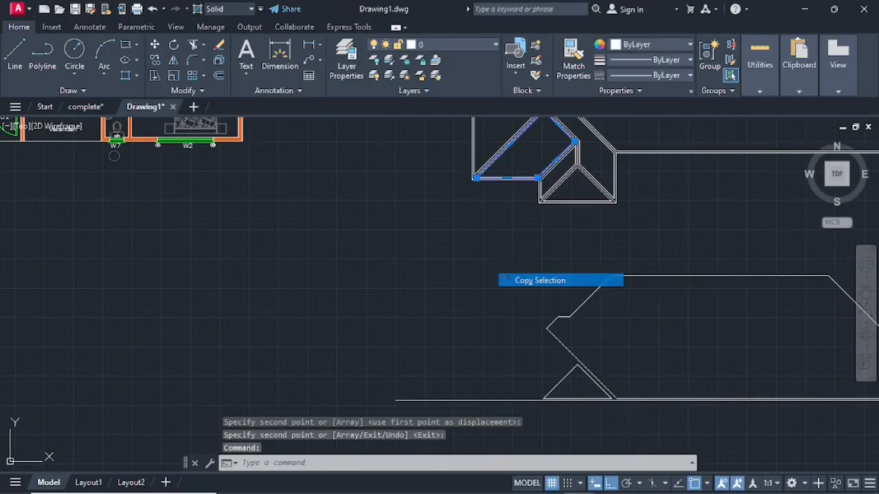
pyautogui.click(473, 178)
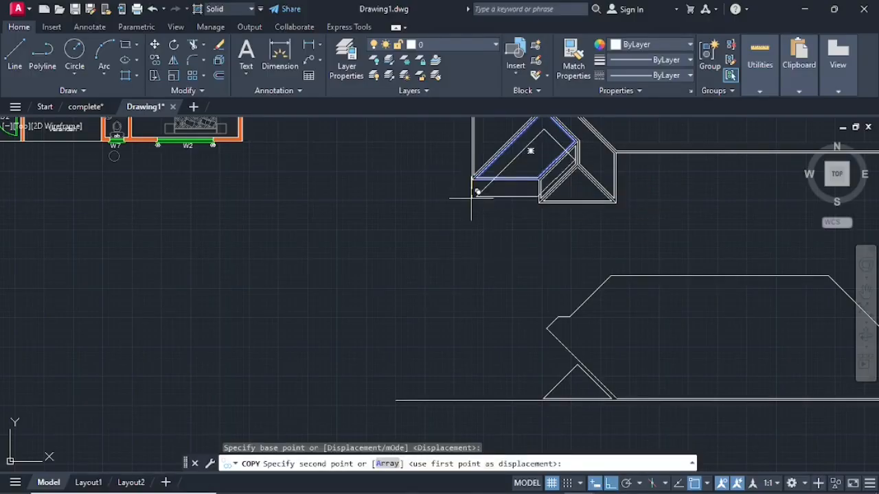
pyautogui.click(472, 400)
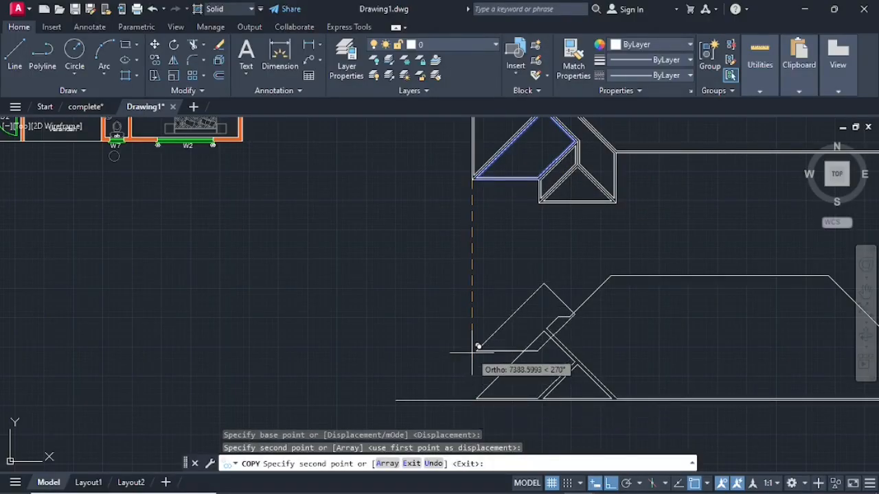
pyautogui.press('Escape')
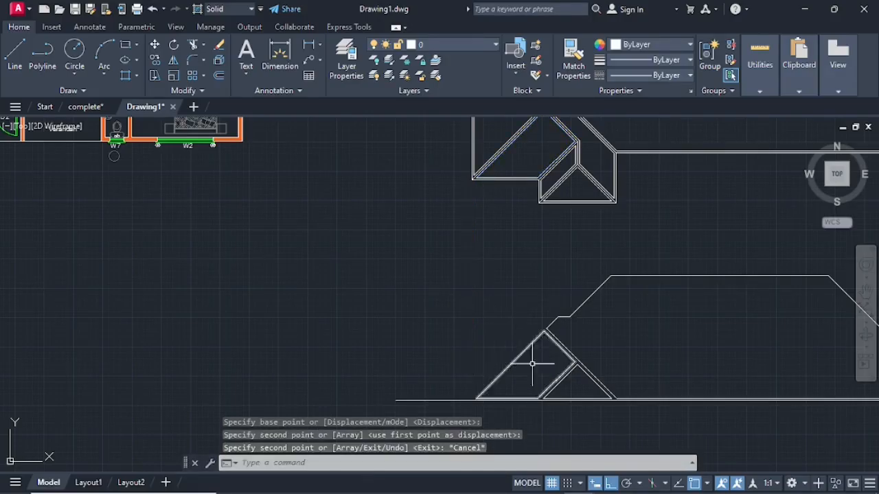
# Step: Offset the front elevation's large face, lower left wing face and small triangular face outward by 80
pyautogui.moveTo(718, 307); pyautogui.dragTo(622, 199, button='middle')
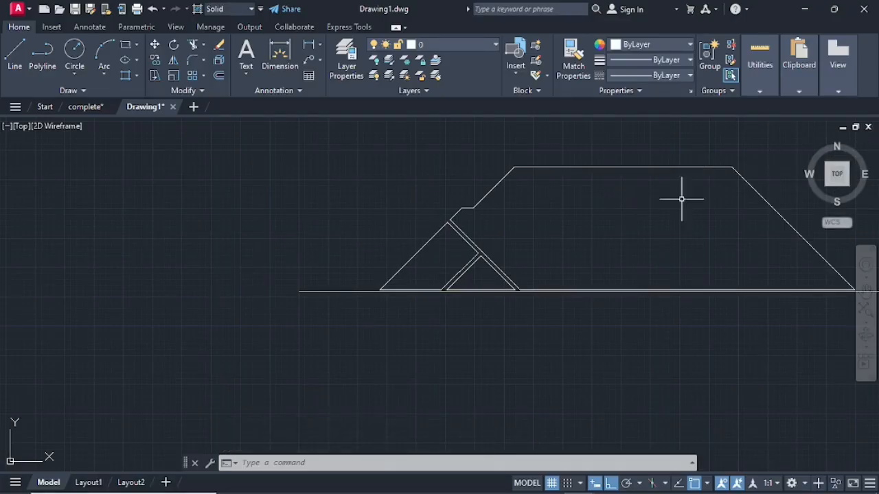
pyautogui.moveTo(670, 222); pyautogui.dragTo(595, 231, button='middle')
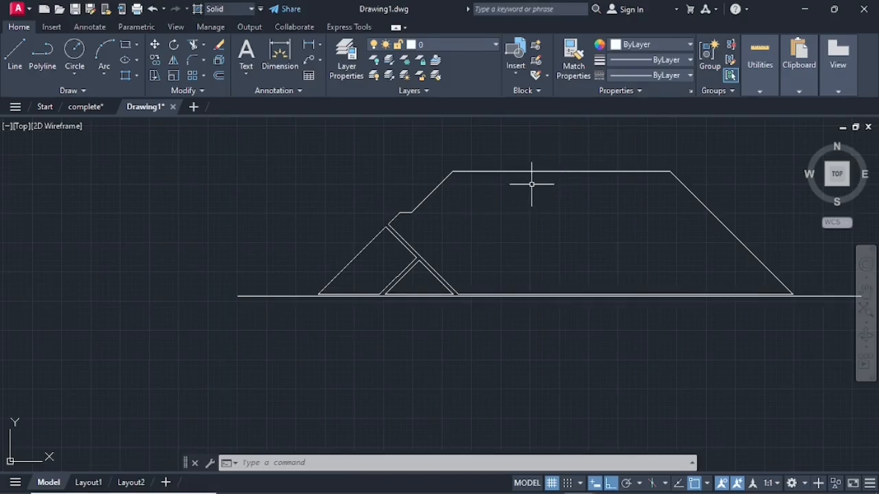
pyautogui.click(218, 77)
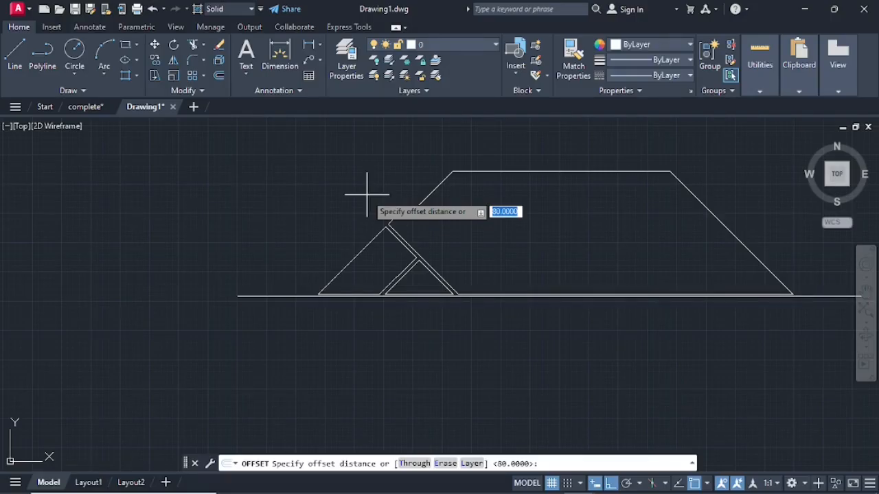
pyautogui.press('Return')
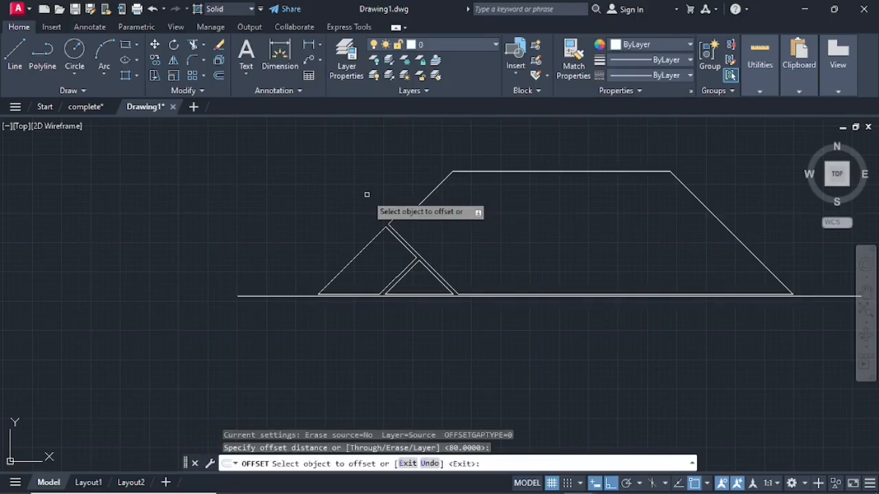
pyautogui.click(468, 172)
pyautogui.click(461, 148)
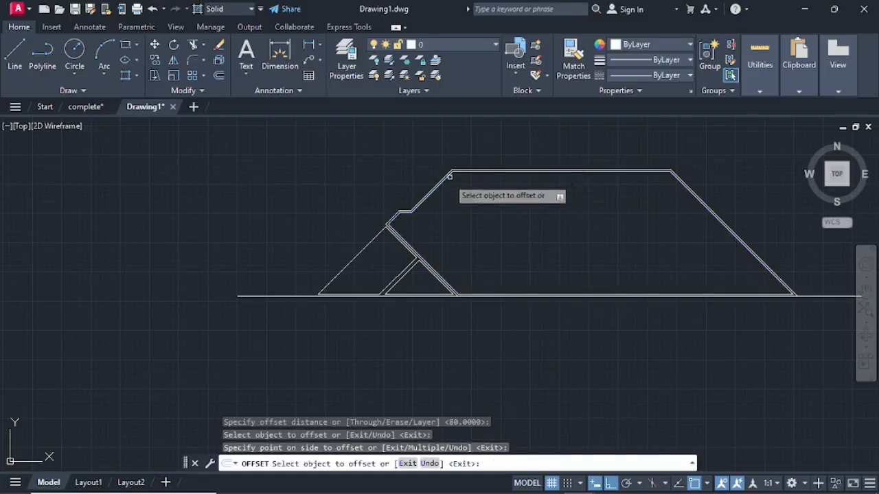
pyautogui.click(361, 245)
pyautogui.click(344, 231)
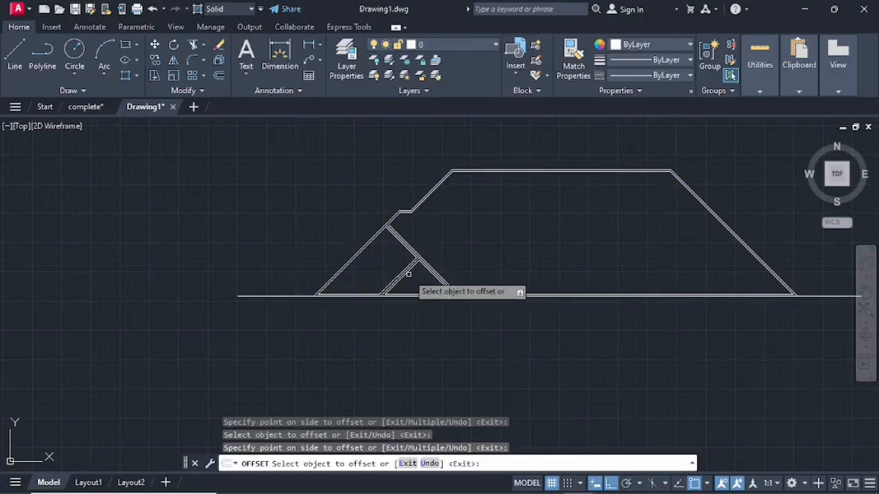
pyautogui.scroll(5, 410, 274)
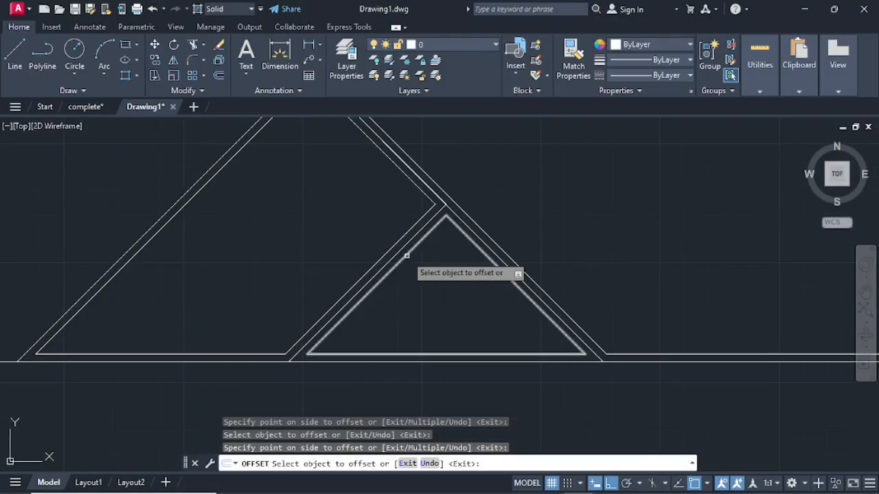
pyautogui.click(405, 255)
pyautogui.click(337, 231)
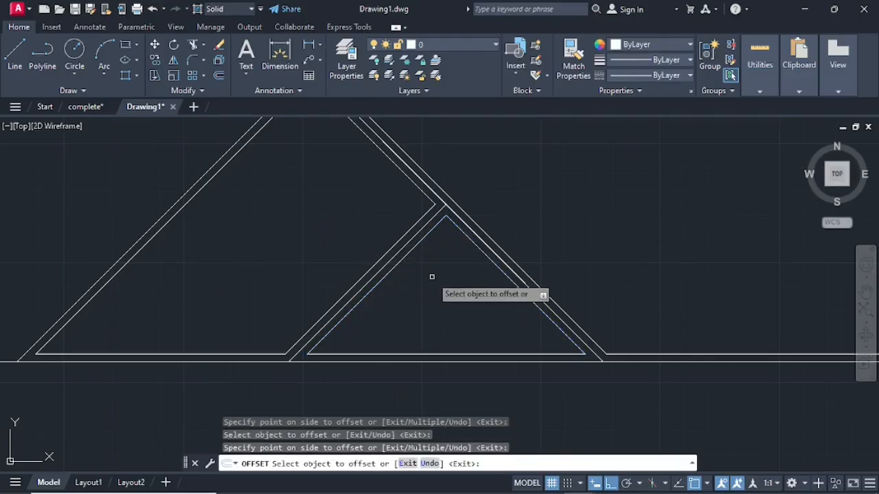
pyautogui.press('Return')
# Step: Delete the horizontal baseline beneath the front elevation
pyautogui.scroll(-5, 432, 276)
pyautogui.click(319, 298)
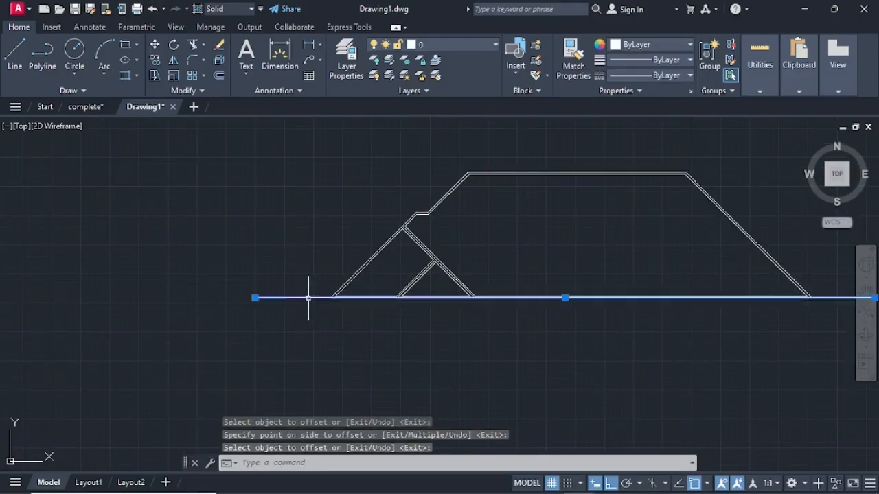
pyautogui.press('Delete')
# Step: Draw a vertical baseline to the right of the roof plan, extending past the roof's upper and lower edges
pyautogui.scroll(-5, 323, 256)
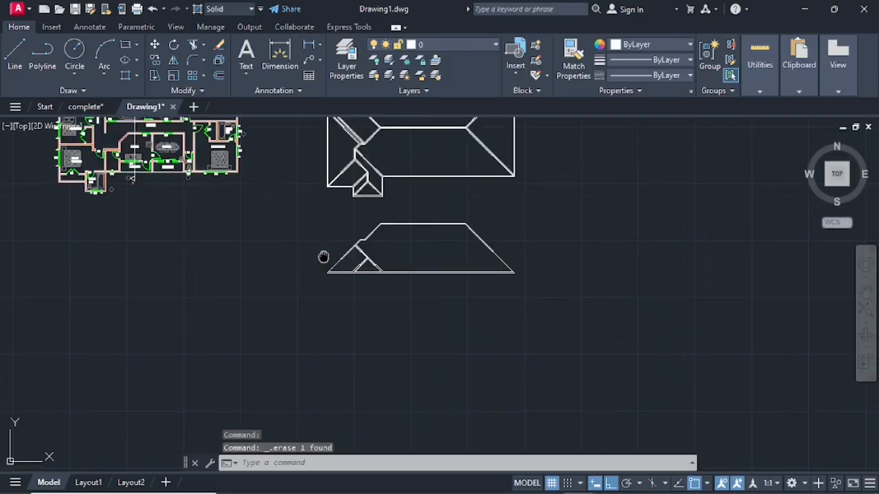
pyautogui.moveTo(323, 255); pyautogui.dragTo(342, 300, button='middle')
pyautogui.moveTo(445, 251)
pyautogui.mouseDown(button='middle')
pyautogui.moveTo(449, 265)
pyautogui.moveTo(401, 332)
pyautogui.mouseUp(button='middle')
pyautogui.click(11, 55)
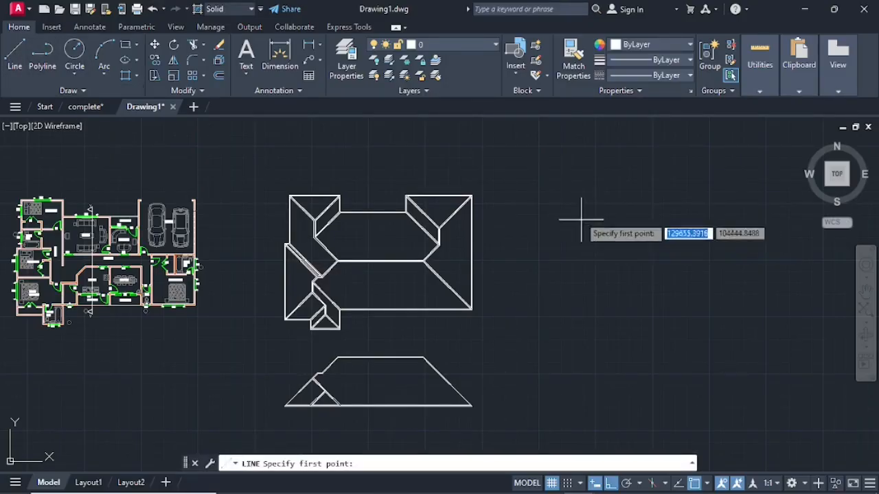
pyautogui.click(576, 178)
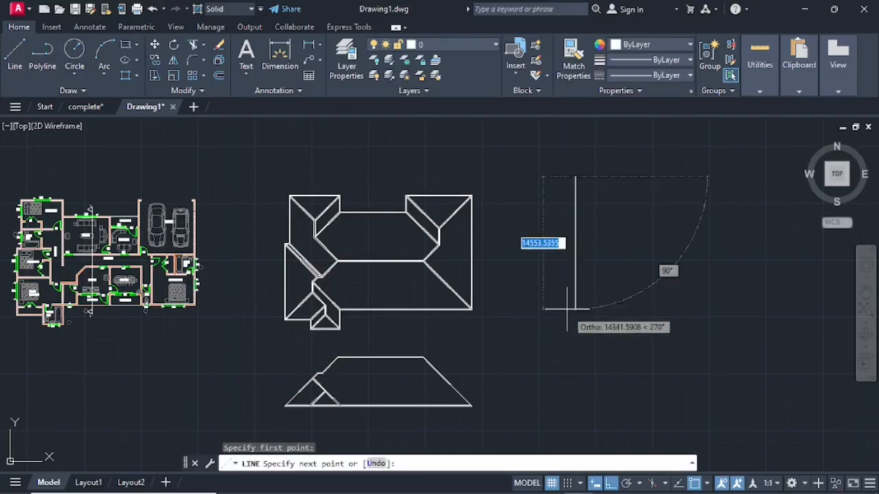
pyautogui.click(575, 344)
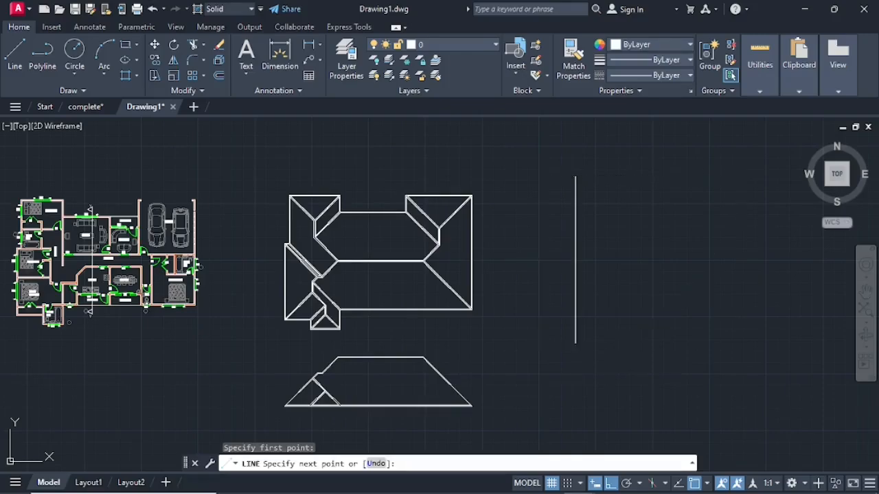
pyautogui.press('Escape')
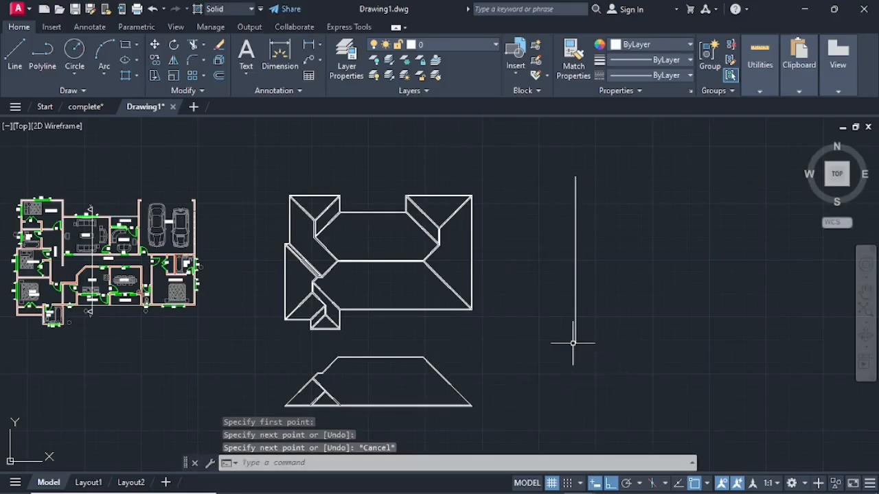
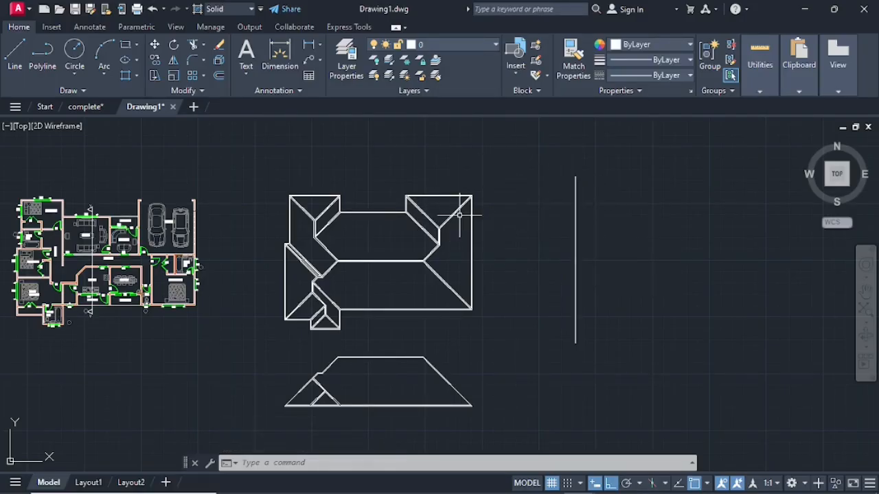
# Step: Copy the roof's large right-hand inner outline straight across, from the roof's upper right outer corner onto the vertical baseline
pyautogui.scroll(6, 460, 215)
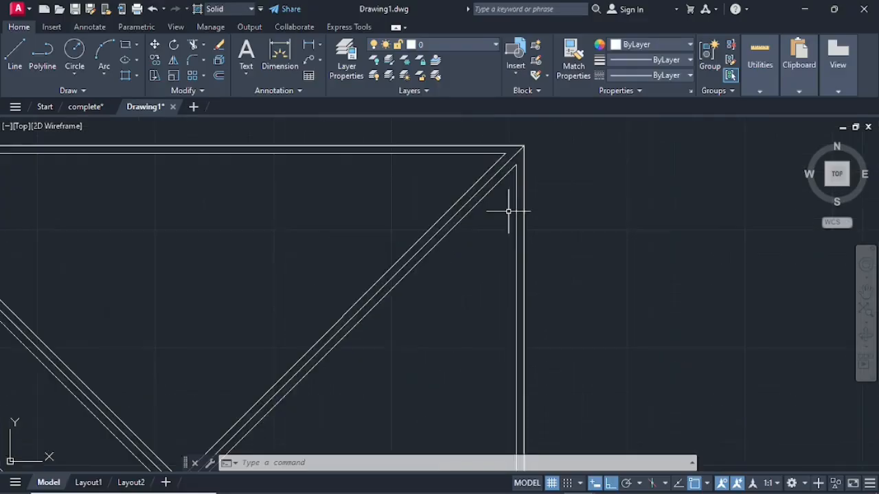
pyautogui.scroll(2, 509, 211)
pyautogui.click(523, 213)
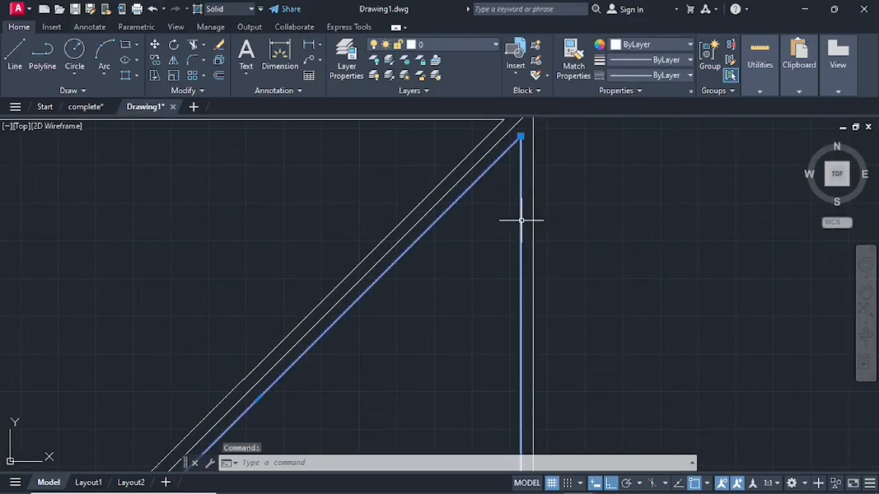
pyautogui.rightClick(523, 213)
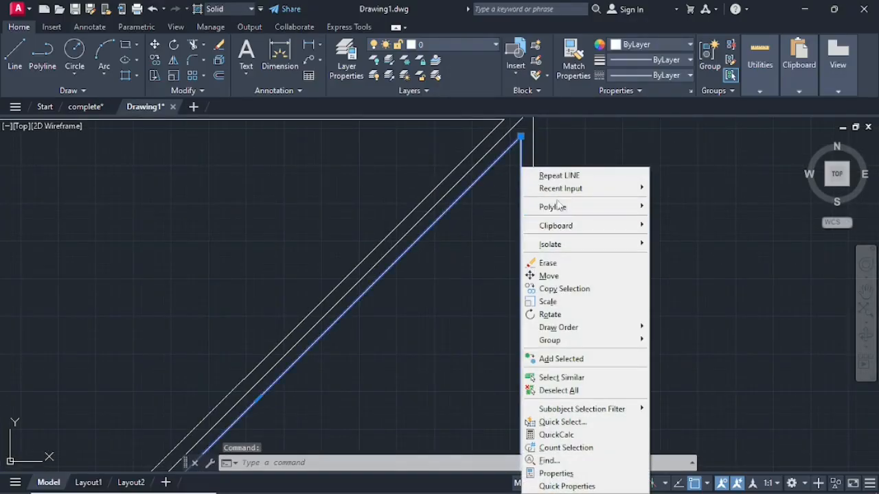
pyautogui.click(560, 289)
pyautogui.scroll(-2, 565, 262)
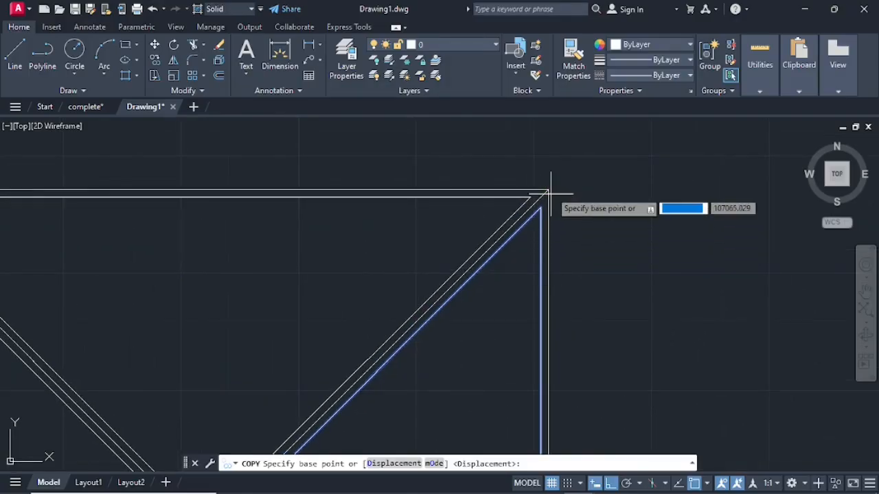
pyautogui.click(546, 191)
pyautogui.scroll(-2, 782, 181)
pyautogui.moveTo(783, 183); pyautogui.dragTo(491, 220, button='middle')
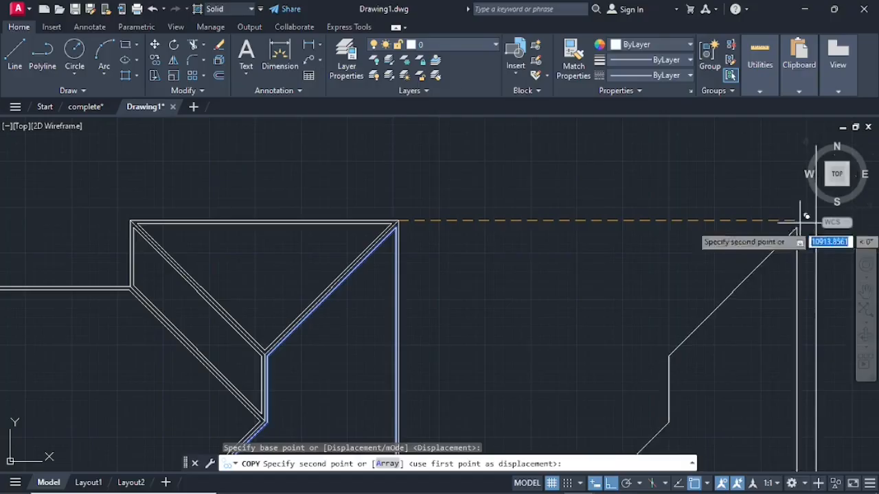
pyautogui.moveTo(800, 230); pyautogui.dragTo(677, 184, button='middle')
pyautogui.scroll(-1, 679, 183)
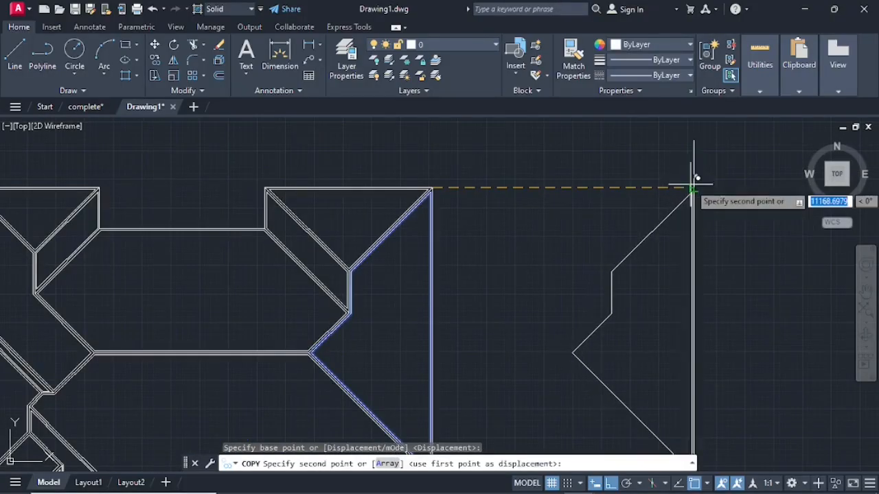
pyautogui.click(645, 192)
pyautogui.press('Return')
# Step: Copy the small projection's right-hand inner outline straight across, from the projection's lower right outer corner onto the vertical baseline
pyautogui.scroll(-1, 627, 209)
pyautogui.moveTo(587, 258); pyautogui.dragTo(577, 210, button='middle')
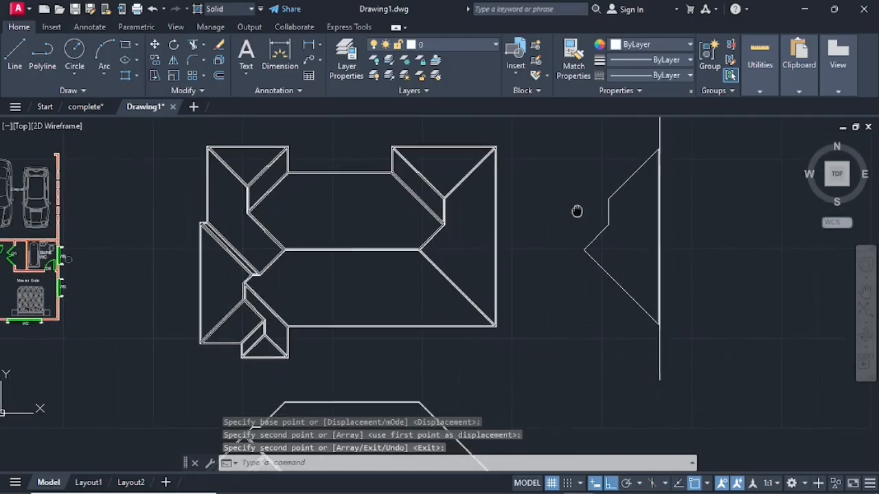
pyautogui.scroll(3, 290, 349)
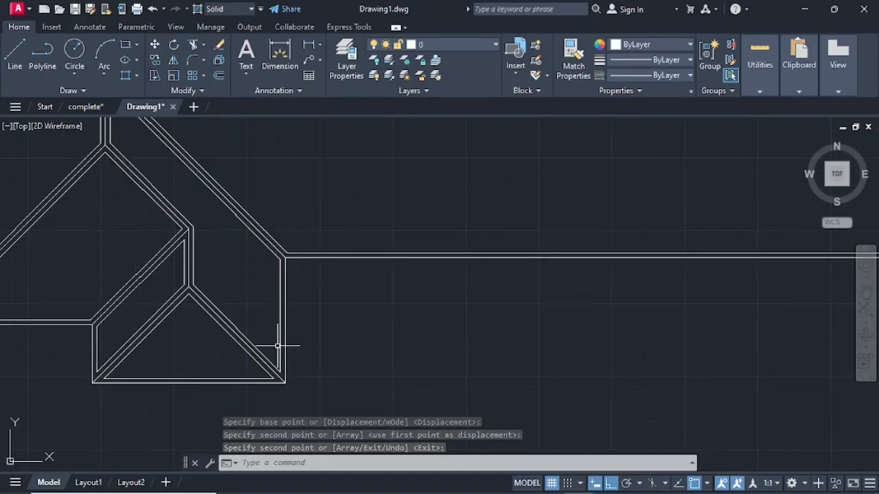
pyautogui.click(280, 362)
pyautogui.rightClick(281, 362)
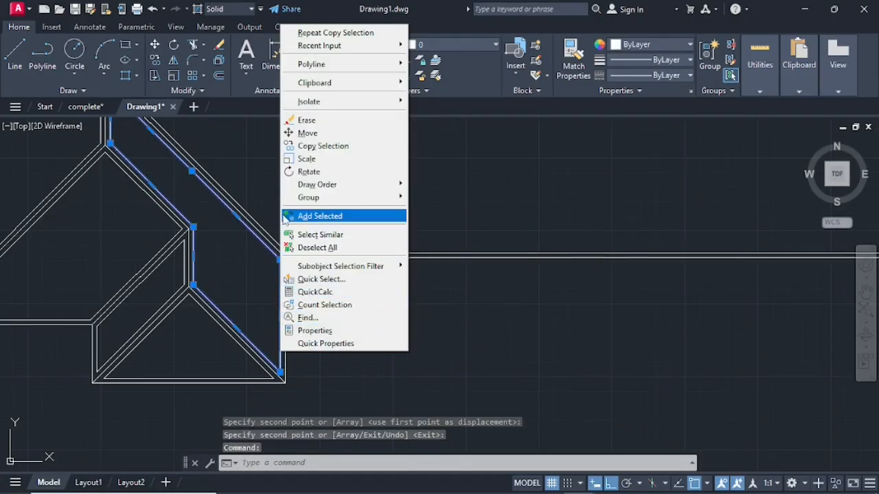
pyautogui.click(316, 153)
pyautogui.click(285, 382)
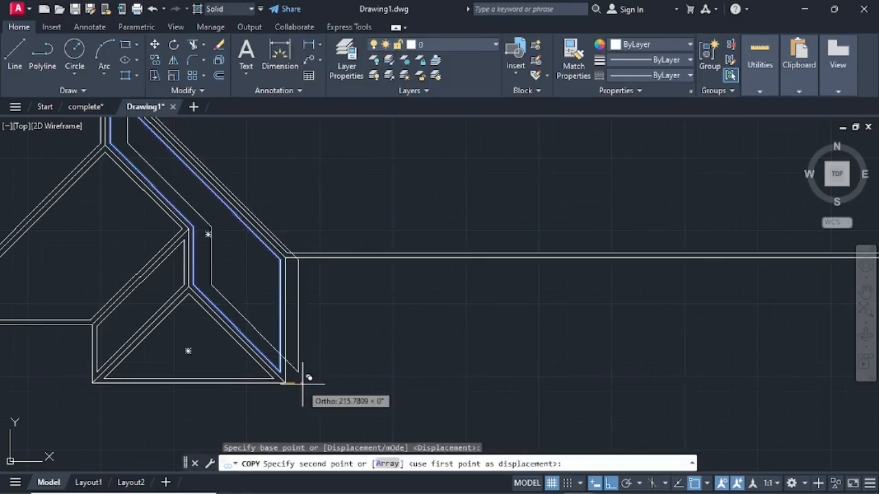
pyautogui.scroll(-5, 446, 365)
pyautogui.scroll(8, 687, 364)
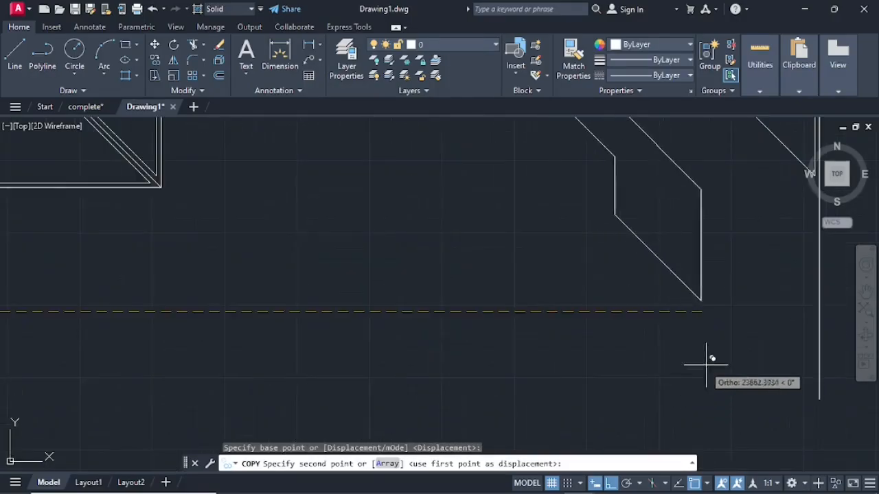
pyautogui.click(818, 312)
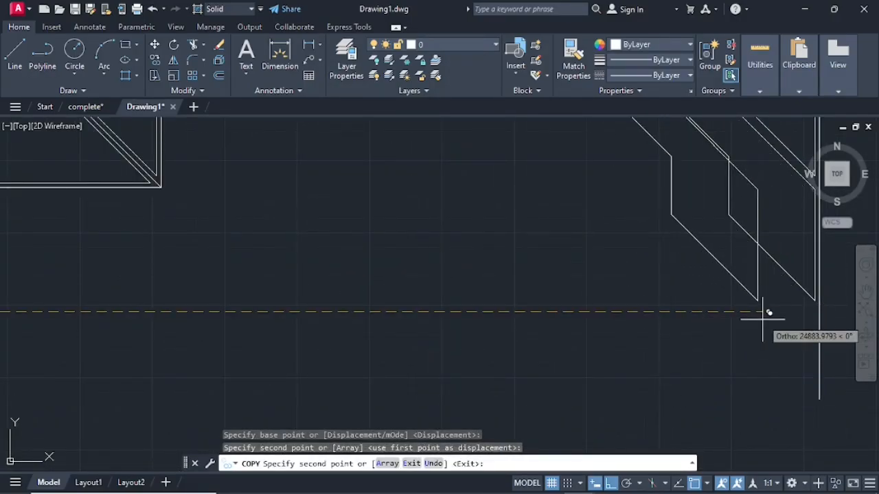
pyautogui.press('Escape')
pyautogui.scroll(-4, 687, 281)
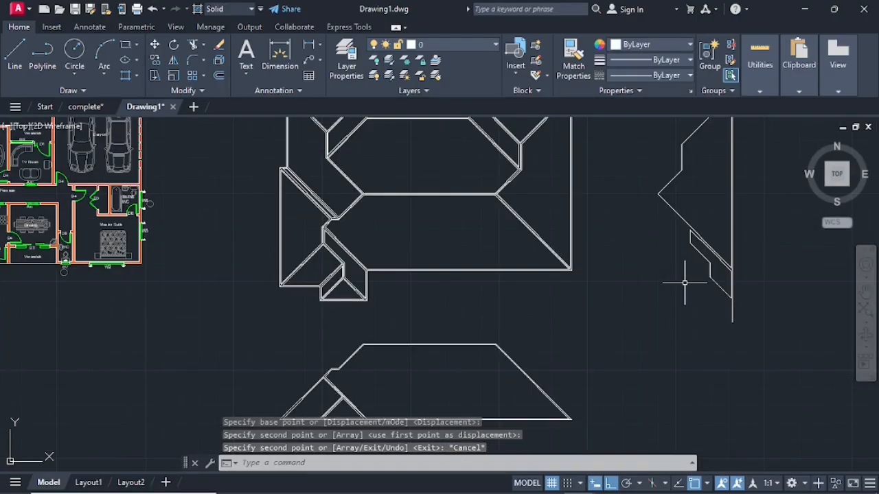
# Step: Offset the two face outlines on the vertical baseline outward by 80
pyautogui.scroll(4, 688, 254)
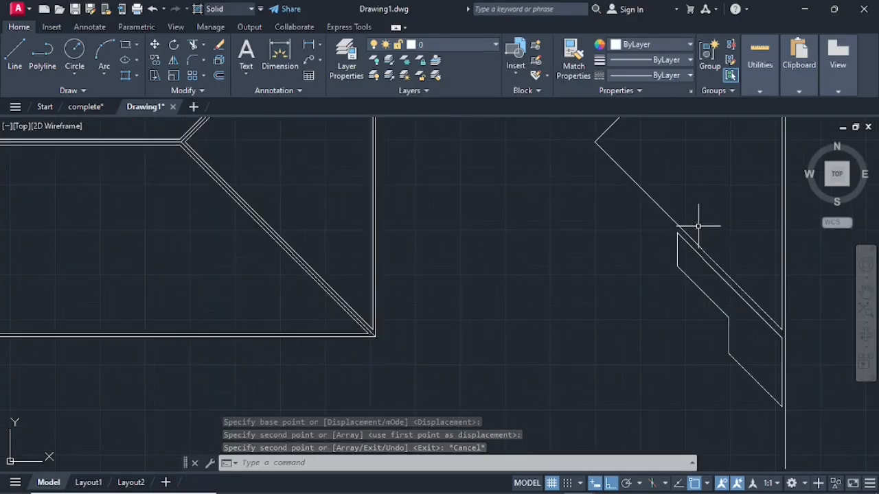
pyautogui.scroll(-5, 693, 230)
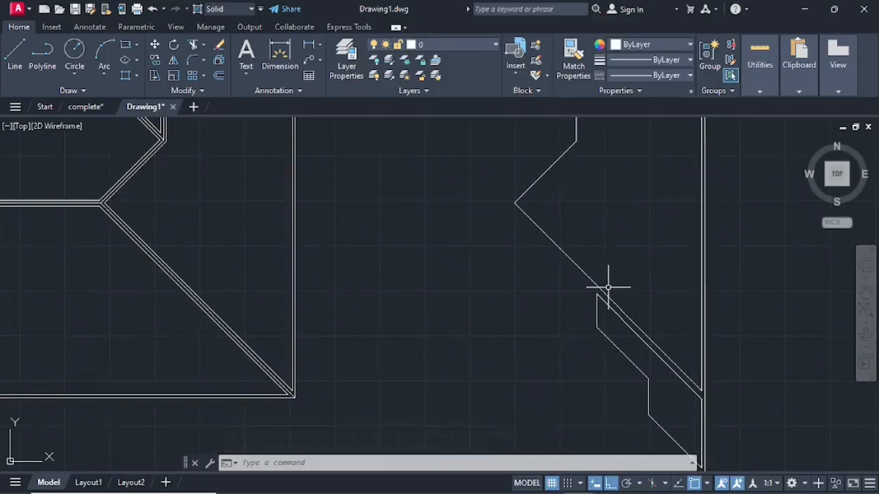
pyautogui.scroll(-2, 609, 268)
pyautogui.moveTo(614, 257)
pyautogui.mouseDown(button='middle')
pyautogui.moveTo(593, 270)
pyautogui.moveTo(536, 274)
pyautogui.mouseUp(button='middle')
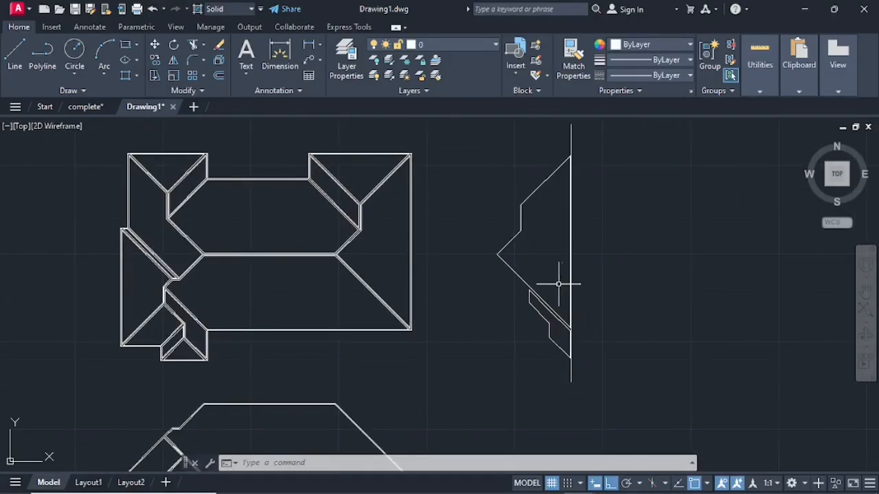
pyautogui.click(220, 76)
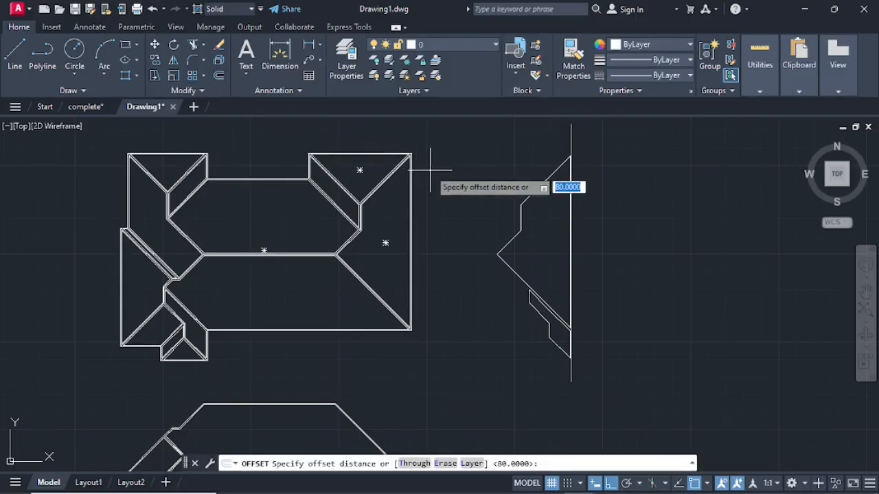
pyautogui.press('Return')
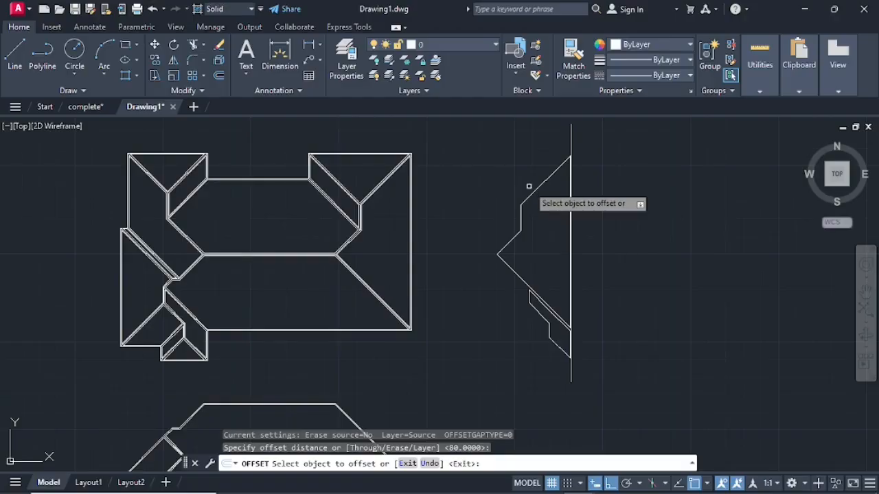
pyautogui.click(540, 185)
pyautogui.click(540, 268)
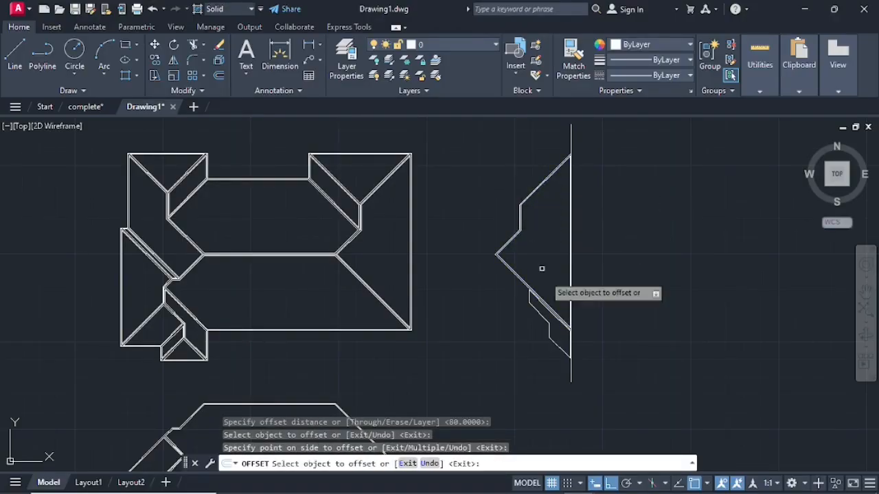
pyautogui.click(548, 321)
pyautogui.click(522, 338)
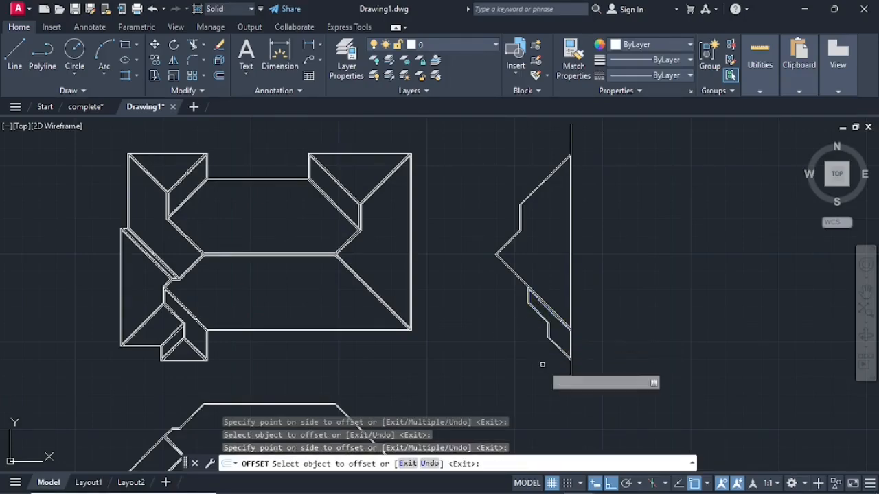
# Step: Finish offsetting and delete the vertical baseline to the right of the roof plan
pyautogui.press('Return')
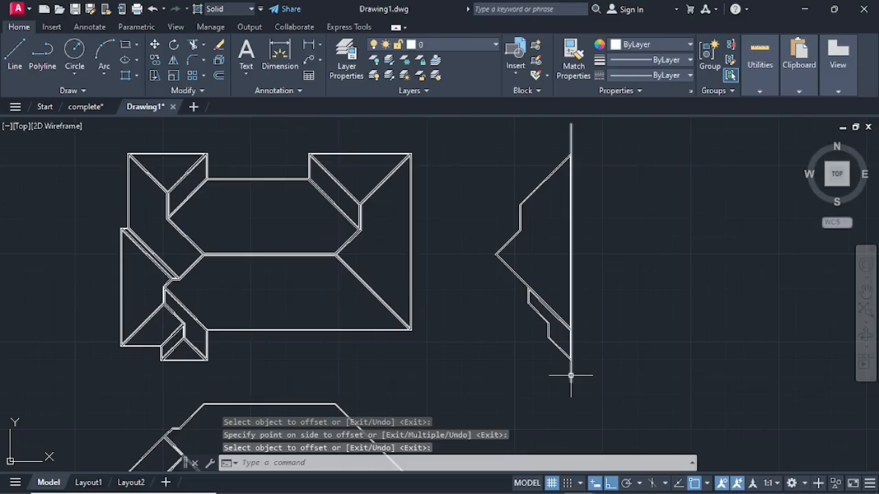
pyautogui.click(570, 376)
pyautogui.press('Delete')
# Step: Draw a horizontal baseline above the roof plan, extending past the roof's left and right edges
pyautogui.scroll(-3, 294, 309)
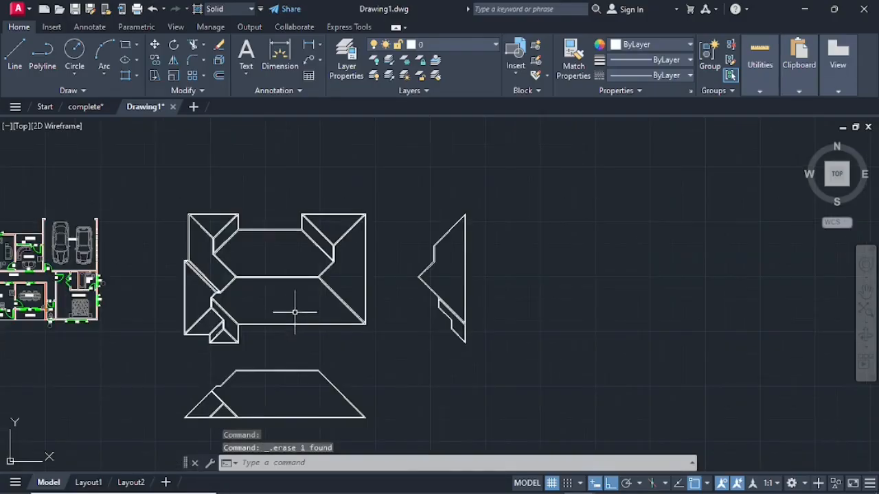
pyautogui.moveTo(295, 308)
pyautogui.mouseDown(button='middle')
pyautogui.moveTo(457, 352)
pyautogui.moveTo(512, 338)
pyautogui.mouseUp(button='middle')
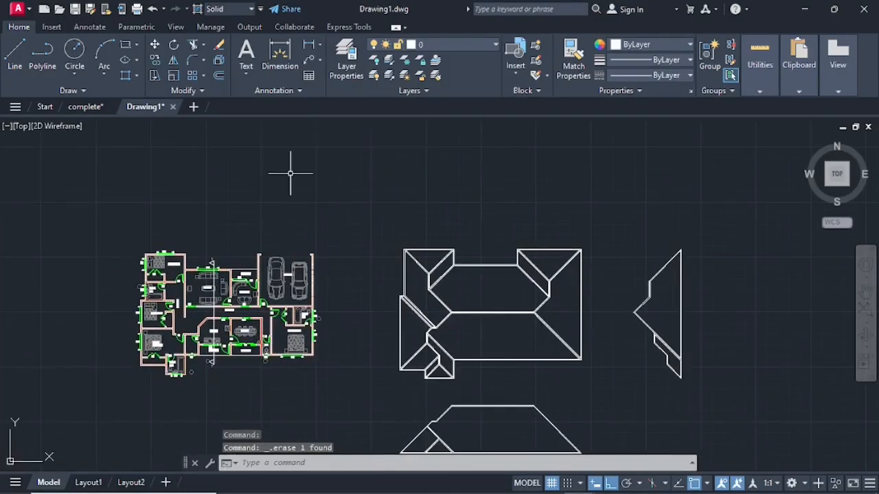
pyautogui.click(17, 64)
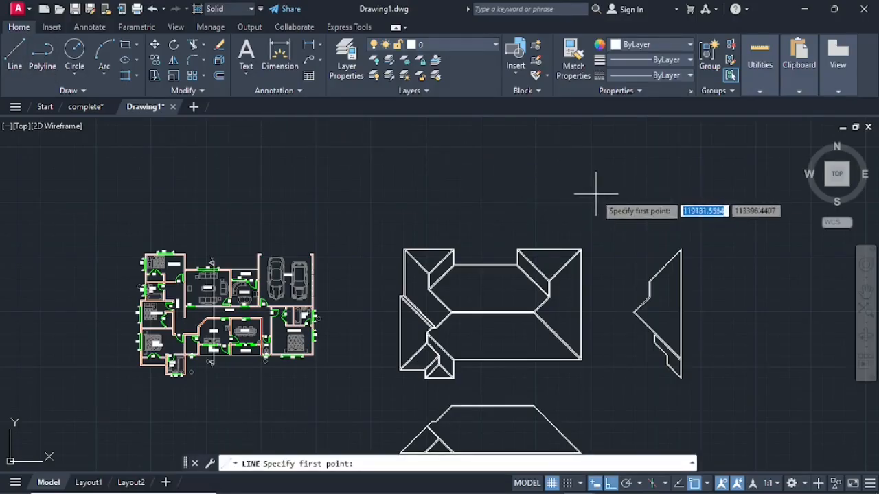
pyautogui.click(608, 170)
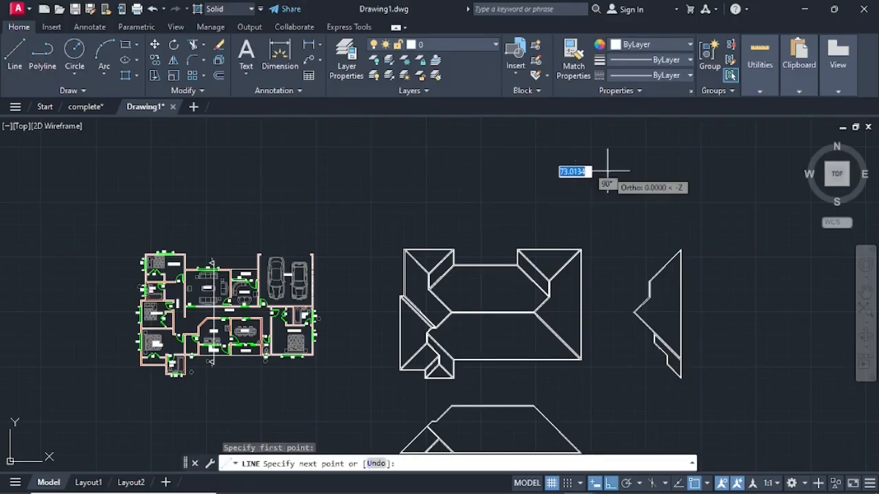
pyautogui.click(382, 171)
pyautogui.press('Escape')
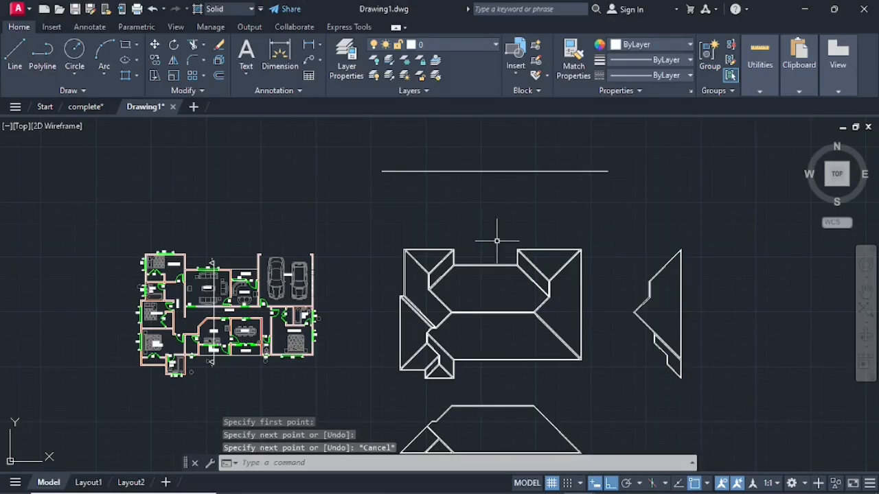
# Step: Copy the upper right triangular face's inner outline straight up, from the roof's upper right outer corner onto the horizontal baseline
pyautogui.scroll(5, 569, 284)
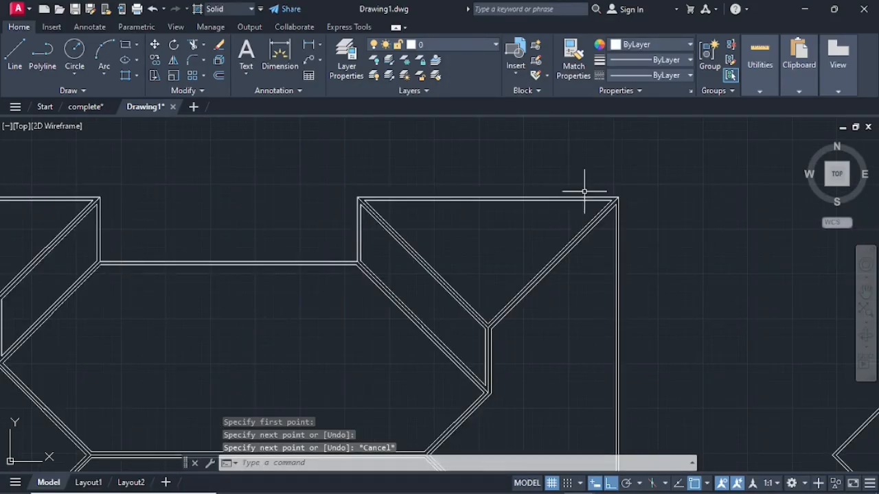
pyautogui.scroll(-2, 584, 200)
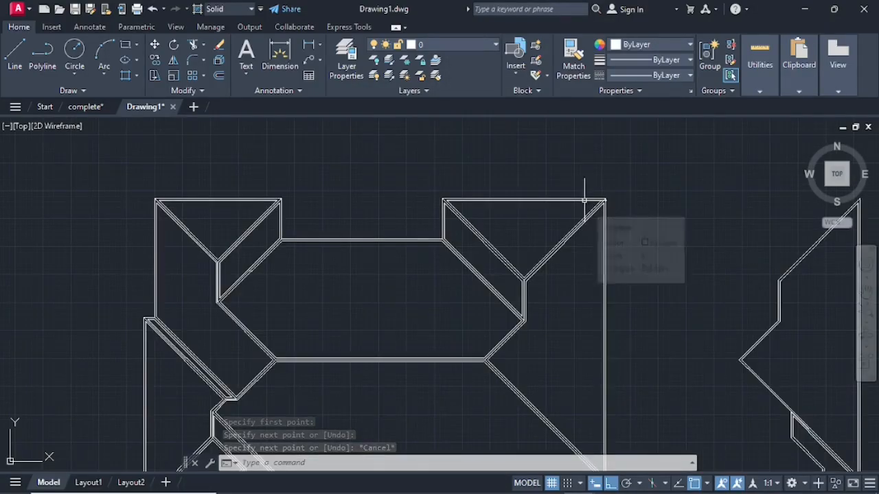
pyautogui.click(587, 200)
pyautogui.rightClick(589, 189)
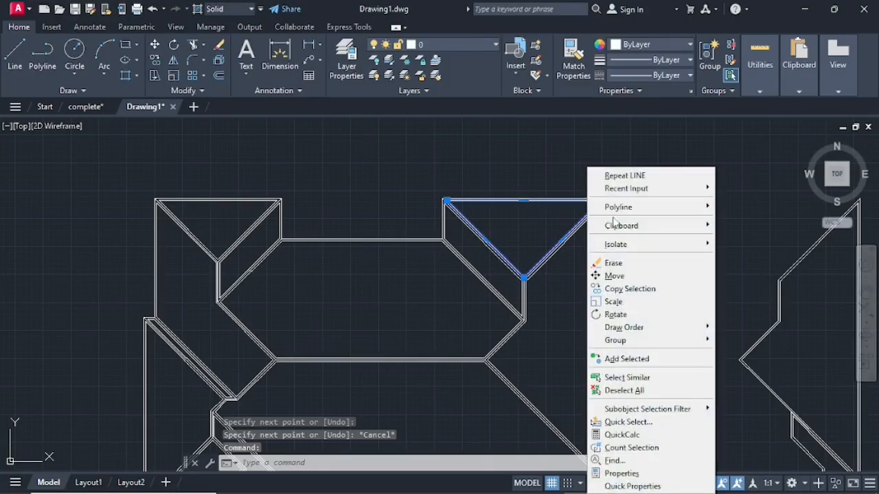
pyautogui.click(629, 289)
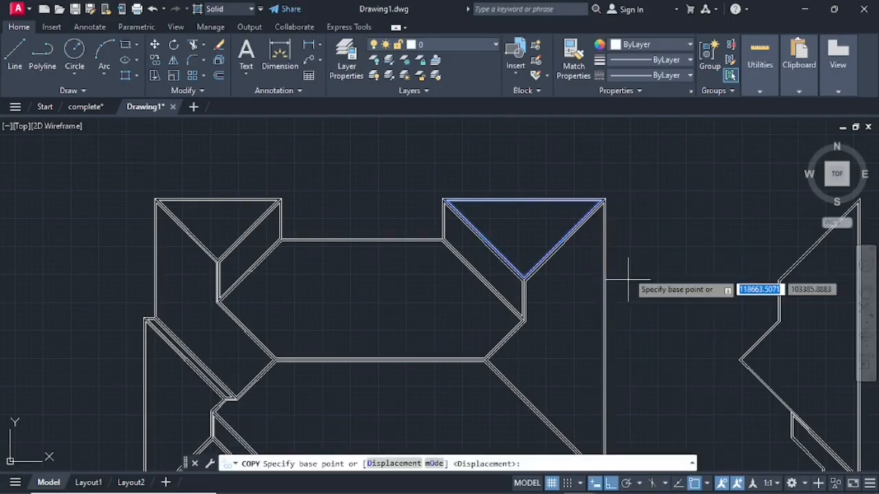
pyautogui.scroll(3, 605, 198)
pyautogui.click(609, 201)
pyautogui.scroll(-3, 618, 186)
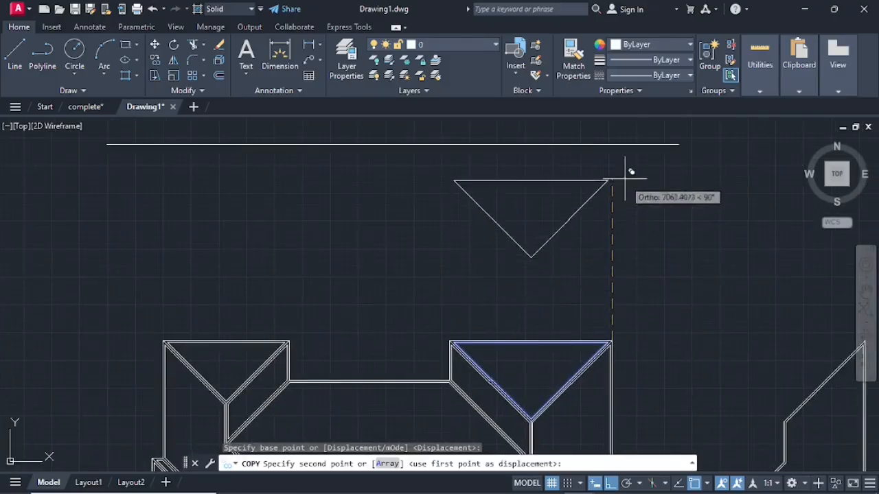
pyautogui.click(615, 144)
pyautogui.press('Return')
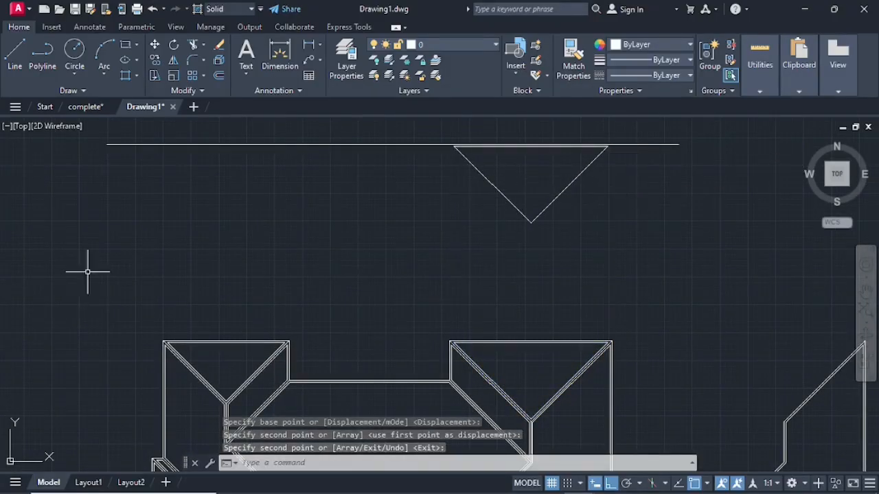
# Step: Copy the central rear face's inner outline straight up, from the left outer corner of its recessed eave onto the horizontal baseline
pyautogui.click(409, 383)
pyautogui.rightClick(409, 383)
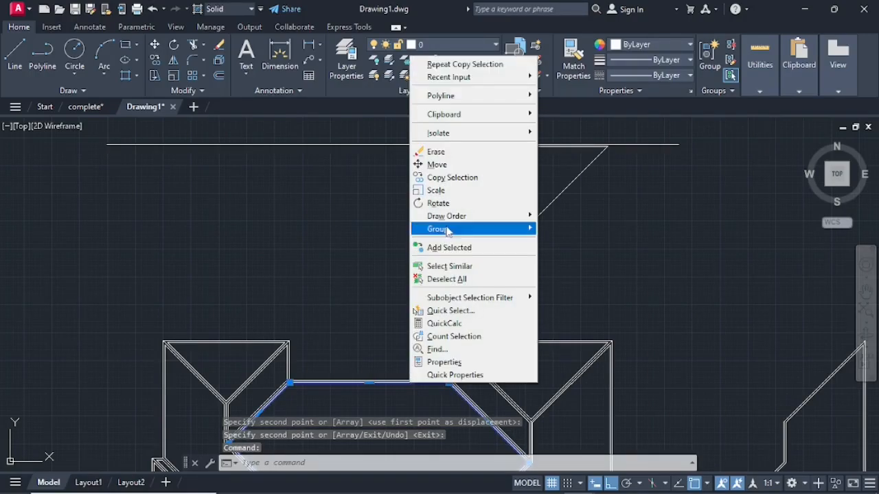
pyautogui.click(447, 177)
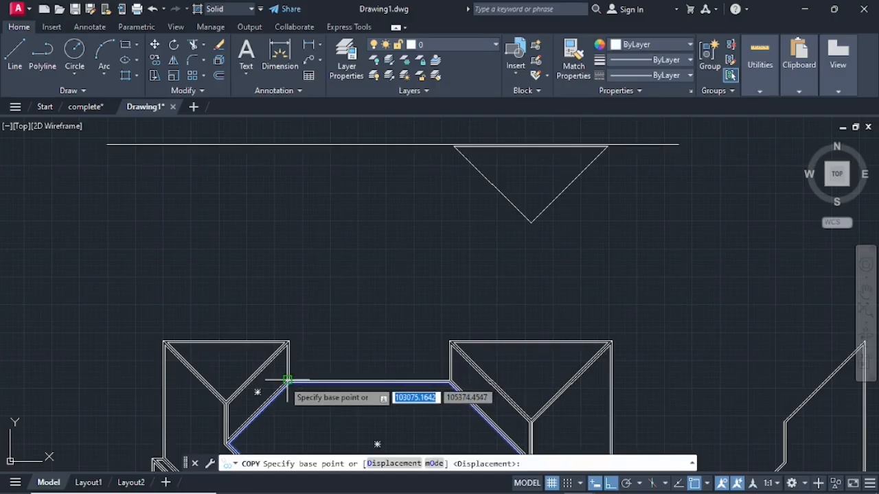
pyautogui.scroll(5, 289, 379)
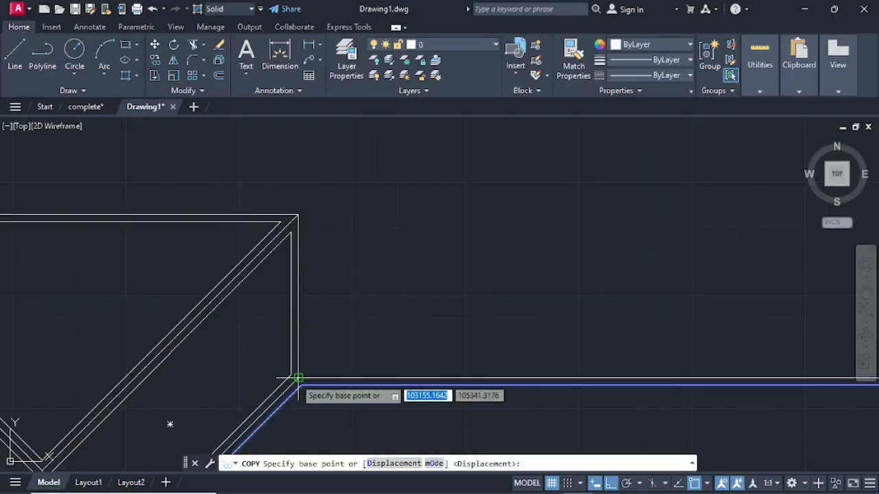
pyautogui.click(290, 377)
pyautogui.scroll(-2, 313, 265)
pyautogui.scroll(-3, 311, 219)
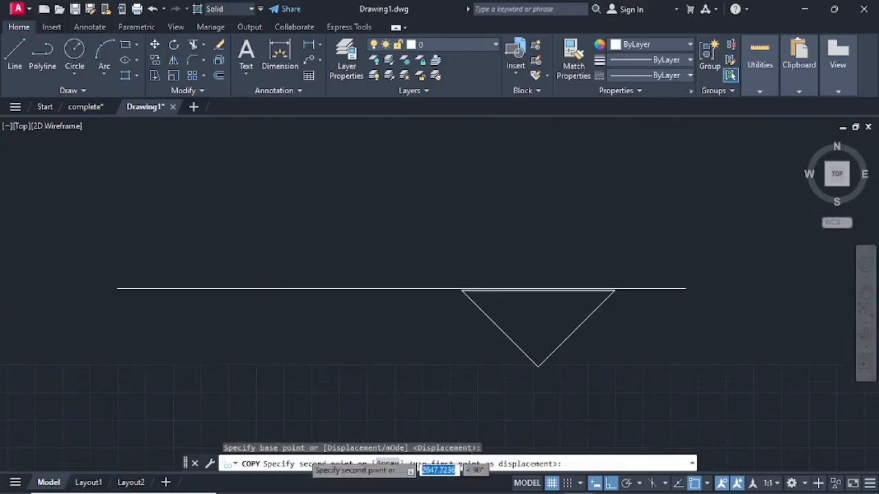
pyautogui.click(298, 289)
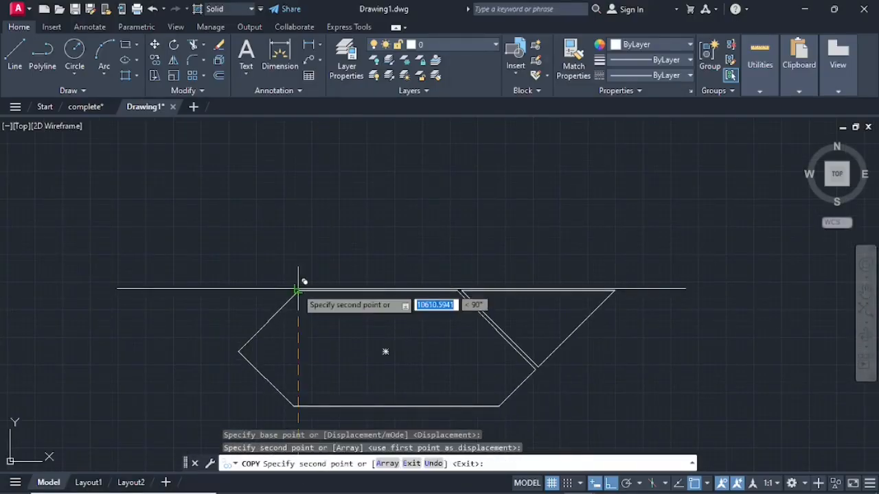
pyautogui.press('Return')
# Step: Copy the upper left triangular face's inner outline straight up, from the roof's upper left outer corner onto the horizontal baseline
pyautogui.scroll(-5, 303, 337)
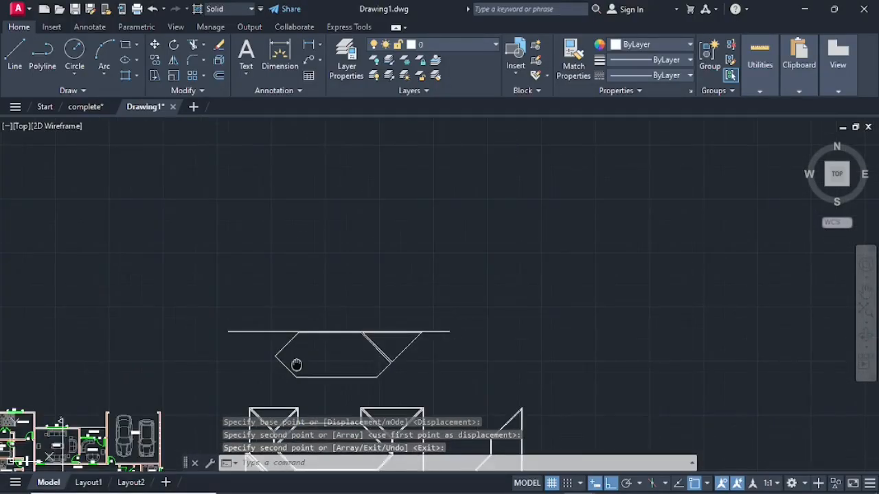
pyautogui.scroll(4, 404, 360)
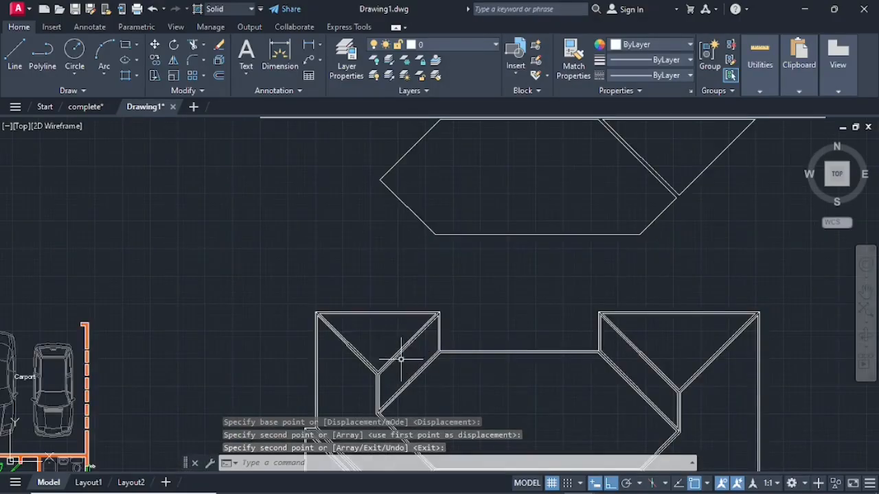
pyautogui.click(322, 317)
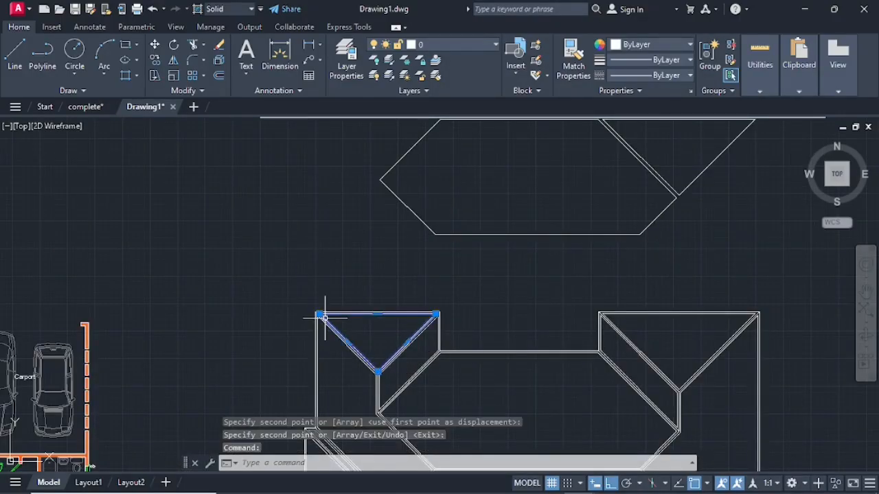
pyautogui.rightClick(322, 316)
pyautogui.click(367, 289)
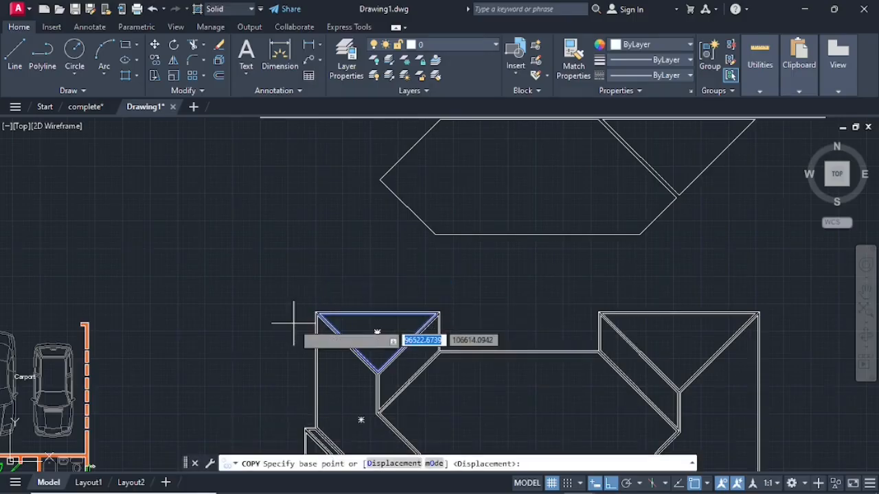
pyautogui.scroll(5, 290, 314)
pyautogui.click(383, 286)
pyautogui.scroll(-5, 392, 226)
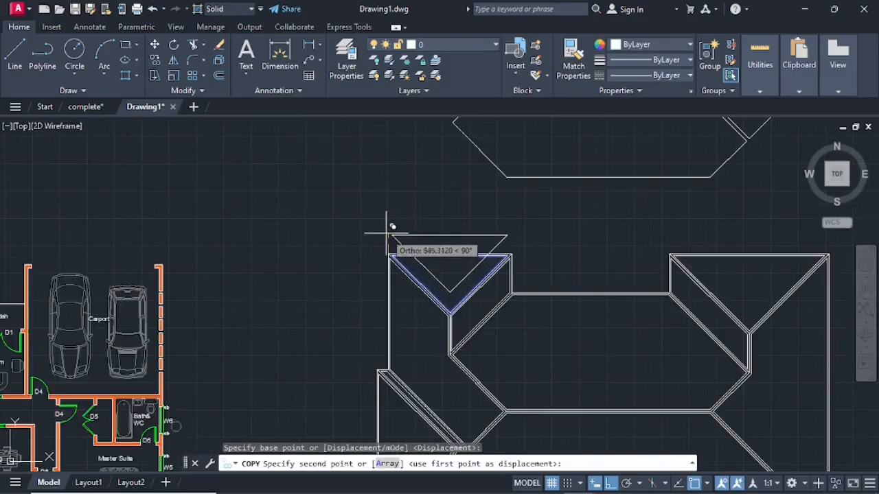
pyautogui.scroll(4, 403, 373)
pyautogui.scroll(1, 403, 284)
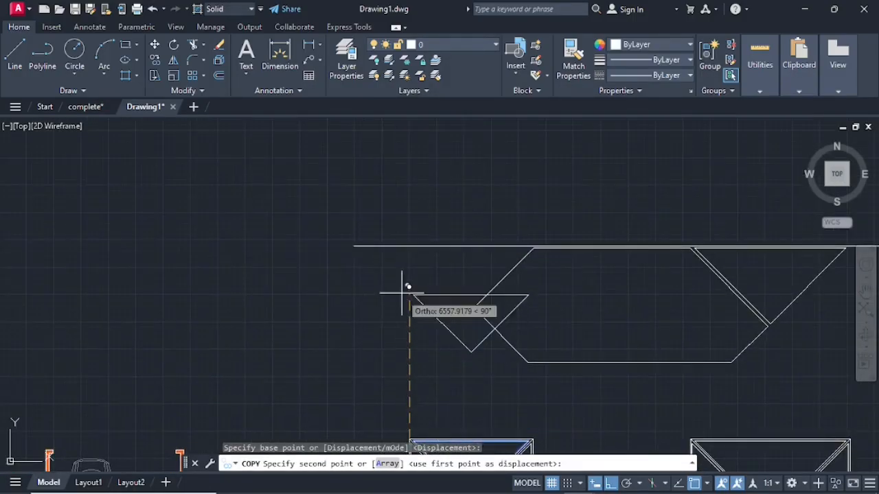
pyautogui.click(414, 246)
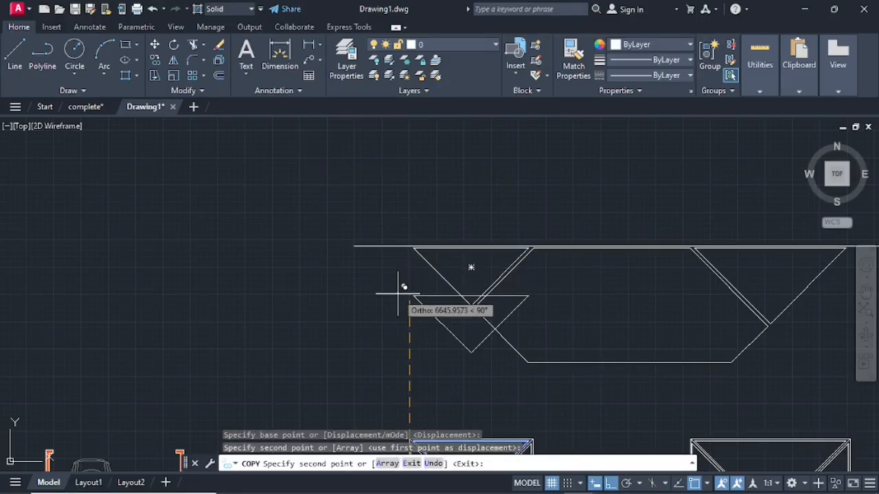
pyautogui.press('Return')
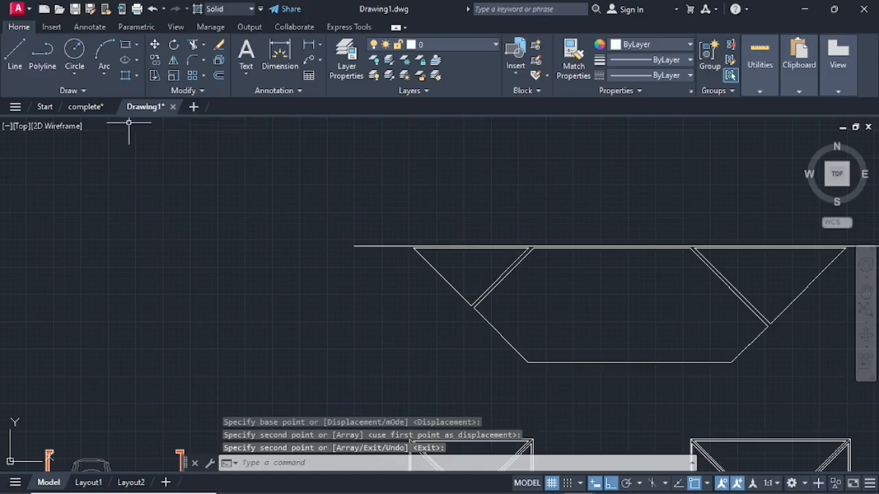
# Step: Copy the narrow diagonal strip's inner outline on the roof's left side straight up, from its upper left outer corner onto the horizontal baseline
pyautogui.scroll(-5, 373, 324)
pyautogui.scroll(5, 422, 309)
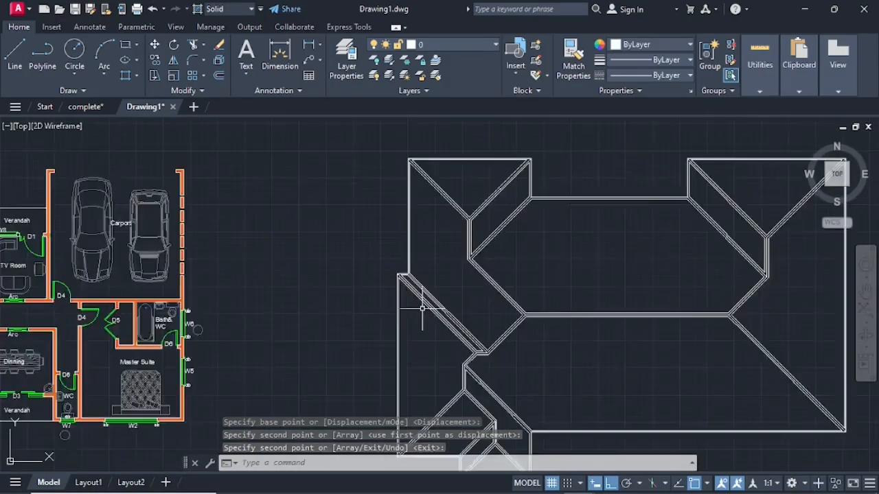
pyautogui.scroll(2, 422, 309)
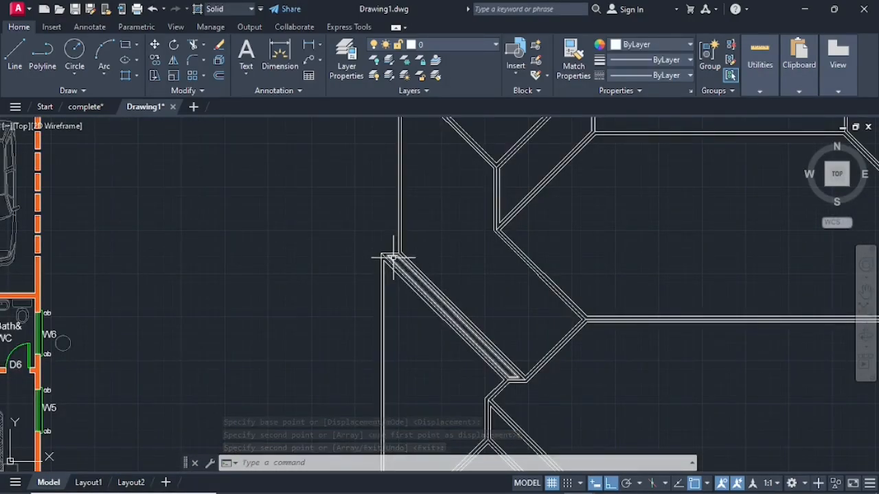
pyautogui.rightClick(392, 256)
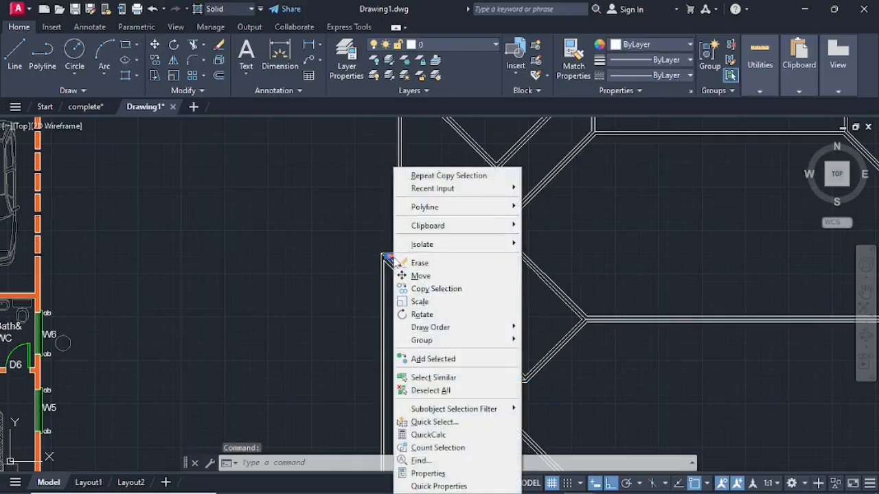
pyautogui.click(427, 291)
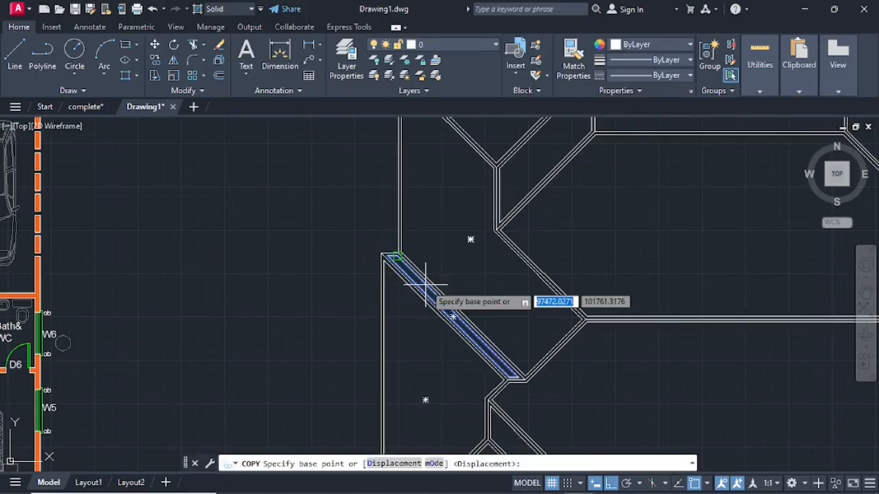
pyautogui.click(381, 256)
pyautogui.scroll(-3, 378, 180)
pyautogui.moveTo(503, 416); pyautogui.dragTo(373, 180, button='middle')
pyautogui.scroll(2, 373, 181)
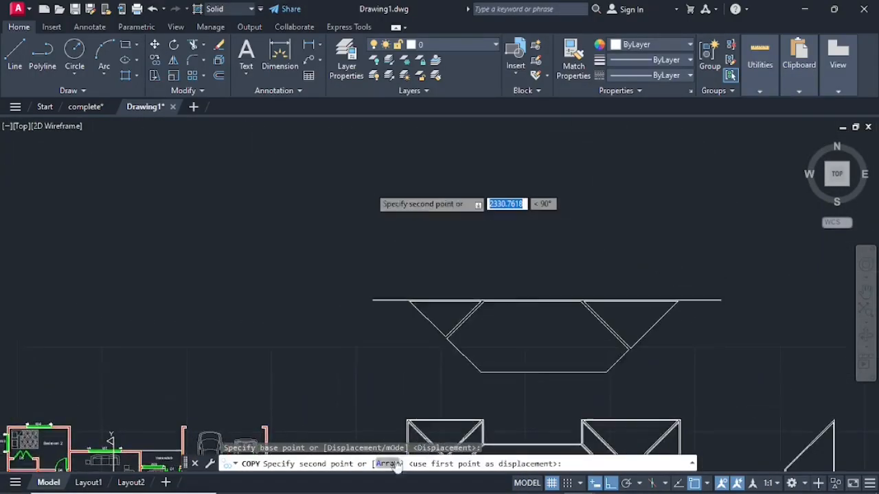
pyautogui.scroll(2, 397, 297)
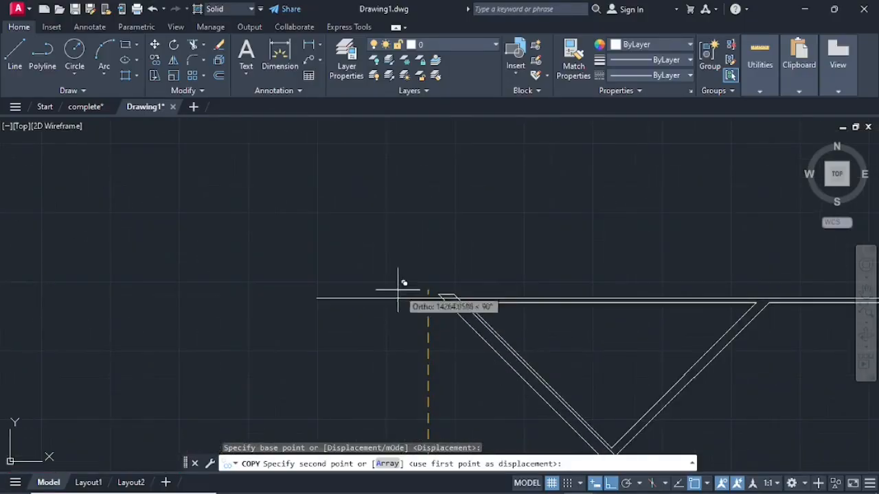
pyautogui.click(431, 302)
pyautogui.press('Return')
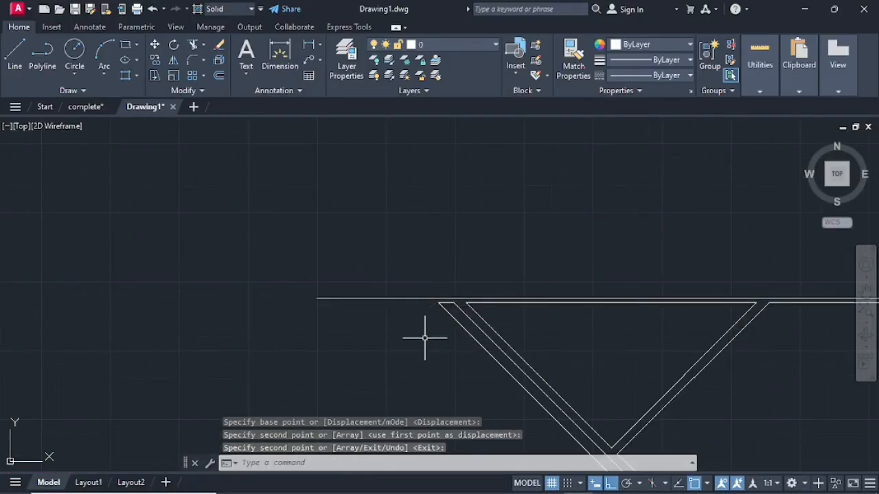
# Step: Offset the narrow diagonal strip's outline outward by 80 at the left end of the rear roof elevation
pyautogui.scroll(-4, 426, 337)
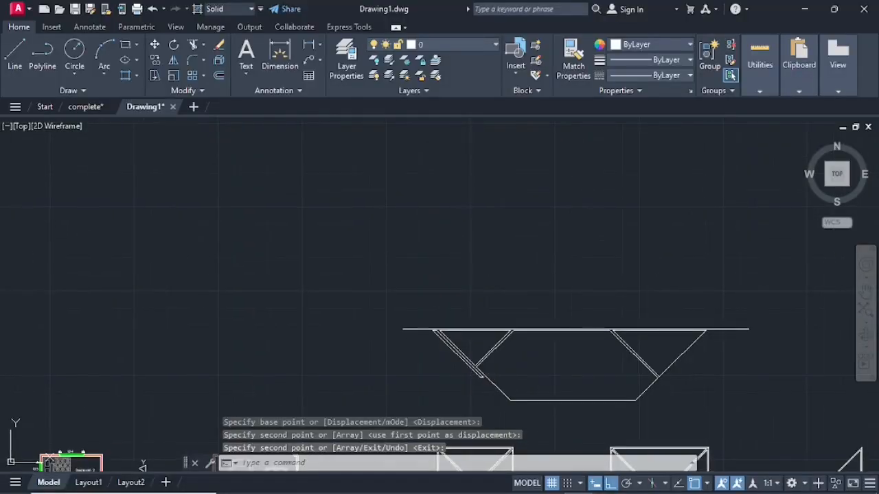
pyautogui.moveTo(427, 337); pyautogui.dragTo(449, 297, button='middle')
pyautogui.scroll(4, 477, 344)
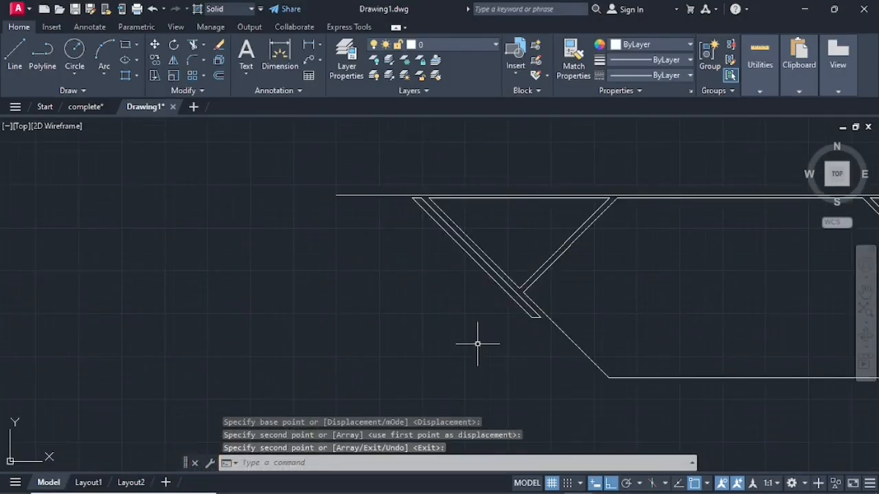
pyautogui.click(219, 76)
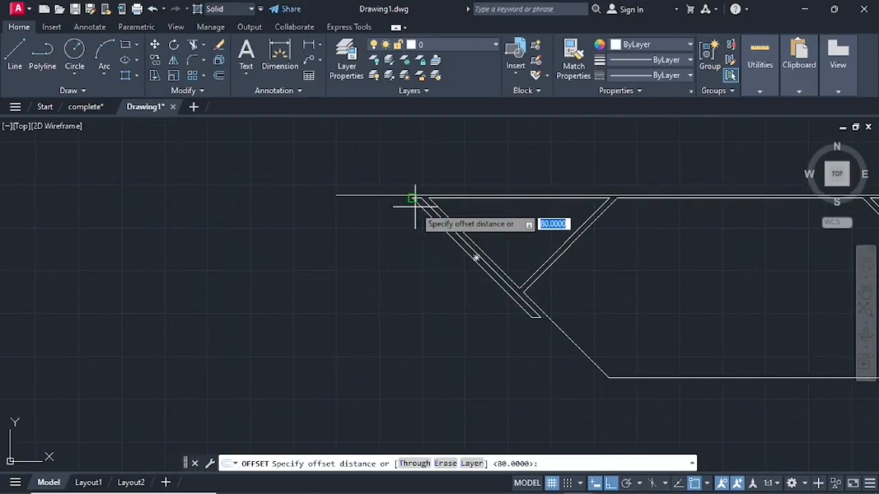
pyautogui.press('Return')
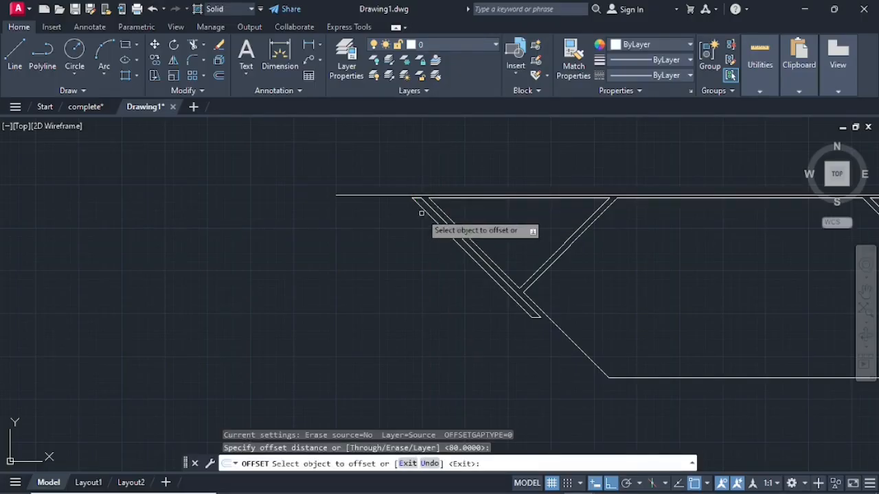
pyautogui.click(423, 211)
pyautogui.click(445, 246)
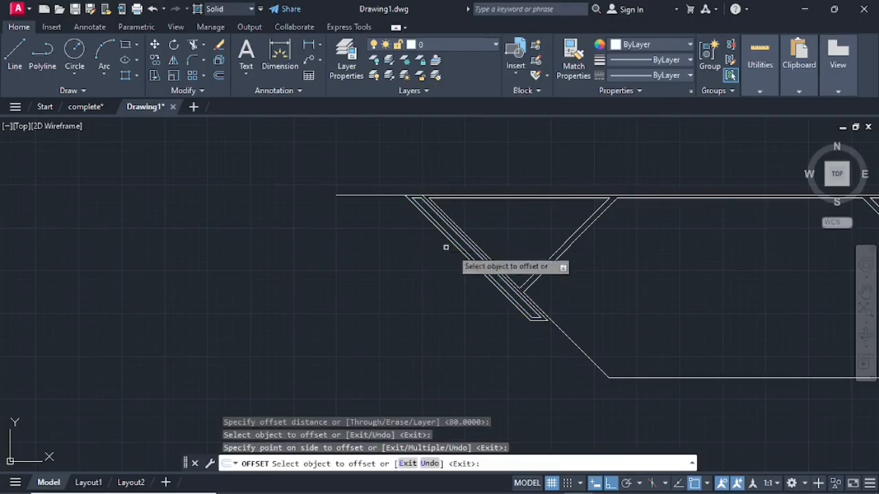
# Step: Offset the left triangle and the large central face outward by 80 in the rear roof elevation
pyautogui.click(531, 275)
pyautogui.click(570, 308)
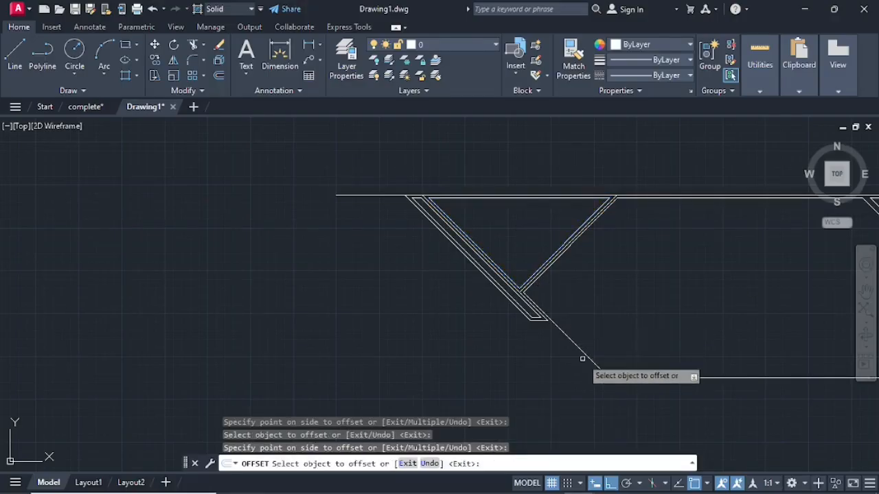
pyautogui.click(586, 358)
pyautogui.click(540, 398)
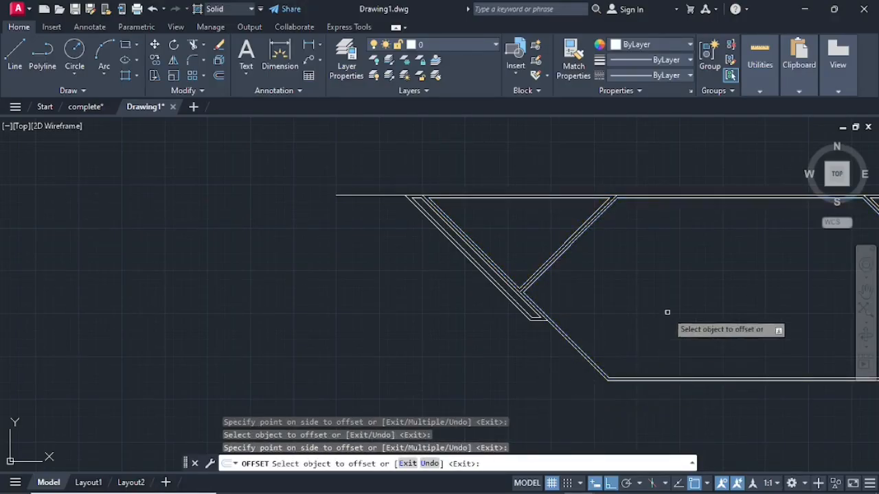
# Step: Offset the right triangle outward by 80 in the rear roof elevation and finish offsetting
pyautogui.scroll(-3, 667, 311)
pyautogui.moveTo(667, 312); pyautogui.dragTo(416, 309, button='middle')
pyautogui.scroll(4, 579, 268)
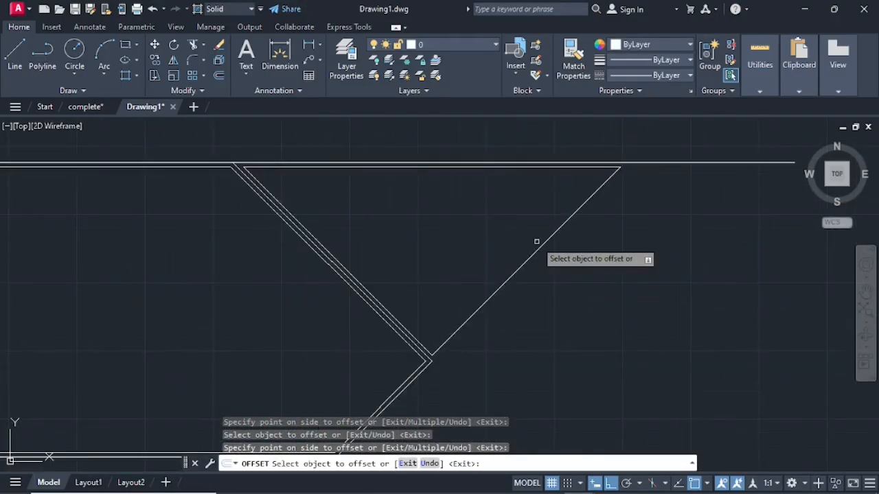
pyautogui.click(542, 248)
pyautogui.click(584, 275)
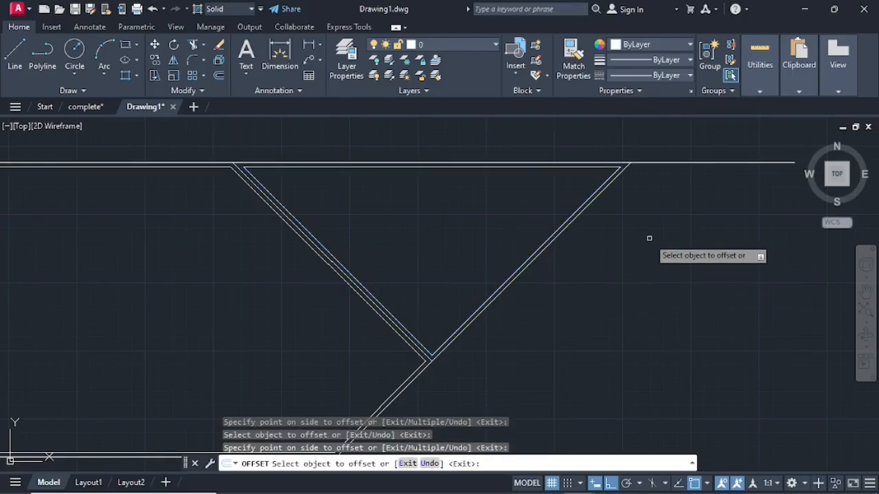
pyautogui.press('Escape')
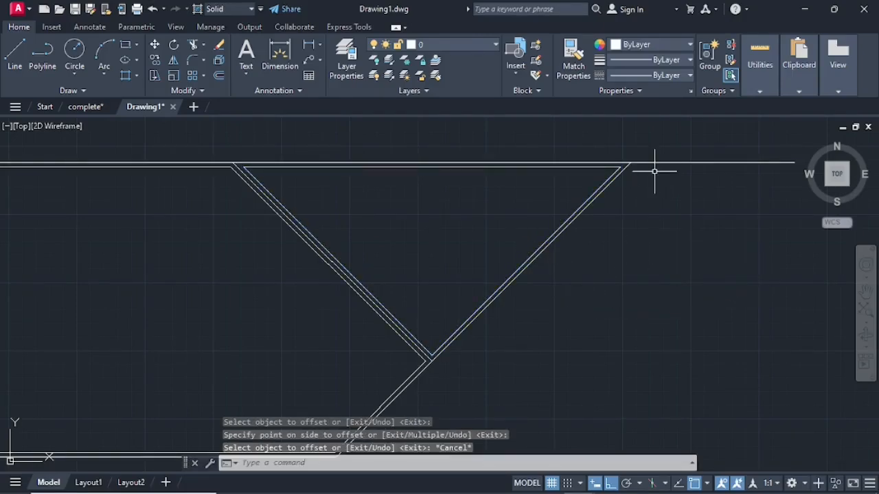
# Step: Erase the horizontal baseline running along the upper edge of the rear roof elevation
pyautogui.click(675, 164)
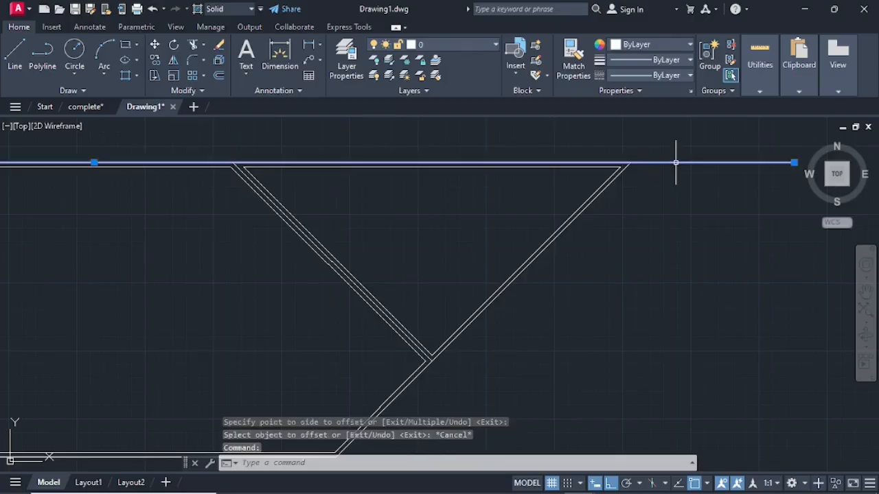
pyautogui.press('Delete')
pyautogui.scroll(-3, 399, 220)
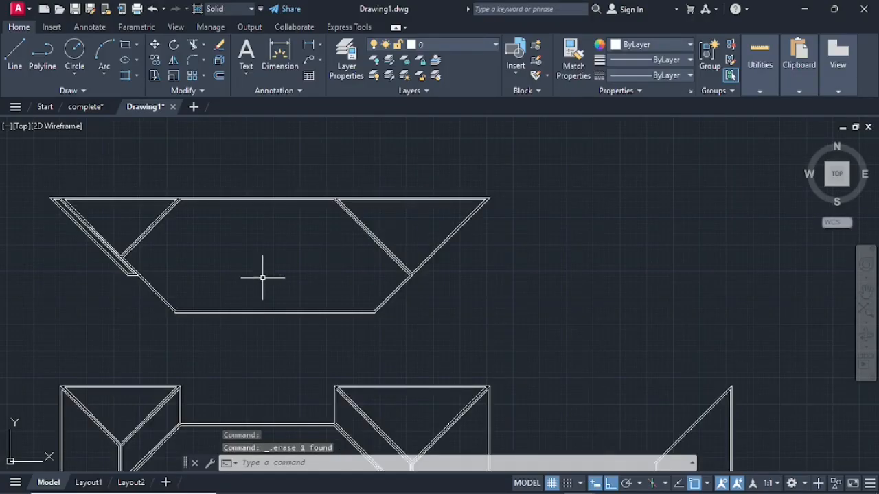
pyautogui.moveTo(263, 275); pyautogui.dragTo(296, 275, button='middle')
pyautogui.scroll(-2, 422, 240)
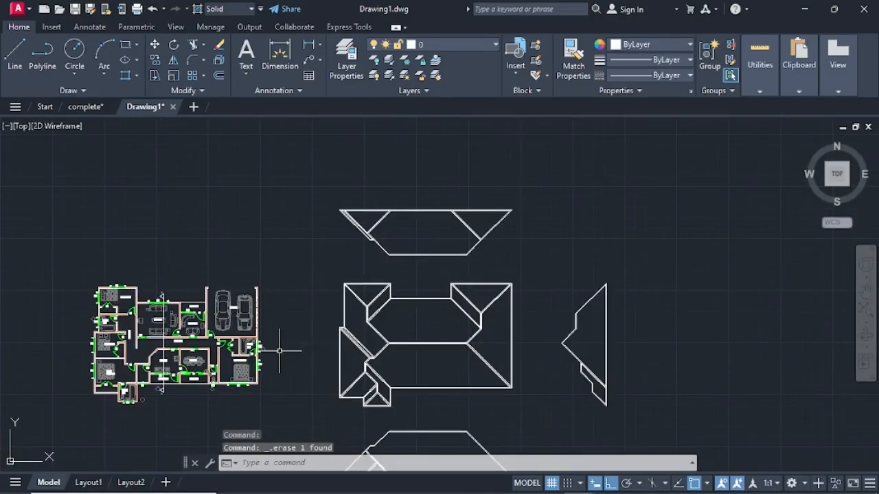
# Step: Draw a vertical baseline between the floor plan and the roof plan, extending above and below the roof plan
pyautogui.moveTo(280, 351); pyautogui.dragTo(368, 265, button='middle')
pyautogui.scroll(2, 371, 261)
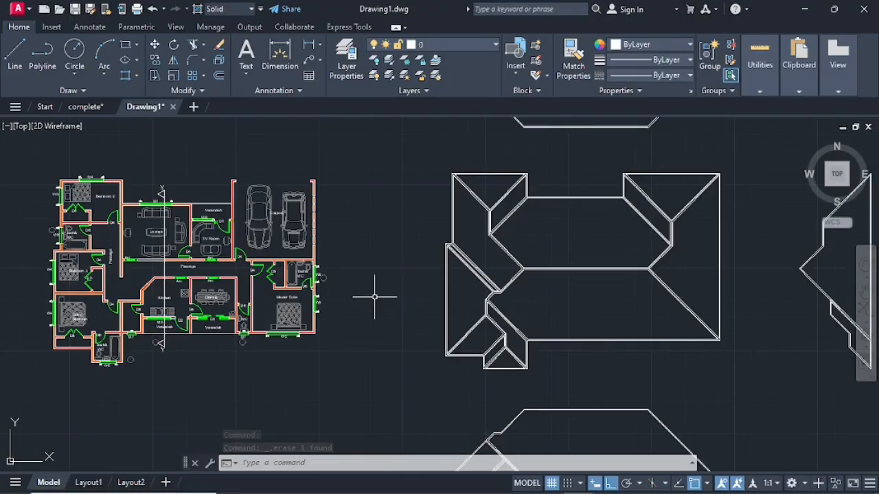
pyautogui.moveTo(375, 297); pyautogui.dragTo(396, 297, button='middle')
pyautogui.click(15, 55)
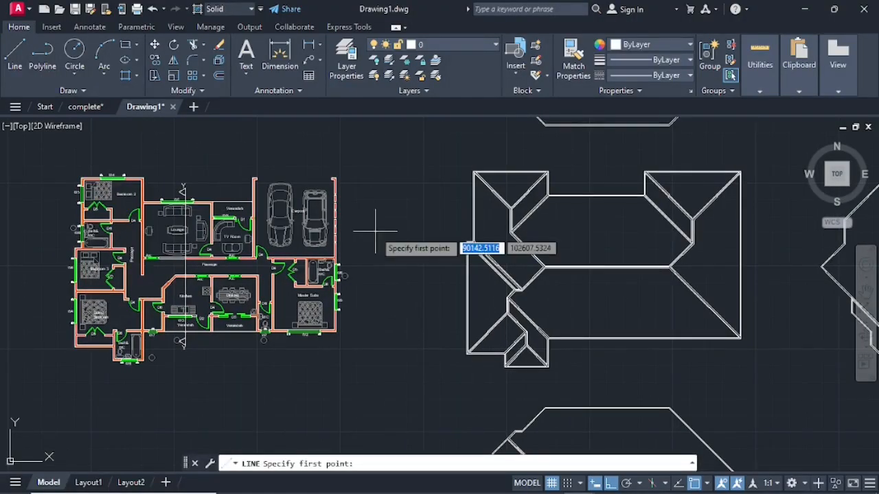
pyautogui.scroll(3, 373, 229)
pyautogui.moveTo(392, 254)
pyautogui.mouseDown(button='middle')
pyautogui.moveTo(423, 261)
pyautogui.moveTo(444, 251)
pyautogui.mouseUp(button='middle')
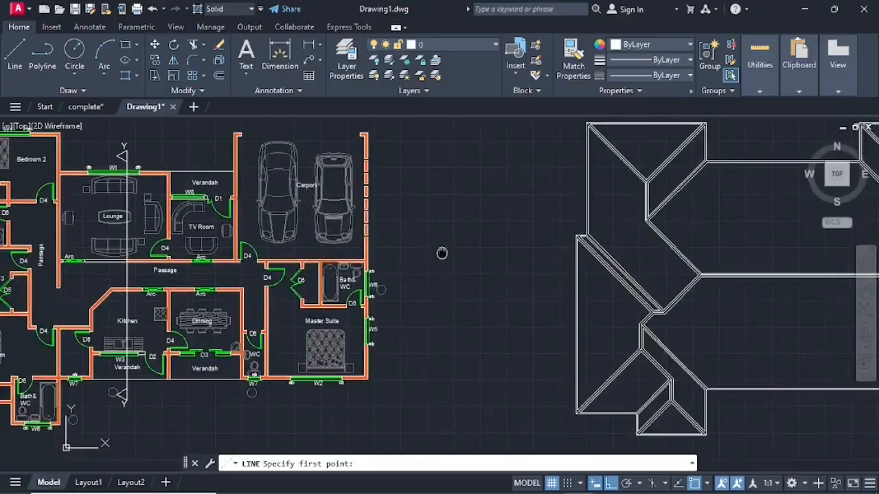
pyautogui.scroll(-2, 392, 168)
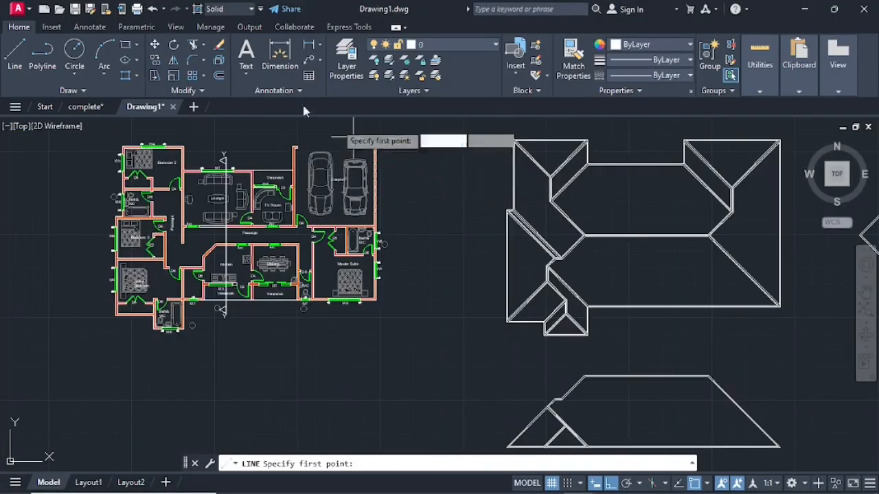
pyautogui.click(417, 124)
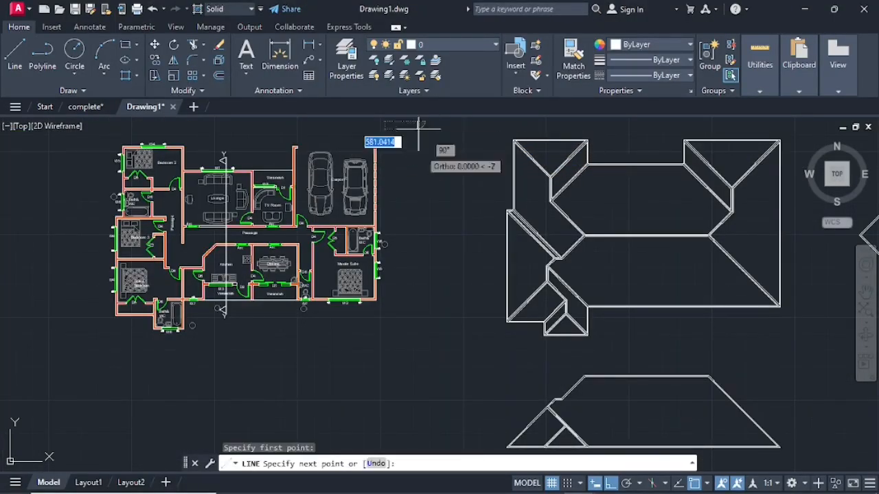
pyautogui.click(421, 343)
pyautogui.scroll(4, 435, 320)
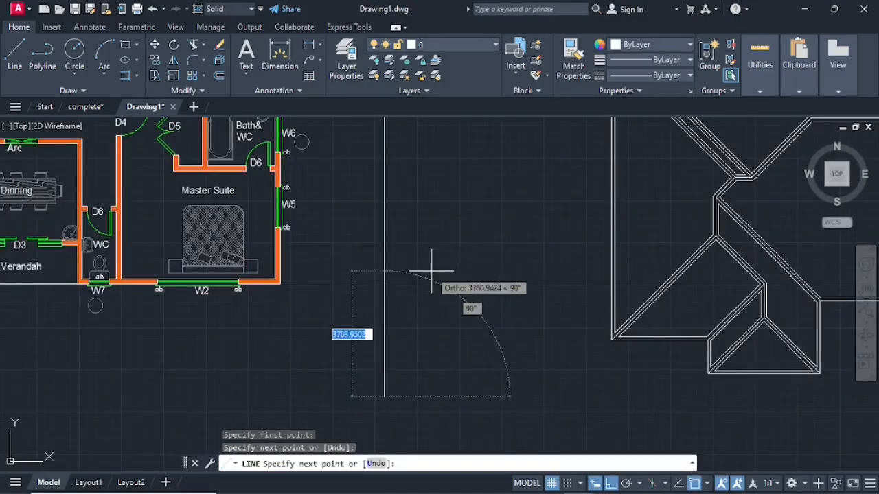
pyautogui.press('Escape')
pyautogui.scroll(-2, 444, 234)
pyautogui.moveTo(444, 233); pyautogui.dragTo(488, 341, button='middle')
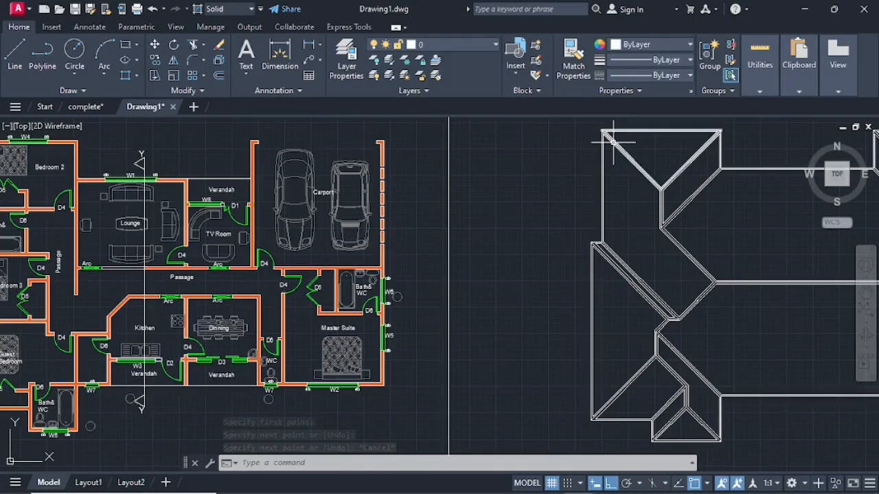
# Step: Copy the upper left side face's inner outline straight left, from the roof's upper left outer corner toward the vertical baseline
pyautogui.scroll(2, 611, 142)
pyautogui.click(611, 142)
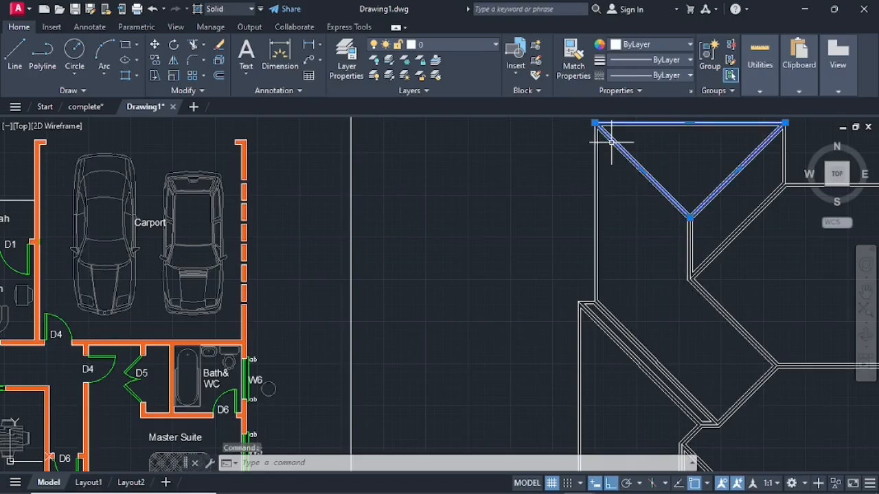
pyautogui.press('Escape')
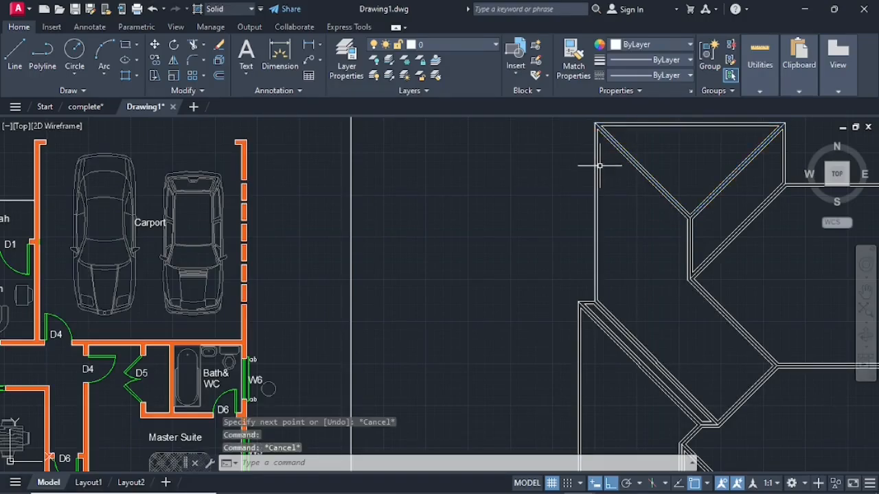
pyautogui.click(596, 176)
pyautogui.rightClick(598, 178)
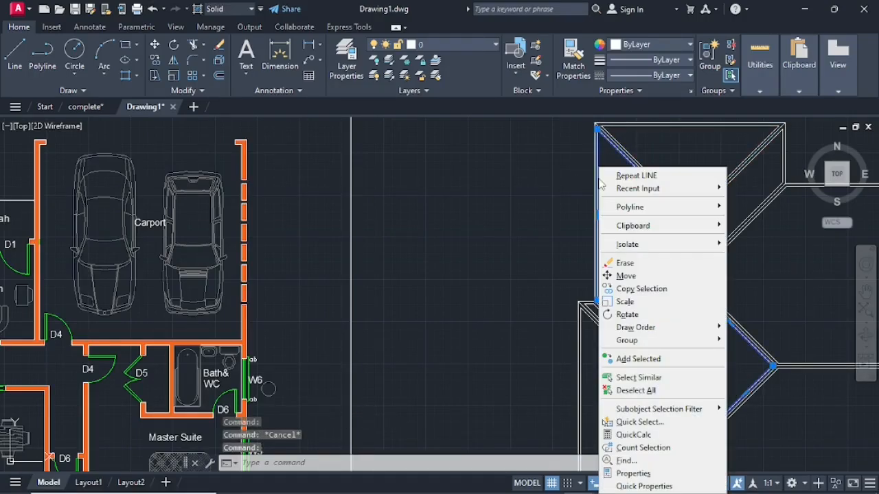
pyautogui.click(629, 289)
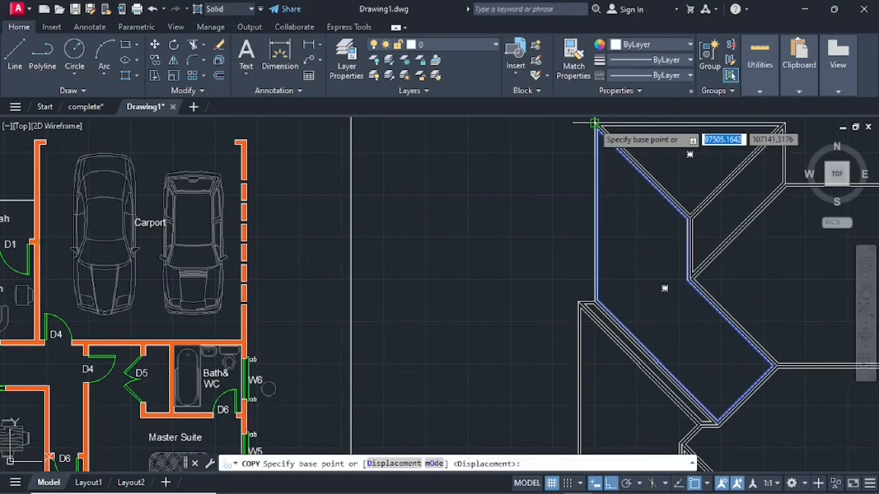
pyautogui.click(596, 125)
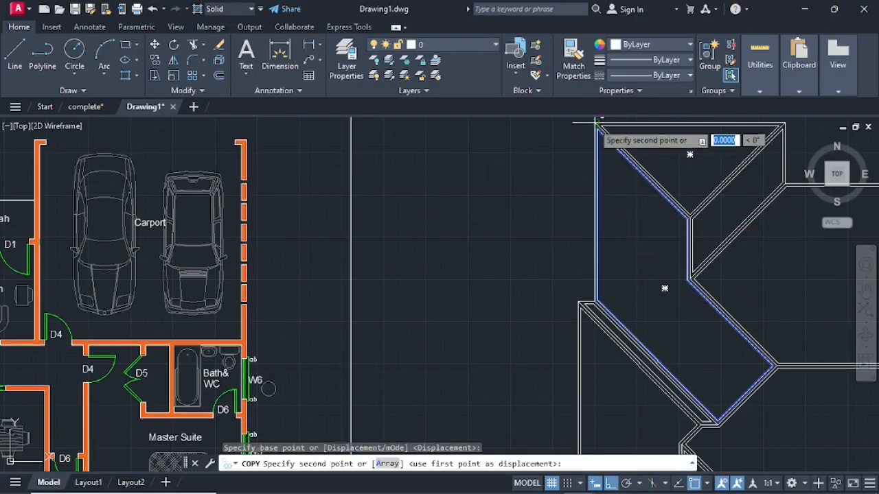
# Step: Copy the roof plan's upper-left panel and the larger panel below it horizontally onto the vertical reference line beside the floor plan
pyautogui.click(354, 125)
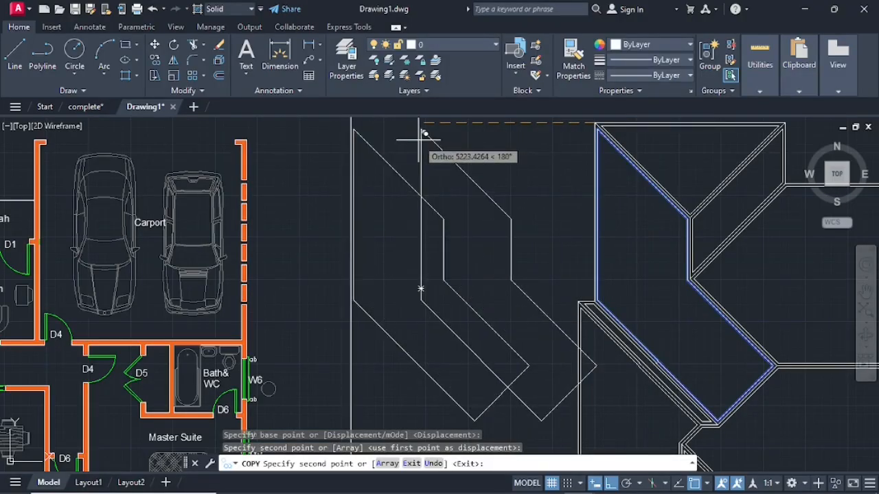
pyautogui.press('Return')
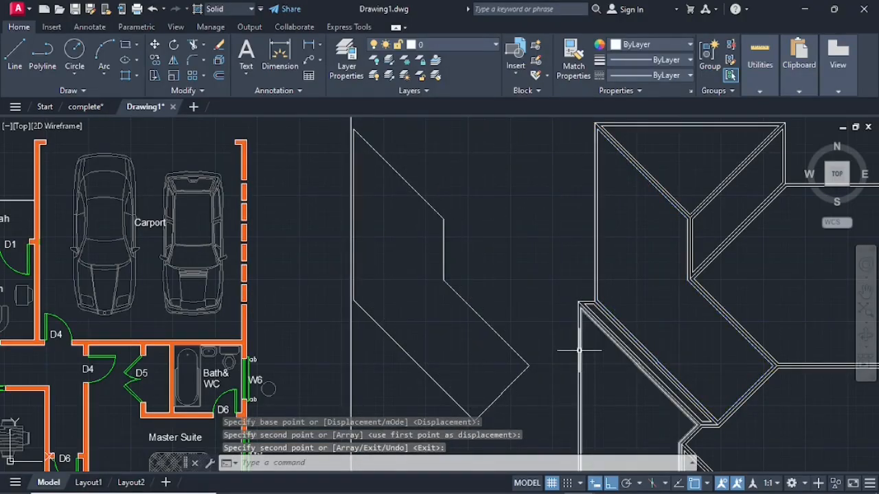
pyautogui.rightClick(581, 353)
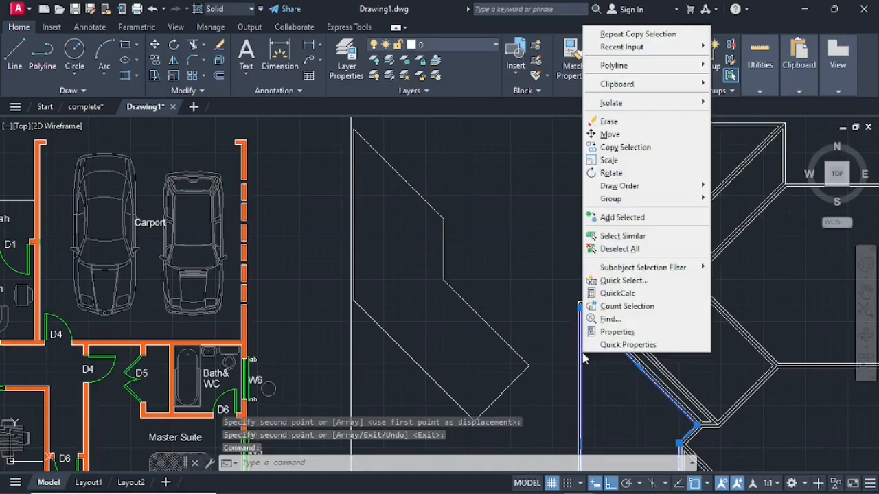
pyautogui.click(618, 146)
pyautogui.click(581, 303)
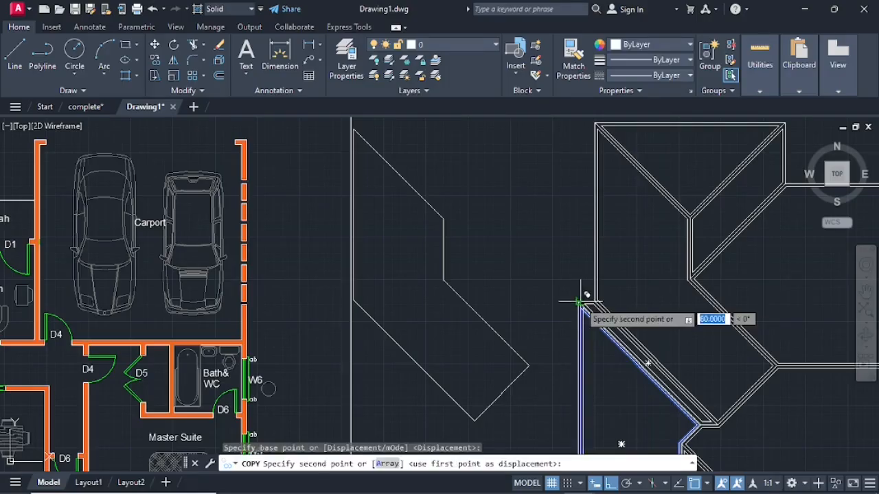
pyautogui.scroll(3, 359, 305)
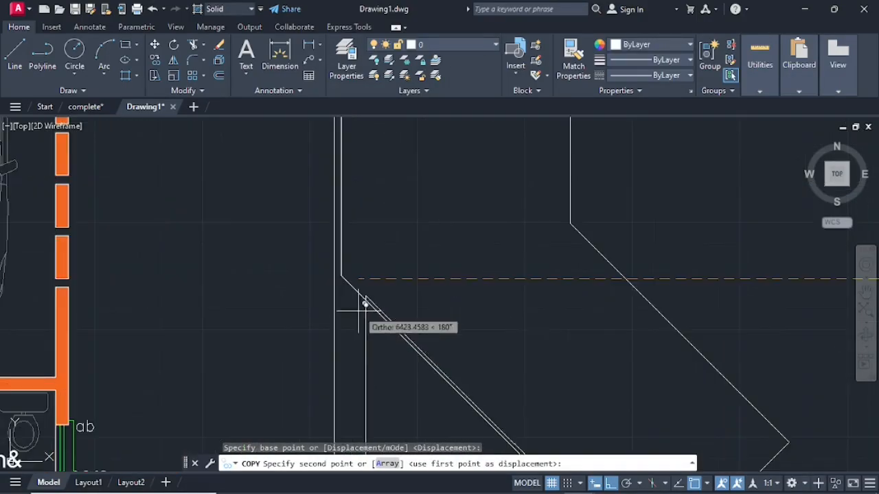
pyautogui.click(347, 279)
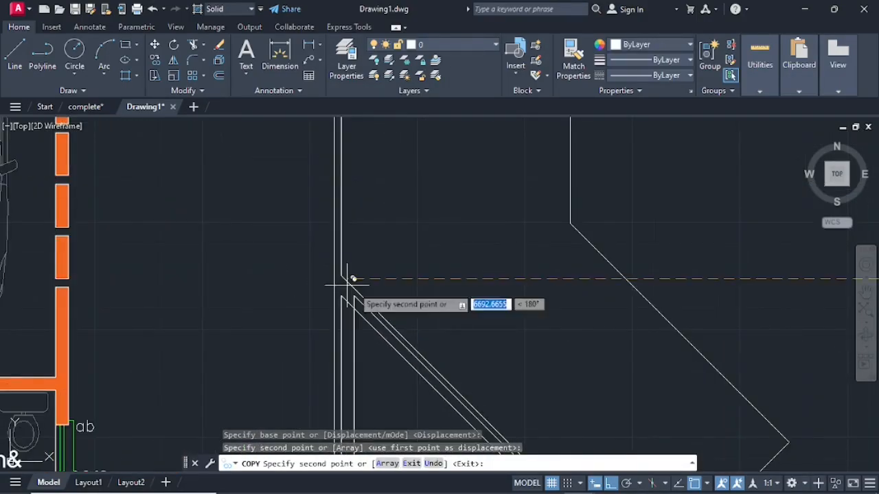
pyautogui.scroll(-5, 347, 281)
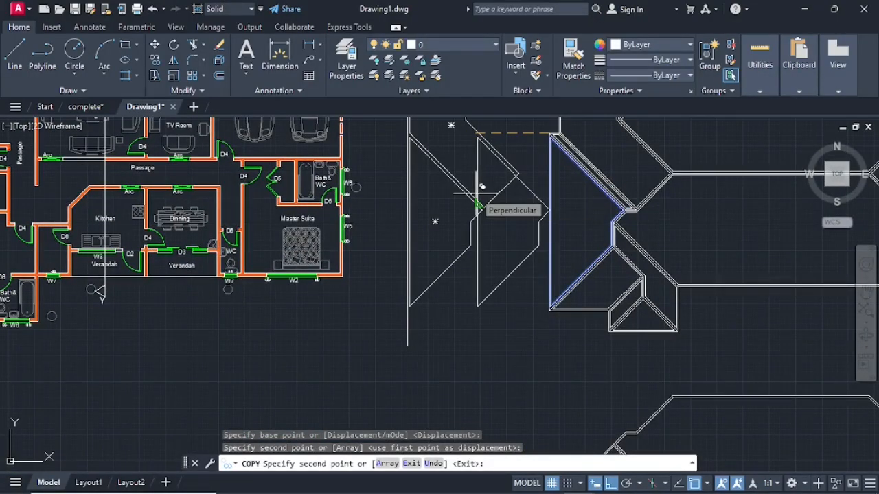
pyautogui.press('Escape')
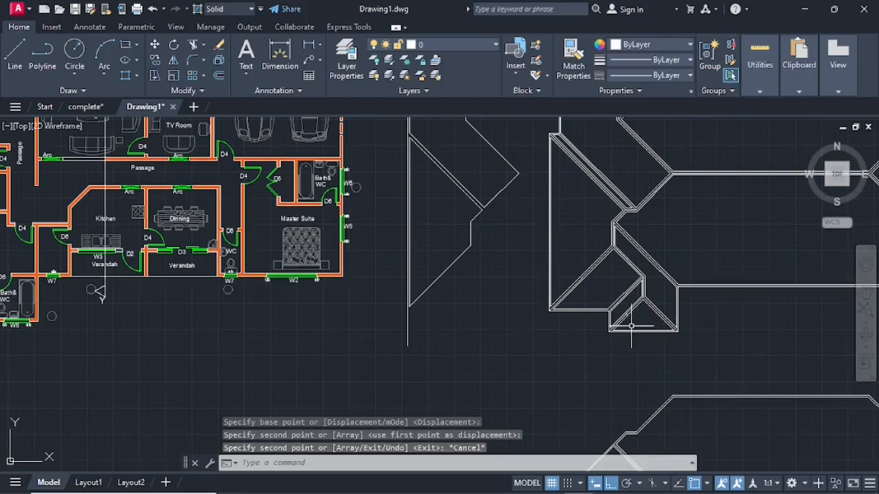
# Step: Copy the small parallelogram panel of the roof plan's lower-left wing horizontally onto the vertical reference line, using its outer lower corner as base point
pyautogui.scroll(2, 631, 326)
pyautogui.click(598, 328)
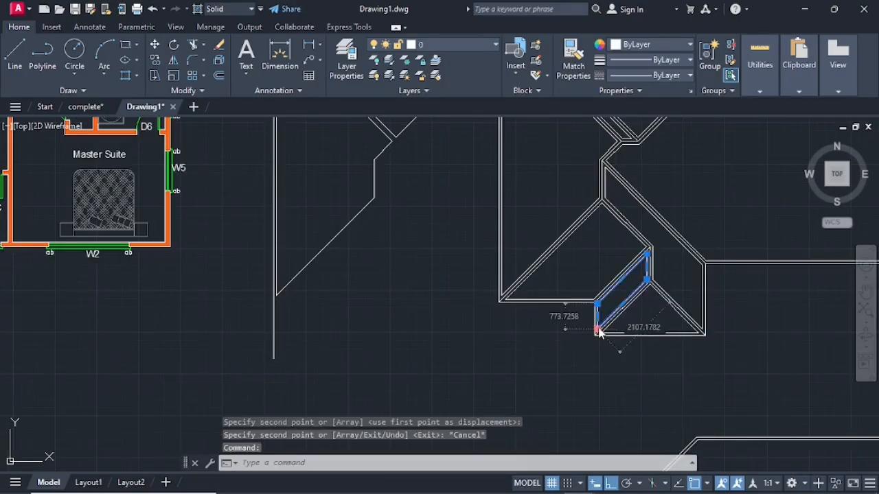
pyautogui.rightClick(598, 329)
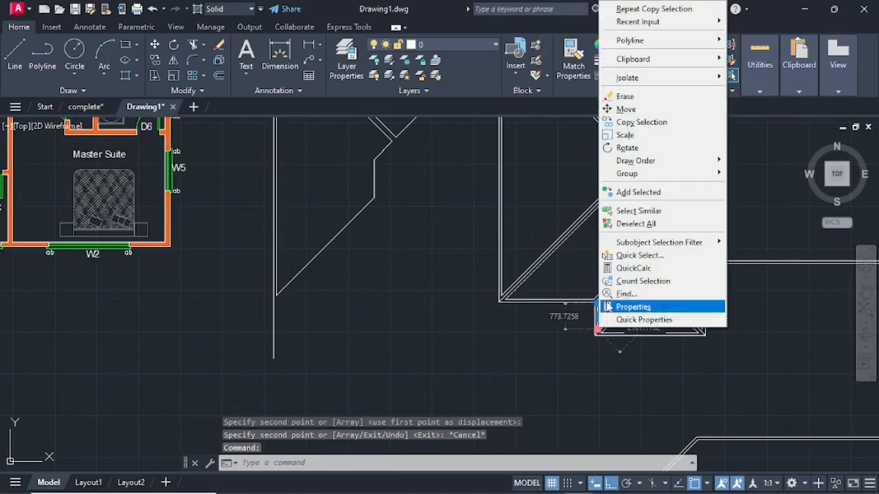
pyautogui.click(628, 122)
pyautogui.scroll(2, 596, 330)
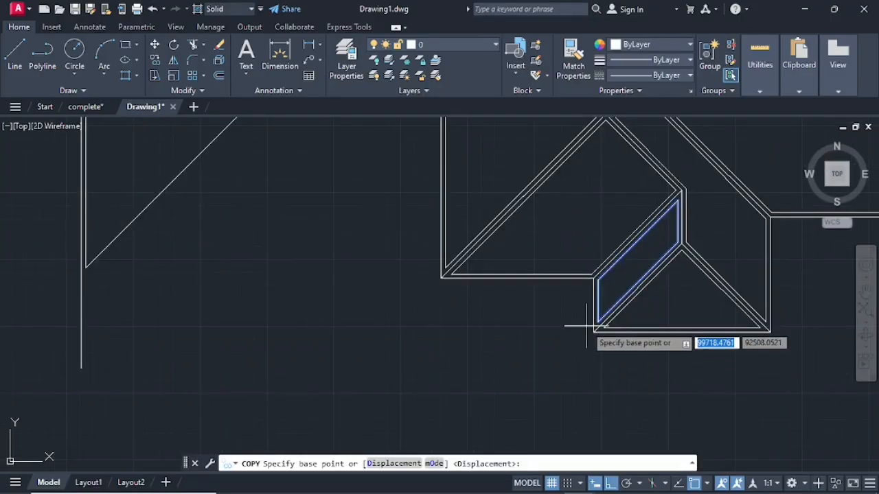
pyautogui.click(593, 332)
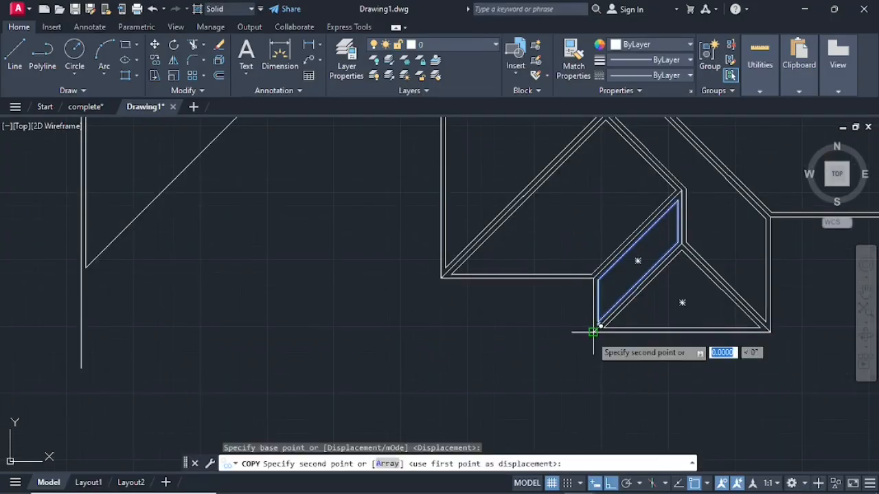
pyautogui.click(81, 333)
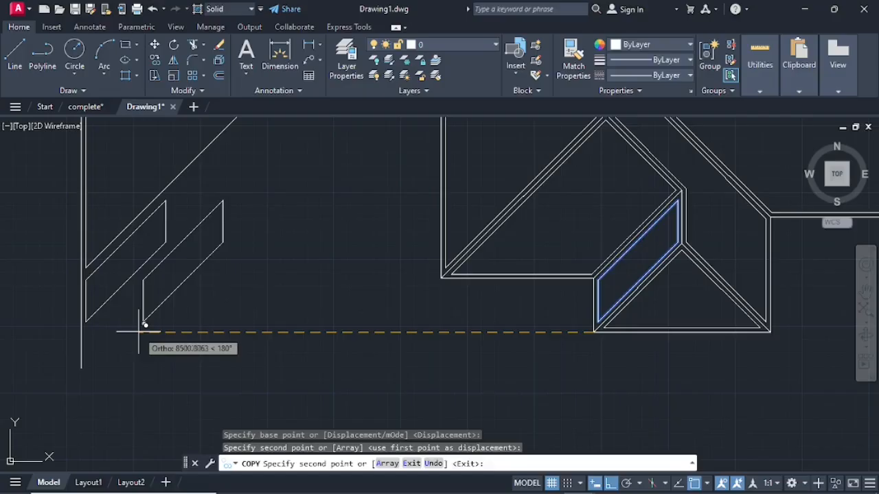
pyautogui.press('Escape')
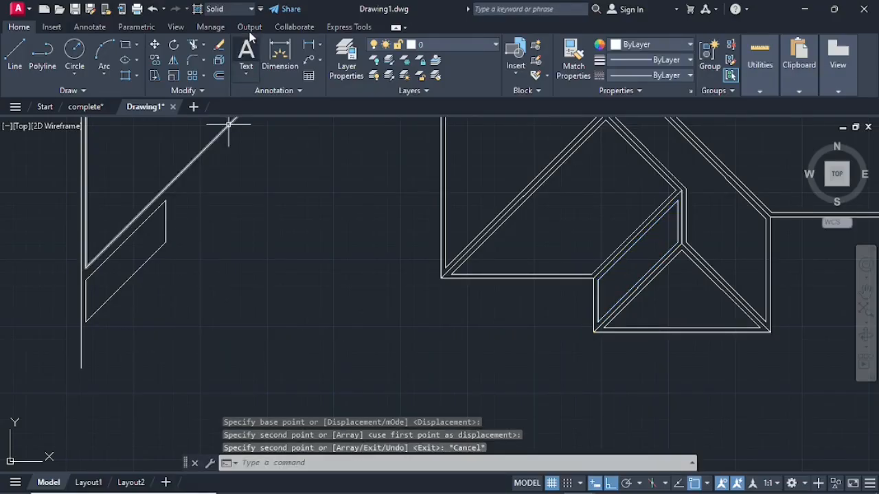
# Step: Offset the three copied roof panels outward by 80 to form the ridge and edge lines
pyautogui.click(219, 76)
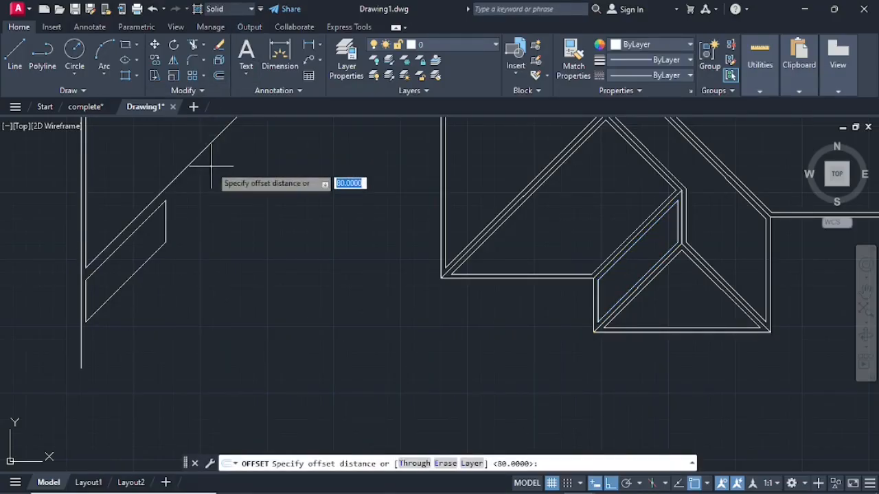
pyautogui.press('Return')
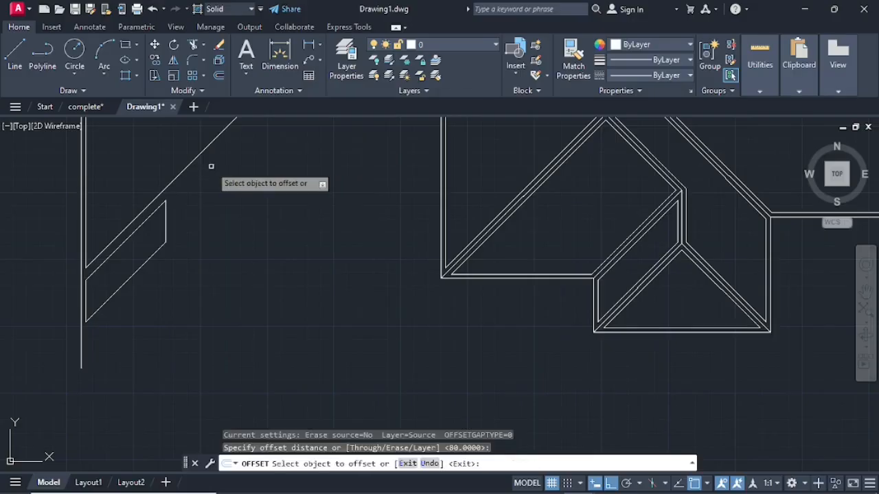
pyautogui.click(164, 244)
pyautogui.click(171, 248)
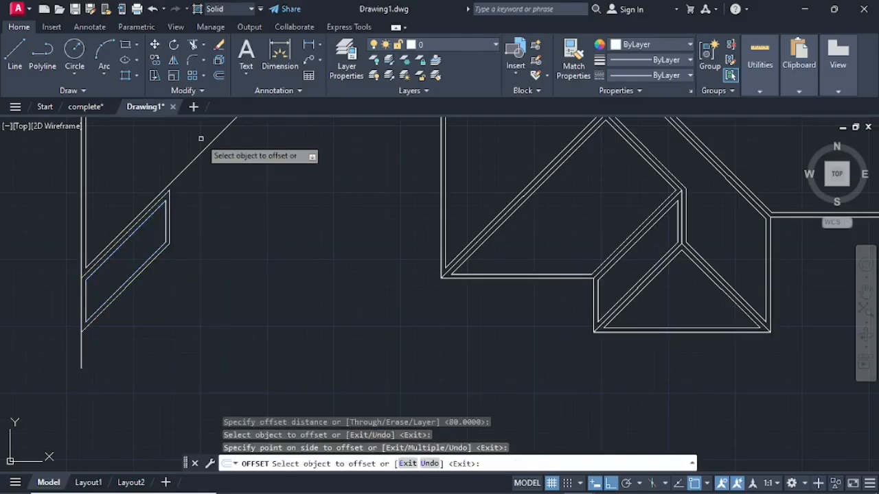
pyautogui.click(206, 148)
pyautogui.click(236, 171)
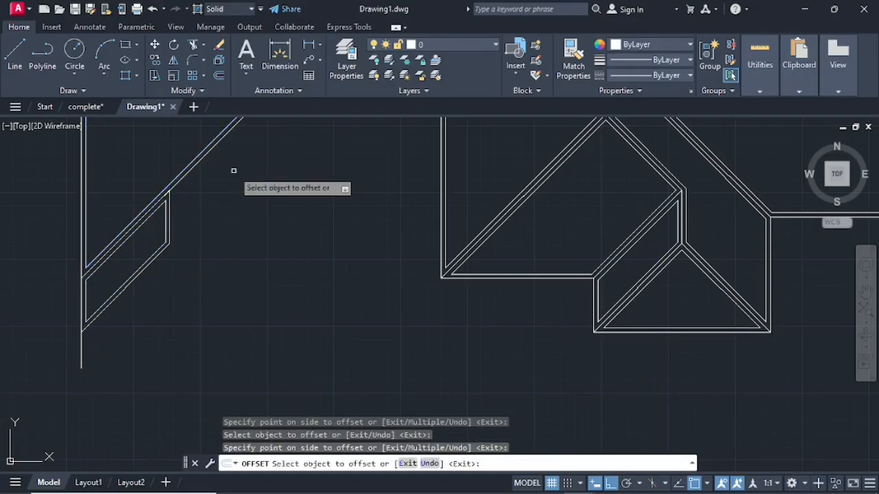
pyautogui.moveTo(235, 186); pyautogui.dragTo(373, 261, button='middle')
pyautogui.scroll(4, 285, 322)
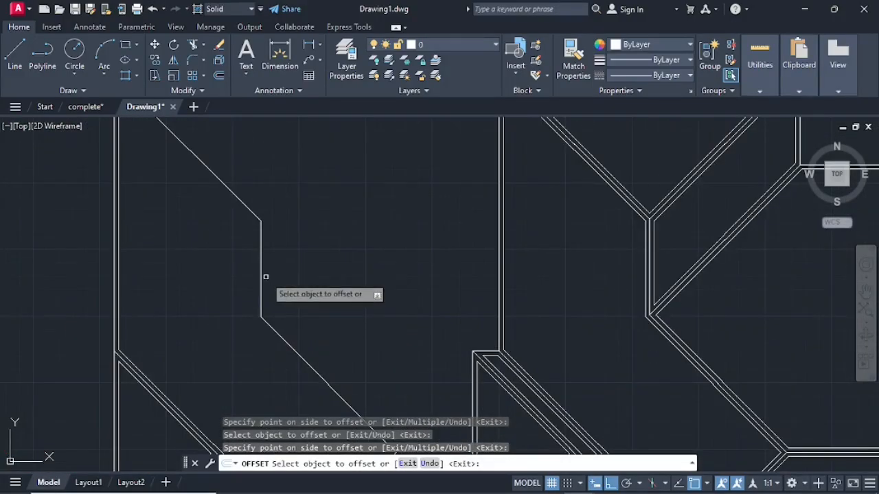
pyautogui.click(260, 240)
pyautogui.click(302, 233)
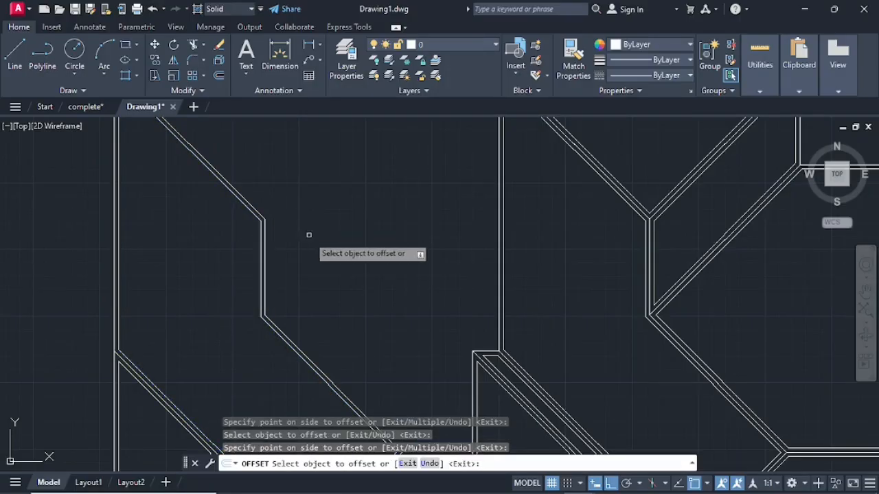
# Step: Erase the vertical reference line running along the left roof view
pyautogui.scroll(-4, 316, 274)
pyautogui.click(237, 174)
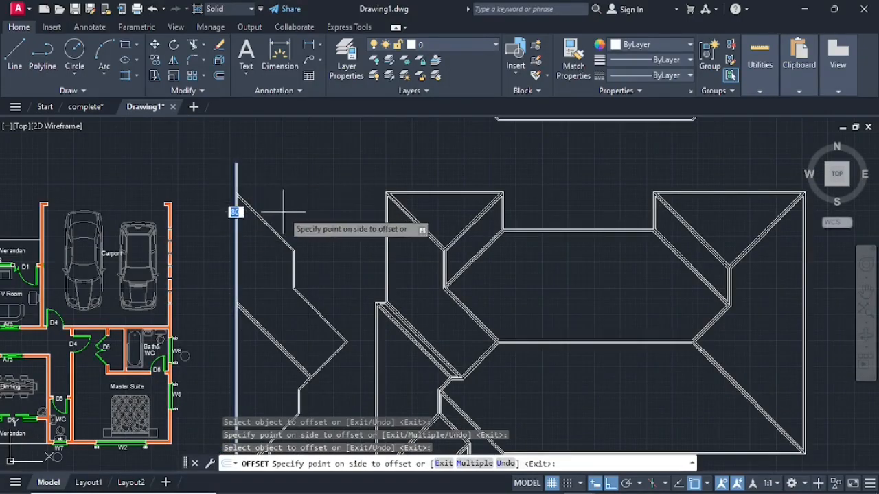
pyautogui.press('Escape')
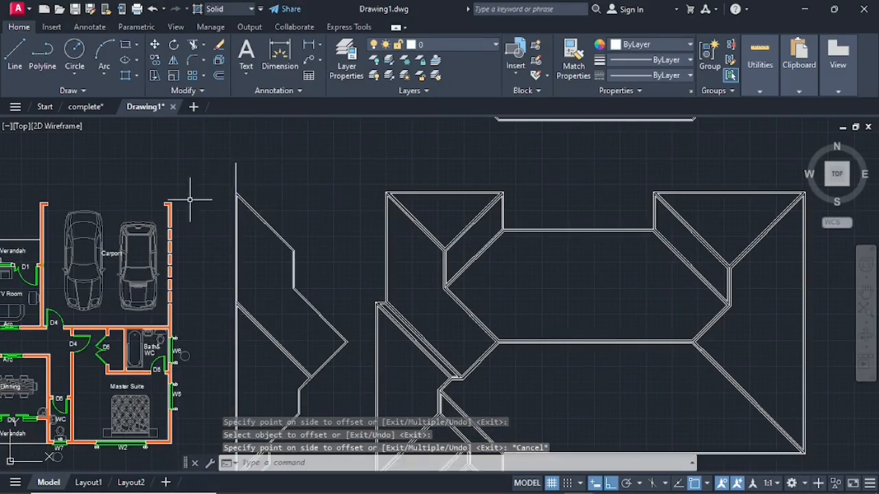
pyautogui.click(235, 177)
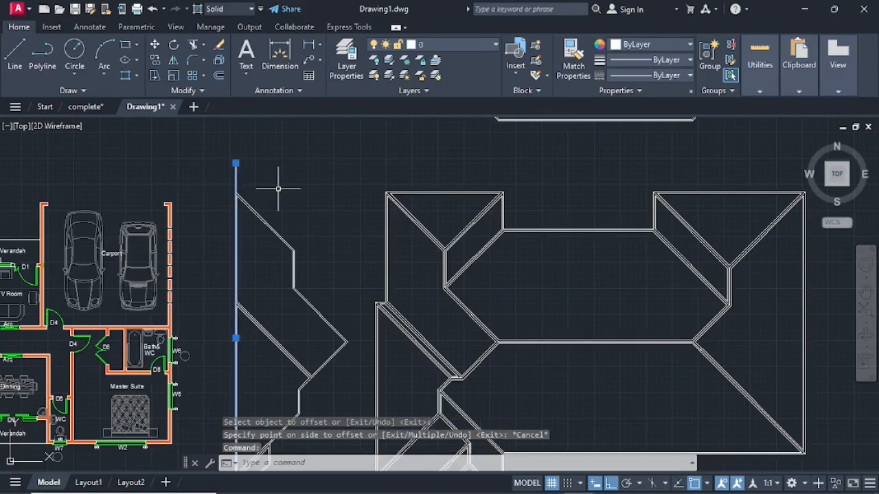
pyautogui.press('Delete')
pyautogui.scroll(-5, 280, 186)
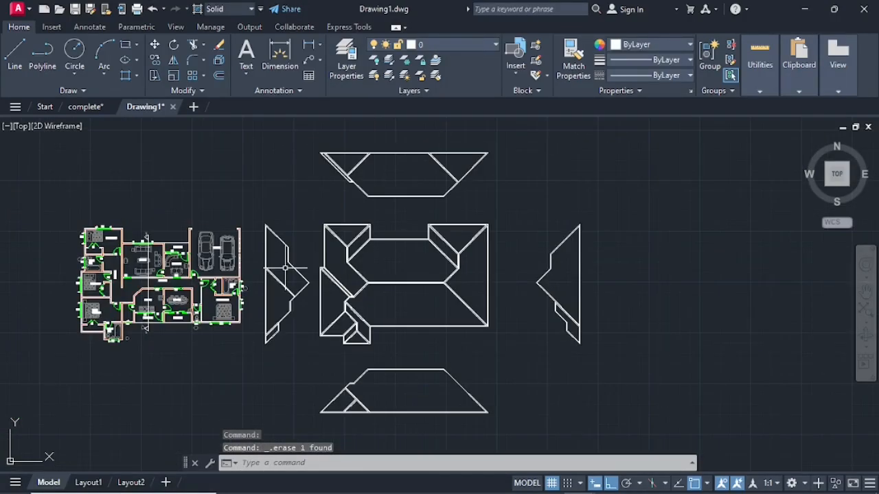
pyautogui.moveTo(284, 260); pyautogui.dragTo(446, 257, button='middle')
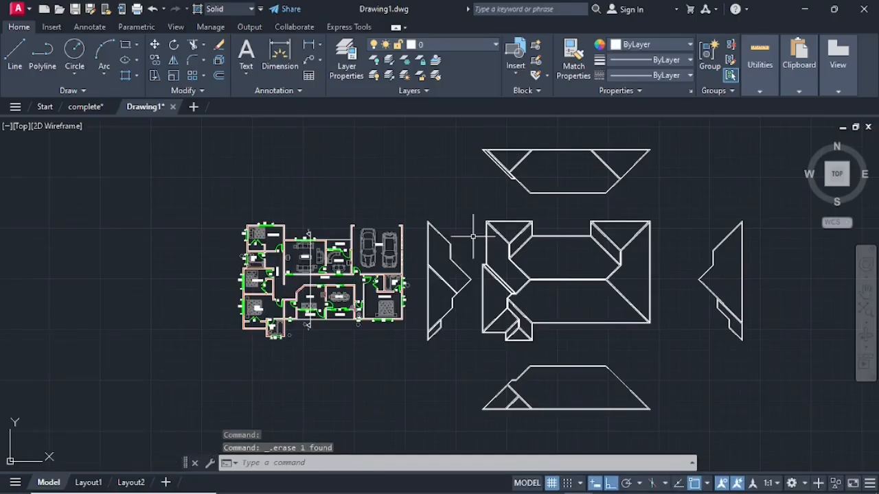
# Step: Undo the last hatch operation
pyautogui.hotkey('ctrl', 'z')
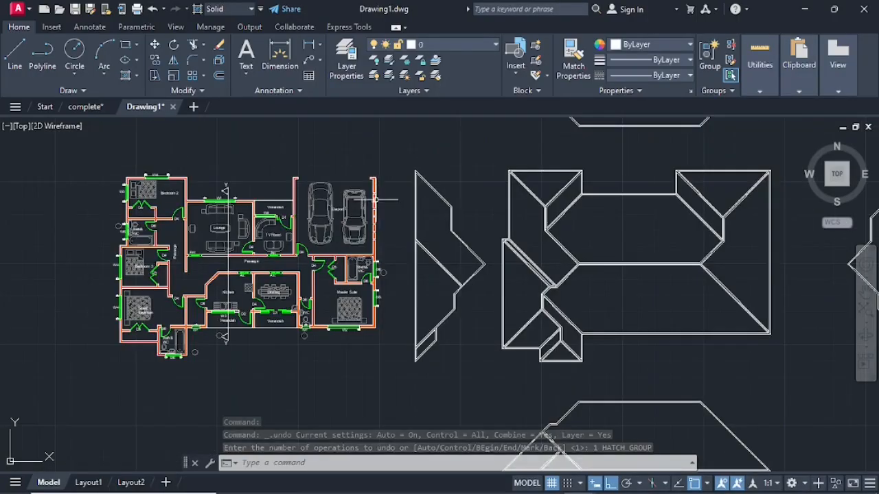
pyautogui.scroll(3, 479, 265)
pyautogui.moveTo(485, 222); pyautogui.dragTo(371, 217, button='middle')
pyautogui.scroll(-2, 580, 209)
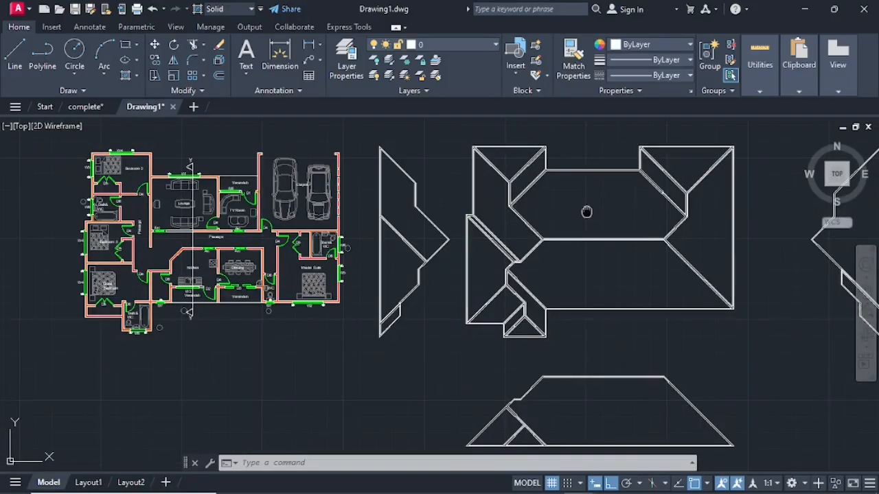
pyautogui.moveTo(587, 211)
pyautogui.mouseDown(button='middle')
pyautogui.moveTo(484, 194)
pyautogui.moveTo(494, 233)
pyautogui.mouseUp(button='middle')
pyautogui.scroll(-2, 484, 194)
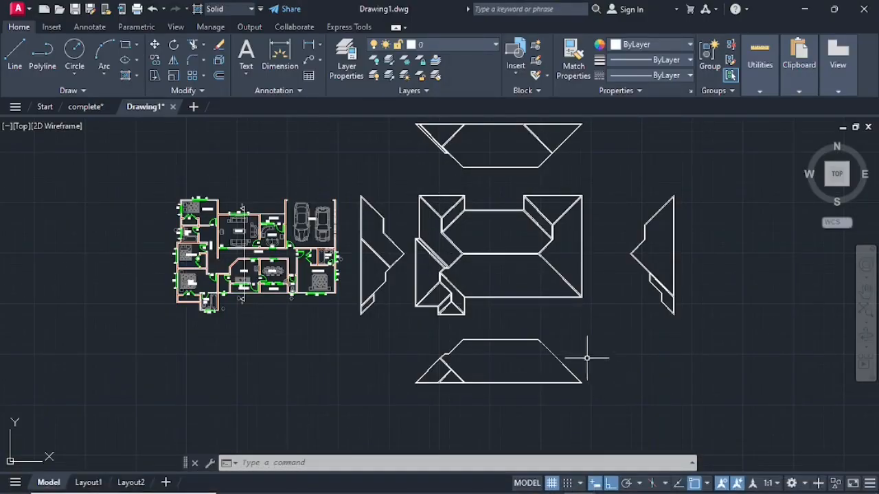
# Step: Start a solid hatch, filling the upper-left triangle of the top roof view and the small panels of the roof plan's lower-left wing
pyautogui.click(125, 77)
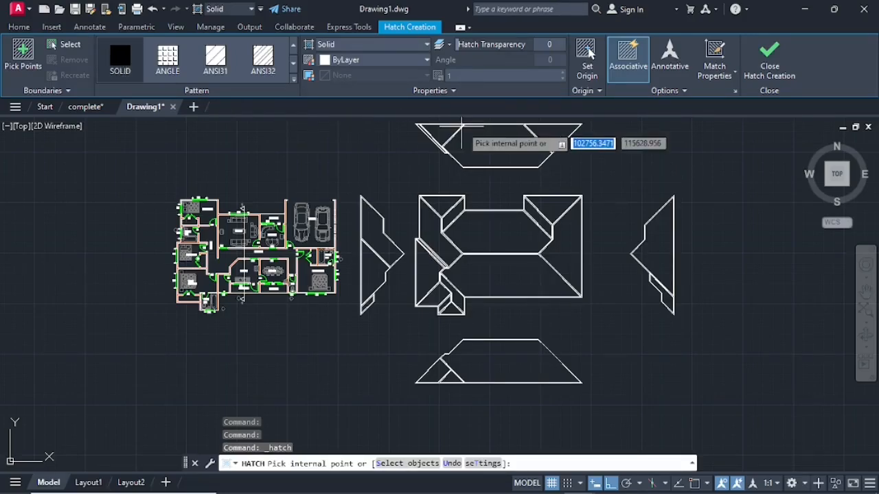
pyautogui.scroll(2, 461, 127)
pyautogui.click(424, 132)
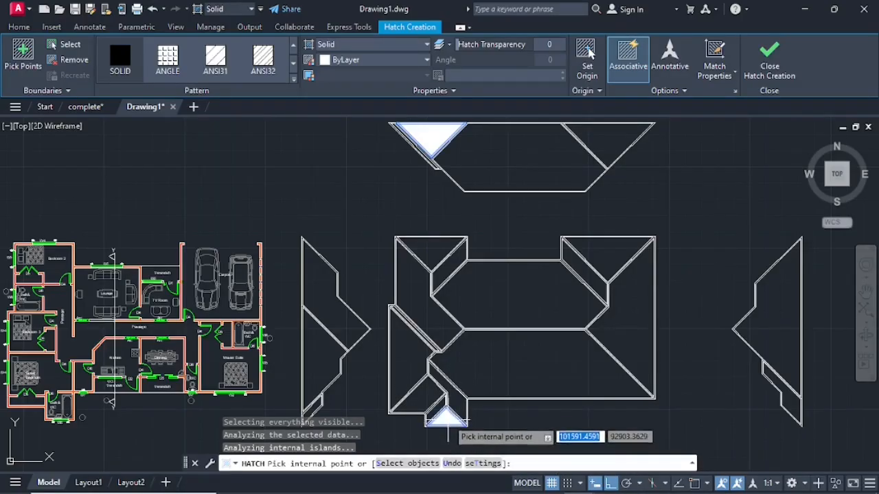
pyautogui.click(446, 405)
pyautogui.scroll(4, 440, 410)
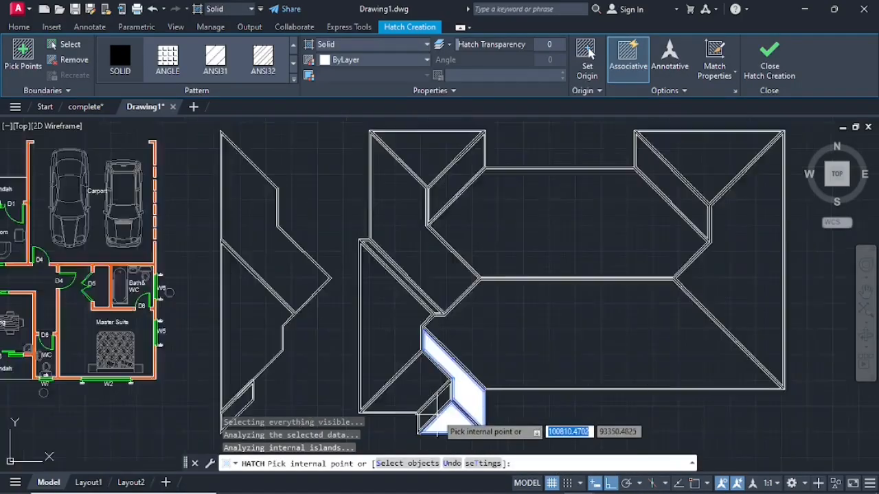
pyautogui.click(457, 419)
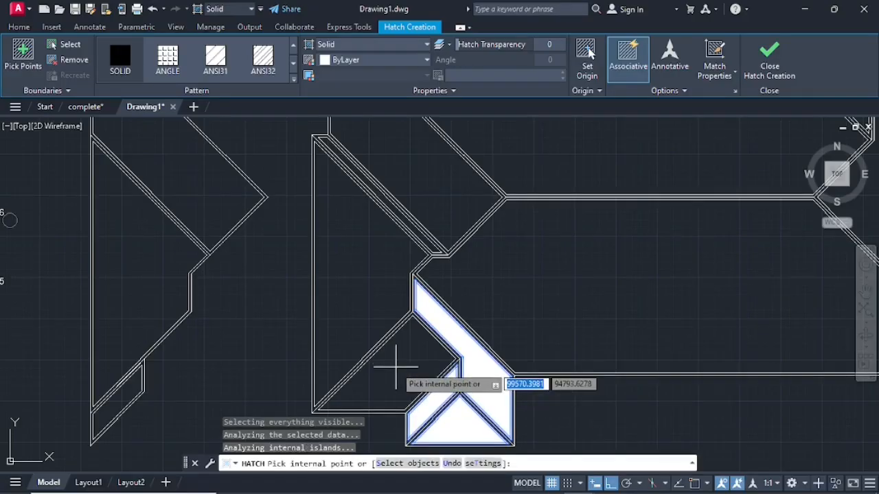
# Step: Add the roof plan's left panels and the large central panels to the solid hatch
pyautogui.click(354, 285)
pyautogui.click(457, 261)
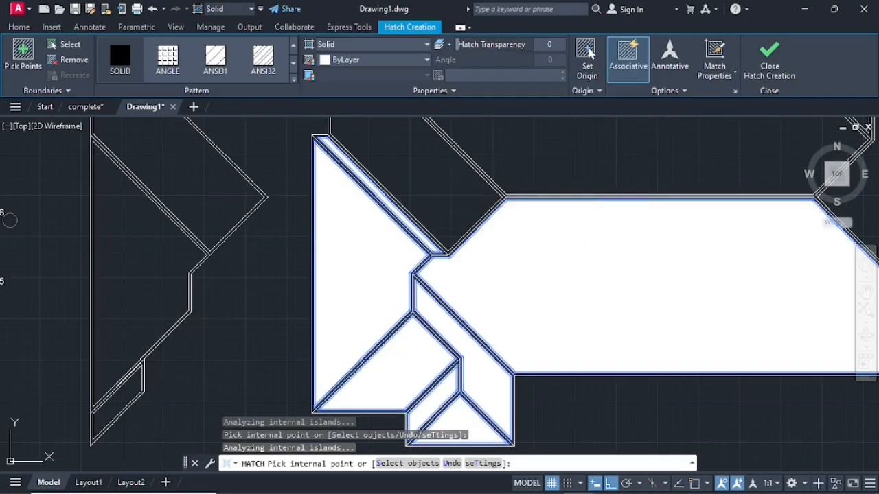
pyautogui.click(446, 161)
# Step: Add the three panels of the left roof view to the solid hatch
pyautogui.click(172, 182)
pyautogui.click(146, 226)
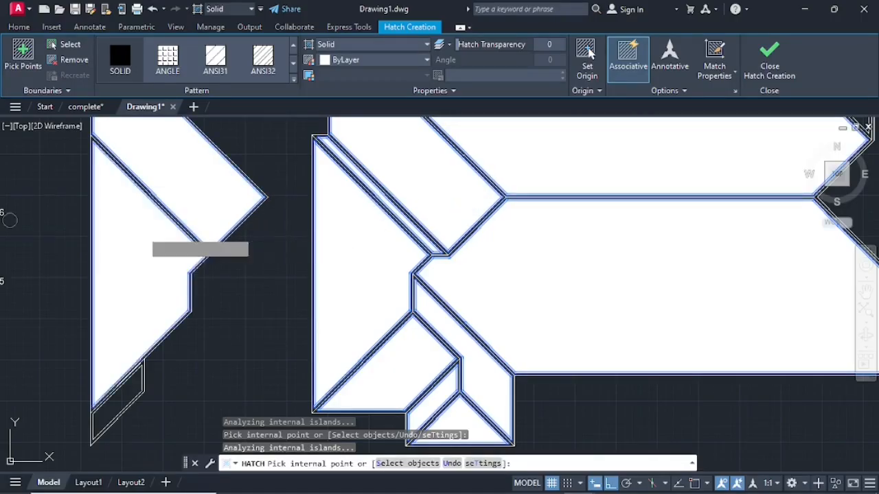
pyautogui.click(116, 403)
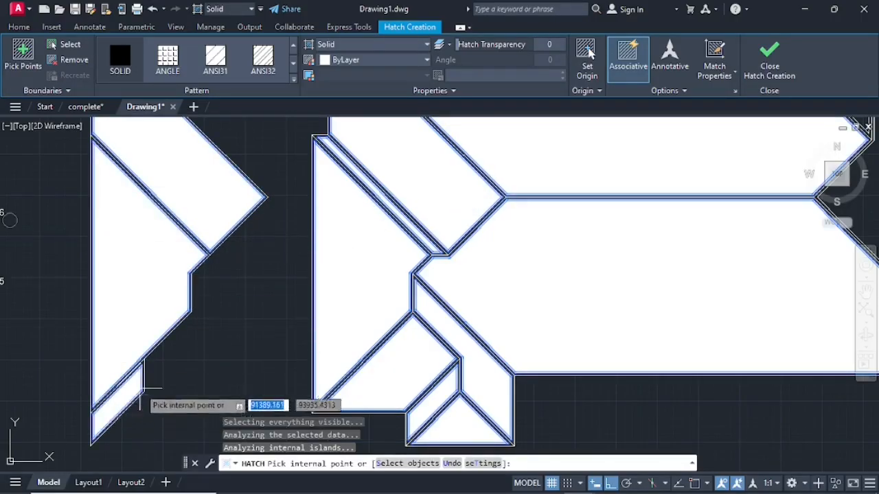
# Step: Add the panels of the right roof view to the solid hatch
pyautogui.scroll(-5, 144, 343)
pyautogui.click(505, 313)
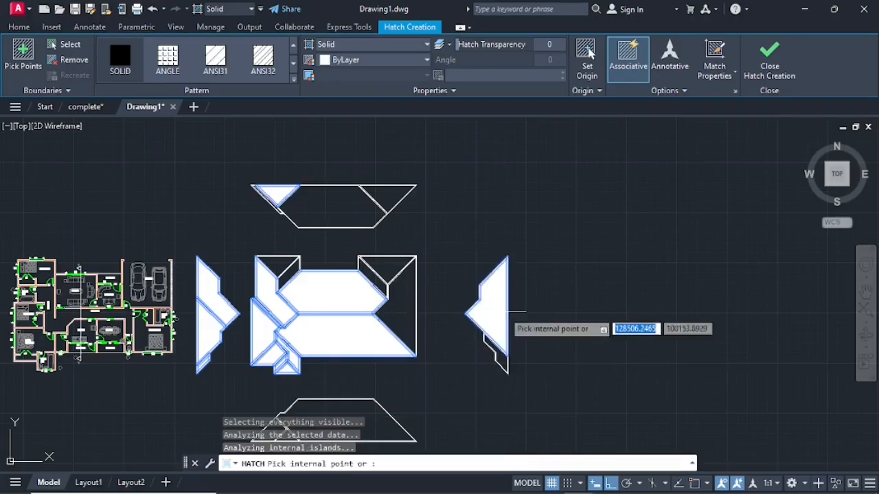
pyautogui.scroll(6, 498, 339)
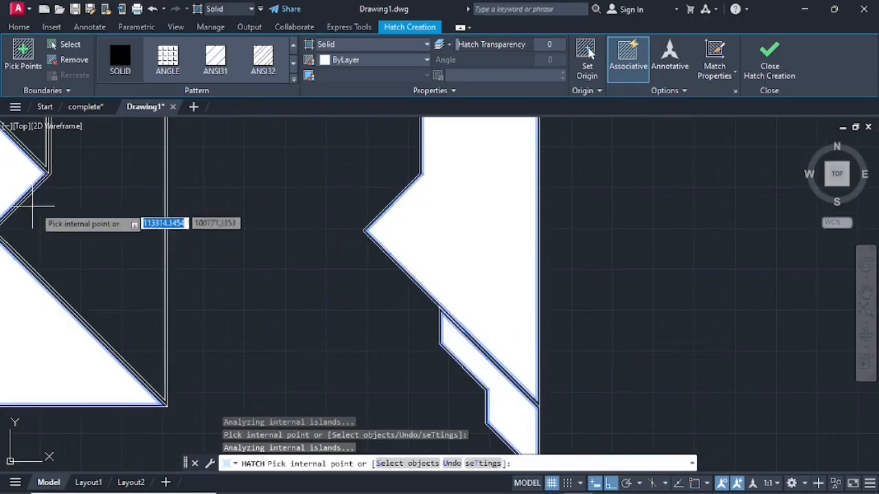
# Step: Add the roof plan's right-hand panel and the panels of its two upper wings to the solid hatch
pyautogui.click(48, 215)
pyautogui.scroll(-6, 47, 215)
pyautogui.moveTo(57, 215); pyautogui.dragTo(167, 242, button='middle')
pyautogui.scroll(6, 168, 242)
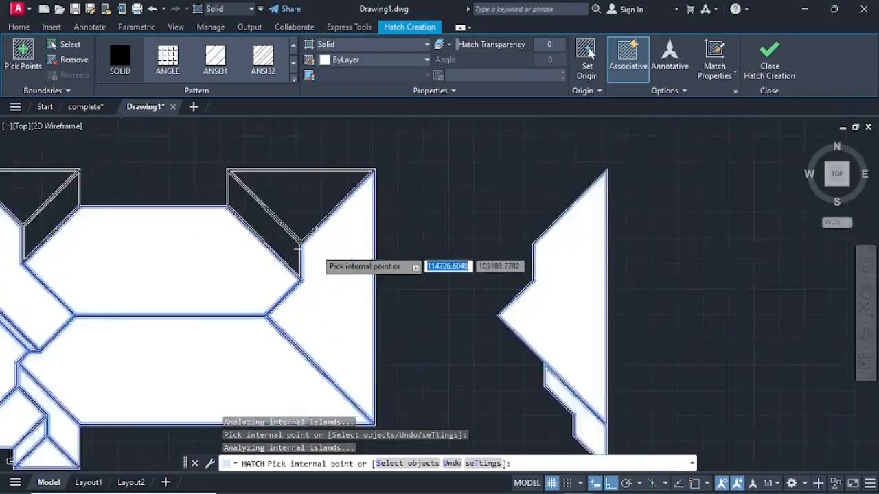
pyautogui.scroll(-5, 175, 237)
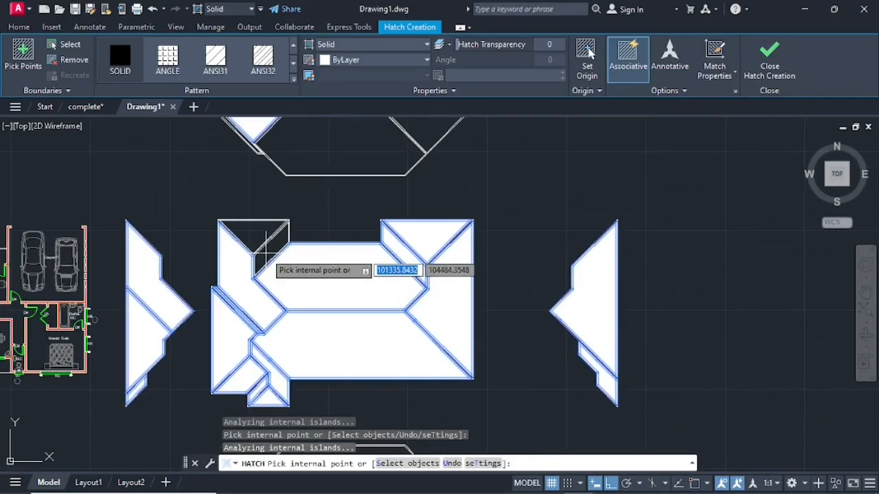
pyautogui.click(255, 223)
# Step: Add the remaining panels of the top roof view, including the narrow strip along its left slope, to the solid hatch
pyautogui.moveTo(328, 143); pyautogui.dragTo(393, 251, button='middle')
pyautogui.scroll(2, 518, 219)
pyautogui.click(489, 251)
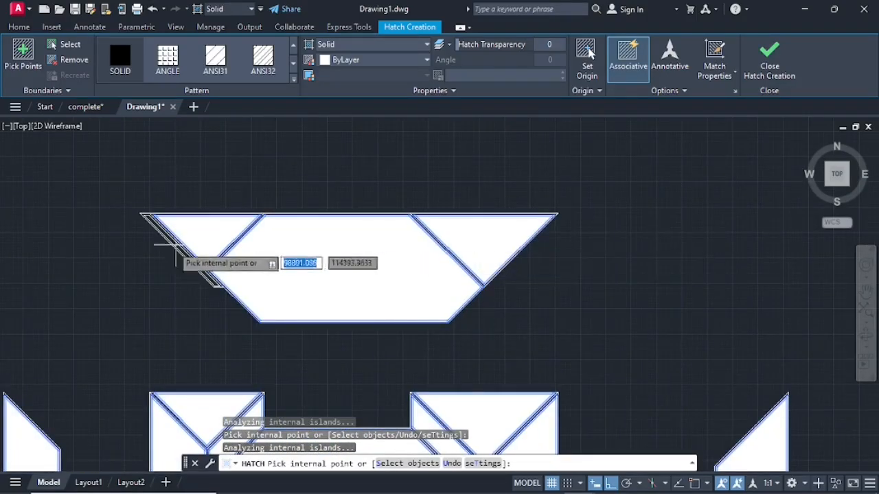
pyautogui.scroll(4, 170, 249)
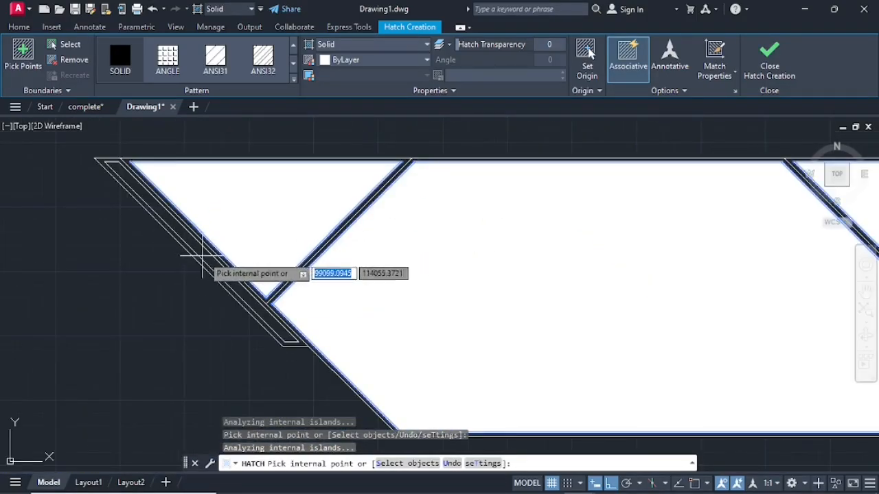
pyautogui.scroll(-4, 180, 312)
pyautogui.scroll(-3, 180, 312)
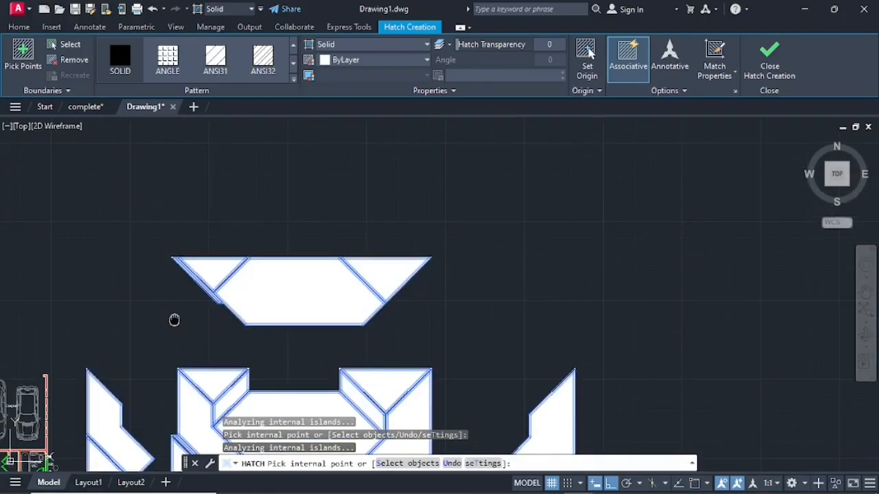
# Step: Add all panels of the bottom roof view to the solid hatch and finish the hatch
pyautogui.moveTo(174, 318); pyautogui.dragTo(284, 167, button='middle')
pyautogui.scroll(-2, 289, 206)
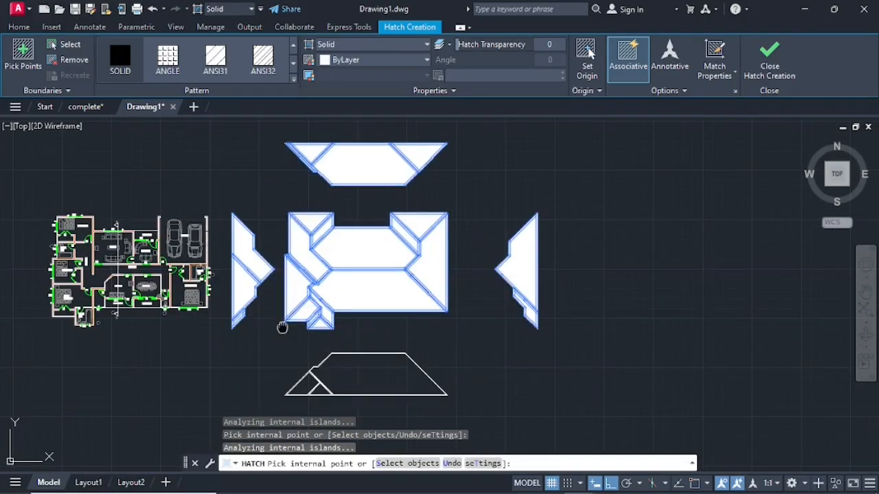
pyautogui.moveTo(293, 389); pyautogui.dragTo(359, 304, button='middle')
pyautogui.scroll(4, 360, 304)
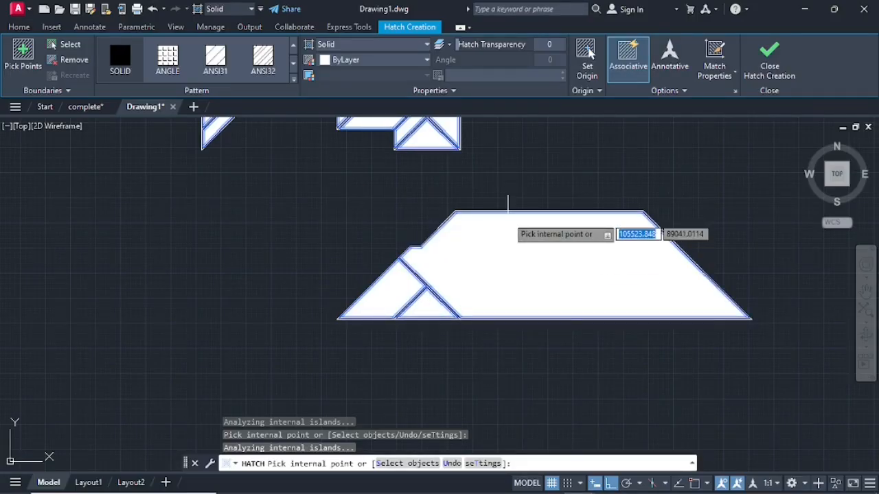
pyautogui.click(508, 206)
pyautogui.scroll(-5, 506, 177)
pyautogui.moveTo(481, 168); pyautogui.dragTo(461, 213, button='middle')
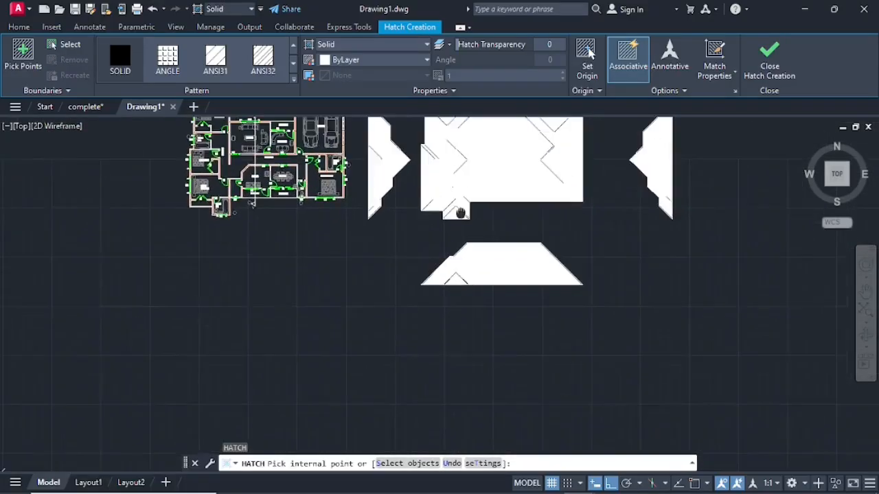
# Step: Hatch the upper central panel of the roof plan with a separate solid fill and leave the command
pyautogui.moveTo(494, 155)
pyautogui.mouseDown(button='middle')
pyautogui.moveTo(494, 192)
pyautogui.moveTo(456, 212)
pyautogui.moveTo(451, 198)
pyautogui.moveTo(430, 248)
pyautogui.mouseUp(button='middle')
pyautogui.click(425, 263)
pyautogui.rightClick(424, 264)
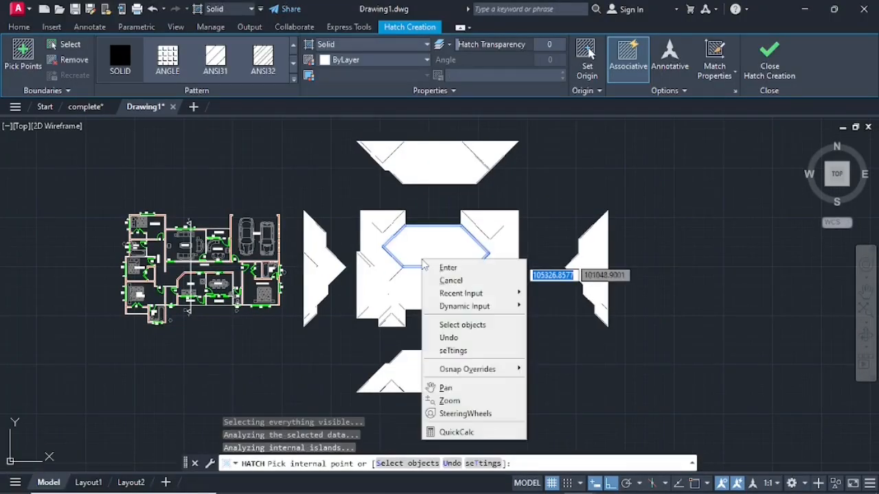
pyautogui.click(423, 257)
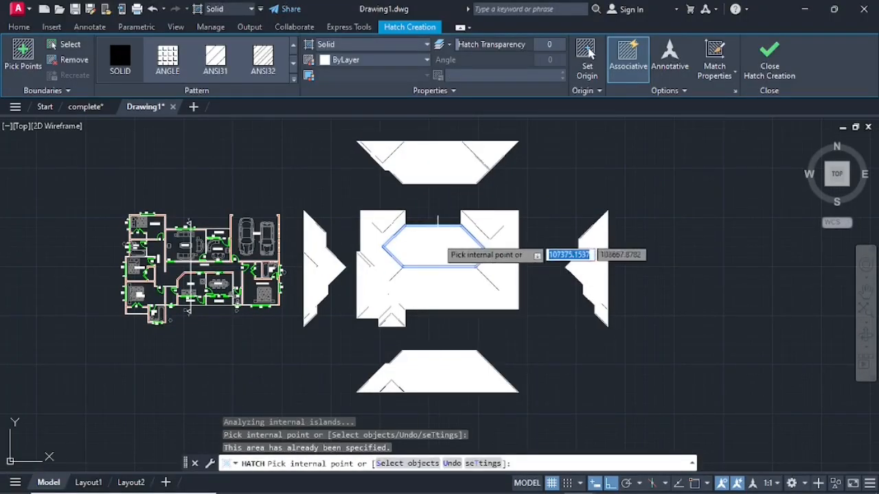
pyautogui.press('Escape')
pyautogui.press('Escape')
pyautogui.press('Escape')
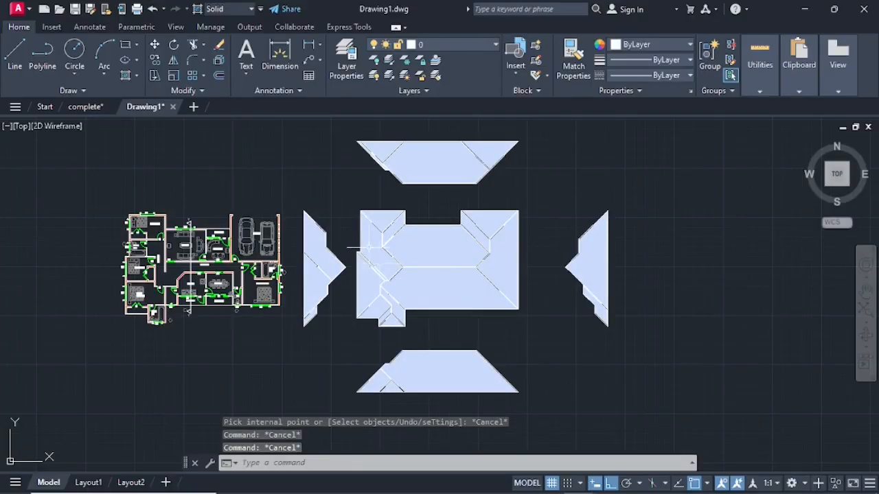
# Step: Edit the main roof hatch covering all views to green with the ANSI38 pattern at scale 60
pyautogui.moveTo(412, 308); pyautogui.dragTo(456, 268)
pyautogui.rightClick(437, 261)
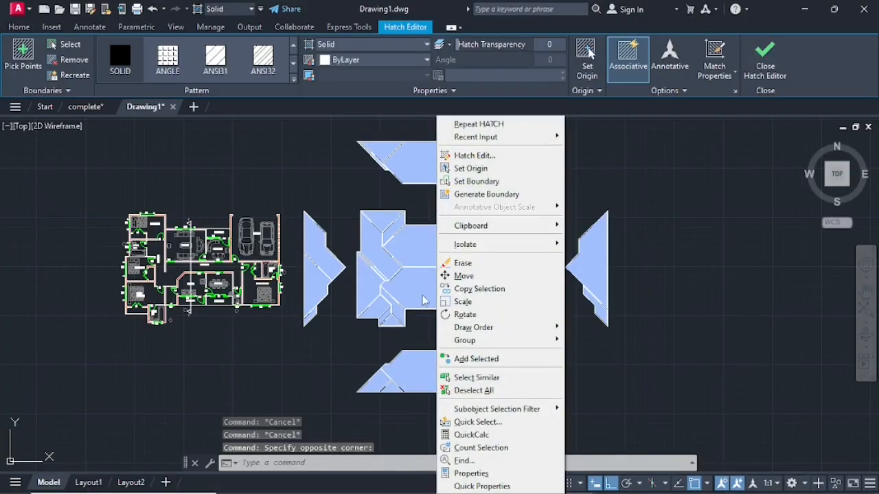
pyautogui.click(475, 156)
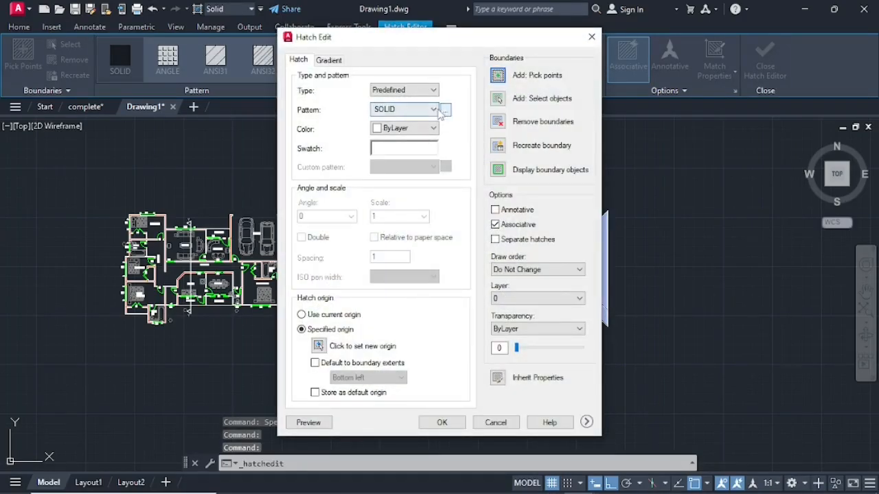
pyautogui.click(434, 129)
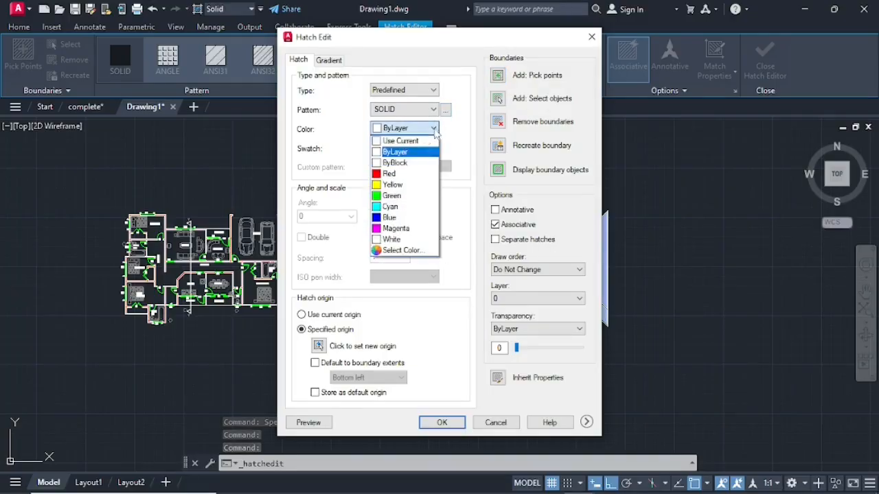
pyautogui.click(388, 196)
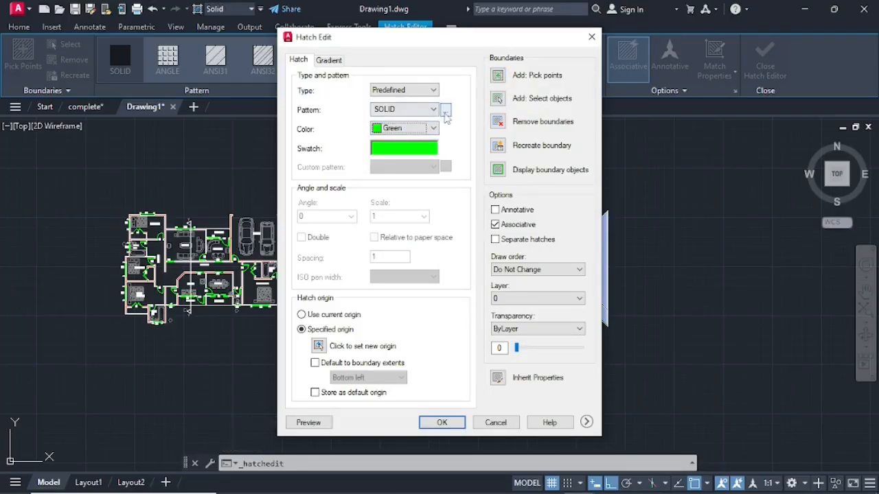
pyautogui.click(445, 110)
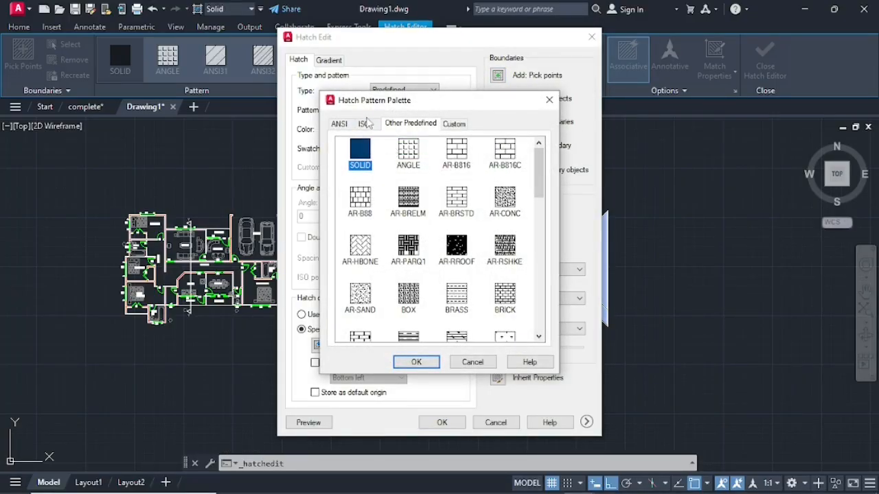
pyautogui.click(366, 125)
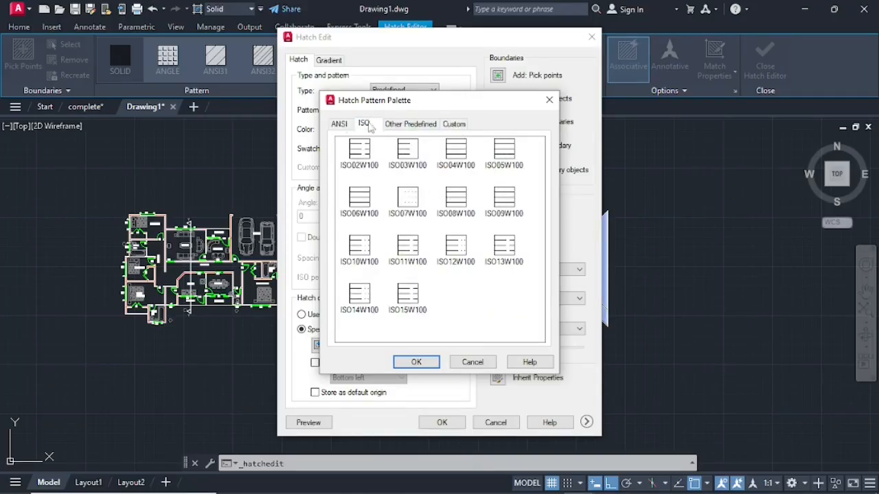
pyautogui.click(340, 125)
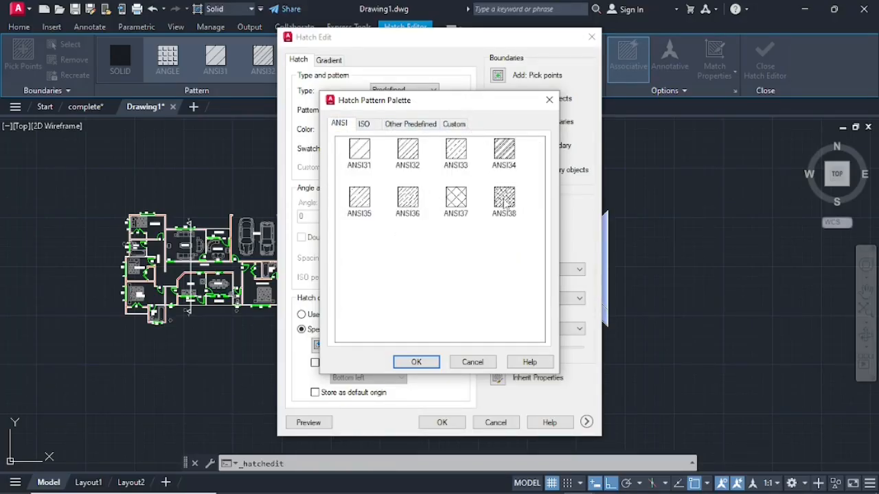
pyautogui.click(416, 362)
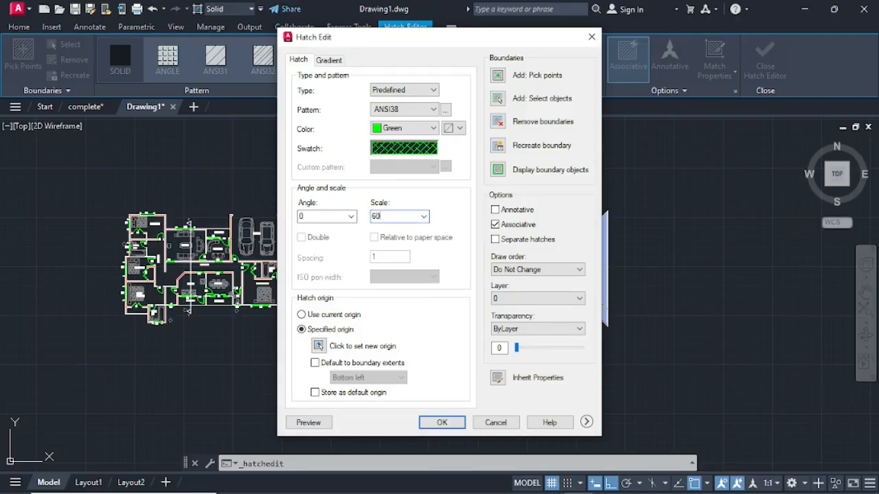
pyautogui.click(441, 422)
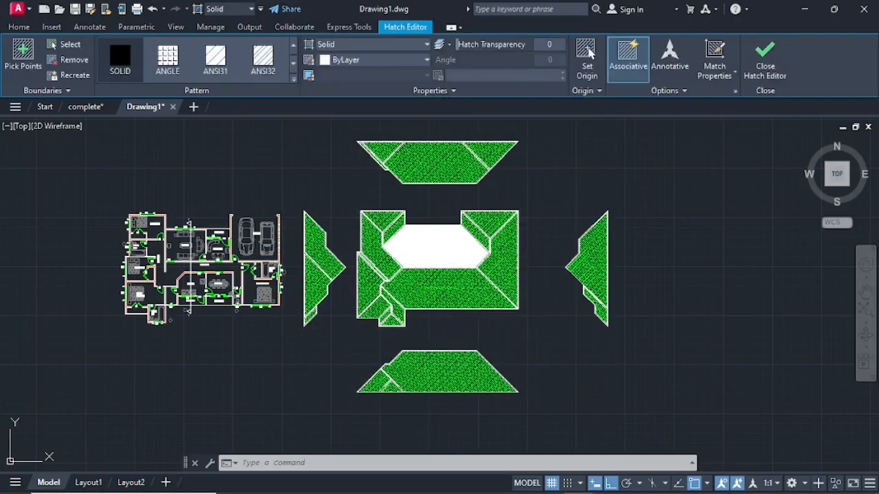
pyautogui.click(429, 240)
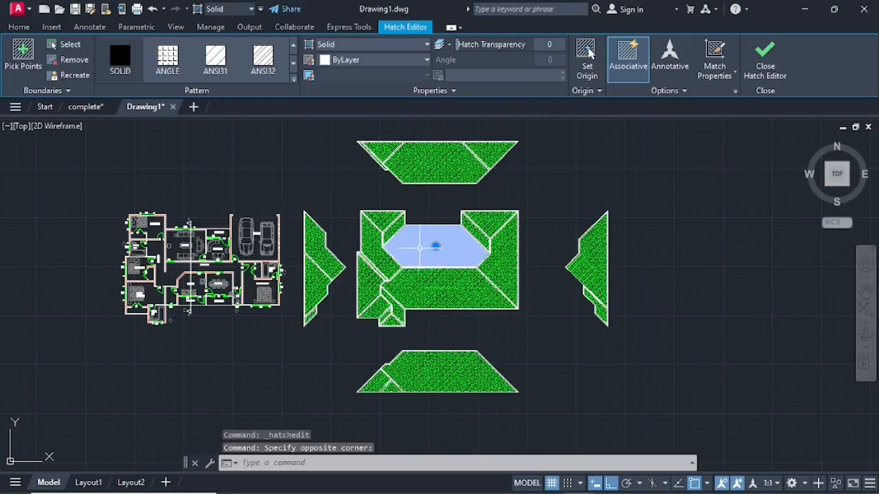
pyautogui.press('Escape')
pyautogui.press('Escape')
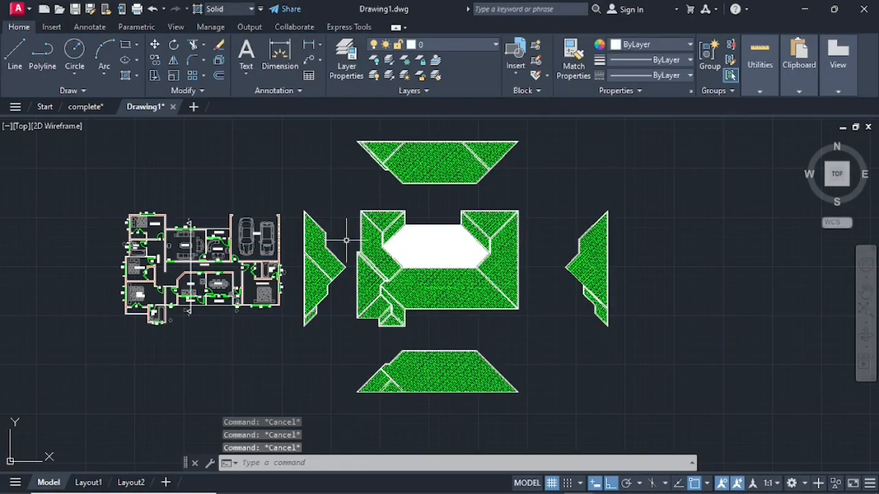
pyautogui.scroll(-2, 347, 248)
pyautogui.scroll(2, 346, 249)
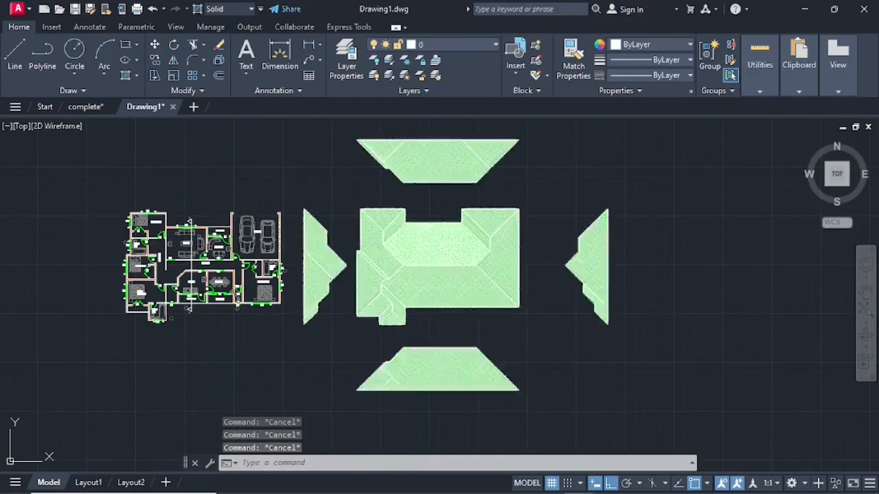
# Step: Edit the solid hatch of the roof plan's upper central panel to green with the ANSI38 pattern at scale 50
pyautogui.click(441, 247)
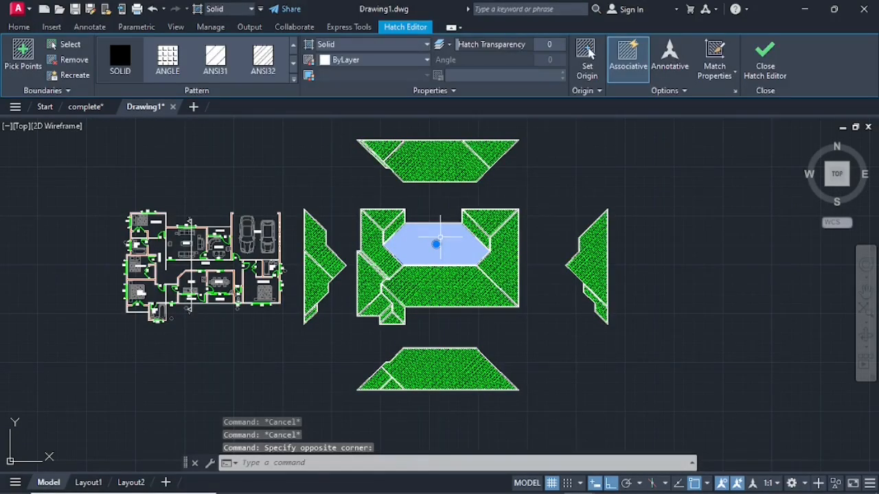
pyautogui.rightClick(441, 242)
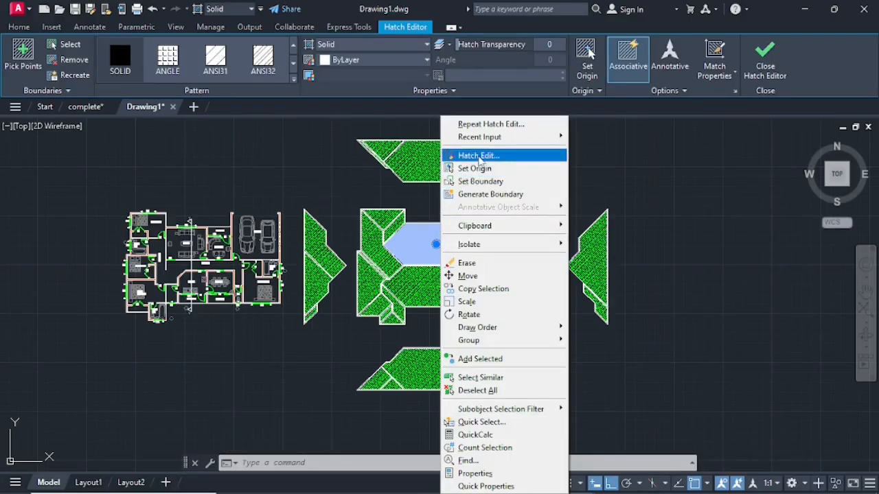
pyautogui.click(486, 156)
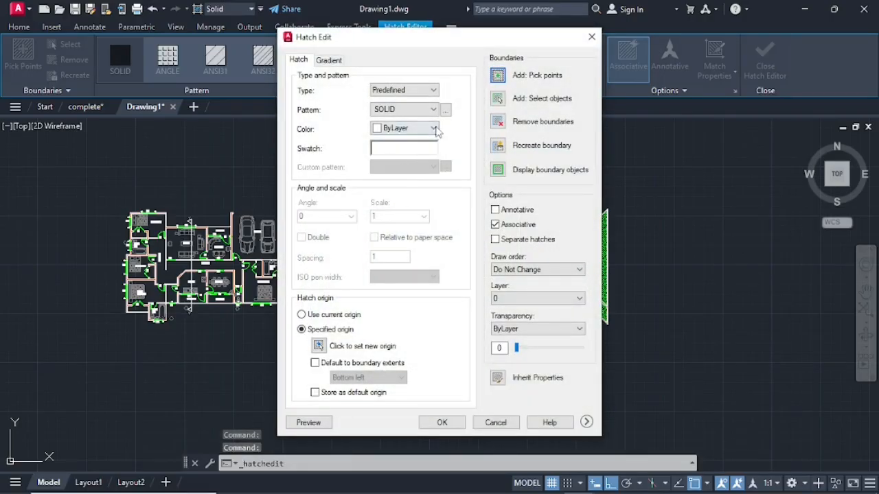
pyautogui.click(434, 128)
pyautogui.click(402, 197)
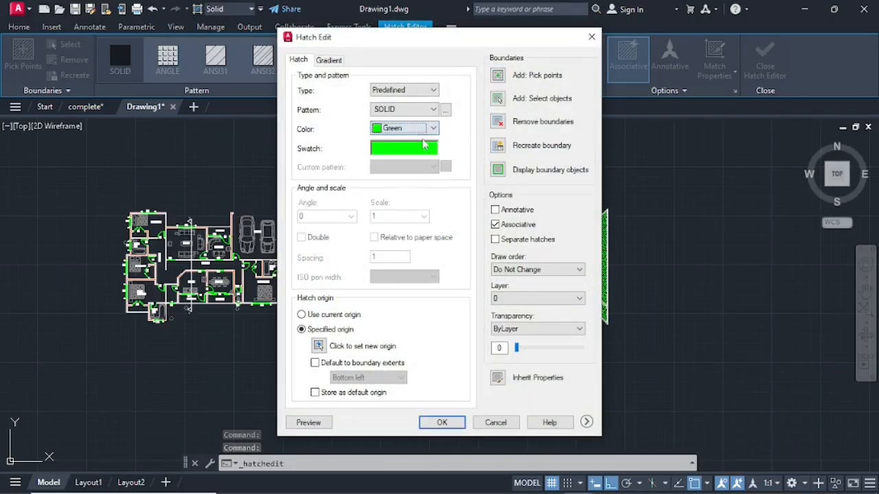
pyautogui.click(445, 110)
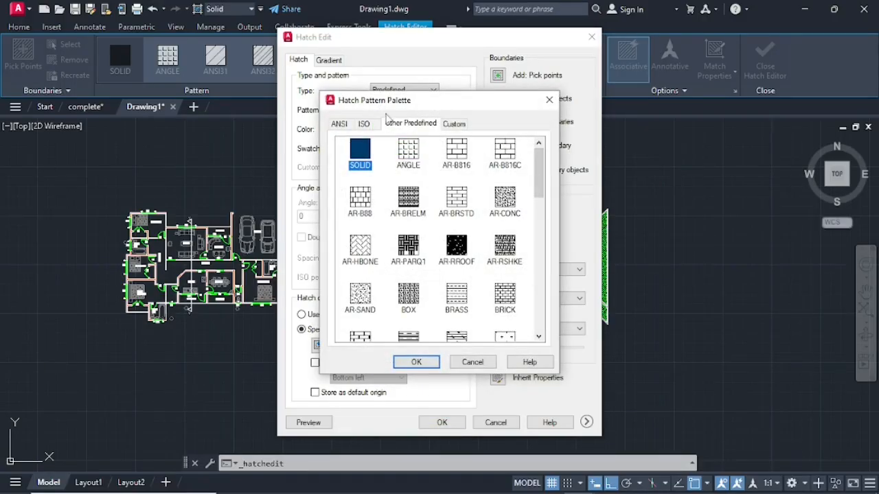
pyautogui.click(365, 124)
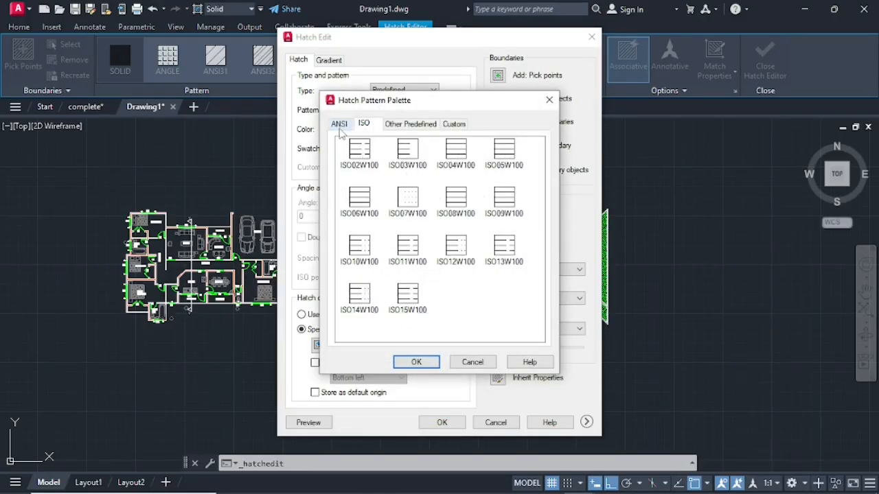
pyautogui.click(340, 124)
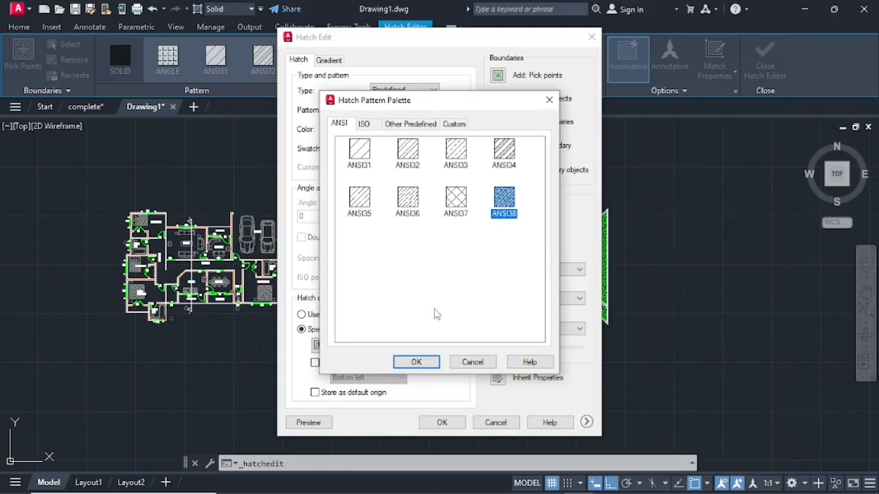
pyautogui.click(420, 361)
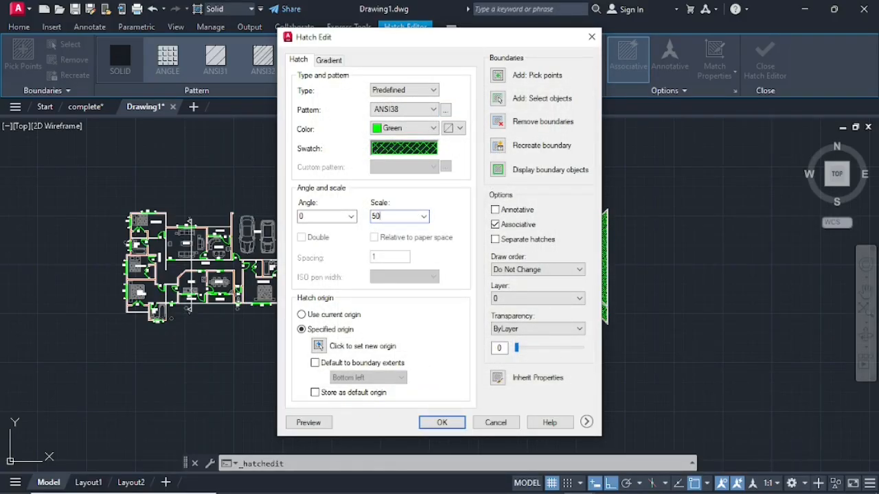
pyautogui.press('Return')
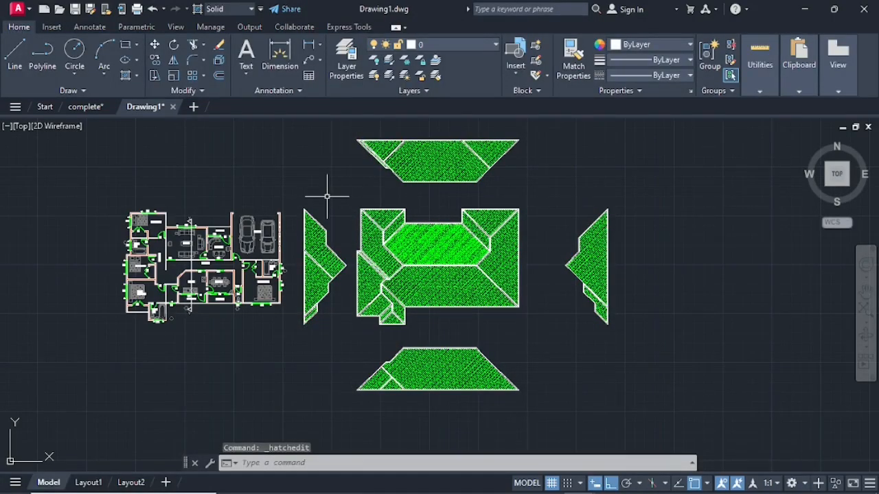
pyautogui.scroll(-2, 327, 255)
pyautogui.scroll(4, 339, 265)
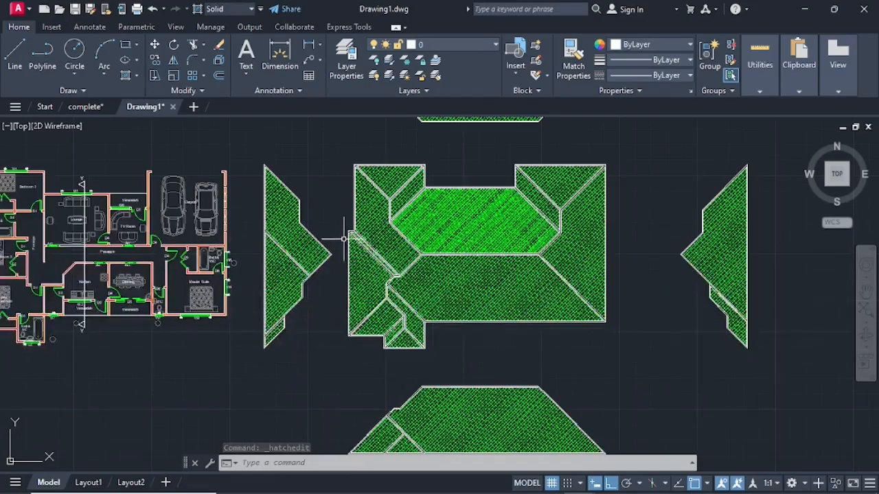
# Step: Set the scale of the ANSI38 hatch in the roof plan's upper central panel to 60
pyautogui.click(473, 216)
pyautogui.rightClick(474, 215)
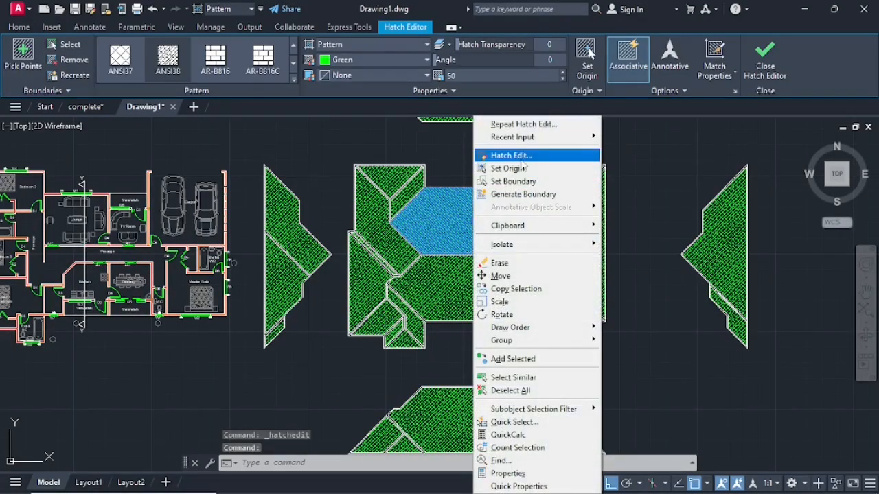
pyautogui.click(511, 156)
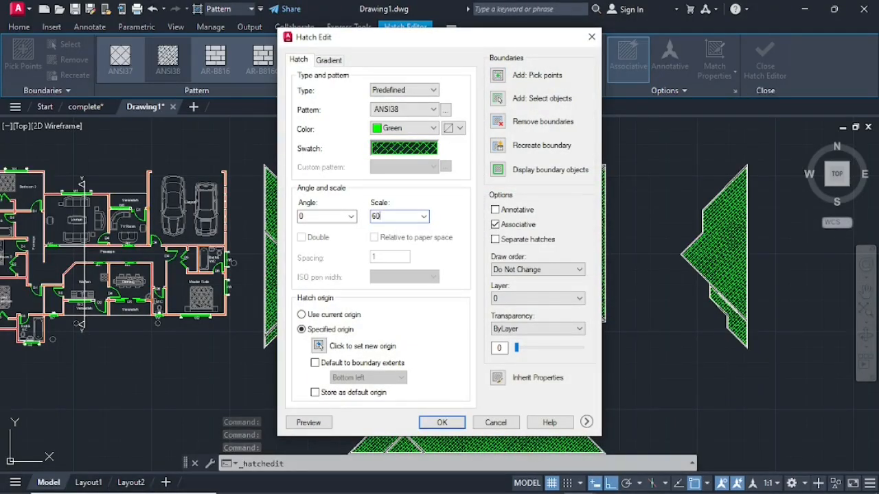
pyautogui.click(452, 423)
pyautogui.scroll(-2, 294, 350)
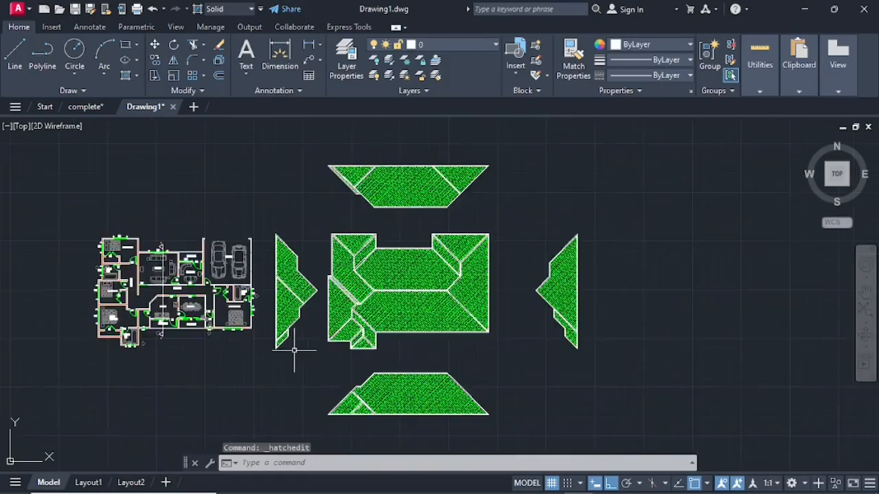
# Step: Start vertical construction lines with XLINE through the guest bedroom's outer lower-left corner and the adjoining bathroom's outer left corner
pyautogui.moveTo(288, 357); pyautogui.dragTo(443, 313, button='middle')
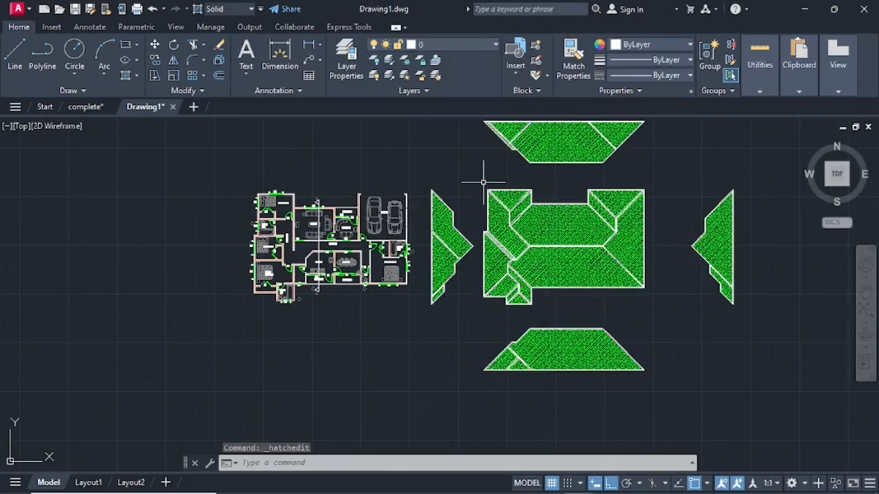
pyautogui.scroll(-3, 484, 183)
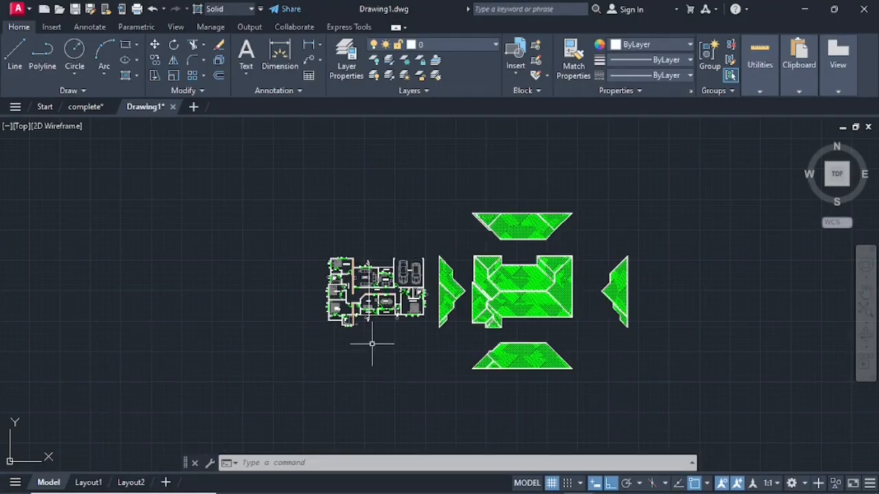
pyautogui.moveTo(364, 368); pyautogui.dragTo(460, 365, button='middle')
pyautogui.scroll(2, 508, 337)
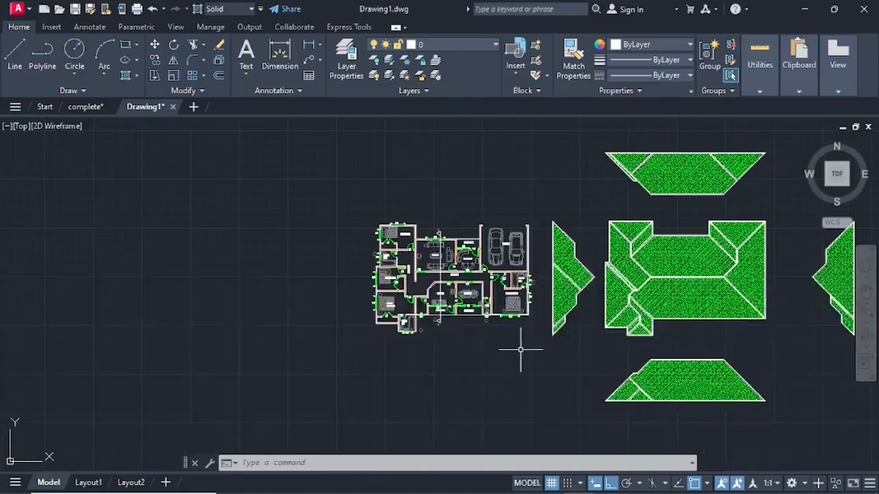
pyautogui.moveTo(515, 362); pyautogui.dragTo(533, 324, button='middle')
pyautogui.scroll(3, 529, 320)
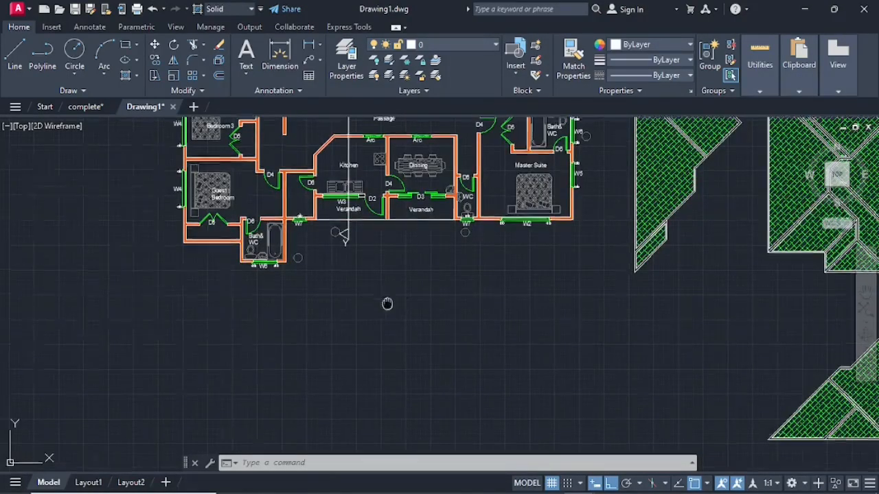
pyautogui.moveTo(389, 304); pyautogui.dragTo(537, 375, button='middle')
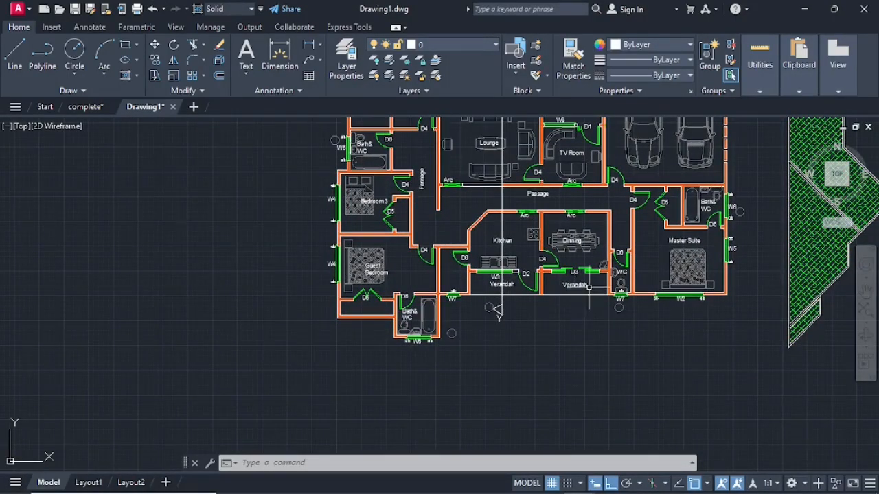
pyautogui.scroll(-2, 449, 310)
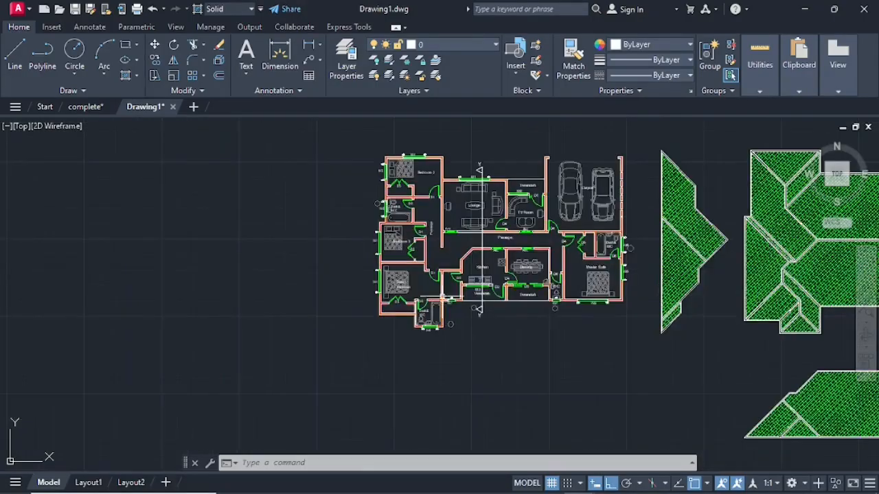
pyautogui.scroll(2, 479, 310)
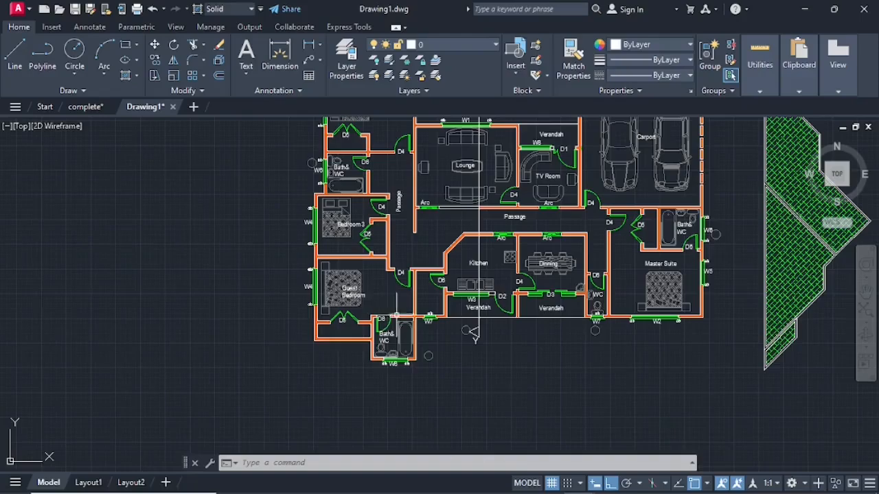
pyautogui.scroll(2, 514, 335)
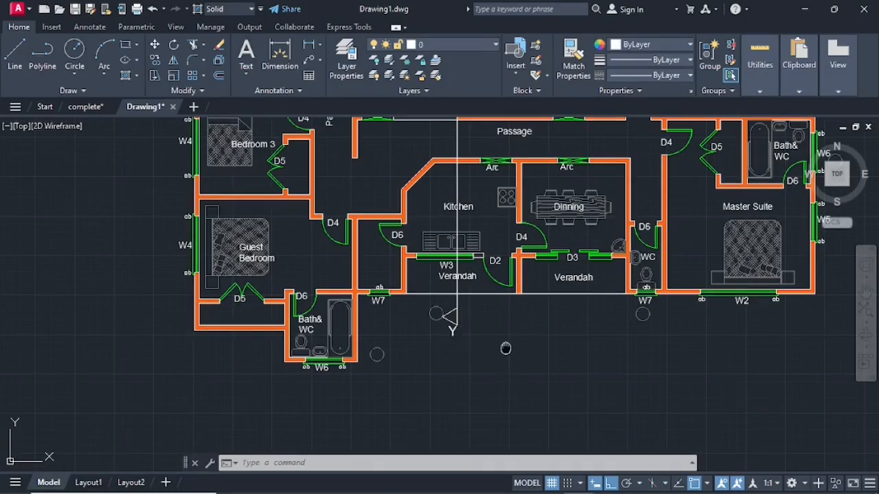
pyautogui.moveTo(506, 348); pyautogui.dragTo(469, 256, button='middle')
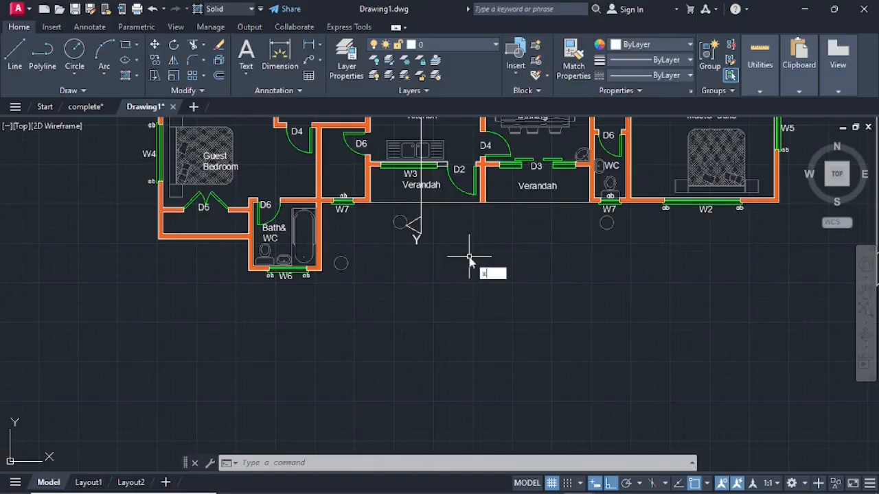
pyautogui.write('L')
pyautogui.press('Return')
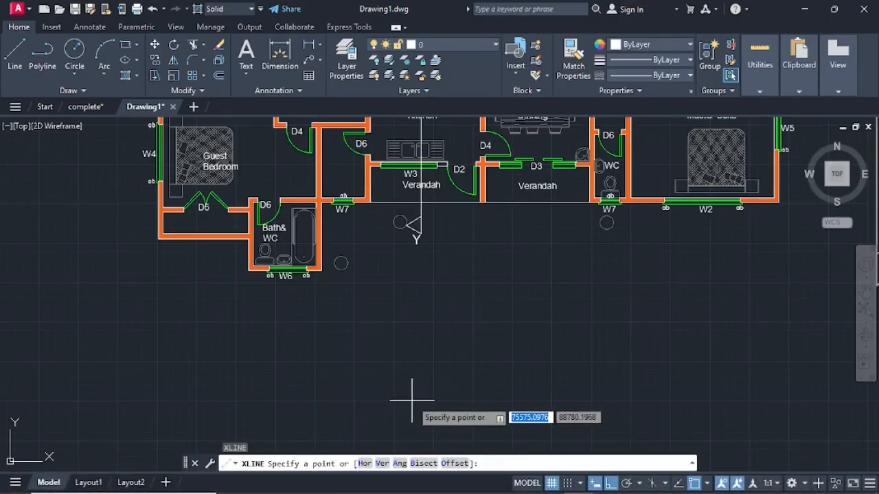
pyautogui.write('v')
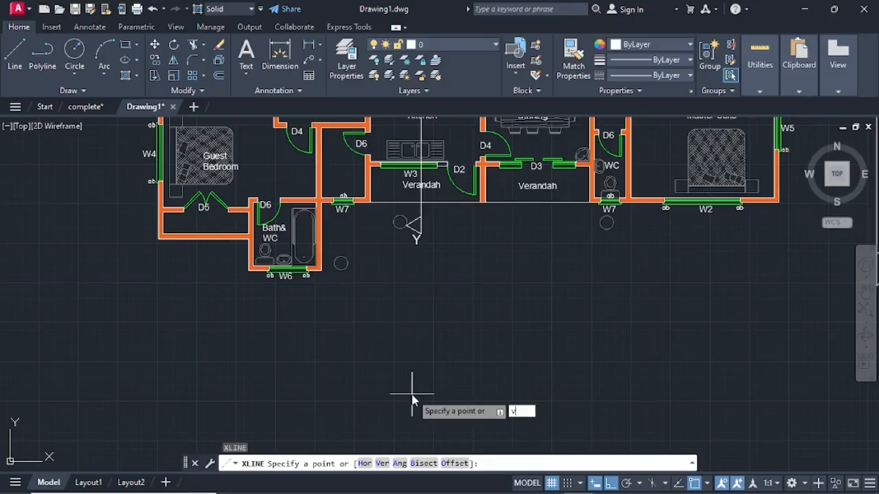
pyautogui.press('Return')
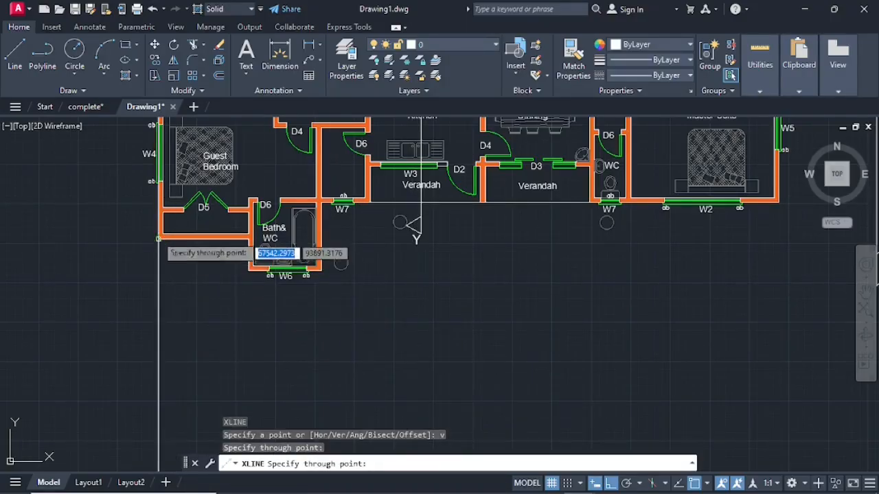
pyautogui.click(249, 250)
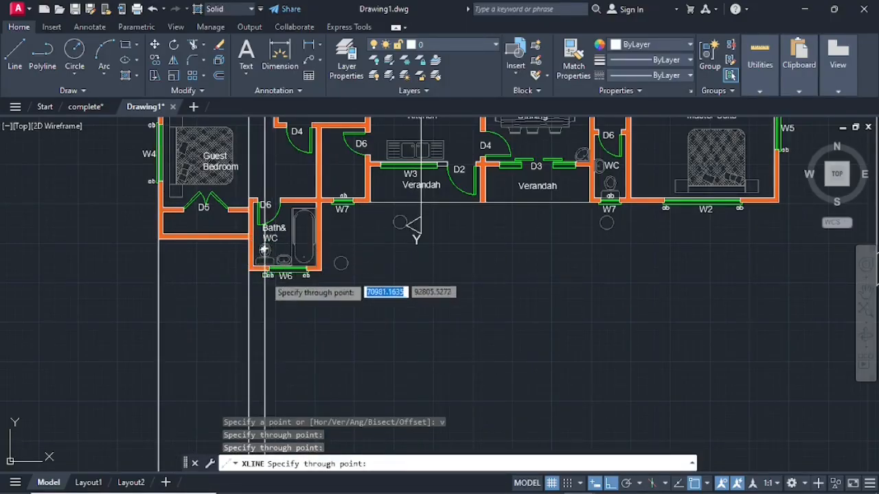
# Step: Add vertical construction lines through both ends of window W6 and the guest bathroom's outer right corner
pyautogui.scroll(2, 262, 271)
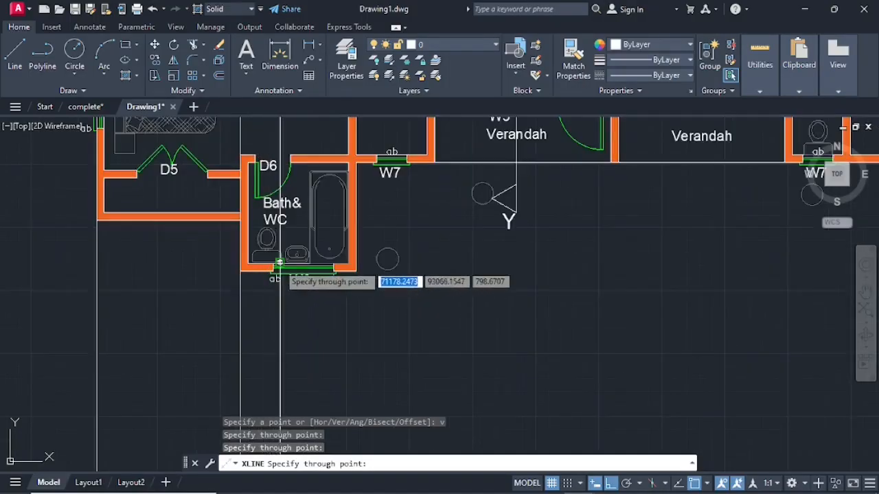
pyautogui.click(273, 268)
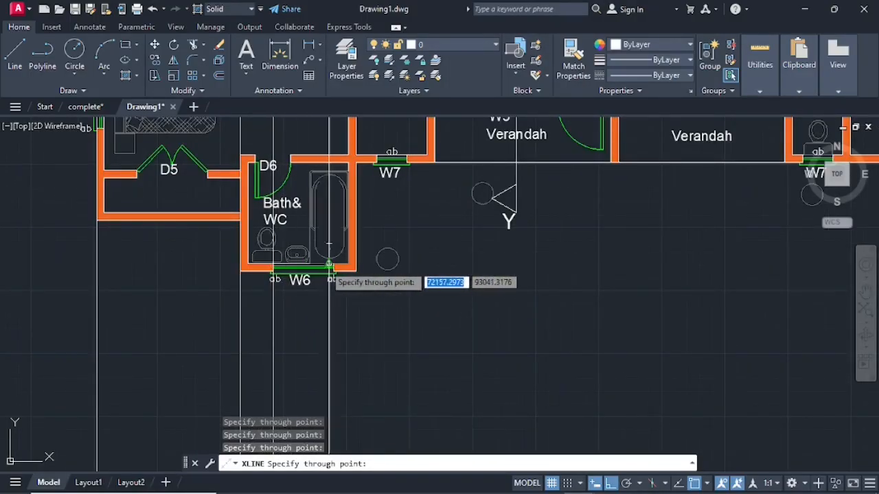
pyautogui.click(334, 268)
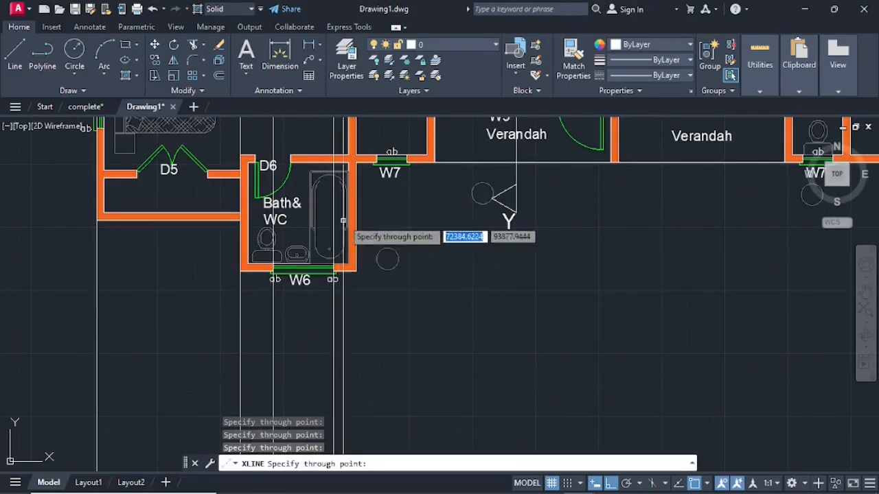
pyautogui.click(354, 270)
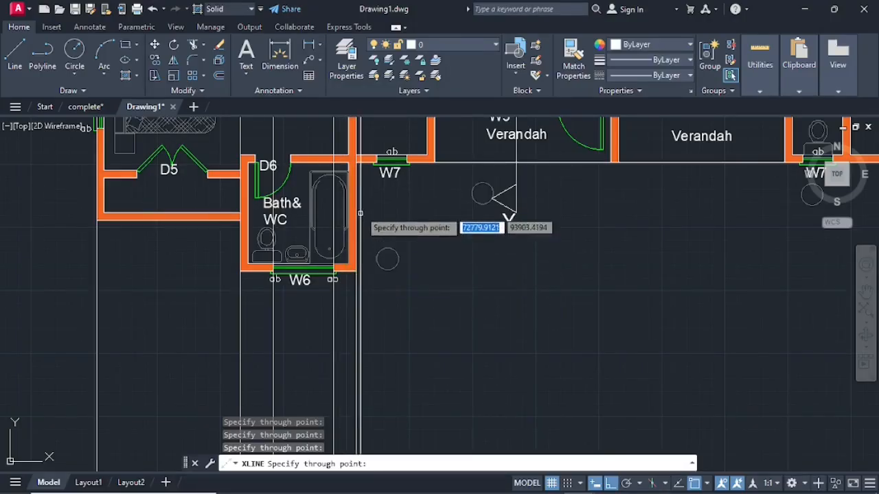
# Step: Add vertical construction lines through both ends of the W7 window beside the guest bathroom and the adjacent kitchen verandah wall corner
pyautogui.click(376, 163)
pyautogui.click(407, 163)
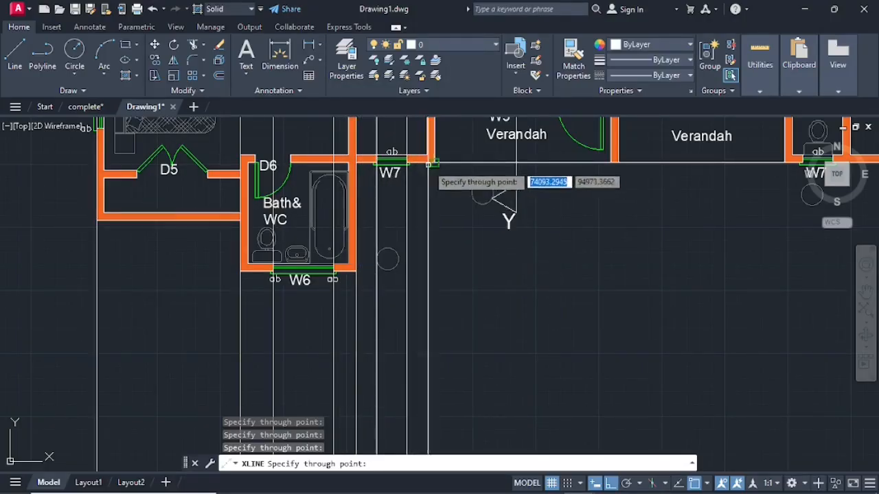
pyautogui.click(432, 165)
# Step: Add vertical construction lines through both ends of kitchen window W3 and both jambs of door D2
pyautogui.scroll(-3, 516, 184)
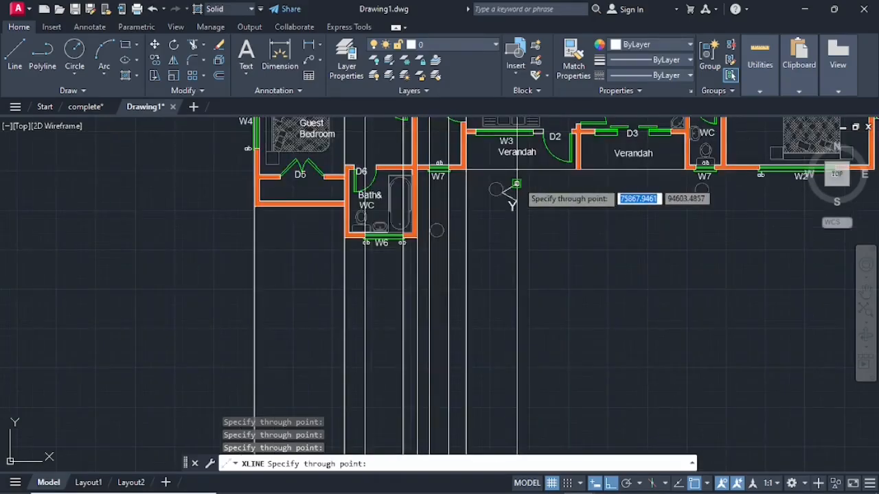
pyautogui.moveTo(516, 184); pyautogui.dragTo(513, 288, button='middle')
pyautogui.scroll(6, 501, 265)
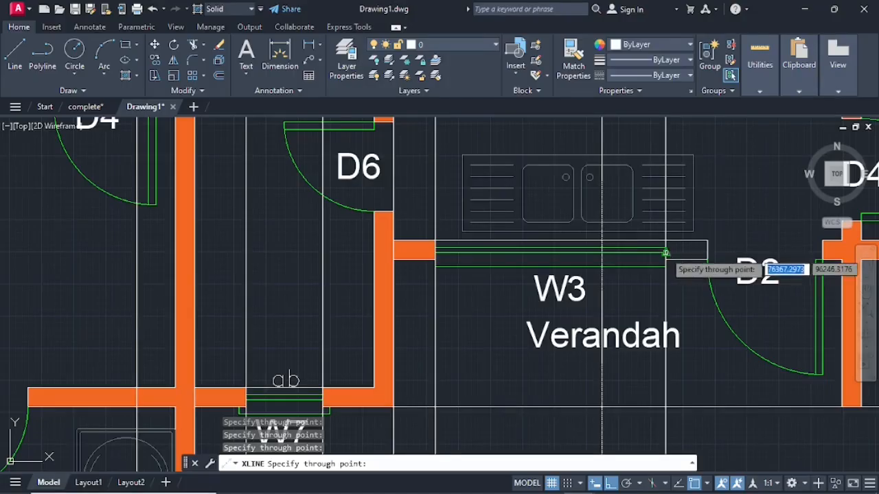
pyautogui.click(665, 254)
pyautogui.scroll(-2, 747, 265)
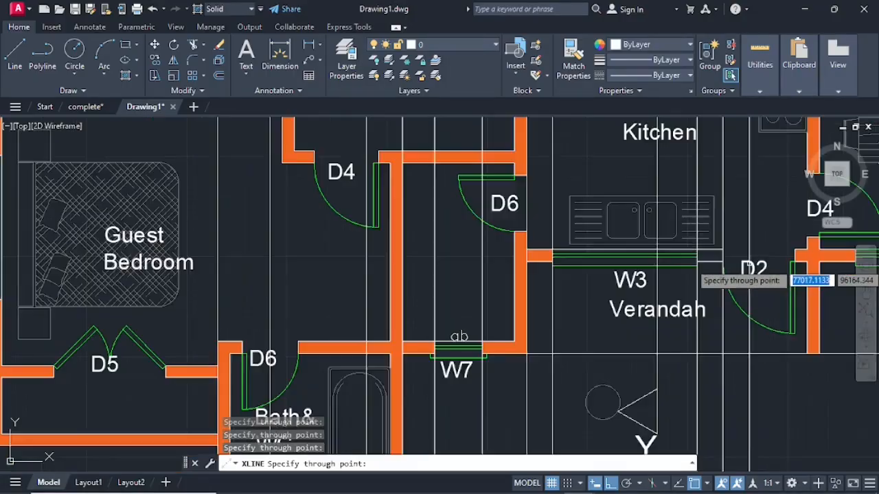
pyautogui.moveTo(738, 261); pyautogui.dragTo(540, 261, button='middle')
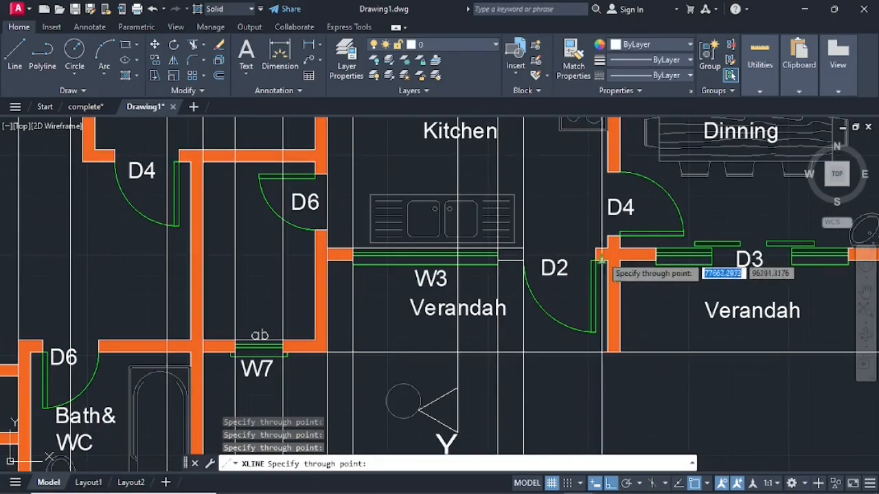
pyautogui.click(601, 260)
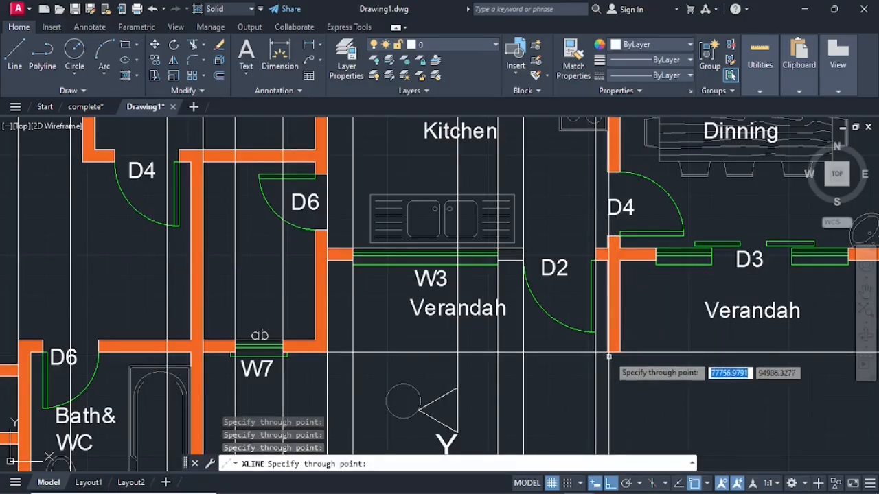
# Step: Add vertical construction lines through both faces of the wall between the verandahs and the panel edges of door D3
pyautogui.click(609, 357)
pyautogui.click(619, 354)
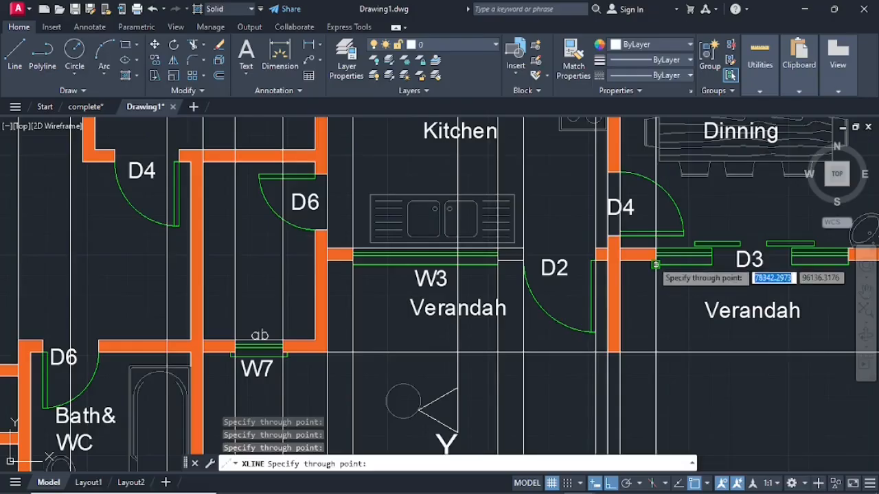
pyautogui.click(656, 260)
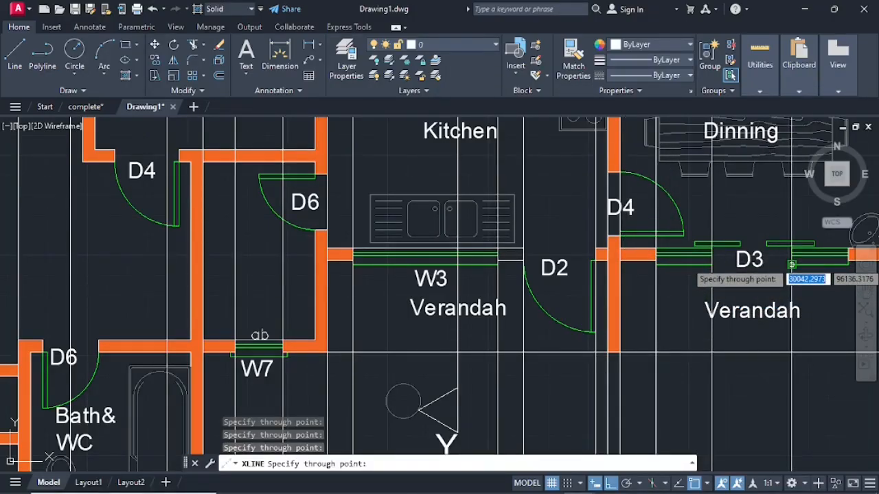
pyautogui.scroll(-2, 706, 285)
pyautogui.moveTo(707, 283); pyautogui.dragTo(550, 286, button='middle')
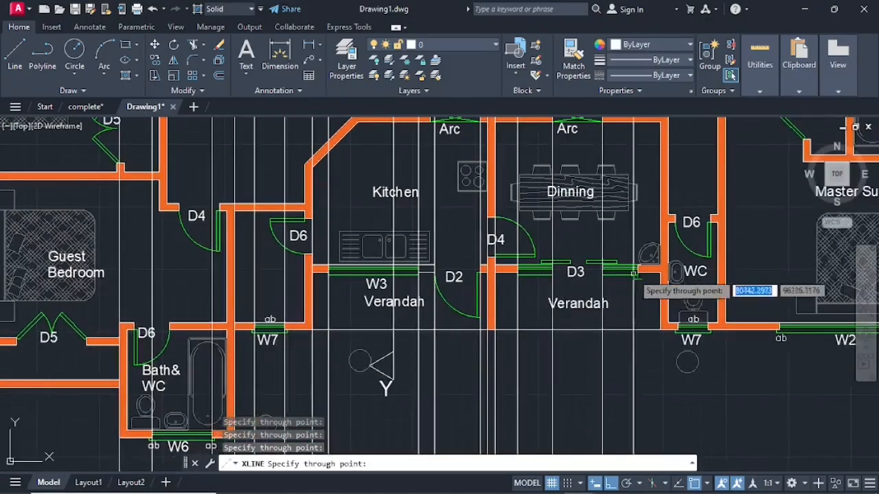
# Step: Add vertical construction lines through the ends of the WC's window W7 and window W2 and the master suite's outer corner, finishing the command
pyautogui.click(685, 333)
pyautogui.scroll(-4, 708, 330)
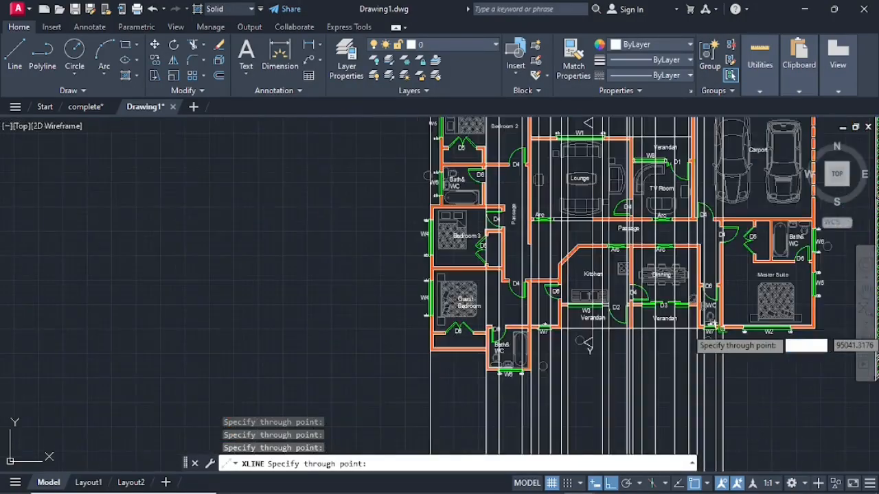
pyautogui.scroll(3, 646, 288)
pyautogui.scroll(4, 555, 319)
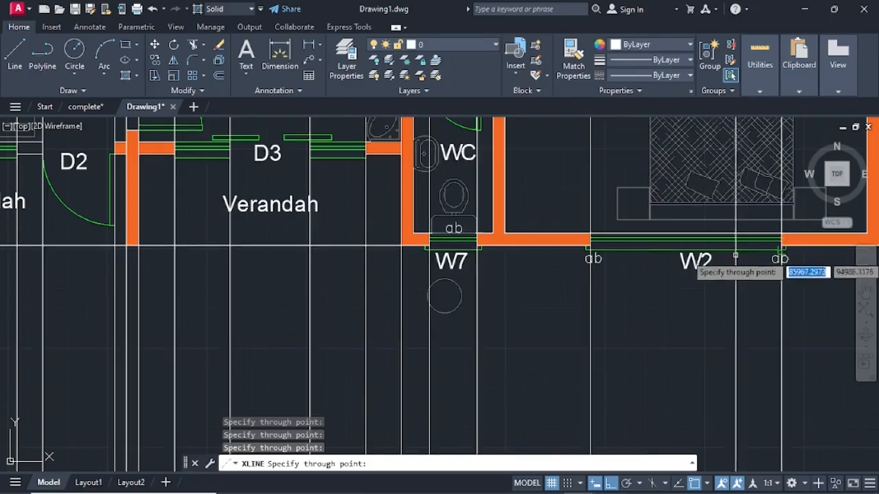
pyautogui.scroll(-3, 781, 244)
pyautogui.scroll(1, 624, 253)
pyautogui.scroll(2, 666, 247)
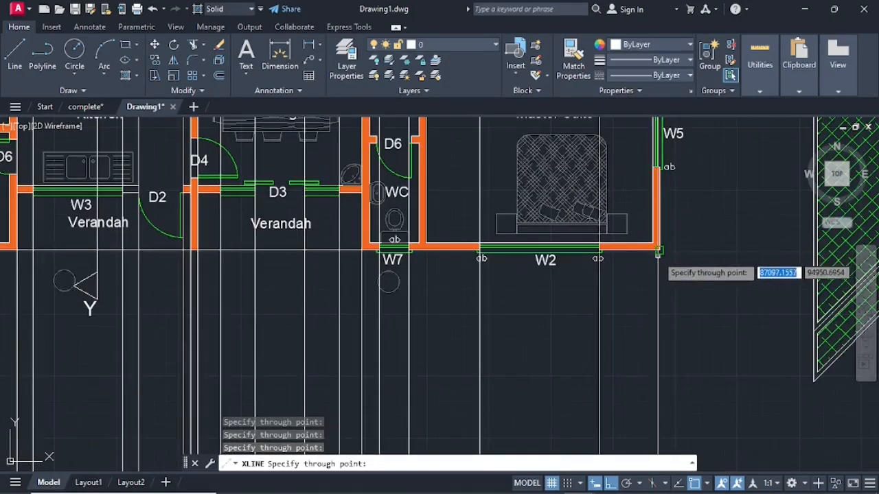
pyautogui.scroll(-2, 603, 295)
pyautogui.moveTo(528, 326); pyautogui.dragTo(613, 287, button='middle')
pyautogui.scroll(-2, 412, 316)
pyautogui.moveTo(403, 320); pyautogui.dragTo(450, 309, button='middle')
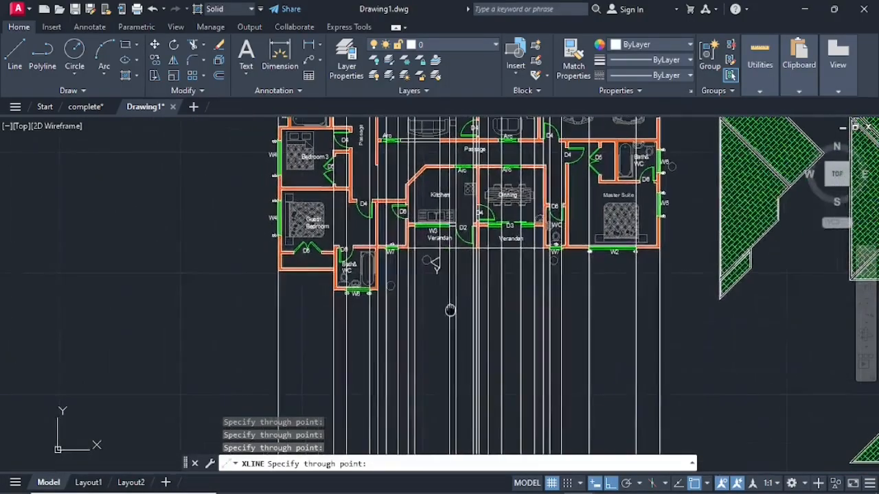
pyautogui.press('Return')
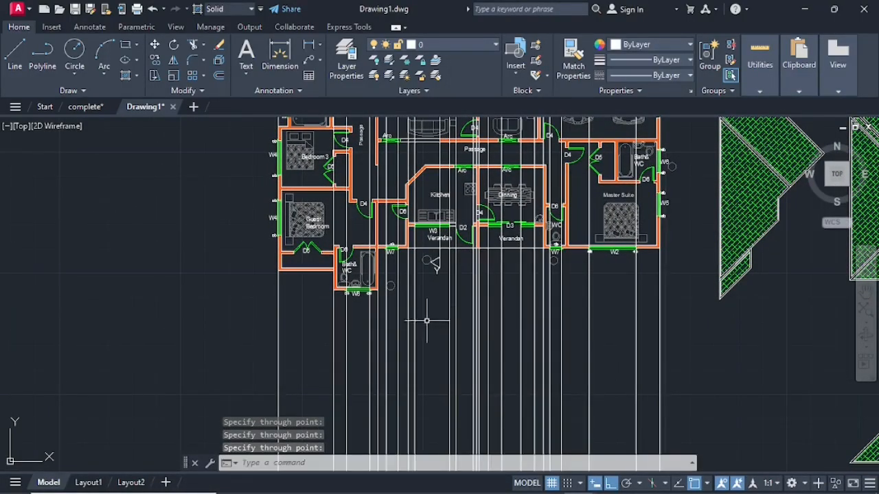
pyautogui.scroll(-3, 424, 316)
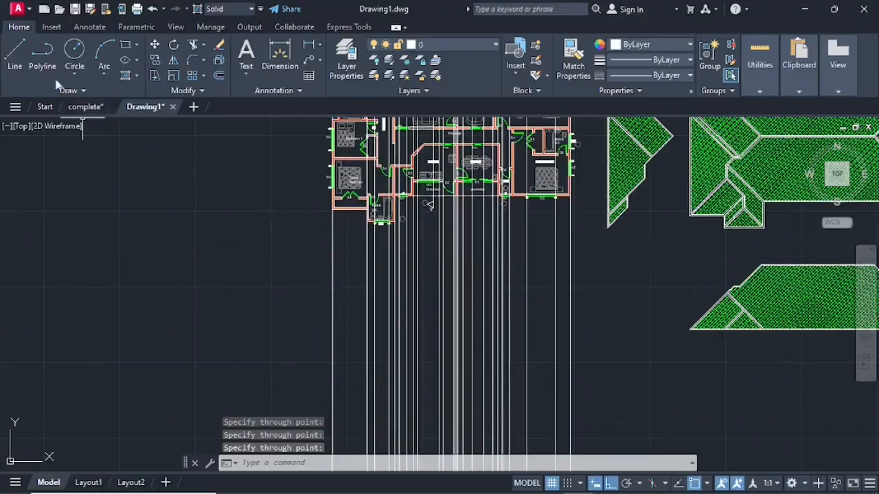
pyautogui.click(14, 55)
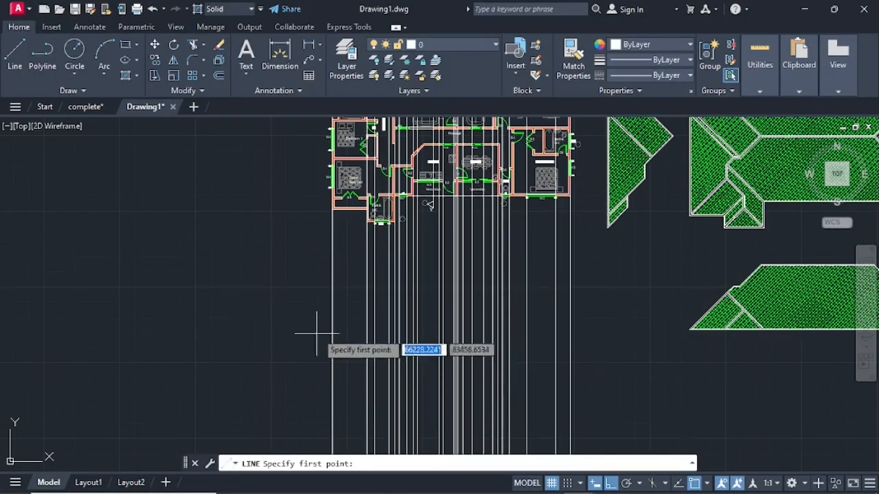
pyautogui.click(314, 280)
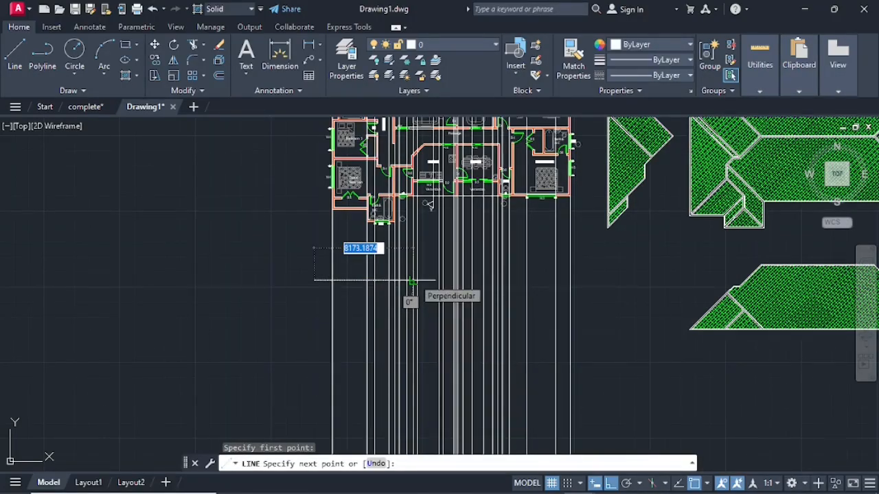
pyautogui.press('Escape')
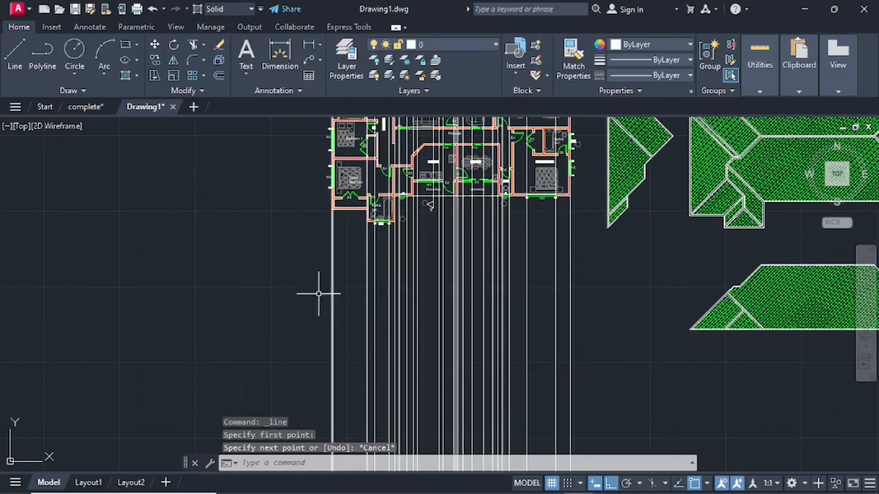
# Step: Draw a horizontal base line below the floor plan, crossing all the vertical construction lines and extending slightly beyond the outermost ones
pyautogui.click(11, 62)
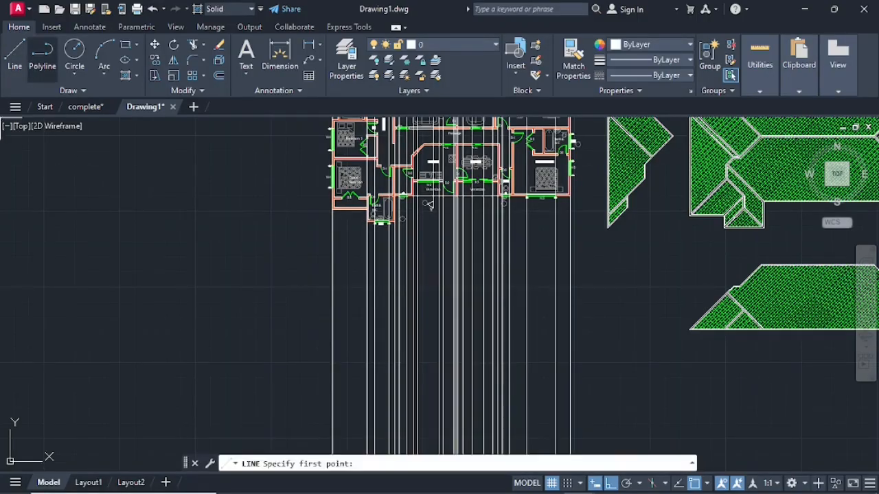
pyautogui.click(320, 292)
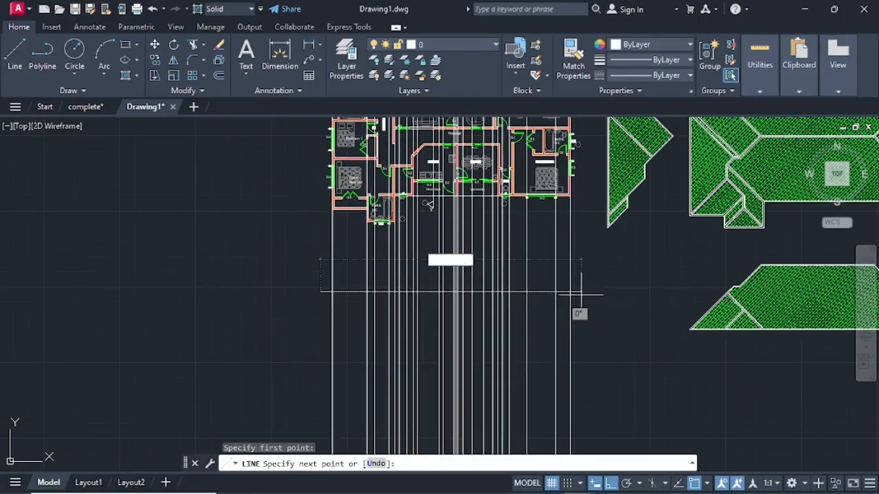
pyautogui.press('Escape')
# Step: Offset the horizontal base line upward by 400
pyautogui.scroll(4, 459, 294)
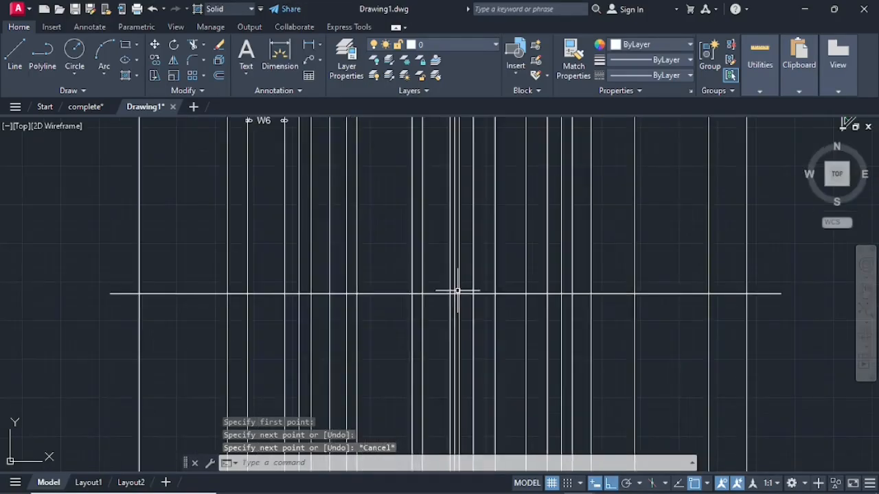
pyautogui.scroll(-2, 452, 292)
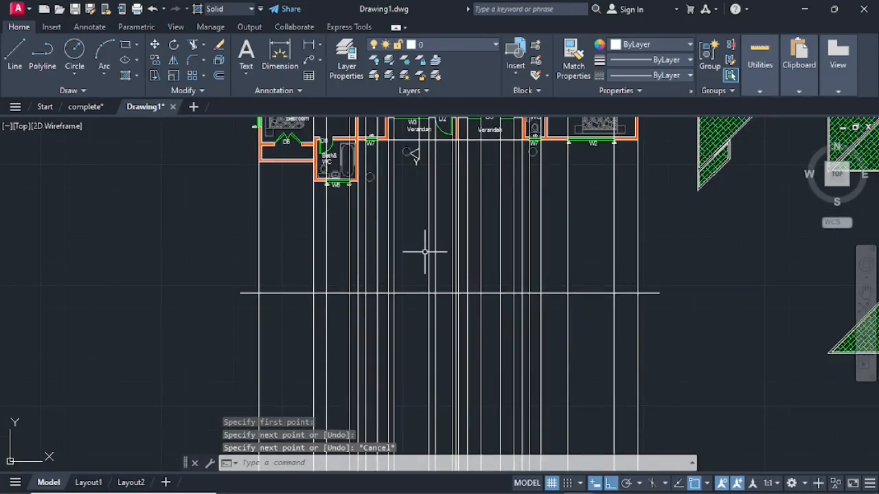
pyautogui.scroll(-2, 412, 257)
pyautogui.scroll(2, 420, 302)
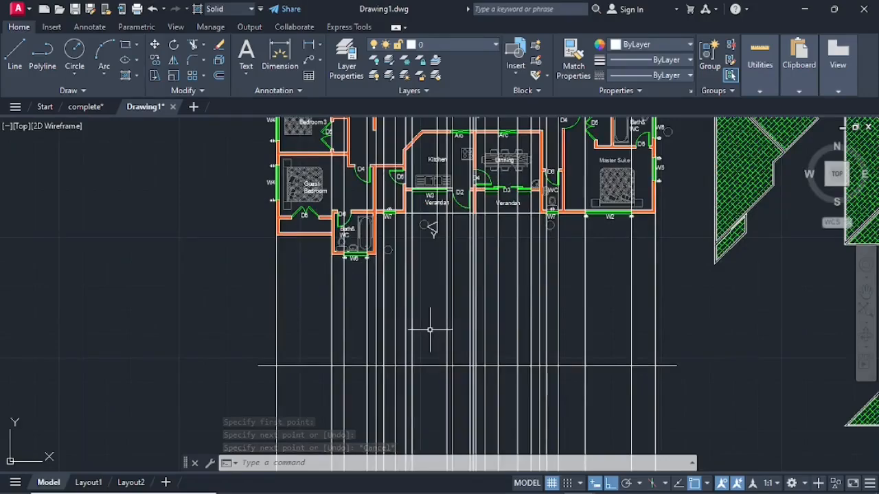
pyautogui.scroll(2, 430, 329)
pyautogui.moveTo(428, 330); pyautogui.dragTo(410, 360, button='middle')
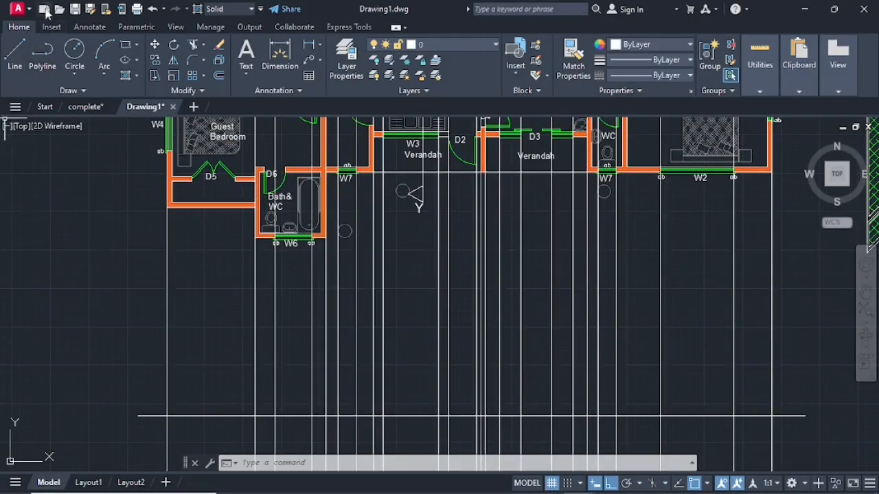
pyautogui.click(218, 76)
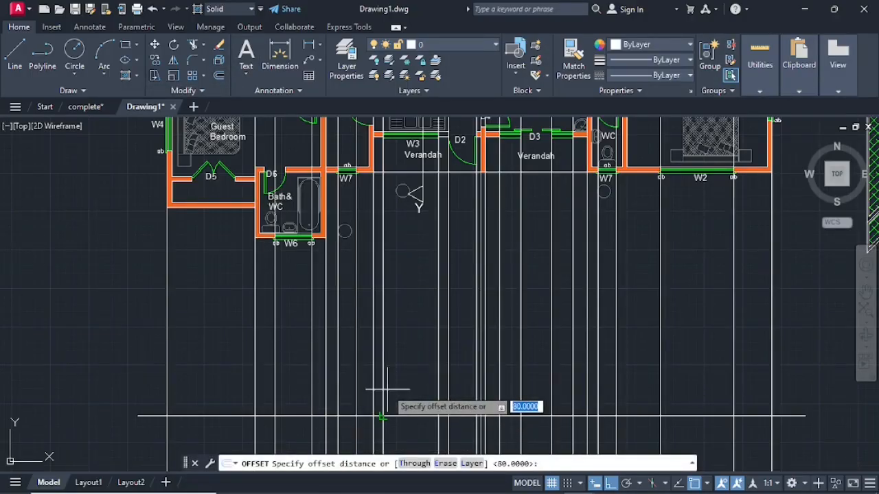
pyautogui.write('400')
pyautogui.press('Return')
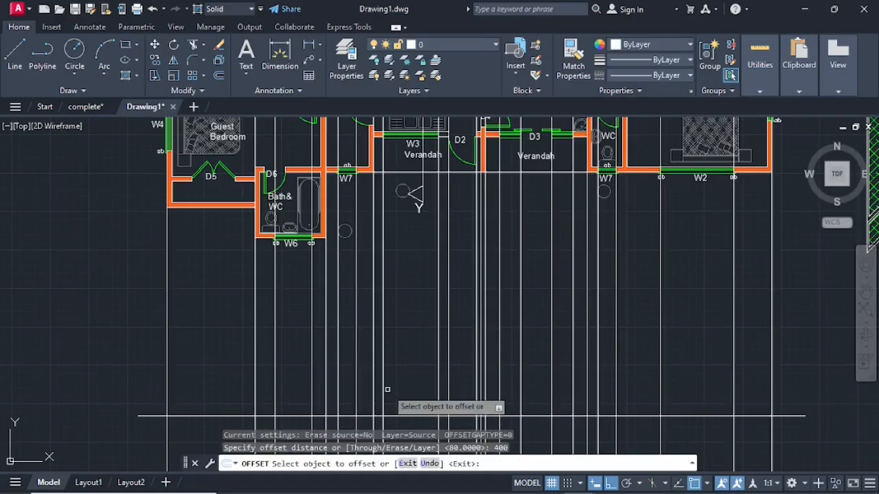
pyautogui.click(412, 415)
pyautogui.click(409, 396)
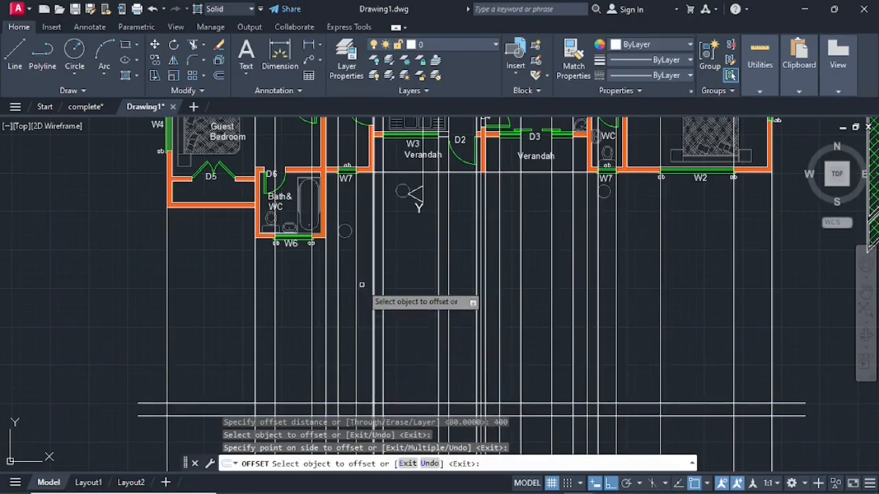
# Step: Offset the horizontal line just above the base line upward by 3000
pyautogui.click(219, 77)
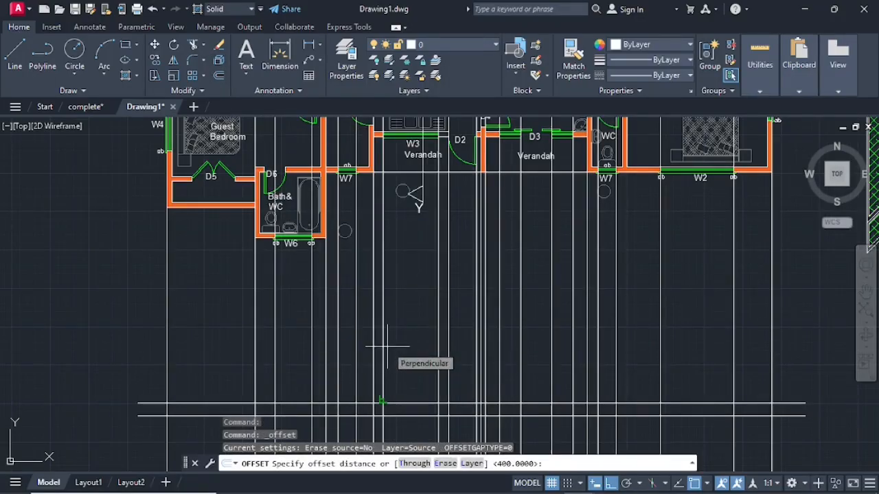
pyautogui.write('3')
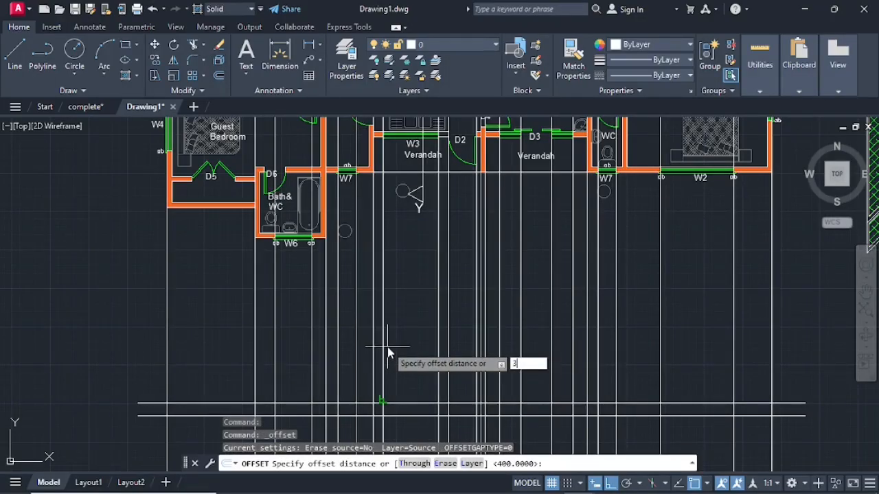
pyautogui.write('000')
pyautogui.press('Return')
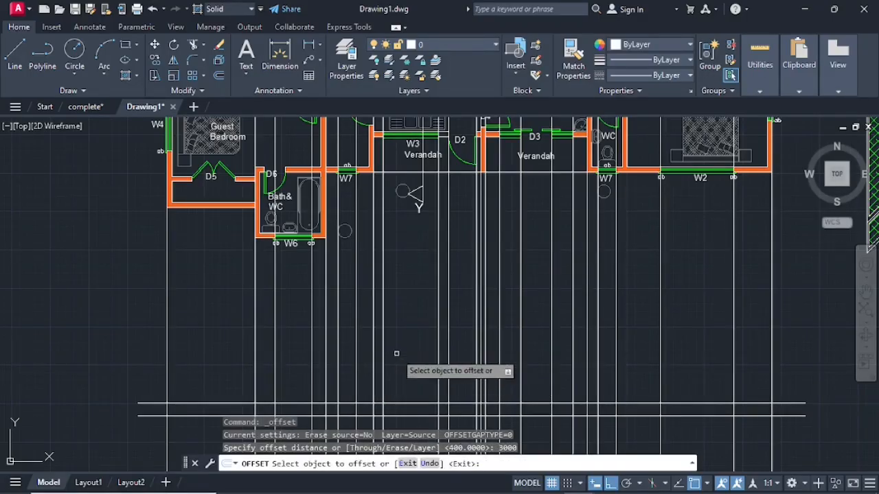
pyautogui.click(398, 404)
pyautogui.click(398, 360)
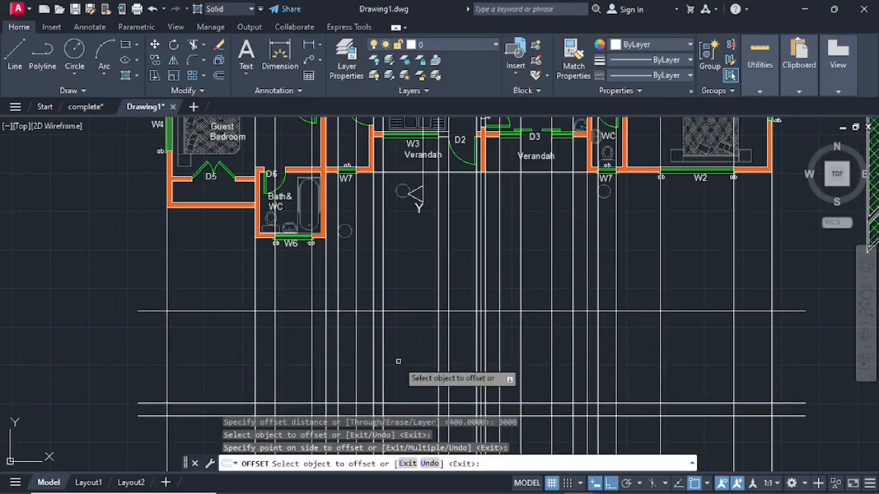
# Step: Offset the same horizontal line just above the base line upward by 2100, finishing the command
pyautogui.click(218, 75)
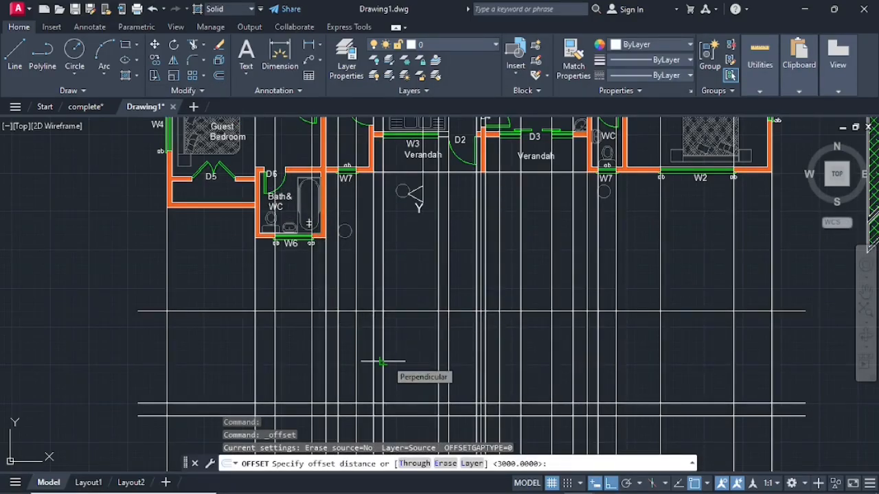
pyautogui.write('2100')
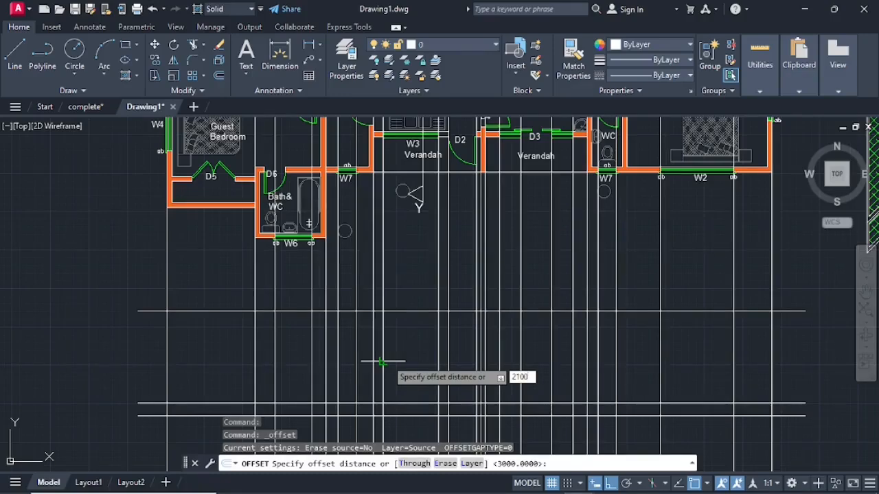
pyautogui.press('Return')
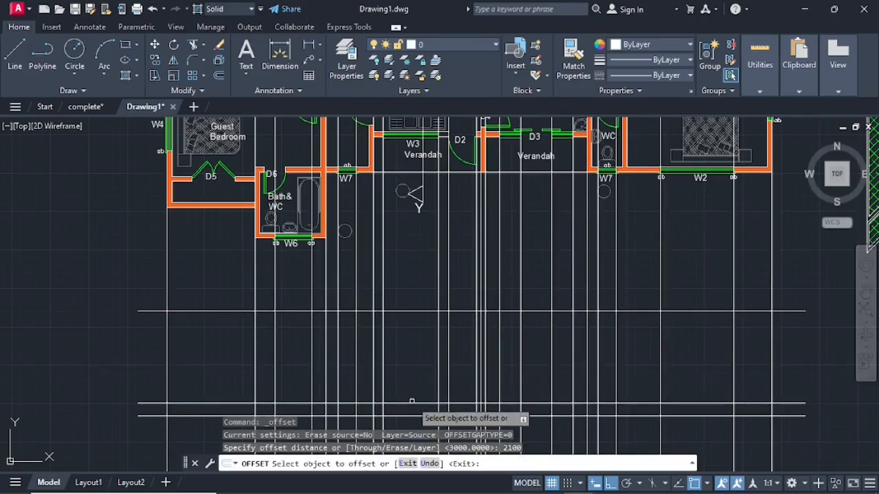
pyautogui.click(412, 403)
pyautogui.click(412, 377)
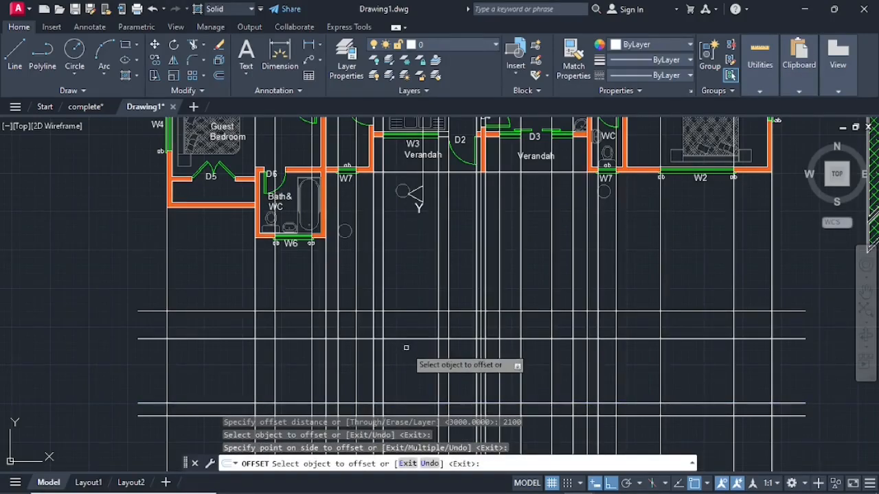
pyautogui.press('Escape')
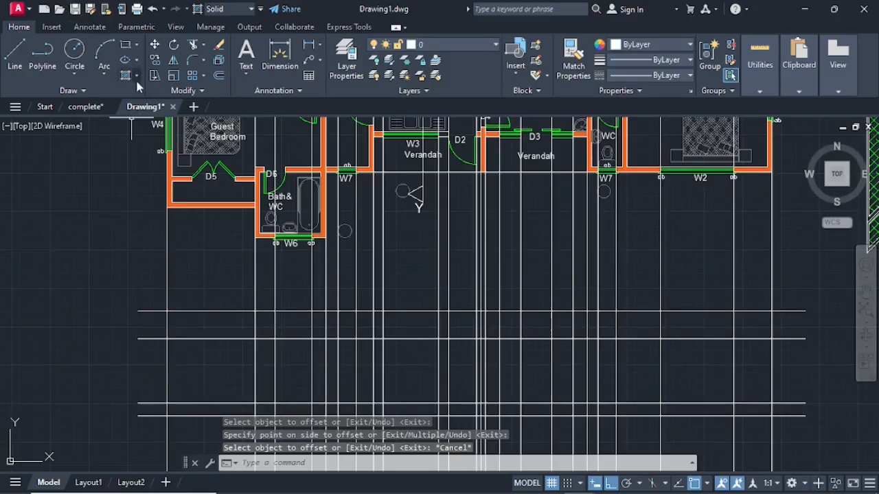
# Step: Offset the horizontal line just above the base line upward by 1400
pyautogui.click(218, 75)
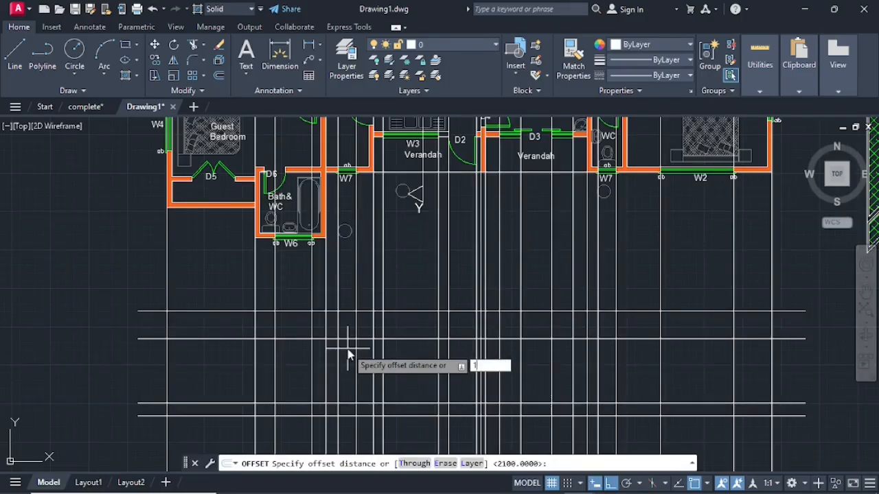
pyautogui.press('Return')
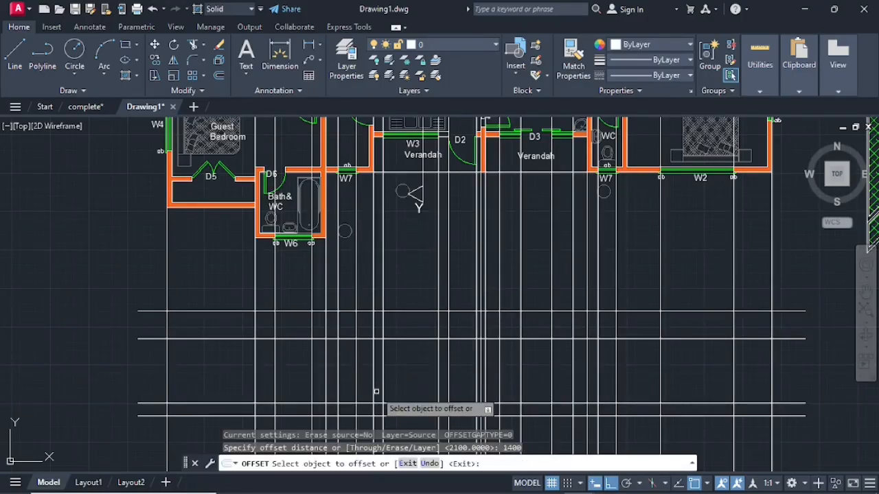
pyautogui.click(396, 404)
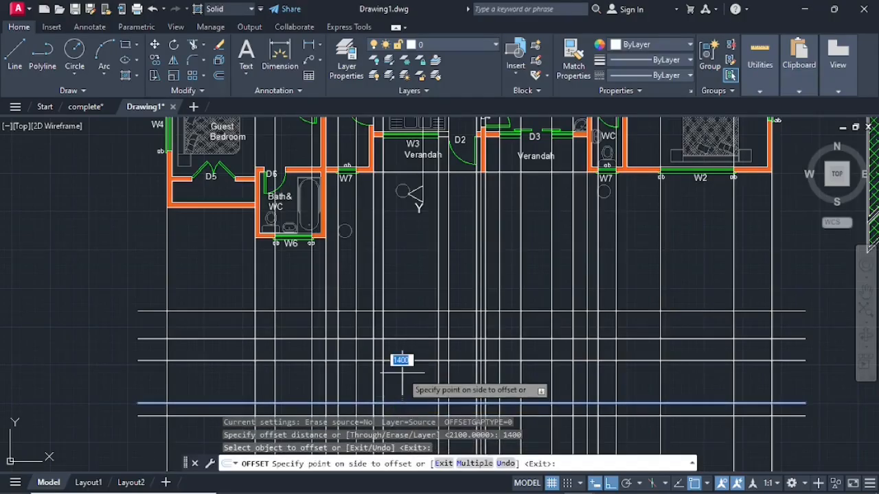
pyautogui.click(398, 359)
# Step: Offset the horizontal line just above the base line upward by 900, ending the Offset command
pyautogui.click(220, 76)
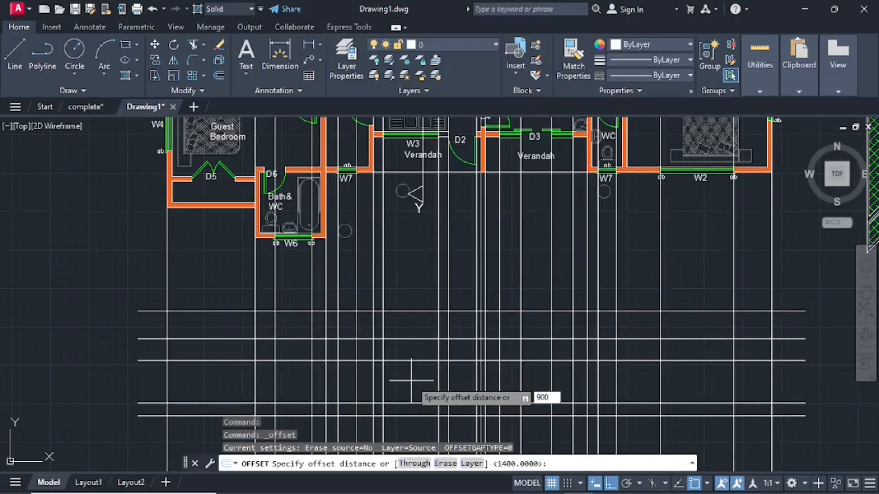
pyautogui.press('Return')
pyautogui.click(404, 405)
pyautogui.click(417, 373)
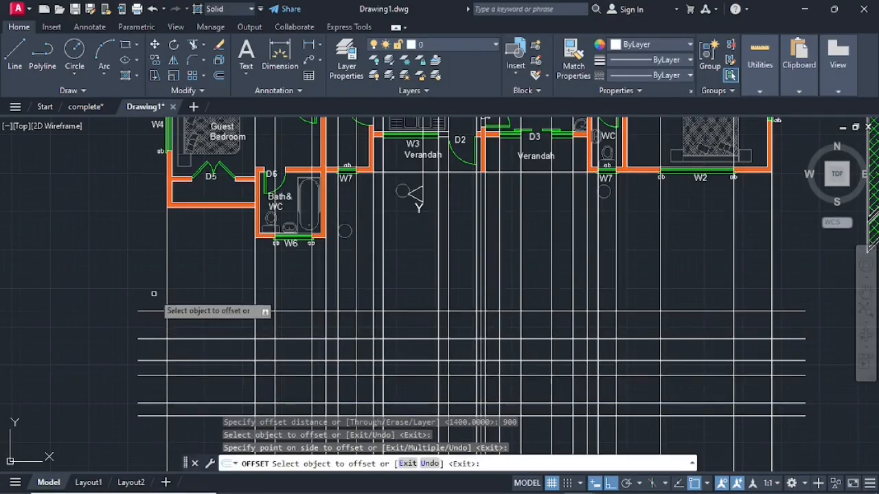
pyautogui.press('Escape')
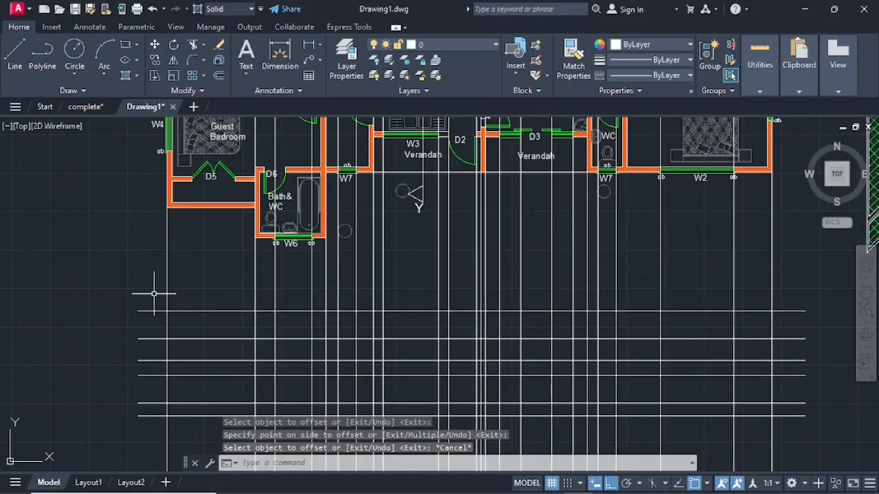
# Step: Trim the five upper horizontal lines to the outermost construction lines, and remove the vertical segments between the two lowest horizontals
pyautogui.press('Return')
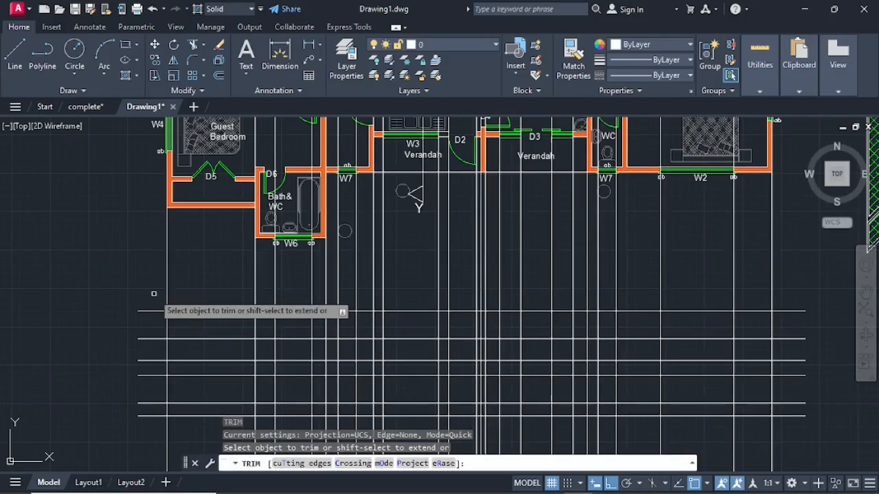
pyautogui.click(143, 278)
pyautogui.press('Return')
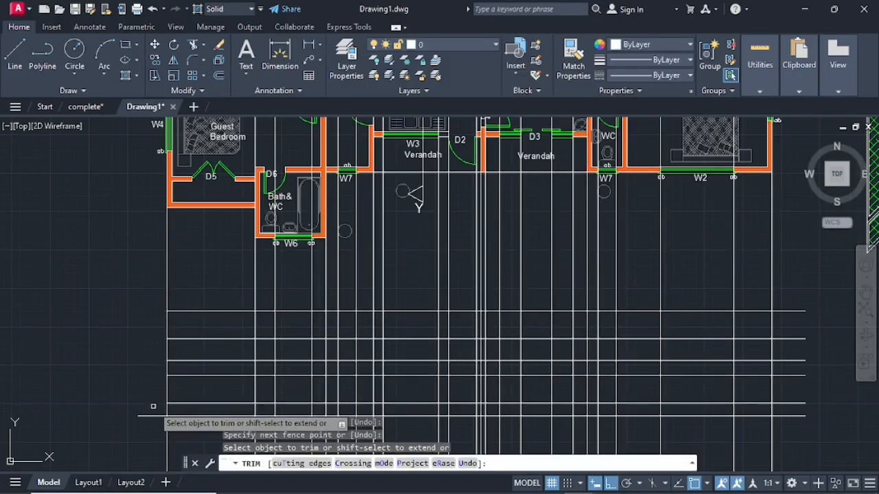
pyautogui.click(152, 406)
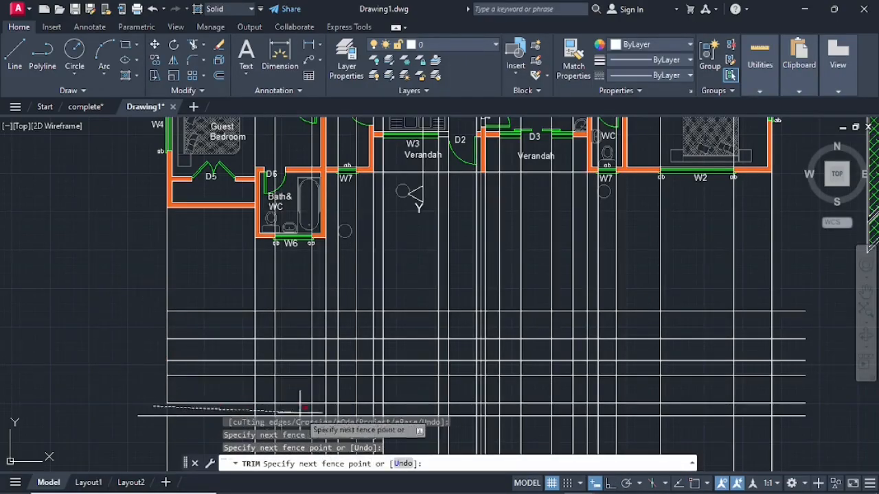
pyautogui.click(800, 405)
pyautogui.press('Return')
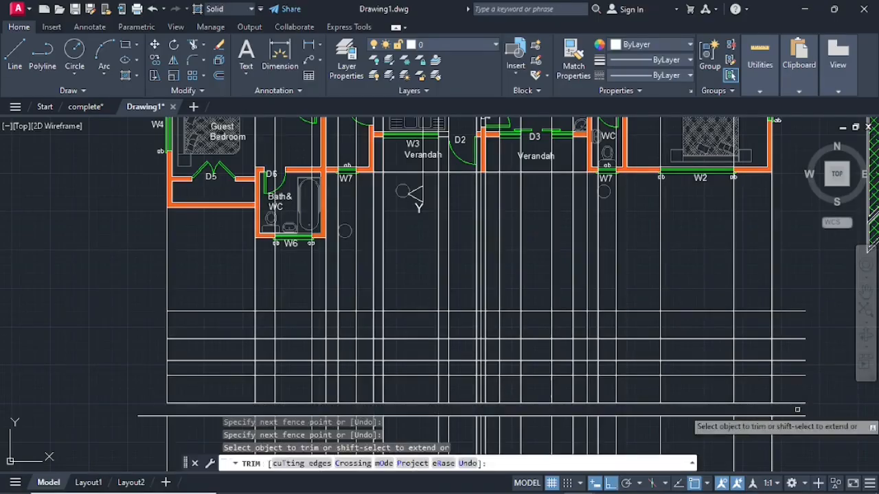
pyautogui.click(796, 412)
pyautogui.press('Return')
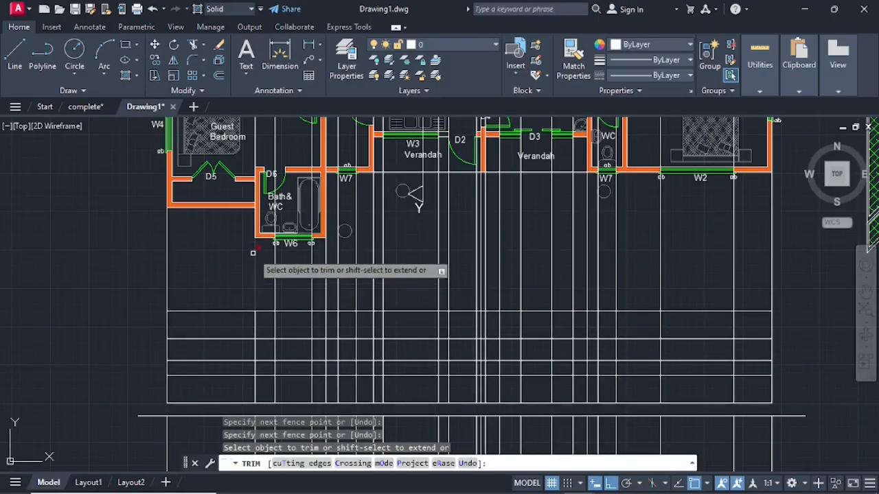
pyautogui.press('Escape')
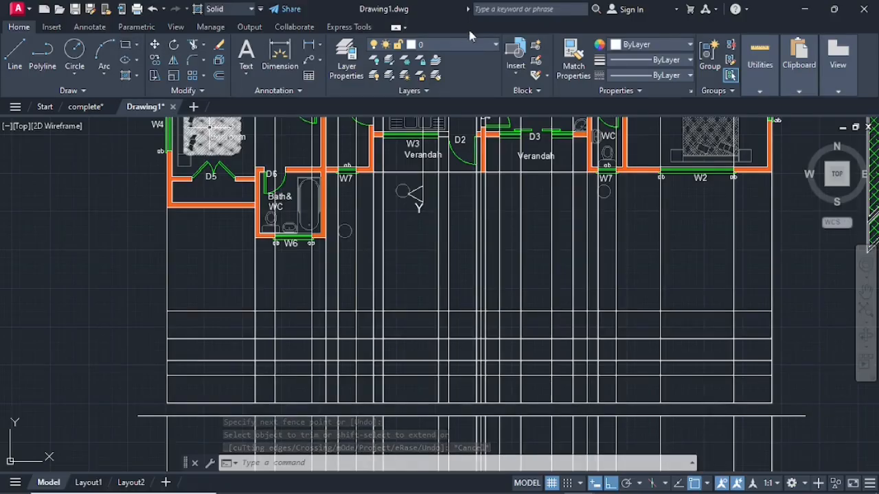
# Step: Make the yellow "doors and windors" layer current
pyautogui.click(493, 46)
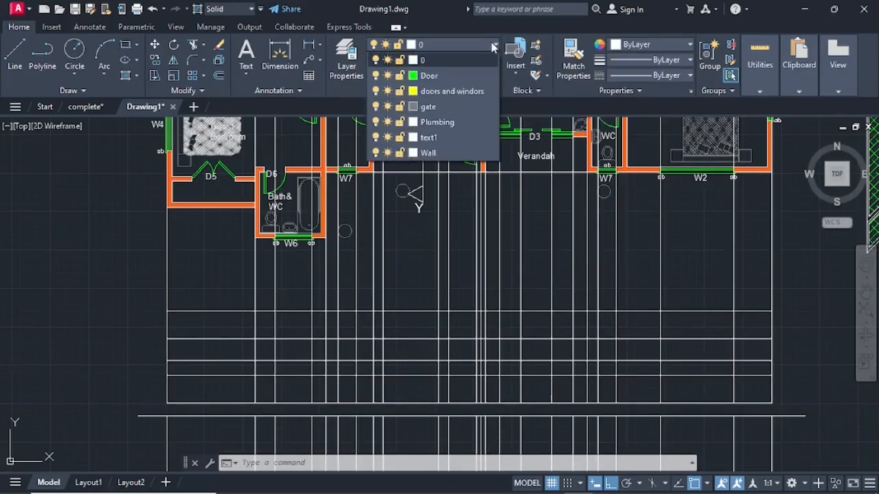
pyautogui.click(439, 96)
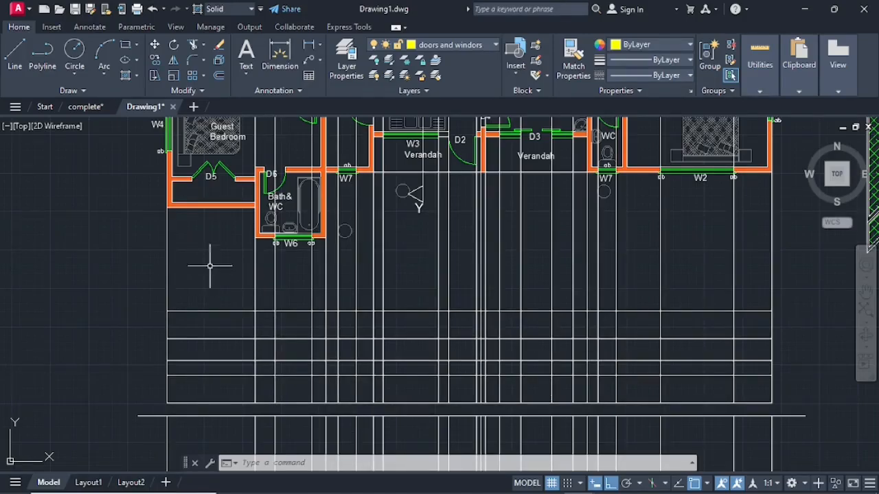
# Step: Draw rectangles for window W6 and the left window W7 between their projection lines, from the head line down to the next level line
pyautogui.click(126, 49)
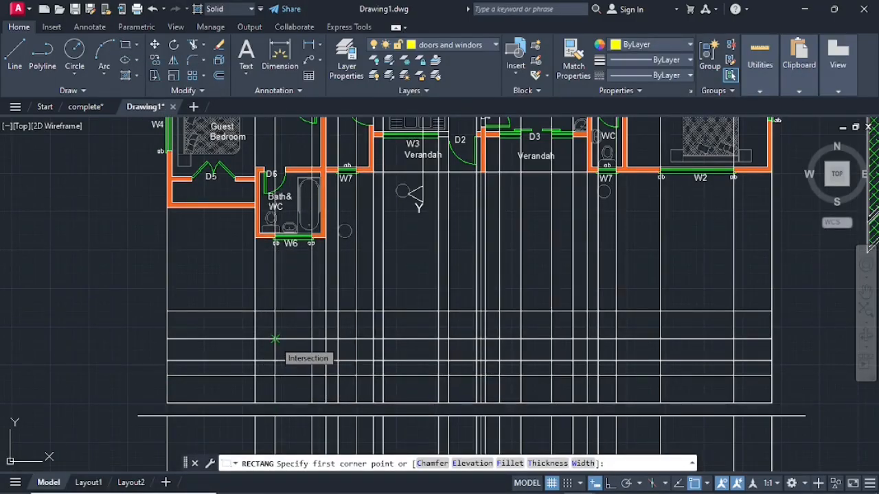
pyautogui.click(275, 339)
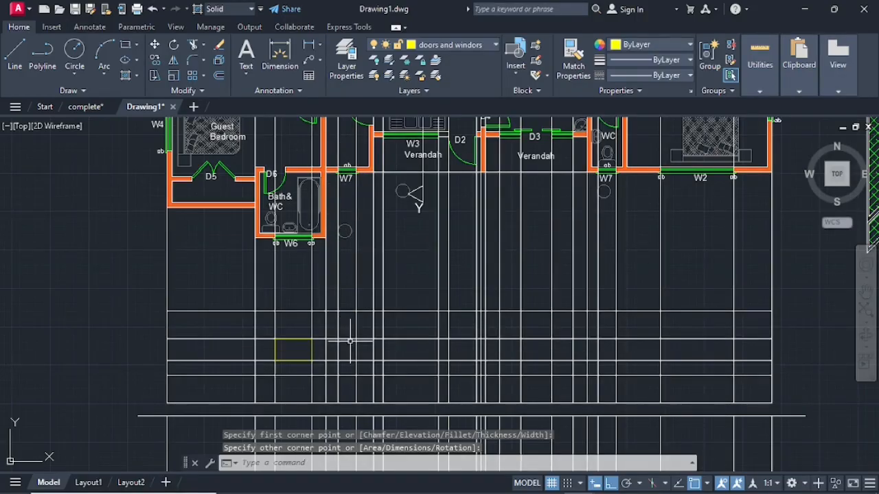
pyautogui.press('Return')
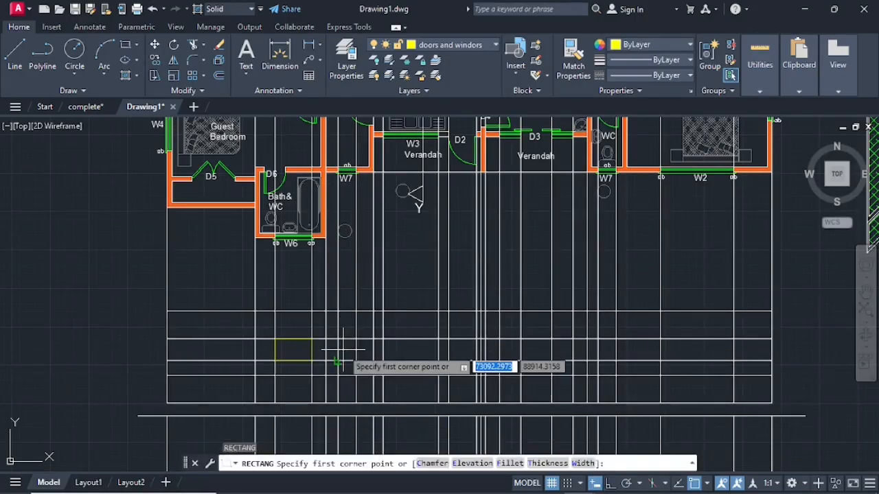
pyautogui.click(338, 339)
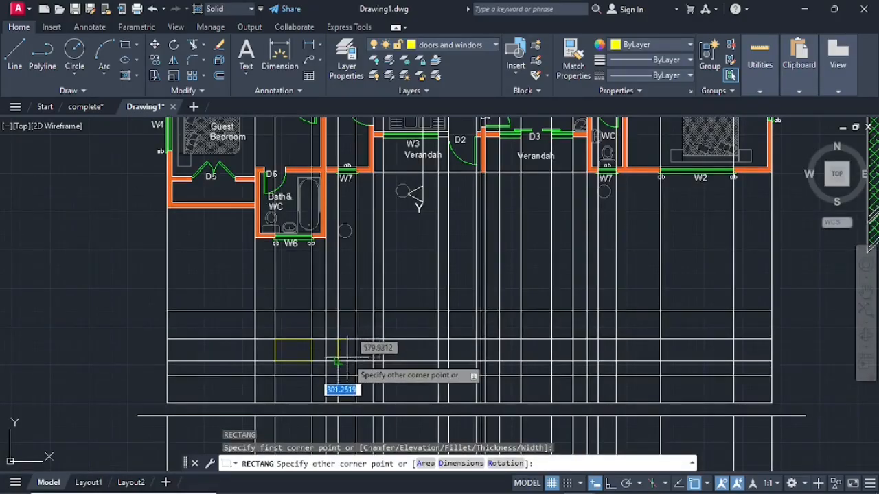
pyautogui.click(356, 361)
# Step: Draw the window W3 rectangle between its projection lines, from the head line down to the second level line below it
pyautogui.press('Return')
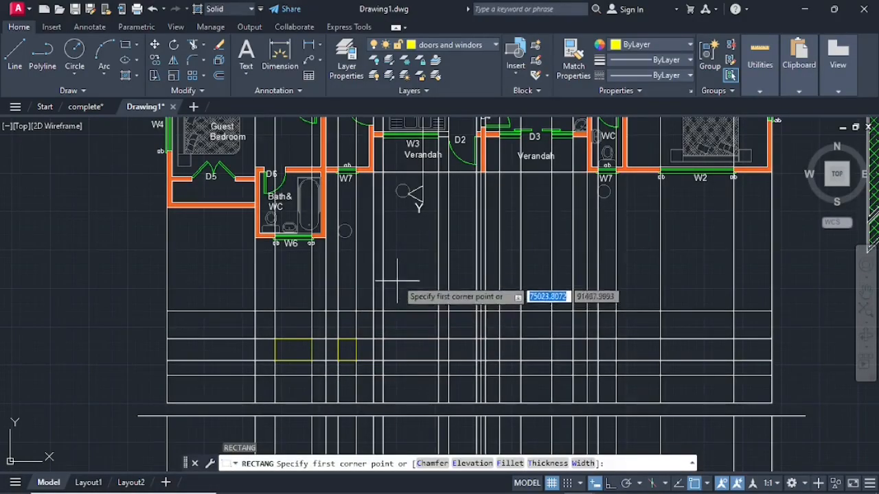
pyautogui.press('Return')
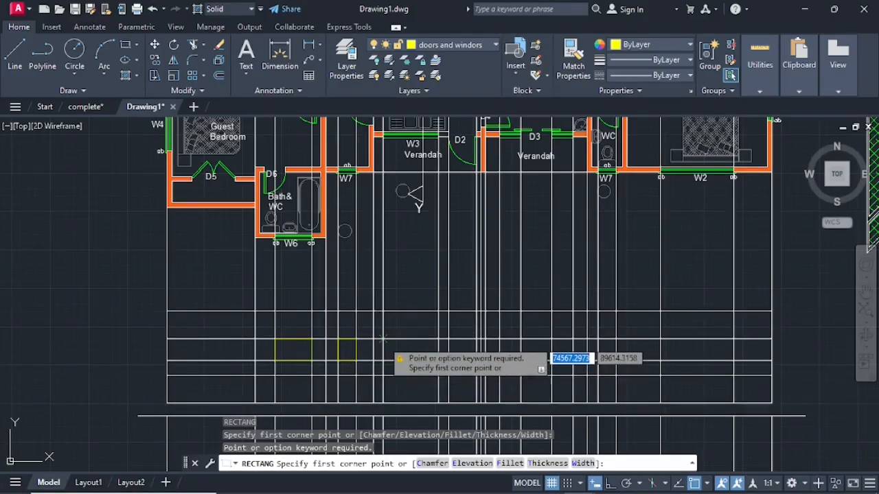
pyautogui.click(383, 362)
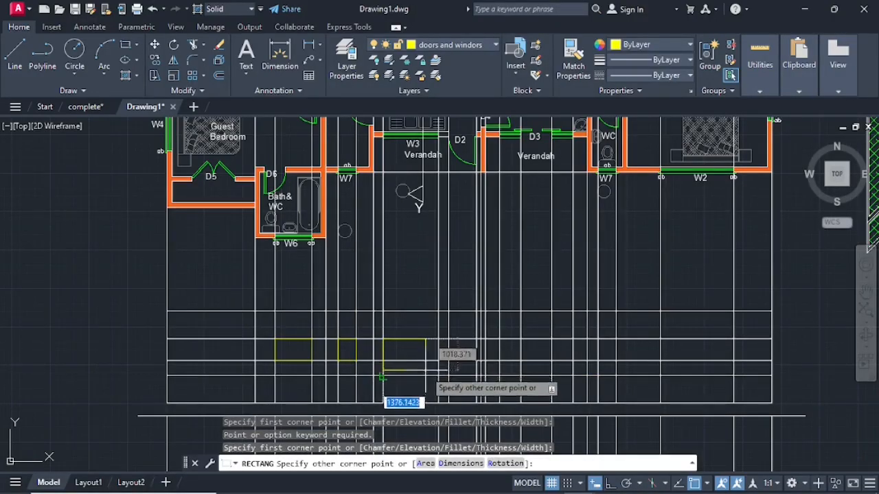
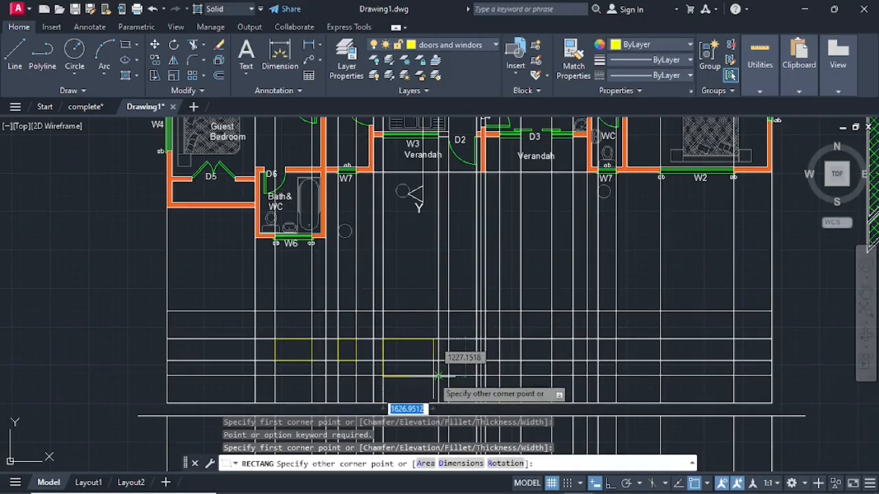
pyautogui.click(438, 376)
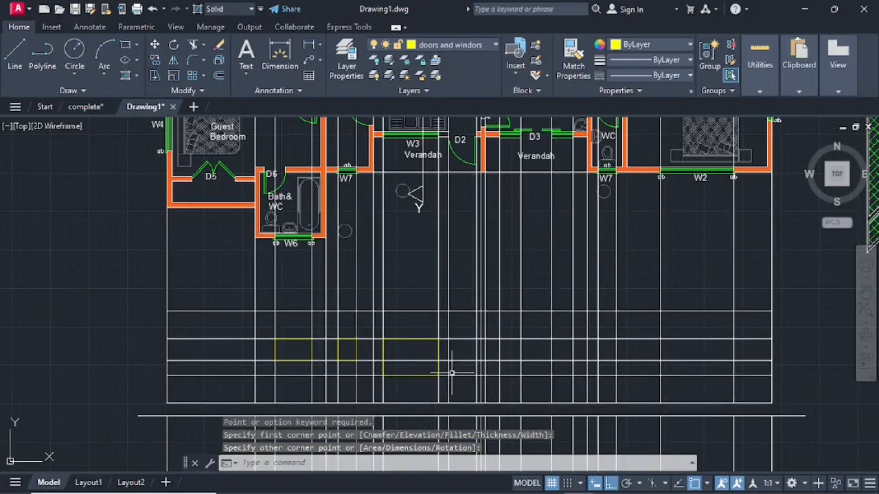
pyautogui.press('Return')
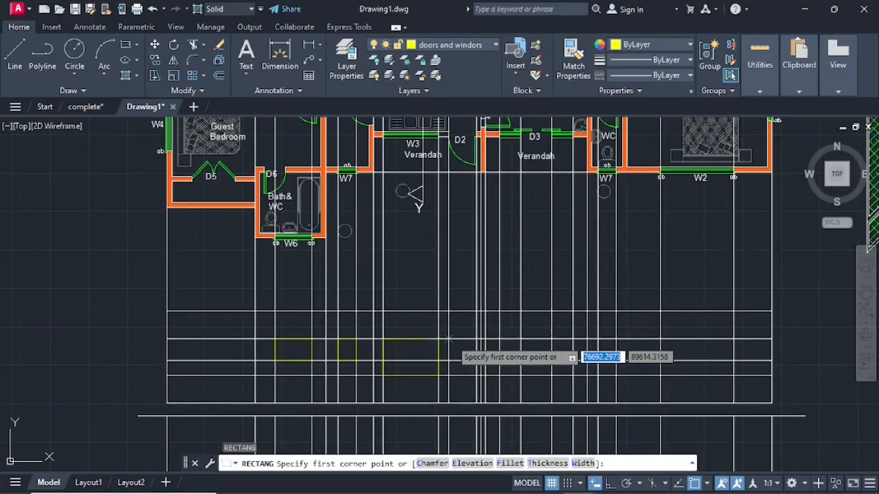
pyautogui.click(451, 341)
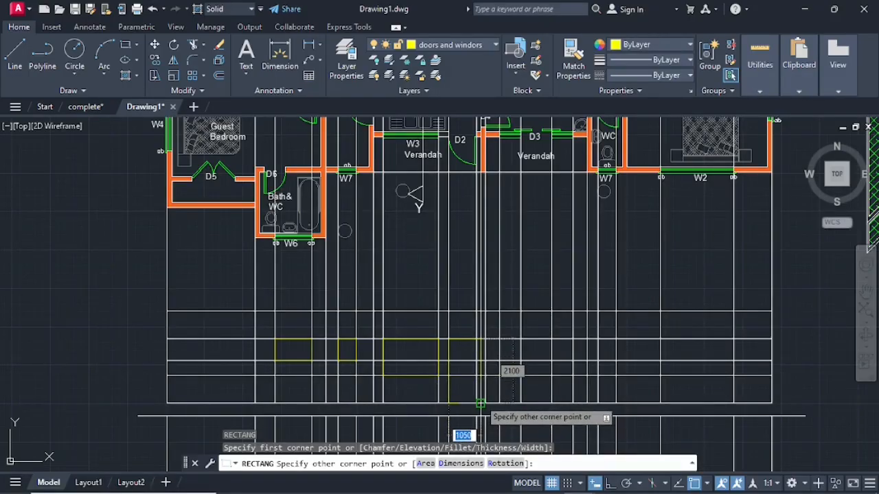
pyautogui.click(481, 404)
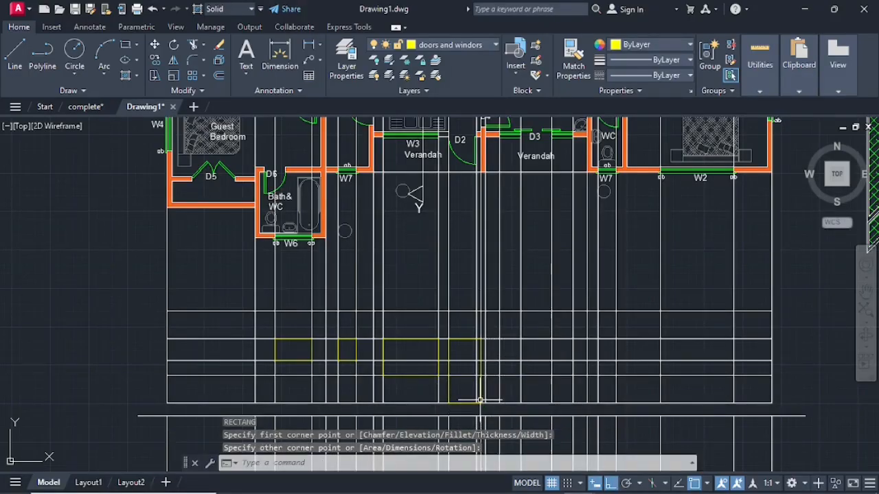
pyautogui.click(450, 351)
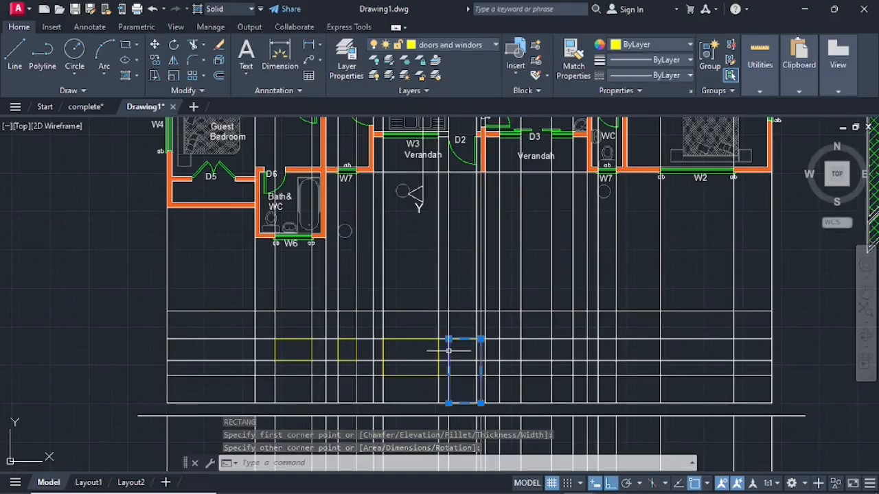
pyautogui.press('Delete')
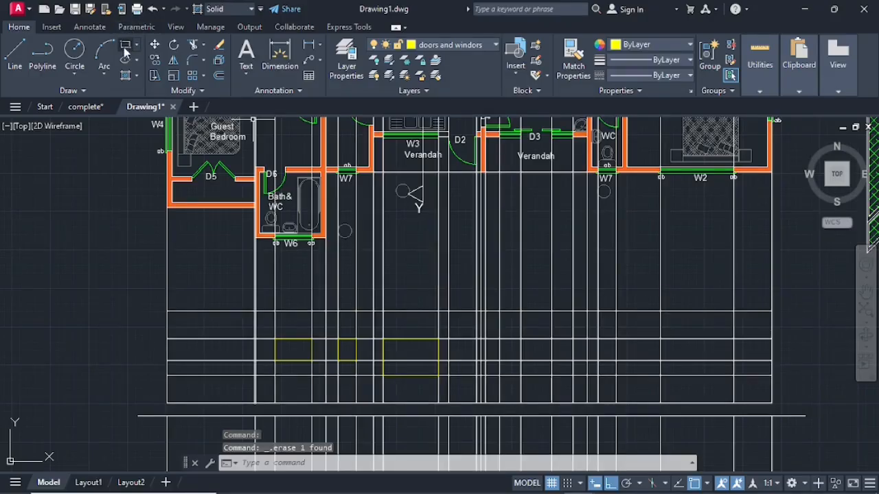
# Step: Draw the door D2 rectangle 900 wide by 2100 high, and the overall door D3 rectangle from the head line to the floor line
pyautogui.click(125, 46)
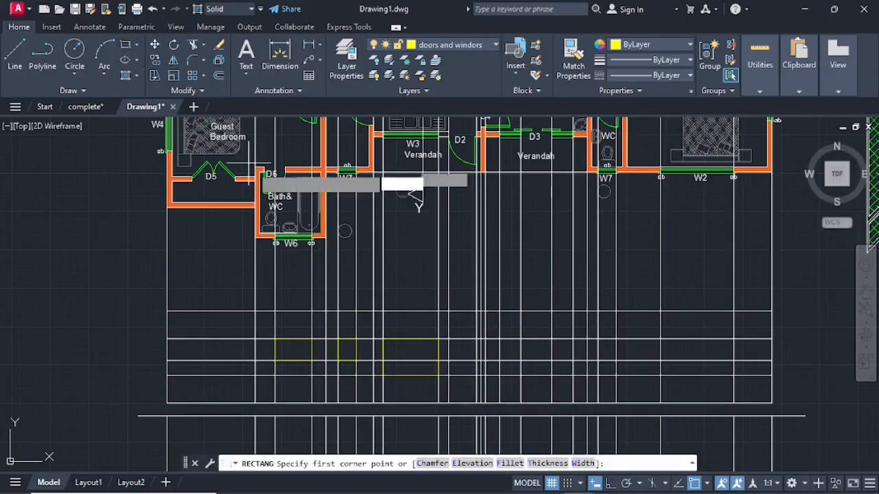
pyautogui.click(448, 339)
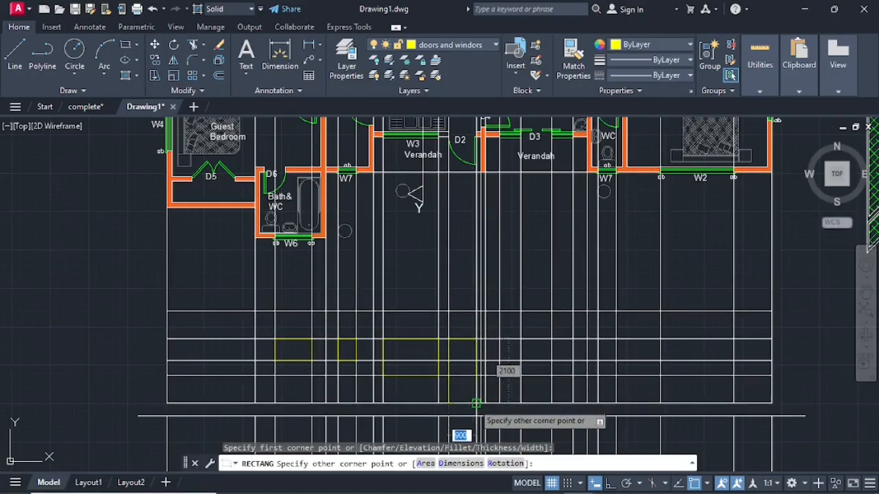
pyautogui.click(474, 404)
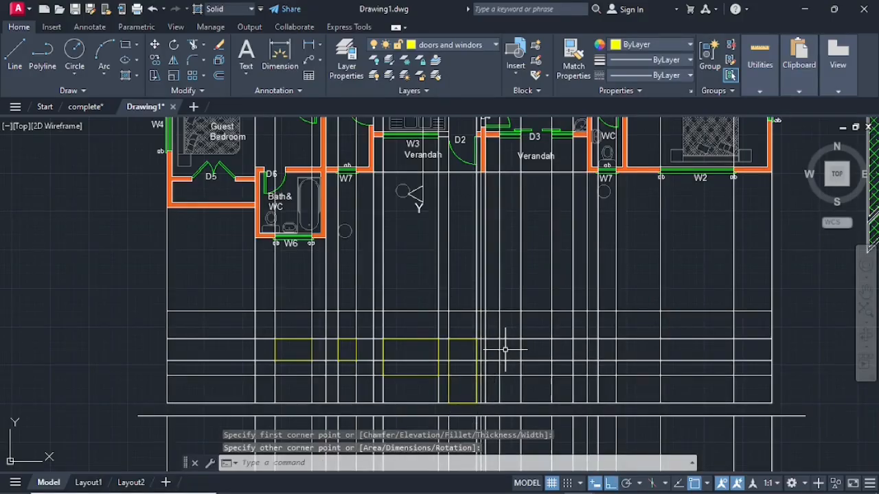
pyautogui.press('Return')
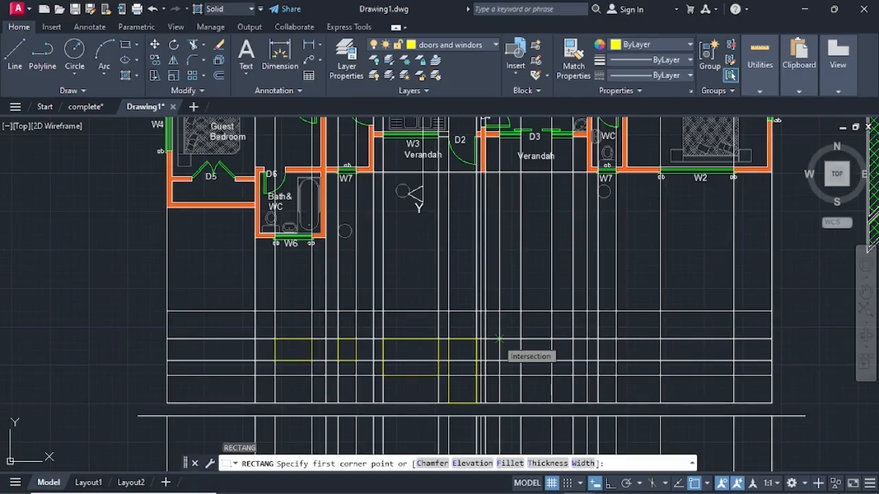
pyautogui.click(500, 339)
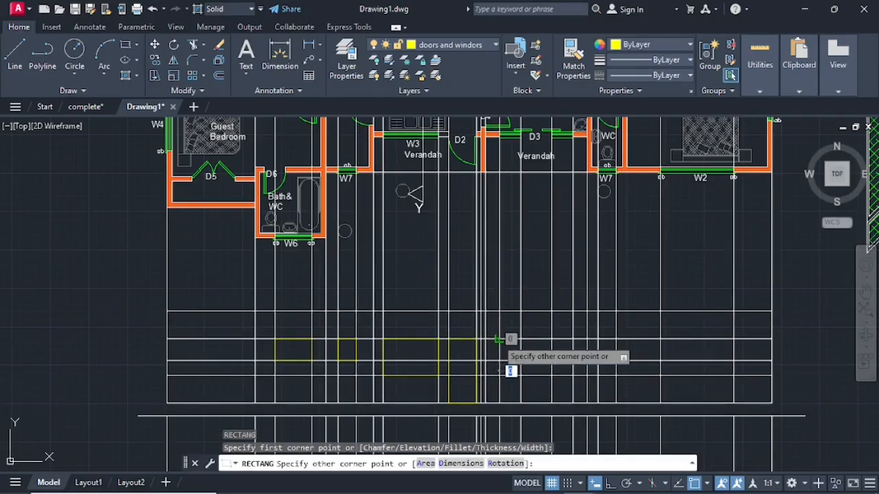
pyautogui.click(572, 402)
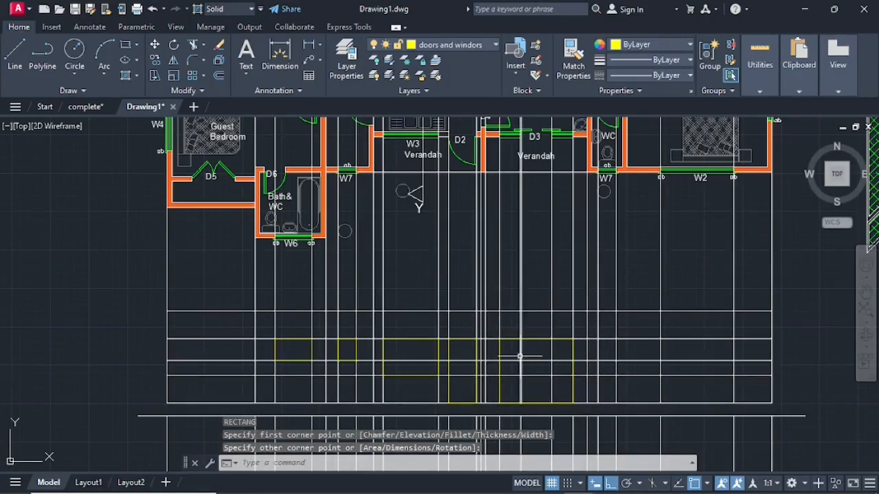
# Step: Divide door D3 into three full-height rectangular panels along its projection lines, making the right panel 700 by 2100
pyautogui.press('Return')
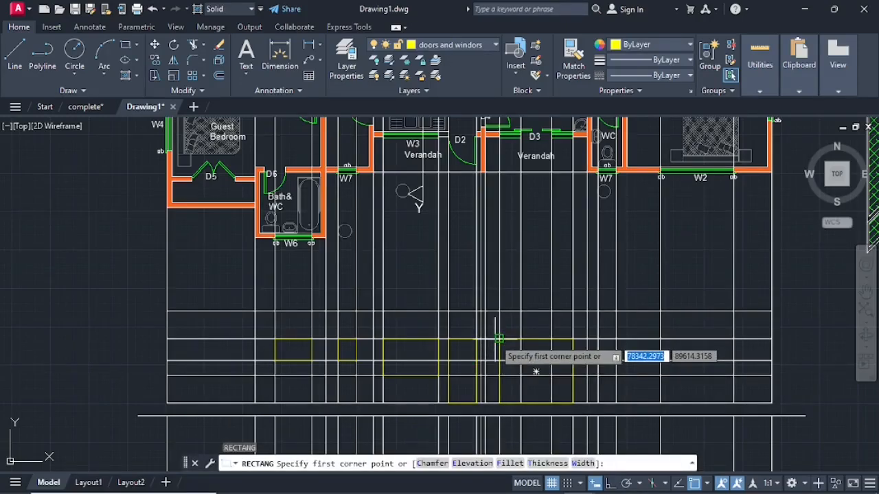
pyautogui.click(499, 340)
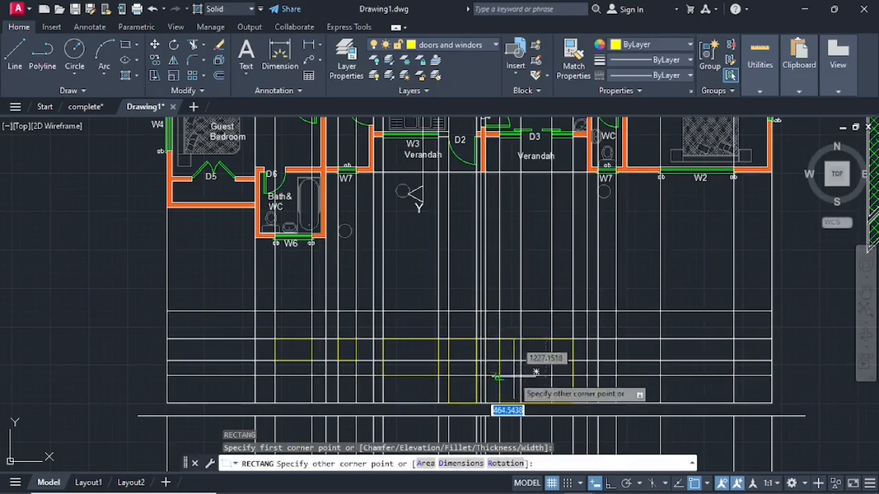
pyautogui.click(521, 404)
pyautogui.press('Return')
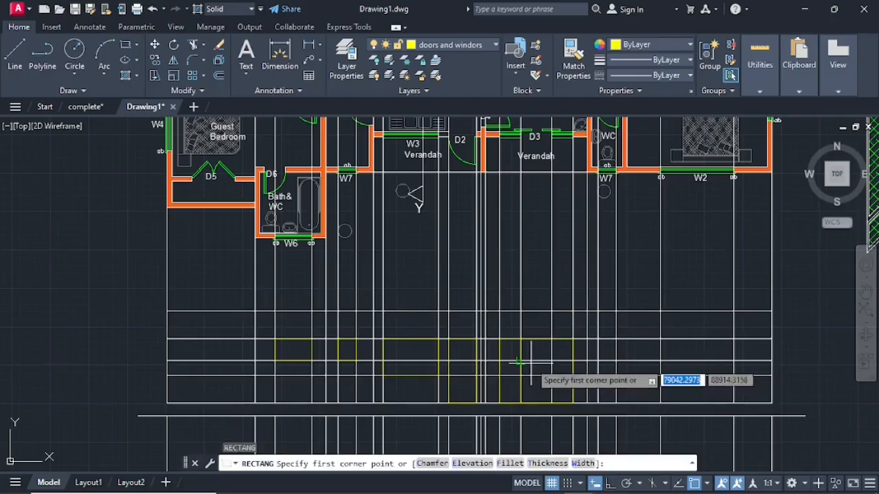
pyautogui.click(535, 340)
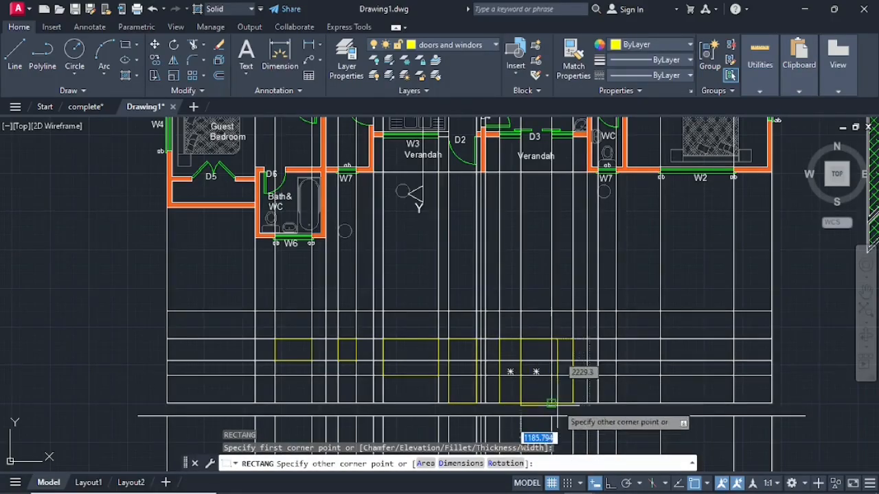
pyautogui.click(573, 404)
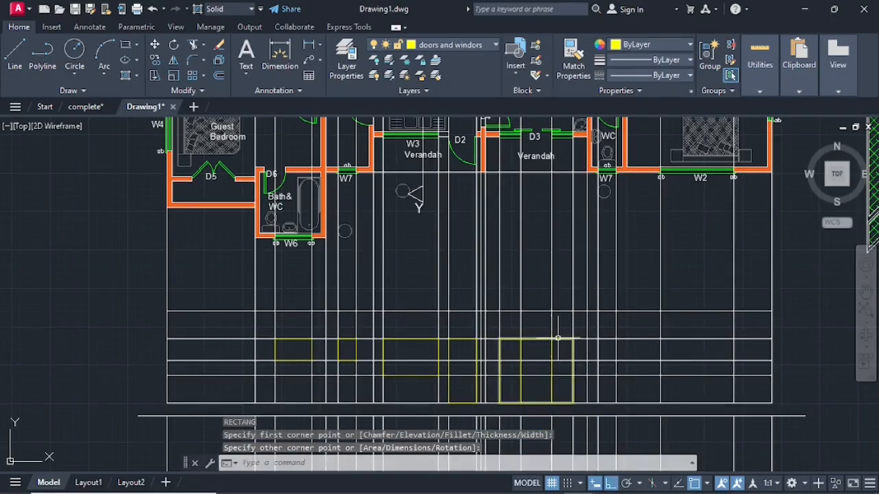
pyautogui.press('Return')
pyautogui.click(549, 362)
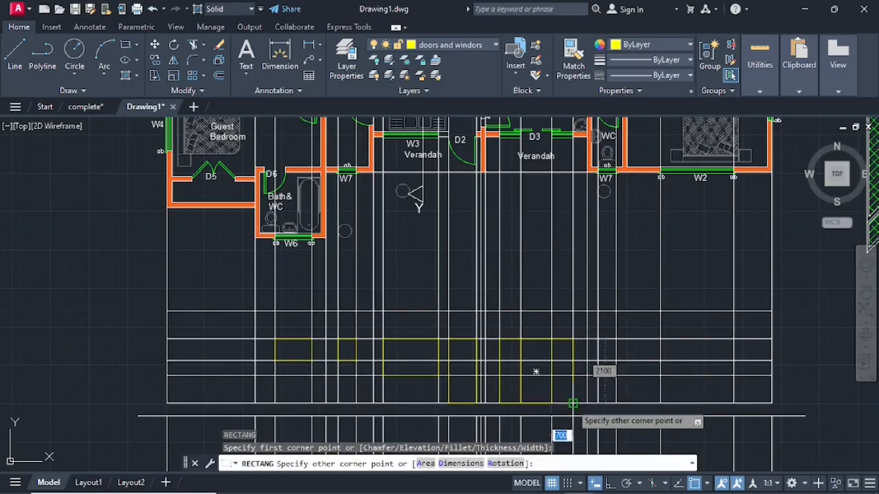
pyautogui.click(572, 403)
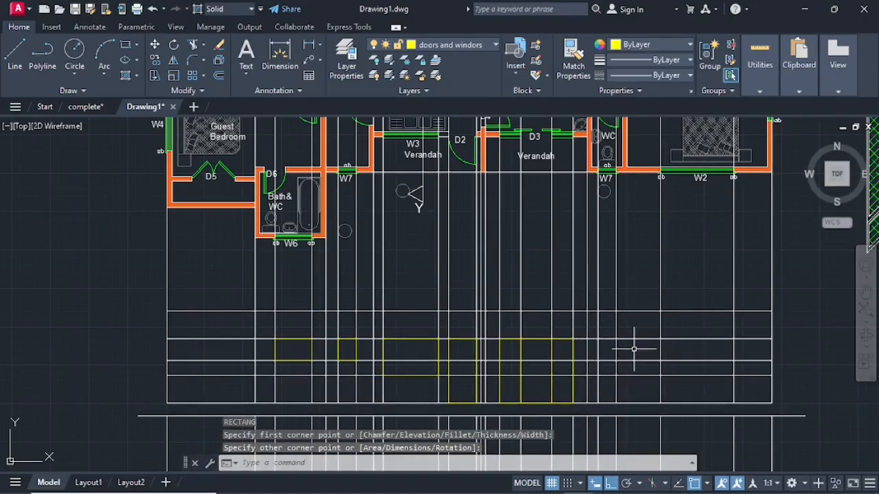
# Step: Draw rectangles for the right window W7 and window W2 on their projection lines, W2 reaching the lower sill line, and end the Rectangle command
pyautogui.press('Return')
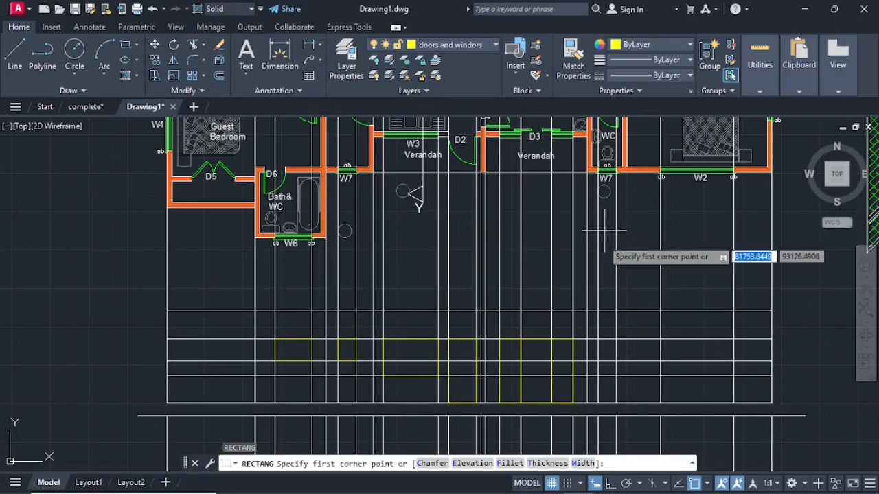
pyautogui.click(598, 340)
pyautogui.click(616, 361)
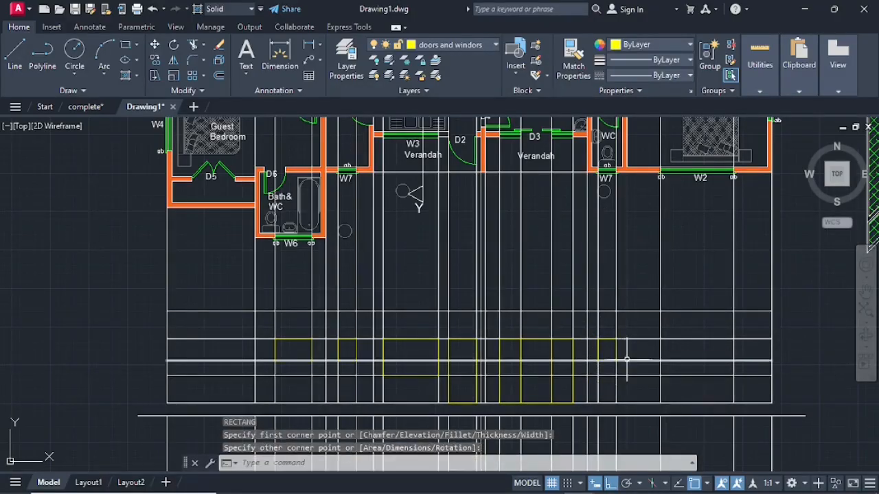
pyautogui.press('Return')
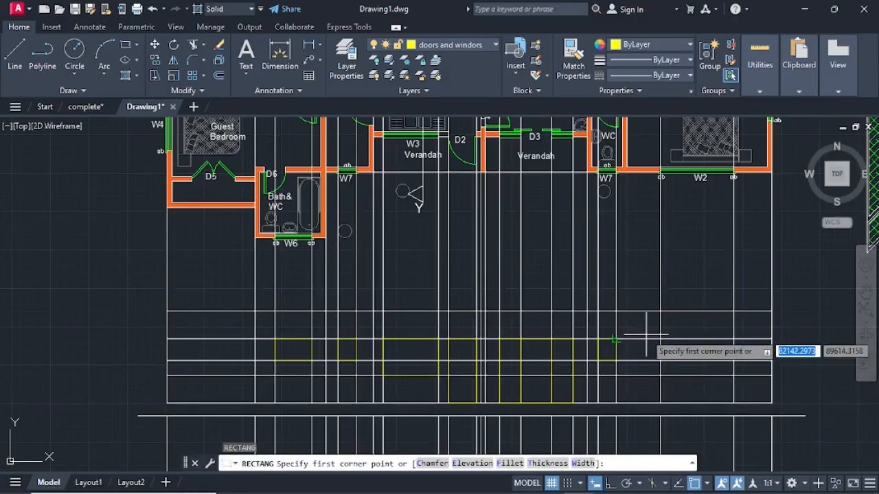
pyautogui.click(661, 339)
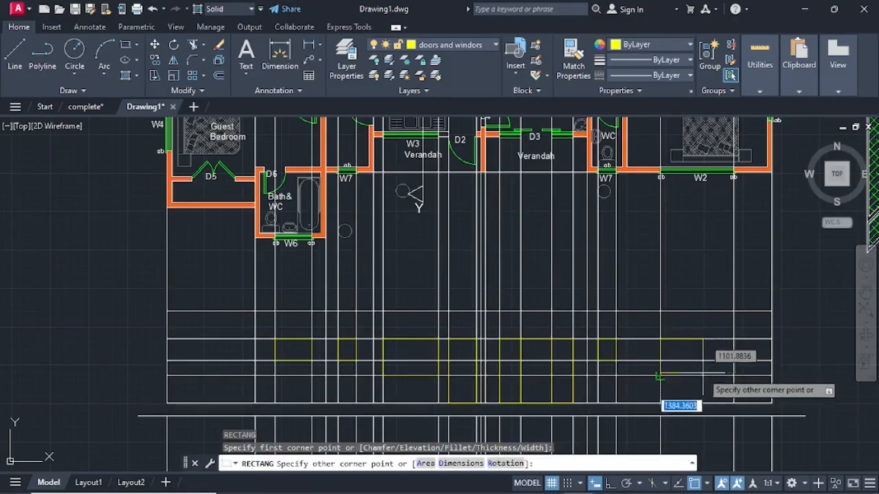
pyautogui.click(731, 374)
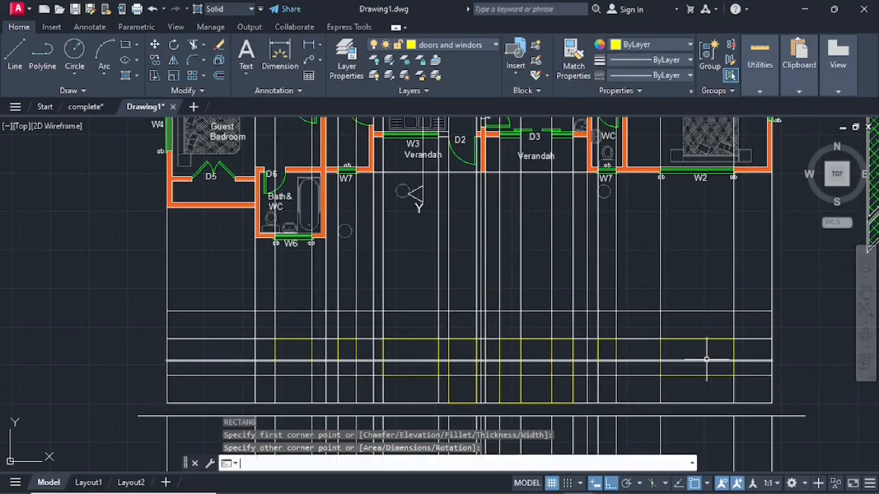
pyautogui.press('Return')
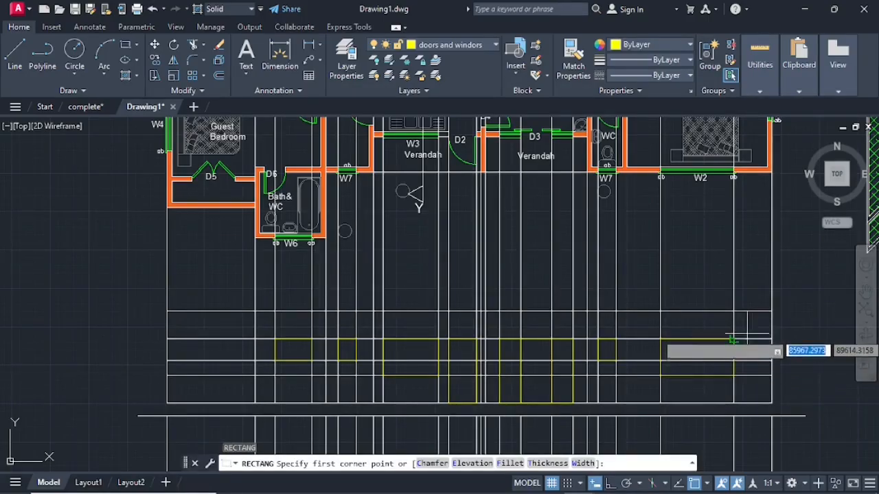
pyautogui.press('Escape')
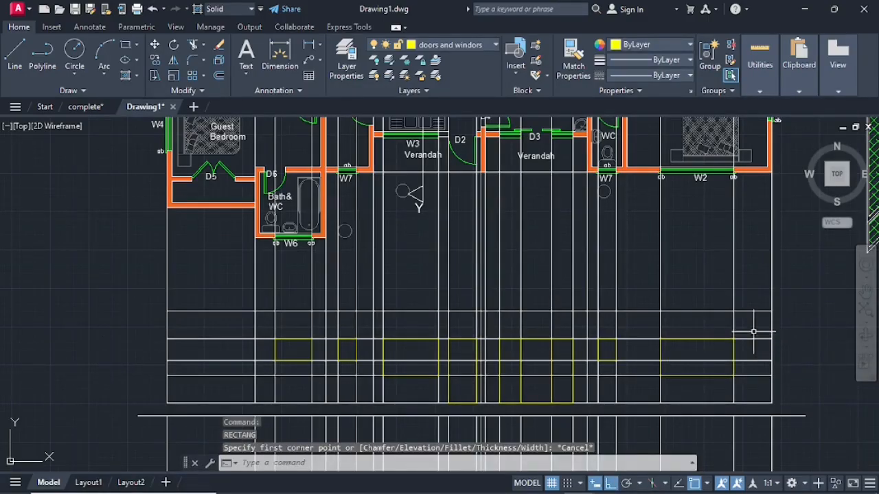
# Step: Delete the three opening level lines and all the door and window projection lines, keeping the wall projections, top line and floor line
pyautogui.click(754, 339)
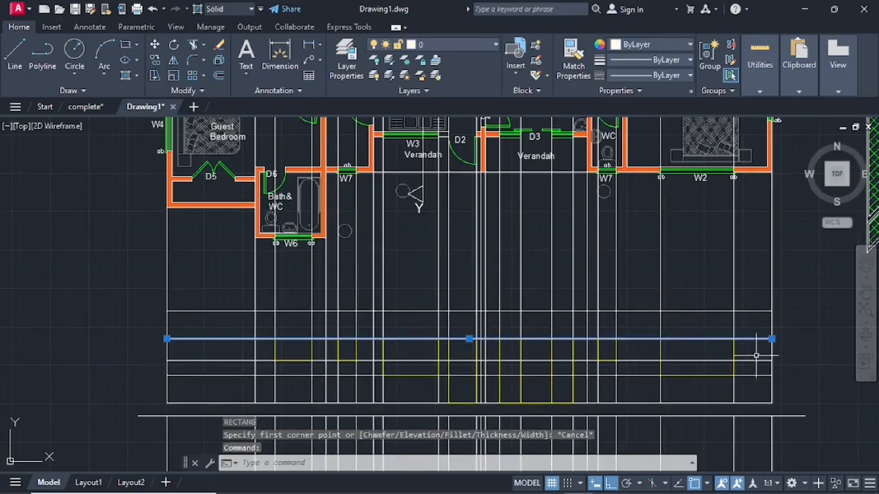
pyautogui.click(757, 360)
pyautogui.click(755, 376)
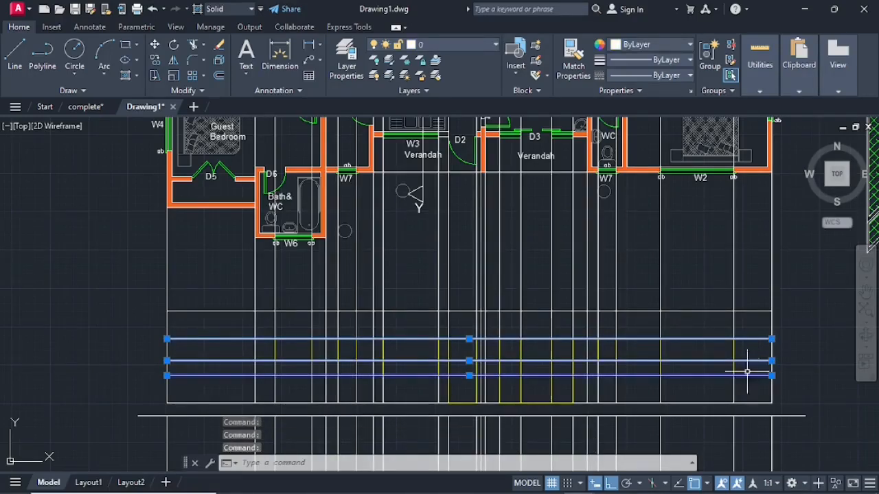
pyautogui.click(734, 326)
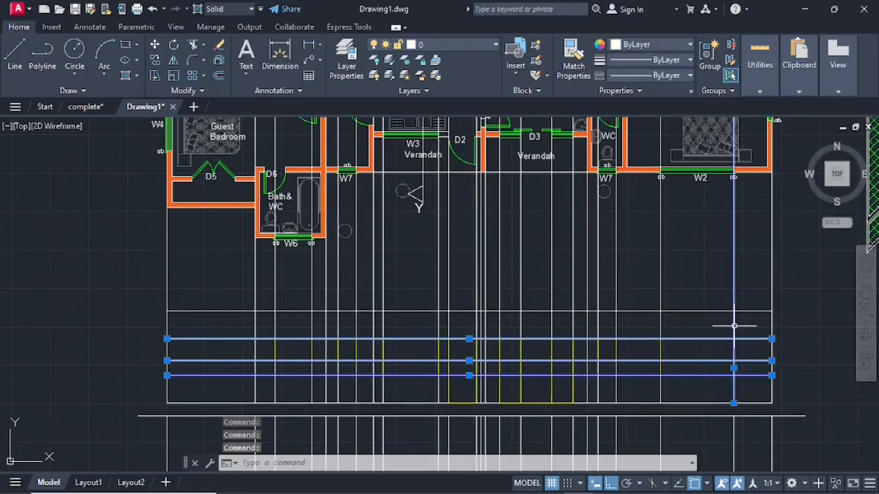
pyautogui.click(660, 325)
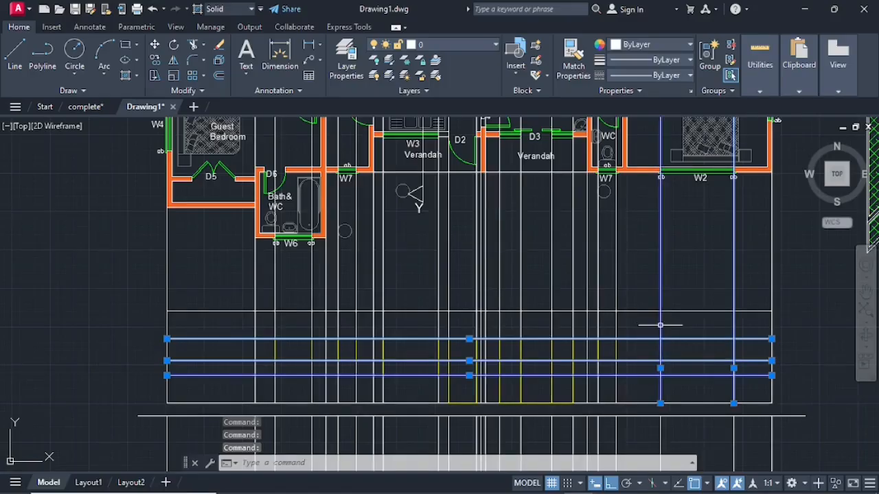
pyautogui.click(616, 326)
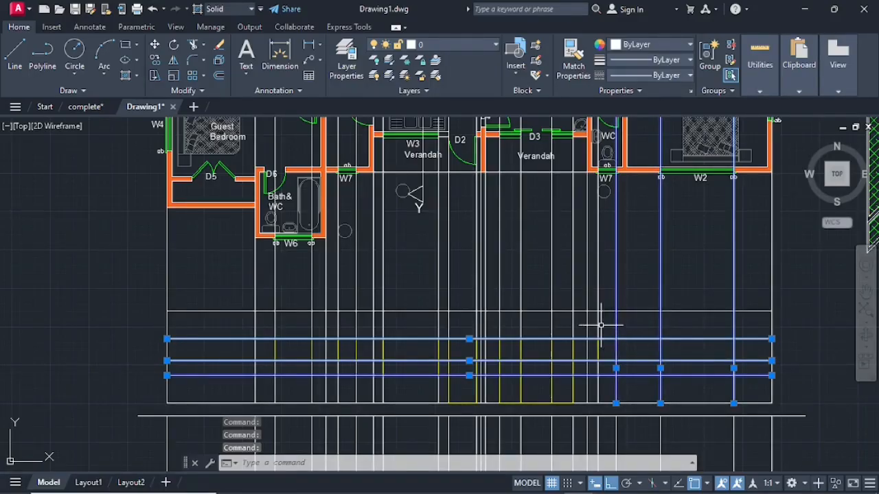
pyautogui.click(598, 325)
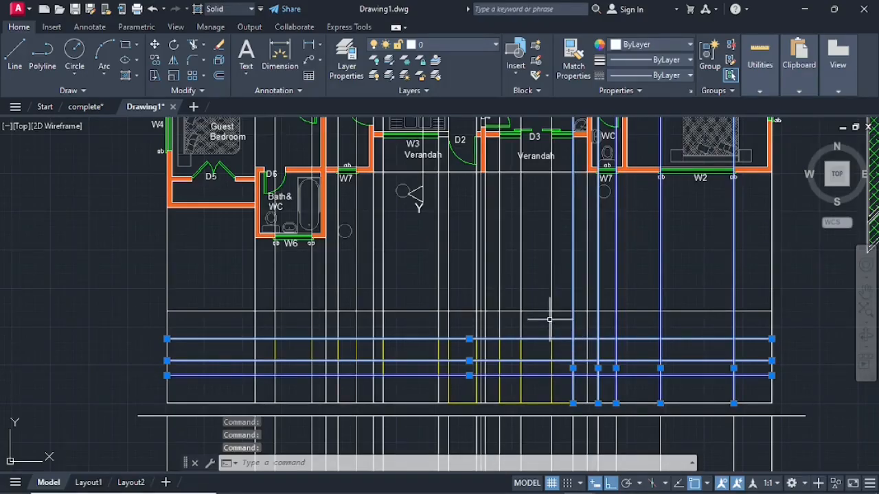
pyautogui.click(553, 326)
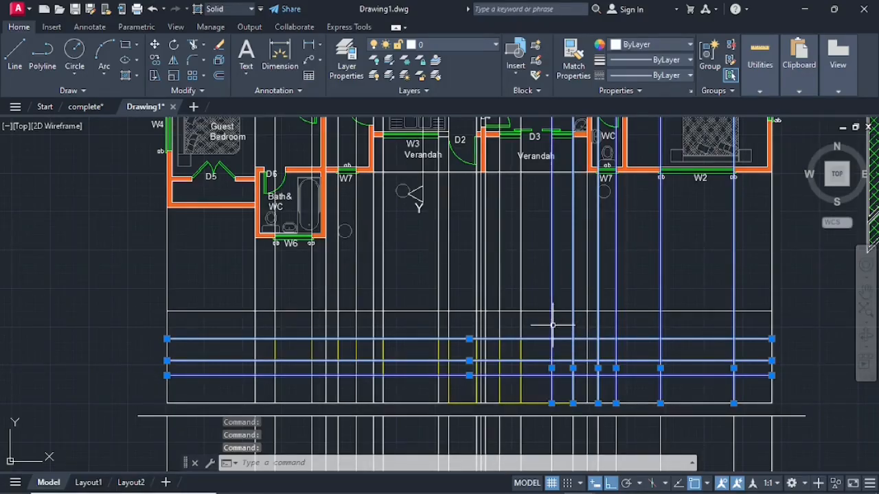
pyautogui.click(521, 321)
pyautogui.click(500, 327)
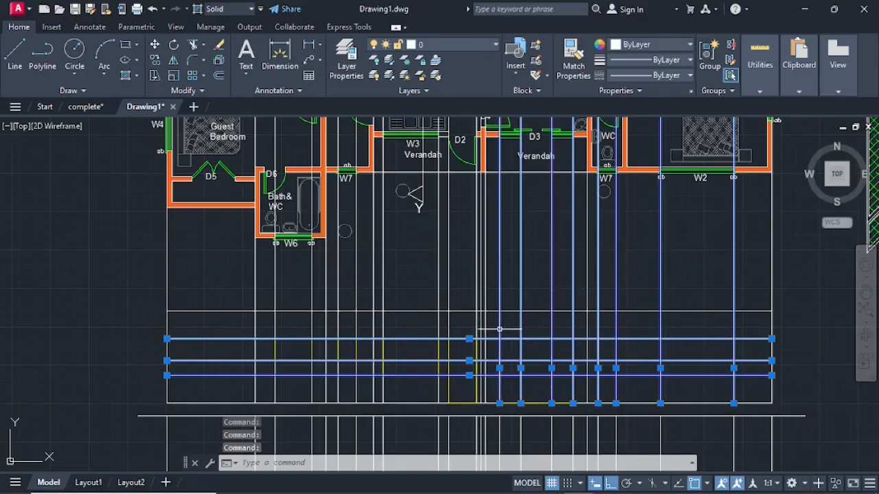
pyautogui.click(450, 325)
pyautogui.click(438, 327)
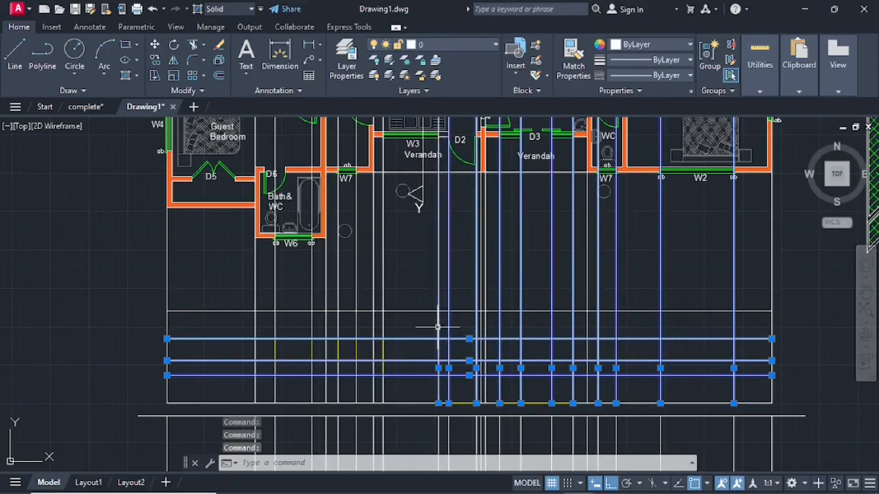
pyautogui.click(382, 327)
pyautogui.click(356, 331)
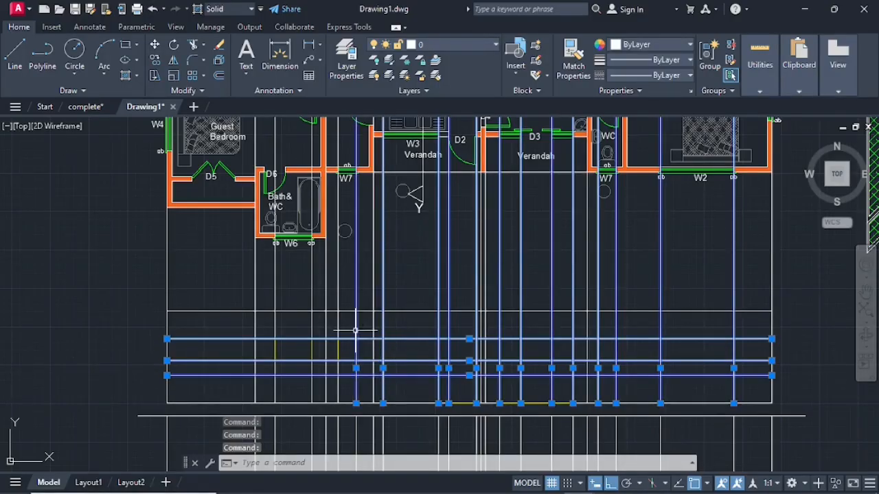
pyautogui.click(339, 326)
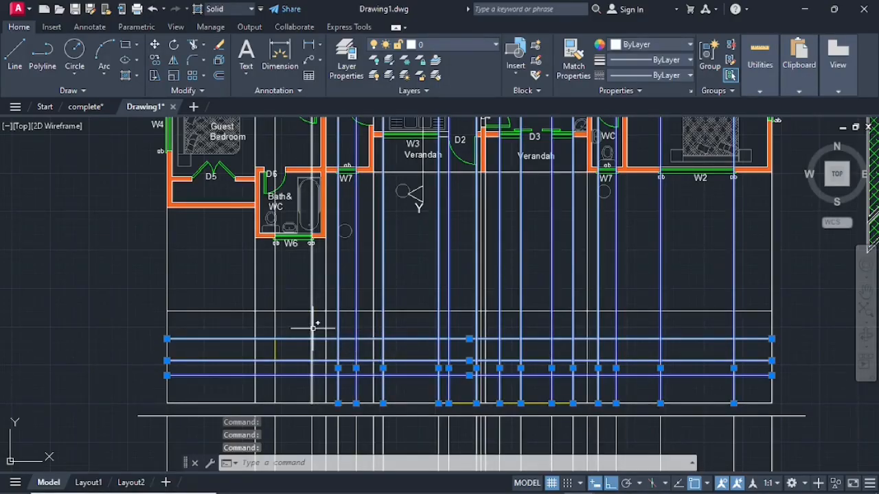
pyautogui.click(312, 327)
pyautogui.click(276, 327)
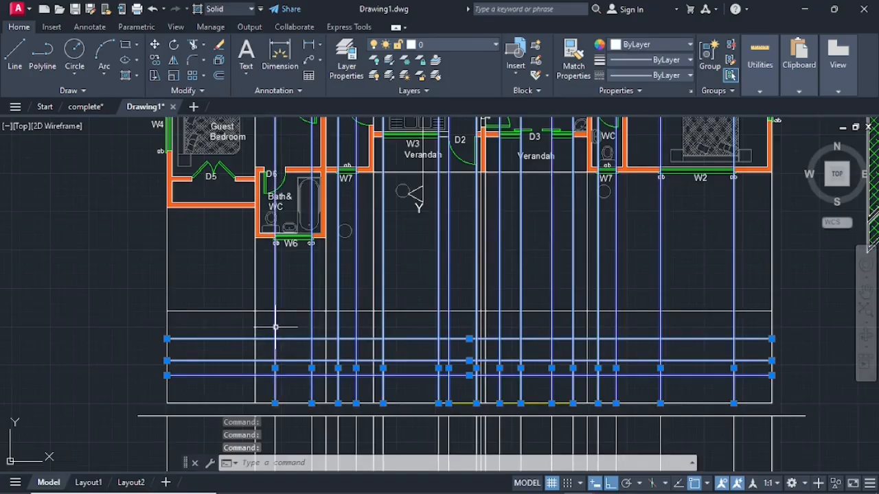
pyautogui.press('Delete')
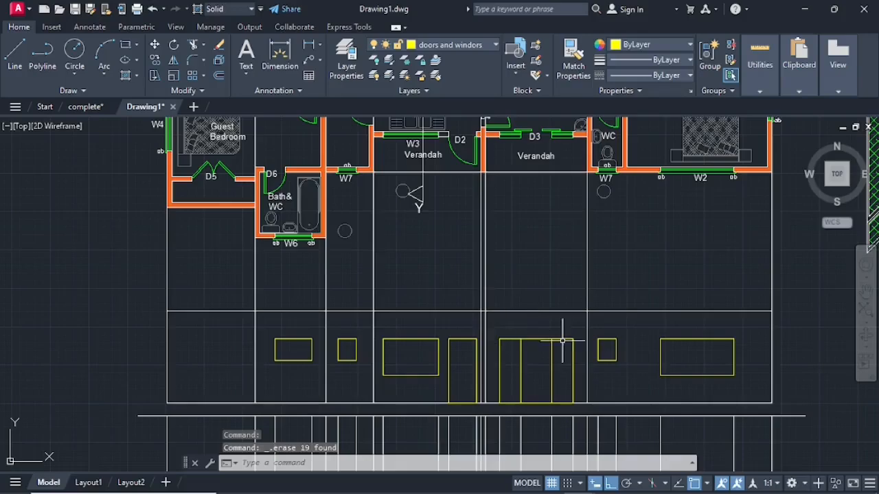
# Step: Trim away all the vertical projection lines that extend below the ground line and end the Trim command
pyautogui.scroll(-3, 529, 417)
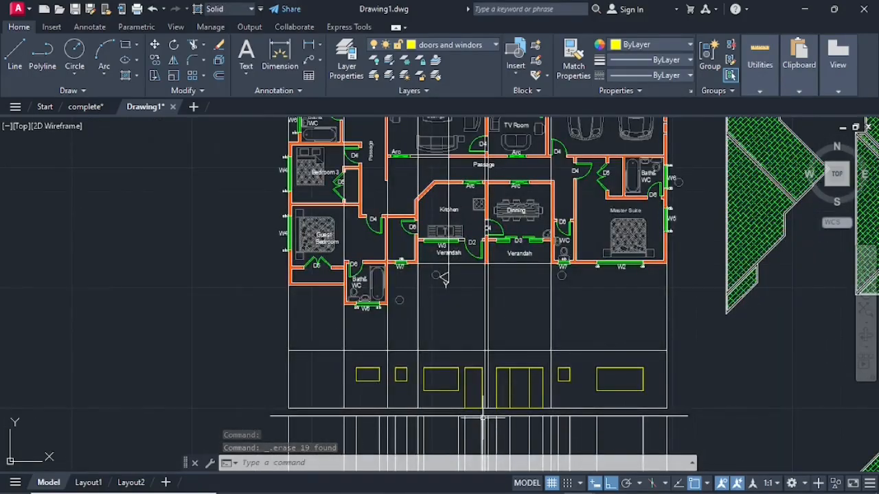
pyautogui.moveTo(462, 374); pyautogui.dragTo(462, 338, button='middle')
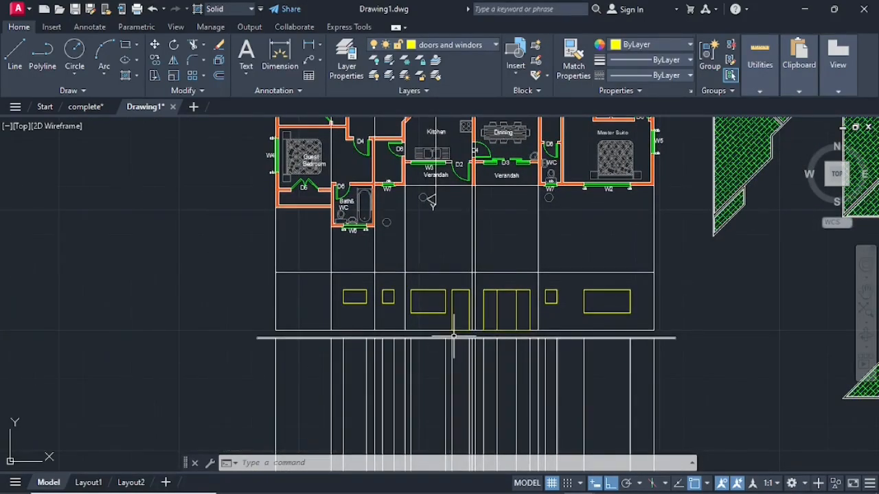
pyautogui.moveTo(453, 337)
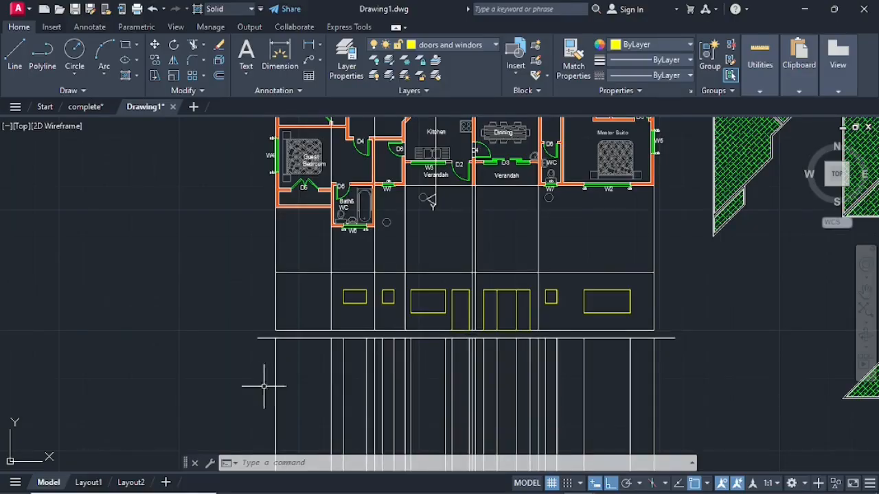
pyautogui.press('Return')
pyautogui.click(219, 399)
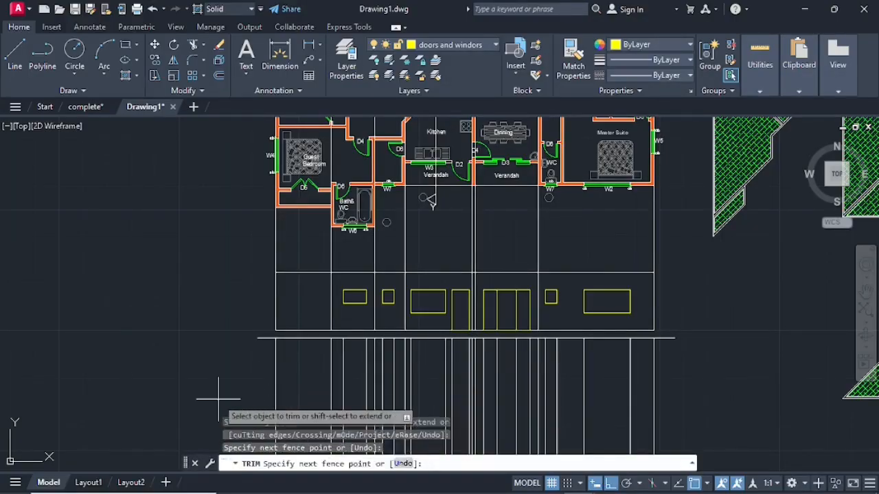
pyautogui.press('Return')
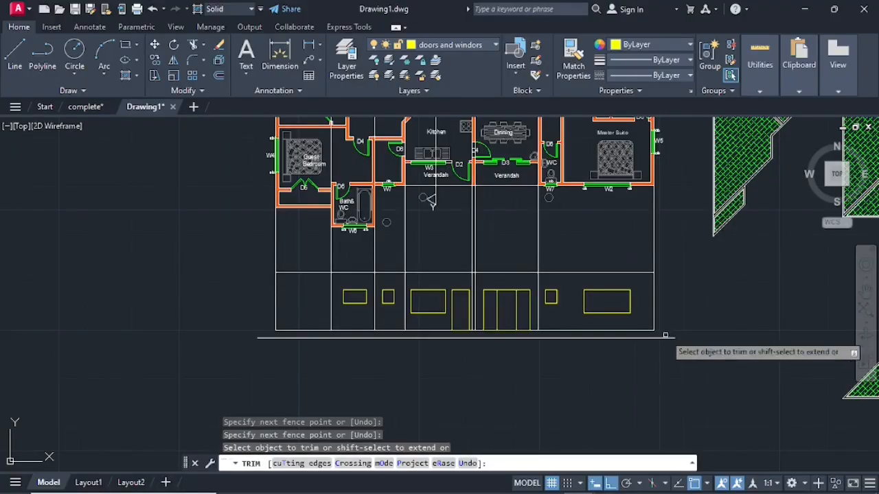
pyautogui.press('Escape')
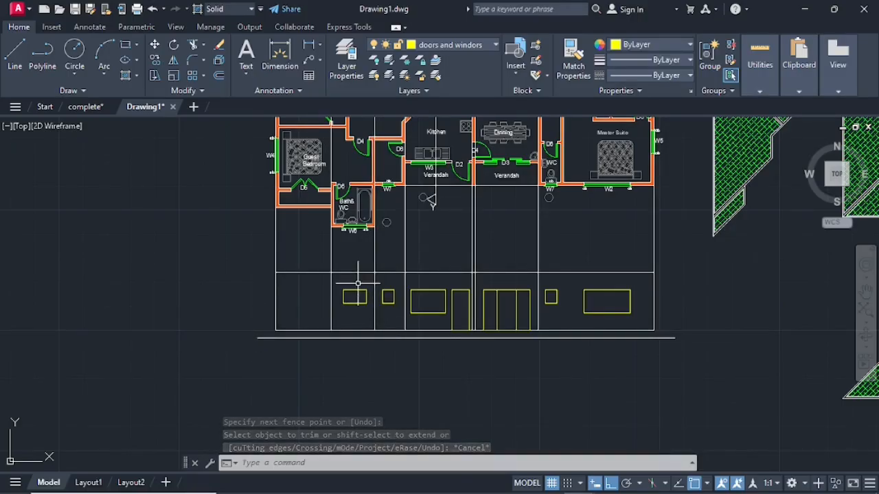
pyautogui.scroll(2, 358, 283)
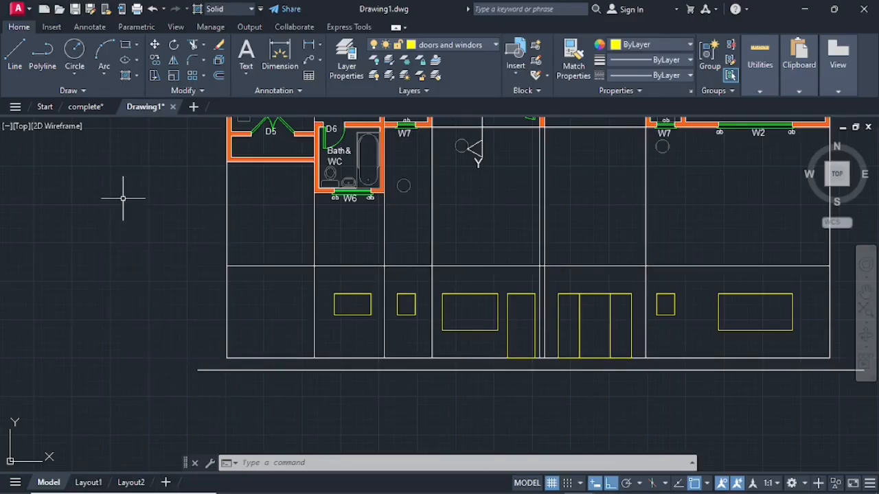
pyautogui.click(14, 55)
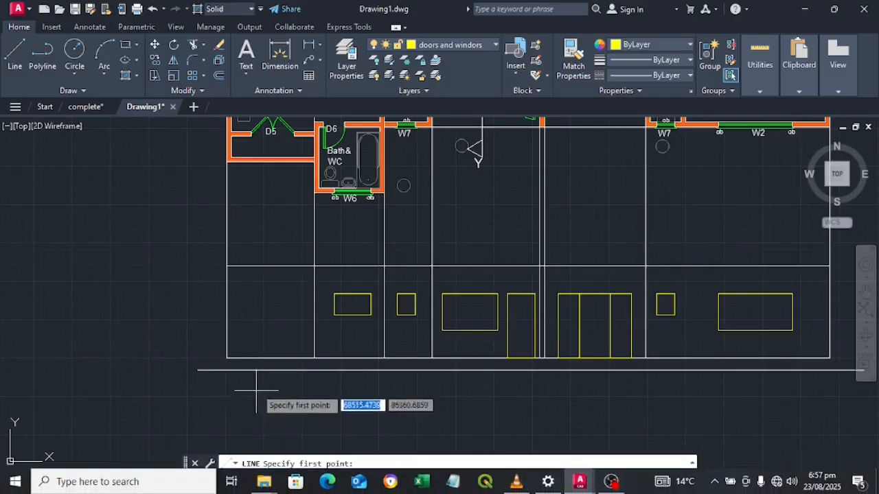
pyautogui.click(227, 358)
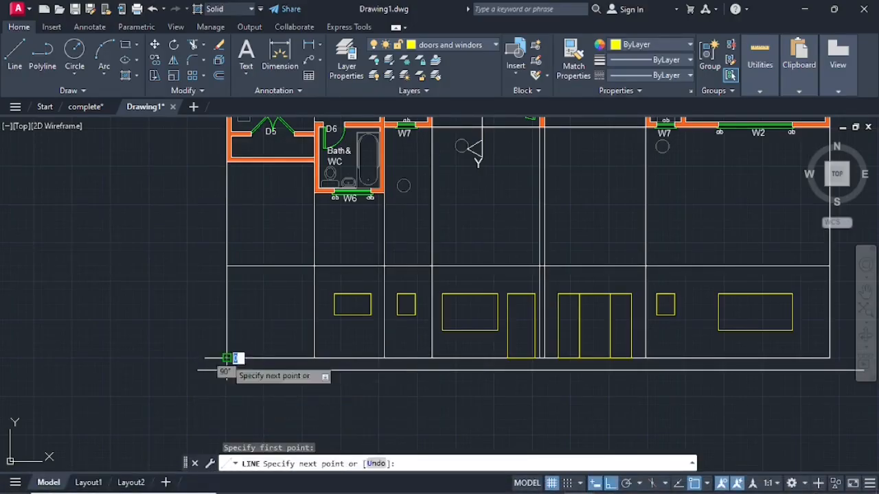
pyautogui.press('Escape')
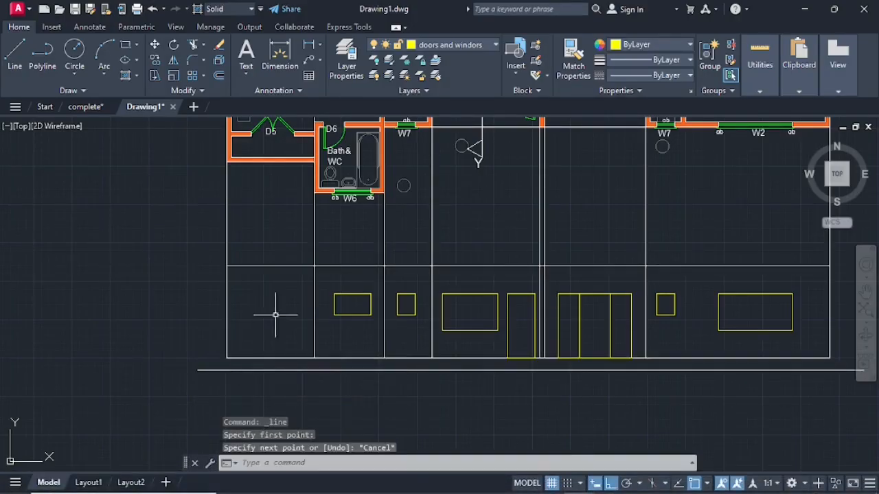
# Step: Make layer 0 current and draw a vertical line from the left end of the floor line down to the ground line
pyautogui.click(496, 45)
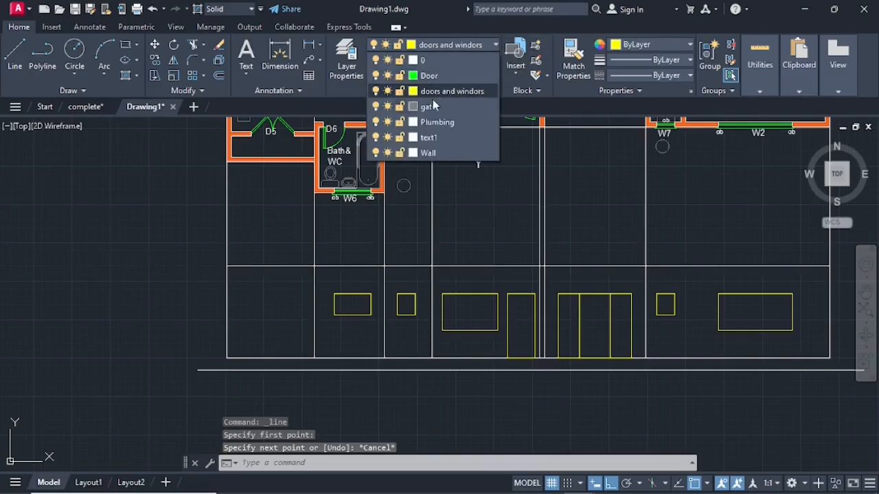
pyautogui.click(412, 55)
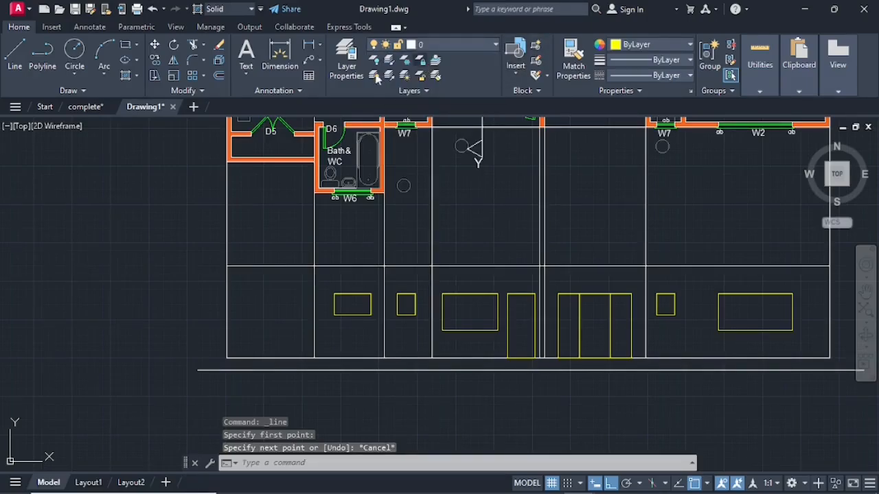
pyautogui.click(14, 61)
pyautogui.click(227, 358)
pyautogui.click(226, 358)
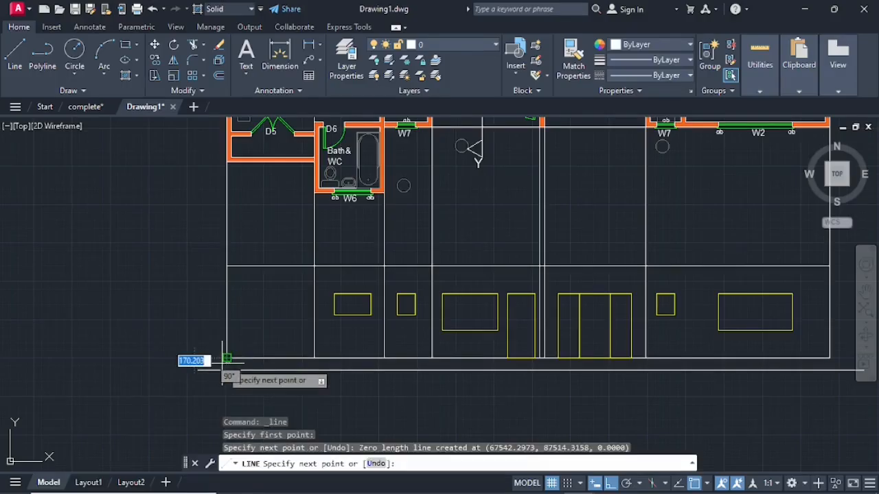
pyautogui.click(226, 358)
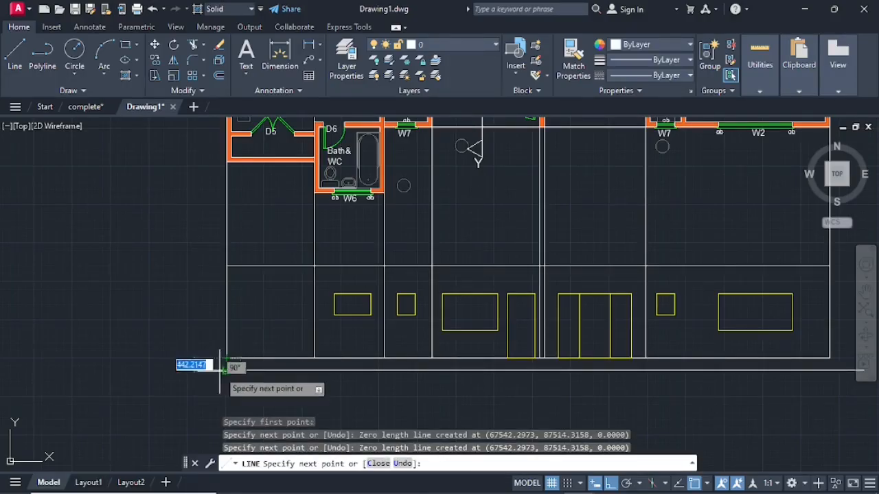
pyautogui.click(231, 369)
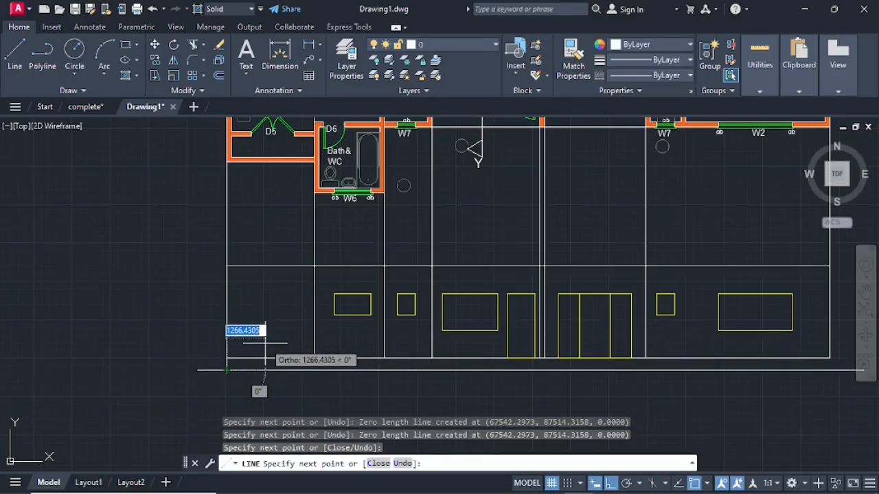
pyautogui.press('Return')
# Step: Draw vertical lines from the floor line to the ground line below the two side walls of the W6 bathroom
pyautogui.press('Return')
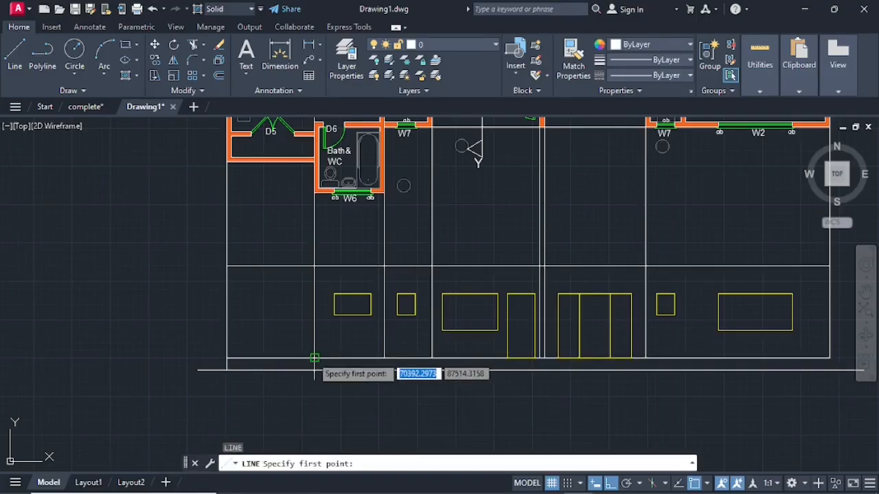
pyautogui.click(315, 359)
pyautogui.click(314, 370)
pyautogui.press('Return')
pyautogui.press('Return')
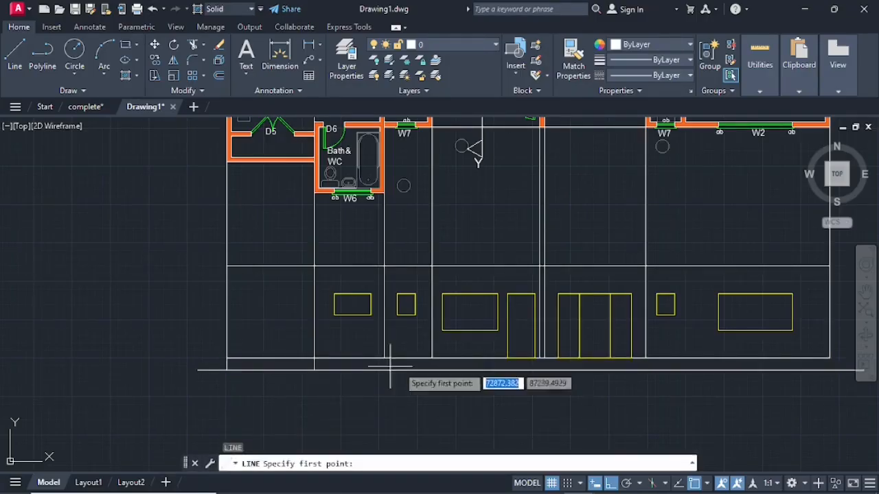
pyautogui.click(386, 359)
pyautogui.click(389, 370)
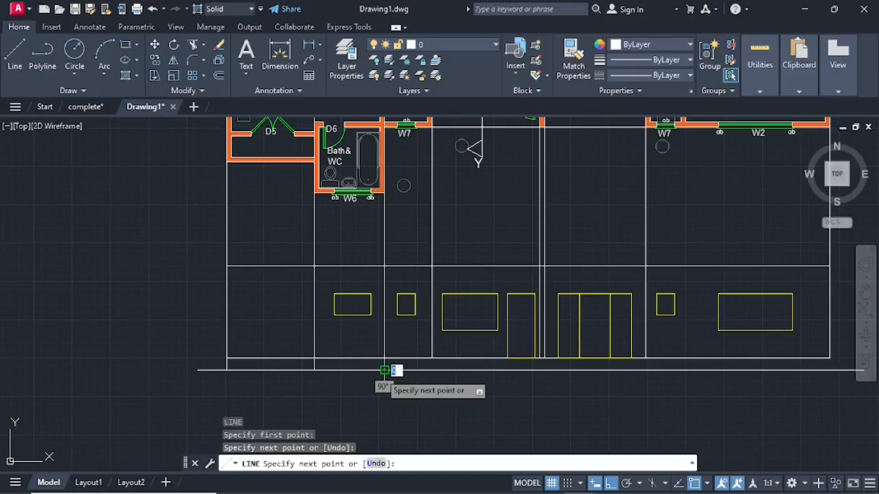
pyautogui.press('Return')
# Step: Draw vertical lines from the floor line to the ground line below the wall right of the left W7 window and the right line of the central wall
pyautogui.press('Return')
pyautogui.click(433, 359)
pyautogui.click(433, 370)
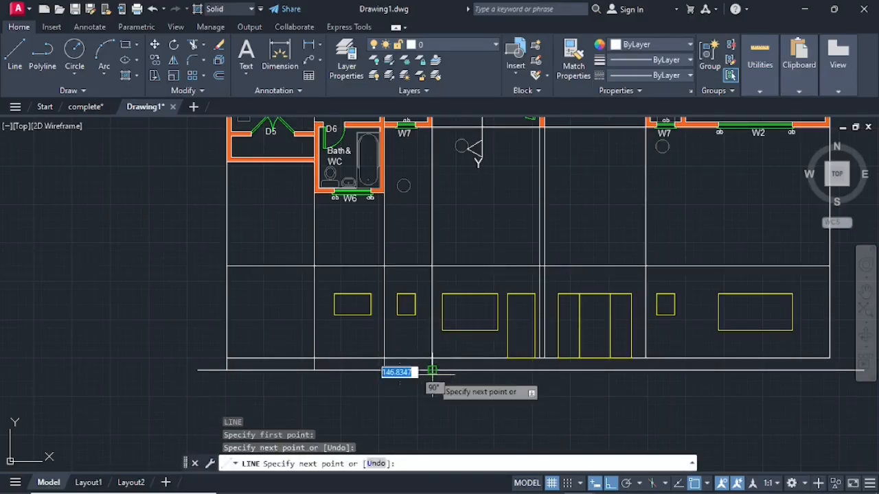
pyautogui.press('Return')
pyautogui.press('Return')
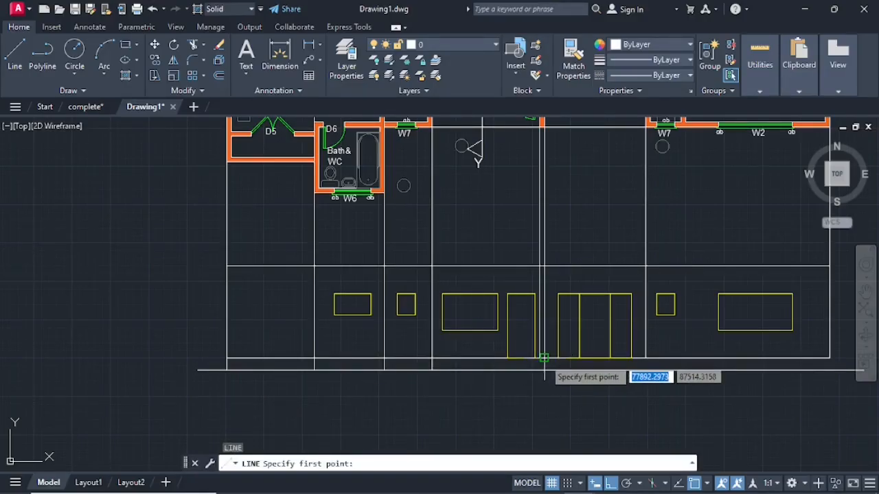
pyautogui.click(543, 358)
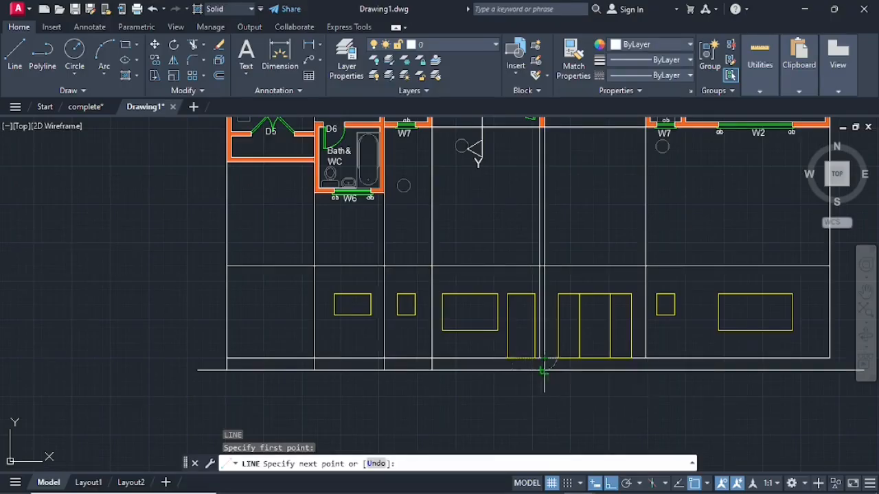
pyautogui.click(543, 370)
pyautogui.press('Return')
# Step: Draw vertical lines from the floor line to the ground line at the wall left of the right W7 window and at the floor line's right end
pyautogui.press('Return')
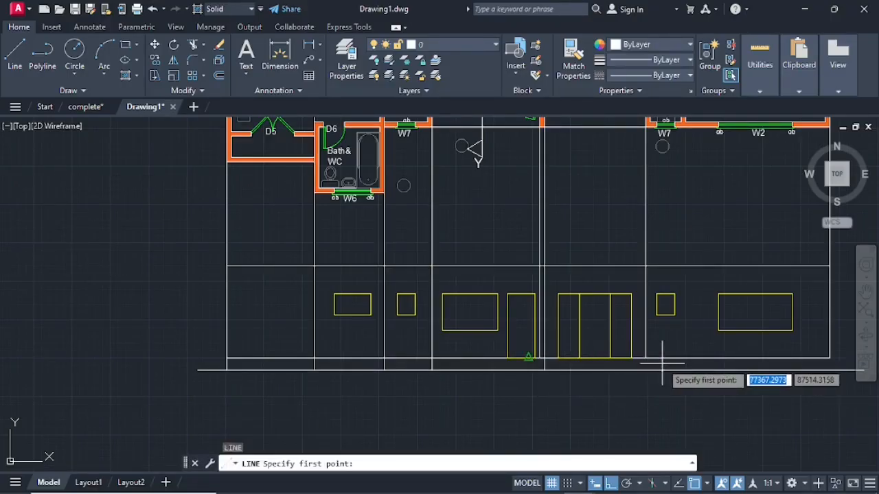
pyautogui.click(646, 358)
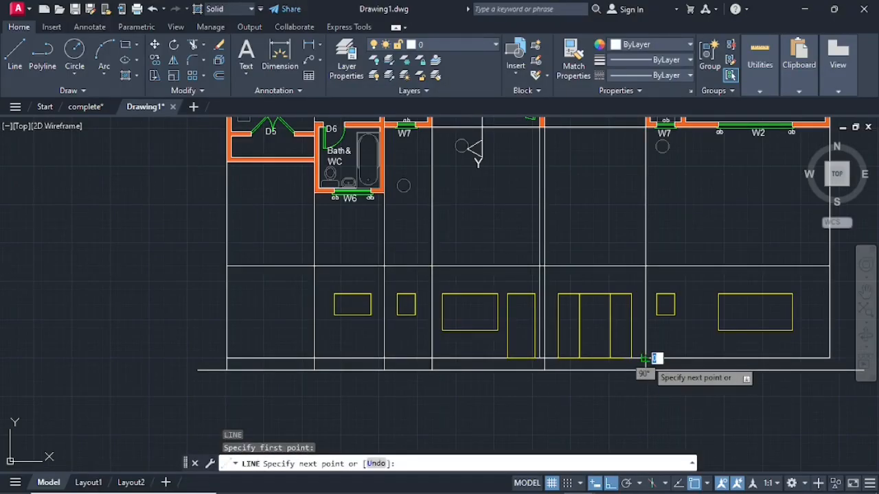
pyautogui.click(645, 358)
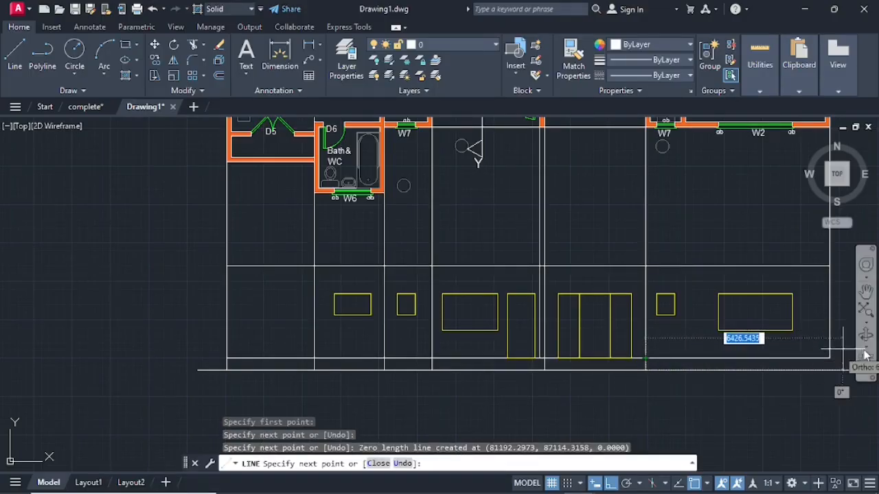
pyautogui.press('Return')
pyautogui.press('Return')
pyautogui.click(830, 358)
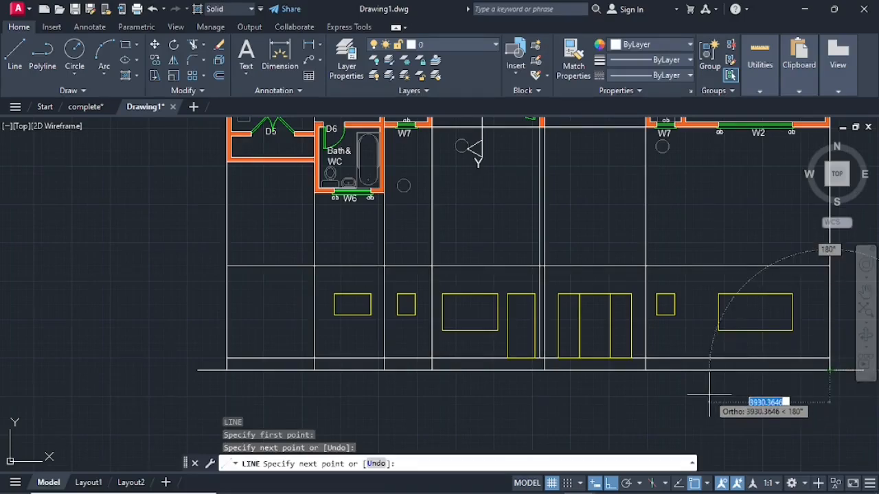
pyautogui.press('Escape')
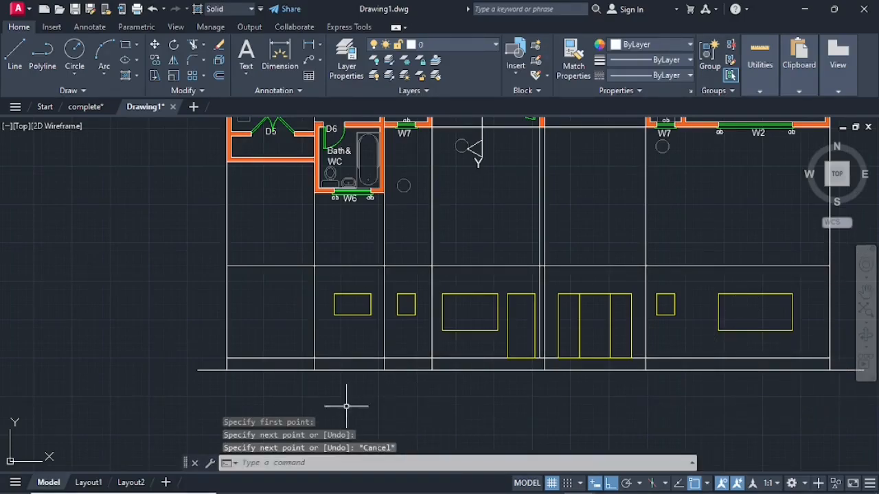
# Step: Offset the four leftmost vertical lines between the floor line and ground line 80 to the right
pyautogui.click(218, 75)
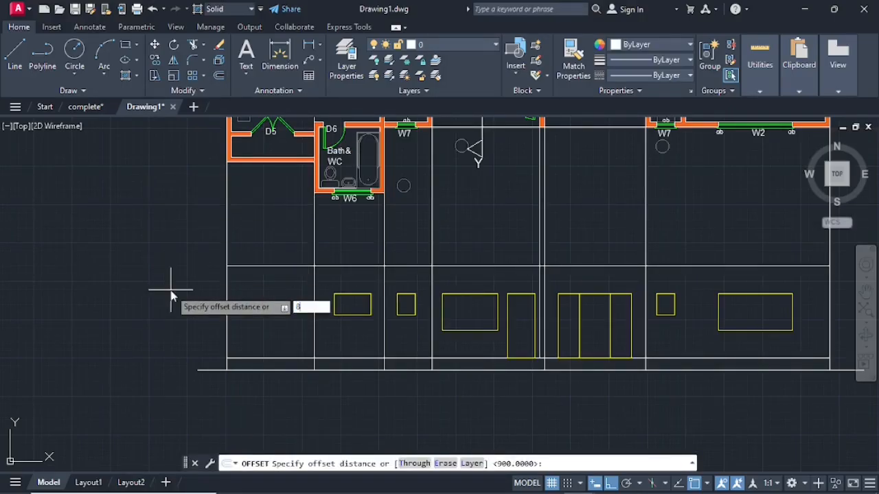
pyautogui.press('Return')
pyautogui.scroll(3, 185, 385)
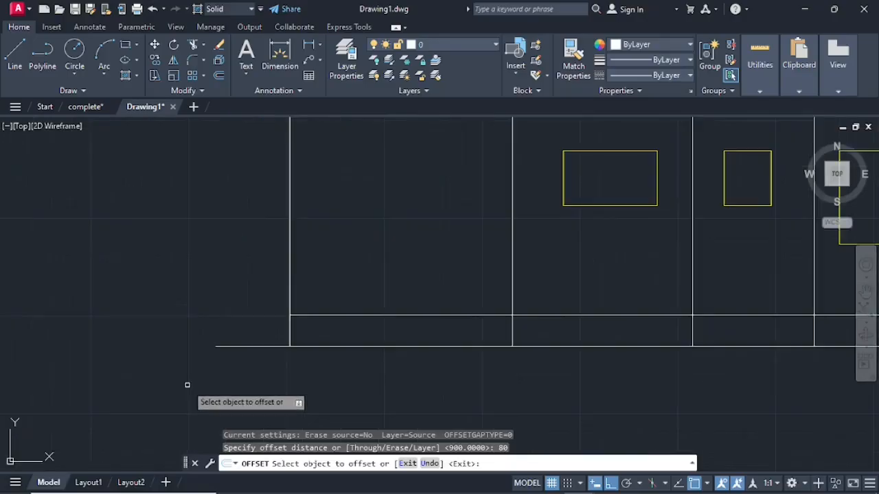
pyautogui.click(290, 340)
pyautogui.click(310, 334)
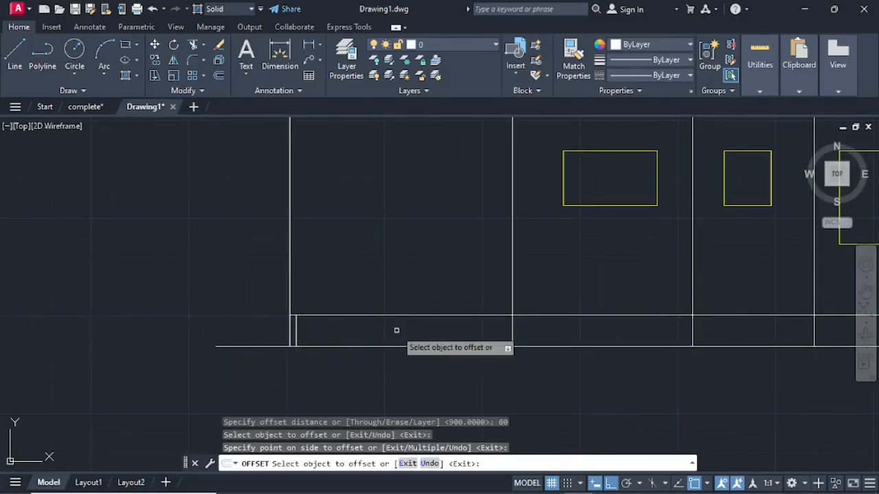
pyautogui.click(513, 327)
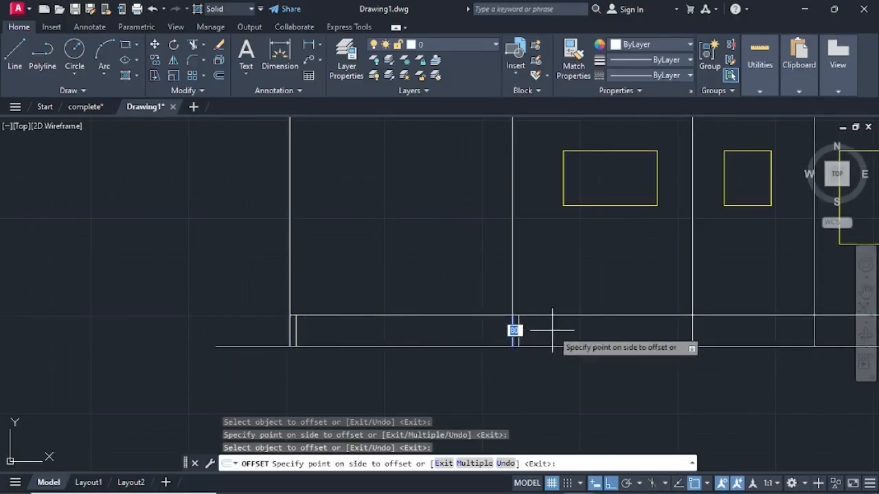
pyautogui.click(546, 334)
pyautogui.click(692, 323)
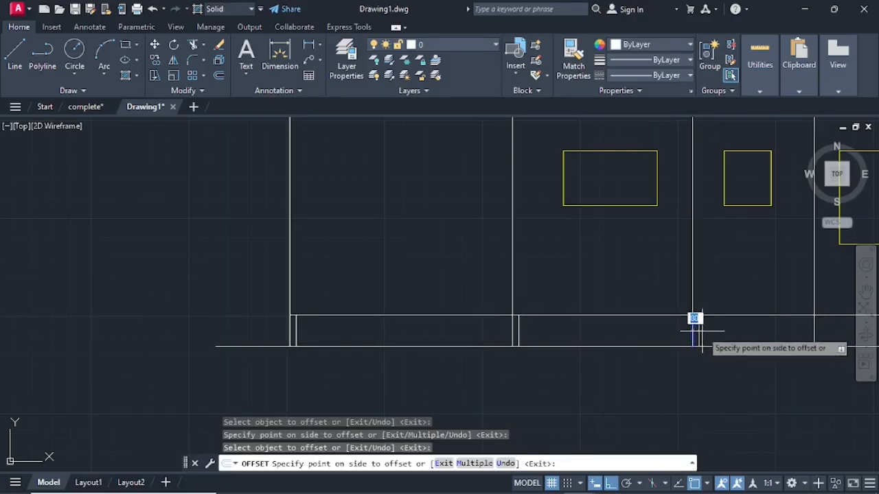
pyautogui.click(714, 325)
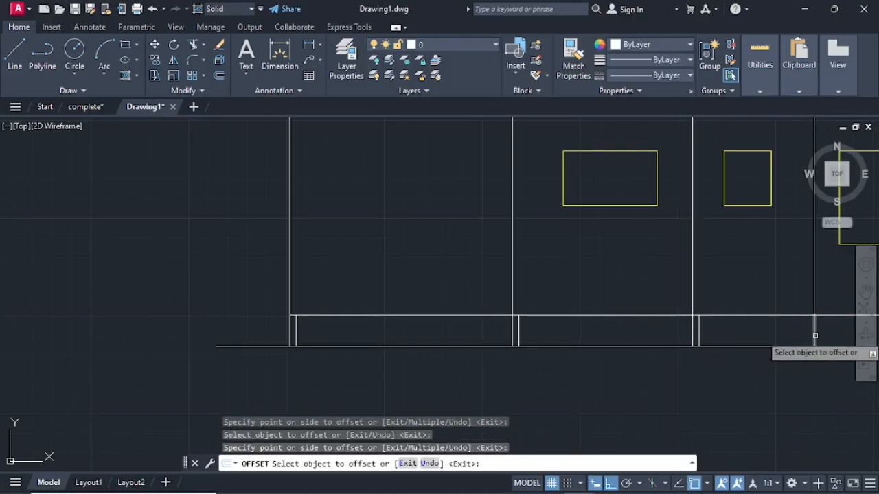
pyautogui.click(815, 334)
pyautogui.click(828, 333)
# Step: Offset the short vertical lines below the central wall and the wall right of the three-panel door 80 to the left
pyautogui.scroll(-2, 829, 334)
pyautogui.moveTo(824, 334)
pyautogui.mouseDown(button='middle')
pyautogui.moveTo(555, 359)
pyautogui.moveTo(290, 327)
pyautogui.mouseUp(button='middle')
pyautogui.scroll(-5, 464, 319)
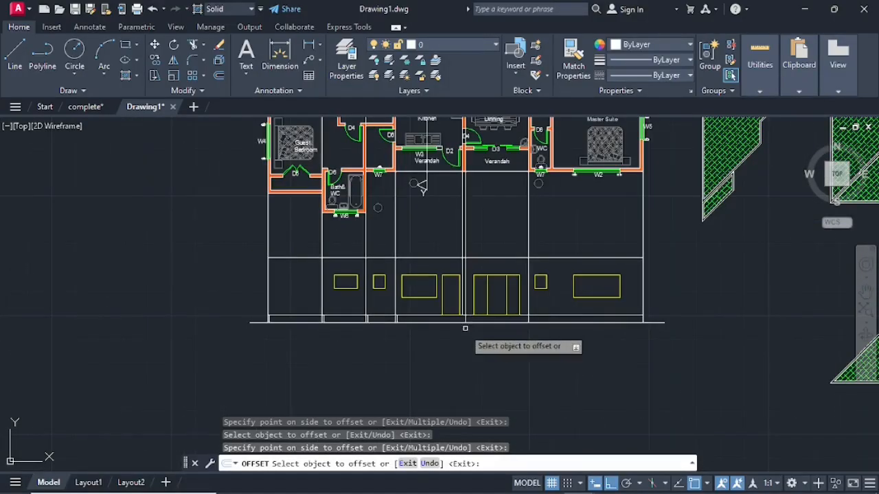
pyautogui.scroll(8, 464, 319)
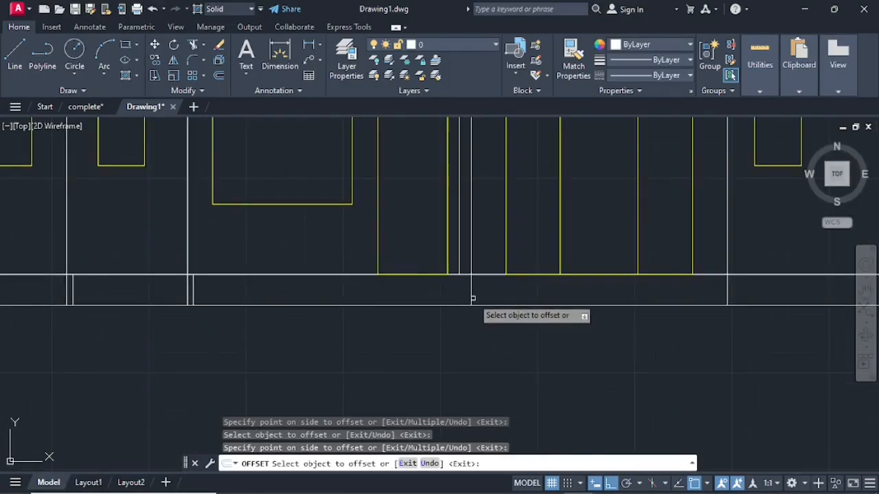
pyautogui.click(471, 301)
pyautogui.click(453, 303)
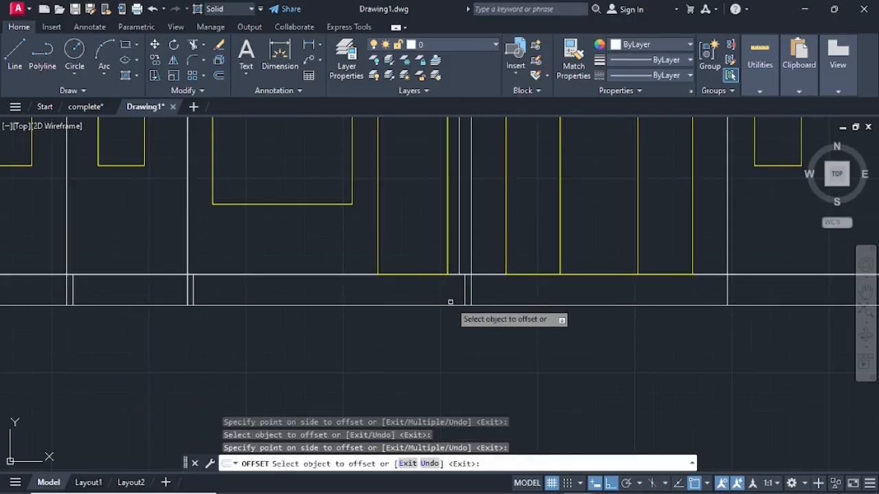
pyautogui.click(727, 292)
pyautogui.click(714, 297)
# Step: Offset the short vertical line at the floor line's right end 80 outward and 80 inward, and end the Offset command
pyautogui.scroll(-4, 746, 288)
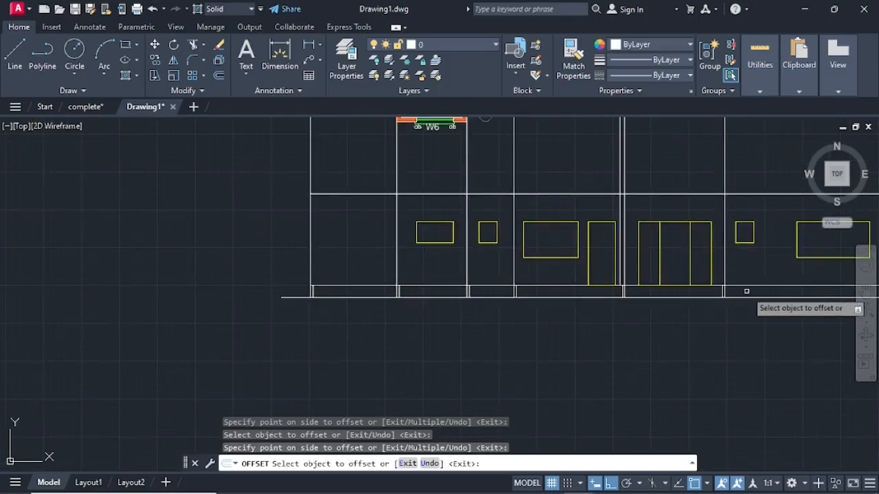
pyautogui.moveTo(747, 291); pyautogui.dragTo(646, 288, button='middle')
pyautogui.scroll(3, 808, 290)
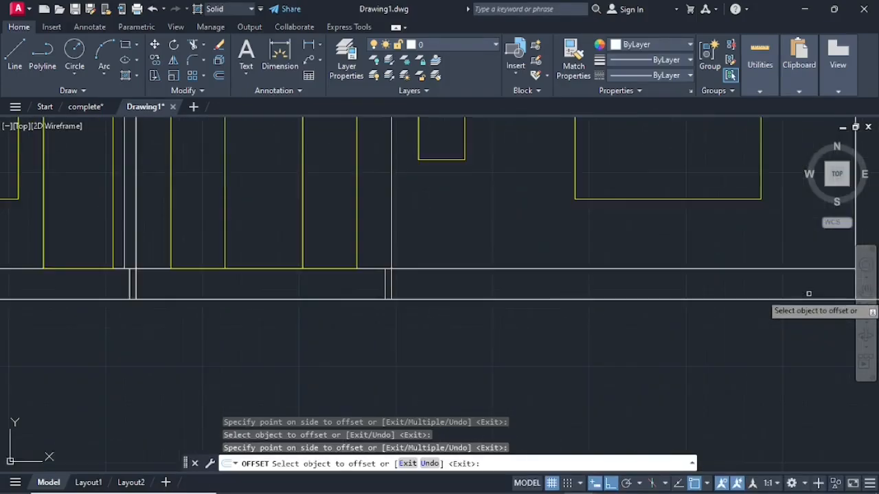
pyautogui.scroll(-3, 820, 289)
pyautogui.click(832, 289)
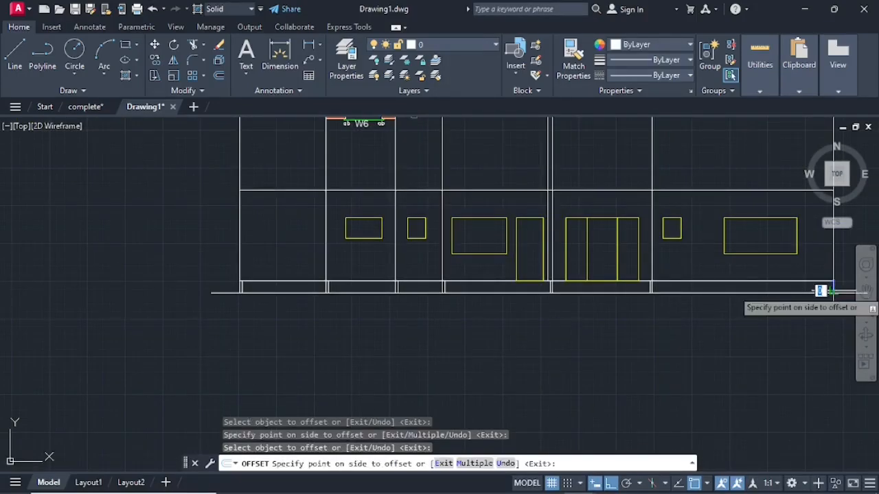
pyautogui.click(837, 292)
pyautogui.scroll(4, 824, 290)
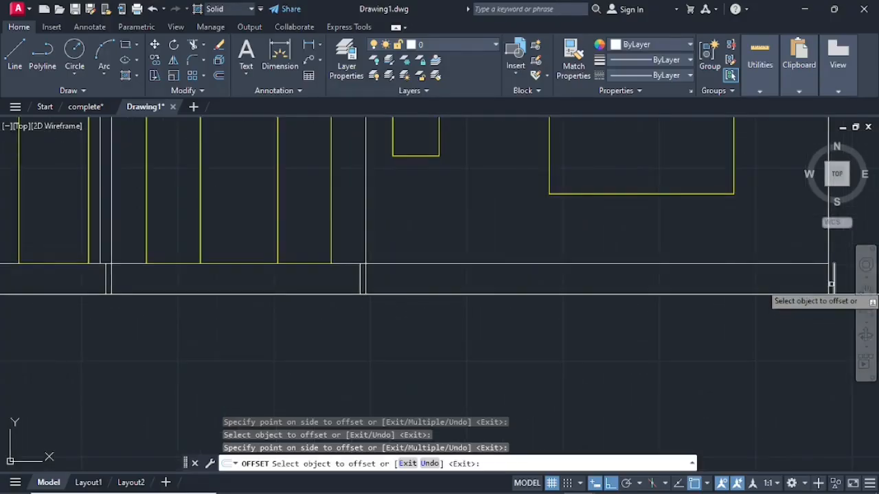
pyautogui.click(826, 281)
pyautogui.click(798, 282)
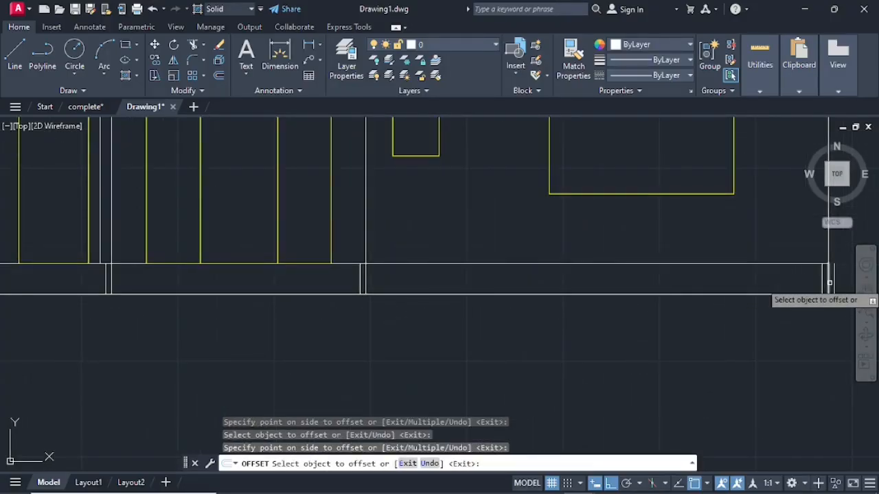
pyautogui.press('Escape')
# Step: Delete the outward copy and original short line at the right end, plus the originals below the wall right of the three-panel door and the central wall
pyautogui.click(830, 282)
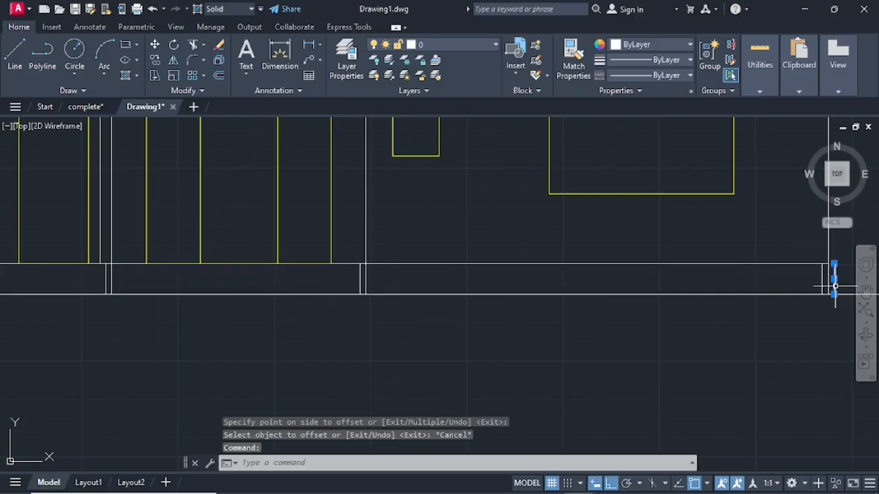
pyautogui.click(830, 282)
pyautogui.press('Delete')
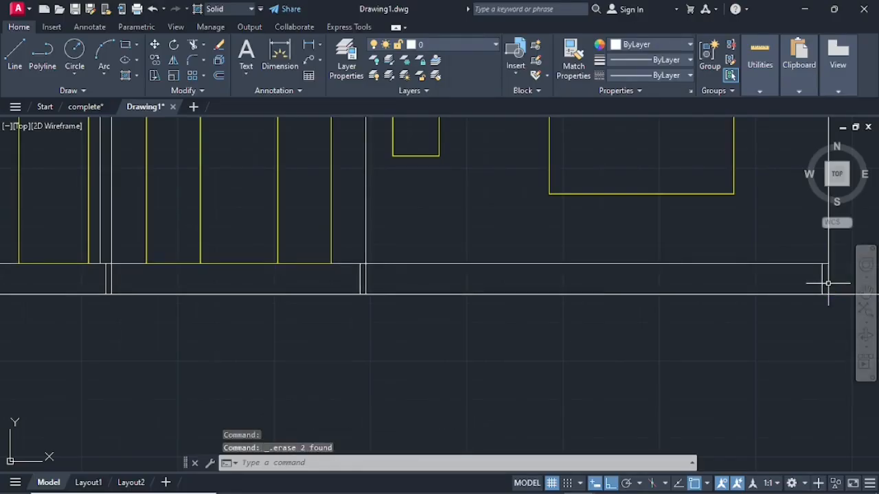
pyautogui.click(366, 278)
pyautogui.press('Delete')
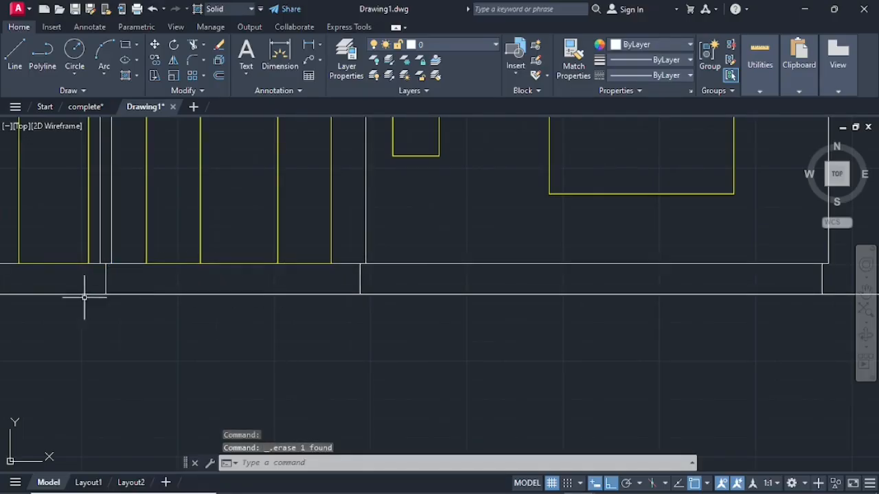
# Step: Delete the original short vertical lines below the left end wall and both side walls of the W6 bathroom, keeping the inset copies
pyautogui.scroll(-2, 70, 291)
pyautogui.moveTo(71, 291)
pyautogui.mouseDown(button='middle')
pyautogui.moveTo(444, 308)
pyautogui.moveTo(638, 272)
pyautogui.mouseUp(button='middle')
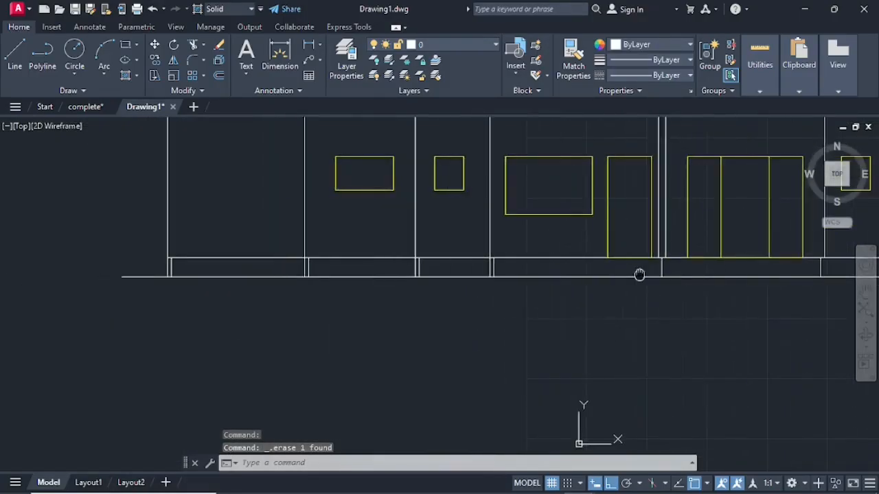
pyautogui.scroll(4, 139, 266)
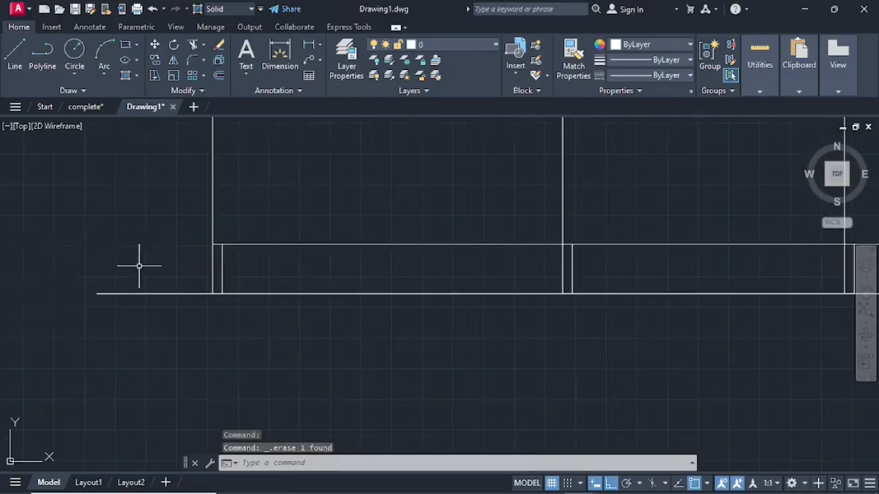
pyautogui.click(212, 268)
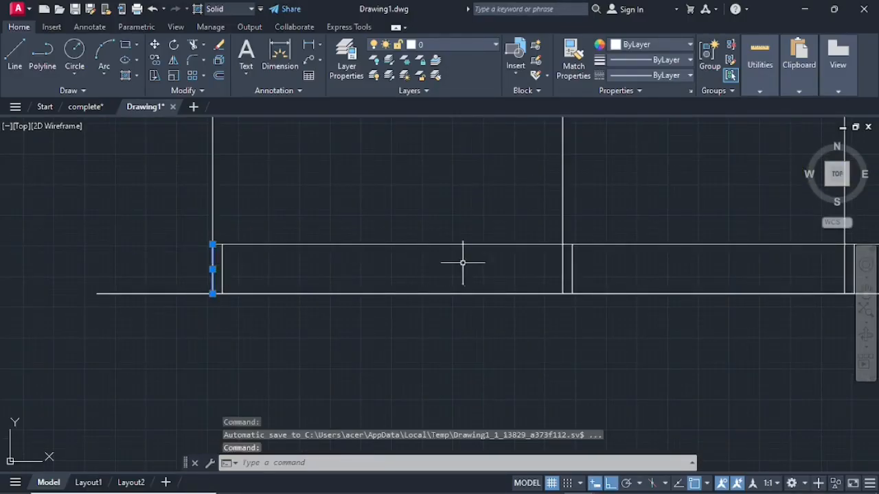
pyautogui.click(562, 276)
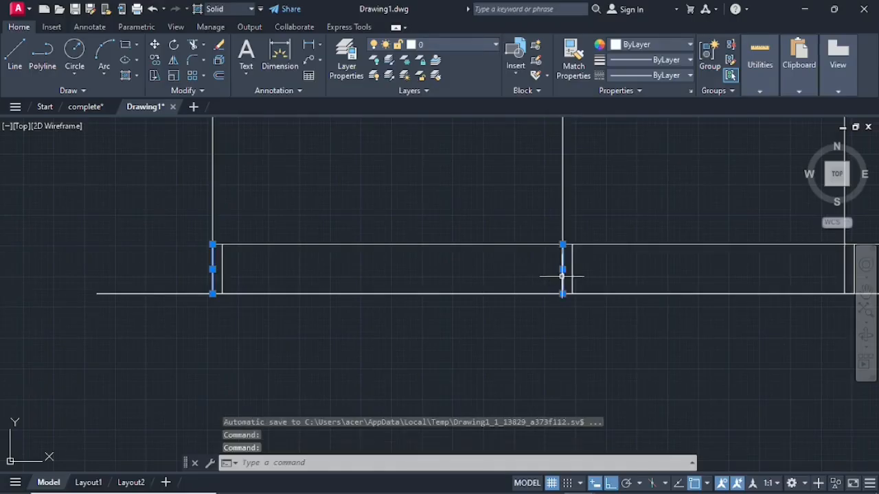
pyautogui.press('Delete')
# Step: Delete the original short vertical line below the wall between the left small square window and the wide window, keeping its inset copy
pyautogui.scroll(-4, 804, 275)
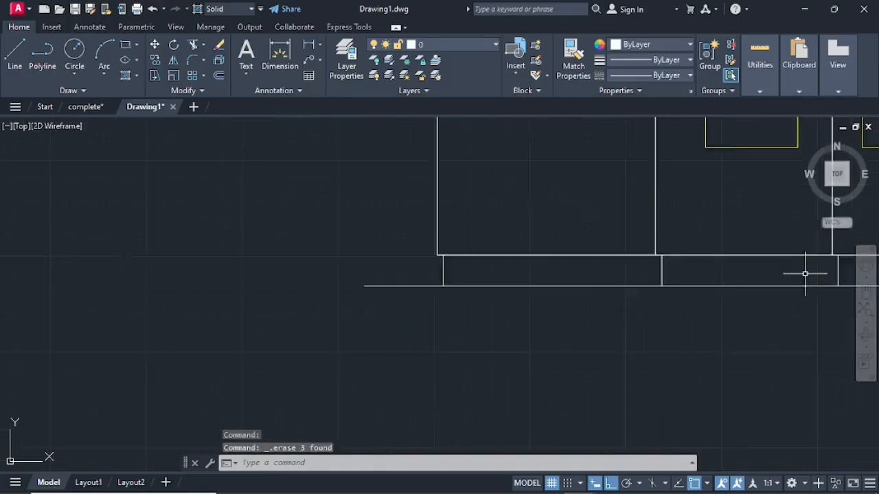
pyautogui.moveTo(793, 279); pyautogui.dragTo(476, 312, button='middle')
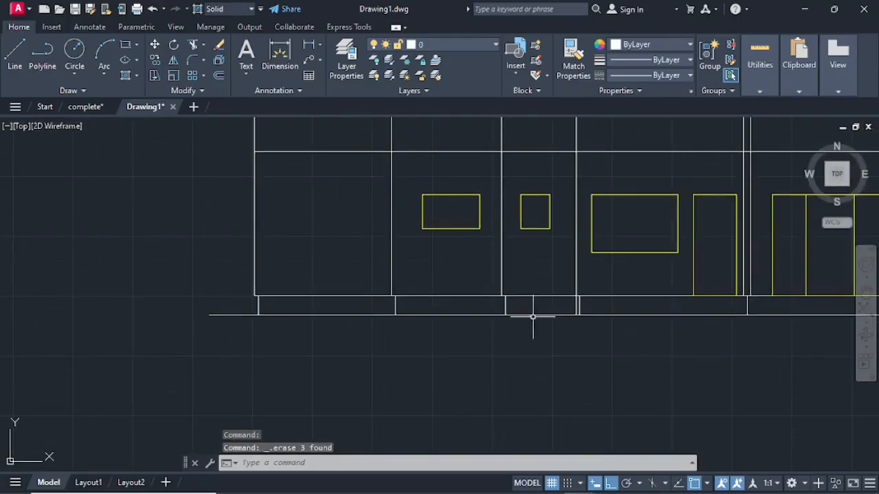
pyautogui.scroll(1, 556, 319)
pyautogui.scroll(5, 587, 288)
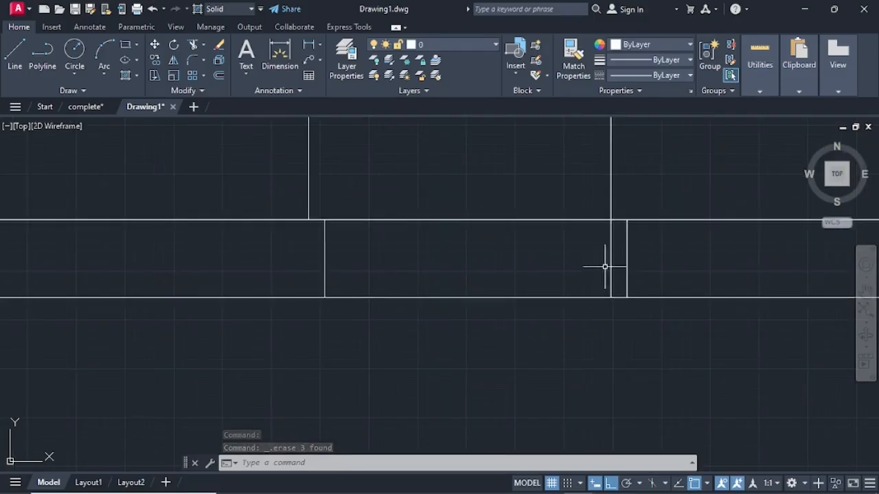
pyautogui.click(611, 258)
pyautogui.press('Delete')
pyautogui.scroll(-5, 588, 274)
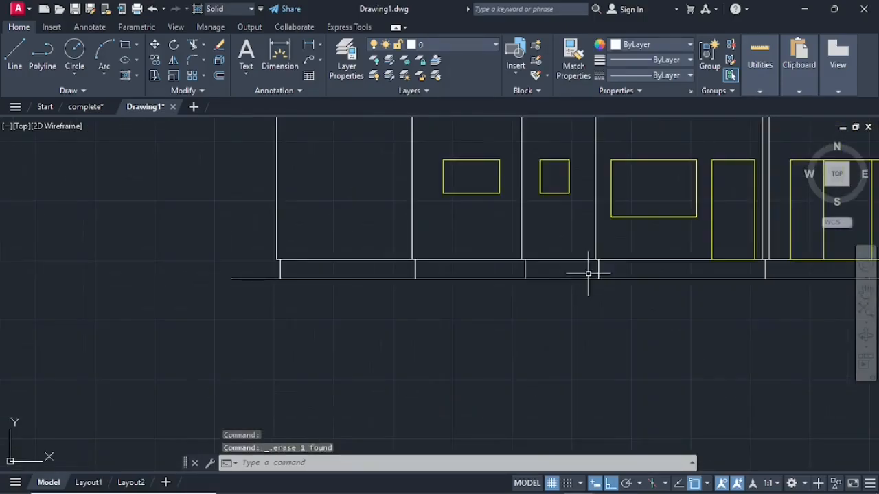
pyautogui.scroll(-1, 580, 278)
pyautogui.scroll(-2, 426, 309)
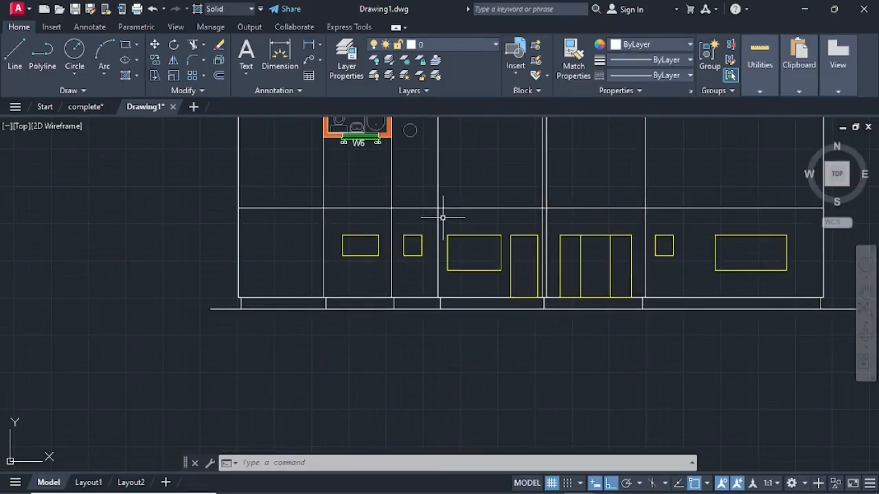
pyautogui.moveTo(441, 216); pyautogui.dragTo(421, 275, button='middle')
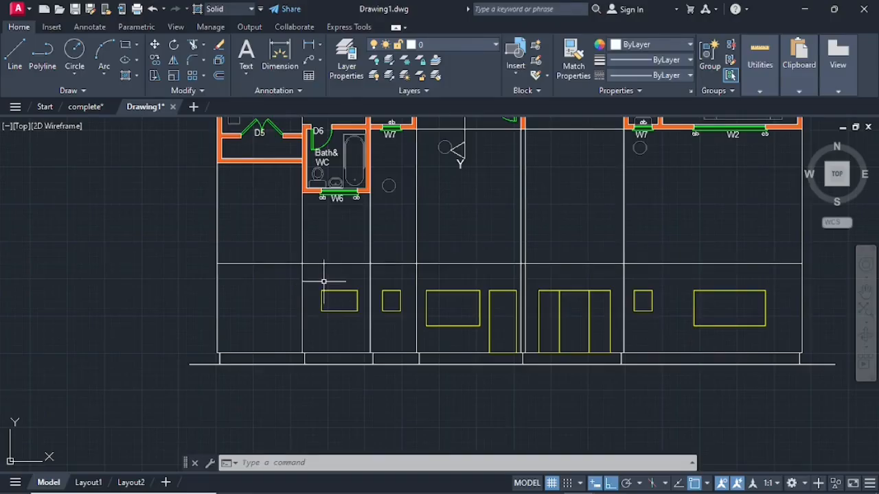
# Step: Offset the elevation's top horizontal line 900 upward, and end the Offset command
pyautogui.click(217, 77)
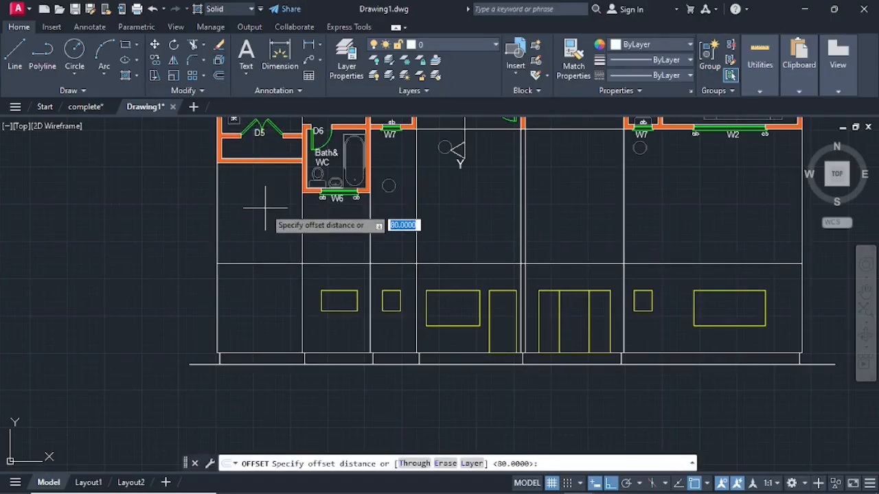
pyautogui.press('Return')
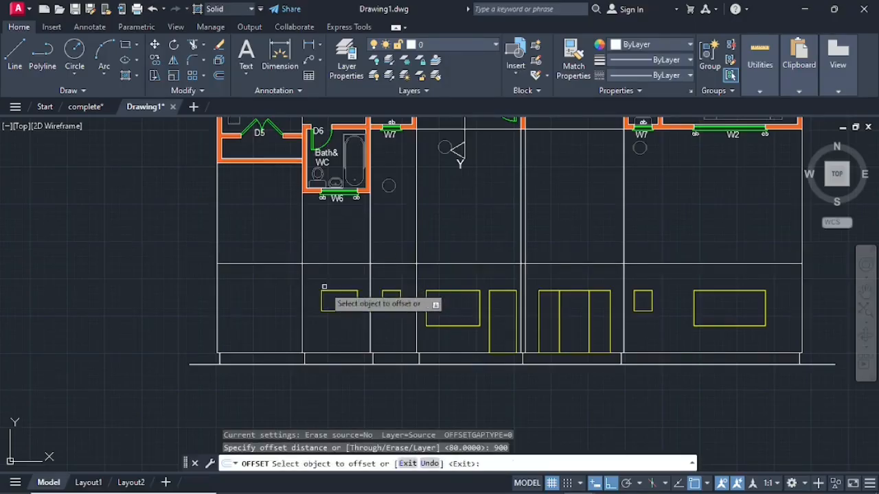
pyautogui.click(332, 263)
pyautogui.click(330, 237)
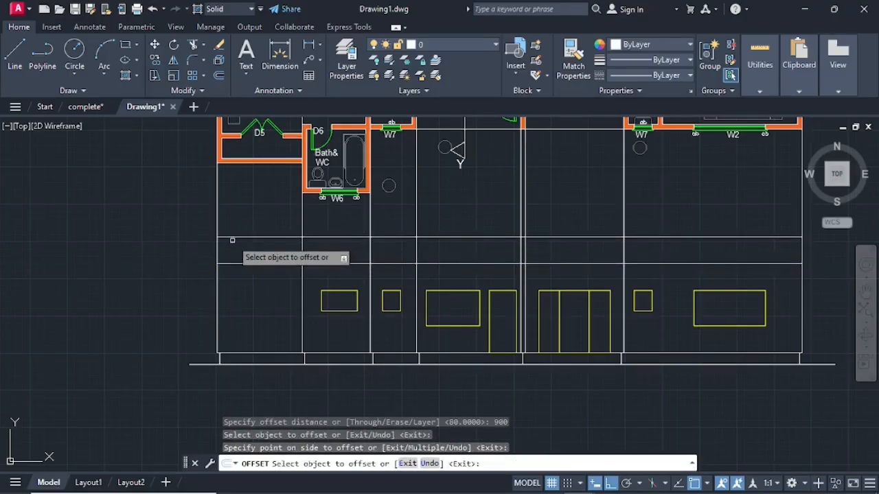
pyautogui.press('Escape')
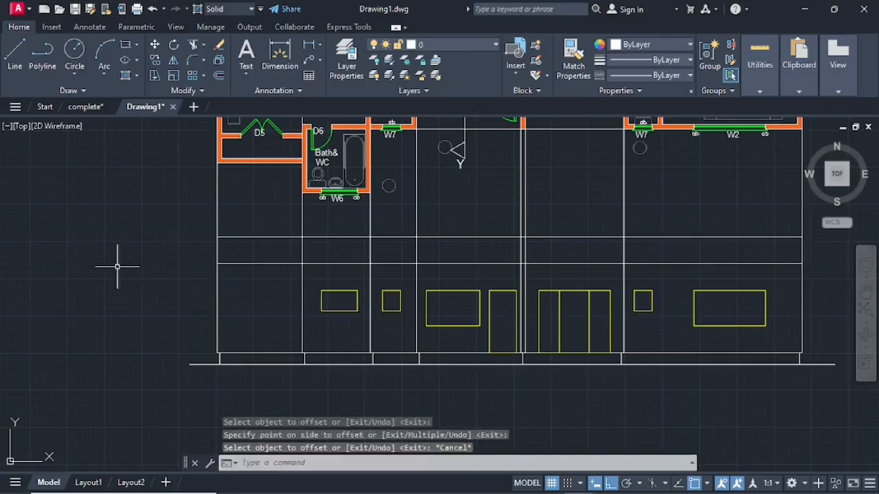
# Step: Trim all projected wall lines between the elevation's top line and its 900 offset copy using a fence
pyautogui.write('tr')
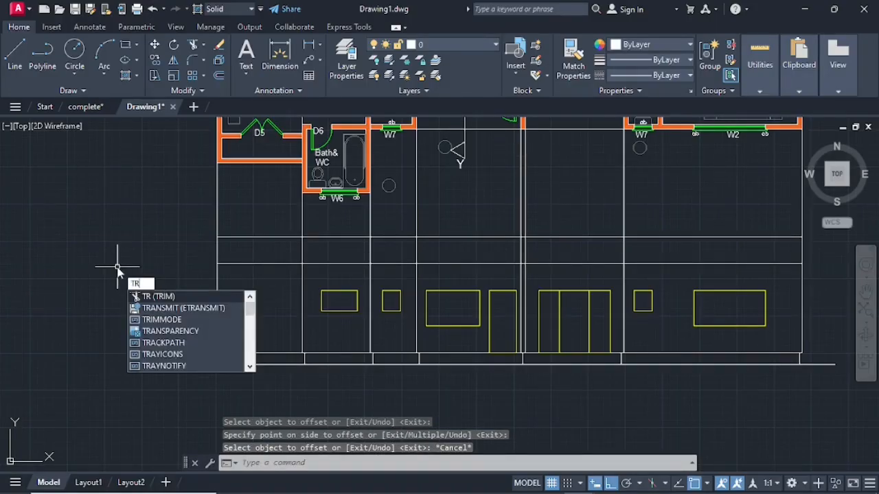
pyautogui.press('Return')
pyautogui.click(154, 241)
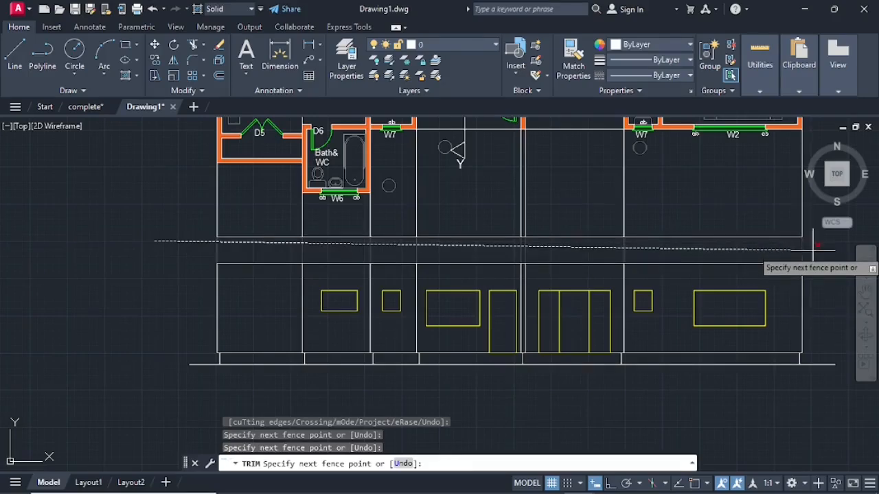
pyautogui.press('Return')
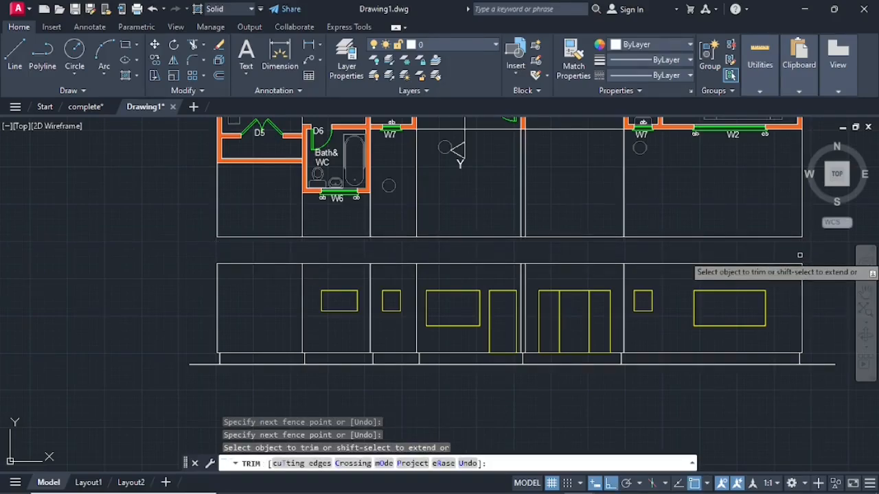
pyautogui.press('Escape')
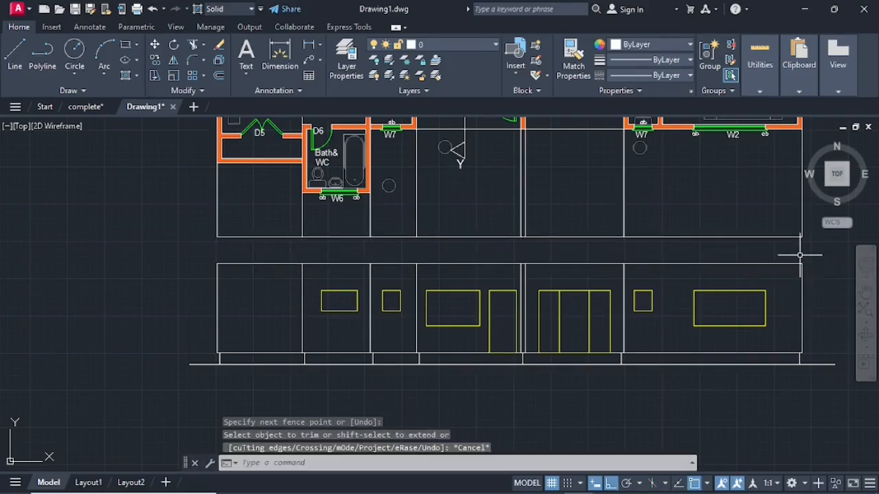
# Step: Delete the remaining projected wall lines below the floor plan together with the horizontal line offset 900 above the elevation
pyautogui.click(623, 212)
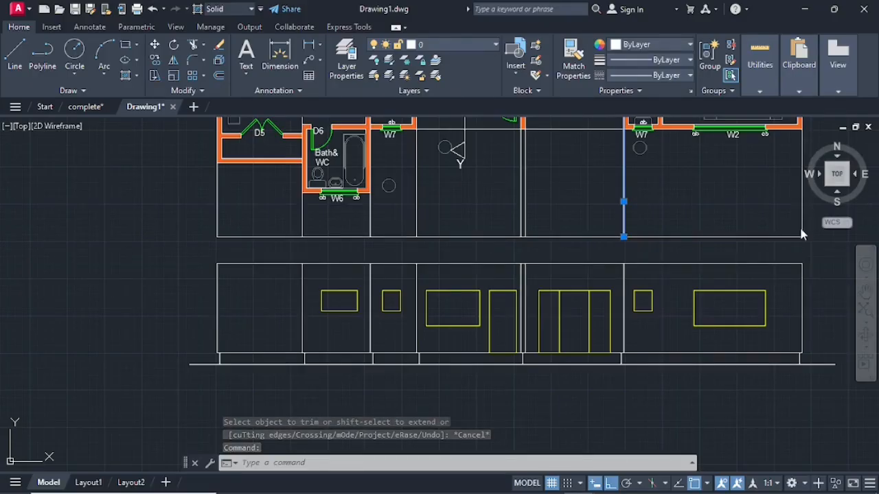
pyautogui.moveTo(787, 220); pyautogui.dragTo(759, 222, button='middle')
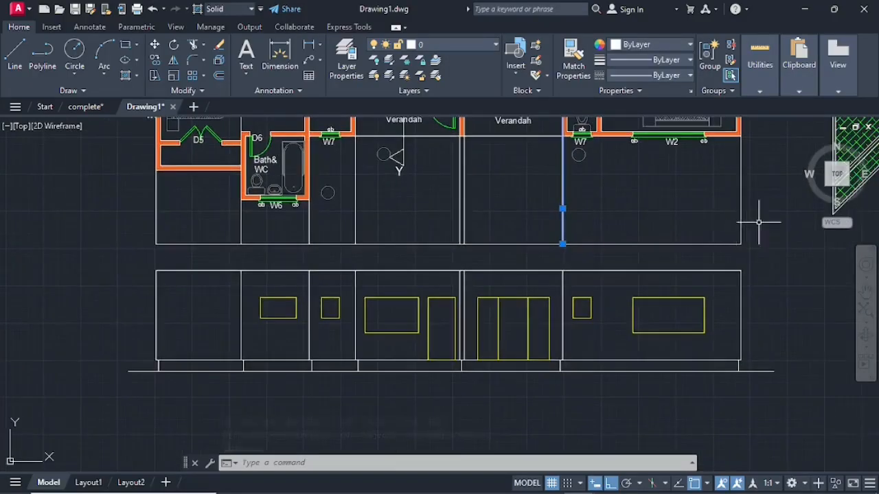
pyautogui.click(740, 219)
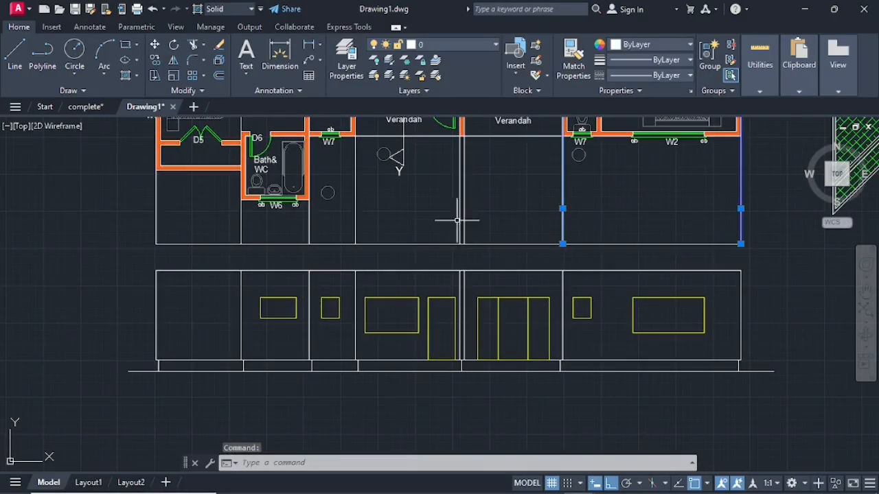
pyautogui.click(458, 222)
pyautogui.click(465, 223)
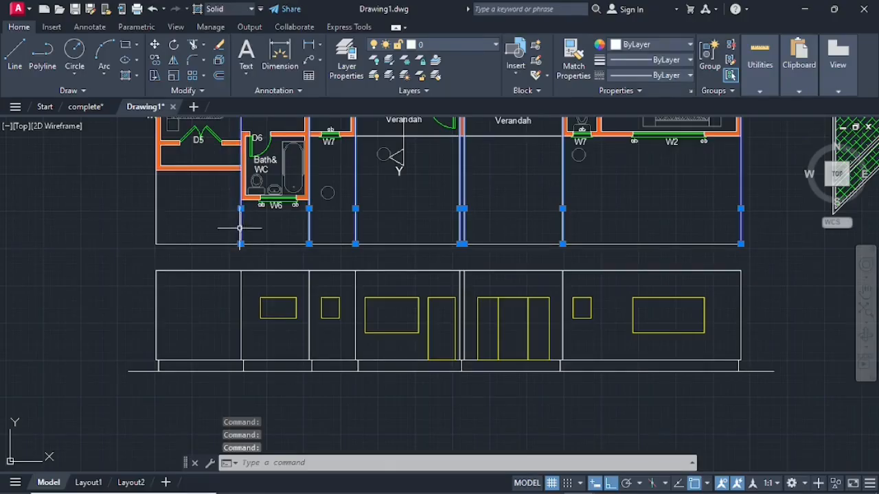
pyautogui.click(157, 223)
pyautogui.click(191, 244)
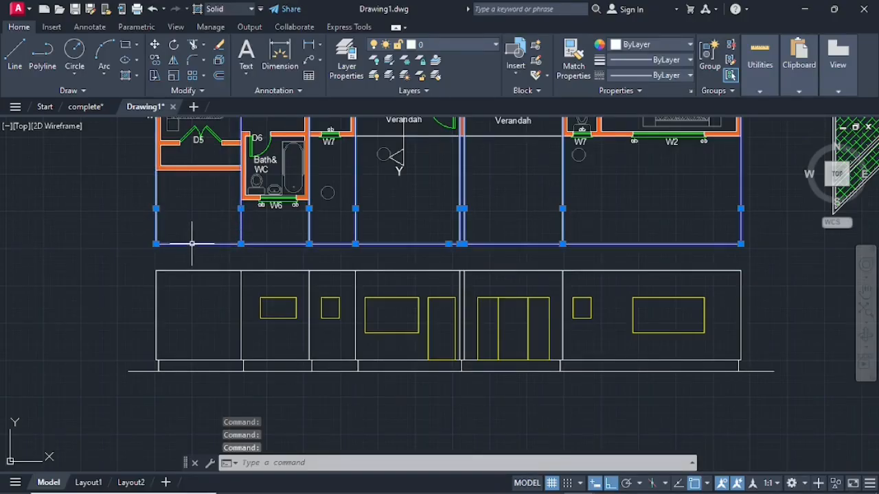
pyautogui.press('Delete')
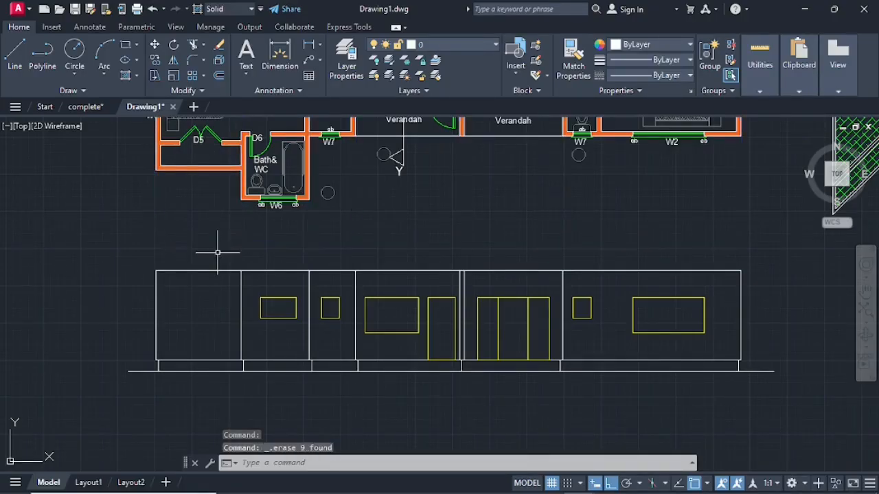
# Step: Offset the elevation's top line 150 upward, and offset that copy another 150 upward
pyautogui.moveTo(214, 321); pyautogui.dragTo(393, 298, button='middle')
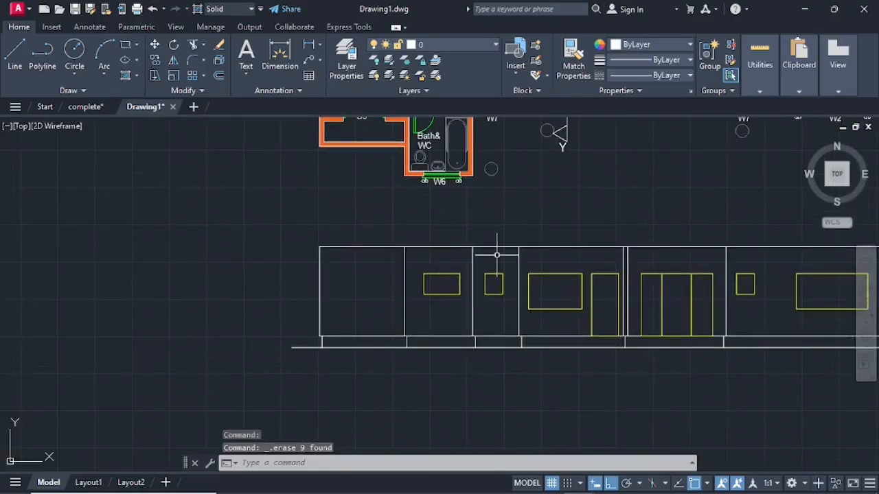
pyautogui.scroll(2, 481, 265)
pyautogui.moveTo(490, 263); pyautogui.dragTo(339, 277, button='middle')
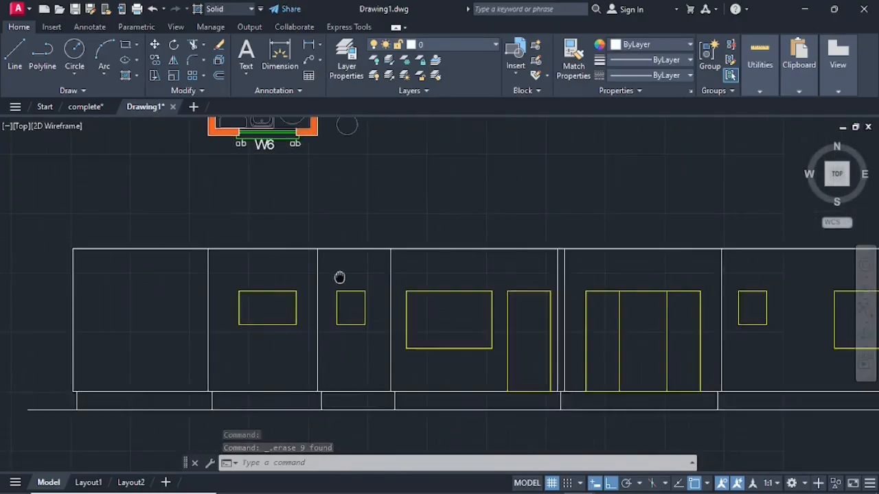
pyautogui.click(218, 76)
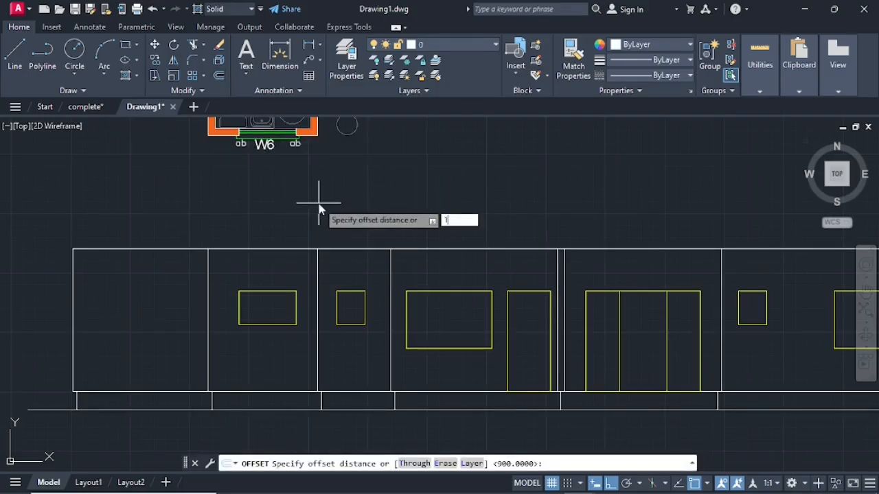
pyautogui.press('Return')
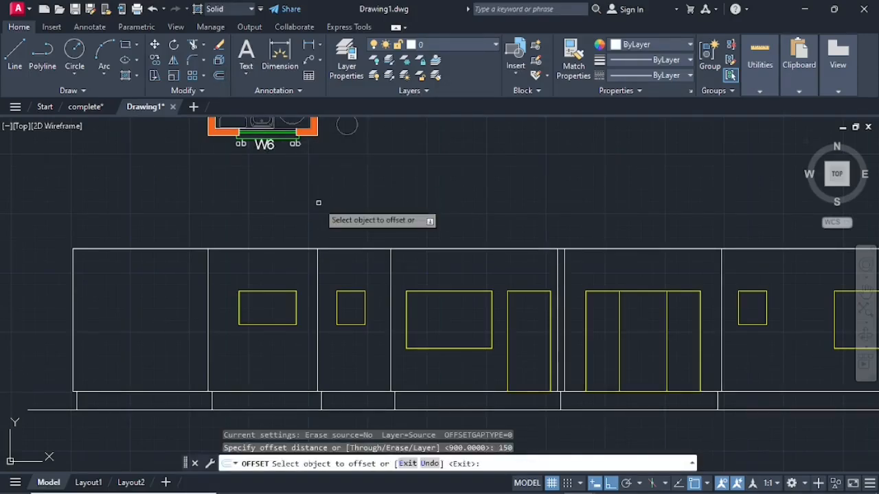
pyautogui.click(335, 250)
pyautogui.click(341, 222)
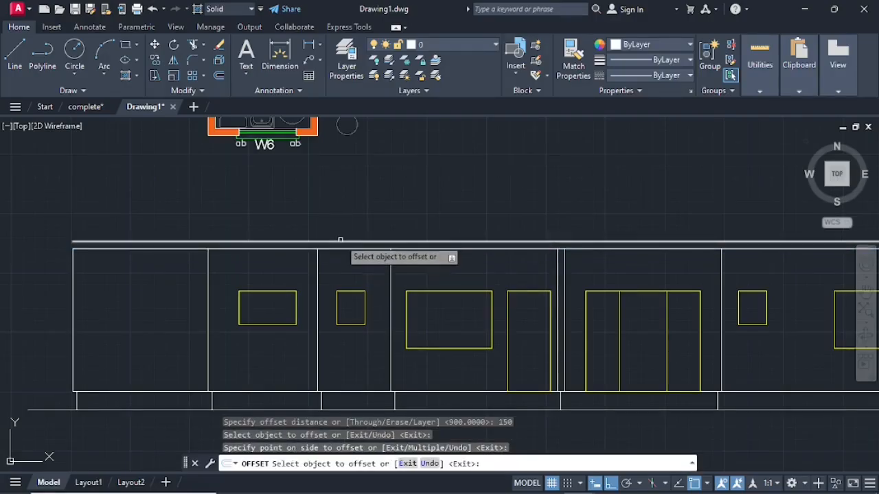
pyautogui.click(342, 237)
pyautogui.click(342, 213)
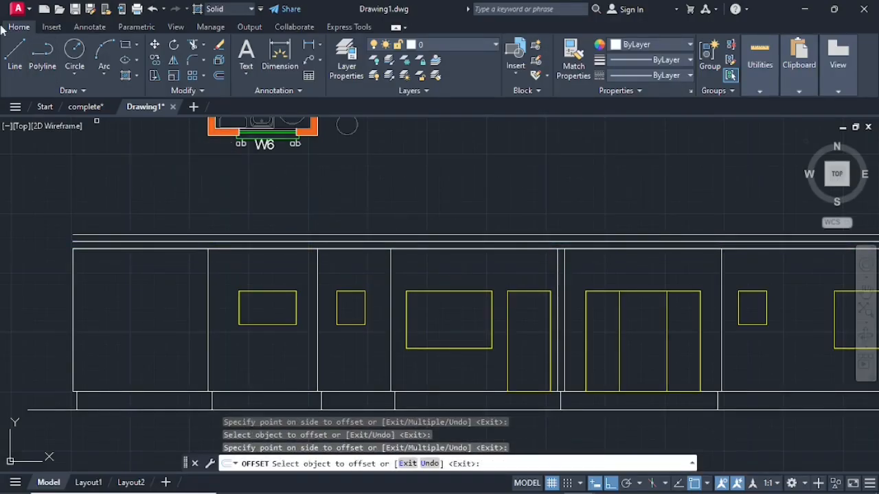
# Step: Draw a short vertical line upward from each end of the elevation's top wall line, crossing both offset lines
pyautogui.click(14, 53)
pyautogui.click(74, 248)
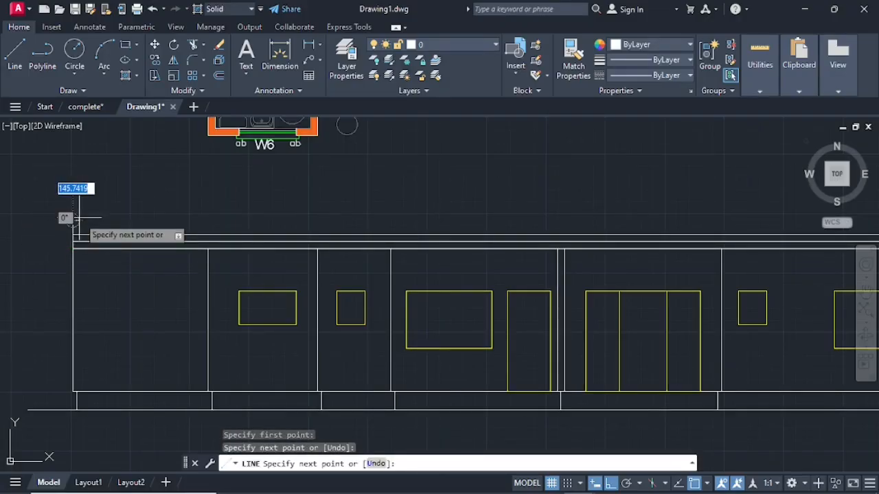
pyautogui.press('Escape')
pyautogui.scroll(-4, 508, 206)
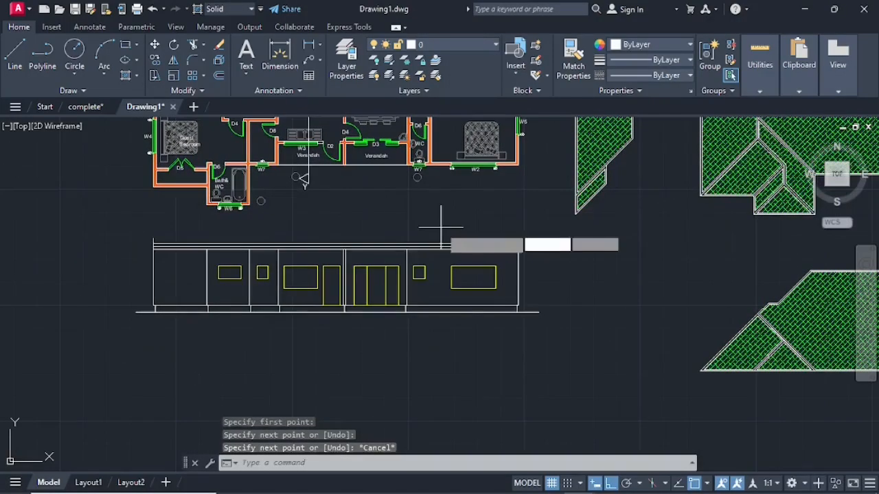
pyautogui.press('Return')
pyautogui.scroll(2, 503, 261)
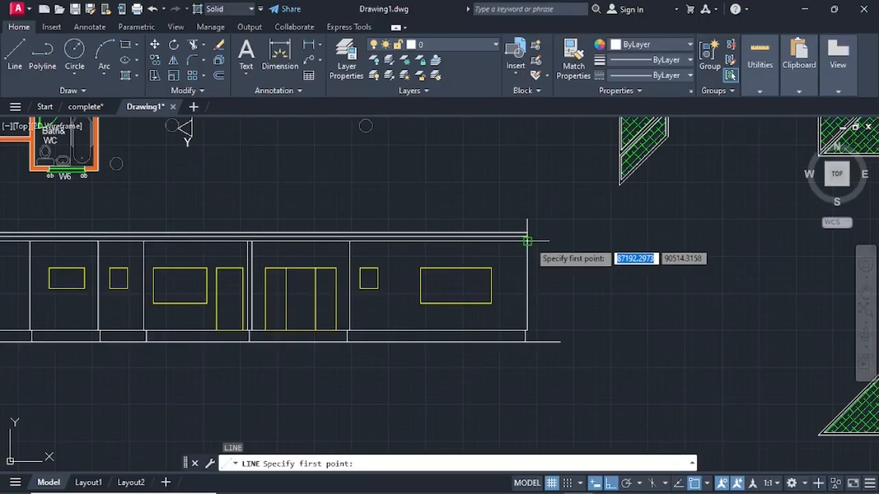
pyautogui.click(527, 242)
pyautogui.press('Escape')
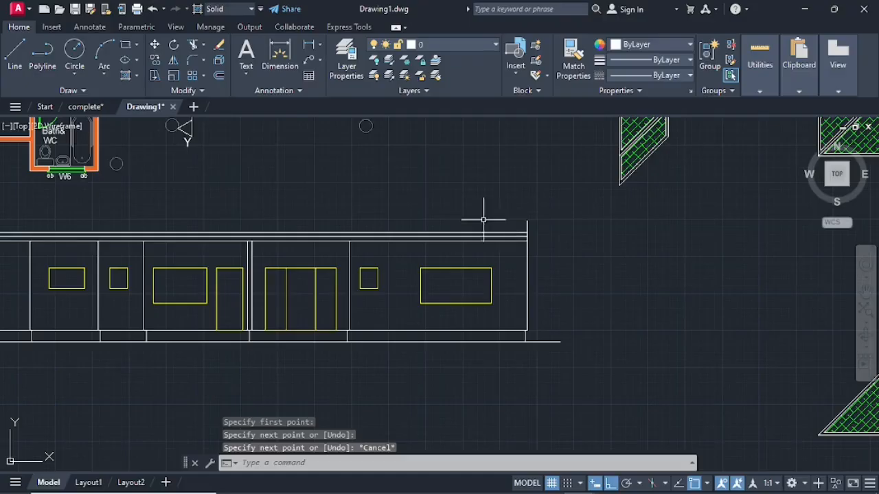
# Step: Offset the short vertical line at the elevation's right end 250 outward, and offset that copy another 250 outward
pyautogui.click(219, 76)
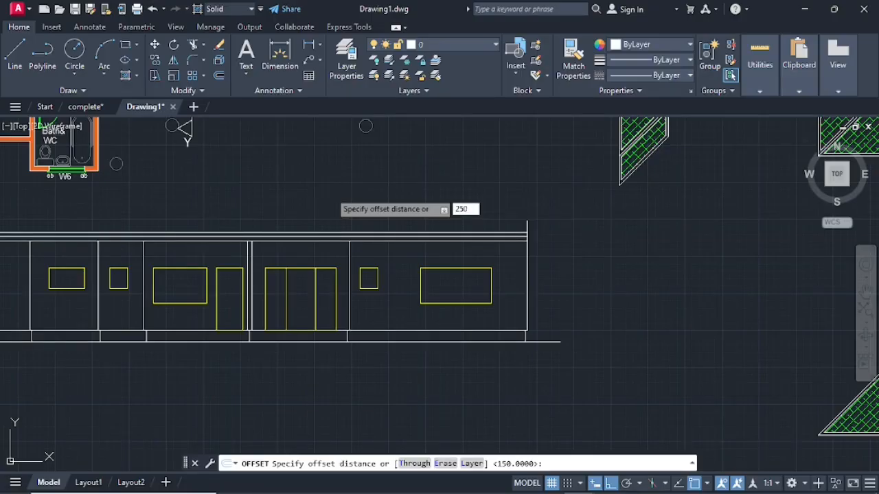
pyautogui.write('250')
pyautogui.press('Return')
pyautogui.scroll(3, 500, 254)
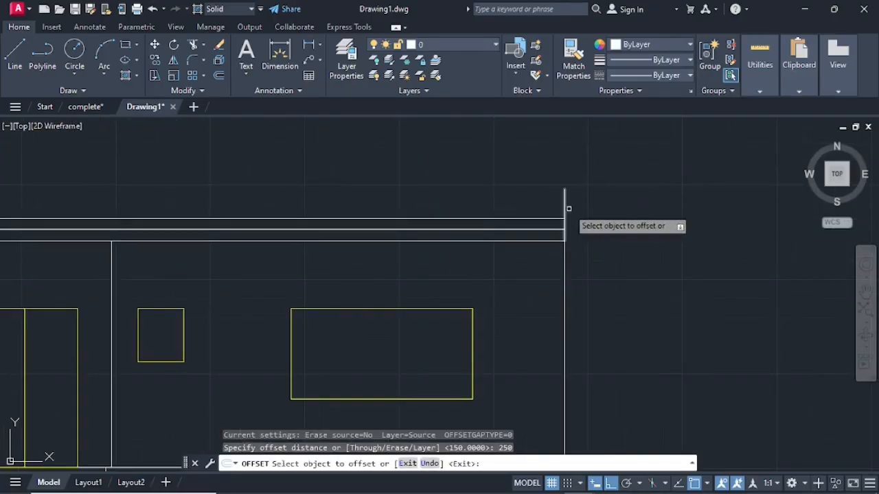
pyautogui.click(565, 208)
pyautogui.click(580, 206)
pyautogui.click(584, 206)
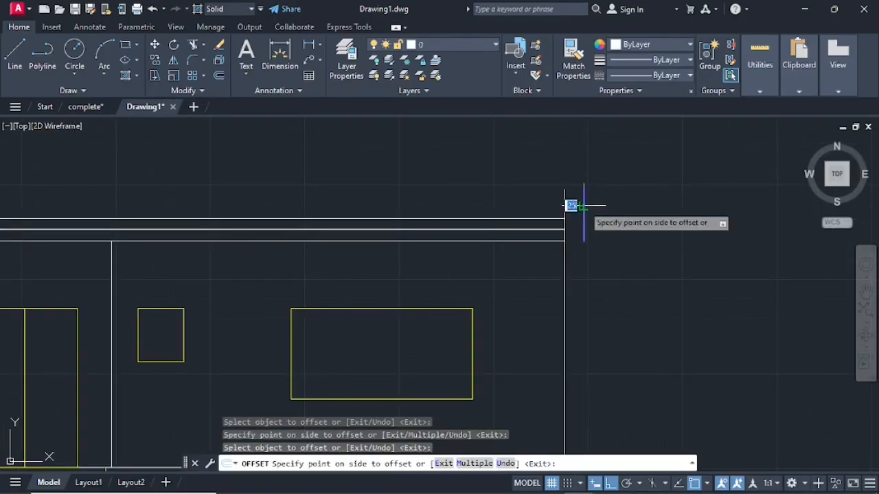
pyautogui.click(603, 206)
# Step: Offset the short vertical line at the elevation's left end 250 outward twice in succession
pyautogui.scroll(-5, 398, 213)
pyautogui.moveTo(323, 189); pyautogui.dragTo(558, 221, button='middle')
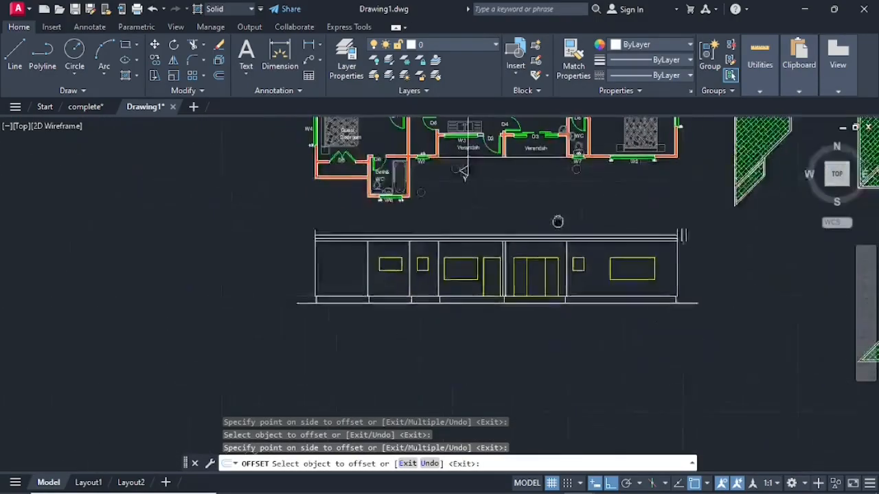
pyautogui.scroll(5, 488, 254)
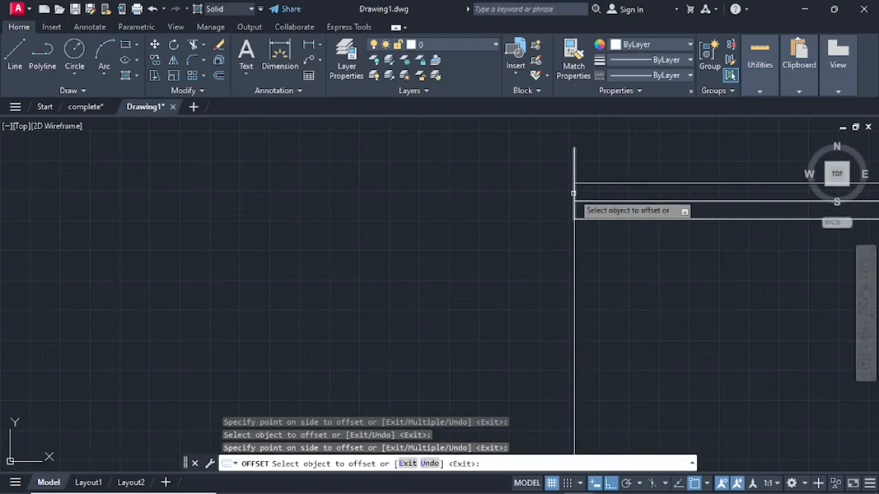
pyautogui.click(573, 193)
pyautogui.click(529, 195)
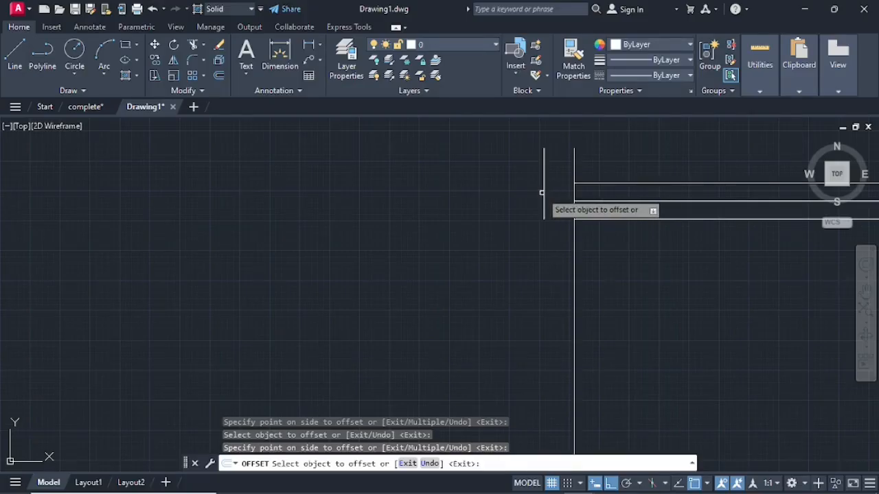
pyautogui.click(544, 198)
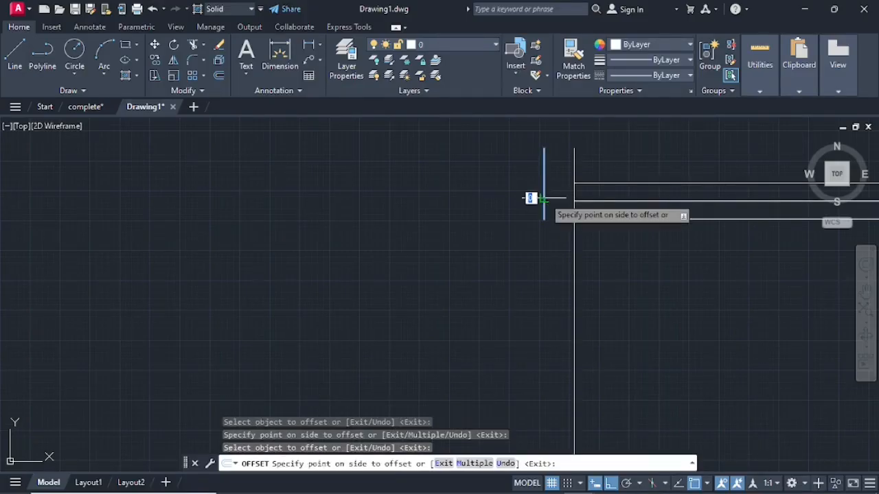
pyautogui.click(496, 200)
pyautogui.scroll(-3, 522, 201)
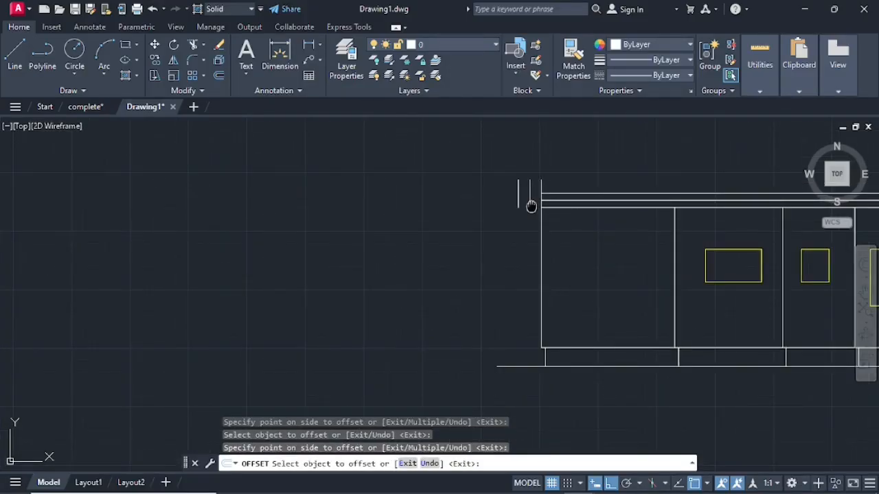
# Step: End the Offset command and set up Fillet with a radius of 150 for multiple corners
pyautogui.scroll(-6, 394, 218)
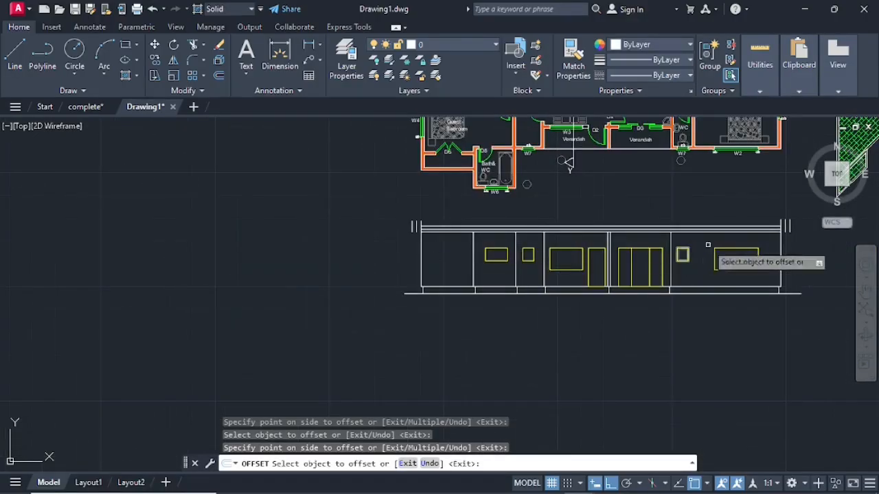
pyautogui.scroll(-2, 708, 245)
pyautogui.scroll(8, 756, 251)
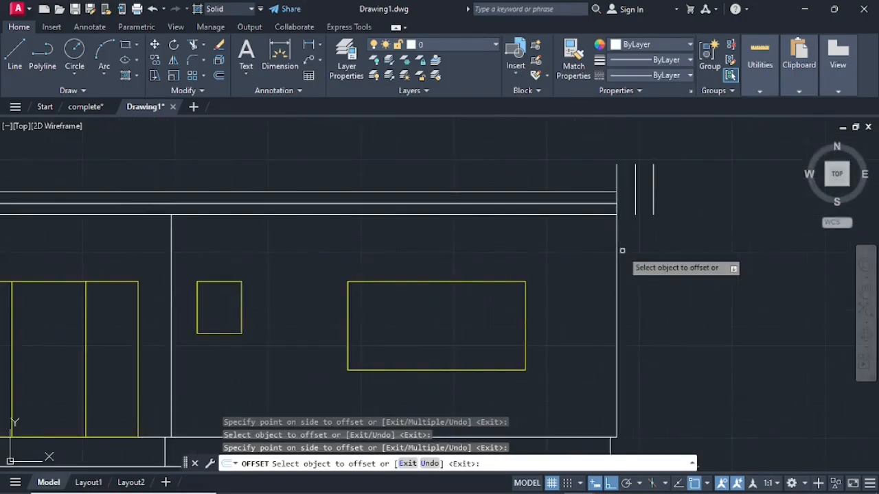
pyautogui.scroll(2, 626, 197)
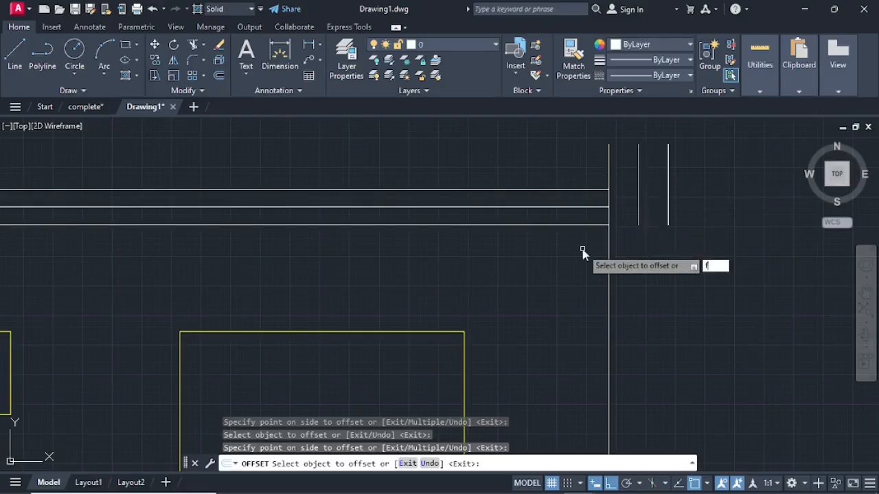
pyautogui.press('Return')
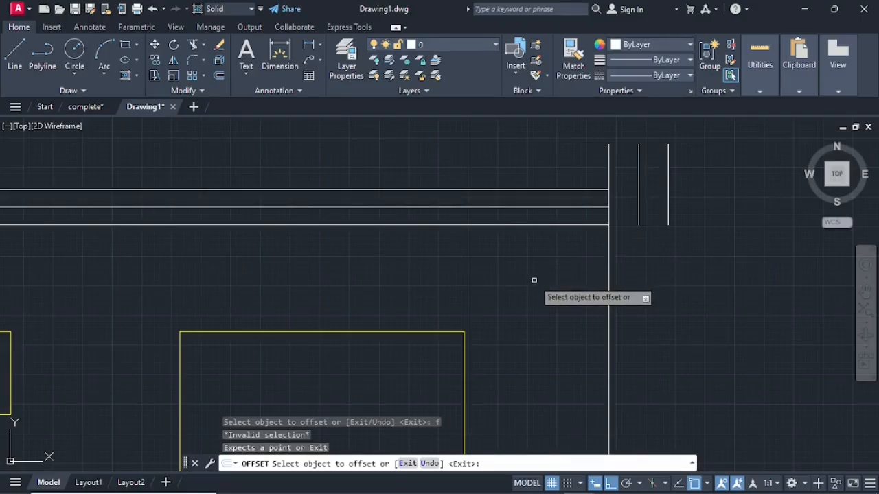
pyautogui.press('Escape')
pyautogui.press('Escape')
pyautogui.press('Escape')
pyautogui.press('Escape')
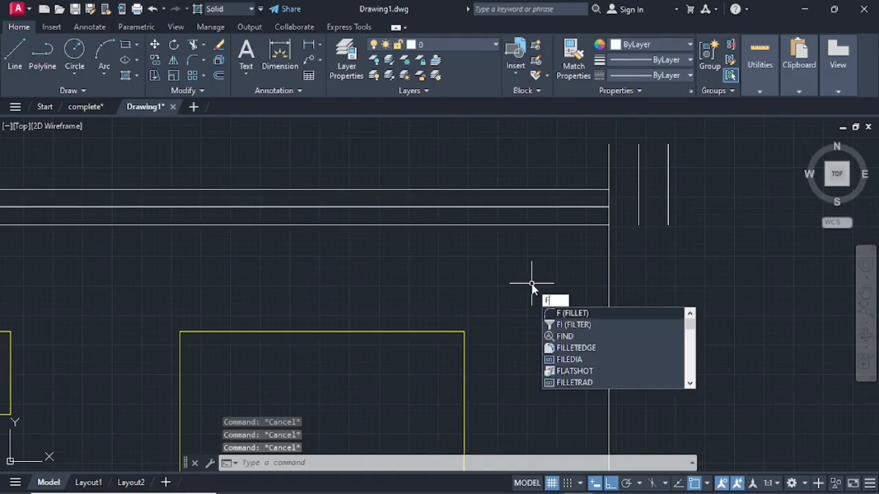
pyautogui.press('Return')
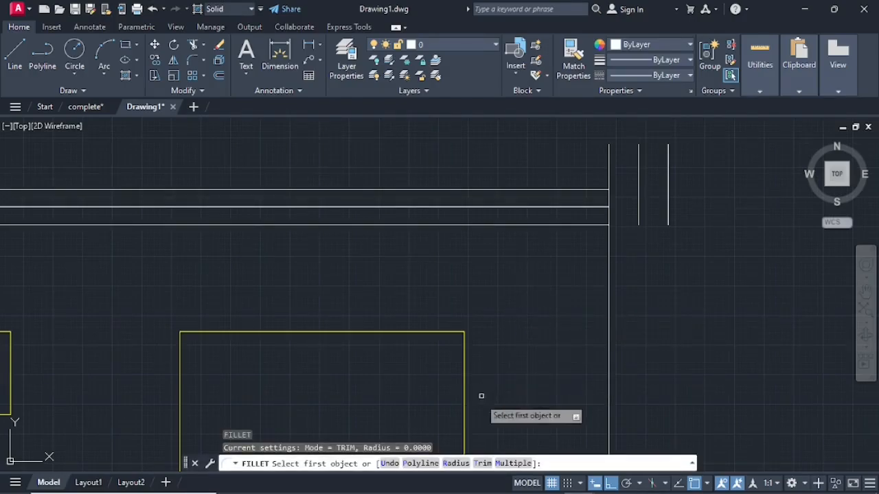
pyautogui.click(458, 465)
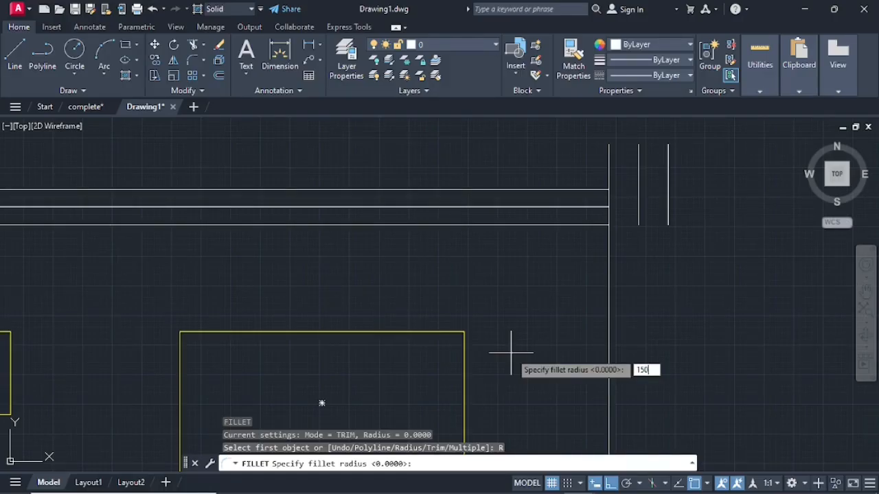
pyautogui.press('Return')
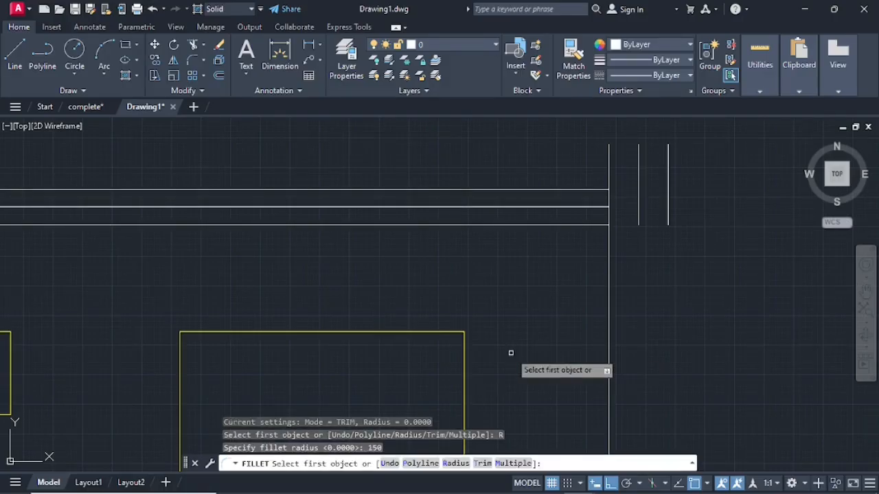
pyautogui.click(514, 464)
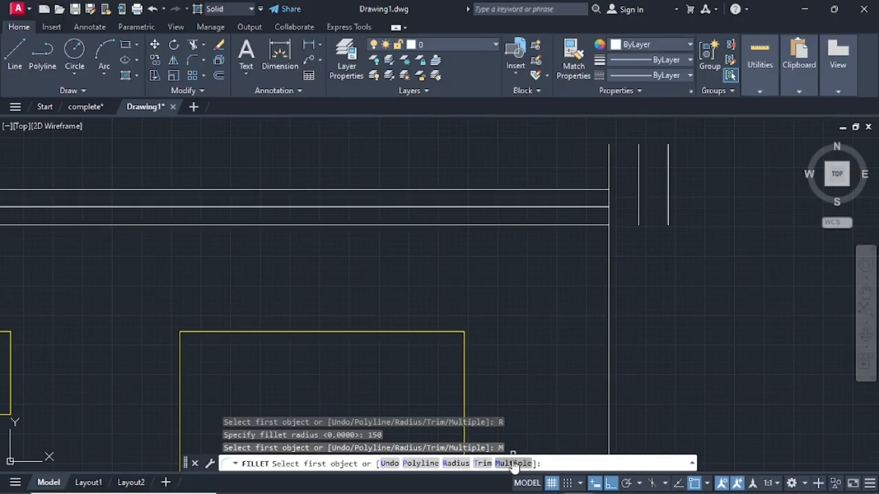
# Step: Fillet the right ends of the lowest and middle roof-edge lines to the inner and outer offset verticals respectively
pyautogui.click(588, 224)
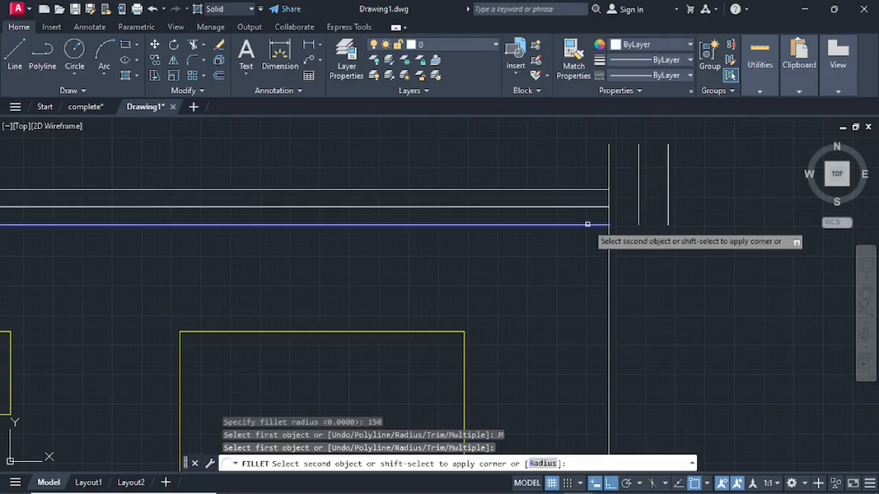
pyautogui.click(638, 188)
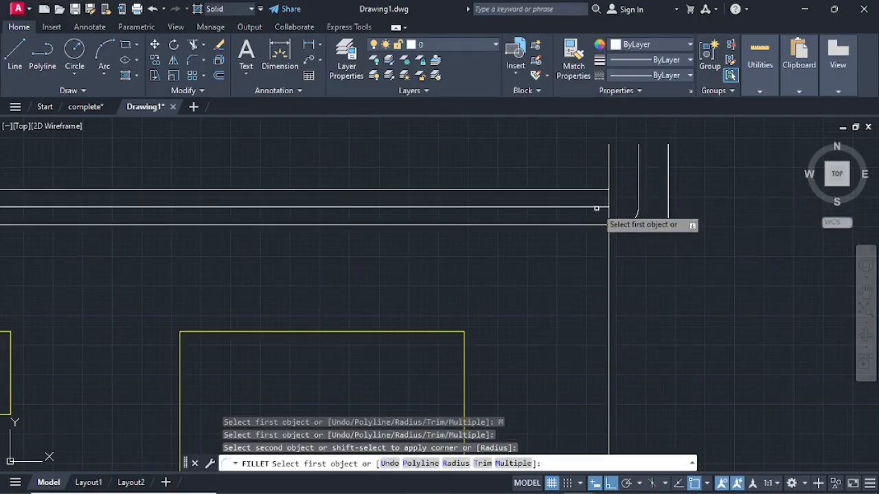
pyautogui.click(596, 207)
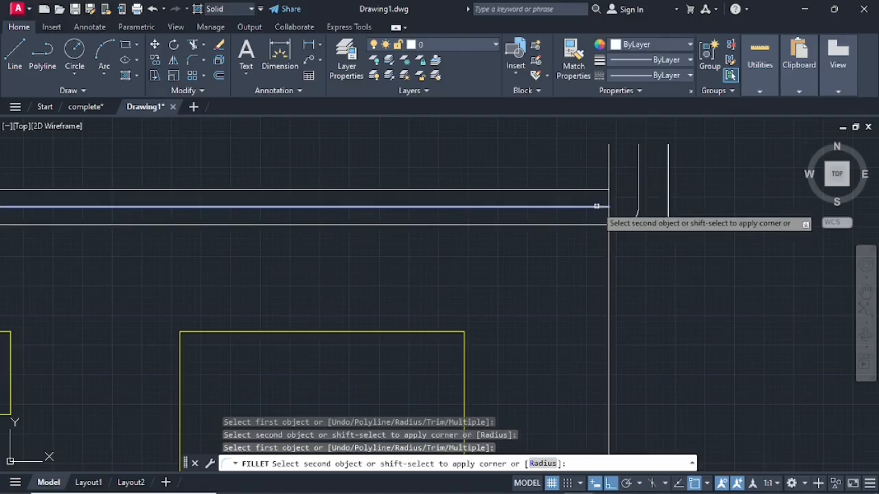
pyautogui.click(668, 168)
# Step: Fillet the left ends of the lowest and middle roof-edge lines to the inner and outer offset verticals respectively
pyautogui.scroll(-4, 511, 189)
pyautogui.scroll(1, 453, 223)
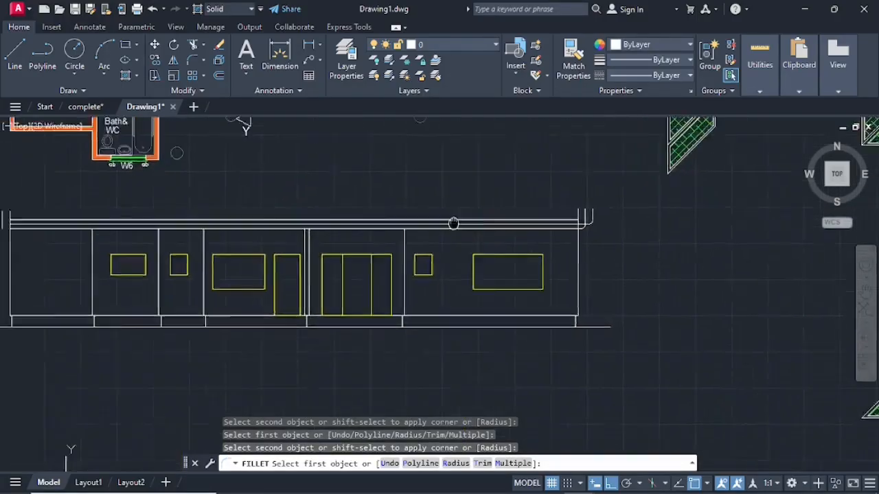
pyautogui.scroll(6, 453, 223)
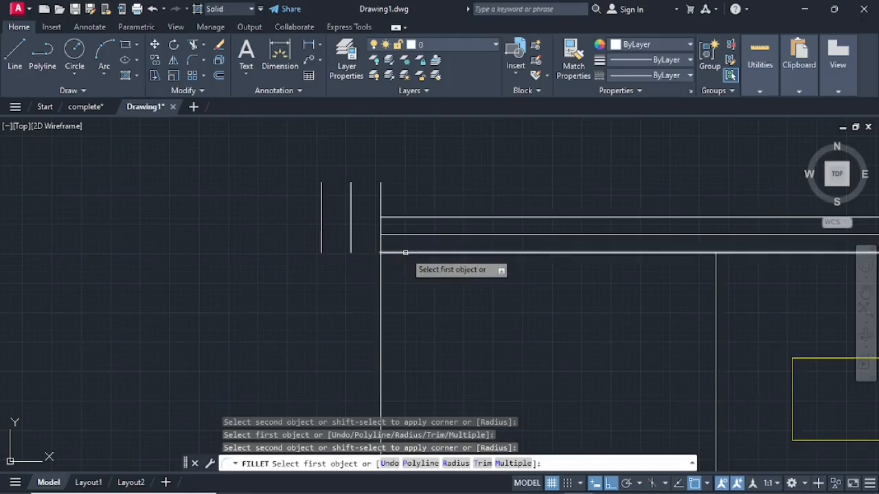
pyautogui.click(405, 253)
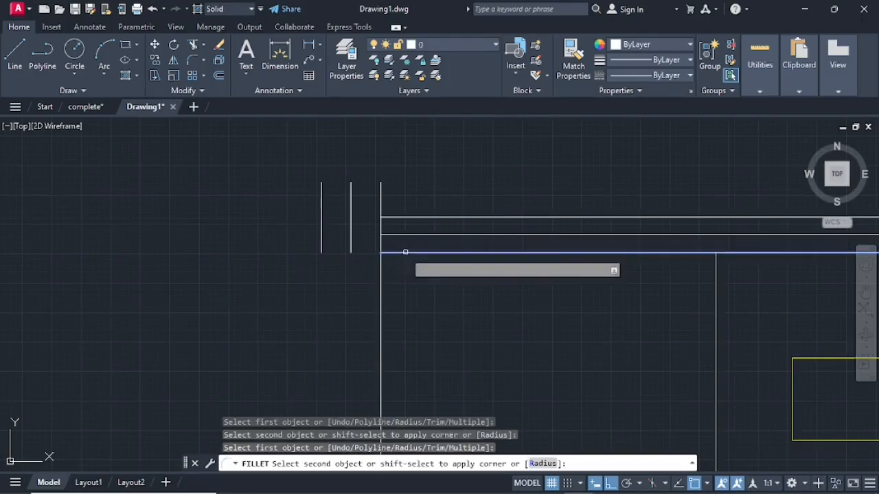
pyautogui.click(350, 212)
pyautogui.click(413, 235)
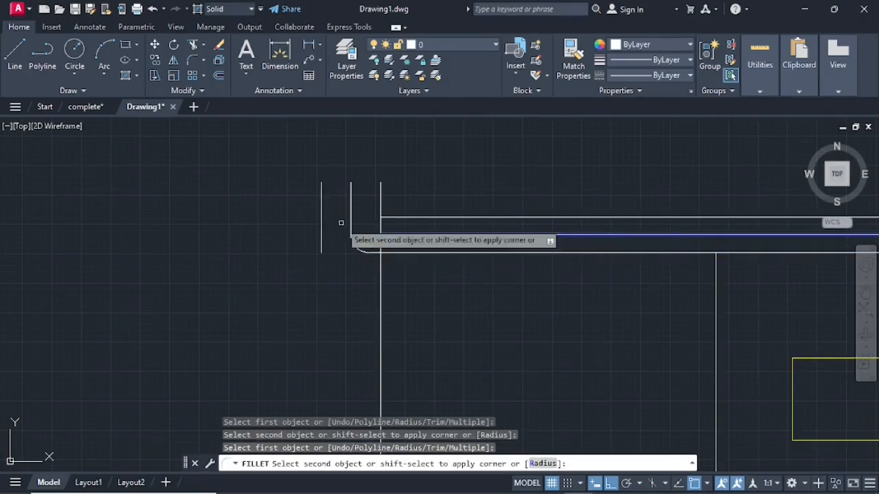
pyautogui.click(322, 192)
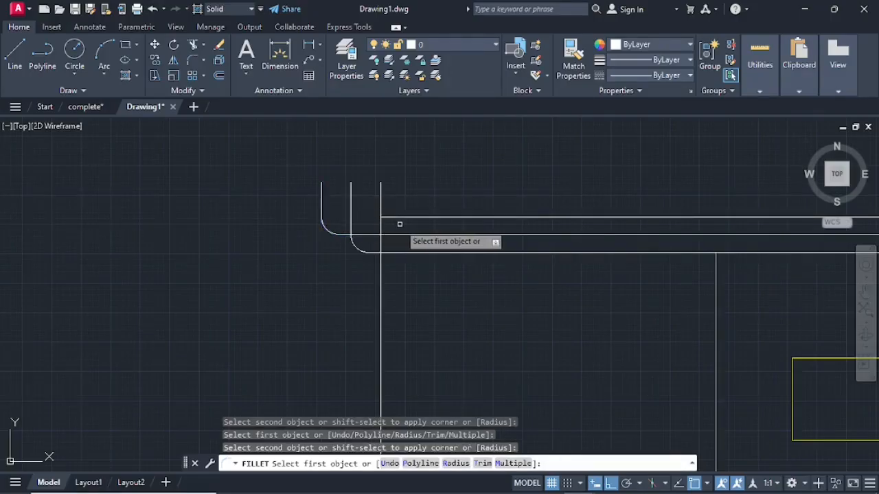
pyautogui.press('Escape')
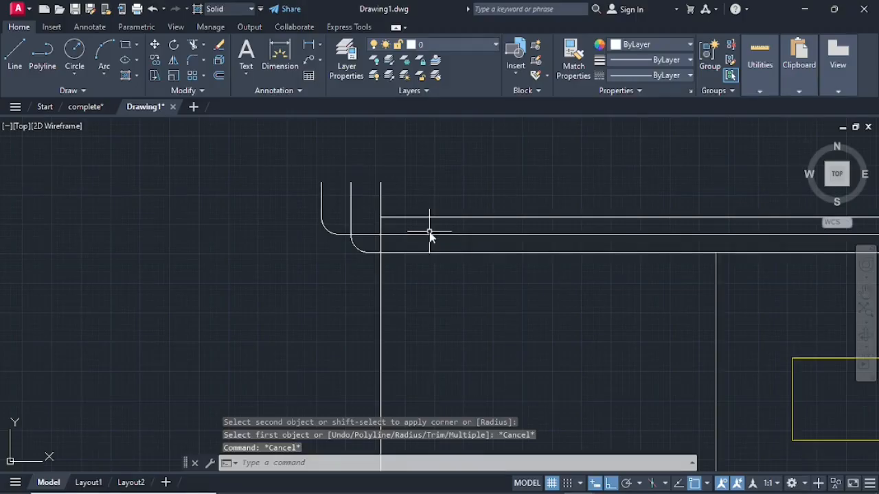
# Step: Extend the uppermost roof-edge line at both ends to meet the outermost vertical lines
pyautogui.write('ES')
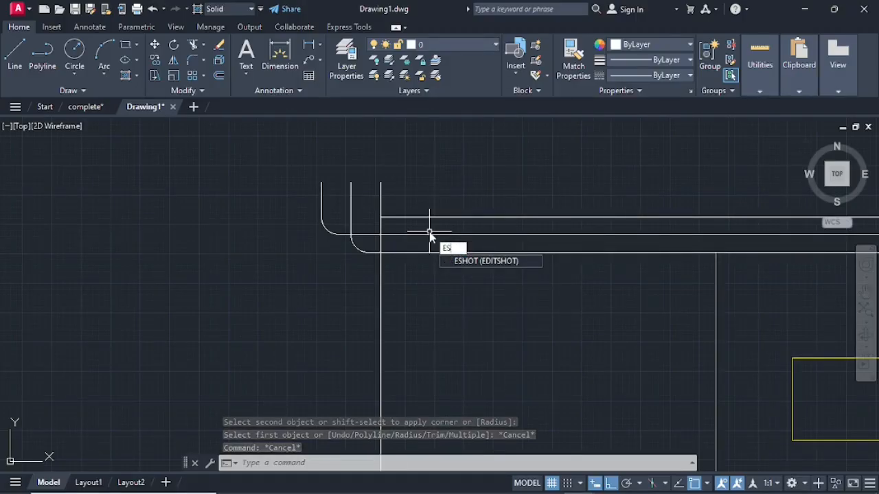
pyautogui.press('BackSpace')
pyautogui.write('X')
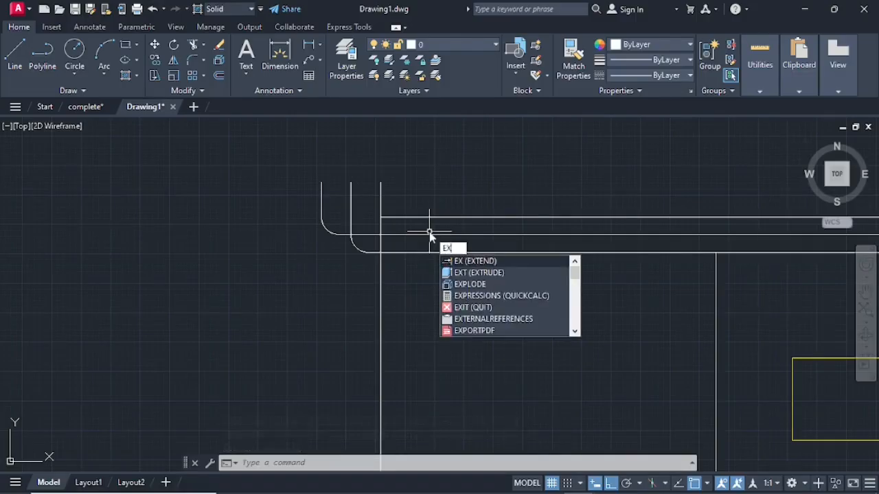
pyautogui.press('Return')
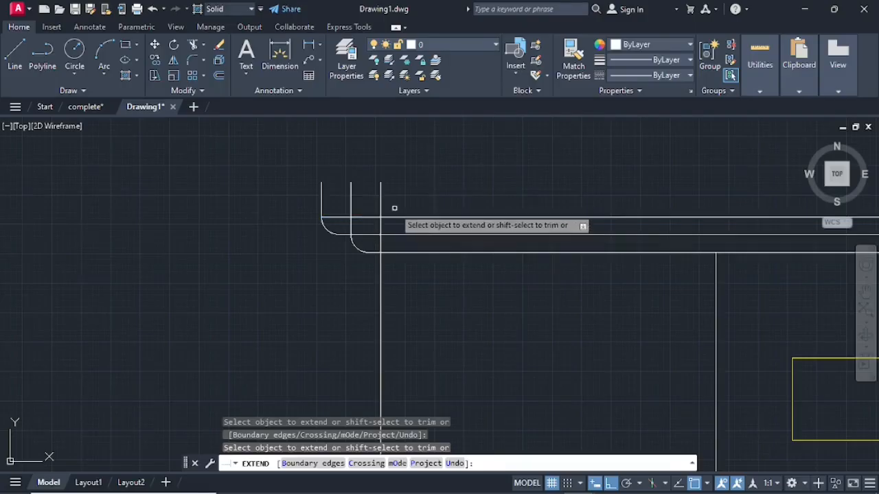
pyautogui.scroll(-5, 465, 206)
pyautogui.moveTo(545, 199); pyautogui.dragTo(399, 196, button='middle')
pyautogui.scroll(5, 687, 213)
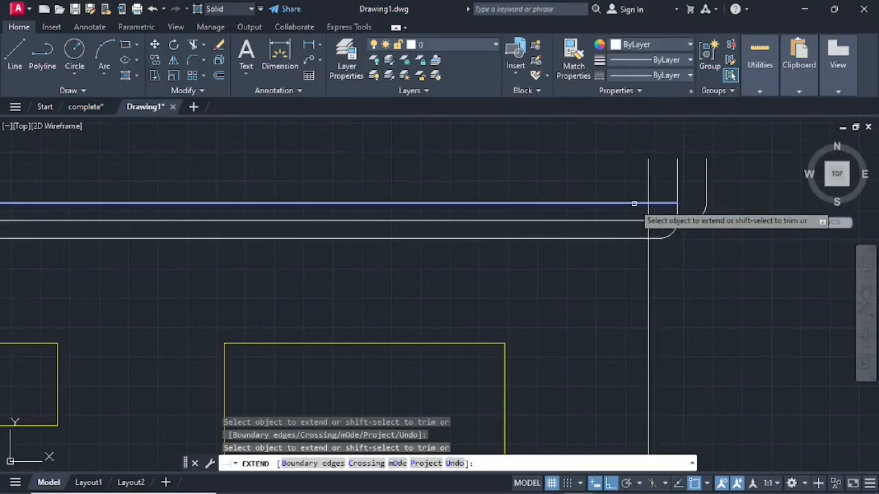
pyautogui.click(635, 203)
pyautogui.click(670, 203)
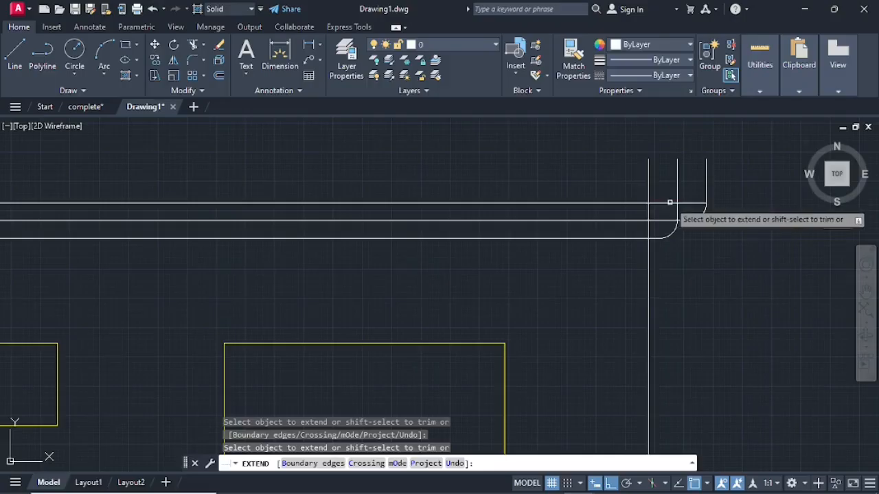
pyautogui.press('Escape')
pyautogui.click(599, 177)
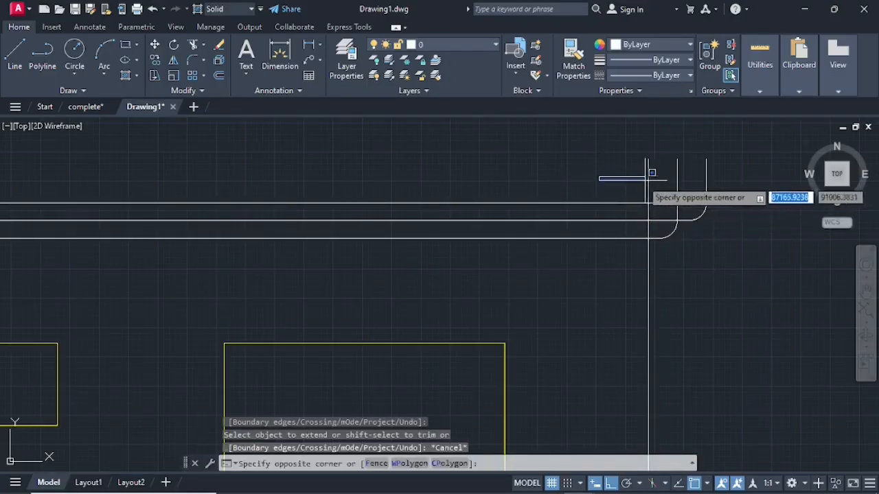
pyautogui.press('Escape')
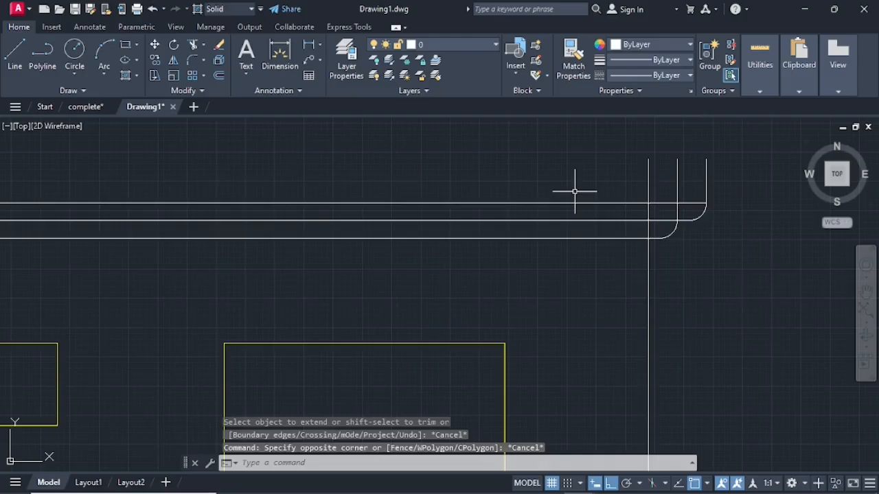
# Step: Trim the vertical lines above and inside the roof edge at the elevation's right end, leaving the stepped, rounded profile
pyautogui.write('tr')
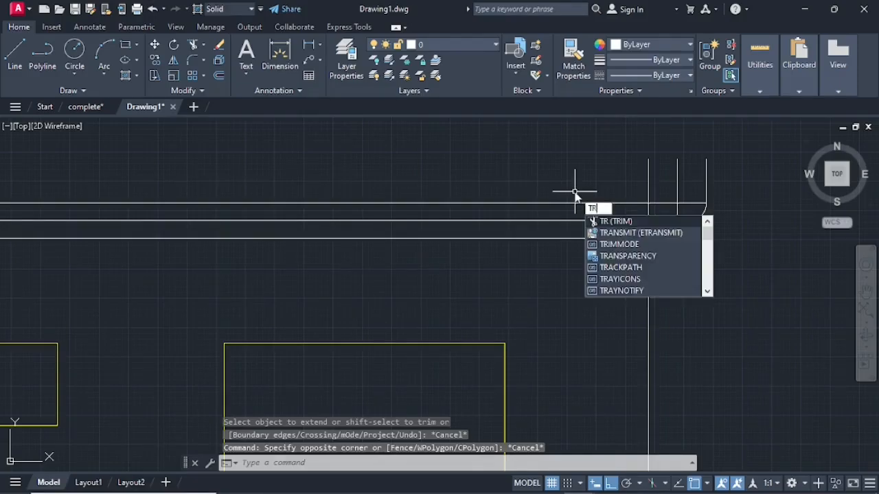
pyautogui.press('Return')
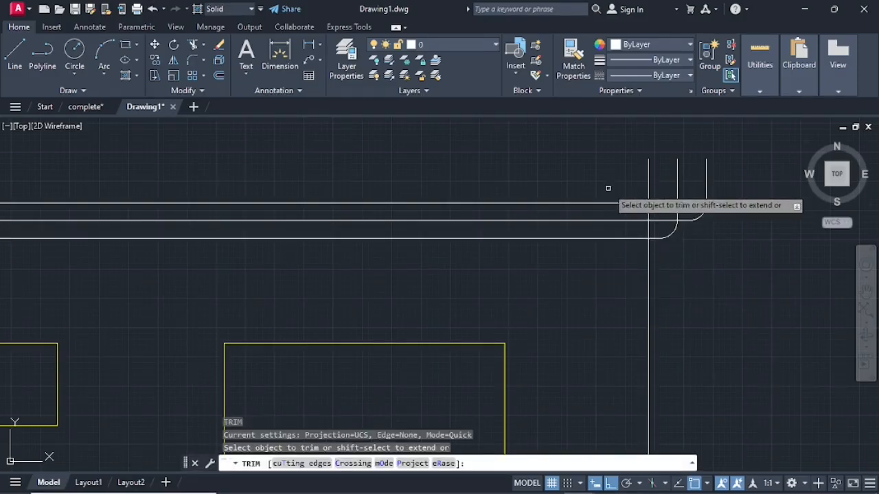
pyautogui.moveTo(608, 188); pyautogui.dragTo(718, 186)
pyautogui.click(676, 212)
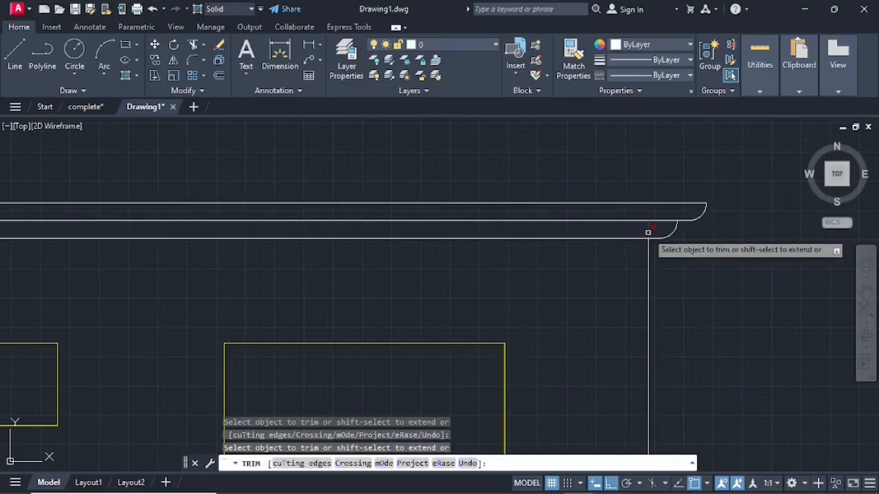
# Step: Trim the excess vertical lines above and inside the roof edge at the elevation's left end
pyautogui.scroll(-6, 550, 234)
pyautogui.scroll(7, 457, 245)
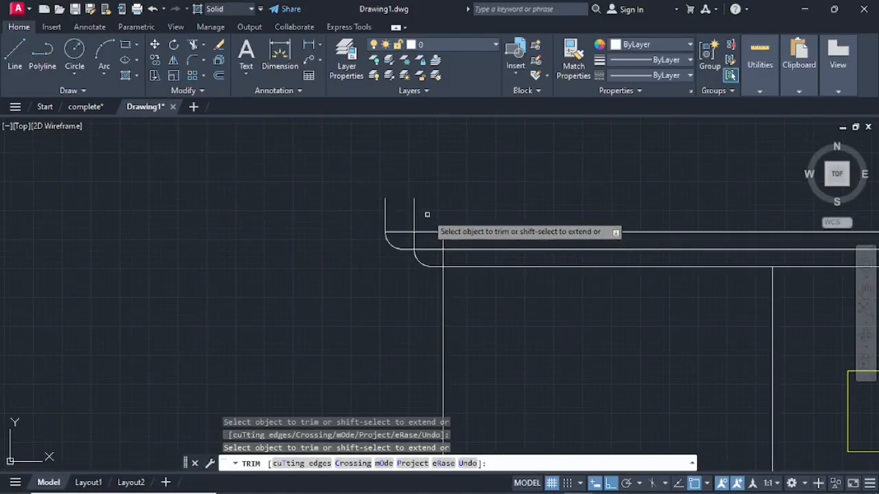
pyautogui.click(379, 219)
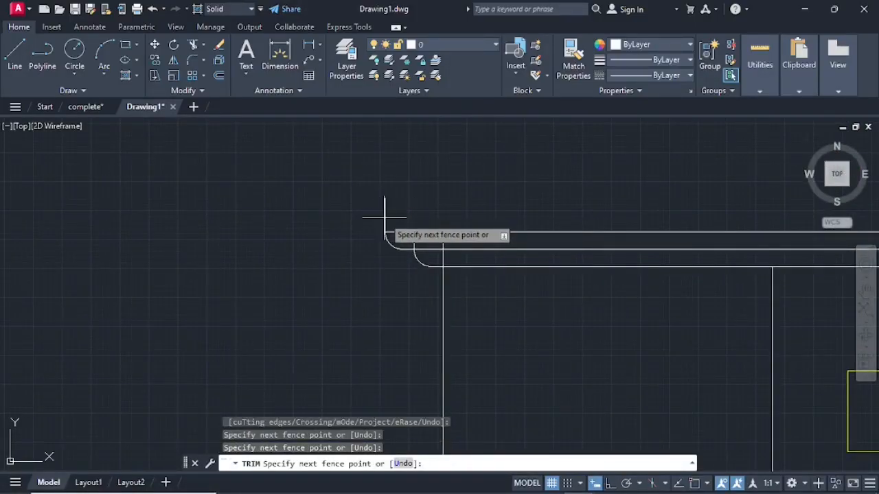
pyautogui.press('Return')
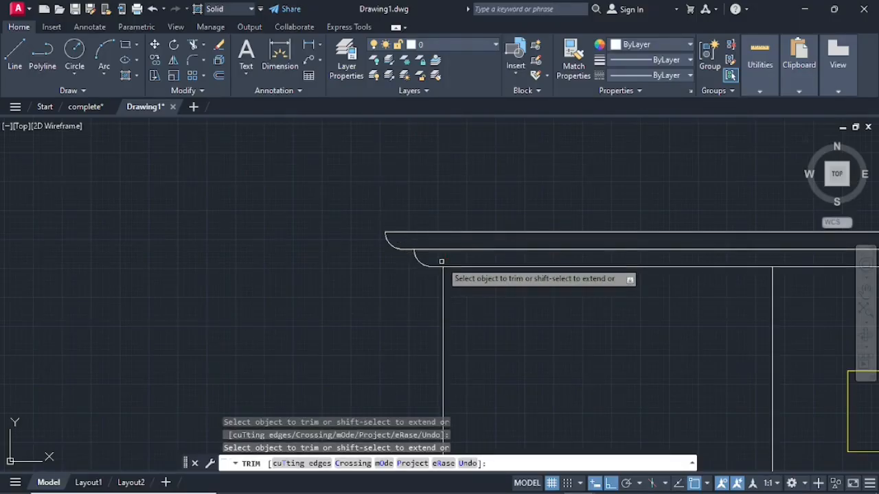
pyautogui.scroll(-5, 442, 262)
pyautogui.moveTo(520, 303); pyautogui.dragTo(408, 302, button='middle')
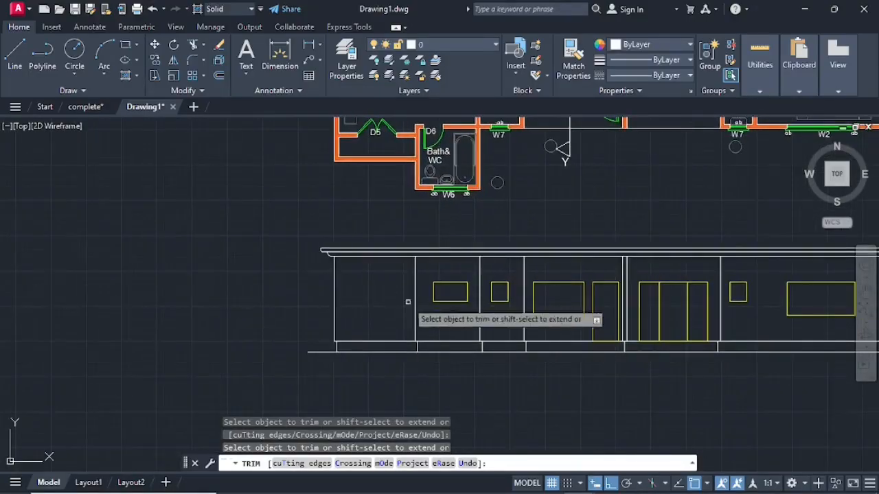
pyautogui.scroll(-2, 489, 307)
pyautogui.scroll(4, 490, 306)
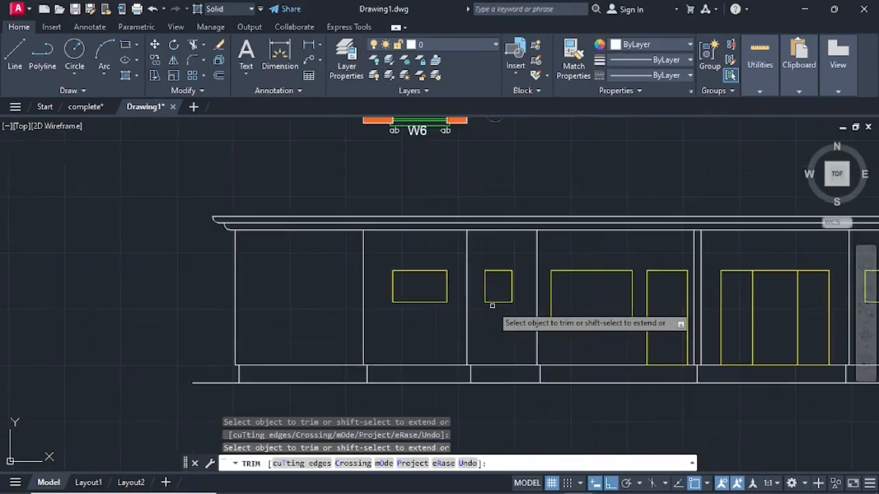
pyautogui.scroll(-2, 498, 302)
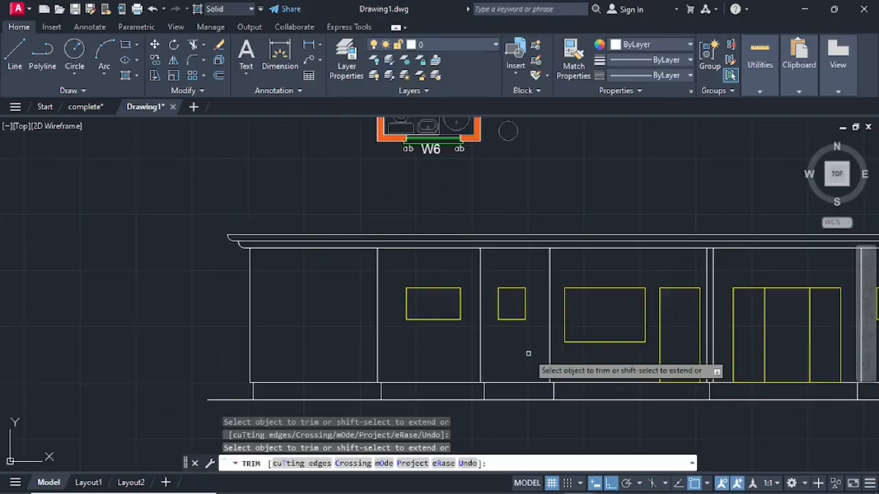
pyautogui.moveTo(527, 355)
pyautogui.mouseDown(button='middle')
pyautogui.moveTo(396, 324)
pyautogui.moveTo(357, 323)
pyautogui.mouseUp(button='middle')
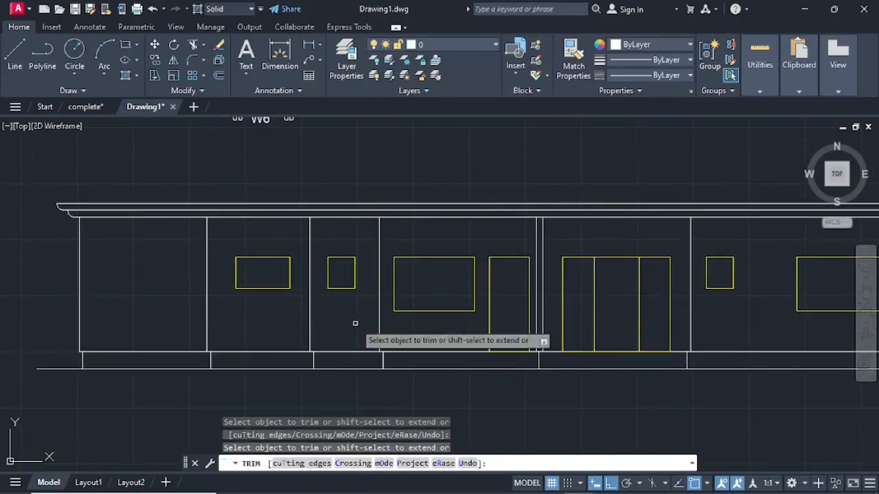
# Step: Offset the outlines of the three leftmost windows in the elevation inward by 80 to form their frames
pyautogui.press('Escape')
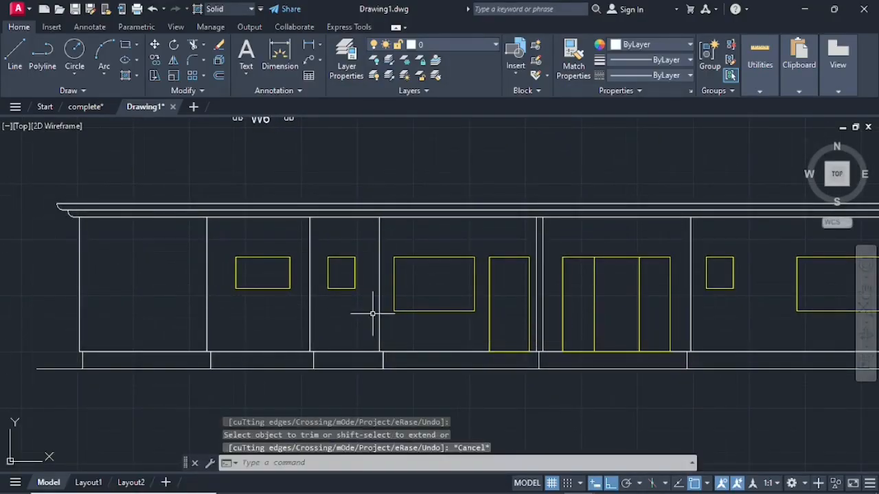
pyautogui.click(218, 76)
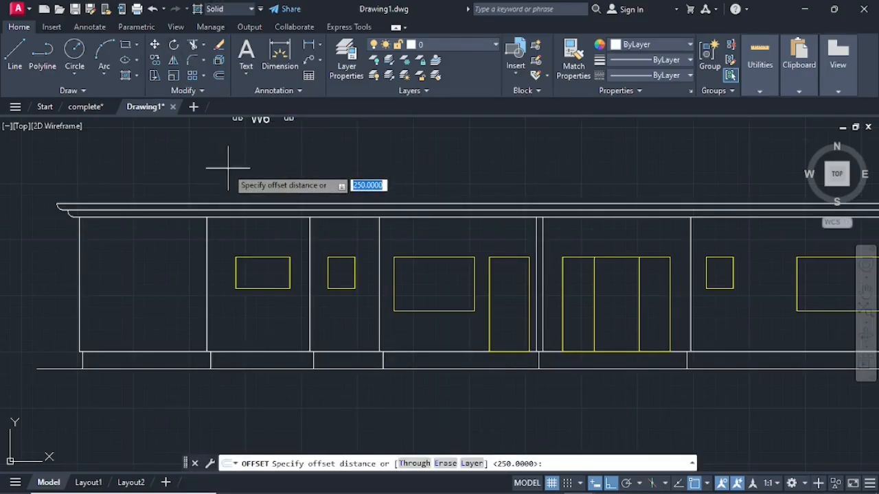
pyautogui.write('80')
pyautogui.press('Return')
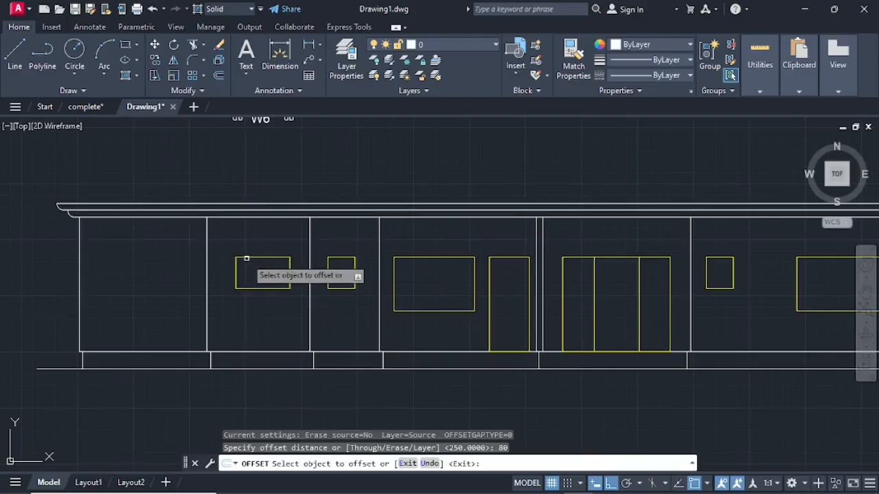
pyautogui.click(249, 257)
pyautogui.click(252, 270)
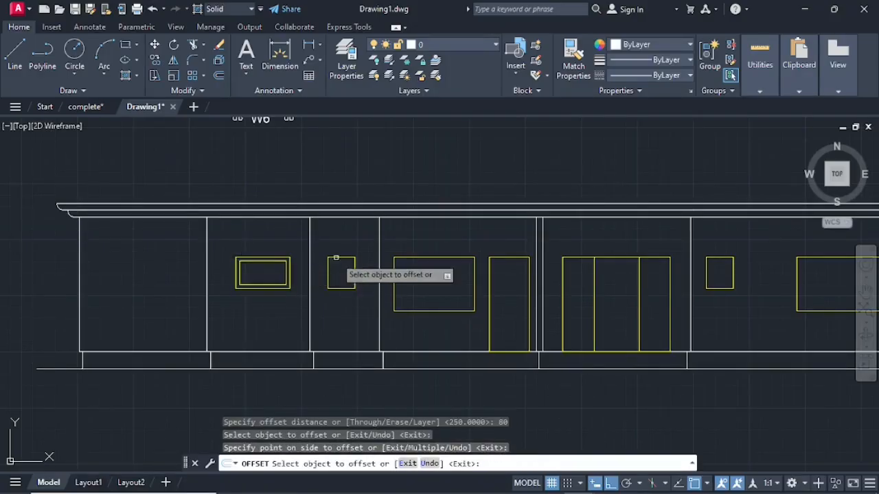
pyautogui.click(337, 258)
pyautogui.click(342, 273)
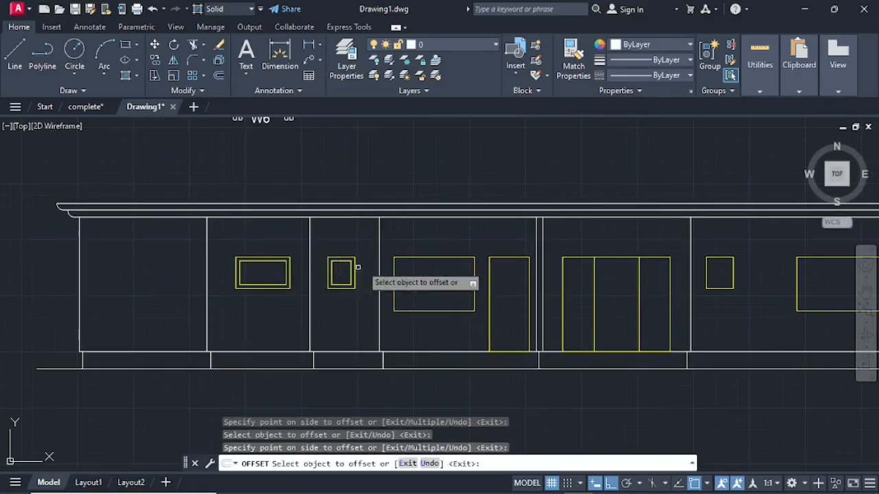
pyautogui.click(420, 260)
pyautogui.click(420, 264)
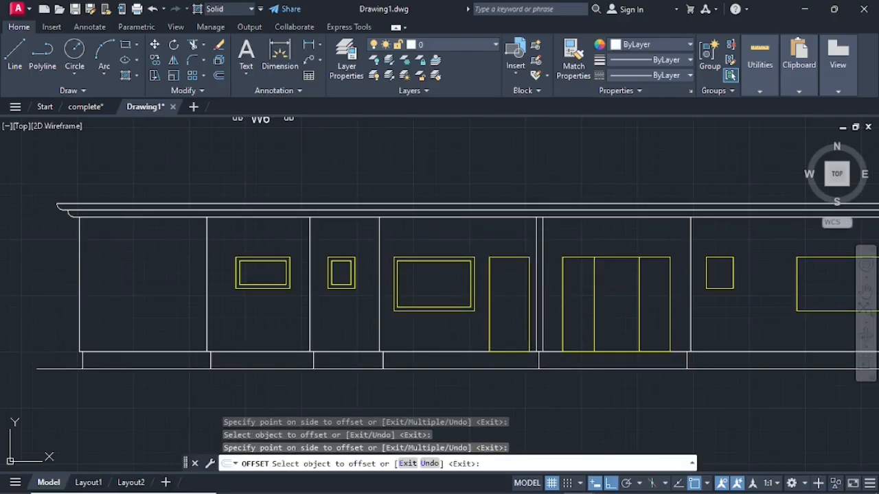
# Step: Offset the single door and each of the three panels of the wide door opening inward by 80
pyautogui.click(509, 259)
pyautogui.click(509, 304)
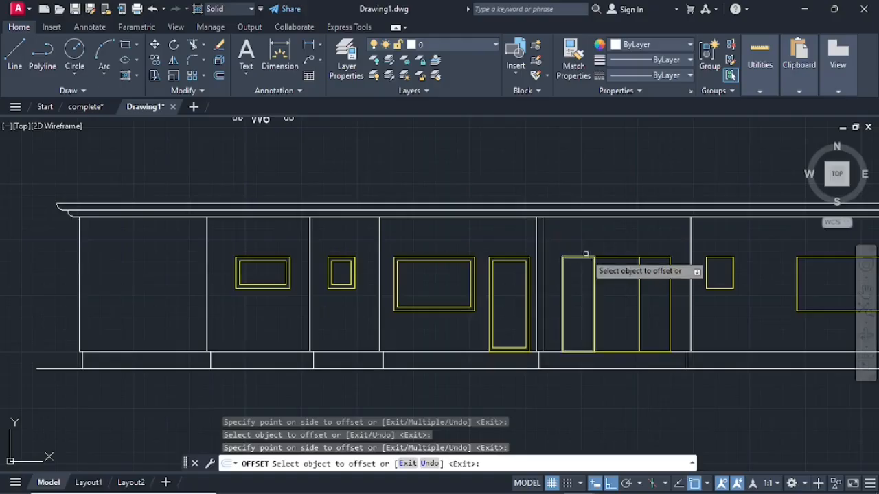
pyautogui.click(588, 257)
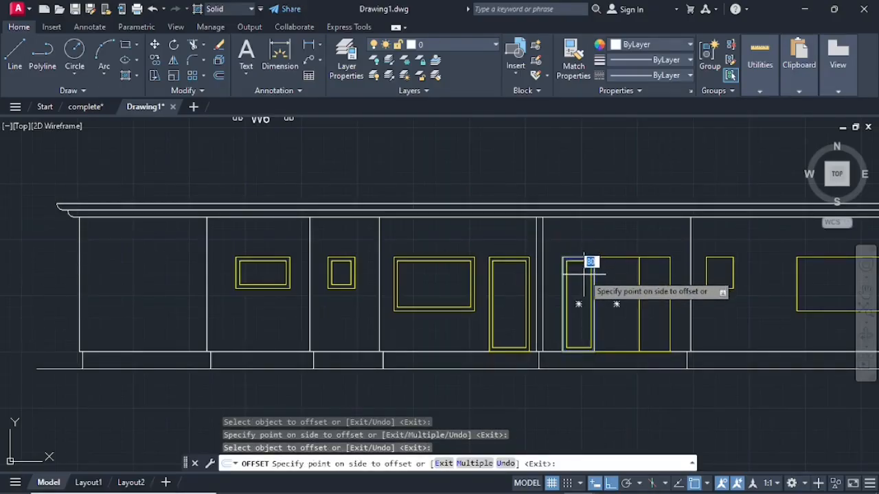
pyautogui.click(587, 265)
pyautogui.click(616, 258)
pyautogui.click(617, 288)
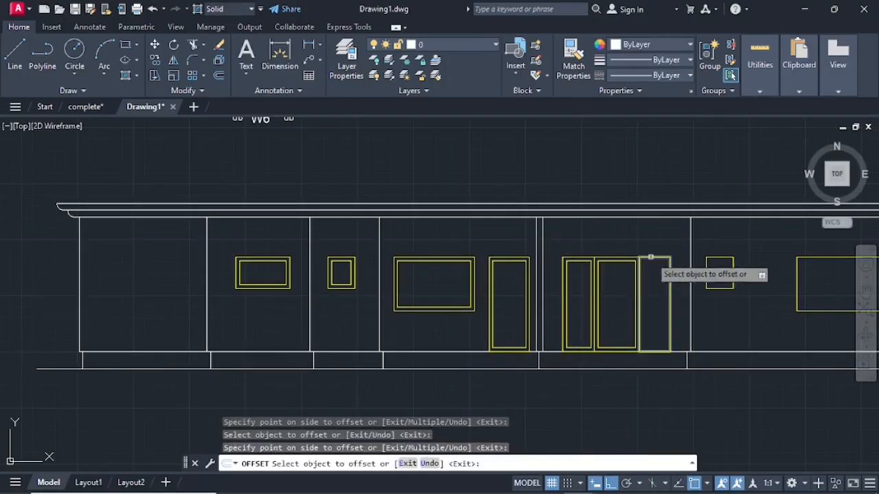
pyautogui.click(654, 258)
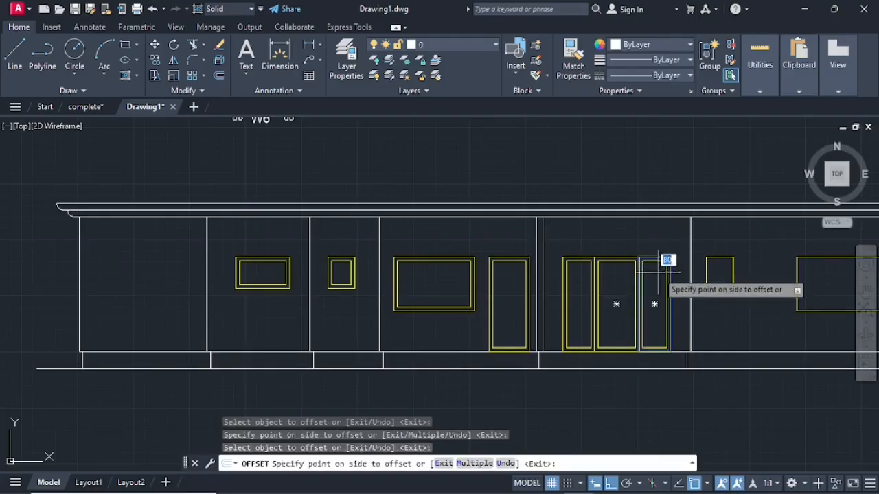
pyautogui.click(663, 265)
# Step: Offset the small and large windows to the right of the three-panel door inward by 80
pyautogui.click(720, 258)
pyautogui.click(729, 269)
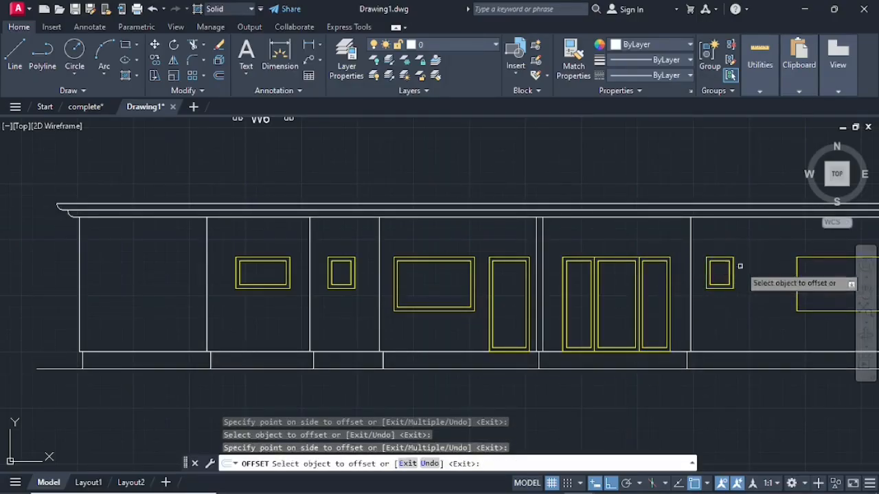
pyautogui.click(812, 257)
pyautogui.click(817, 282)
pyautogui.scroll(-3, 817, 282)
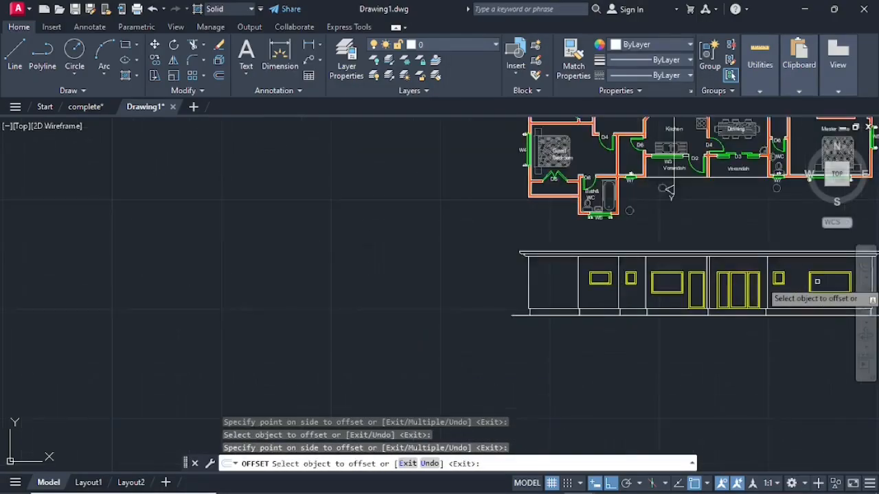
pyautogui.moveTo(817, 283); pyautogui.dragTo(699, 283, button='middle')
pyautogui.scroll(5, 526, 286)
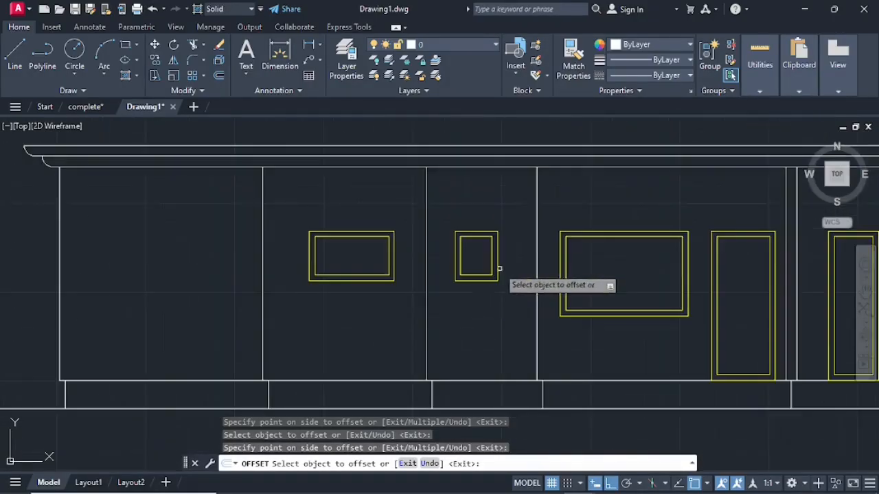
pyautogui.press('Escape')
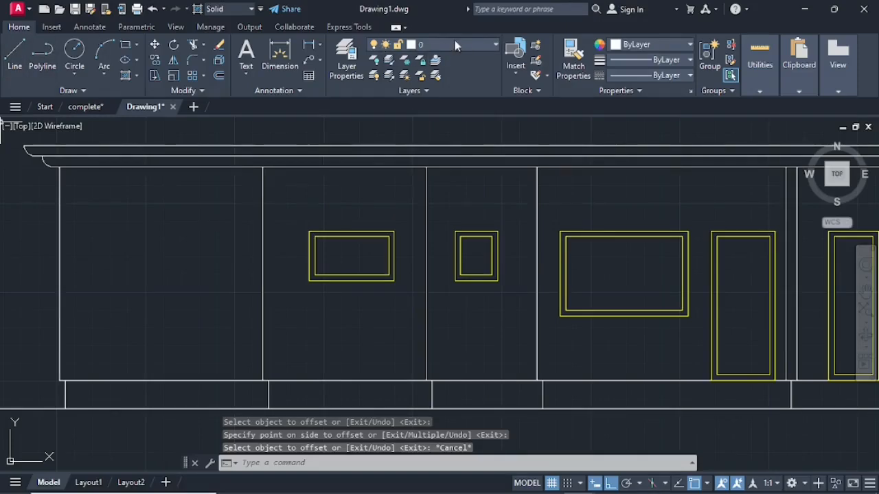
# Step: Make "doors and windors" the current layer and draw a vertical centre line inside the leftmost window's inner frame
pyautogui.click(497, 45)
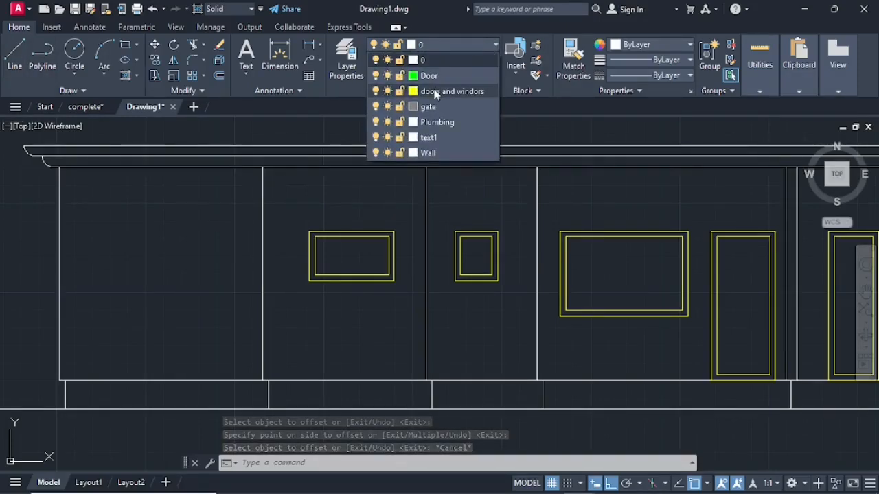
pyautogui.click(434, 91)
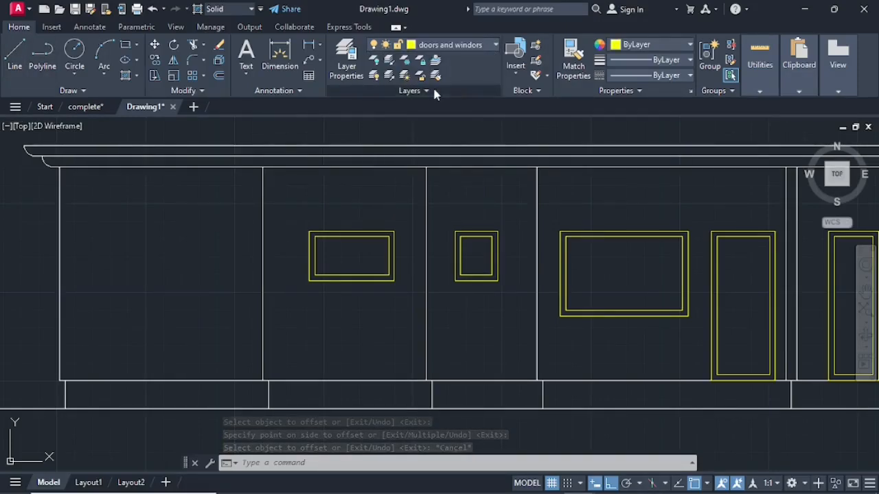
pyautogui.click(16, 55)
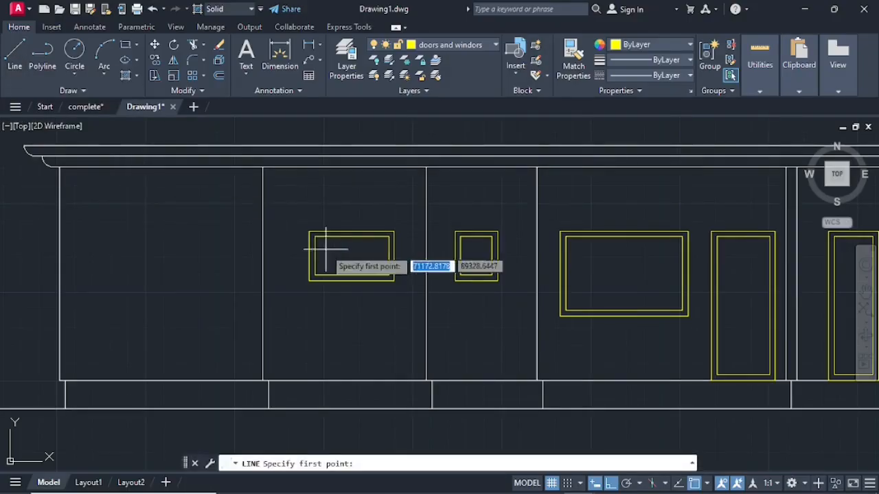
pyautogui.click(351, 256)
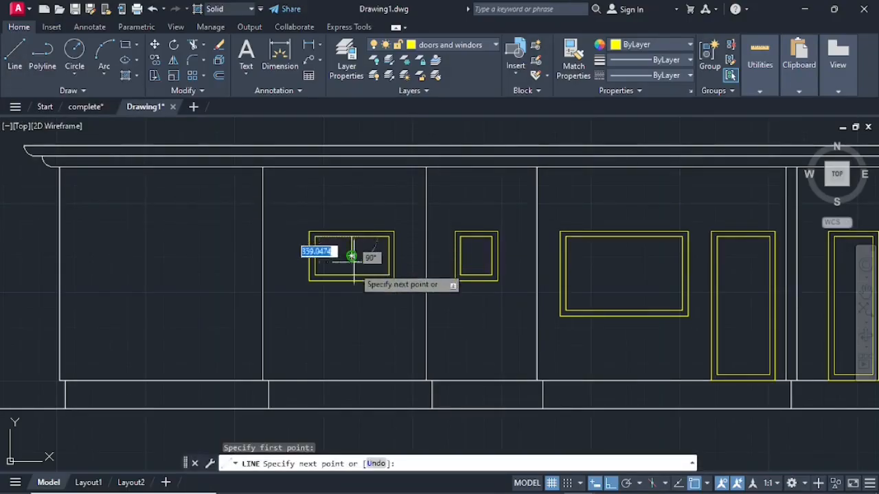
pyautogui.click(350, 276)
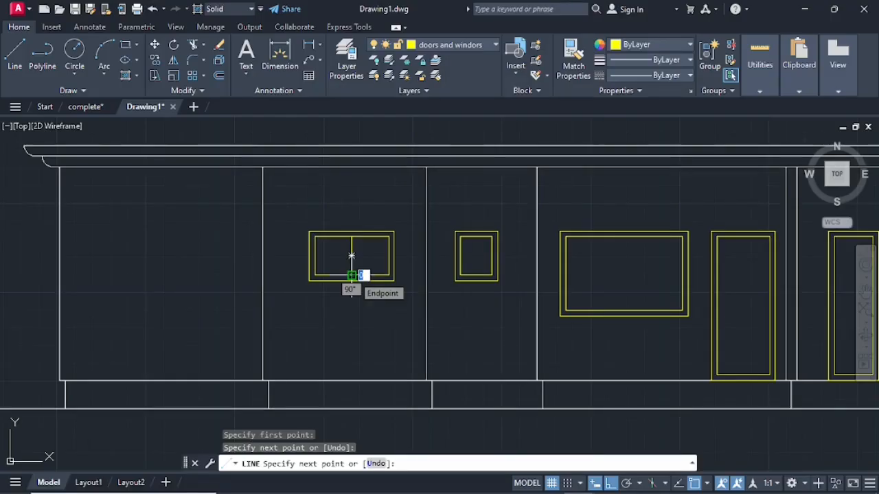
pyautogui.press('Escape')
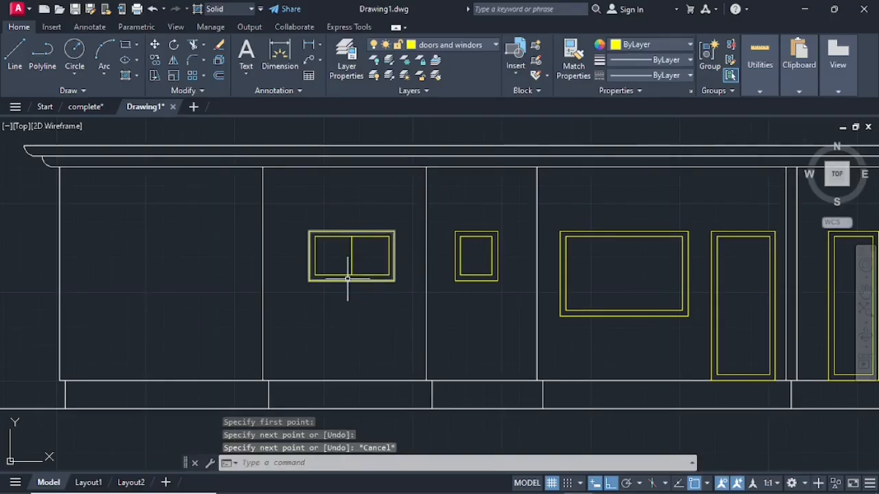
# Step: Draw a line along the inner frame's lower edge from the centre line to the left corner of the leftmost window
pyautogui.press('space')
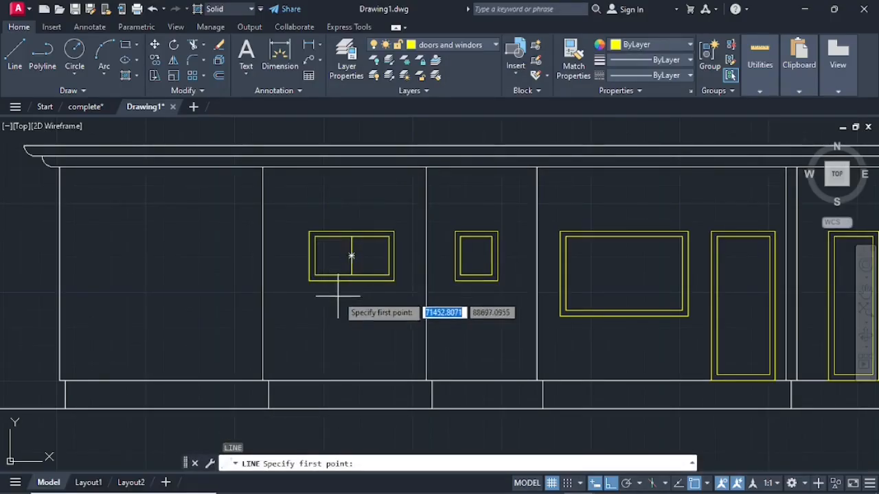
pyautogui.scroll(4, 340, 285)
pyautogui.click(364, 264)
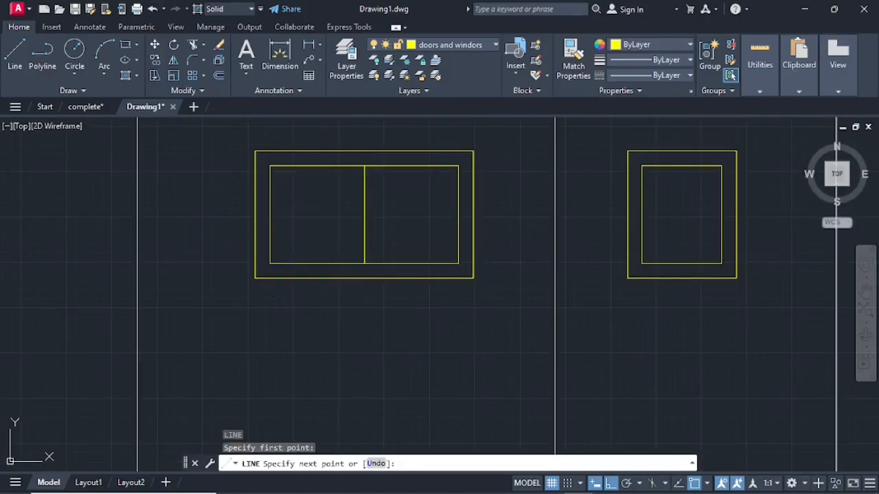
pyautogui.click(270, 264)
pyautogui.press('Escape')
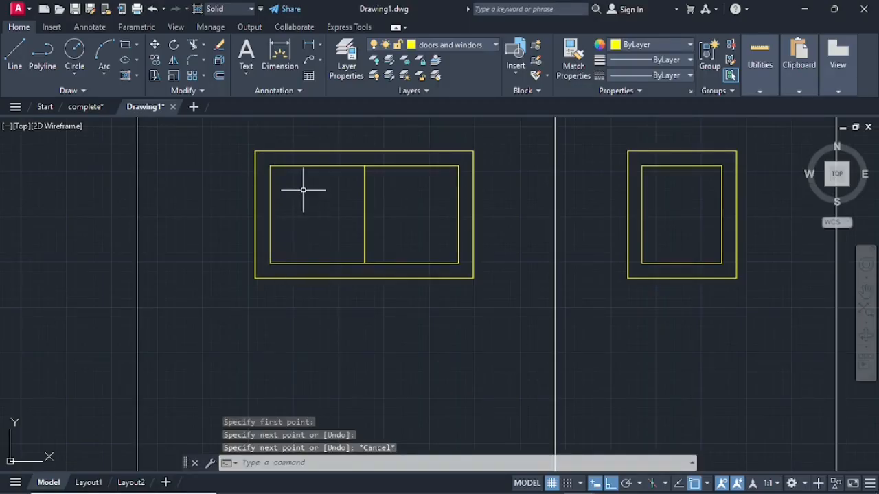
# Step: Draw a V in the window's left pane from its upper corners to the midpoint of its lower edge
pyautogui.press('space')
pyautogui.click(270, 165)
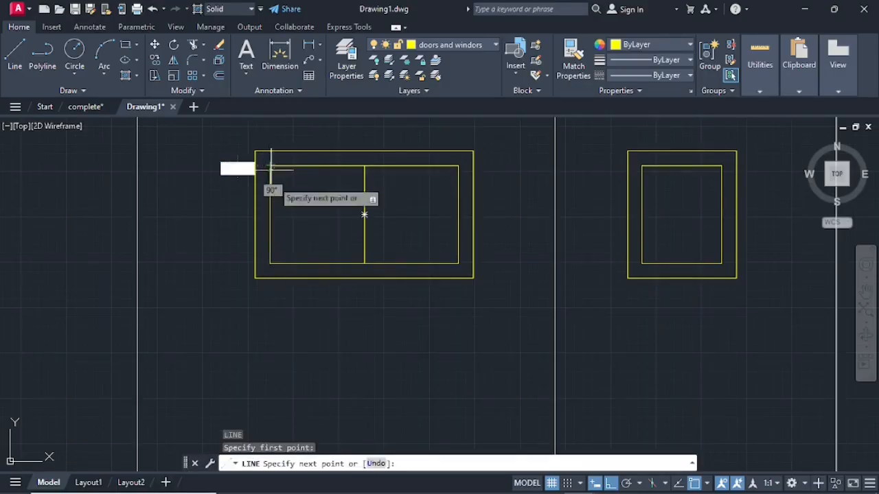
pyautogui.click(317, 263)
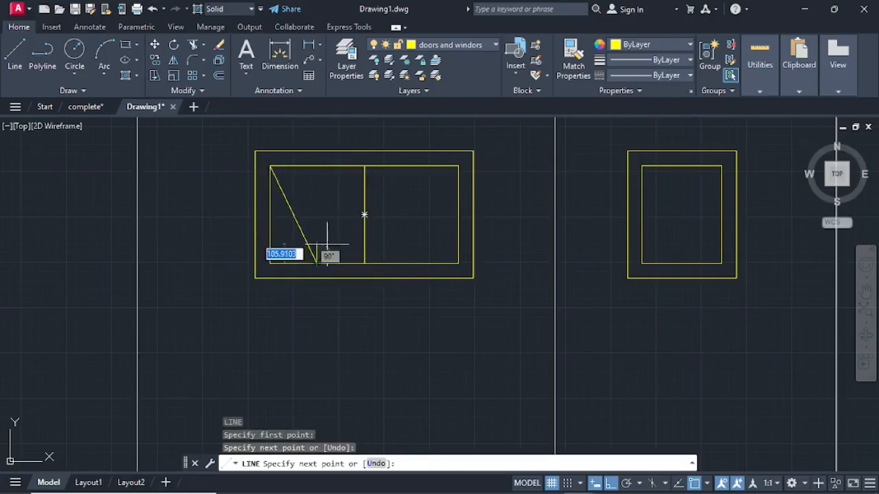
pyautogui.click(364, 166)
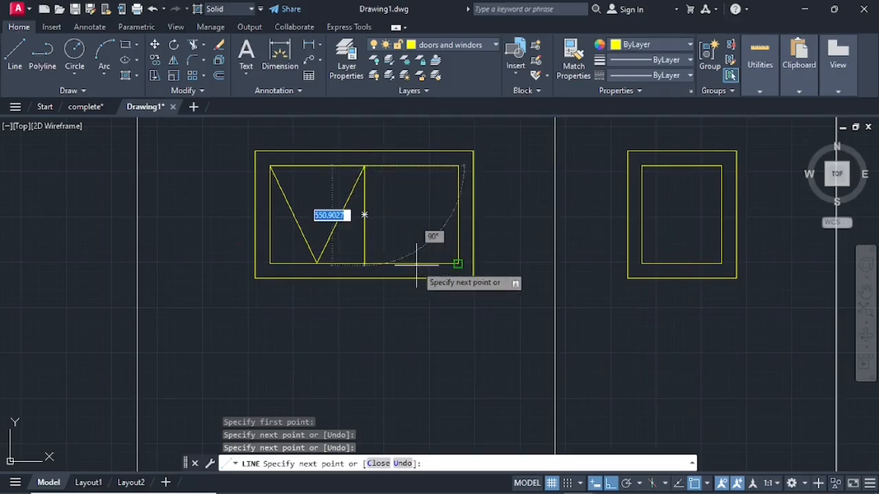
pyautogui.click(364, 165)
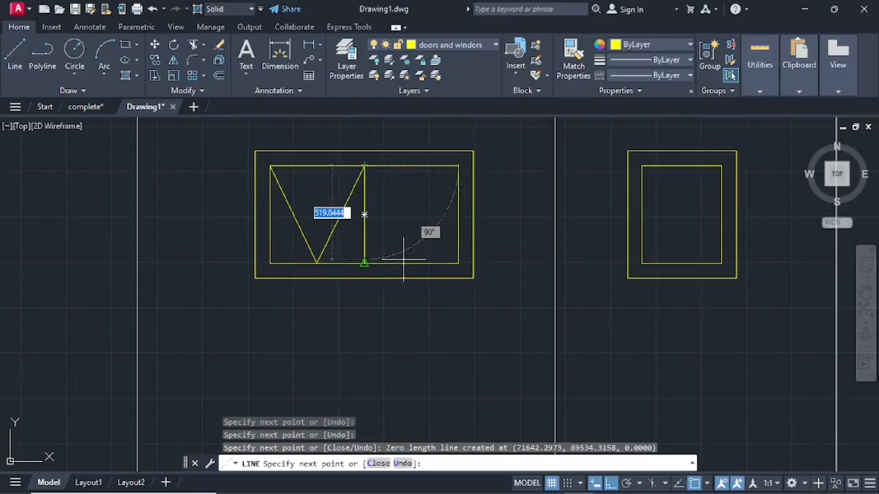
pyautogui.press('Escape')
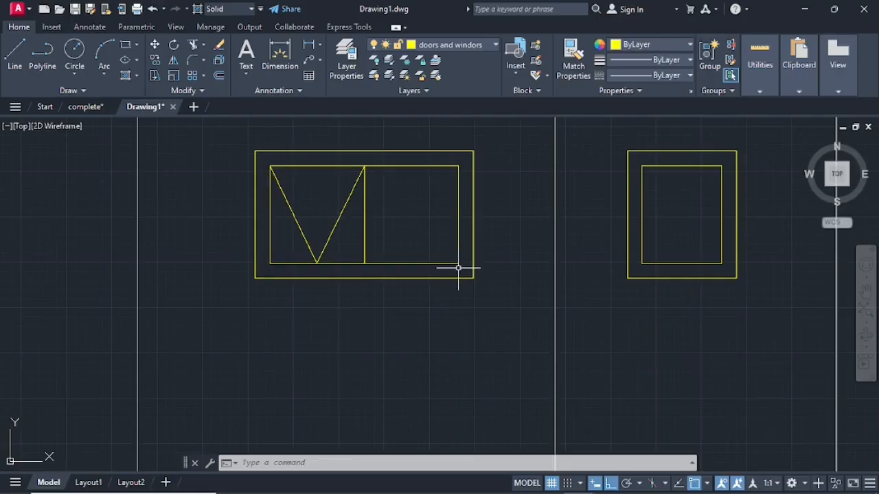
# Step: Draw a line along the right pane's lower edge from the inner frame's right corner to the centre line
pyautogui.click(14, 56)
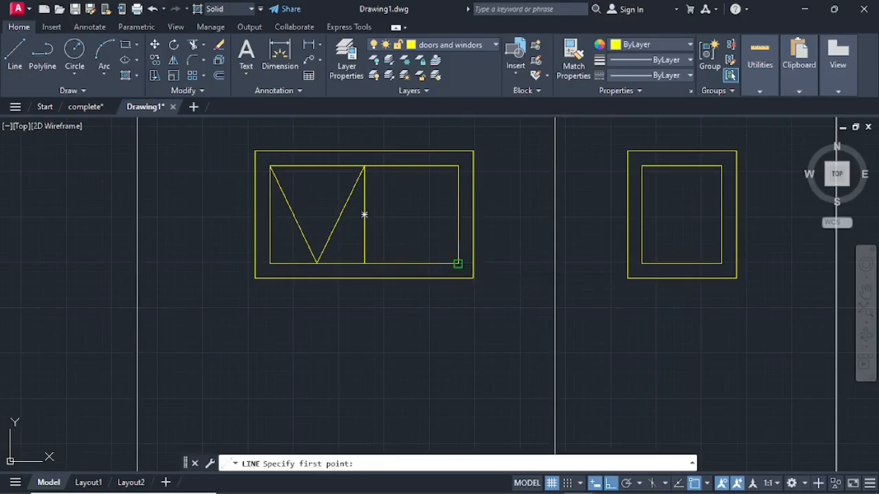
pyautogui.click(458, 263)
pyautogui.click(364, 264)
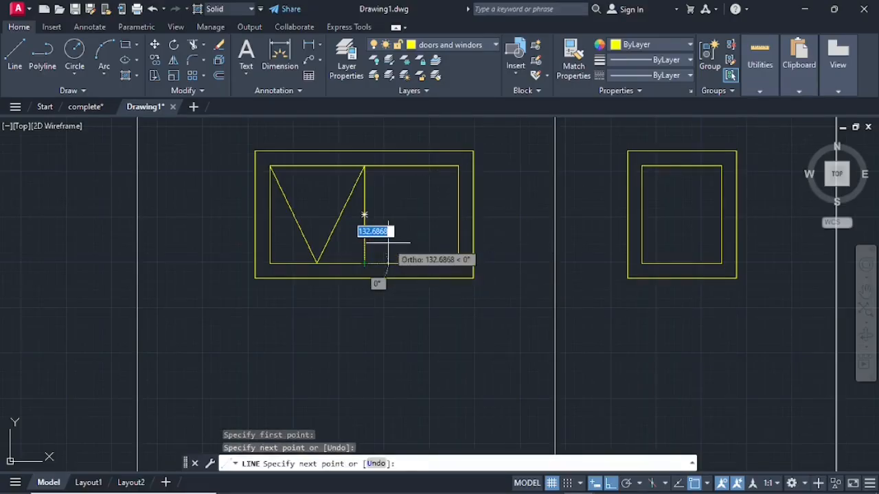
pyautogui.press('Return')
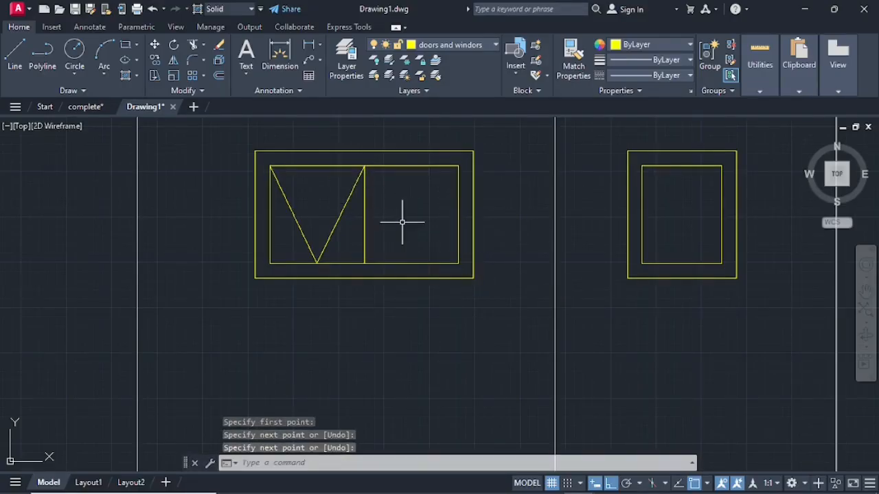
# Step: Draw a matching V in the window's right pane from its upper corners to the midpoint of its lower edge
pyautogui.press('Return')
pyautogui.click(364, 166)
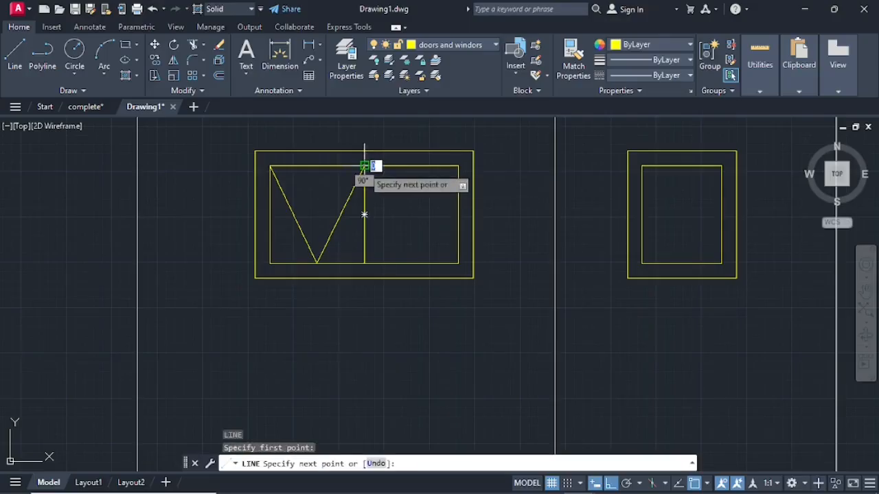
pyautogui.click(412, 264)
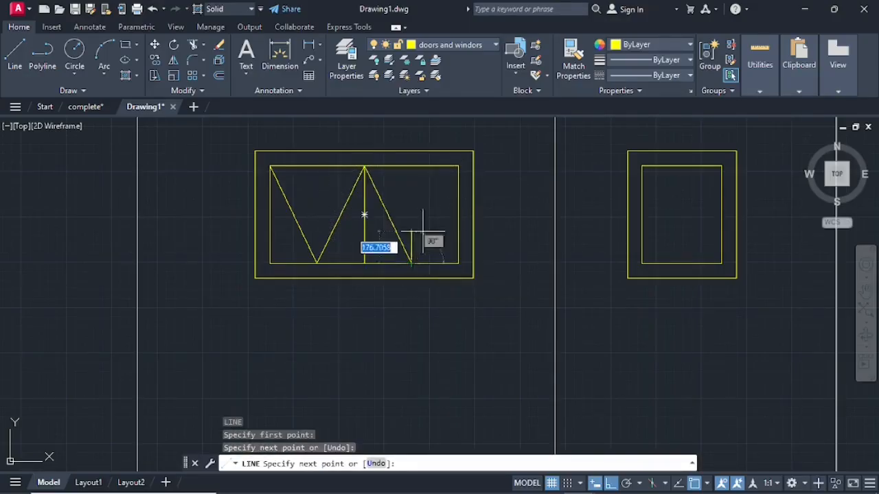
pyautogui.click(412, 165)
pyautogui.click(458, 165)
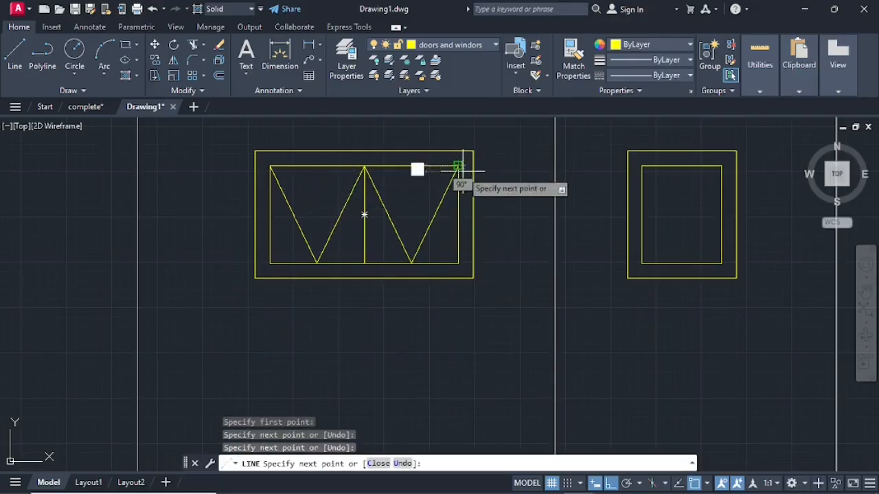
pyautogui.press('Escape')
pyautogui.scroll(-3, 541, 208)
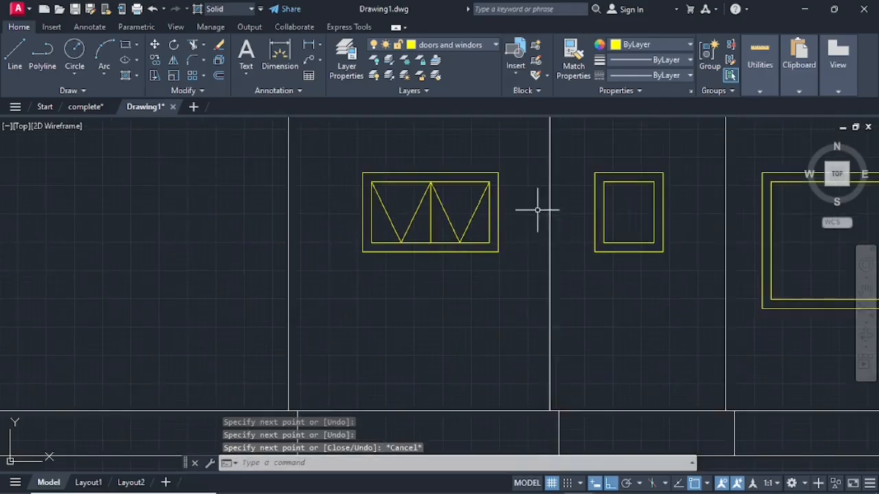
# Step: Draw a V in the small middle window from the inner frame's upper corners to the midpoint of its lower edge
pyautogui.press('Return')
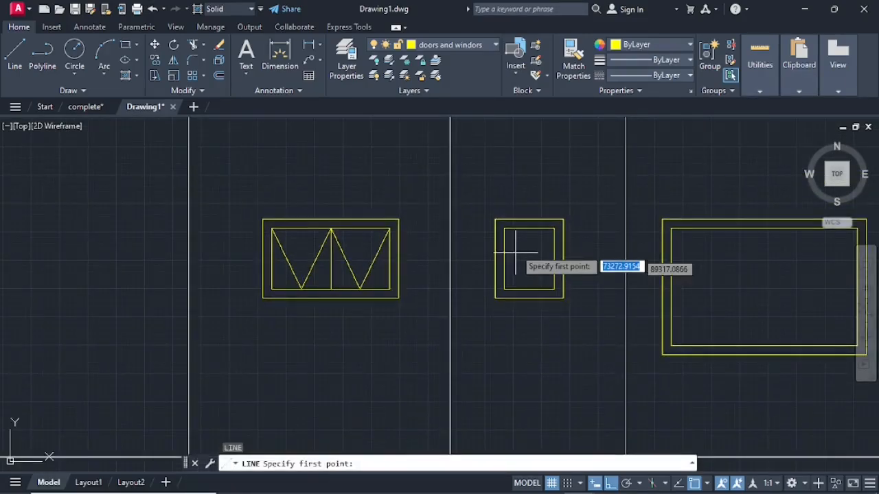
pyautogui.click(529, 260)
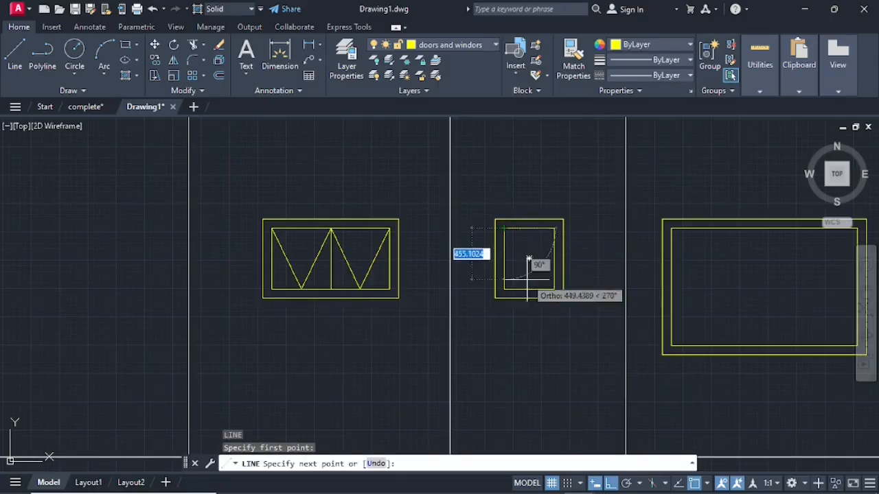
pyautogui.click(554, 228)
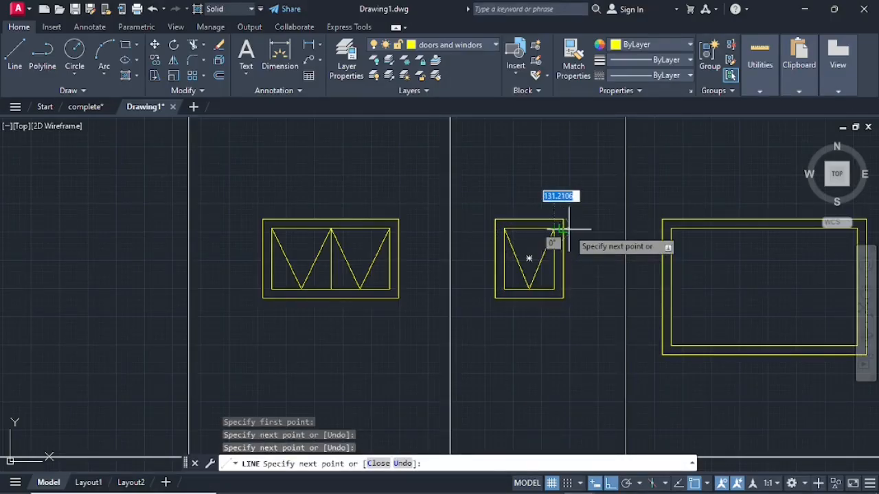
pyautogui.press('Return')
# Step: Divide the large window's inner frame with a vertical centre line and draw a sideways V from its ends to the right edge's midpoint
pyautogui.moveTo(757, 271); pyautogui.dragTo(558, 253, button='middle')
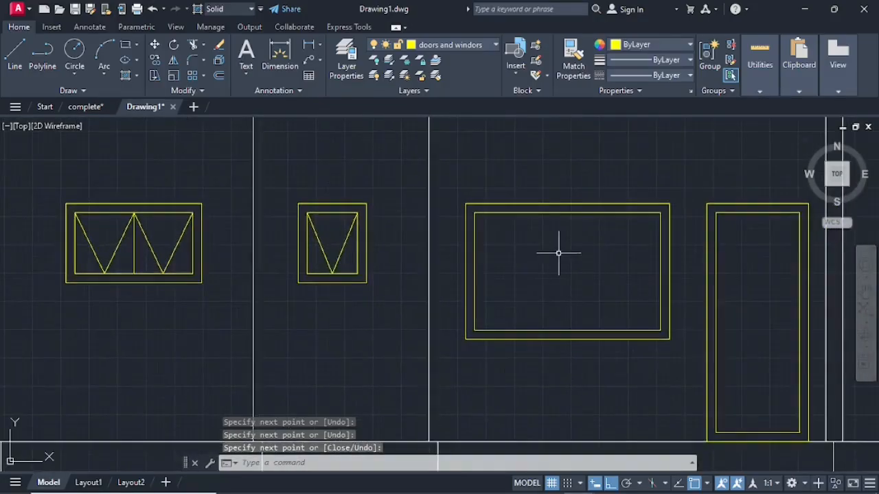
pyautogui.press('Return')
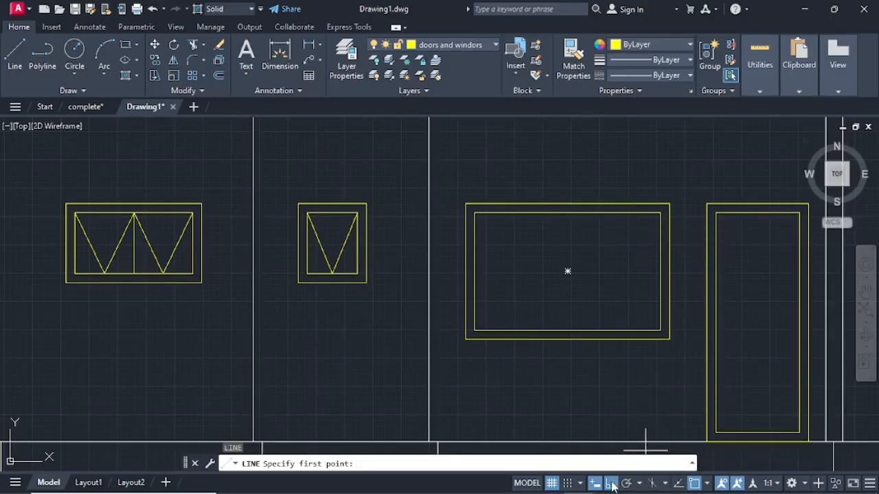
pyautogui.click(568, 213)
pyautogui.click(567, 331)
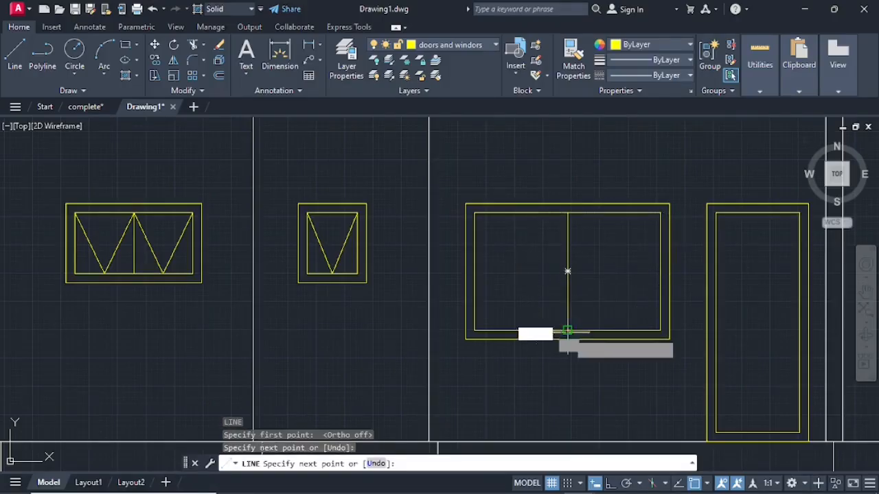
pyautogui.click(660, 272)
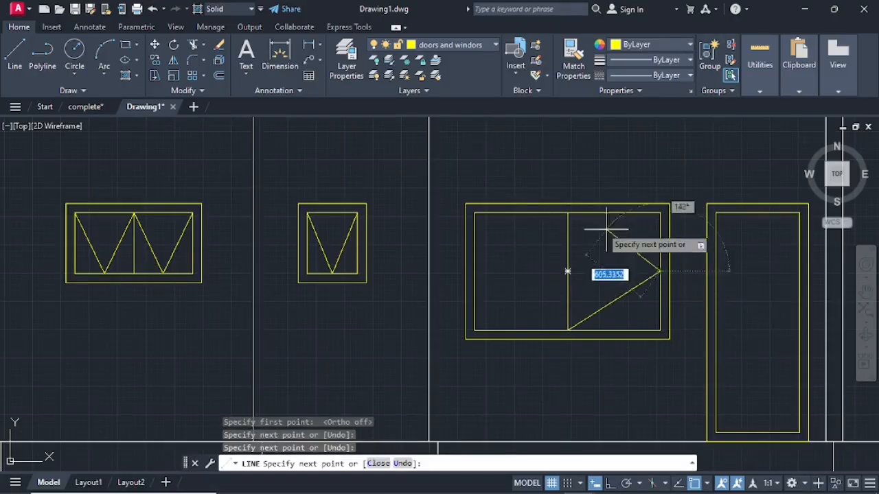
pyautogui.click(567, 213)
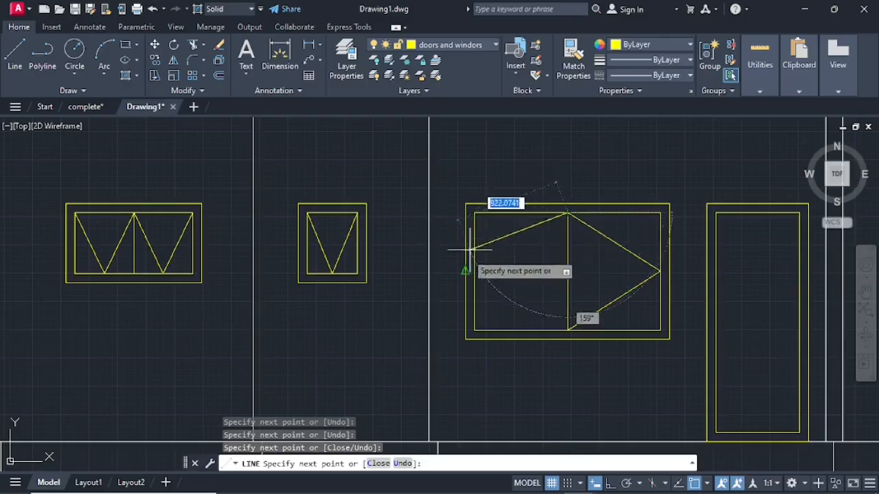
# Step: Draw a mirrored sideways V in the large window's left pane, from the centre line's ends to the left edge's midpoint
pyautogui.click(475, 272)
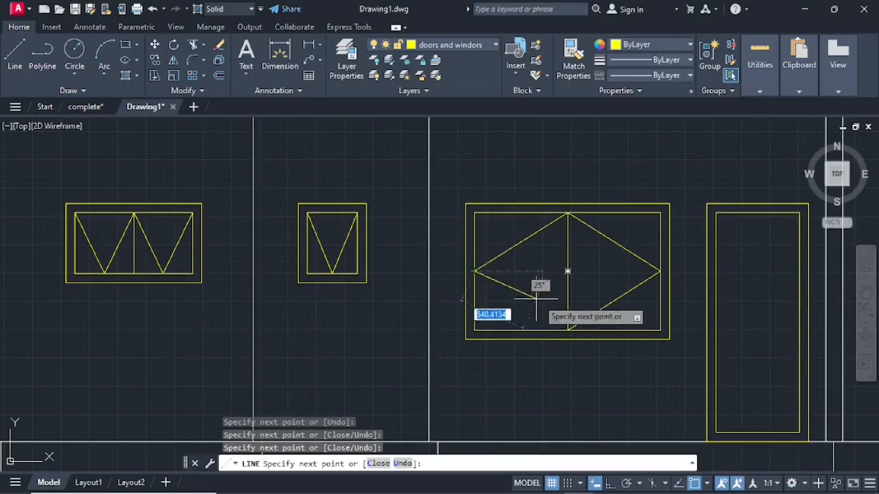
pyautogui.click(568, 330)
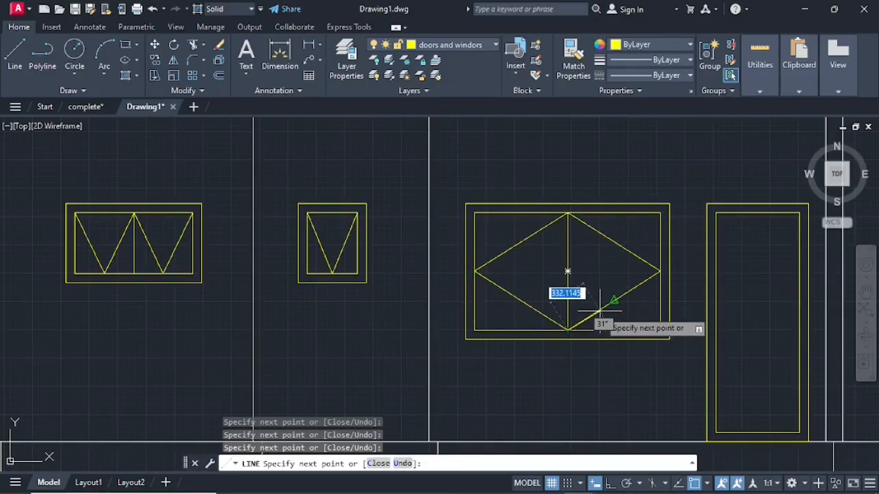
pyautogui.press('Escape')
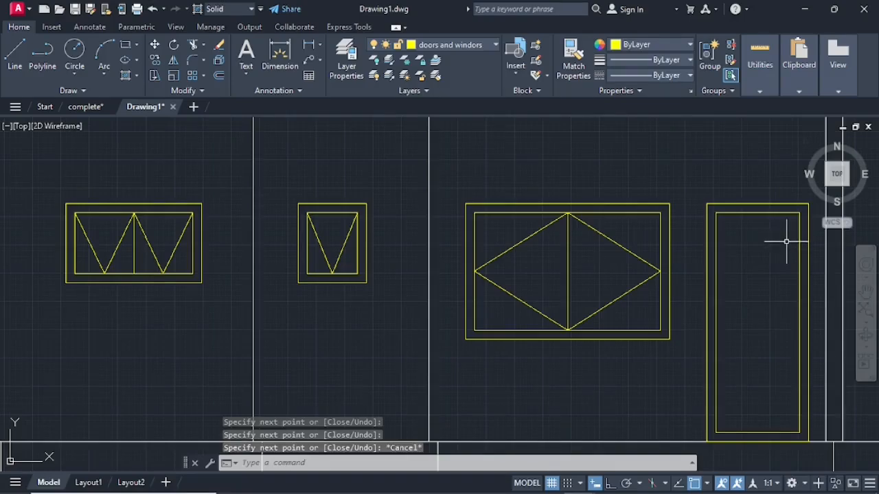
# Step: Start a line for the opening symbol at the upper right corner of the door's inner frame
pyautogui.press('Return')
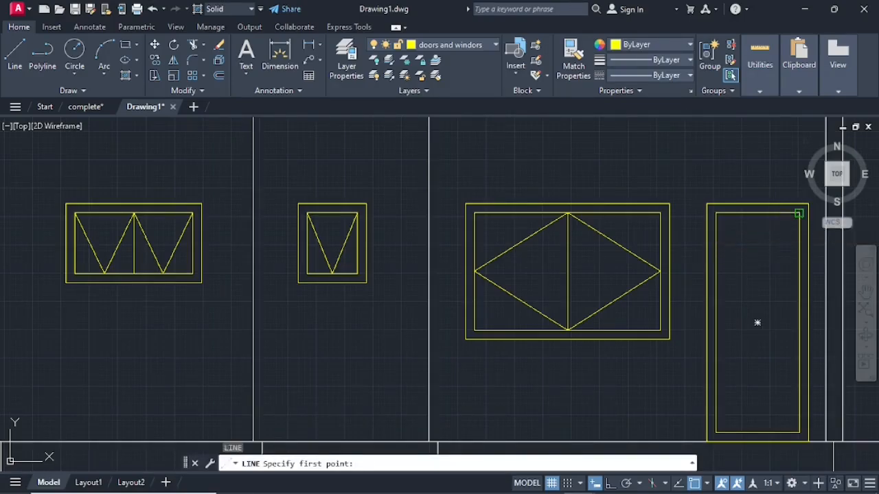
# Step: Draw the opening lines in the single door's inner frame, from its upper-right corner to the left side's midpoint and down to the lower-right corner
pyautogui.click(798, 213)
pyautogui.click(715, 323)
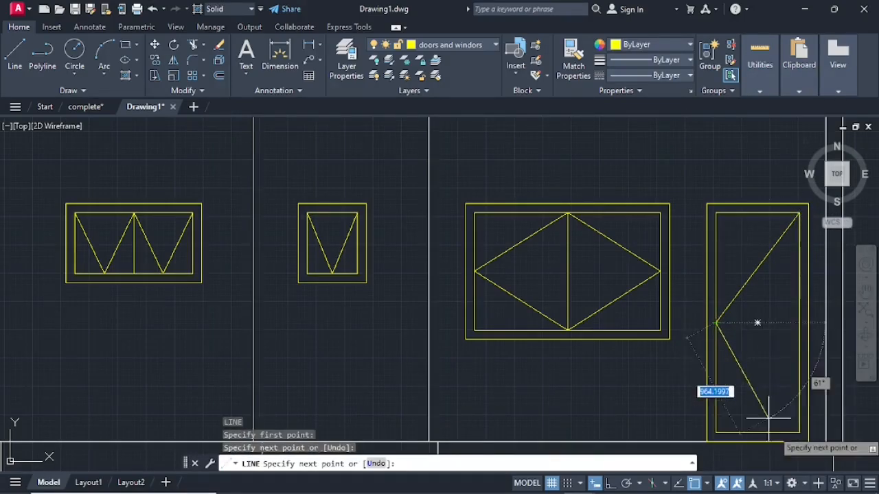
pyautogui.click(799, 433)
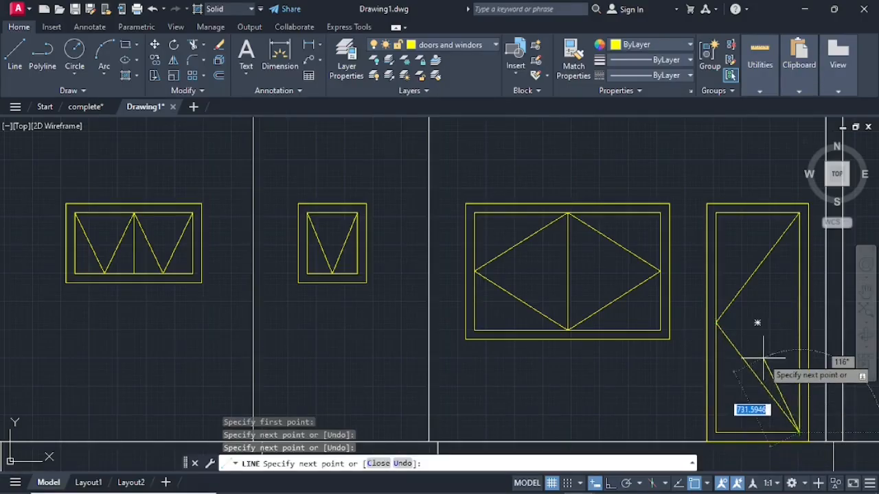
pyautogui.press('Escape')
# Step: Draw the opening lines in the middle panel of the three-panel door, from the right corners to the left side's midpoint
pyautogui.scroll(-3, 762, 353)
pyautogui.moveTo(763, 350); pyautogui.dragTo(398, 291, button='middle')
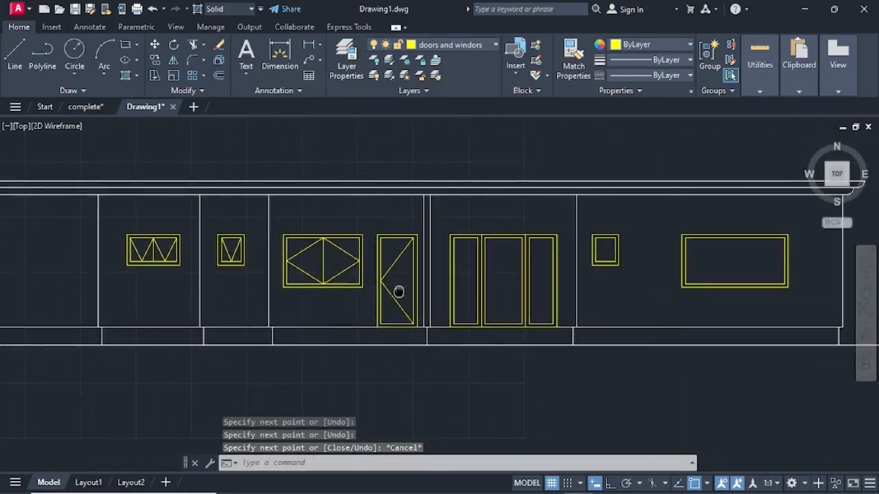
pyautogui.write('l')
pyautogui.press('Return')
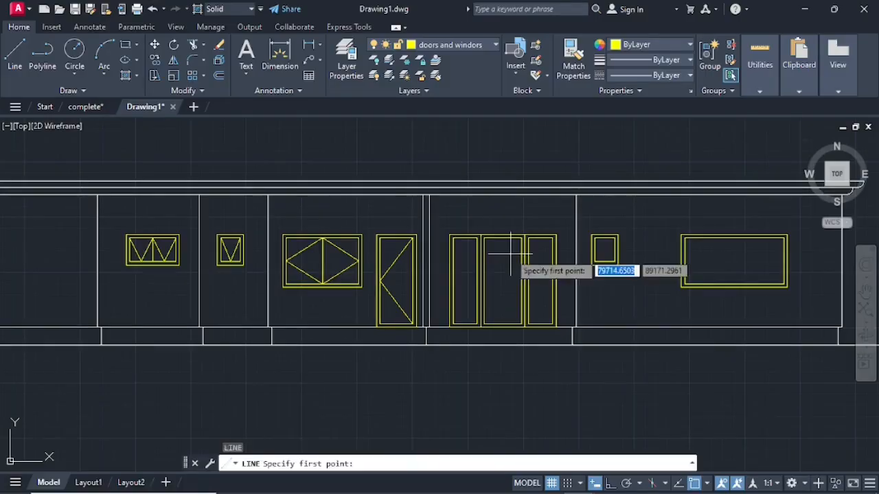
pyautogui.click(521, 238)
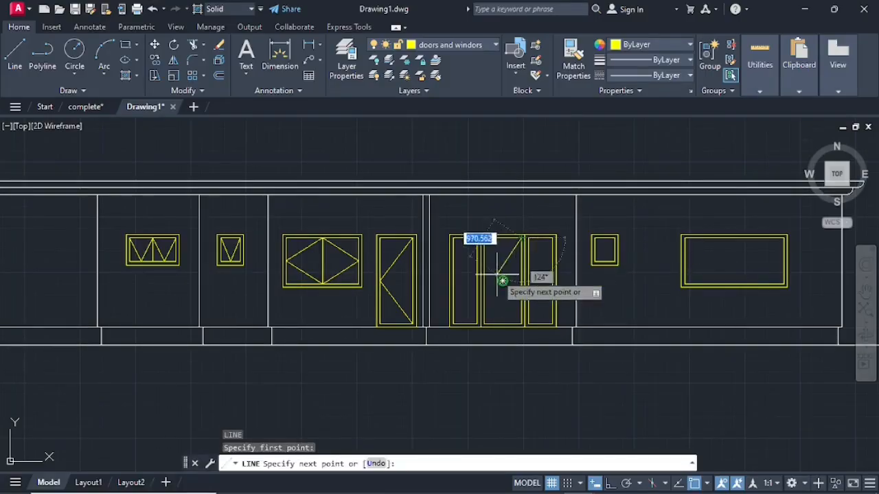
pyautogui.click(482, 281)
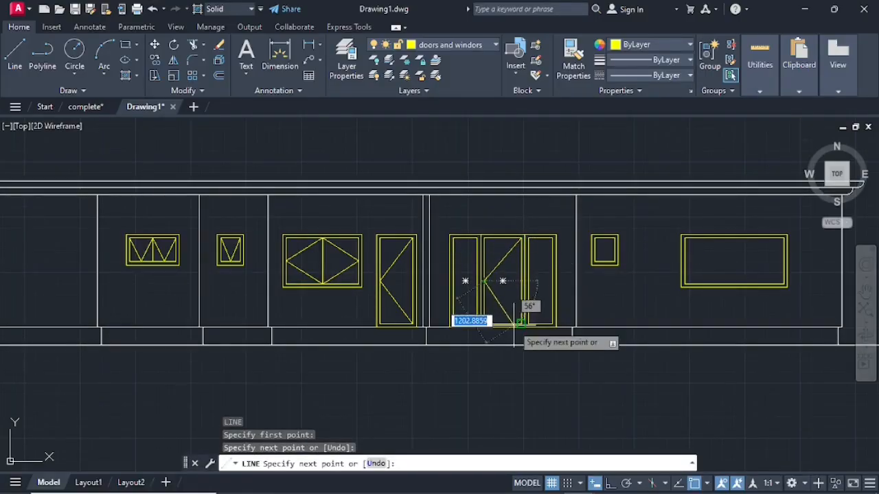
pyautogui.click(524, 326)
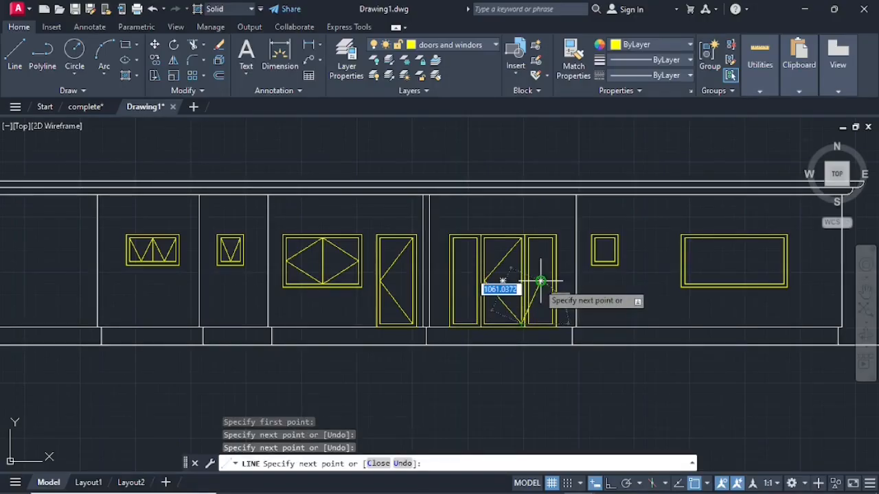
pyautogui.press('Escape')
# Step: Draw a V-shaped opening symbol in the small window right of the three-panel door, meeting at the inner frame's bottom midpoint
pyautogui.scroll(5, 594, 245)
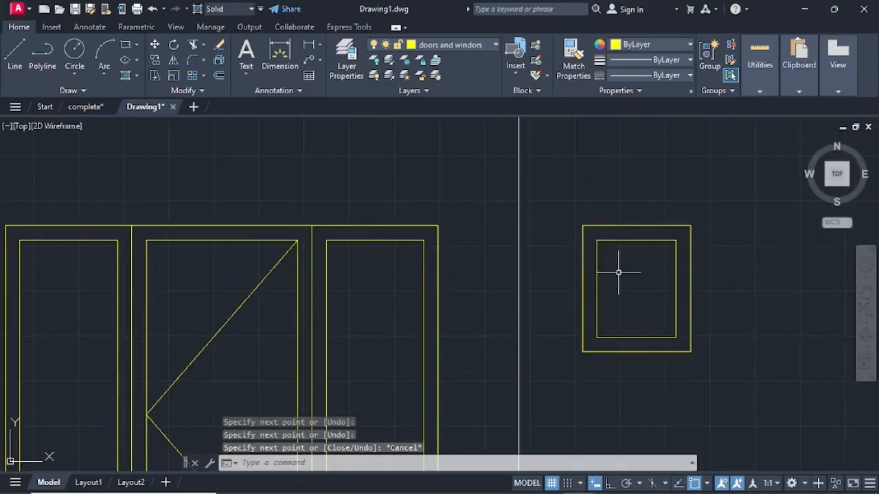
pyautogui.write('l')
pyautogui.press('Return')
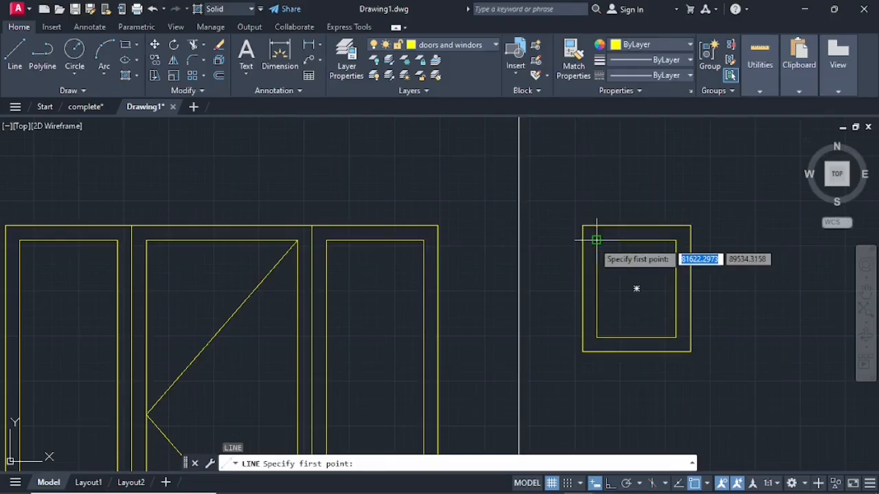
pyautogui.click(596, 240)
pyautogui.click(637, 337)
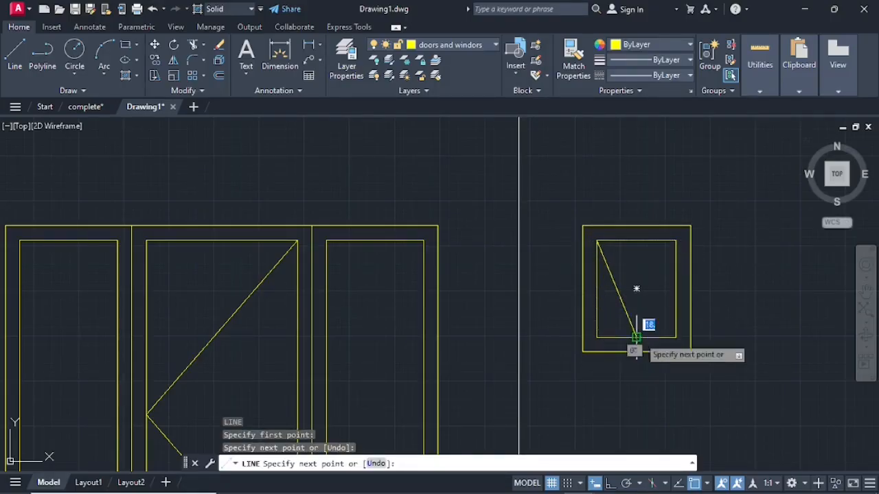
pyautogui.click(675, 241)
pyautogui.press('Escape')
# Step: Divide the large rightmost window with a vertical centre line and draw diamond-shaped opening lines through the inner frame's side midpoints
pyautogui.scroll(-4, 676, 241)
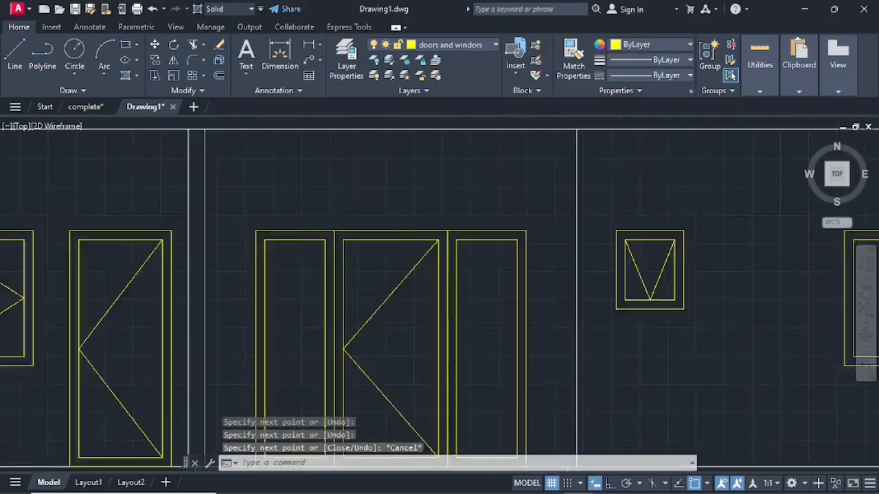
pyautogui.scroll(-2, 751, 291)
pyautogui.moveTo(752, 291); pyautogui.dragTo(516, 291, button='middle')
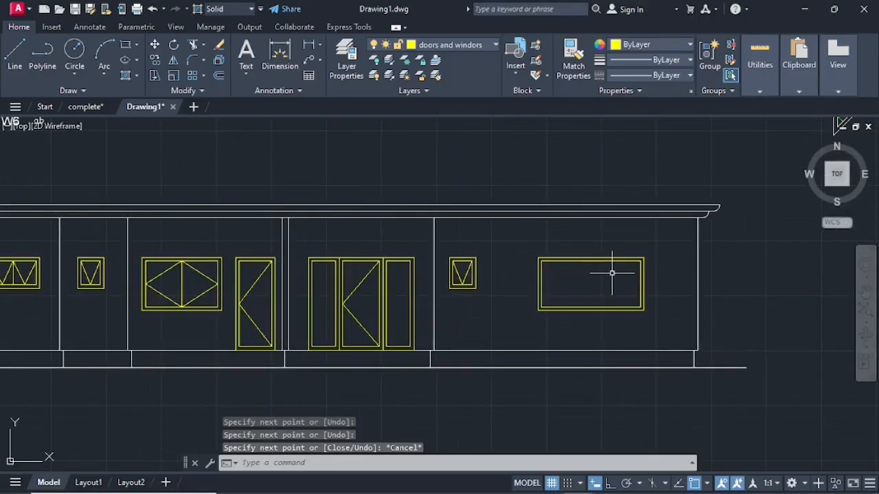
pyautogui.press('Return')
pyautogui.scroll(6, 612, 275)
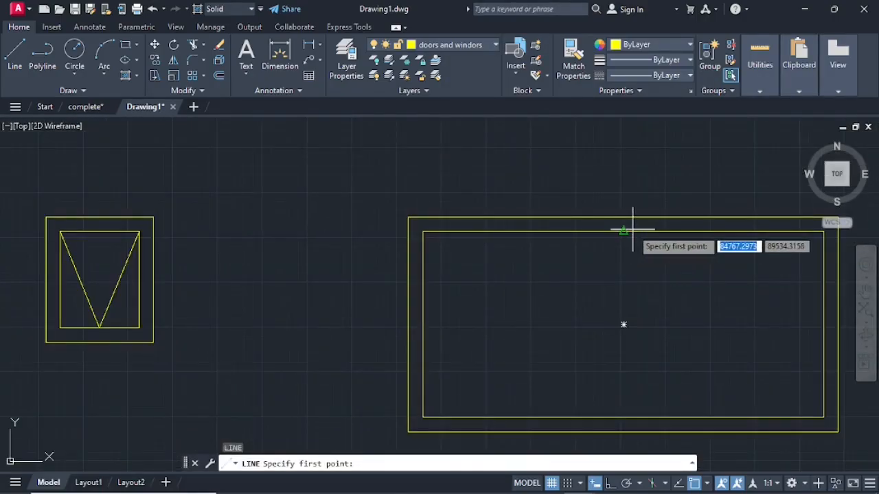
pyautogui.click(623, 232)
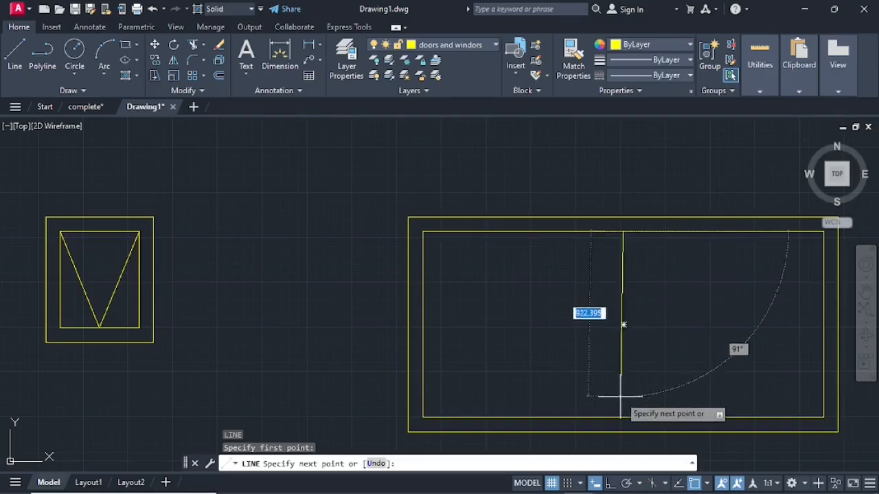
pyautogui.click(623, 417)
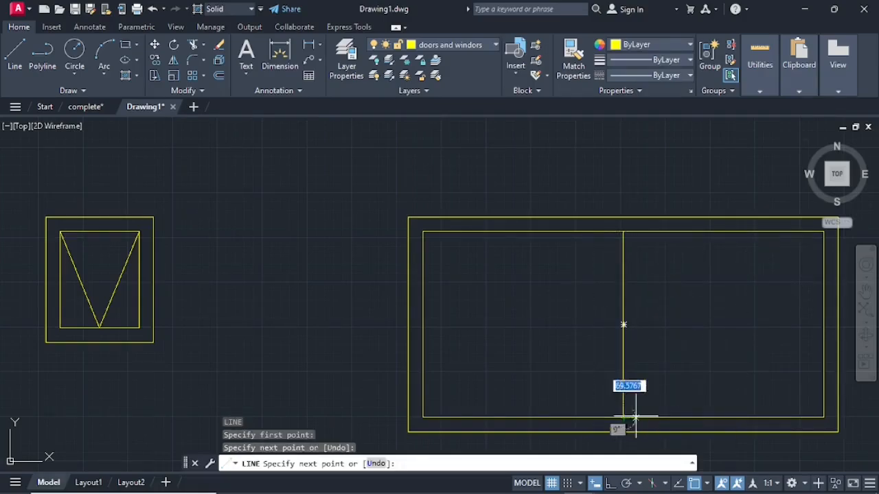
pyautogui.click(824, 325)
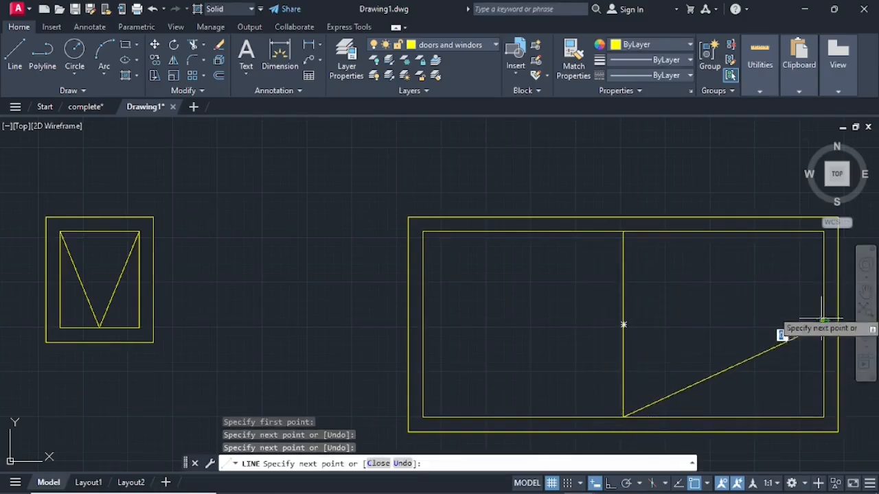
pyautogui.click(623, 232)
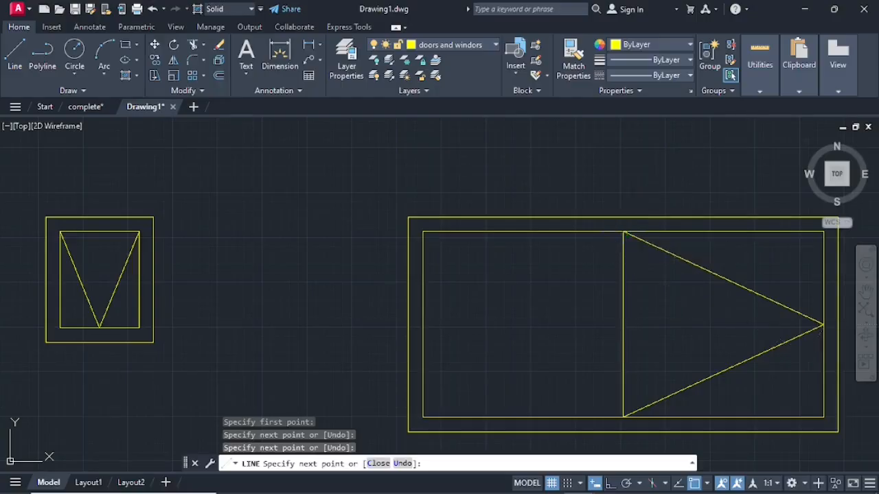
pyautogui.click(425, 325)
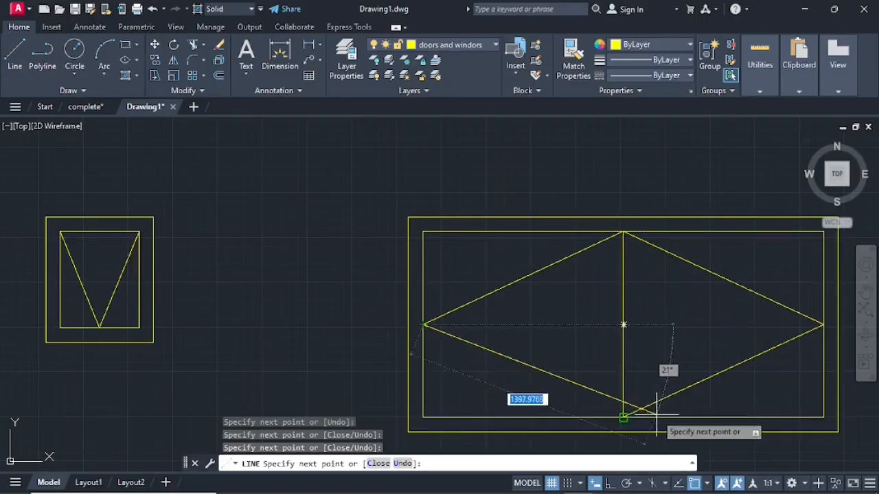
pyautogui.click(623, 418)
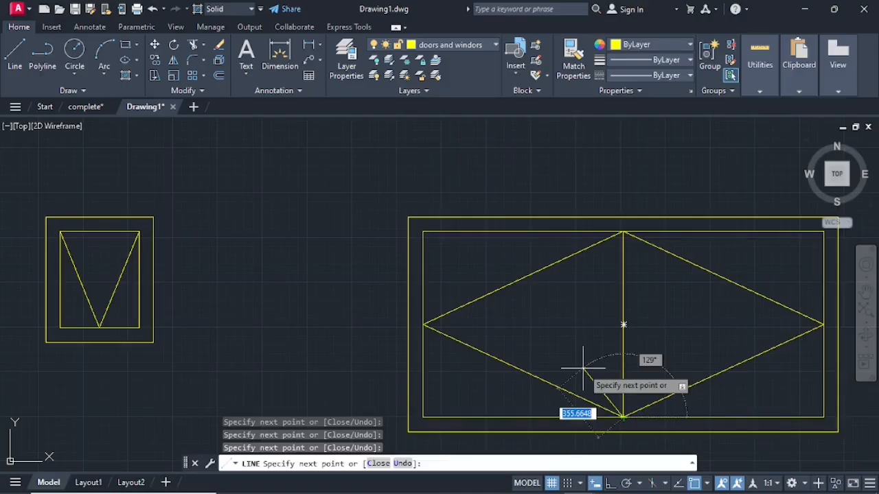
pyautogui.press('Escape')
# Step: Offset the horizontal line at the top of the walls, just under the roof edge, 600 downward
pyautogui.scroll(-6, 583, 369)
pyautogui.moveTo(366, 343); pyautogui.dragTo(527, 262, button='middle')
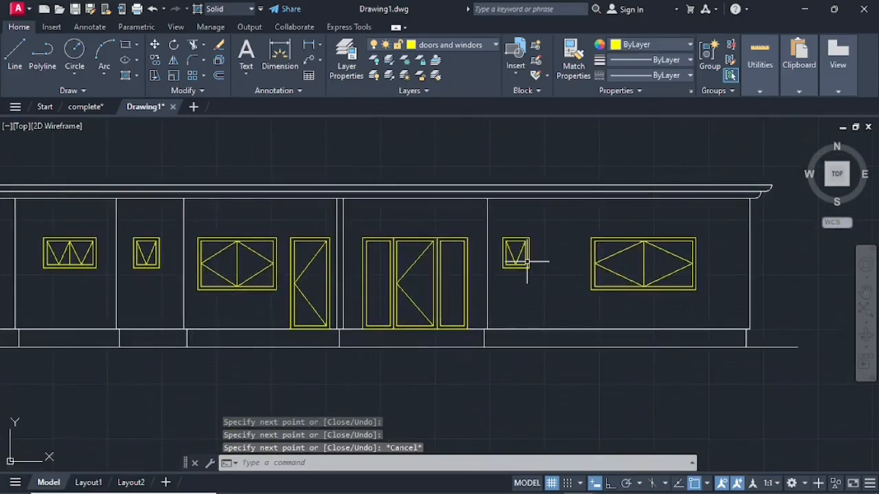
pyautogui.scroll(-2, 527, 261)
pyautogui.moveTo(444, 237); pyautogui.dragTo(509, 276, button='middle')
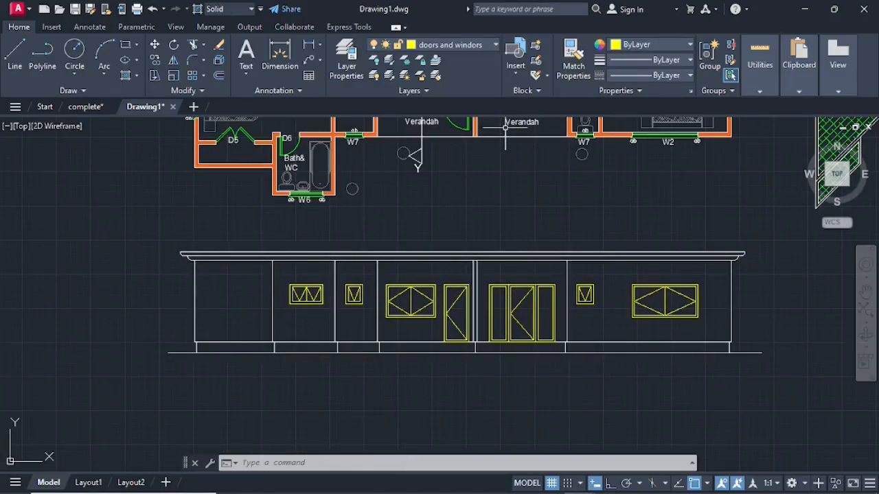
pyautogui.scroll(4, 447, 273)
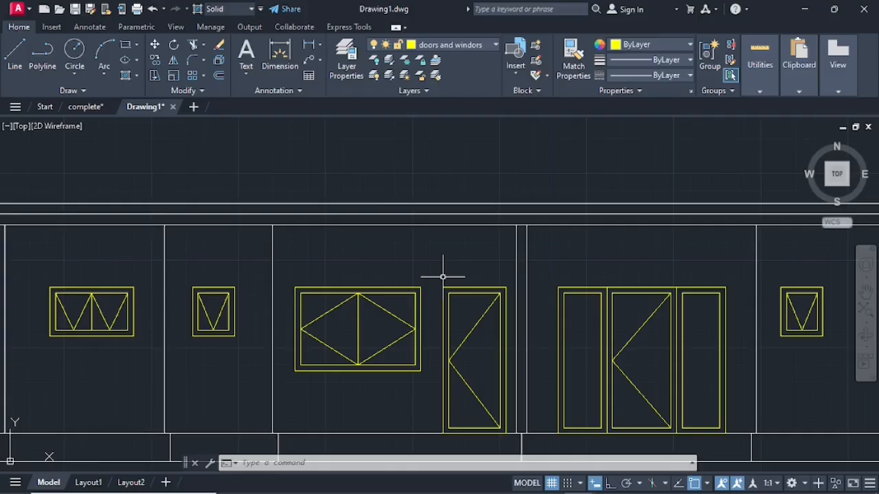
pyautogui.click(218, 75)
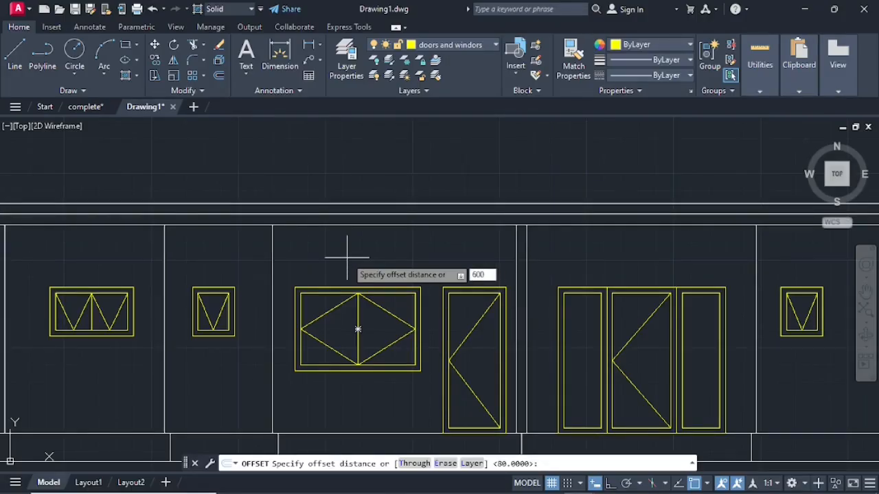
pyautogui.press('Return')
pyautogui.click(370, 225)
pyautogui.click(377, 251)
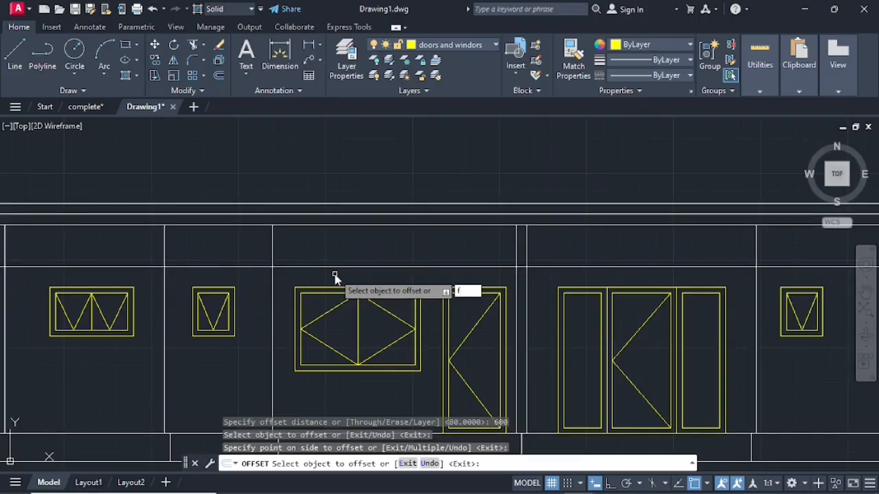
pyautogui.press('Escape')
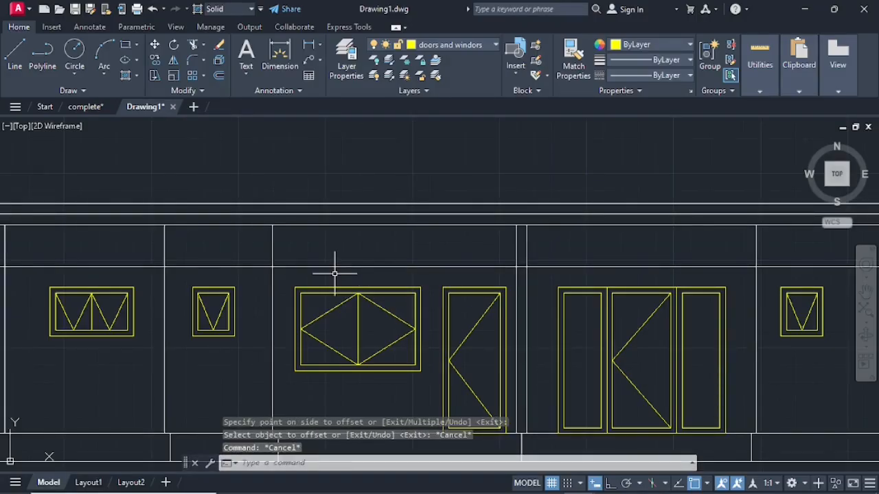
# Step: Fillet the offset line with the vertical lines on both sides of the bay holding the diamond-marked window and single door, using radius 200 and Multiple
pyautogui.write('f')
pyautogui.press('Return')
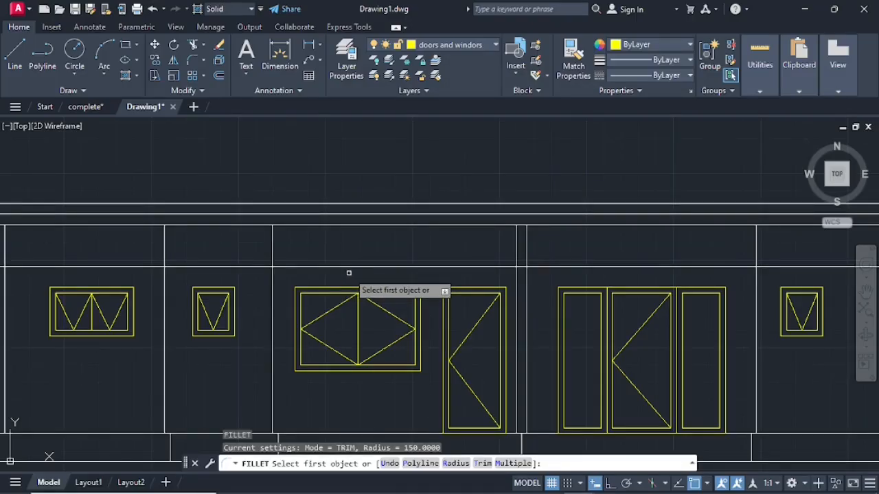
pyautogui.click(456, 464)
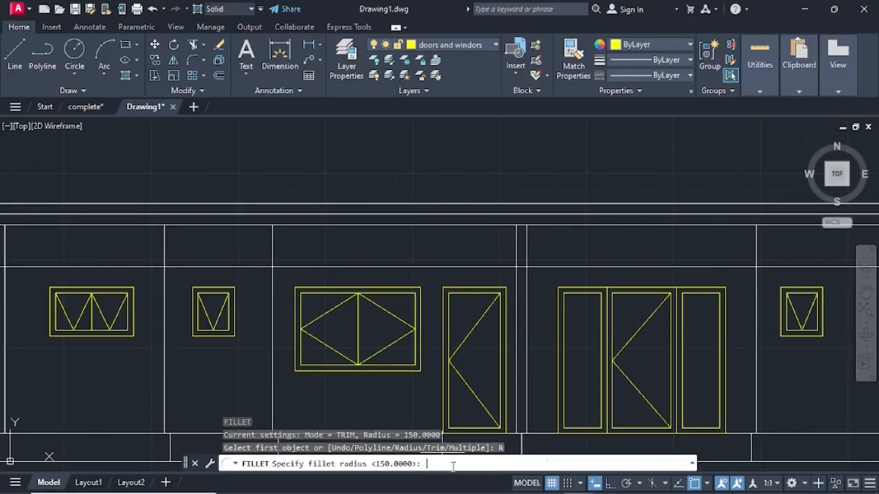
pyautogui.write('2')
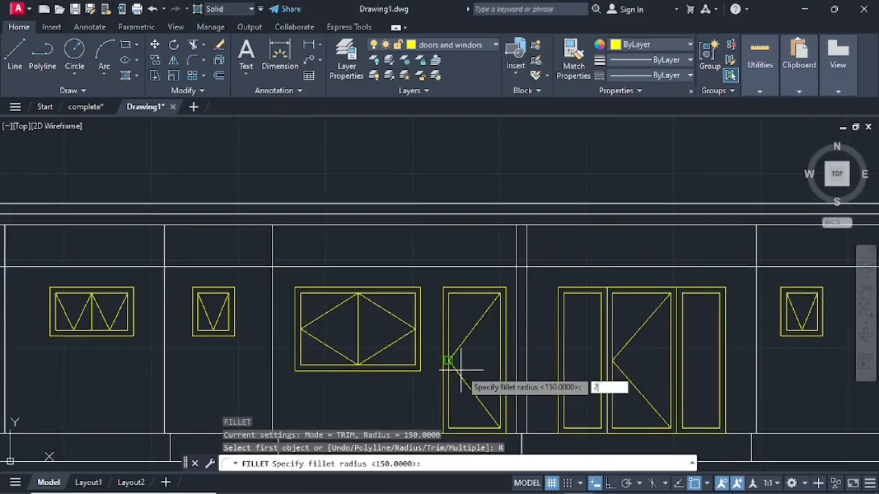
pyautogui.write('00')
pyautogui.press('Return')
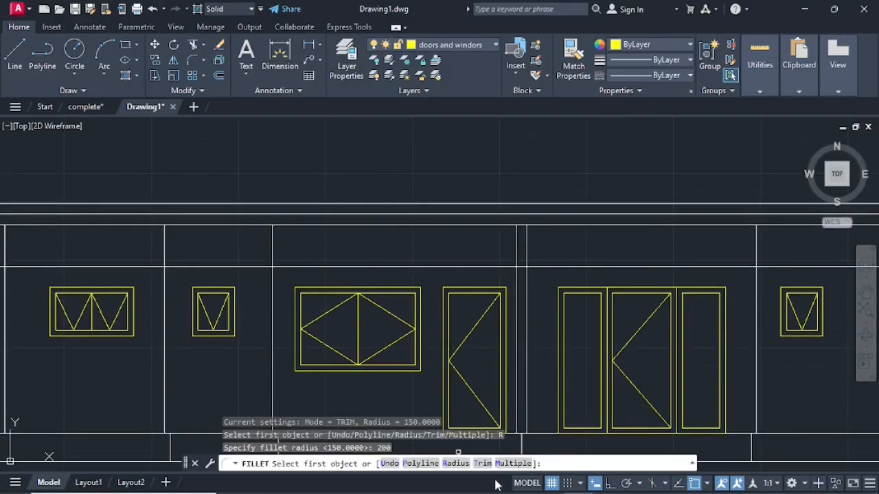
pyautogui.click(511, 463)
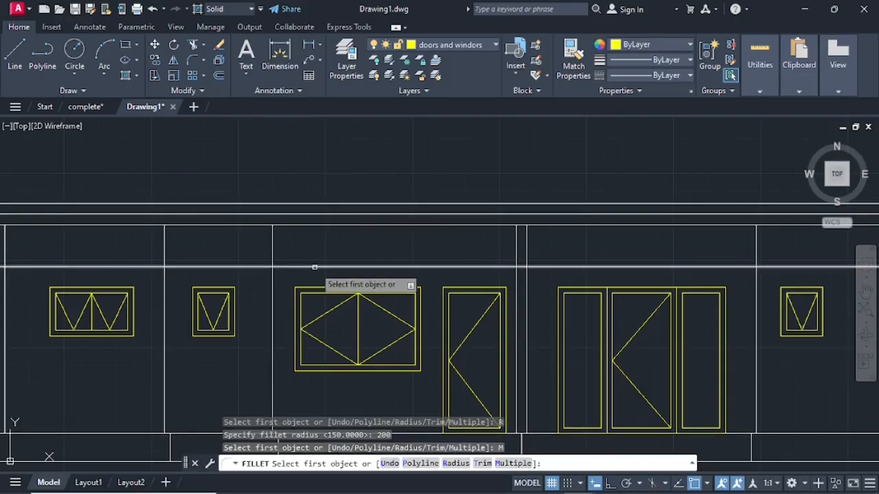
pyautogui.click(300, 269)
pyautogui.click(273, 294)
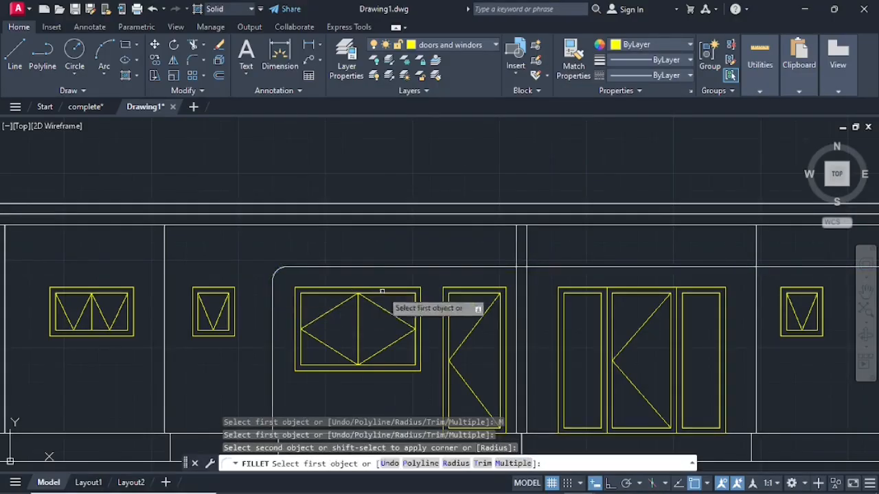
pyautogui.click(474, 267)
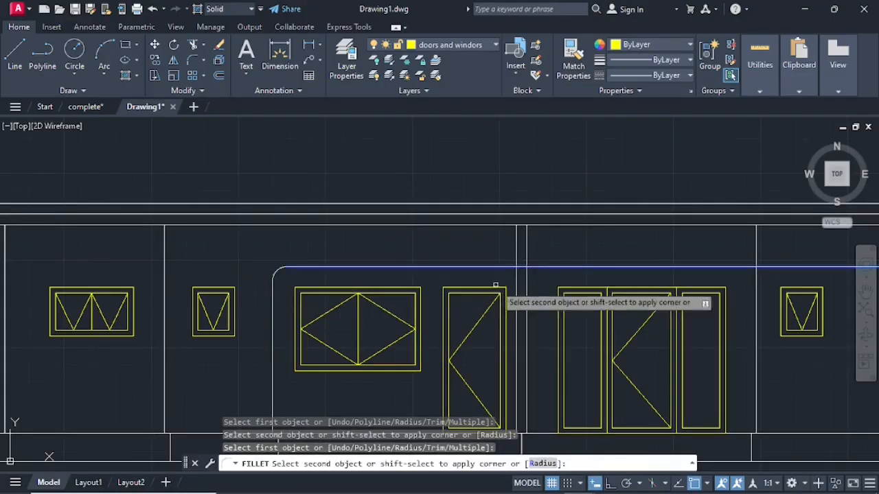
pyautogui.click(516, 322)
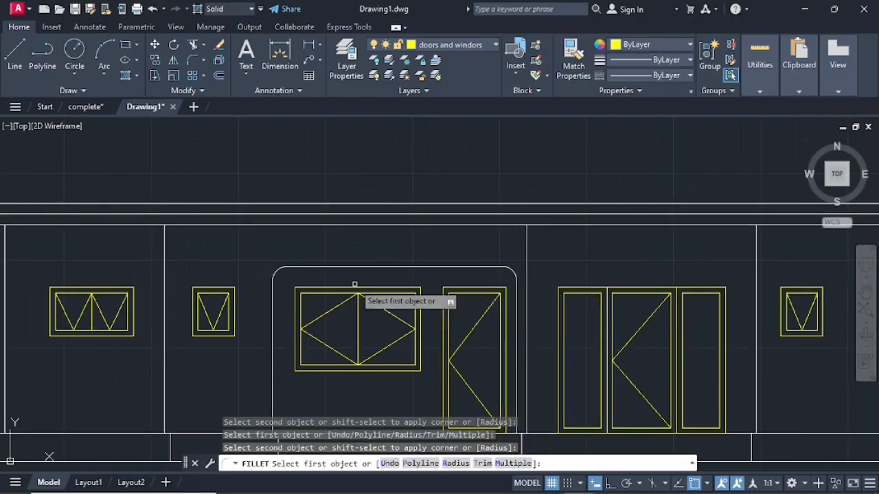
pyautogui.press('Escape')
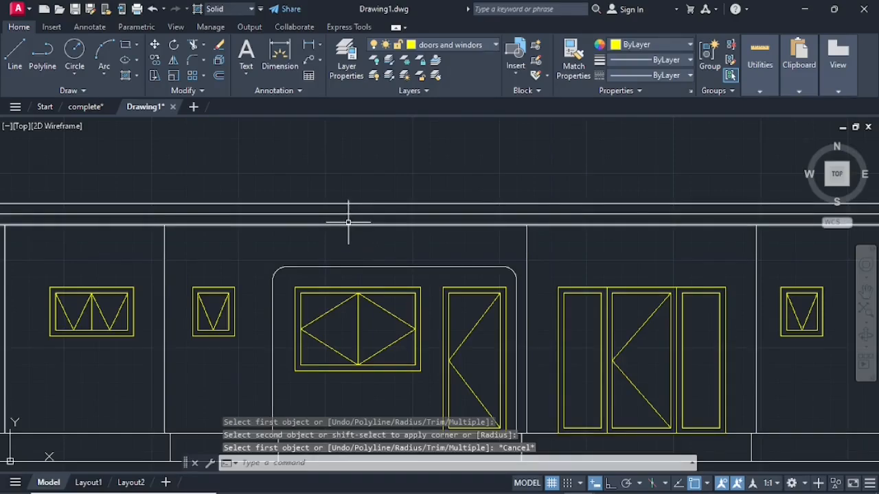
# Step: Offset the horizontal line at the top of the walls another 600 downward to form the second verandah opening's head
pyautogui.click(219, 75)
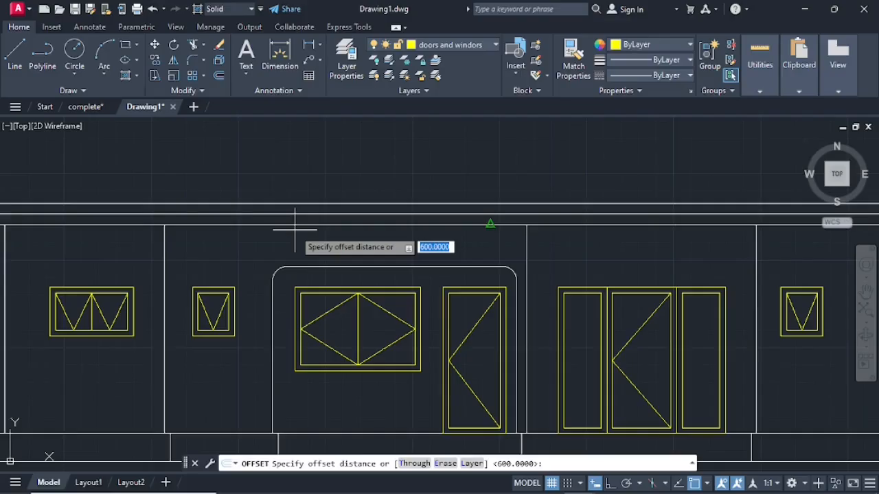
pyautogui.press('Return')
pyautogui.click(357, 225)
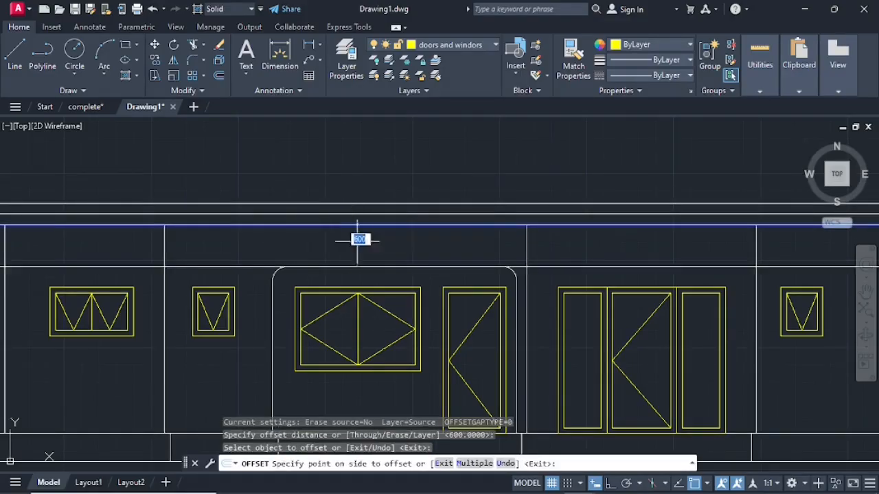
pyautogui.click(357, 240)
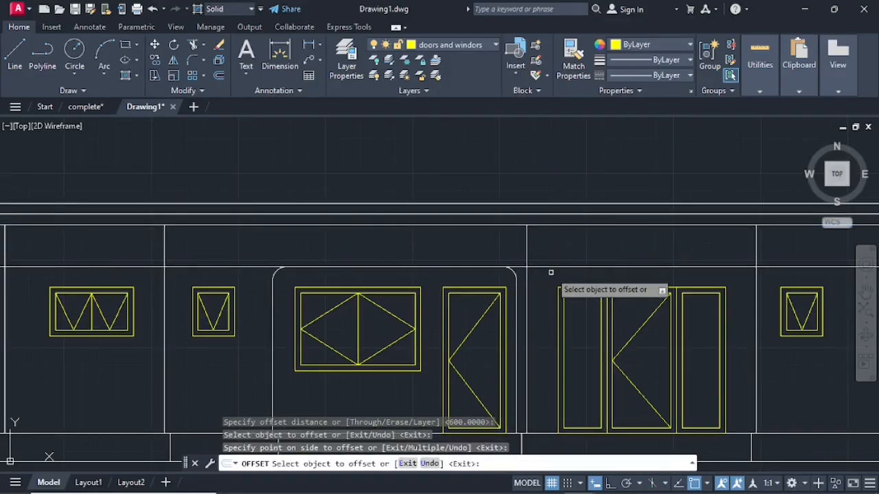
pyautogui.press('Escape')
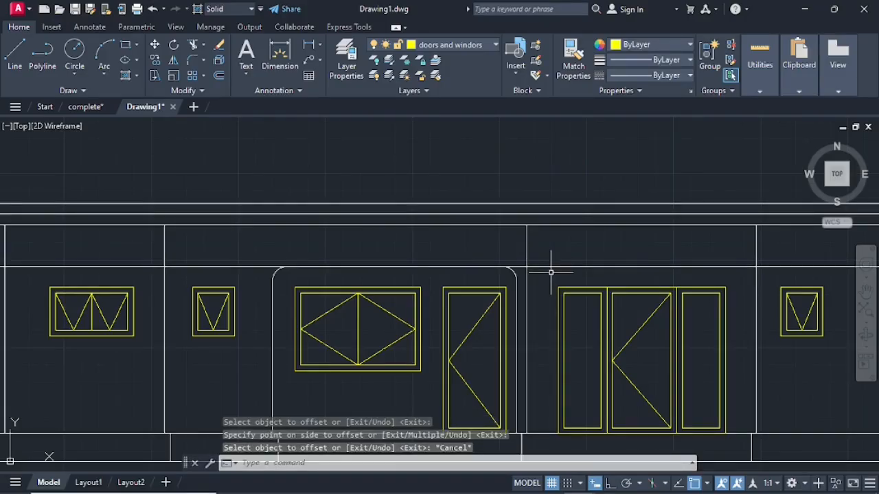
# Step: Fillet the new offset line with the vertical lines on both sides of the three-panel door bay, using radius 200 and Multiple
pyautogui.write('f')
pyautogui.press('Return')
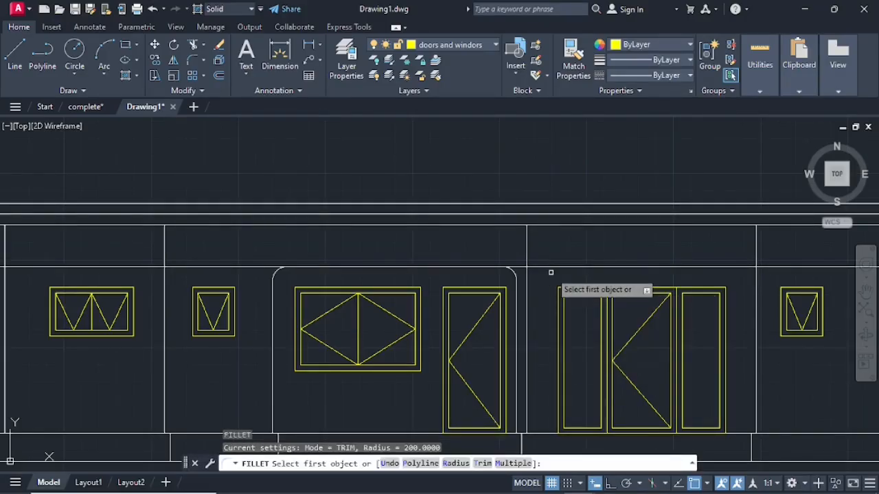
pyautogui.click(512, 464)
pyautogui.click(527, 301)
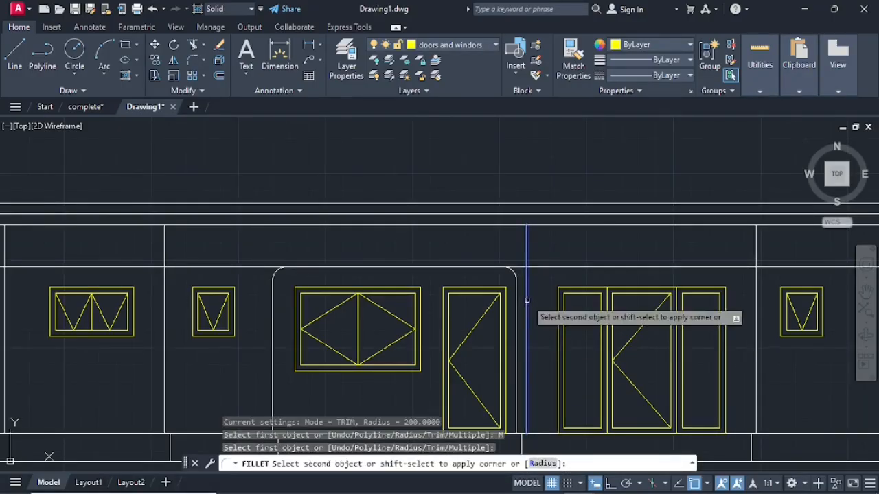
pyautogui.click(580, 265)
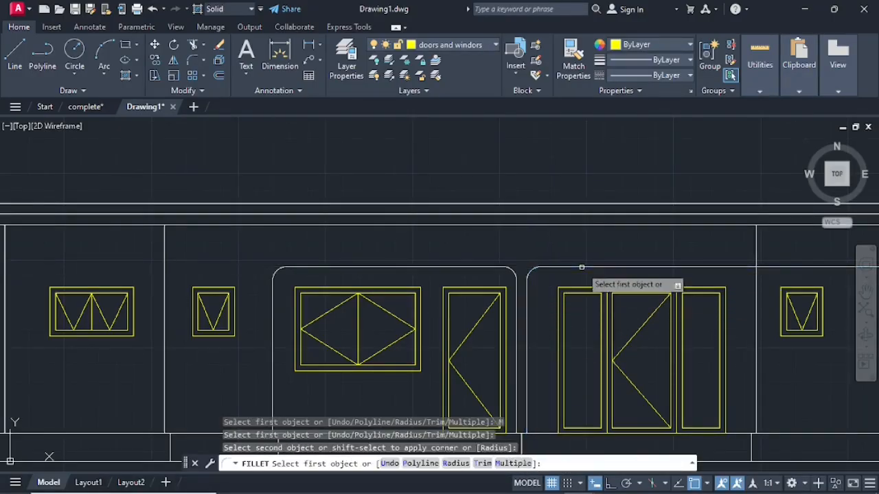
pyautogui.click(733, 268)
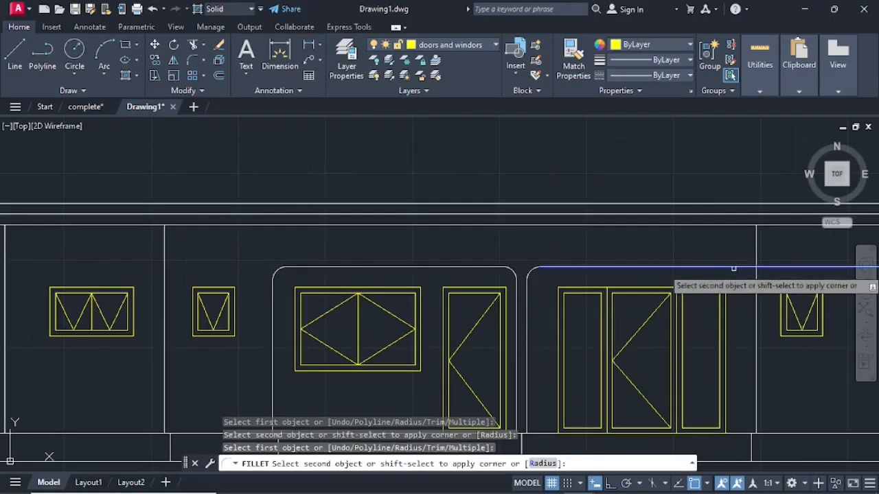
pyautogui.click(755, 344)
pyautogui.scroll(-4, 710, 309)
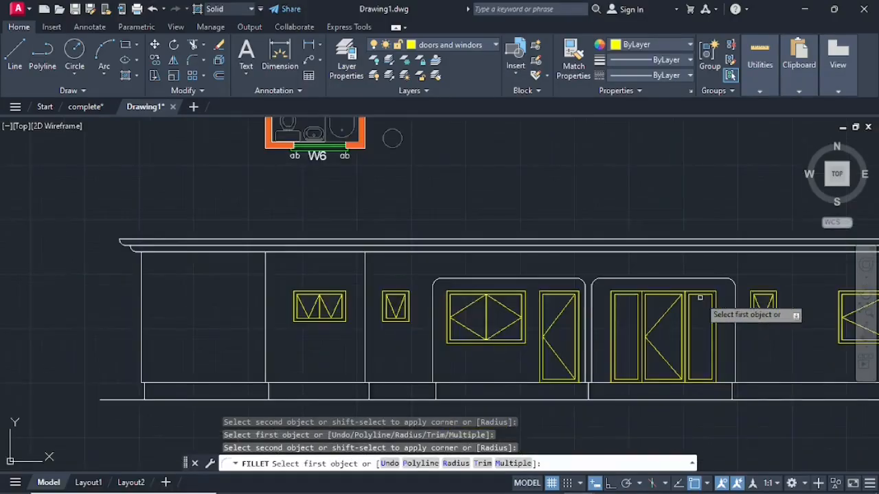
pyautogui.moveTo(653, 282); pyautogui.dragTo(589, 264, button='middle')
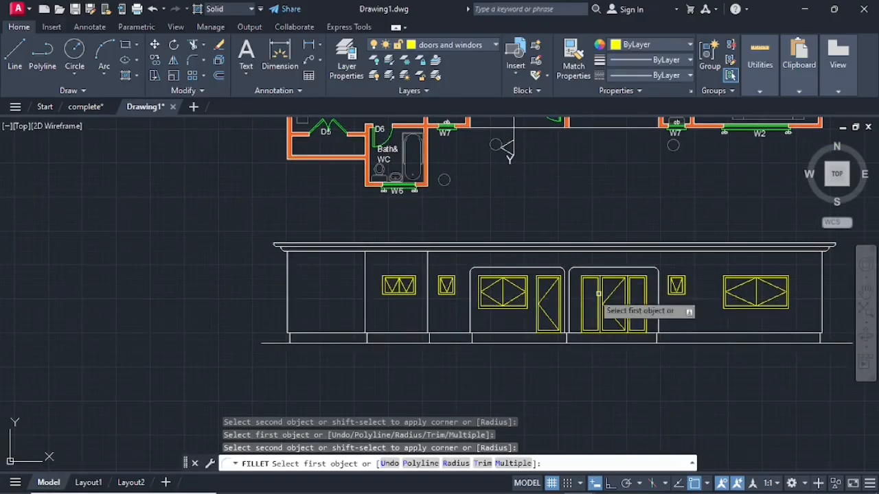
pyautogui.scroll(-2, 461, 283)
pyautogui.scroll(-2, 462, 282)
pyautogui.scroll(2, 450, 278)
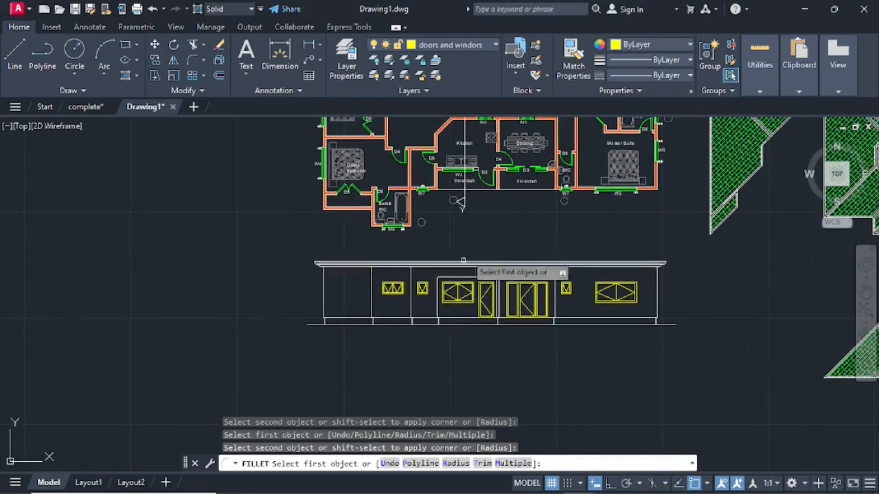
pyautogui.press('Escape')
pyautogui.press('Escape')
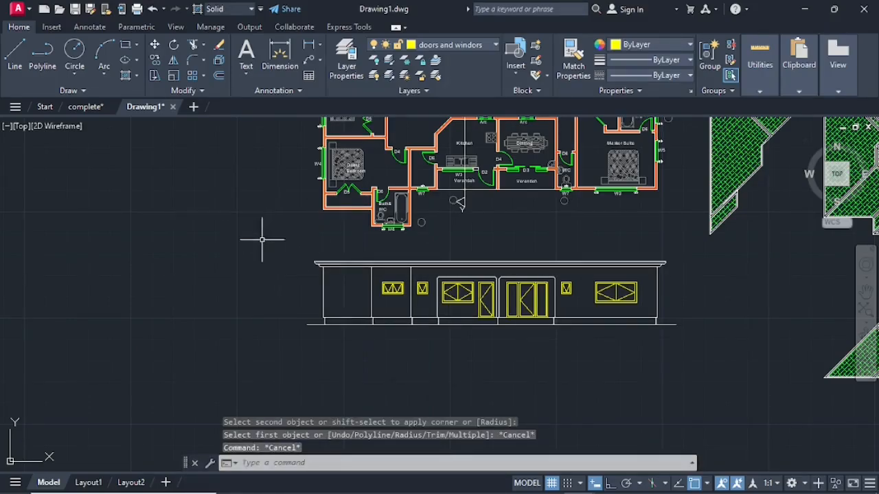
# Step: Move the whole front elevation straight down by about 6700, farther below the floor plan
pyautogui.moveTo(261, 243); pyautogui.dragTo(714, 362)
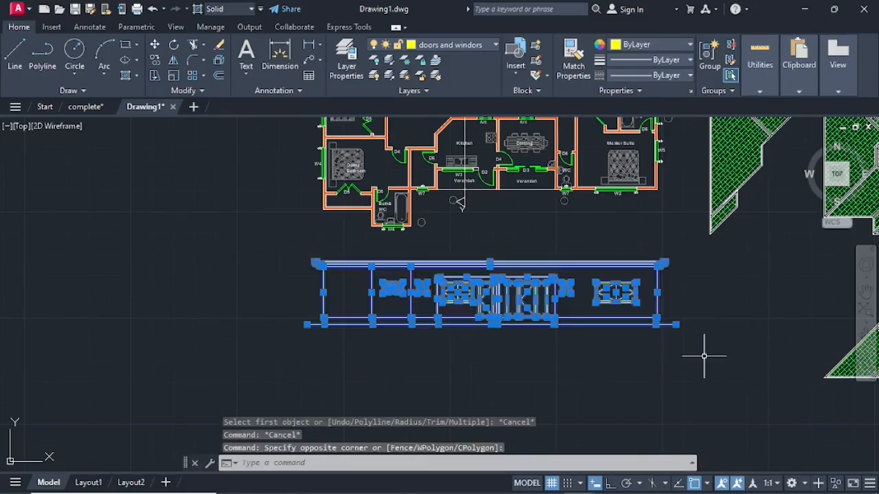
pyautogui.click(513, 296)
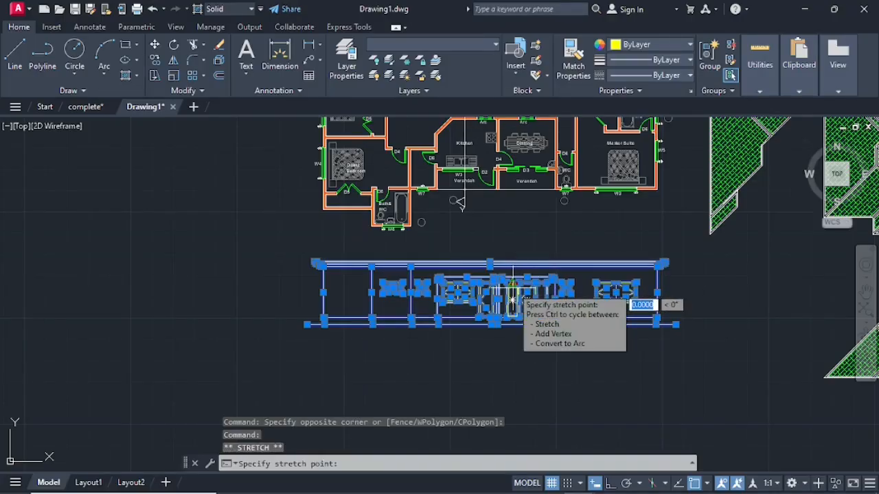
pyautogui.rightClick(513, 294)
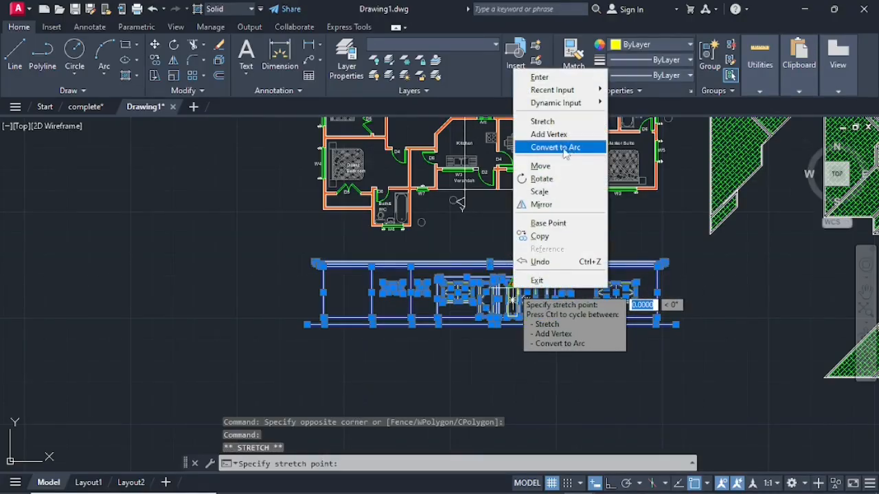
pyautogui.click(540, 165)
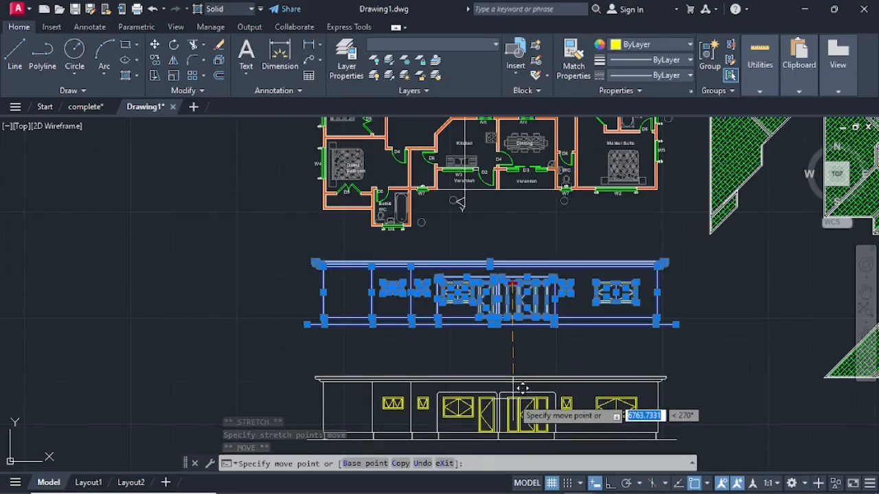
pyautogui.click(519, 388)
pyautogui.moveTo(514, 398)
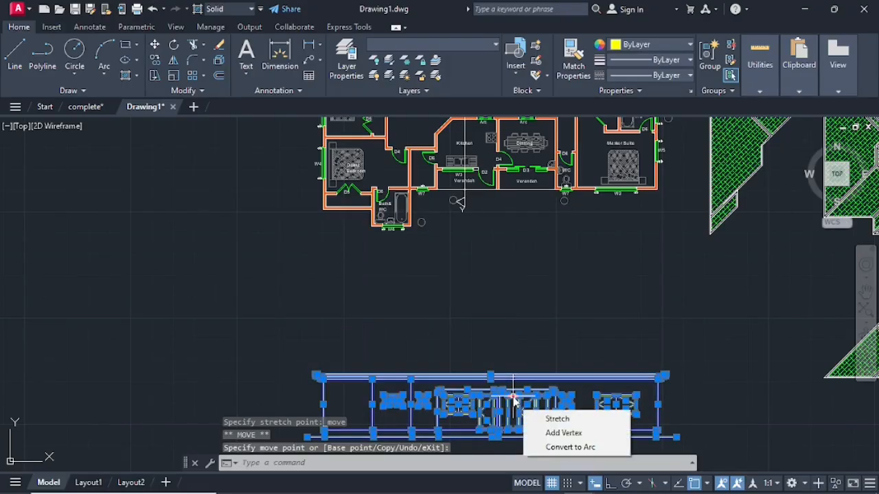
pyautogui.press('Escape')
# Step: Explode the hatched roof plan and the four separate roof views around it with the BREAKUP command
pyautogui.scroll(-3, 598, 331)
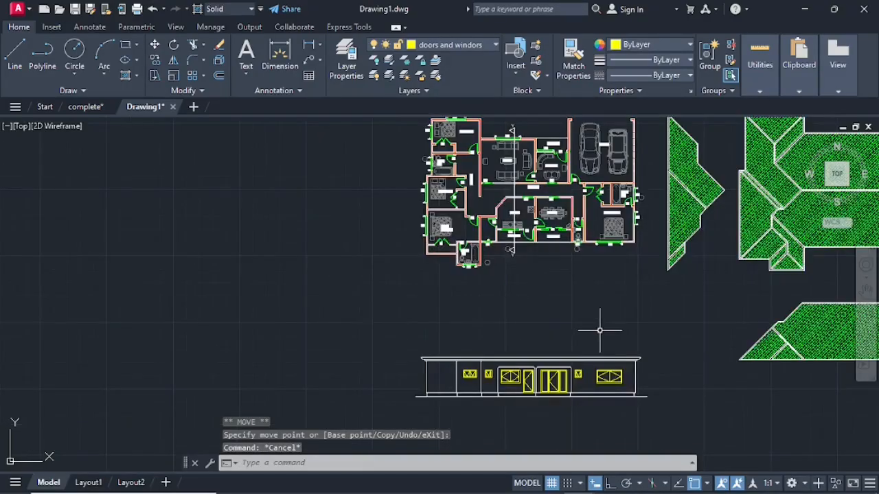
pyautogui.moveTo(591, 373)
pyautogui.mouseDown(button='middle')
pyautogui.moveTo(577, 300)
pyautogui.moveTo(486, 257)
pyautogui.moveTo(452, 269)
pyautogui.mouseUp(button='middle')
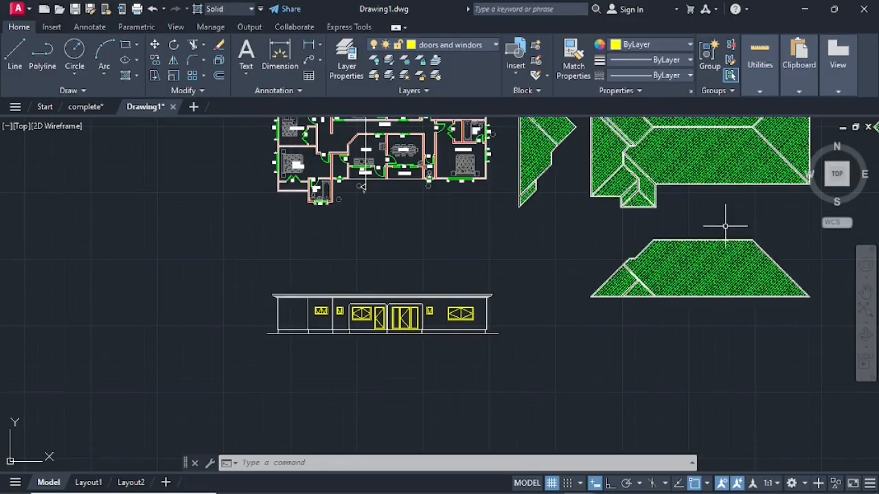
pyautogui.scroll(-3, 675, 256)
pyautogui.moveTo(681, 235); pyautogui.dragTo(676, 329, button='middle')
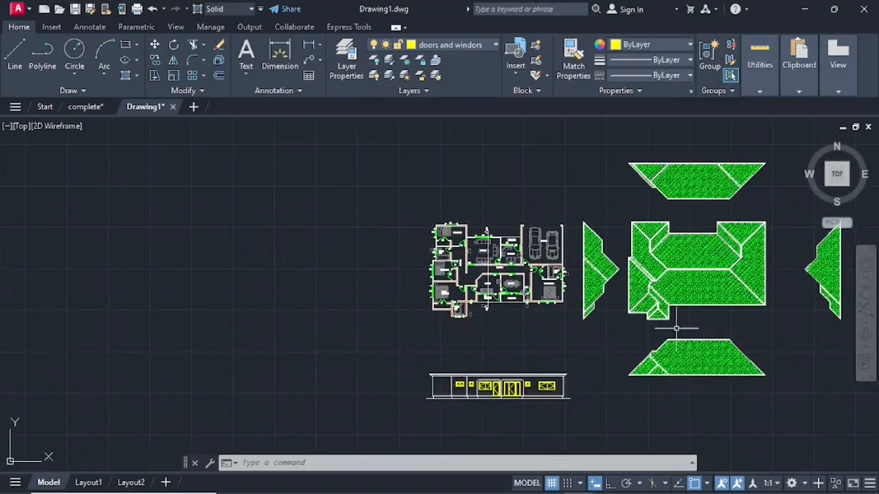
pyautogui.click(574, 133)
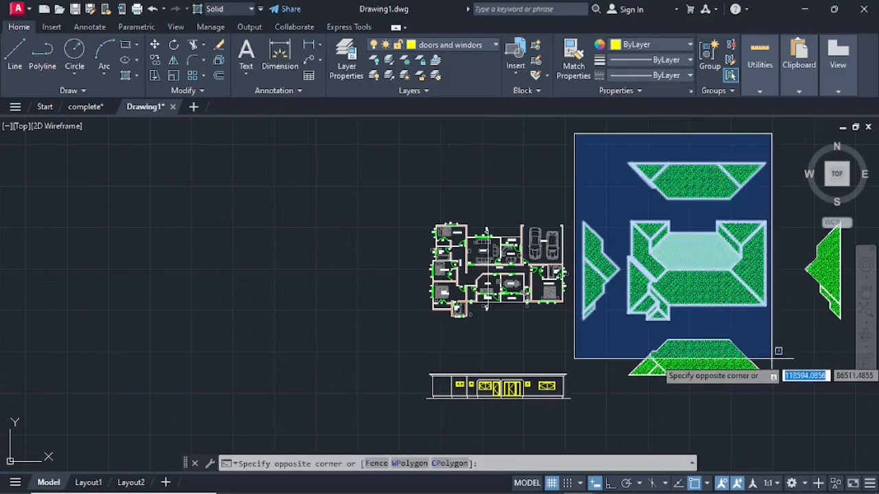
pyautogui.moveTo(769, 357); pyautogui.dragTo(670, 300, button='middle')
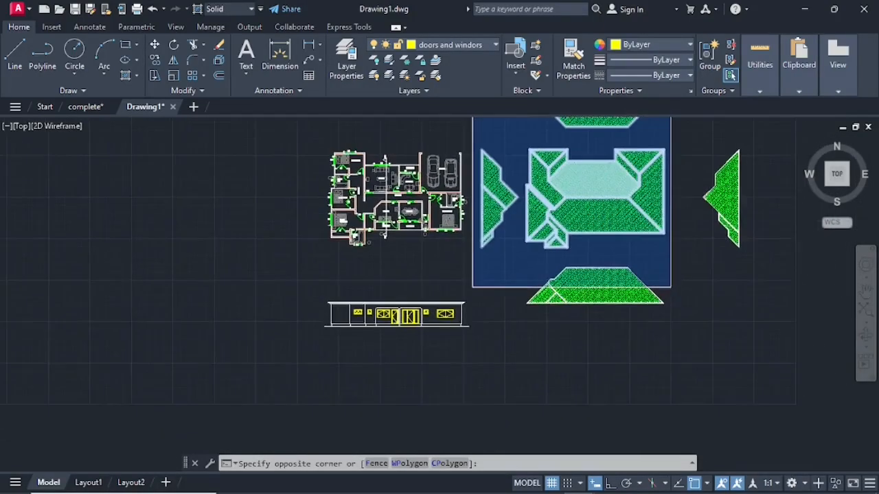
pyautogui.click(758, 317)
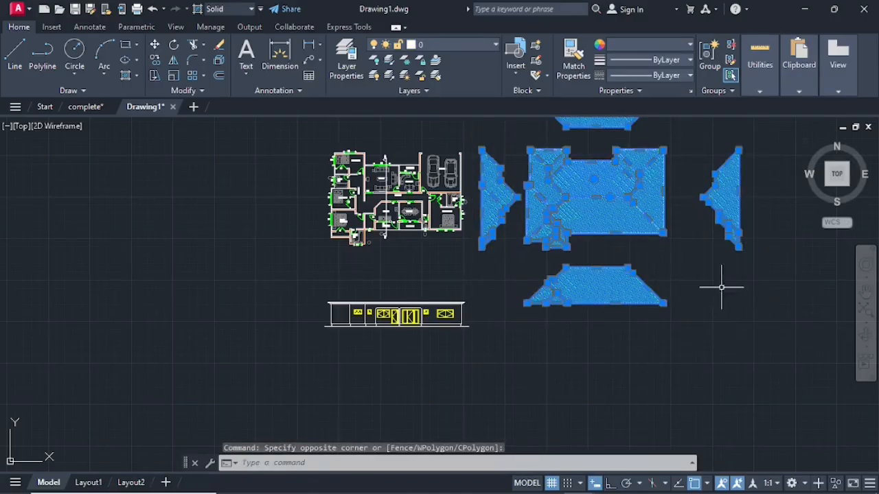
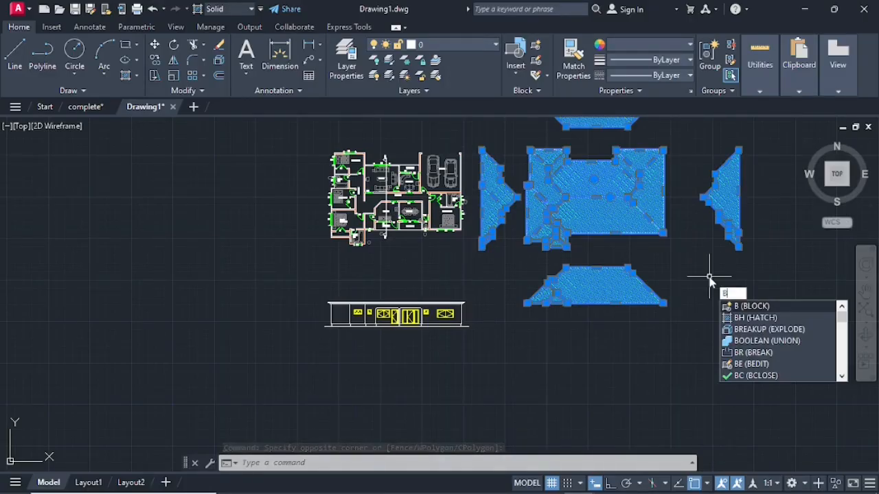
pyautogui.write('R')
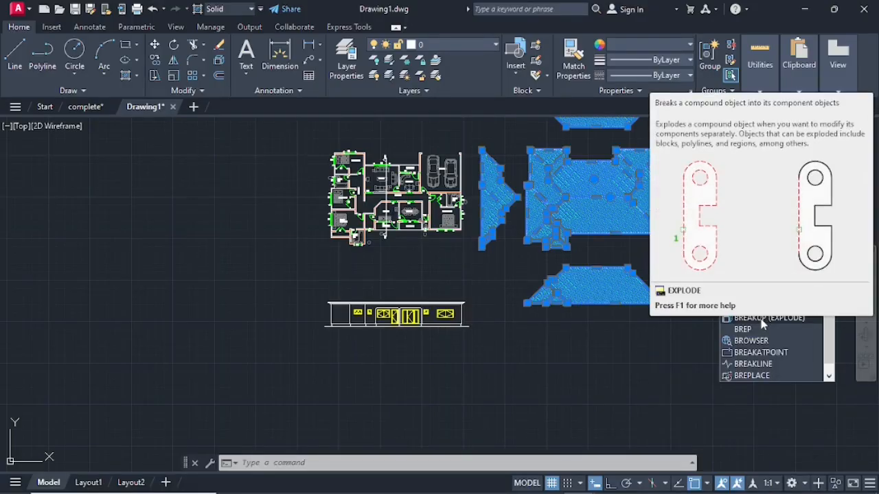
pyautogui.press('Escape')
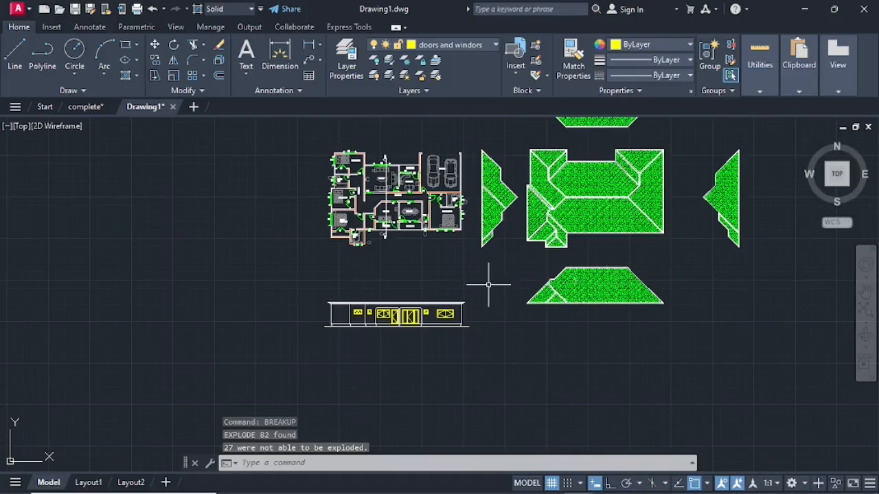
pyautogui.press('Escape')
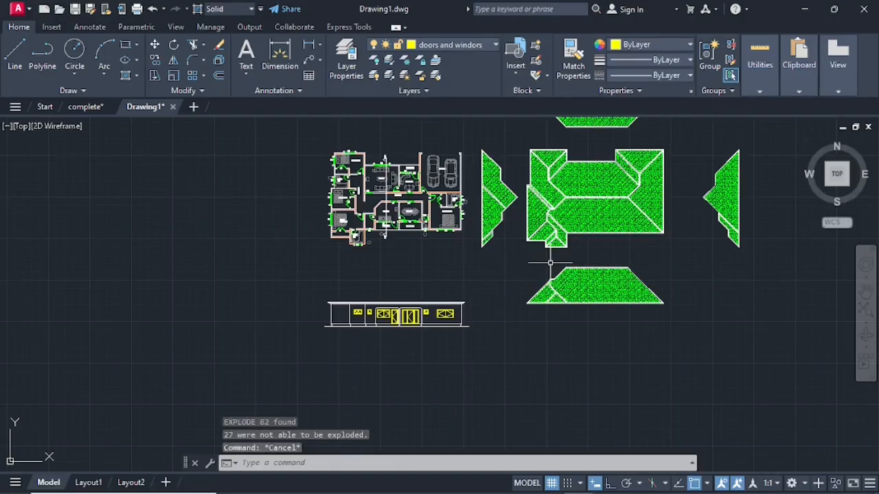
pyautogui.click(660, 251)
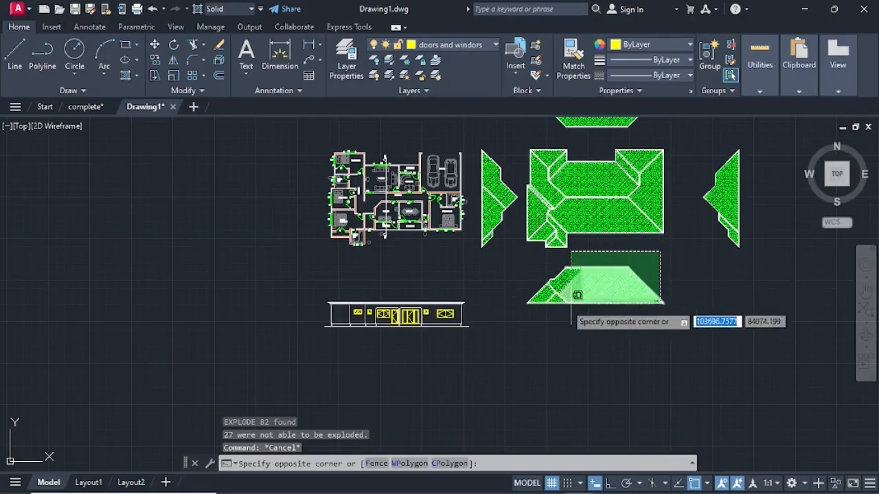
pyautogui.press('Escape')
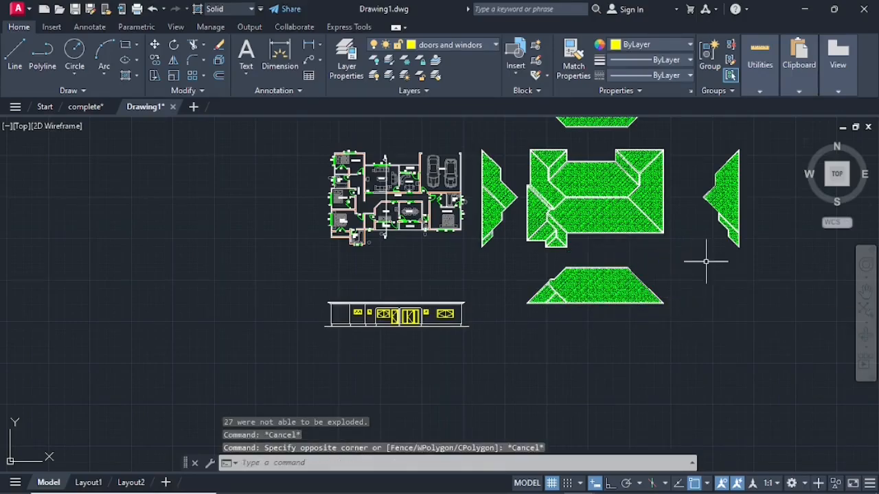
pyautogui.click(11, 61)
pyautogui.scroll(5, 581, 314)
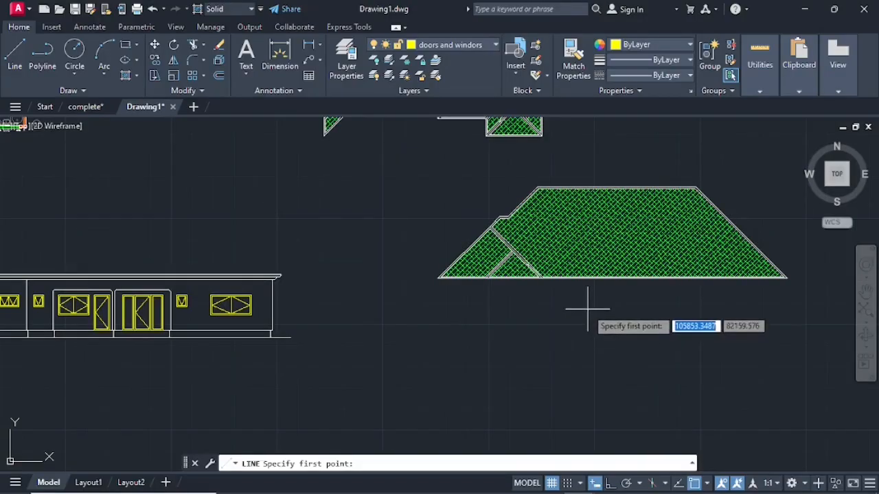
pyautogui.moveTo(598, 309); pyautogui.dragTo(541, 302, button='middle')
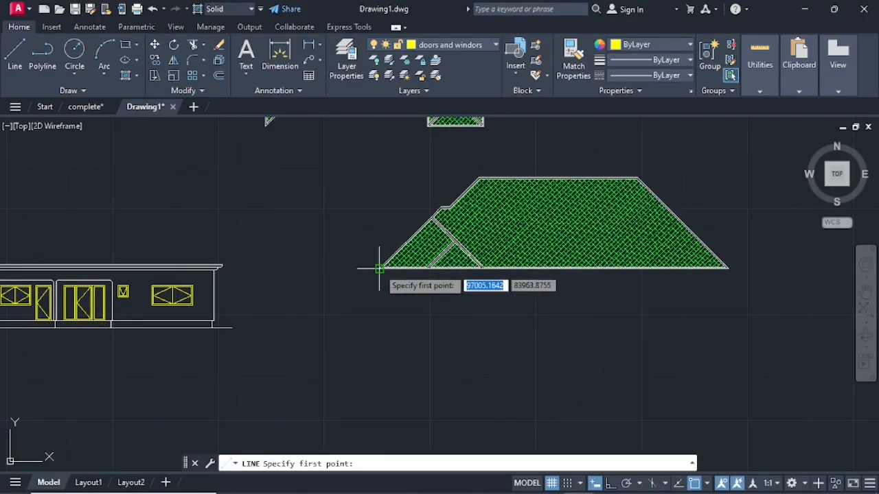
pyautogui.scroll(4, 378, 268)
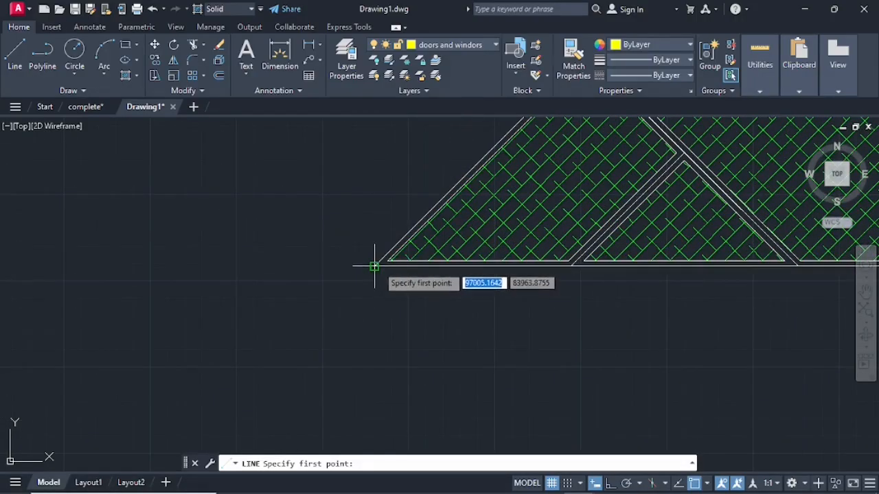
pyautogui.click(374, 266)
pyautogui.scroll(-2, 539, 291)
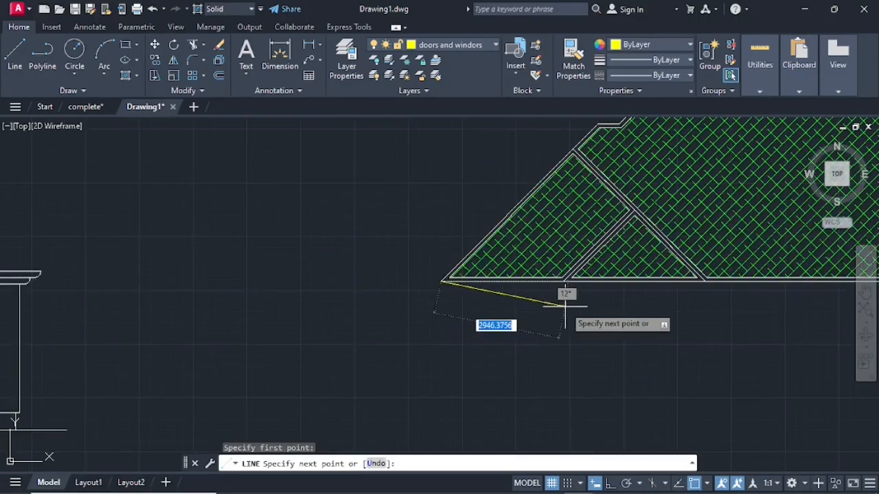
pyautogui.press('Escape')
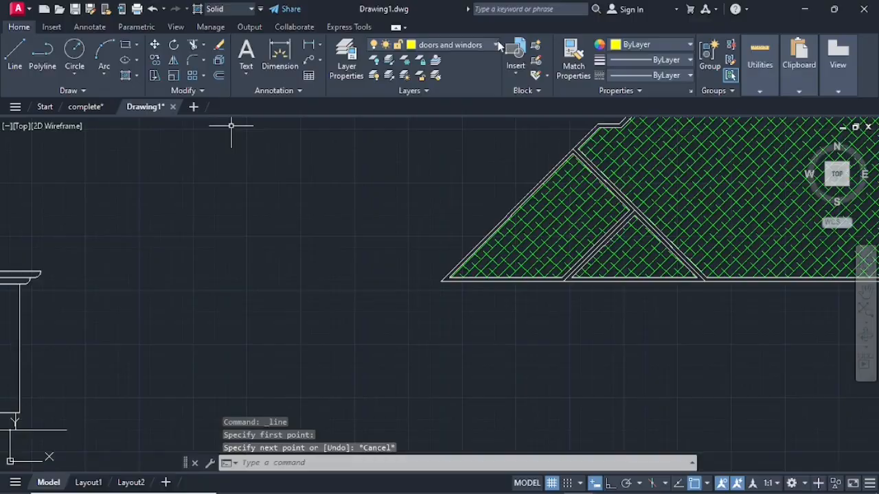
# Step: Make layer 0 the current layer
pyautogui.click(497, 44)
pyautogui.click(433, 60)
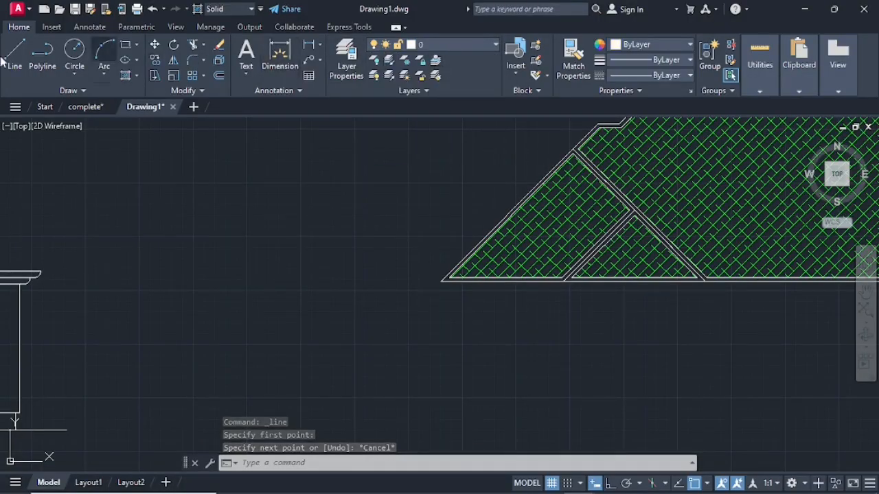
# Step: Draw a line along the whole base of the lower separate roof view, from its left eave corner to its right one
pyautogui.click(12, 60)
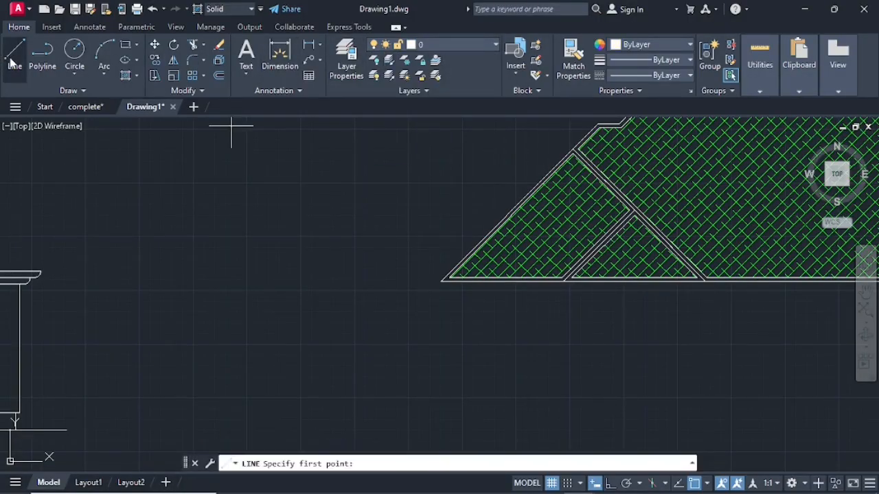
pyautogui.click(441, 282)
pyautogui.scroll(-4, 573, 304)
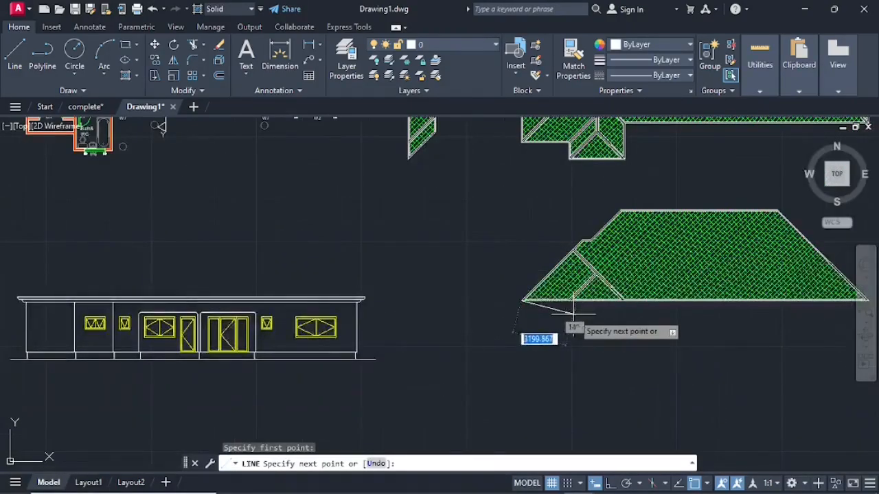
pyautogui.moveTo(569, 314); pyautogui.dragTo(357, 253, button='middle')
pyautogui.scroll(6, 653, 237)
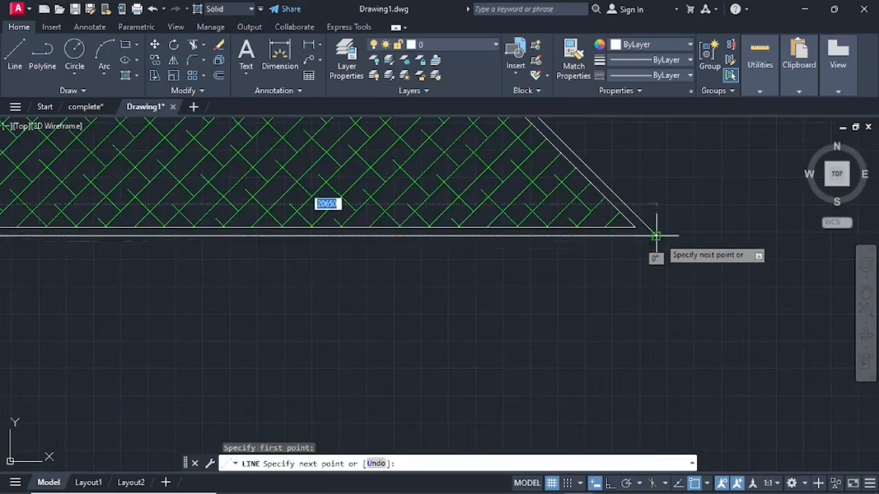
pyautogui.click(656, 236)
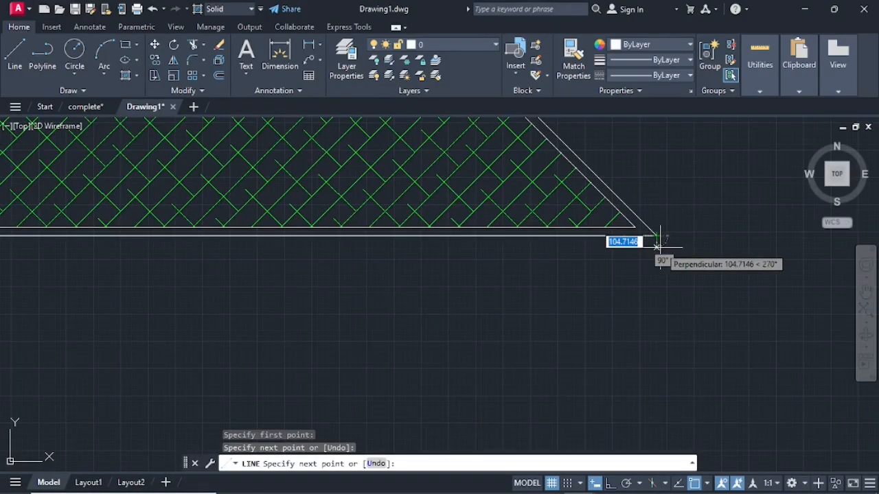
pyautogui.press('Return')
pyautogui.scroll(-5, 337, 261)
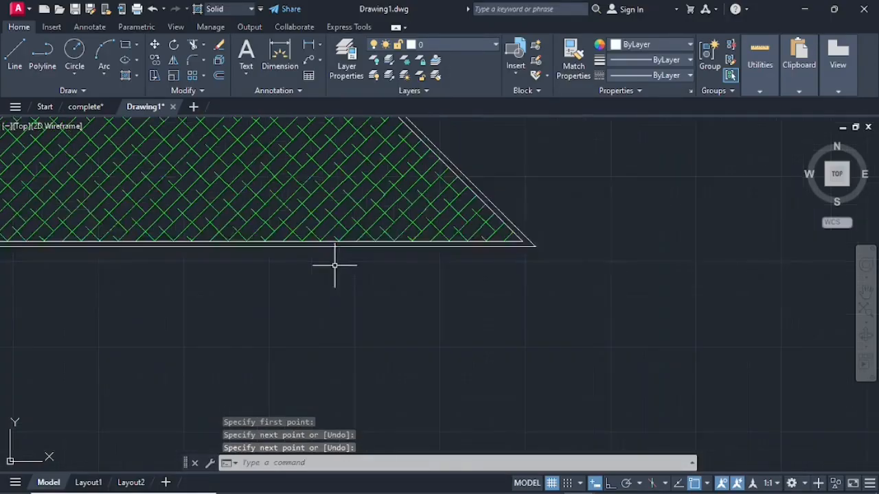
pyautogui.moveTo(334, 265)
pyautogui.mouseDown(button='middle')
pyautogui.moveTo(475, 306)
pyautogui.moveTo(665, 316)
pyautogui.mouseUp(button='middle')
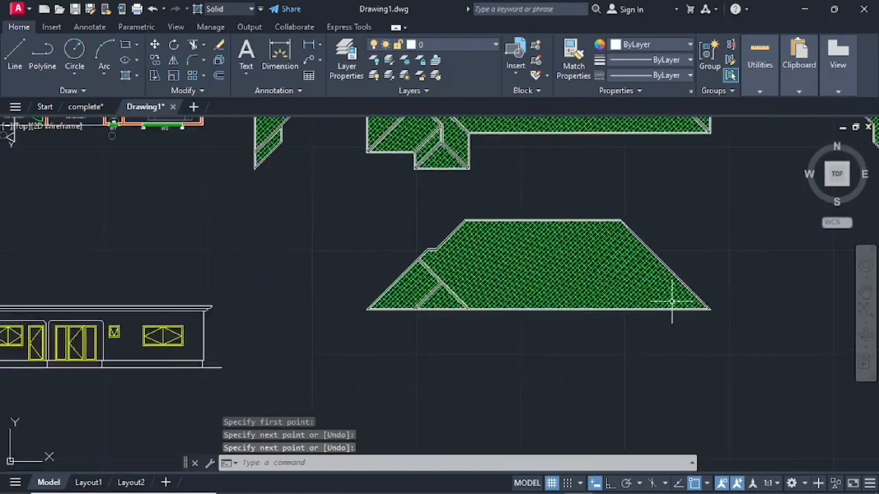
# Step: Copy the lower separate roof view onto the front elevation, placing the midpoint of its base on the midpoint of the fascia's top edge
pyautogui.click(310, 198)
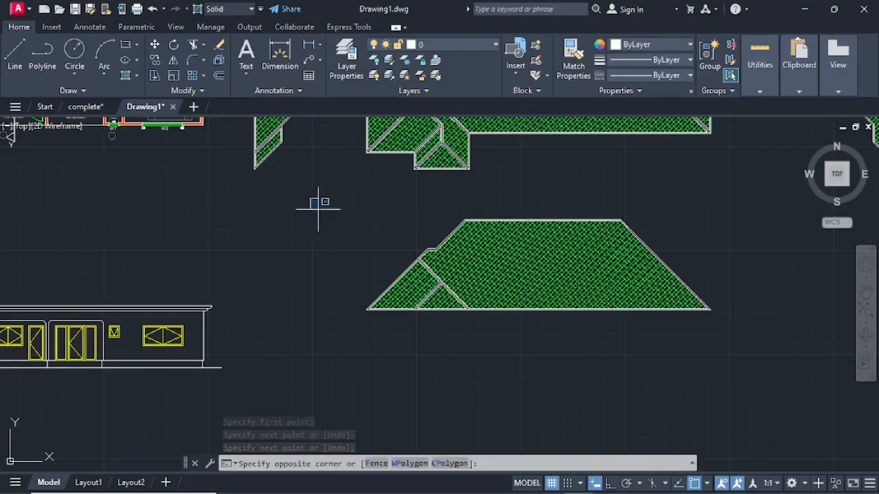
pyautogui.click(752, 359)
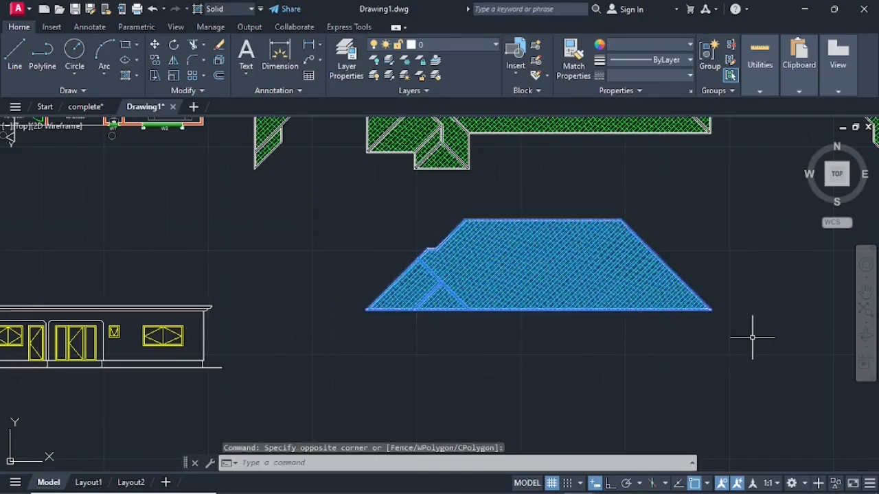
pyautogui.rightClick(541, 283)
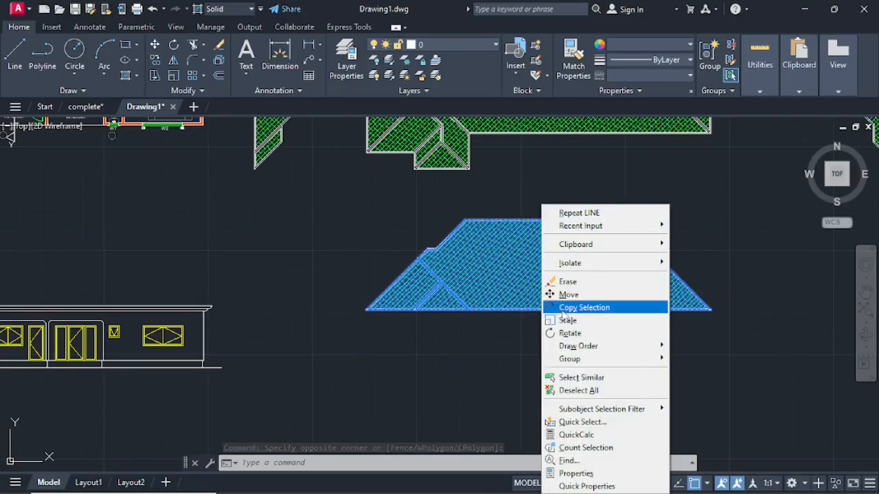
pyautogui.click(567, 309)
pyautogui.scroll(6, 519, 309)
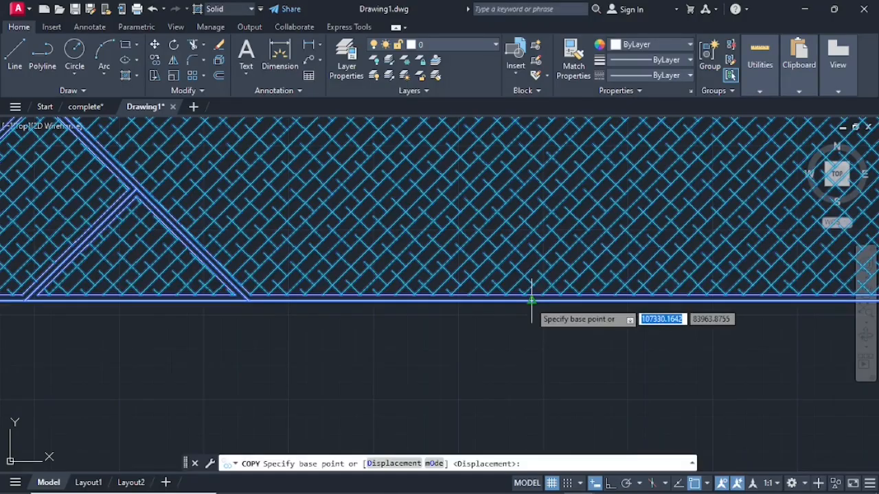
pyautogui.click(532, 300)
pyautogui.scroll(-6, 474, 316)
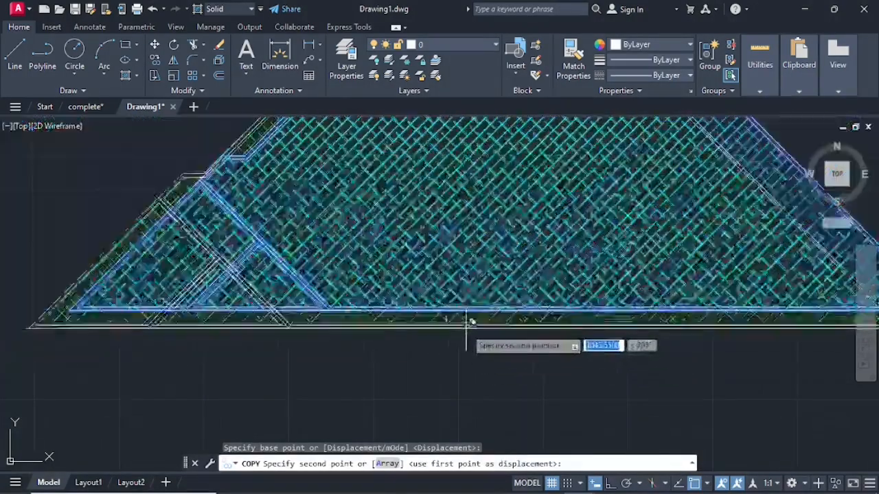
pyautogui.moveTo(467, 314)
pyautogui.mouseDown(button='middle')
pyautogui.moveTo(639, 332)
pyautogui.moveTo(734, 319)
pyautogui.mouseUp(button='middle')
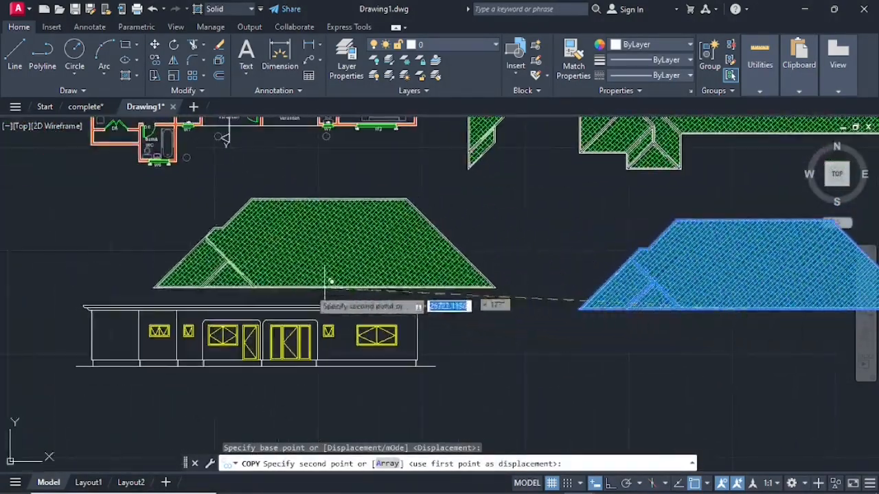
pyautogui.moveTo(251, 296); pyautogui.dragTo(326, 312, button='middle')
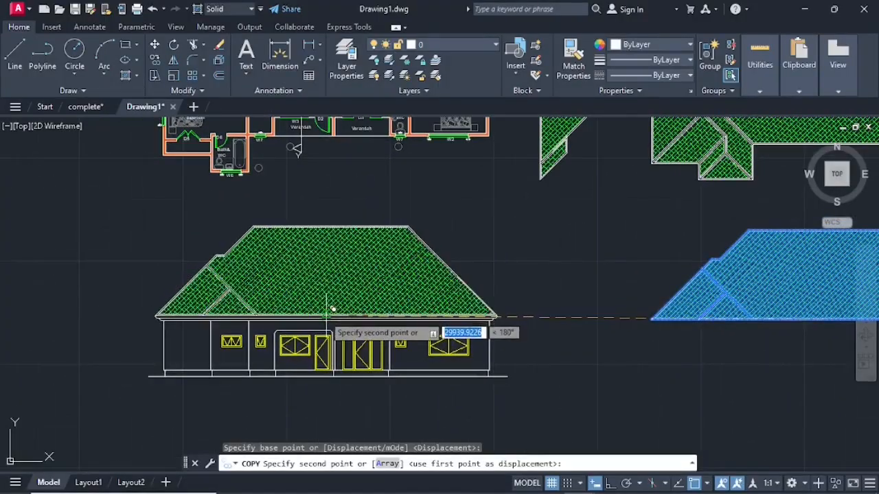
pyautogui.click(327, 312)
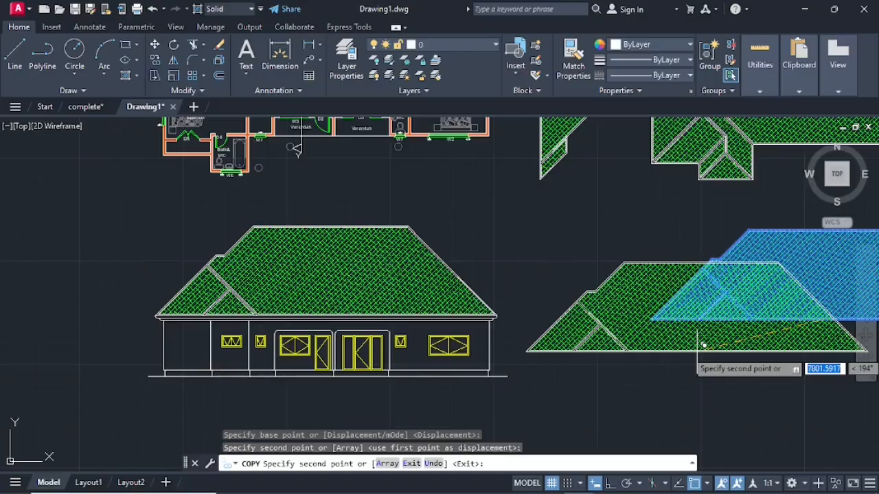
pyautogui.press('Escape')
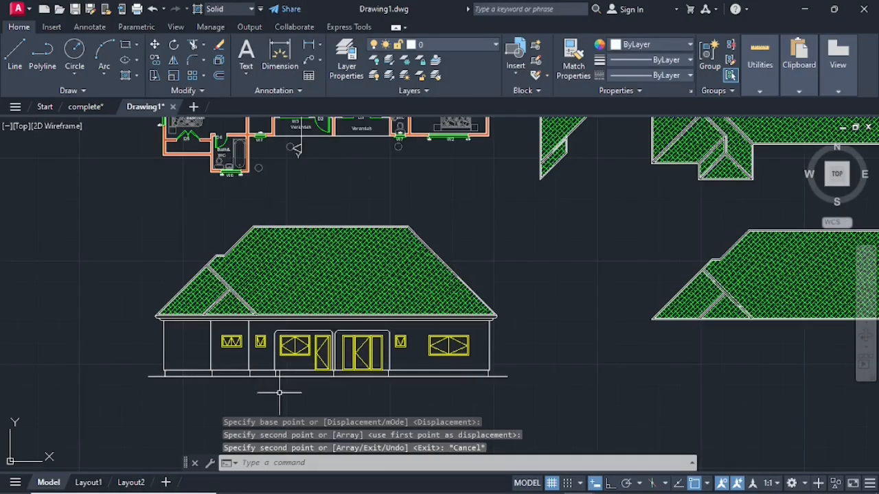
# Step: Examine the roofed front elevation alongside the floor plan and roof views, and the free space above the plan's carport side
pyautogui.scroll(-2, 384, 289)
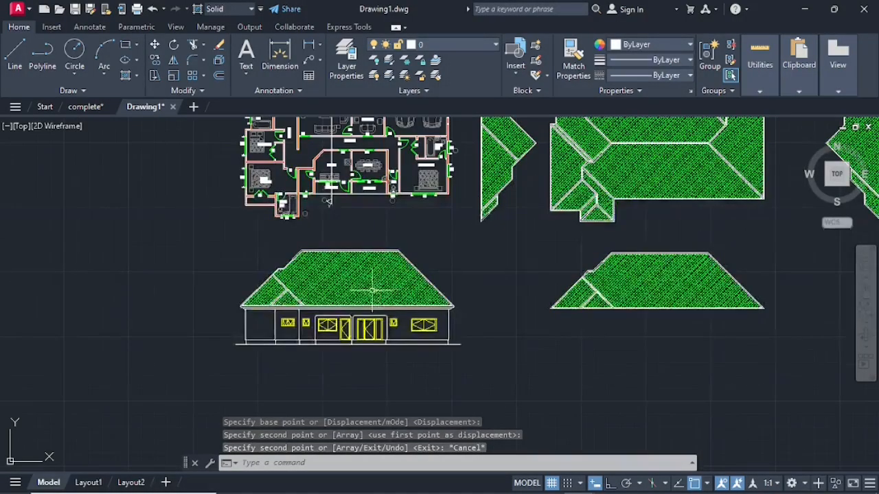
pyautogui.scroll(2, 358, 358)
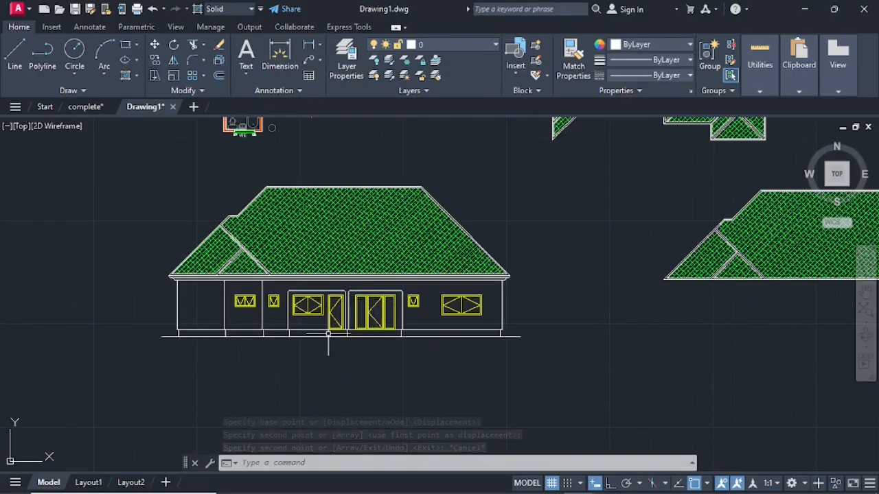
pyautogui.scroll(1, 326, 345)
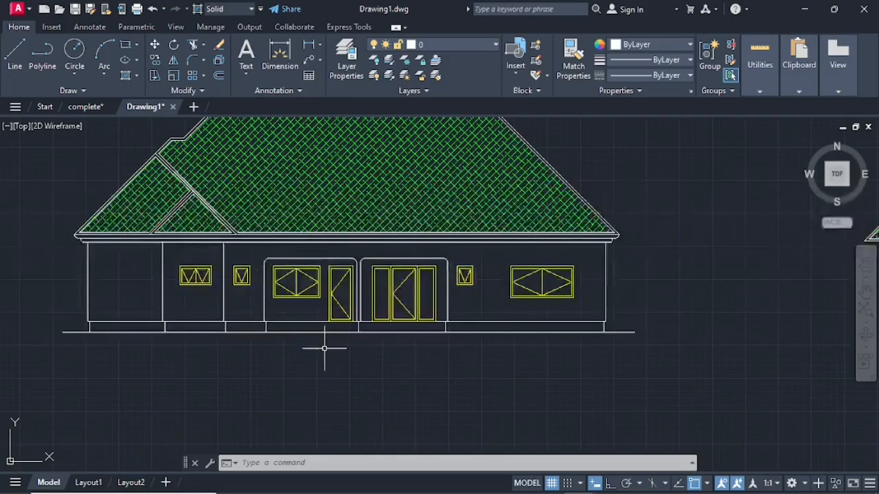
pyautogui.scroll(-4, 327, 358)
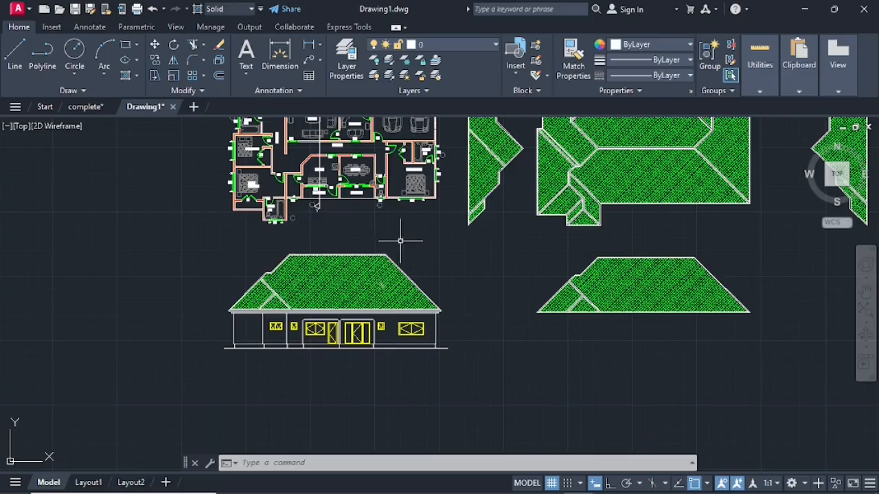
pyautogui.moveTo(401, 241)
pyautogui.mouseDown(button='middle')
pyautogui.moveTo(412, 271)
pyautogui.moveTo(411, 378)
pyautogui.mouseUp(button='middle')
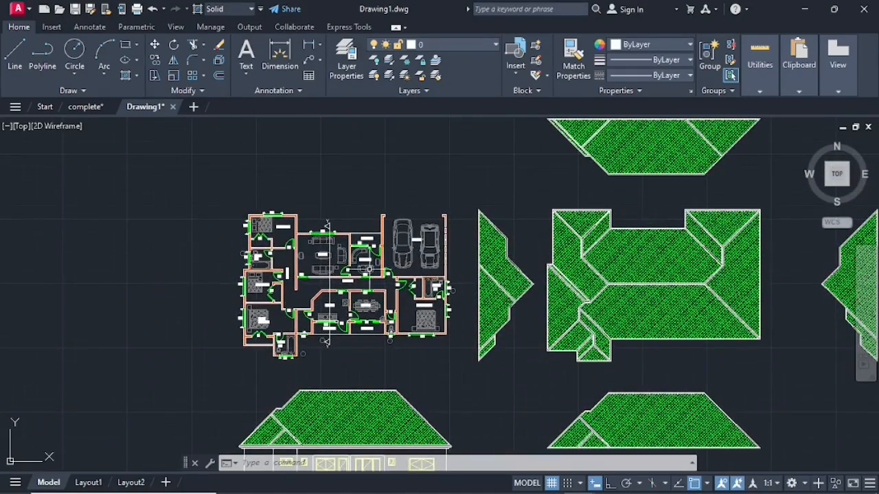
pyautogui.scroll(-2, 428, 254)
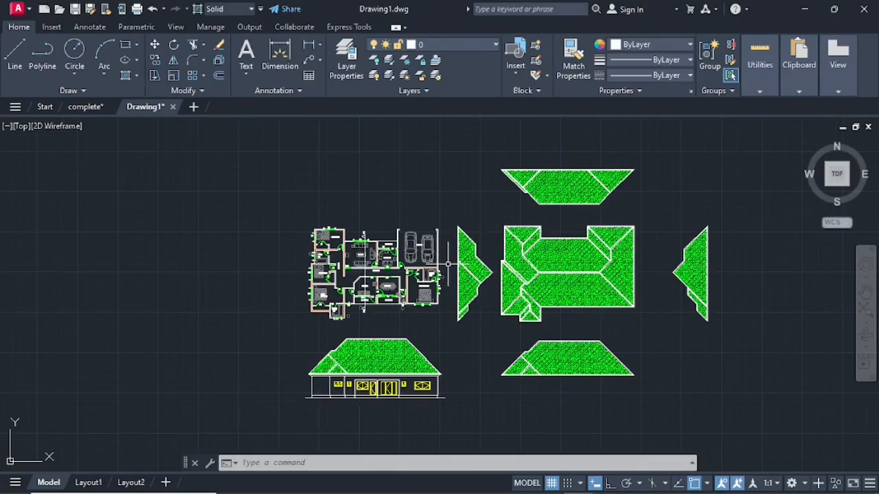
pyautogui.scroll(2, 447, 264)
pyautogui.moveTo(448, 264)
pyautogui.mouseDown(button='middle')
pyautogui.moveTo(510, 367)
pyautogui.moveTo(563, 398)
pyautogui.moveTo(583, 396)
pyautogui.mouseUp(button='middle')
pyautogui.scroll(2, 521, 345)
pyautogui.scroll(2, 421, 339)
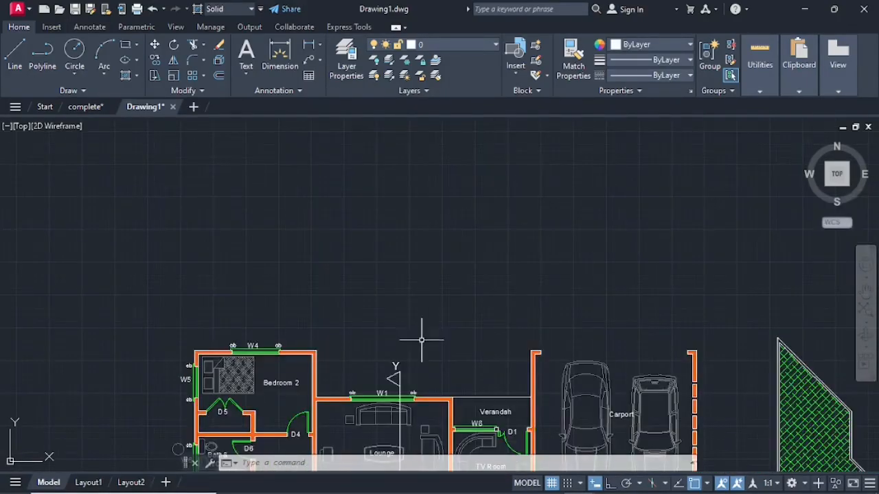
pyautogui.moveTo(429, 342); pyautogui.dragTo(479, 292, button='middle')
# Step: Draw vertical construction lines with XLINE through the outer left wall of Bedroom 3 and the upper-left outer corner of Bedroom 2
pyautogui.press('Escape')
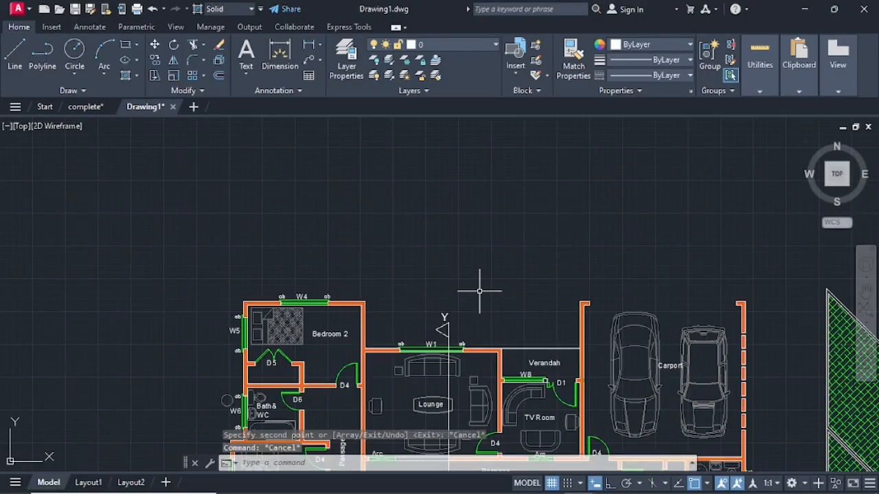
pyautogui.write('xl')
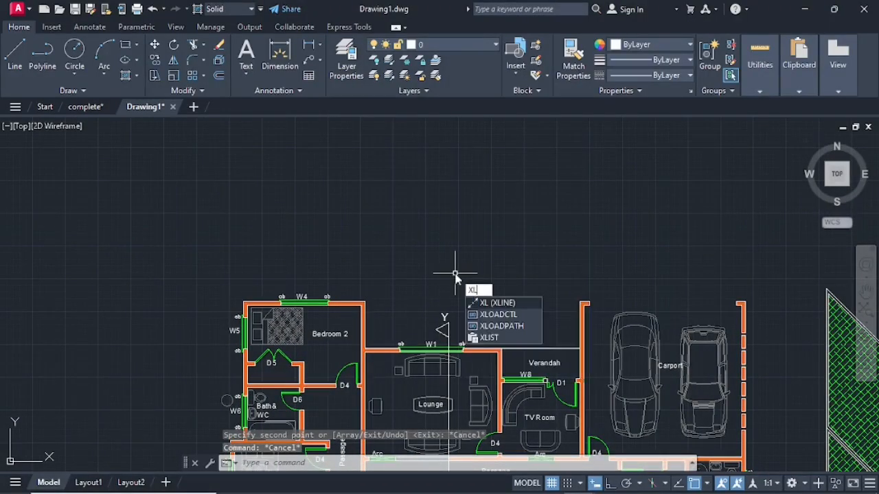
pyautogui.press('Return')
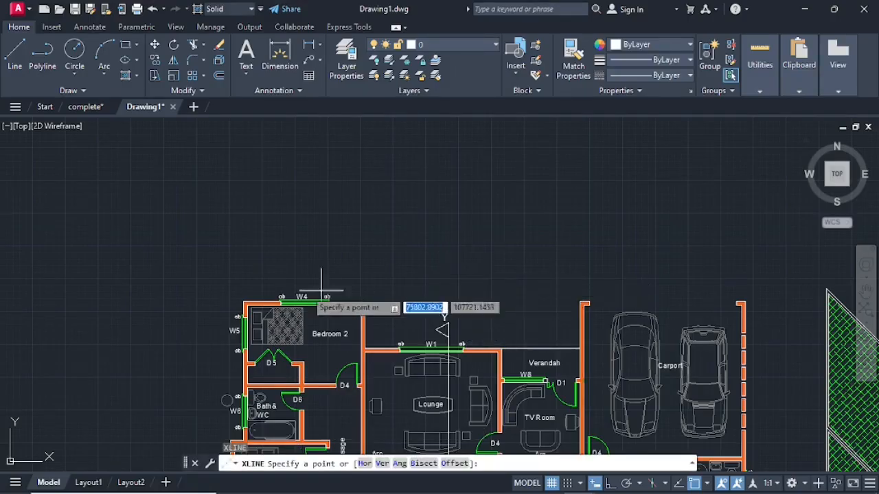
pyautogui.scroll(-2, 233, 357)
pyautogui.scroll(-2, 234, 356)
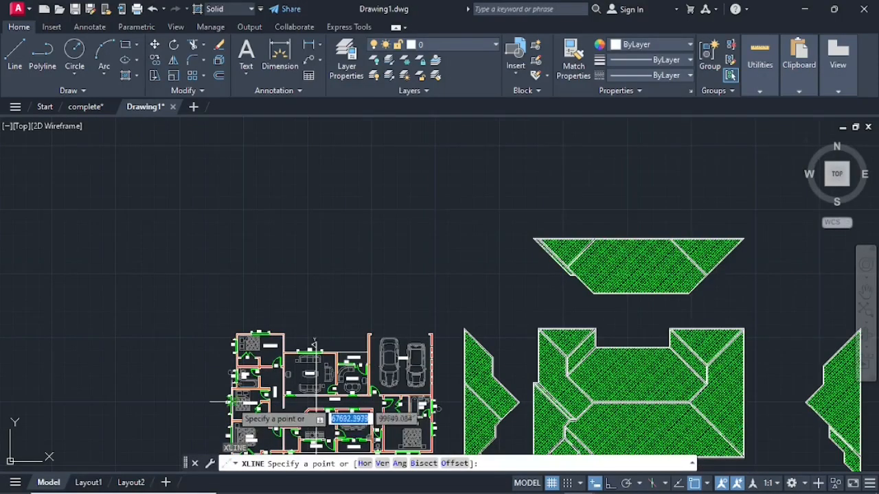
pyautogui.scroll(-1, 199, 398)
pyautogui.moveTo(196, 402); pyautogui.dragTo(240, 332, button='middle')
pyautogui.scroll(3, 240, 329)
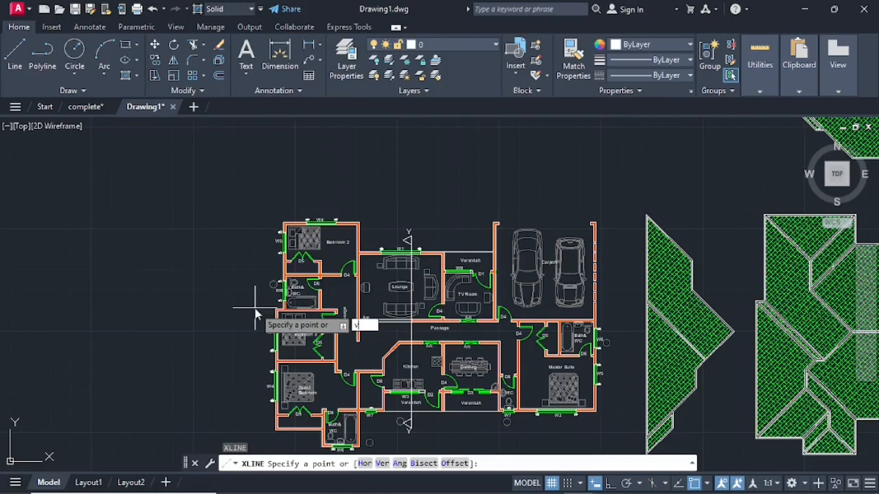
pyautogui.write('v')
pyautogui.press('Return')
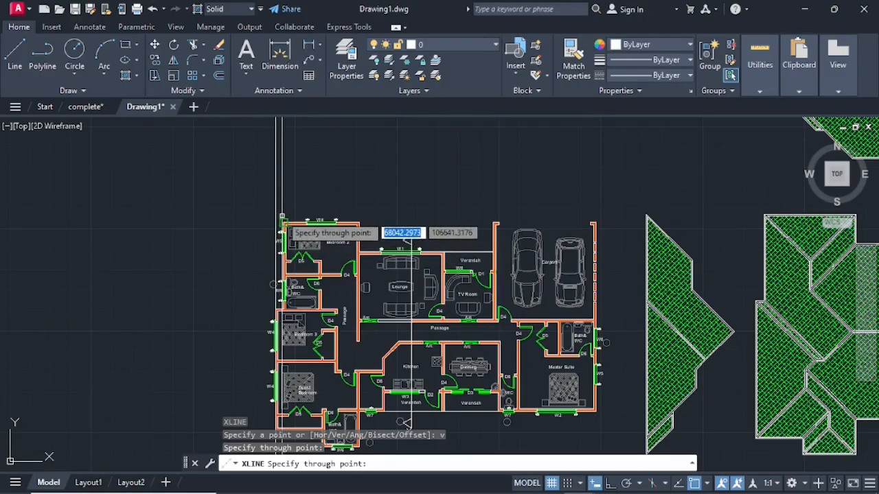
pyautogui.scroll(5, 282, 223)
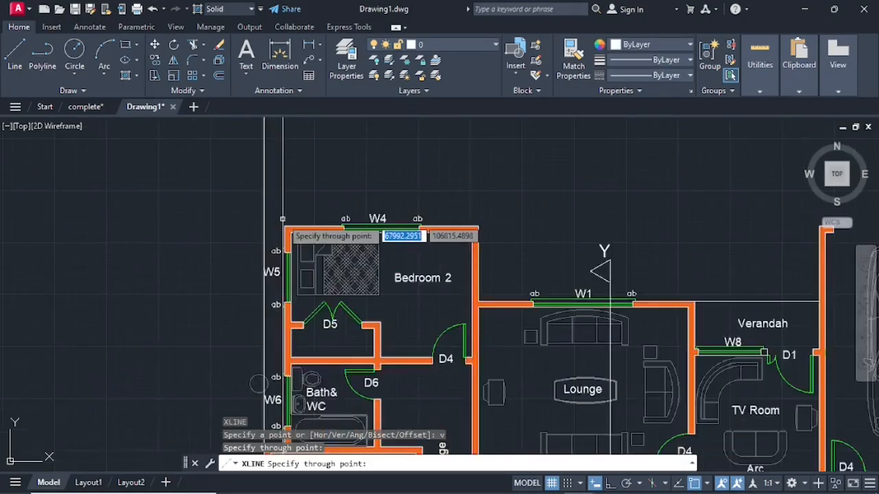
pyautogui.click(285, 228)
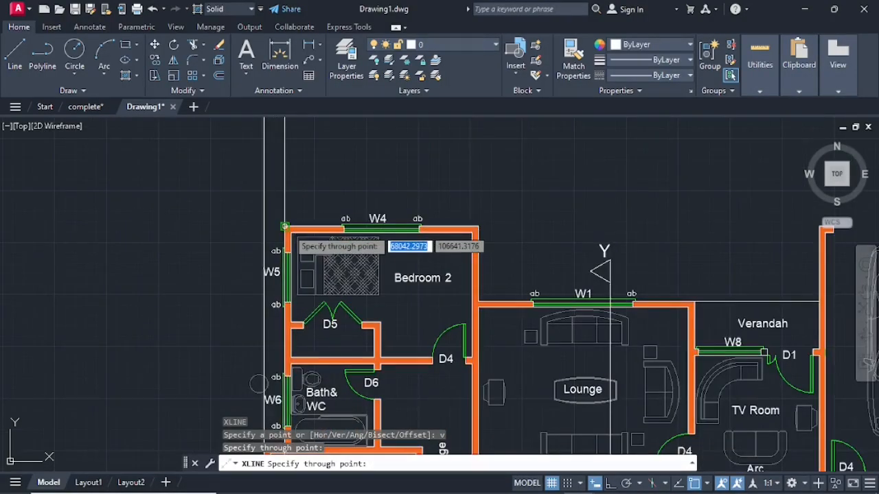
# Step: Add vertical construction lines through both sides of window W4 and the upper-right outer corner of Bedroom 2
pyautogui.click(344, 227)
pyautogui.click(419, 233)
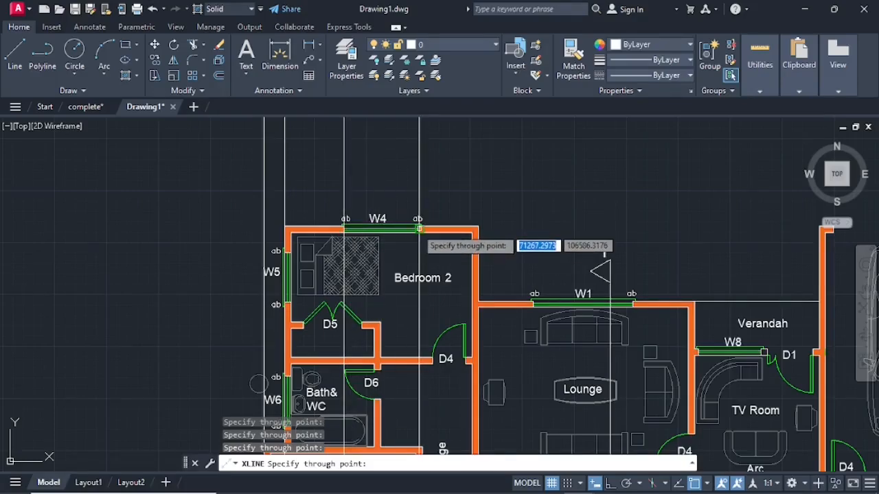
pyautogui.click(478, 227)
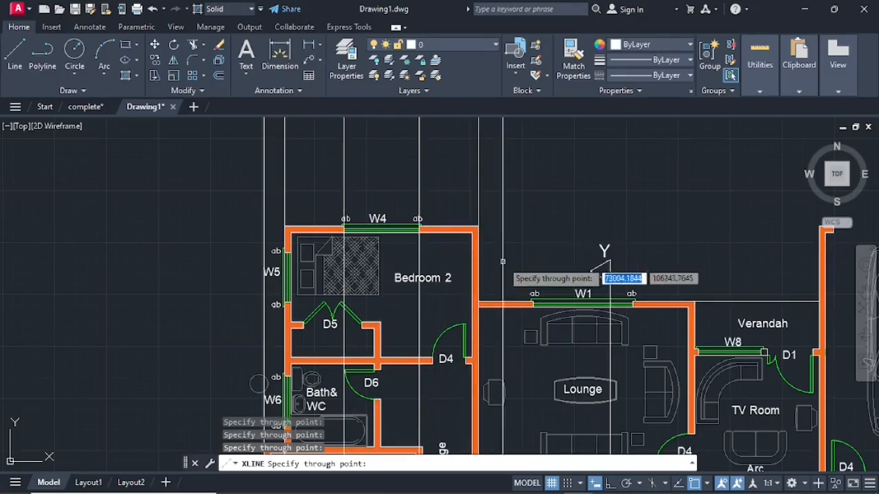
# Step: Add vertical construction lines through both sides of window W1 and the Lounge's upper-right outer corner
pyautogui.click(533, 304)
pyautogui.click(632, 304)
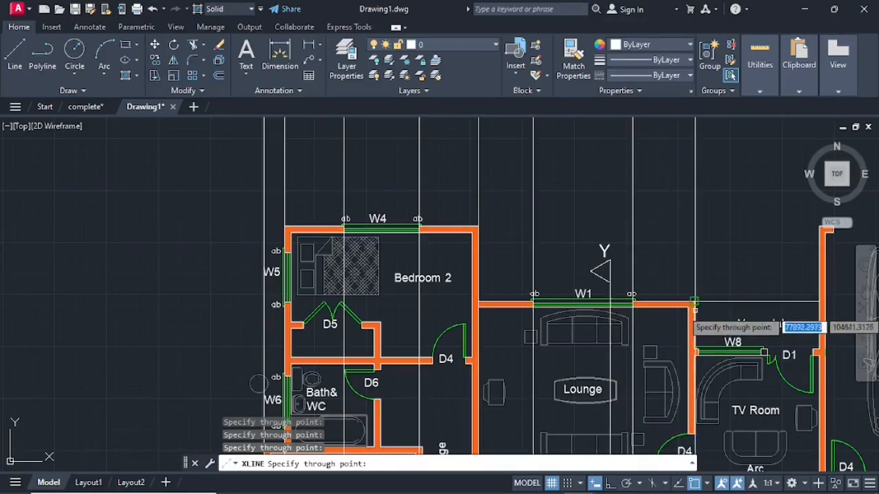
pyautogui.click(695, 303)
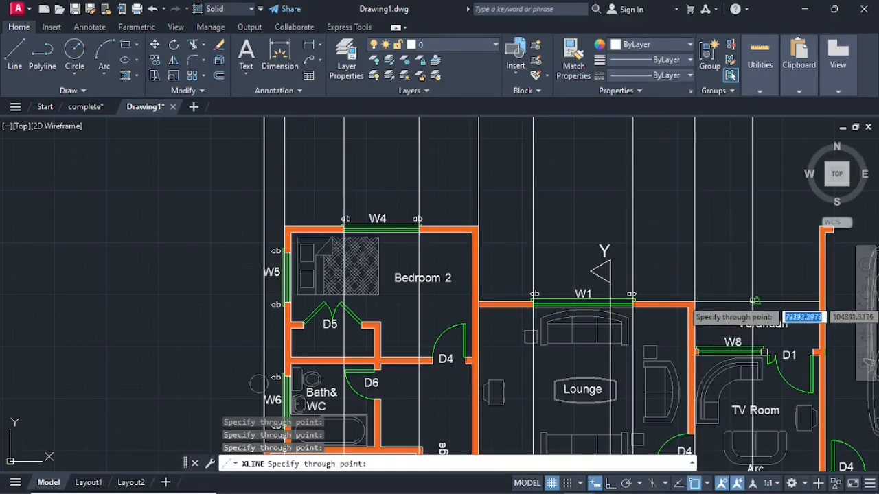
# Step: Add vertical construction lines through both sides of window W8 and of door D1 on the Verandah wall
pyautogui.scroll(4, 696, 354)
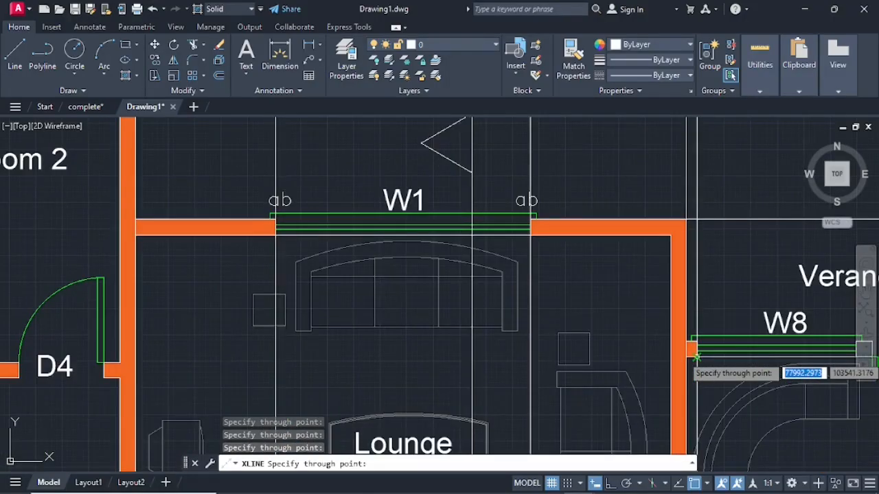
pyautogui.click(697, 357)
pyautogui.scroll(-2, 742, 343)
pyautogui.moveTo(741, 342); pyautogui.dragTo(553, 262, button='middle')
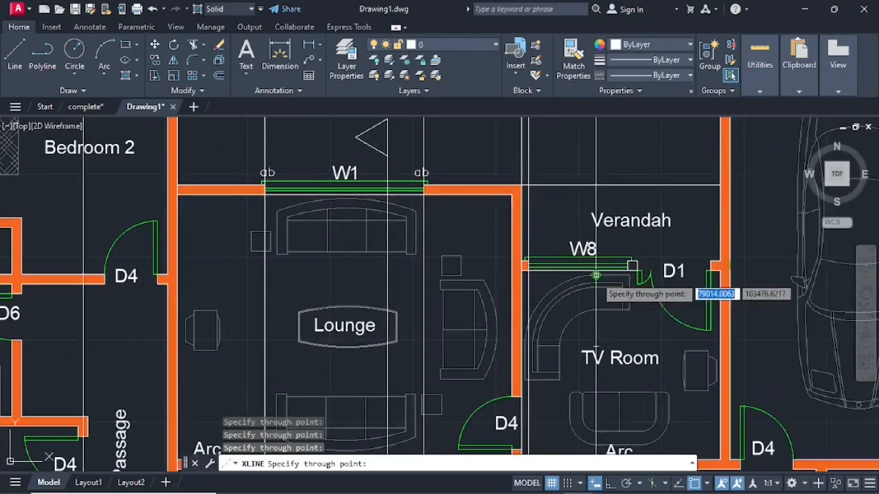
pyautogui.click(637, 271)
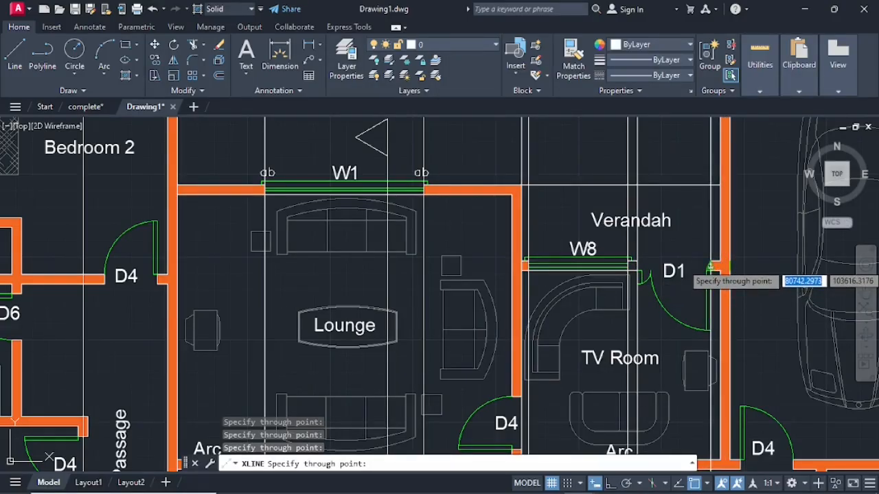
pyautogui.click(712, 266)
# Step: Add vertical construction lines through the Carport's left wall return and both edges of its right wall return, finishing the projection
pyautogui.scroll(-4, 664, 217)
pyautogui.scroll(6, 669, 227)
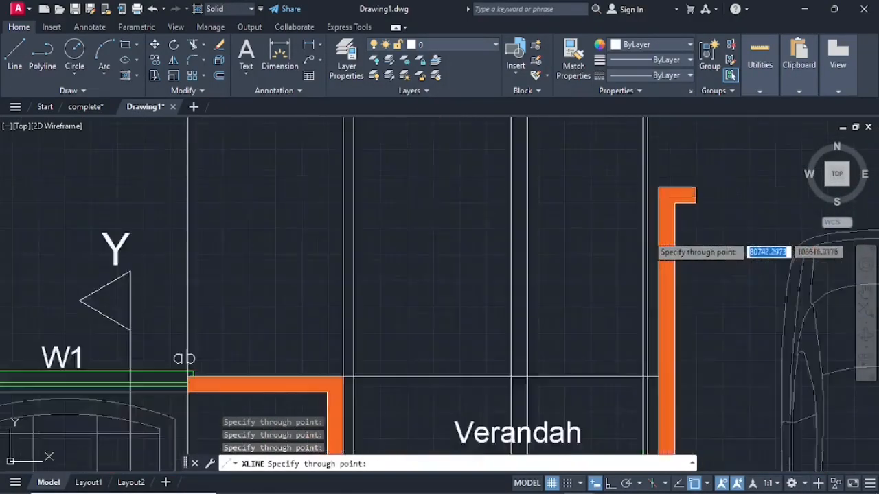
pyautogui.scroll(3, 652, 237)
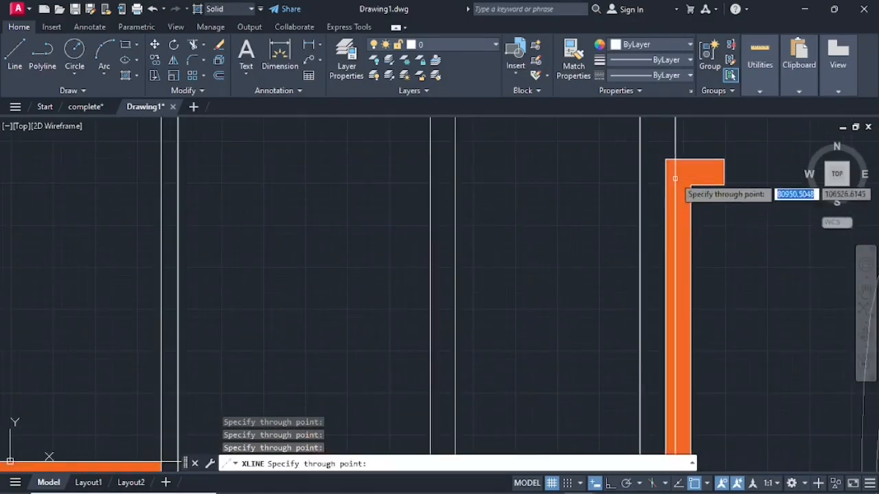
pyautogui.click(720, 158)
pyautogui.scroll(-4, 729, 167)
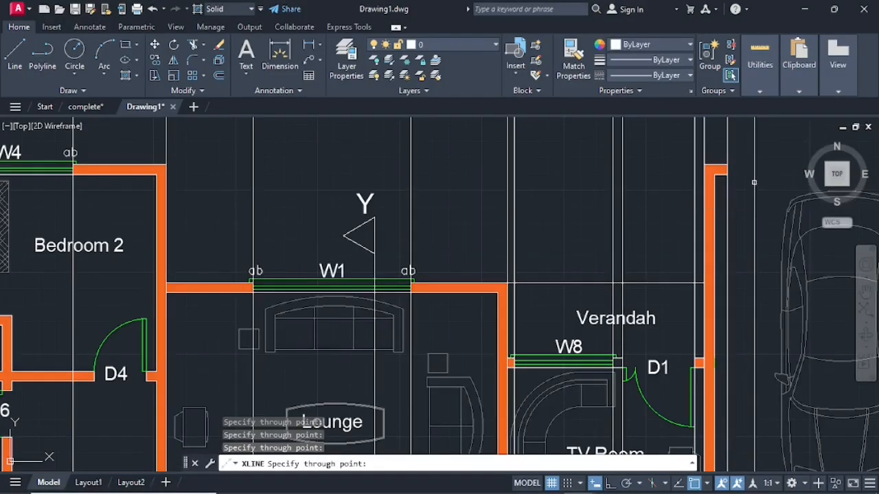
pyautogui.moveTo(754, 183); pyautogui.dragTo(555, 278, button='middle')
pyautogui.scroll(-5, 569, 275)
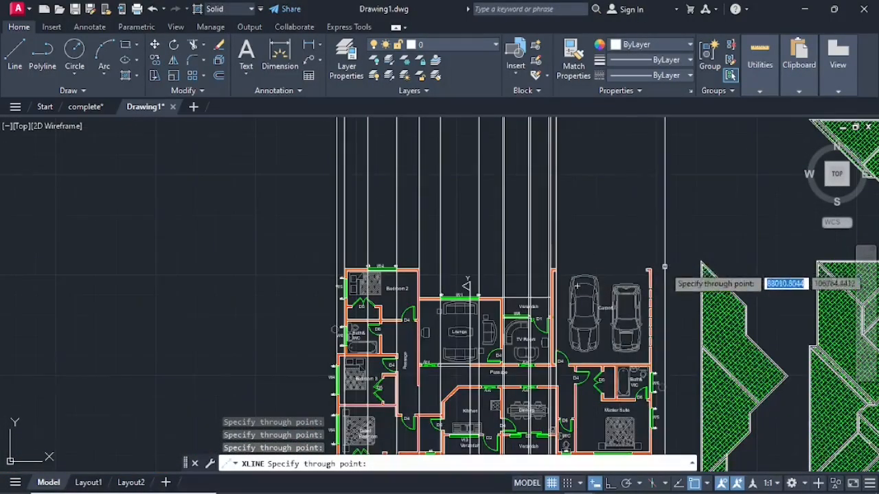
pyautogui.scroll(3, 617, 278)
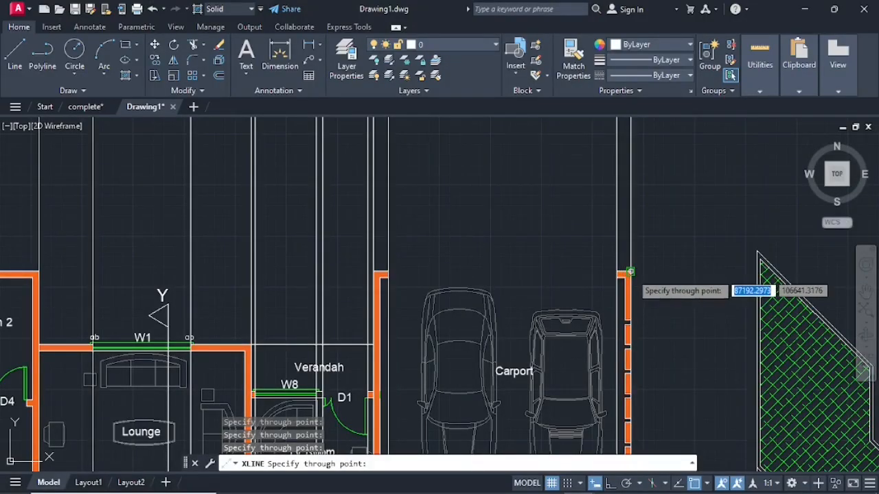
pyautogui.scroll(-3, 519, 319)
pyautogui.scroll(-3, 506, 291)
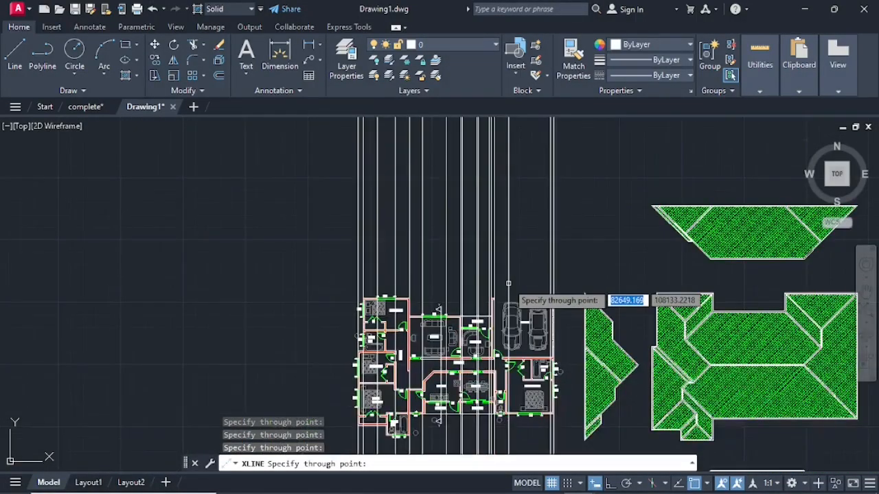
pyautogui.scroll(8, 481, 312)
pyautogui.scroll(-2, 476, 299)
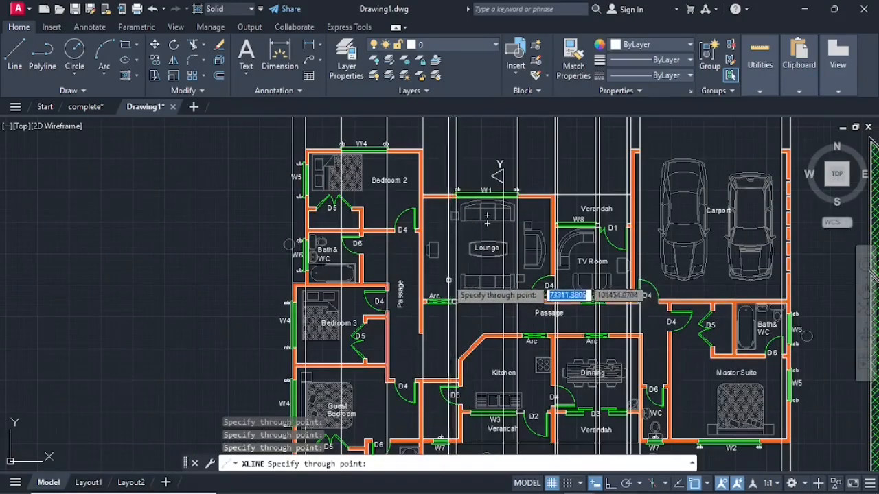
pyautogui.scroll(-2, 439, 275)
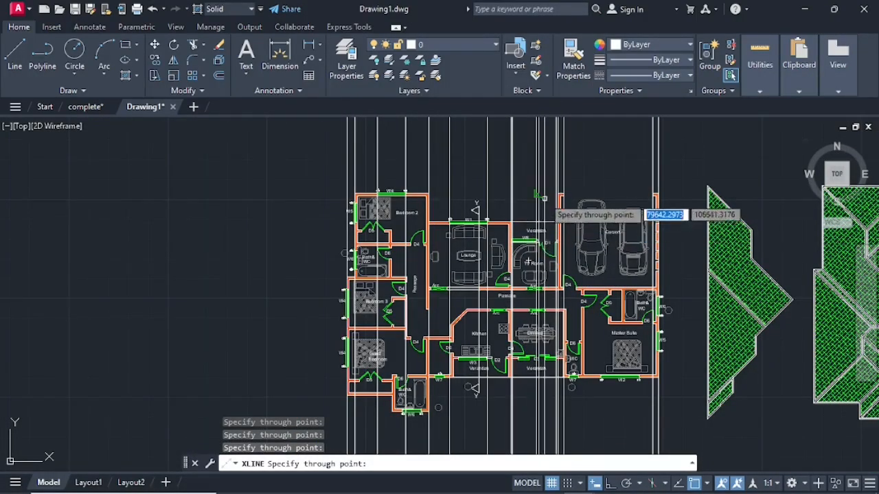
pyautogui.press('Escape')
# Step: With Ortho on, draw a horizontal ground line just above the floor plan, crossing all the vertical construction lines
pyautogui.scroll(-1, 533, 197)
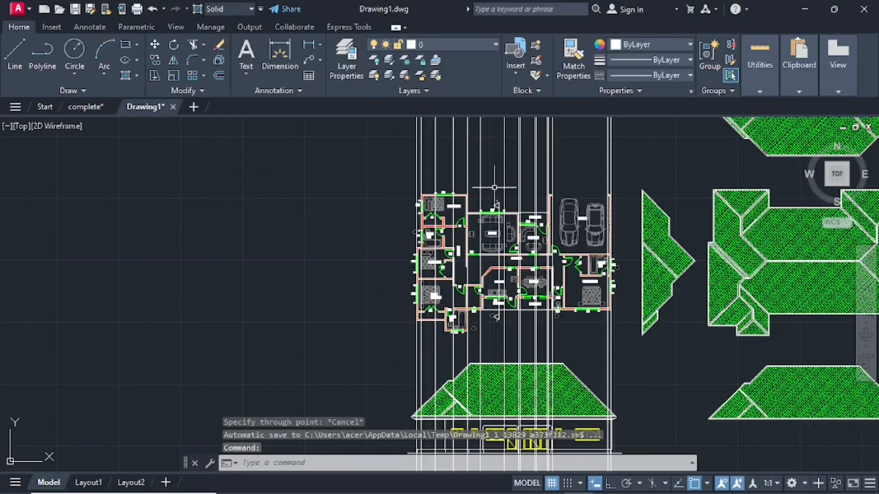
pyautogui.moveTo(493, 175)
pyautogui.mouseDown(button='middle')
pyautogui.moveTo(486, 245)
pyautogui.moveTo(436, 309)
pyautogui.mouseUp(button='middle')
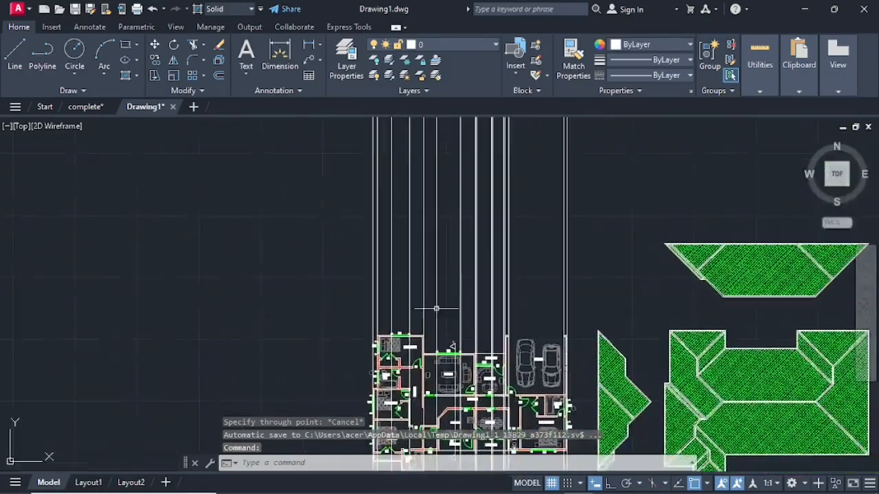
pyautogui.click(12, 60)
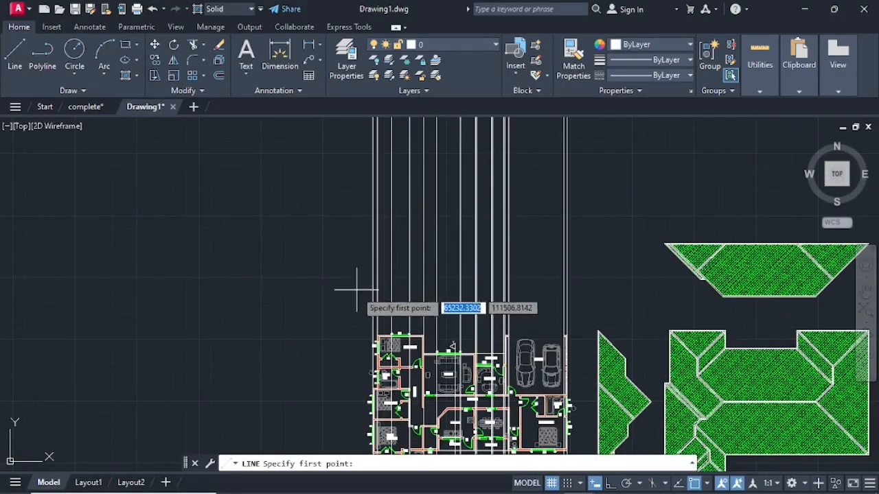
pyautogui.scroll(3, 359, 308)
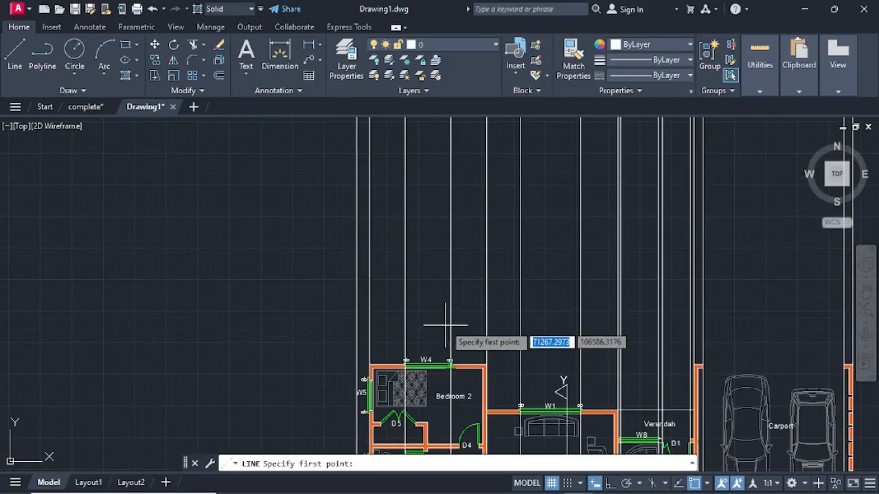
pyautogui.moveTo(445, 325); pyautogui.dragTo(313, 314, button='middle')
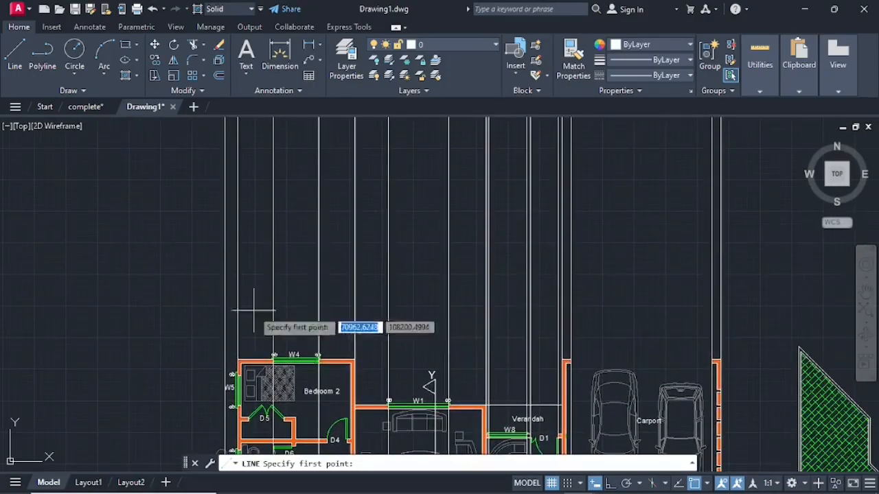
pyautogui.click(209, 317)
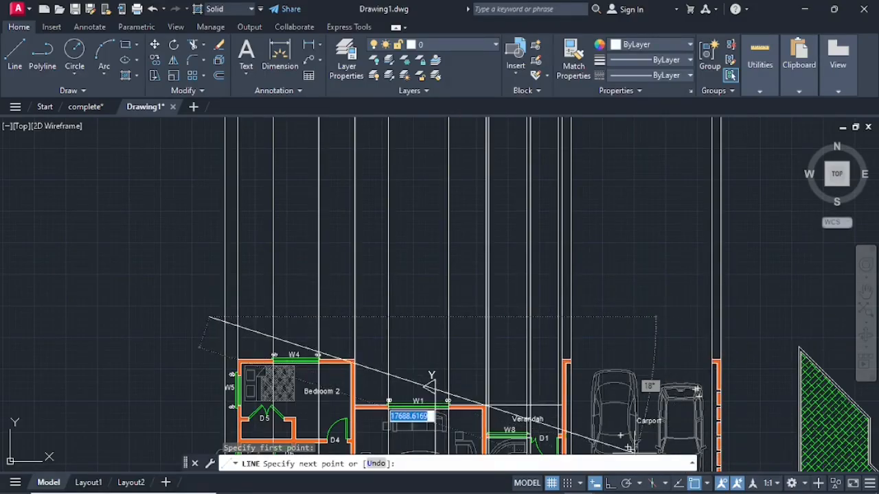
pyautogui.moveTo(604, 488)
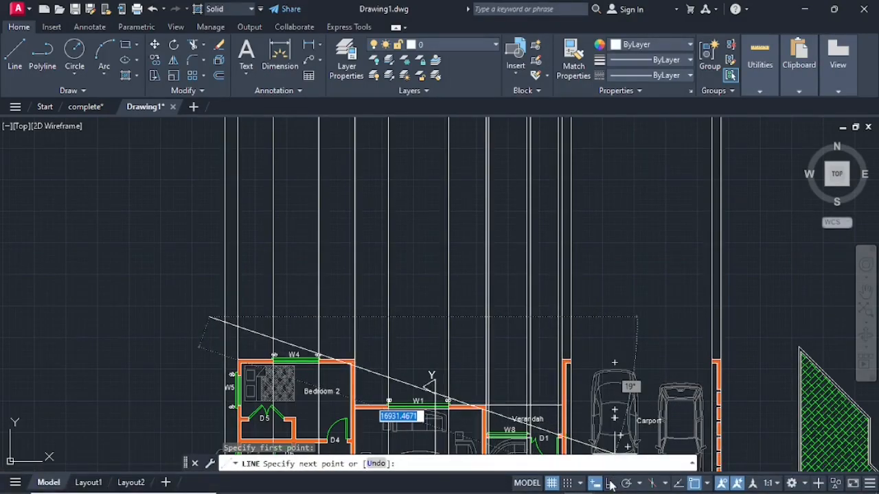
pyautogui.click(611, 484)
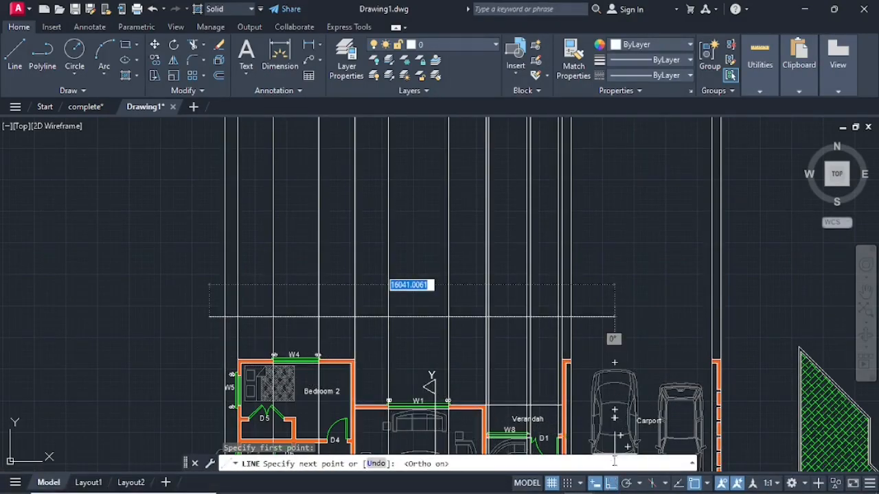
pyautogui.click(730, 316)
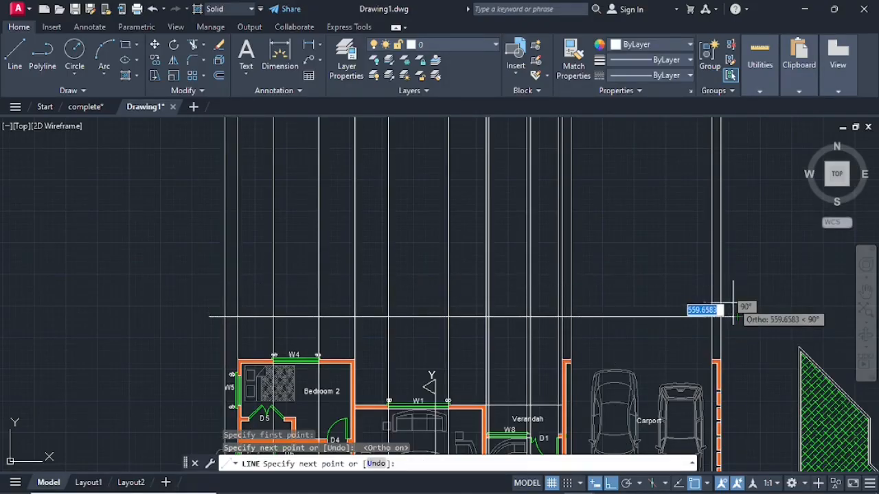
pyautogui.press('Escape')
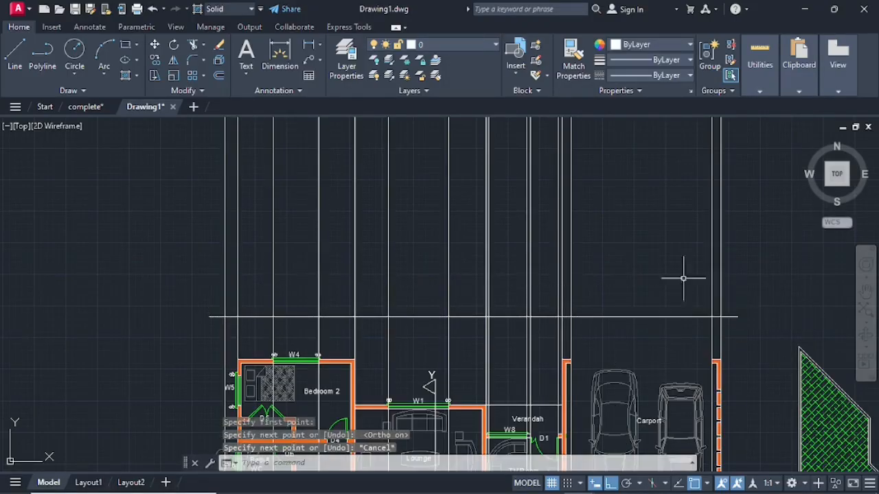
# Step: Offset the horizontal ground line 400 upward
pyautogui.click(218, 75)
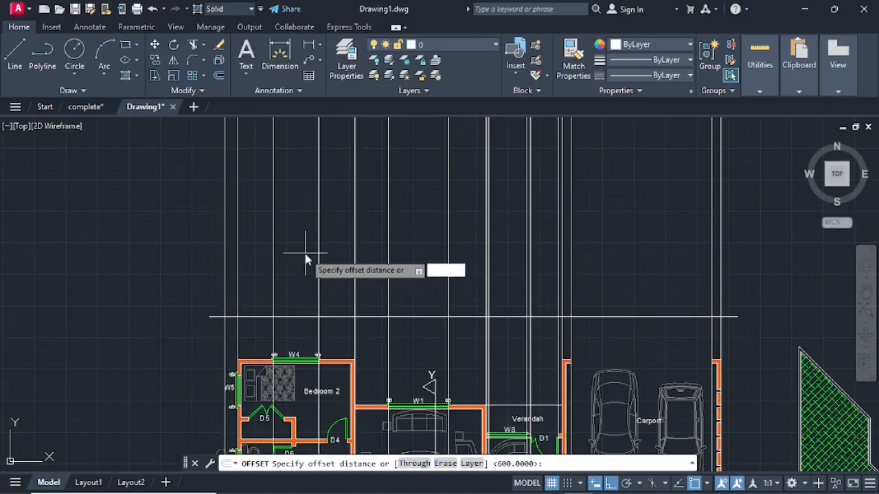
pyautogui.write('400')
pyautogui.press('Return')
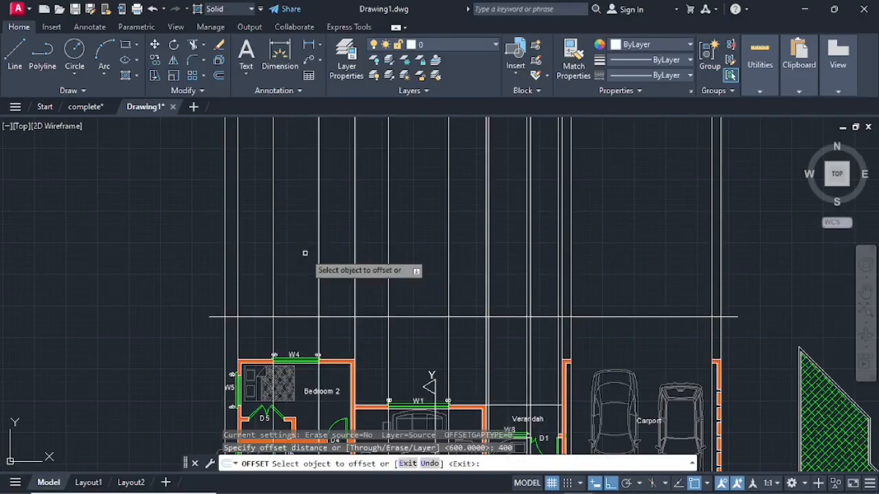
pyautogui.click(405, 316)
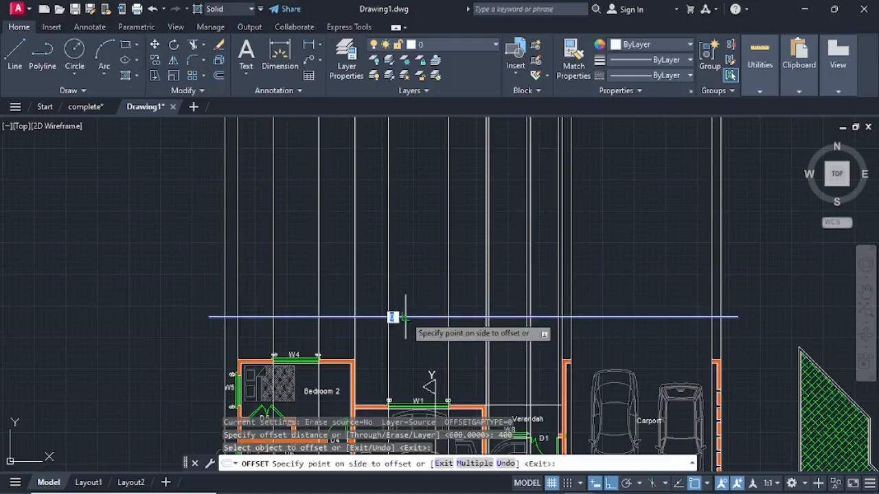
pyautogui.click(414, 282)
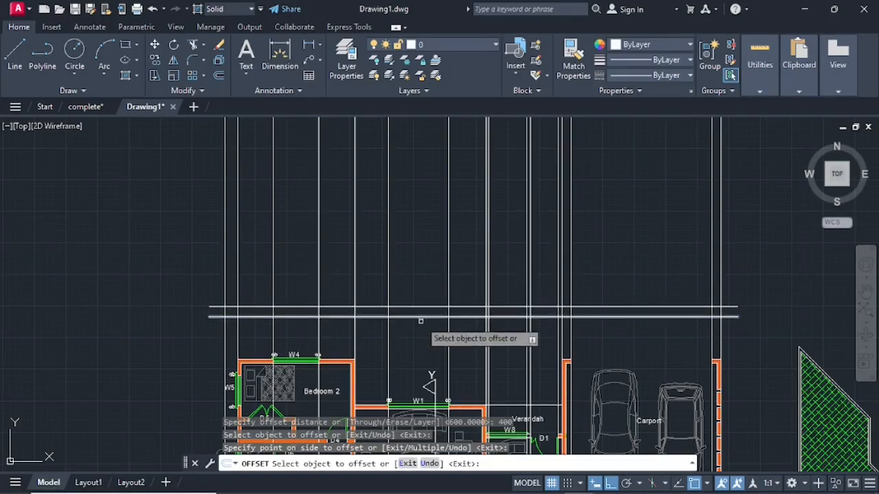
pyautogui.click(218, 77)
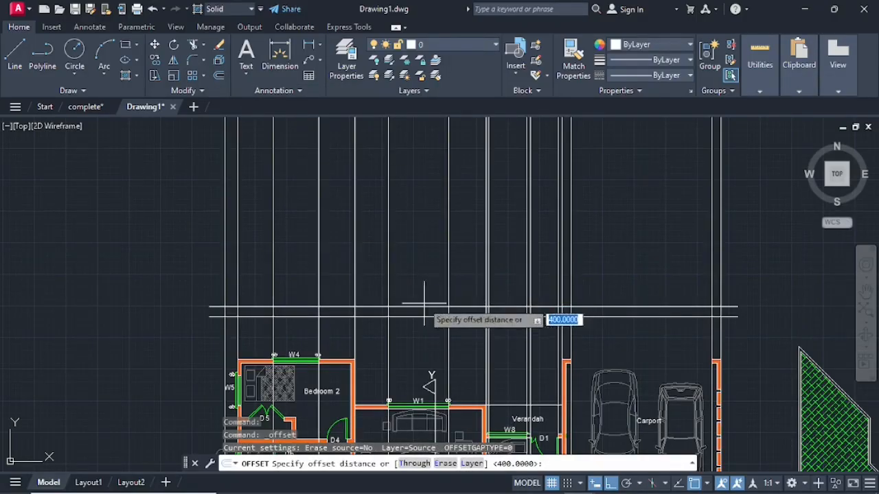
pyautogui.press('Escape')
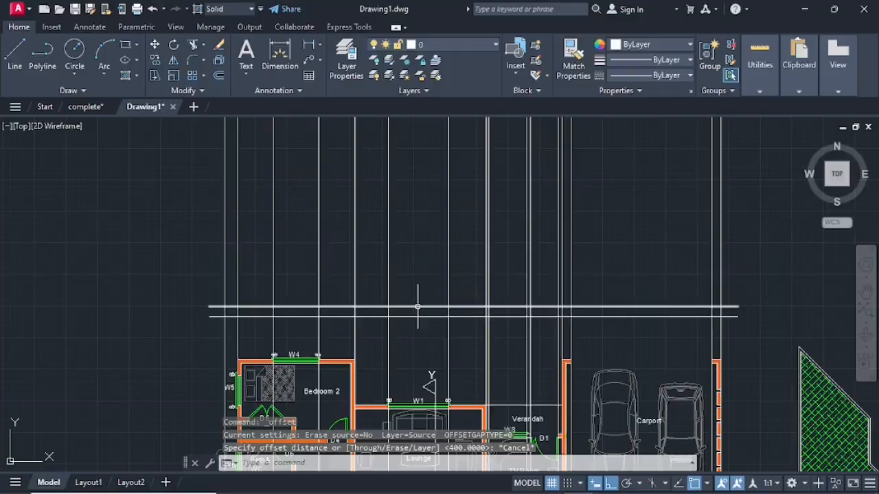
pyautogui.click(220, 77)
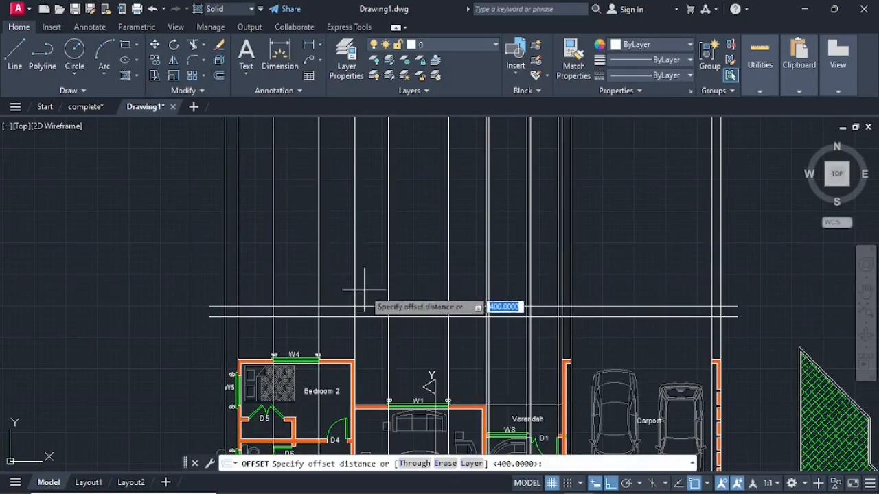
pyautogui.press('Escape')
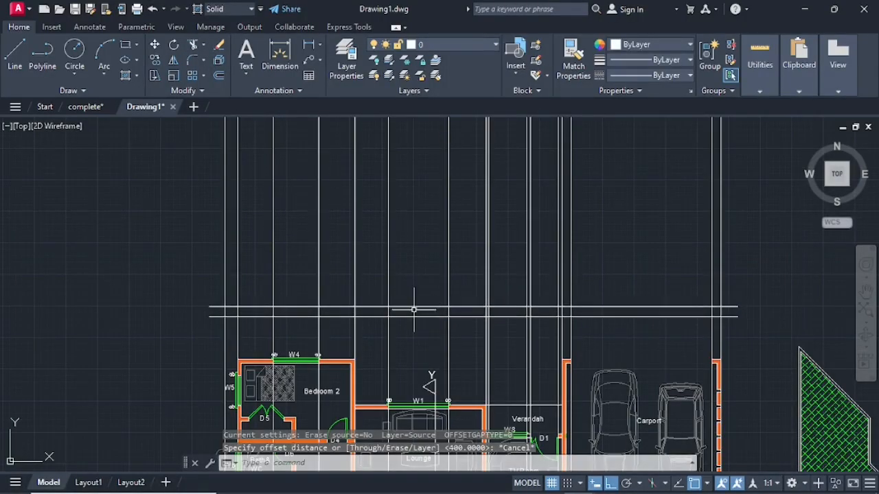
# Step: Offset the upper of the two horizontal lines 3000 upward to set the wall height
pyautogui.click(220, 77)
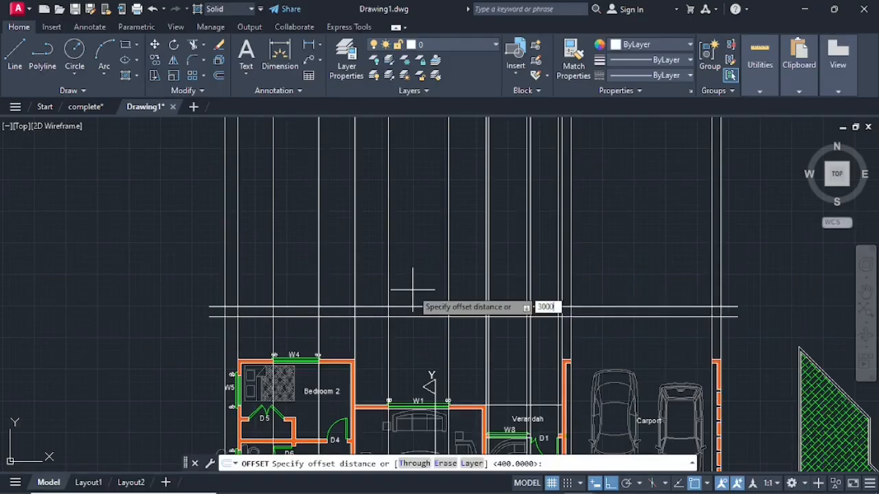
pyautogui.write('3000')
pyautogui.press('Return')
pyautogui.click(423, 308)
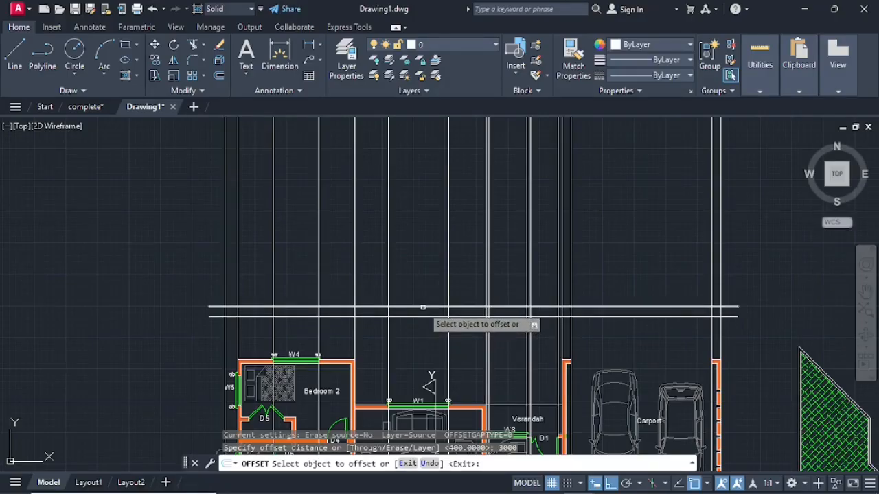
pyautogui.click(419, 248)
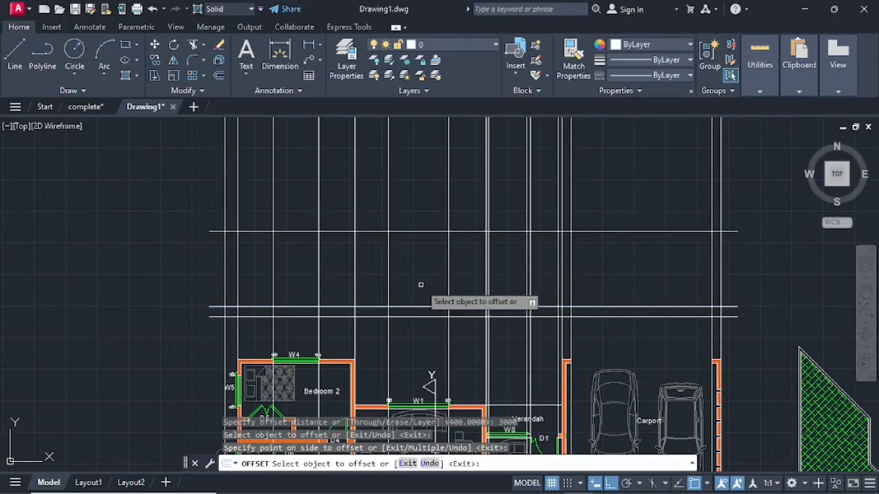
pyautogui.press('Escape')
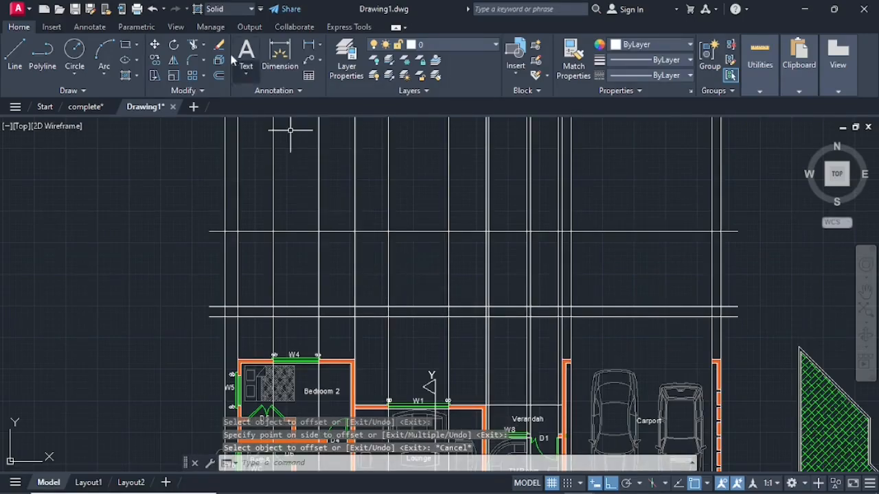
# Step: Offset the floor-level line, the upper of the two lowest horizontal lines, 2100 upward for the window head level
pyautogui.click(219, 76)
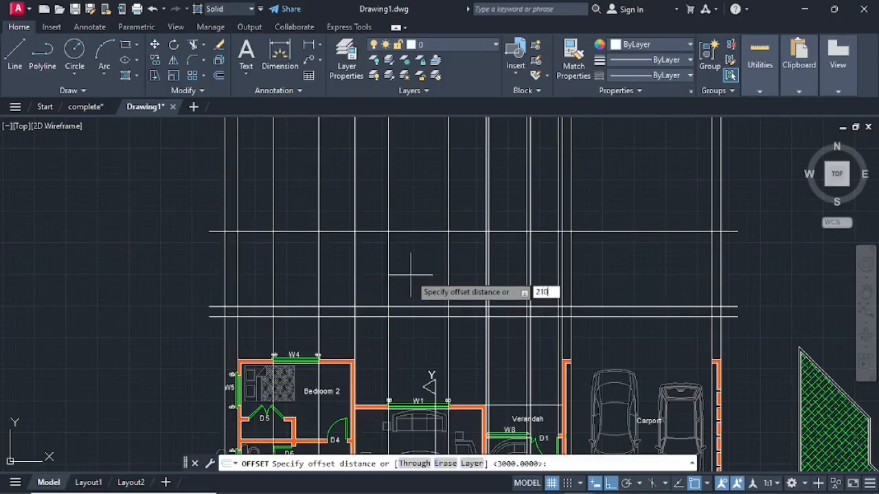
pyautogui.write('2100')
pyautogui.press('Return')
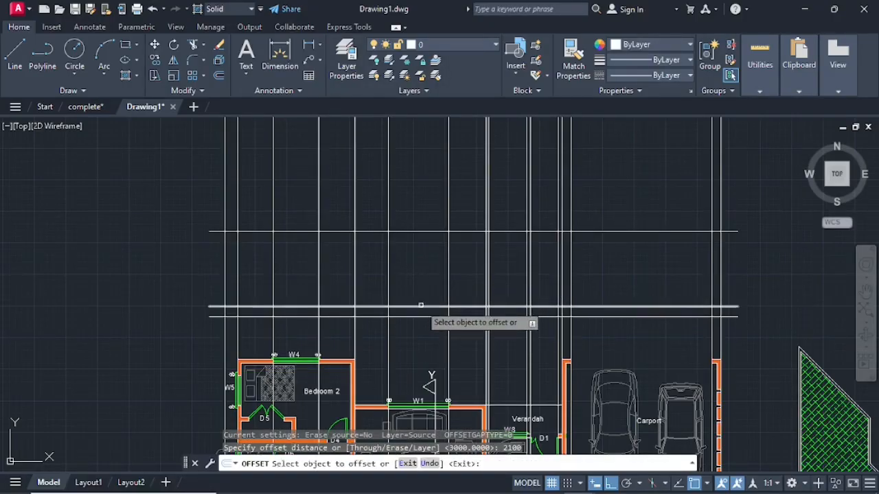
pyautogui.click(420, 307)
pyautogui.click(426, 270)
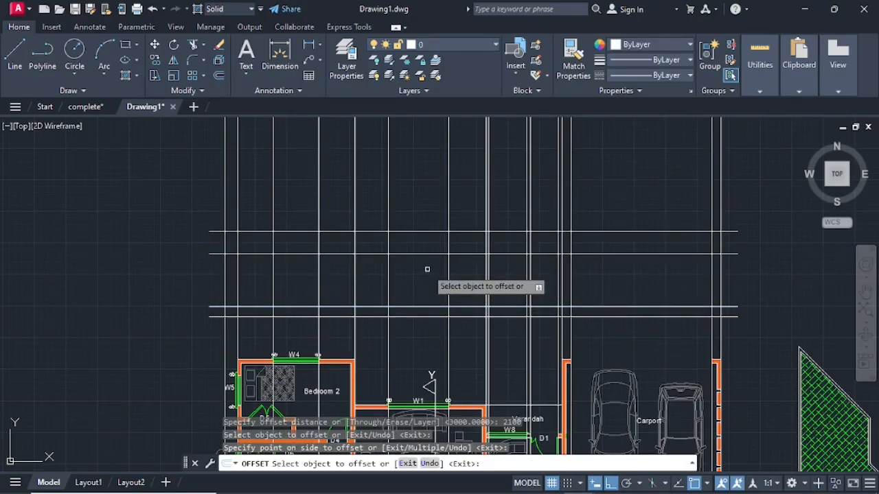
# Step: Offset the floor-level line 1400 upward
pyautogui.click(218, 75)
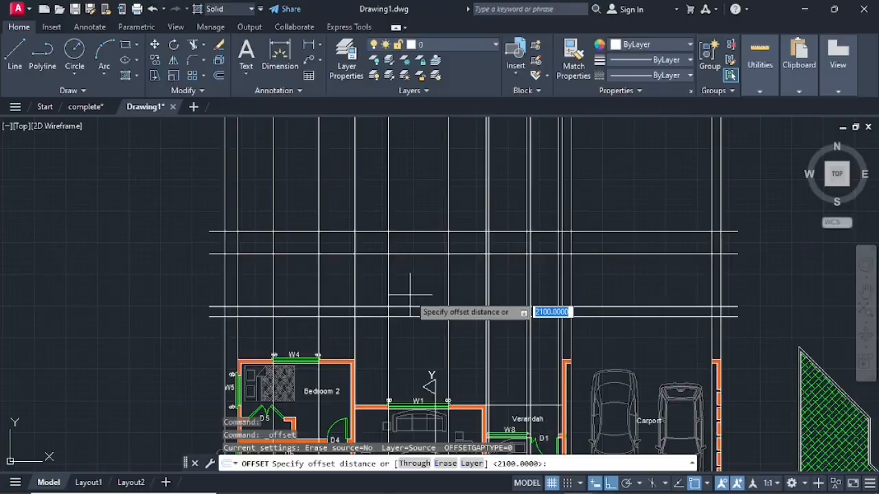
pyautogui.write('1')
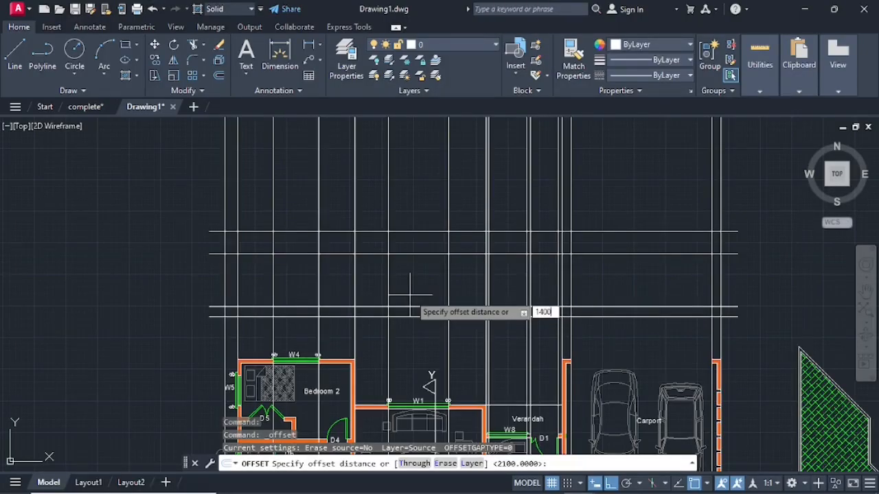
pyautogui.write('400')
pyautogui.press('Return')
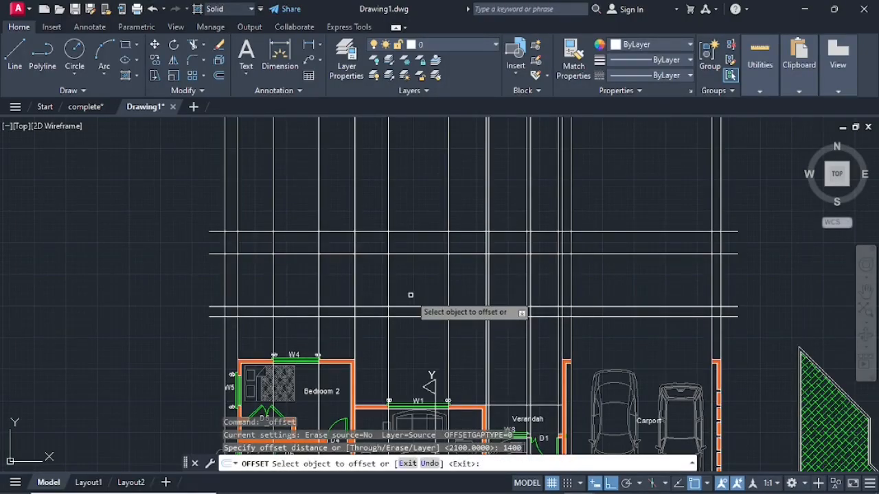
pyautogui.click(412, 307)
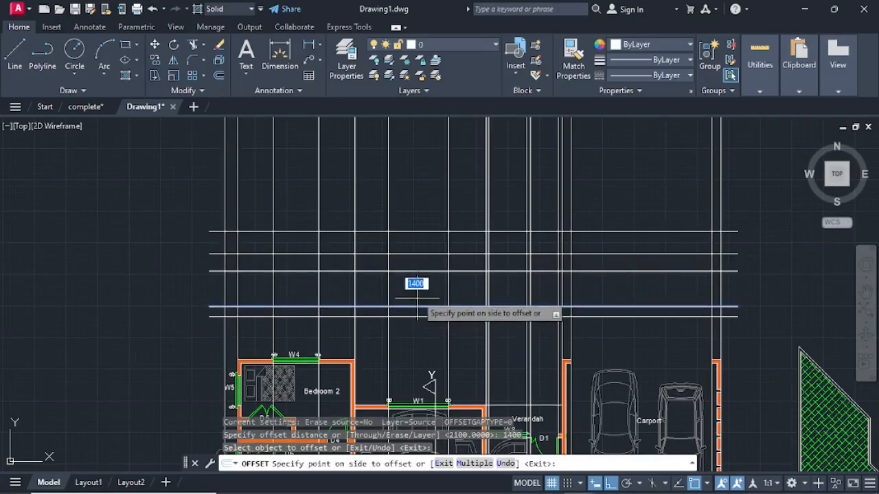
pyautogui.click(419, 292)
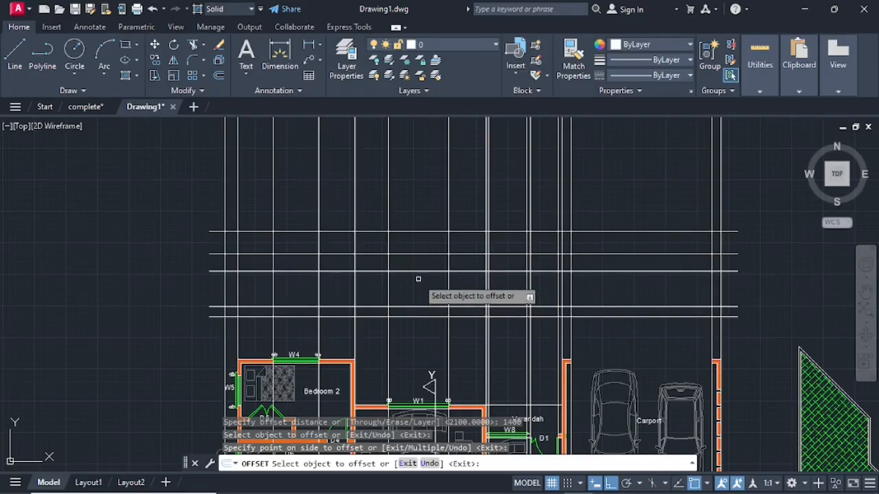
# Step: Offset the floor-level line 900 upward to mark the window sill level
pyautogui.click(219, 76)
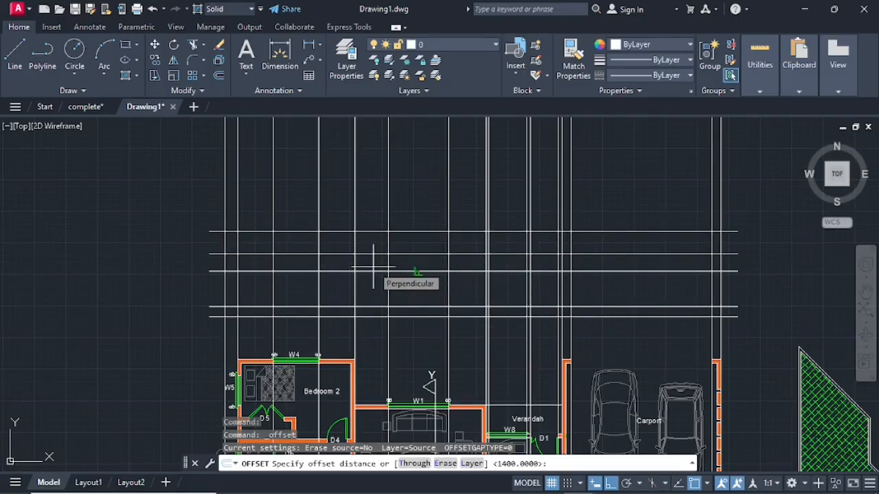
pyautogui.write('900')
pyautogui.press('Return')
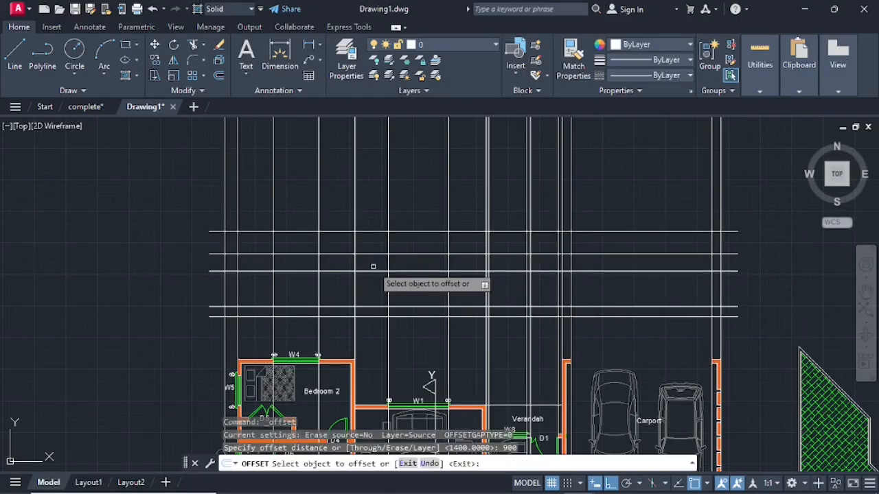
pyautogui.click(416, 306)
pyautogui.click(420, 292)
# Step: Delete the horizontal level line that lies 1400 above the floor-level line
pyautogui.scroll(-2, 419, 292)
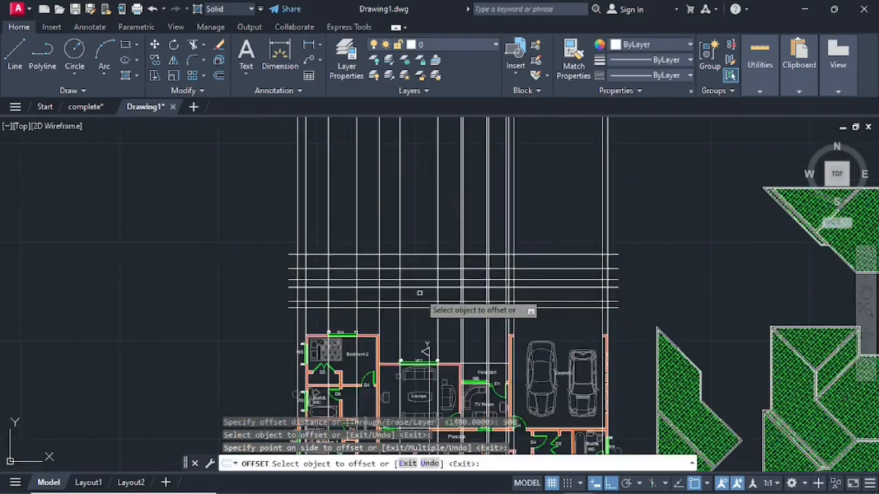
pyautogui.scroll(5, 420, 292)
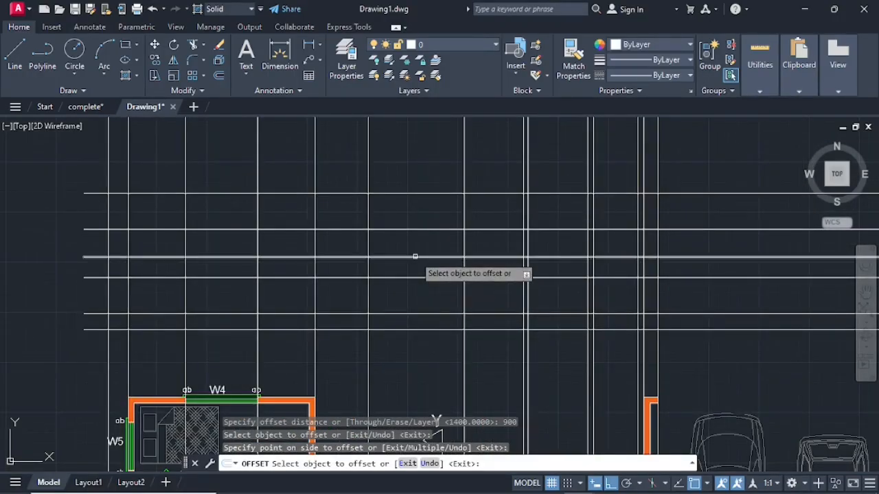
pyautogui.click(414, 258)
pyautogui.press('Escape')
pyautogui.press('Escape')
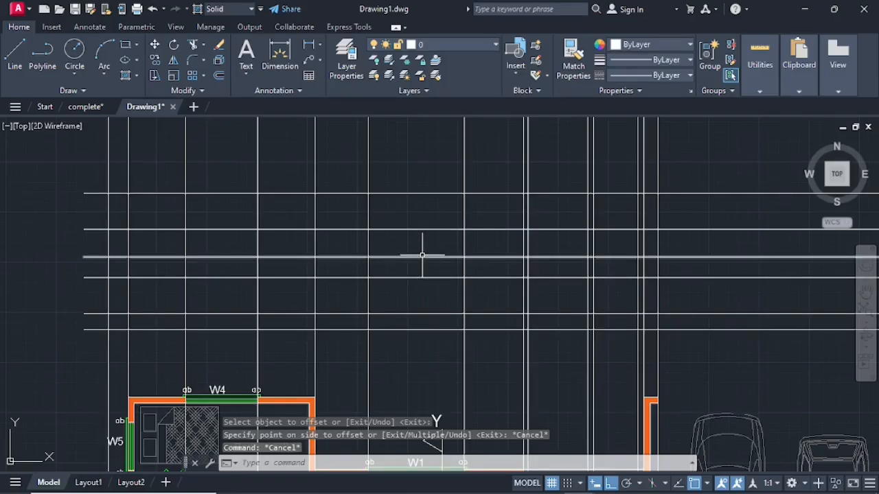
pyautogui.click(422, 255)
pyautogui.click(422, 255)
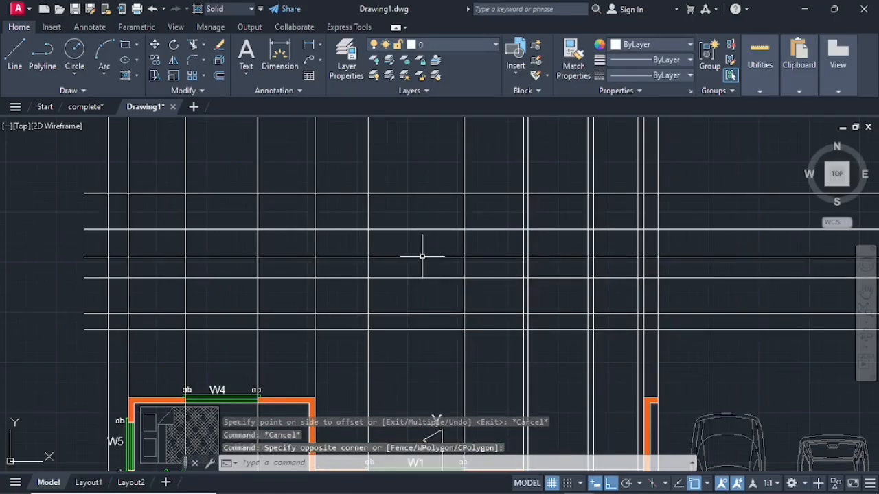
pyautogui.click(420, 258)
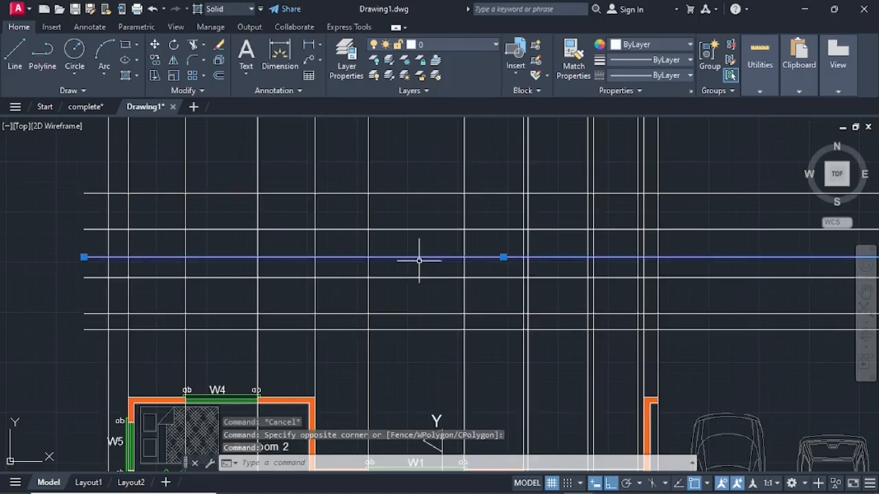
pyautogui.press('Delete')
# Step: Trim the left overhangs of the four horizontal lines above the ground line back to the leftmost vertical construction line
pyautogui.scroll(-5, 419, 258)
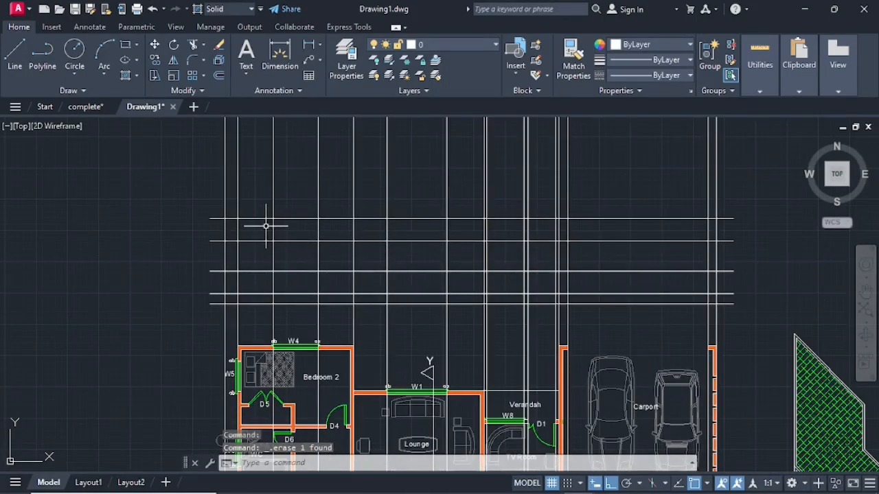
pyautogui.write('TR')
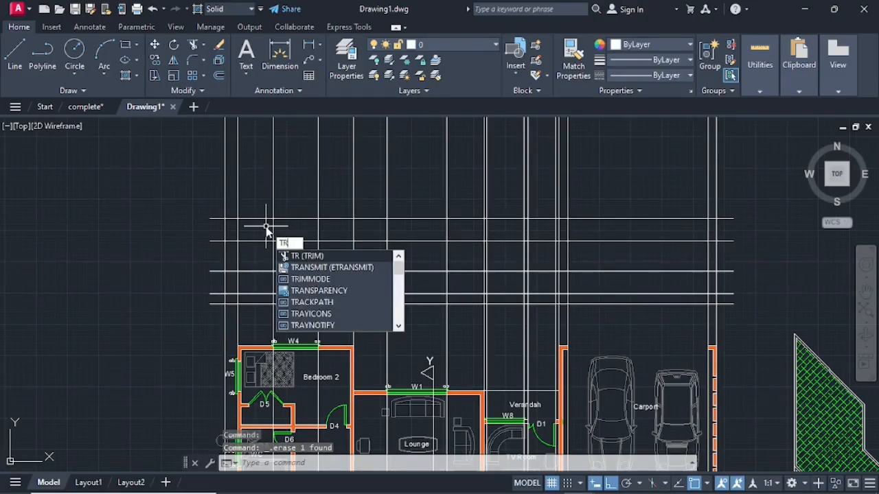
pyautogui.press('Return')
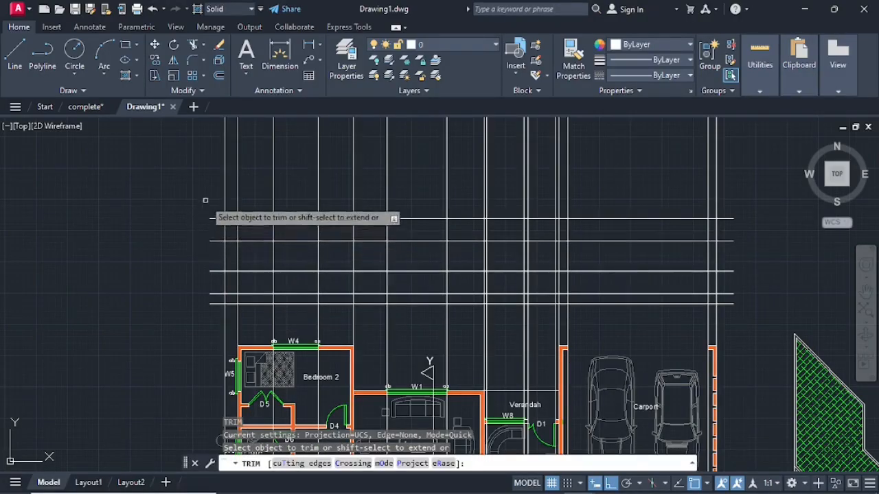
pyautogui.moveTo(206, 199); pyautogui.dragTo(206, 240)
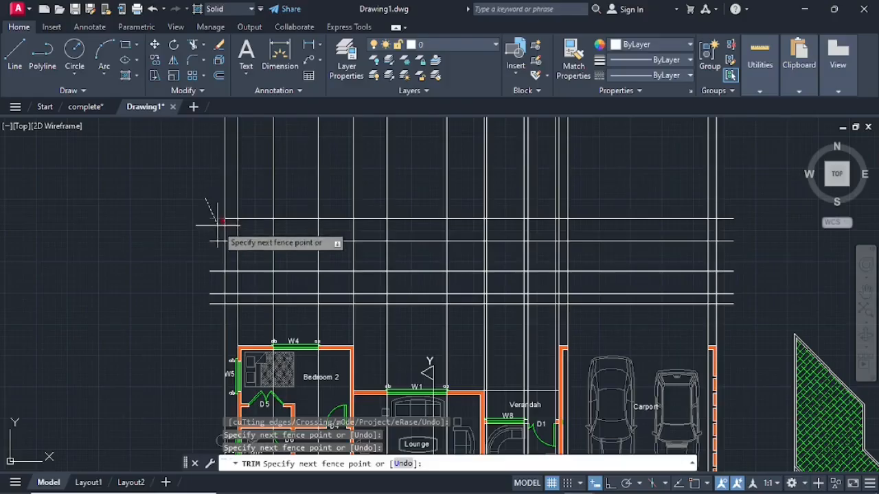
pyautogui.press('Return')
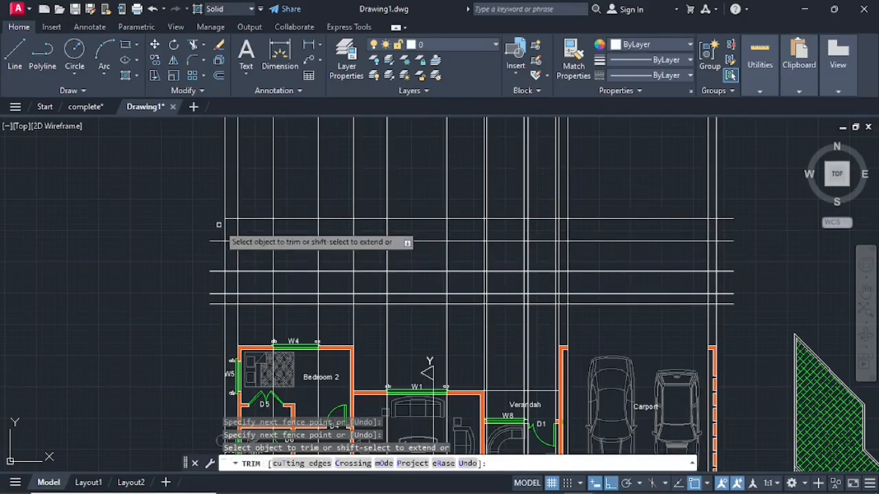
pyautogui.click(219, 225)
pyautogui.click(221, 288)
pyautogui.press('Return')
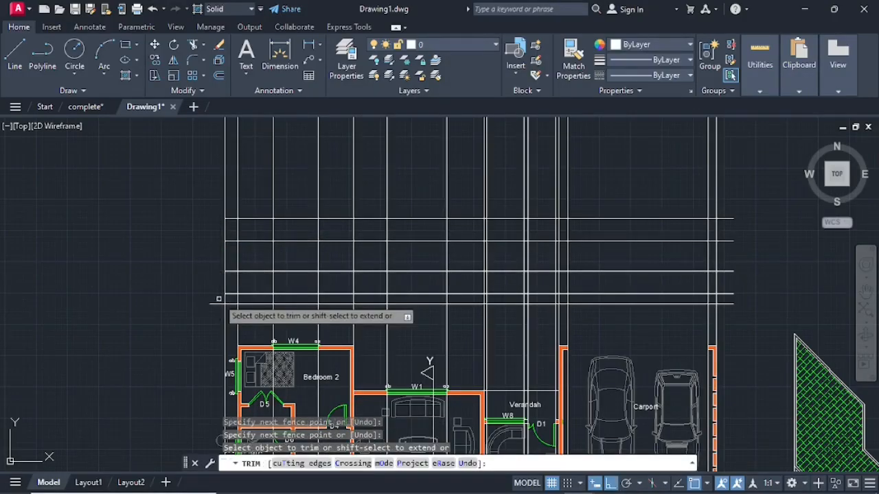
# Step: Trim away all the vertical construction line segments between the ground line and the floor-level line
pyautogui.click(219, 299)
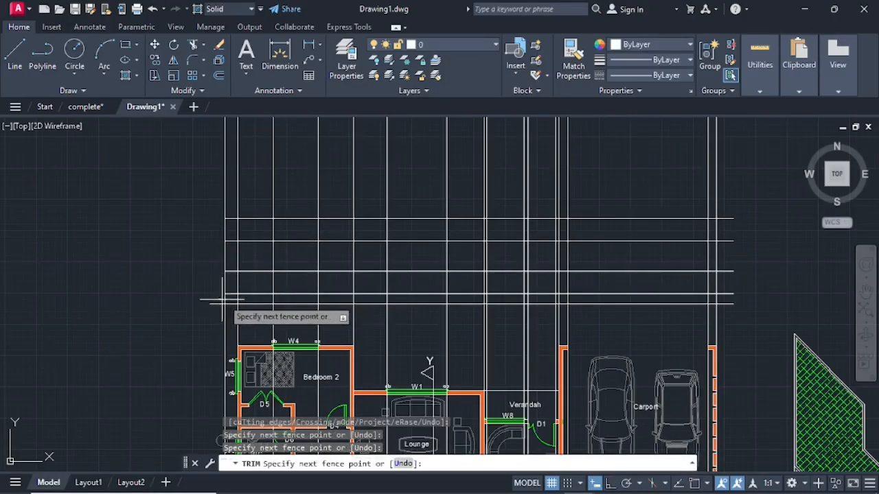
pyautogui.click(726, 300)
pyautogui.press('Return')
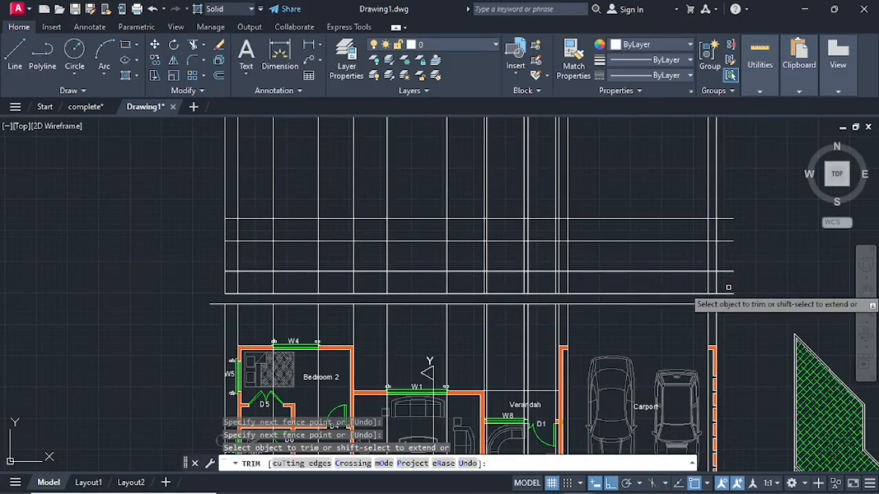
# Step: Trim the right overhangs of the four horizontal lines above the ground line back to the rightmost vertical line
pyautogui.click(733, 195)
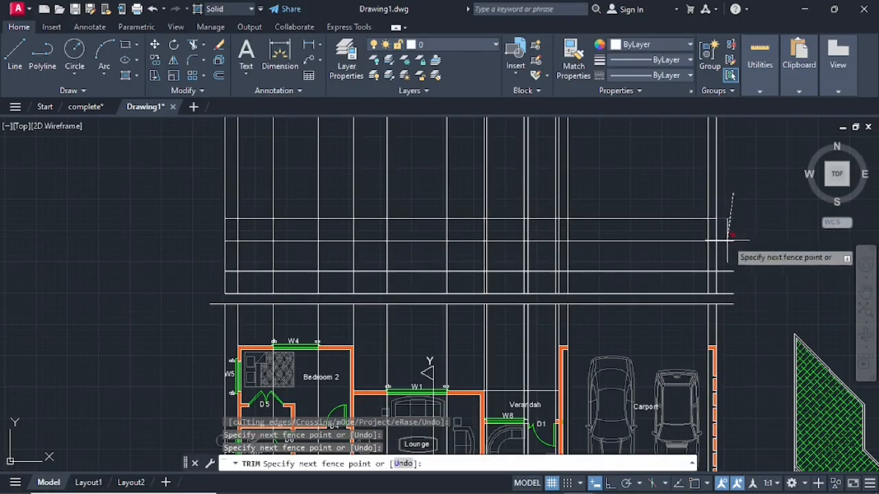
pyautogui.click(729, 297)
pyautogui.press('Return')
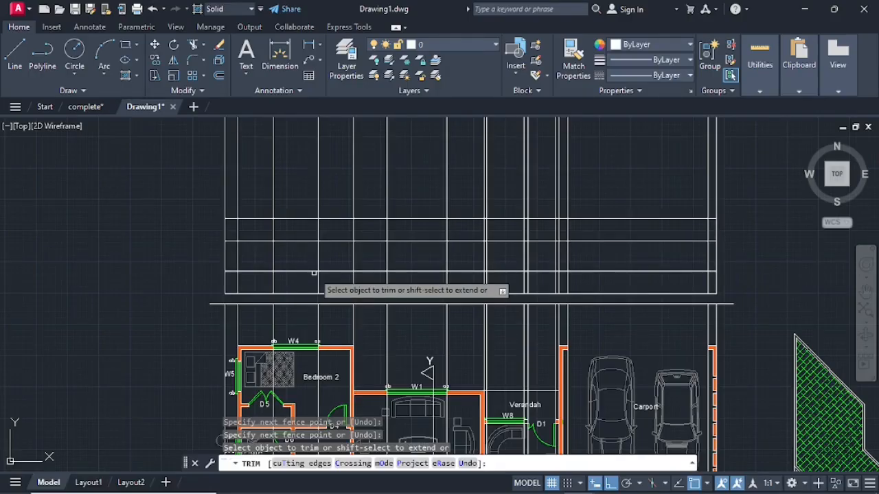
# Step: Trim all the vertical construction lines above the topmost horizontal line, then end the Trim command
pyautogui.click(757, 80)
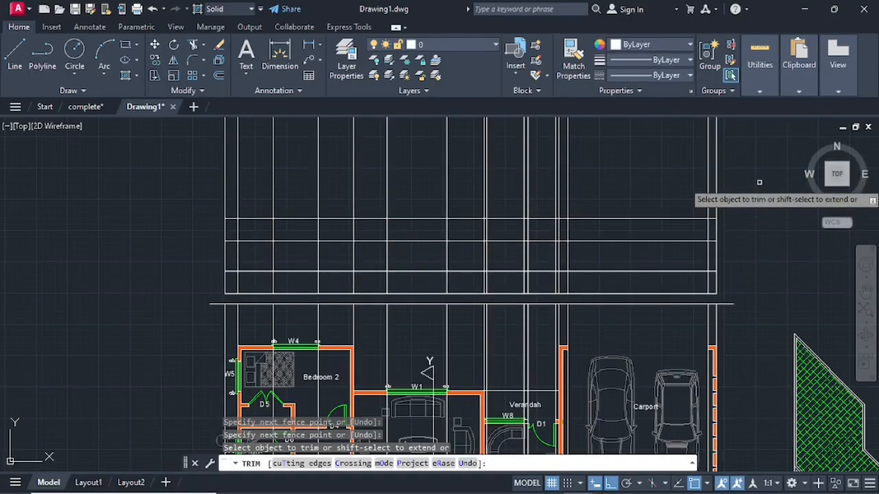
pyautogui.click(760, 182)
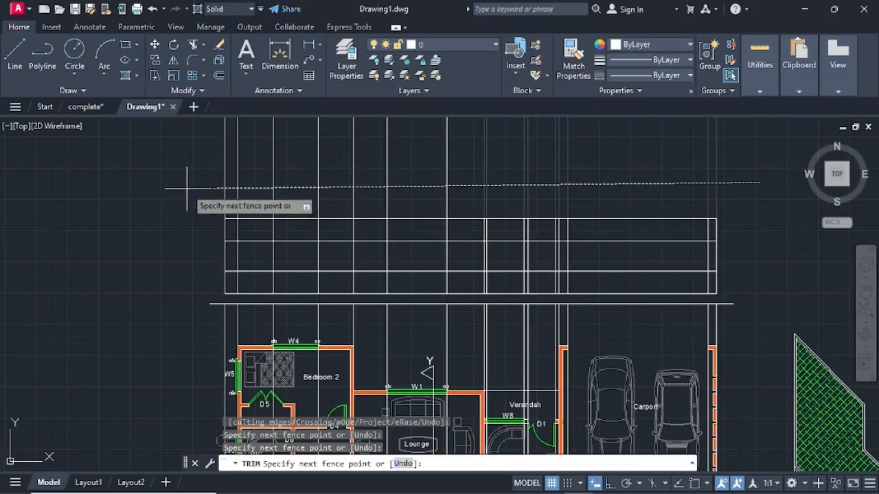
pyautogui.press('Return')
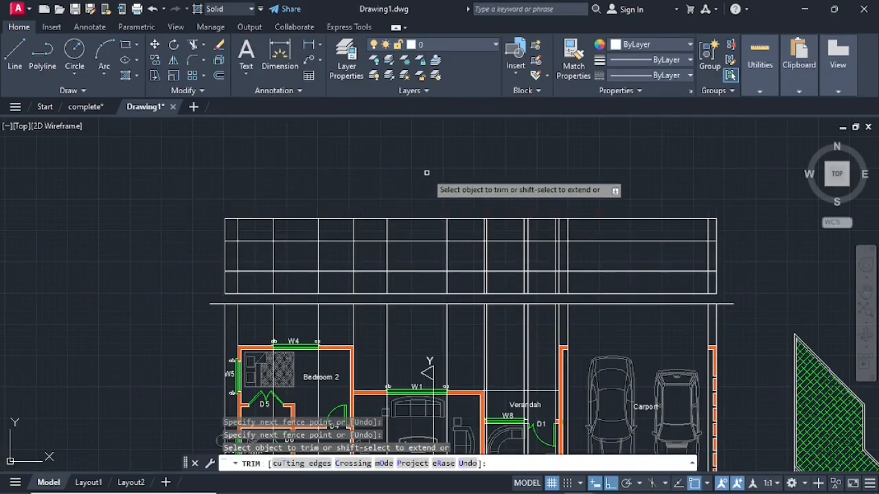
pyautogui.press('Escape')
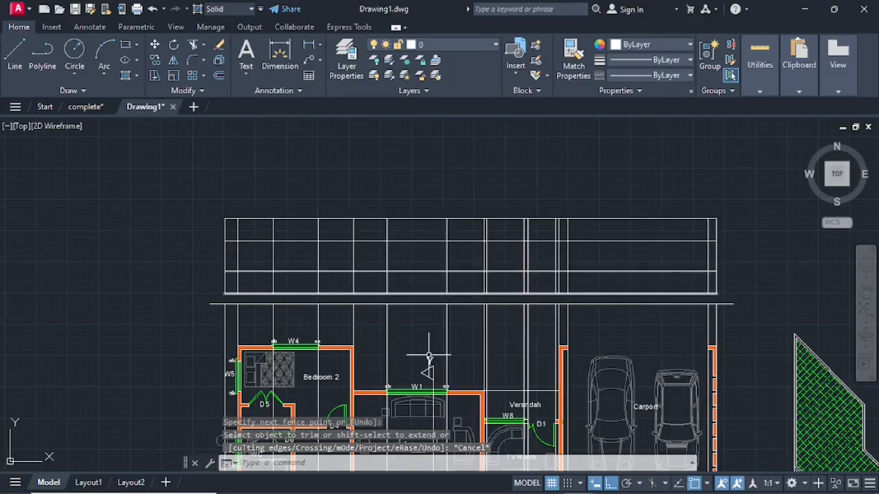
# Step: On the "doors and windors" layer, draw a 2400 by 1200 rectangle for window W1 between its projection lines, from head level to sill level
pyautogui.moveTo(402, 337); pyautogui.dragTo(411, 298, button='middle')
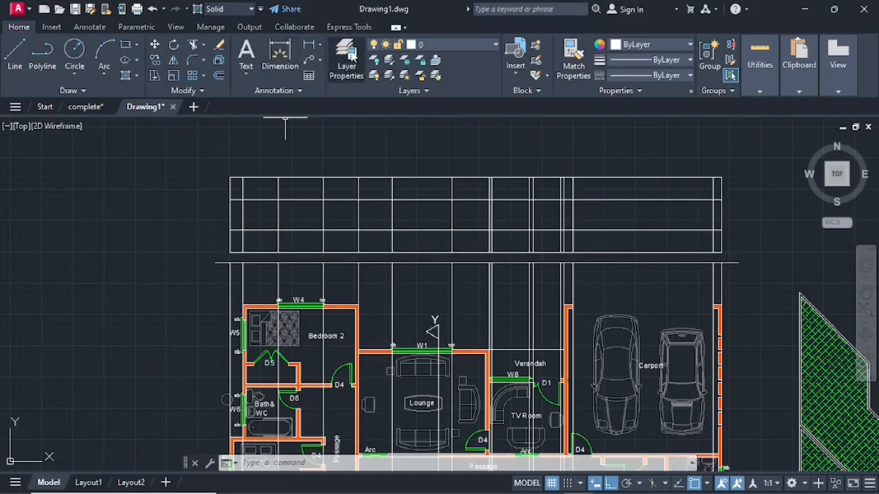
pyautogui.click(494, 47)
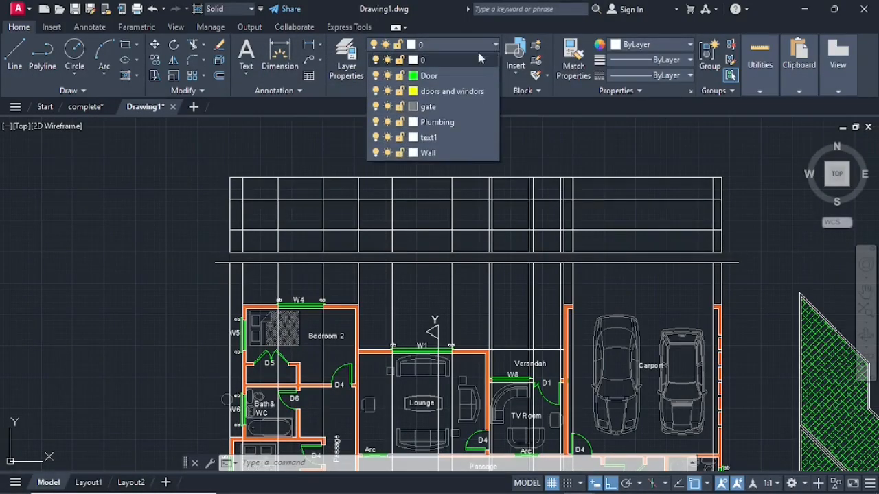
pyautogui.click(451, 89)
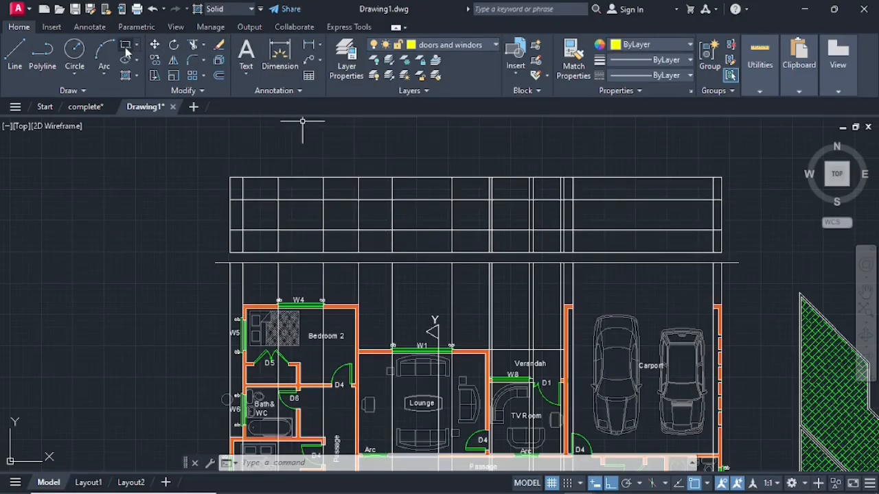
pyautogui.click(125, 47)
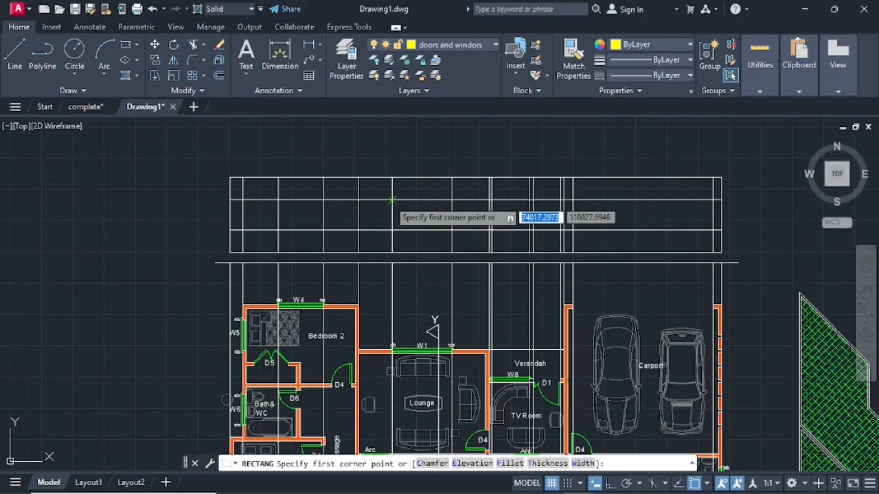
pyautogui.click(391, 200)
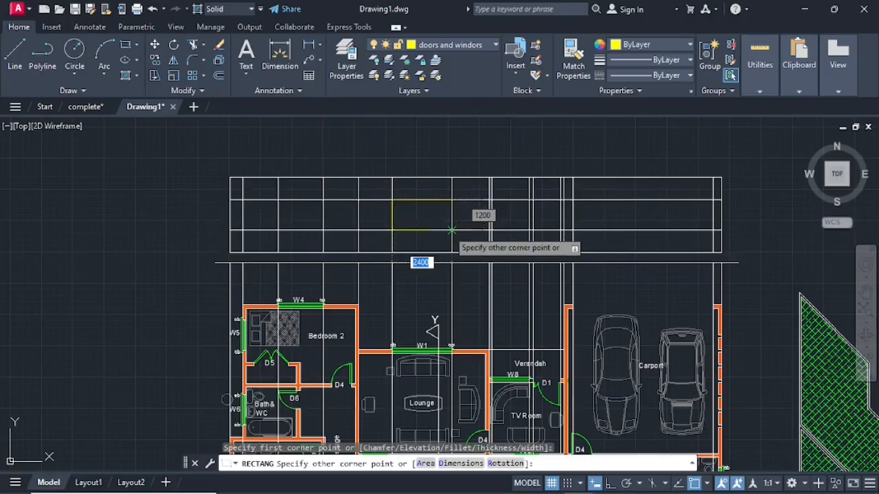
pyautogui.click(452, 230)
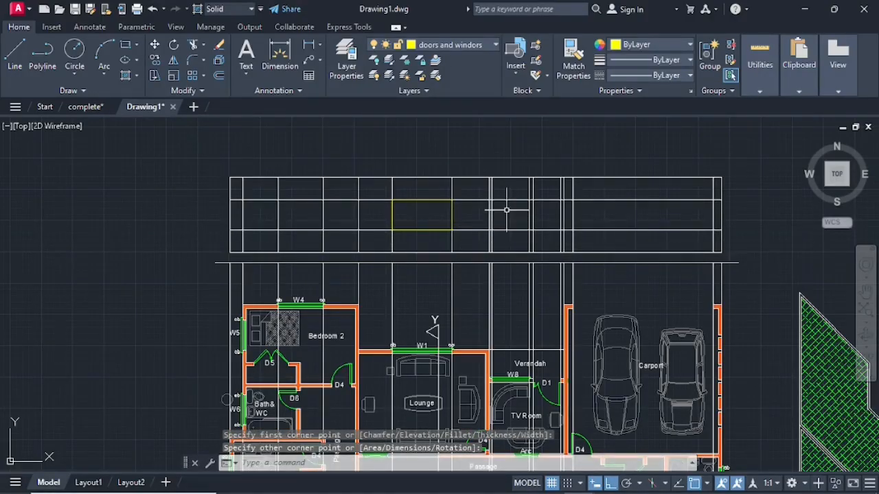
# Step: Draw rectangles between the projection lines for window W8, from head to sill level, and for door D1, from head to floor level
pyautogui.press('space')
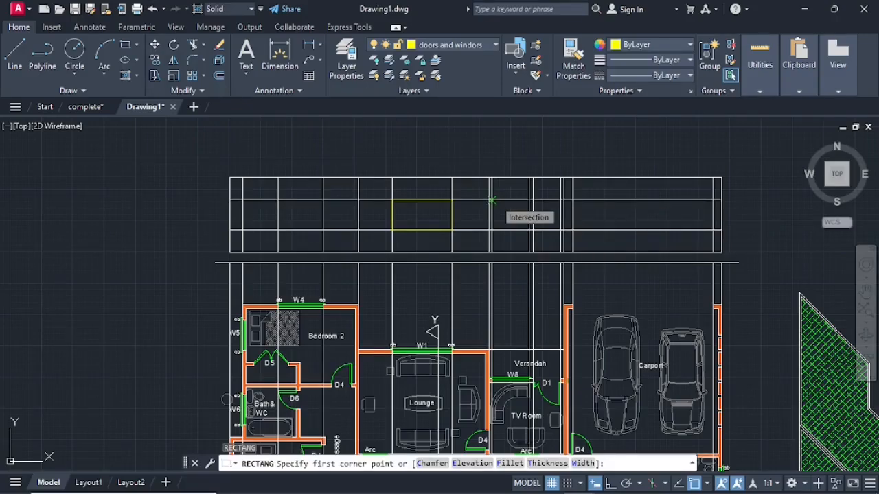
pyautogui.click(491, 200)
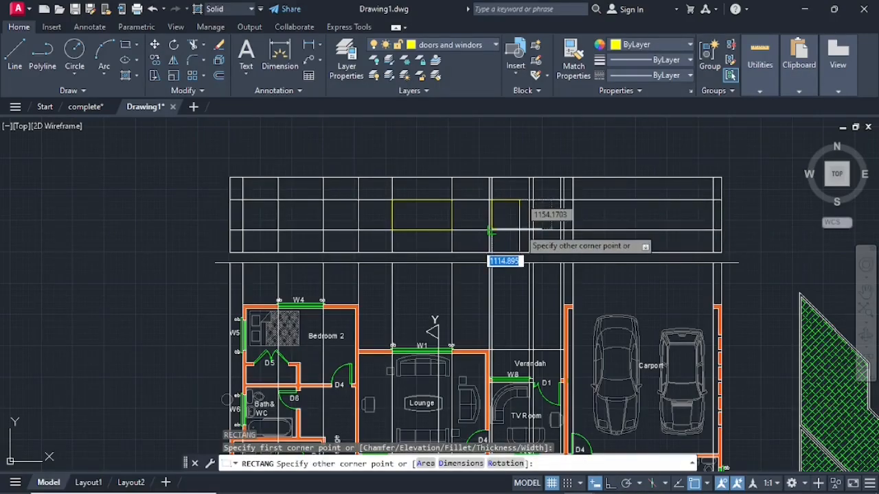
pyautogui.click(529, 230)
pyautogui.press('Return')
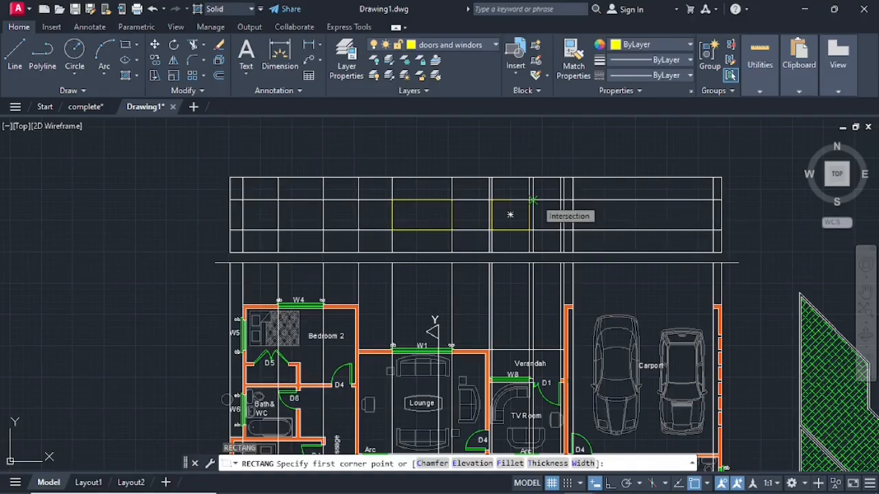
pyautogui.click(533, 200)
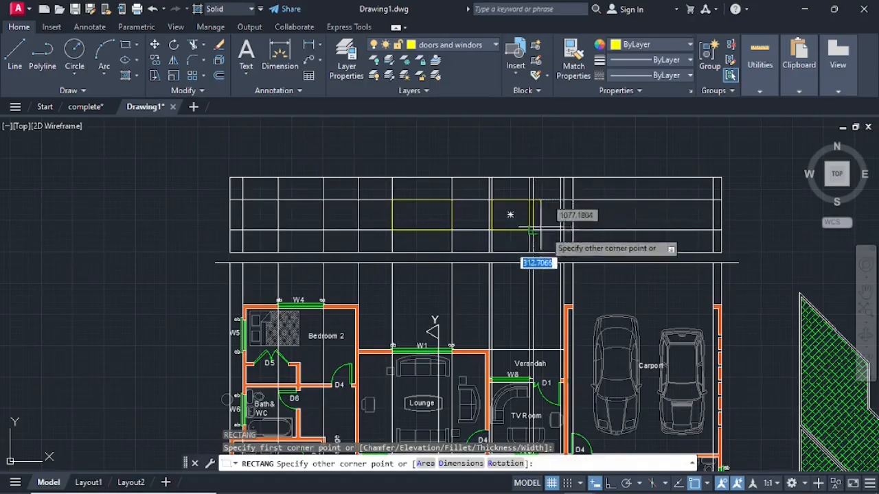
pyautogui.click(560, 251)
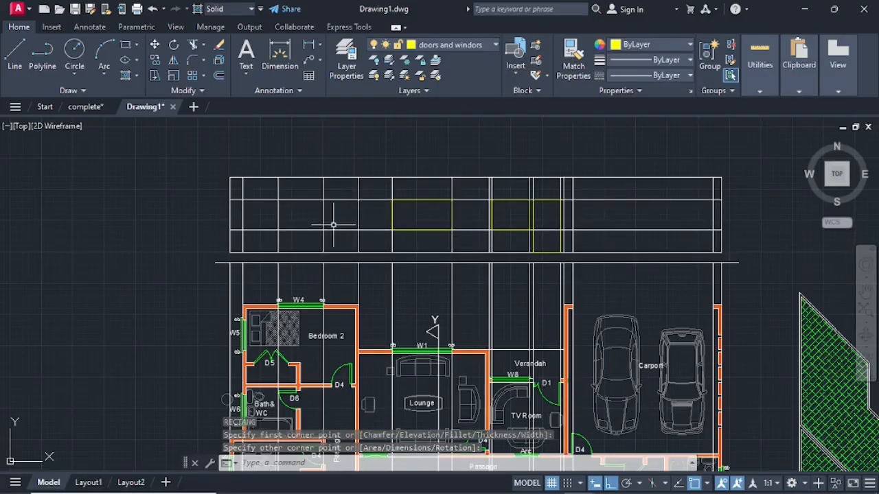
# Step: Draw the rectangle for window W4 between its projection lines, from head level to sill level
pyautogui.press('Return')
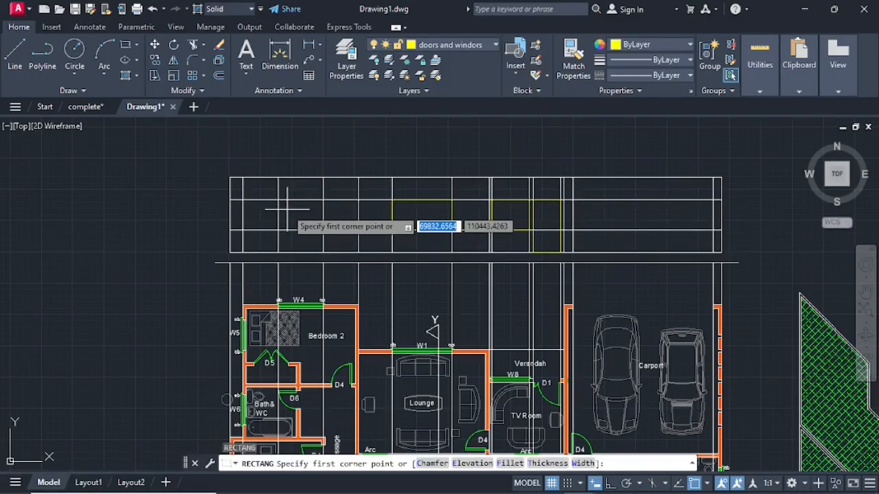
pyautogui.click(282, 201)
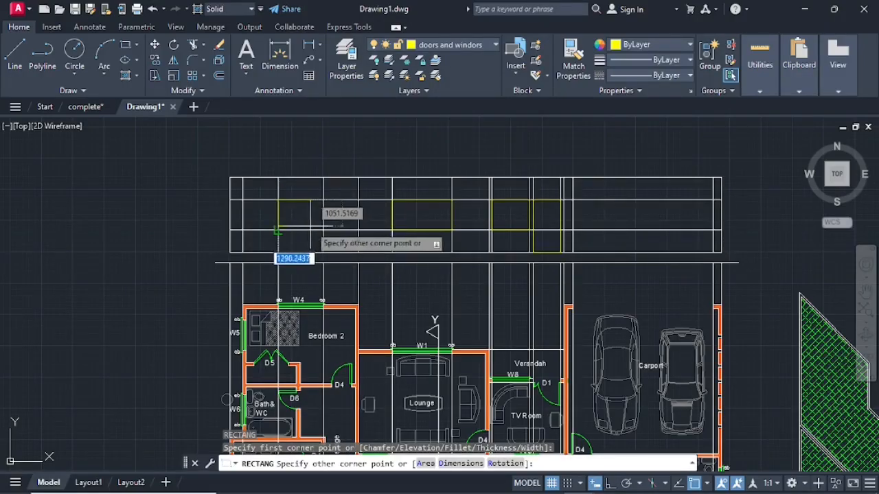
pyautogui.click(322, 230)
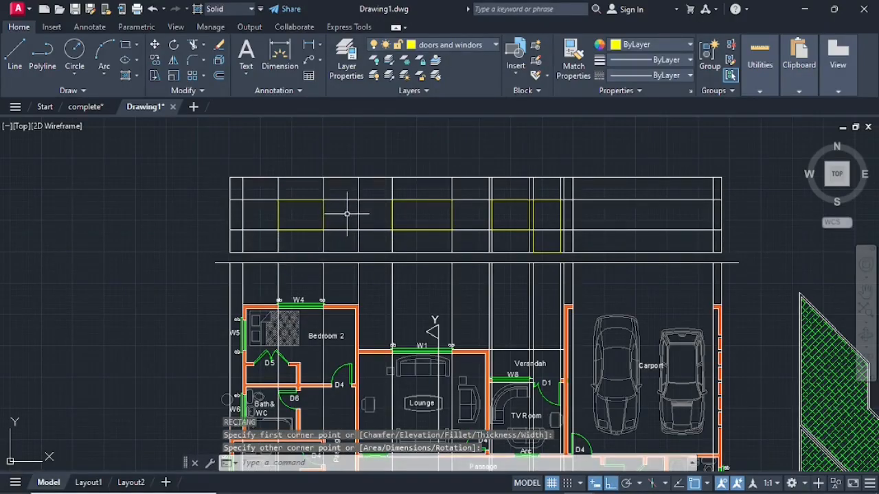
pyautogui.press('Escape')
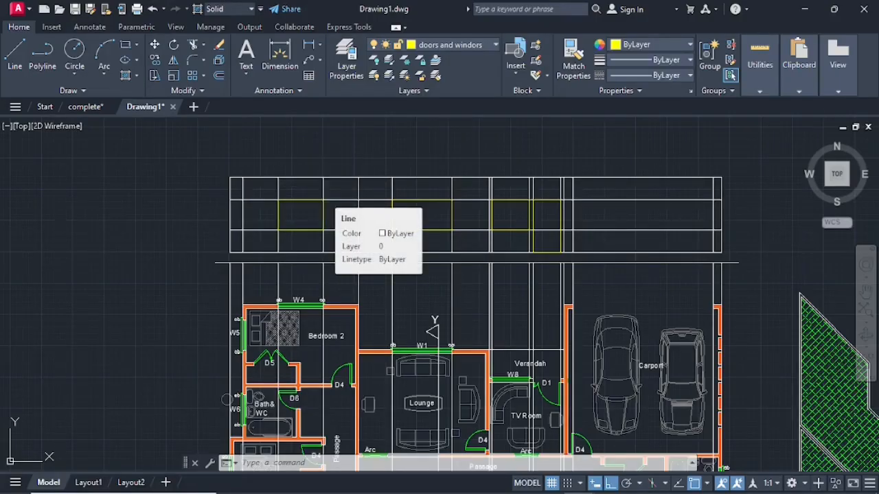
# Step: Delete the eight vertical construction lines along the sides of windows W4, W1 and W8 and door D1 in the elevation
pyautogui.click(322, 192)
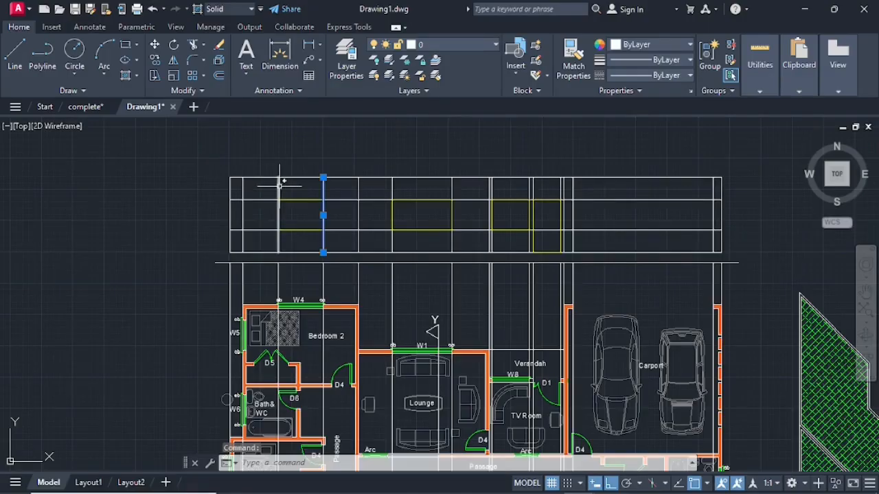
pyautogui.click(280, 184)
pyautogui.click(392, 184)
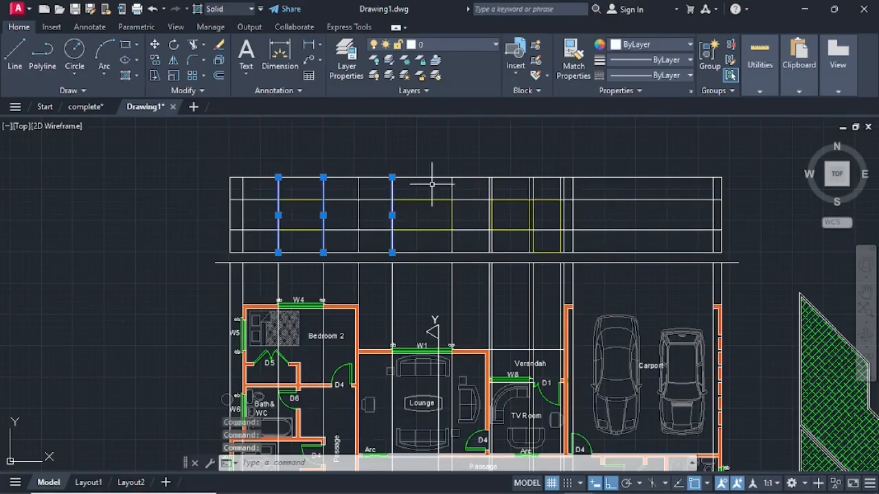
pyautogui.click(452, 183)
pyautogui.click(493, 188)
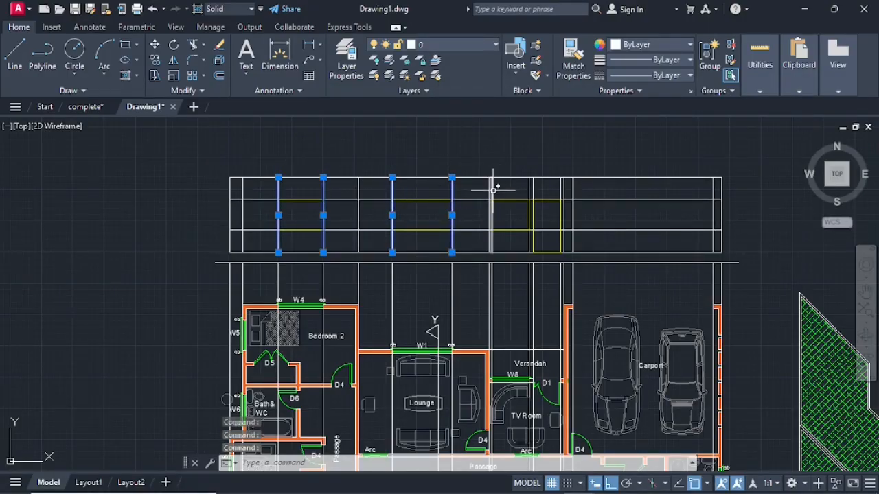
pyautogui.click(533, 185)
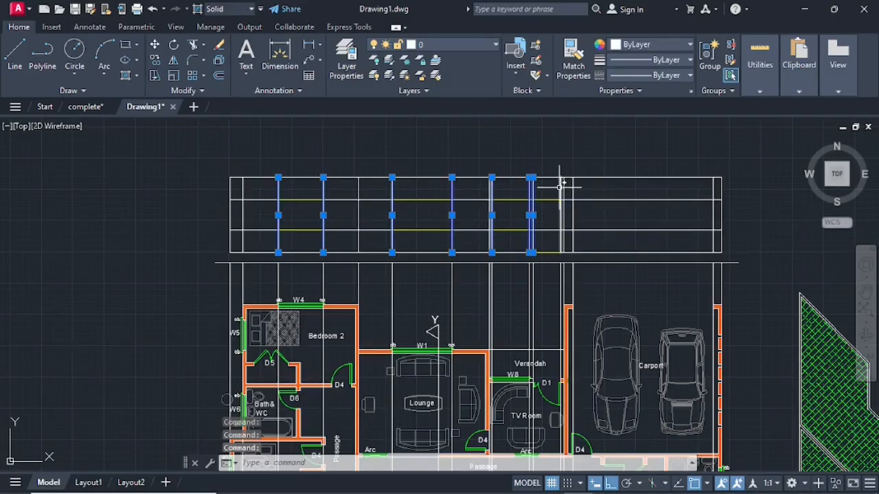
pyautogui.press('Delete')
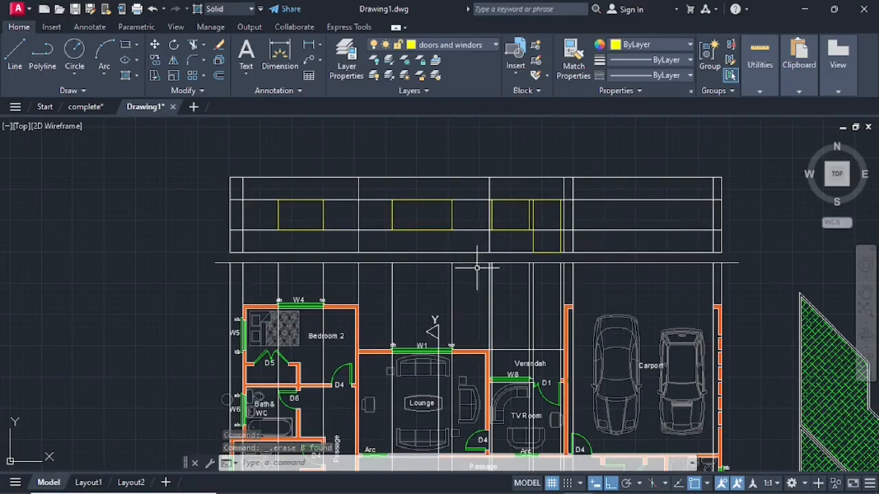
# Step: Offset the rectangles of windows W4, W1 and W8 and door D1 inward by 80 to form their frames
pyautogui.scroll(2, 481, 249)
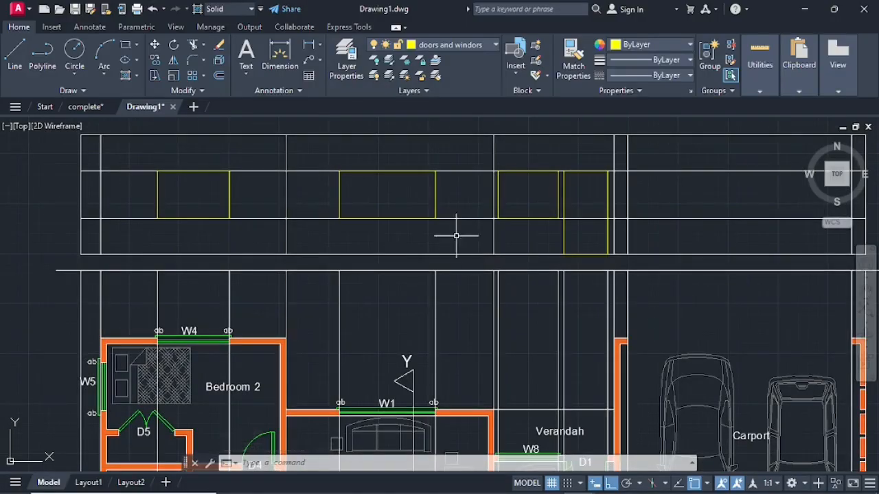
pyautogui.moveTo(447, 232); pyautogui.dragTo(462, 287, button='middle')
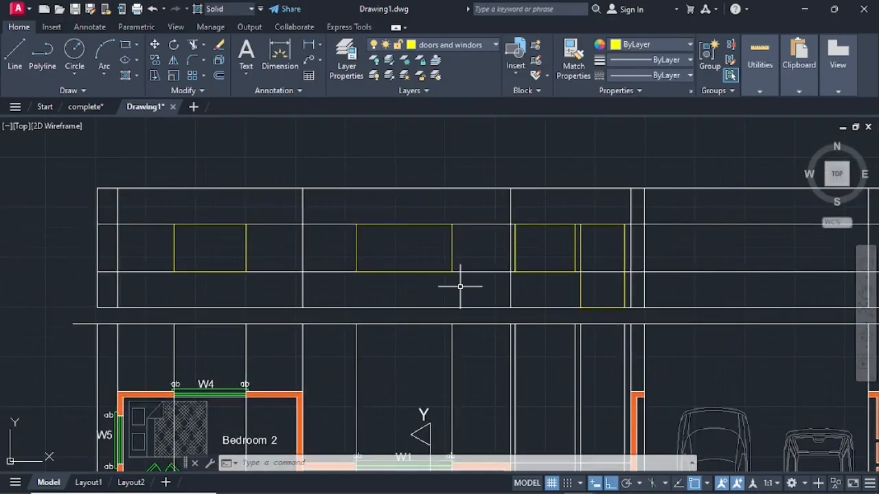
pyautogui.scroll(-2, 454, 288)
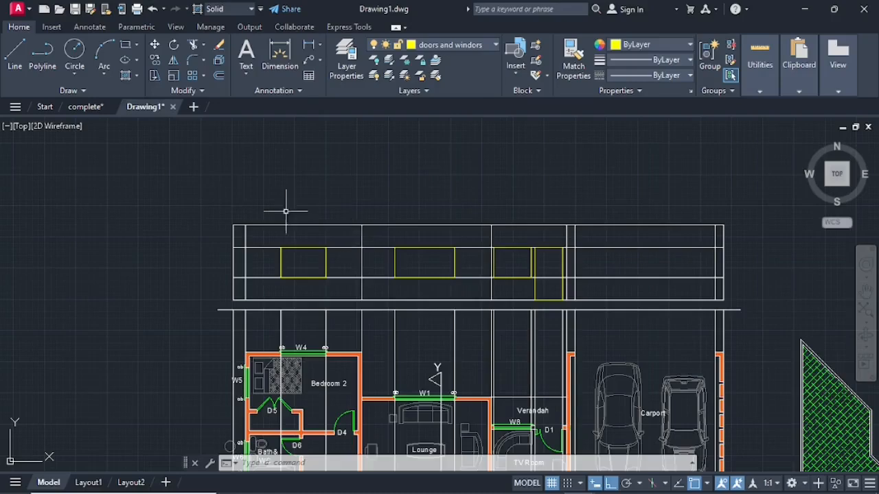
pyautogui.click(218, 77)
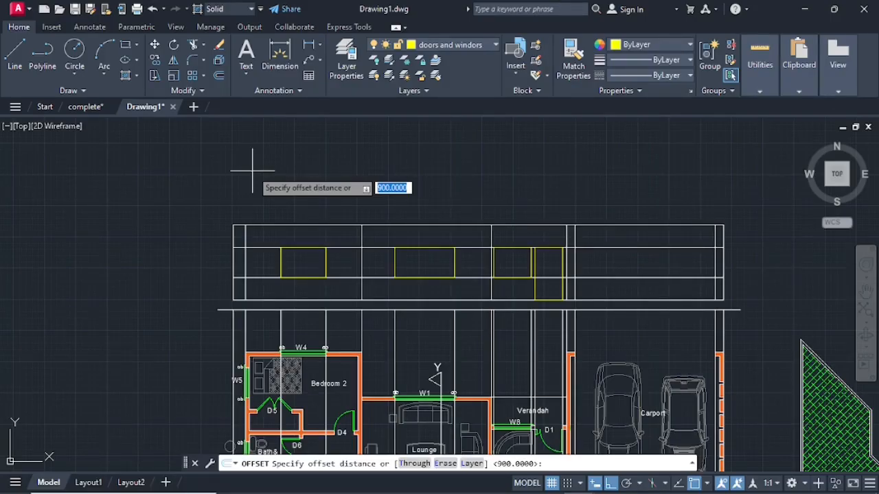
pyautogui.write('80')
pyautogui.press('Return')
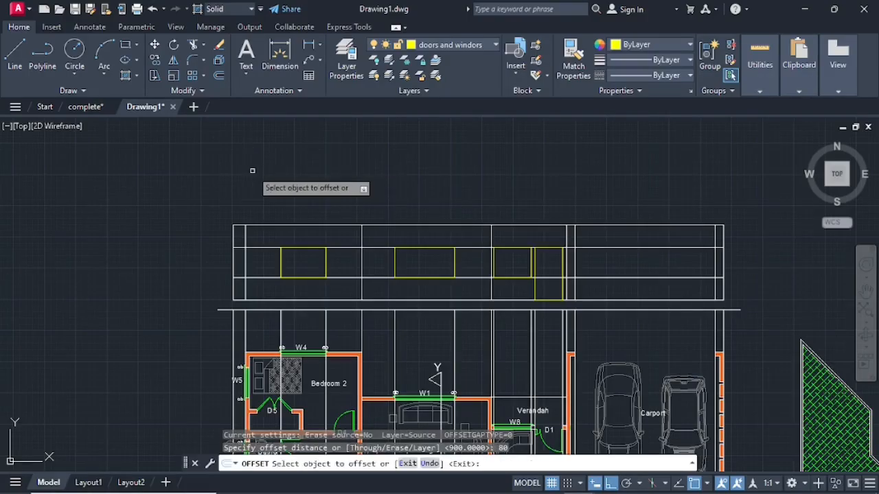
pyautogui.click(304, 250)
pyautogui.click(306, 265)
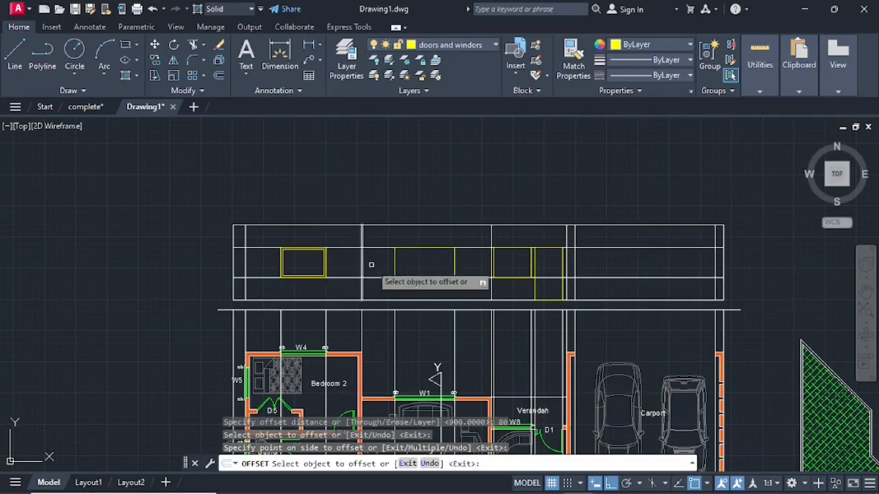
pyautogui.click(395, 264)
pyautogui.click(416, 263)
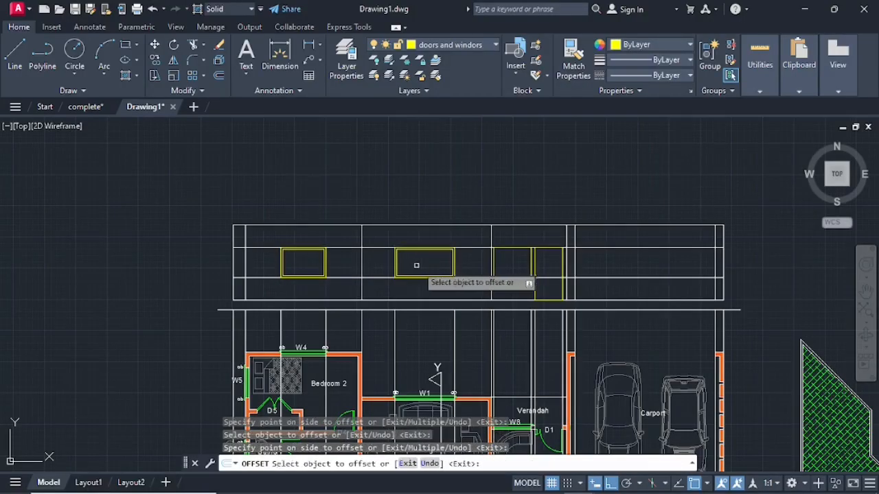
pyautogui.click(494, 262)
pyautogui.click(508, 265)
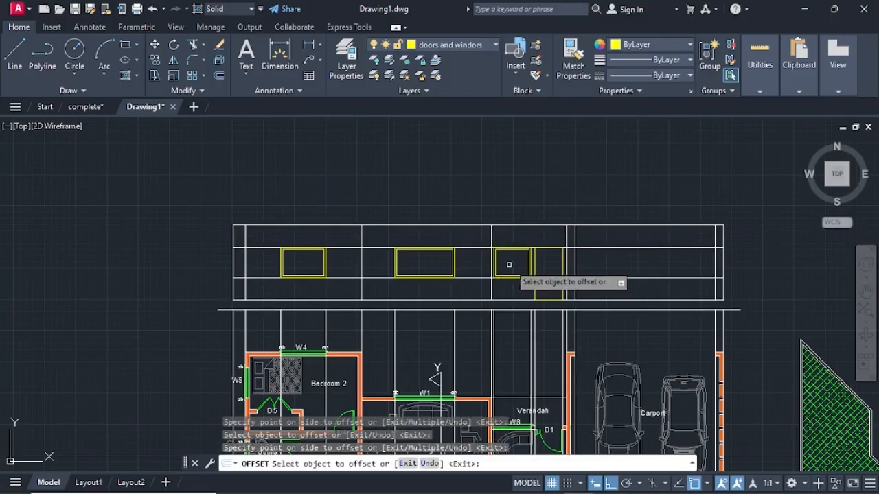
pyautogui.click(548, 249)
pyautogui.click(550, 273)
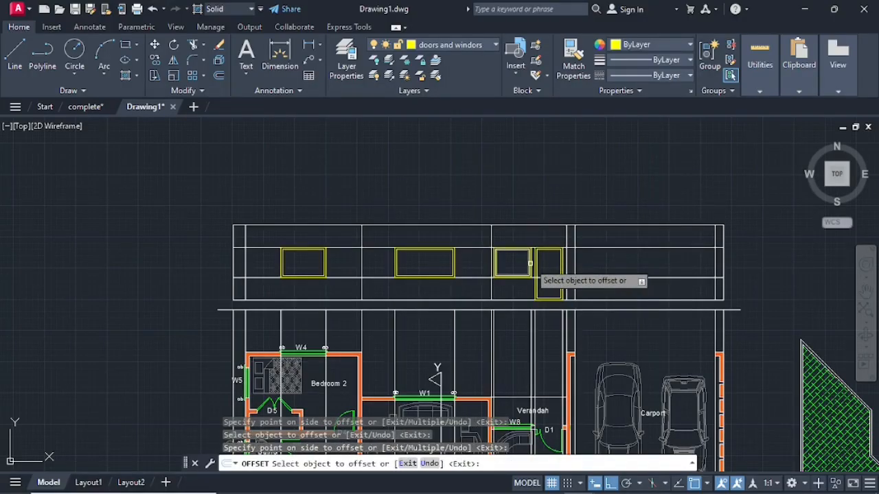
pyautogui.press('Escape')
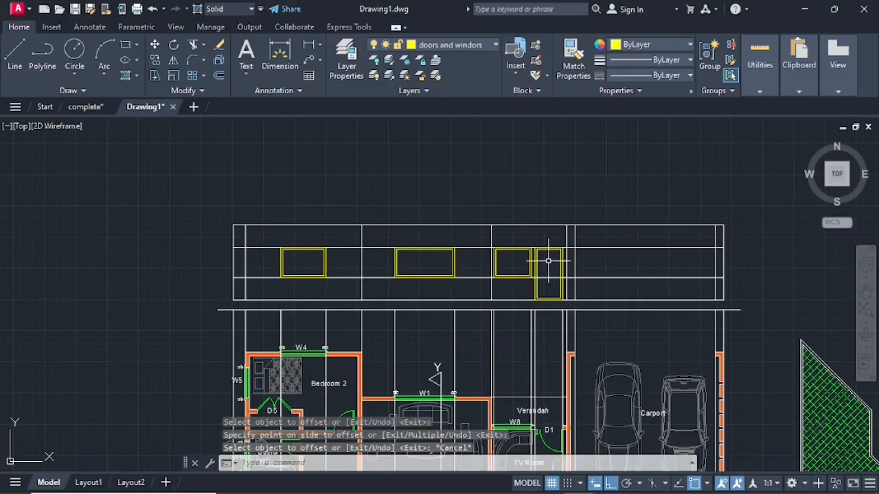
# Step: Delete the horizontal construction lines at the window sill and head levels
pyautogui.click(471, 277)
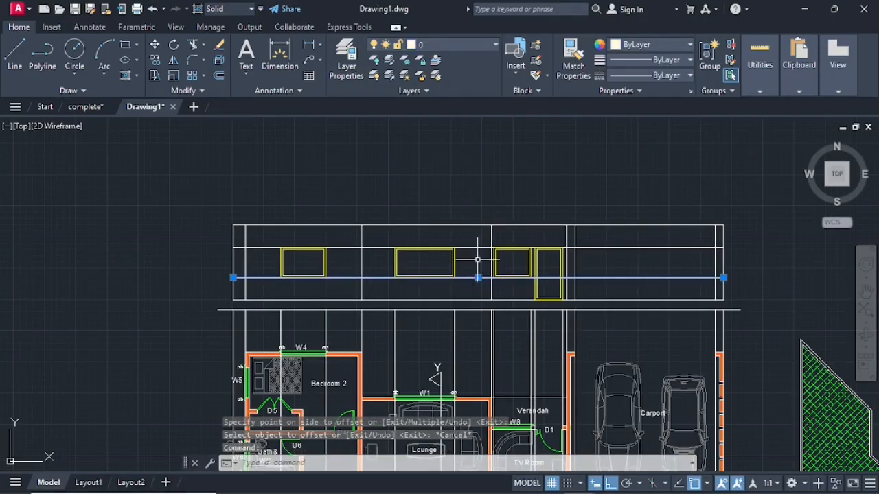
pyautogui.click(478, 247)
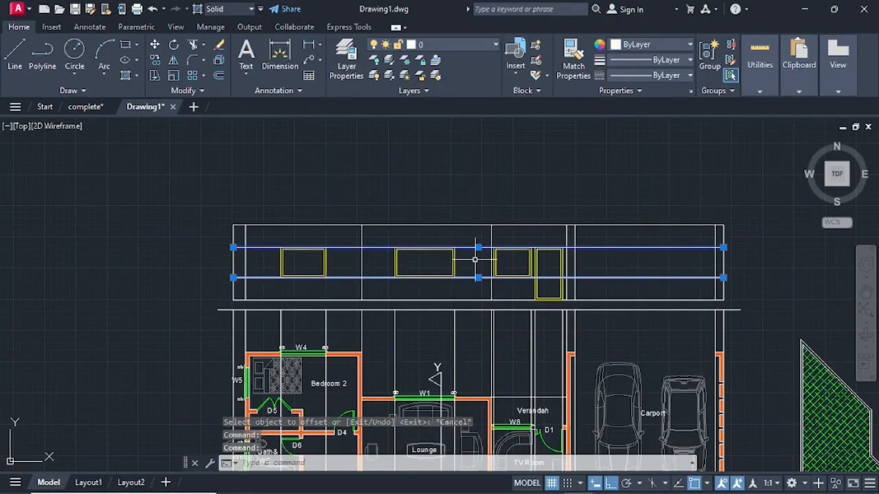
pyautogui.press('Delete')
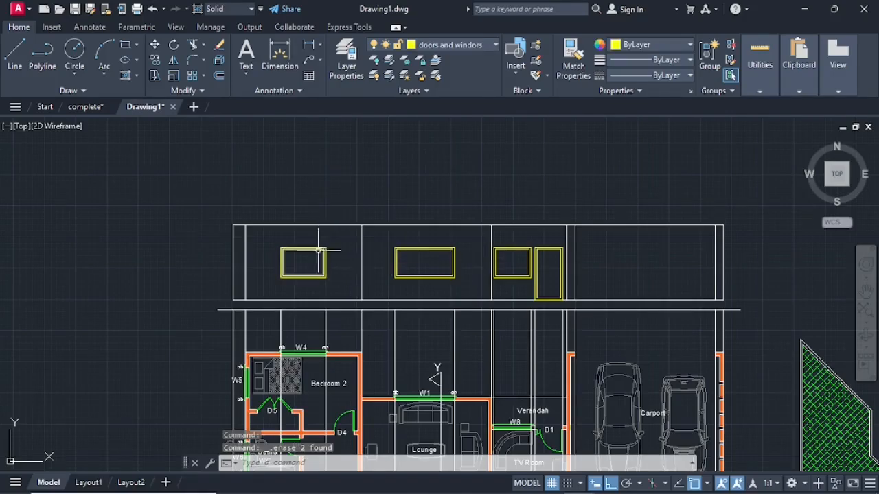
# Step: Draw a vertical centre line and a diamond-shaped opening symbol inside window W4's frame, connecting the midpoints of the inner rectangle's sides
pyautogui.click(18, 59)
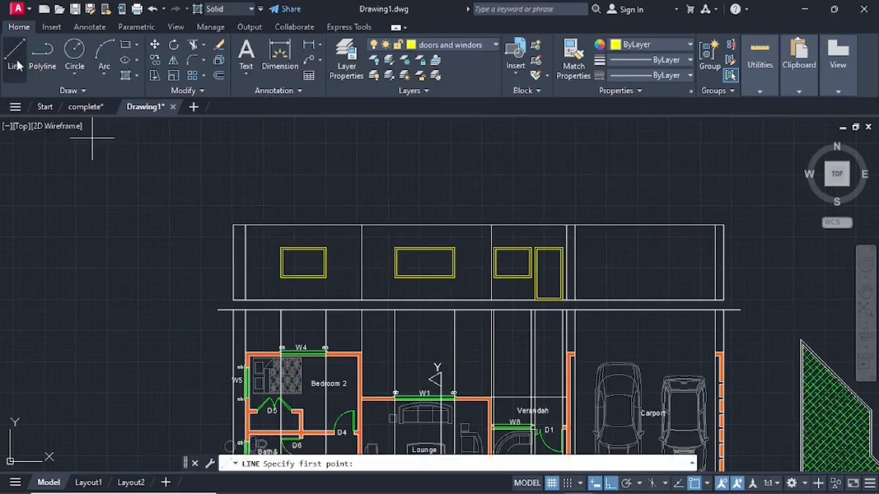
pyautogui.click(302, 263)
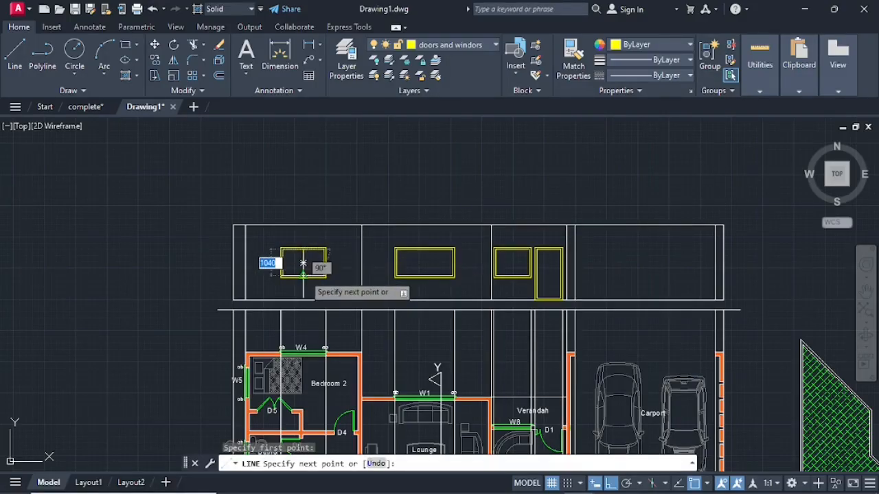
pyautogui.click(303, 251)
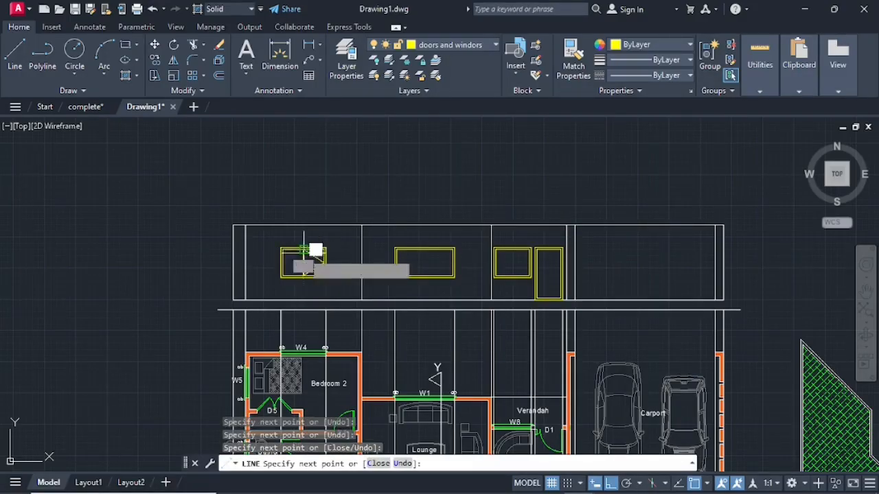
pyautogui.click(283, 263)
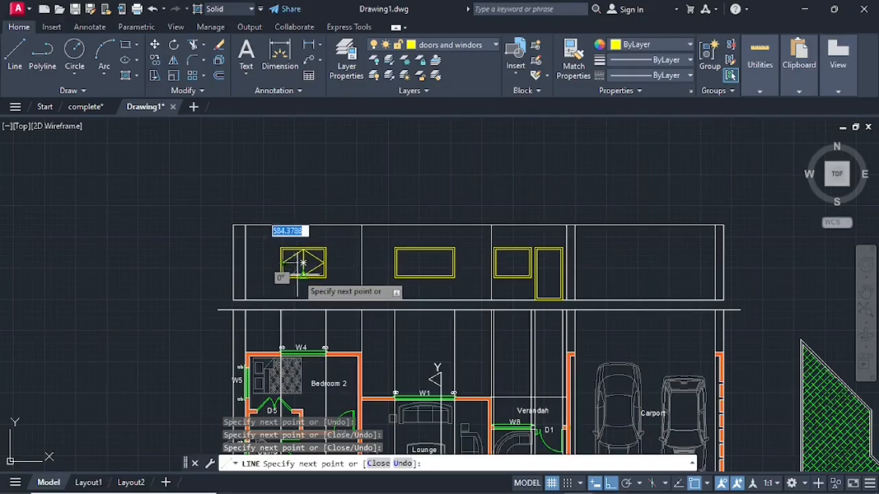
pyautogui.click(304, 277)
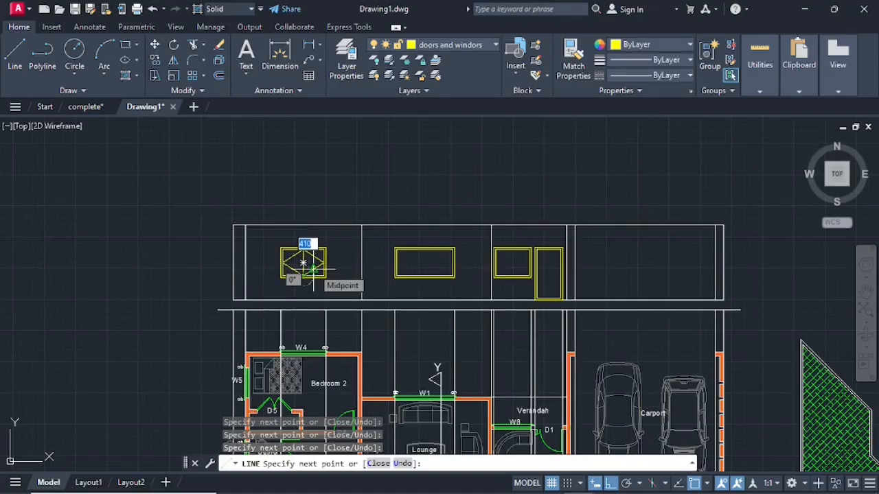
pyautogui.click(326, 263)
pyautogui.press('Return')
# Step: Draw a vertical centre line and the right half of the diamond opening symbol inside window W1's inner frame
pyautogui.press('Return')
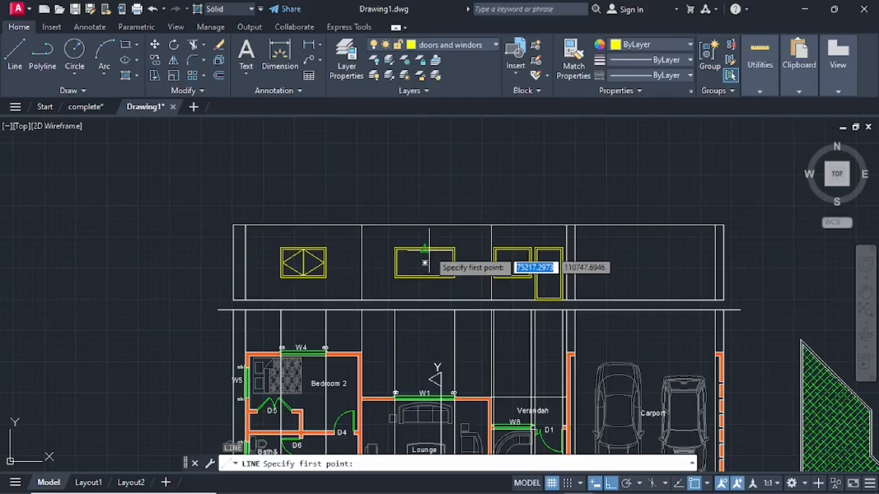
pyautogui.click(425, 277)
pyautogui.click(454, 263)
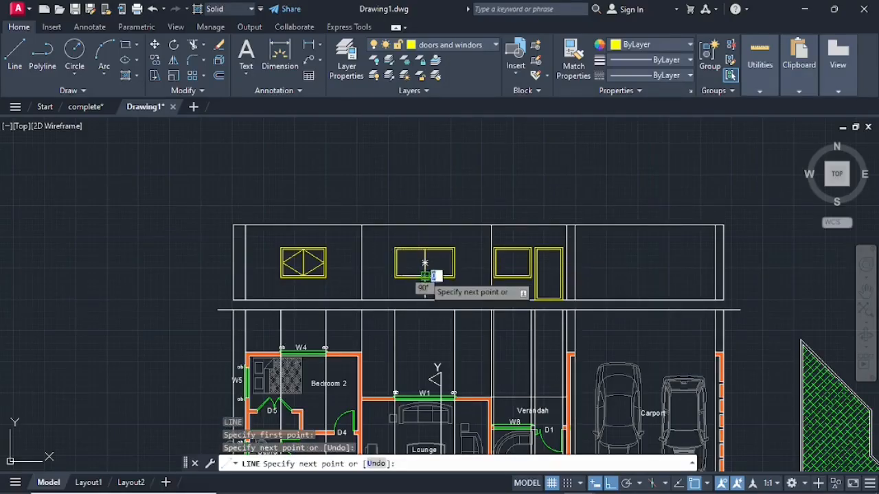
pyautogui.click(454, 263)
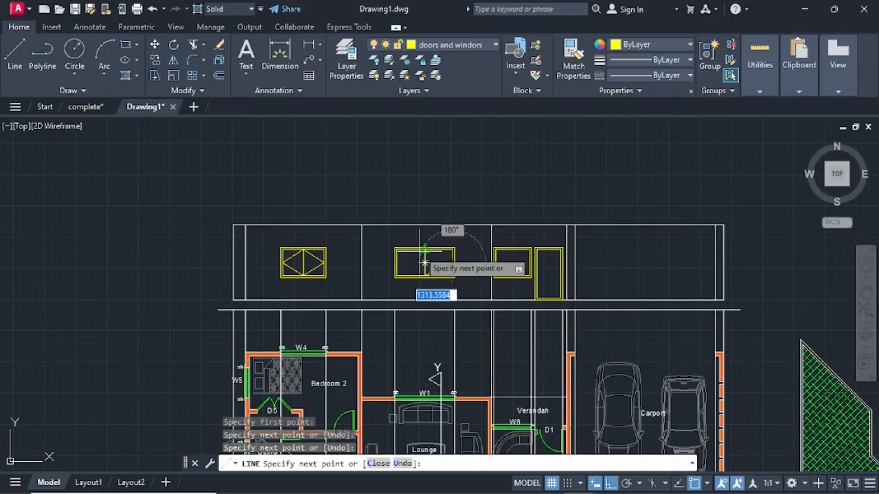
pyautogui.click(424, 249)
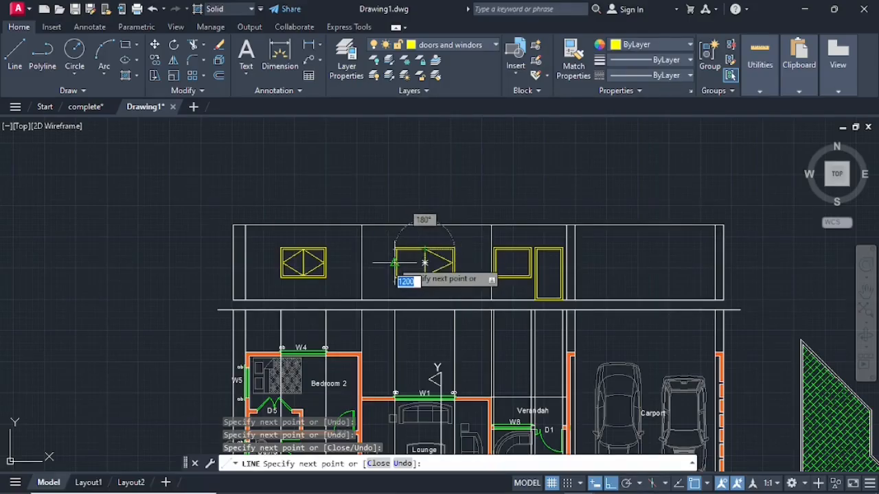
pyautogui.click(395, 263)
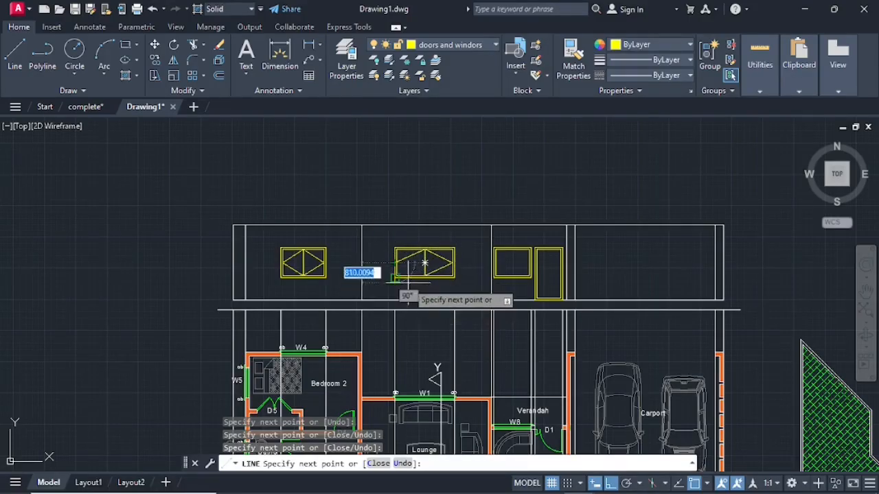
pyautogui.scroll(4, 410, 281)
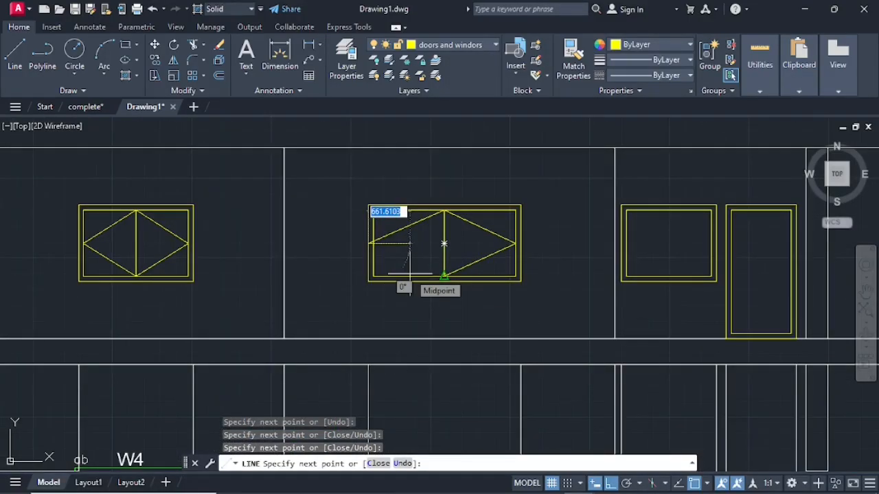
pyautogui.press('Escape')
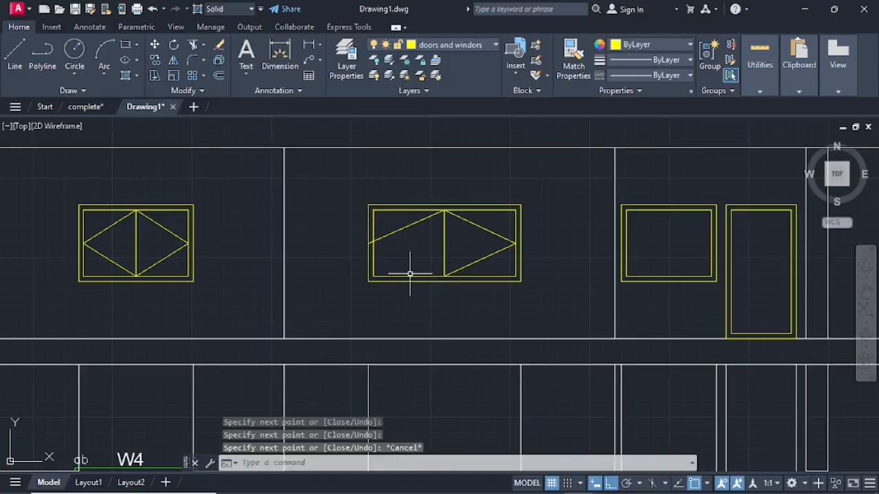
pyautogui.click(411, 225)
pyautogui.press('Delete')
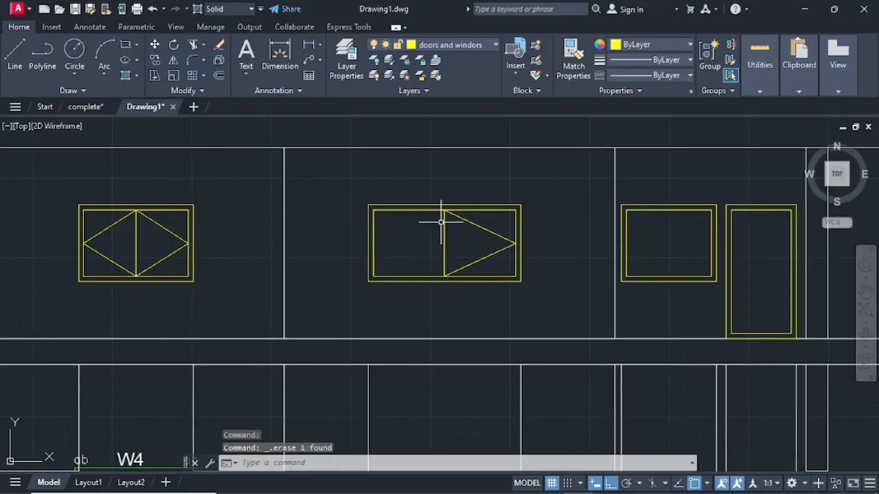
# Step: Draw the left half of window W1's diamond opening symbol, joining the centre line's ends to the midpoint of the inner frame's left side
pyautogui.click(14, 54)
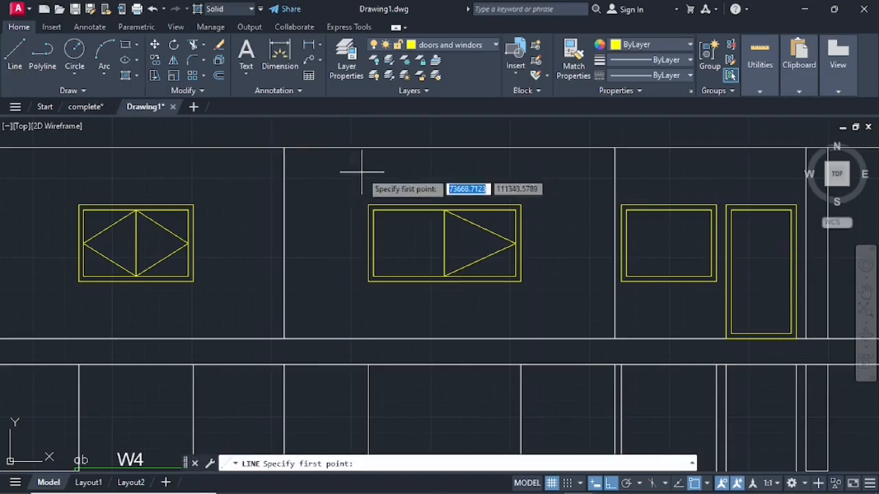
pyautogui.click(444, 209)
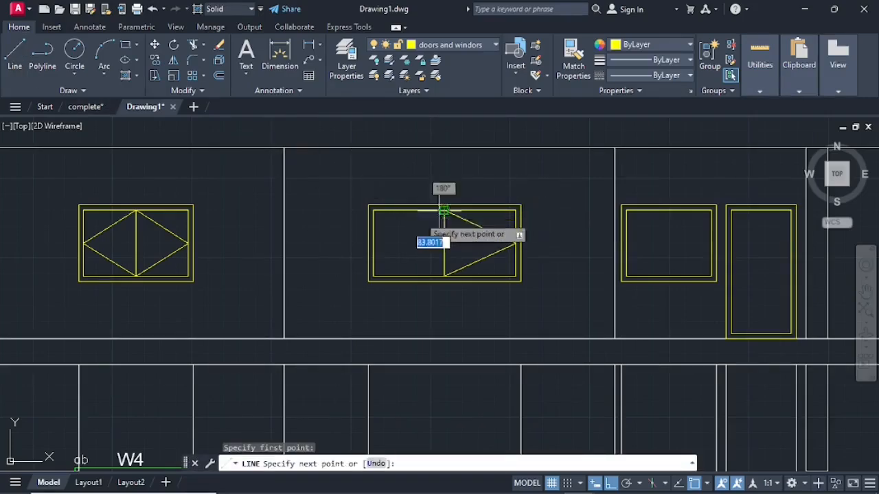
pyautogui.click(373, 244)
pyautogui.click(444, 280)
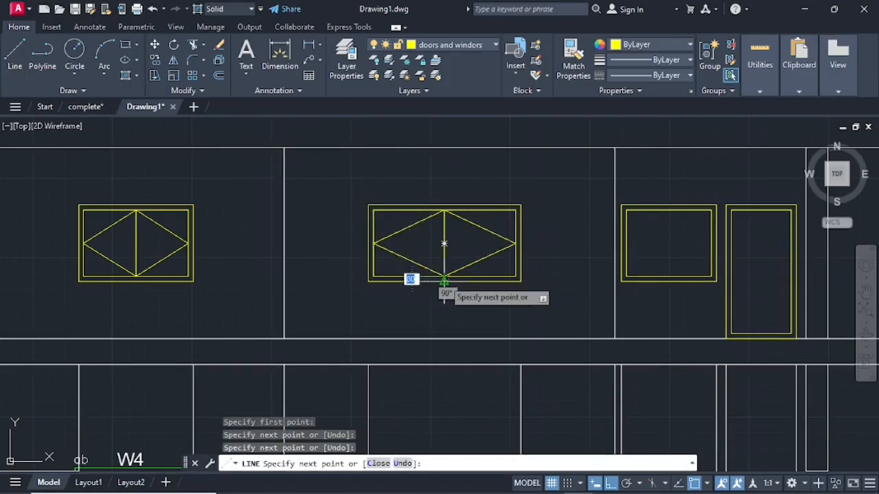
pyautogui.press('Escape')
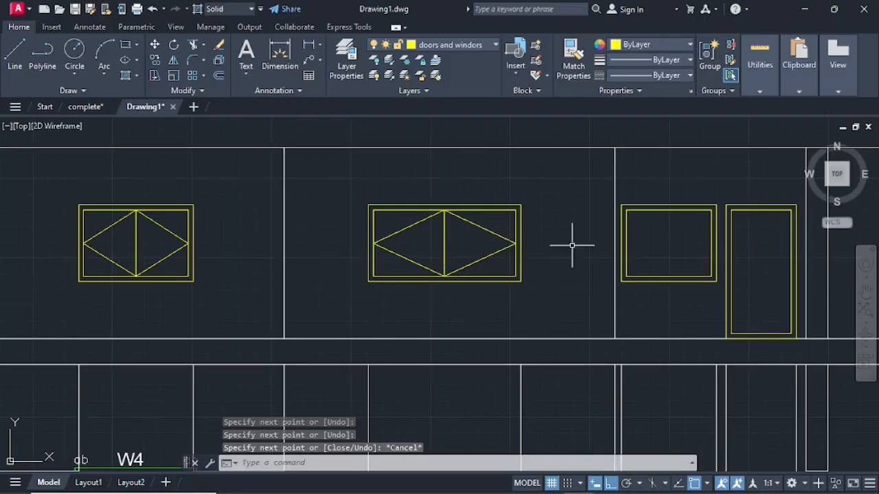
# Step: Draw a vertical centre line and a diamond opening symbol inside window W8's frame, connecting the midpoints of the inner rectangle's sides
pyautogui.press('Return')
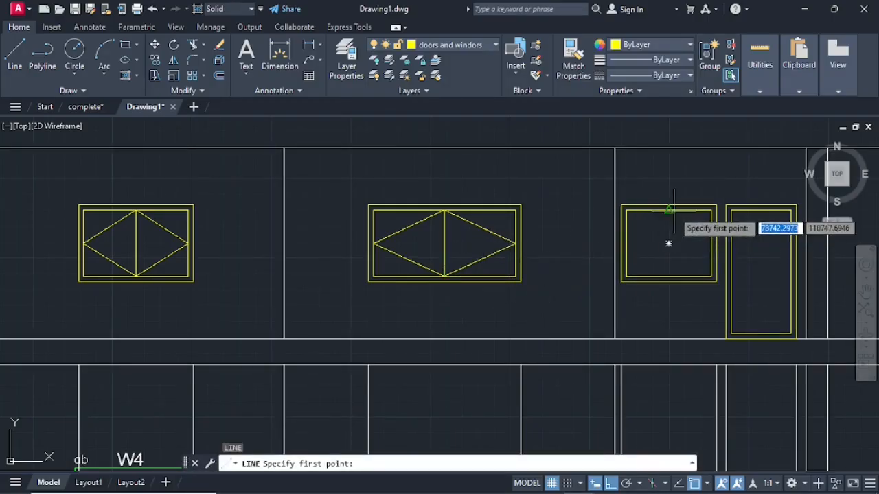
pyautogui.click(669, 209)
pyautogui.click(669, 277)
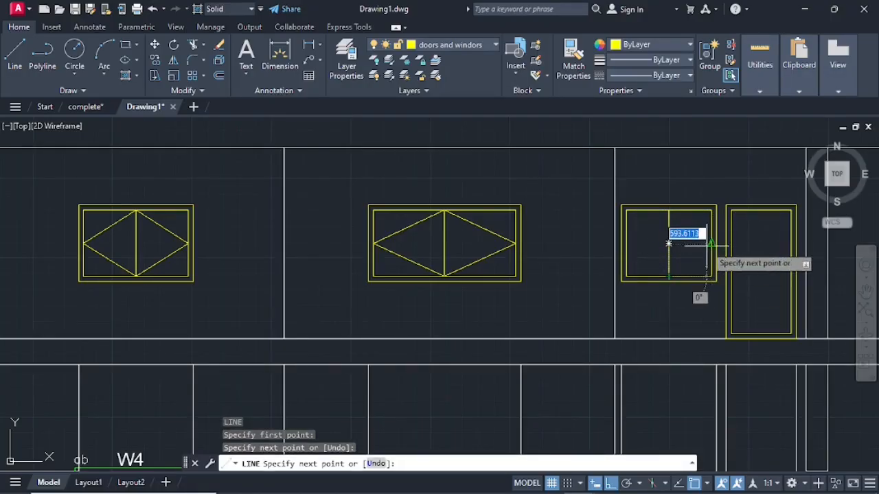
pyautogui.click(711, 242)
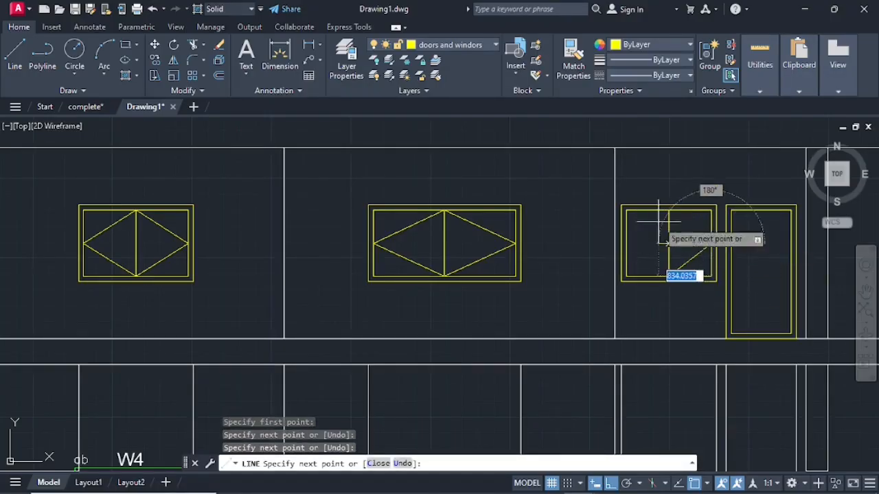
pyautogui.click(668, 210)
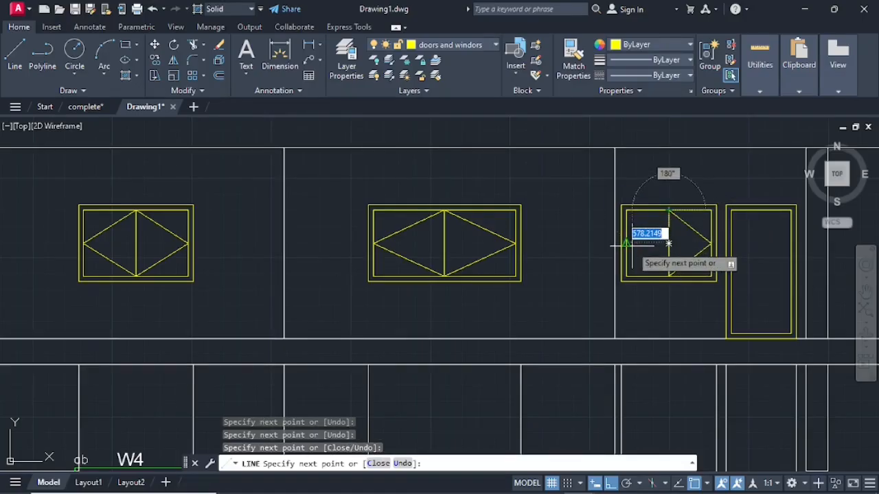
pyautogui.click(626, 244)
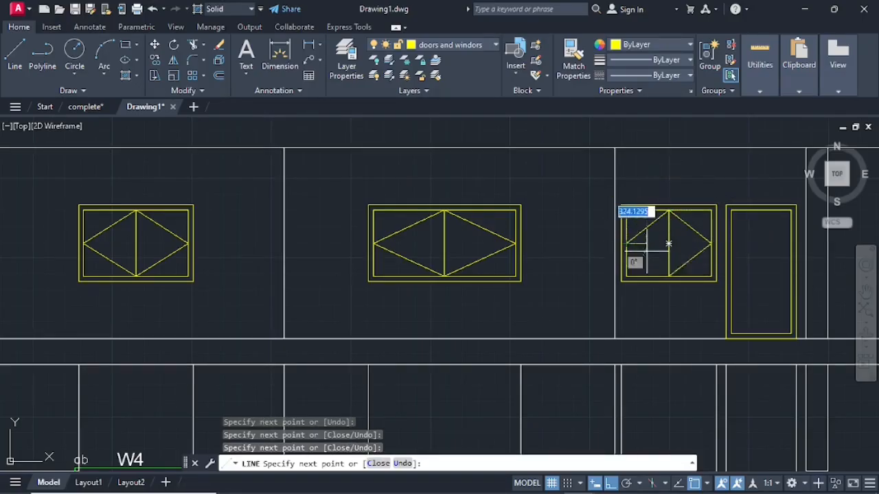
pyautogui.click(668, 277)
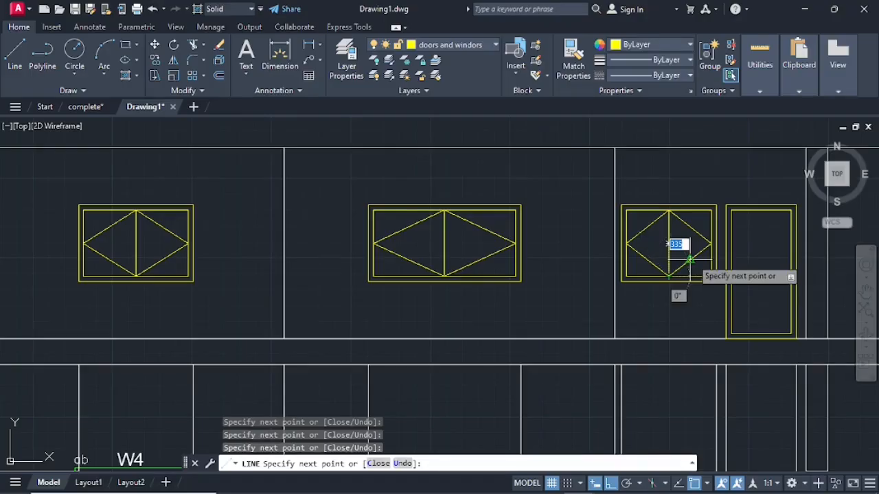
pyautogui.press('Escape')
# Step: Draw door D1's opening symbol with two lines from the inner frame's right corners to the midpoint of its left side
pyautogui.press('space')
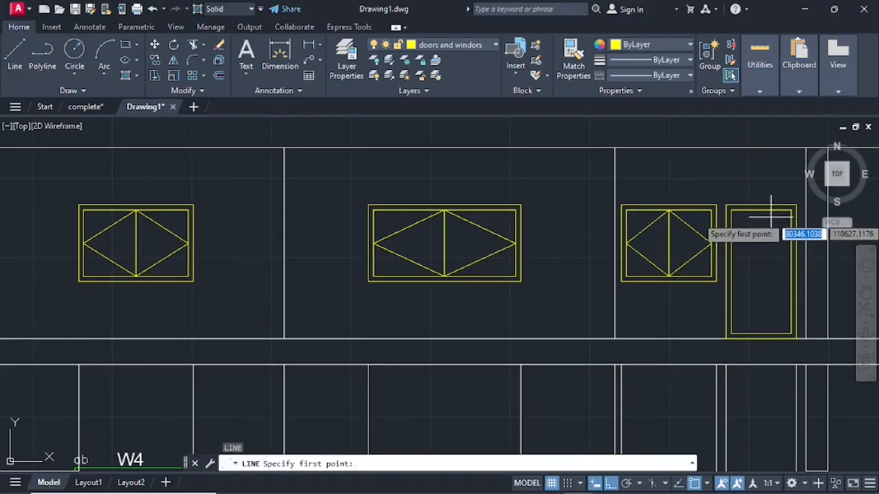
pyautogui.click(789, 210)
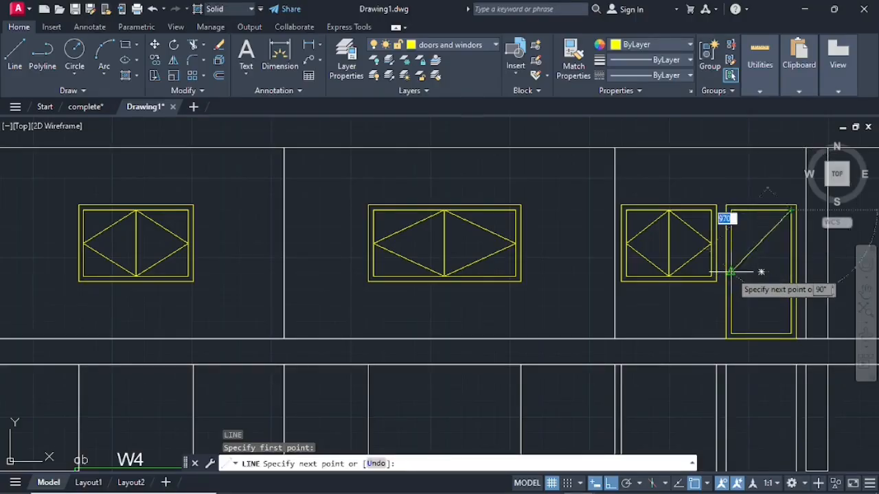
pyautogui.click(760, 272)
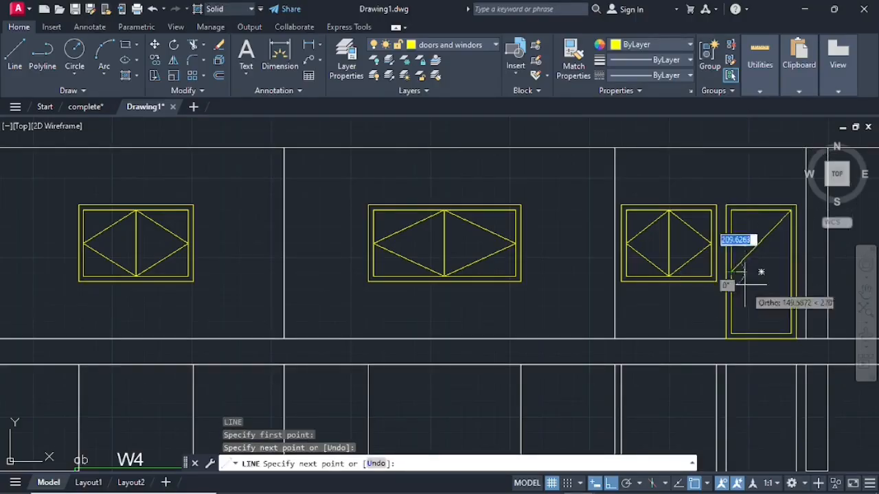
pyautogui.click(790, 335)
pyautogui.press('Escape')
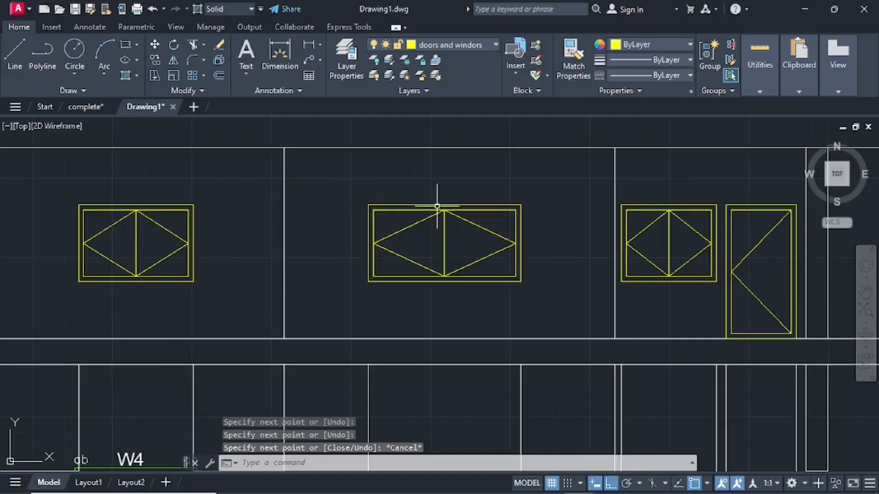
# Step: Erase all the vertical projection rays running from the elevation's ground line down through the floor plan
pyautogui.scroll(-4, 437, 206)
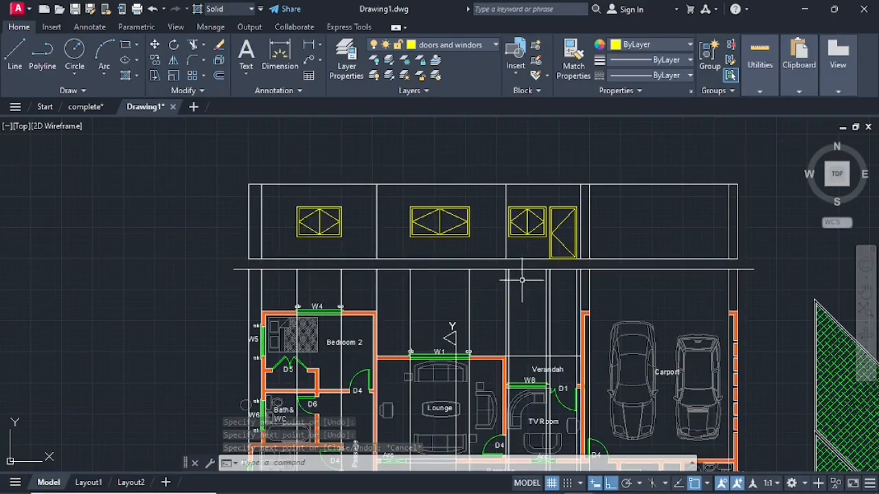
pyautogui.scroll(2, 525, 278)
pyautogui.scroll(-2, 519, 275)
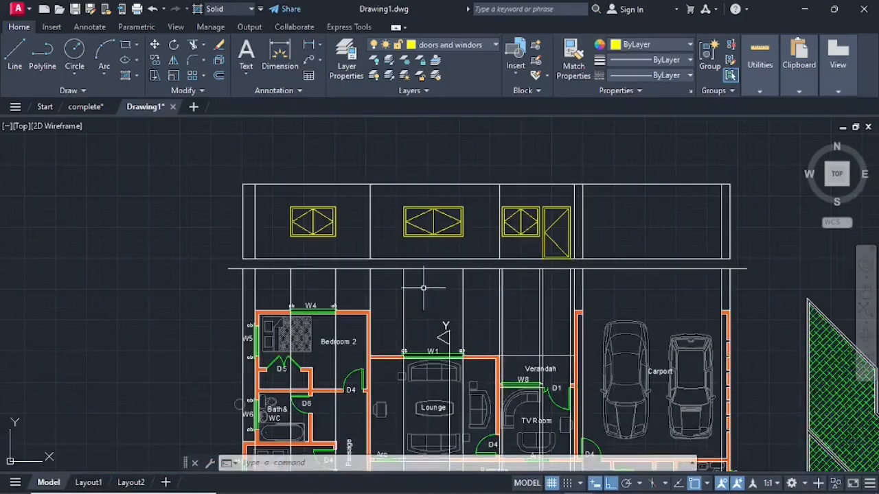
pyautogui.click(242, 287)
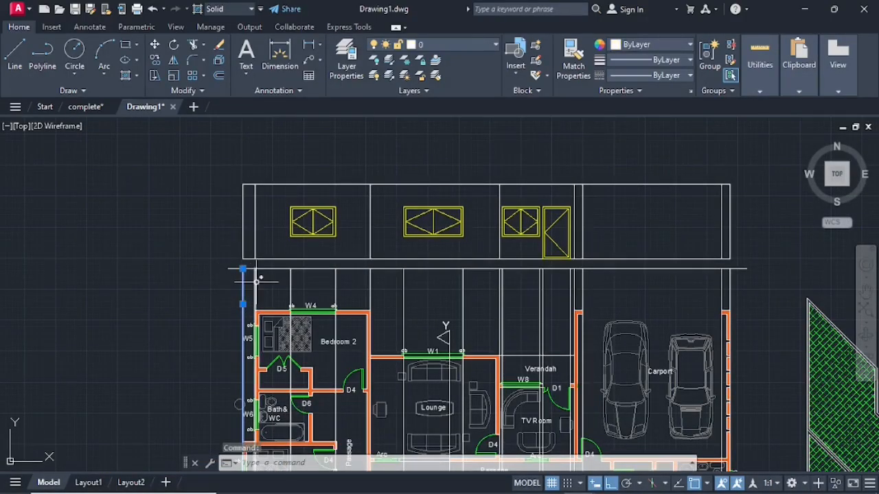
pyautogui.click(256, 280)
pyautogui.click(291, 279)
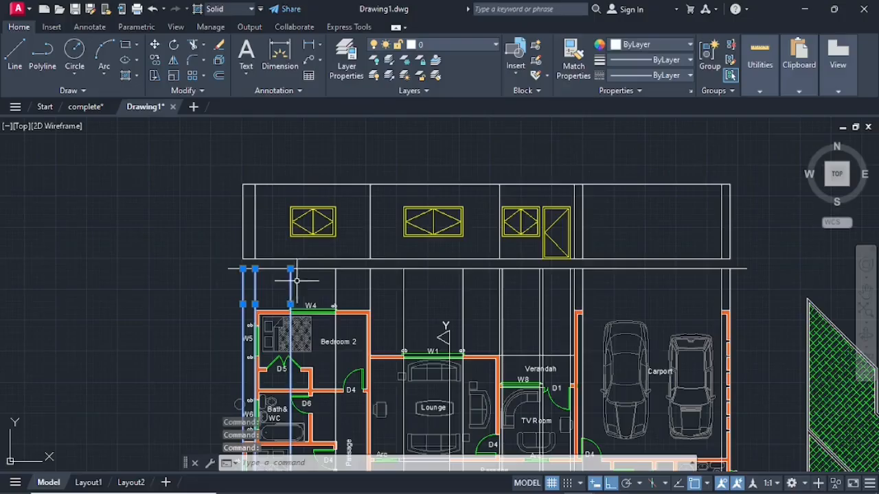
pyautogui.click(335, 285)
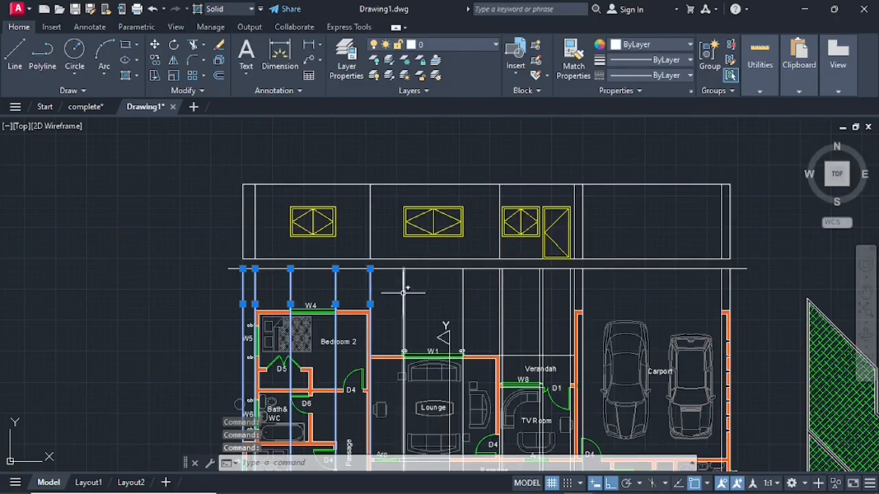
pyautogui.click(404, 292)
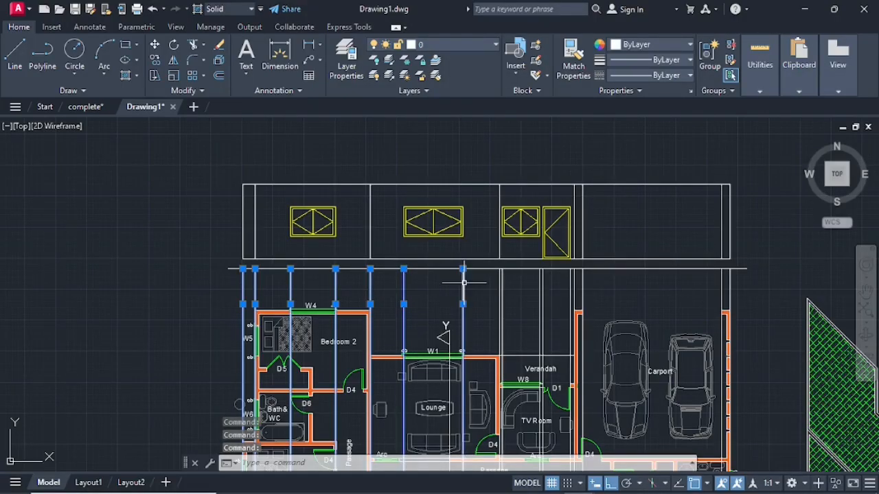
pyautogui.click(501, 280)
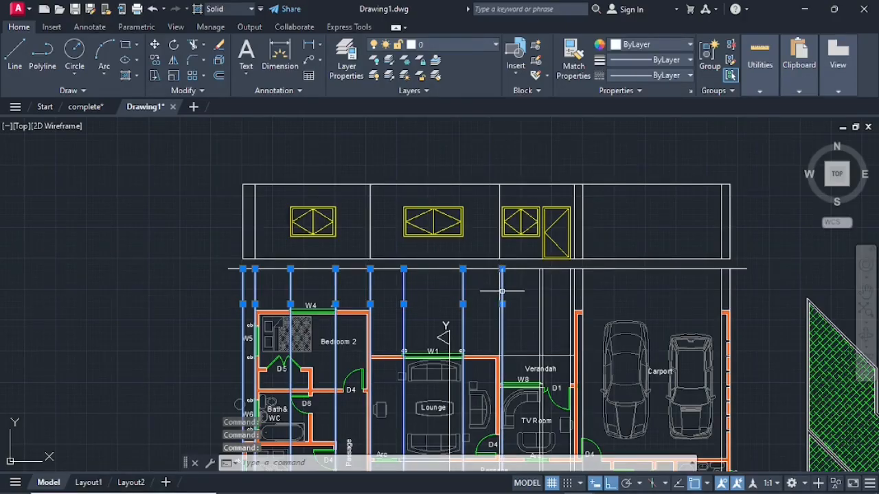
pyautogui.scroll(3, 502, 292)
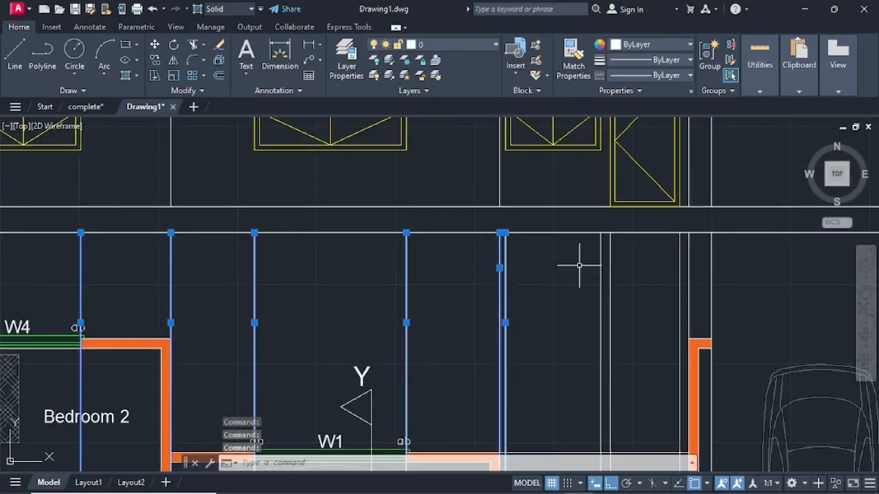
pyautogui.click(602, 255)
pyautogui.click(610, 257)
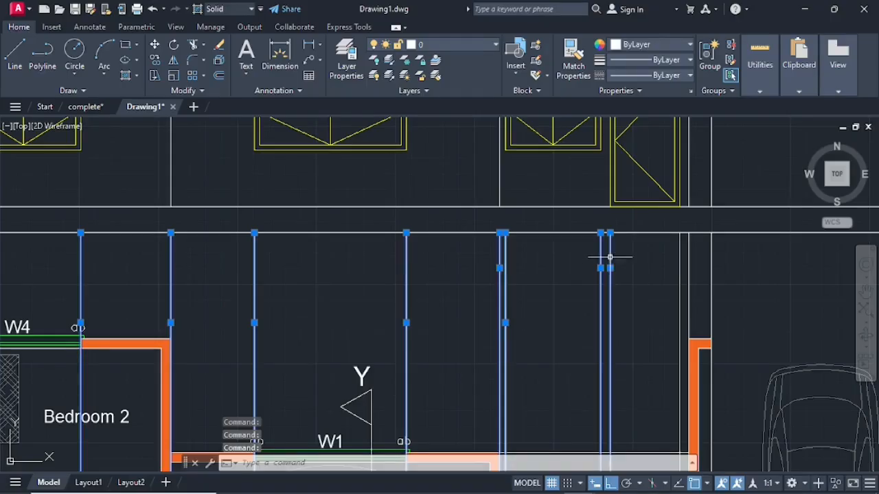
pyautogui.click(682, 255)
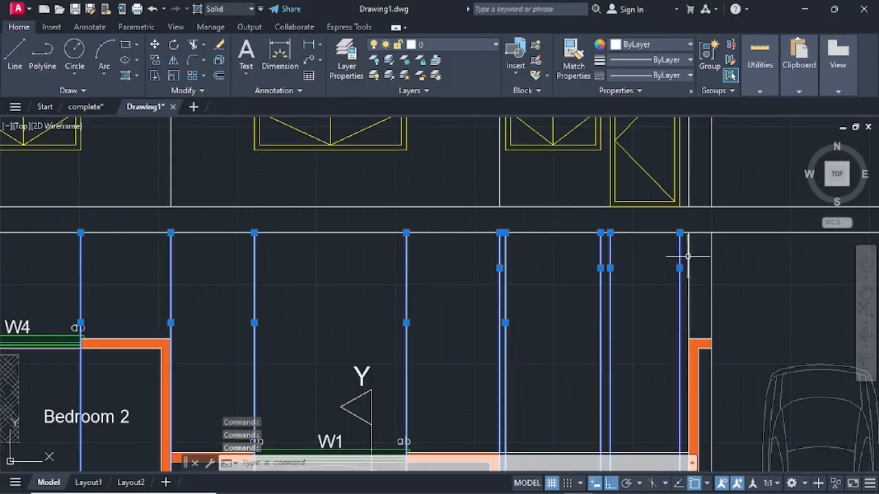
pyautogui.click(689, 256)
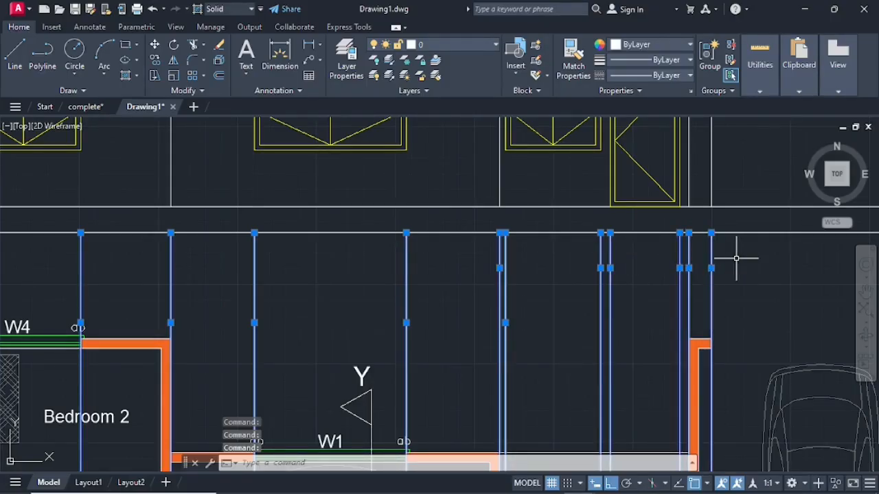
pyautogui.scroll(-4, 734, 254)
pyautogui.moveTo(730, 251); pyautogui.dragTo(620, 251, button='middle')
pyautogui.scroll(3, 660, 239)
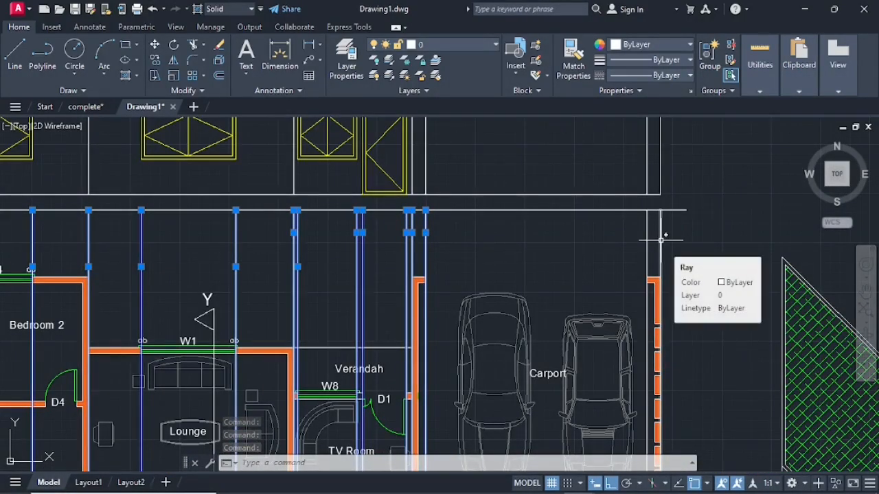
pyautogui.click(659, 240)
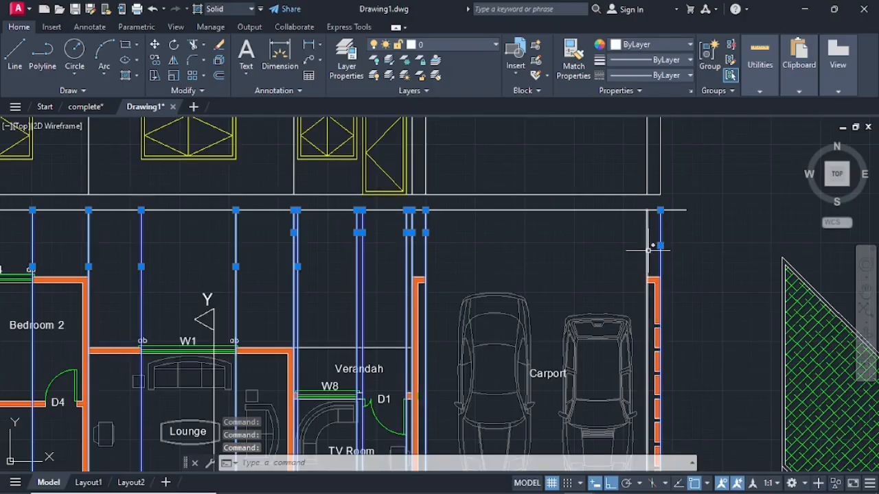
pyautogui.press('Delete')
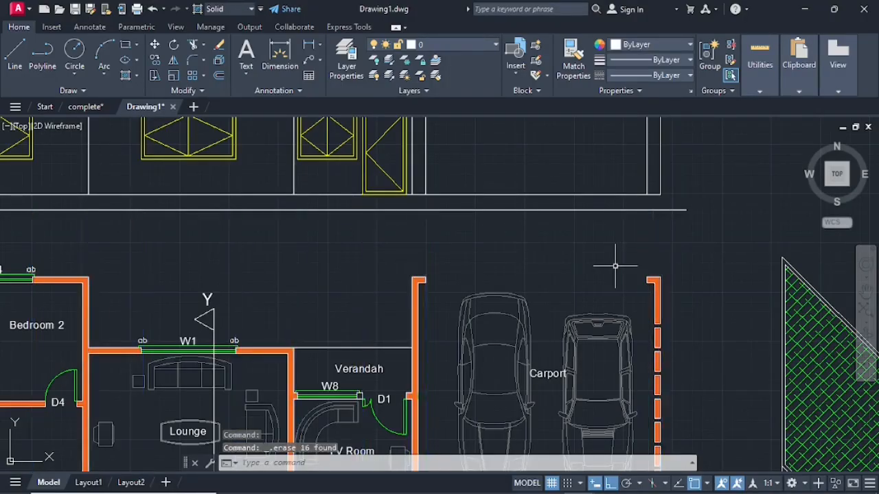
pyautogui.scroll(-4, 460, 251)
pyautogui.scroll(4, 384, 240)
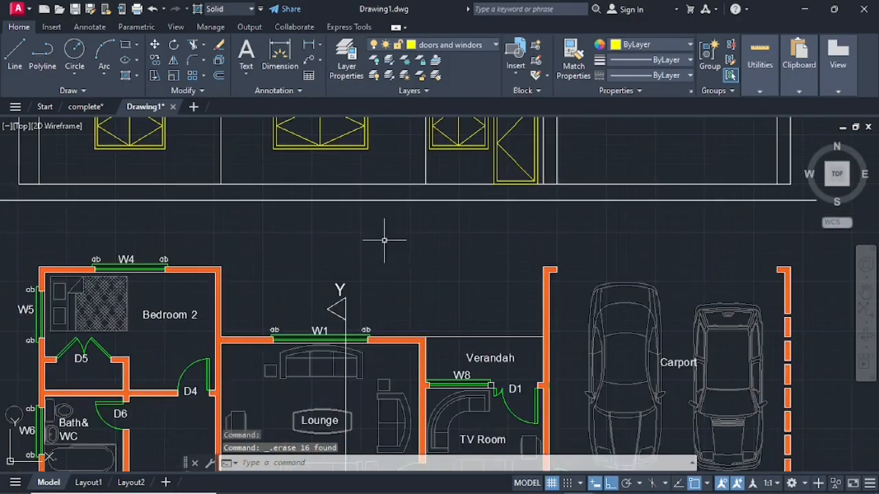
# Step: Make layer 0 current and draw a vertical line from the elevation's lower-left corner down to the ground line
pyautogui.moveTo(365, 209); pyautogui.dragTo(543, 286, button='middle')
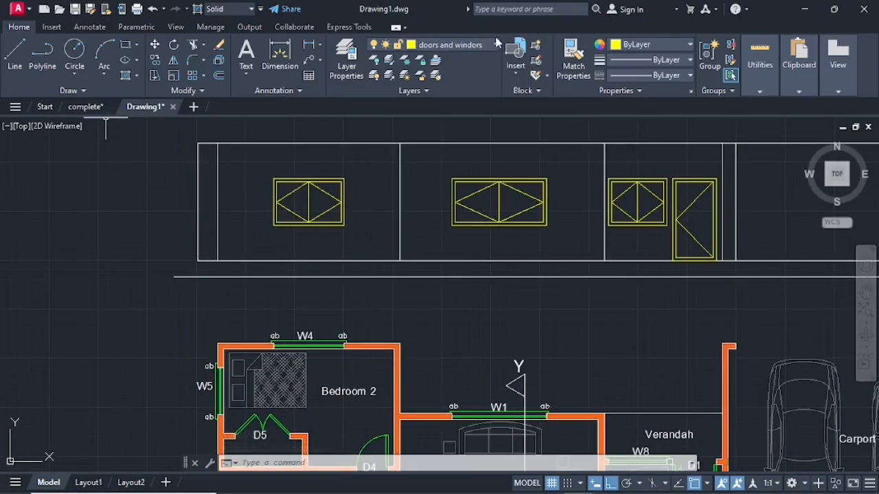
pyautogui.click(494, 45)
pyautogui.click(429, 69)
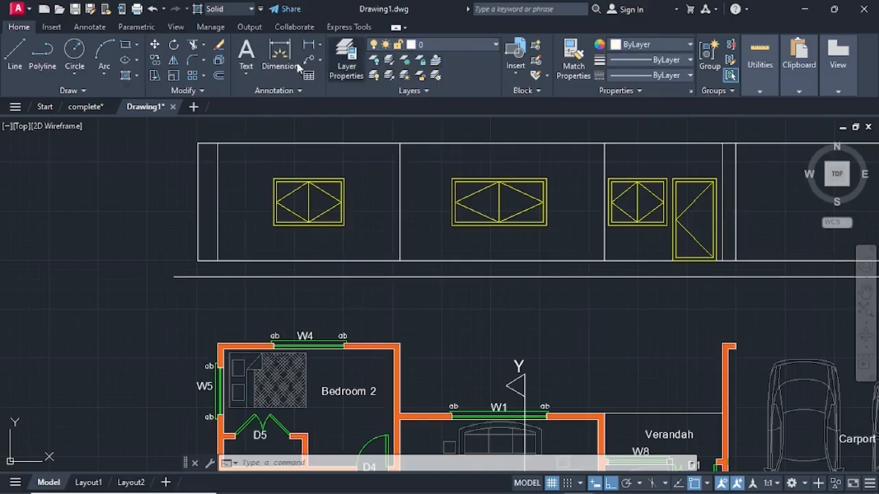
pyautogui.click(8, 54)
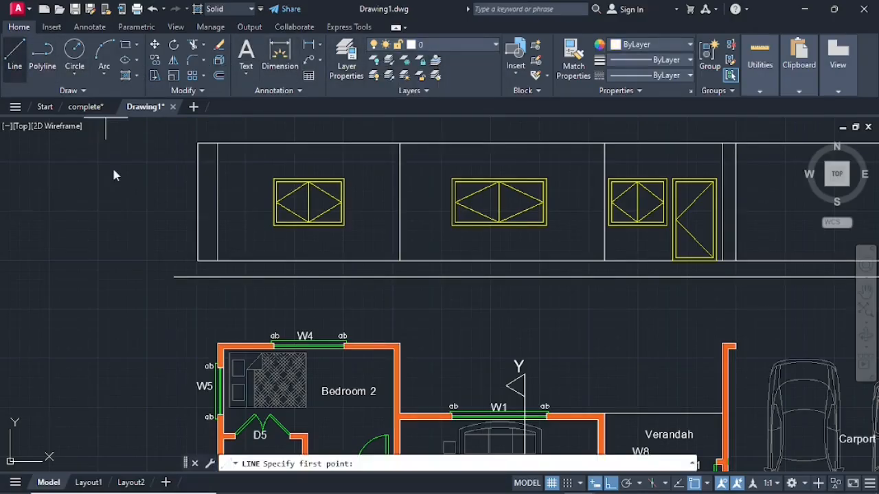
pyautogui.click(198, 260)
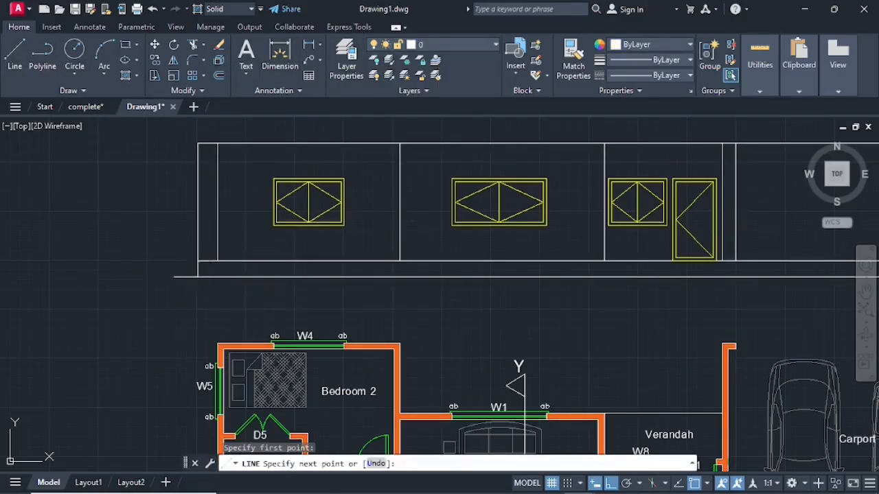
pyautogui.click(197, 277)
pyautogui.press('Return')
# Step: Draw vertical lines from the floor line to the ground line below the two wall edges on either side of window W4
pyautogui.press('Return')
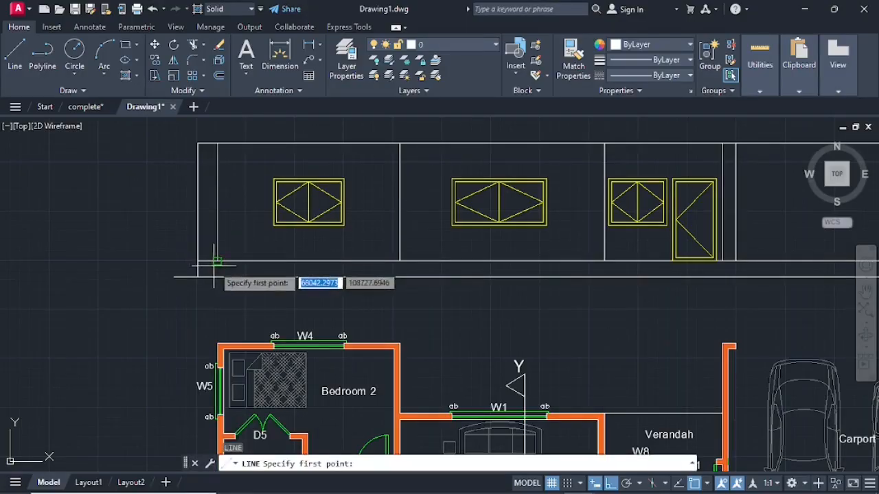
pyautogui.click(219, 261)
pyautogui.click(218, 277)
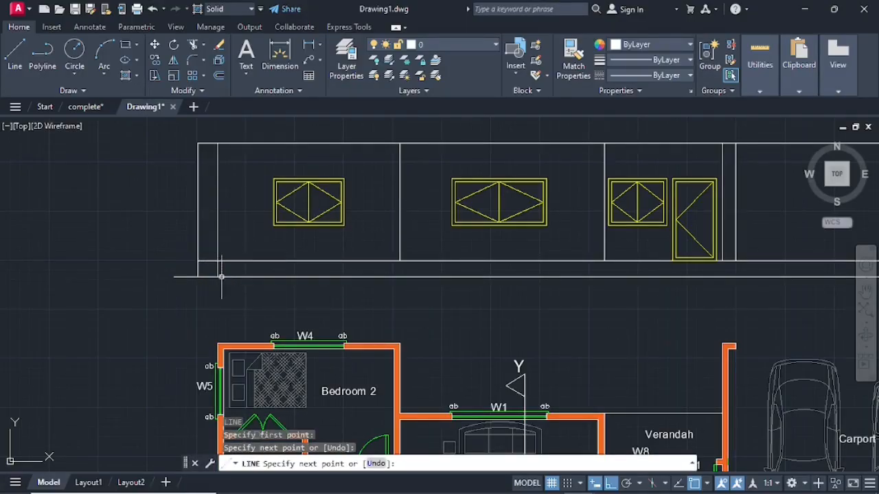
pyautogui.press('Return')
pyautogui.press('Return')
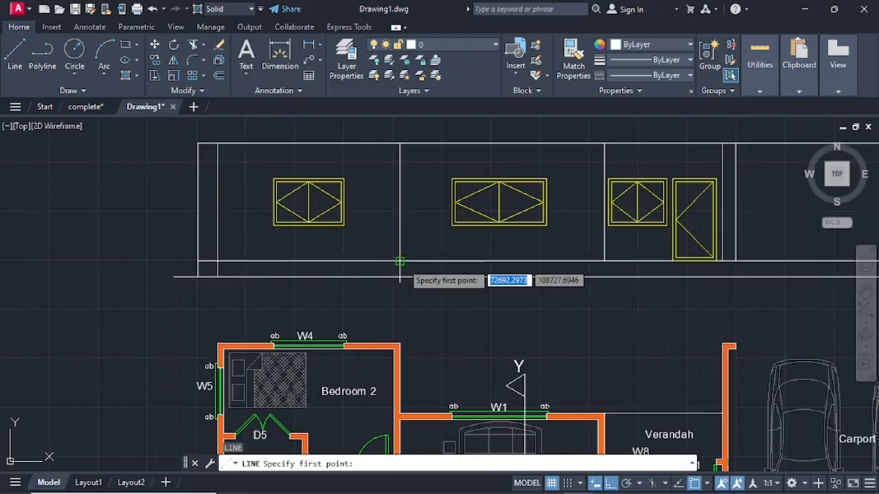
pyautogui.click(400, 261)
pyautogui.click(399, 277)
pyautogui.press('Return')
# Step: Draw a vertical line from the floor line to the ground line below the wall edge between windows W1 and W8
pyautogui.press('Return')
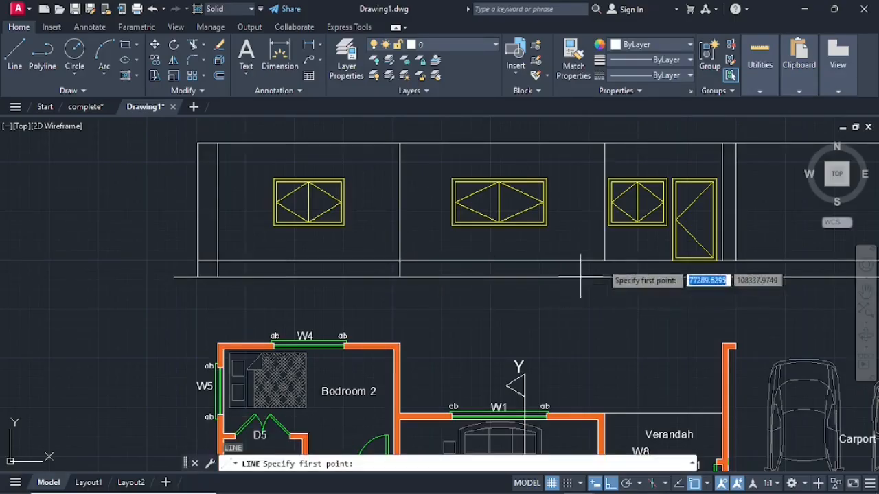
pyautogui.click(605, 261)
pyautogui.click(605, 276)
pyautogui.press('Return')
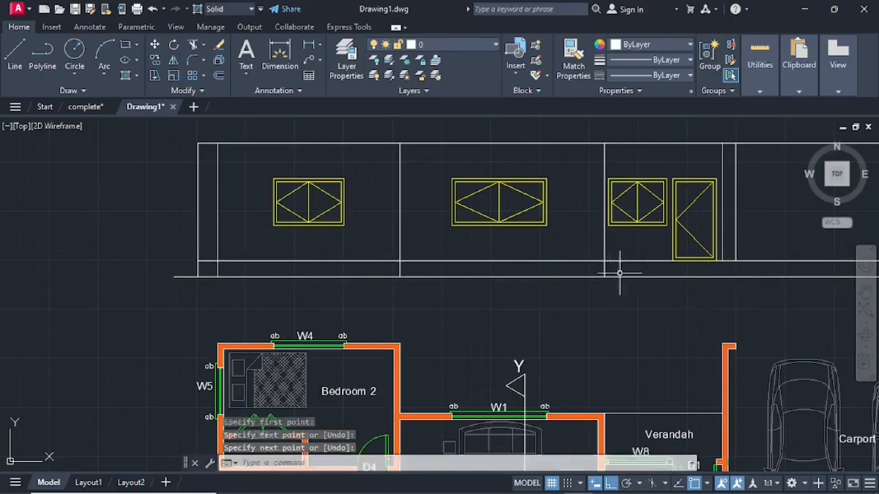
pyautogui.press('Return')
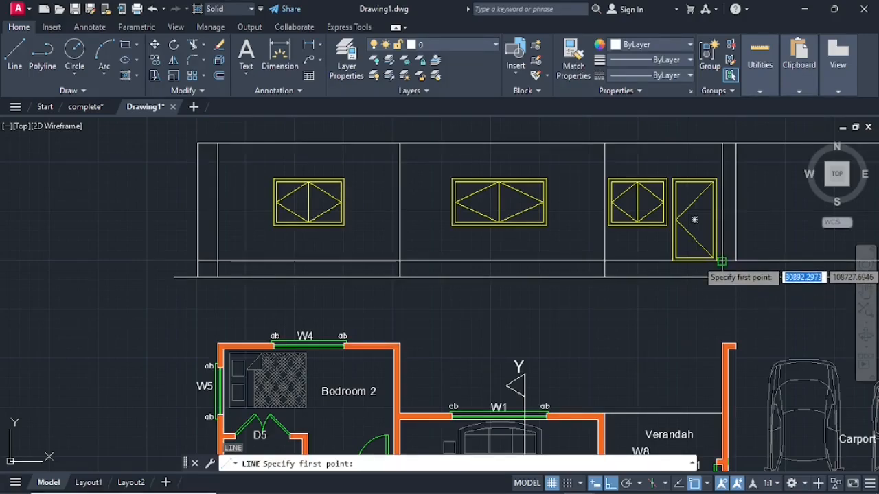
pyautogui.click(722, 261)
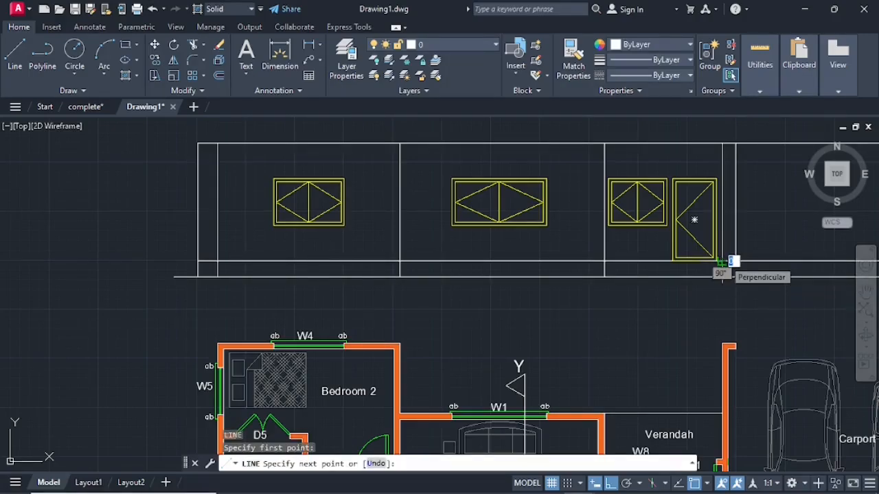
pyautogui.press('Escape')
# Step: Draw a vertical line from the floor line to the ground line below the carport-side edge of the wall beside door D1
pyautogui.press('Return')
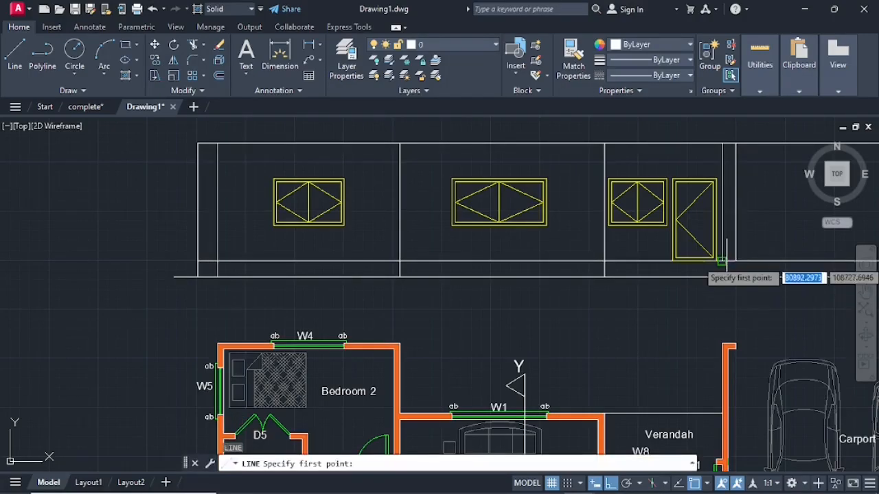
pyautogui.click(746, 262)
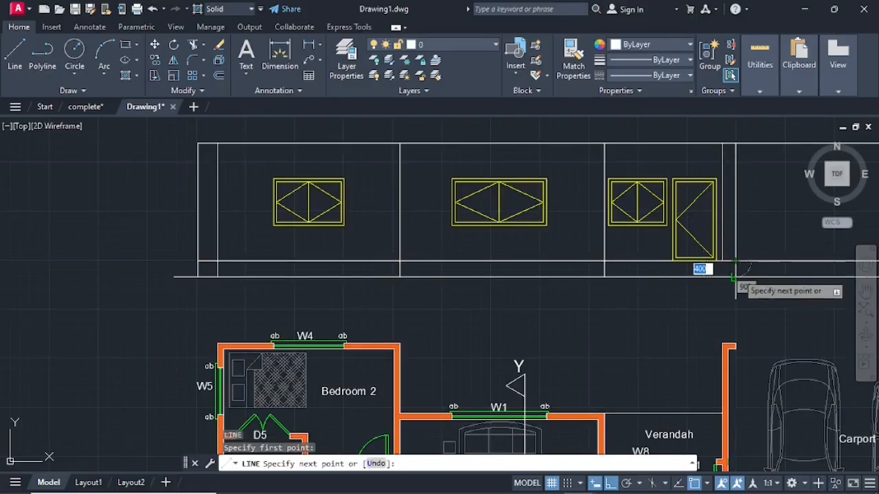
pyautogui.click(736, 277)
pyautogui.press('Return')
# Step: Draw a vertical line from the elevation's lower-right corner at the carport's outer wall edge down to the ground line
pyautogui.scroll(-2, 751, 274)
pyautogui.scroll(-1, 751, 273)
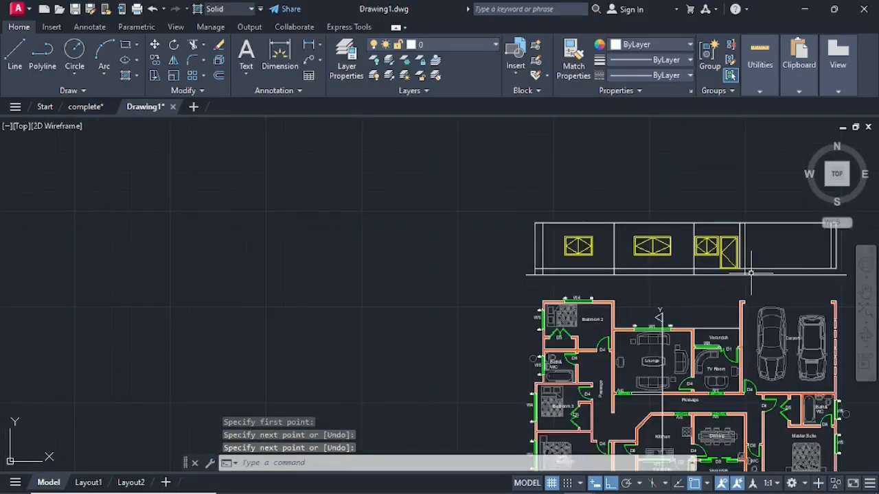
pyautogui.moveTo(750, 272); pyautogui.dragTo(550, 284, button='middle')
pyautogui.scroll(4, 628, 284)
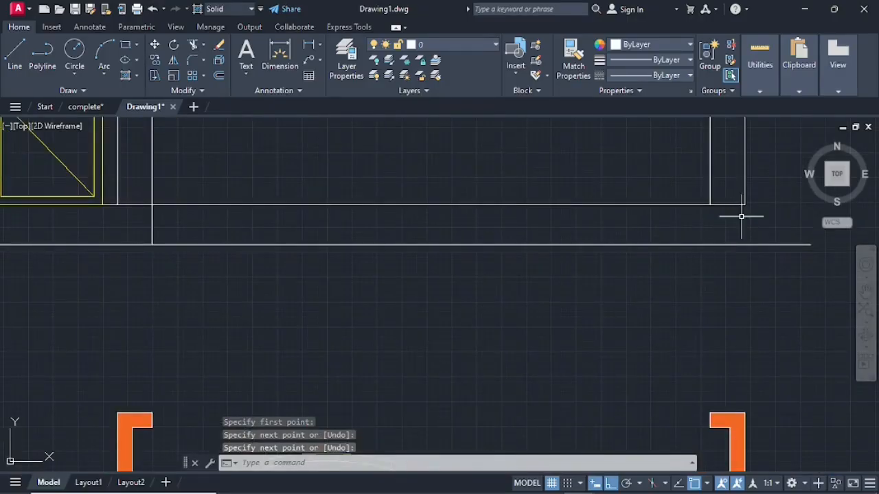
pyautogui.press('Return')
pyautogui.click(743, 204)
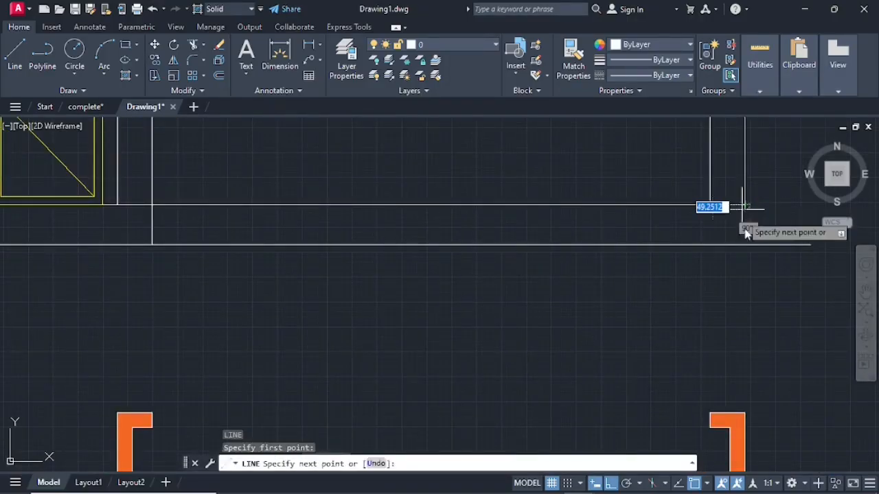
pyautogui.click(745, 244)
pyautogui.press('Return')
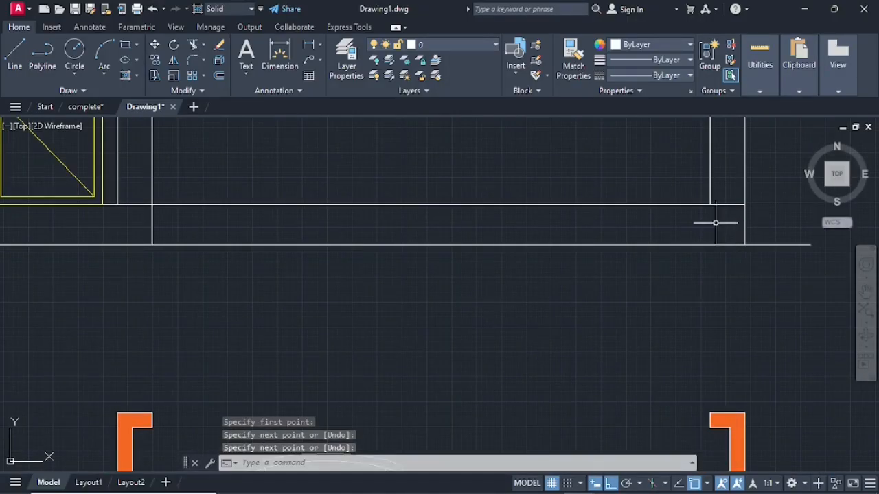
# Step: Draw a vertical line from the floor line to the ground line below the inner edge of the carport's outer wall
pyautogui.press('Return')
pyautogui.click(710, 203)
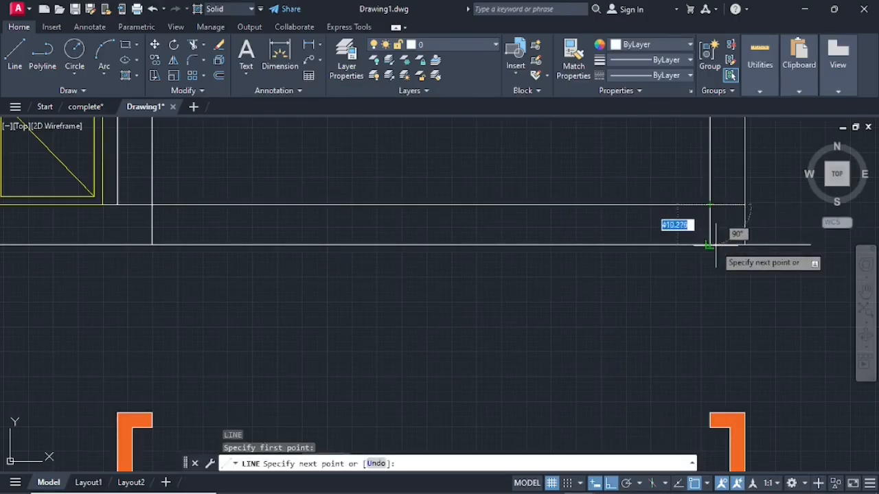
pyautogui.click(710, 245)
pyautogui.click(711, 244)
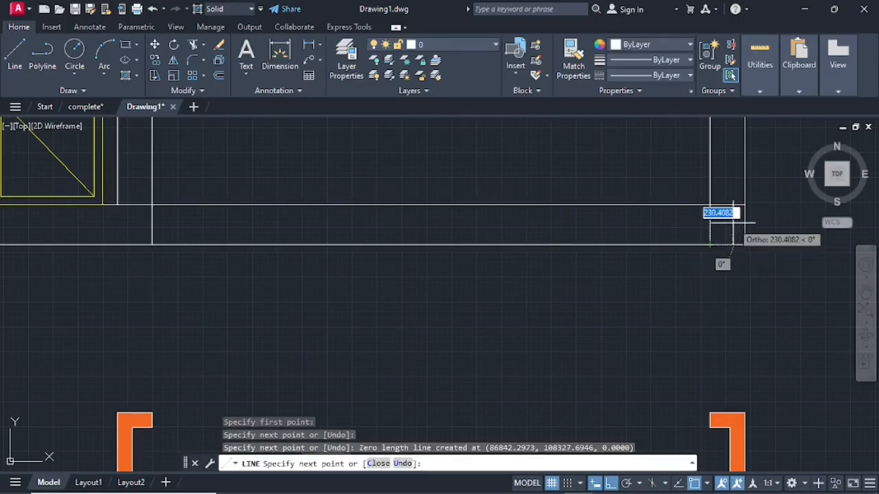
pyautogui.press('Escape')
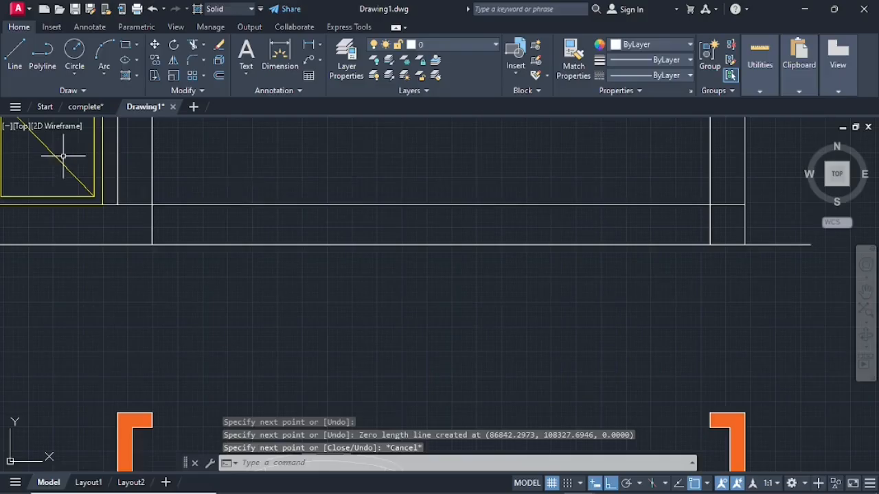
# Step: Offset the under-floor lines at both edges of the carport's outer wall and beside door D1 by 80, toward the W4 end
pyautogui.click(219, 74)
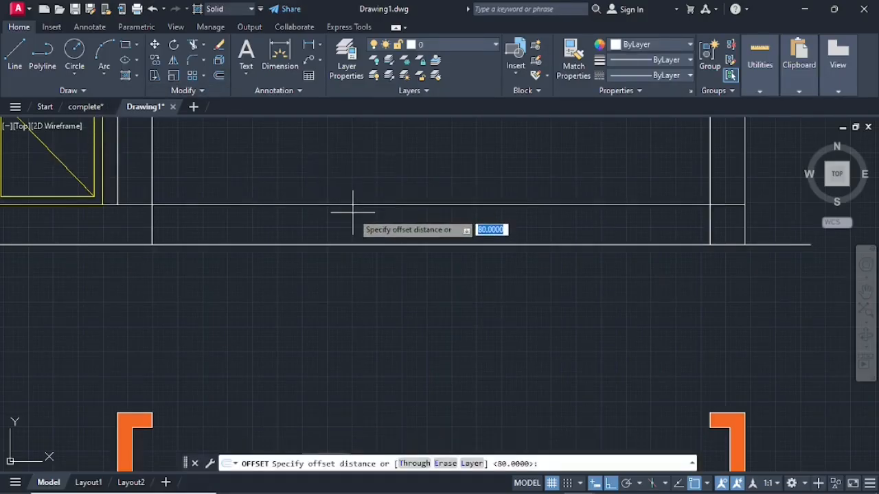
pyautogui.press('Return')
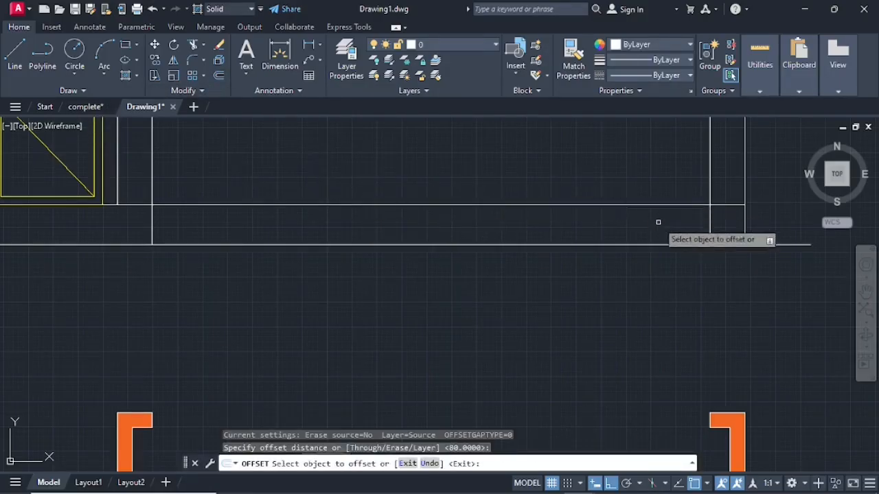
pyautogui.click(745, 226)
pyautogui.click(731, 225)
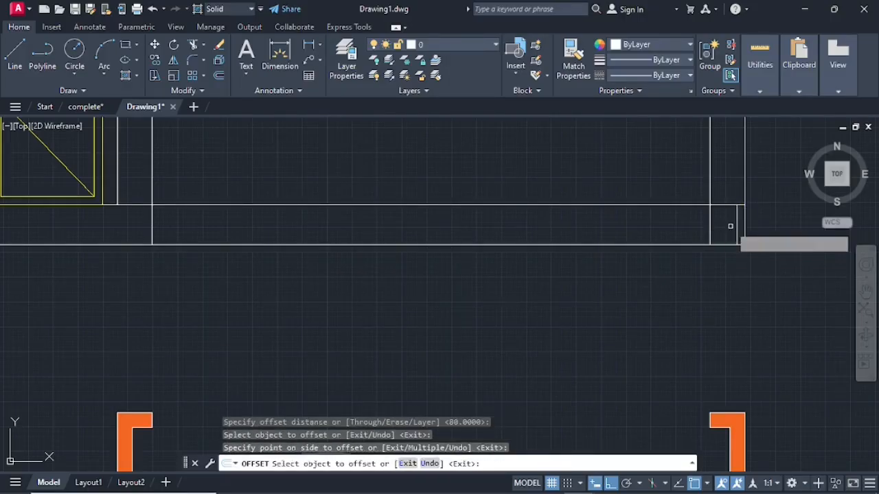
pyautogui.click(710, 232)
pyautogui.click(688, 233)
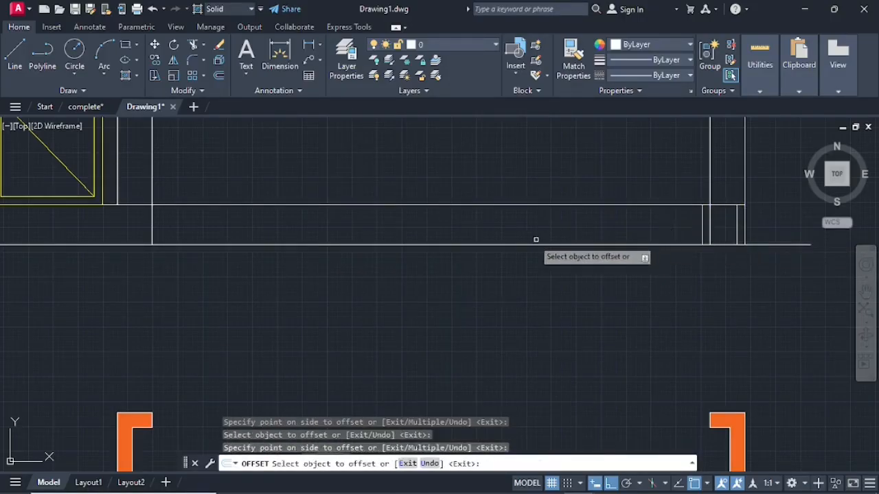
pyautogui.click(149, 222)
pyautogui.click(112, 226)
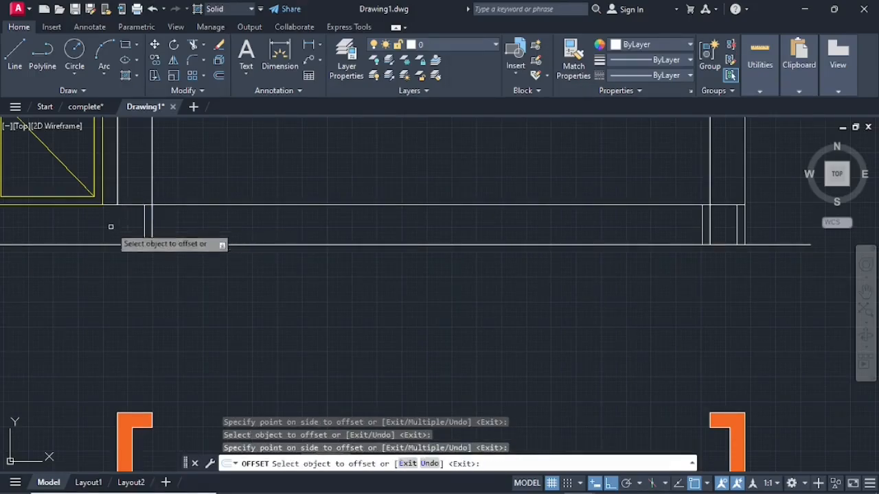
# Step: Offset the remaining under-floor lines by 80: between W1 and W8 toward W1, and the other three toward the carport
pyautogui.scroll(-3, 90, 233)
pyautogui.moveTo(90, 233); pyautogui.dragTo(557, 219, button='middle')
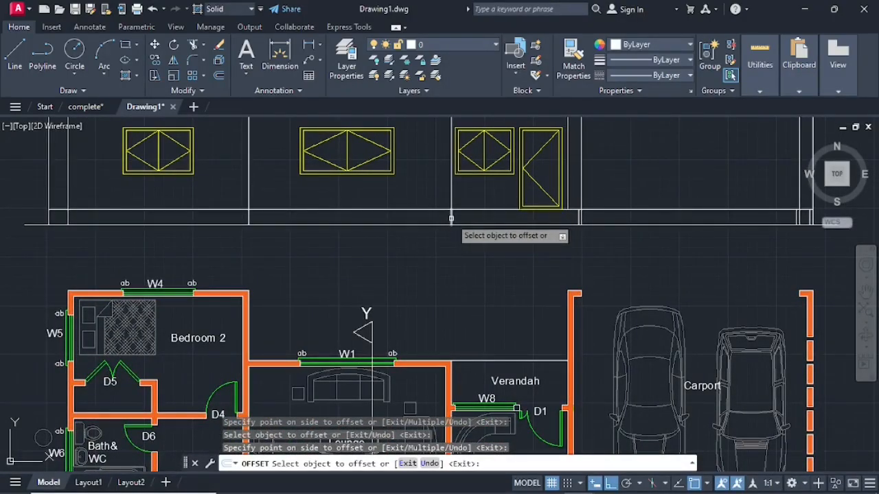
pyautogui.click(451, 218)
pyautogui.click(444, 218)
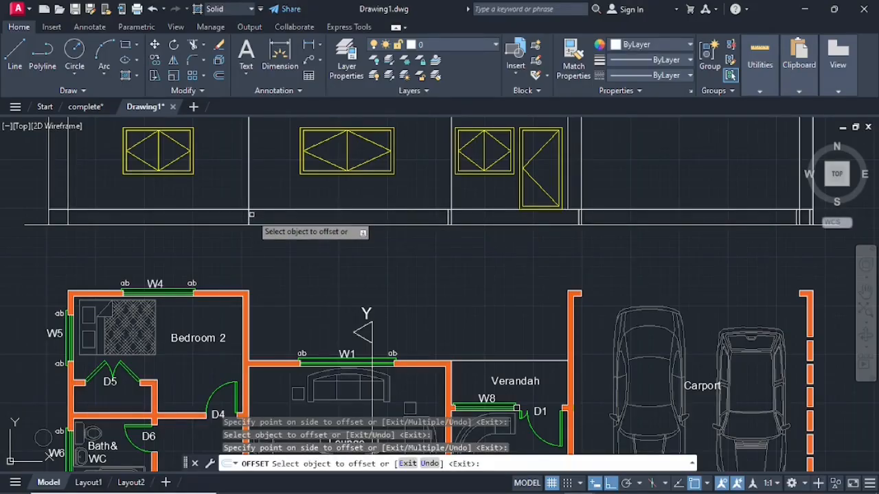
pyautogui.click(250, 217)
pyautogui.click(252, 218)
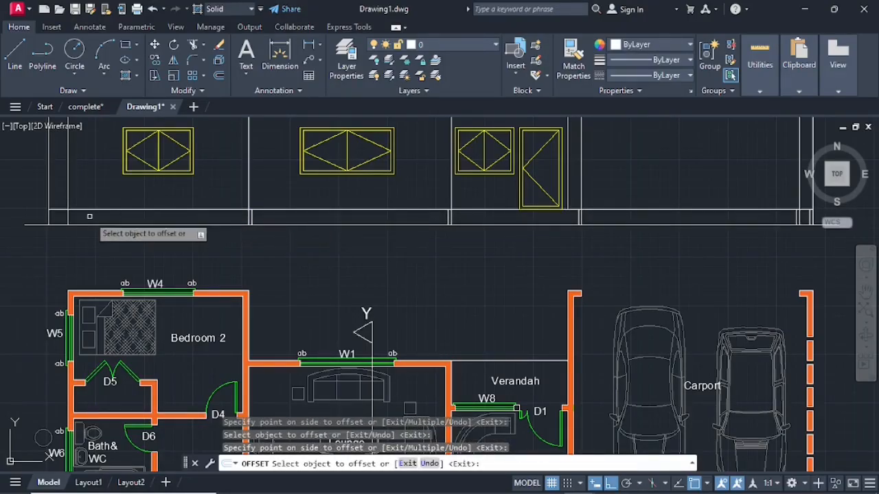
pyautogui.click(68, 206)
pyautogui.click(51, 212)
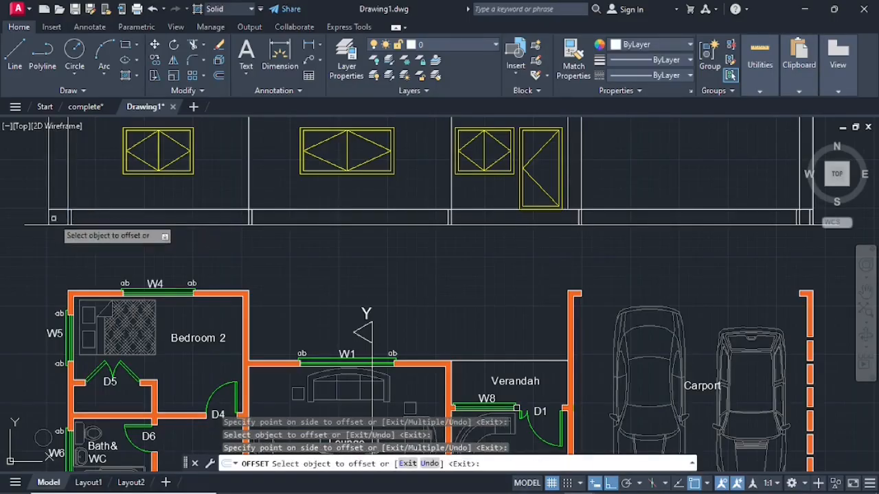
pyautogui.click(57, 218)
pyautogui.click(61, 219)
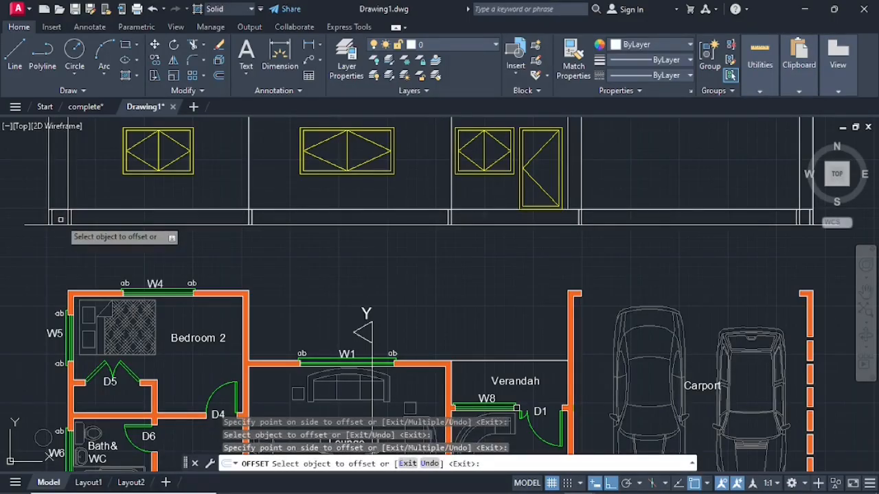
pyautogui.press('Escape')
# Step: Delete the seven original vertical lines between the floor line and ground line, keeping their 80 offsets
pyautogui.scroll(3, 45, 222)
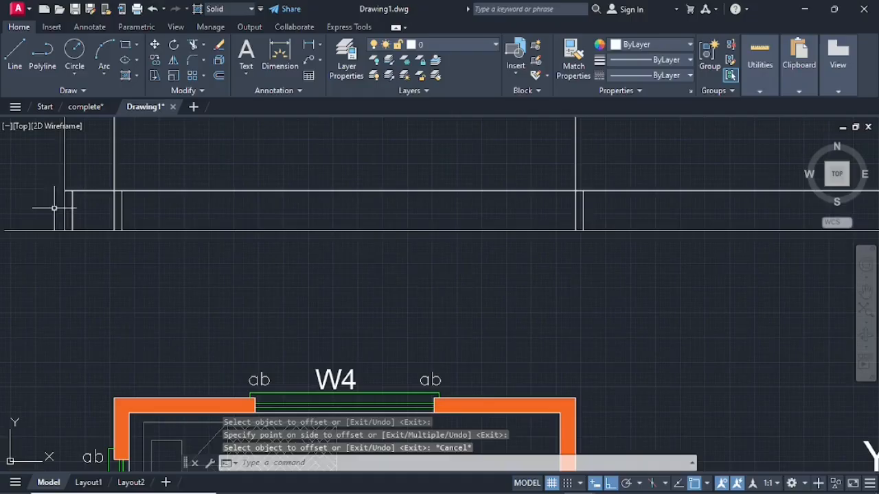
pyautogui.click(64, 222)
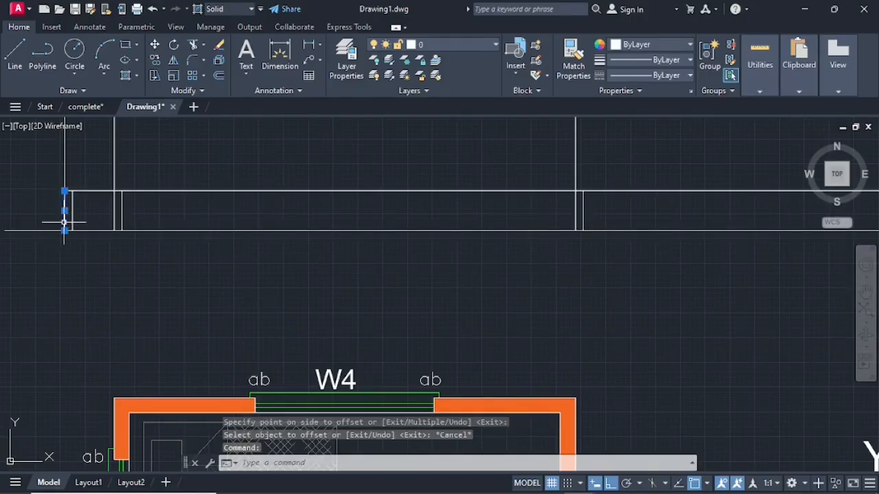
pyautogui.click(114, 205)
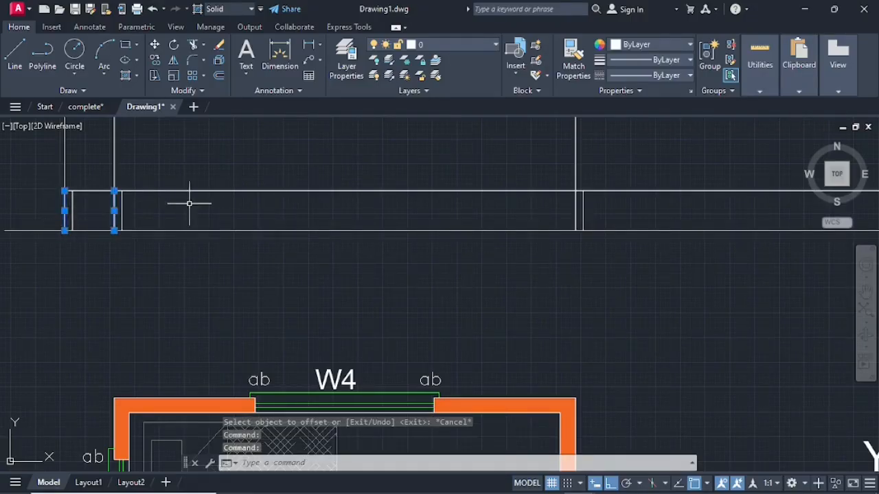
pyautogui.click(576, 214)
pyautogui.scroll(-4, 669, 202)
pyautogui.moveTo(673, 206); pyautogui.dragTo(465, 233, button='middle')
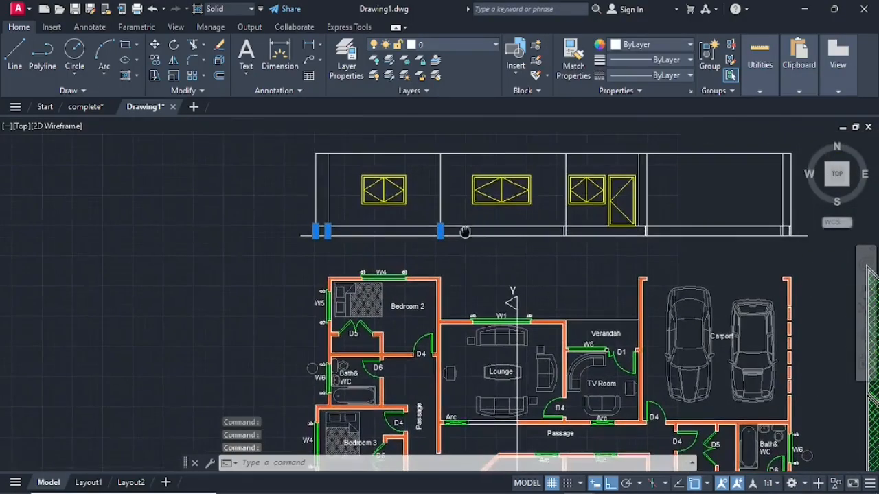
pyautogui.scroll(2, 568, 232)
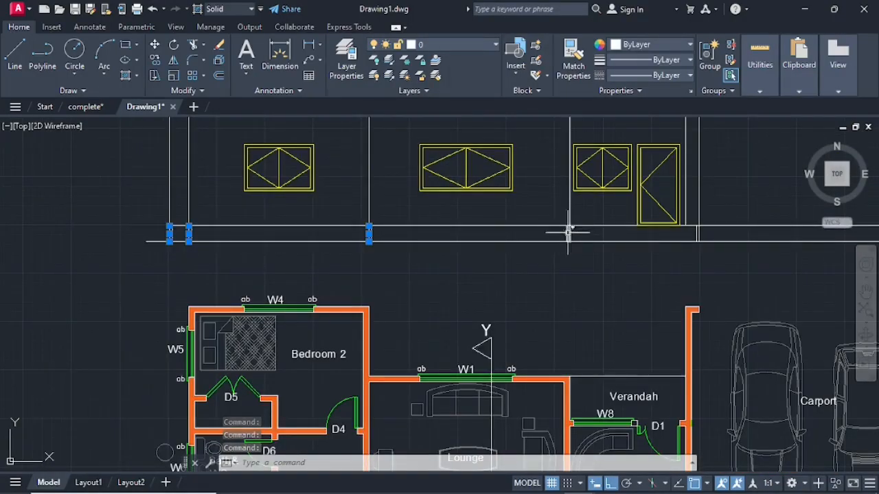
pyautogui.click(571, 233)
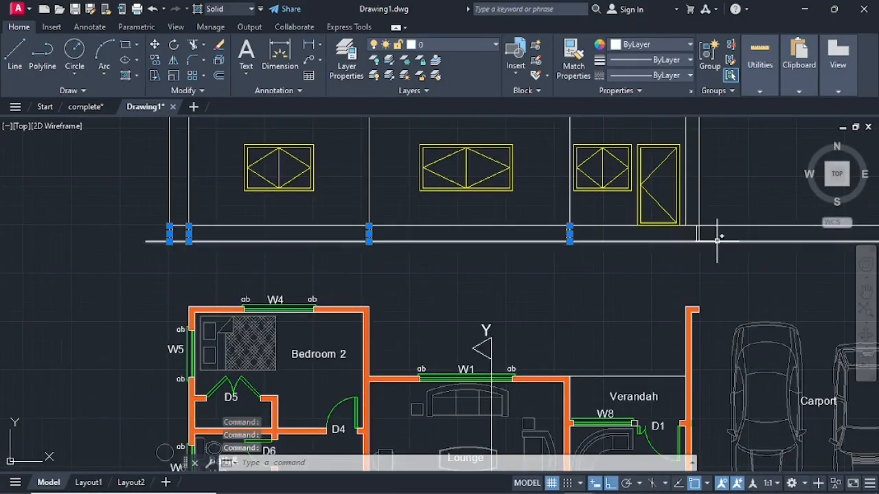
pyautogui.scroll(4, 698, 230)
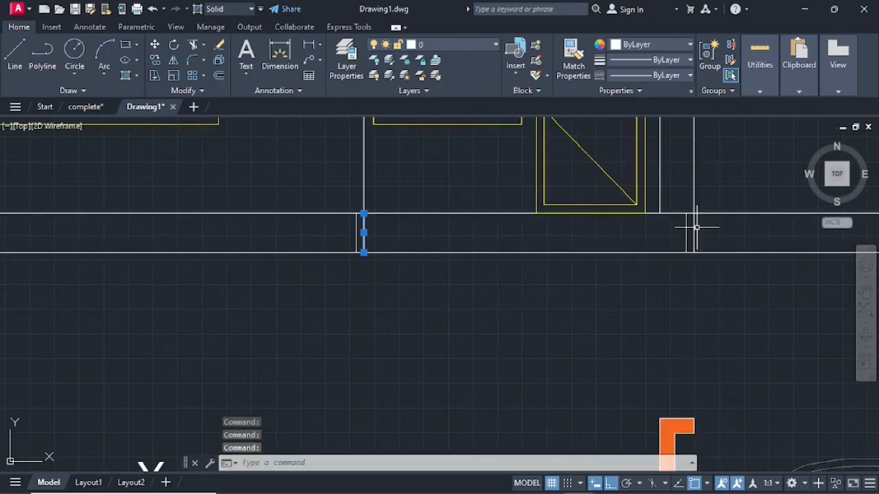
pyautogui.scroll(-4, 695, 227)
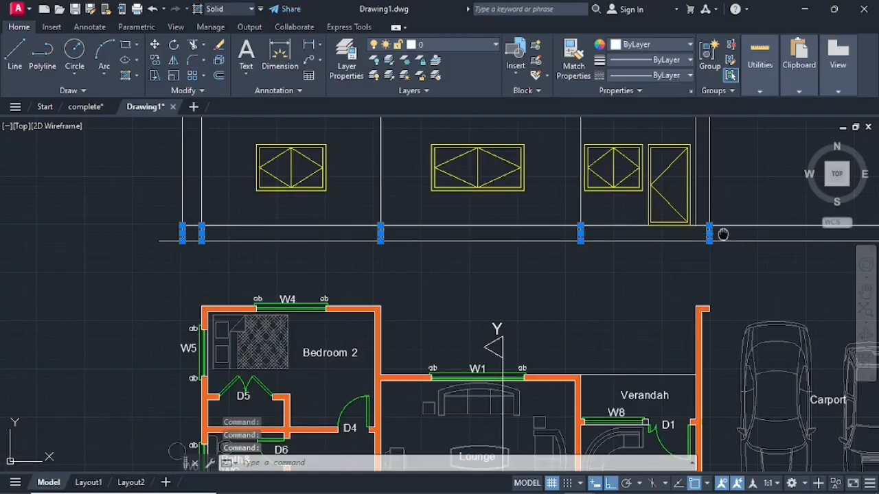
pyautogui.scroll(1, 720, 231)
pyautogui.moveTo(721, 232); pyautogui.dragTo(629, 263, button='middle')
pyautogui.scroll(2, 629, 263)
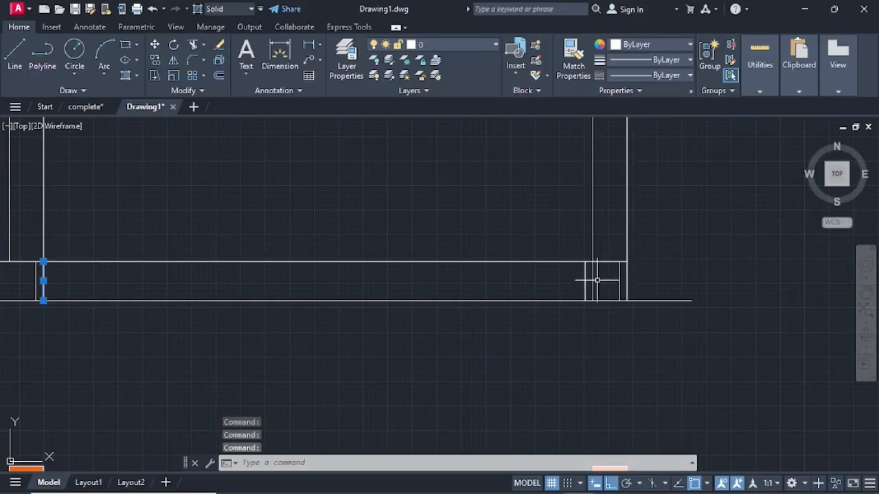
pyautogui.click(594, 291)
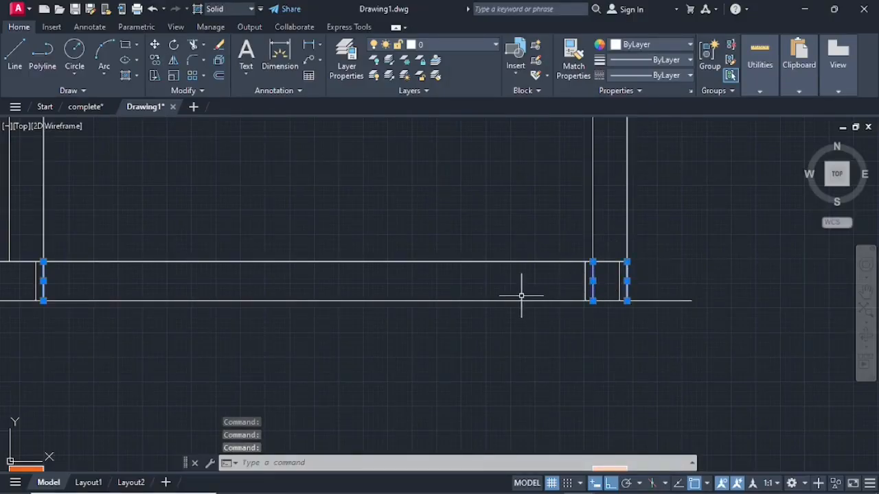
pyautogui.press('Delete')
# Step: Offset the elevation's top wall line upward by 150, and offset the resulting line upward by another 150
pyautogui.scroll(-4, 497, 305)
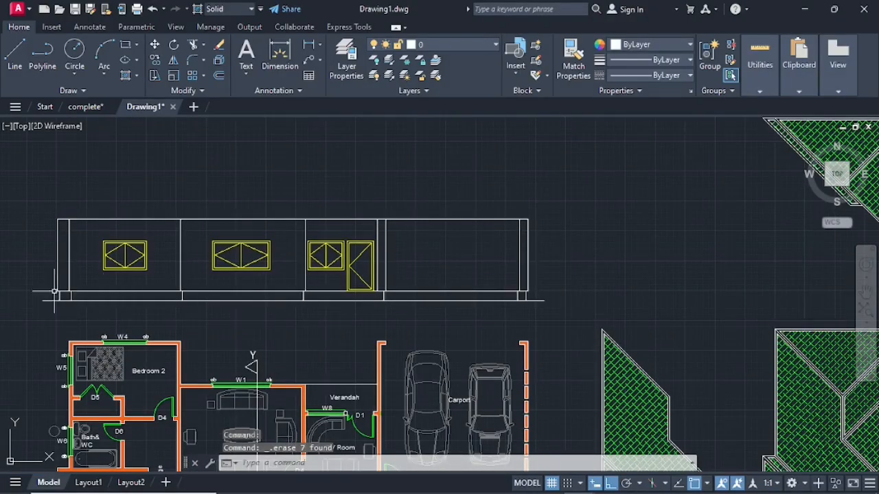
pyautogui.scroll(-3, 55, 292)
pyautogui.moveTo(15, 296); pyautogui.dragTo(202, 300, button='middle')
pyautogui.scroll(1, 202, 301)
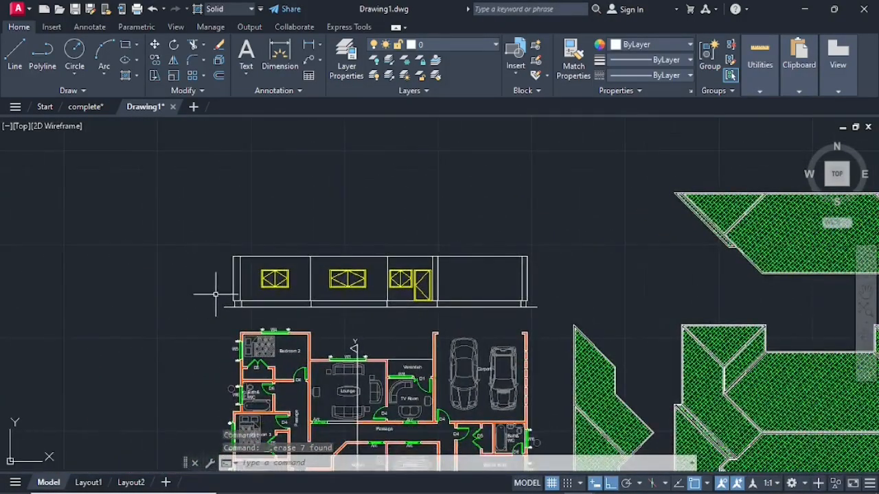
pyautogui.scroll(3, 309, 281)
pyautogui.moveTo(337, 281); pyautogui.dragTo(327, 320, button='middle')
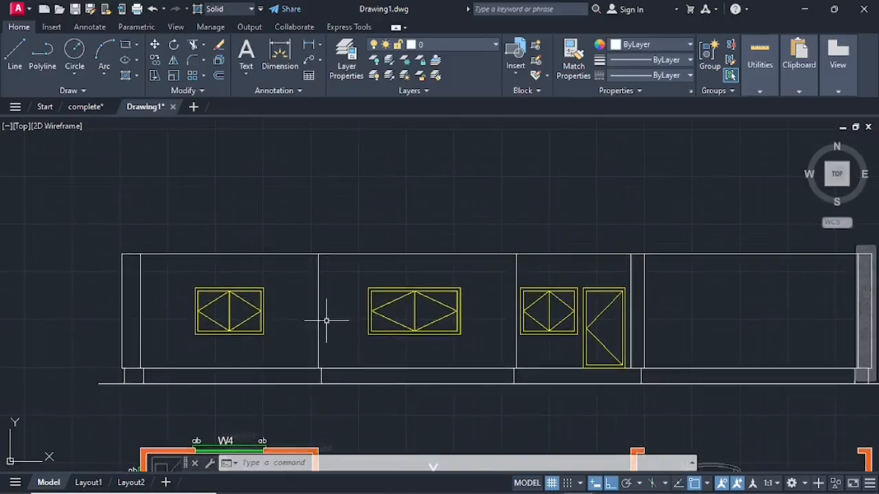
pyautogui.click(218, 76)
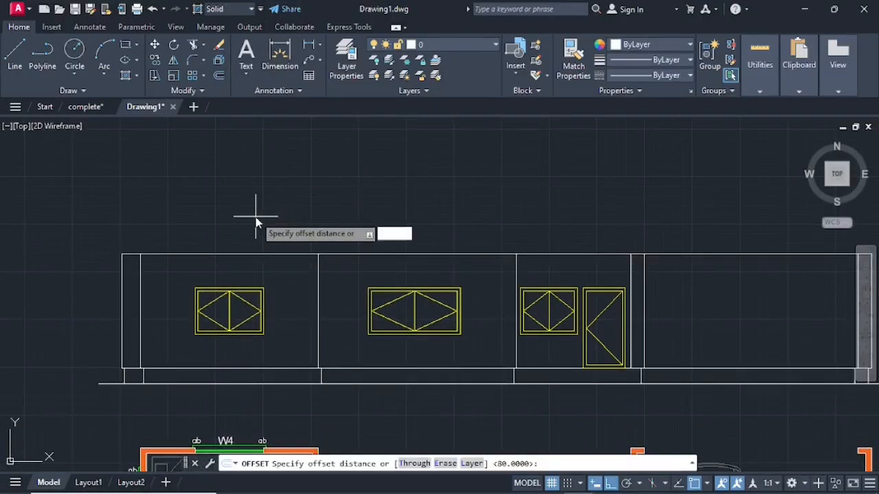
pyautogui.write('150')
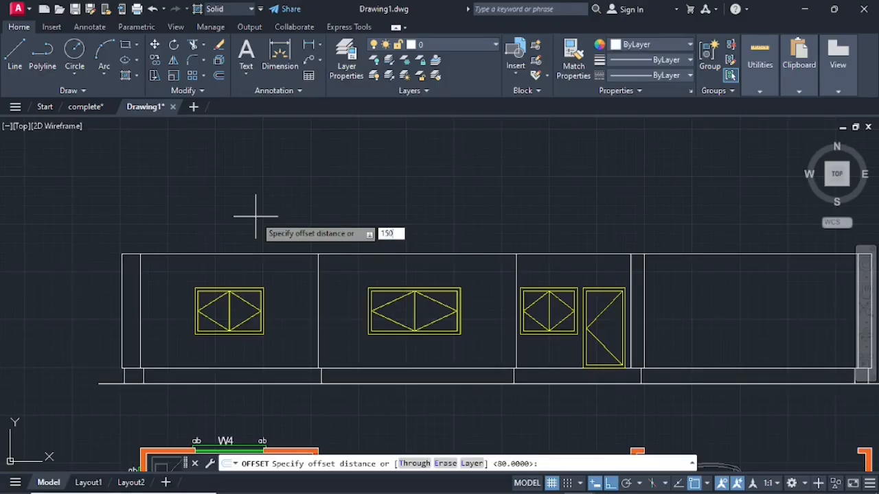
pyautogui.press('Return')
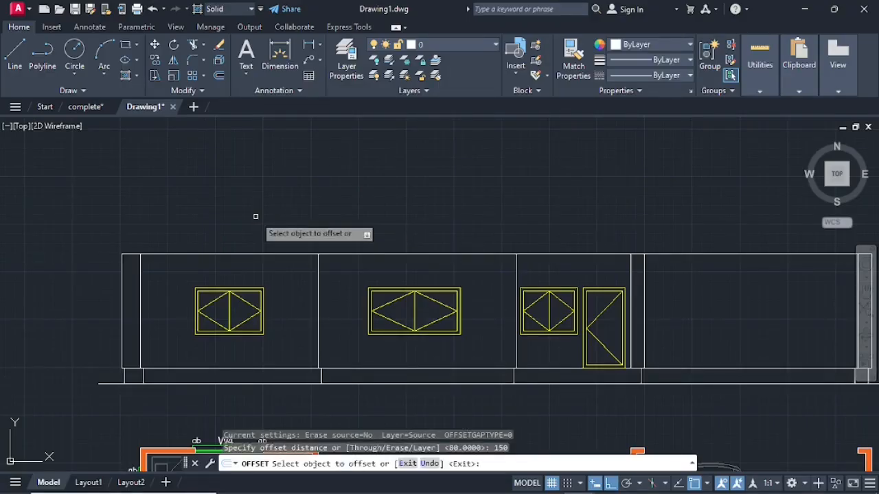
pyautogui.click(259, 255)
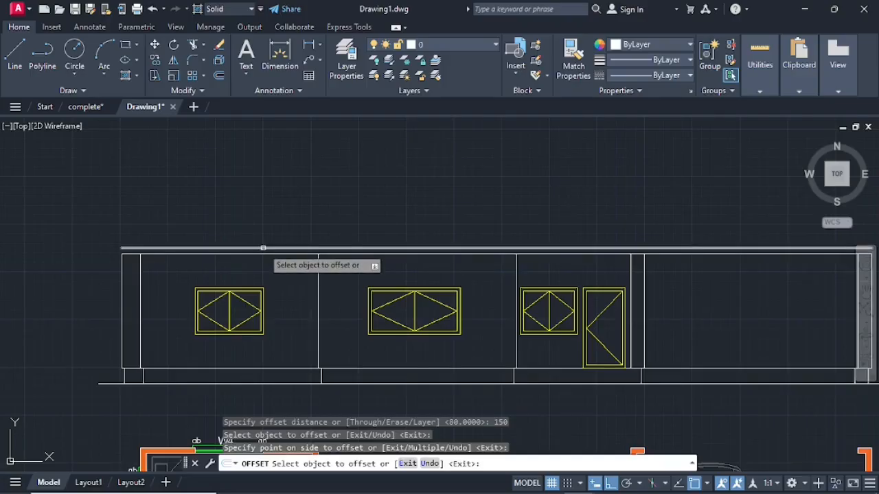
pyautogui.click(262, 249)
pyautogui.click(268, 224)
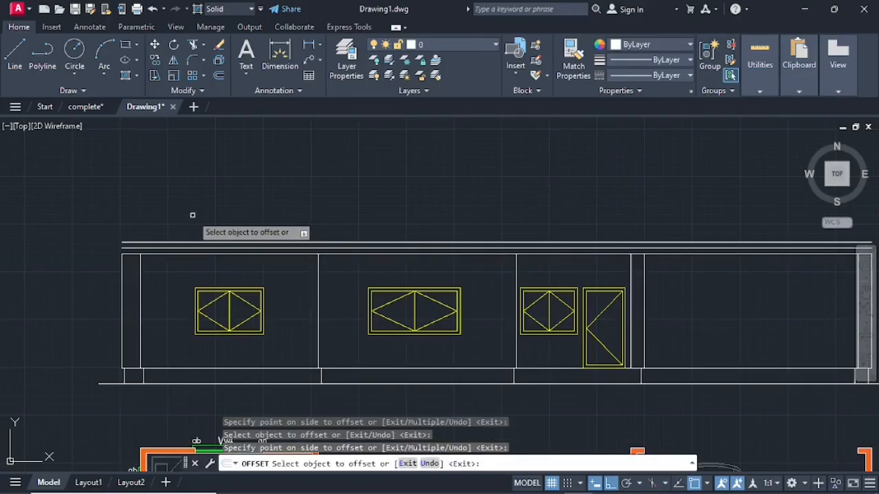
pyautogui.press('Escape')
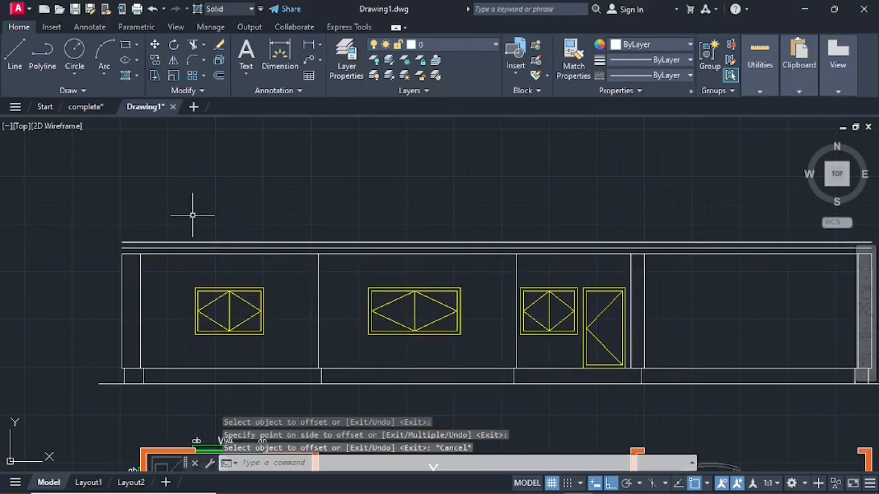
# Step: Draw a short vertical line from the elevation's upper-left corner up past the two offset lines
pyautogui.click(10, 59)
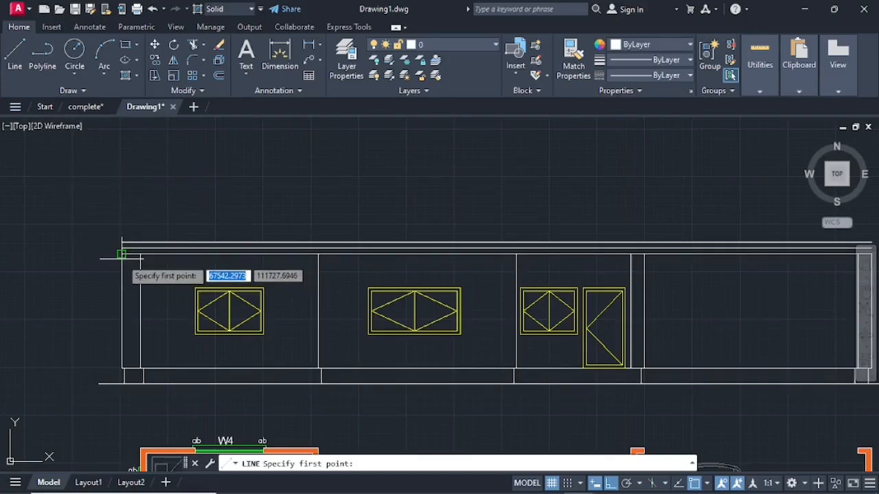
pyautogui.click(122, 255)
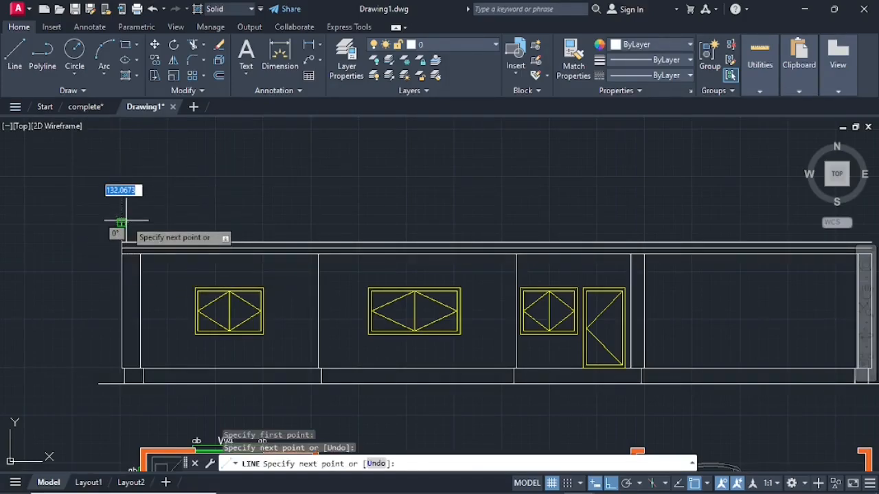
pyautogui.press('Return')
# Step: Draw a short vertical line from the elevation's upper-right corner above the carport up past the two offset lines
pyautogui.scroll(-2, 467, 221)
pyautogui.press('Return')
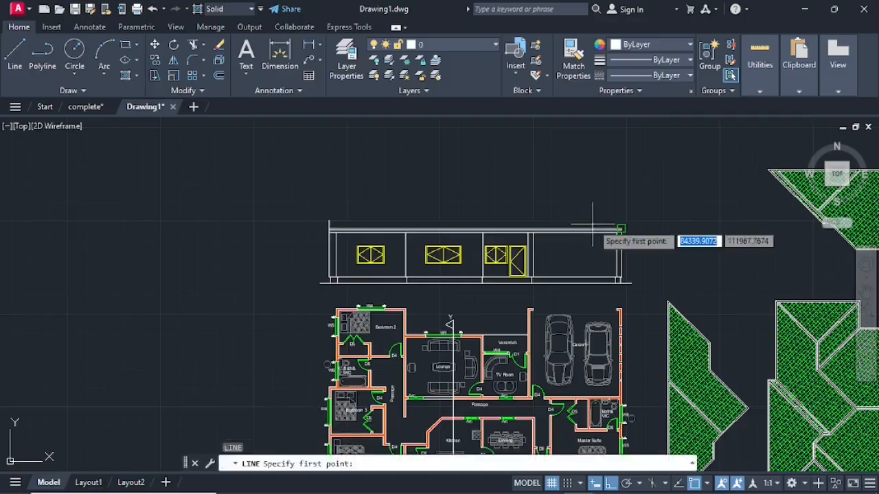
pyautogui.scroll(3, 629, 232)
pyautogui.scroll(4, 632, 232)
pyautogui.click(585, 235)
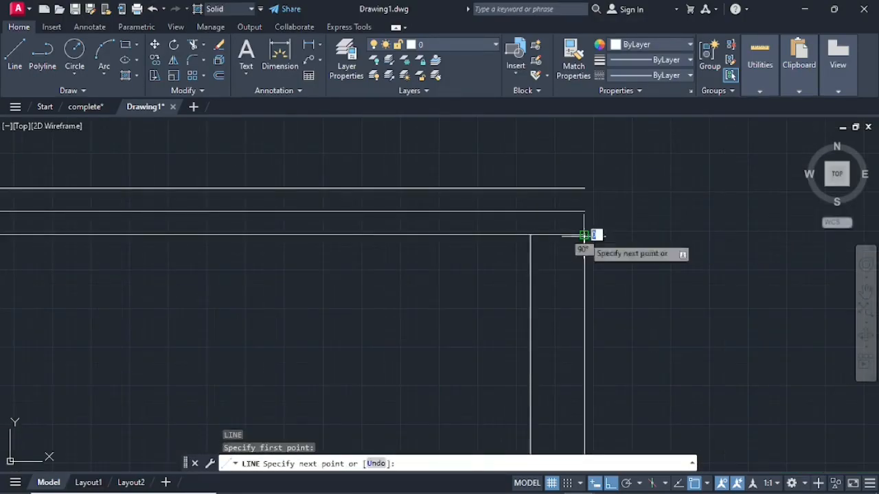
pyautogui.click(585, 169)
pyautogui.press('Return')
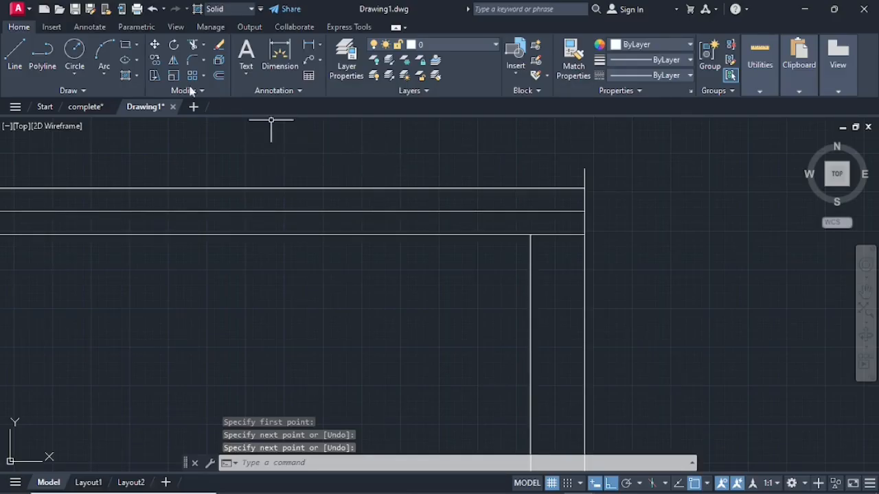
# Step: Offset the short vertical line at the elevation's right end outward by 250, and offset the resulting line outward by another 250
pyautogui.click(219, 76)
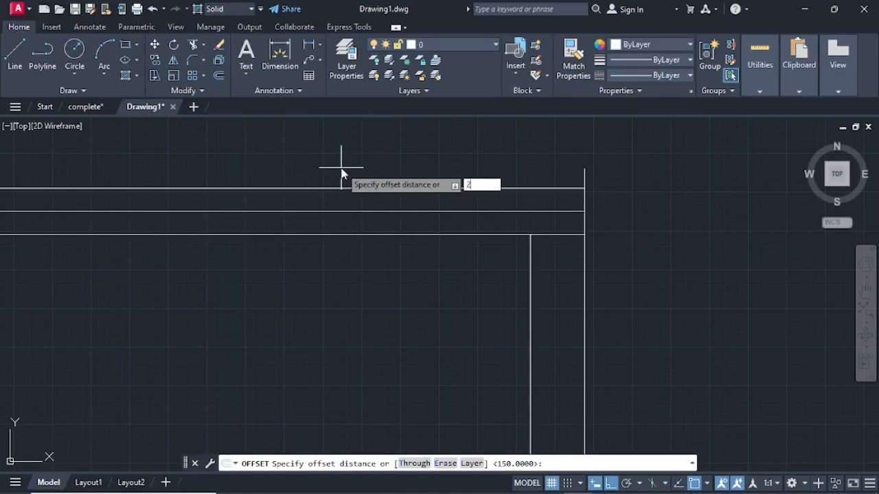
pyautogui.press('Return')
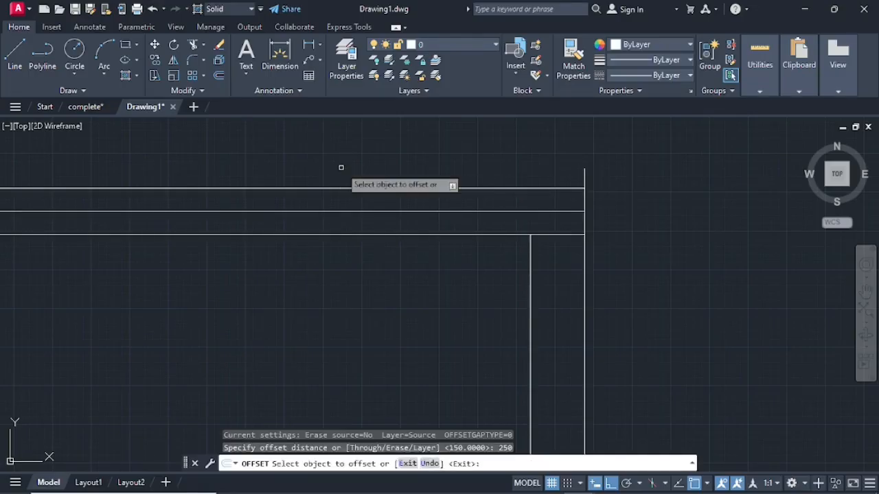
pyautogui.click(585, 175)
pyautogui.click(622, 187)
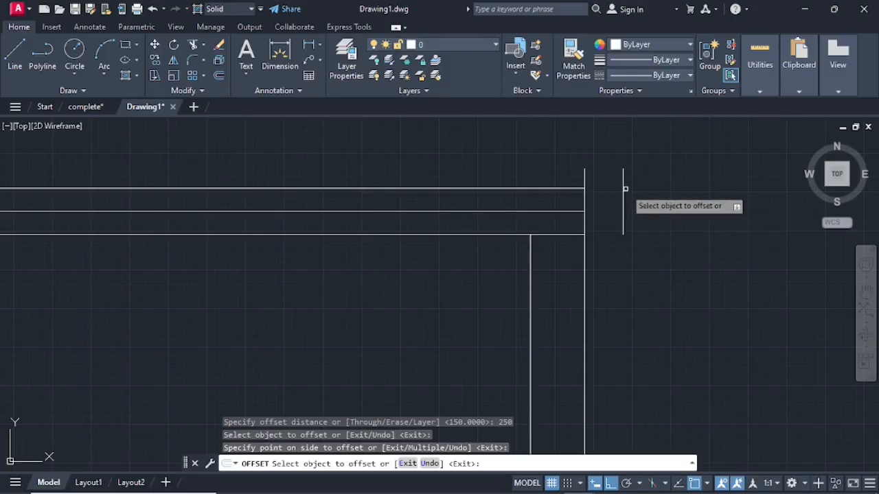
pyautogui.click(623, 190)
pyautogui.click(665, 190)
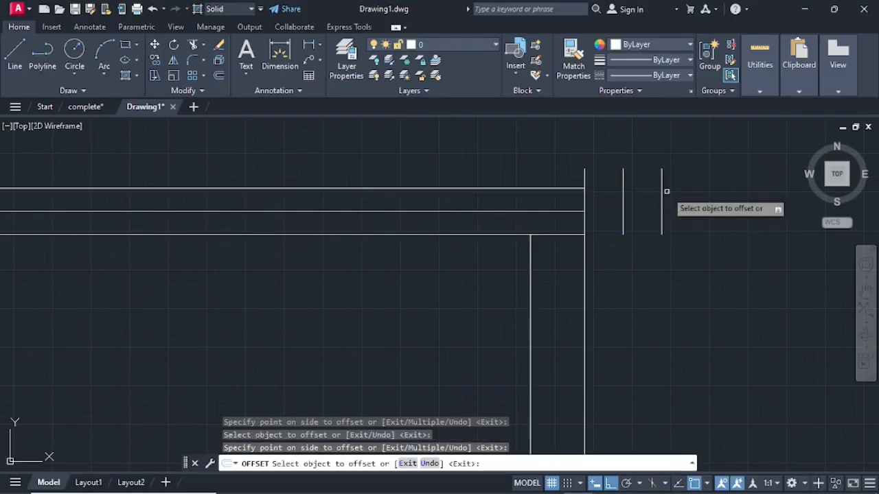
# Step: Offset the short vertical line at the elevation's left end outward by 250, and offset the resulting line outward by another 250
pyautogui.scroll(-3, 662, 190)
pyautogui.scroll(-1, 511, 170)
pyautogui.moveTo(479, 170); pyautogui.dragTo(676, 205, button='middle')
pyautogui.scroll(3, 310, 196)
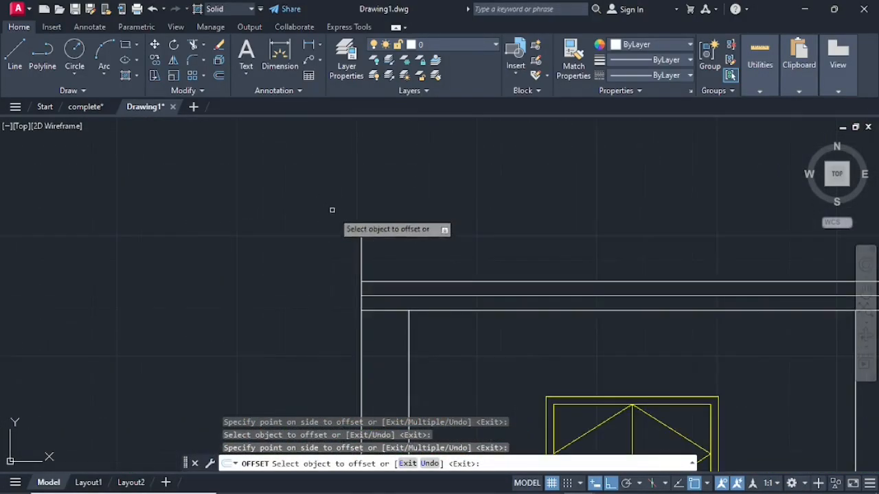
pyautogui.click(362, 262)
pyautogui.click(333, 260)
pyautogui.click(337, 261)
pyautogui.click(312, 261)
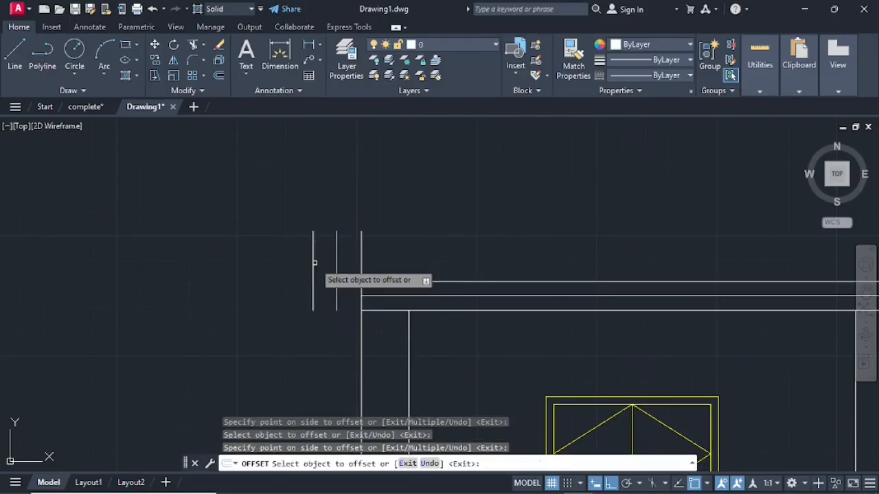
pyautogui.scroll(-3, 378, 261)
pyautogui.moveTo(384, 260); pyautogui.dragTo(385, 211, button='middle')
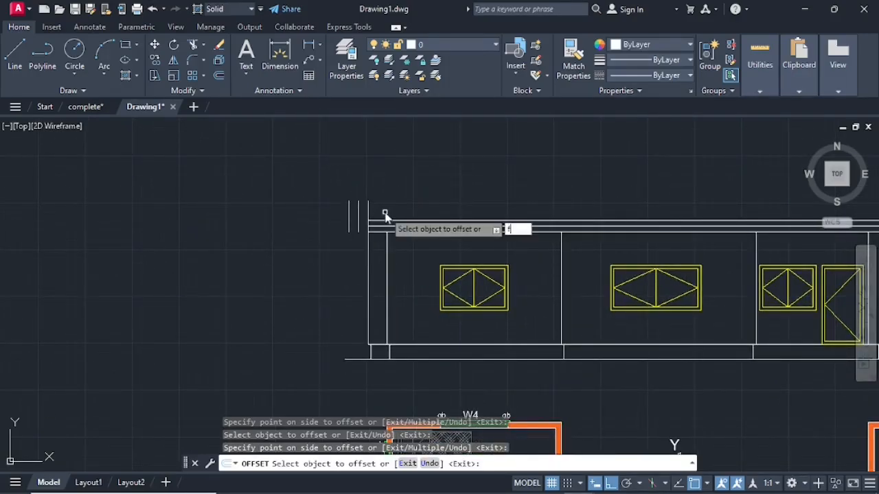
pyautogui.press('Return')
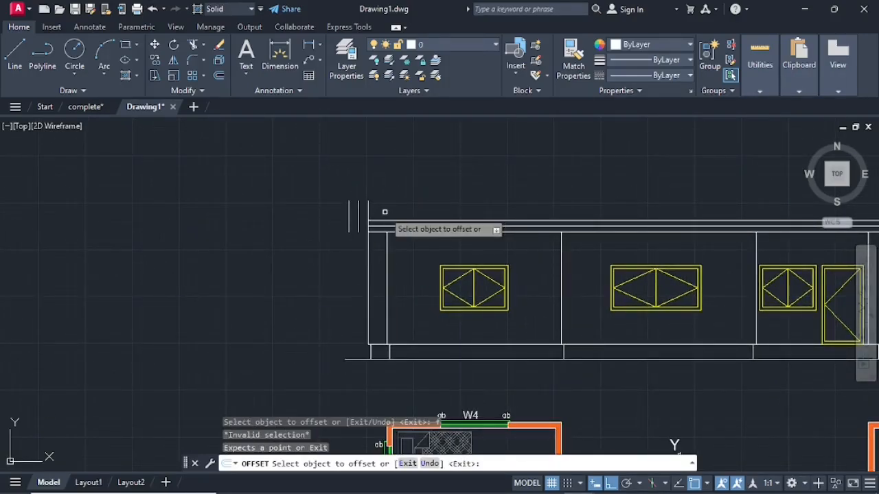
pyautogui.press('Escape')
pyautogui.press('Escape')
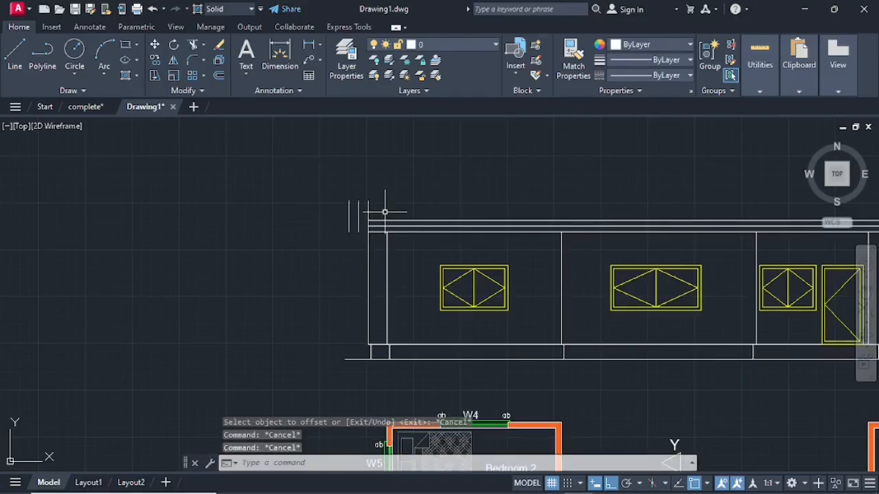
# Step: Fillet the lowest and middle roof-edge lines at radius 150 into the inner and outer offset verticals at the elevation's left end
pyautogui.write('f')
pyautogui.press('Return')
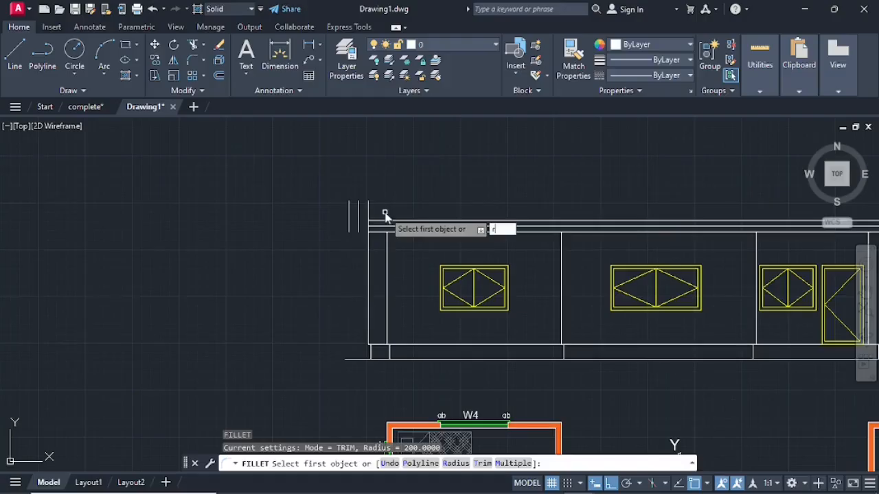
pyautogui.write('r')
pyautogui.press('Return')
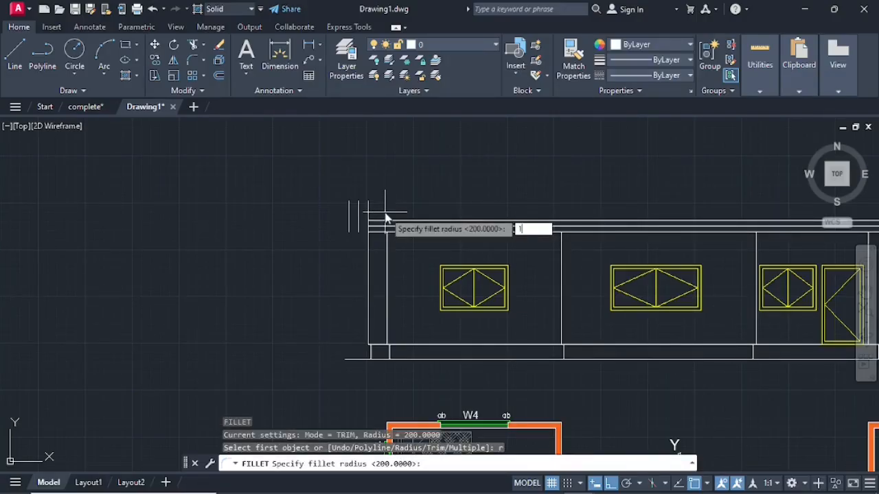
pyautogui.write('150')
pyautogui.press('Return')
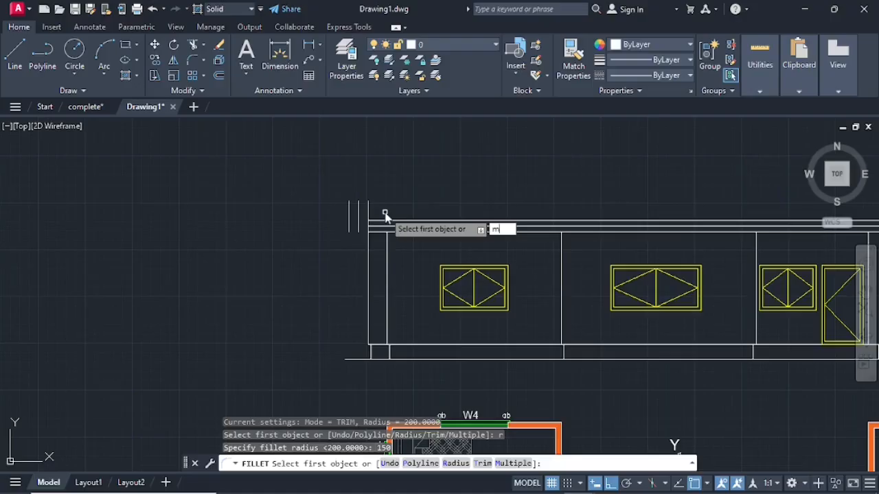
pyautogui.press('Return')
pyautogui.scroll(4, 388, 240)
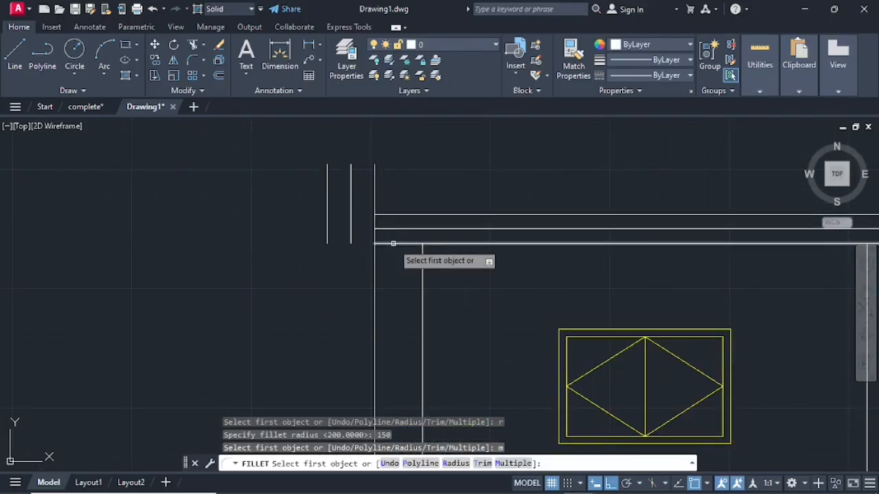
pyautogui.click(390, 245)
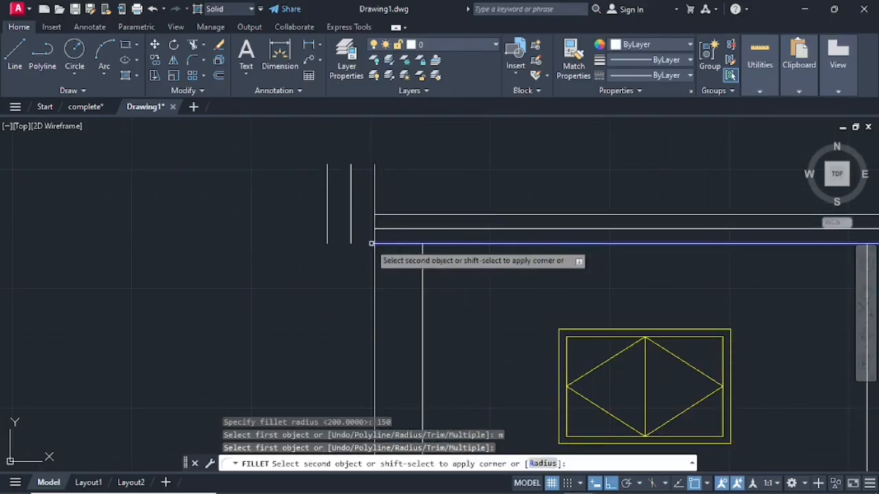
pyautogui.click(351, 213)
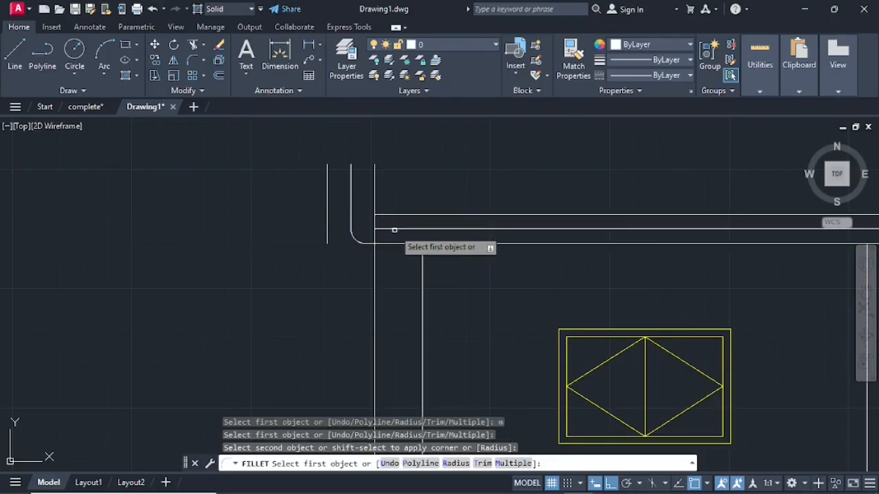
pyautogui.click(404, 229)
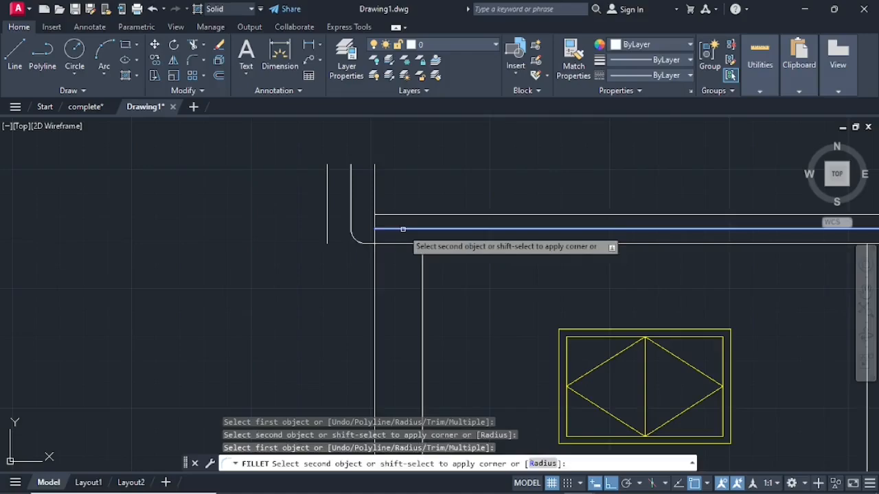
pyautogui.click(328, 206)
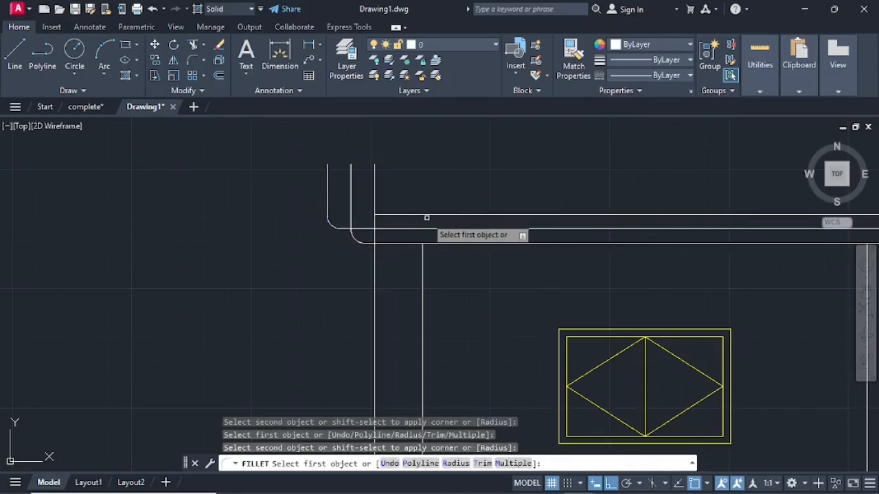
# Step: Fillet the lowest and middle roof-edge lines at radius 150 into the inner and outer offset verticals at the right end
pyautogui.scroll(-5, 429, 230)
pyautogui.scroll(5, 619, 231)
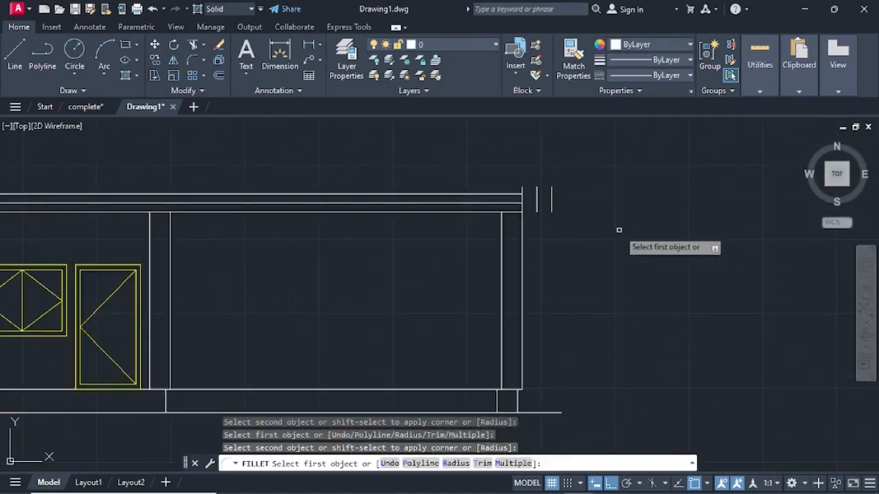
pyautogui.click(515, 212)
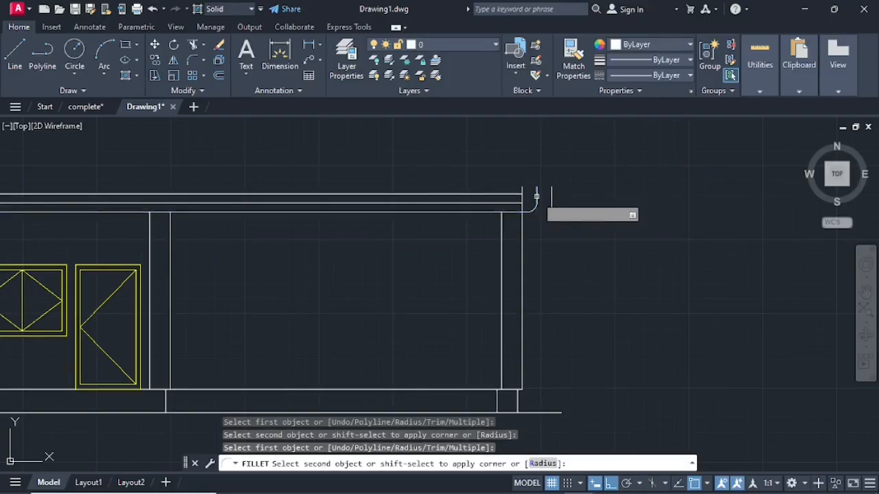
pyautogui.click(536, 198)
pyautogui.click(478, 202)
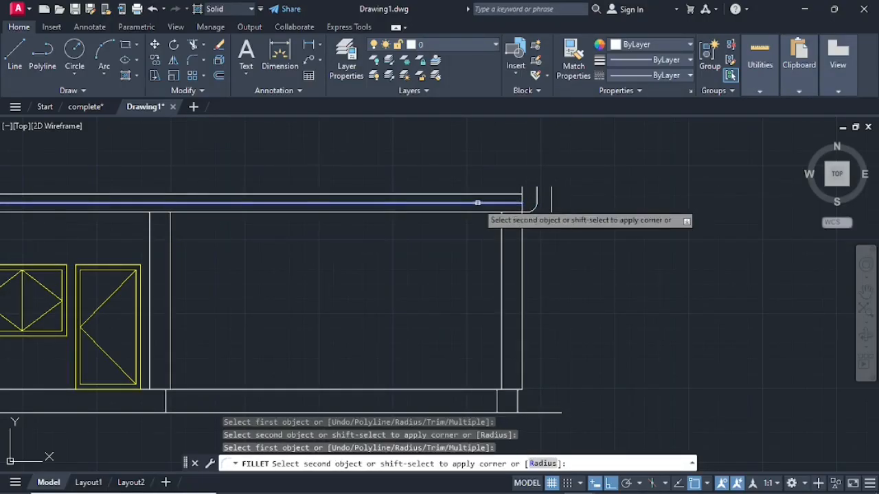
pyautogui.click(551, 193)
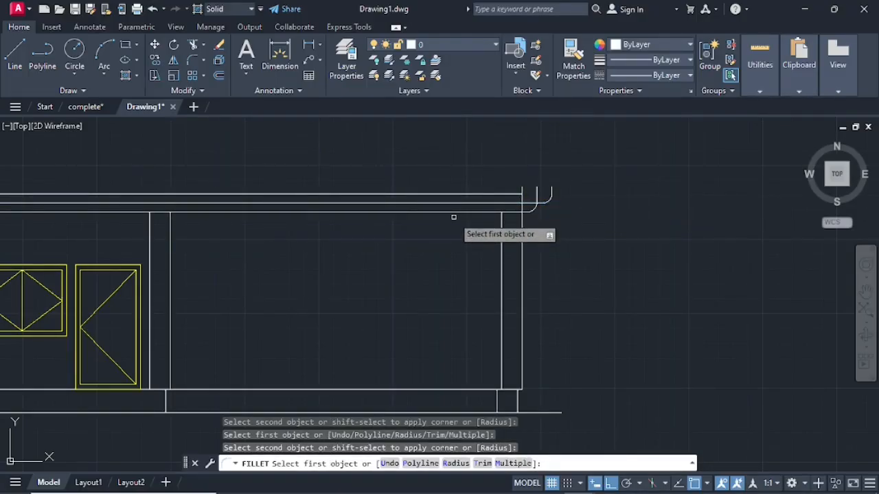
pyautogui.press('Escape')
# Step: Offset the elevation's top wall line downward by 600 to form a horizontal line above the windows and door
pyautogui.scroll(-4, 428, 229)
pyautogui.moveTo(351, 284)
pyautogui.mouseDown(button='middle')
pyautogui.moveTo(444, 262)
pyautogui.moveTo(570, 253)
pyautogui.mouseUp(button='middle')
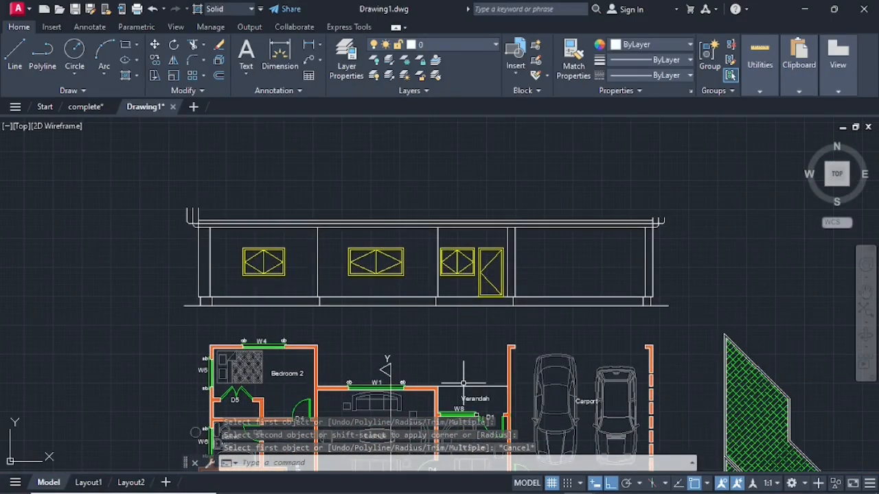
pyautogui.scroll(2, 474, 243)
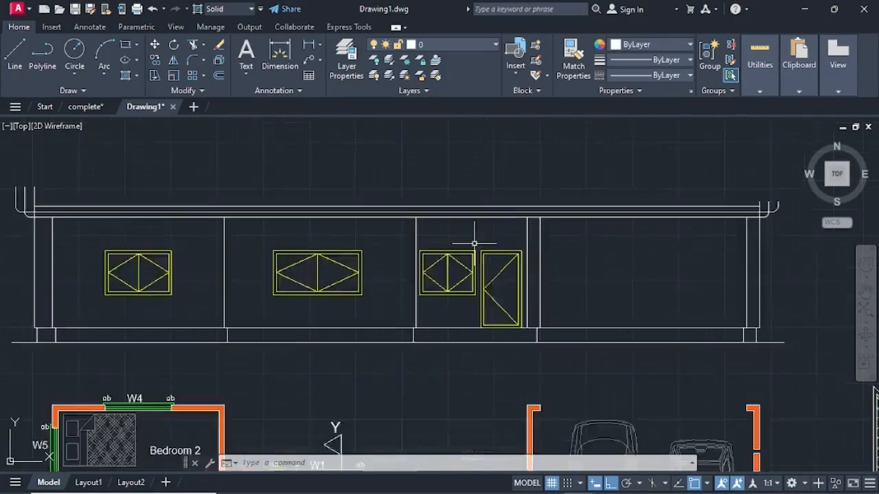
pyautogui.scroll(2, 474, 243)
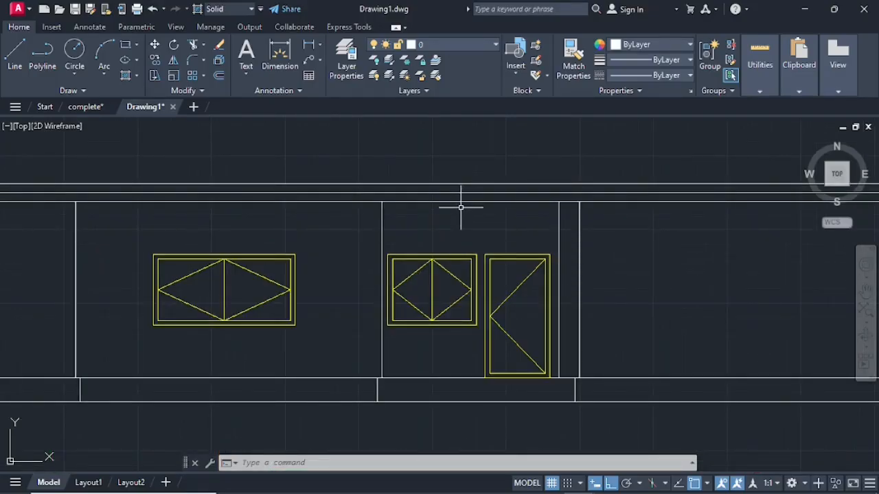
pyautogui.press('Escape')
pyautogui.click(217, 78)
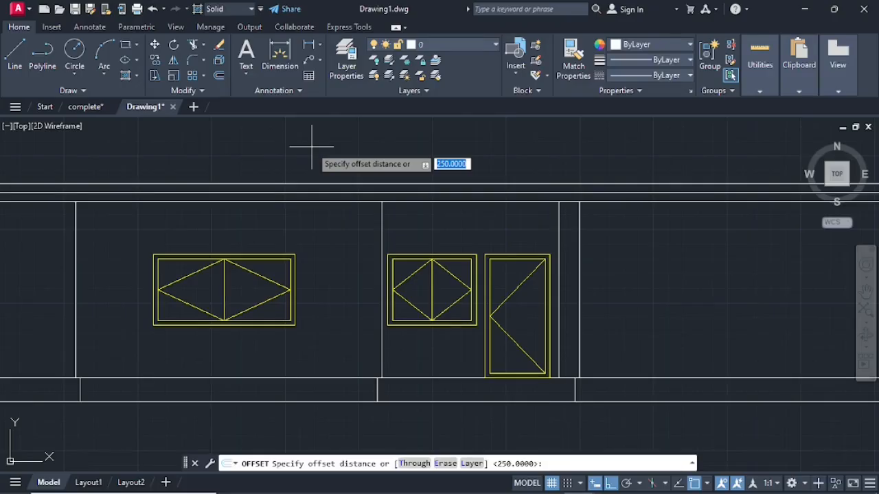
pyautogui.write('600')
pyautogui.press('Return')
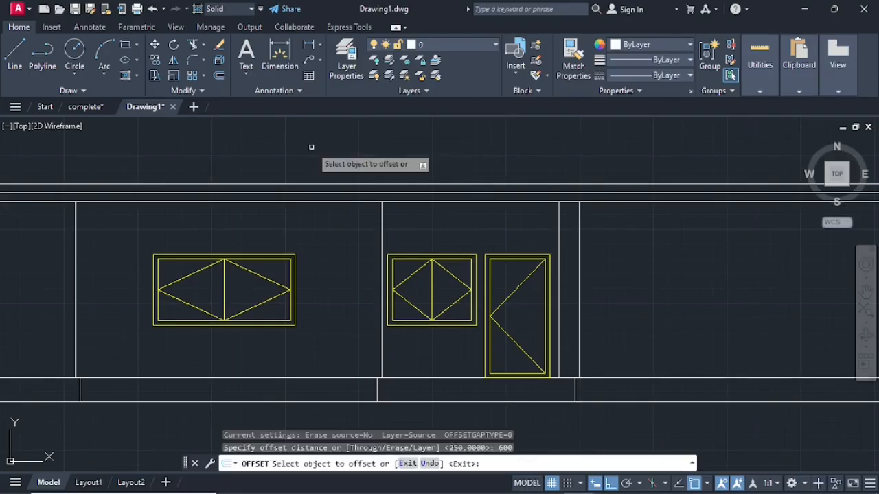
pyautogui.click(476, 201)
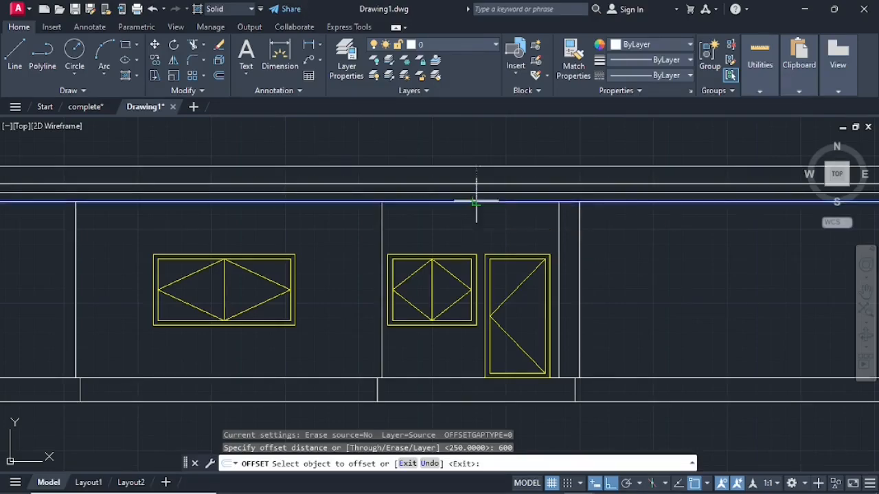
pyautogui.click(467, 216)
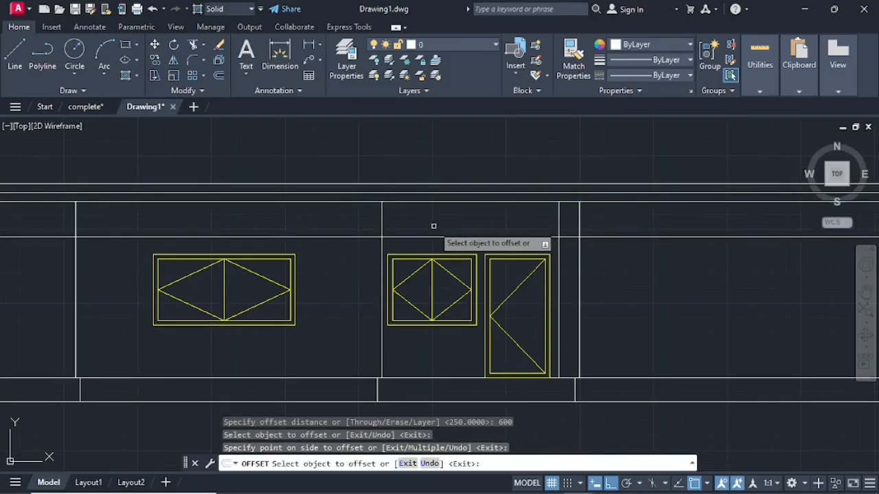
pyautogui.press('Escape')
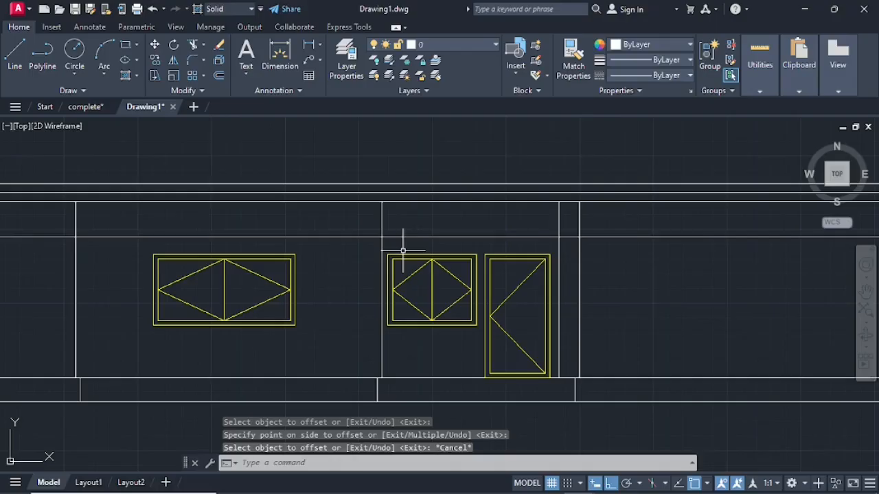
# Step: Fillet the wall line left of the verandah window with the 600-offset horizontal line, using radius 200 and the Multiple option
pyautogui.write('f')
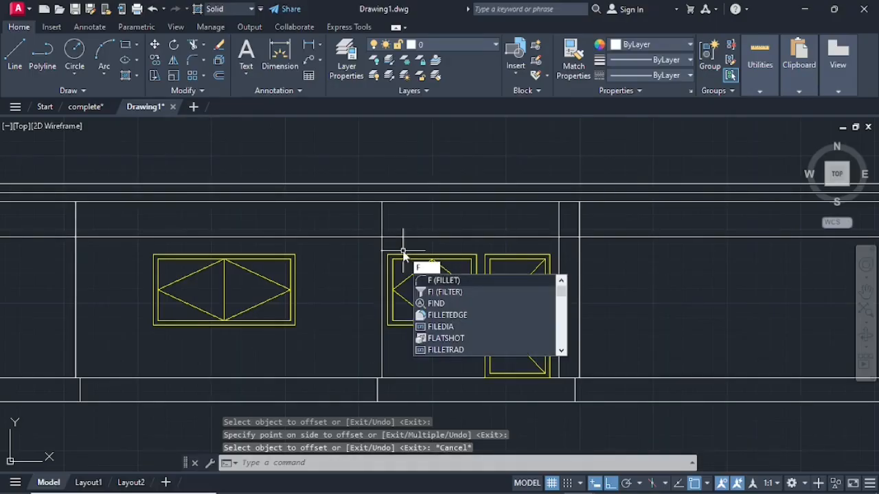
pyautogui.press('Return')
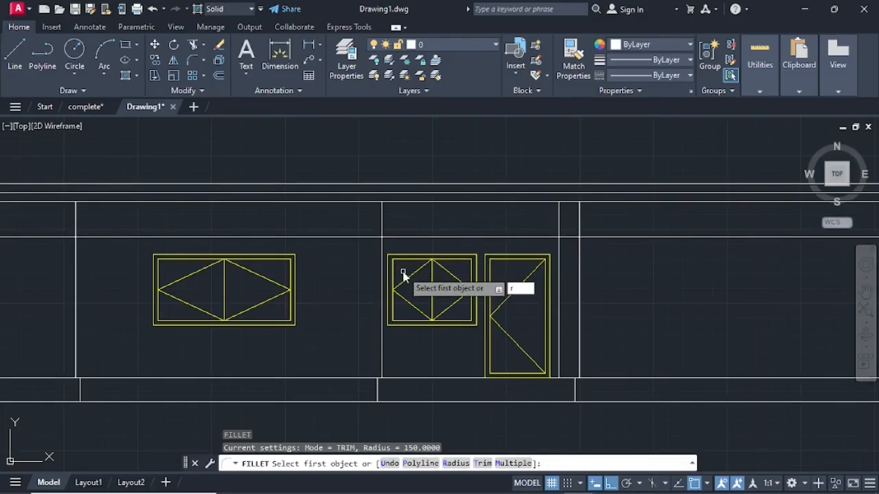
pyautogui.press('Return')
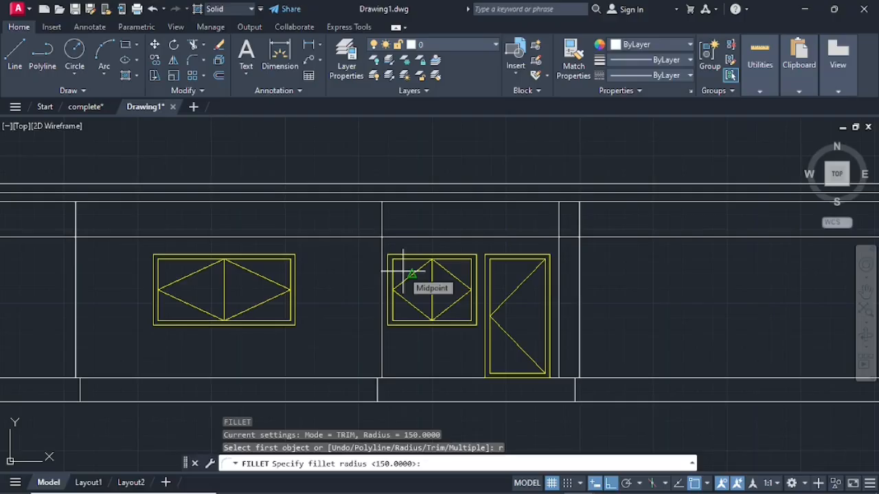
pyautogui.write('200')
pyautogui.press('Return')
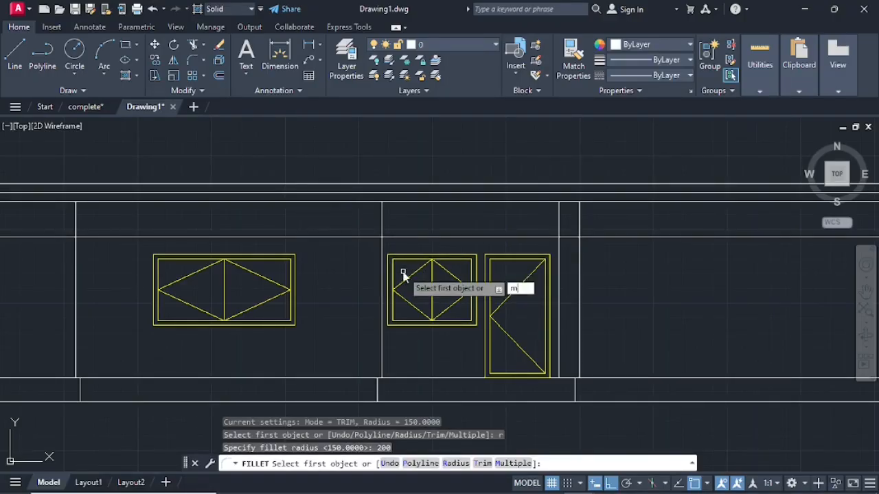
pyautogui.write('m')
pyautogui.press('Return')
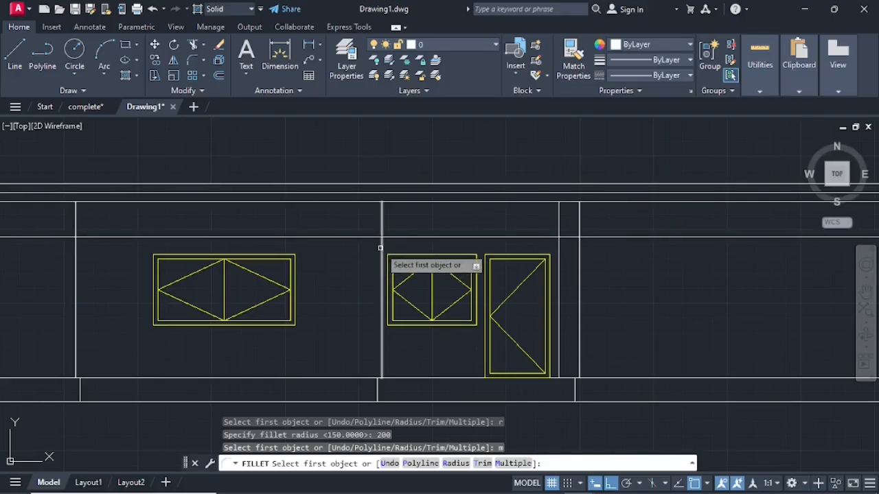
pyautogui.click(380, 247)
pyautogui.click(416, 237)
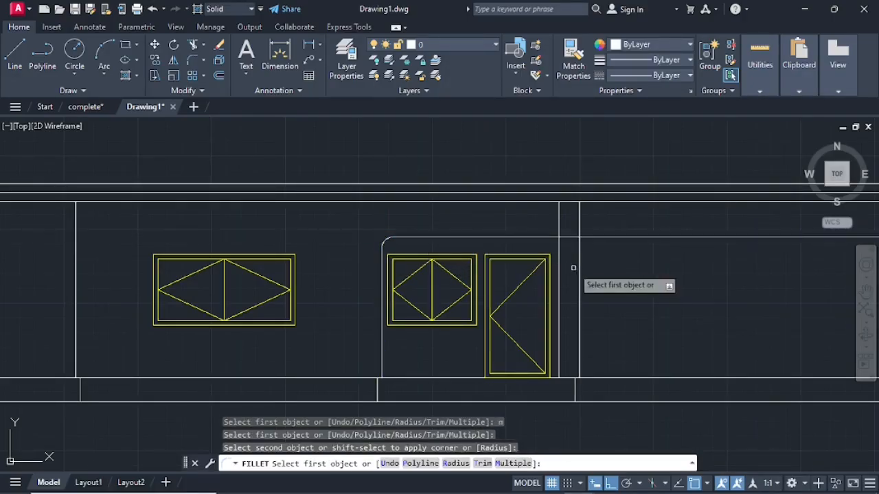
# Step: Fillet the 600-offset horizontal line with the wall line right of the verandah door, using the same 200 radius
pyautogui.click(552, 237)
pyautogui.click(559, 253)
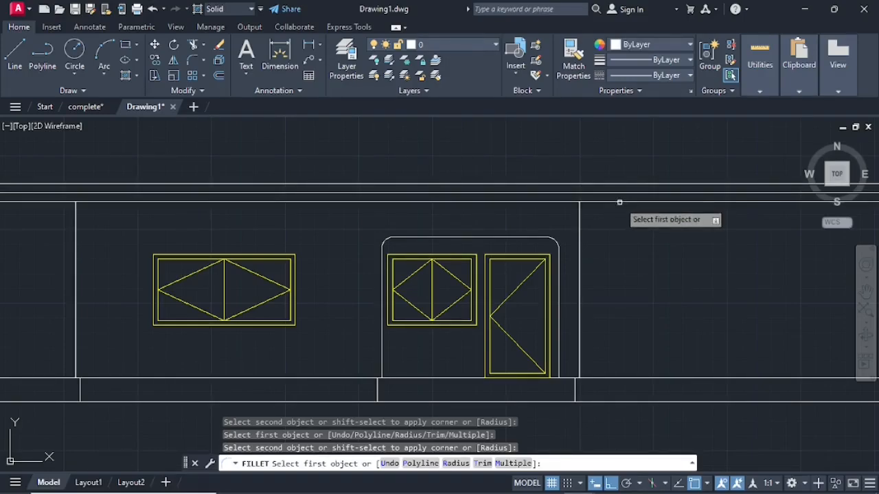
pyautogui.press('Escape')
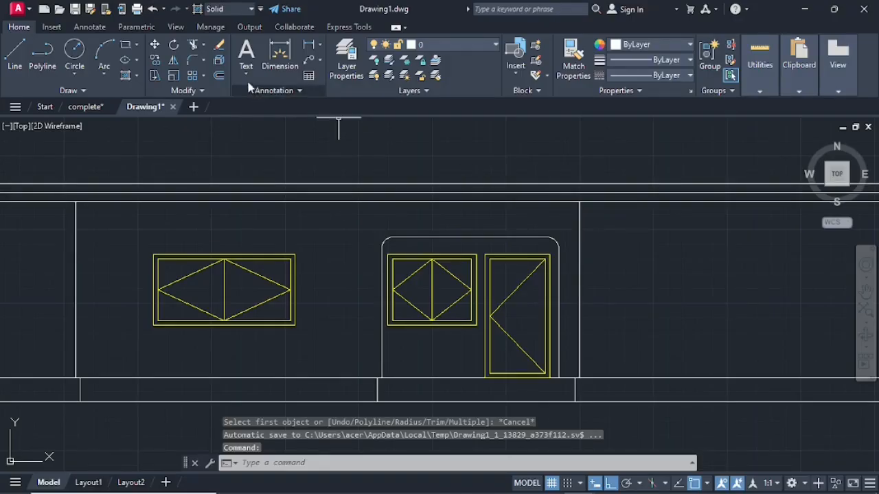
# Step: Offset the elevation's top wall line downward by 600 again to form the head line of the carport opening
pyautogui.click(218, 75)
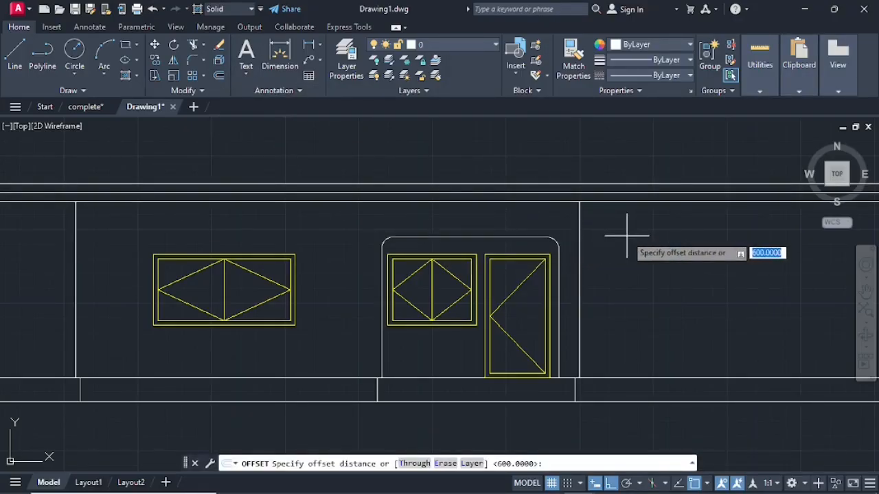
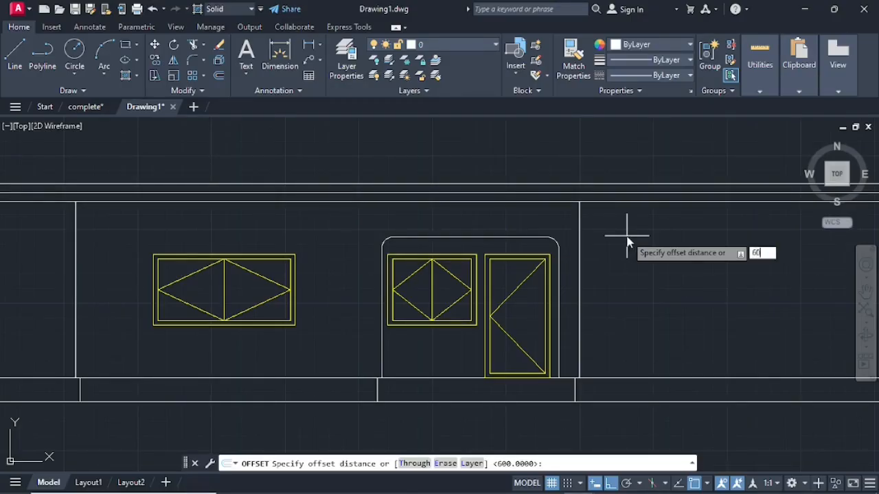
pyautogui.press('Return')
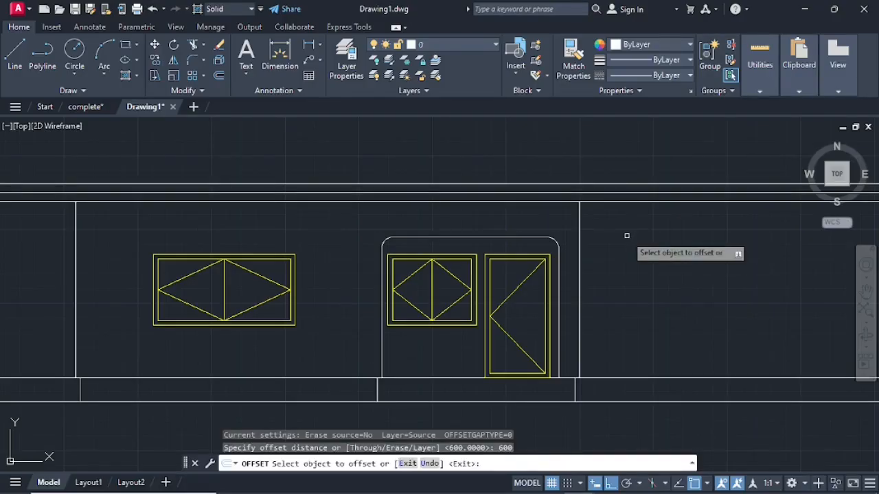
pyautogui.click(651, 202)
pyautogui.click(651, 217)
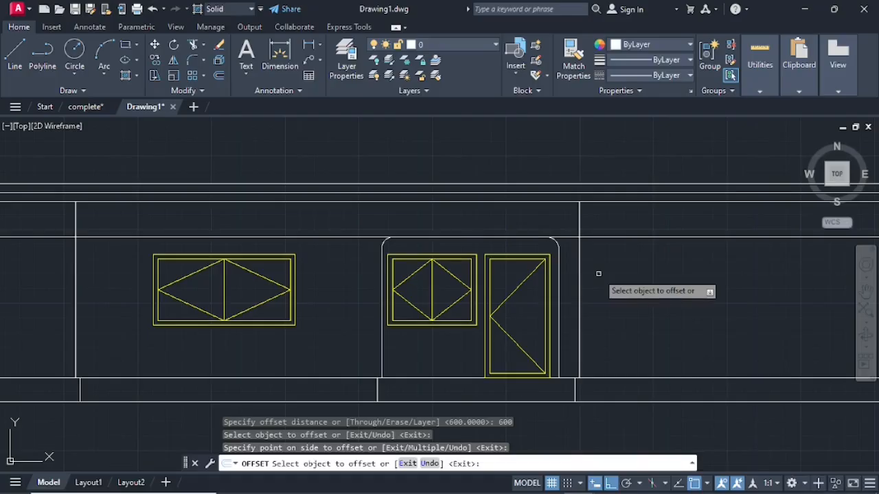
pyautogui.press('Escape')
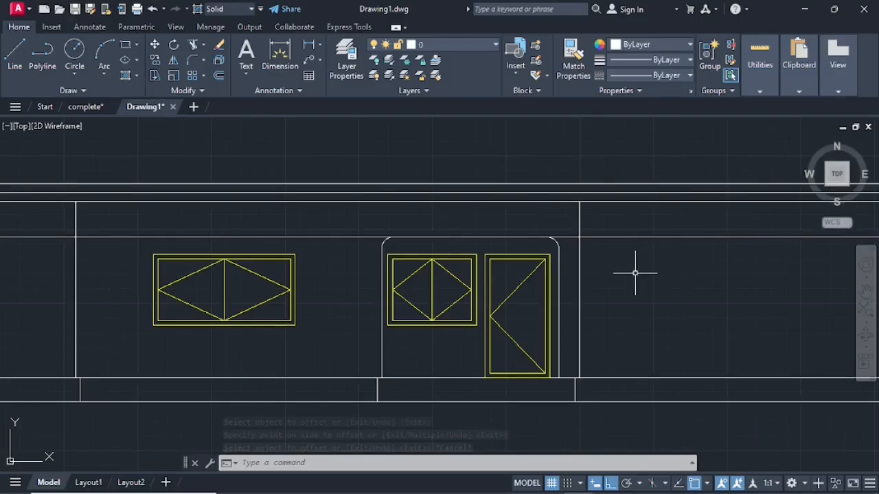
# Step: Trim away the new 600-offset line everywhere left of the carport, including the stub beyond the elevation's left wall
pyautogui.scroll(-5, 628, 275)
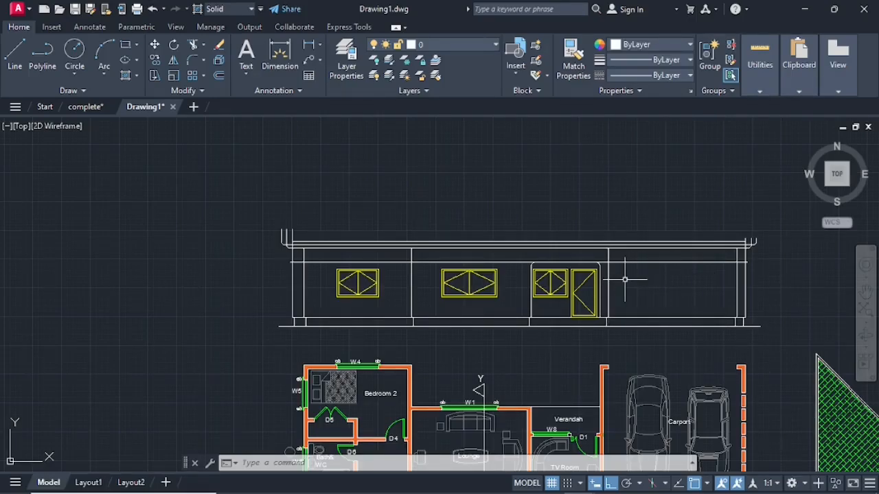
pyautogui.press('Escape')
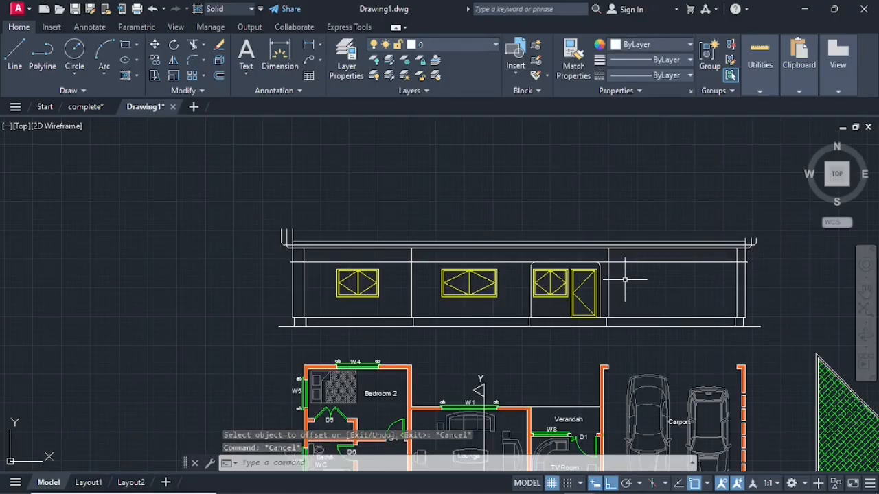
pyautogui.write('tr')
pyautogui.press('Return')
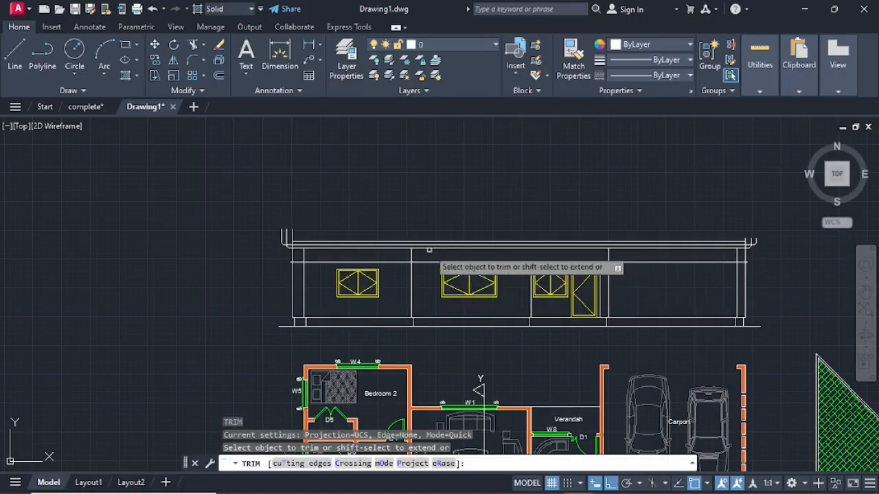
pyautogui.click(376, 263)
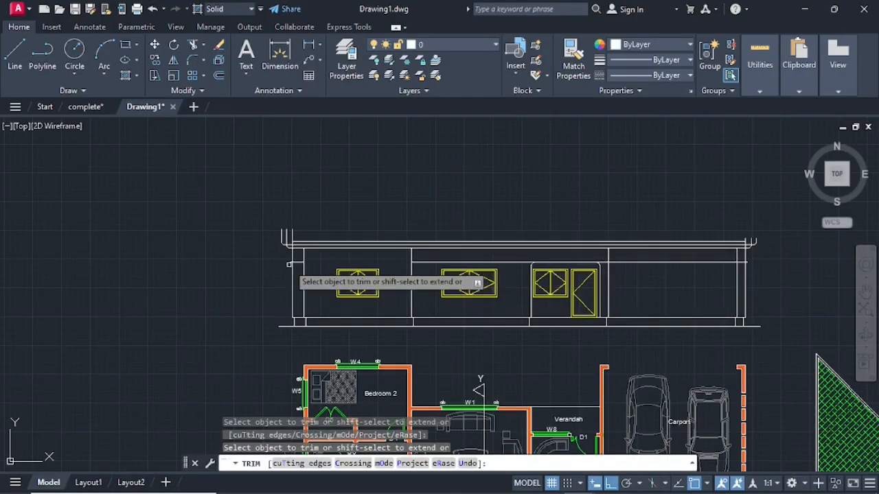
pyautogui.scroll(5, 294, 263)
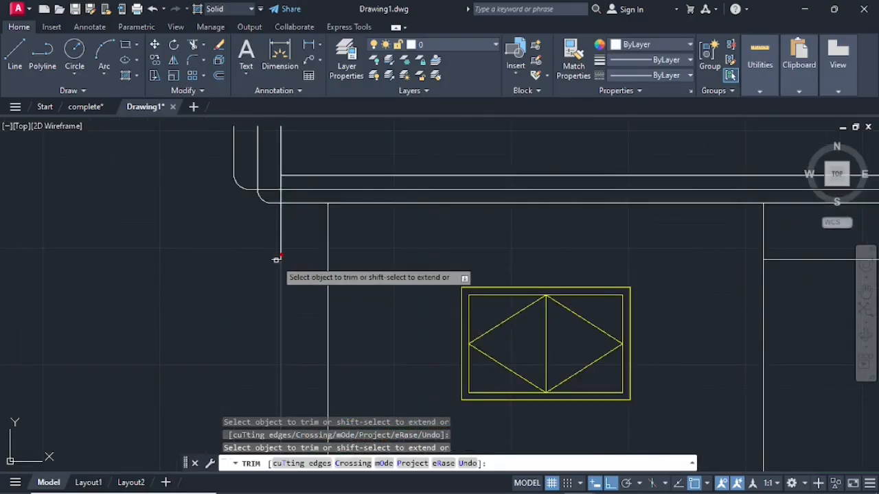
pyautogui.scroll(-6, 569, 268)
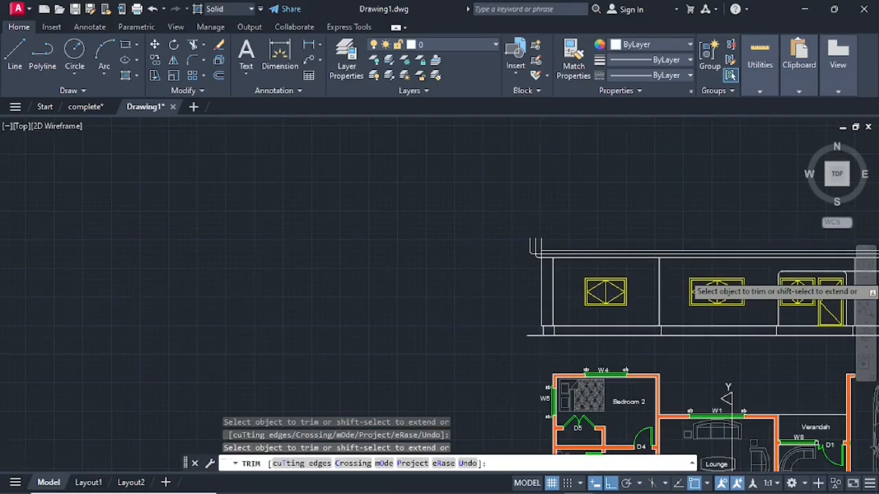
pyautogui.scroll(-2, 779, 272)
pyautogui.scroll(4, 825, 280)
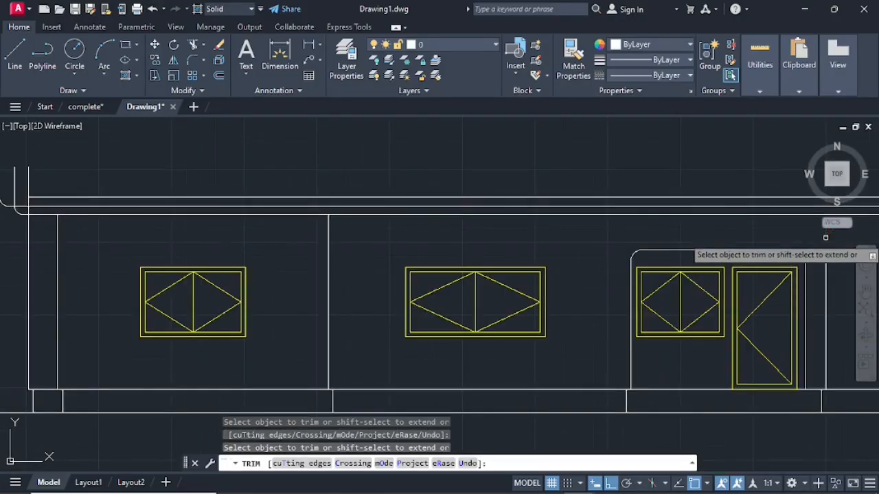
# Step: Trim the offset line beyond the carport opening's right side and the opening's side lines above its head line
pyautogui.scroll(-4, 826, 238)
pyautogui.moveTo(804, 253); pyautogui.dragTo(670, 260, button='middle')
pyautogui.scroll(4, 751, 252)
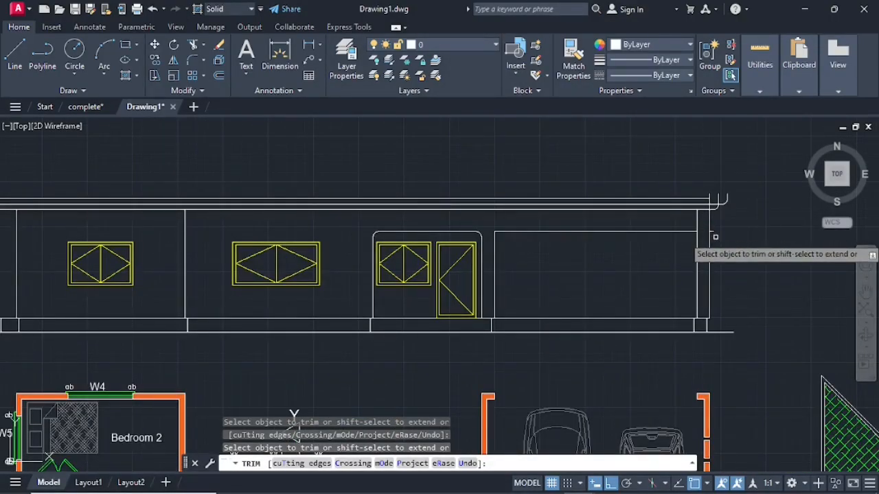
pyautogui.scroll(6, 712, 233)
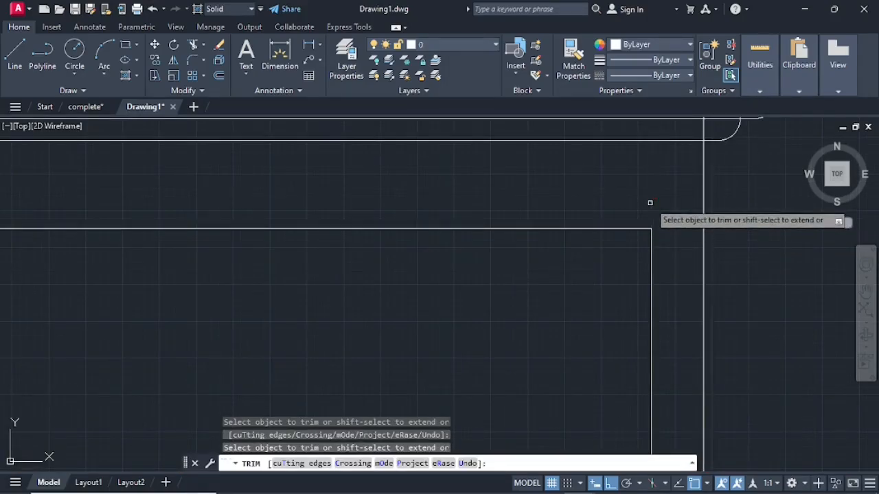
pyautogui.scroll(-5, 649, 202)
pyautogui.scroll(-1, 563, 301)
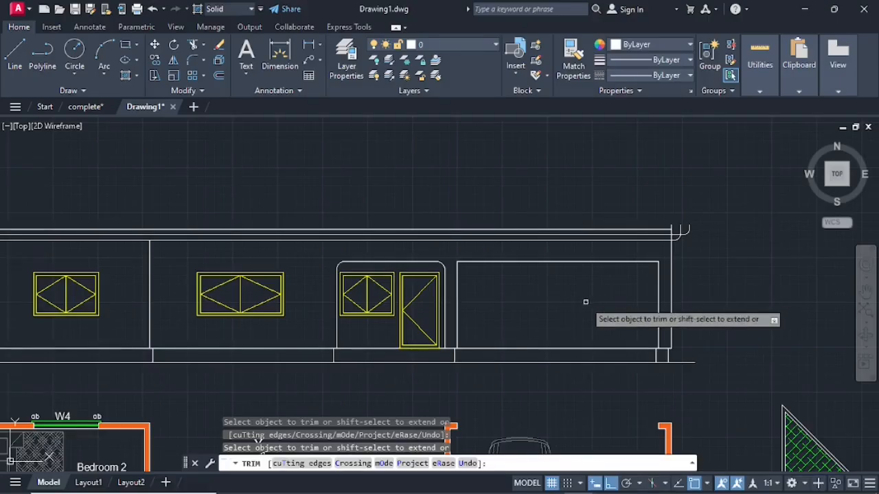
pyautogui.press('Escape')
# Step: Extend the uppermost roof-edge line to the outermost verticals at both ends of the elevation
pyautogui.scroll(-2, 542, 303)
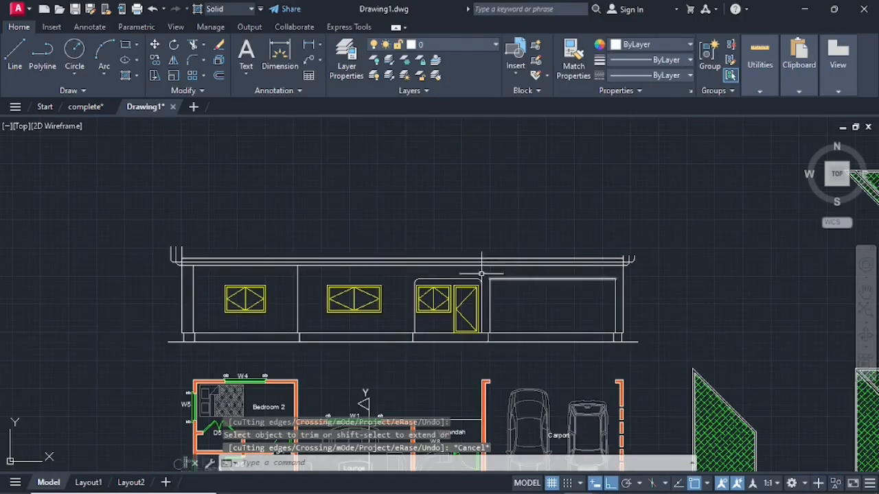
pyautogui.scroll(3, 630, 254)
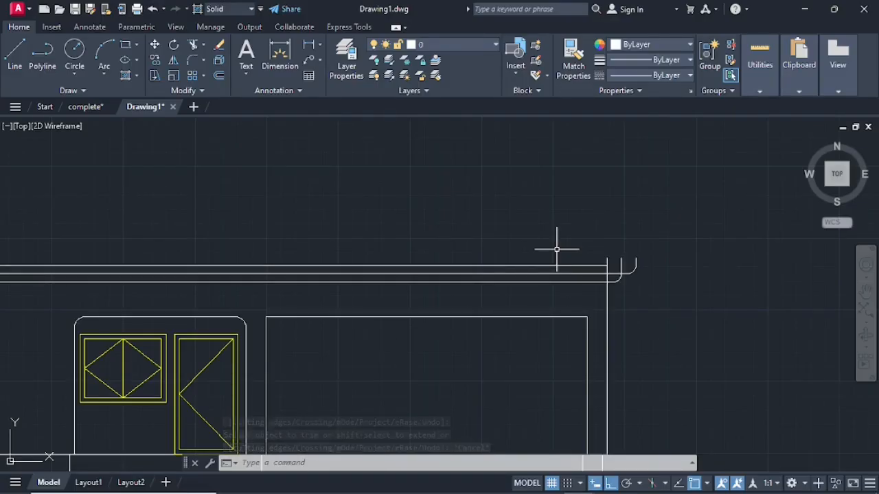
pyautogui.write('EX')
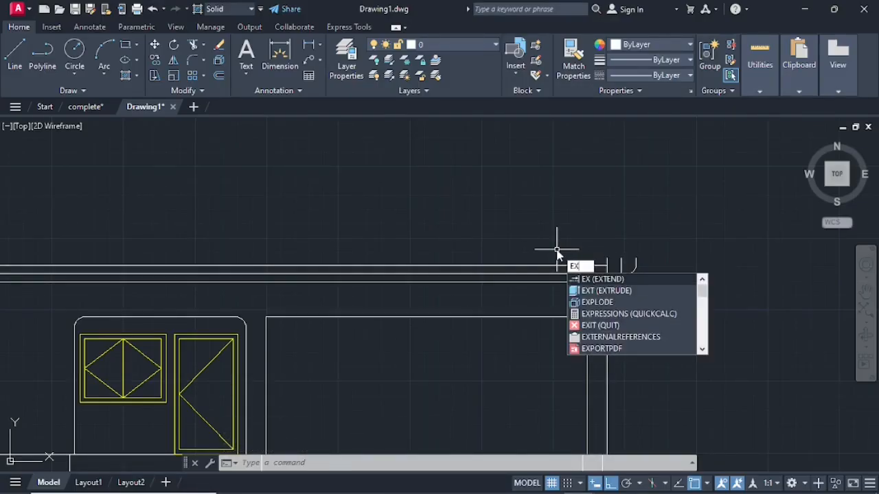
pyautogui.press('Return')
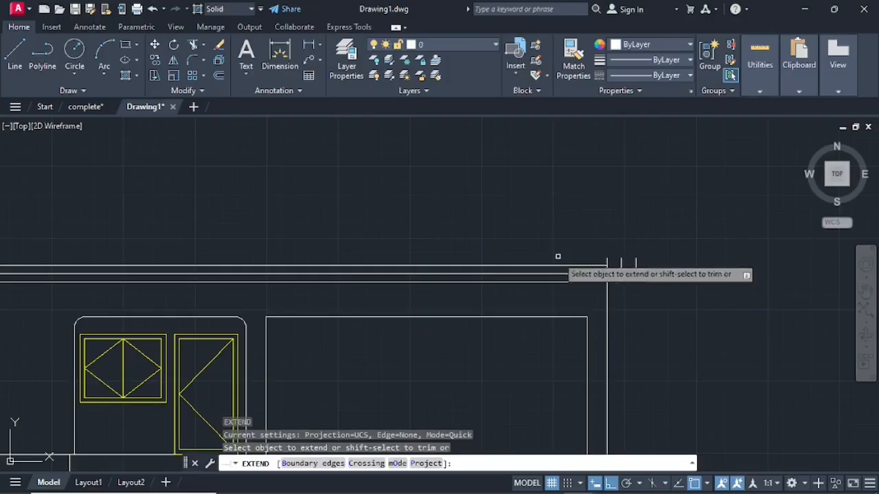
pyautogui.click(601, 267)
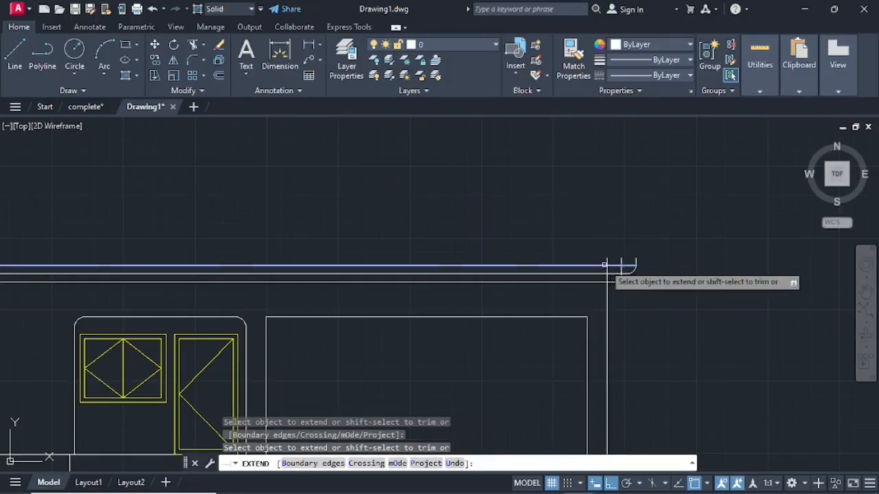
pyautogui.scroll(-3, 520, 255)
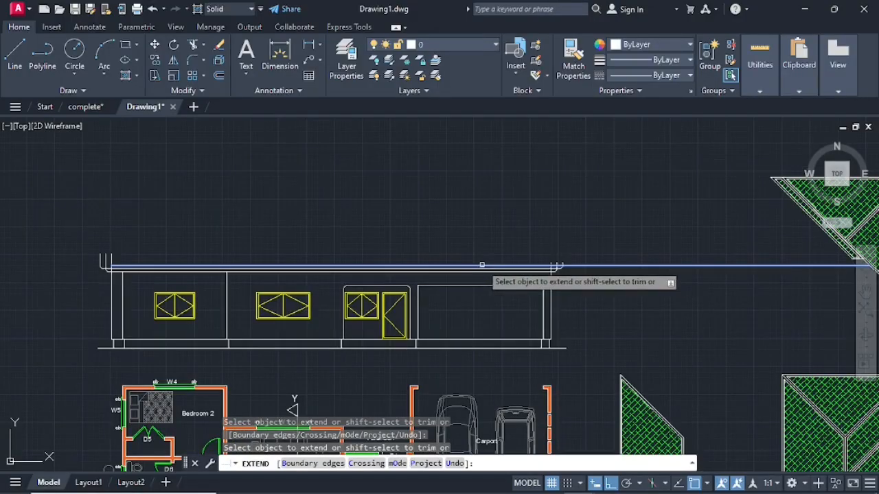
pyautogui.scroll(-3, 281, 291)
pyautogui.scroll(6, 412, 278)
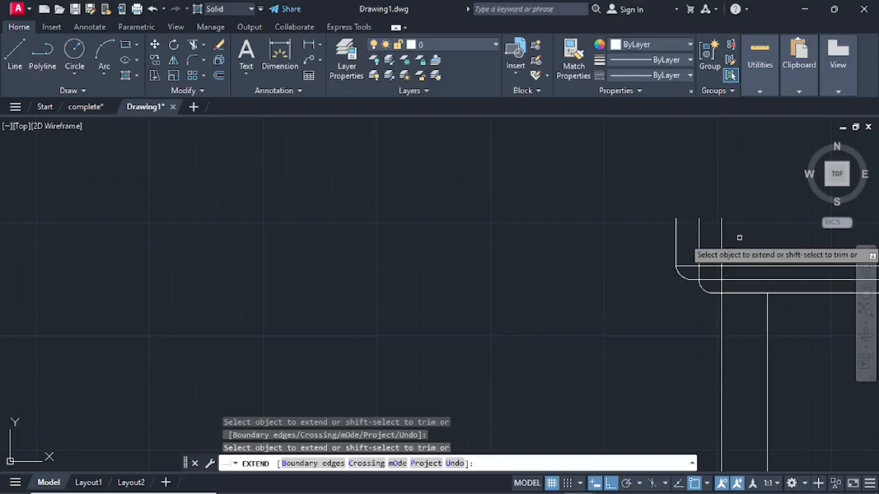
# Step: Trim the vertical line ends projecting above and through the eaves lines at the elevation's left end
pyautogui.press('Escape')
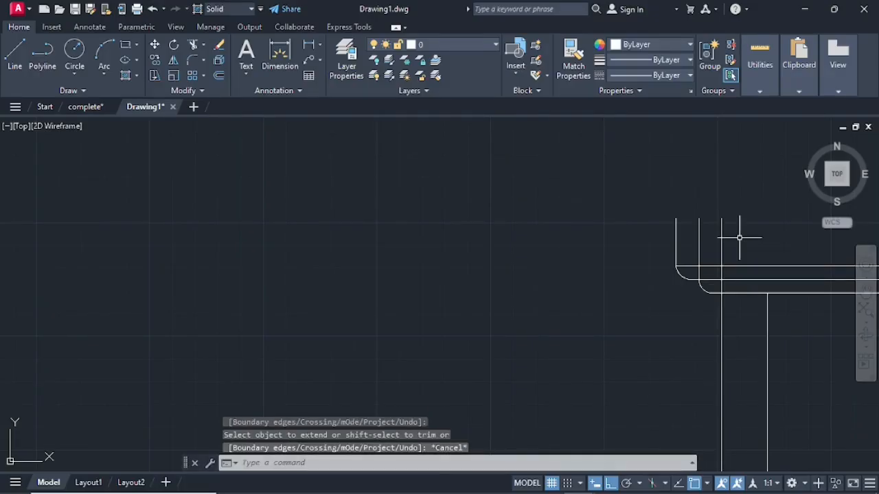
pyautogui.write('TR')
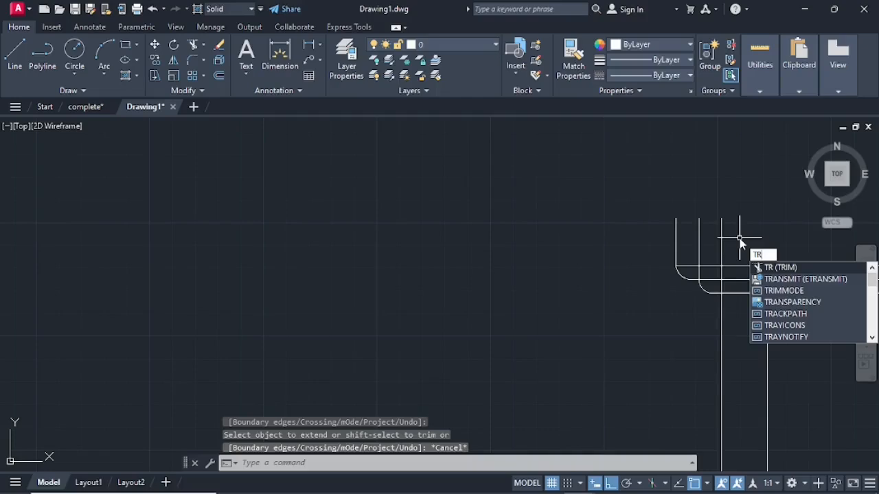
pyautogui.press('Return')
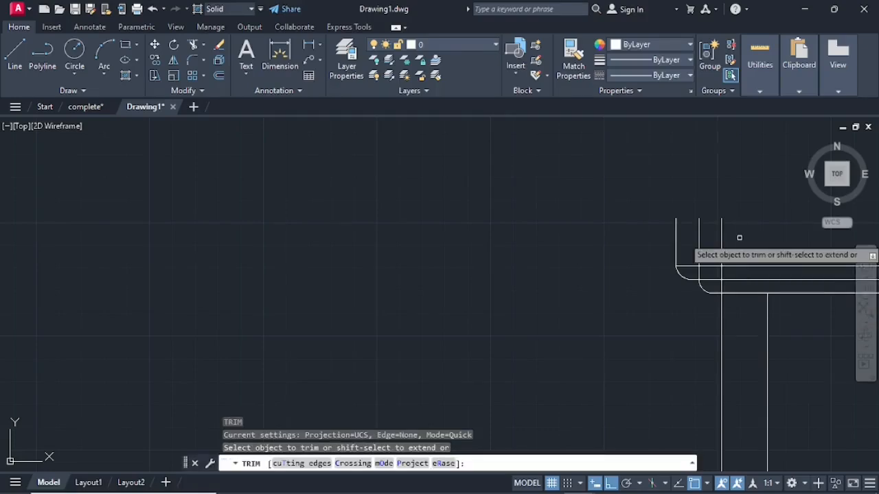
pyautogui.click(739, 238)
pyautogui.press('Return')
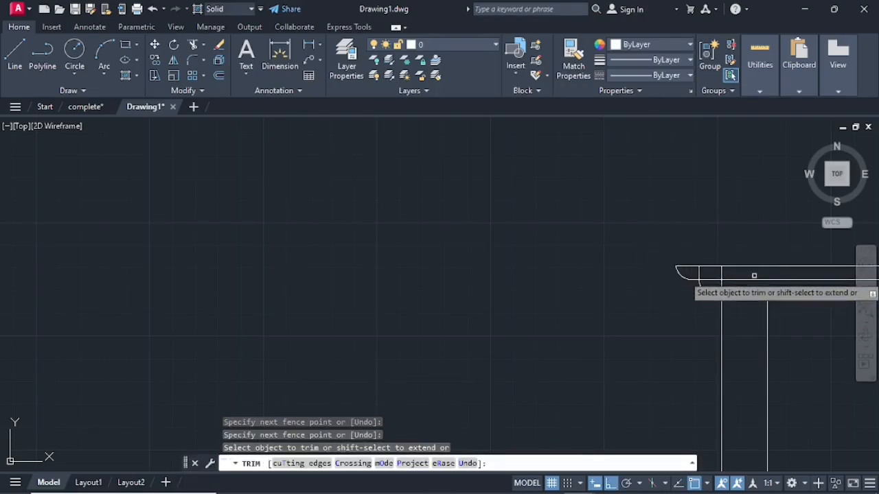
pyautogui.click(753, 277)
pyautogui.click(684, 278)
pyautogui.press('Return')
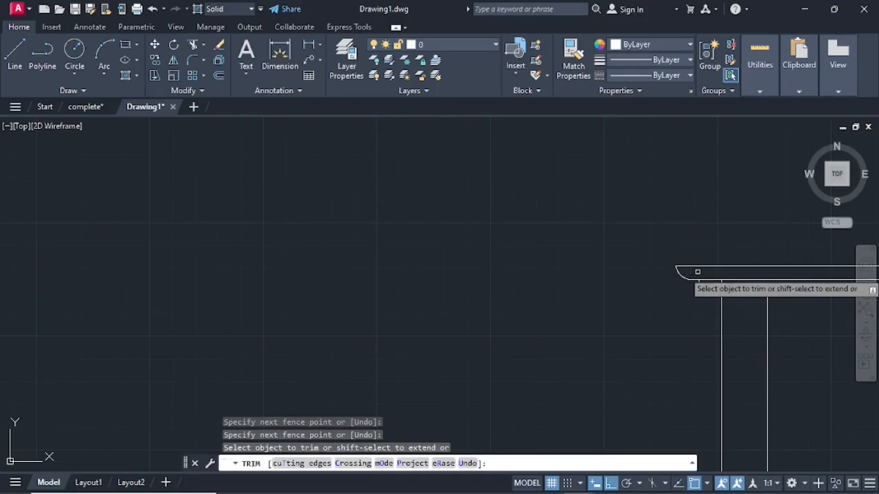
pyautogui.scroll(-6, 724, 322)
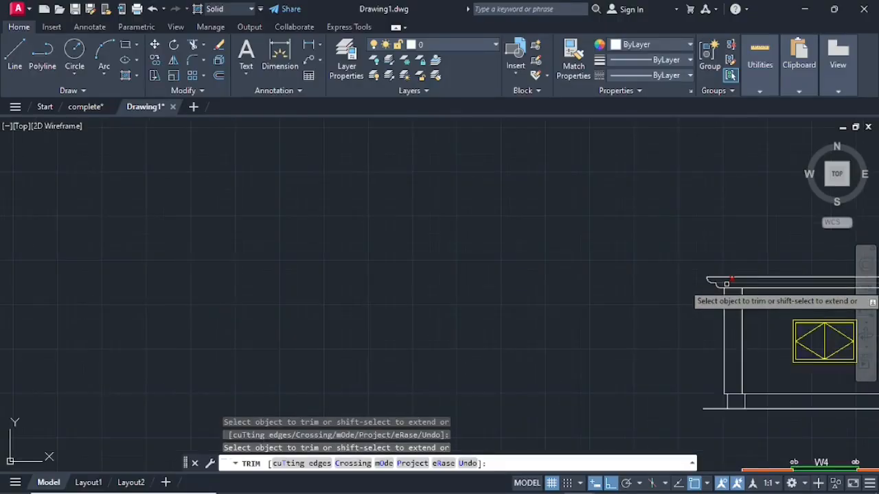
# Step: Trim the vertical line ends projecting above and through the eaves lines at the elevation's right end
pyautogui.scroll(10, 528, 224)
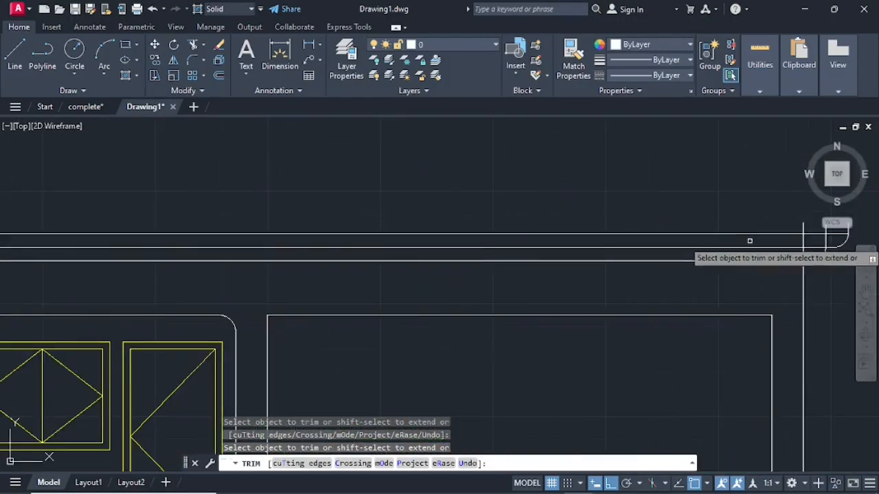
pyautogui.click(569, 234)
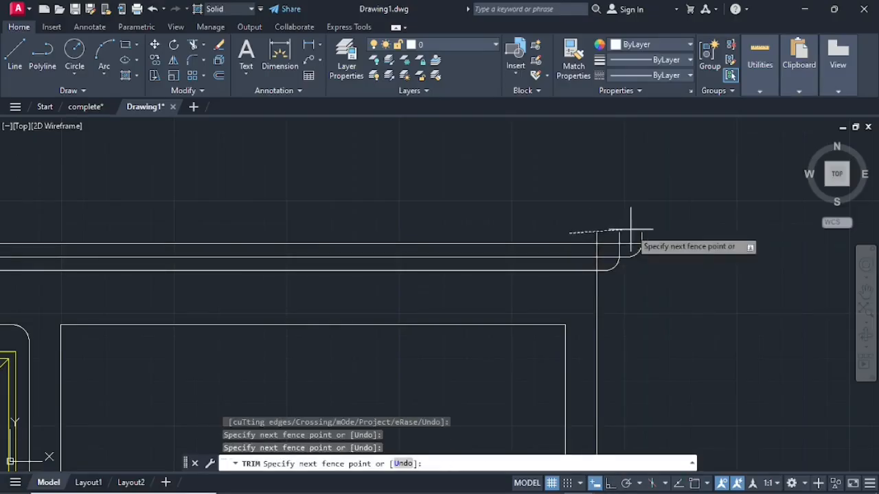
pyautogui.press('Return')
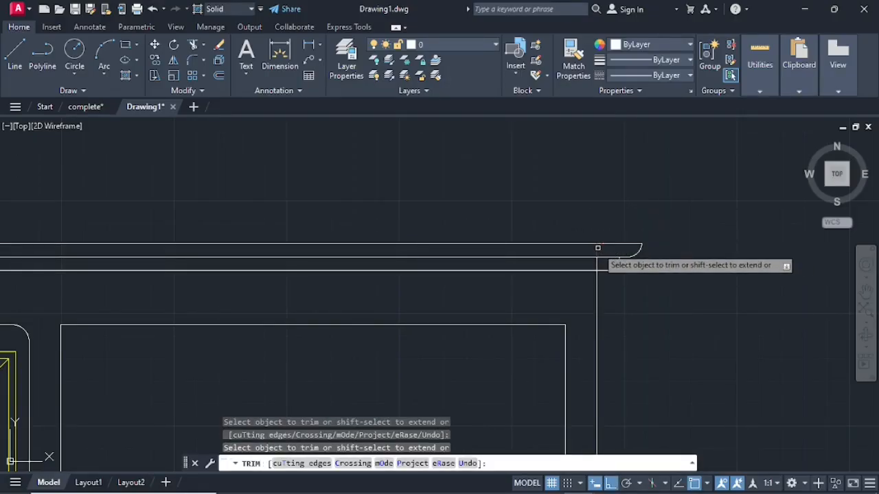
pyautogui.scroll(-2, 513, 291)
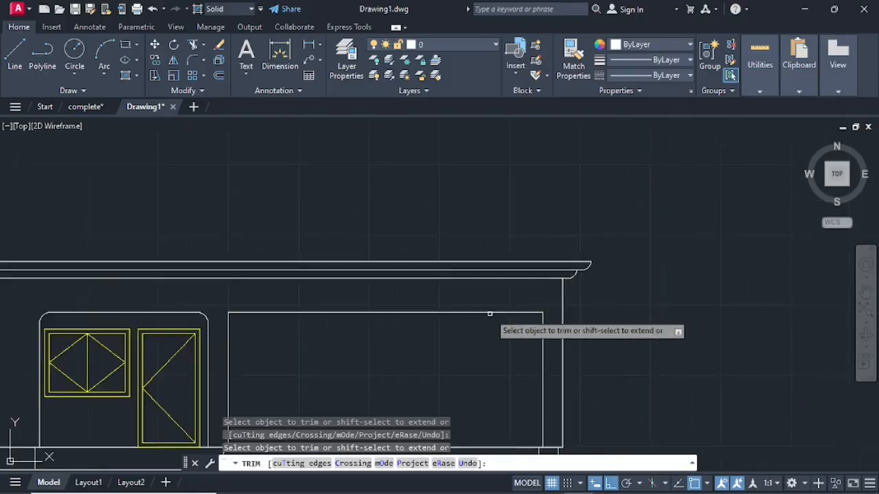
pyautogui.scroll(-1, 481, 306)
pyautogui.scroll(-2, 461, 307)
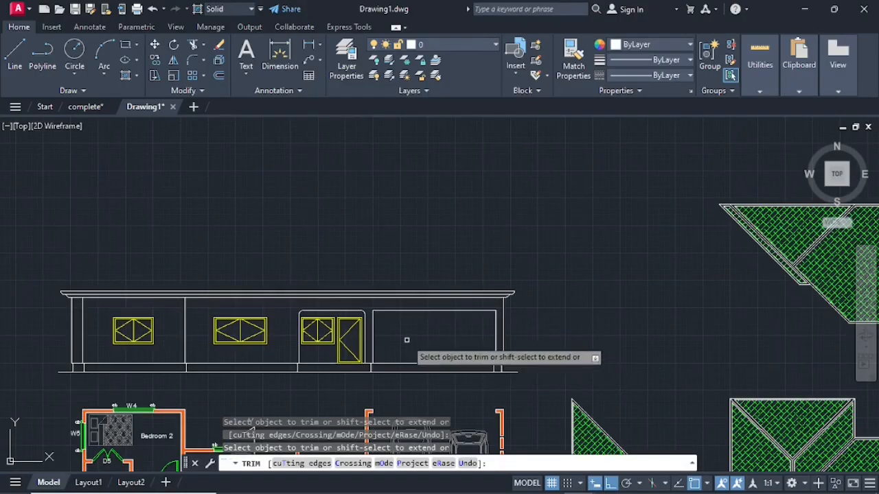
pyautogui.moveTo(406, 340); pyautogui.dragTo(528, 296, button='middle')
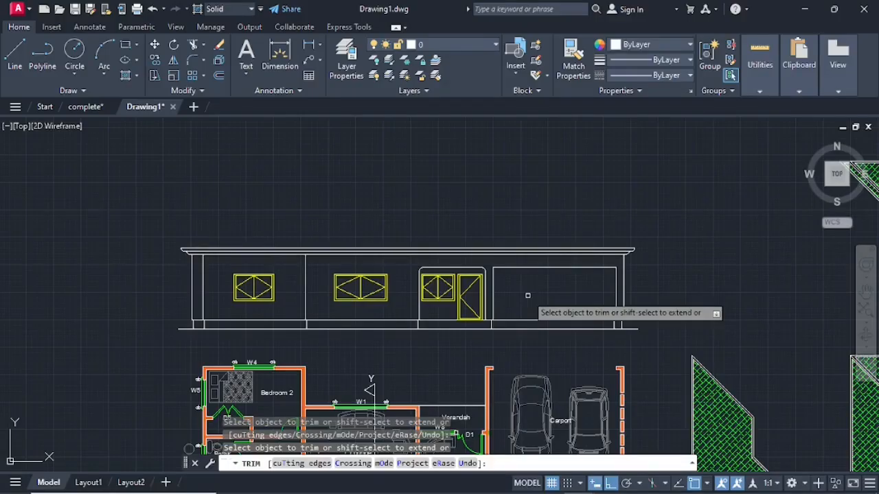
pyautogui.press('Escape')
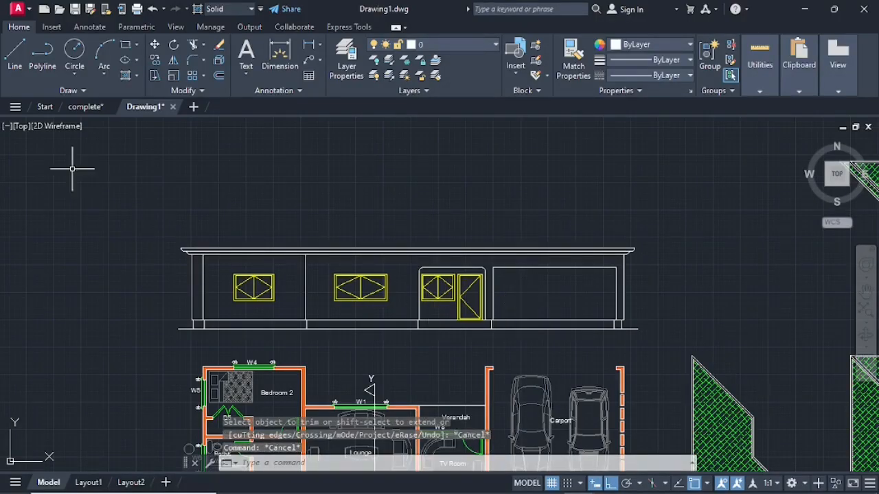
# Step: Fill the large rectangular garage opening on the elevation with a SOLID hatch
pyautogui.click(123, 78)
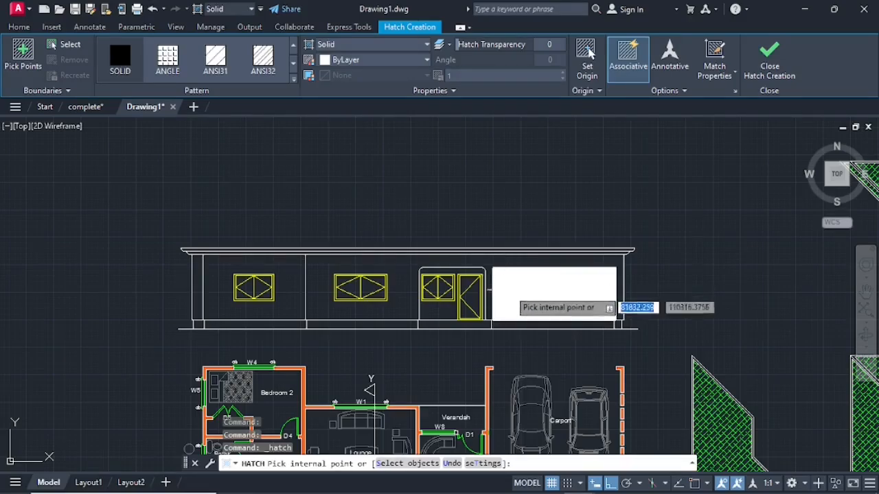
pyautogui.click(533, 302)
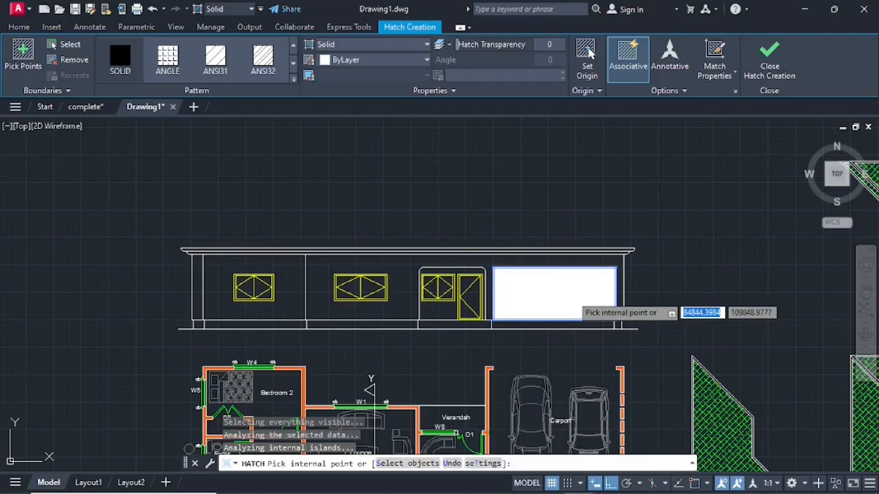
pyautogui.press('Return')
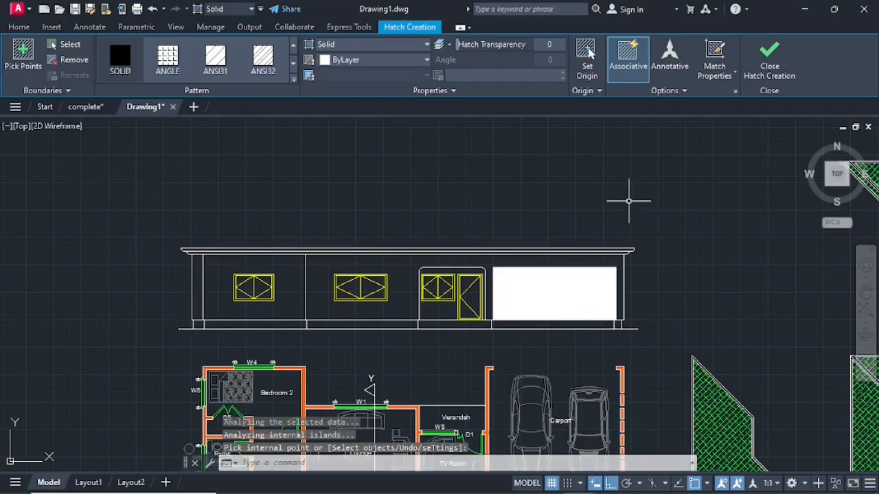
# Step: Edit the garage opening's hatch to use the ISO05W100 pattern at a scale of 20
pyautogui.click(540, 297)
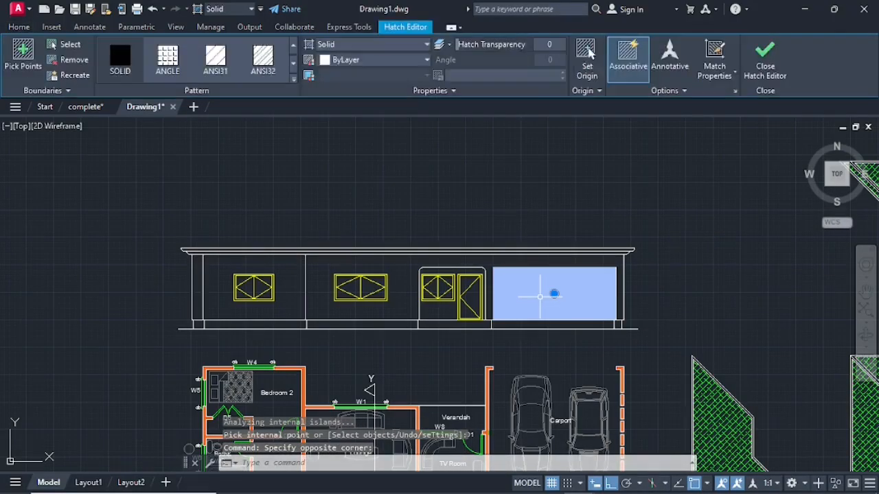
pyautogui.rightClick(540, 297)
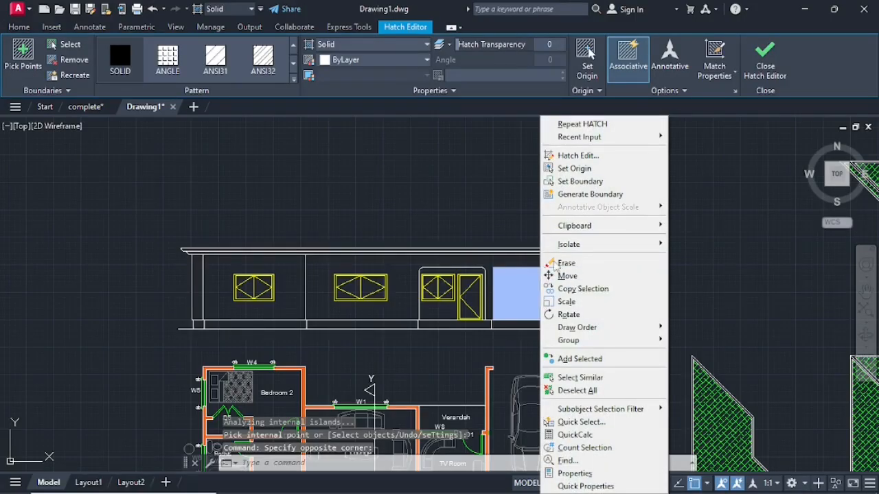
pyautogui.click(577, 156)
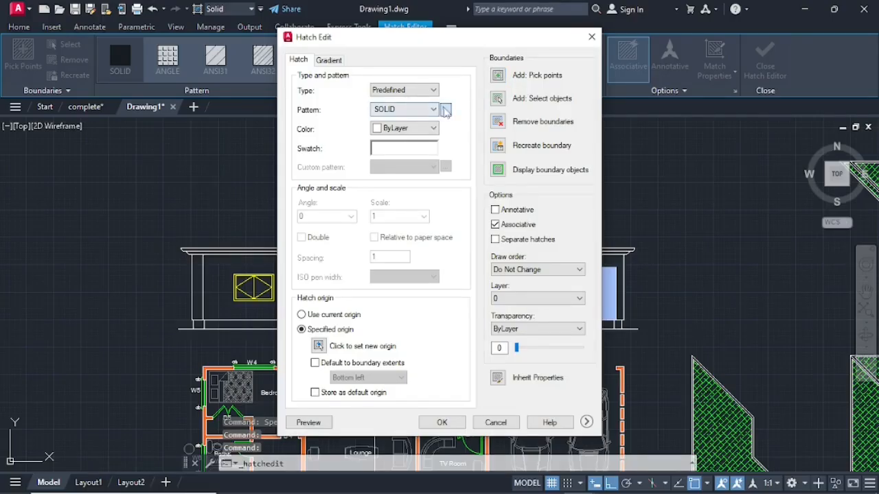
pyautogui.click(445, 110)
pyautogui.click(367, 125)
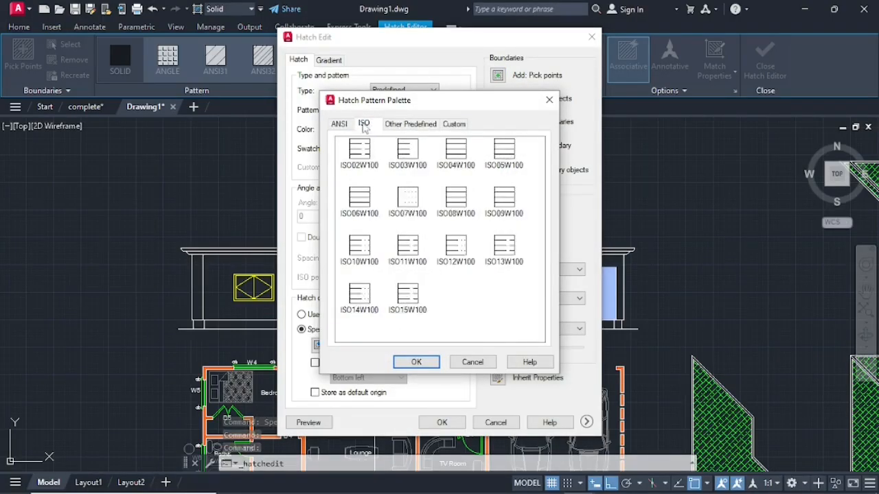
pyautogui.click(342, 125)
pyautogui.click(365, 125)
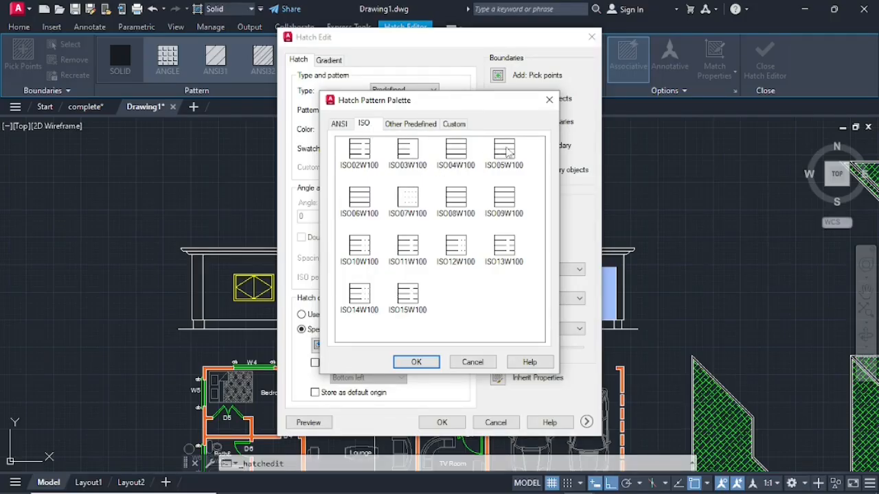
pyautogui.click(507, 153)
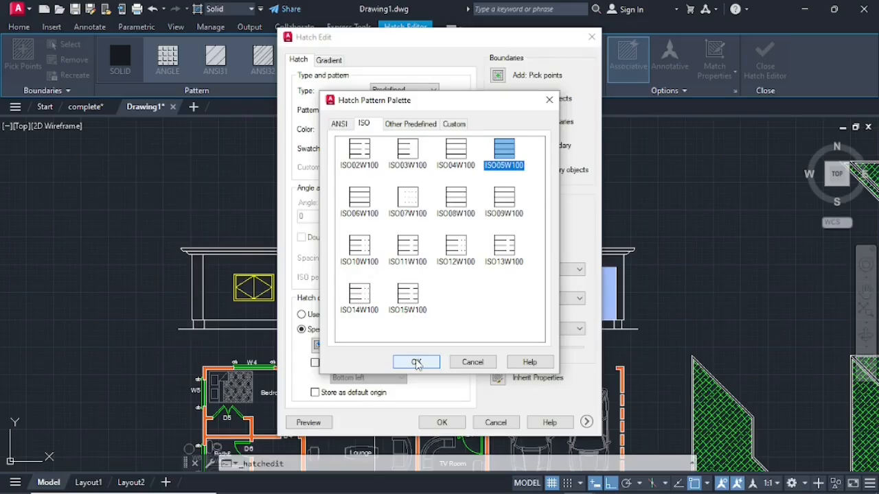
pyautogui.click(416, 363)
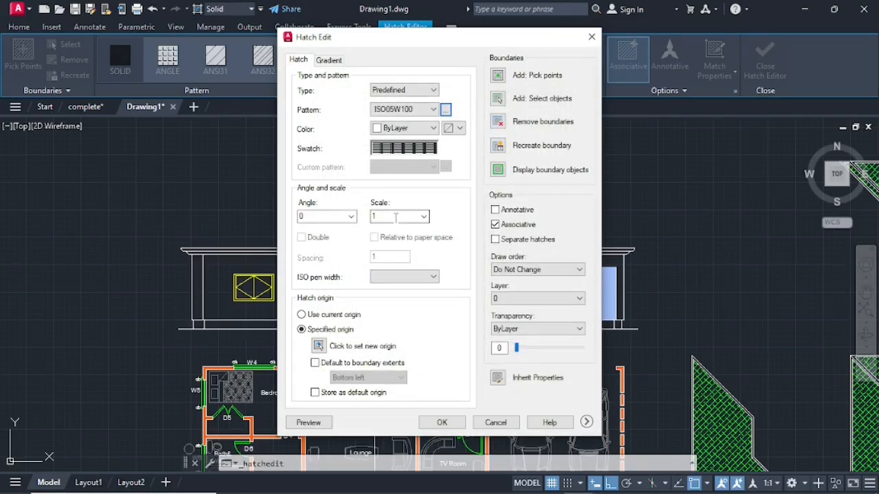
pyautogui.click(395, 217)
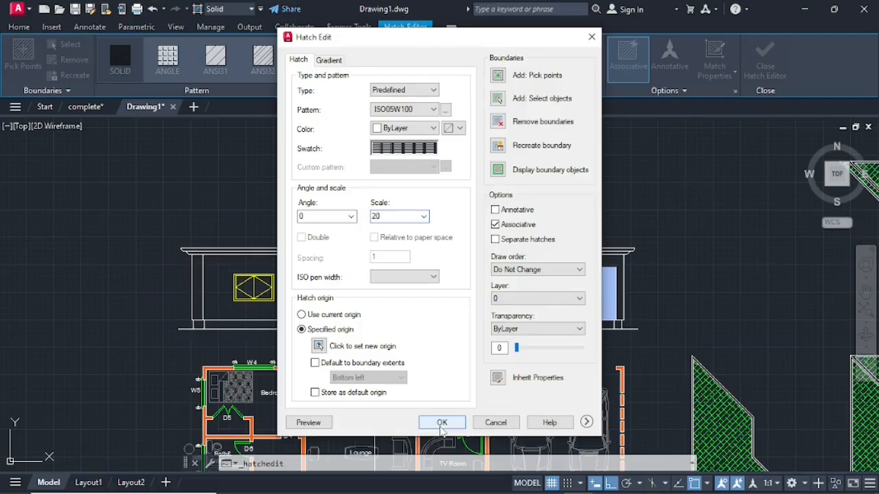
pyautogui.click(441, 423)
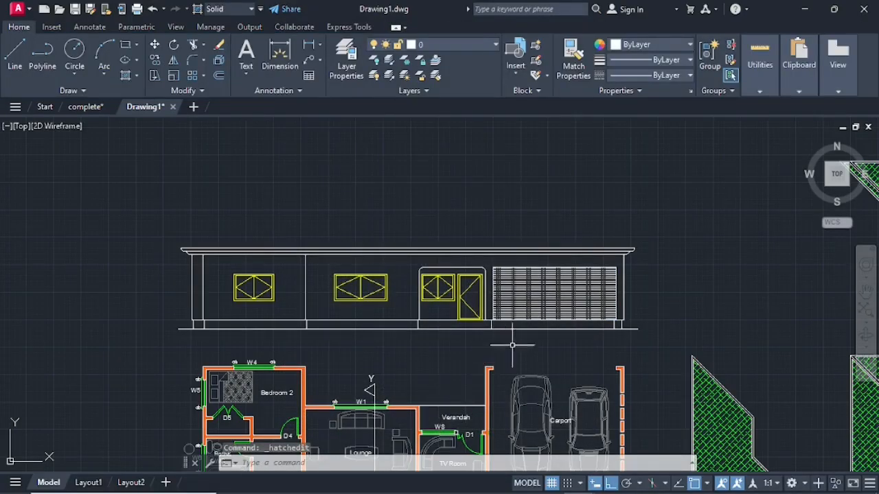
# Step: Examine the elevation and its hatched garage opening up close and in relation to the floor plan below
pyautogui.scroll(5, 473, 344)
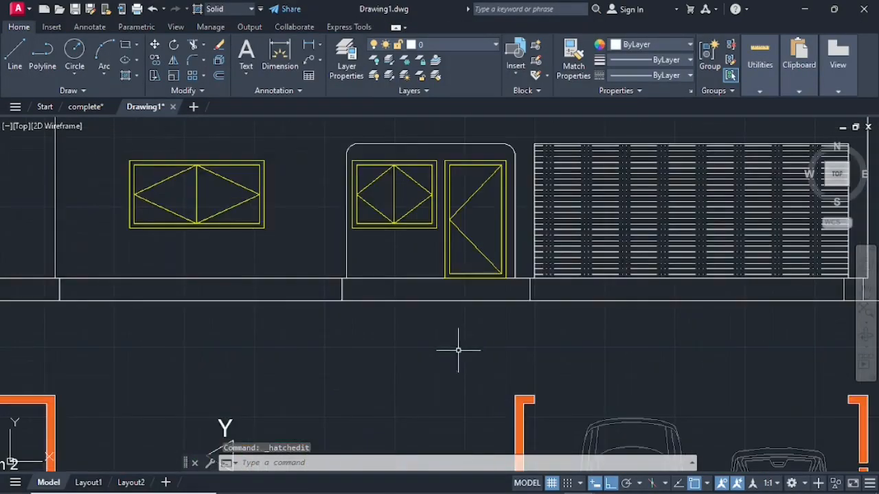
pyautogui.scroll(-2, 447, 357)
pyautogui.moveTo(443, 363); pyautogui.dragTo(439, 403, button='middle')
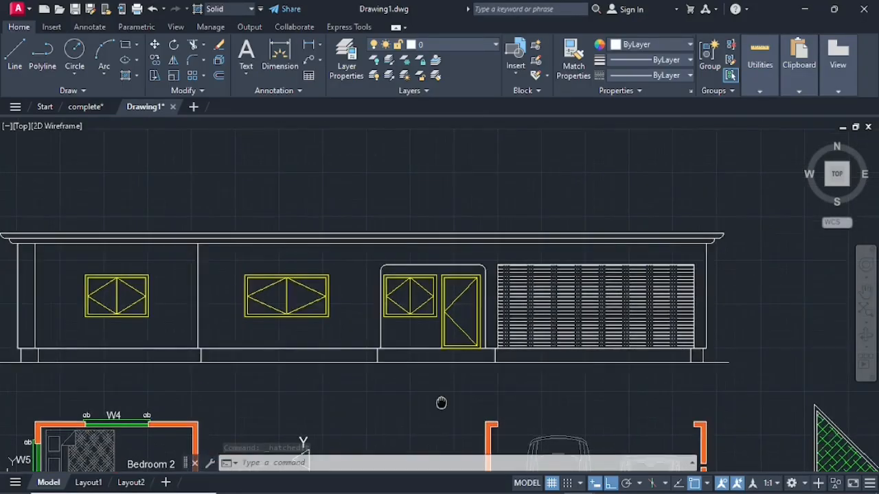
pyautogui.scroll(-2, 355, 375)
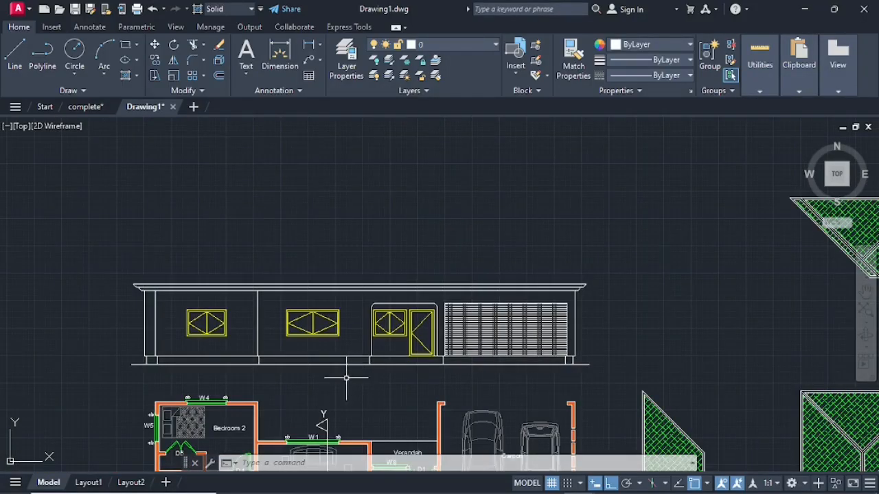
pyautogui.scroll(2, 463, 374)
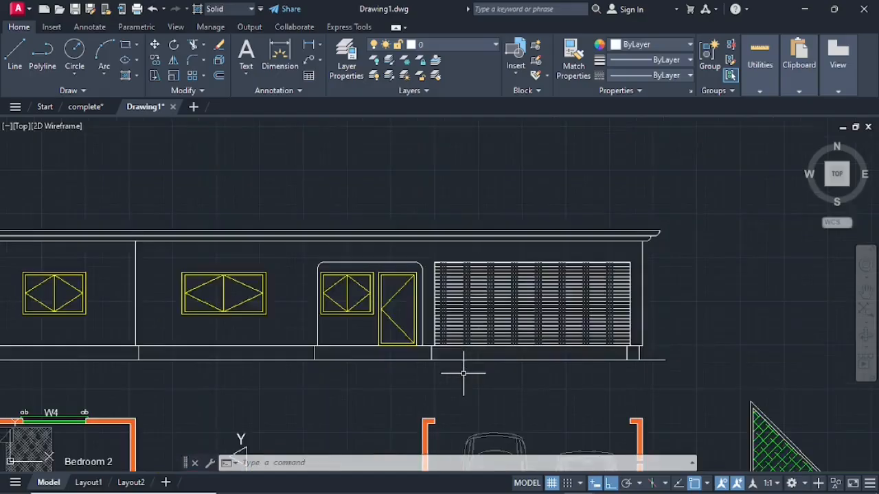
pyautogui.scroll(-2, 460, 374)
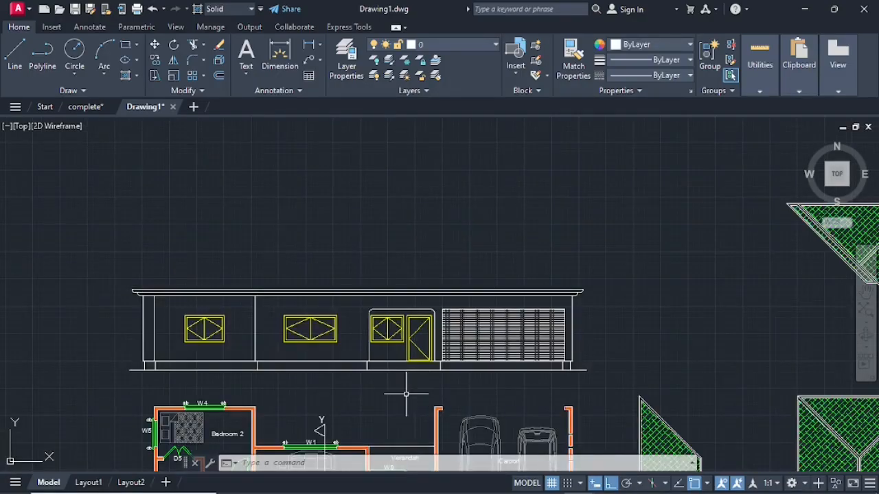
pyautogui.scroll(-1, 404, 395)
pyautogui.moveTo(403, 395); pyautogui.dragTo(418, 304, button='middle')
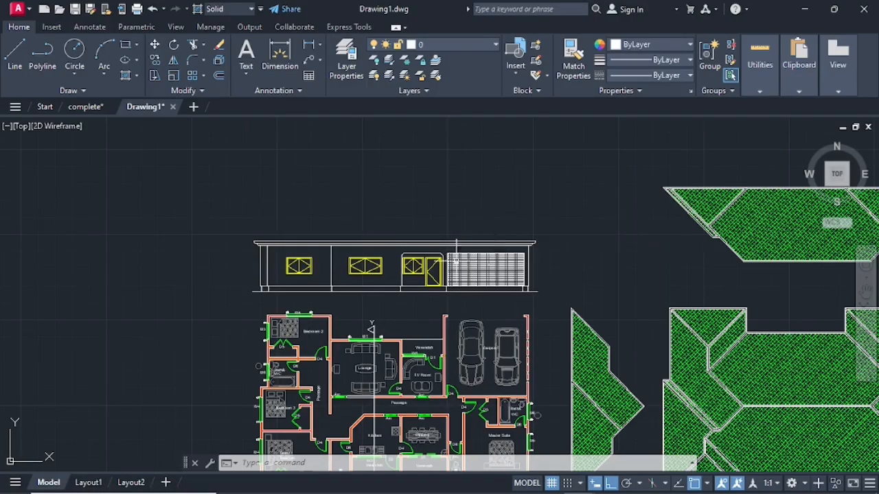
# Step: Mirror the roof view above the roof plan upward across a horizontal line just above its long edge, keeping the original
pyautogui.scroll(-2, 537, 262)
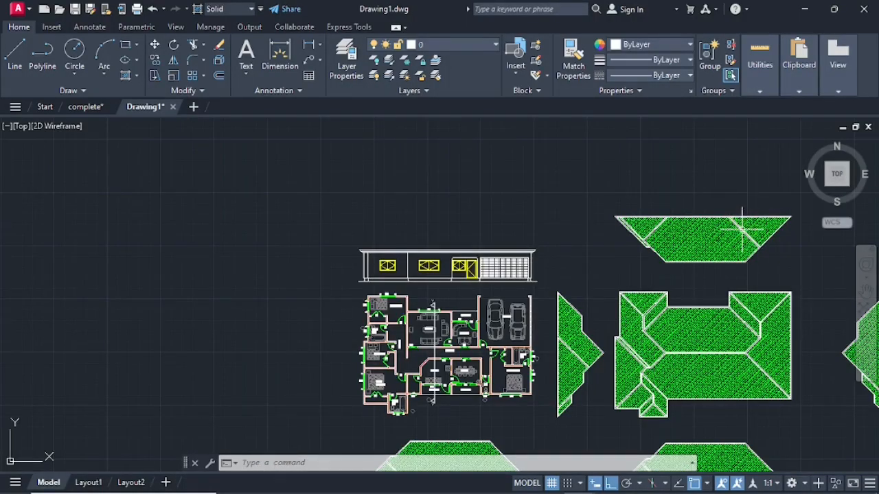
pyautogui.moveTo(769, 201); pyautogui.dragTo(647, 222, button='middle')
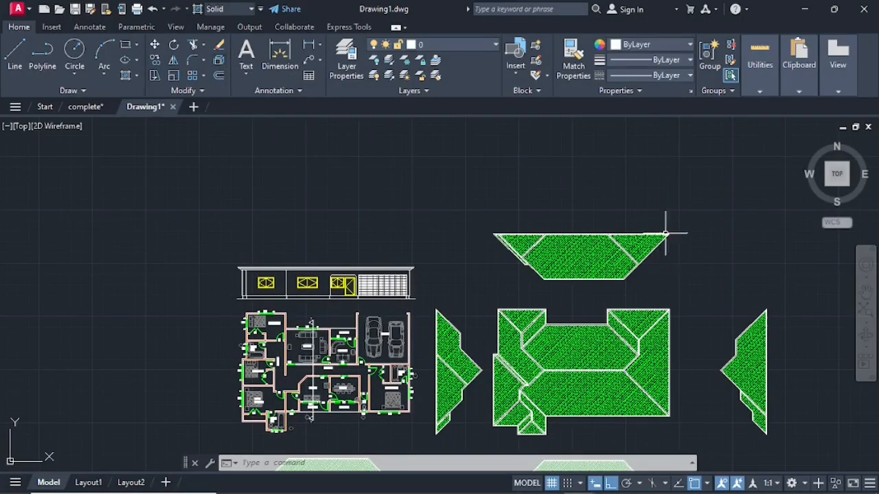
pyautogui.click(174, 61)
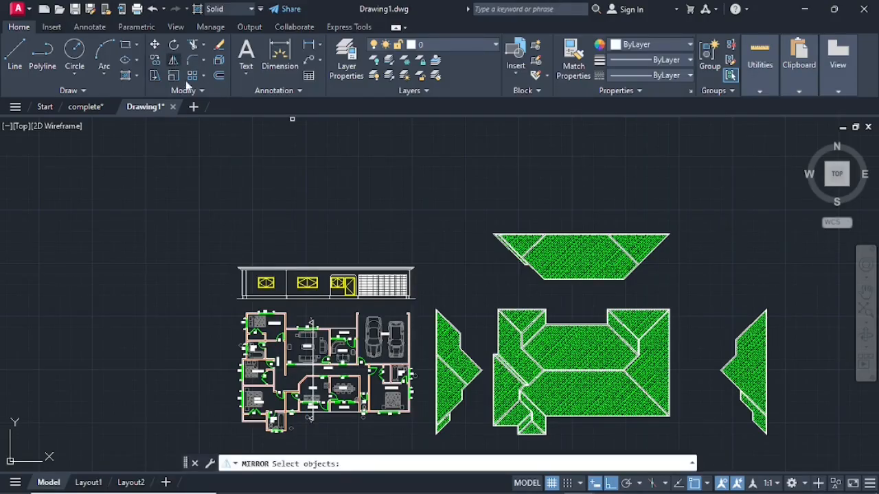
pyautogui.click(475, 214)
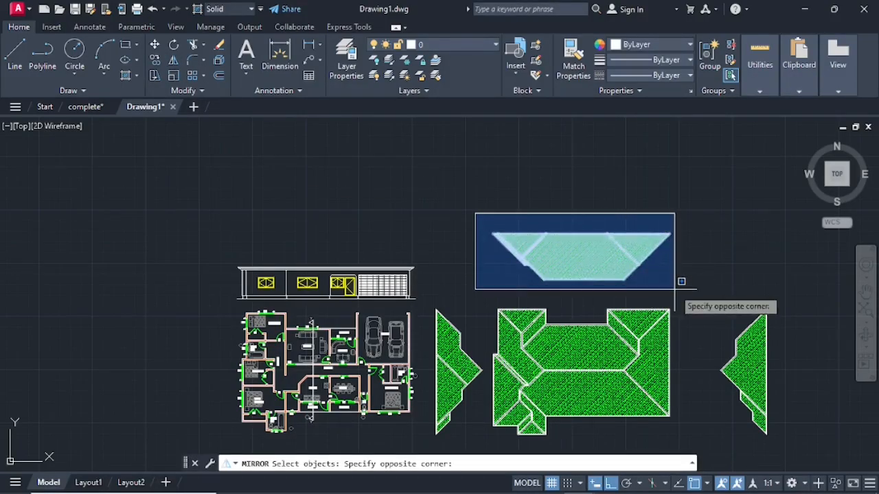
pyautogui.click(688, 281)
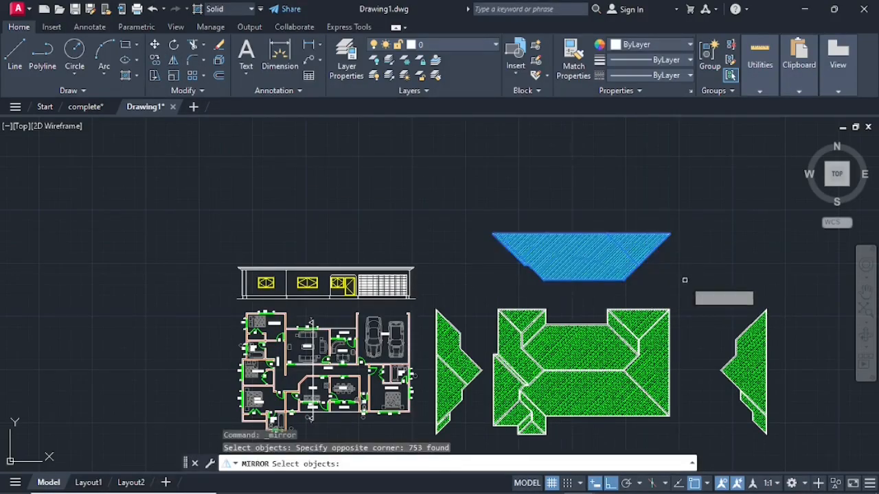
pyautogui.press('Return')
pyautogui.click(564, 215)
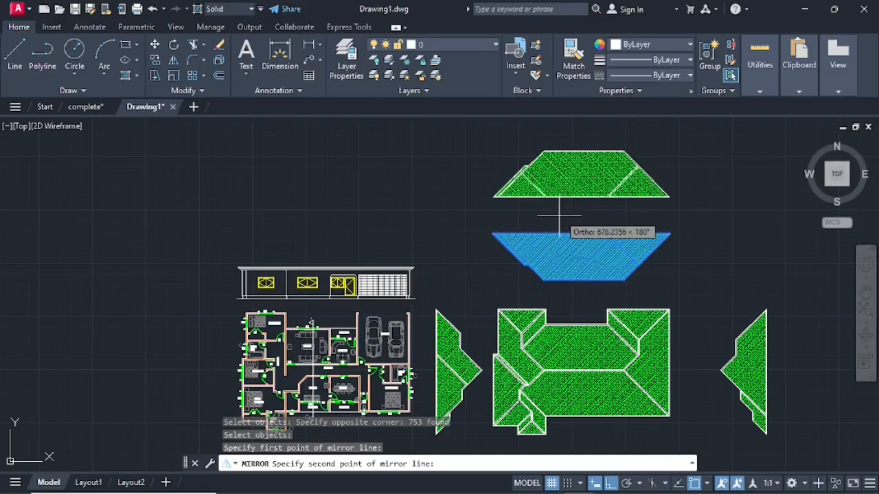
pyautogui.click(547, 214)
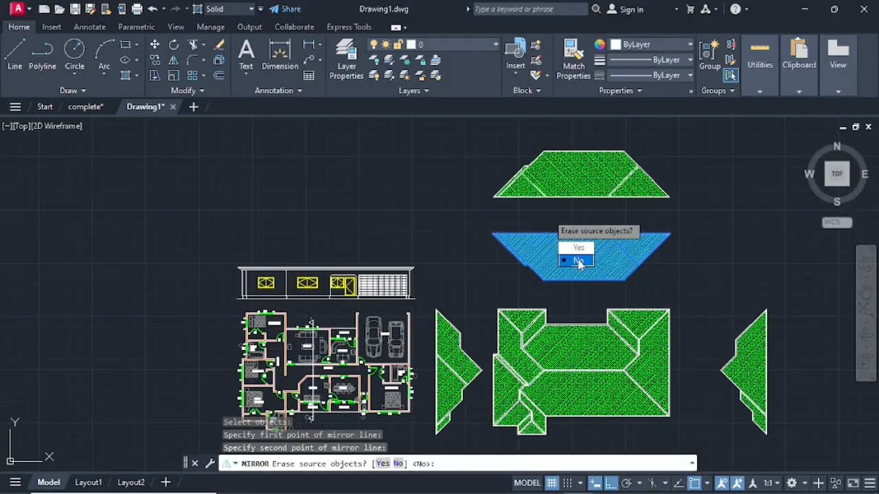
pyautogui.click(579, 261)
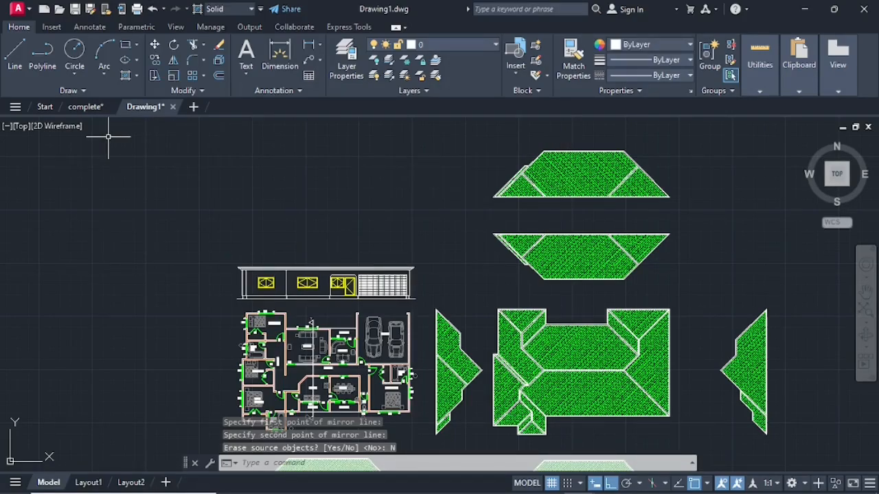
# Step: Draw a line along the mirrored roof's bottom edge from its left corner to its right corner
pyautogui.click(15, 55)
pyautogui.scroll(5, 559, 241)
pyautogui.moveTo(498, 199)
pyautogui.mouseDown(button='middle')
pyautogui.moveTo(500, 287)
pyautogui.moveTo(364, 323)
pyautogui.mouseUp(button='middle')
pyautogui.scroll(1, 500, 287)
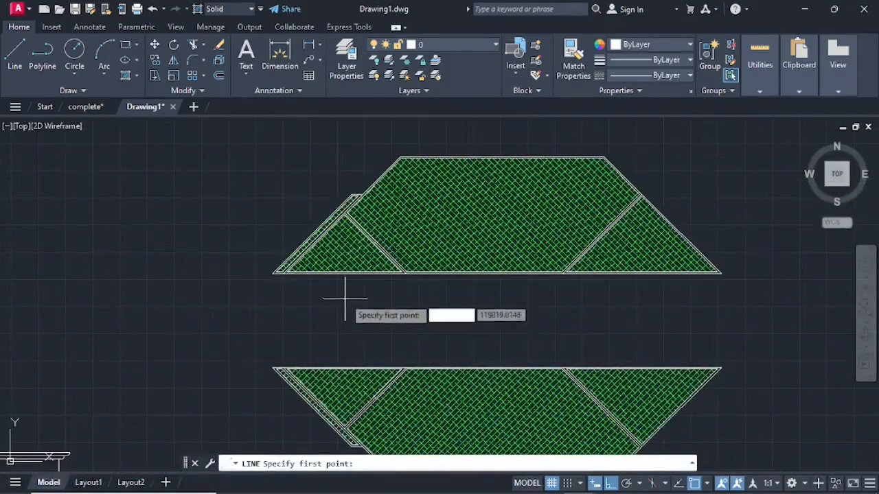
pyautogui.click(274, 274)
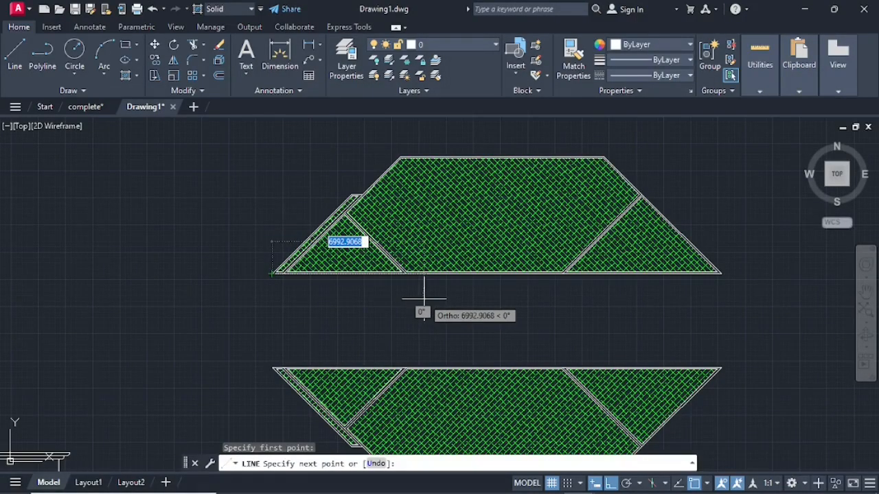
pyautogui.click(720, 273)
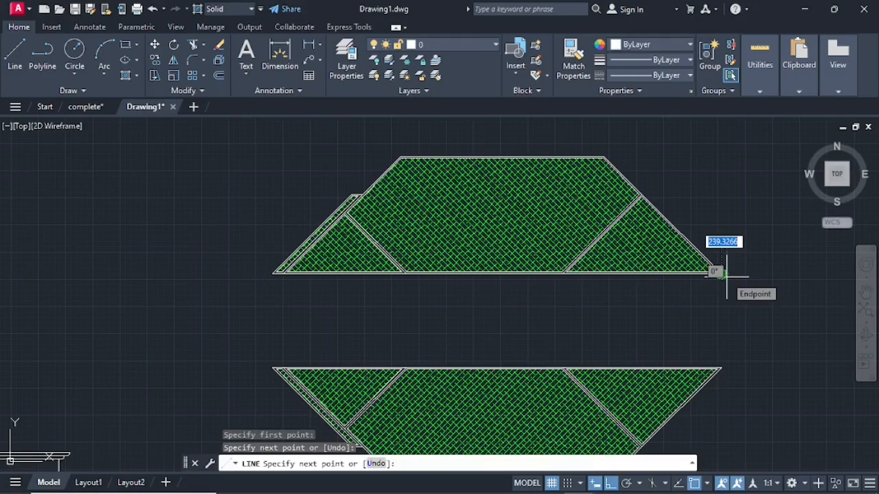
pyautogui.press('Return')
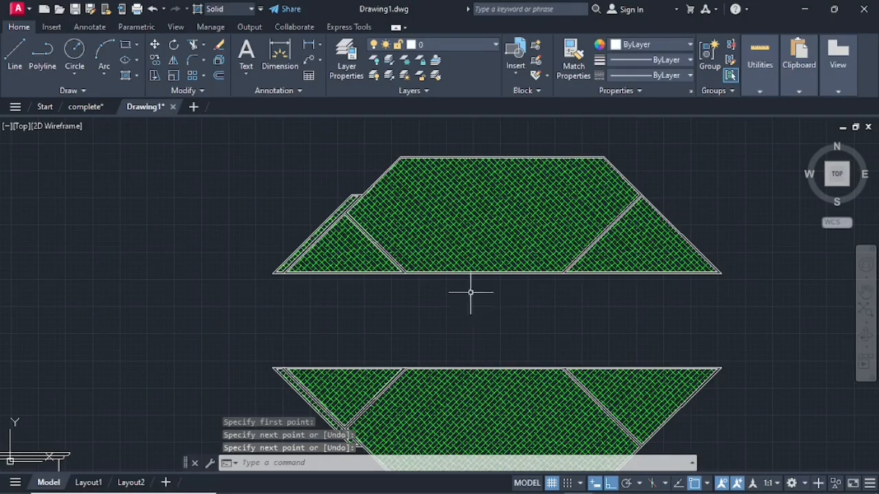
# Step: Try to move the mirrored roof by its bottom edge's midpoint onto the elevation's top eaves line, with Ortho off
pyautogui.click(236, 124)
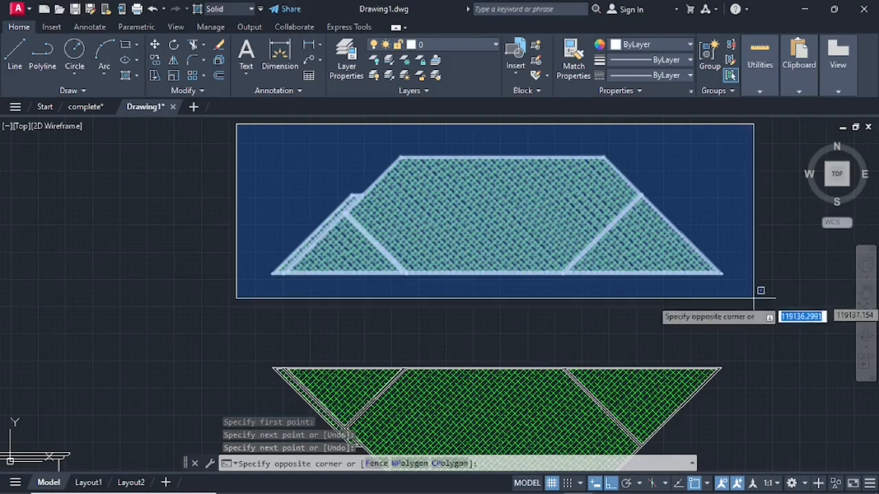
pyautogui.click(780, 296)
pyautogui.rightClick(510, 251)
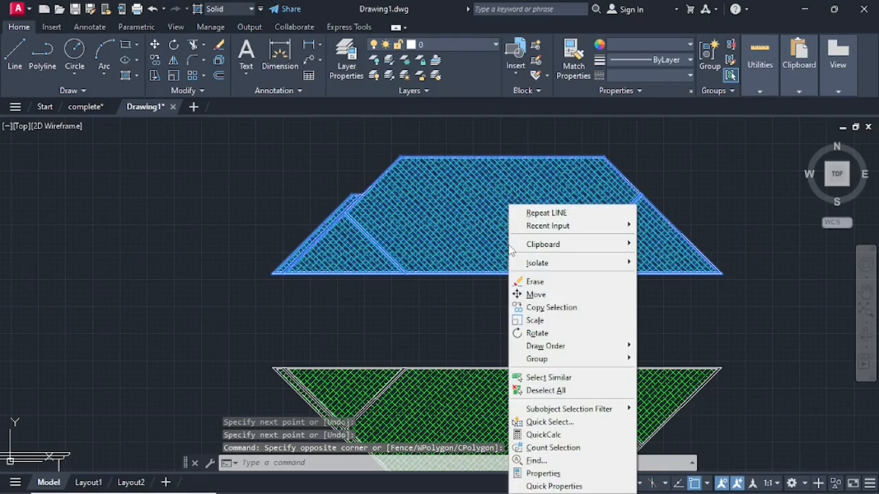
pyautogui.click(536, 296)
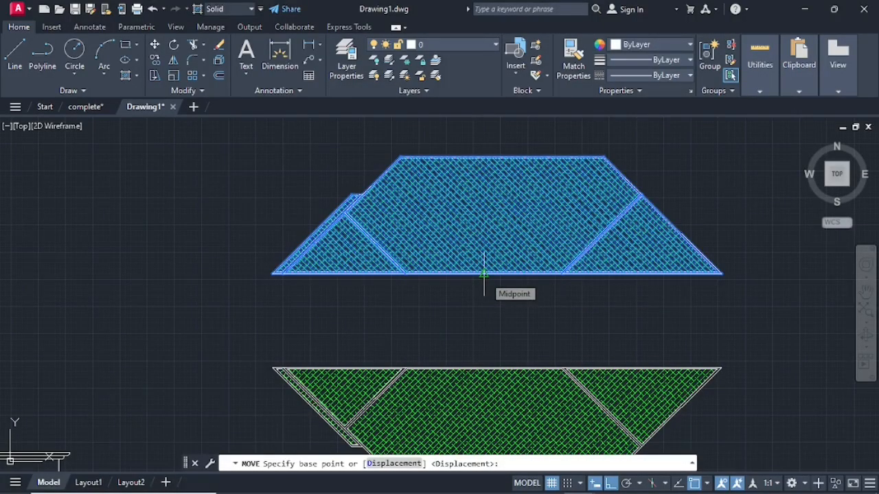
pyautogui.click(484, 274)
pyautogui.scroll(-5, 365, 309)
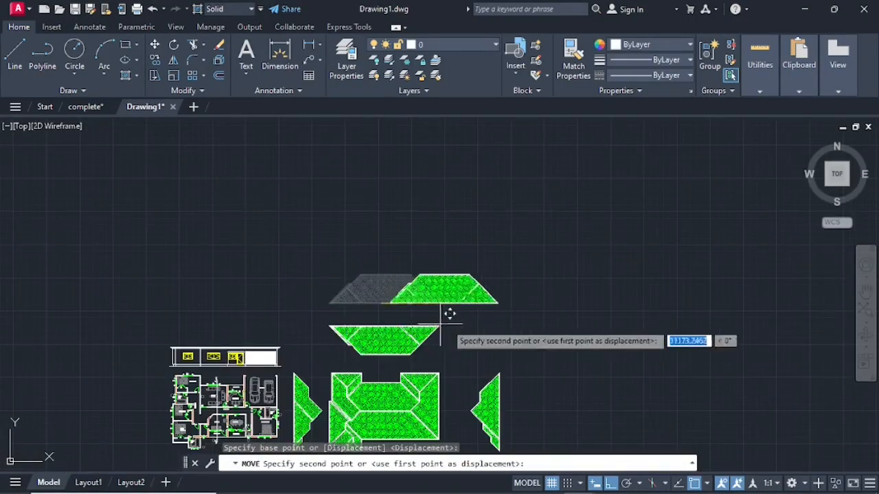
pyautogui.click(611, 483)
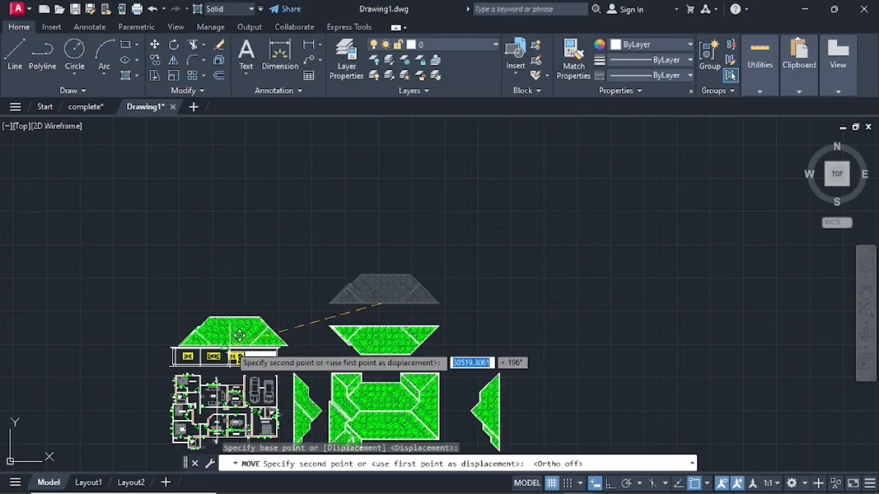
pyautogui.scroll(6, 421, 323)
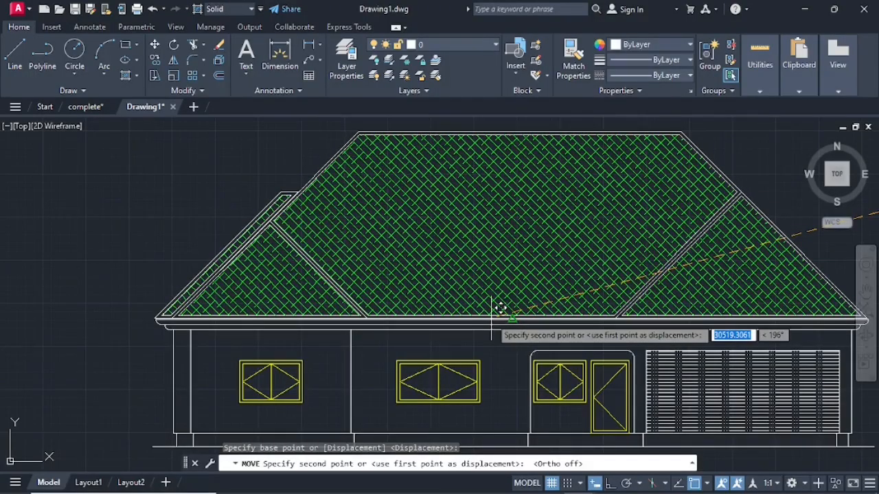
pyautogui.click(491, 316)
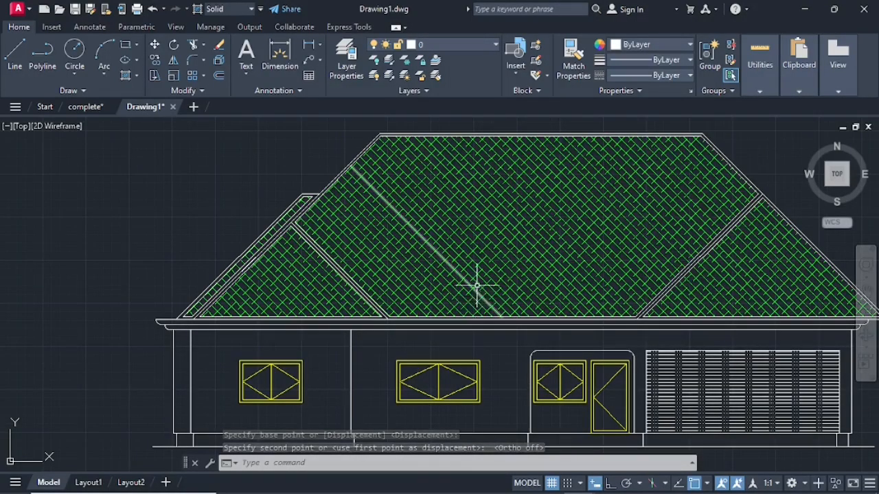
pyautogui.scroll(-2, 477, 280)
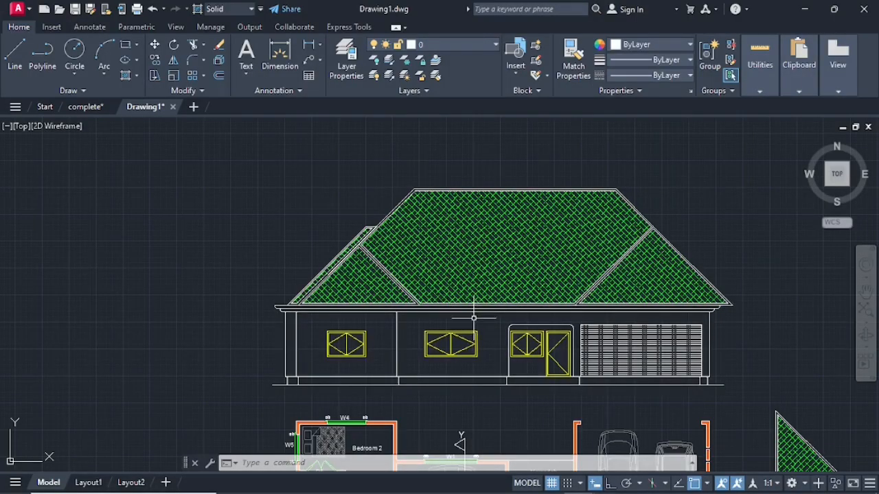
pyautogui.press('Escape')
pyautogui.press('Escape')
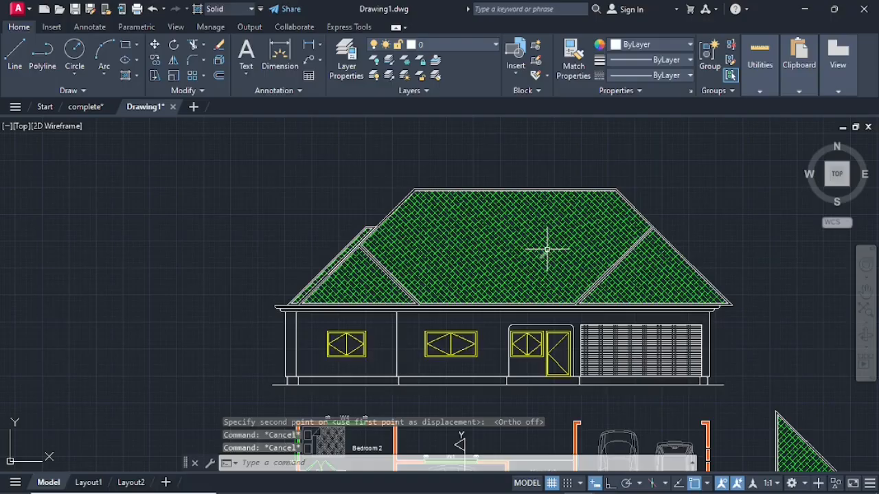
# Step: Undo the mirrored roof's move onto the elevation
pyautogui.click(152, 9)
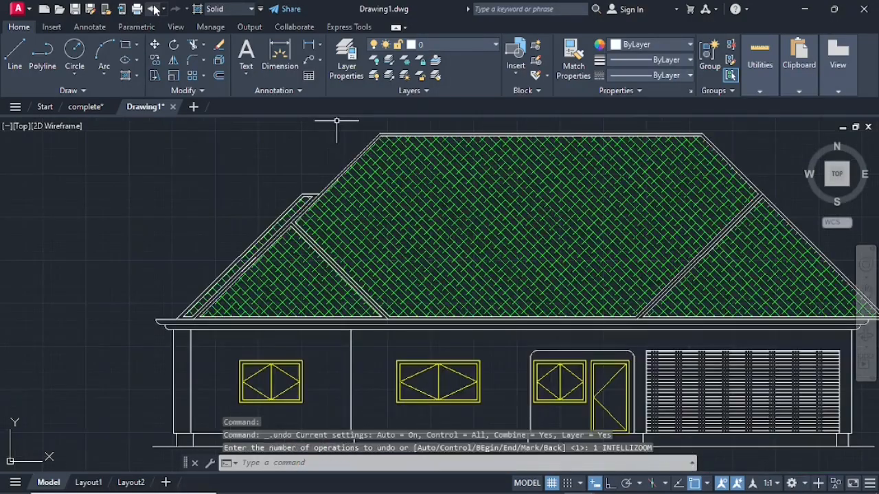
pyautogui.click(152, 9)
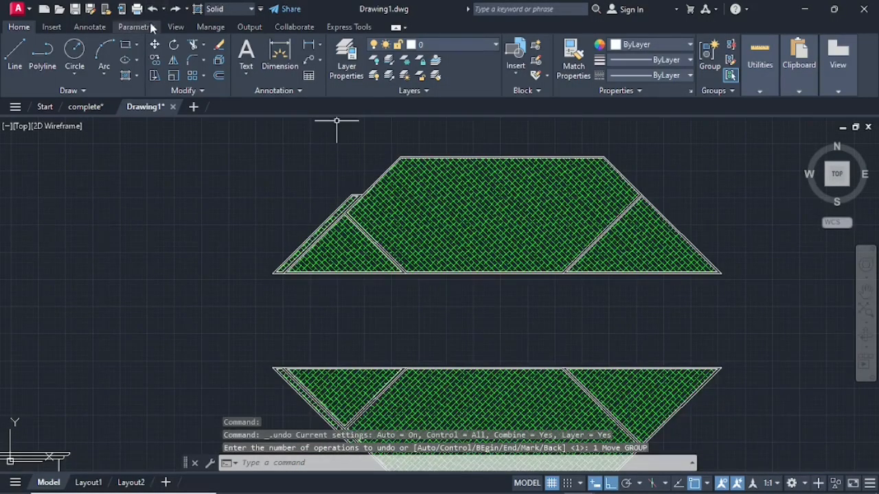
pyautogui.scroll(-4, 203, 206)
pyautogui.moveTo(177, 265); pyautogui.dragTo(337, 255, button='middle')
pyautogui.scroll(6, 310, 240)
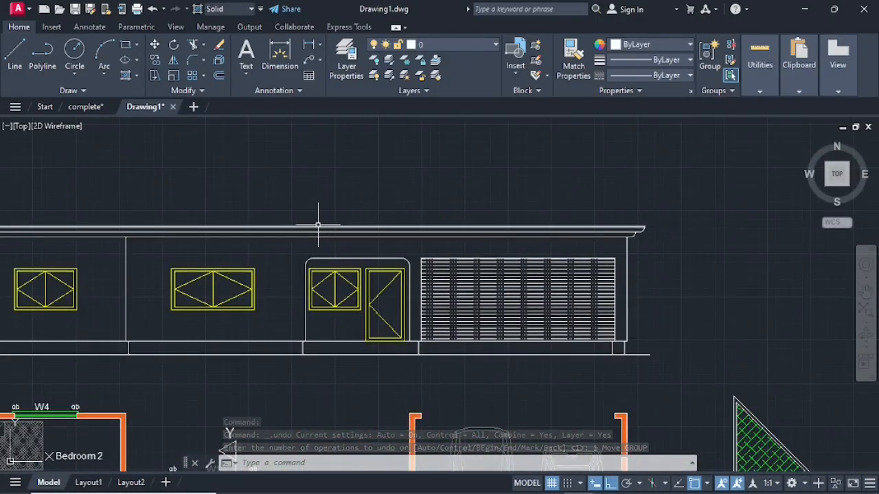
pyautogui.moveTo(319, 226); pyautogui.dragTo(449, 221, button='middle')
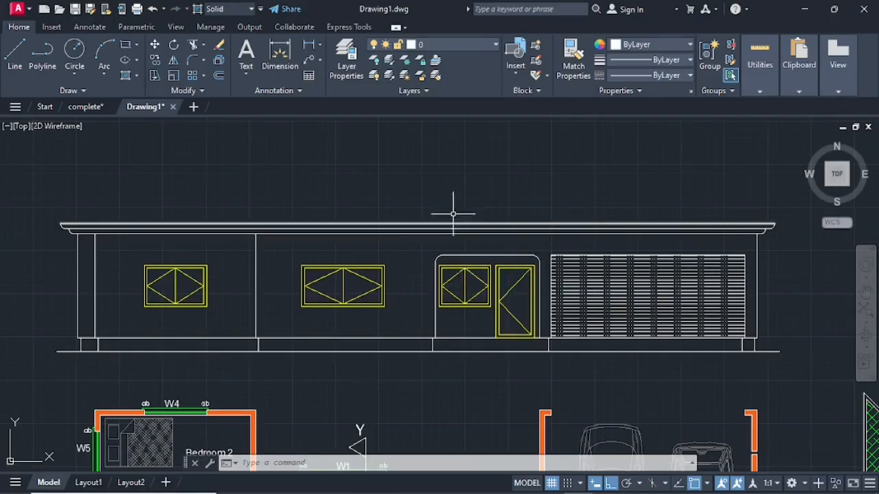
# Step: Move the mirrored roof from the midpoint of its bottom edge to the midpoint of the elevation's top eaves line, with Ortho off
pyautogui.scroll(-4, 460, 204)
pyautogui.scroll(-2, 617, 189)
pyautogui.moveTo(615, 186); pyautogui.dragTo(497, 249, button='middle')
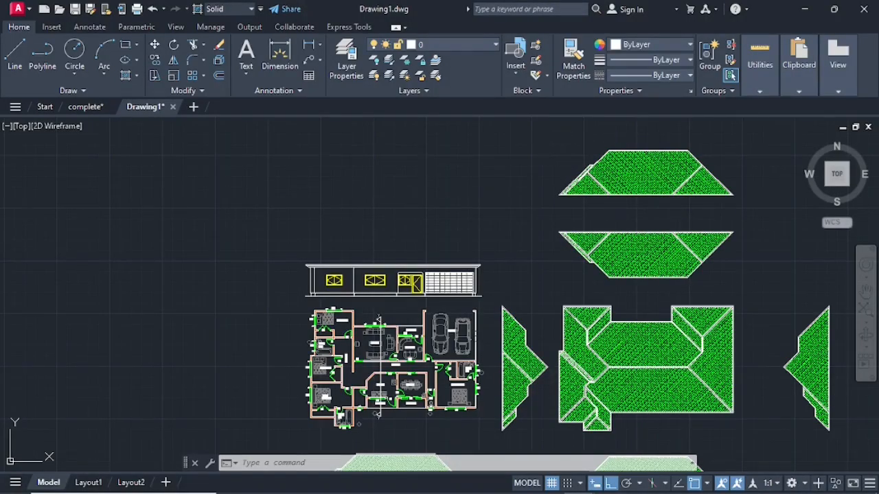
pyautogui.click(545, 133)
pyautogui.click(749, 217)
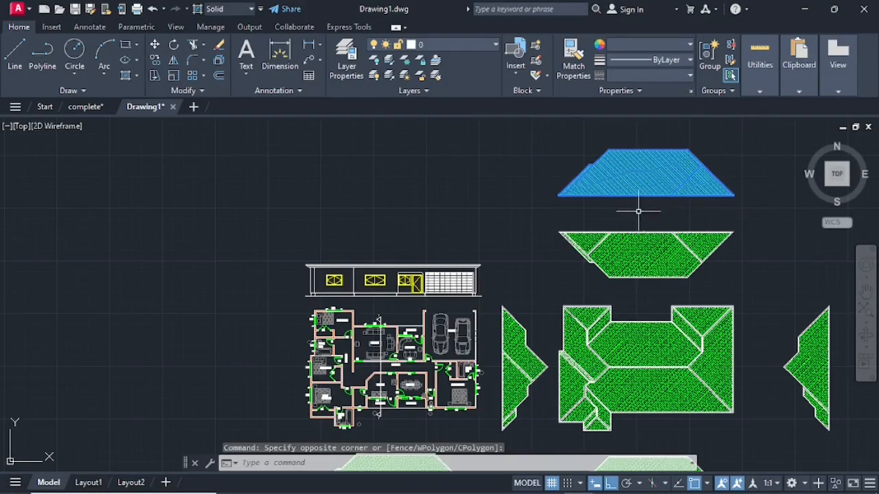
pyautogui.scroll(2, 619, 209)
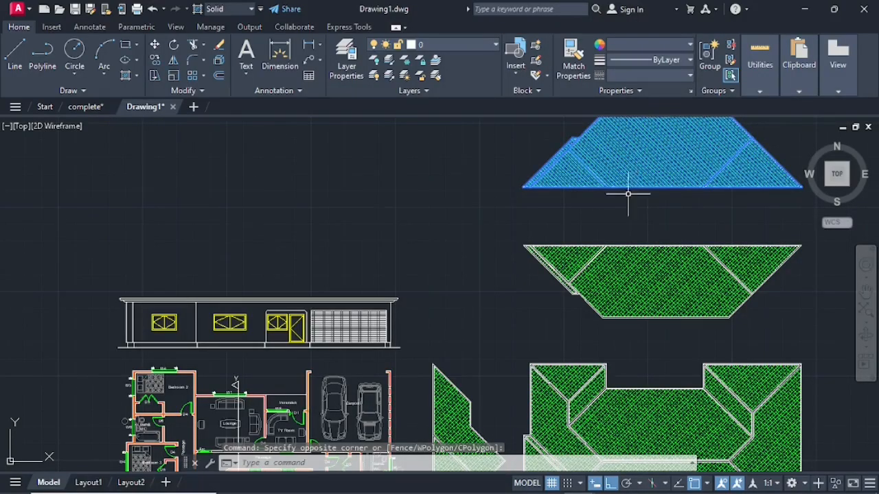
pyautogui.rightClick(615, 198)
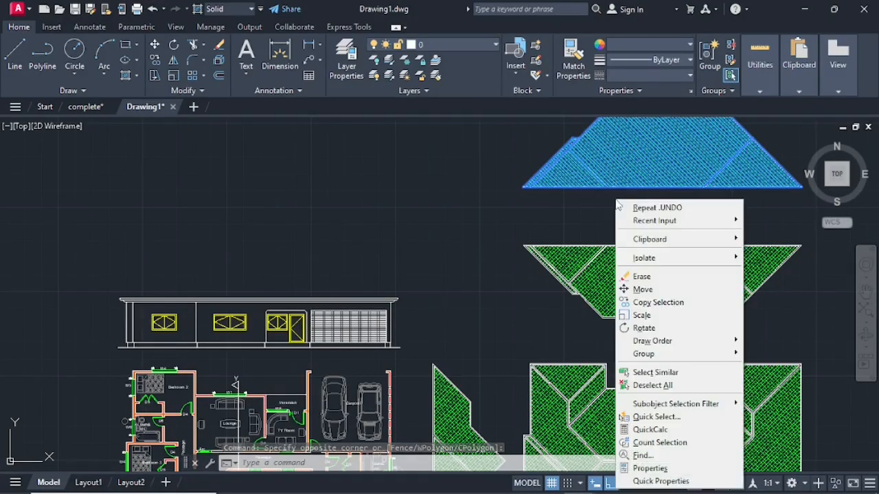
pyautogui.click(643, 291)
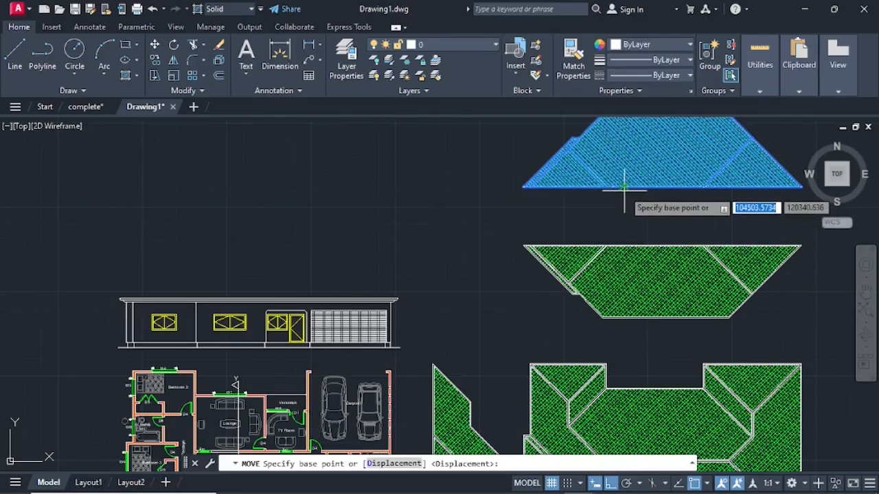
pyautogui.scroll(4, 623, 187)
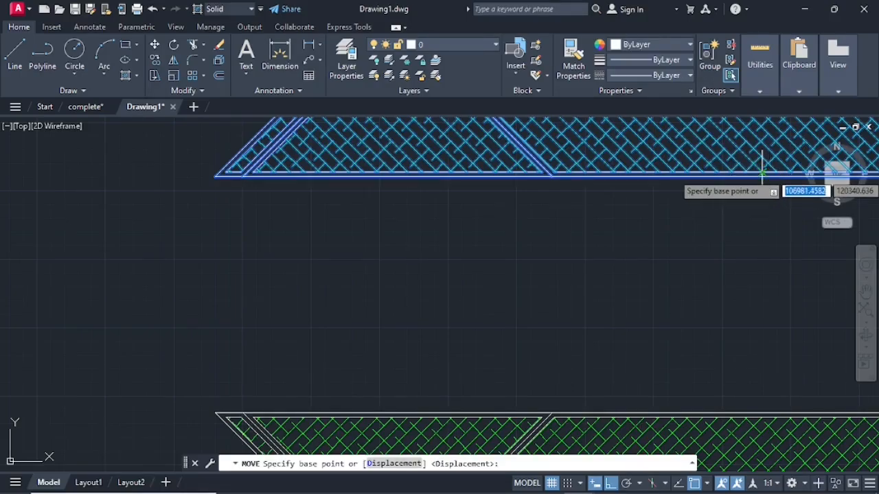
pyautogui.scroll(-2, 762, 172)
pyautogui.moveTo(762, 172)
pyautogui.mouseDown(button='middle')
pyautogui.moveTo(738, 186)
pyautogui.moveTo(560, 224)
pyautogui.mouseUp(button='middle')
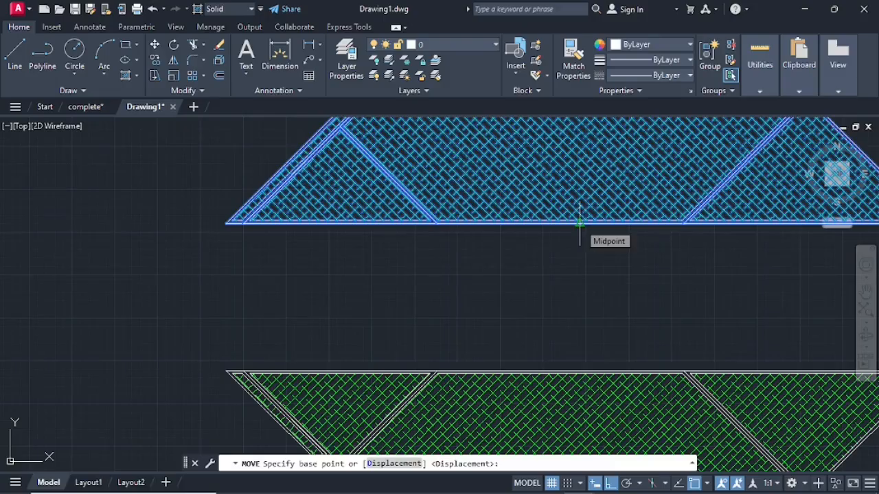
pyautogui.click(580, 222)
pyautogui.scroll(-4, 343, 261)
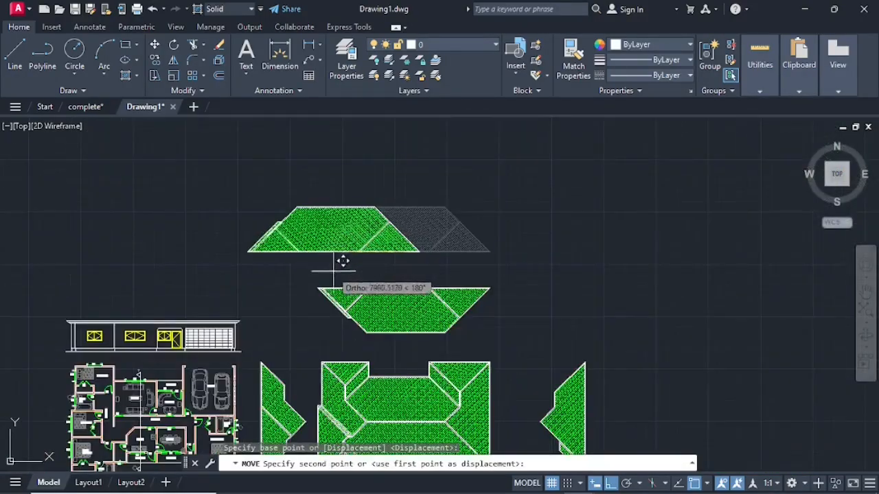
pyautogui.click(608, 484)
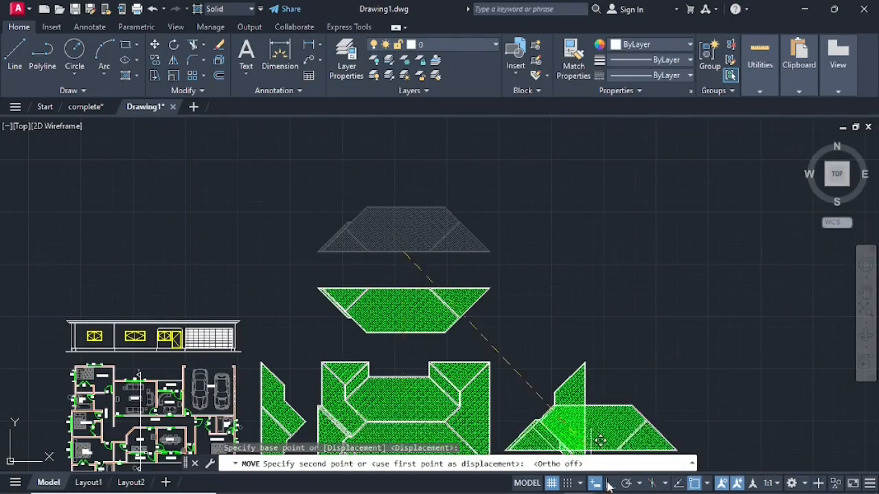
pyautogui.moveTo(190, 324); pyautogui.dragTo(375, 305, button='middle')
pyautogui.scroll(8, 378, 299)
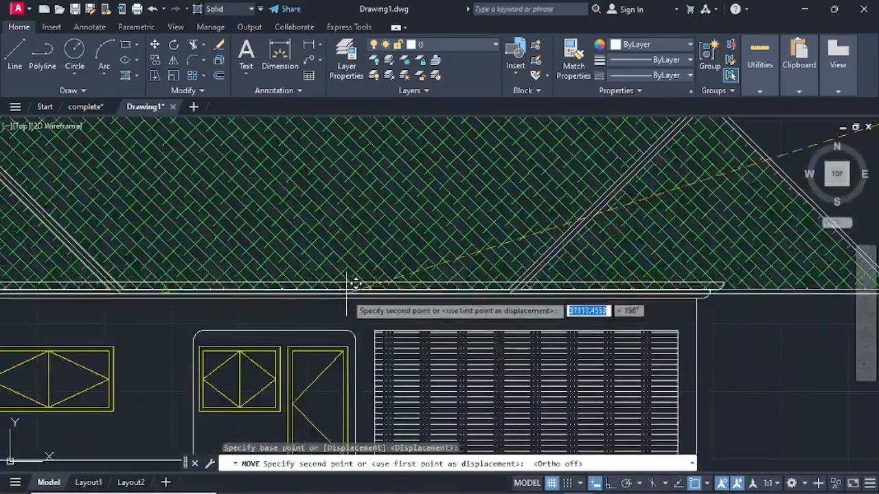
pyautogui.scroll(-2, 275, 282)
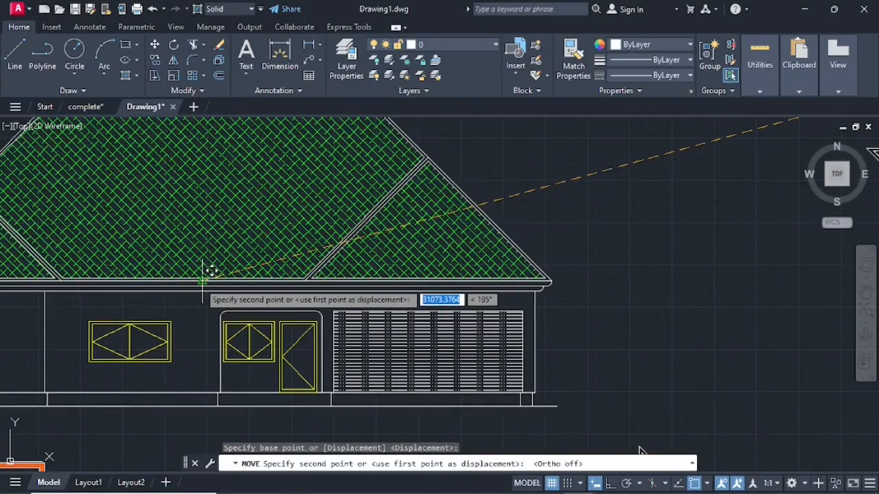
pyautogui.scroll(2, 210, 272)
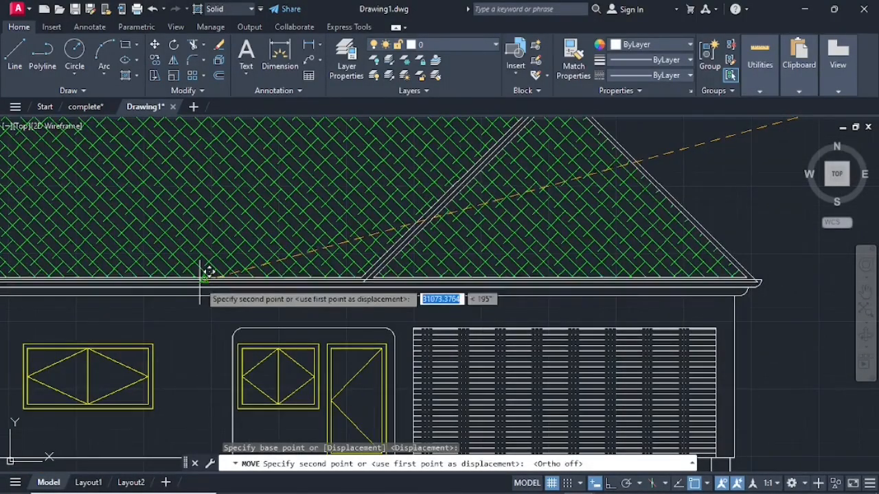
pyautogui.scroll(3, 209, 272)
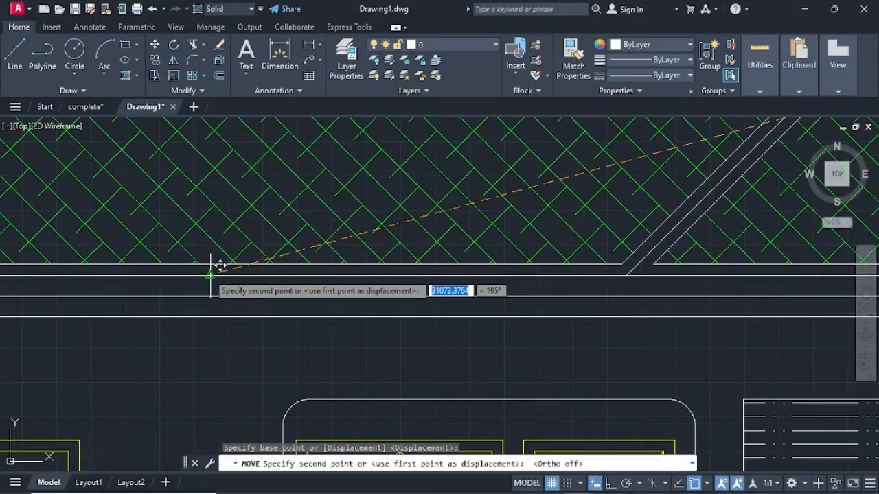
pyautogui.scroll(-3, 210, 273)
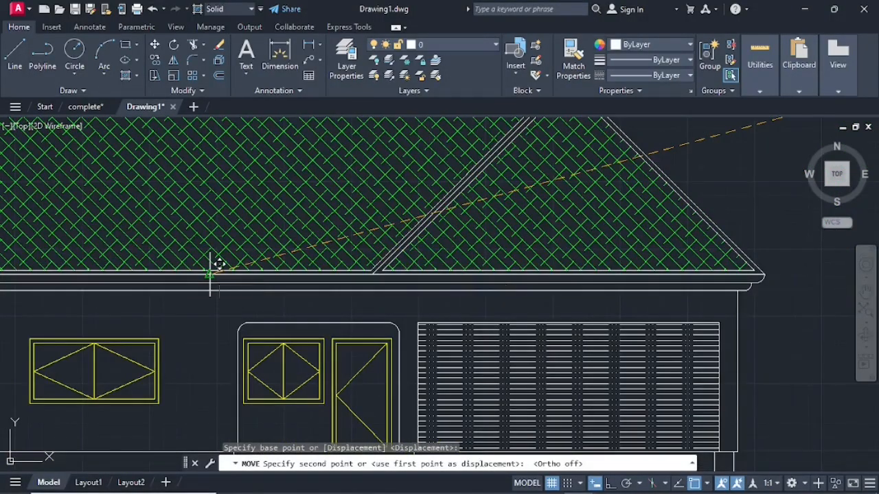
pyautogui.click(209, 274)
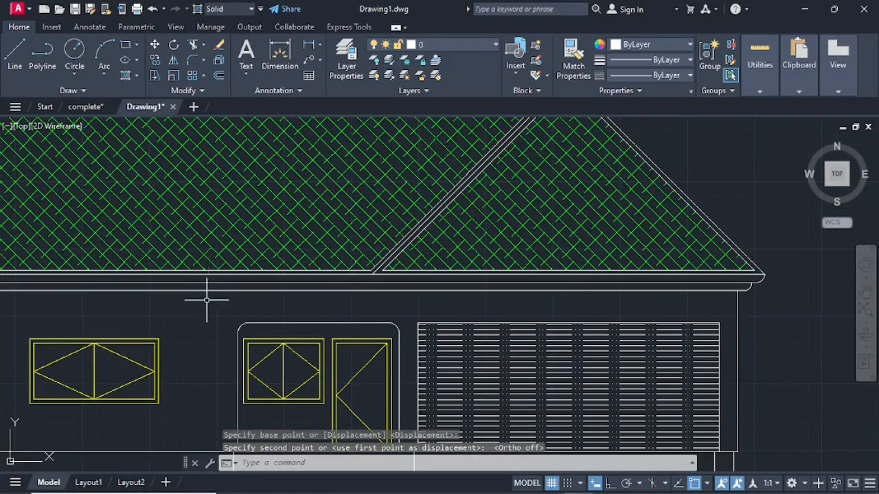
# Step: Examine the roofed elevation above the floor plan and compare its openings and walls with the plan and roof views
pyautogui.scroll(-5, 206, 300)
pyautogui.moveTo(198, 306); pyautogui.dragTo(292, 273, button='middle')
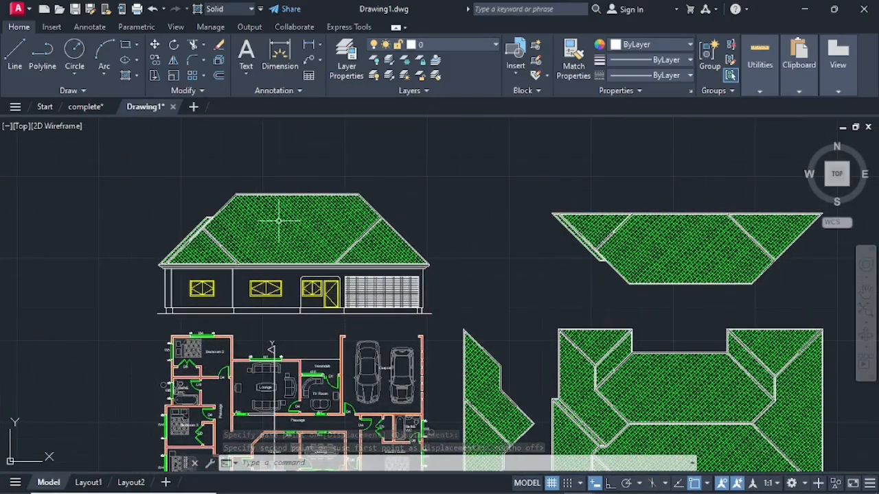
pyautogui.moveTo(266, 329)
pyautogui.mouseDown(button='middle')
pyautogui.moveTo(301, 183)
pyautogui.moveTo(307, 240)
pyautogui.mouseUp(button='middle')
pyautogui.scroll(-2, 302, 183)
pyautogui.scroll(2, 382, 214)
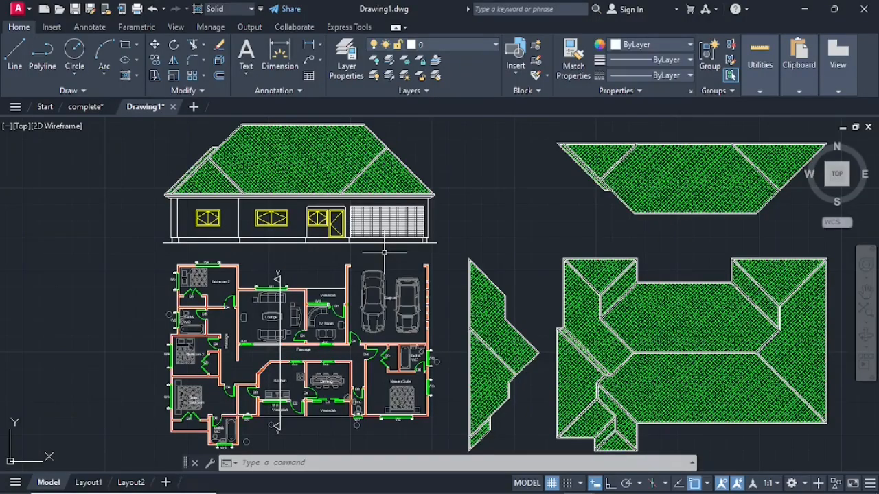
pyautogui.moveTo(481, 284)
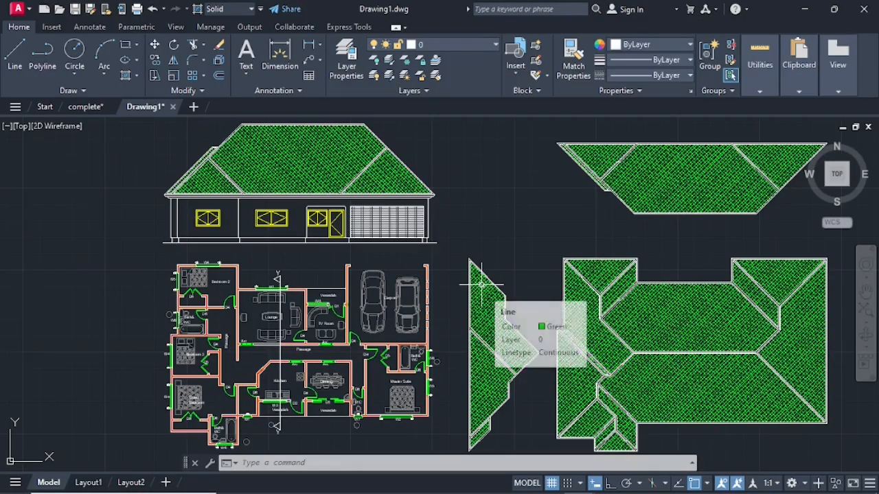
pyautogui.scroll(2, 381, 158)
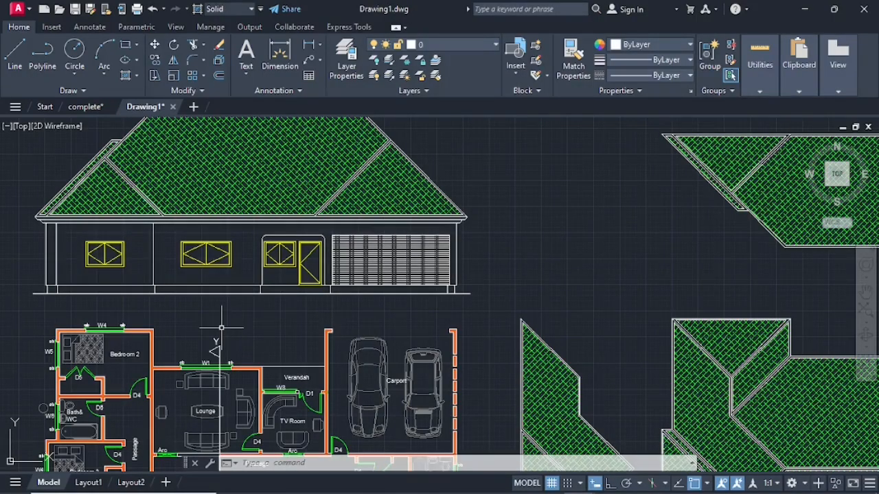
pyautogui.scroll(2, 222, 329)
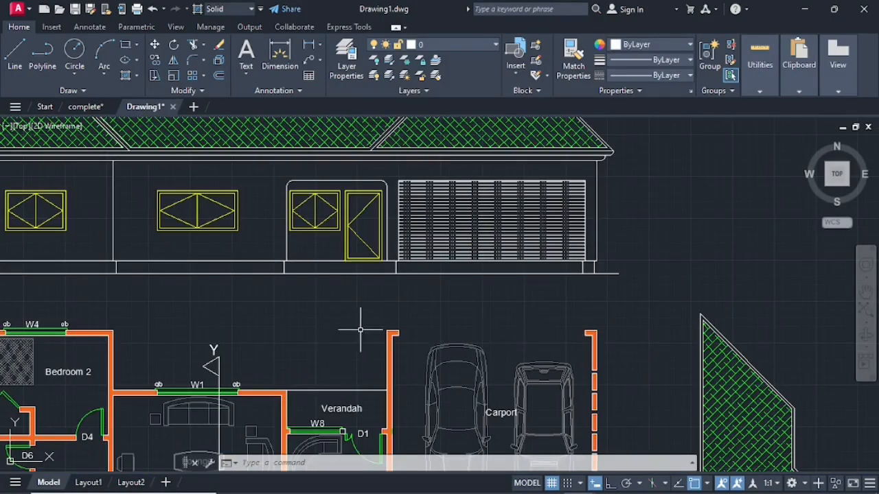
pyautogui.scroll(-4, 331, 333)
pyautogui.moveTo(318, 339); pyautogui.dragTo(323, 192, button='middle')
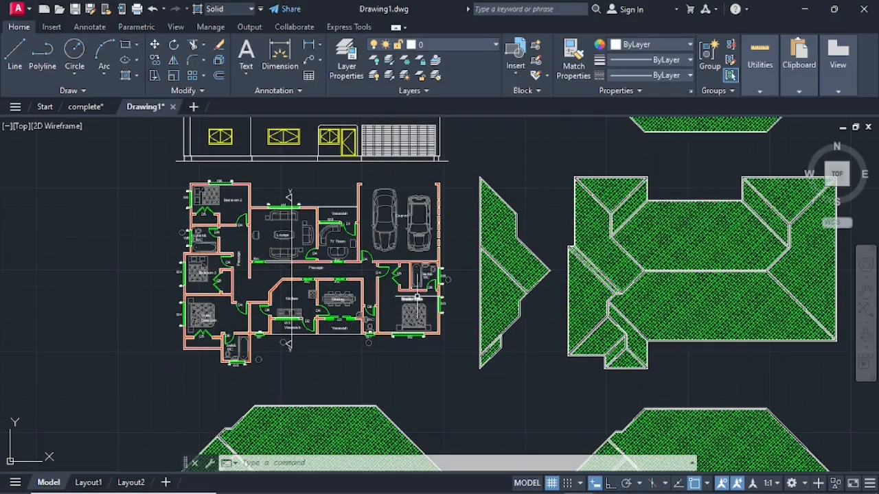
# Step: Move the roof plan and its four surrounding roof views about 32,500 units horizontally away from the floor plan
pyautogui.scroll(-4, 419, 295)
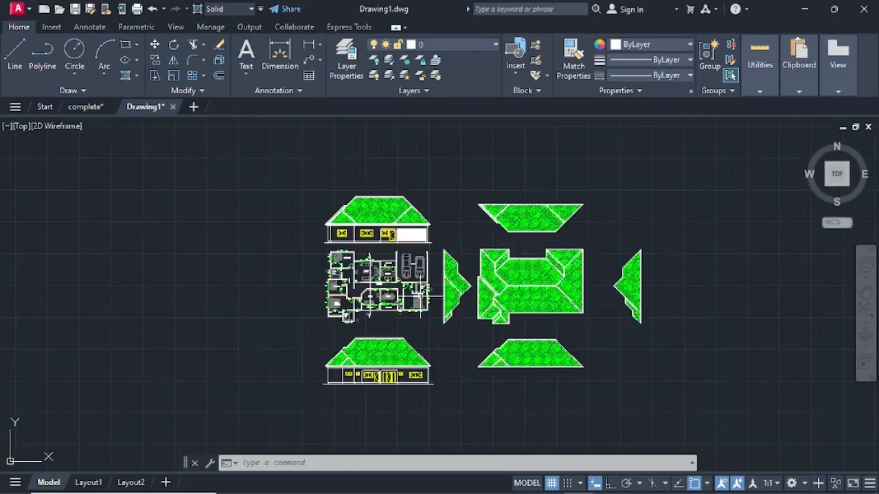
pyautogui.click(436, 184)
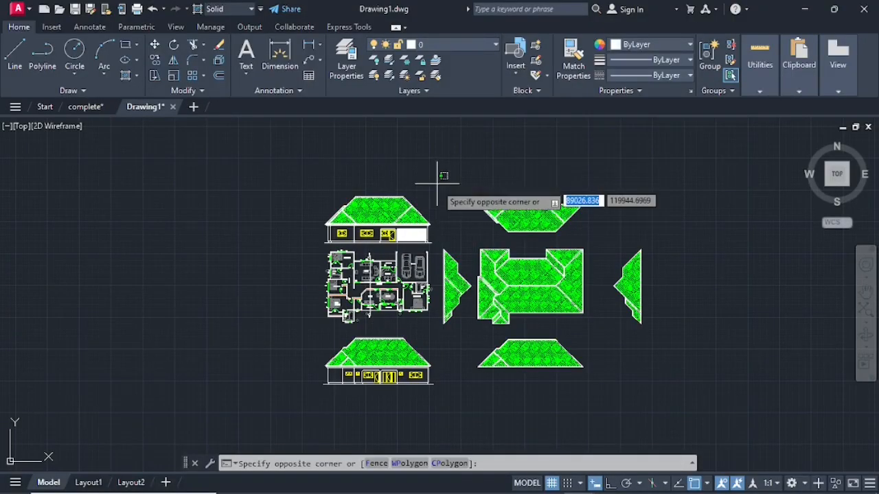
pyautogui.click(684, 367)
pyautogui.rightClick(568, 296)
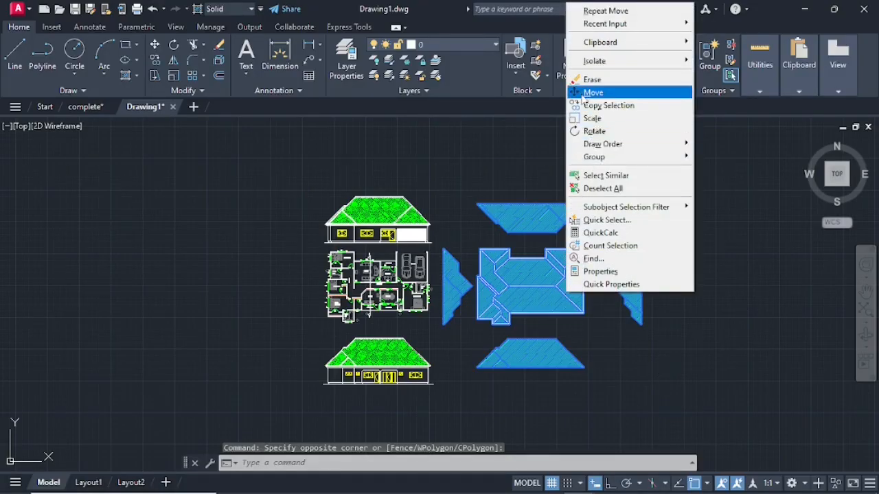
pyautogui.click(588, 93)
pyautogui.click(510, 269)
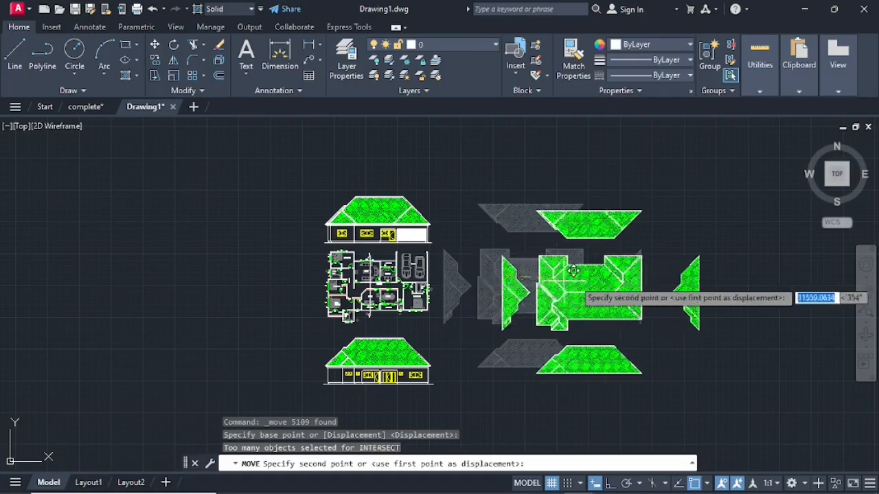
pyautogui.scroll(-2, 587, 281)
pyautogui.moveTo(584, 281); pyautogui.dragTo(498, 281, button='middle')
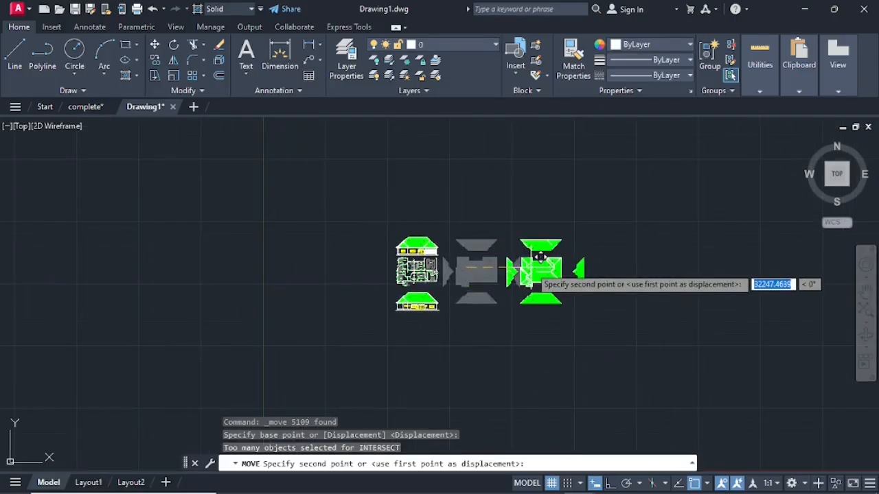
pyautogui.scroll(5, 550, 258)
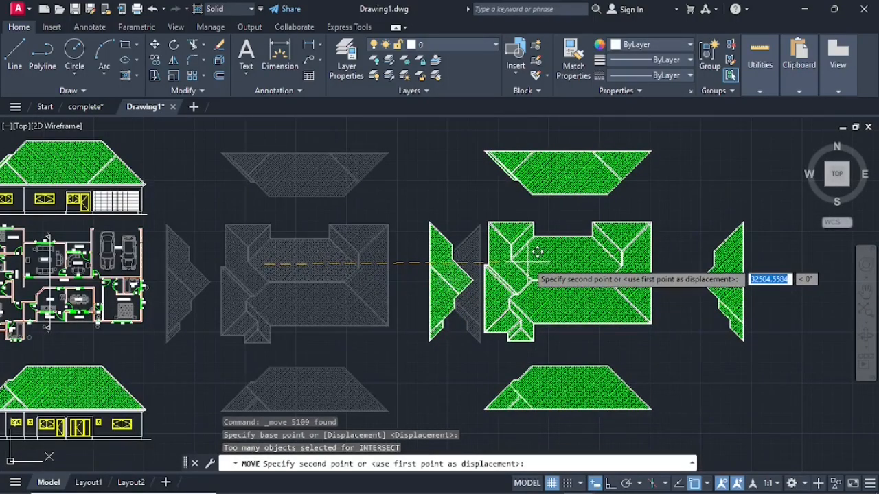
pyautogui.click(538, 254)
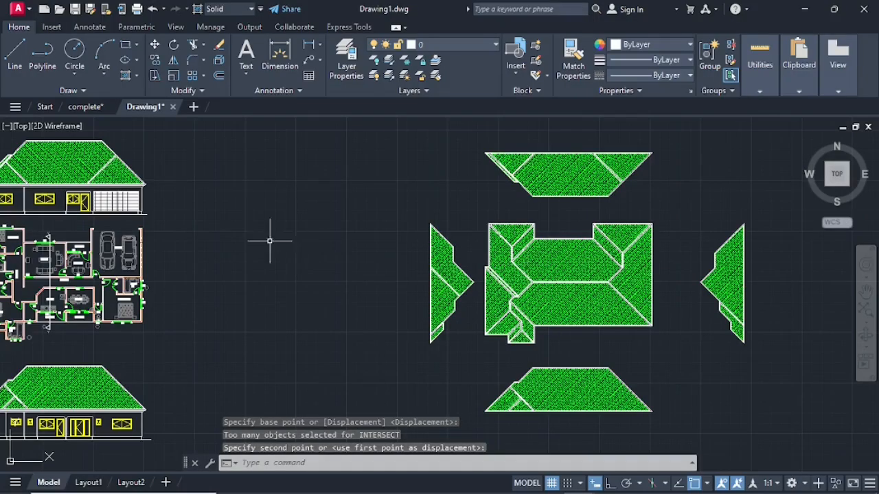
# Step: Draw horizontal construction lines through the carport's upper outer corner and both edges of the first gap in its outer wall
pyautogui.moveTo(155, 276); pyautogui.dragTo(384, 258, button='middle')
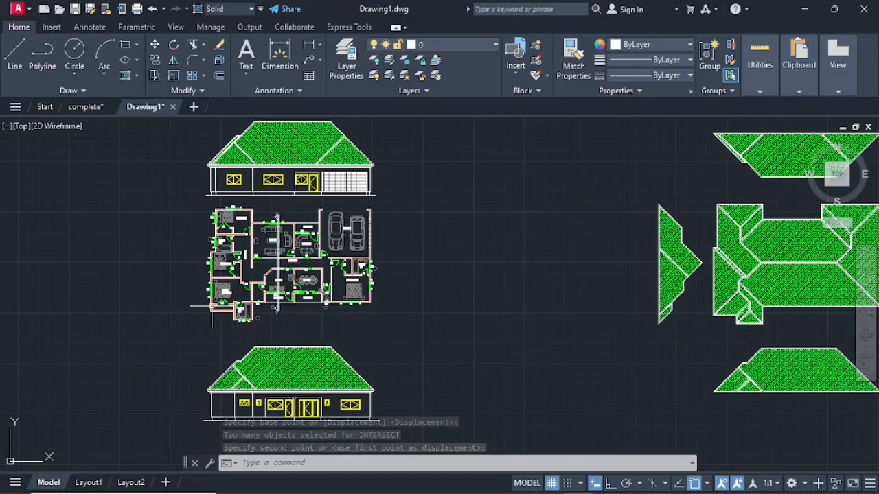
pyautogui.scroll(2, 211, 307)
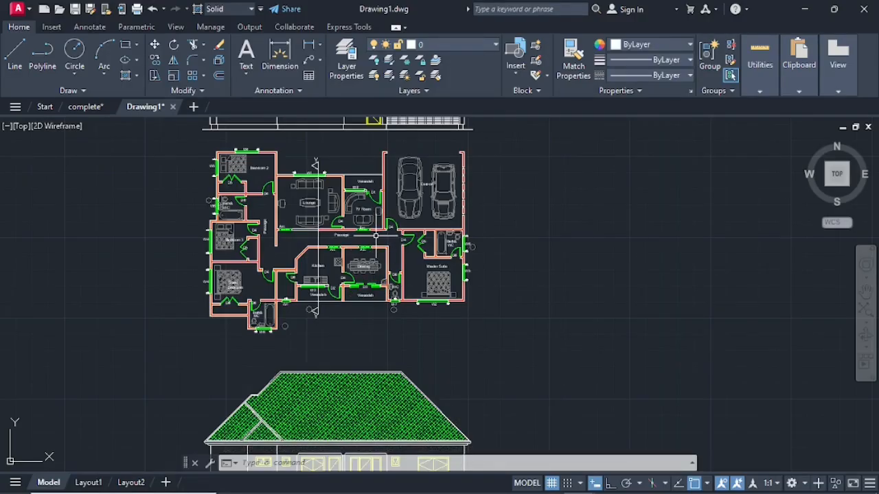
pyautogui.scroll(3, 376, 236)
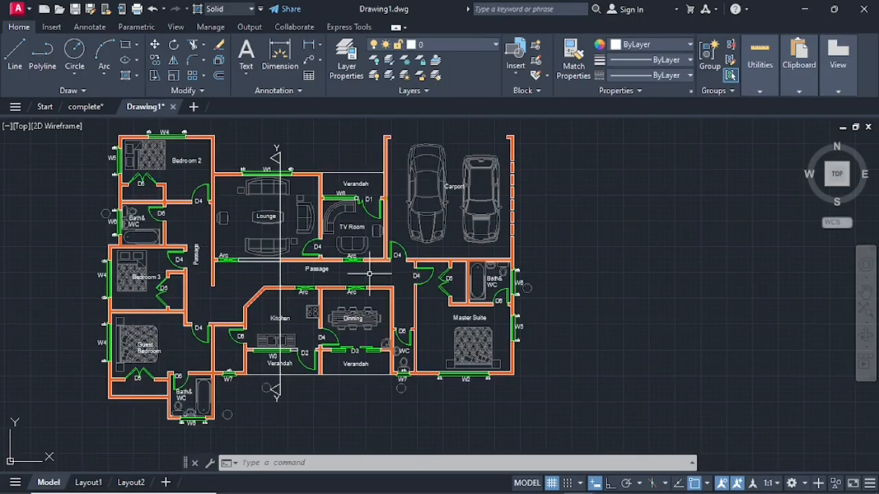
pyautogui.moveTo(370, 274); pyautogui.dragTo(318, 290, button='middle')
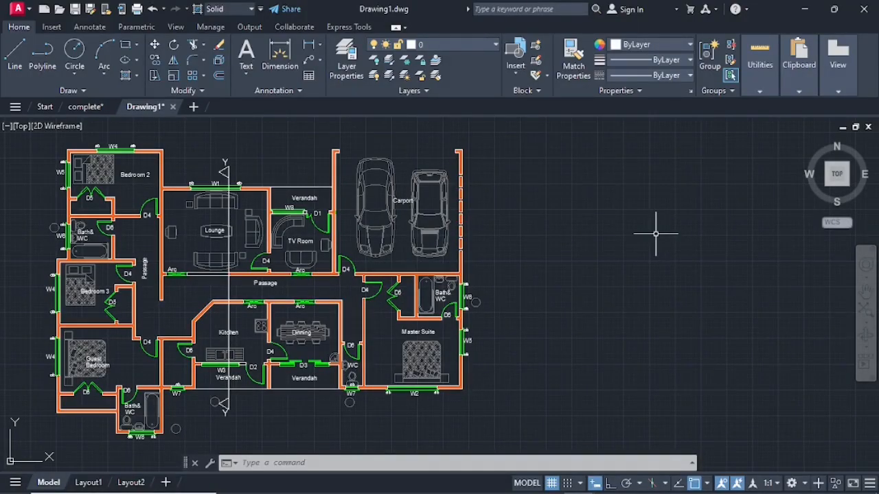
pyautogui.write('XL')
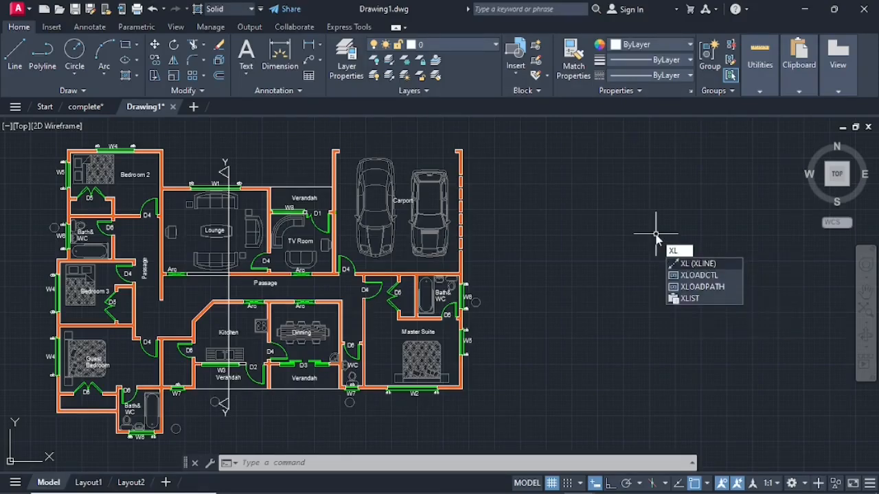
pyautogui.press('Return')
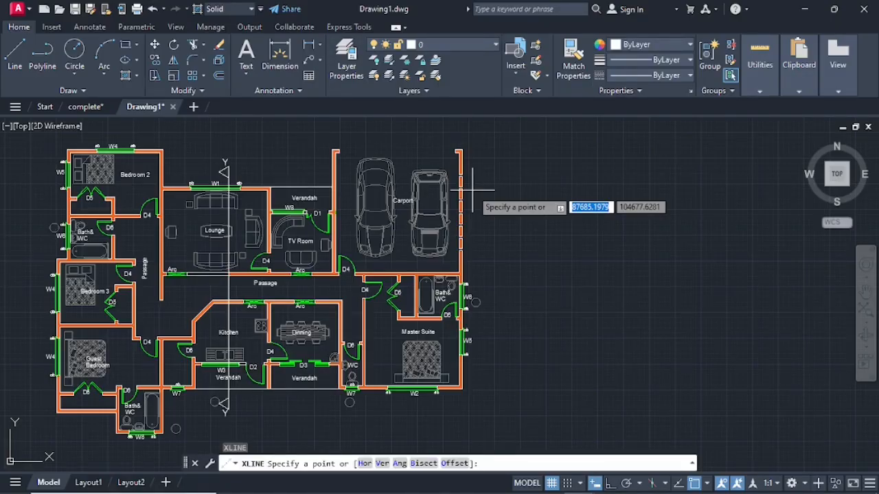
pyautogui.write('h')
pyautogui.press('Return')
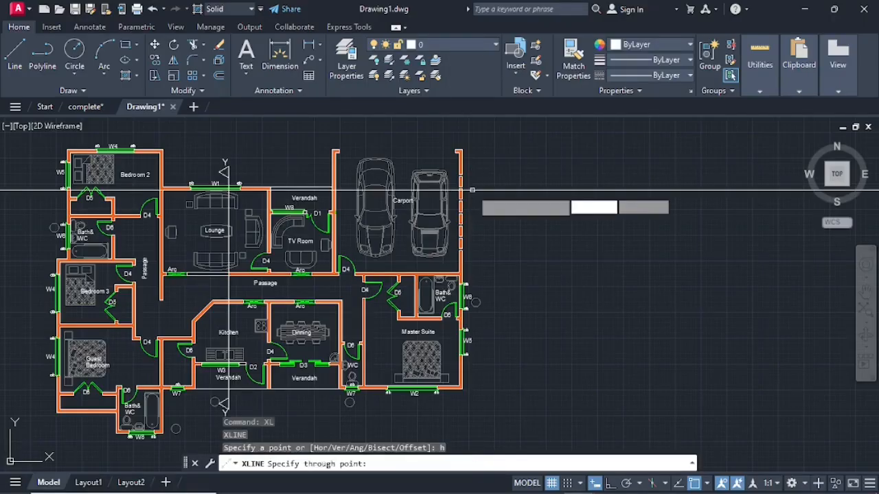
pyautogui.scroll(5, 460, 158)
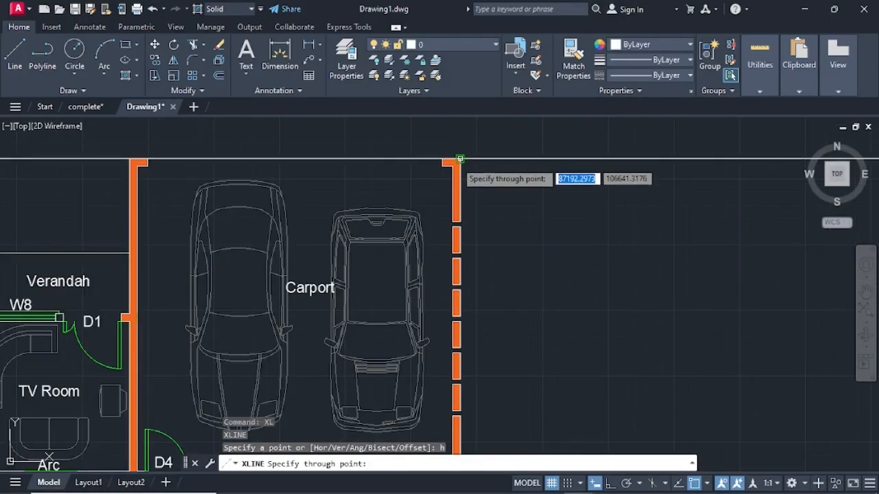
pyautogui.click(460, 157)
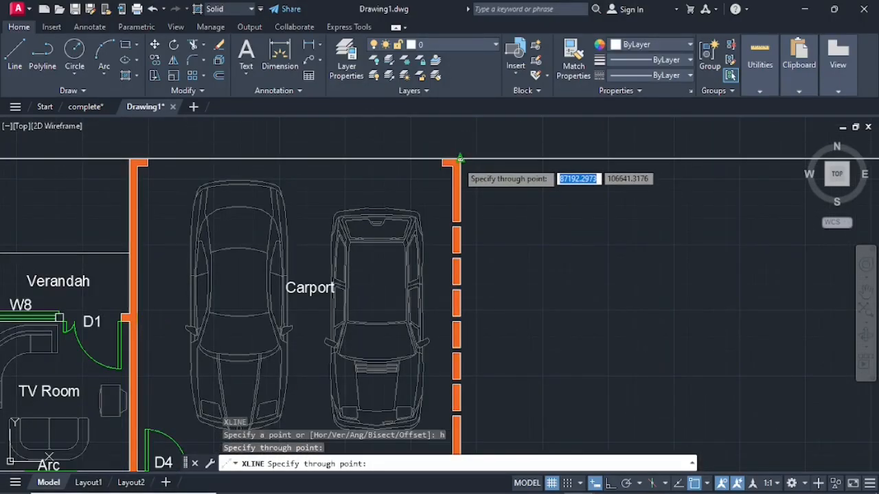
pyautogui.click(456, 222)
pyautogui.click(458, 227)
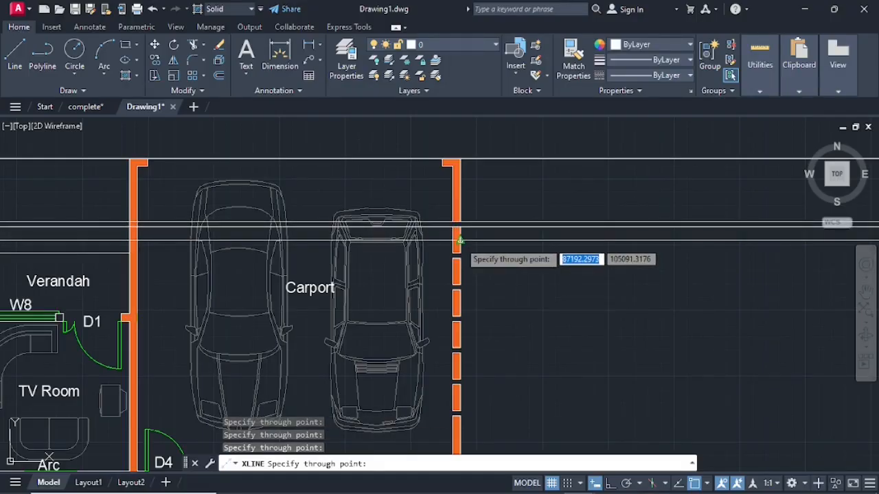
# Step: Add horizontal construction lines through the edges of the remaining gaps down the carport's outer wall
pyautogui.click(460, 255)
pyautogui.click(457, 259)
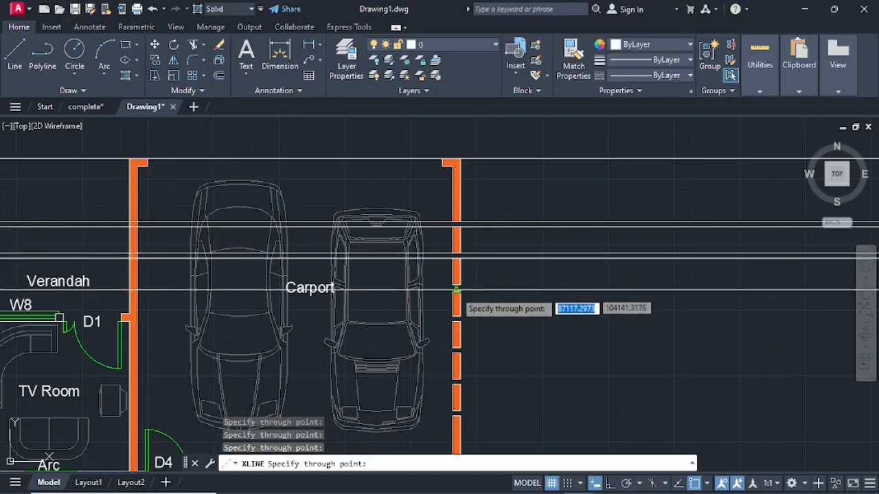
pyautogui.click(456, 285)
pyautogui.click(456, 289)
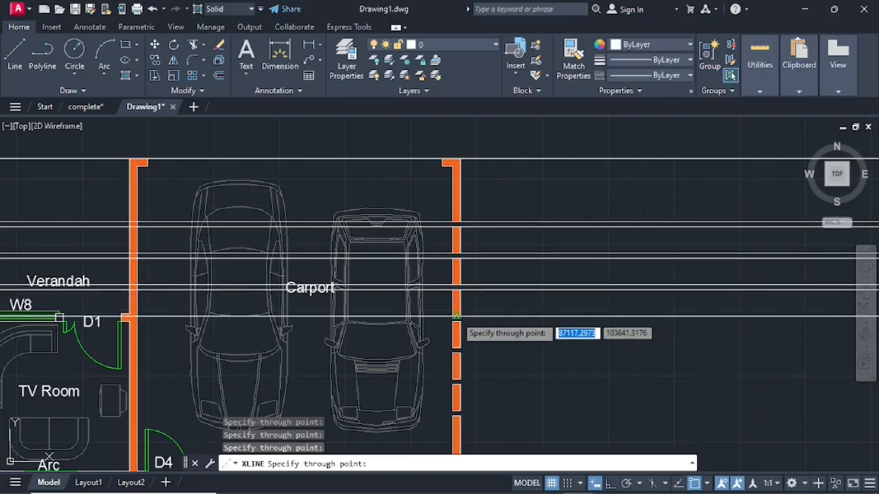
pyautogui.click(456, 317)
pyautogui.click(456, 321)
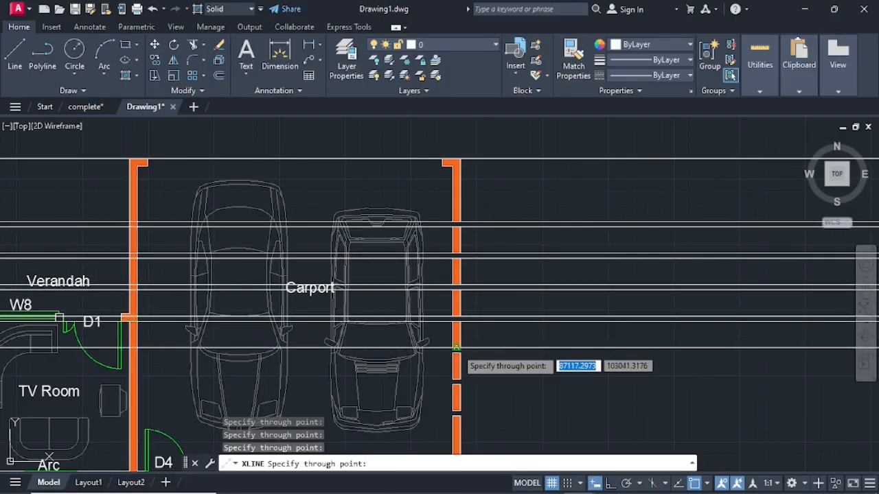
pyautogui.click(456, 347)
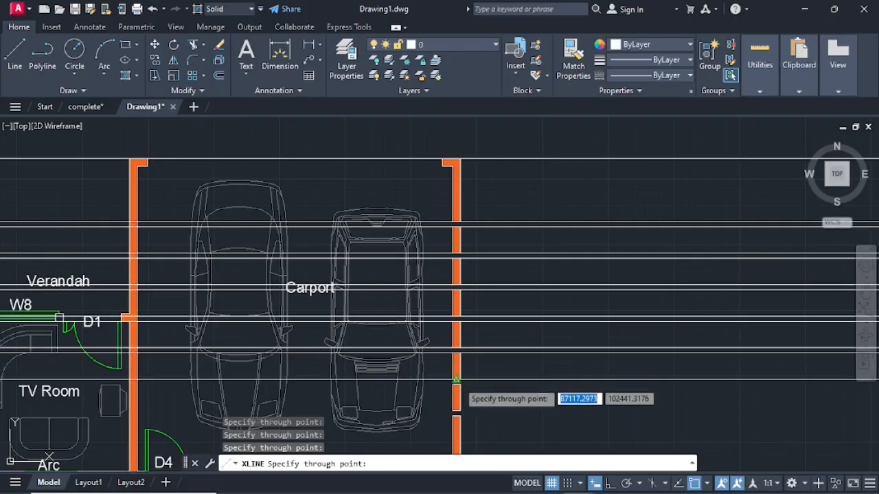
# Step: Add horizontal construction lines through both edges of the bathroom window W6 on the master suite's outer wall
pyautogui.scroll(-3, 467, 382)
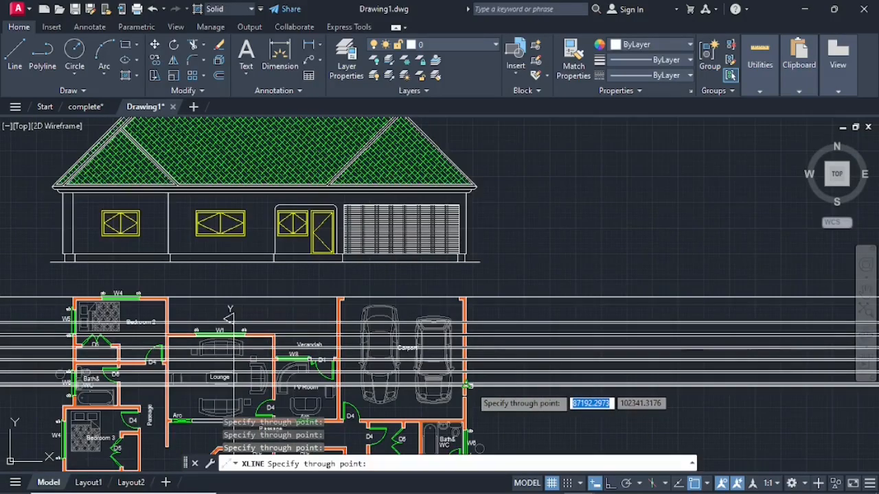
pyautogui.moveTo(467, 382); pyautogui.dragTo(485, 248, button='middle')
pyautogui.scroll(6, 487, 299)
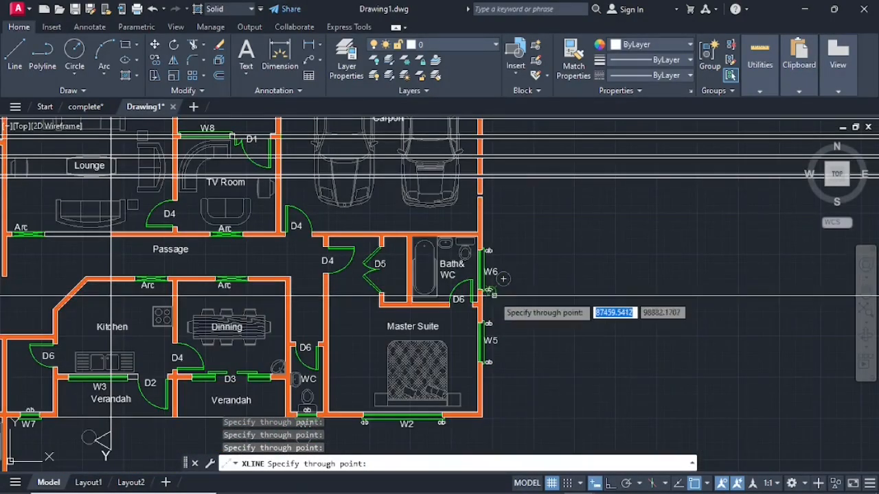
pyautogui.click(481, 174)
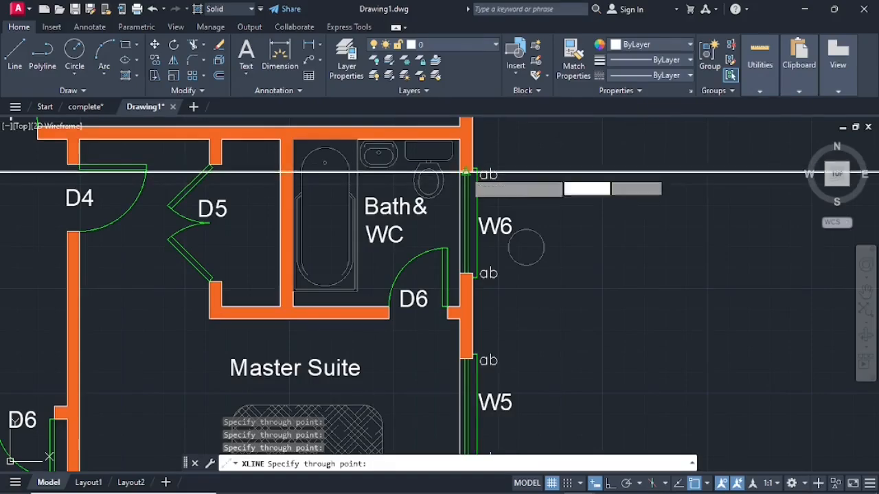
pyautogui.click(467, 273)
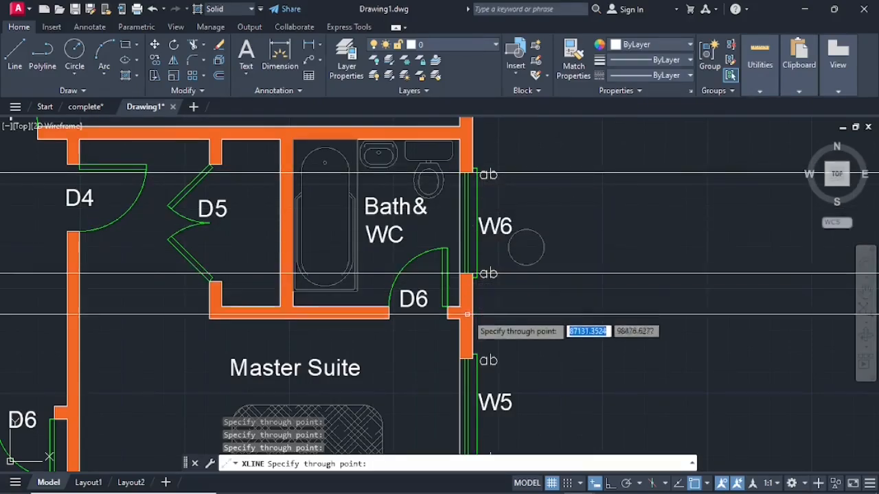
# Step: Add horizontal construction lines through both edges of the master suite window W5 and the wall's lower outer corner
pyautogui.click(466, 359)
pyautogui.scroll(-5, 505, 353)
pyautogui.moveTo(509, 404); pyautogui.dragTo(511, 249, button='middle')
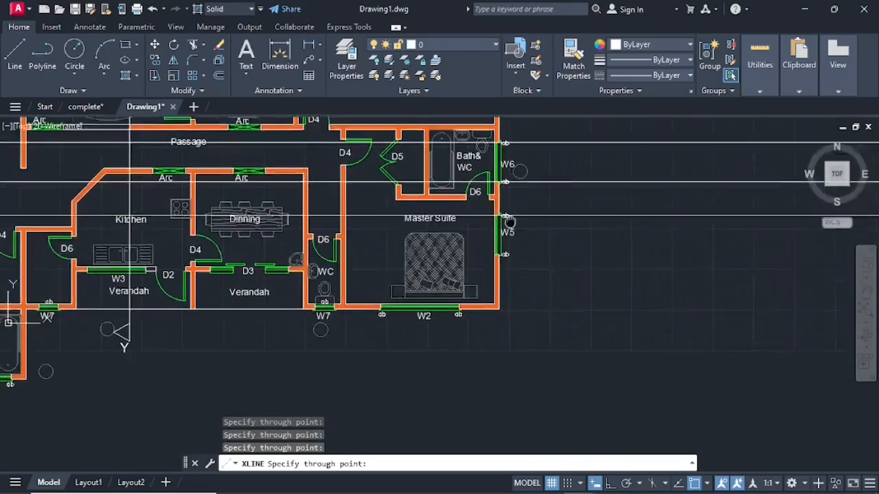
pyautogui.scroll(5, 513, 249)
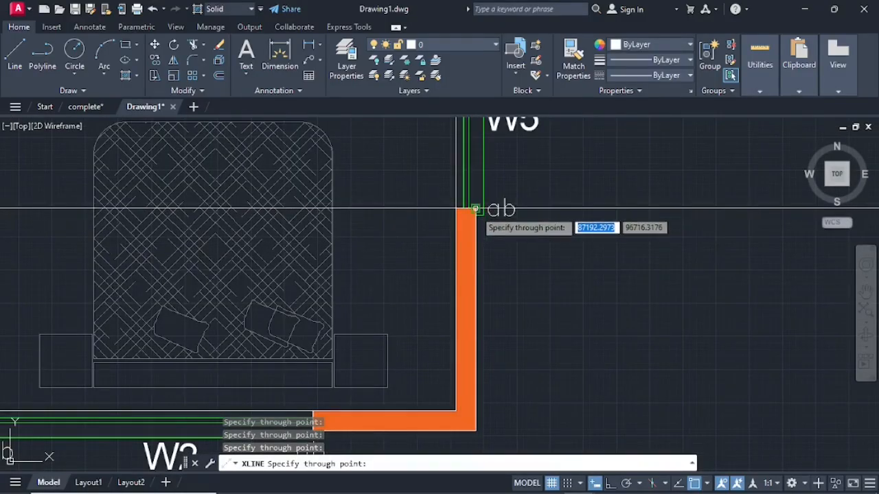
pyautogui.click(476, 209)
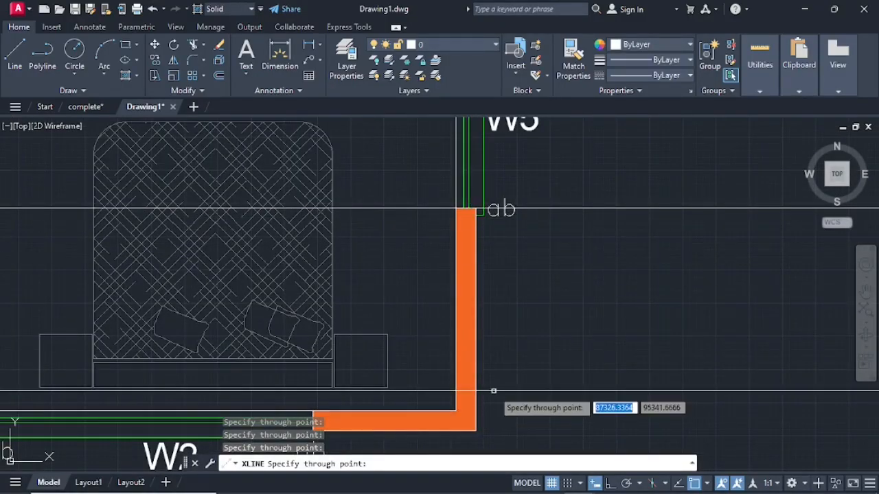
pyautogui.moveTo(492, 389); pyautogui.dragTo(498, 295, button='middle')
pyautogui.click(480, 333)
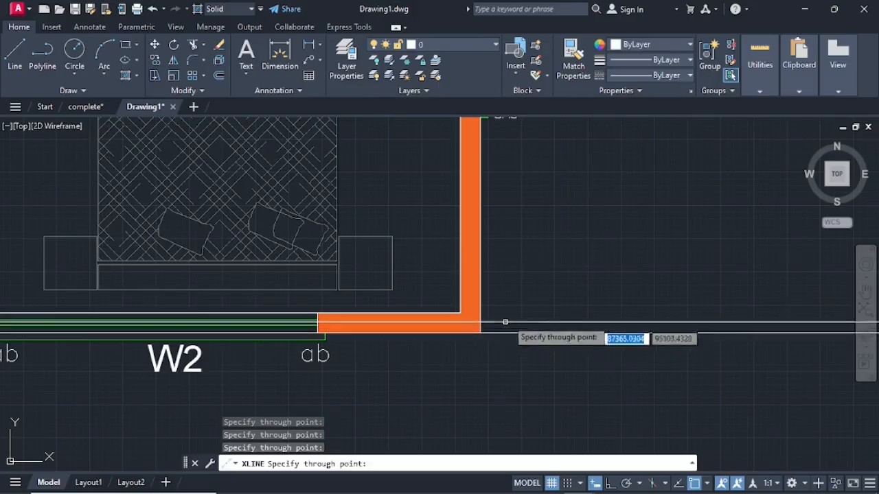
pyautogui.press('Escape')
# Step: Draw a vertical line with Ortho on, beside the carport side of the floor plan, crossing all the horizontal construction lines
pyautogui.scroll(-8, 583, 236)
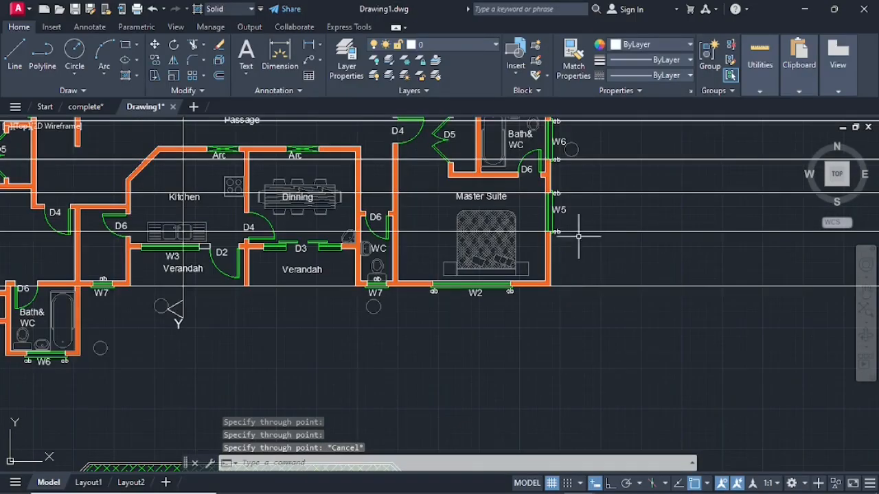
pyautogui.moveTo(569, 219); pyautogui.dragTo(448, 314, button='middle')
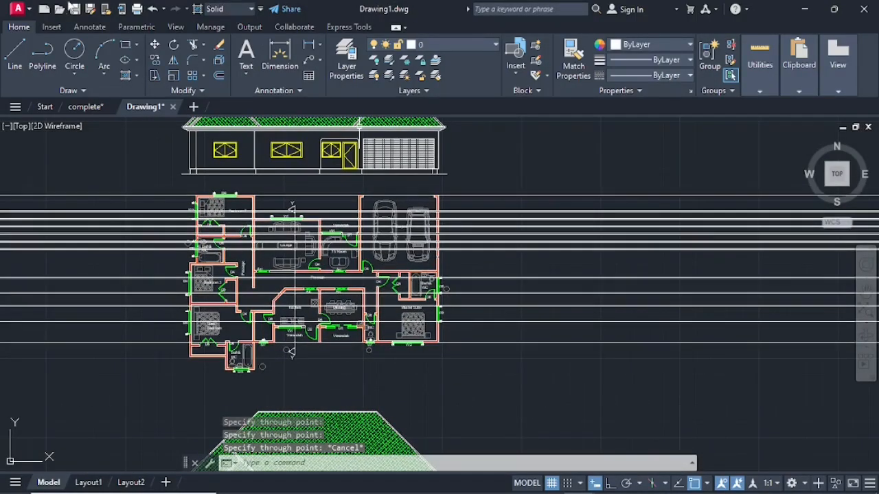
pyautogui.click(15, 54)
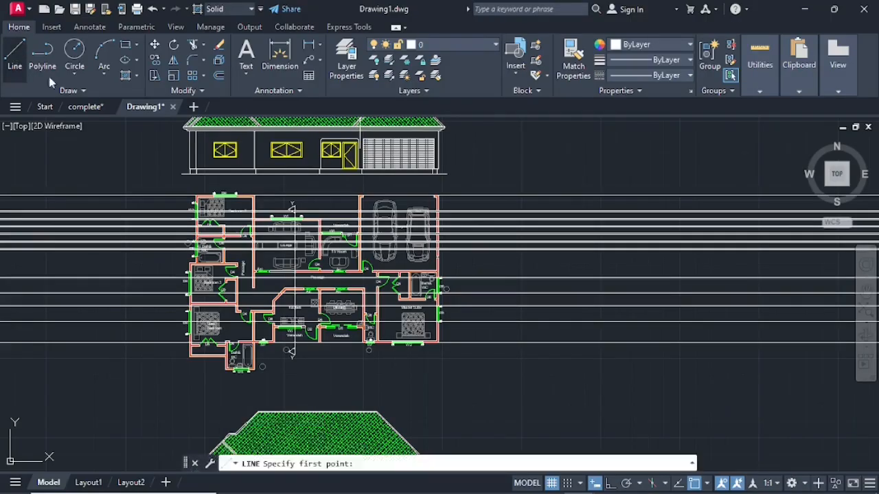
pyautogui.click(535, 183)
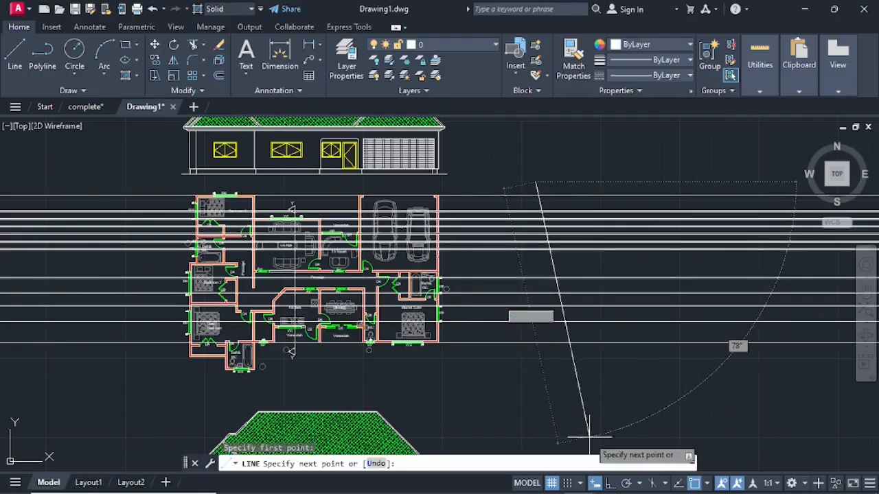
pyautogui.click(610, 483)
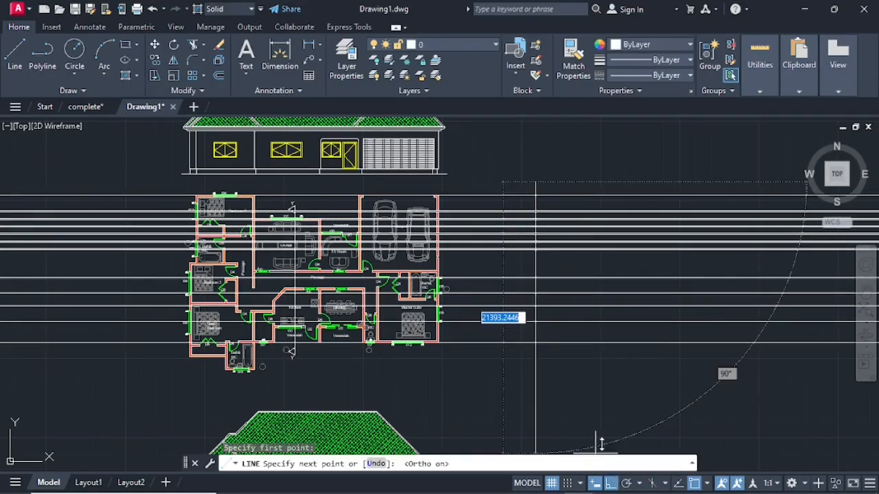
pyautogui.click(536, 357)
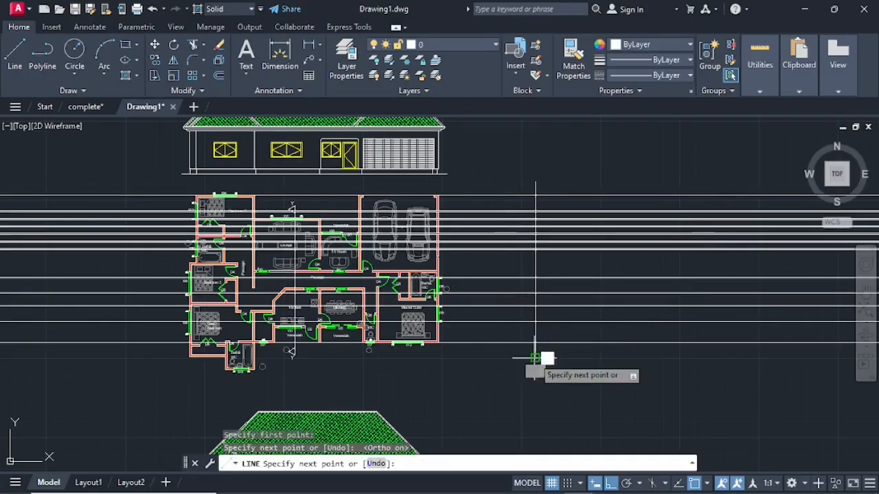
pyautogui.press('Escape')
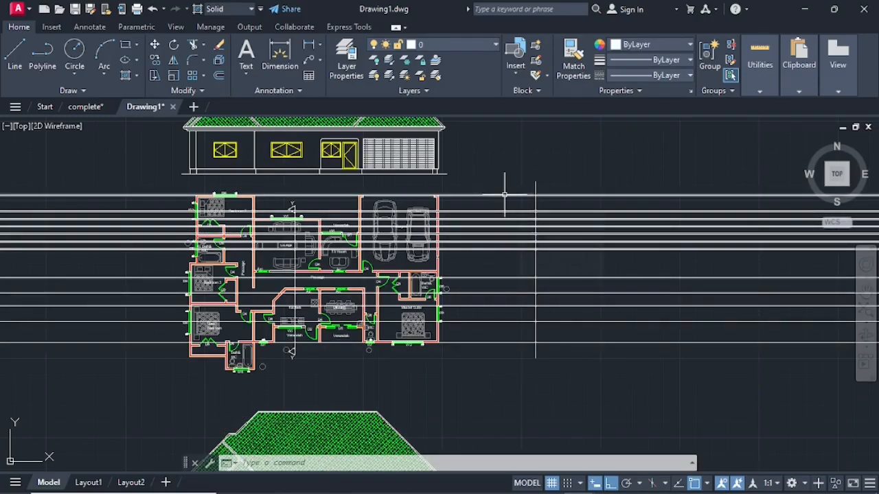
# Step: Offset the vertical line by 400 toward the floor plan
pyautogui.scroll(2, 534, 251)
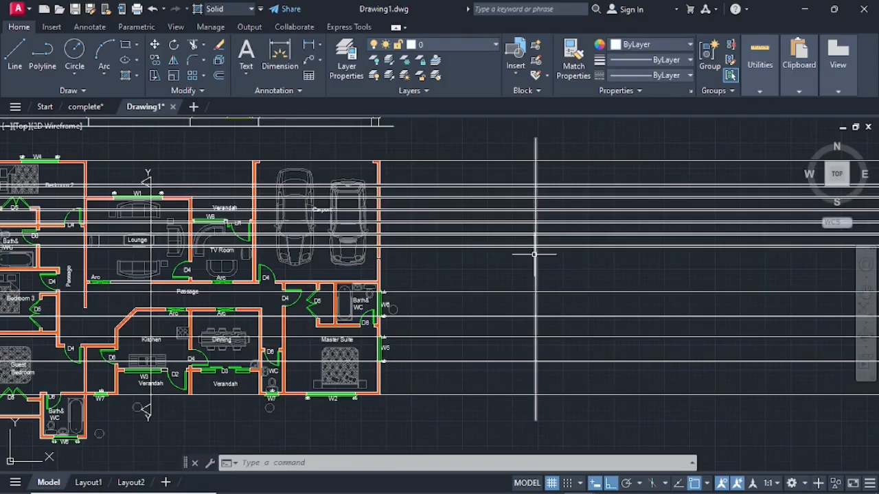
pyautogui.scroll(-2, 512, 278)
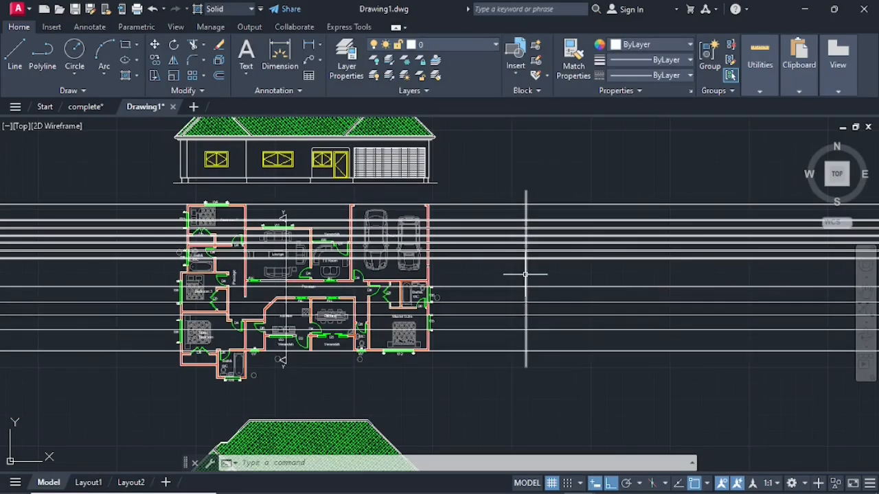
pyautogui.click(218, 76)
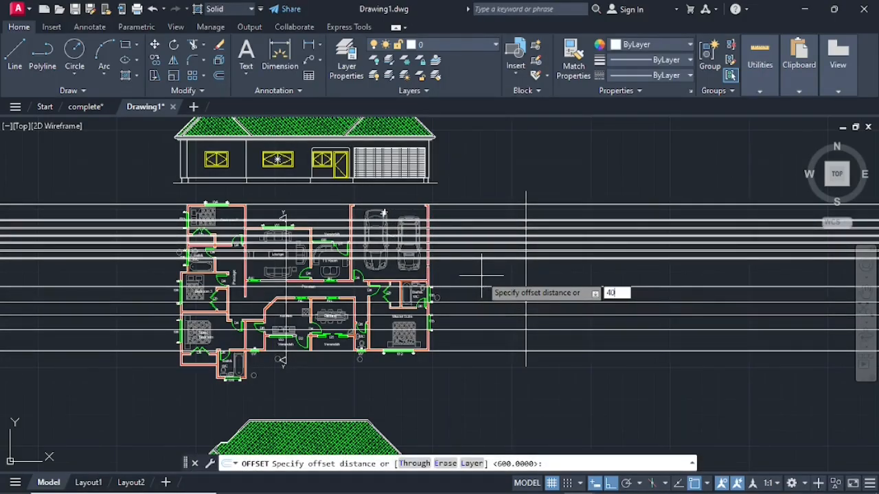
pyautogui.press('Return')
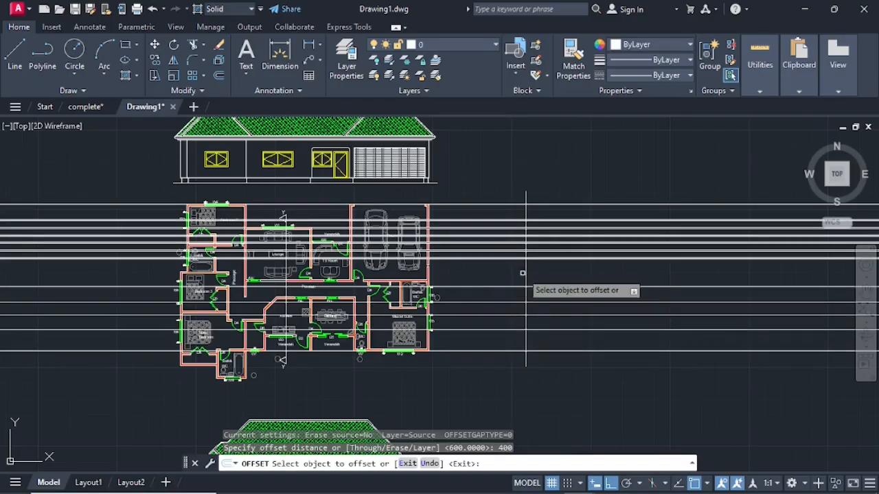
pyautogui.click(525, 277)
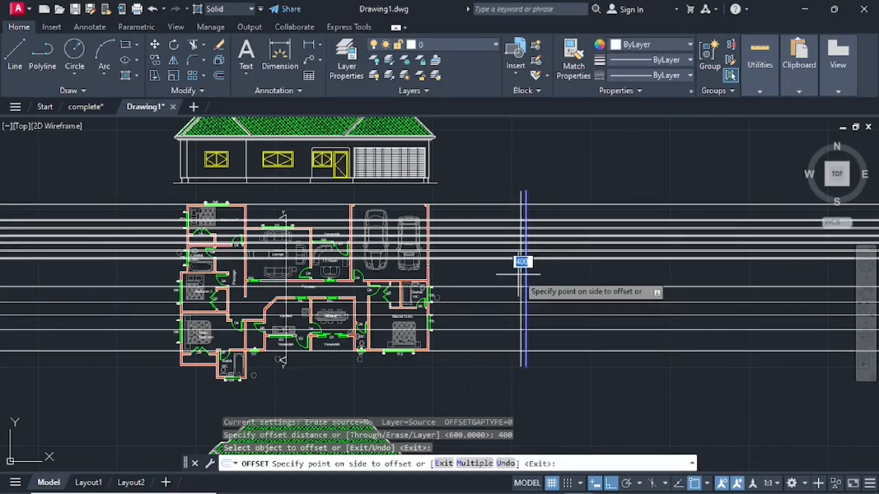
pyautogui.click(518, 275)
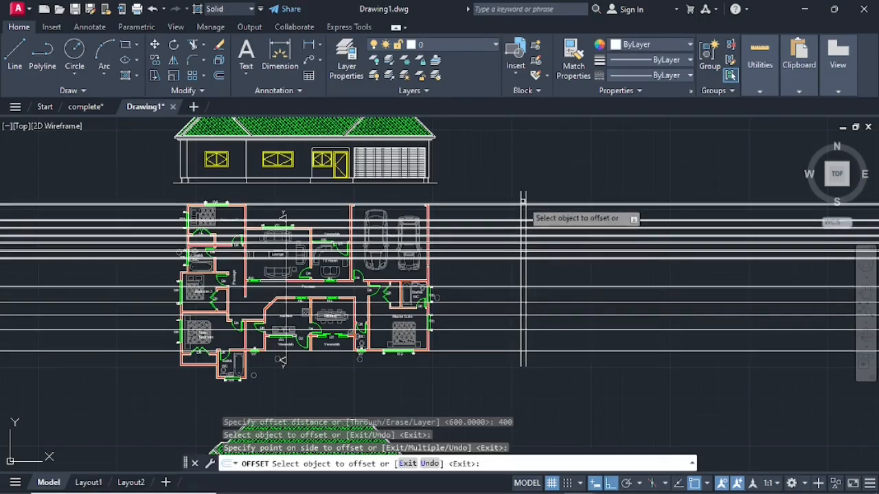
# Step: Offset the original vertical line, the one farther from the floor plan, by 3000 away from the plan
pyautogui.scroll(3, 509, 270)
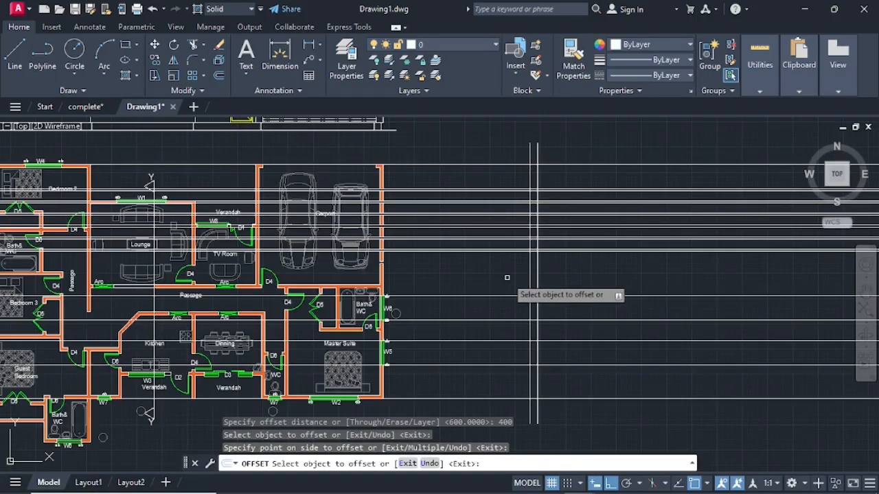
pyautogui.moveTo(506, 275)
pyautogui.mouseDown(button='middle')
pyautogui.moveTo(465, 245)
pyautogui.moveTo(483, 270)
pyautogui.moveTo(470, 274)
pyautogui.mouseUp(button='middle')
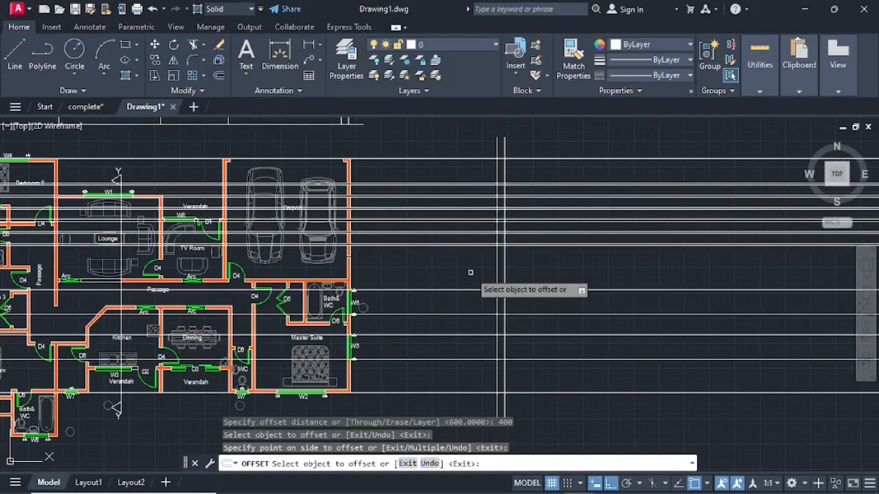
pyautogui.click(218, 75)
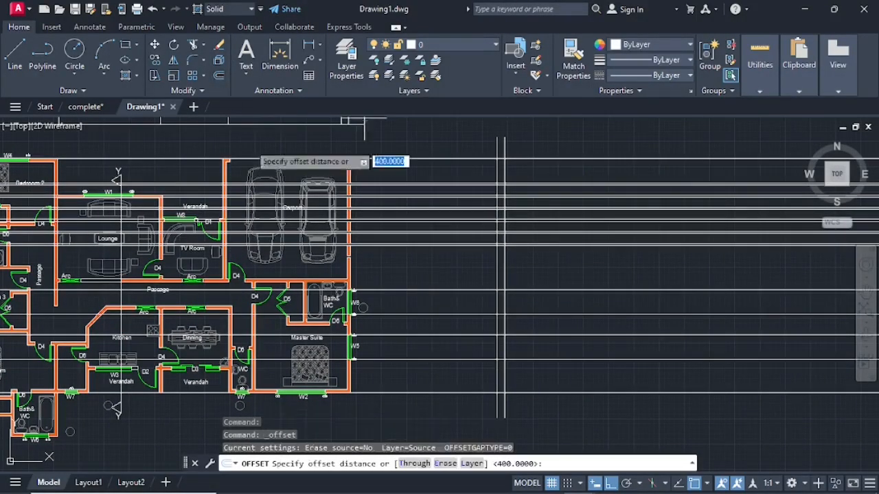
pyautogui.write('3')
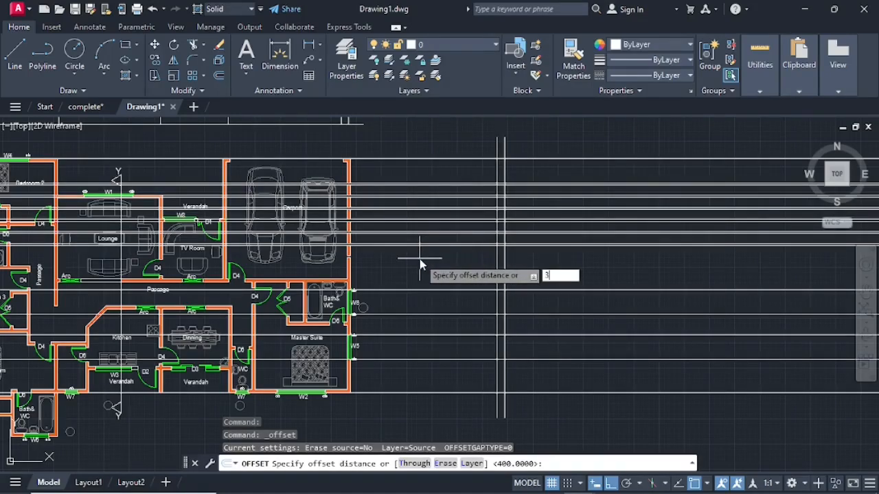
pyautogui.write('000')
pyautogui.press('Return')
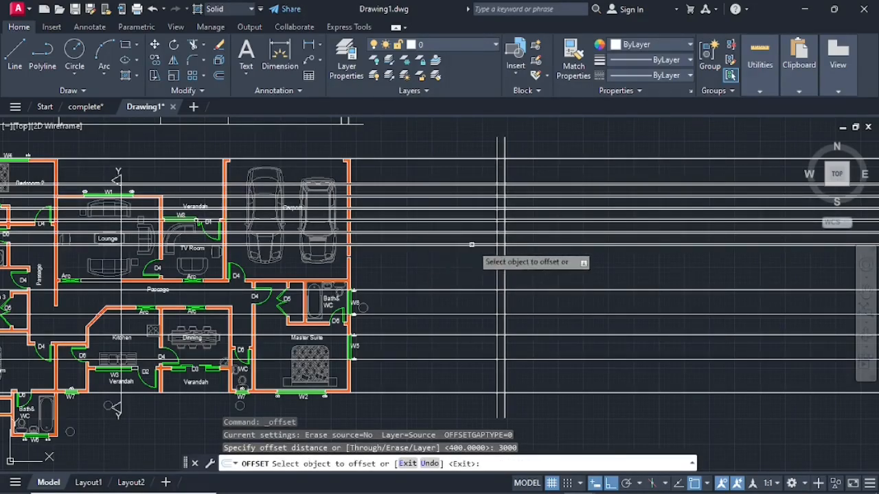
pyautogui.click(503, 279)
pyautogui.click(596, 281)
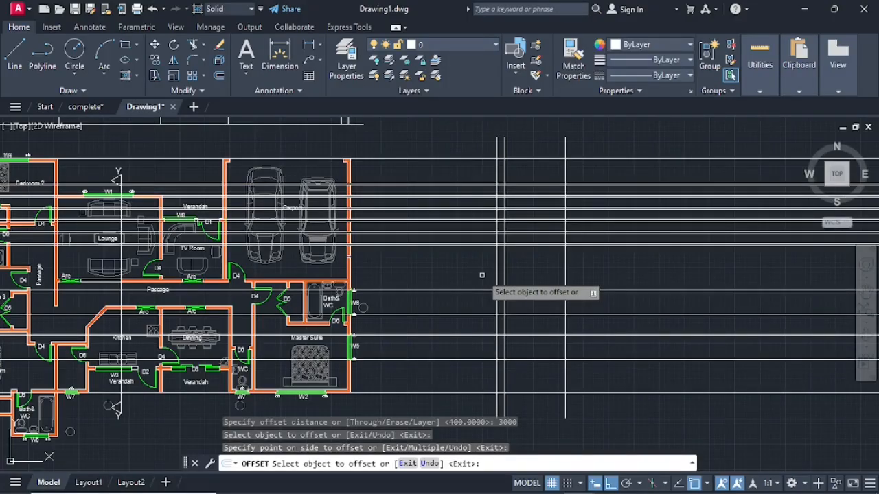
# Step: Offset the same original vertical line by 2100 away from the floor plan
pyautogui.click(220, 75)
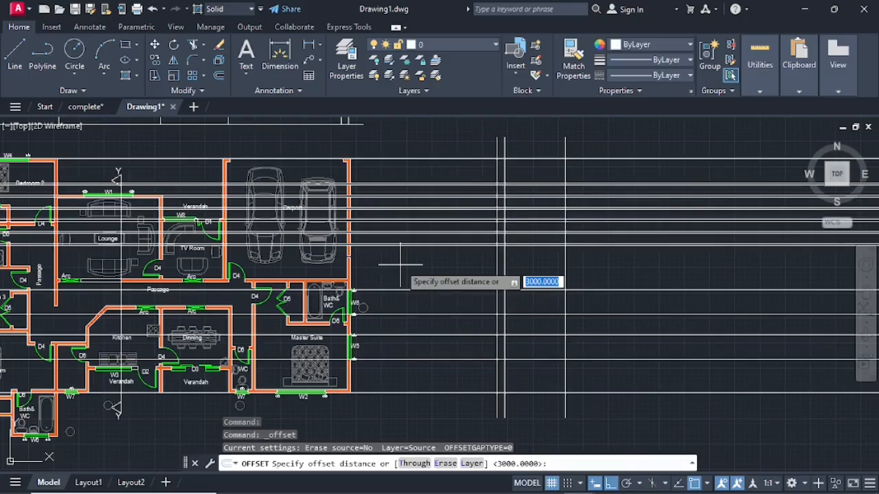
pyautogui.press('BackSpace')
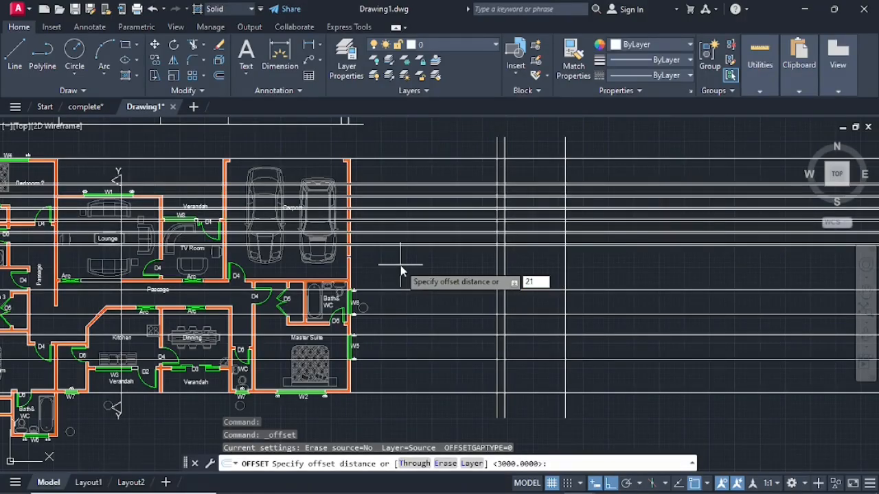
pyautogui.press('Return')
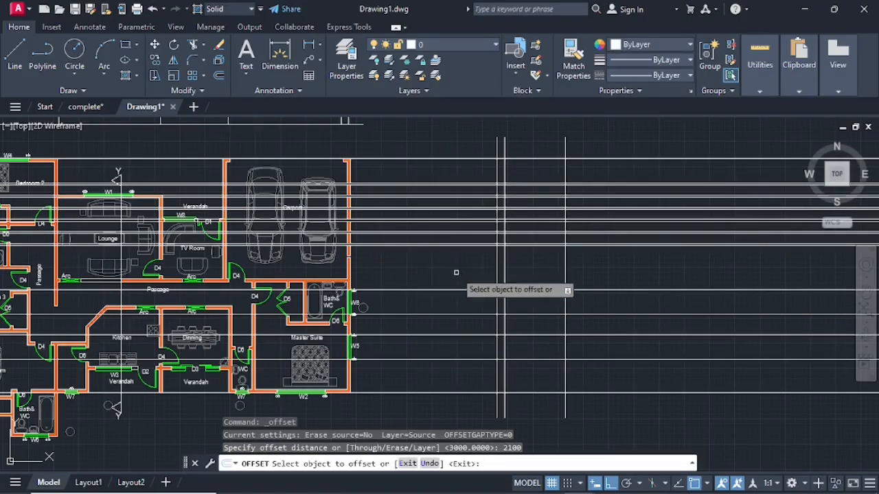
pyautogui.click(504, 278)
pyautogui.click(554, 275)
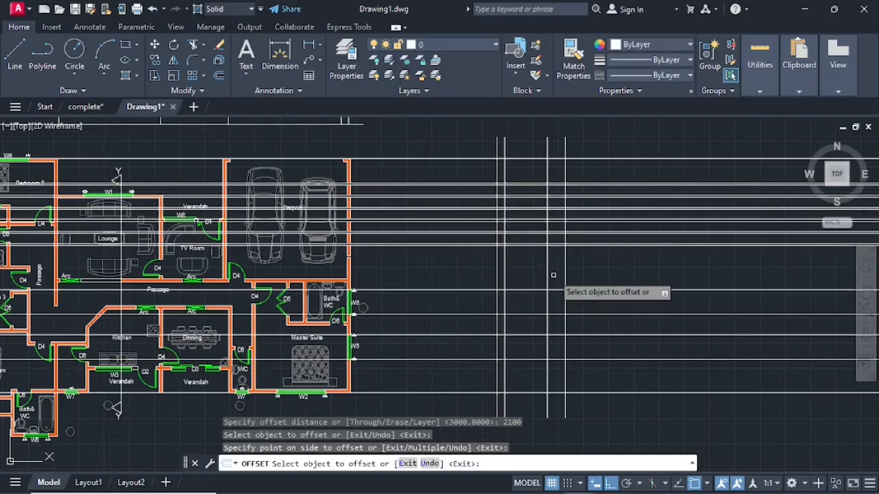
# Step: Offset the original vertical line by 1400 away from the floor plan to mark the bathroom window's sill
pyautogui.click(219, 76)
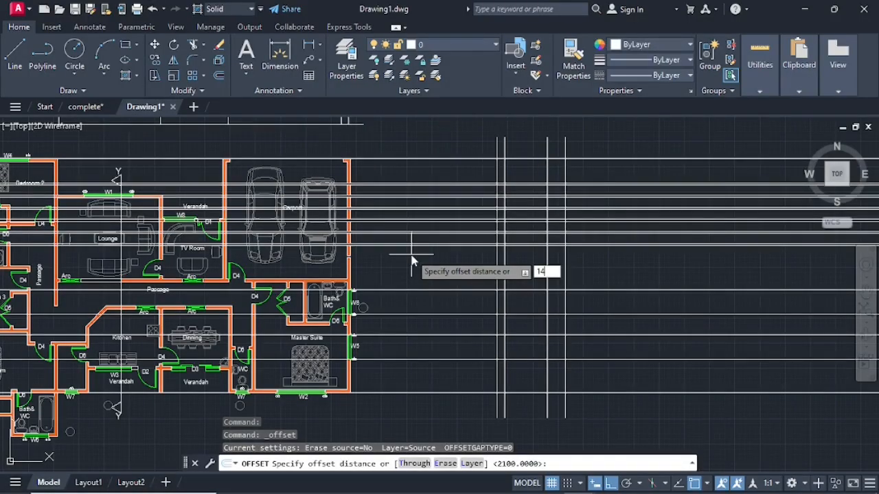
pyautogui.write('1400')
pyautogui.press('Return')
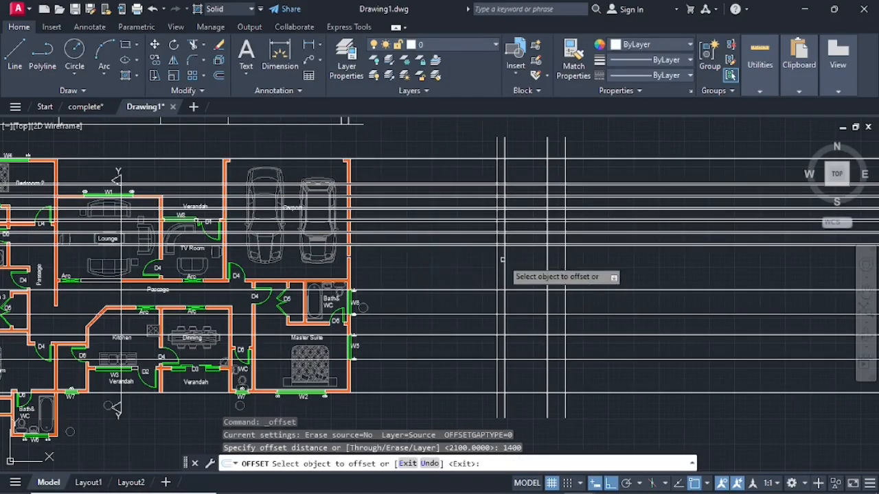
pyautogui.click(503, 264)
pyautogui.click(509, 269)
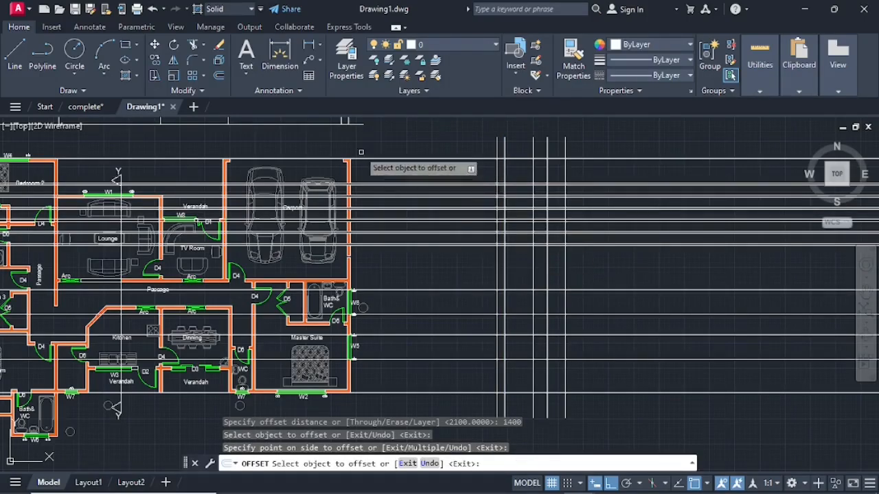
# Step: Offset the original vertical line by 900 away from the floor plan to mark the master suite window's sill
pyautogui.click(219, 76)
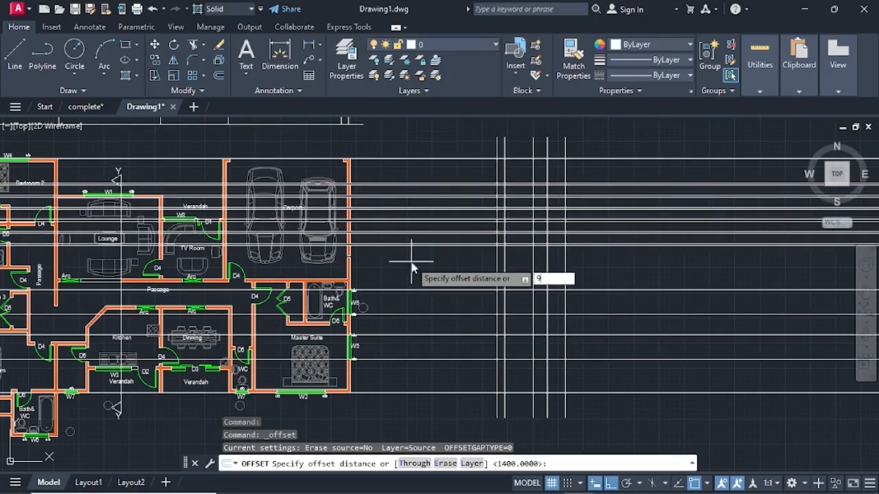
pyautogui.press('Return')
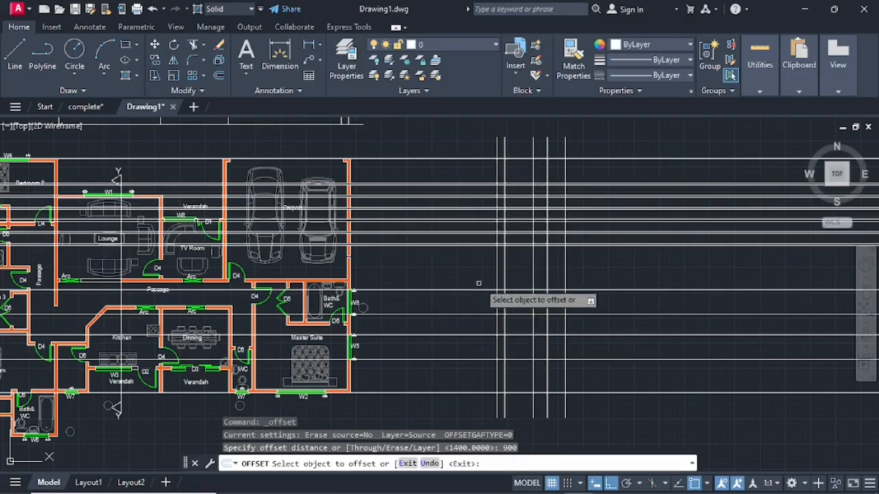
pyautogui.click(506, 285)
pyautogui.click(514, 276)
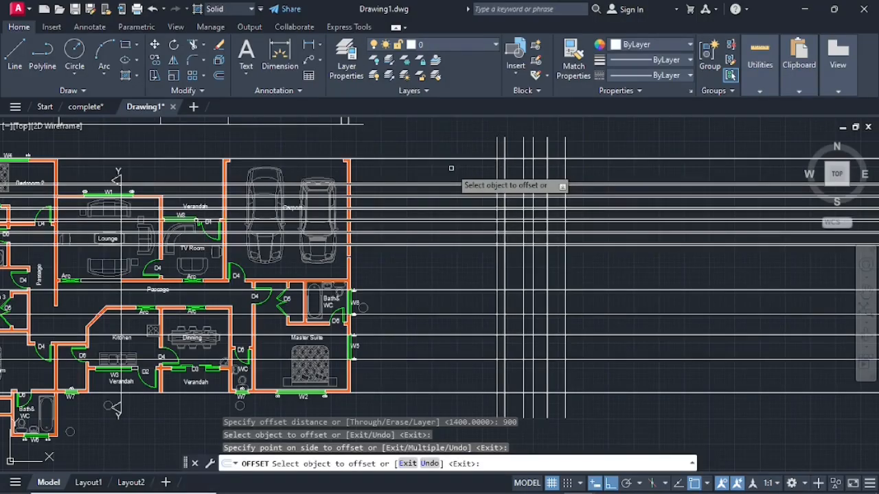
pyautogui.press('Escape')
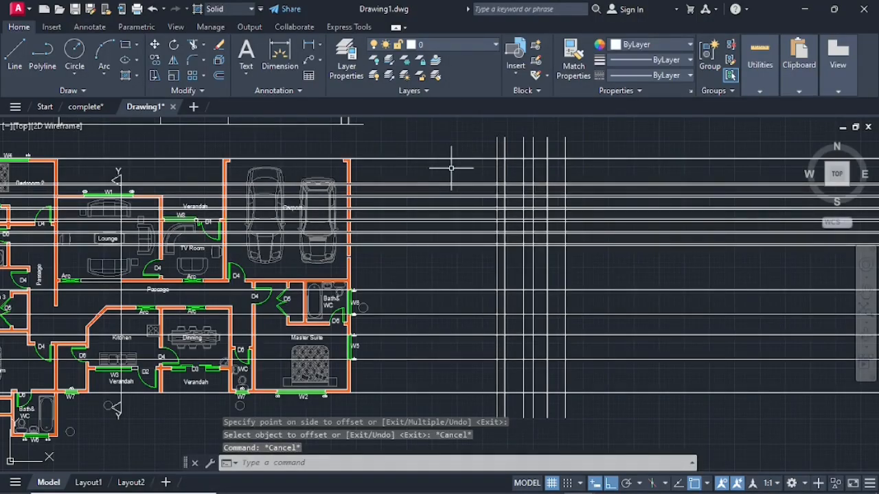
# Step: Trim the ends of the five outer vertical lines that project above the uppermost horizontal construction line
pyautogui.press('Return')
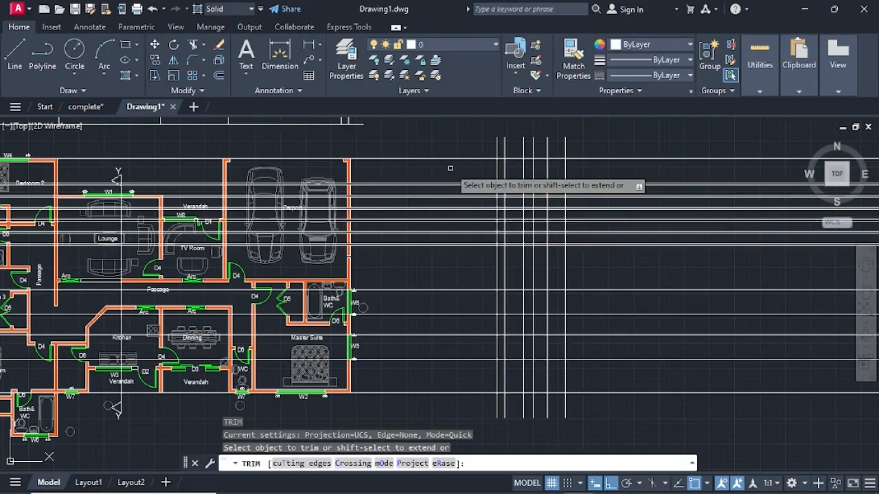
pyautogui.click(571, 146)
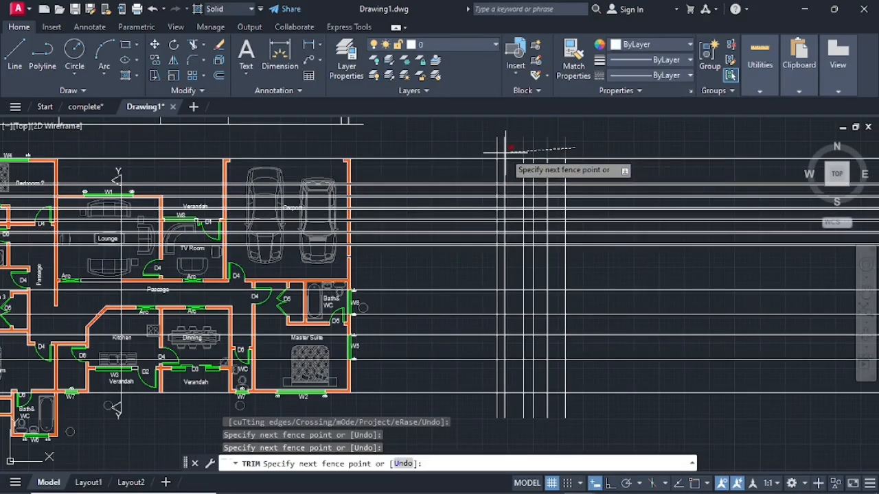
pyautogui.press('Return')
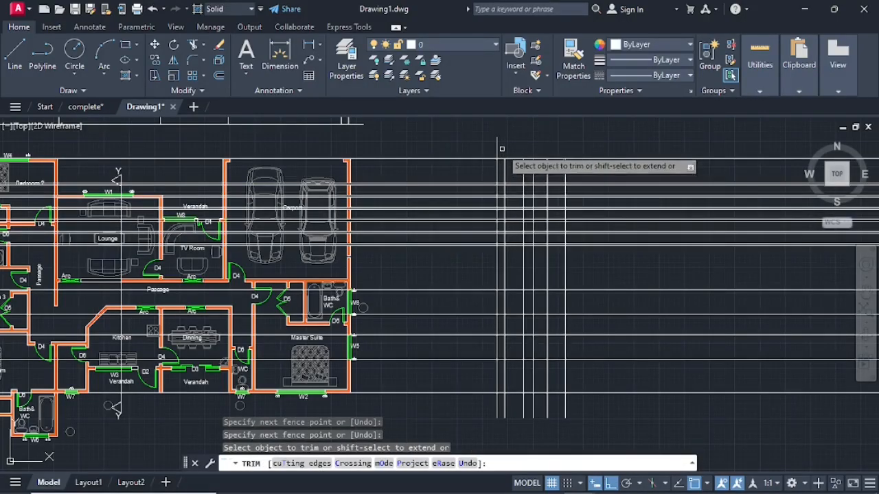
# Step: Trim all horizontal construction lines within the 400 gap between the two vertical lines nearest the floor plan
pyautogui.click(500, 158)
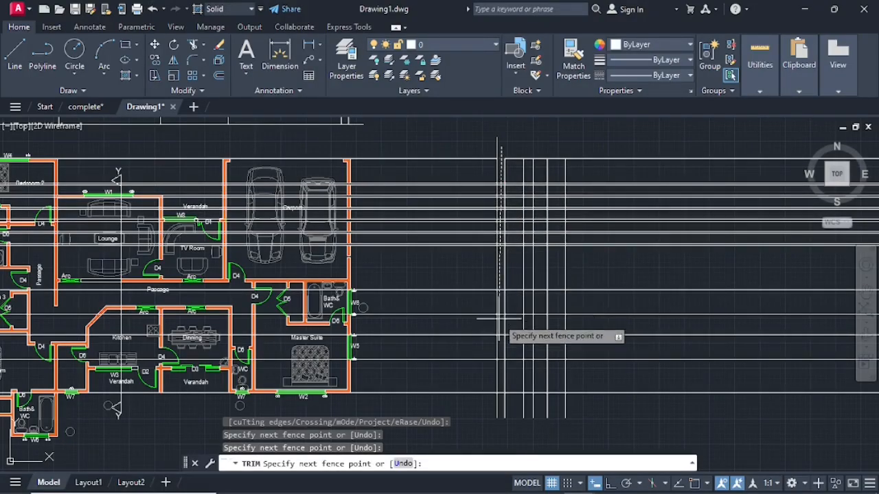
pyautogui.click(500, 405)
pyautogui.press('Return')
pyautogui.press('F8')
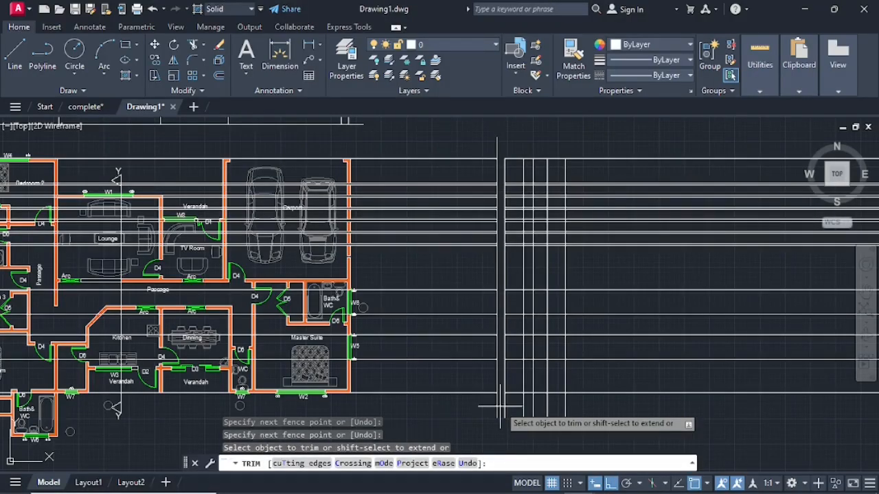
# Step: Trim the ends of the outer vertical lines that project below the lowest horizontal construction line
pyautogui.click(500, 405)
pyautogui.click(571, 408)
pyautogui.press('Return')
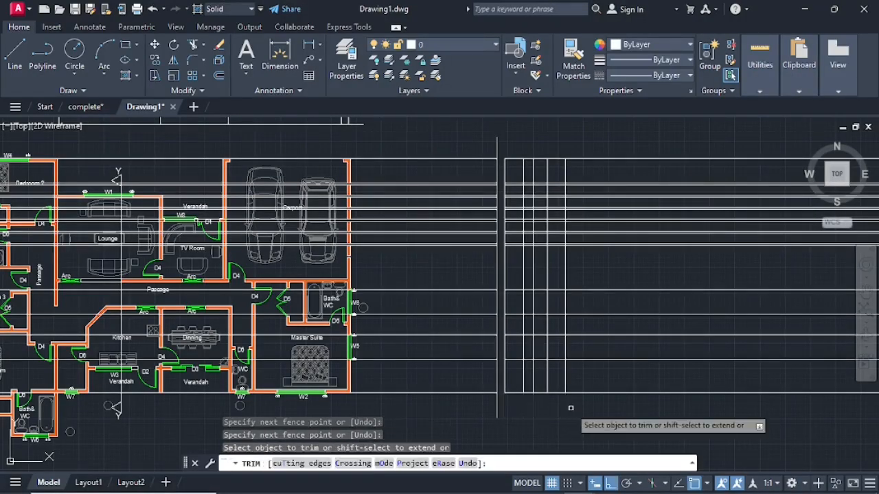
pyautogui.press('Escape')
# Step: Delete the leftover horizontal construction lines that run across the floor plan up to the vertical line nearest it
pyautogui.click(441, 167)
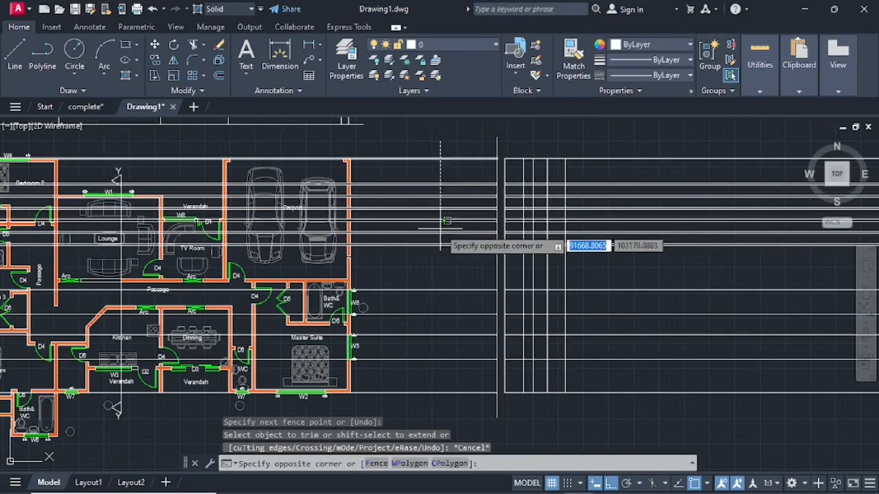
pyautogui.click(428, 404)
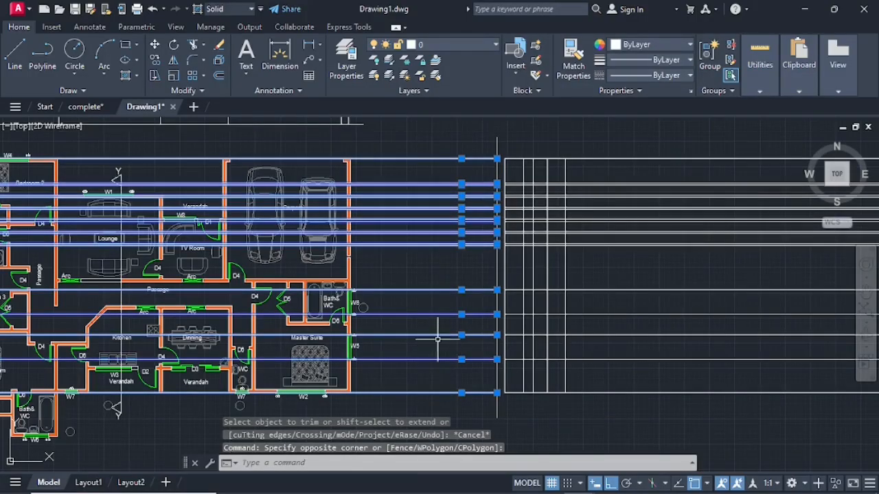
pyautogui.press('Delete')
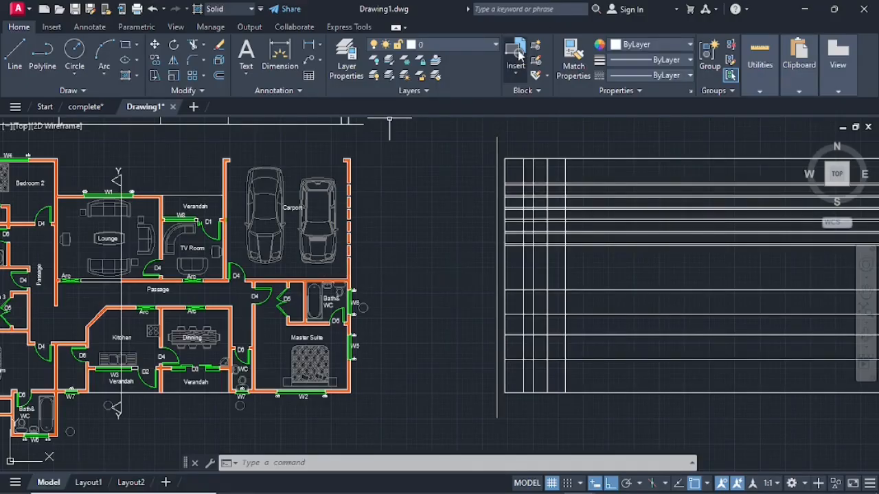
# Step: Make "doors and windors" the current layer and draw a 700 by 1200 rectangle for bathroom window W6 between the 1400 and 2100 lines
pyautogui.click(495, 45)
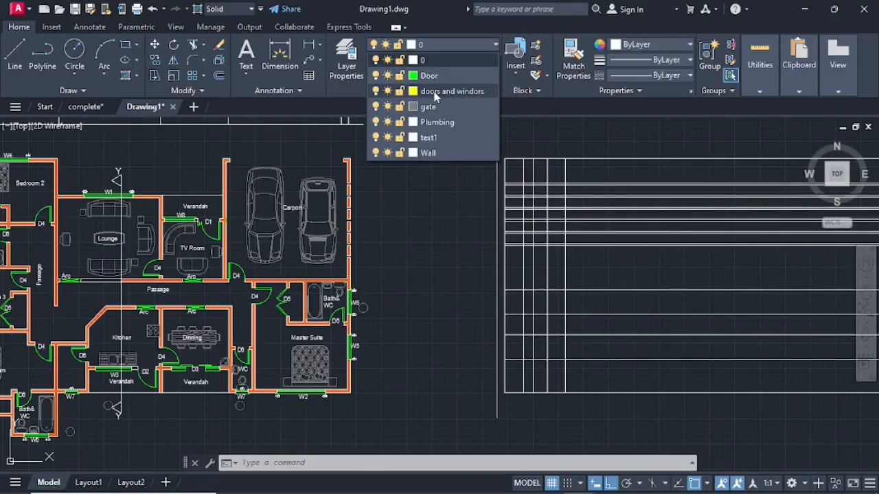
pyautogui.click(440, 91)
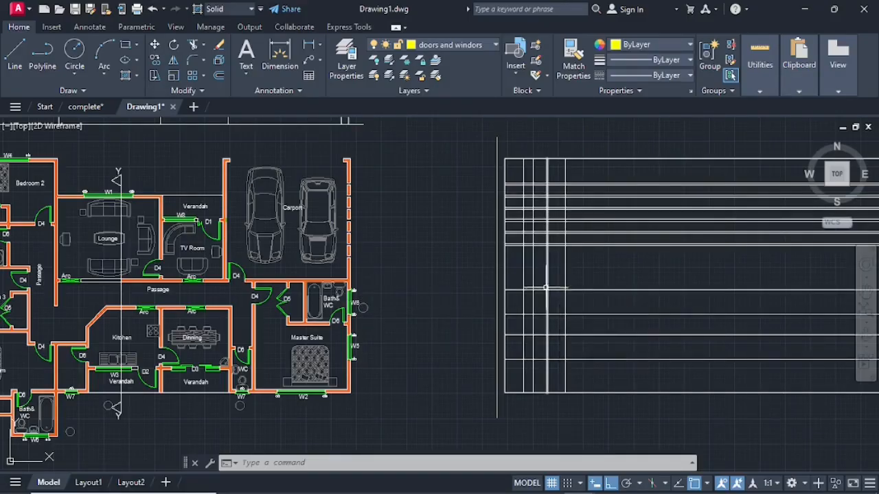
pyautogui.click(125, 44)
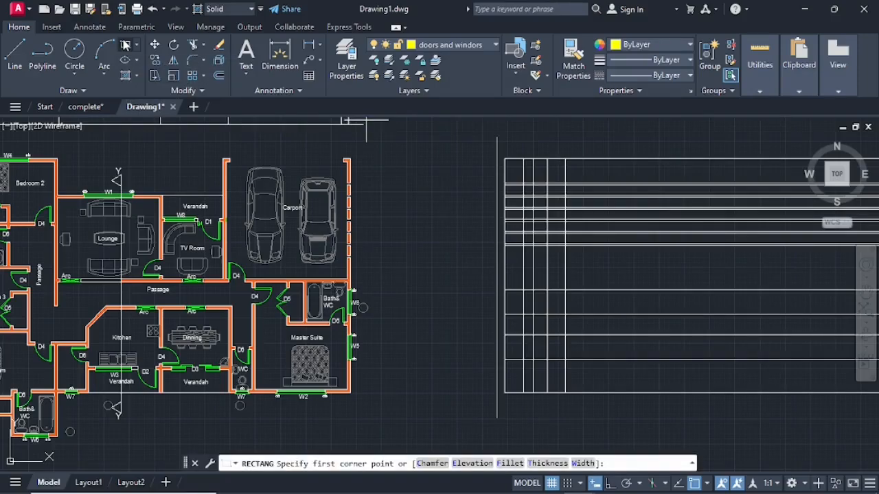
pyautogui.click(547, 290)
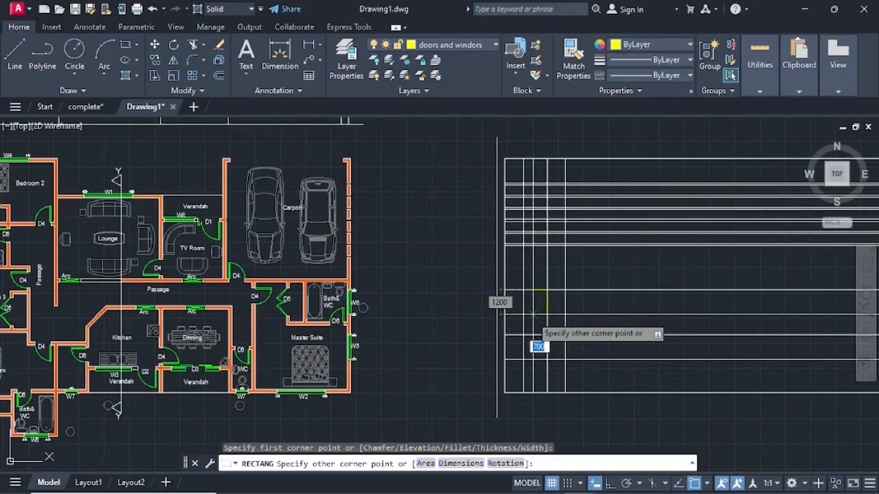
pyautogui.click(535, 315)
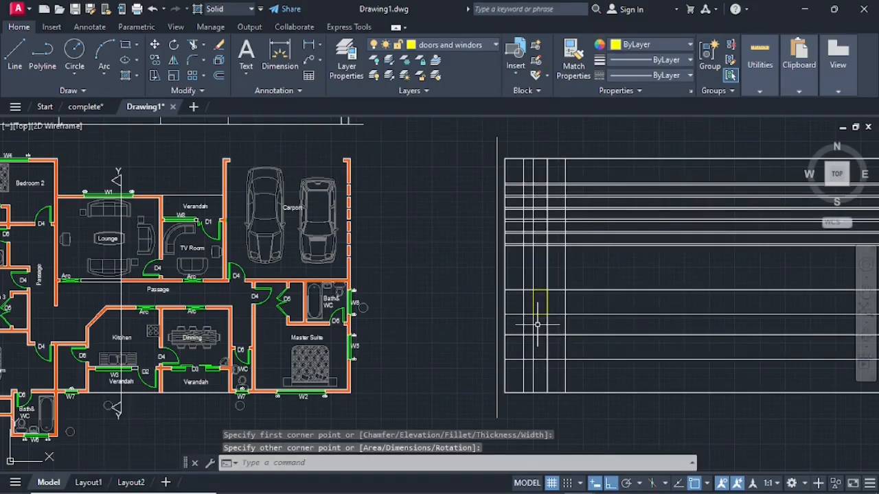
# Step: Draw a 1200 by 1200 rectangle for master suite window W5 between the 900 and 2100 vertical lines
pyautogui.press('Return')
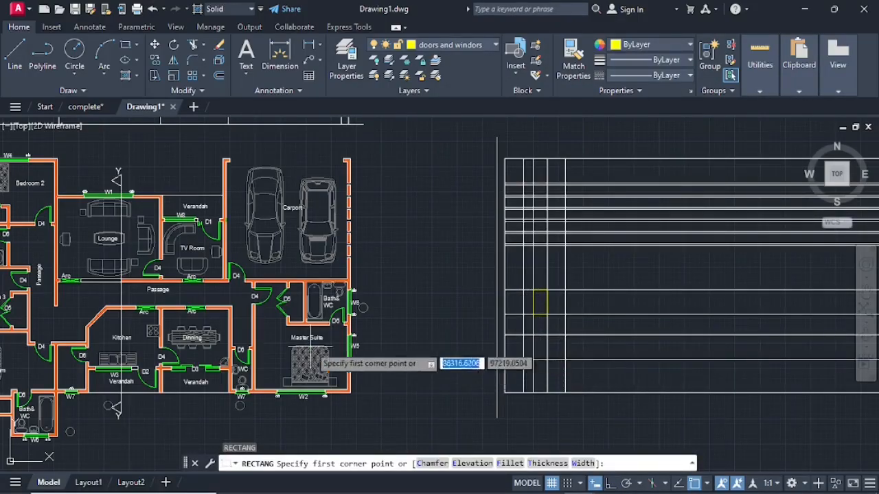
pyautogui.click(545, 336)
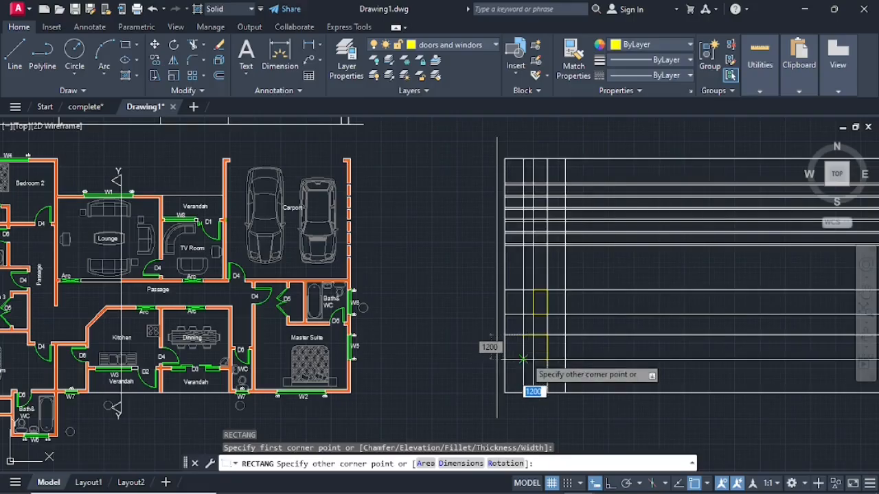
pyautogui.click(524, 359)
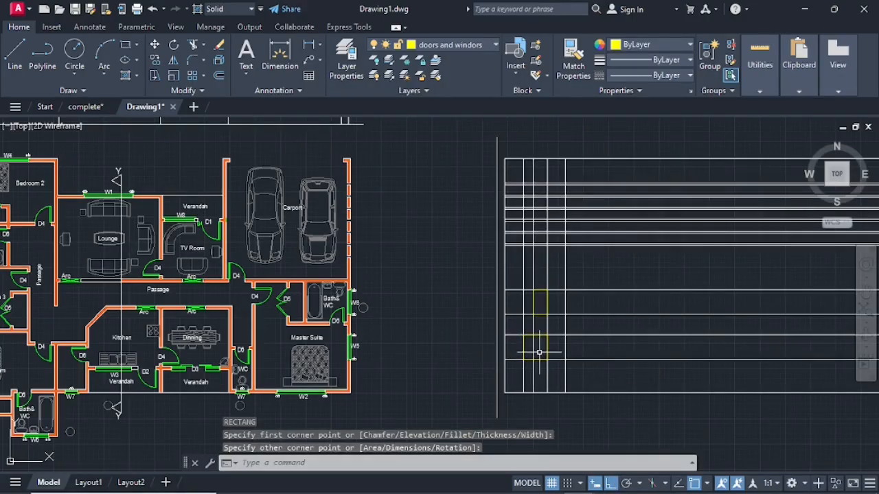
pyautogui.press('Escape')
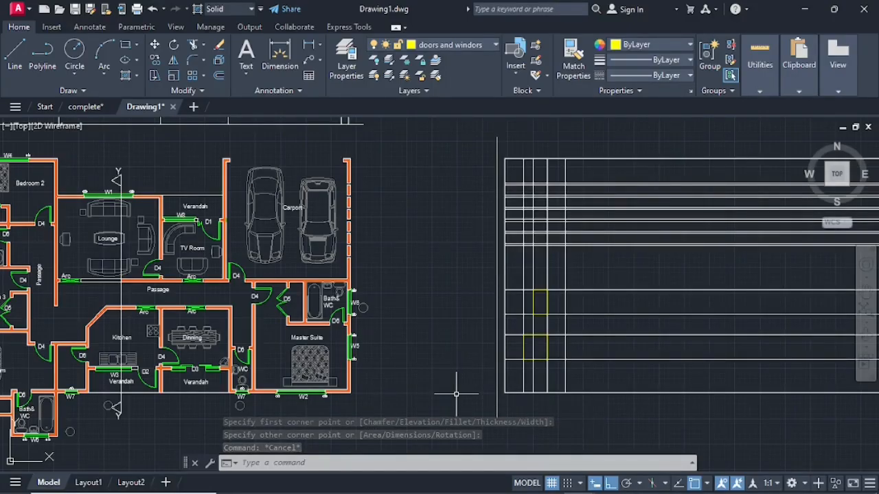
# Step: Delete the four horizontal construction lines running through the edges of windows W6 and W5 in the carport-side elevation
pyautogui.click(558, 359)
pyautogui.click(557, 334)
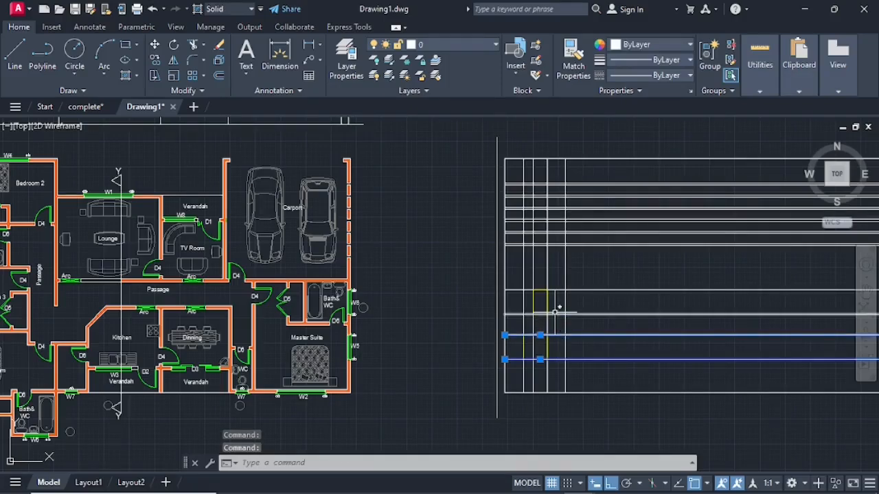
pyautogui.click(555, 314)
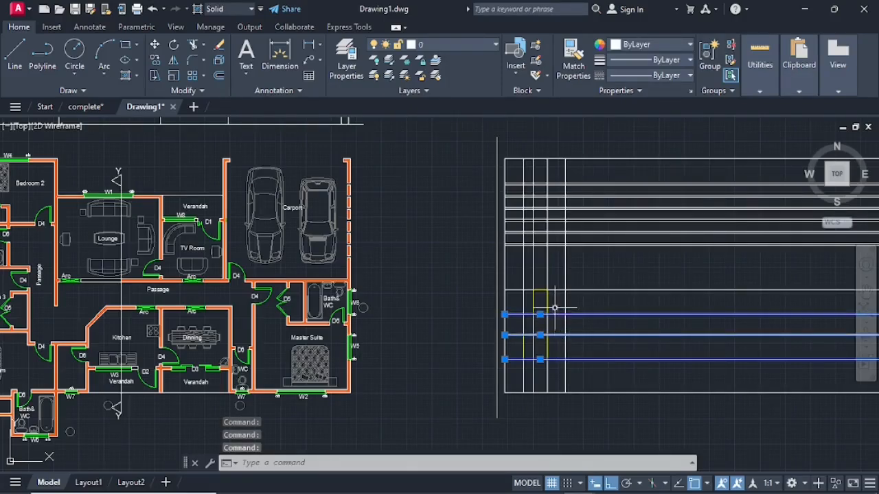
pyautogui.click(554, 291)
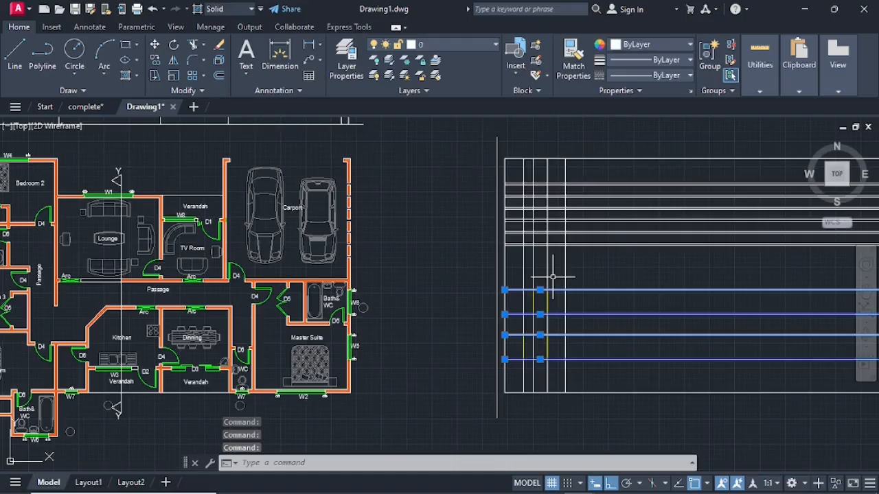
pyautogui.press('Delete')
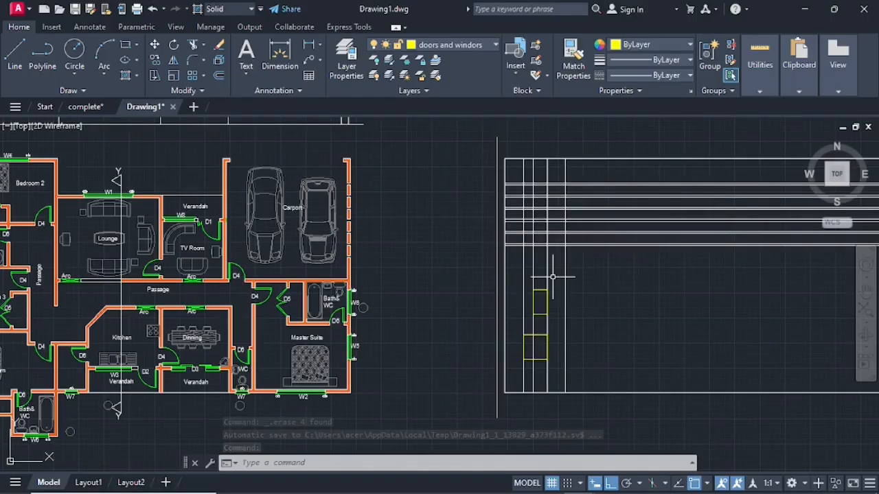
# Step: Trim the carport's paired horizontal lines between the 2100 vertical and the next vertical line, and trim the 2100 line where it crosses them
pyautogui.write('tr')
pyautogui.press('Return')
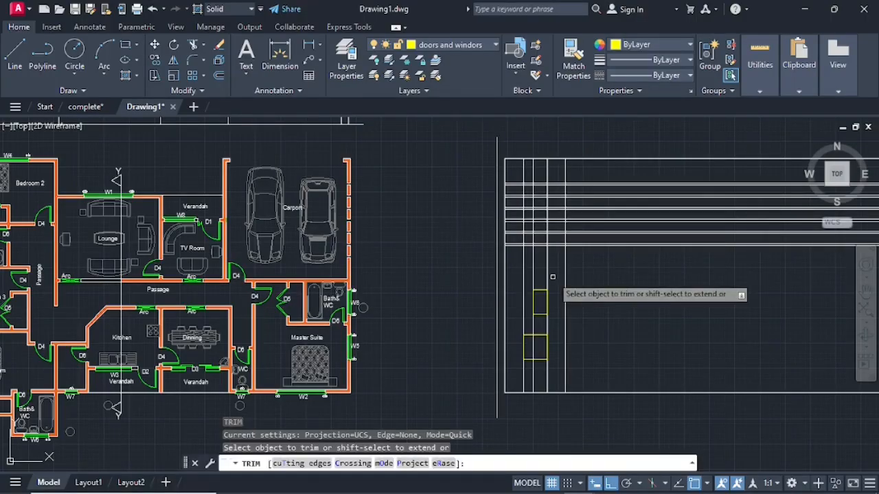
pyautogui.moveTo(552, 168); pyautogui.dragTo(559, 254)
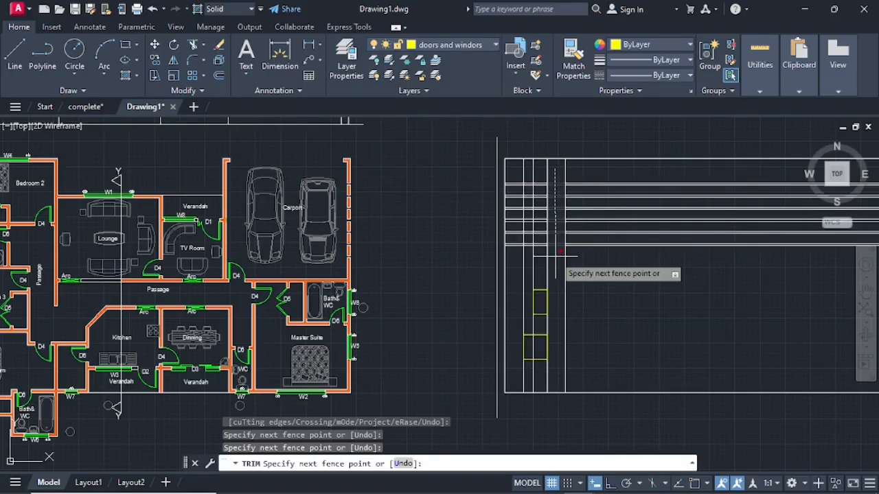
pyautogui.moveTo(559, 261); pyautogui.dragTo(561, 264)
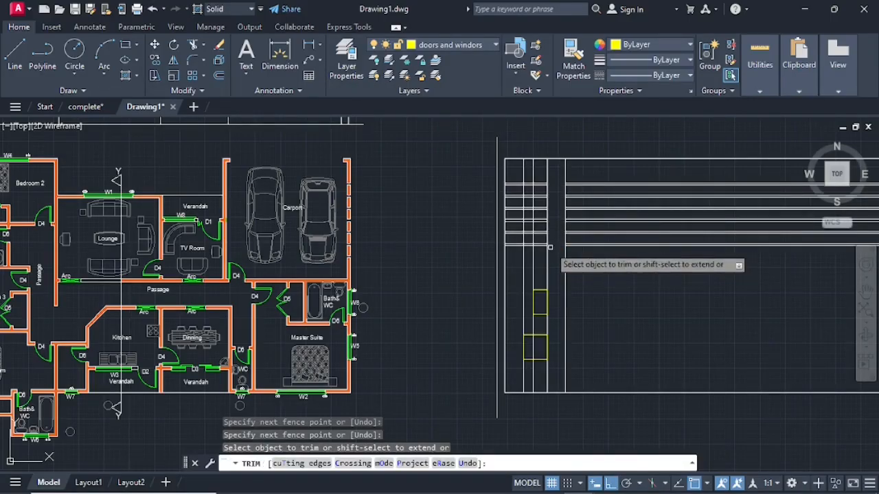
pyautogui.click(548, 241)
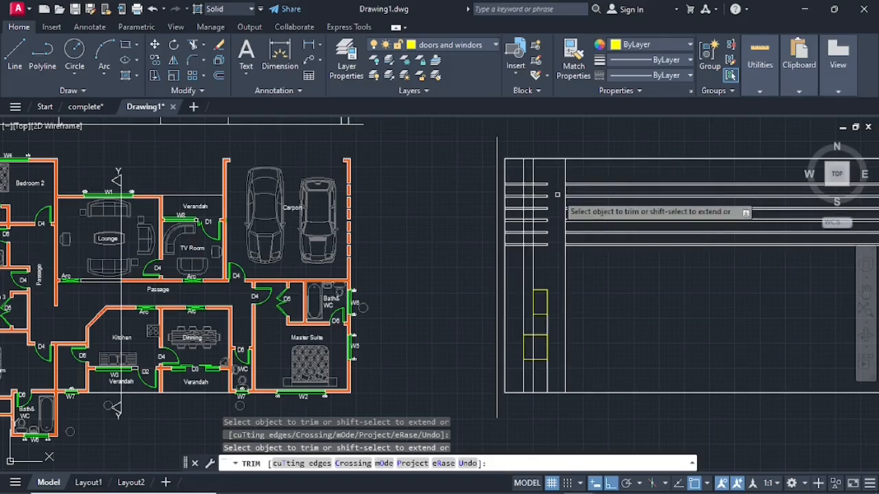
pyautogui.press('Escape')
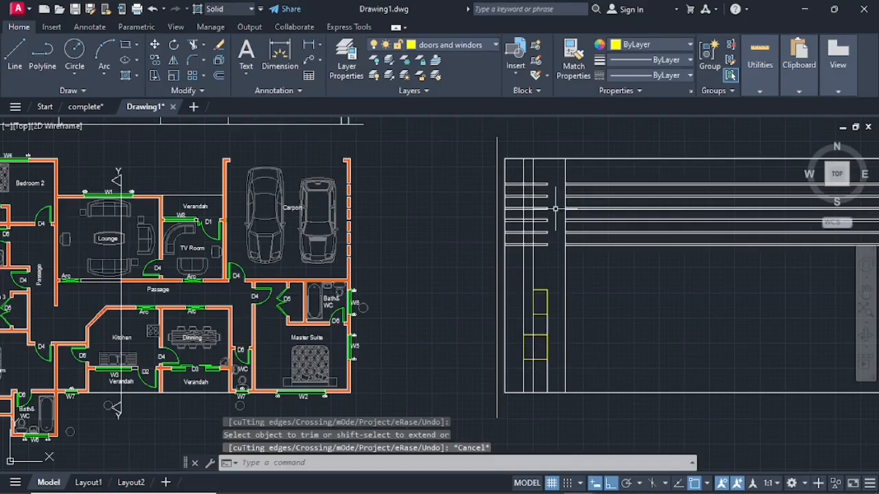
# Step: Delete the leftover 2100, 1400 and 900 vertical construction lines at windows W6 and W5
pyautogui.click(547, 325)
pyautogui.press('Delete')
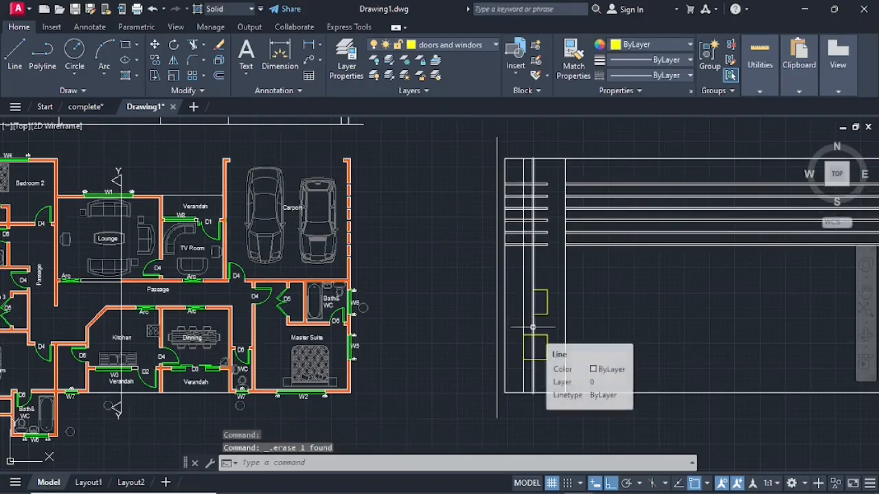
pyautogui.click(532, 327)
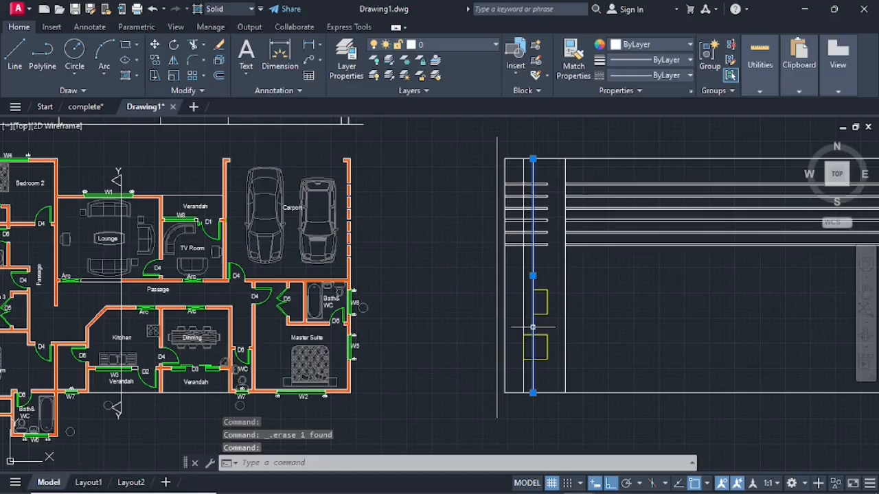
pyautogui.press('Delete')
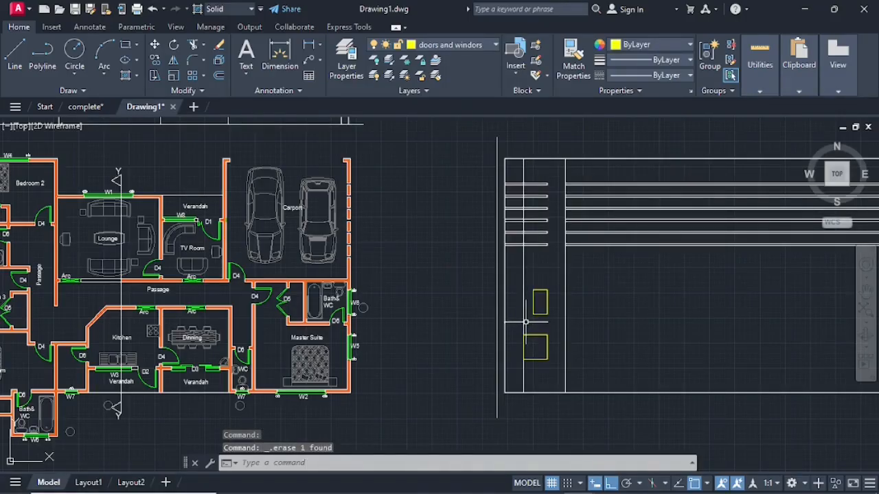
pyautogui.click(524, 322)
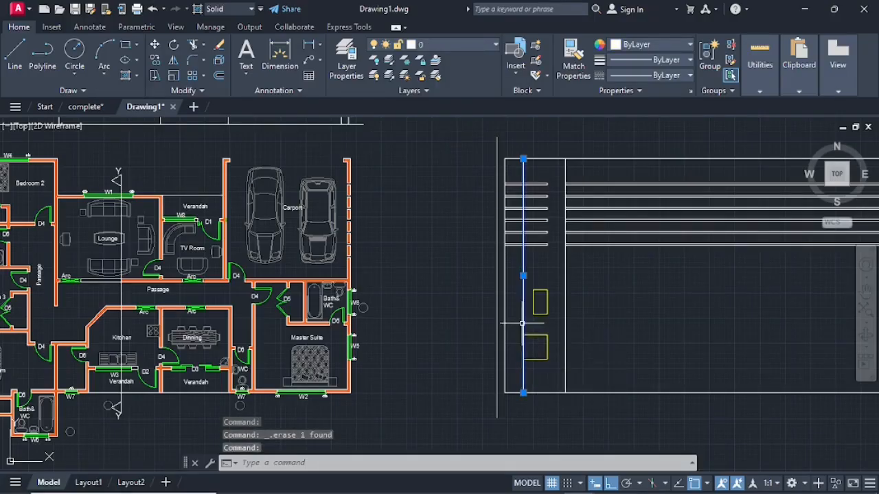
pyautogui.press('Delete')
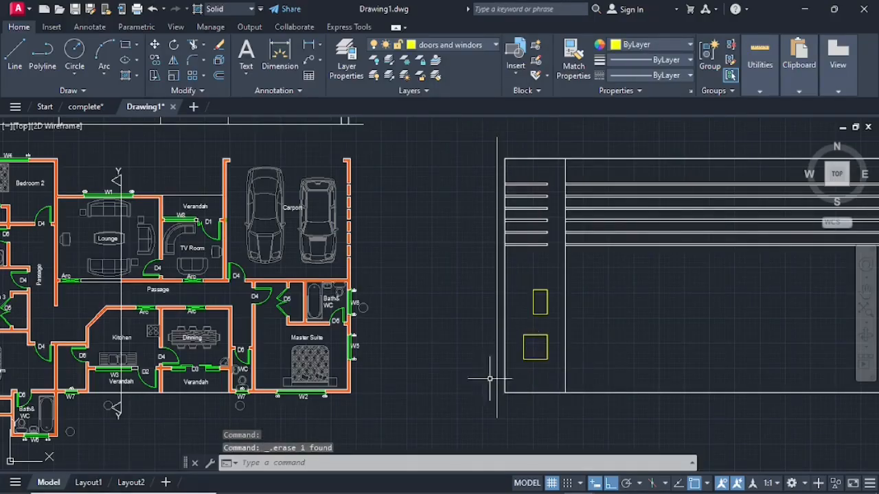
pyautogui.moveTo(454, 388); pyautogui.dragTo(453, 289, button='middle')
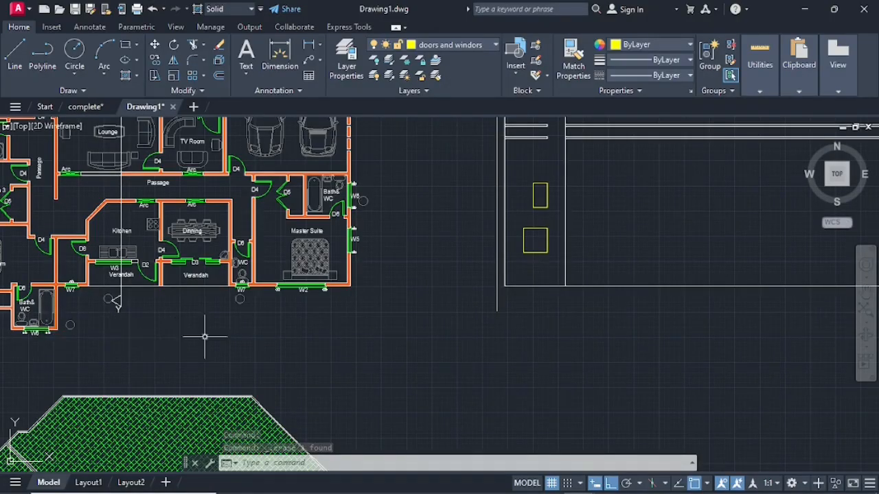
pyautogui.scroll(-2, 348, 351)
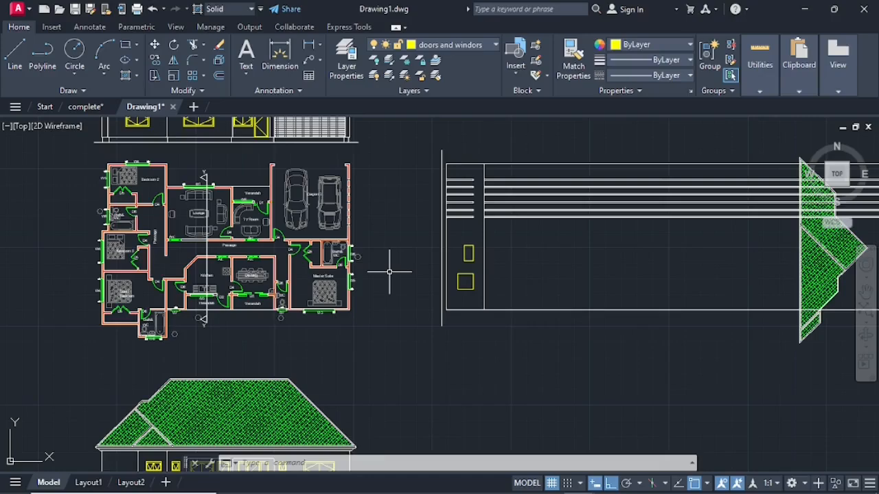
pyautogui.write('l')
pyautogui.press('Return')
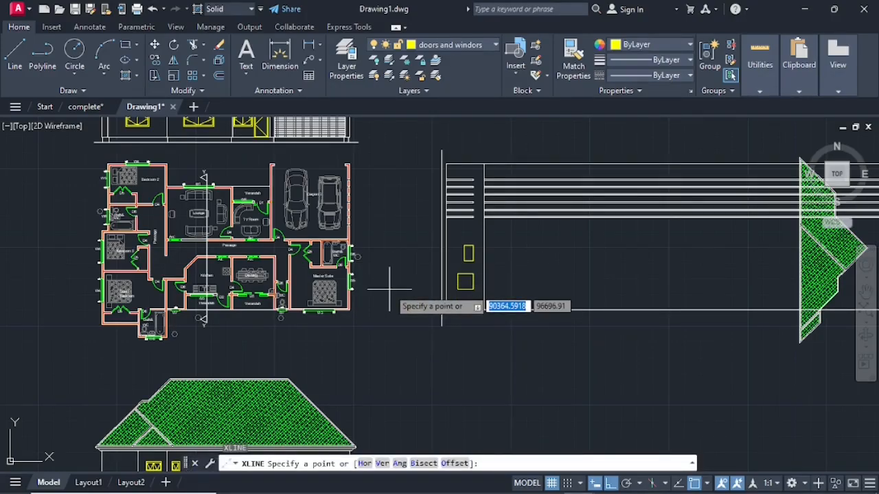
pyautogui.write('h')
pyautogui.press('Return')
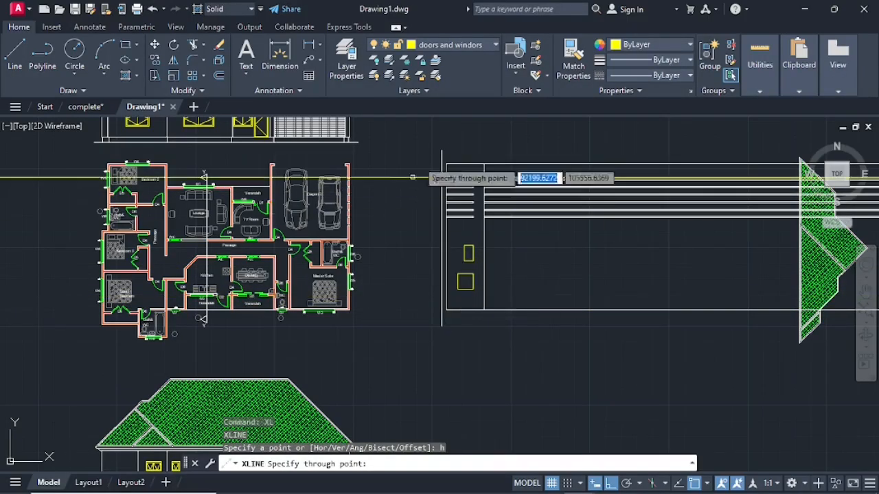
# Step: Make layer 0 the current layer and end the active construction line command
pyautogui.click(497, 46)
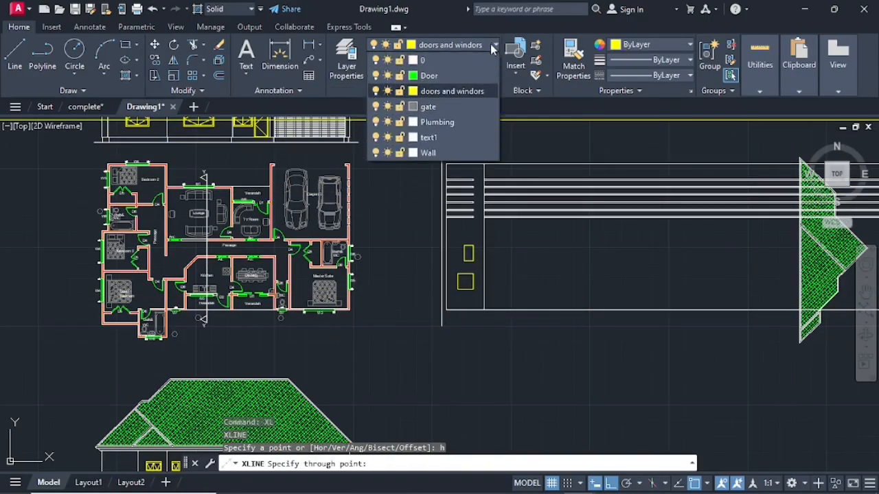
pyautogui.click(457, 61)
pyautogui.press('Escape')
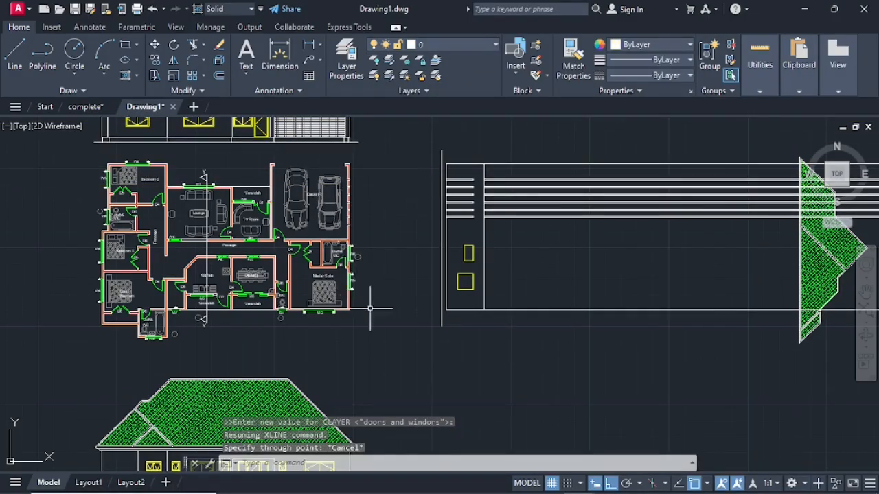
pyautogui.press('Escape')
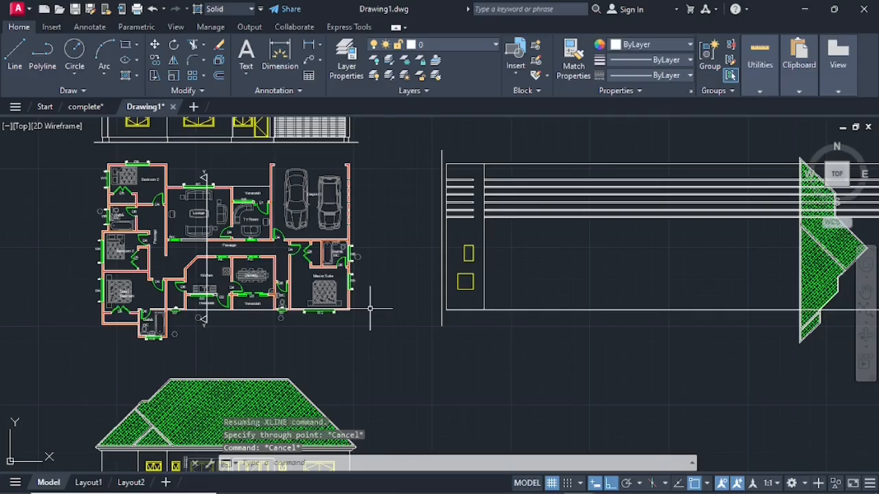
# Step: Place a horizontal construction line through the lowest outer wall corner of the guest bathroom on the floor plan
pyautogui.write('xl')
pyautogui.press('Return')
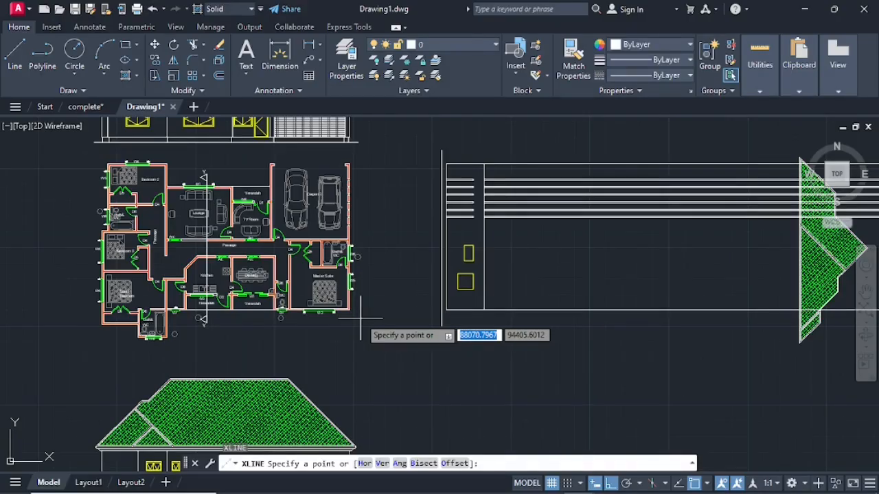
pyautogui.write('h')
pyautogui.press('Return')
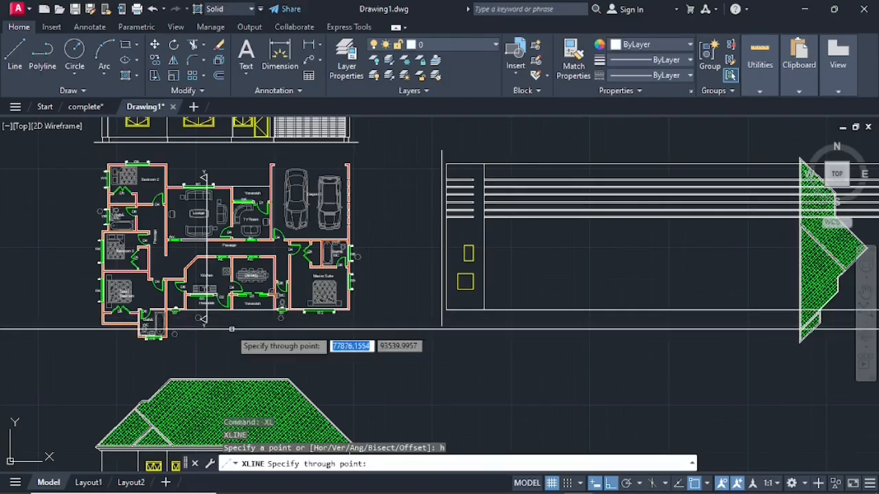
pyautogui.scroll(4, 149, 337)
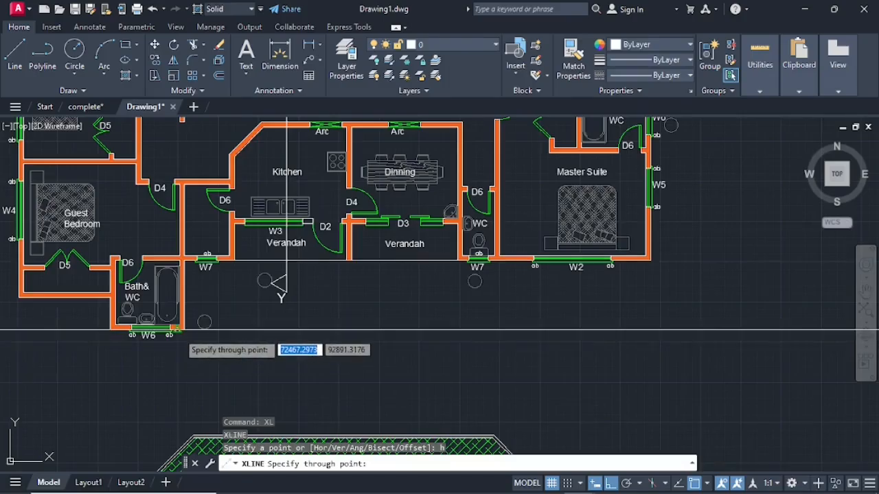
pyautogui.scroll(-7, 449, 323)
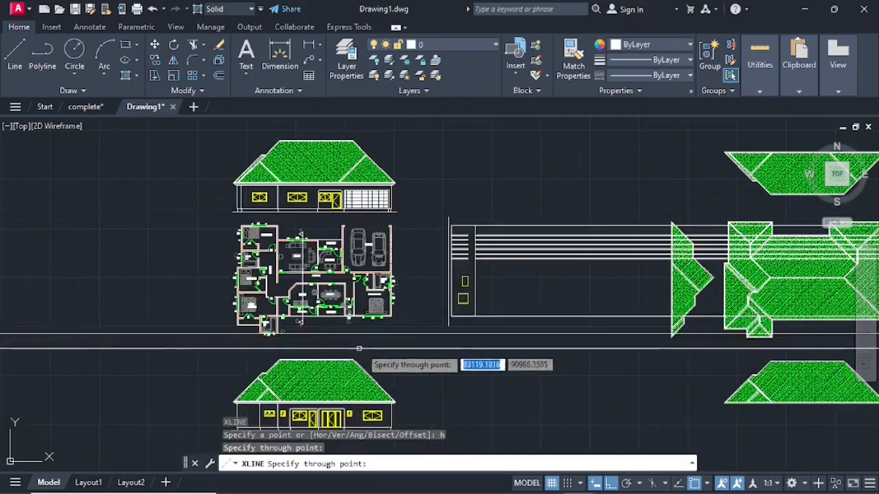
pyautogui.press('Escape')
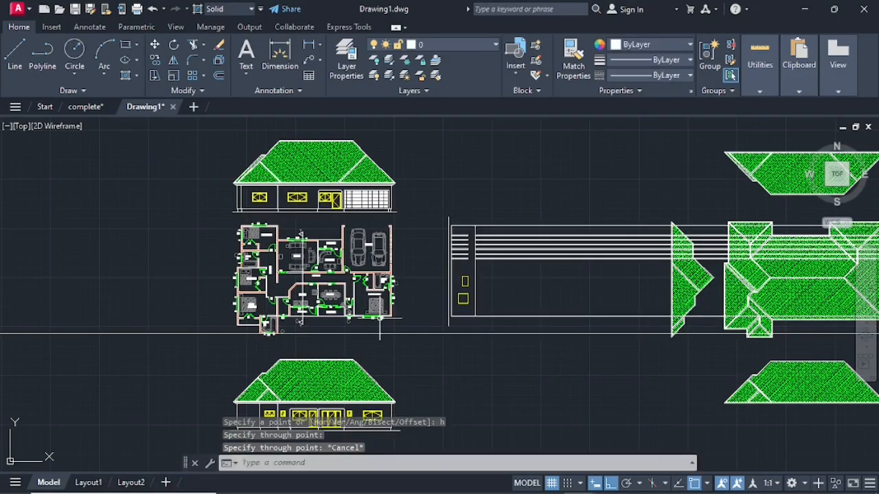
# Step: Draw a vertical line continuing the elevation's ground line from its lower end to just past the new horizontal construction line
pyautogui.scroll(4, 450, 335)
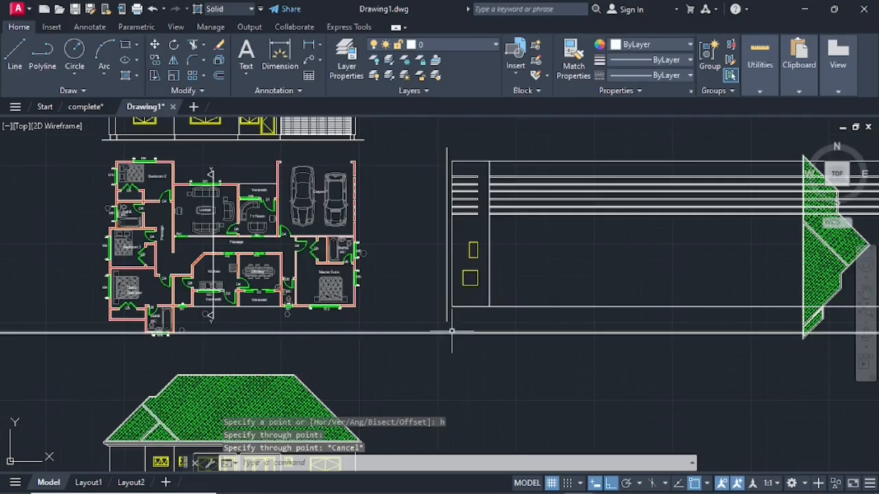
pyautogui.click(16, 62)
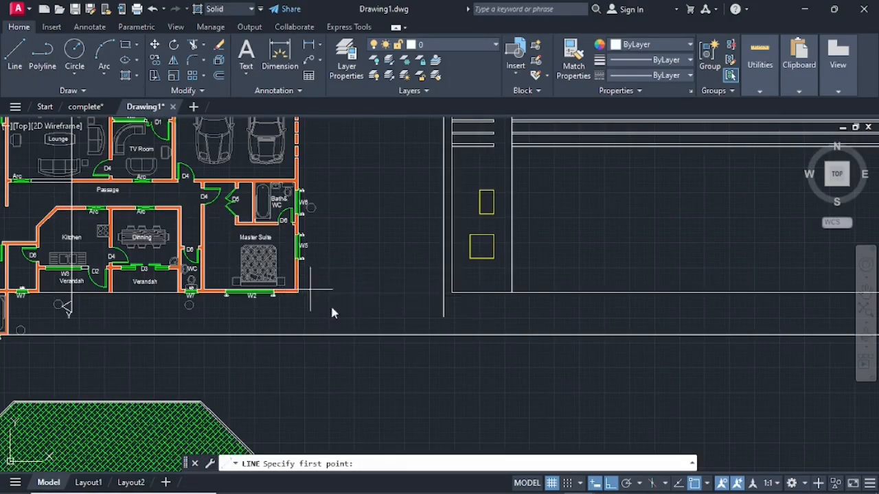
pyautogui.click(444, 317)
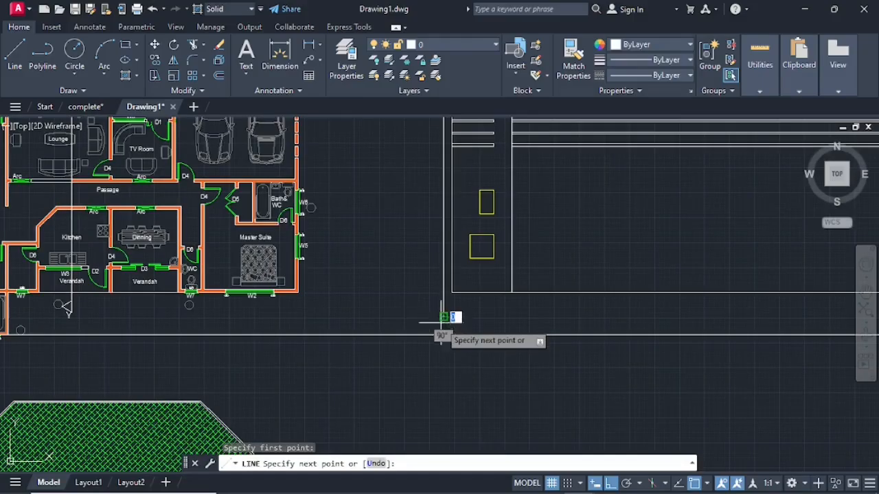
pyautogui.click(443, 337)
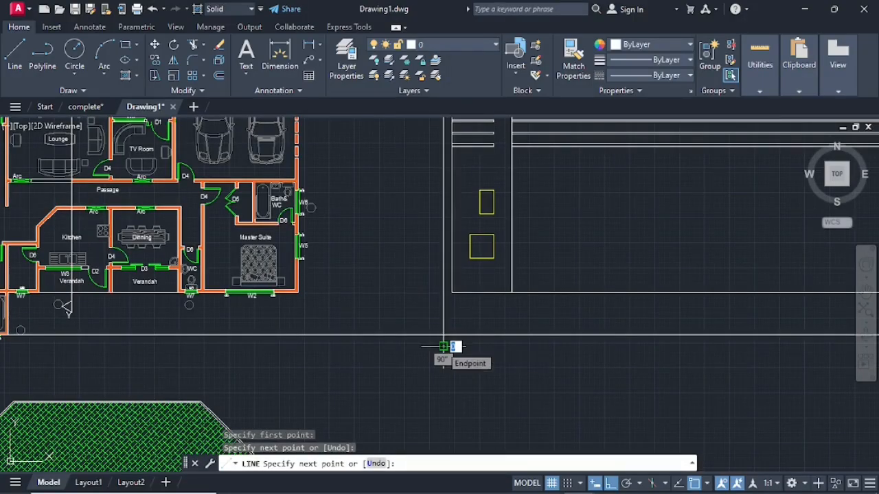
pyautogui.press('Escape')
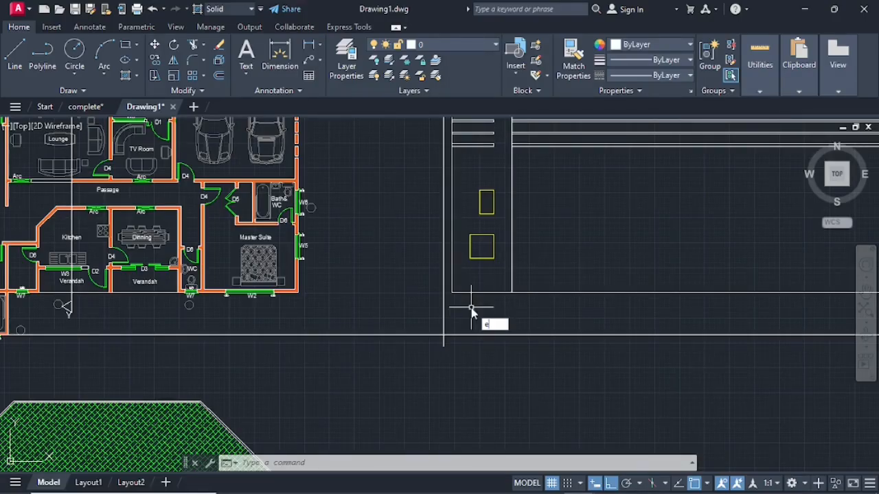
# Step: Extend the two vertical lines on either side of windows W6 and W5 down to the new horizontal construction line
pyautogui.write('x')
pyautogui.press('Return')
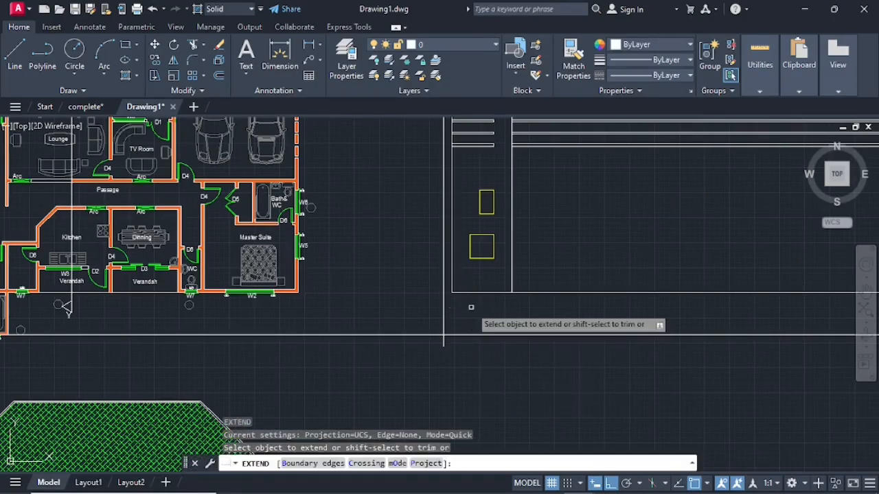
pyautogui.click(450, 282)
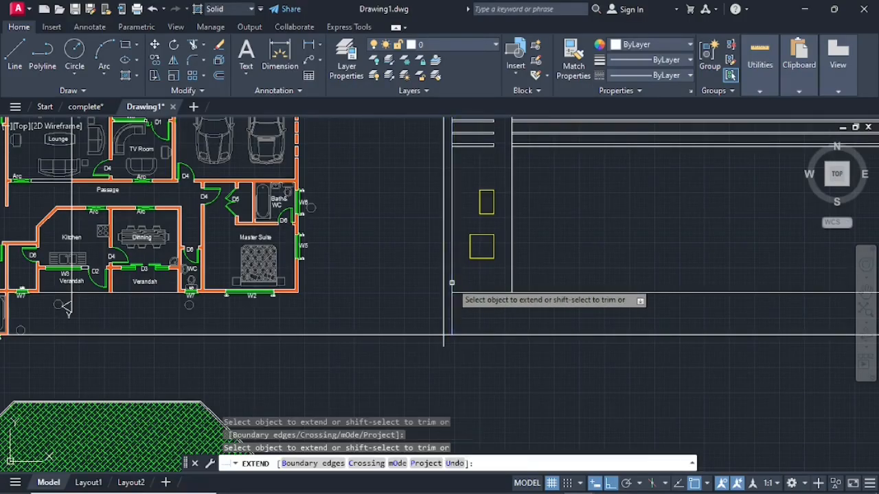
pyautogui.click(510, 278)
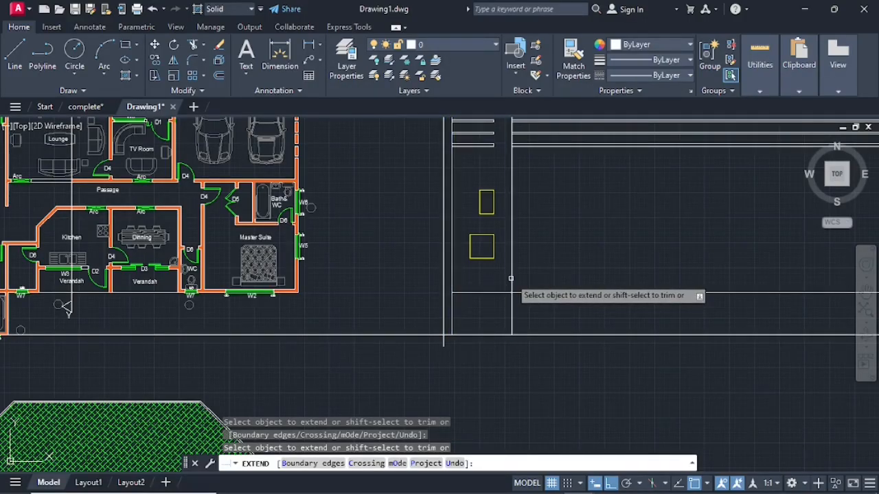
pyautogui.press('Escape')
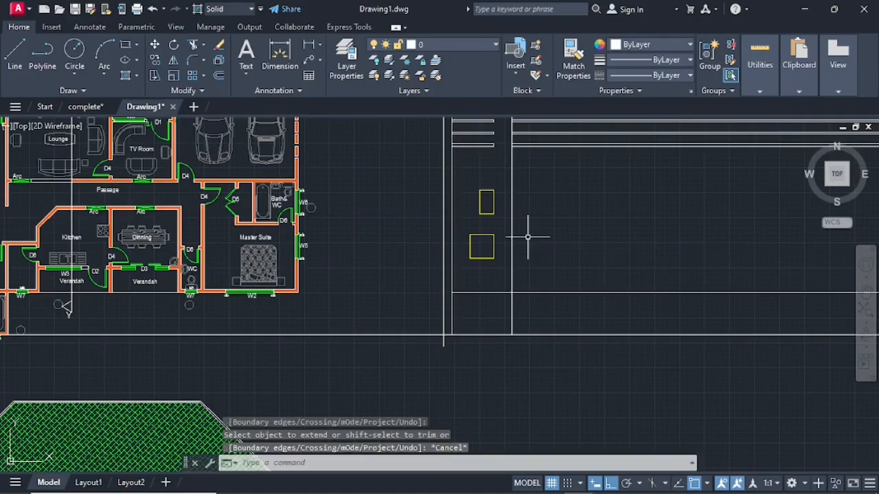
# Step: Offset the elevation's vertical line beside the W6 and W5 windows by 900, on the side facing away from the windows
pyautogui.scroll(-2, 508, 249)
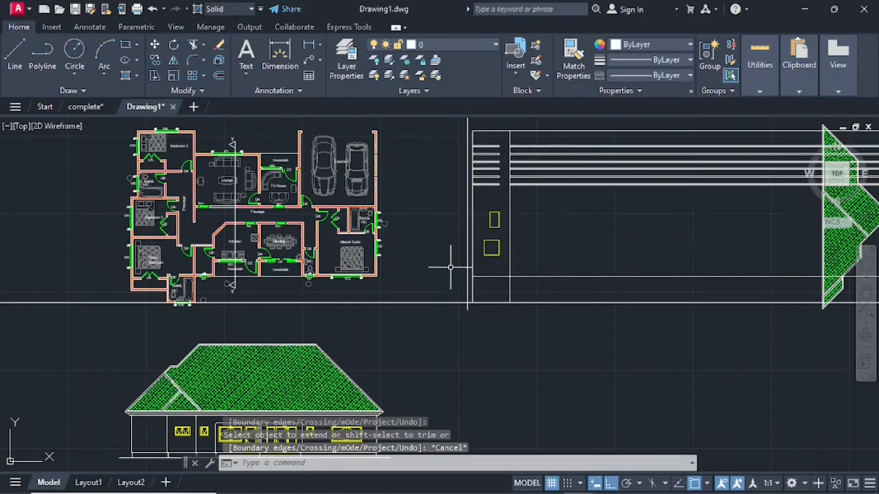
pyautogui.moveTo(450, 266); pyautogui.dragTo(446, 326, button='middle')
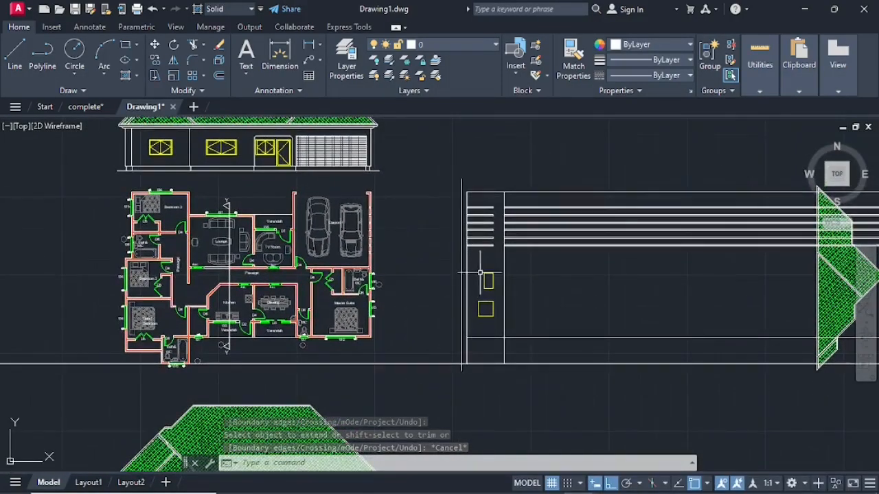
pyautogui.scroll(2, 492, 254)
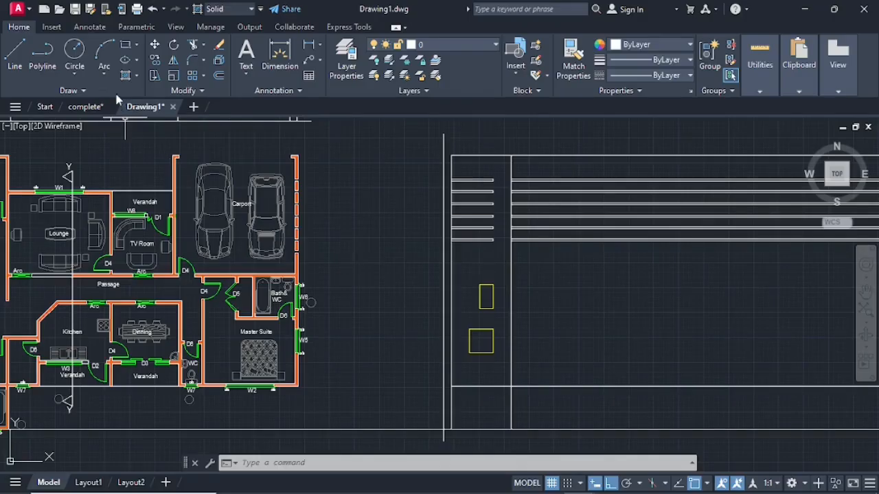
pyautogui.click(218, 75)
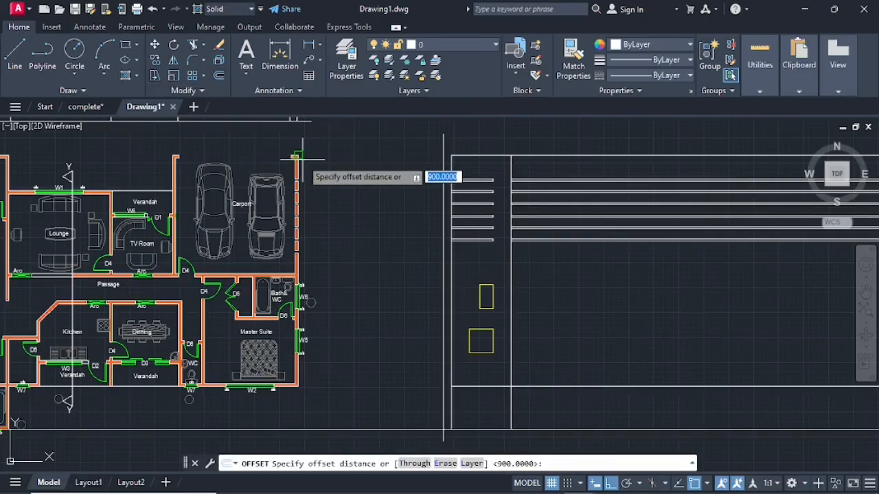
pyautogui.press('Return')
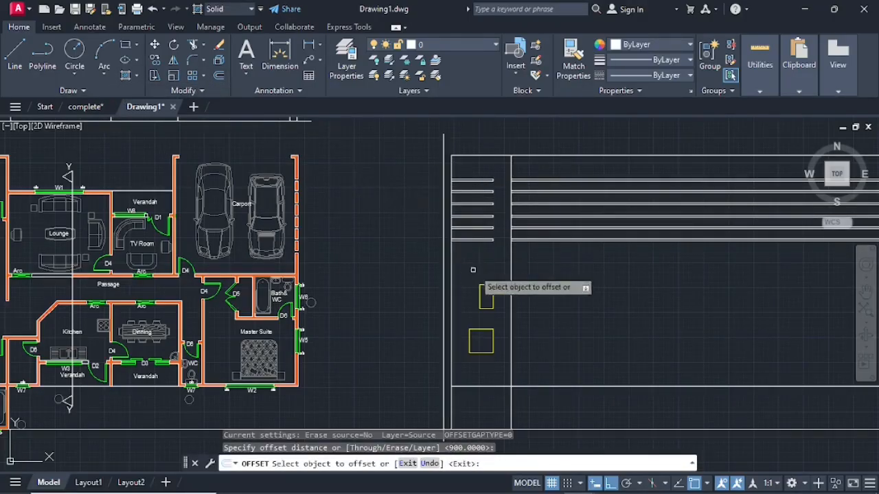
pyautogui.click(512, 278)
pyautogui.click(581, 275)
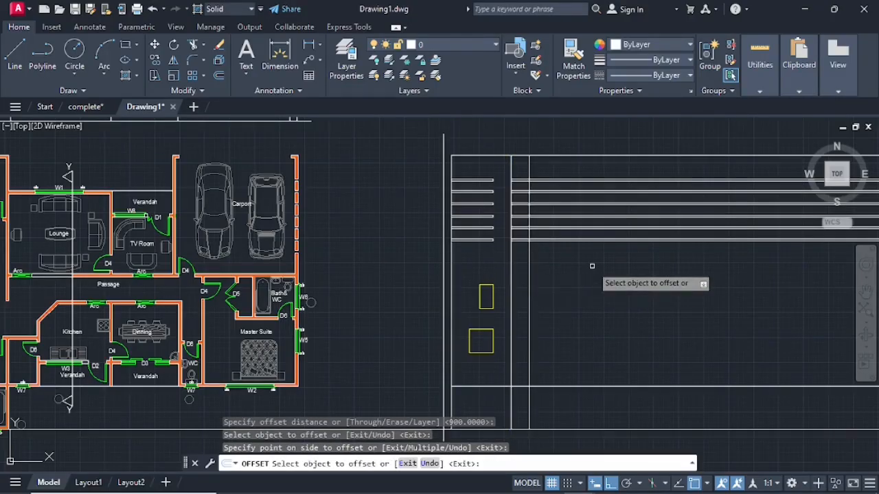
pyautogui.press('Escape')
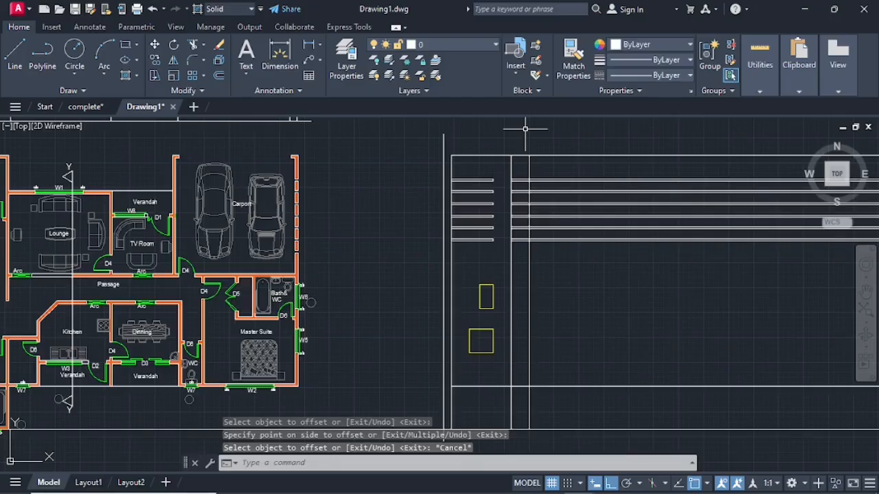
# Step: Trim all horizontal projection lines between the elevation's outer vertical line and its 900 offset copy
pyautogui.write('t or')
pyautogui.press('Return')
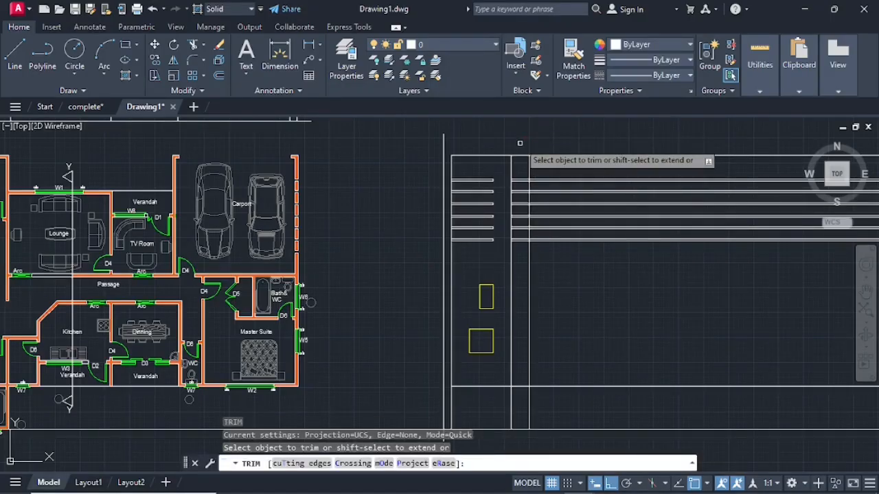
pyautogui.moveTo(520, 145); pyautogui.dragTo(522, 380)
pyautogui.moveTo(522, 379); pyautogui.dragTo(533, 239, button='middle')
pyautogui.moveTo(533, 240); pyautogui.dragTo(536, 298)
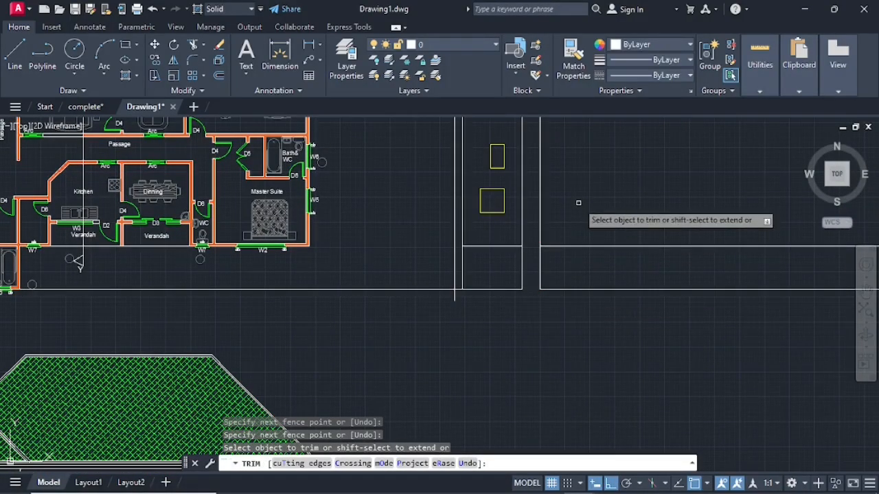
pyautogui.moveTo(576, 202); pyautogui.dragTo(566, 310, button='middle')
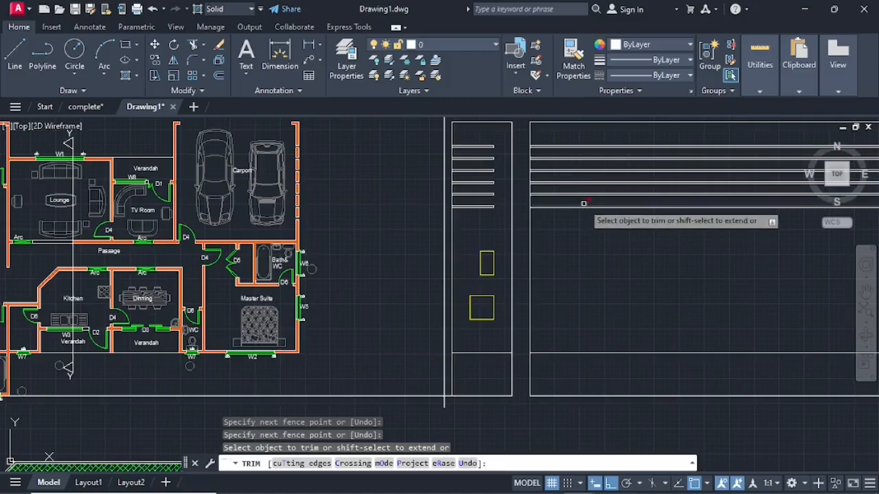
pyautogui.press('Escape')
# Step: Erase the leftover horizontal projection lines beyond the trimmed gap together with the vertical offset line
pyautogui.click(585, 412)
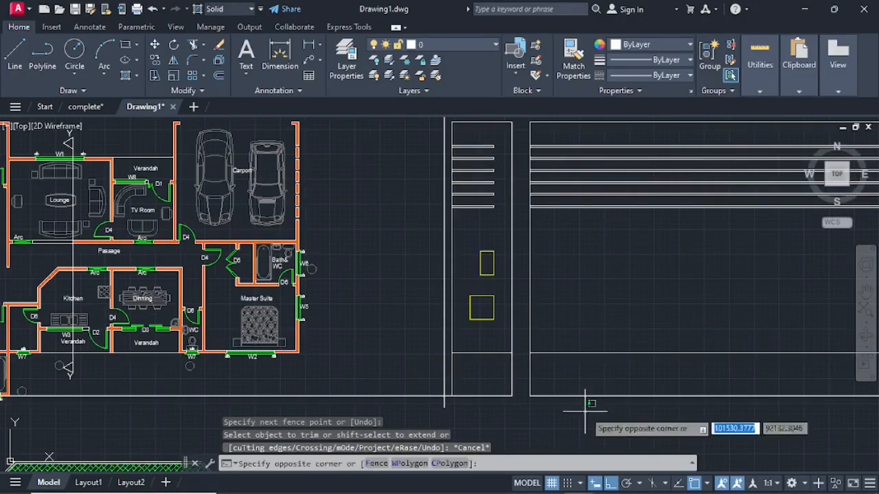
pyautogui.click(621, 335)
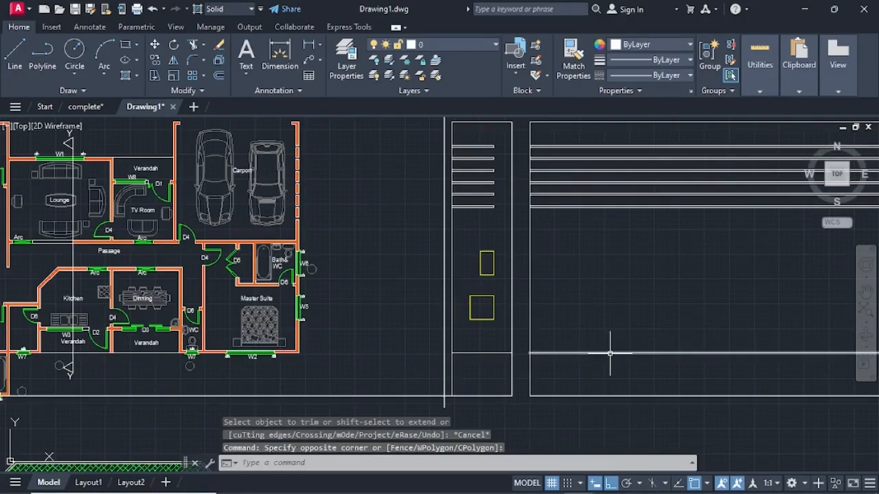
pyautogui.click(610, 353)
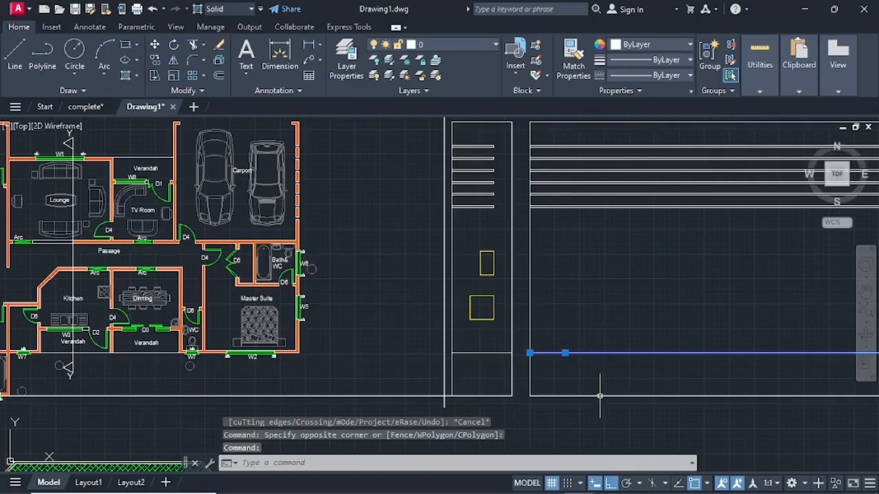
pyautogui.click(599, 396)
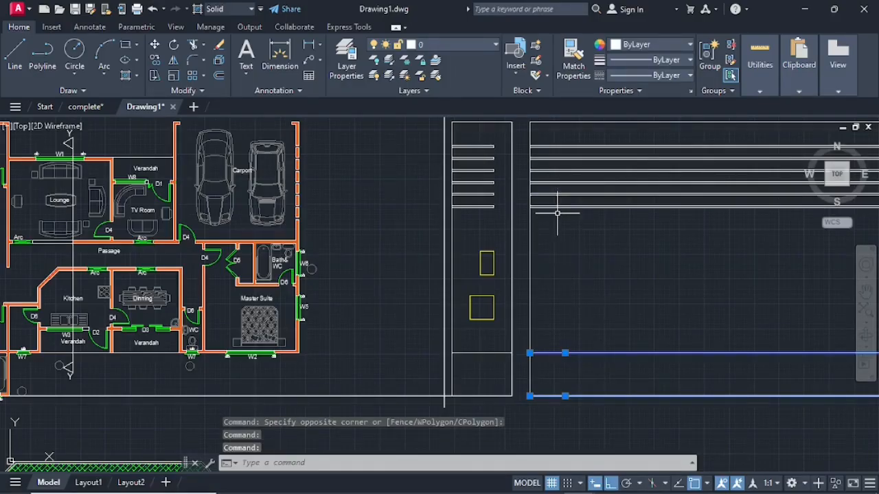
pyautogui.scroll(6, 558, 214)
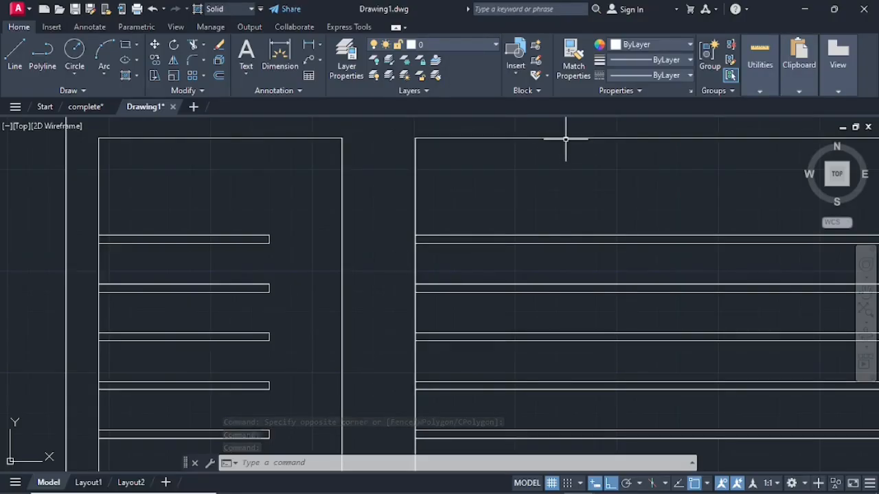
pyautogui.click(567, 138)
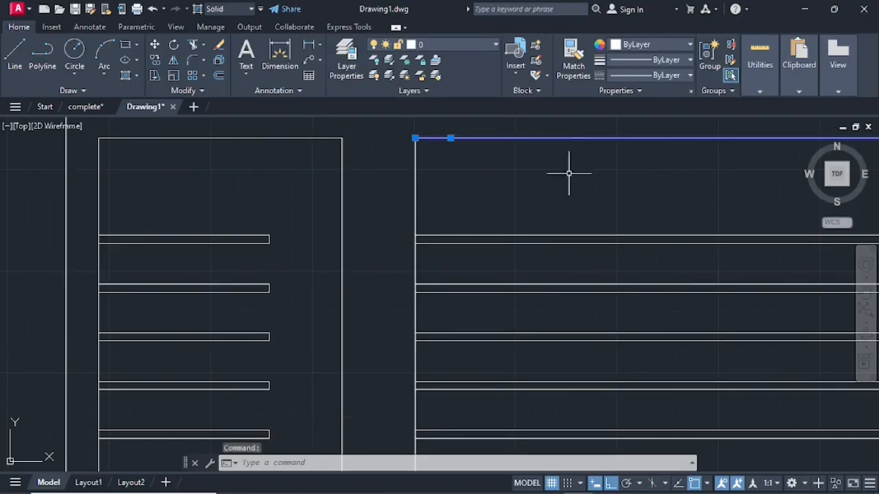
pyautogui.click(543, 235)
pyautogui.click(538, 285)
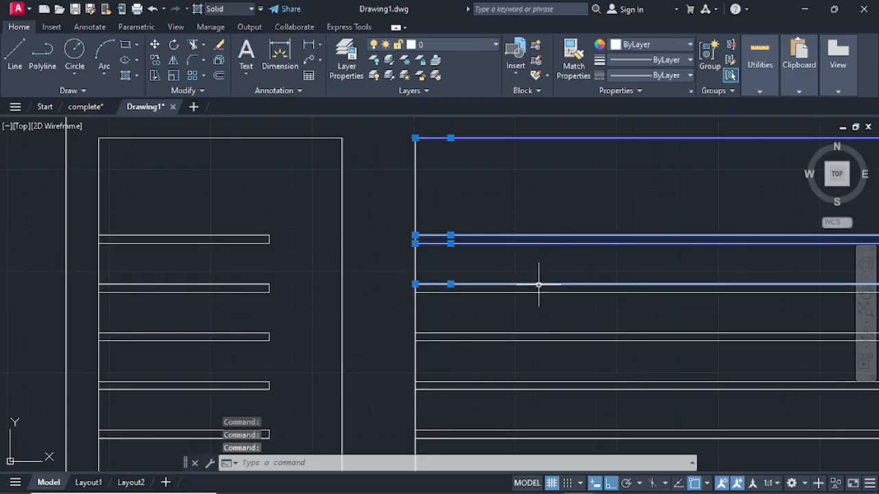
pyautogui.click(539, 292)
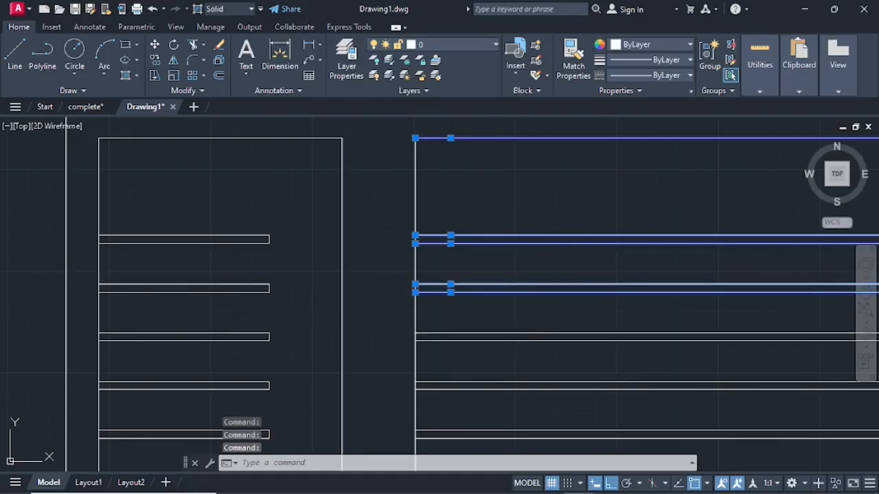
pyautogui.click(527, 333)
pyautogui.click(527, 340)
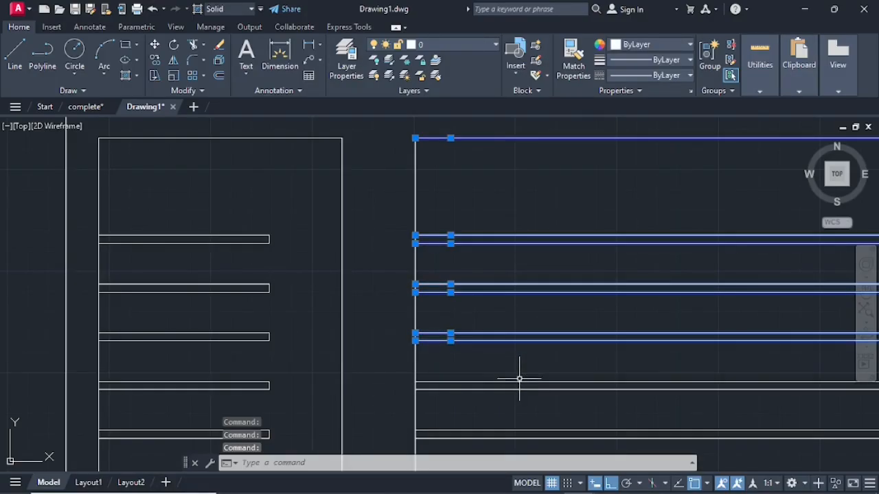
pyautogui.click(518, 382)
pyautogui.click(520, 389)
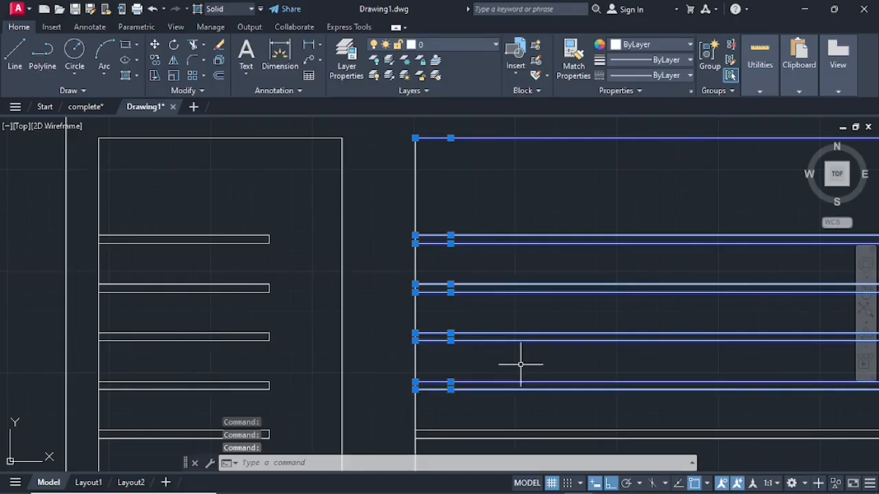
pyautogui.moveTo(520, 361); pyautogui.dragTo(536, 180, button='middle')
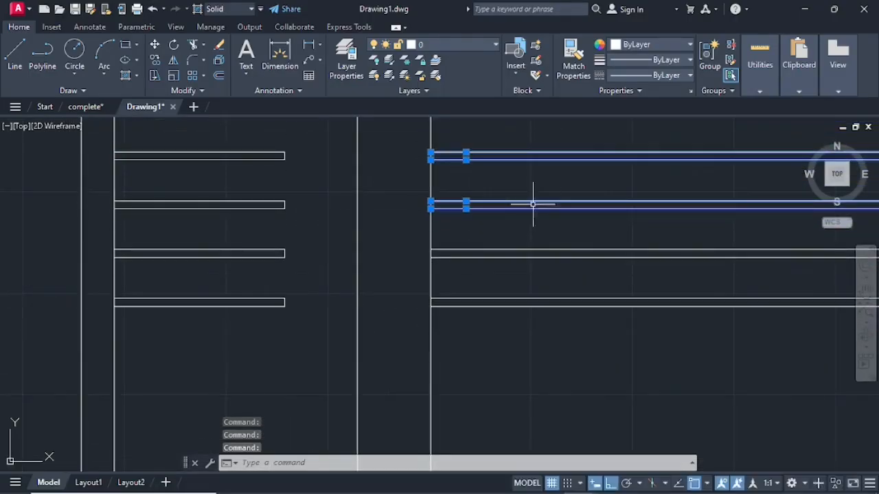
pyautogui.click(518, 250)
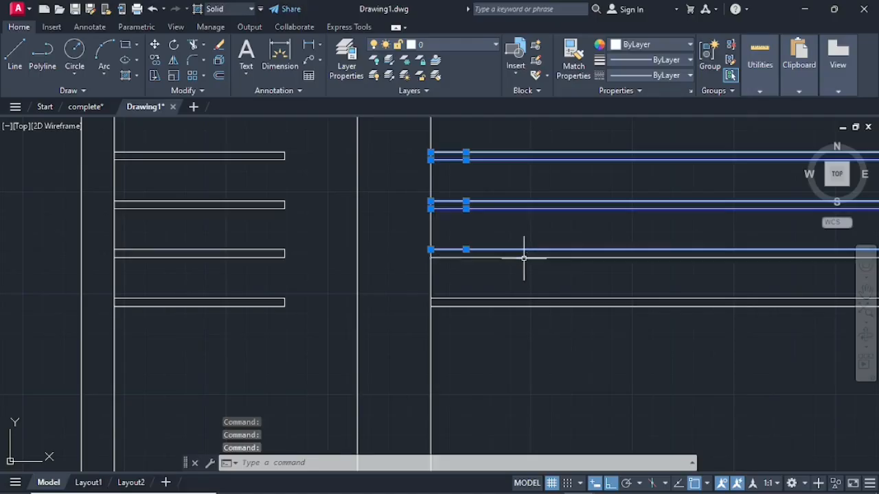
pyautogui.click(523, 257)
pyautogui.click(503, 299)
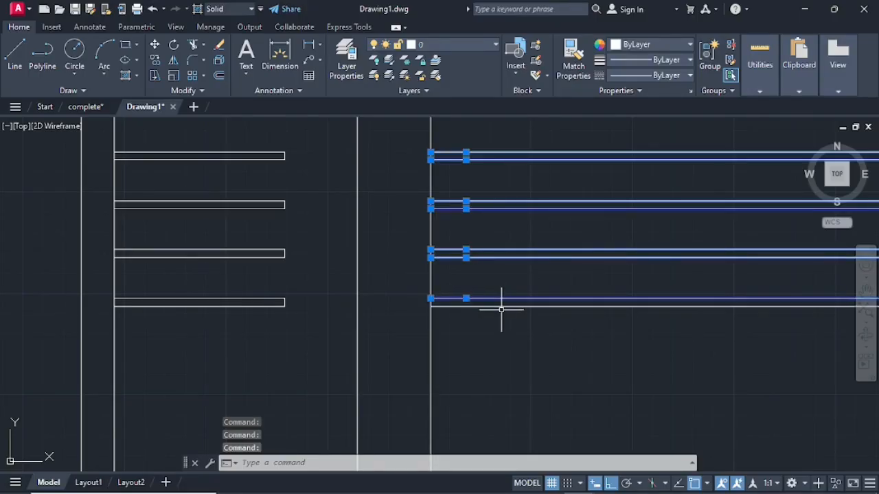
pyautogui.scroll(-3, 502, 307)
pyautogui.moveTo(500, 344); pyautogui.dragTo(522, 198, button='middle')
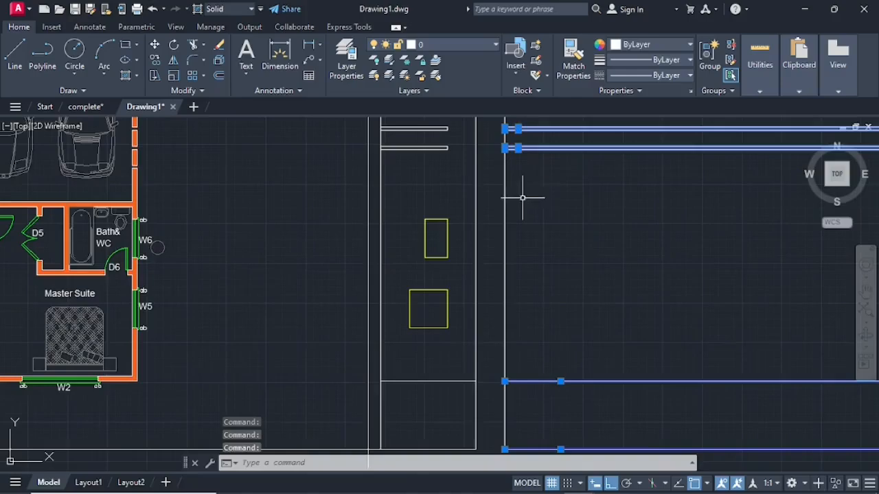
pyautogui.click(507, 251)
pyautogui.press('Delete')
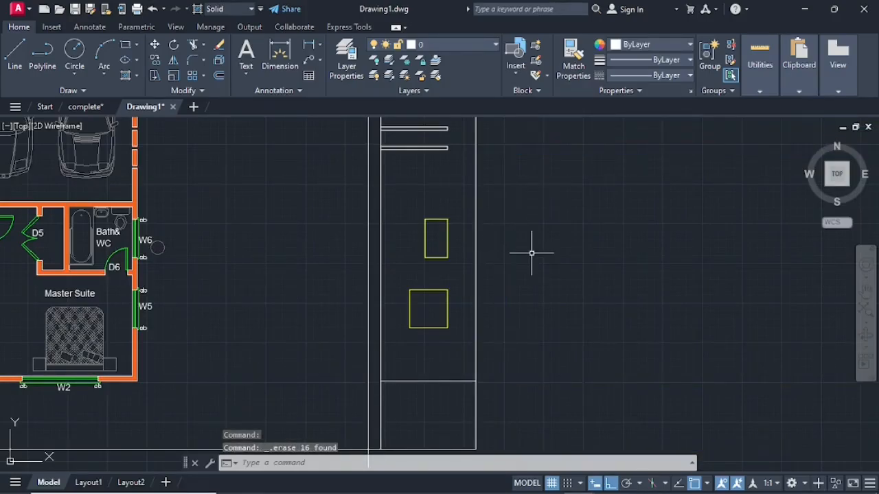
# Step: Draw a short horizontal line from the upper corner of the elevation's wall outline to the vertical ground line
pyautogui.scroll(-1, 520, 268)
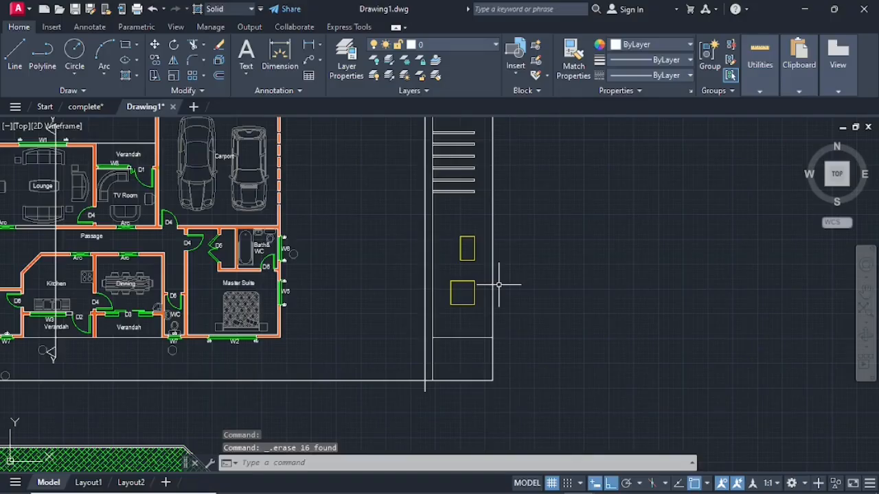
pyautogui.scroll(-1, 499, 285)
pyautogui.moveTo(496, 285); pyautogui.dragTo(447, 311, button='middle')
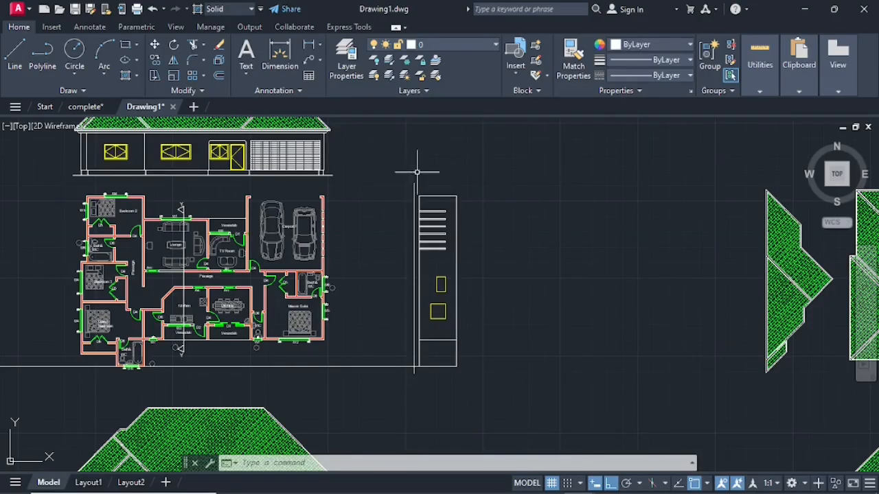
pyautogui.scroll(4, 416, 171)
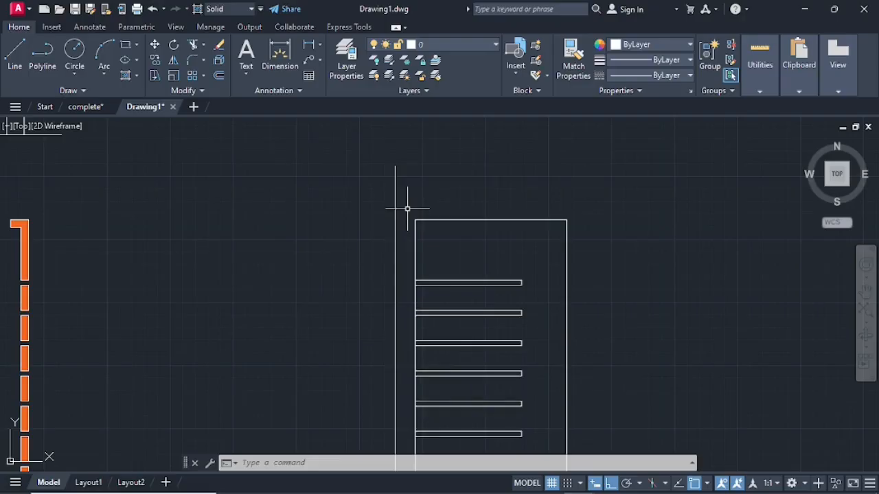
pyautogui.click(14, 43)
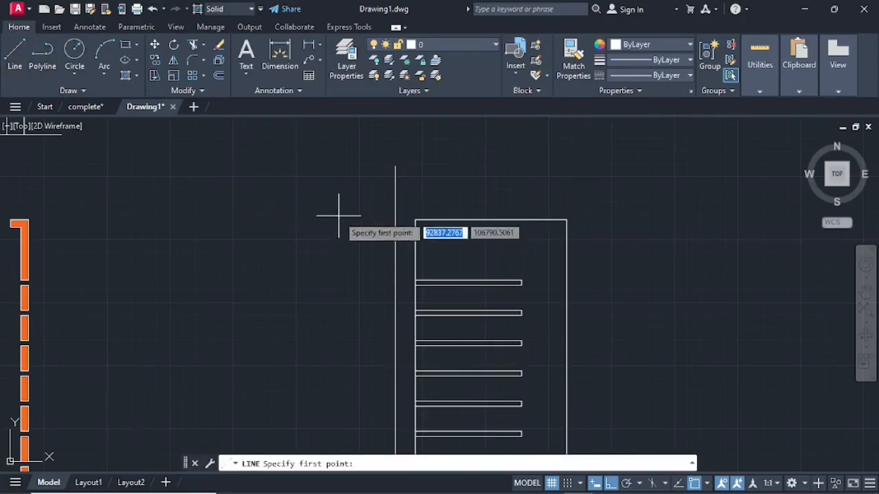
pyautogui.click(415, 219)
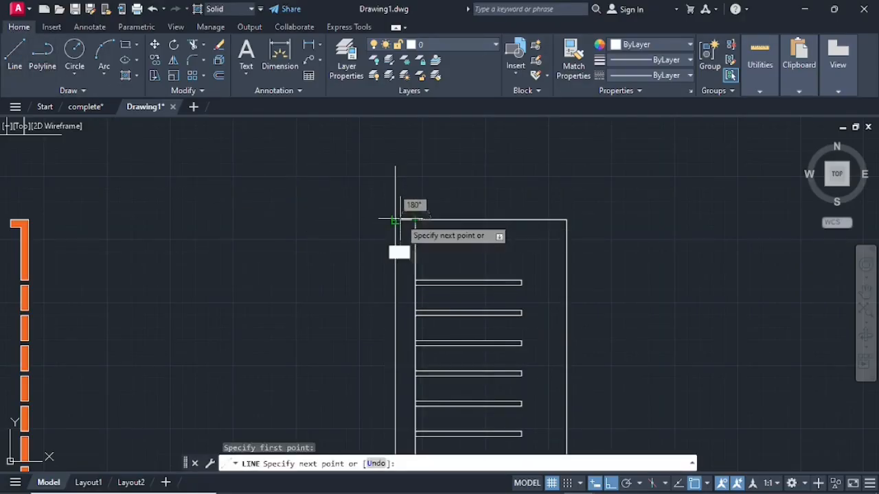
pyautogui.click(395, 219)
pyautogui.press('Return')
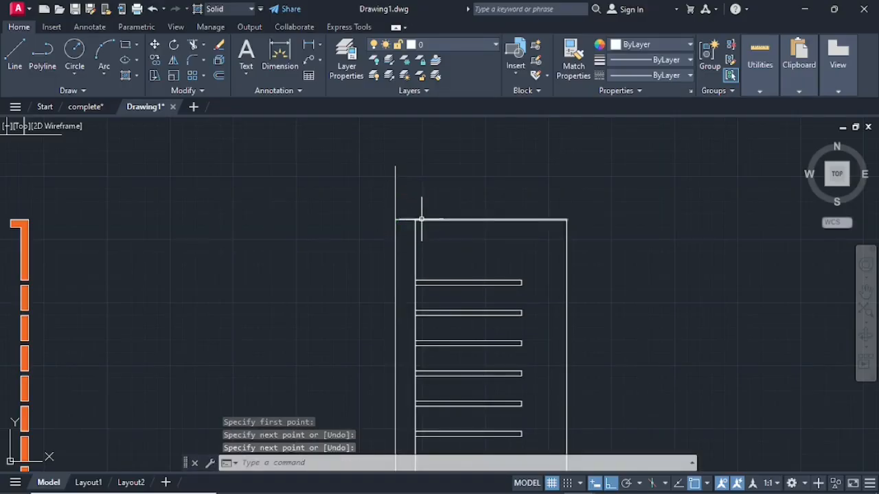
pyautogui.press('Return')
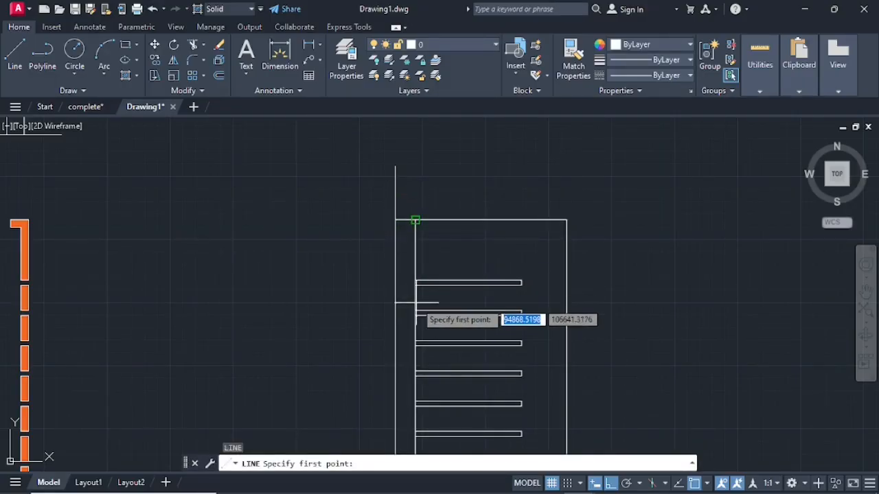
pyautogui.scroll(-2, 412, 309)
pyautogui.moveTo(408, 330); pyautogui.dragTo(410, 199, button='middle')
pyautogui.scroll(-2, 418, 338)
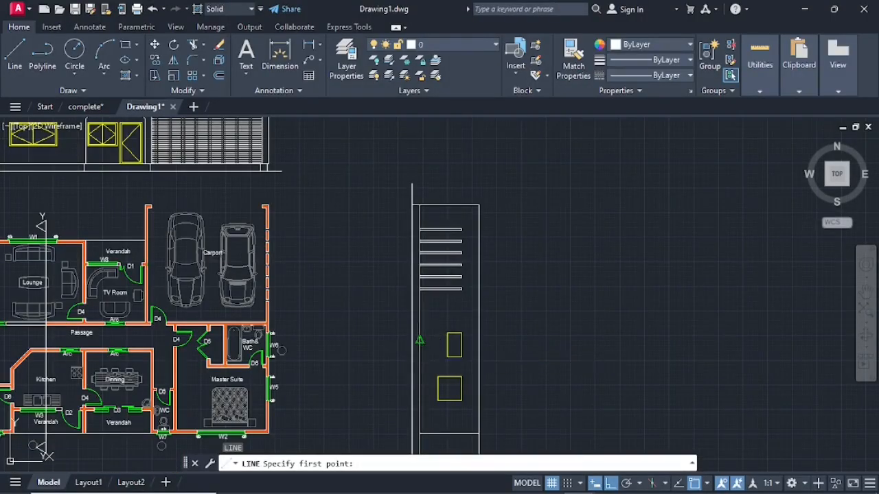
pyautogui.moveTo(418, 338); pyautogui.dragTo(416, 278, button='middle')
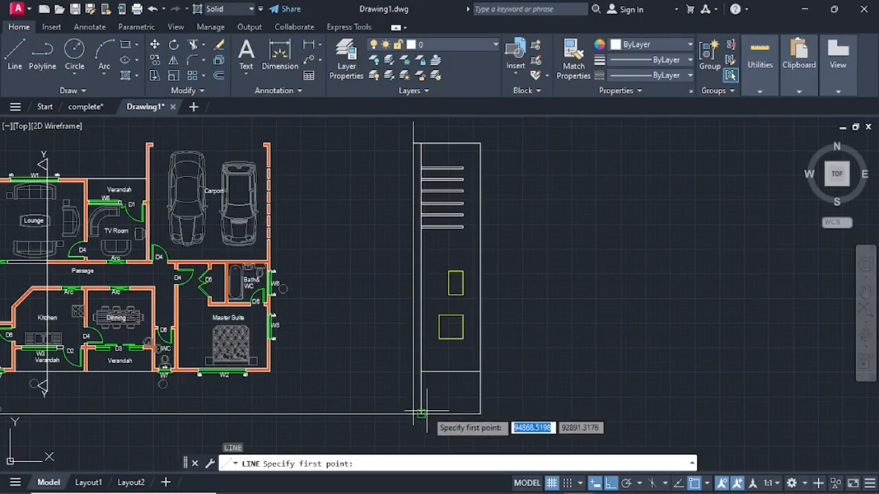
pyautogui.scroll(2, 416, 412)
pyautogui.scroll(2, 431, 383)
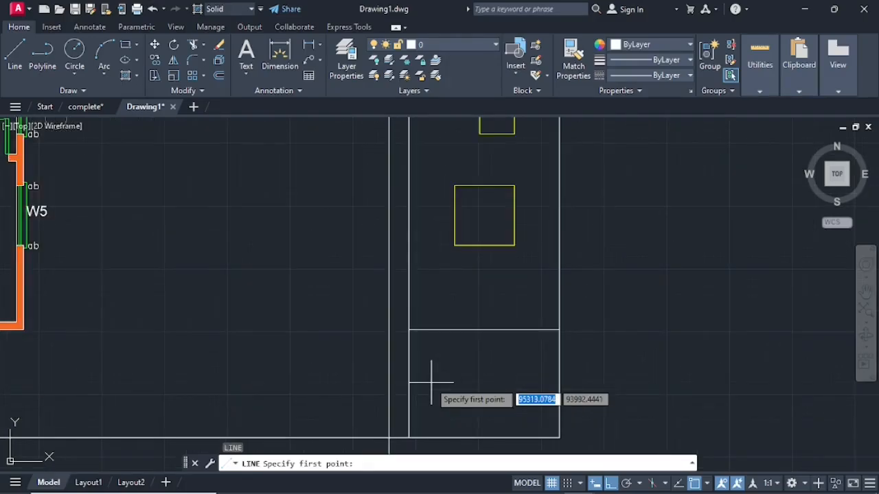
pyautogui.click(422, 392)
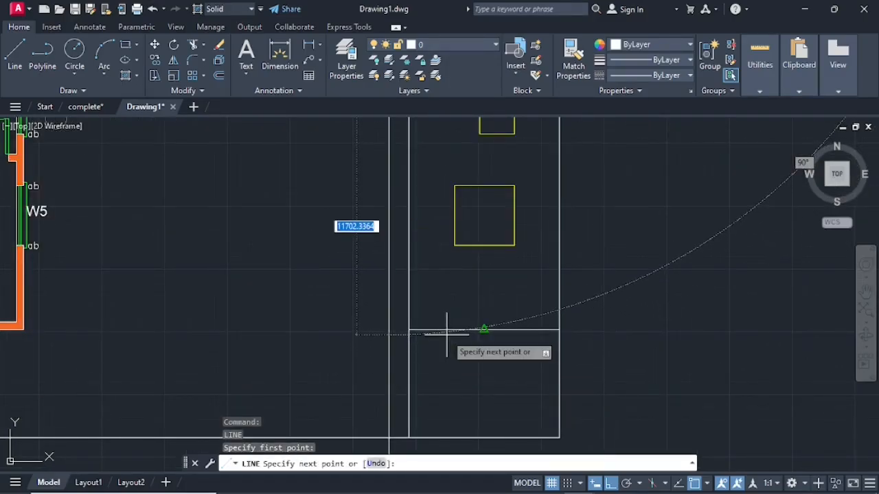
pyautogui.press('Escape')
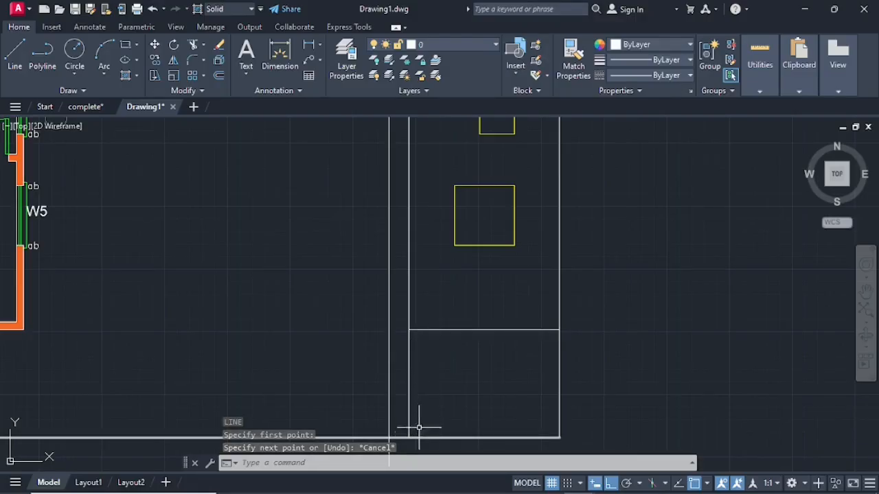
# Step: Trim the elevation's lowest horizontal projection line between the ground line and wall outline, and erase its remaining part beneath the plan
pyautogui.moveTo(422, 400); pyautogui.dragTo(428, 326, button='middle')
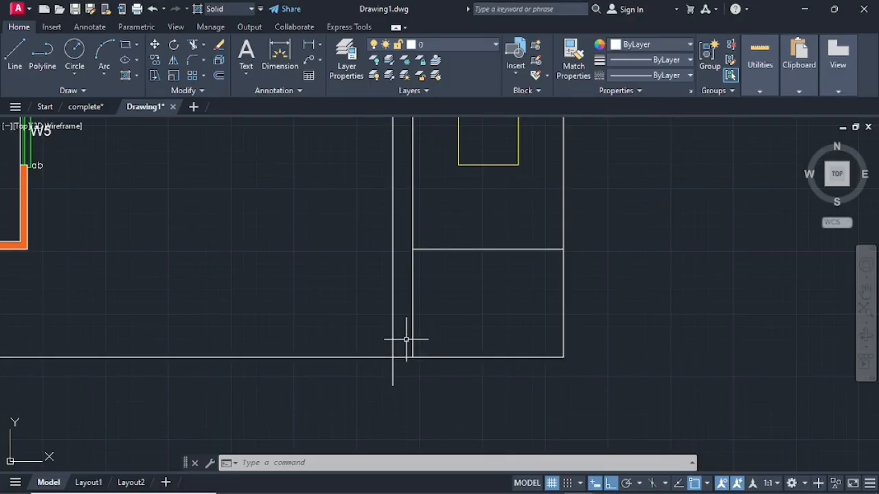
pyautogui.press('Escape')
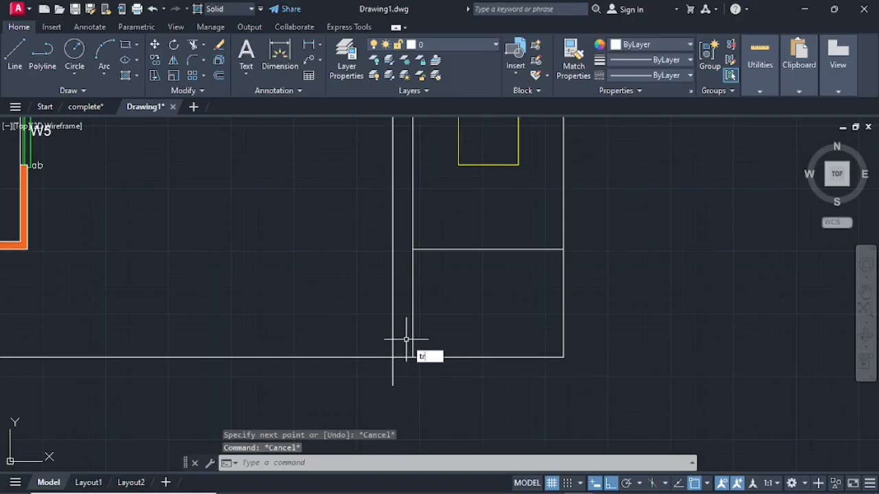
pyautogui.write('tr')
pyautogui.press('Return')
pyautogui.click(402, 338)
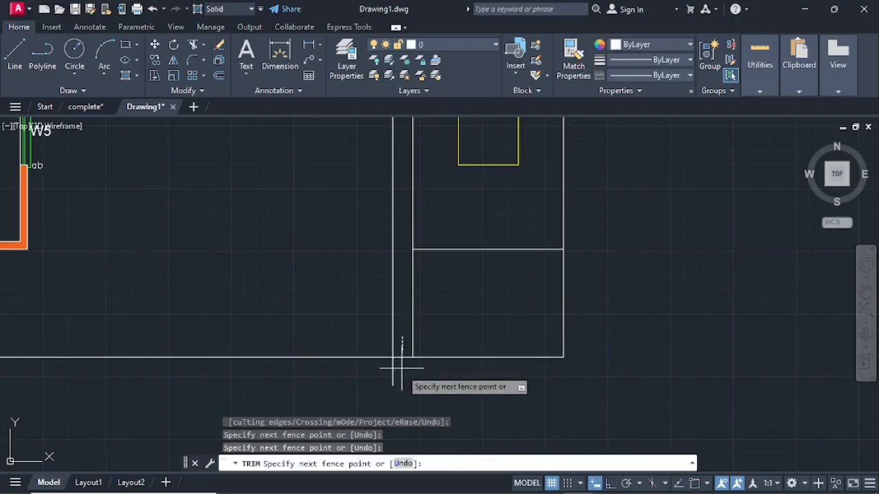
pyautogui.press('Return')
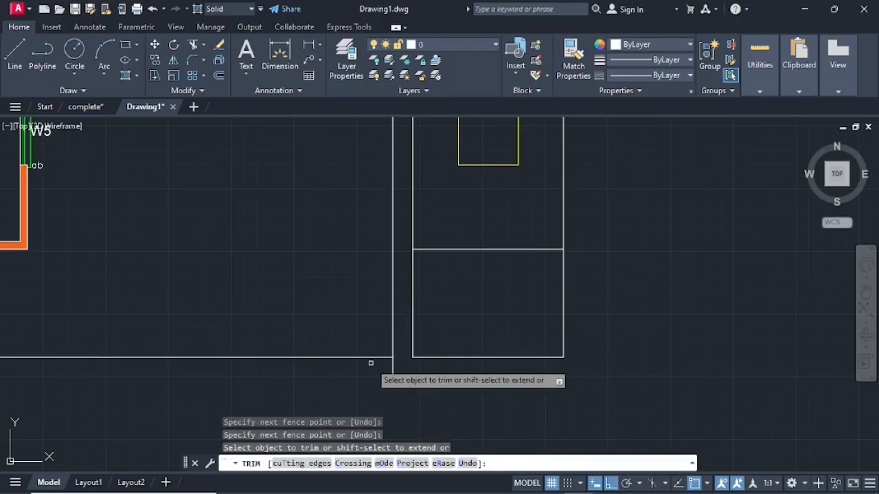
pyautogui.press('Escape')
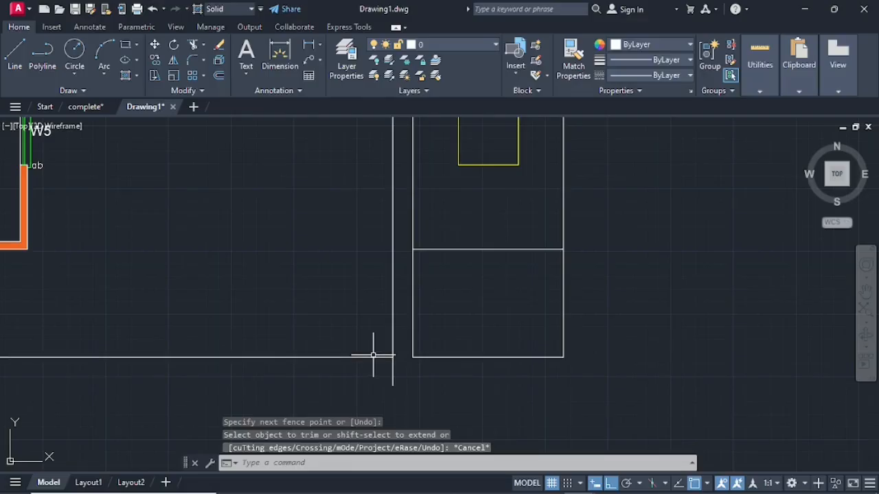
pyautogui.click(373, 357)
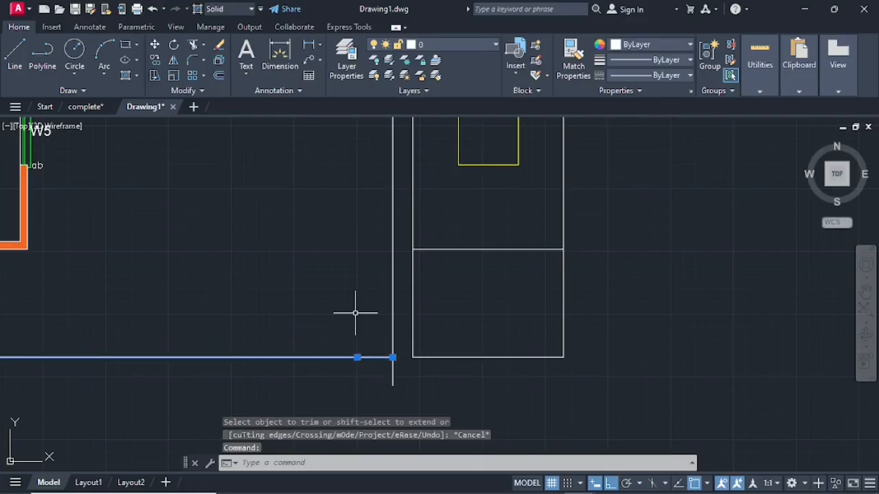
pyautogui.press('Delete')
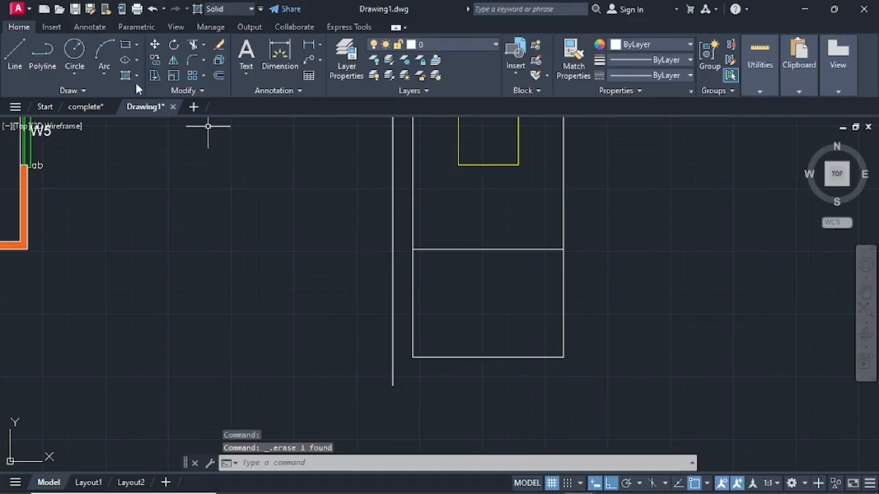
# Step: Draw two short horizontal lines joining the wall outline to the vertical ground line, at its lower corner and at the horizontal line above
pyautogui.click(14, 60)
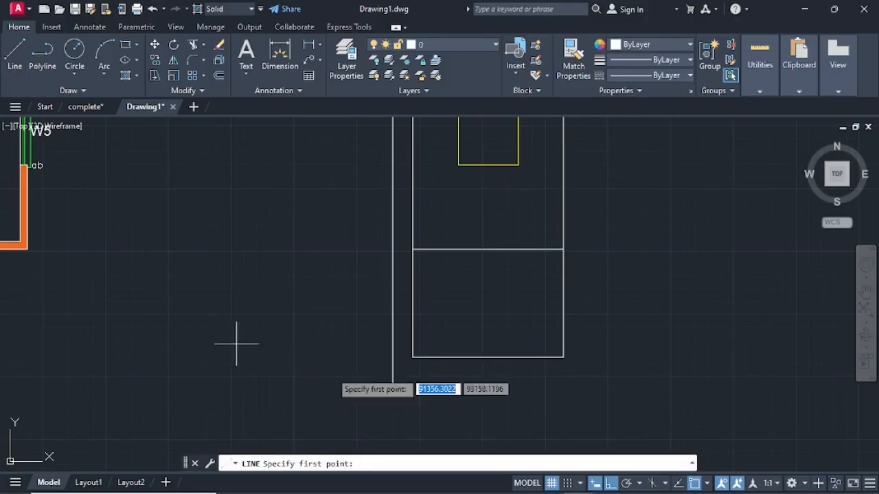
pyautogui.click(412, 357)
pyautogui.click(393, 357)
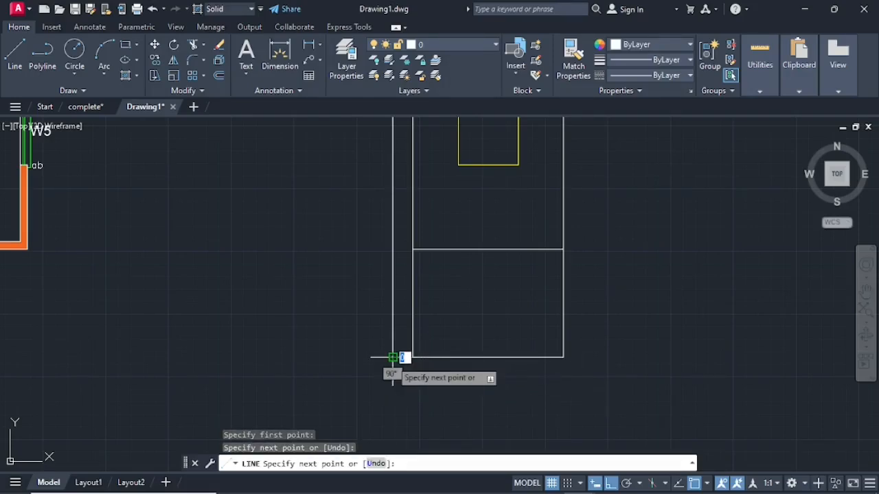
pyautogui.press('Return')
pyautogui.press('Return')
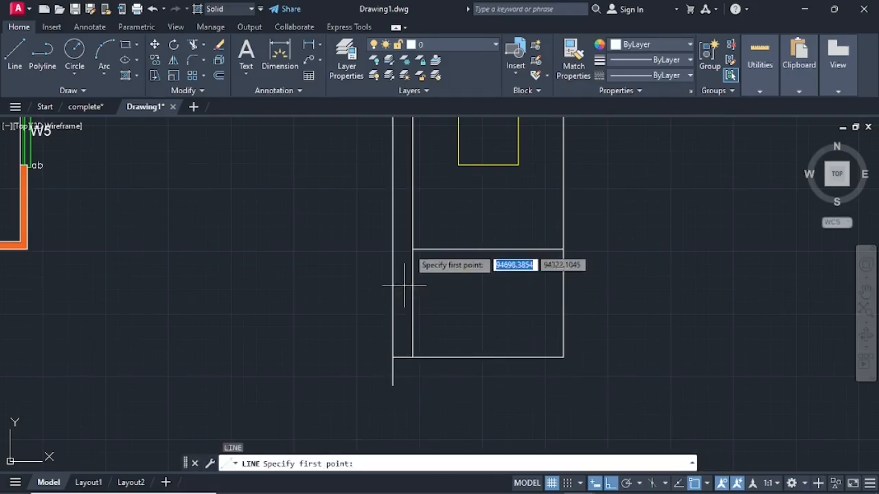
pyautogui.click(413, 249)
pyautogui.click(392, 250)
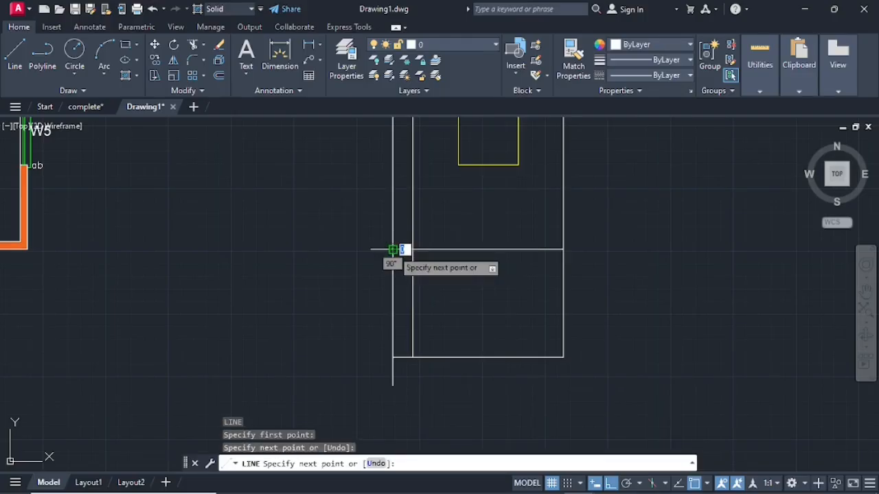
pyautogui.press('Return')
# Step: Offset the short horizontal line at the elevation's upper corner by 80, toward the inside of the wall base
pyautogui.scroll(-8, 398, 228)
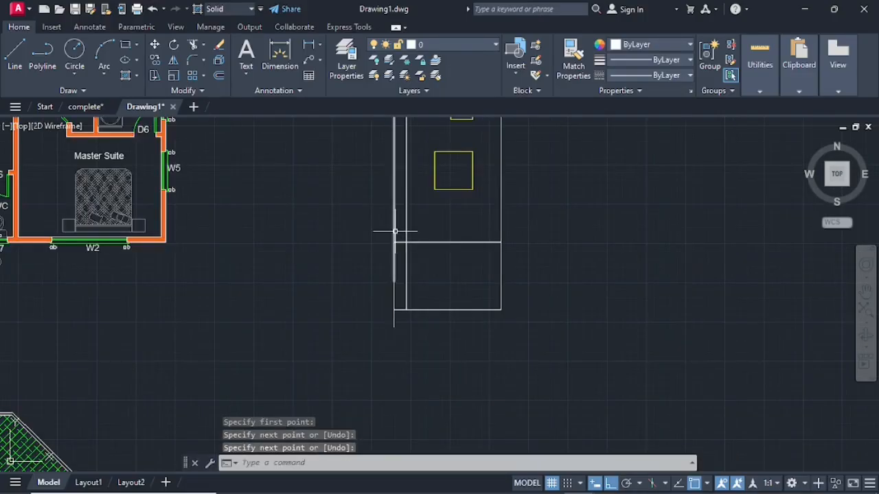
pyautogui.scroll(8, 392, 323)
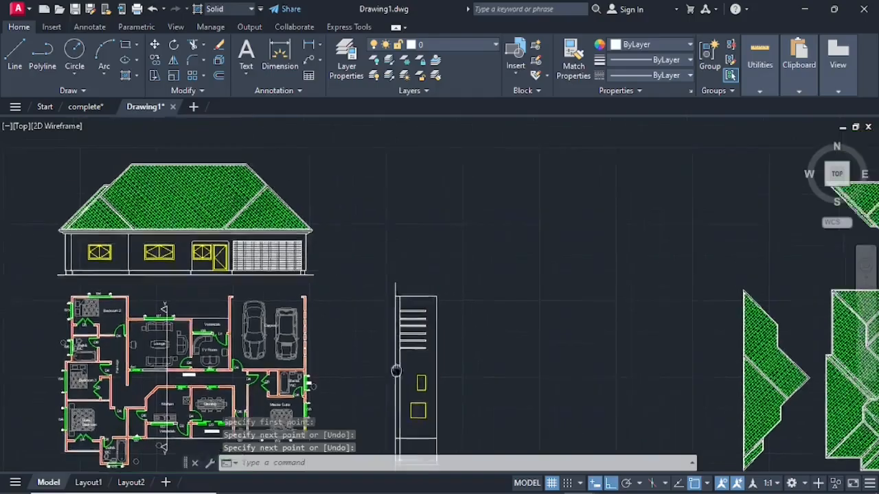
pyautogui.scroll(2, 374, 353)
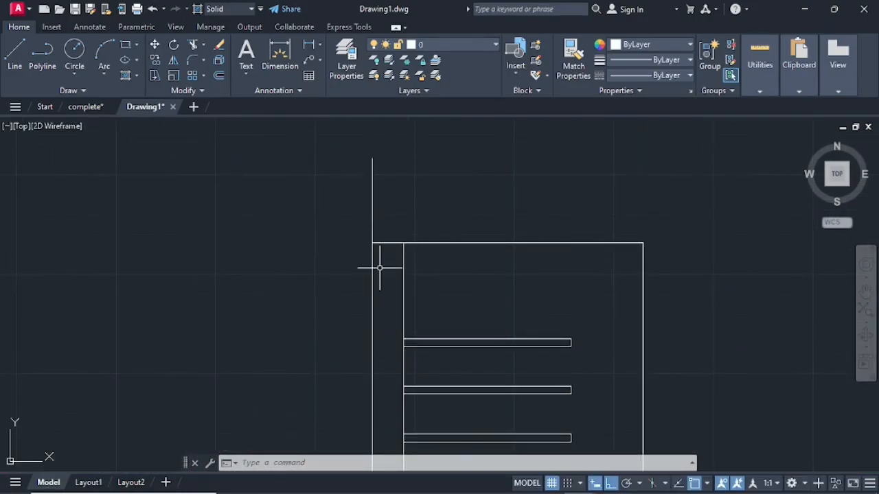
pyautogui.click(220, 76)
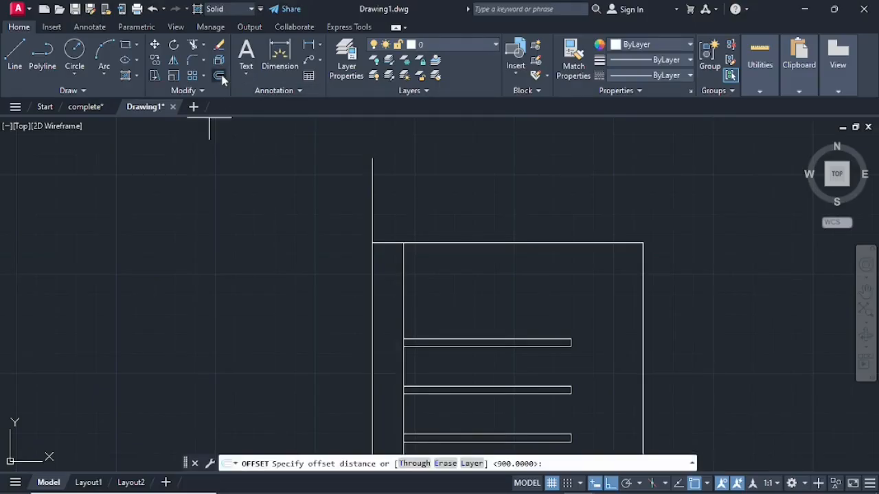
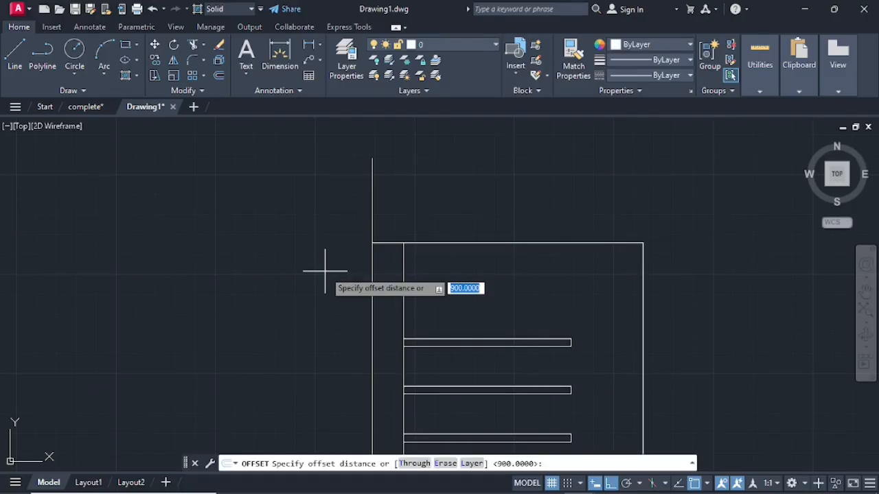
pyautogui.press('Return')
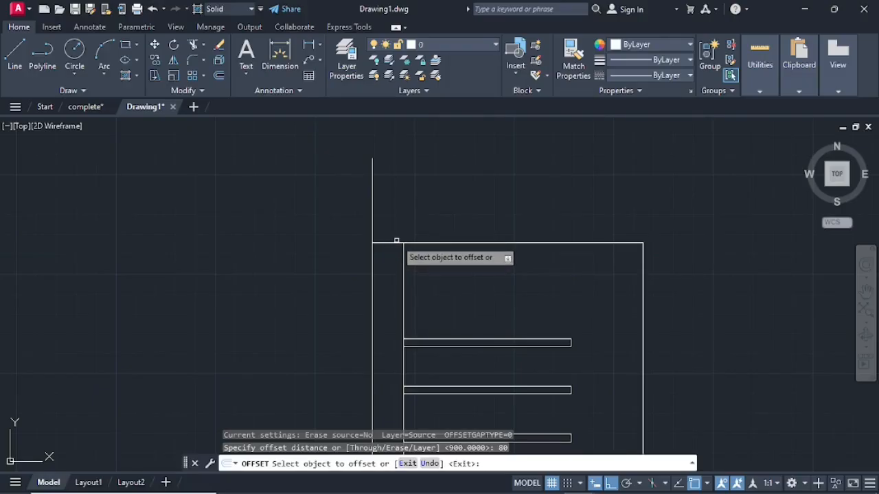
pyautogui.click(396, 243)
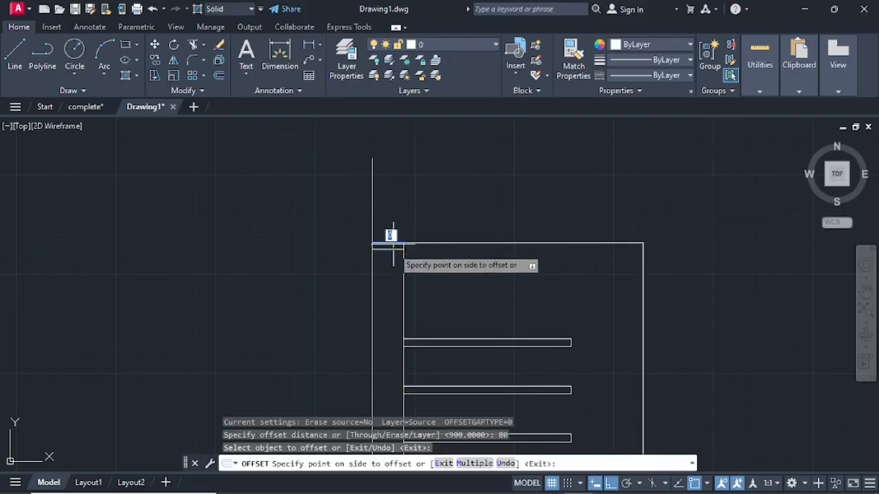
pyautogui.click(385, 291)
# Step: Offset the two short horizontal lines at the lower end of the wall base upward by 80
pyautogui.scroll(-3, 383, 314)
pyautogui.moveTo(381, 346); pyautogui.dragTo(411, 145, button='middle')
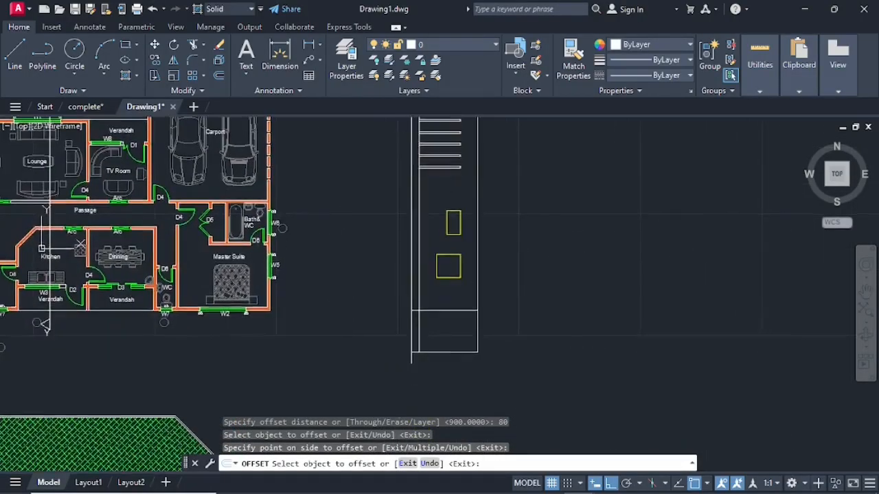
pyautogui.scroll(5, 412, 361)
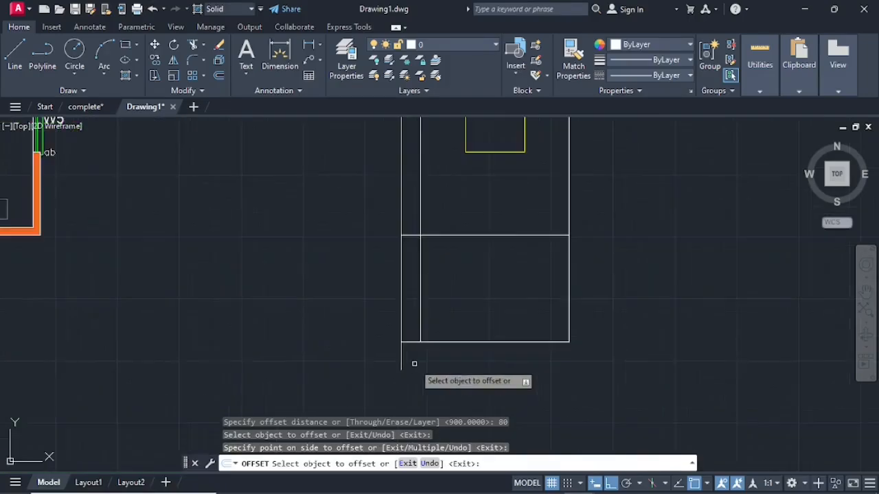
pyautogui.click(416, 329)
pyautogui.click(414, 290)
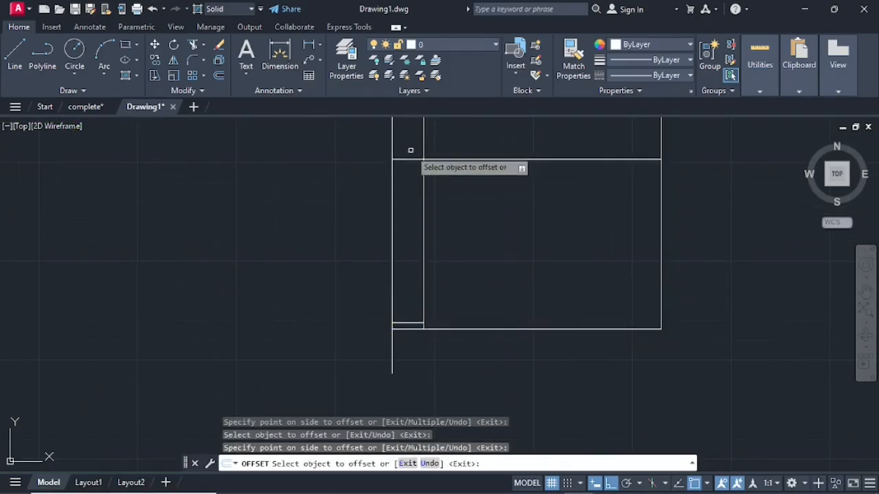
pyautogui.click(409, 159)
pyautogui.click(405, 145)
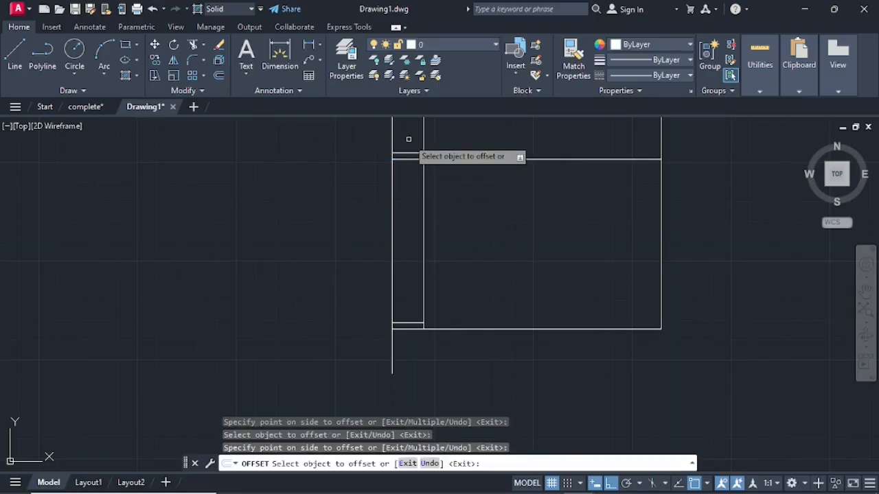
pyautogui.press('Escape')
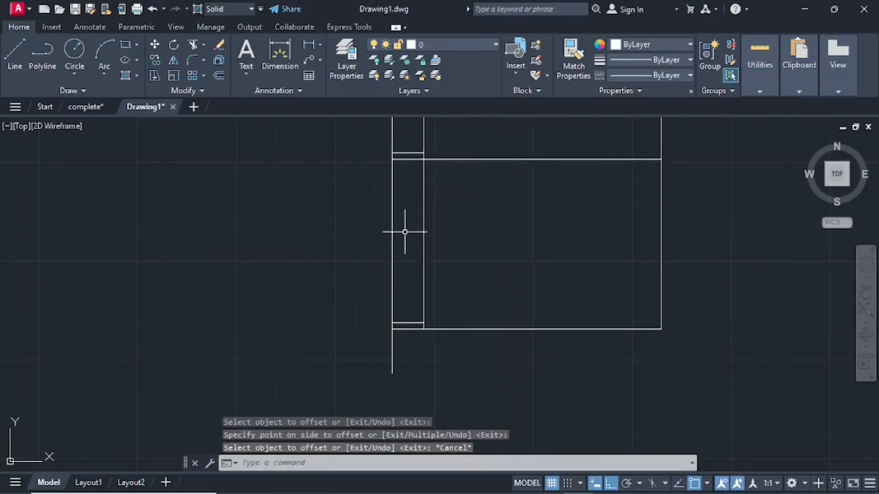
# Step: Erase the three original short lines between the wall outline and ground line, keeping their offset copies
pyautogui.click(408, 329)
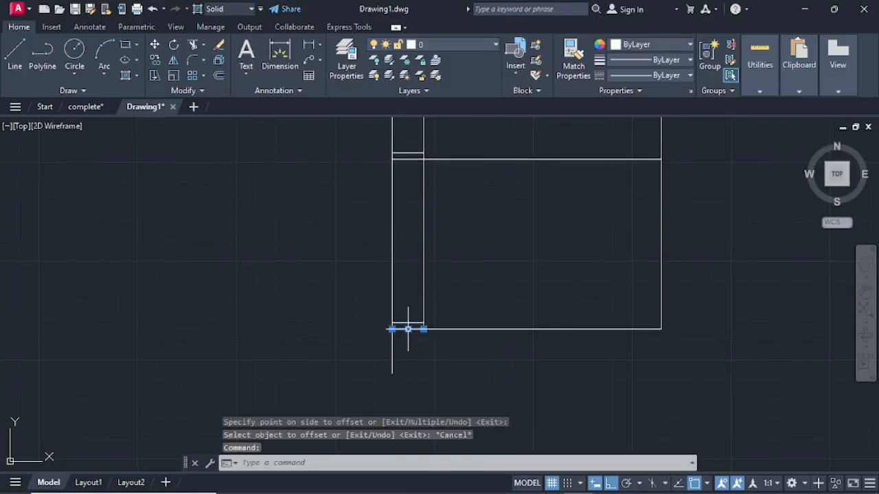
pyautogui.click(413, 159)
pyautogui.scroll(-3, 392, 186)
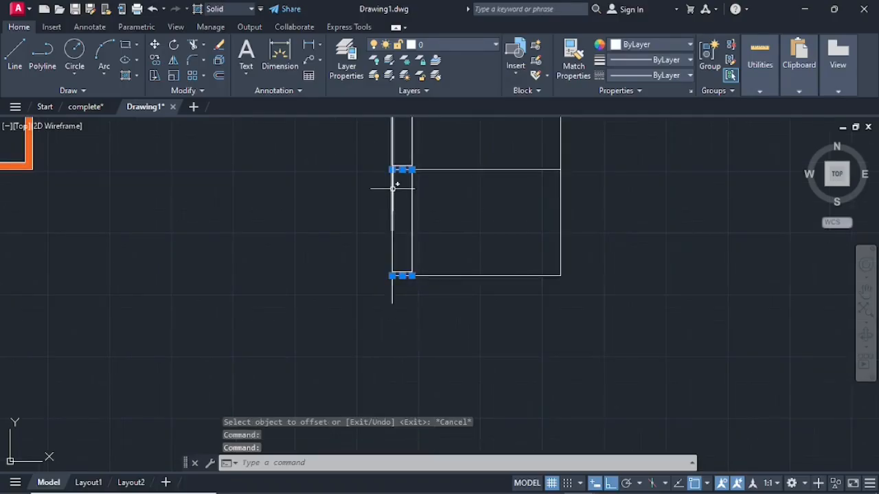
pyautogui.moveTo(392, 190); pyautogui.dragTo(392, 454, button='middle')
pyautogui.scroll(4, 403, 202)
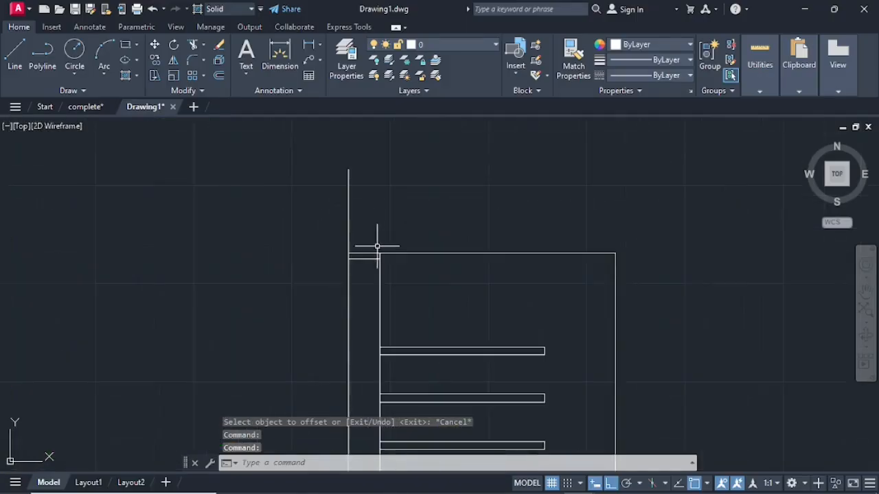
pyautogui.scroll(4, 355, 254)
pyautogui.click(359, 227)
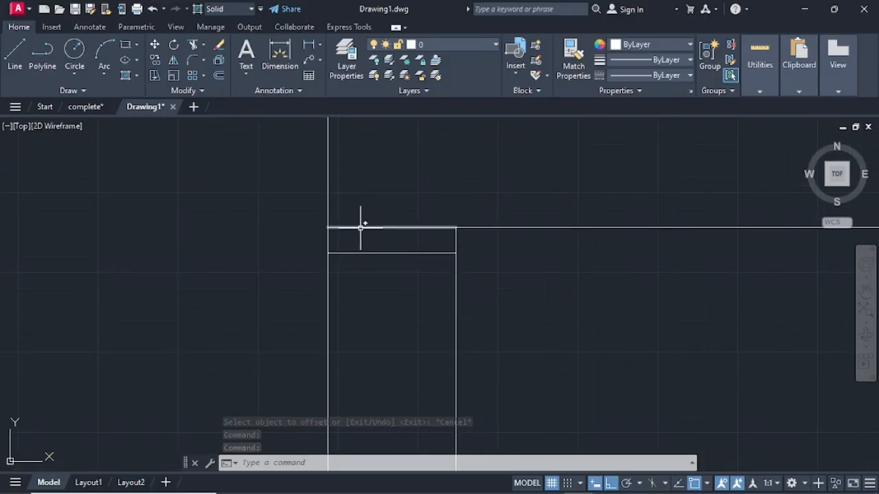
pyautogui.press('Delete')
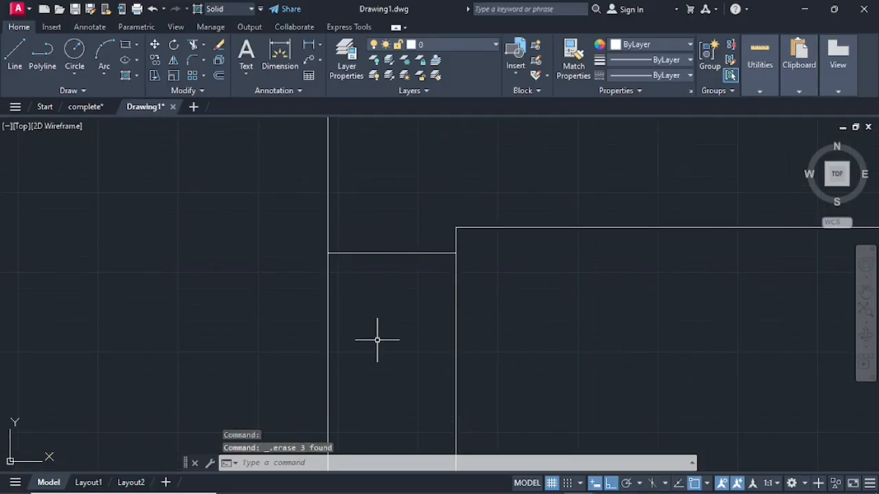
pyautogui.scroll(-2, 378, 339)
pyautogui.moveTo(392, 387); pyautogui.dragTo(369, 186, button='middle')
pyautogui.scroll(-5, 369, 240)
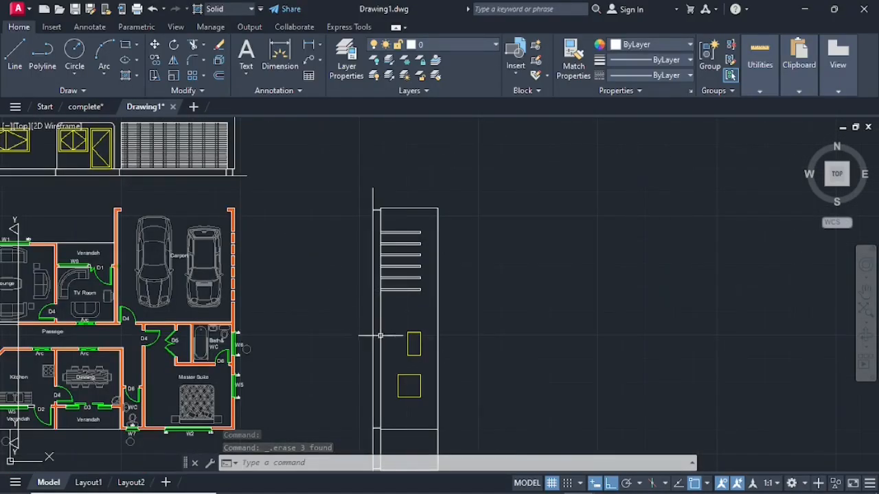
# Step: Offset the carport-side elevation's vertical wall edge farthest from the ground line outward by 150, and offset that copy by another 150
pyautogui.moveTo(380, 337)
pyautogui.mouseDown(button='middle')
pyautogui.moveTo(357, 270)
pyautogui.moveTo(327, 273)
pyautogui.mouseUp(button='middle')
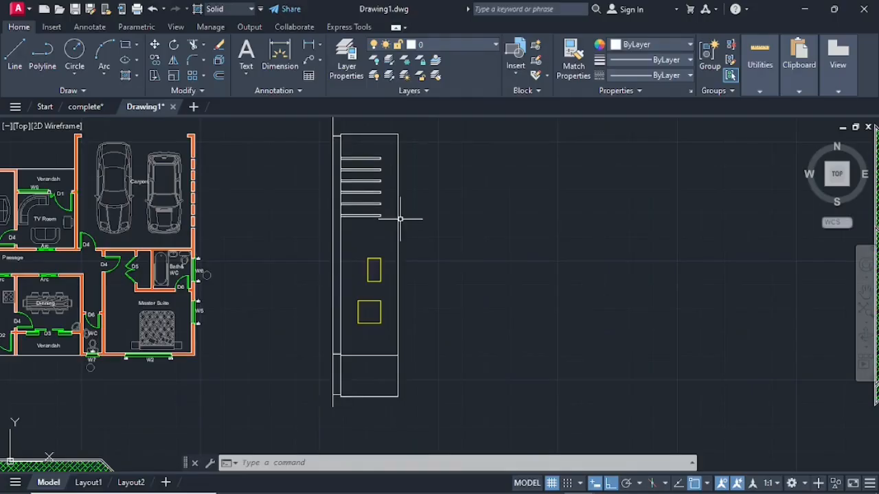
pyautogui.scroll(2, 401, 218)
pyautogui.scroll(-2, 400, 219)
pyautogui.moveTo(366, 237); pyautogui.dragTo(301, 248, button='middle')
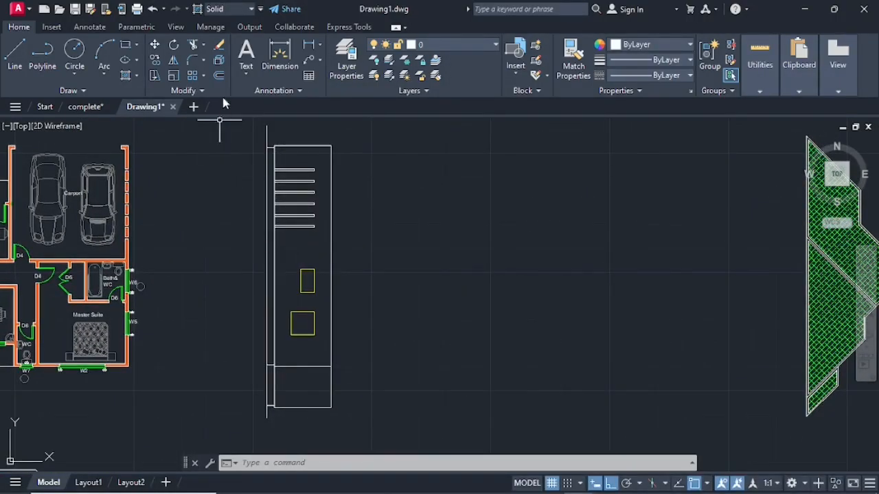
pyautogui.click(218, 76)
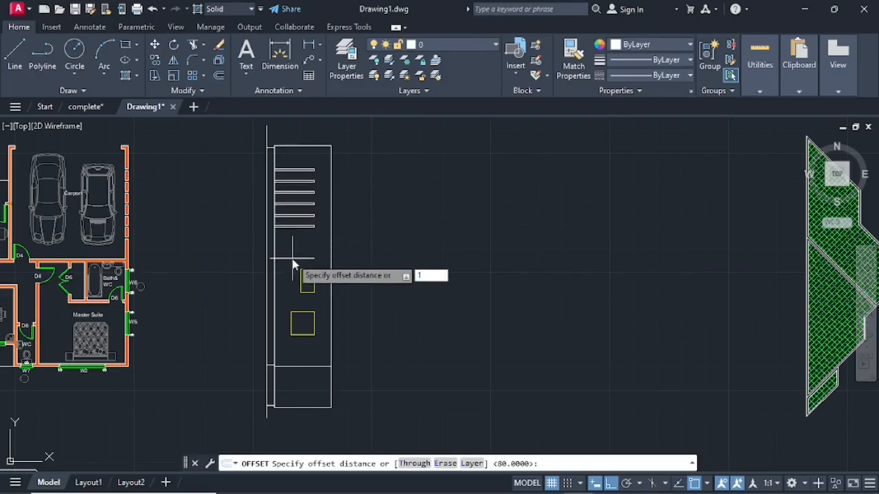
pyautogui.write('150')
pyautogui.press('Return')
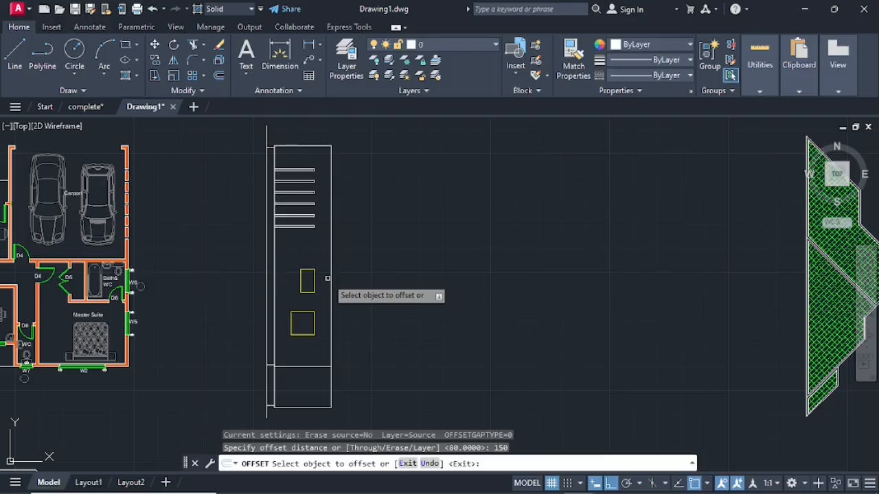
pyautogui.click(330, 279)
pyautogui.click(334, 287)
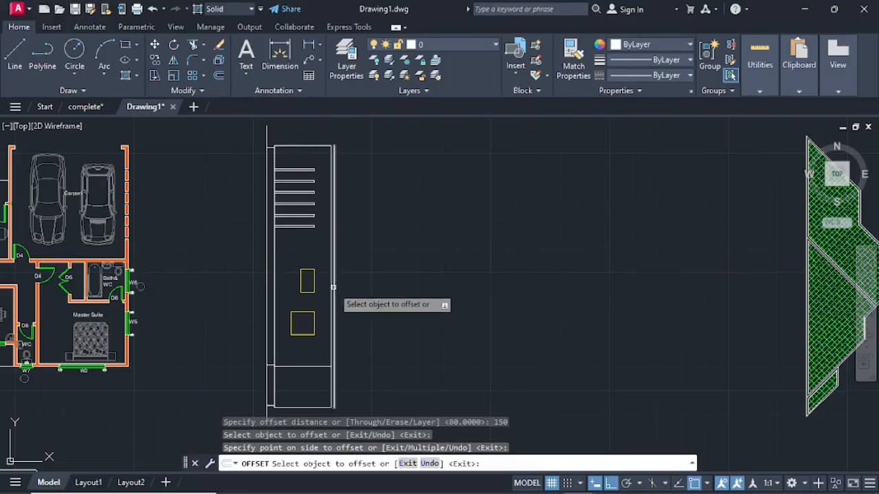
pyautogui.click(334, 295)
pyautogui.click(351, 264)
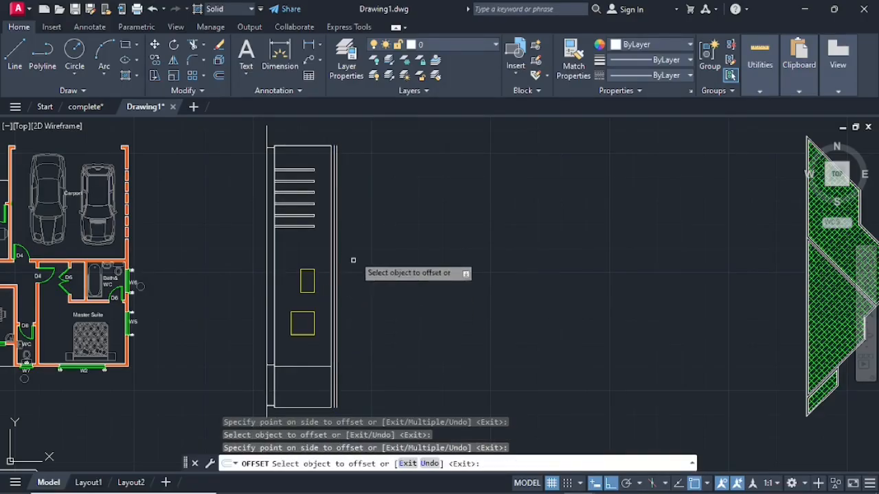
pyautogui.press('Escape')
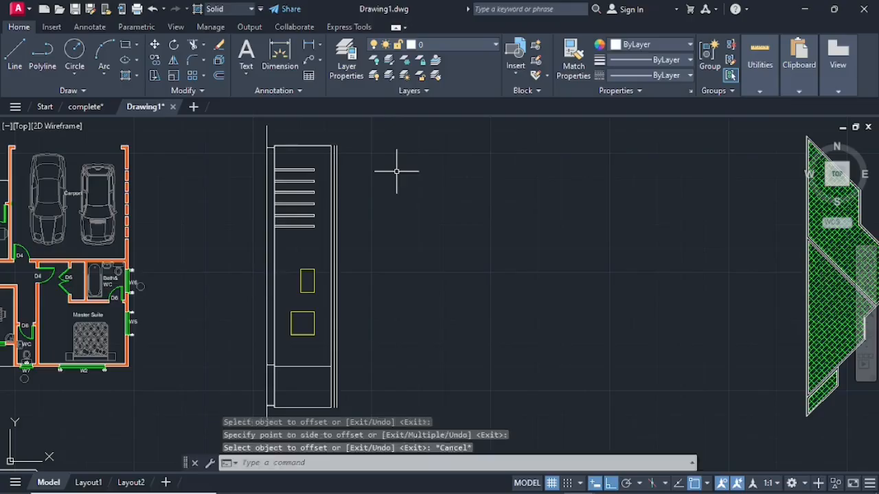
# Step: Draw a horizontal line about 300 long from the wall outline's upper corner to the outermost offset line
pyautogui.click(18, 48)
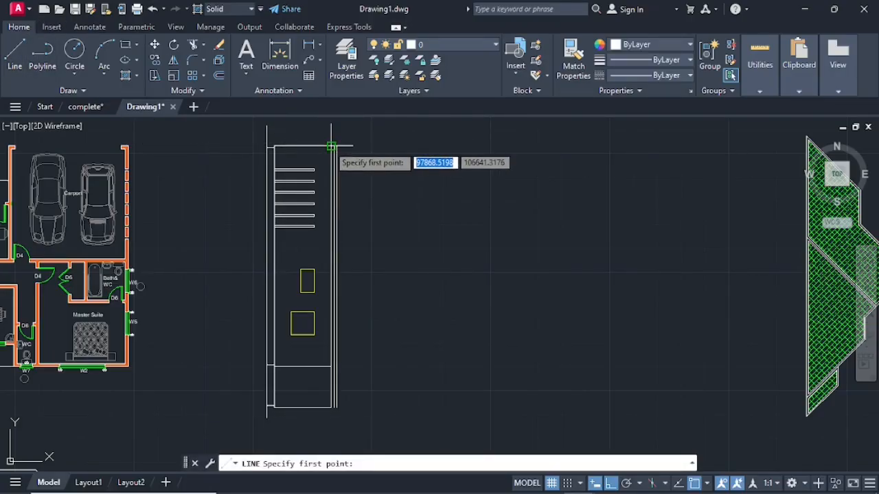
pyautogui.click(337, 146)
pyautogui.click(336, 146)
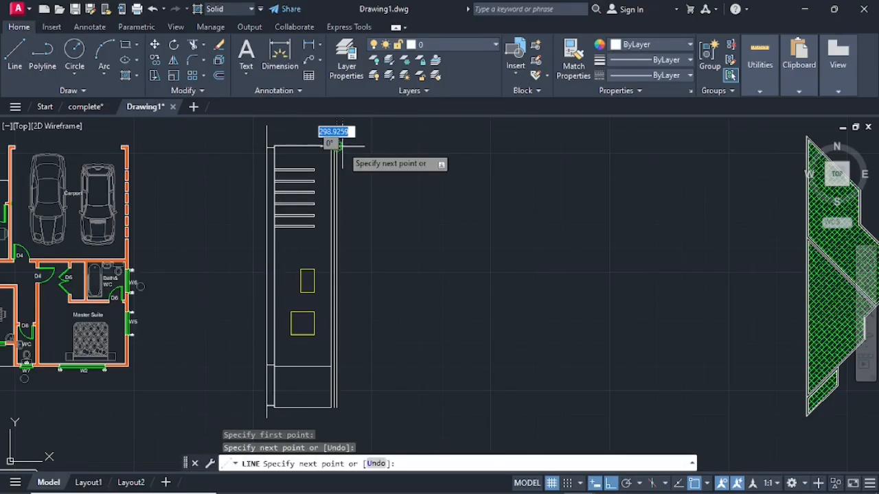
pyautogui.click(339, 146)
pyautogui.press('Return')
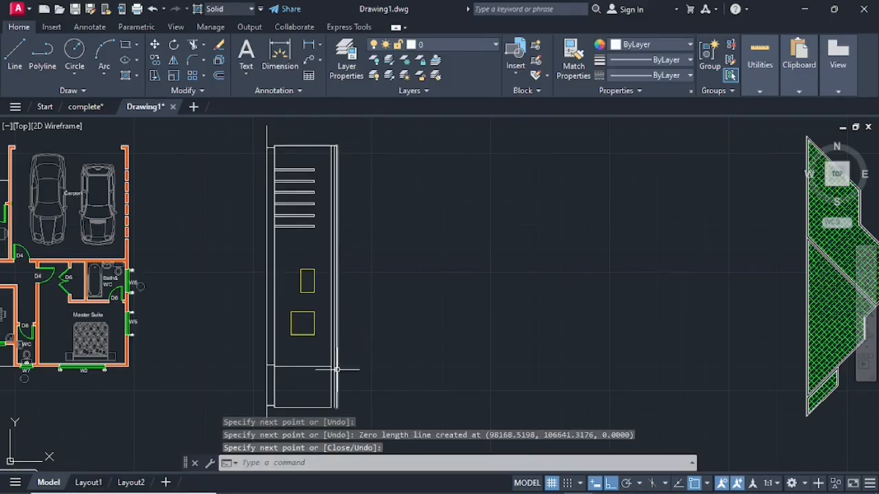
# Step: Draw a horizontal line about 430 long from the wall outline's lower corner across and slightly past the two offset lines
pyautogui.moveTo(337, 395); pyautogui.dragTo(339, 342, button='middle')
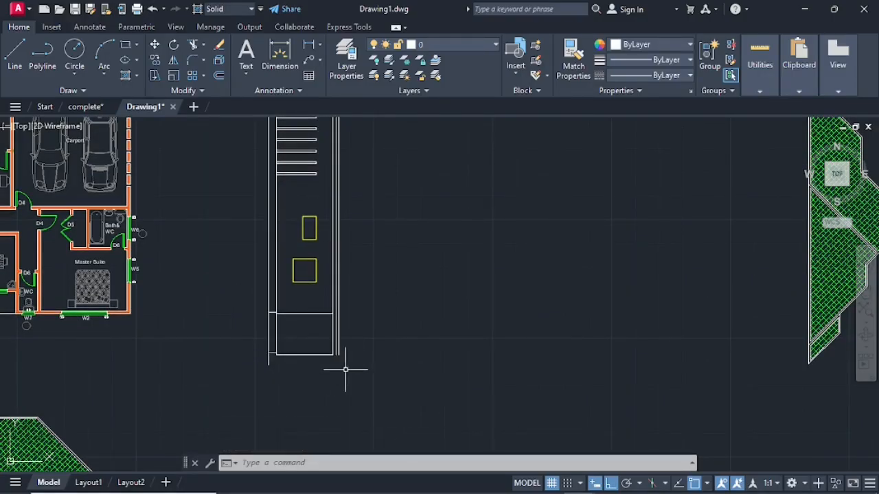
pyautogui.write('l')
pyautogui.press('Return')
pyautogui.scroll(2, 334, 370)
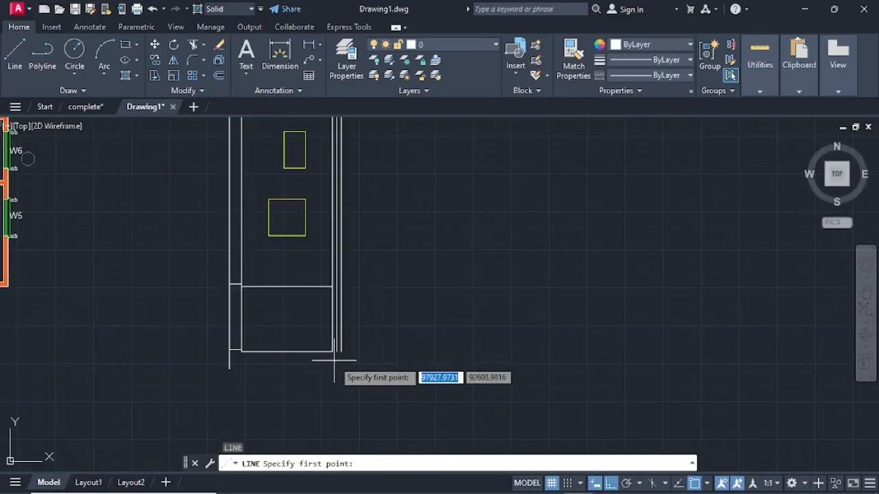
pyautogui.scroll(2, 335, 360)
pyautogui.click(329, 340)
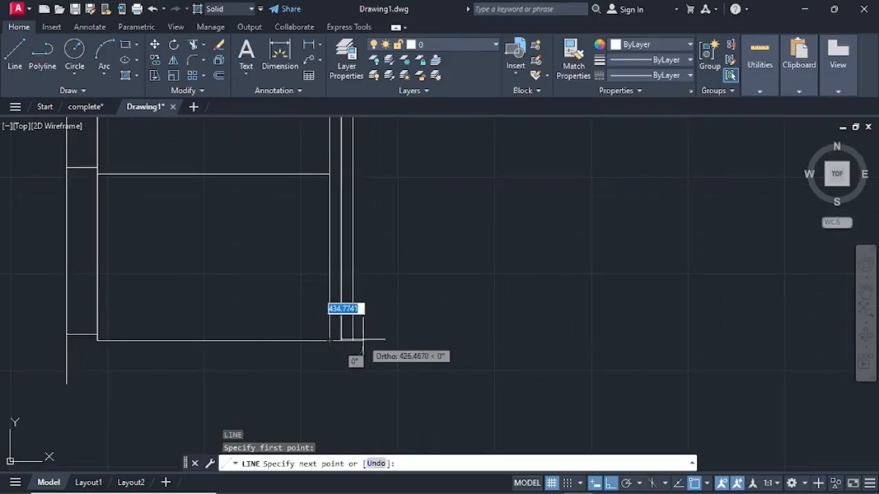
pyautogui.click(363, 340)
pyautogui.press('Return')
pyautogui.scroll(-6, 364, 336)
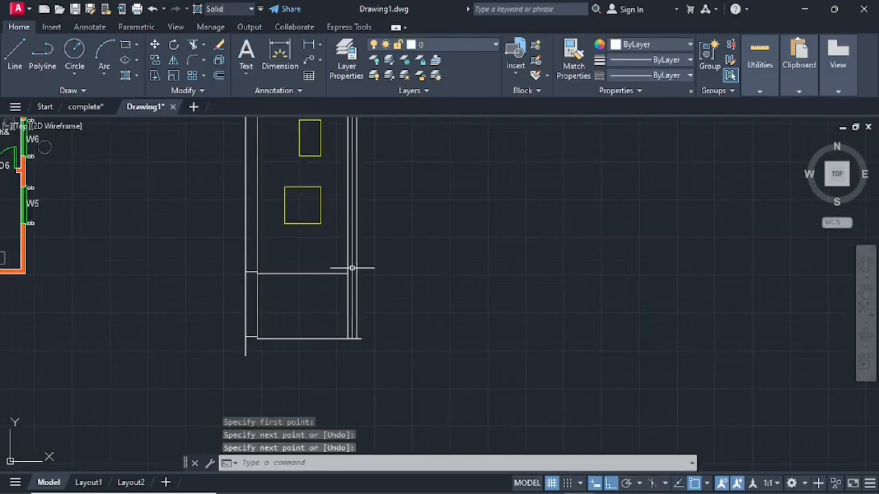
# Step: Offset the short horizontal line at the elevation's upper end upward by 250, and offset that copy upward by the same distance
pyautogui.moveTo(357, 319); pyautogui.dragTo(346, 380, button='middle')
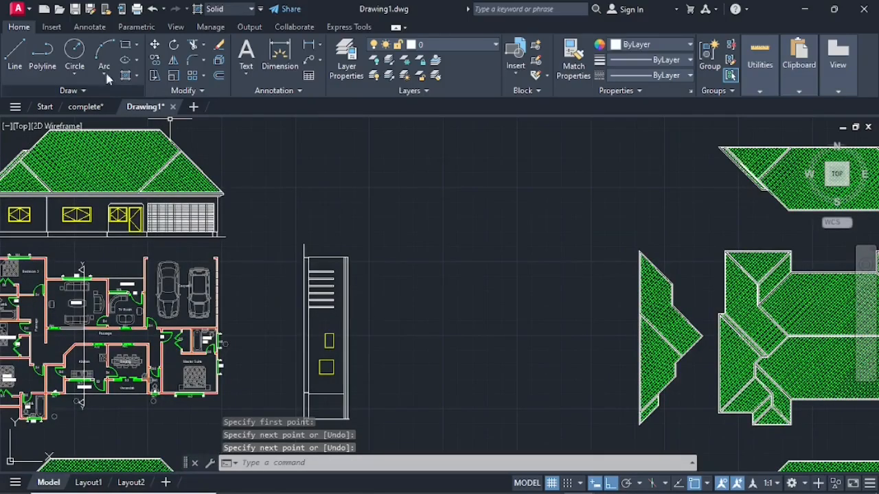
pyautogui.click(220, 76)
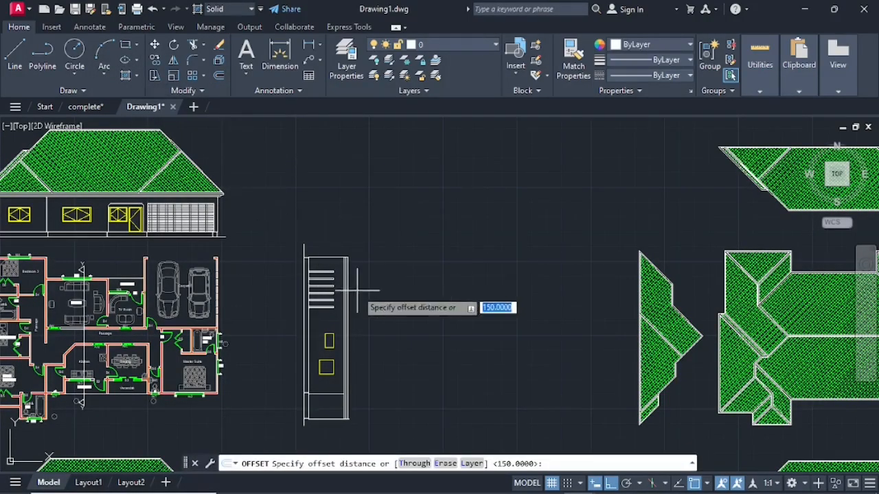
pyautogui.scroll(6, 334, 271)
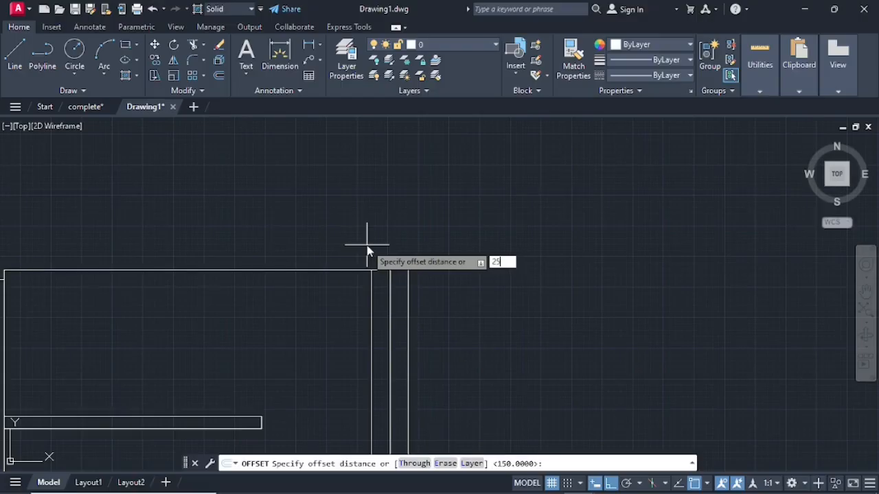
pyautogui.press('Return')
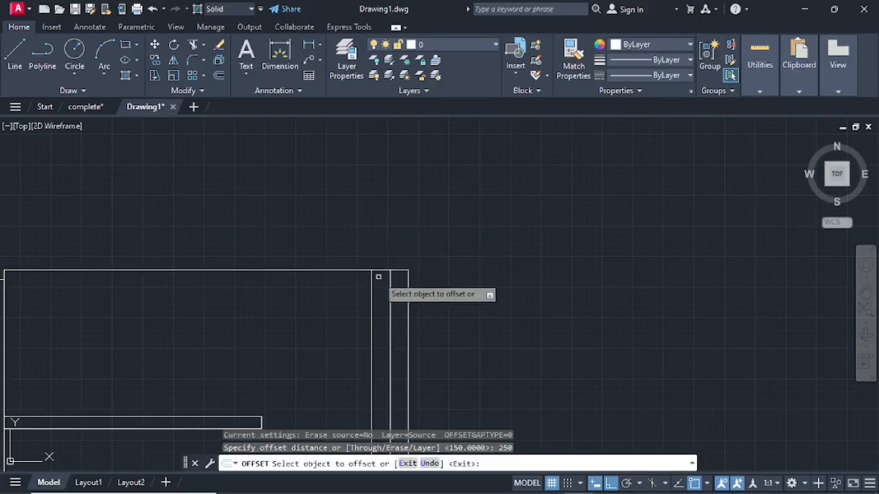
pyautogui.click(389, 271)
pyautogui.click(386, 236)
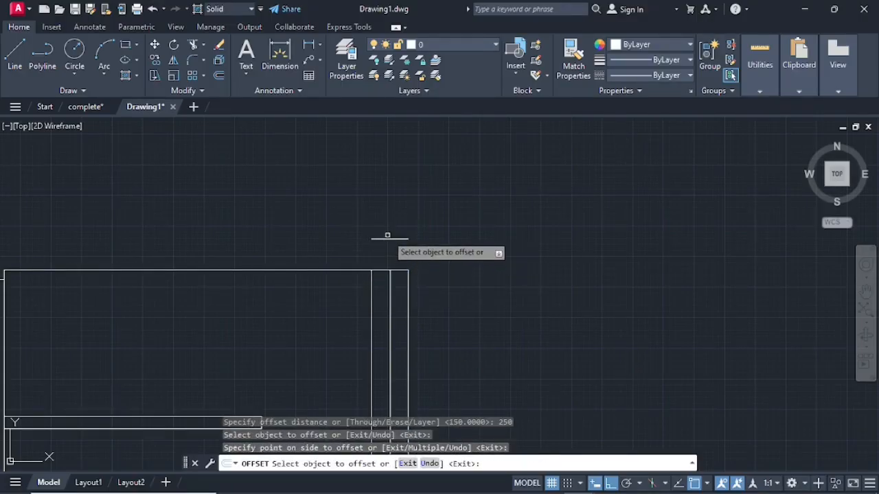
pyautogui.click(388, 239)
pyautogui.click(394, 201)
pyautogui.scroll(-8, 391, 275)
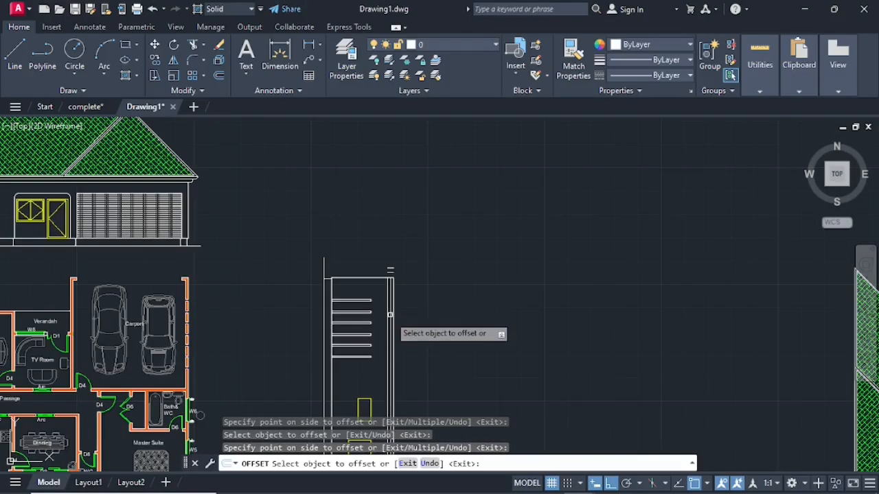
# Step: Offset the short horizontal line at the elevation's lower end downward by 250, and offset that copy downward again by 250
pyautogui.moveTo(391, 363); pyautogui.dragTo(391, 239, button='middle')
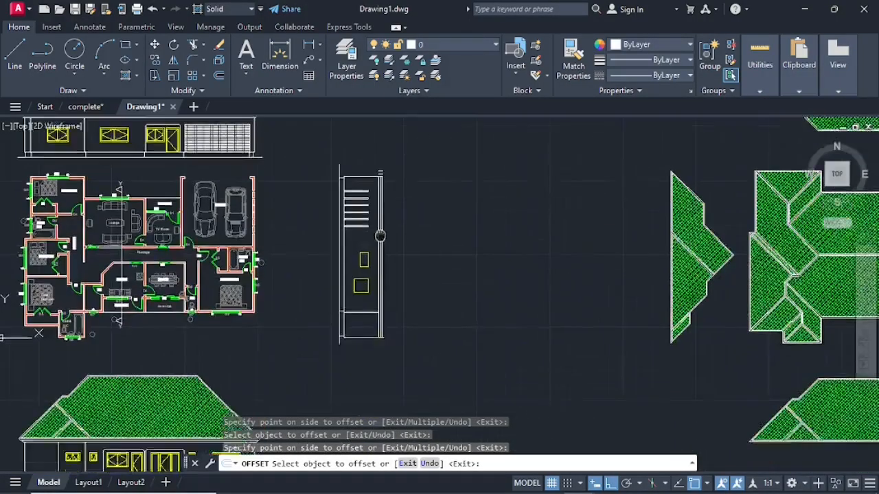
pyautogui.scroll(8, 379, 314)
pyautogui.scroll(2, 411, 253)
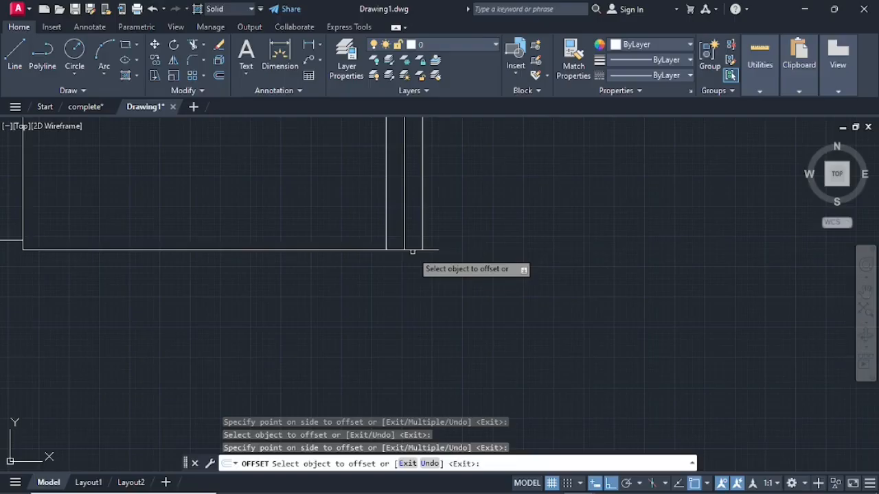
pyautogui.click(415, 250)
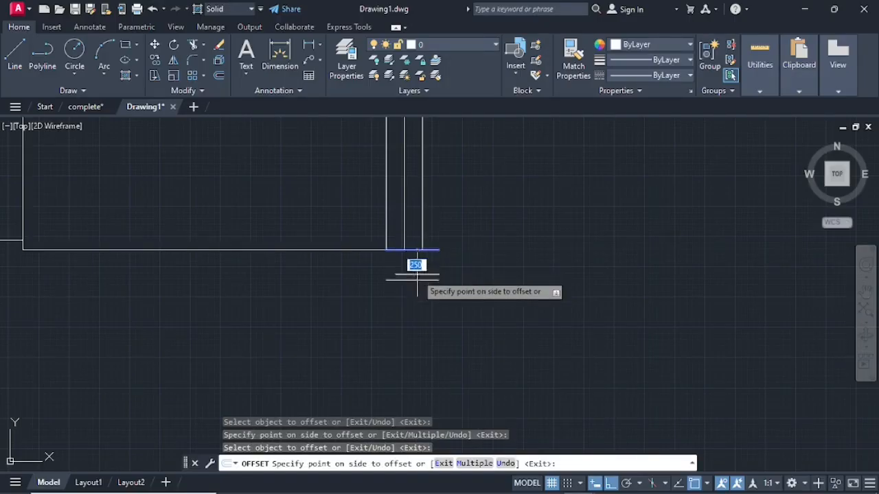
pyautogui.click(418, 271)
pyautogui.click(418, 280)
pyautogui.click(423, 313)
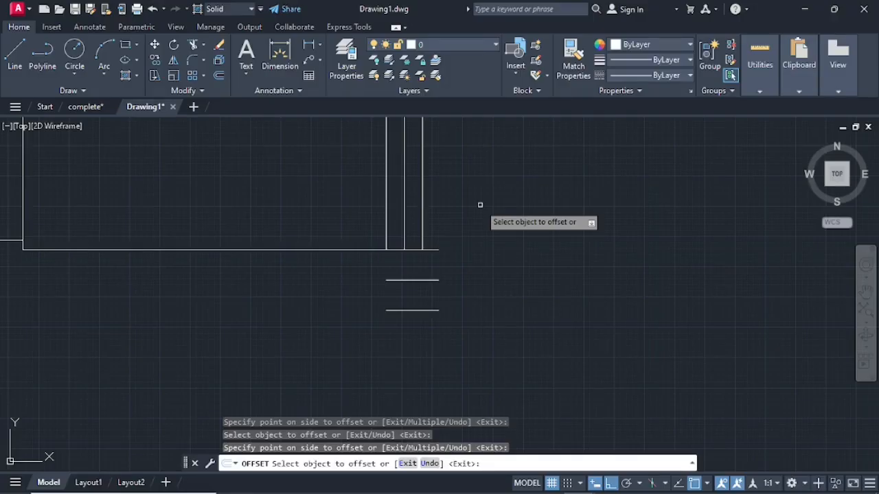
pyautogui.press('Escape')
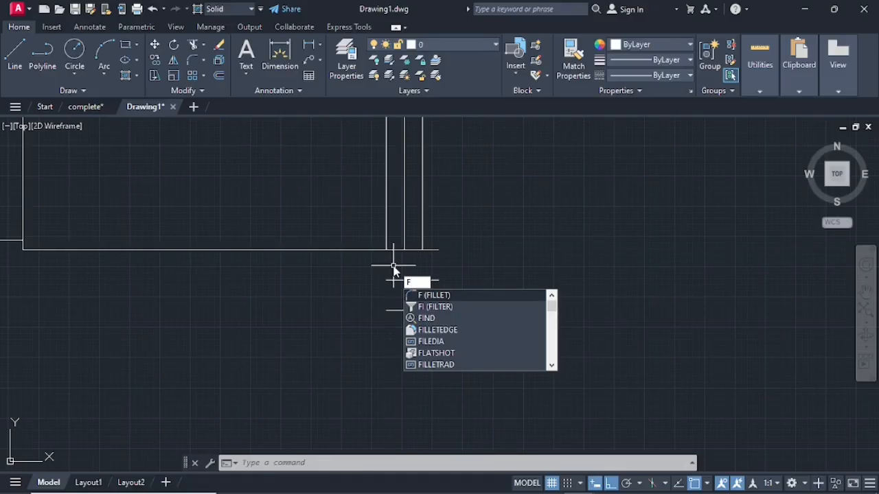
# Step: At the elevation's lower end, fillet the wall edge and the middle vertical line to the nearer and farther short lines with radius 150
pyautogui.press('Return')
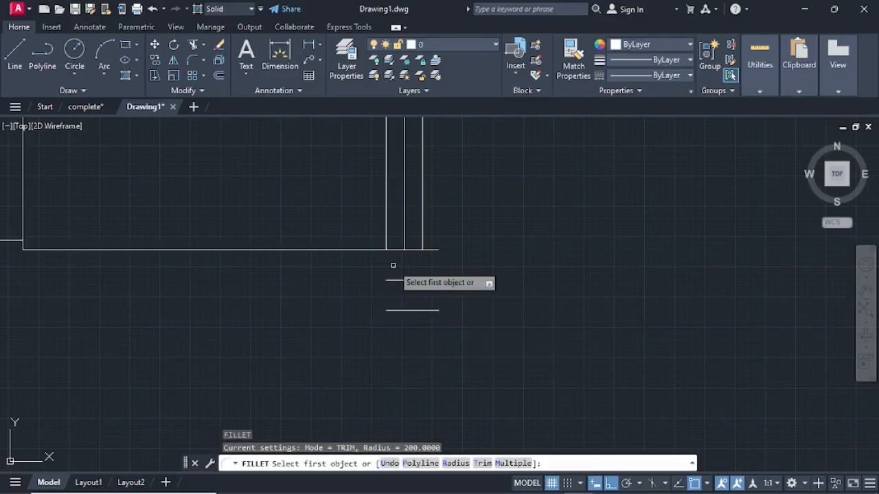
pyautogui.write('r')
pyautogui.press('Return')
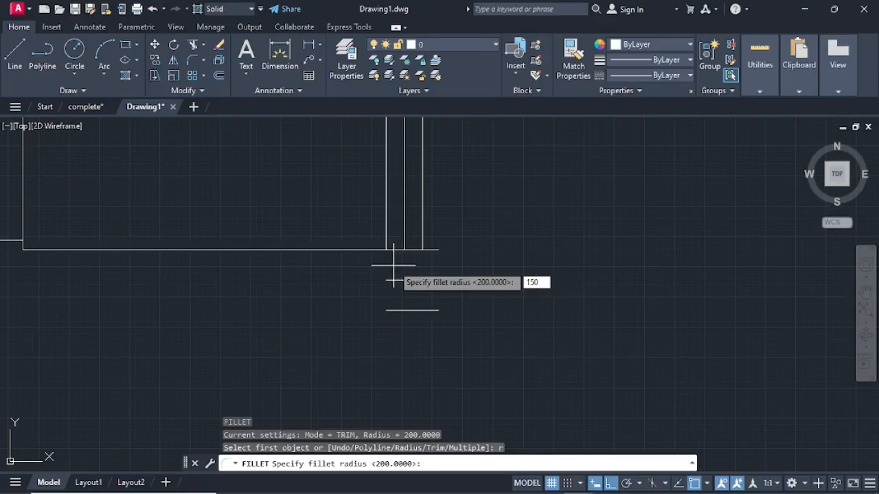
pyautogui.press('Return')
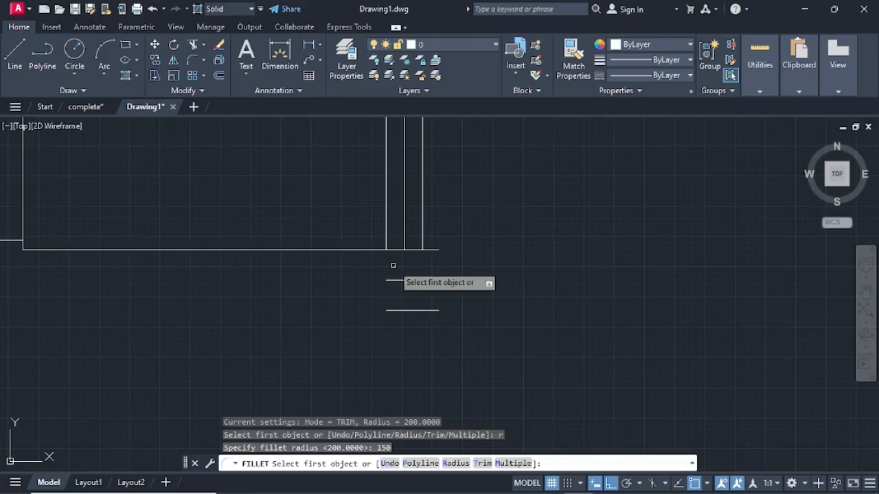
pyautogui.write('m')
pyautogui.press('Return')
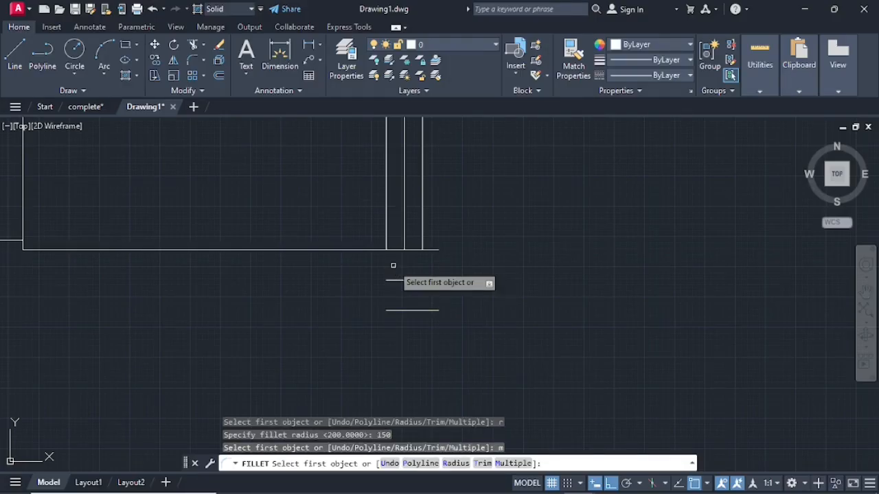
pyautogui.click(386, 227)
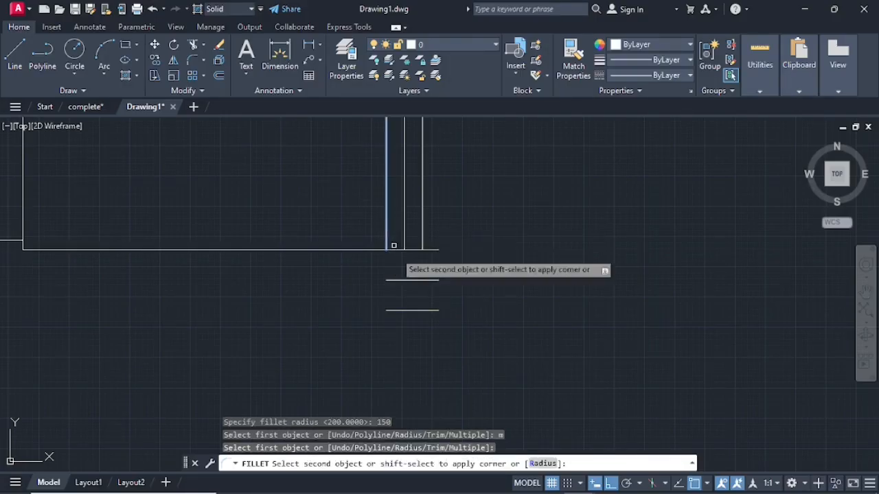
pyautogui.click(432, 281)
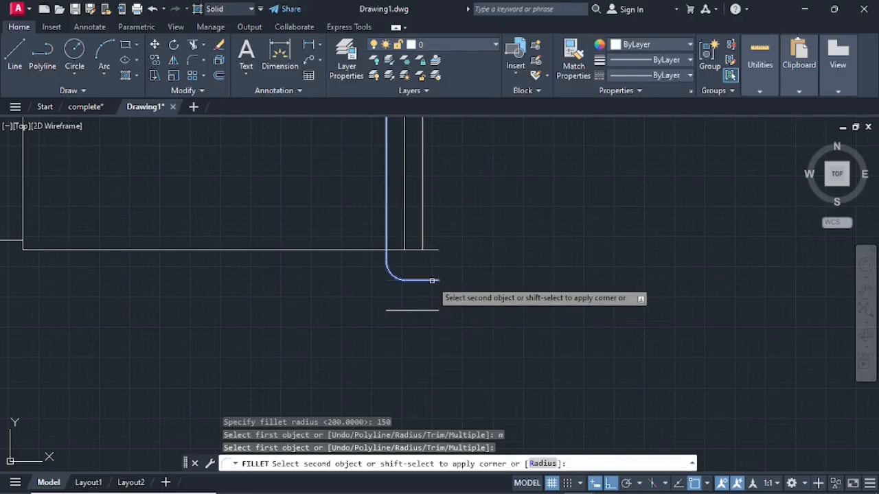
pyautogui.click(404, 225)
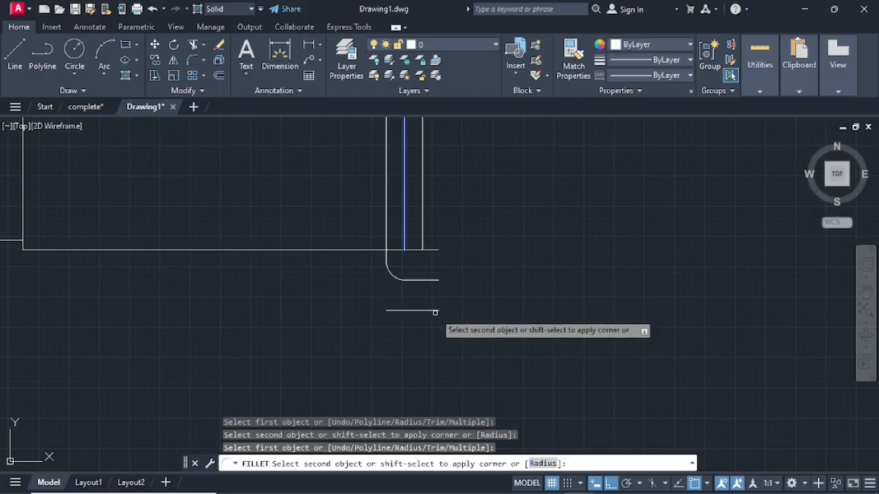
pyautogui.click(435, 313)
pyautogui.scroll(-3, 431, 274)
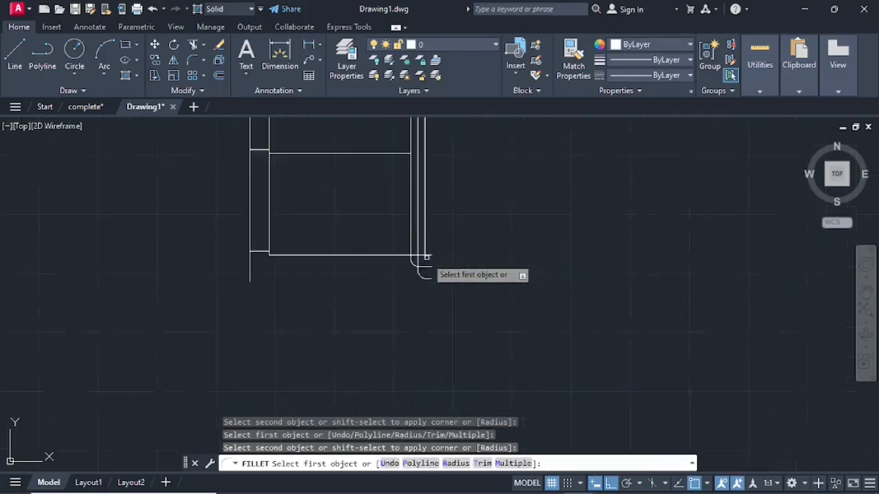
# Step: At the elevation's upper end, fillet the wall edge and the middle vertical line to the nearer and farther short lines with radius 150
pyautogui.scroll(8, 435, 218)
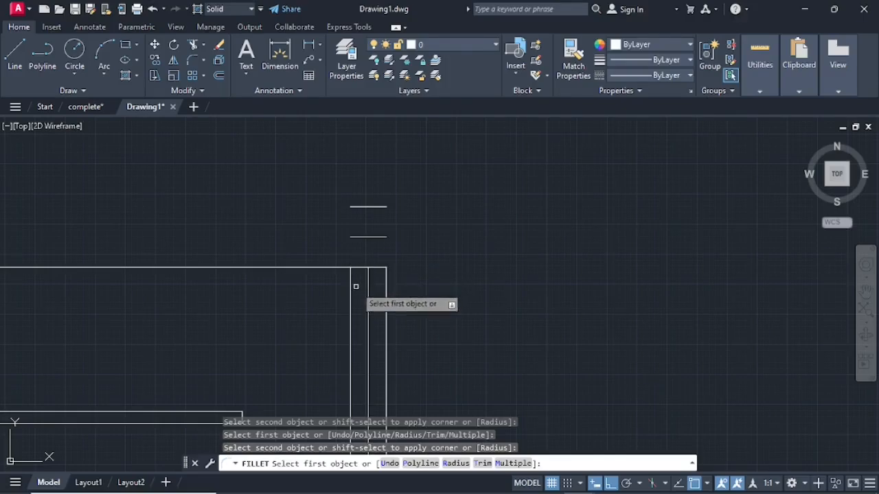
pyautogui.click(350, 291)
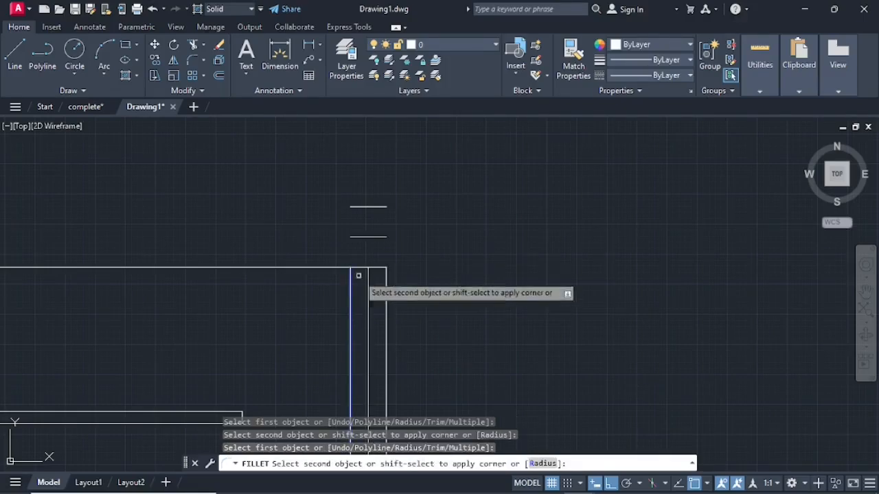
pyautogui.click(383, 237)
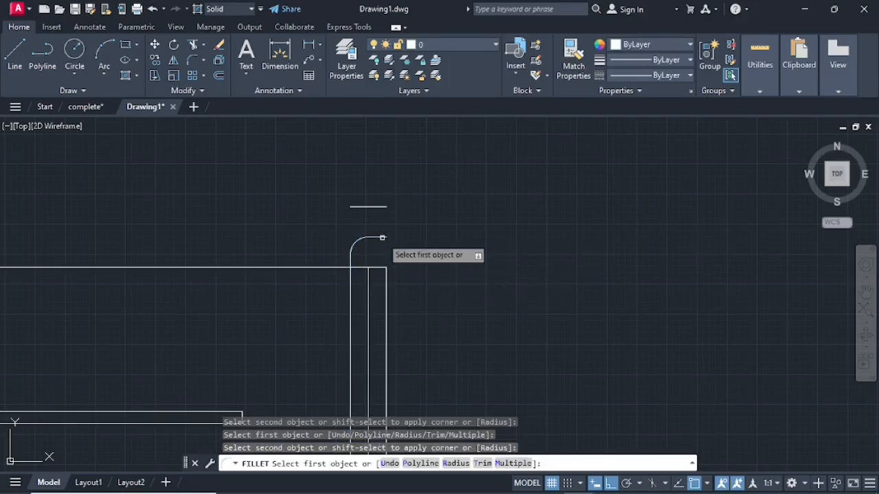
pyautogui.click(369, 306)
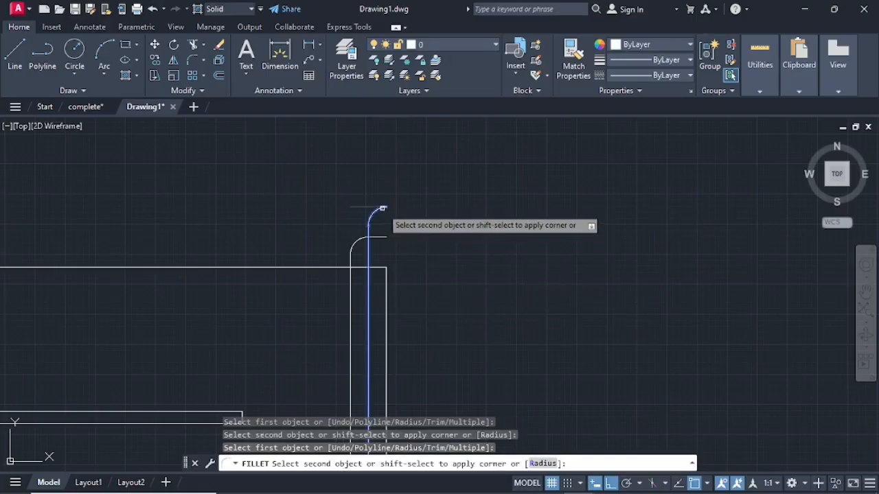
pyautogui.click(383, 207)
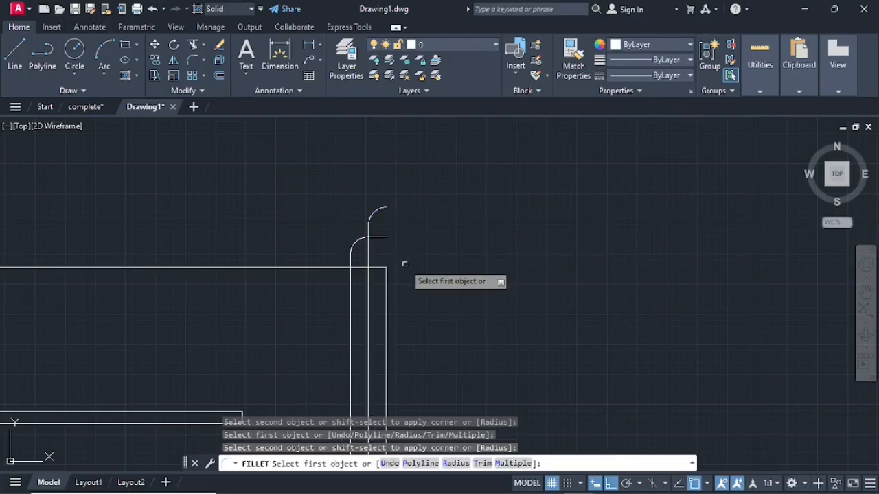
pyautogui.press('Escape')
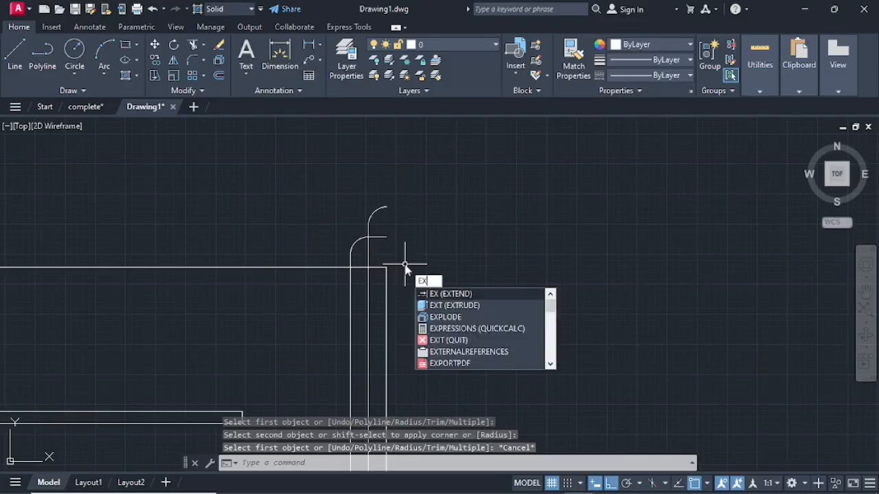
# Step: Extend the outermost vertical eaves line at the elevation's upper end to meet the end of the farther rounded corner
pyautogui.press('Return')
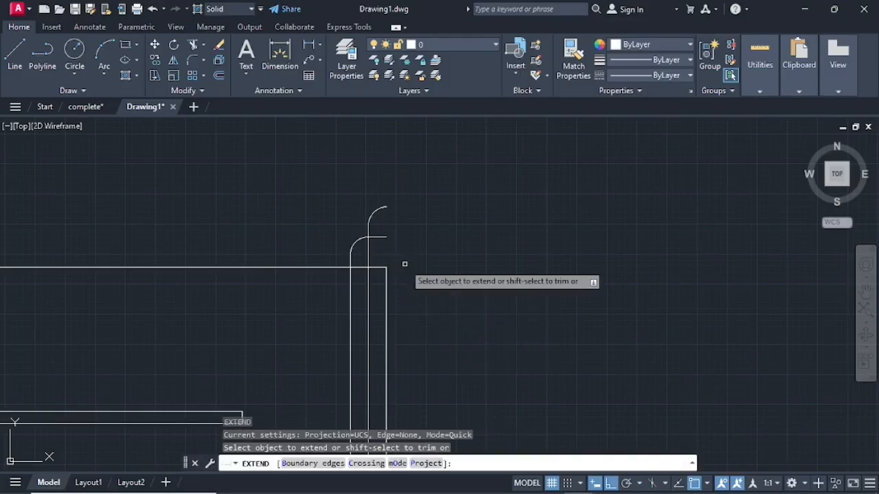
pyautogui.click(387, 305)
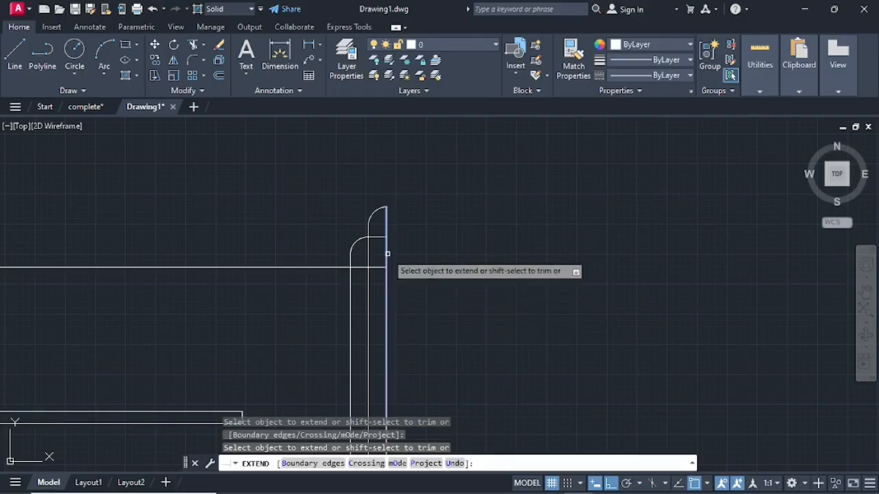
pyautogui.scroll(-5, 401, 340)
pyautogui.moveTo(402, 364); pyautogui.dragTo(392, 251, button='middle')
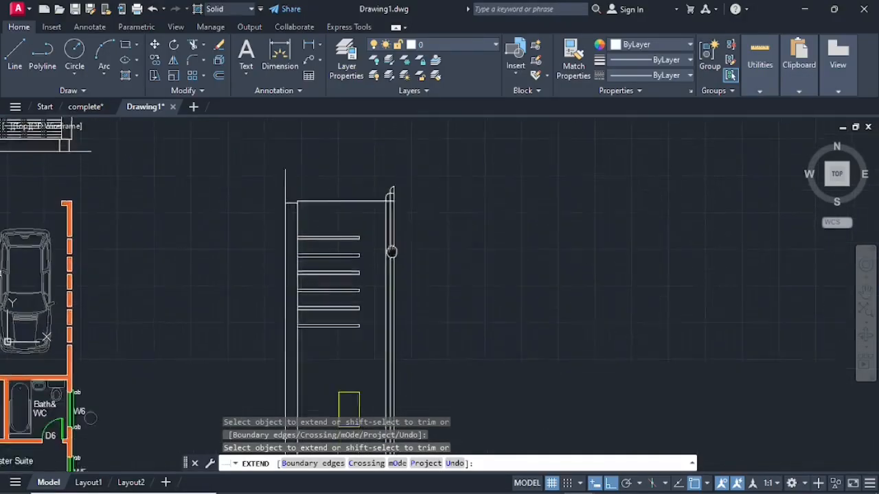
pyautogui.scroll(-3, 397, 237)
pyautogui.scroll(-1, 391, 325)
pyautogui.scroll(8, 397, 323)
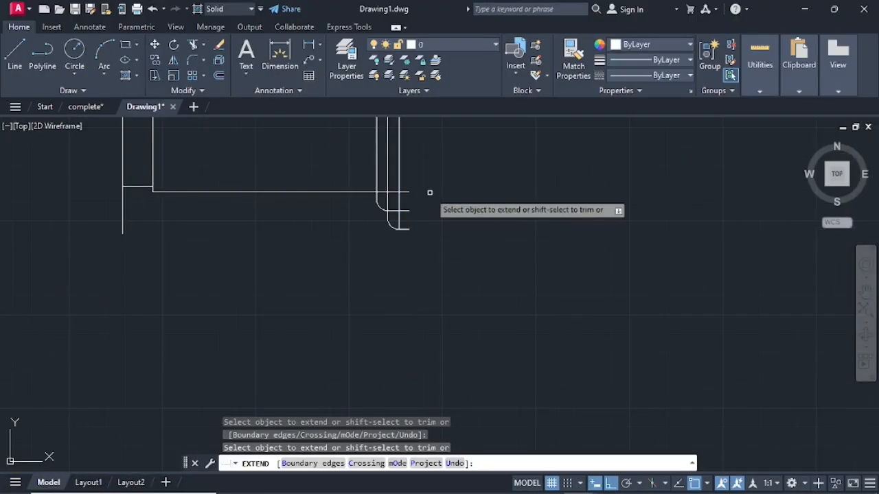
pyautogui.press('Escape')
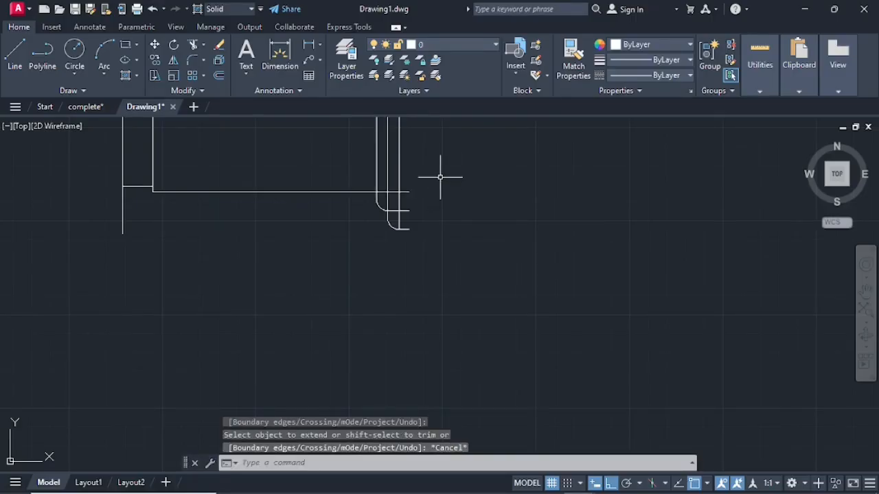
# Step: At the elevation's lower end, trim the short lines projecting past the outer vertical line and the segments between the middle and outer lines
pyautogui.write('TR')
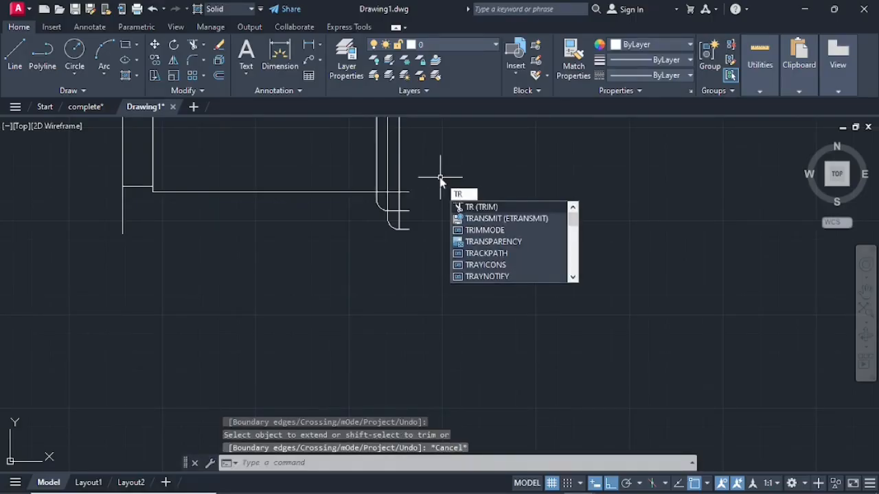
pyautogui.press('Return')
pyautogui.moveTo(408, 176); pyautogui.dragTo(407, 243)
pyautogui.scroll(4, 401, 202)
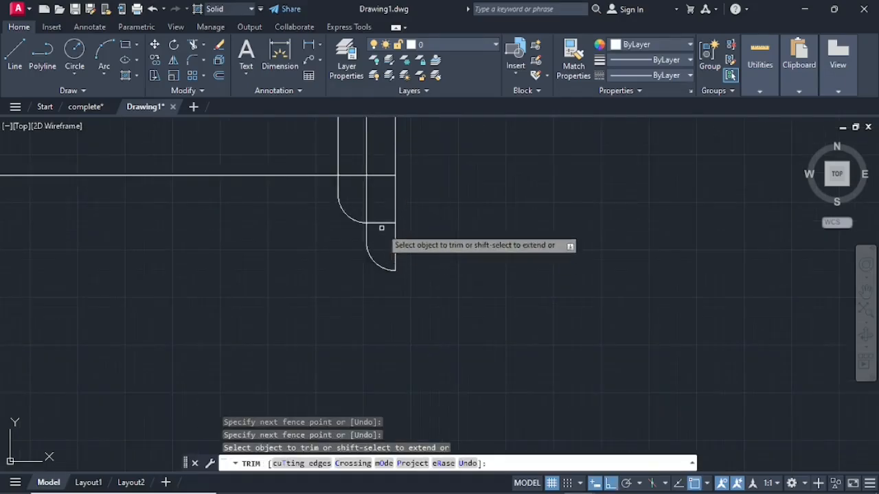
pyautogui.click(383, 222)
pyautogui.click(382, 175)
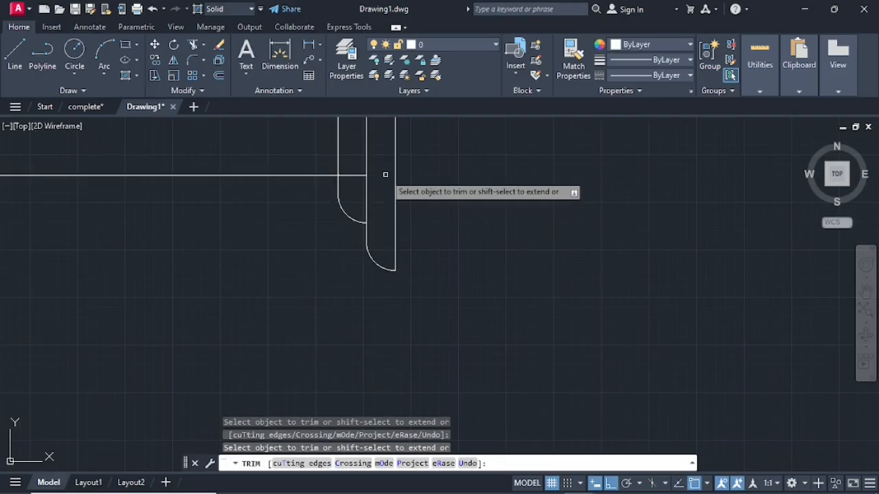
# Step: At the elevation's upper end, trim the horizontal segments crossing between the eaves' vertical lines, including the wall-top line back to the wall edge
pyautogui.scroll(-5, 354, 175)
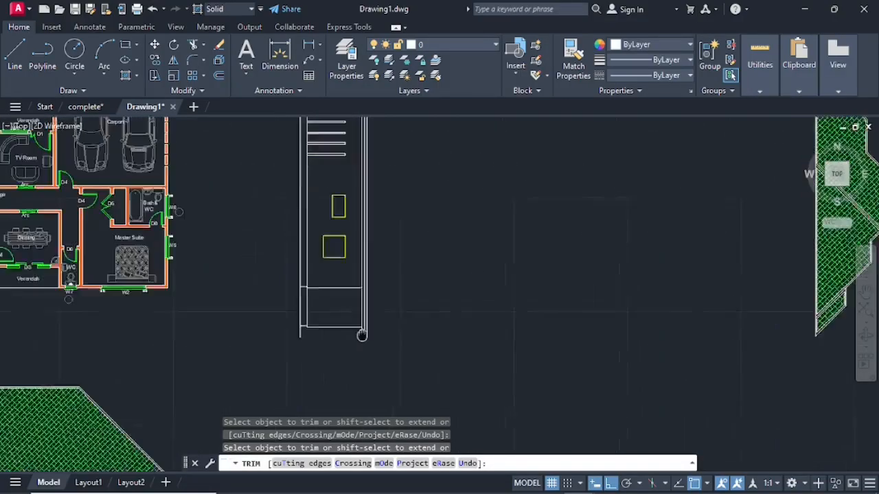
pyautogui.scroll(5, 360, 209)
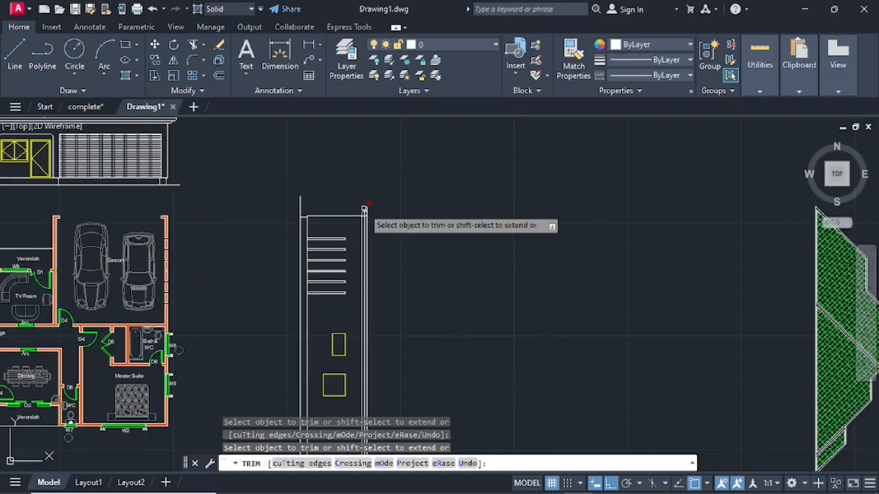
pyautogui.click(371, 197)
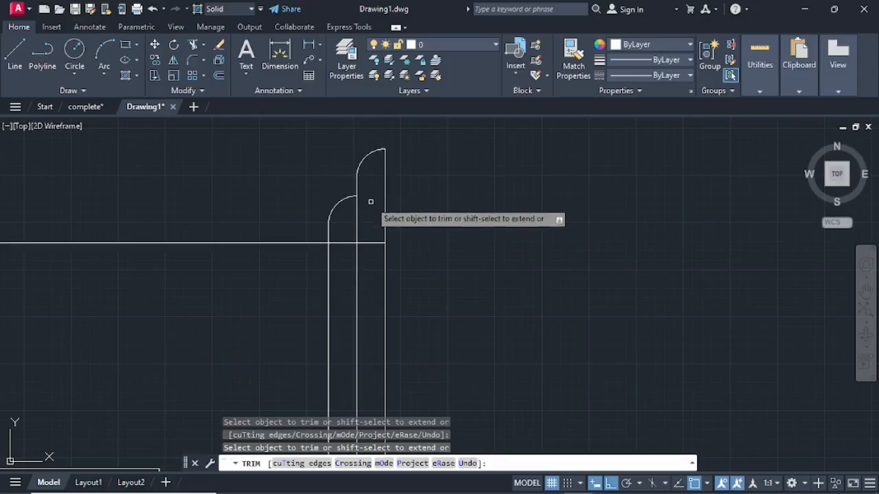
pyautogui.click(372, 244)
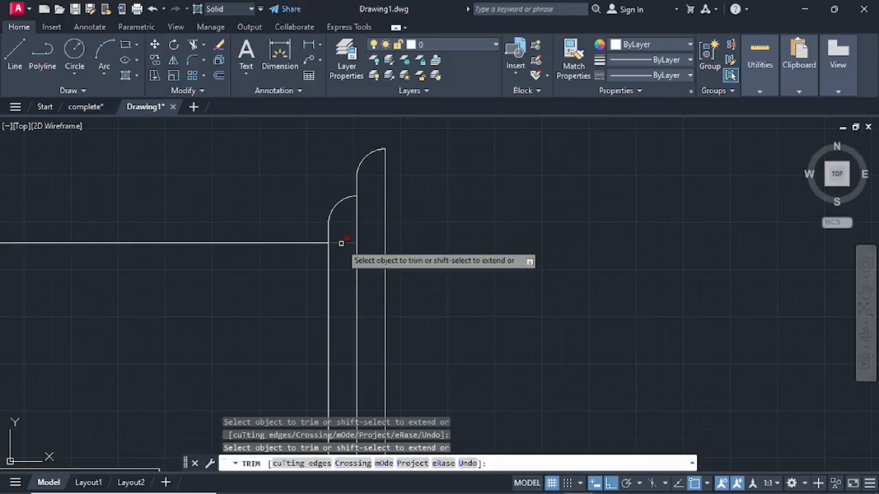
pyautogui.click(343, 244)
pyautogui.scroll(-6, 414, 248)
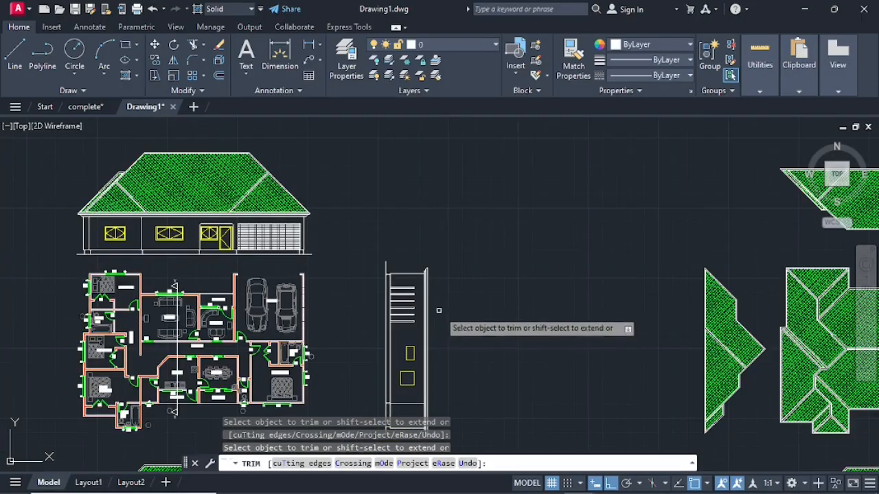
pyautogui.moveTo(442, 323); pyautogui.dragTo(435, 236, button='middle')
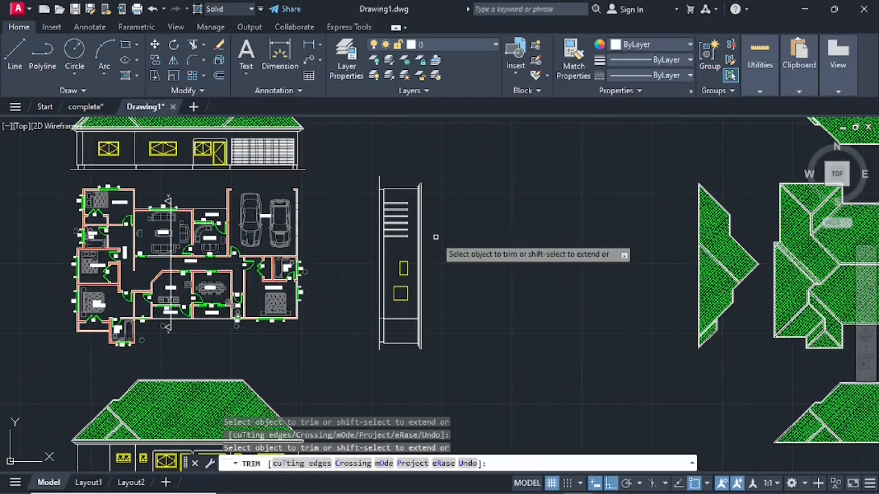
pyautogui.press('Escape')
# Step: Offset both yellow window rectangles inward by 80 to form their frames
pyautogui.scroll(4, 408, 267)
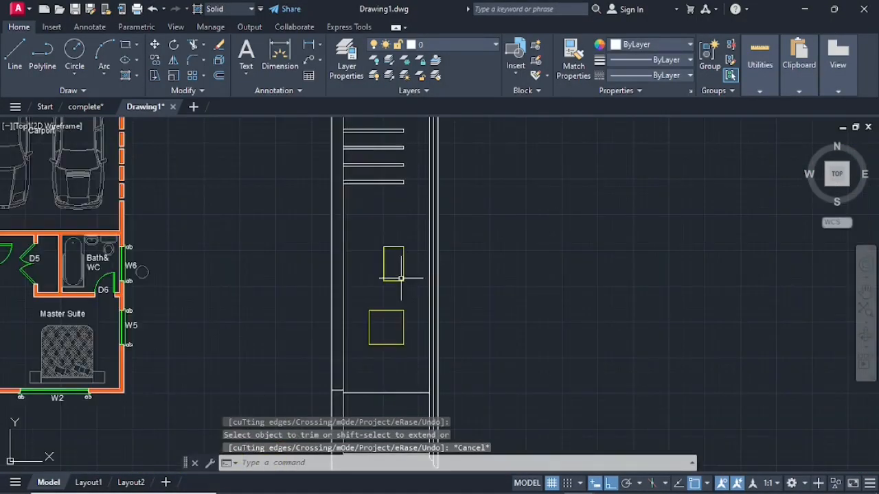
pyautogui.scroll(4, 401, 278)
pyautogui.scroll(-2, 377, 243)
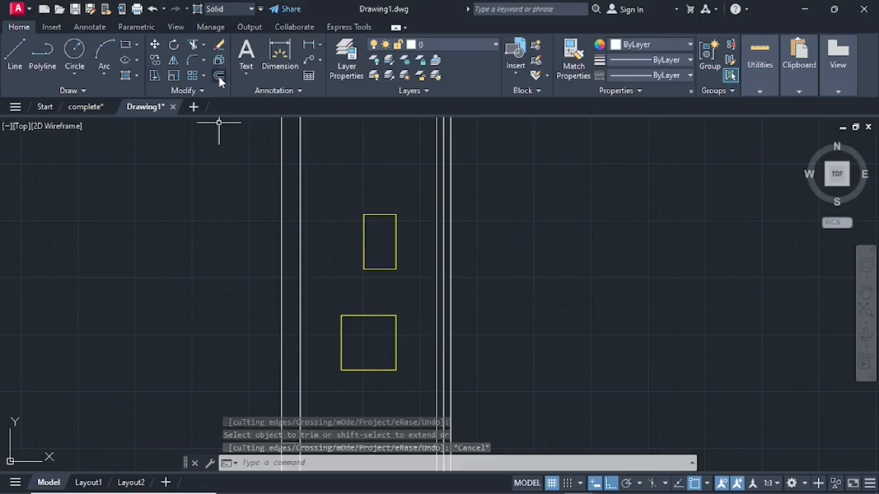
pyautogui.click(218, 75)
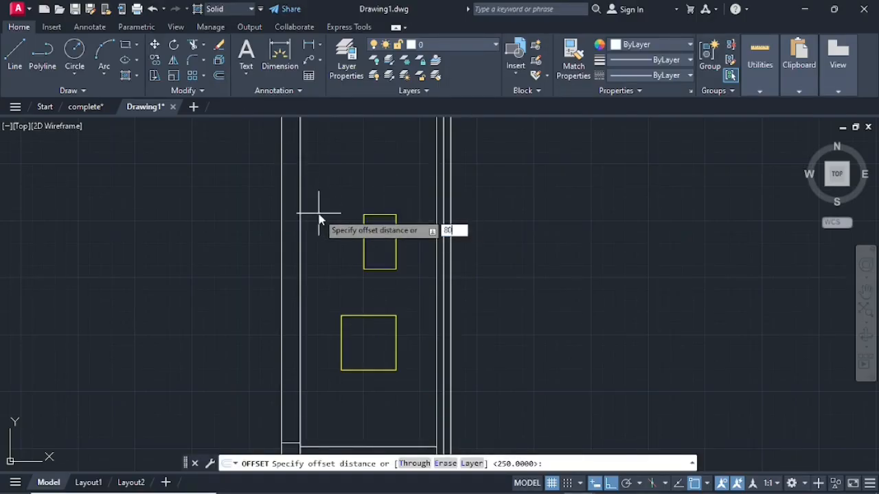
pyautogui.press('Return')
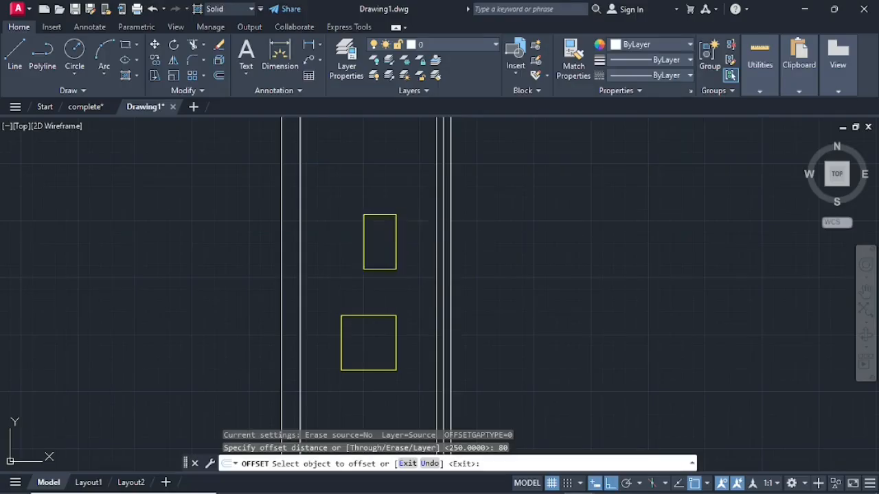
pyautogui.click(364, 229)
pyautogui.click(372, 247)
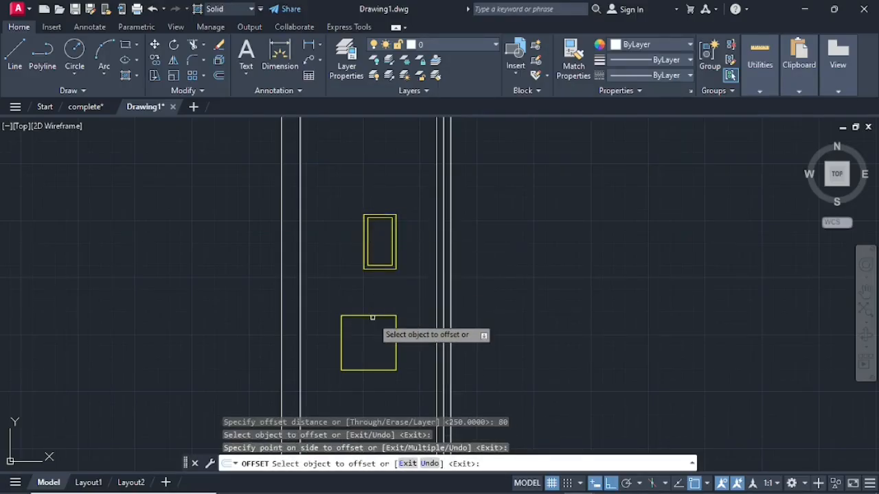
pyautogui.click(372, 317)
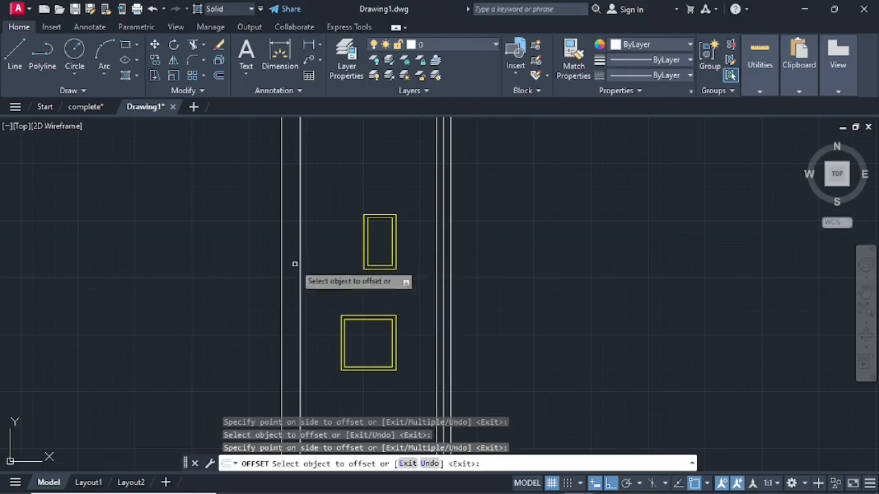
# Step: Make "doors and windors" the current layer and draw a horizontal line between the side midpoints of the smaller window's inner frame
pyautogui.scroll(-3, 292, 266)
pyautogui.scroll(2, 292, 266)
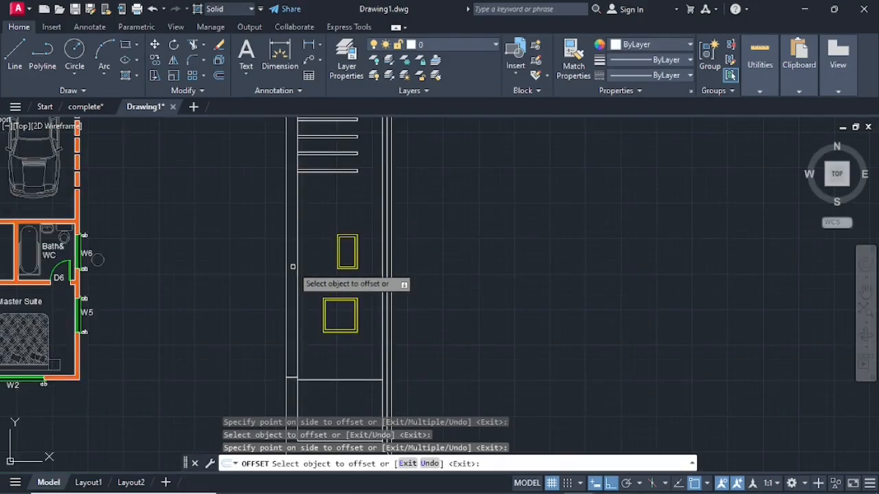
pyautogui.scroll(2, 293, 267)
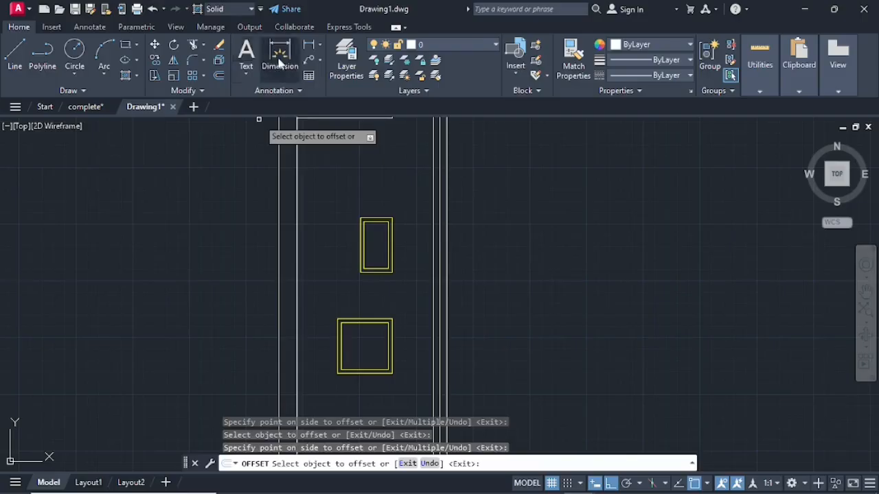
pyautogui.click(494, 46)
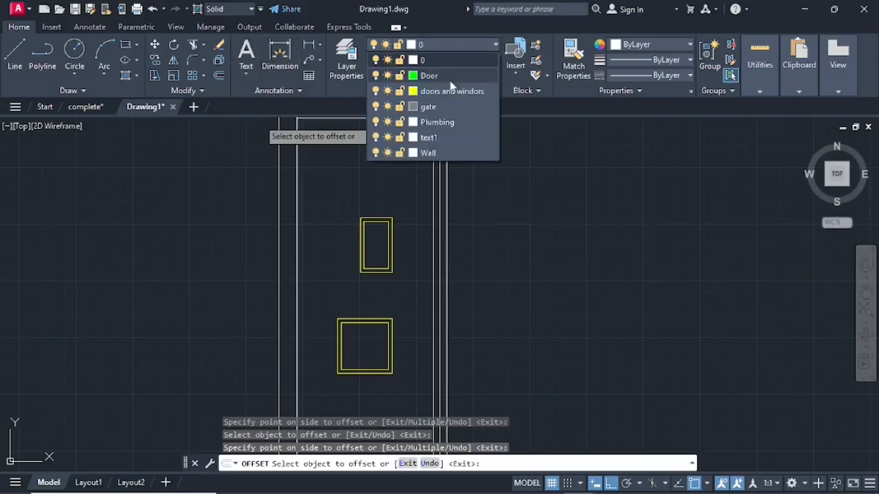
pyautogui.click(447, 92)
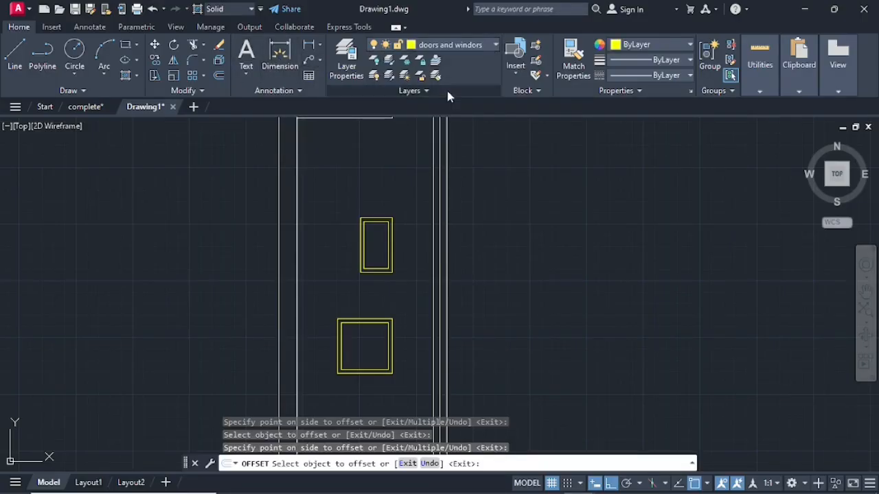
pyautogui.click(15, 55)
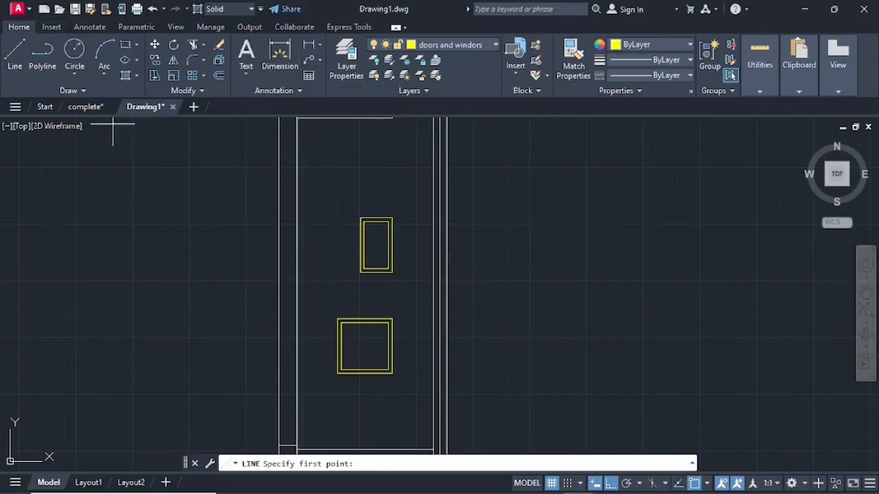
pyautogui.click(386, 243)
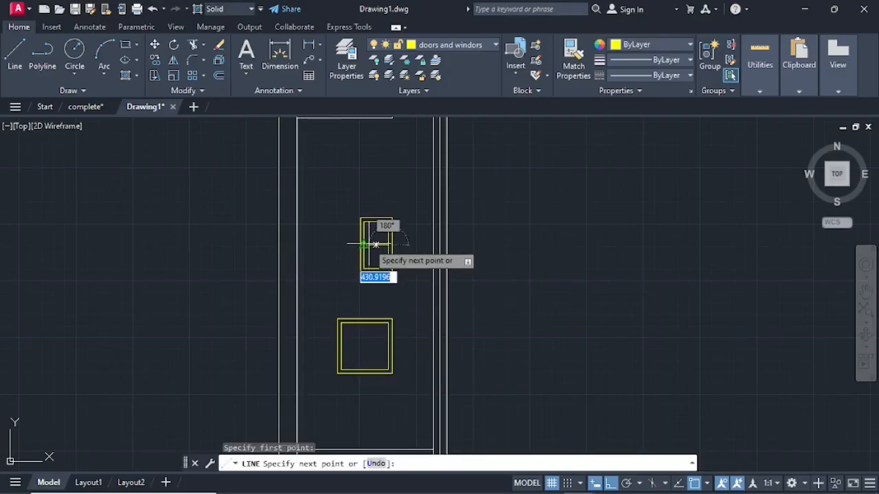
pyautogui.click(375, 244)
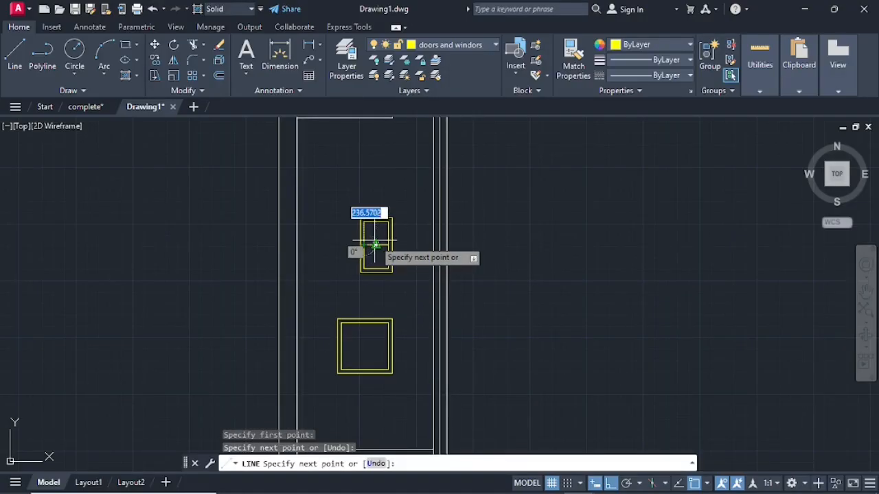
pyautogui.press('Escape')
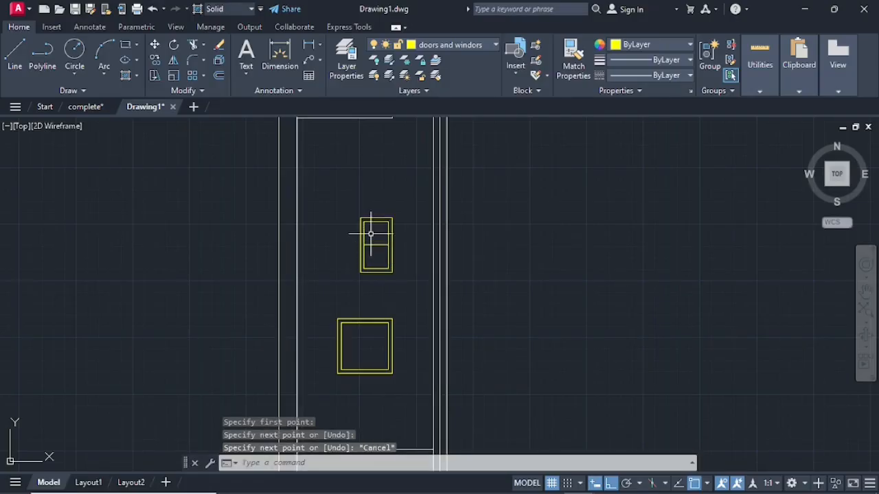
# Step: Trace the left side of the smaller window's inner frame with two separate lines, from each corner to the horizontal middle line
pyautogui.press('Return')
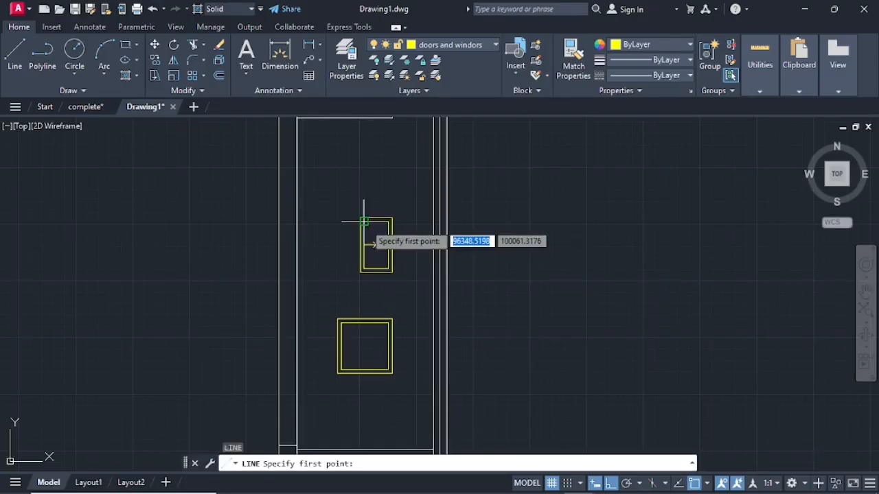
pyautogui.click(364, 222)
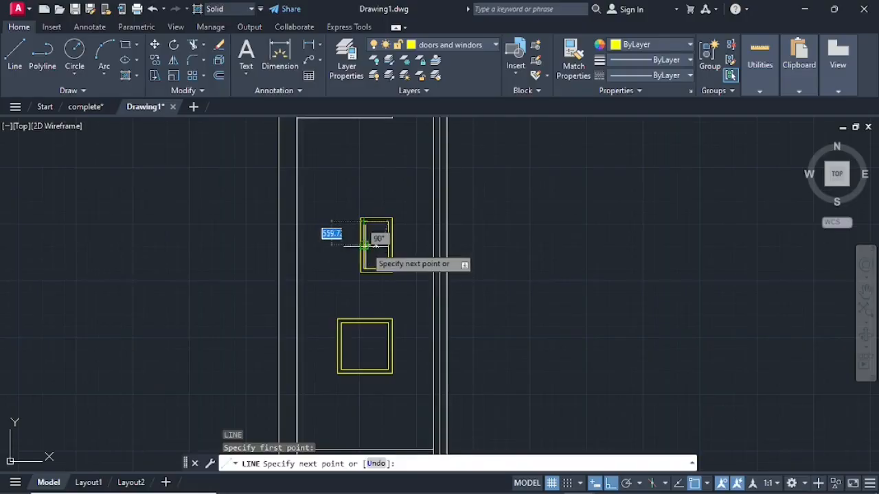
pyautogui.click(364, 246)
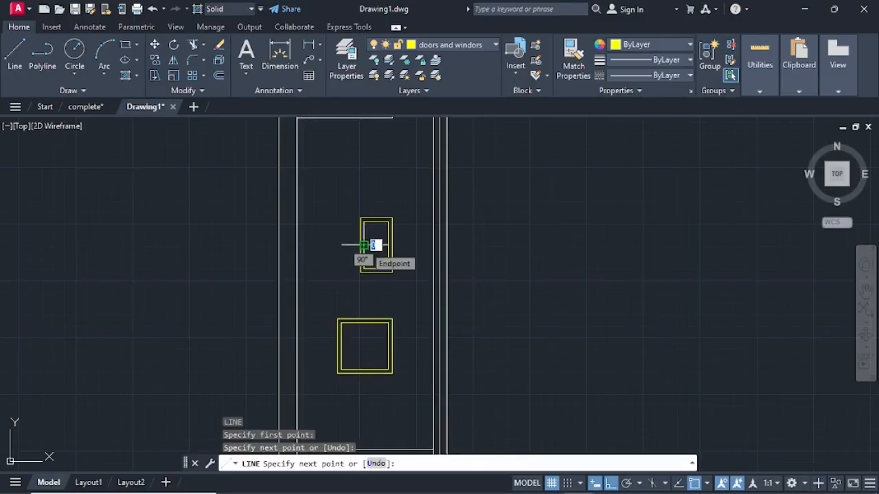
pyautogui.click(388, 246)
pyautogui.press('Return')
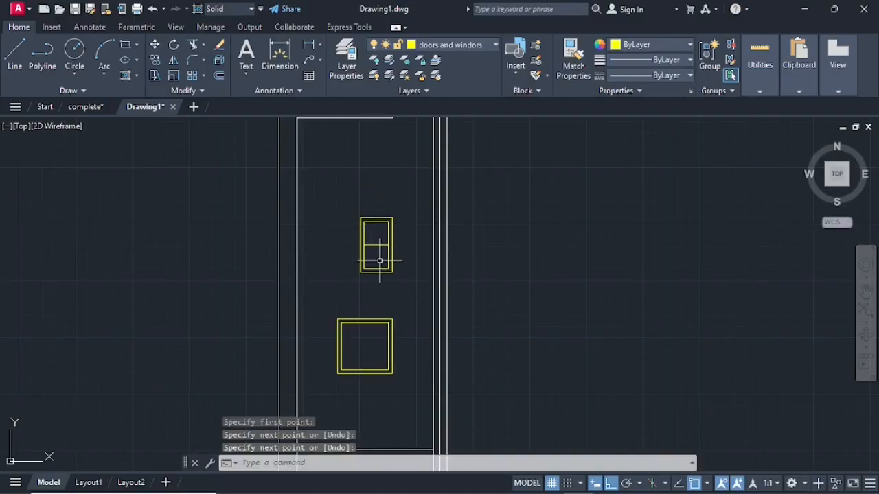
pyautogui.press('Return')
pyautogui.click(365, 246)
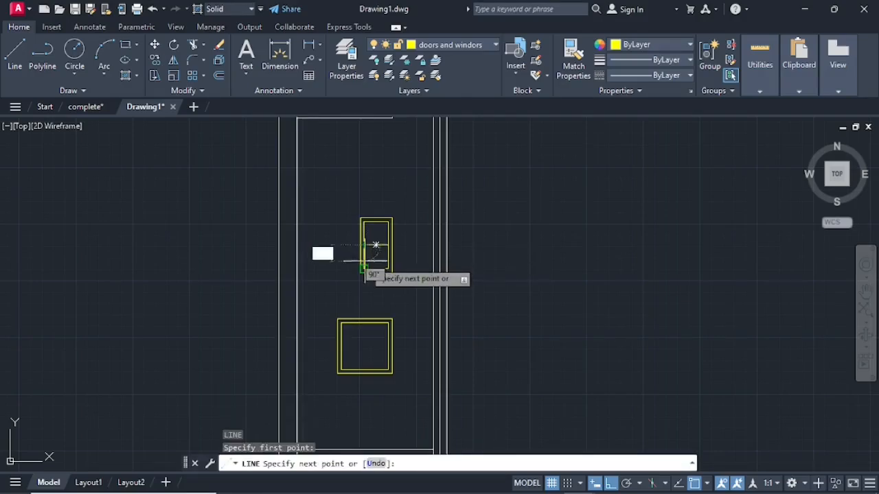
pyautogui.click(364, 268)
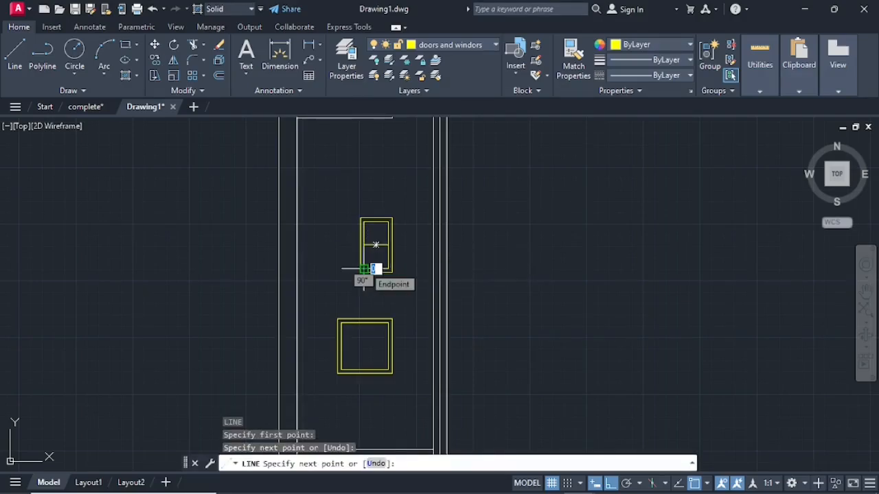
pyautogui.press('Return')
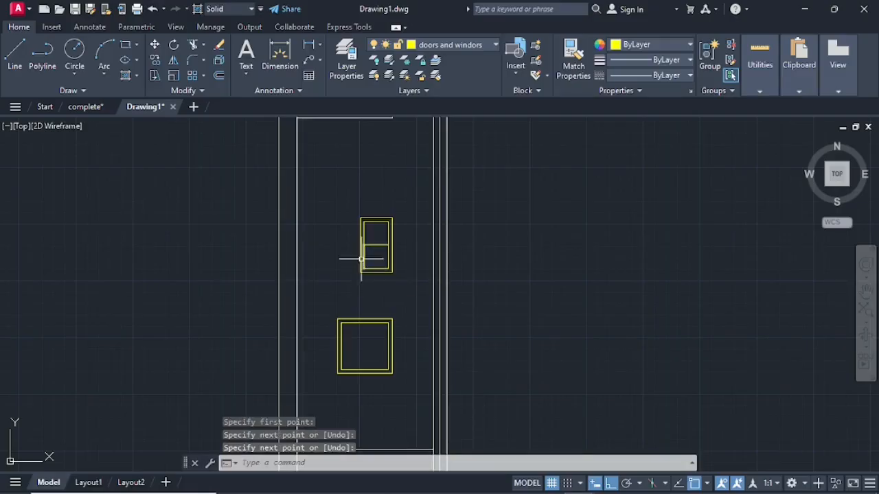
# Step: Draw the upper pane's opening lines from the inner frame's upper-right corner to the pane's left midpoint and back to the middle line's right end
pyautogui.press('Return')
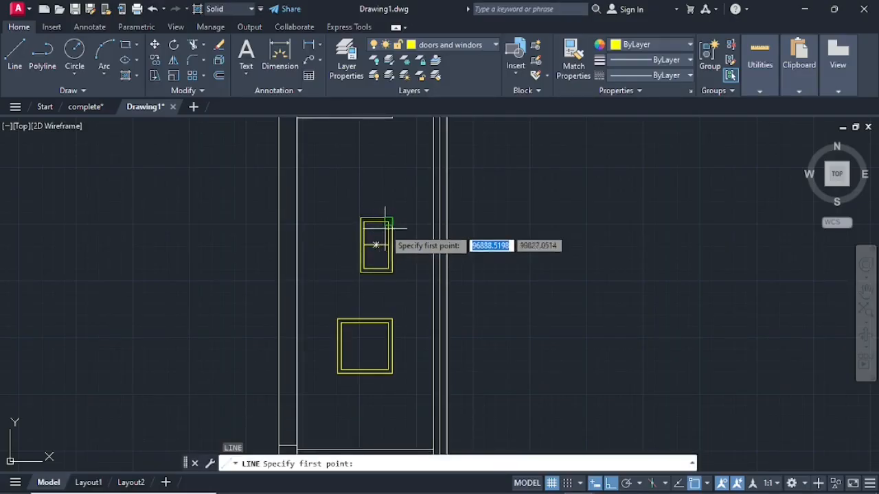
pyautogui.scroll(3, 381, 232)
pyautogui.scroll(6, 388, 221)
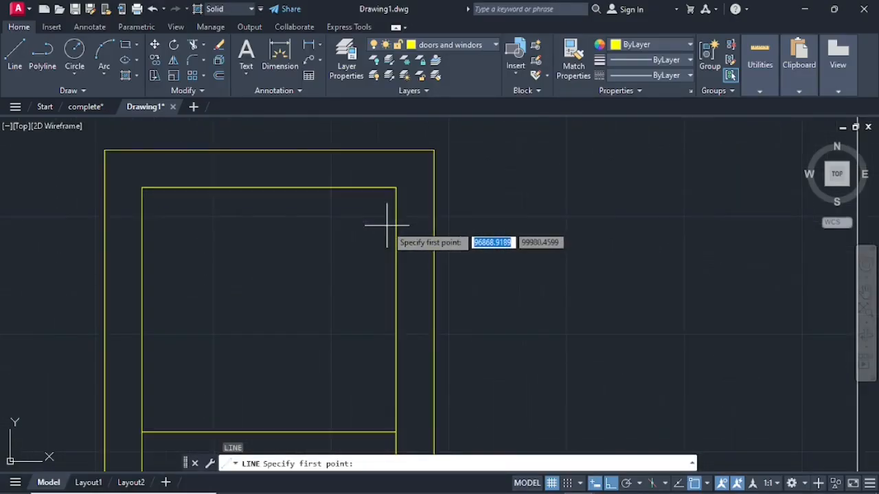
pyautogui.click(395, 187)
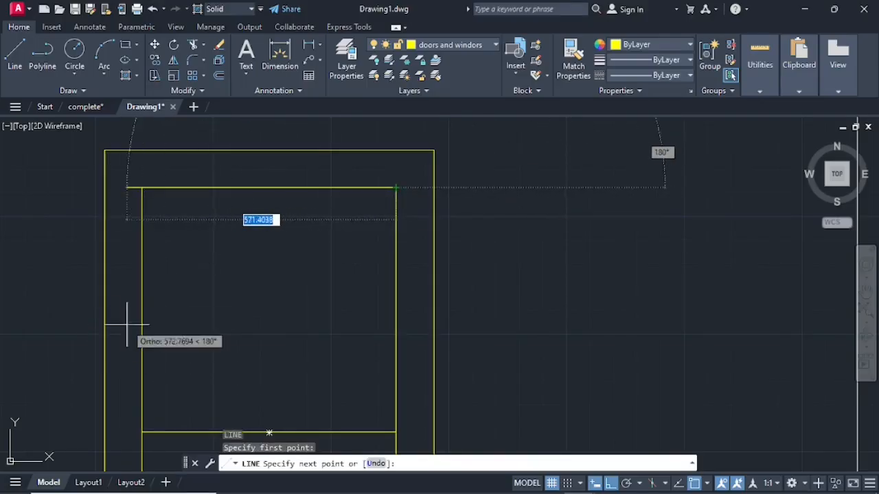
pyautogui.click(141, 311)
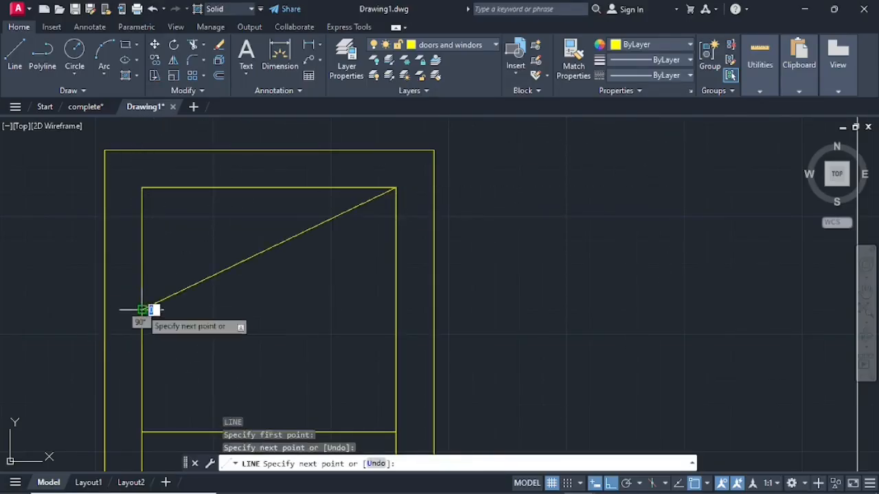
pyautogui.click(396, 310)
pyautogui.click(396, 432)
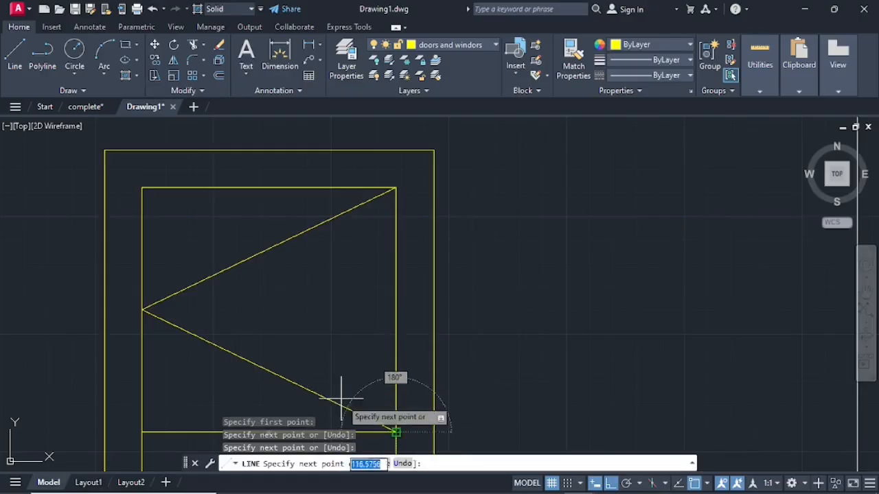
# Step: Continue the opening lines through the lower pane to its left side's midpoint and the inner frame's lower-right corner
pyautogui.moveTo(343, 392); pyautogui.dragTo(371, 275, button='middle')
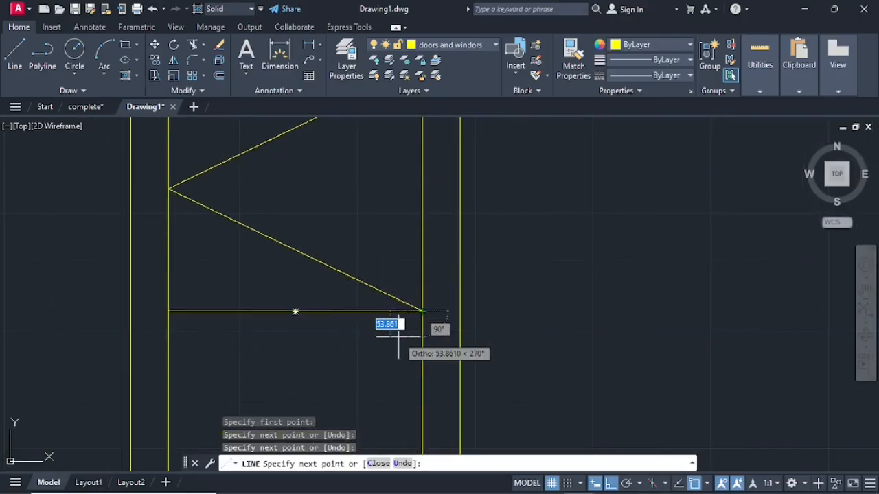
pyautogui.moveTo(272, 385); pyautogui.dragTo(314, 183, button='middle')
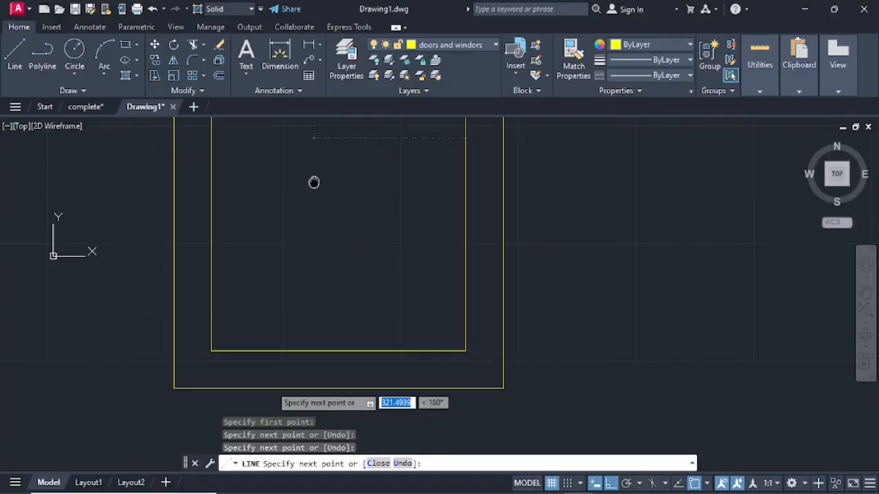
pyautogui.click(211, 230)
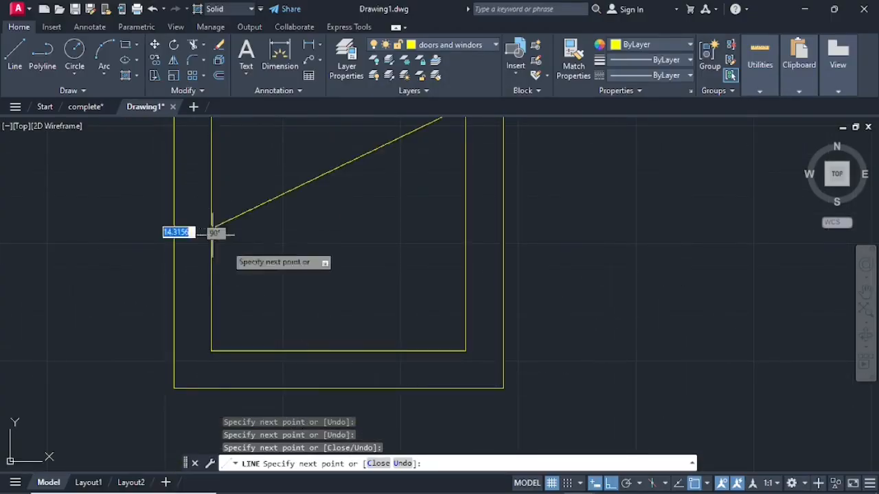
pyautogui.click(465, 350)
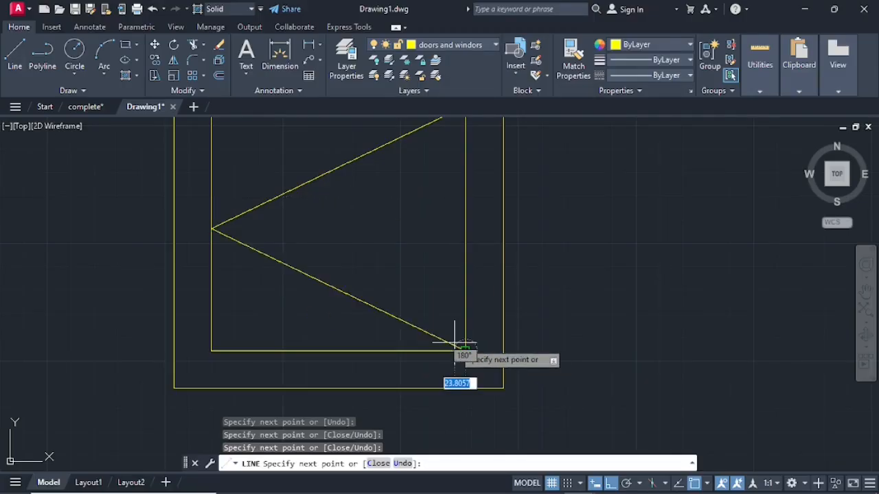
pyautogui.press('Escape')
# Step: Draw a horizontal line between the side midpoints of the larger window's inner frame
pyautogui.scroll(-4, 454, 343)
pyautogui.moveTo(427, 365); pyautogui.dragTo(418, 310, button='middle')
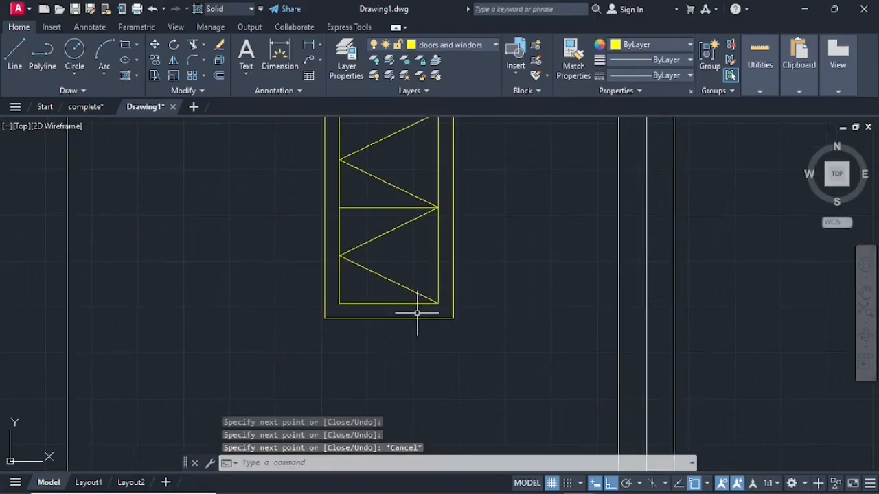
pyautogui.scroll(-3, 419, 334)
pyautogui.moveTo(418, 344); pyautogui.dragTo(427, 268, button='middle')
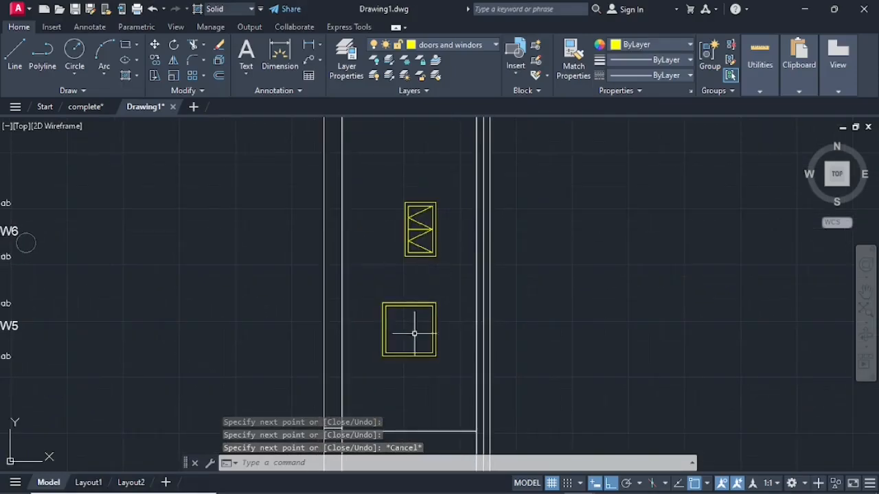
pyautogui.press('Return')
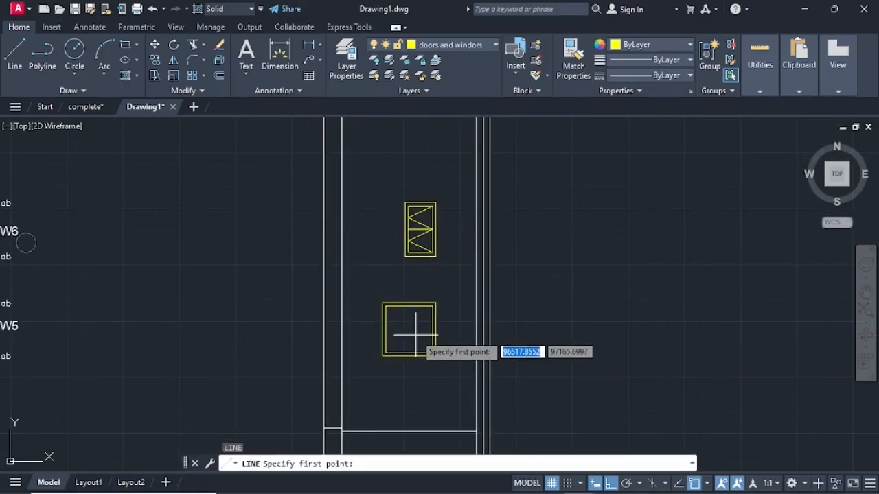
pyautogui.scroll(3, 417, 338)
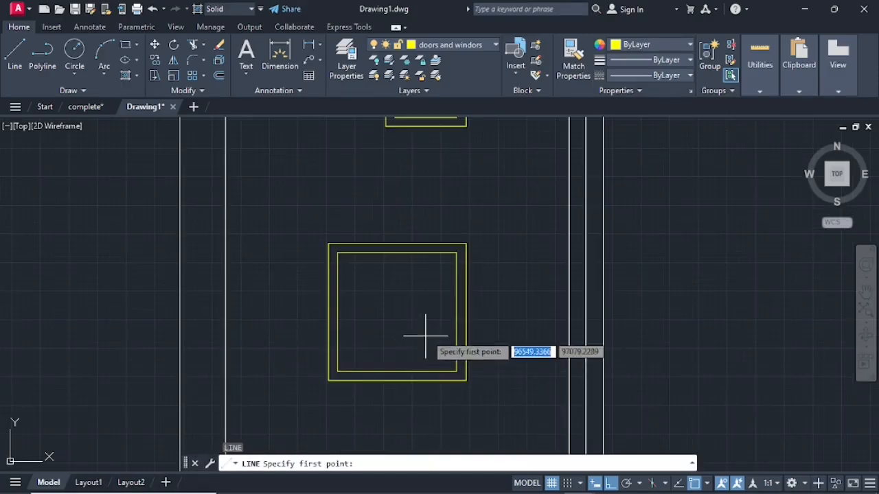
pyautogui.click(456, 312)
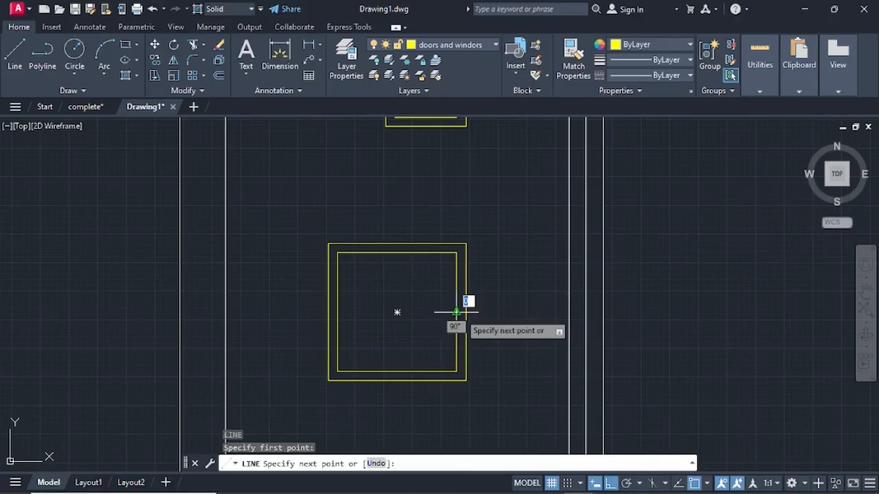
pyautogui.click(337, 312)
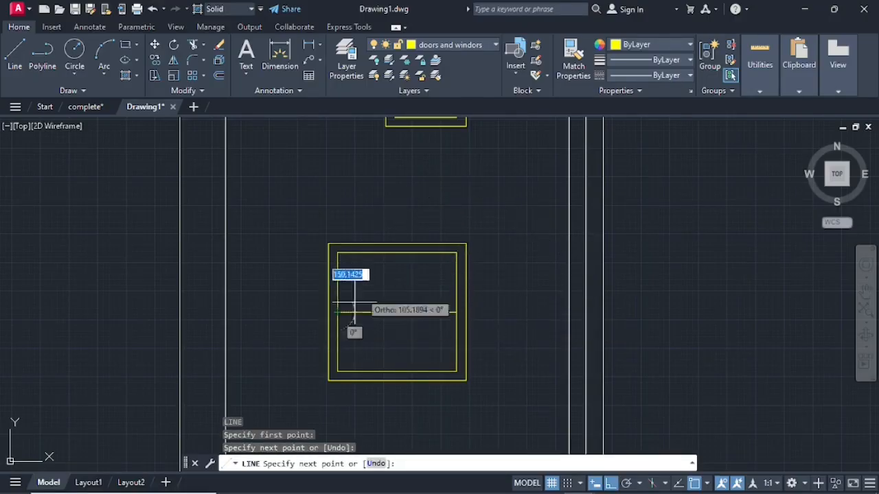
# Step: Continue the line into a diamond of opening lines joining the midpoints of the larger window's inner frame sides
pyautogui.click(397, 254)
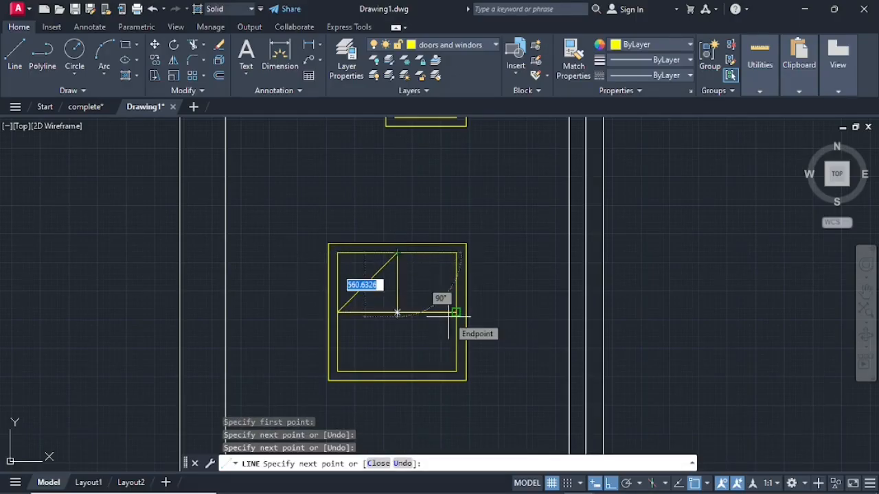
pyautogui.click(451, 314)
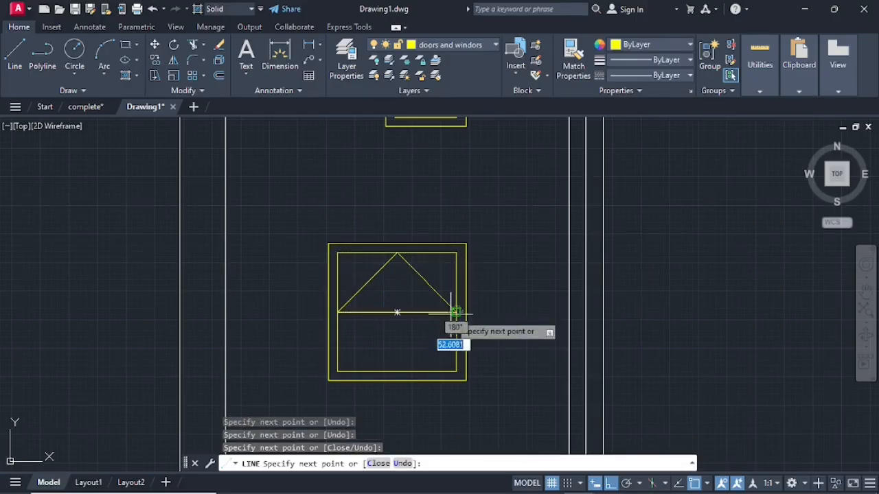
pyautogui.click(397, 372)
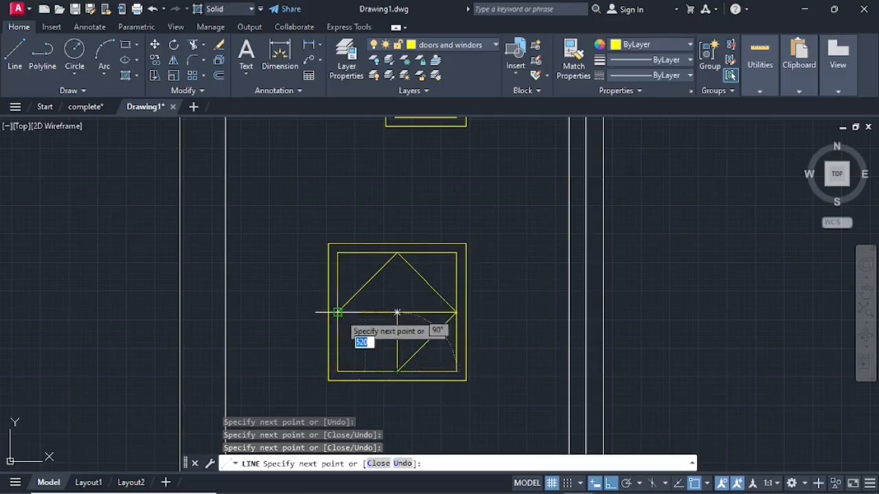
pyautogui.click(337, 313)
pyautogui.press('Return')
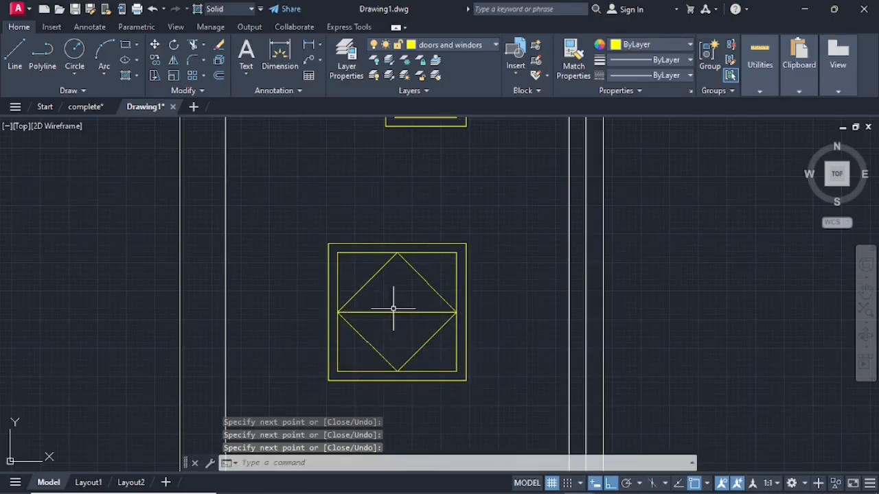
# Step: Examine the carport-side elevation beside the floor plan and the matching roof side view beside the roof plan
pyautogui.scroll(-8, 392, 308)
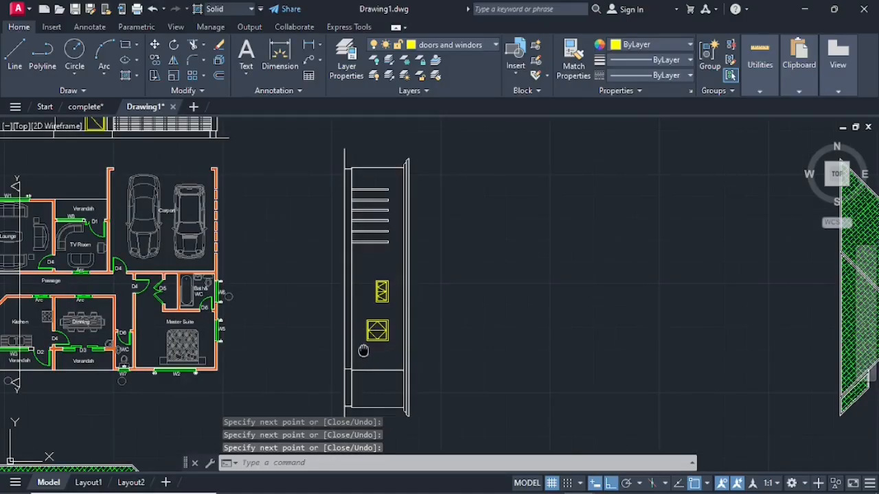
pyautogui.moveTo(364, 351); pyautogui.dragTo(355, 317, button='middle')
pyautogui.scroll(-2, 362, 206)
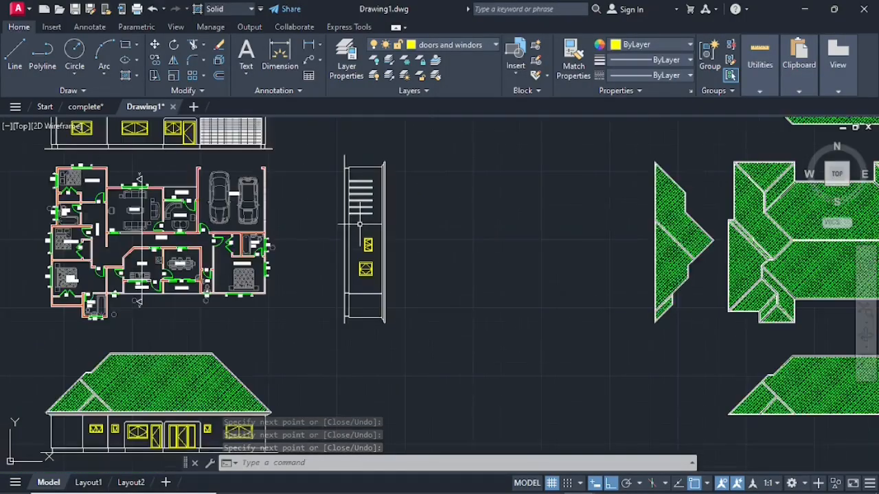
pyautogui.moveTo(359, 225); pyautogui.dragTo(326, 274, button='middle')
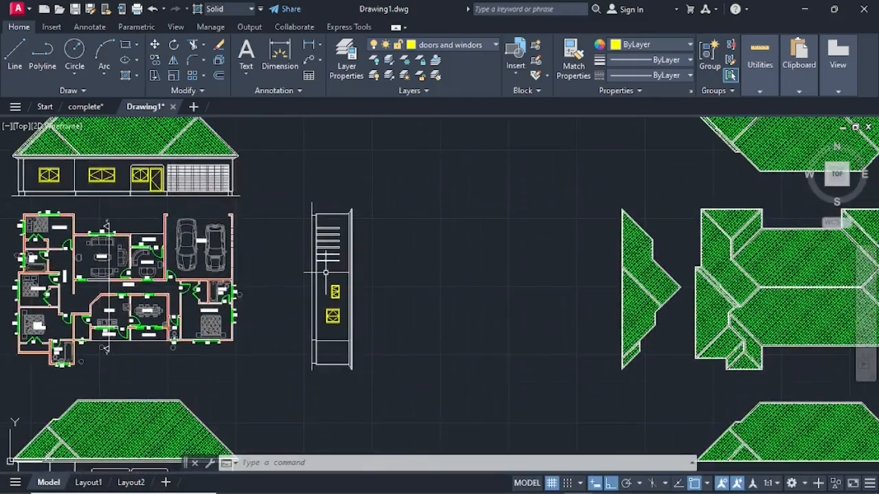
pyautogui.scroll(-2, 330, 274)
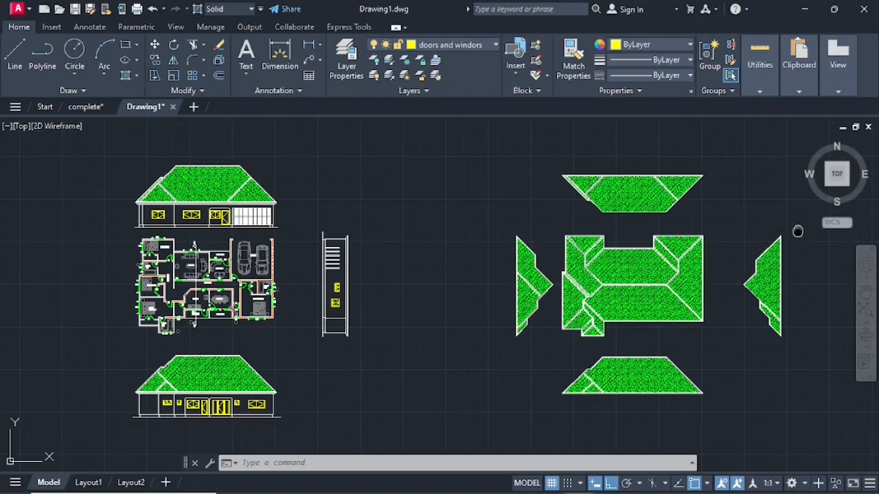
pyautogui.moveTo(798, 230); pyautogui.dragTo(666, 230, button='middle')
pyautogui.scroll(4, 673, 247)
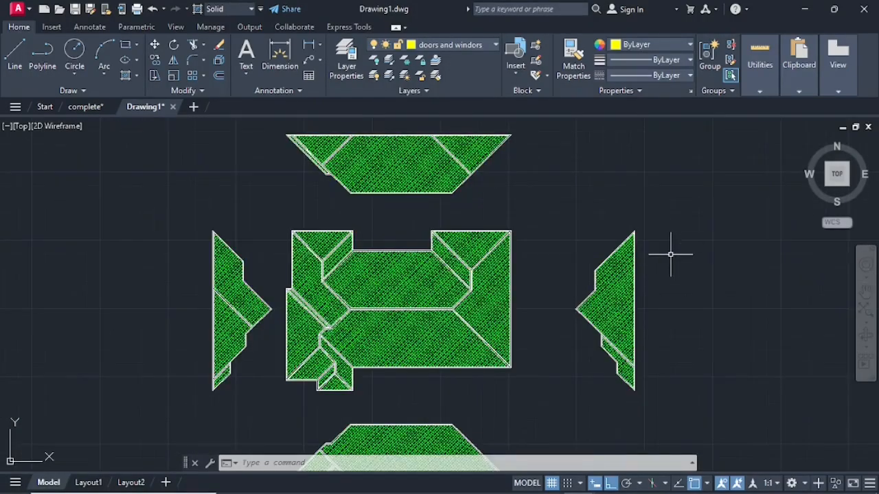
pyautogui.moveTo(671, 275); pyautogui.dragTo(650, 217, button='middle')
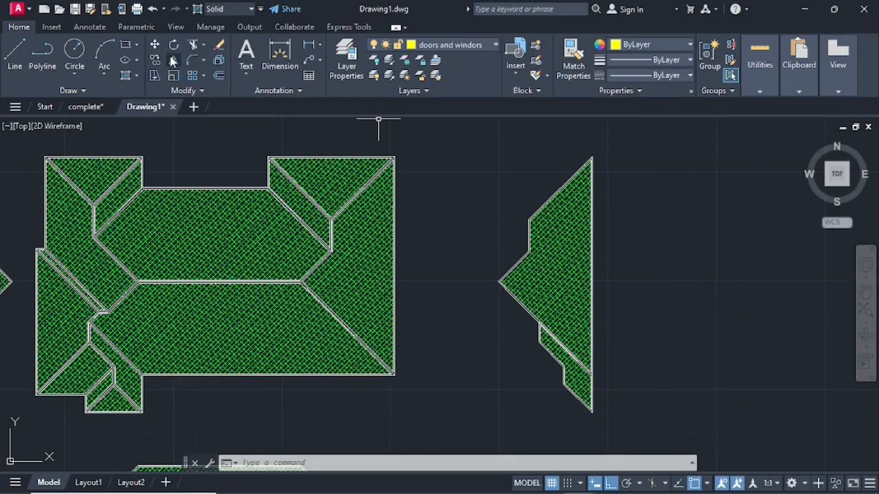
# Step: Mirror the side roof view beside the roof plan across a vertical axis in the empty space next to it, keeping the source objects
pyautogui.click(173, 60)
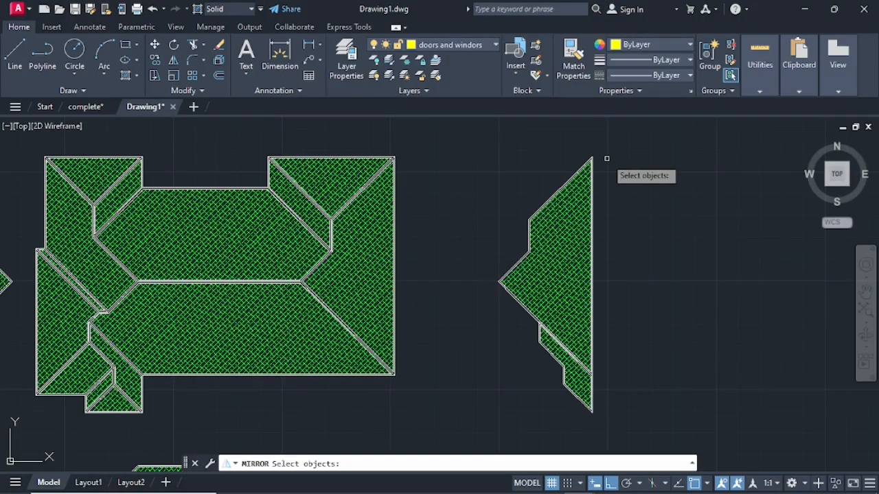
pyautogui.click(634, 133)
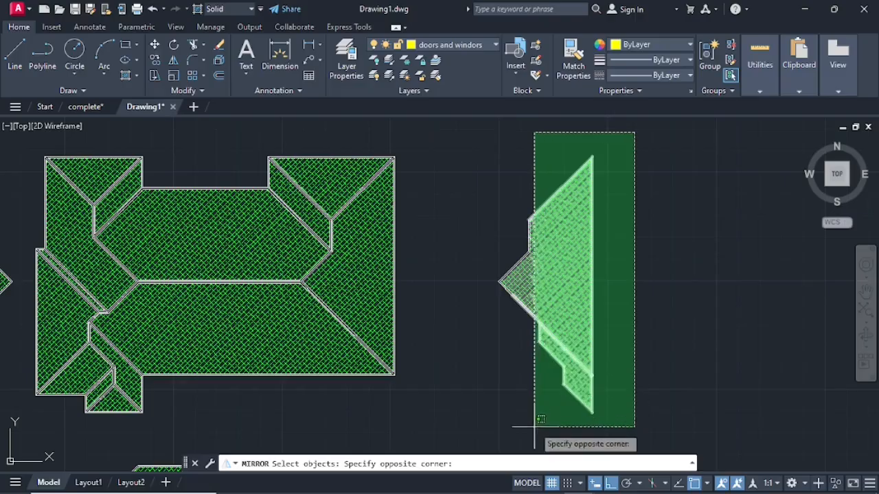
pyautogui.click(490, 427)
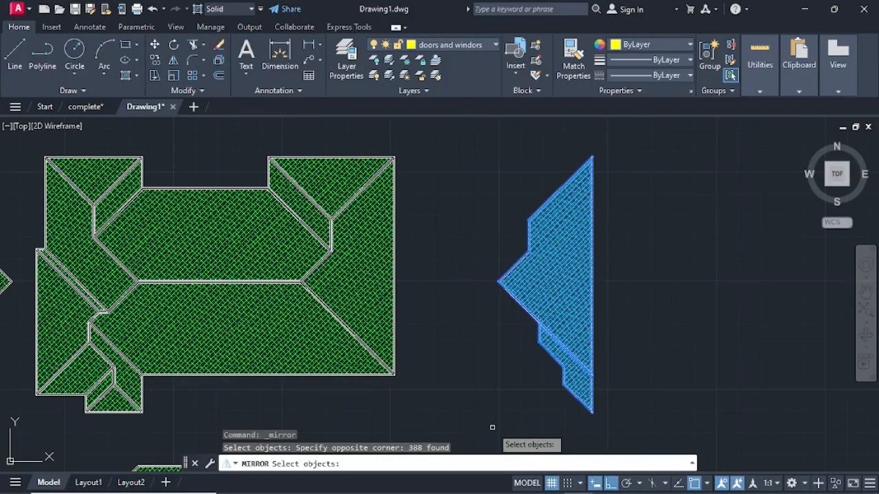
pyautogui.click(652, 283)
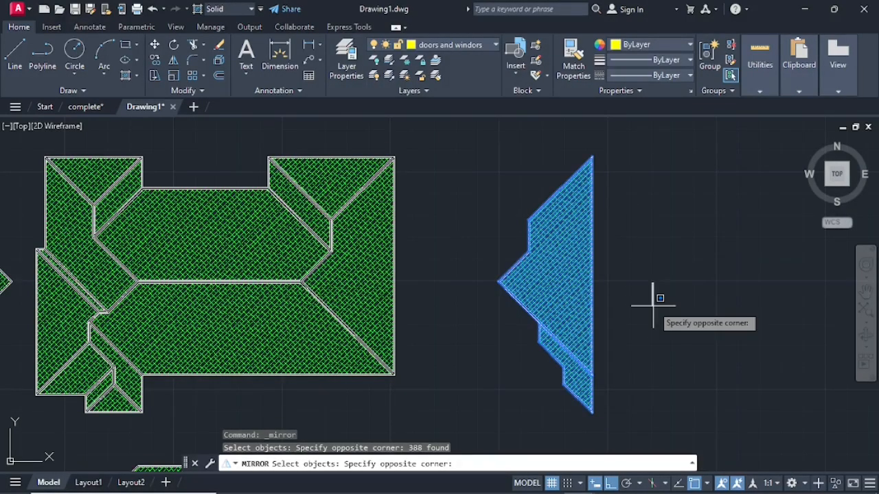
pyautogui.click(654, 306)
pyautogui.click(653, 267)
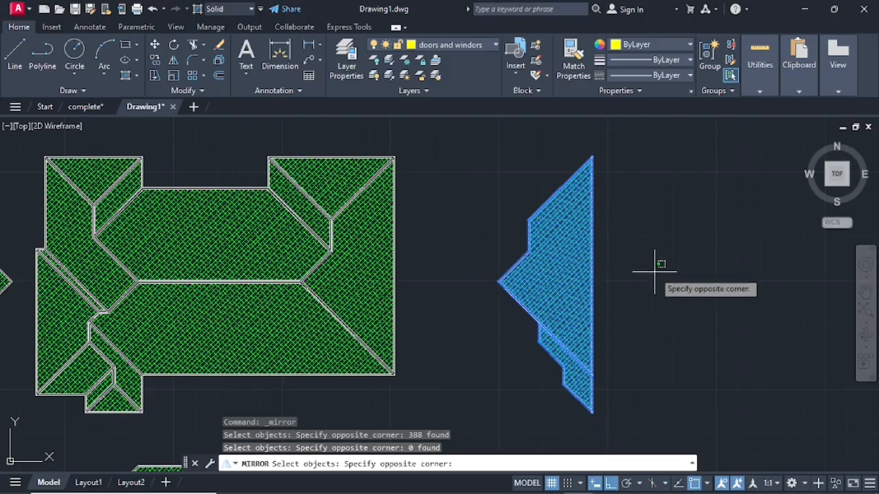
pyautogui.click(658, 282)
pyautogui.press('Return')
pyautogui.press('Return')
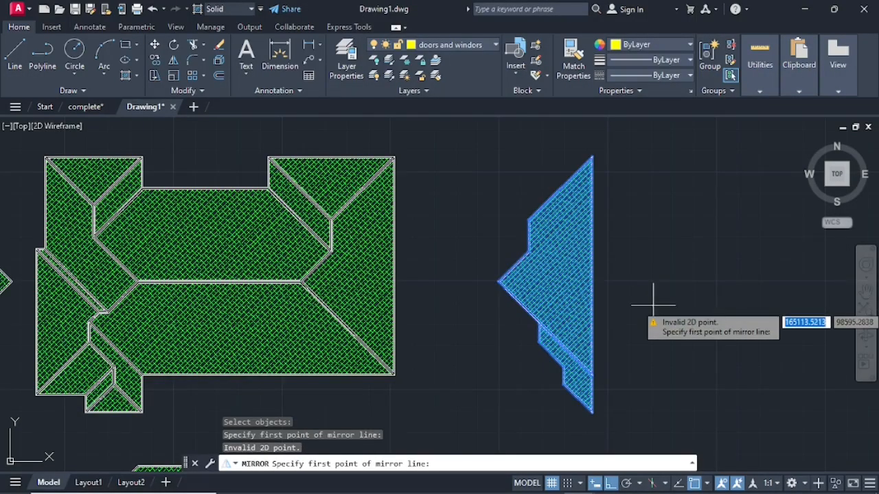
pyautogui.click(653, 307)
pyautogui.click(653, 316)
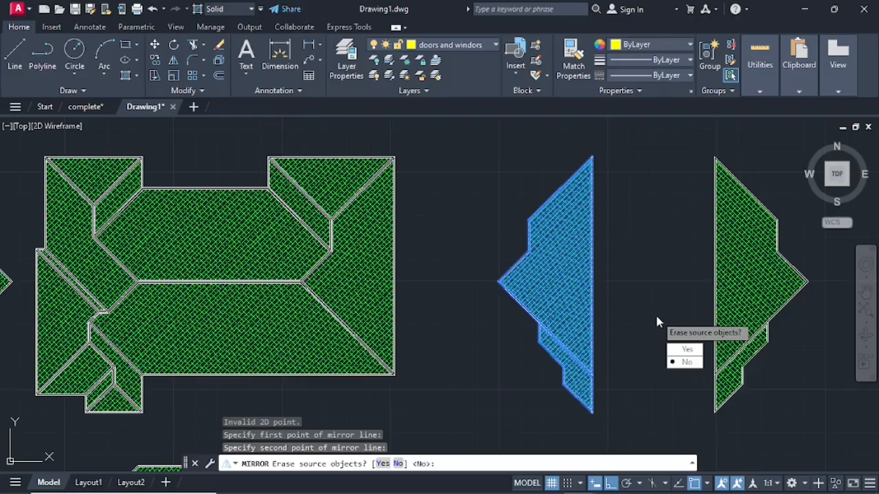
pyautogui.click(686, 363)
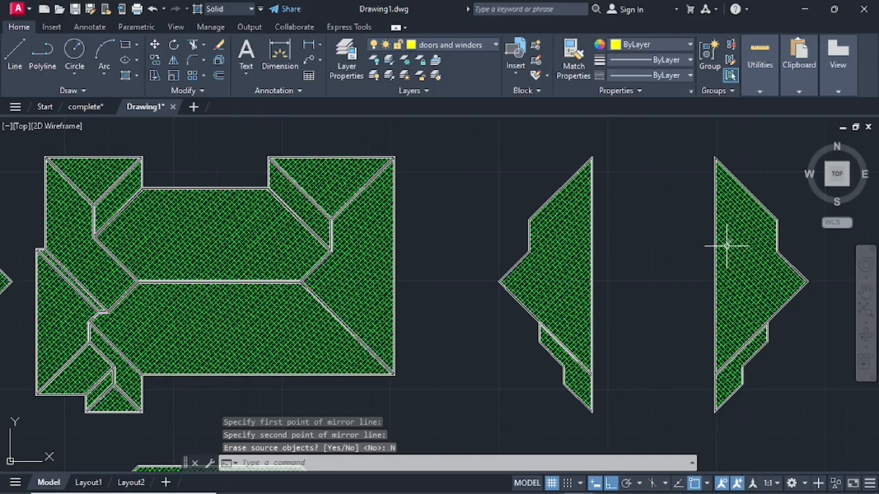
pyautogui.moveTo(684, 233)
pyautogui.mouseDown(button='middle')
pyautogui.moveTo(559, 255)
pyautogui.moveTo(566, 216)
pyautogui.mouseUp(button='middle')
pyautogui.click(719, 127)
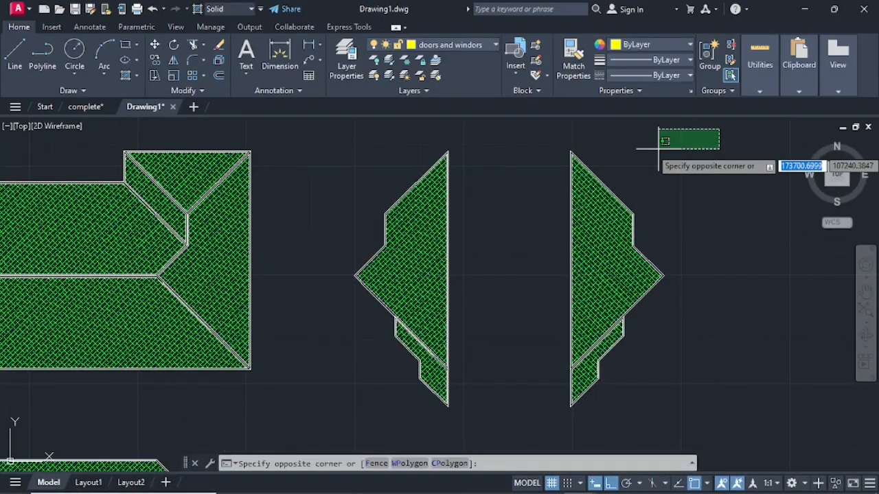
pyautogui.press('Escape')
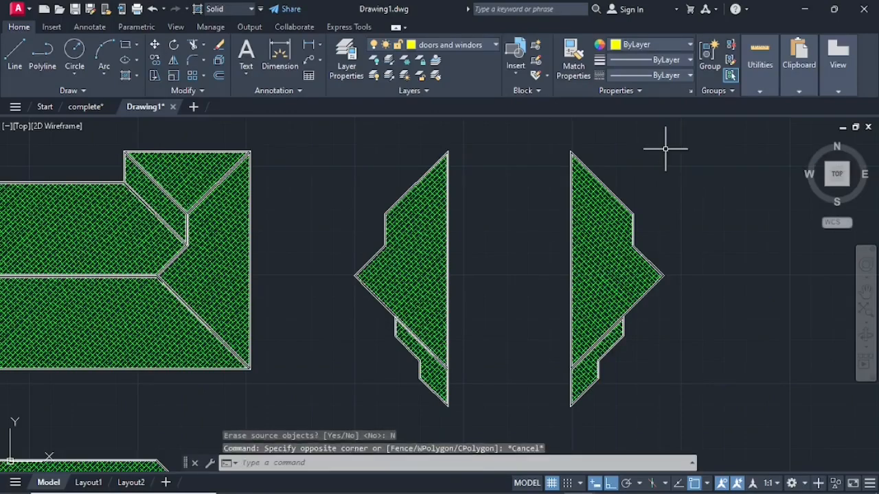
pyautogui.click(16, 51)
pyautogui.scroll(2, 544, 160)
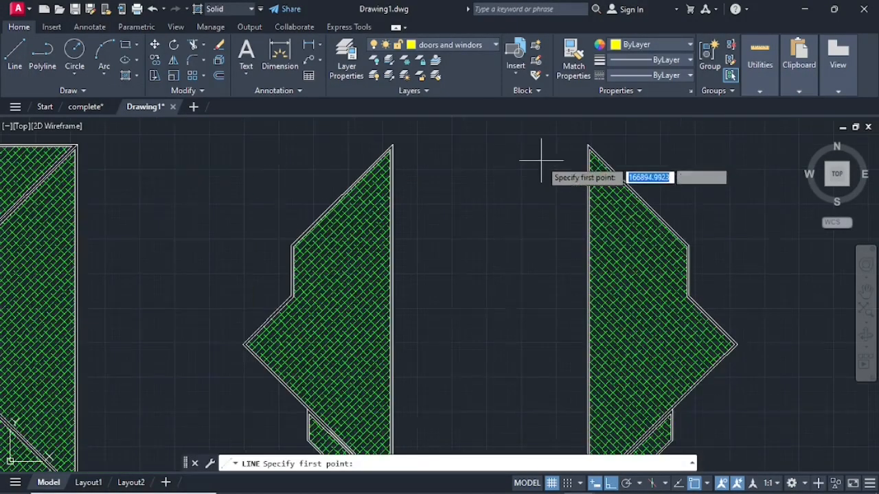
pyautogui.scroll(2, 589, 135)
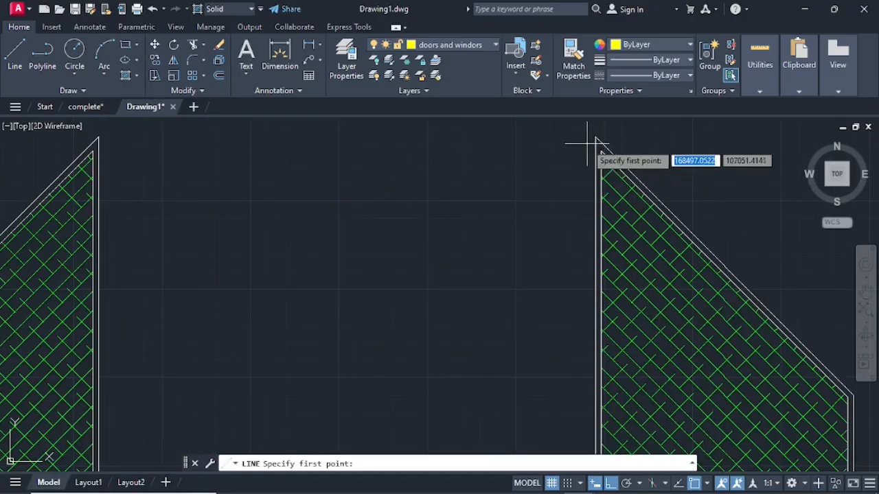
pyautogui.click(596, 137)
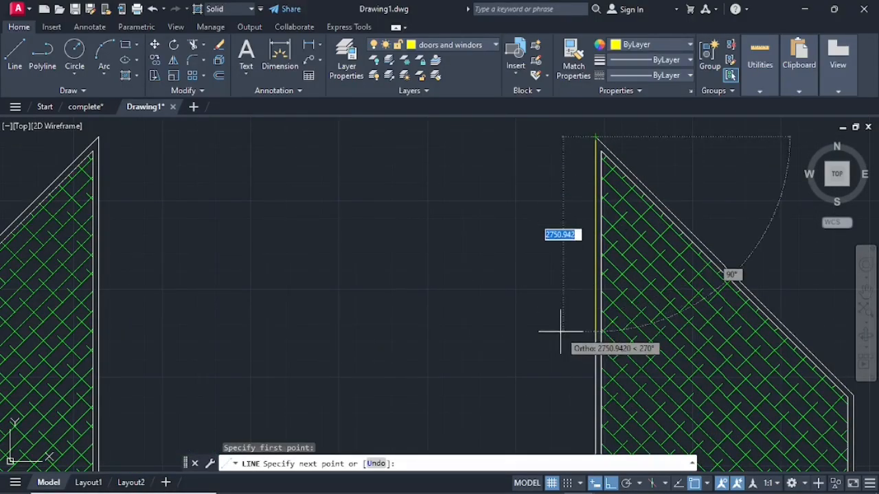
pyautogui.press('Escape')
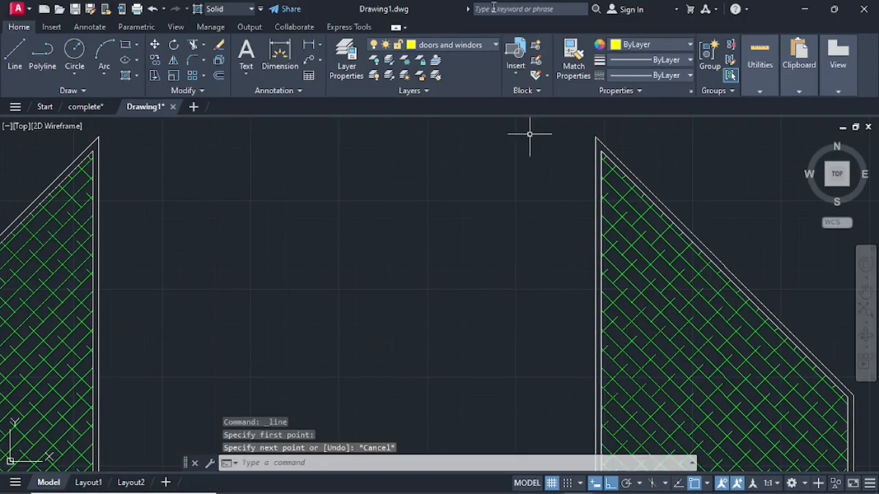
# Step: Make layer 0 current and draw a vertical line along the mirrored roof's straight edge, from its upper corner to its lower corner
pyautogui.click(486, 44)
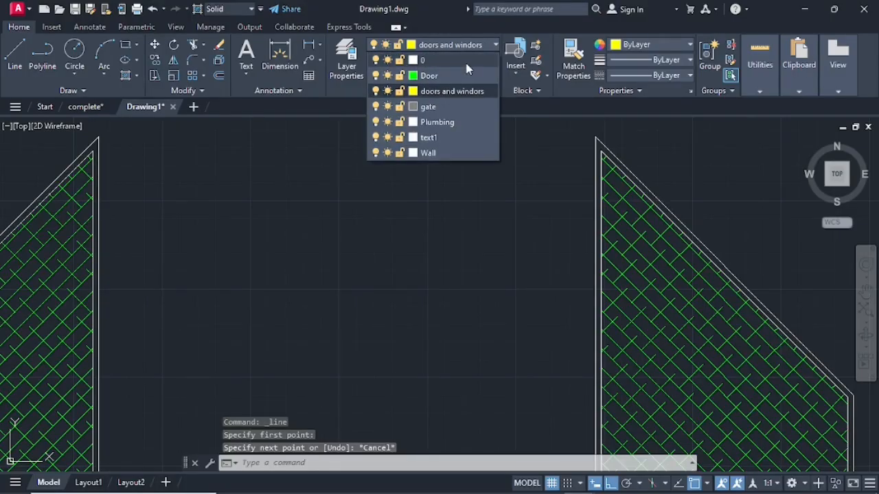
pyautogui.click(467, 61)
pyautogui.click(14, 54)
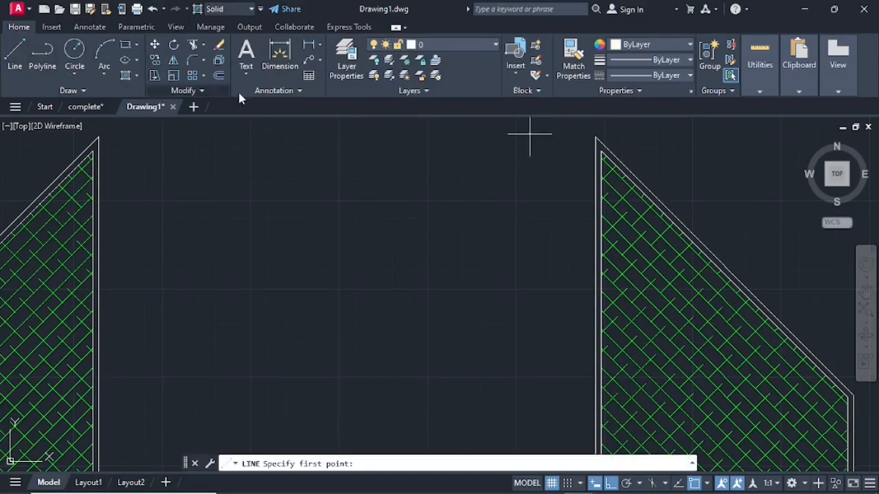
pyautogui.click(599, 139)
pyautogui.scroll(-3, 561, 362)
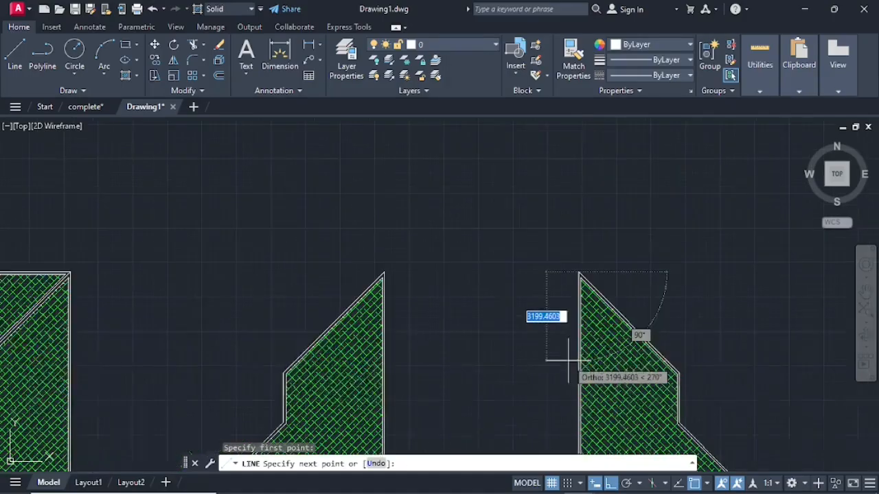
pyautogui.scroll(4, 567, 261)
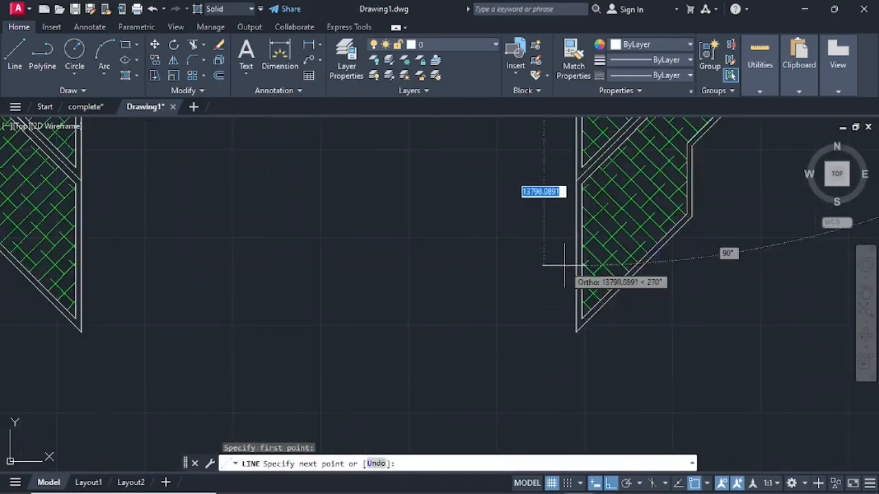
pyautogui.click(575, 333)
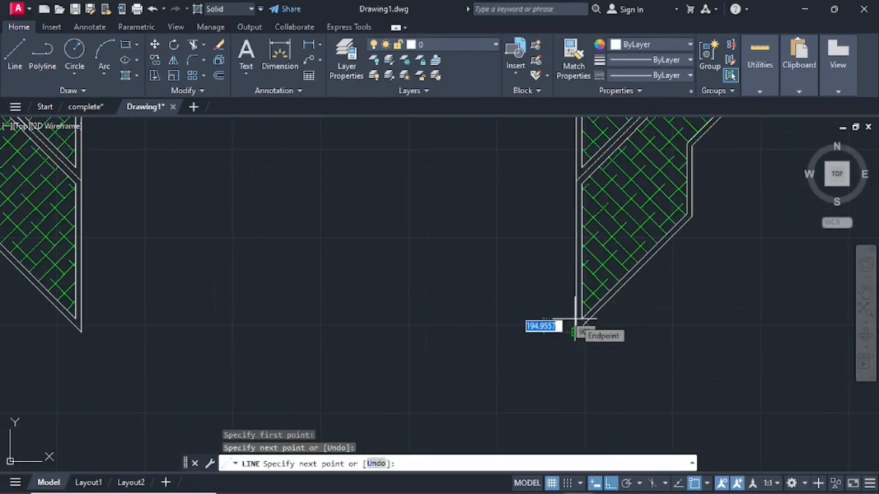
pyautogui.press('Return')
# Step: Move the whole mirrored roof from its straight edge's midpoint onto the outer eave line of the side elevation beside the floor plan
pyautogui.scroll(-5, 570, 275)
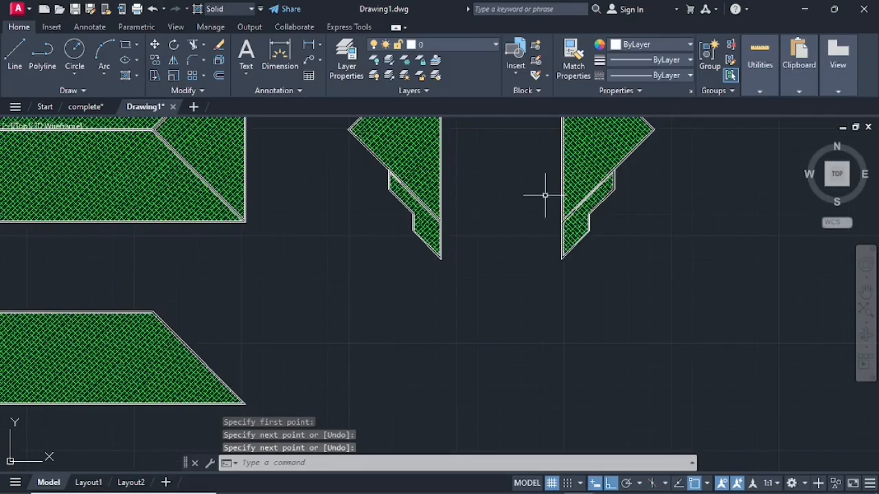
pyautogui.moveTo(540, 193); pyautogui.dragTo(503, 369, button='middle')
pyautogui.click(589, 201)
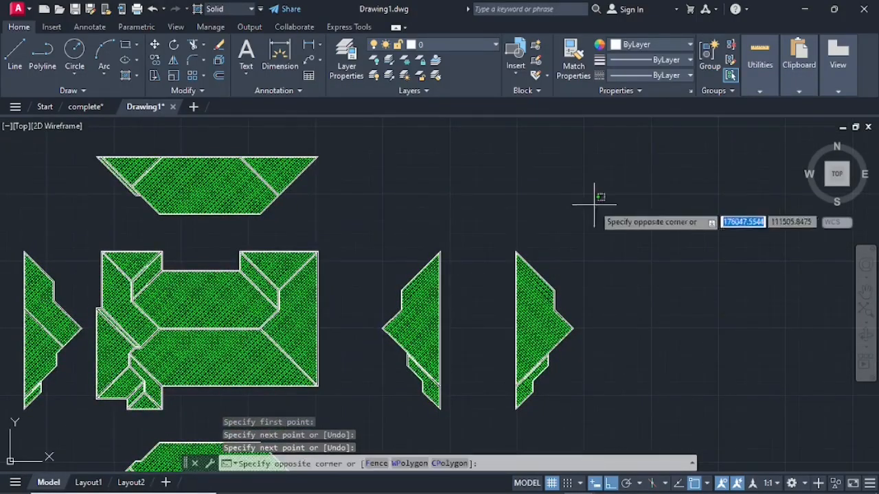
pyautogui.click(499, 427)
pyautogui.rightClick(523, 333)
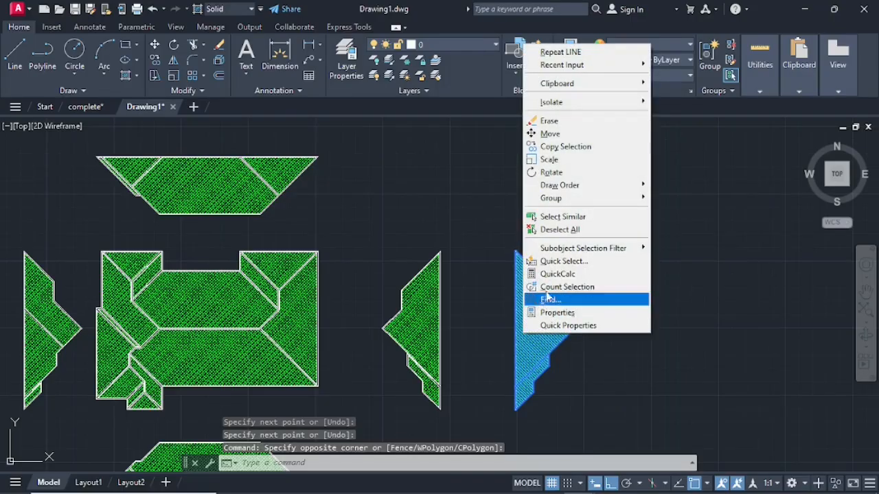
pyautogui.click(550, 134)
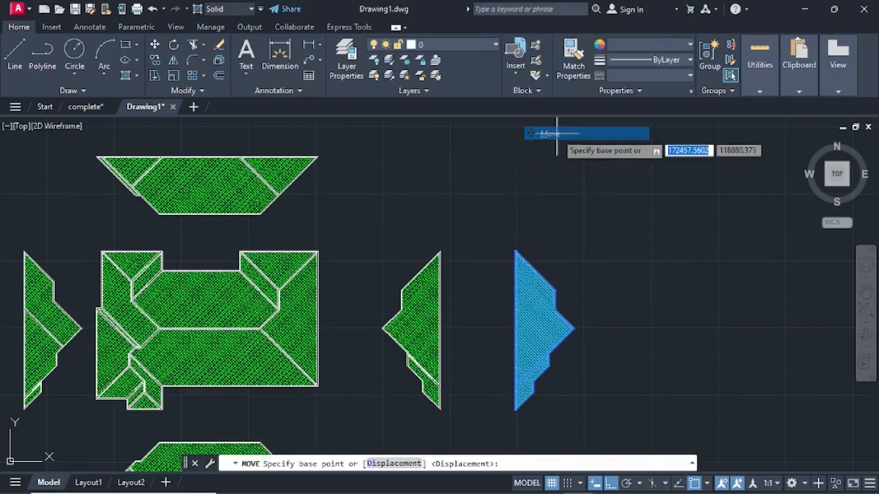
pyautogui.scroll(3, 508, 323)
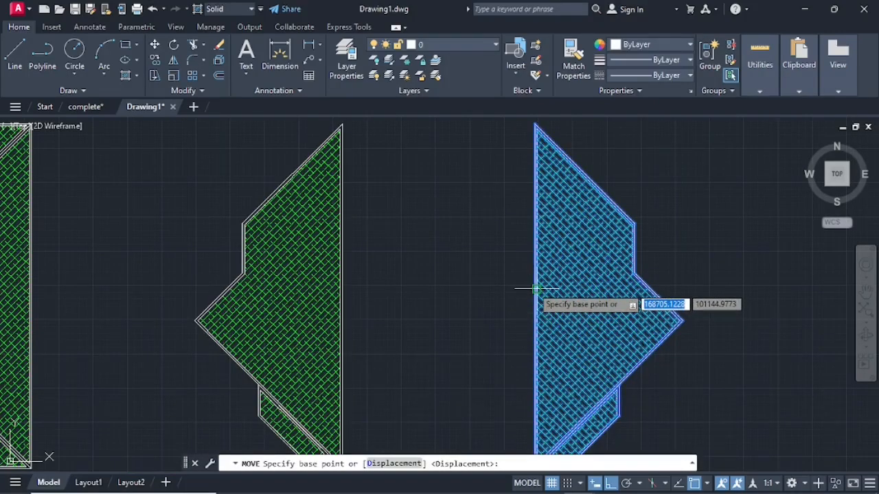
pyautogui.scroll(5, 533, 292)
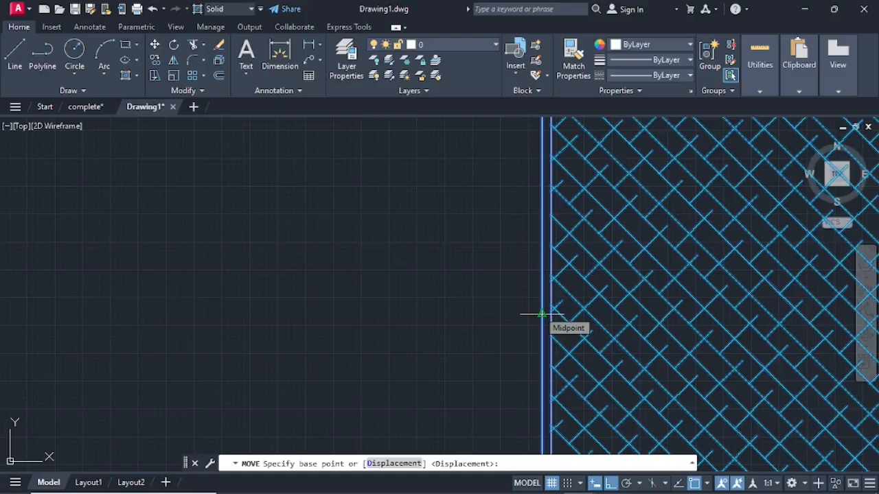
pyautogui.click(541, 314)
pyautogui.scroll(-5, 392, 320)
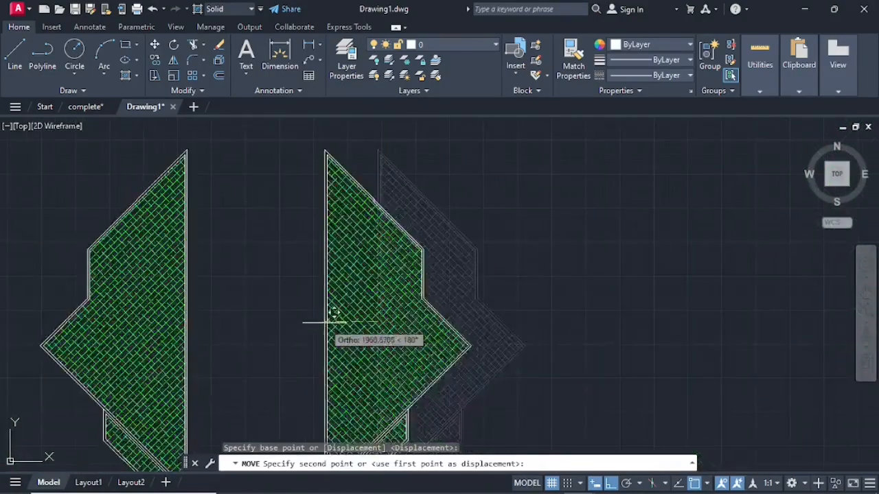
pyautogui.scroll(-4, 335, 317)
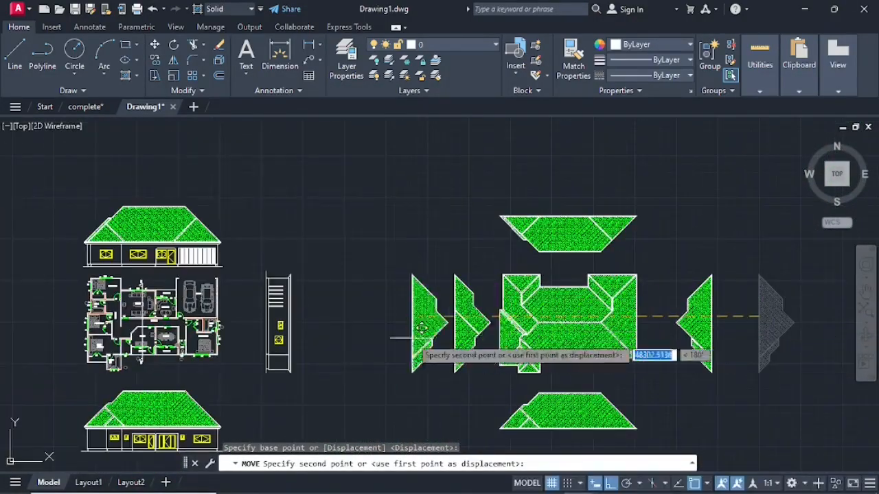
pyautogui.scroll(5, 317, 347)
pyautogui.scroll(2, 323, 344)
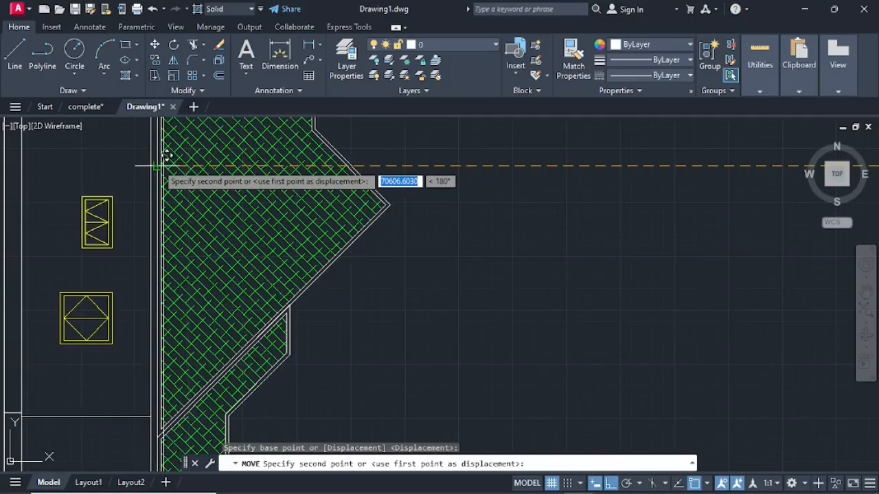
pyautogui.moveTo(167, 155)
pyautogui.mouseDown(button='middle')
pyautogui.moveTo(161, 171)
pyautogui.moveTo(194, 212)
pyautogui.moveTo(277, 257)
pyautogui.mouseUp(button='middle')
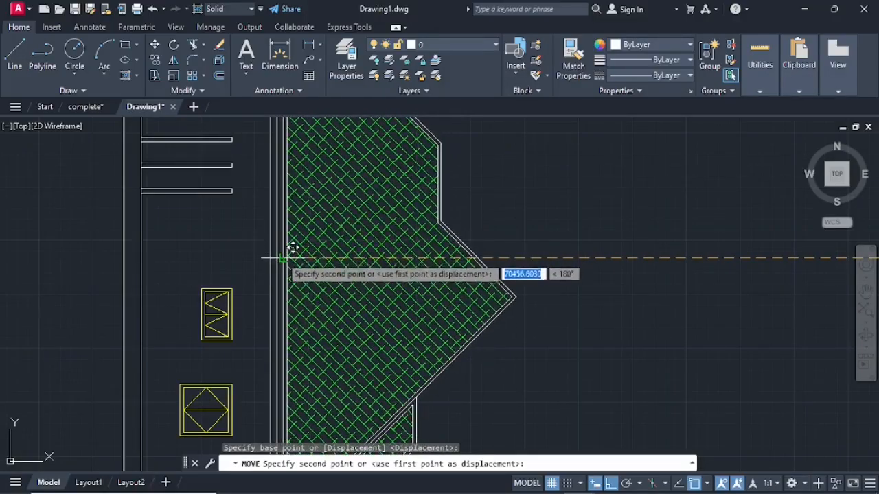
pyautogui.click(282, 259)
# Step: Examine how the roof fits the side elevation's eaves, and review the floor plan with its surrounding elevations
pyautogui.scroll(-3, 369, 288)
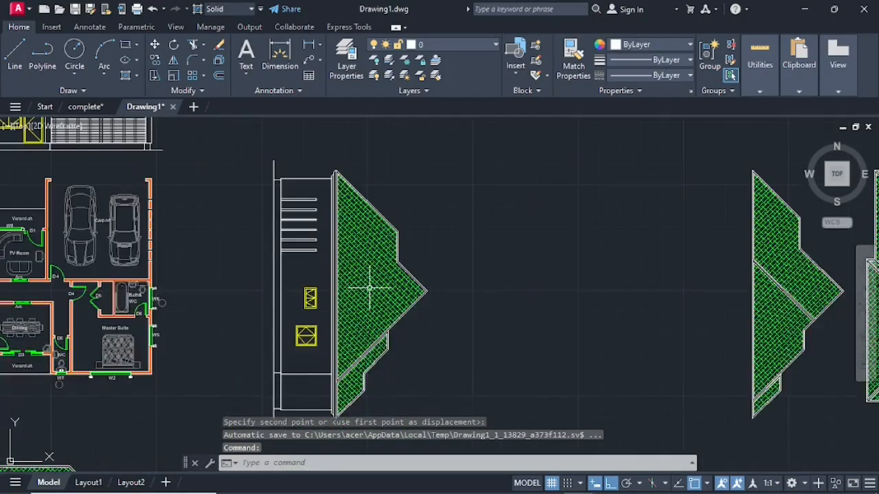
pyautogui.scroll(4, 343, 381)
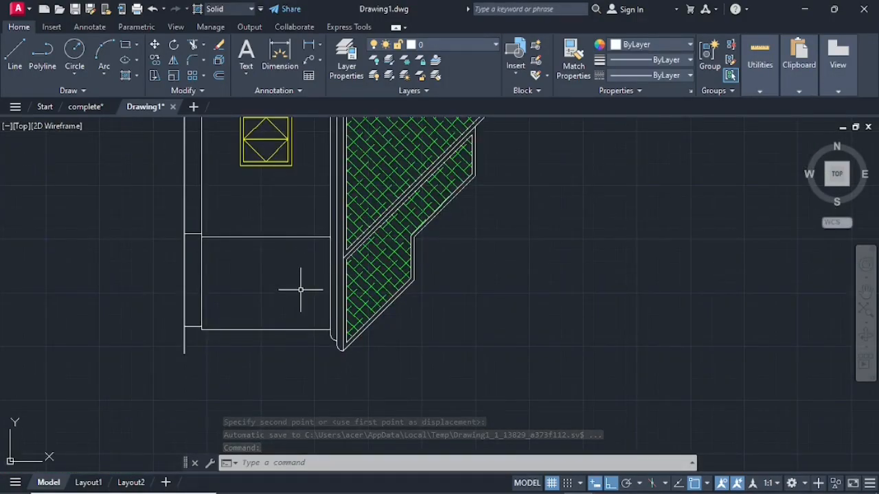
pyautogui.scroll(-5, 359, 366)
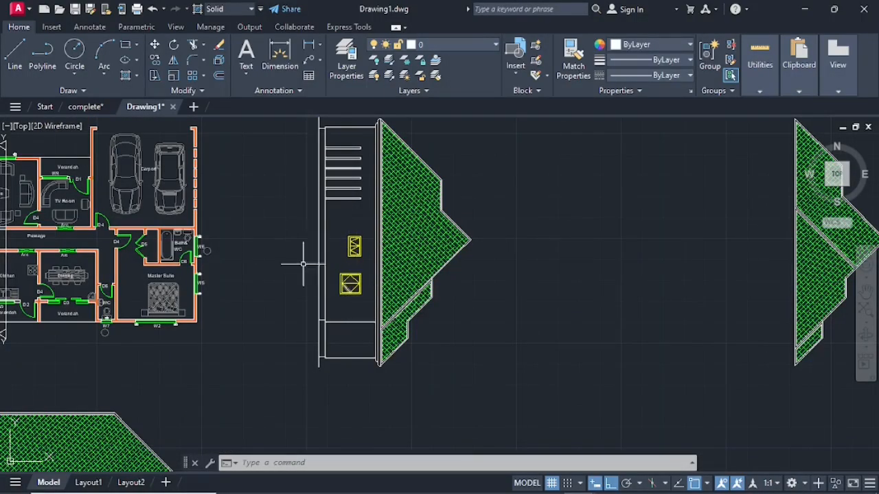
pyautogui.moveTo(288, 273)
pyautogui.mouseDown(button='middle')
pyautogui.moveTo(327, 323)
pyautogui.moveTo(392, 357)
pyautogui.moveTo(447, 315)
pyautogui.moveTo(494, 310)
pyautogui.moveTo(474, 266)
pyautogui.moveTo(588, 255)
pyautogui.moveTo(600, 299)
pyautogui.mouseUp(button='middle')
pyautogui.scroll(-3, 447, 299)
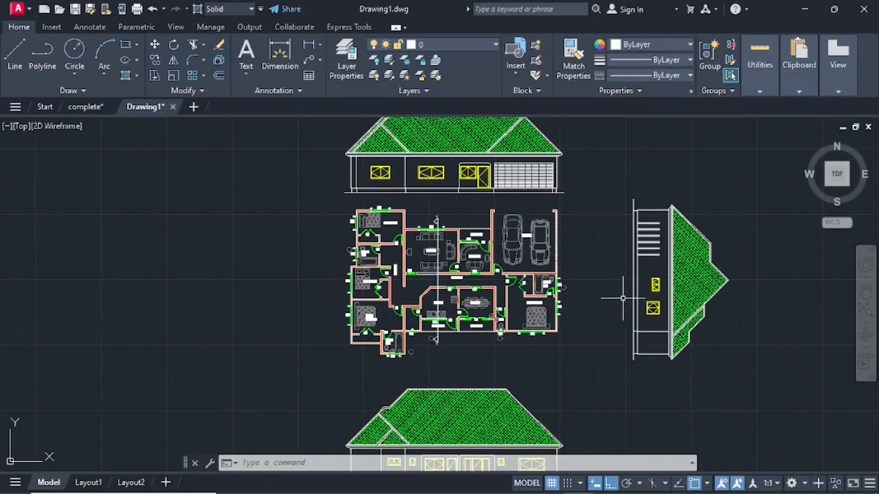
pyautogui.scroll(2, 351, 351)
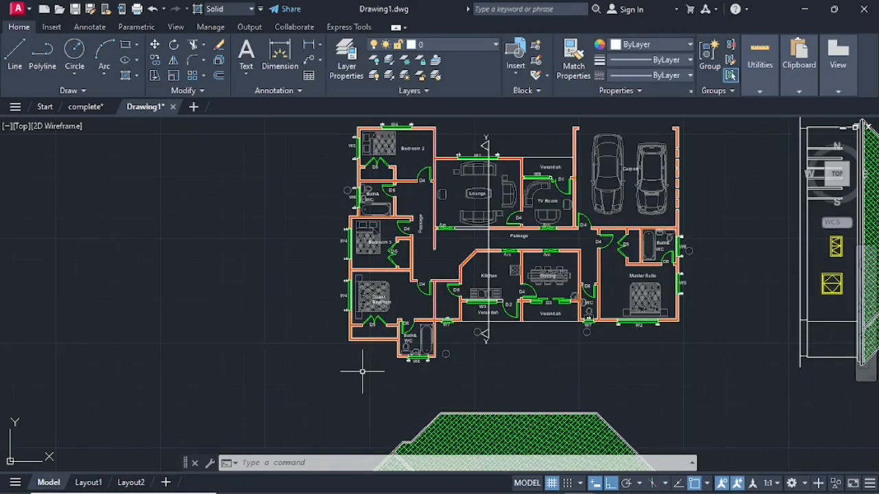
pyautogui.scroll(-2, 268, 288)
pyautogui.moveTo(267, 286); pyautogui.dragTo(322, 316, button='middle')
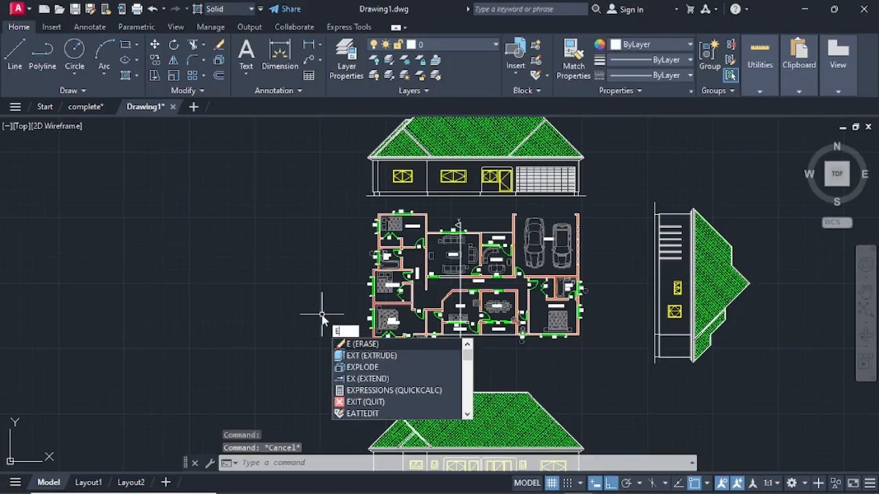
# Step: Draw horizontal construction lines through the outer corner of the bath by window W6 and the Guest Bedroom's lower outer corner
pyautogui.press('BackSpace')
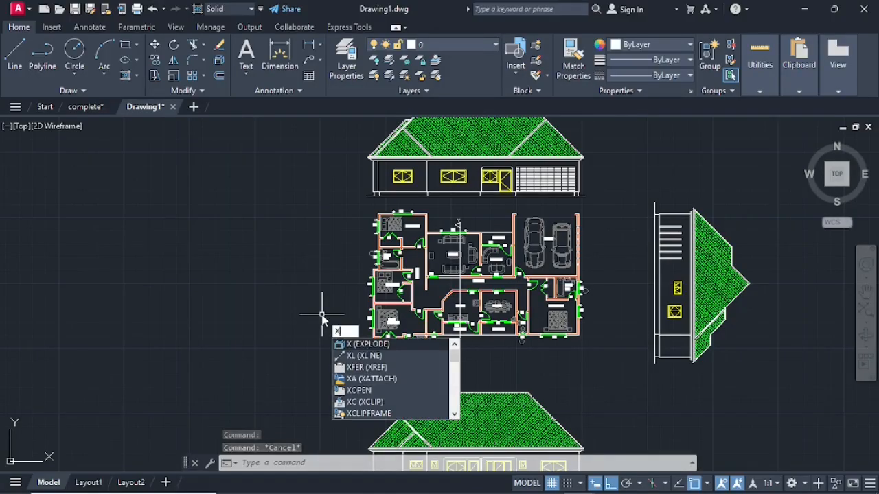
pyautogui.write('l')
pyautogui.press('Return')
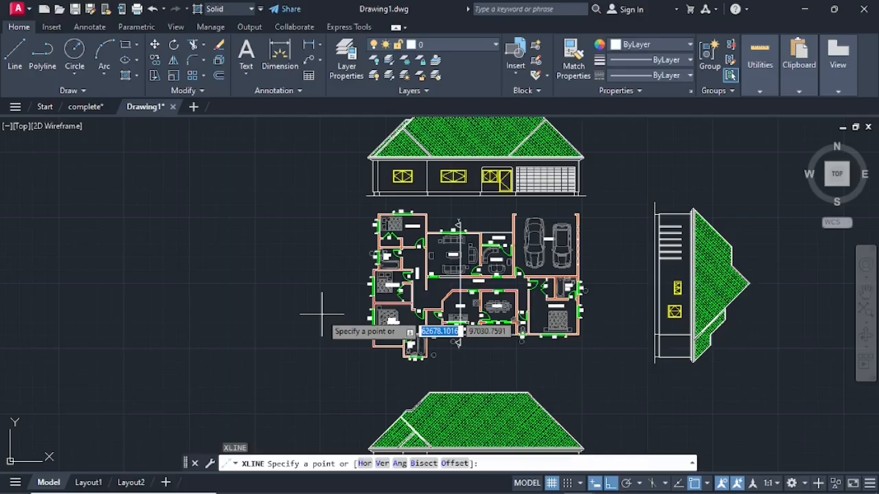
pyautogui.write('h')
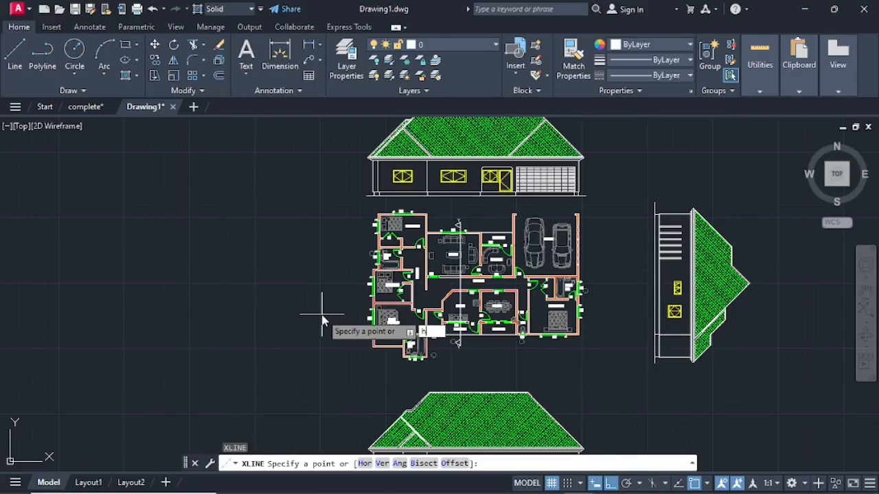
pyautogui.press('Return')
pyautogui.scroll(5, 360, 364)
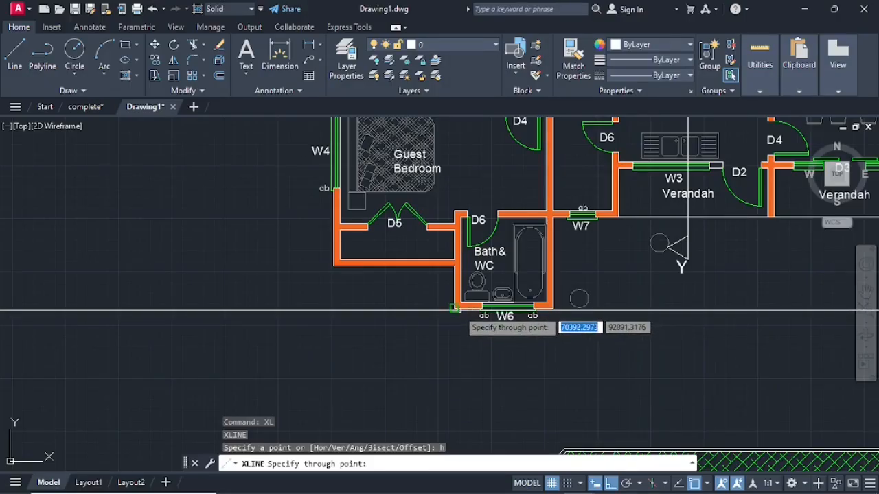
pyautogui.click(457, 309)
pyautogui.click(334, 265)
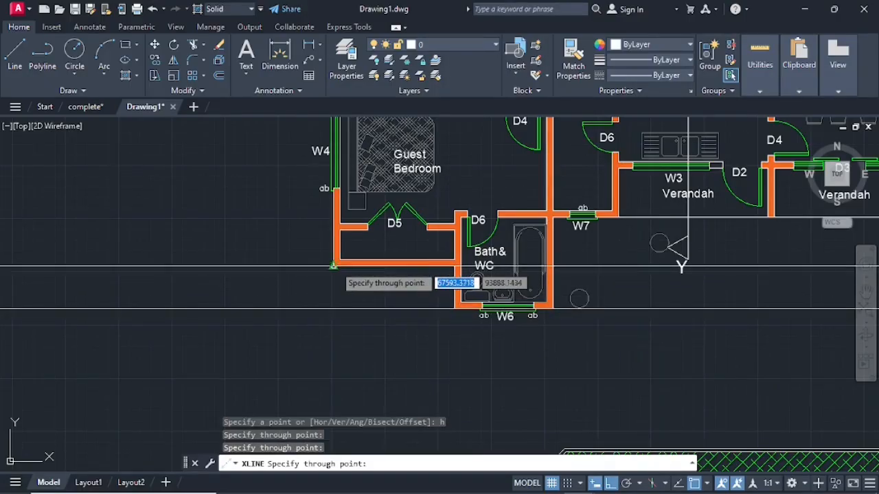
# Step: Add horizontal construction lines through both ends of the Guest Bedroom's W4 window opening
pyautogui.click(334, 189)
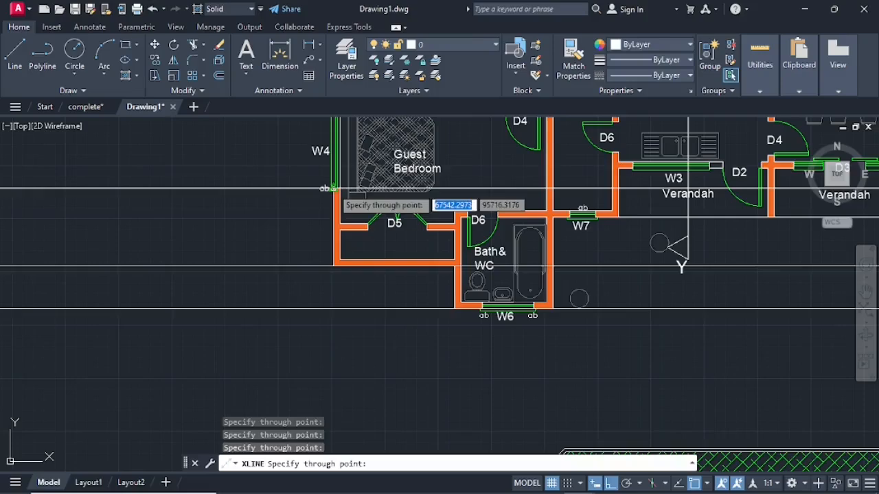
pyautogui.scroll(-2, 285, 149)
pyautogui.scroll(5, 326, 295)
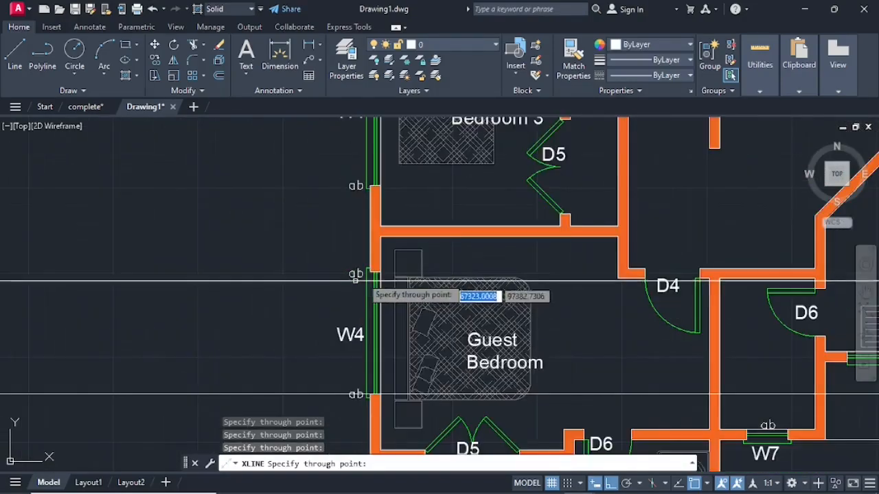
pyautogui.click(371, 273)
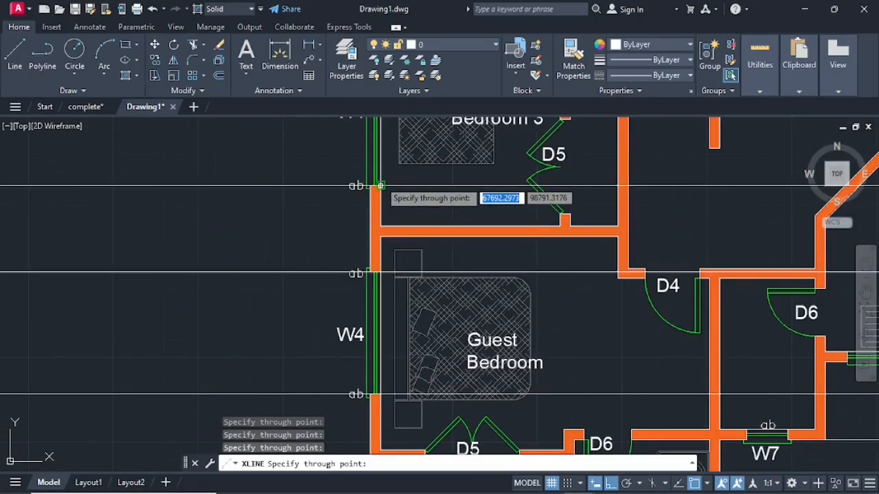
# Step: Add horizontal construction lines through both ends of Bedroom 3's W4 window opening and through the room's upper outer corner
pyautogui.click(380, 185)
pyautogui.moveTo(343, 143); pyautogui.dragTo(381, 444, button='middle')
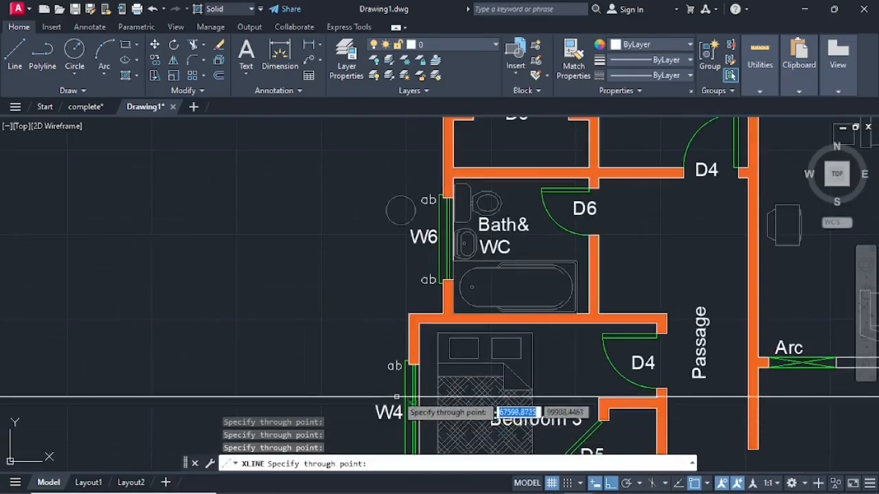
pyautogui.click(417, 364)
pyautogui.click(410, 317)
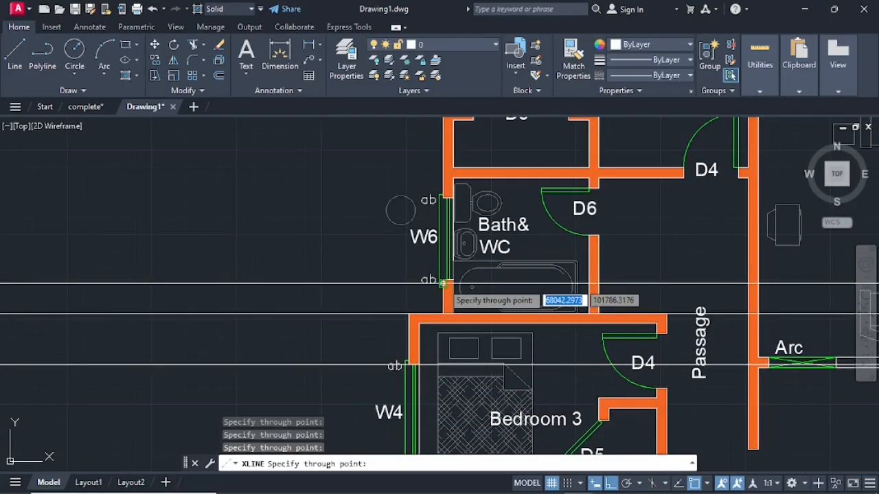
# Step: Add horizontal construction lines through both ends of the W6 bath window and Bedroom 2's W5 window, plus Bedroom 2's upper outer corner
pyautogui.click(444, 280)
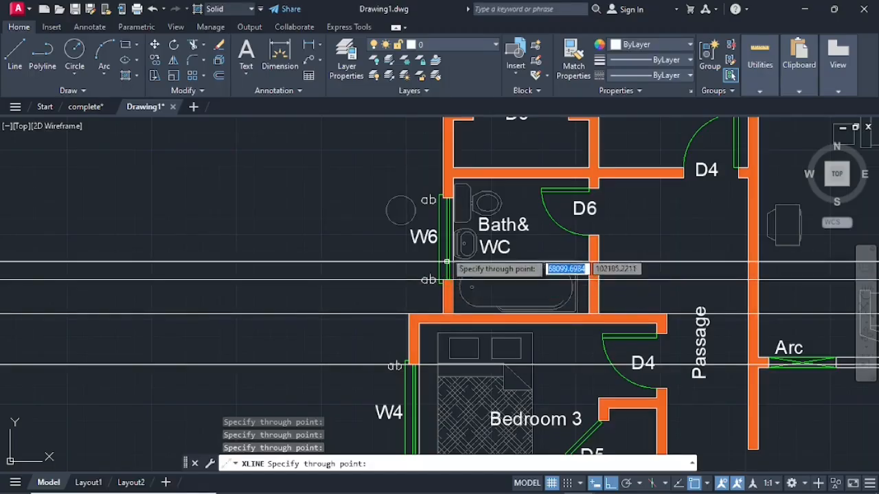
pyautogui.click(446, 199)
pyautogui.scroll(-5, 441, 175)
pyautogui.moveTo(425, 174); pyautogui.dragTo(440, 334, button='middle')
pyautogui.scroll(7, 447, 318)
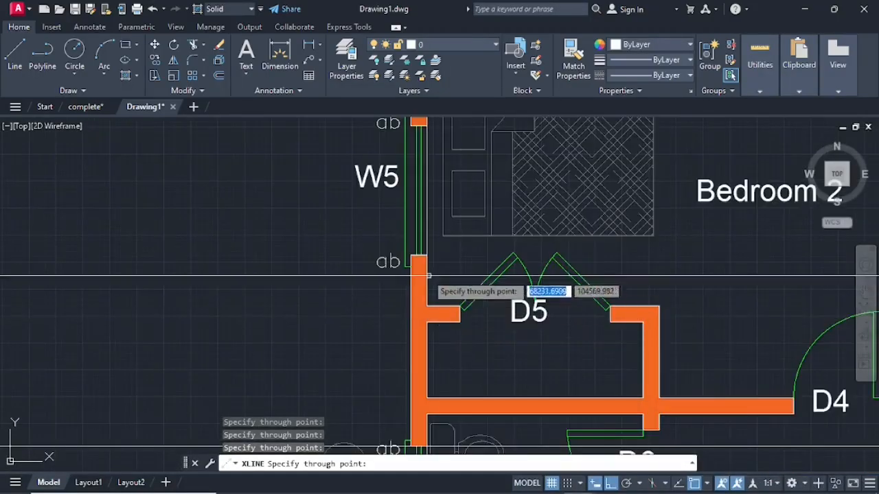
pyautogui.click(419, 255)
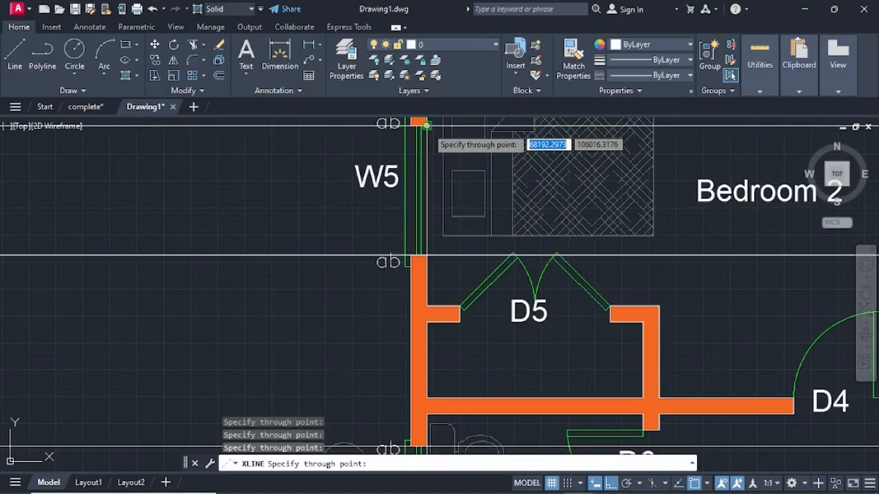
pyautogui.click(427, 126)
pyautogui.moveTo(419, 165); pyautogui.dragTo(427, 419, button='middle')
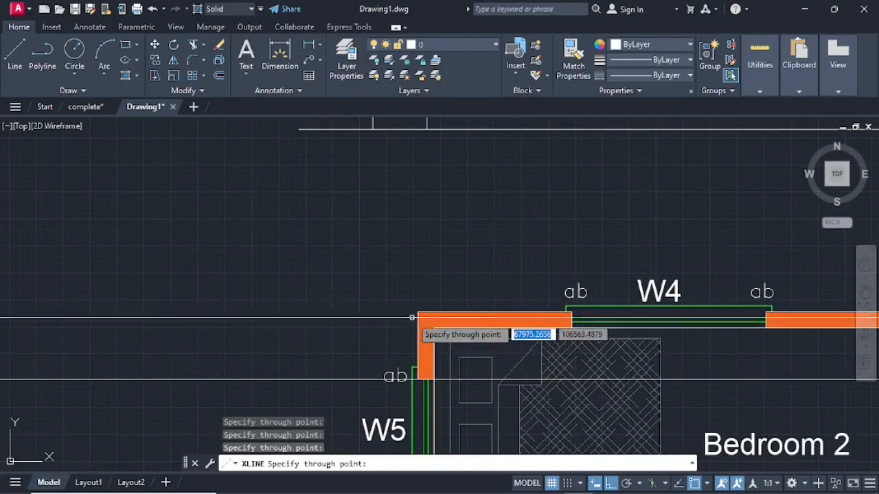
pyautogui.click(419, 313)
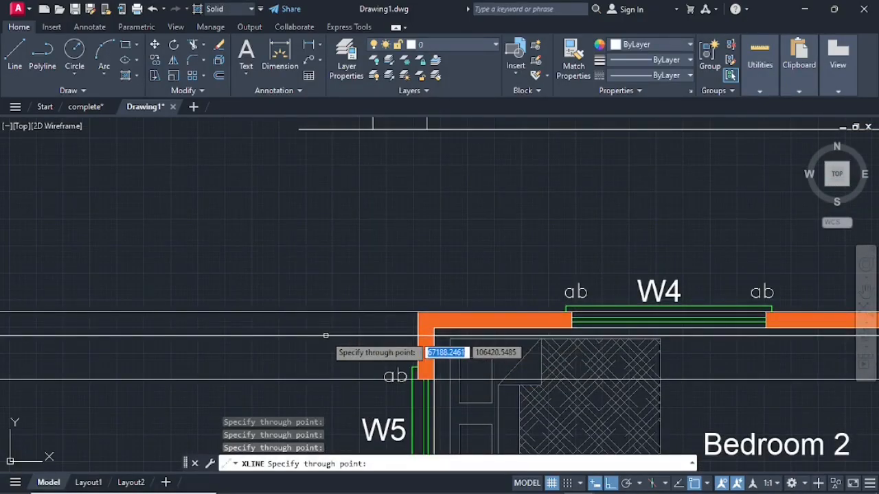
pyautogui.press('Escape')
# Step: Draw a vertical line crossing all the horizontal construction lines in the empty space beside the floor plan's bedroom side
pyautogui.scroll(-5, 323, 334)
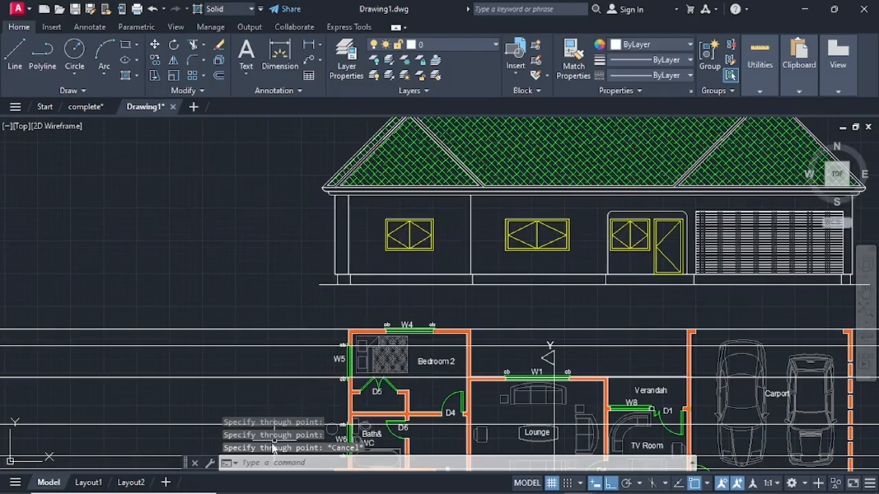
pyautogui.moveTo(240, 377); pyautogui.dragTo(445, 214, button='middle')
pyautogui.scroll(-5, 445, 214)
pyautogui.moveTo(369, 240)
pyautogui.mouseDown(button='middle')
pyautogui.moveTo(404, 272)
pyautogui.moveTo(439, 248)
pyautogui.mouseUp(button='middle')
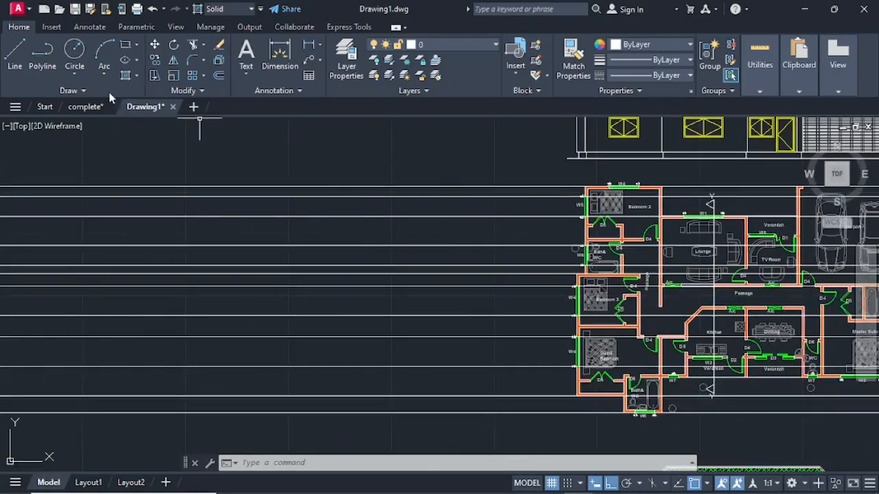
pyautogui.click(18, 61)
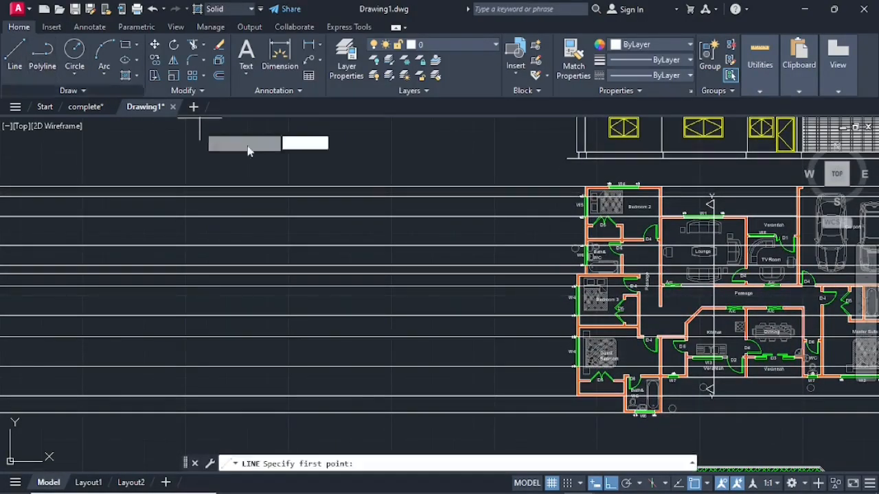
pyautogui.click(512, 175)
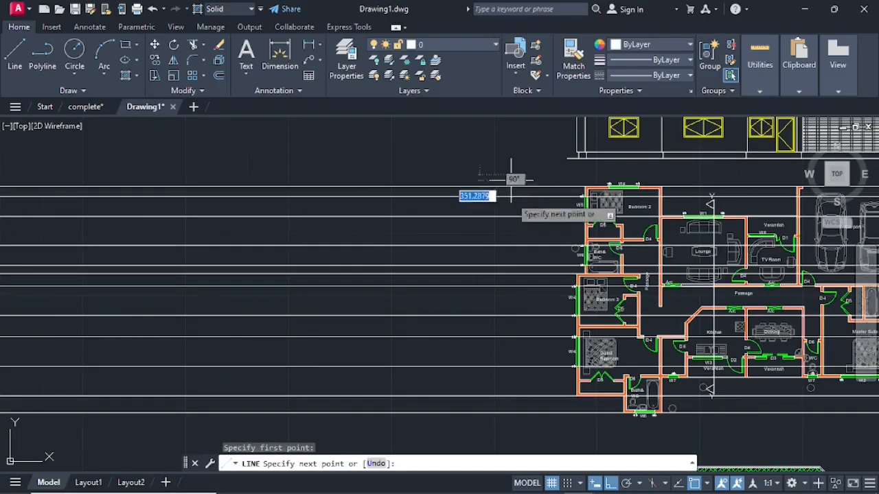
pyautogui.click(512, 425)
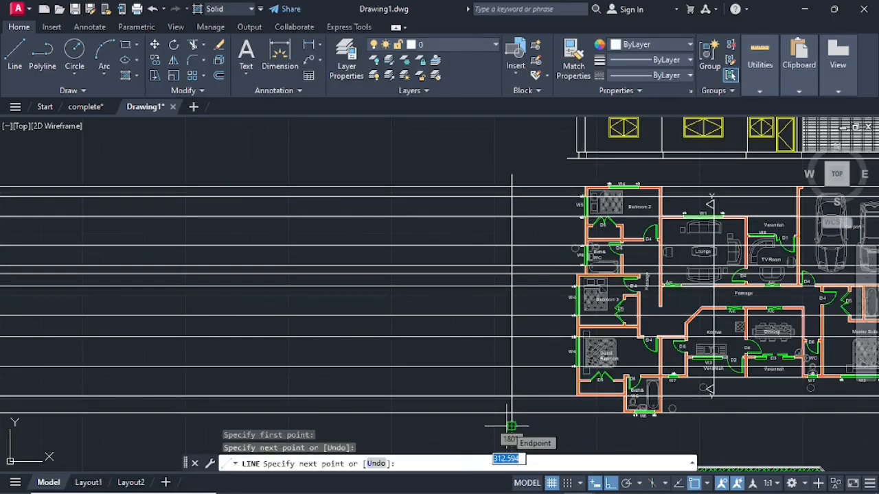
pyautogui.press('Escape')
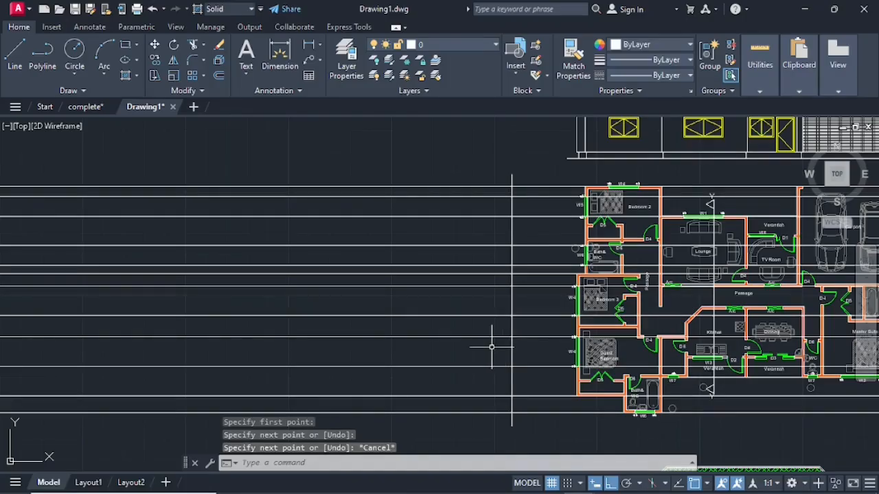
# Step: Offset the vertical line 400 away from the floor plan
pyautogui.click(218, 75)
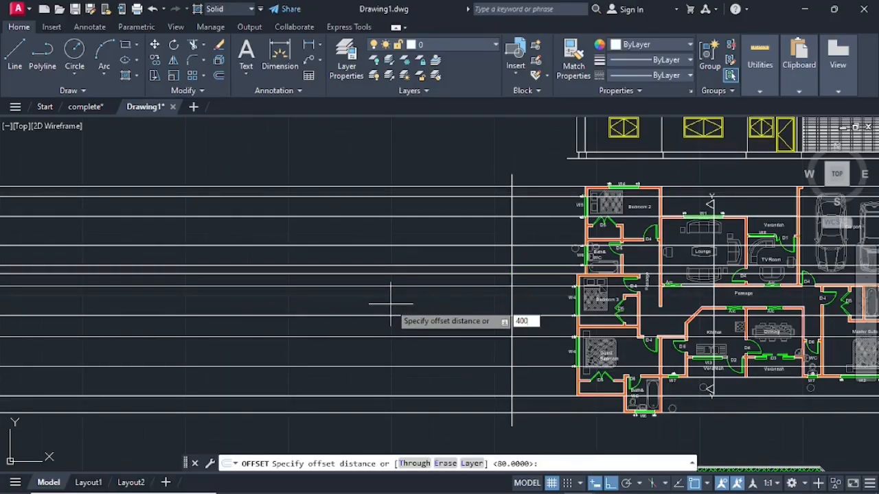
pyautogui.press('Return')
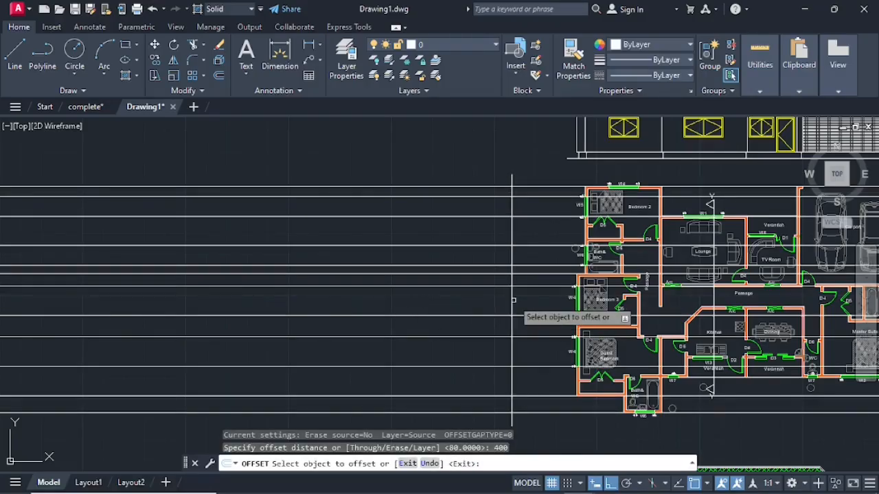
pyautogui.click(511, 302)
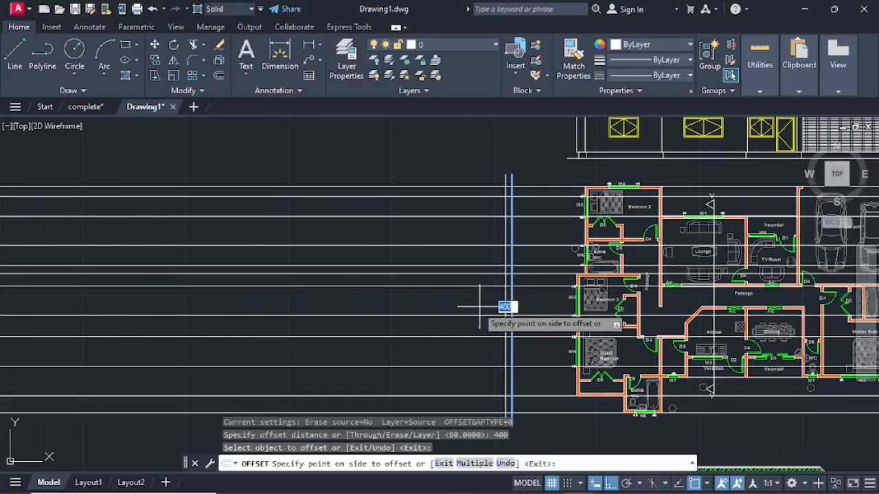
pyautogui.click(466, 308)
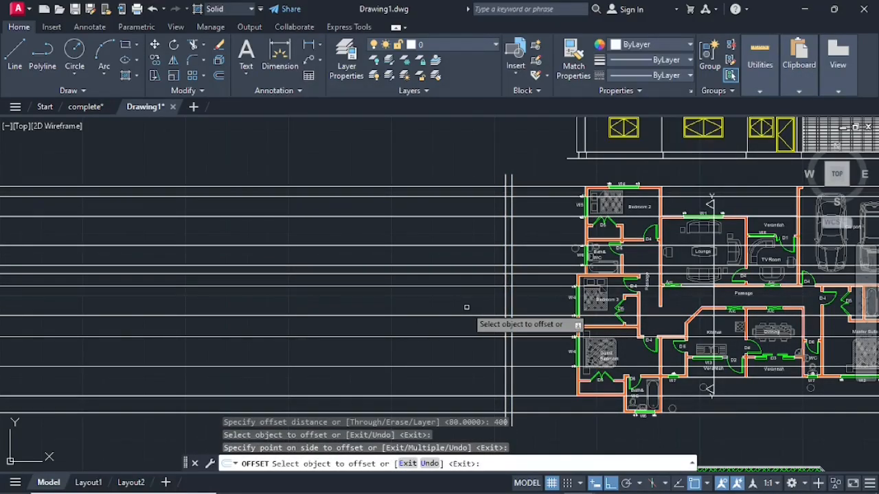
# Step: Offset the vertical line farther from the floor plan by another 3000, away from the plan
pyautogui.click(219, 77)
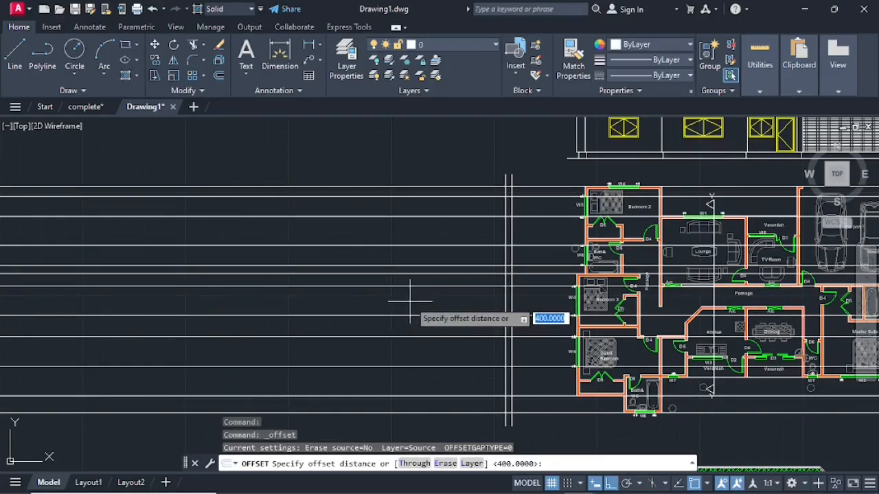
pyautogui.write('3')
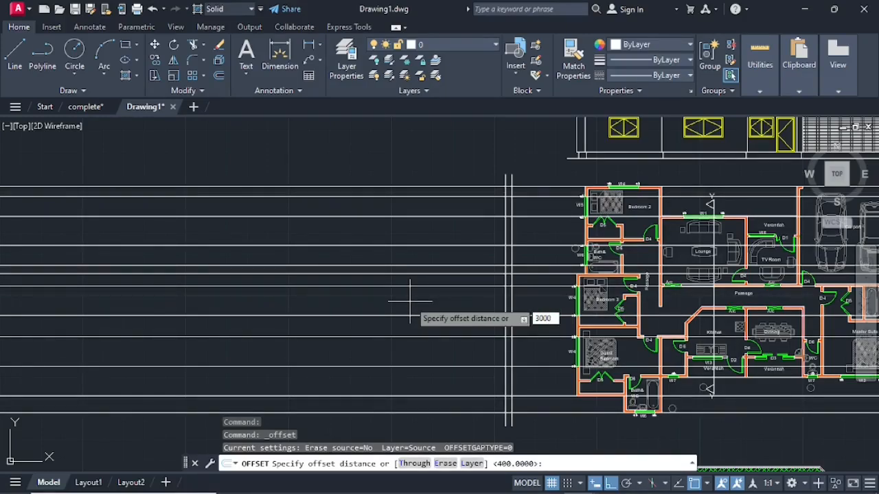
pyautogui.press('Return')
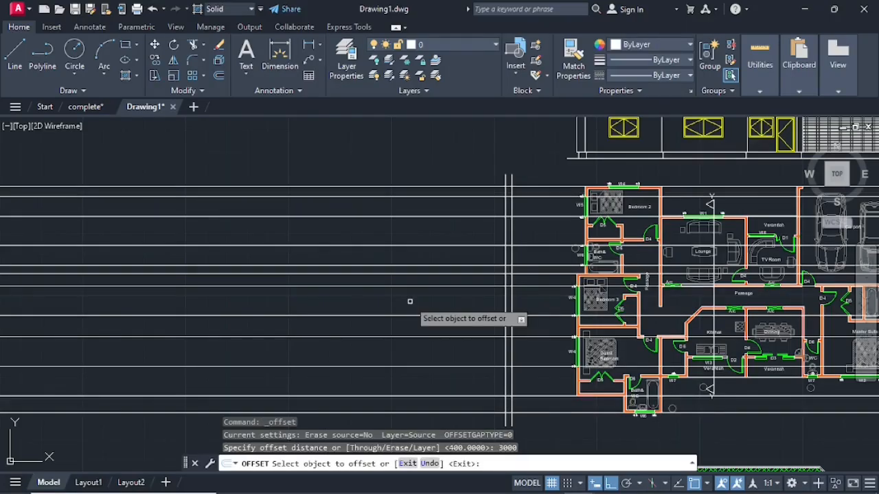
pyautogui.click(505, 303)
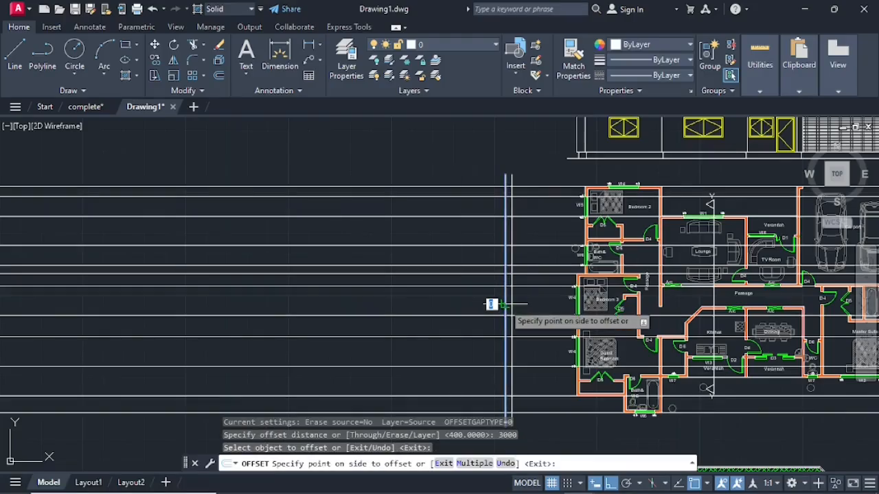
pyautogui.click(424, 300)
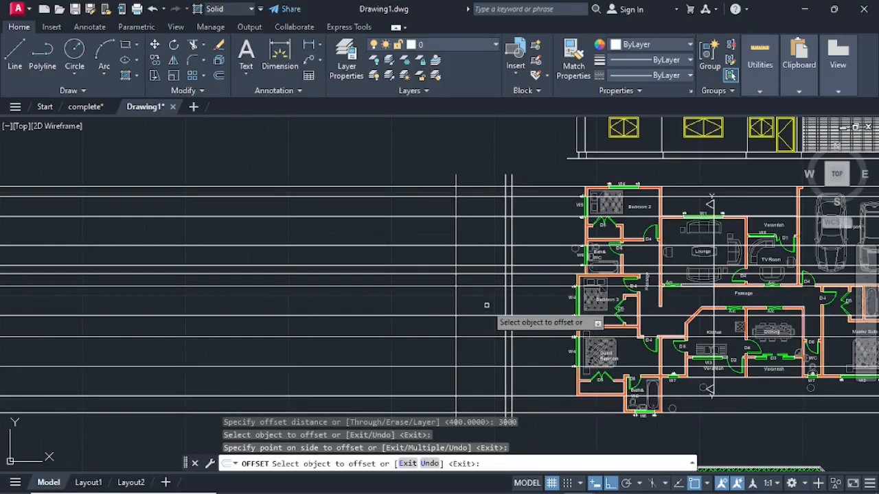
pyautogui.rightClick(488, 309)
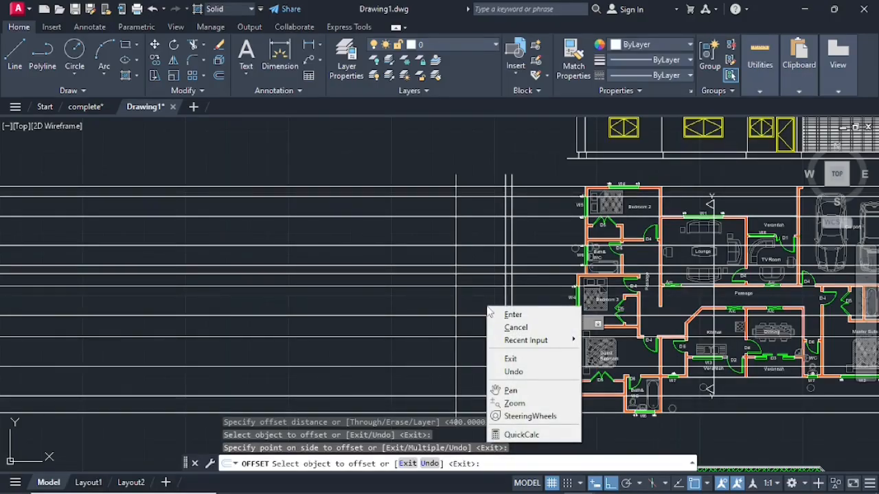
pyautogui.press('Escape')
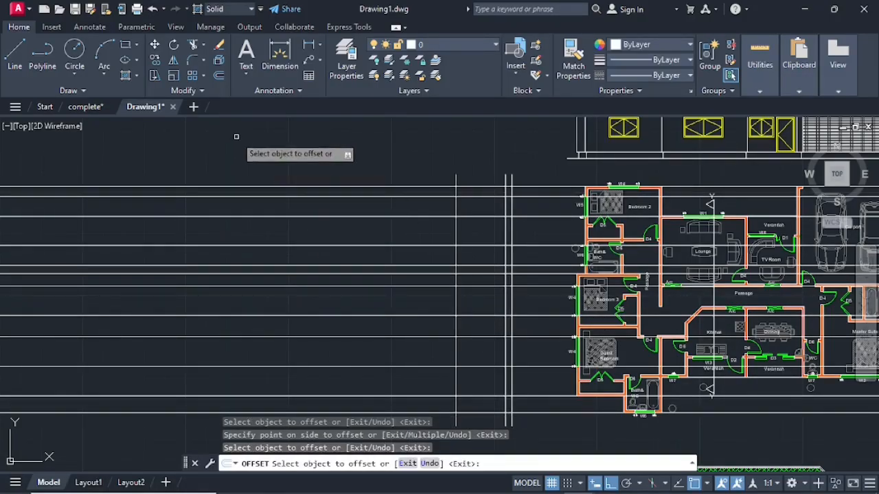
pyautogui.press('Escape')
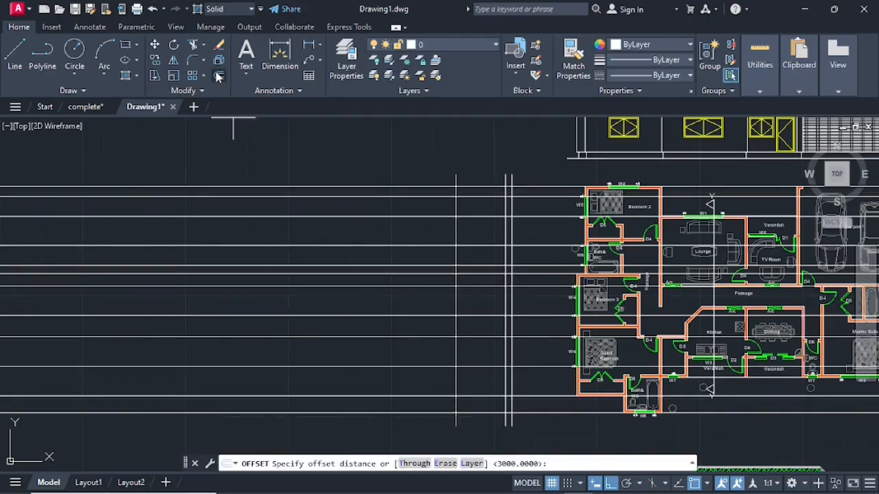
# Step: Offset the floor-level vertical line, the one 400 from the ground line, by 2100 away from the floor plan
pyautogui.click(219, 75)
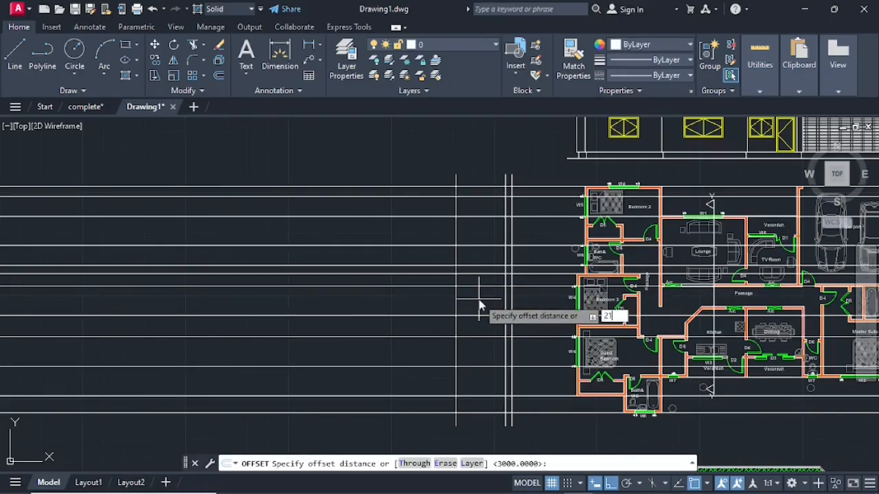
pyautogui.press('Return')
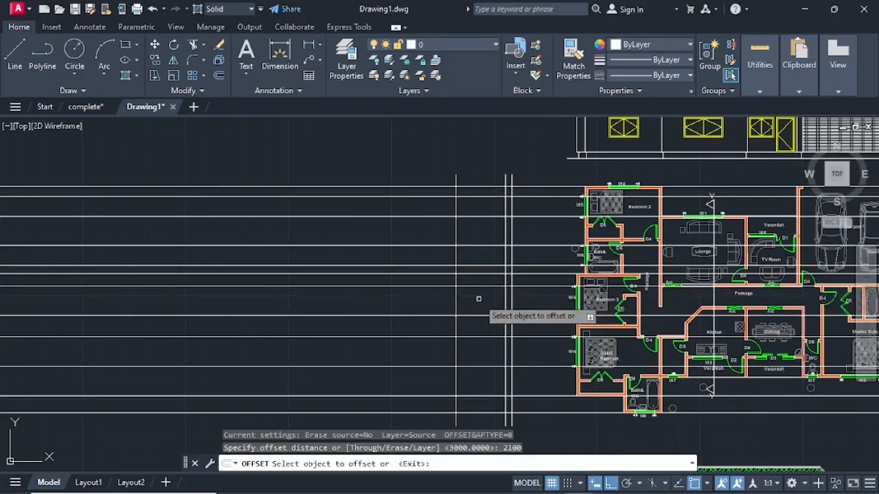
pyautogui.click(506, 303)
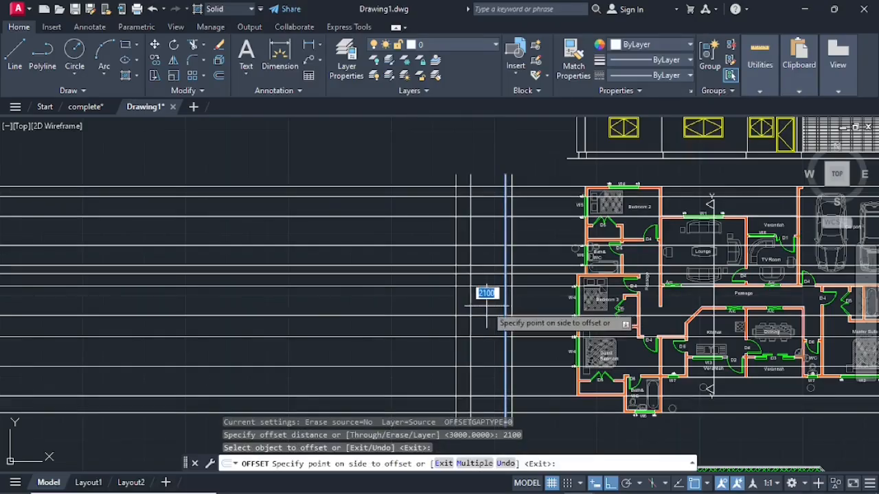
pyautogui.click(487, 294)
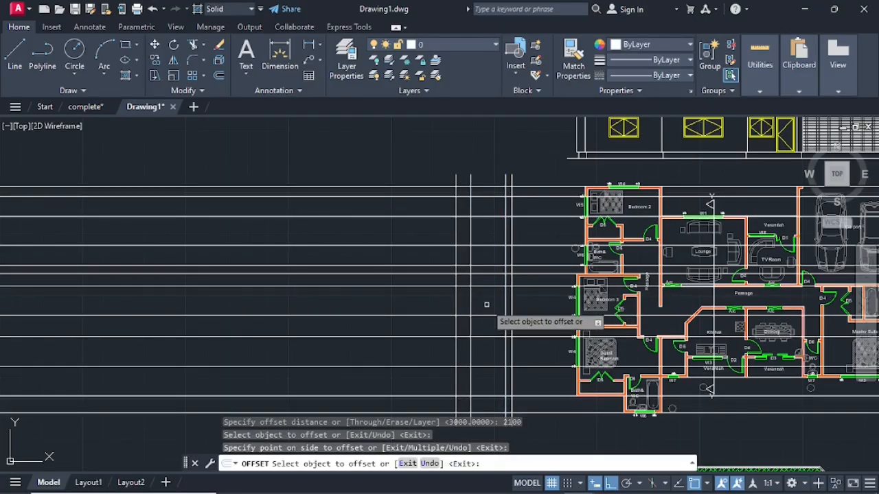
# Step: Offset the floor-level vertical line by 1400 away from the floor plan
pyautogui.click(219, 77)
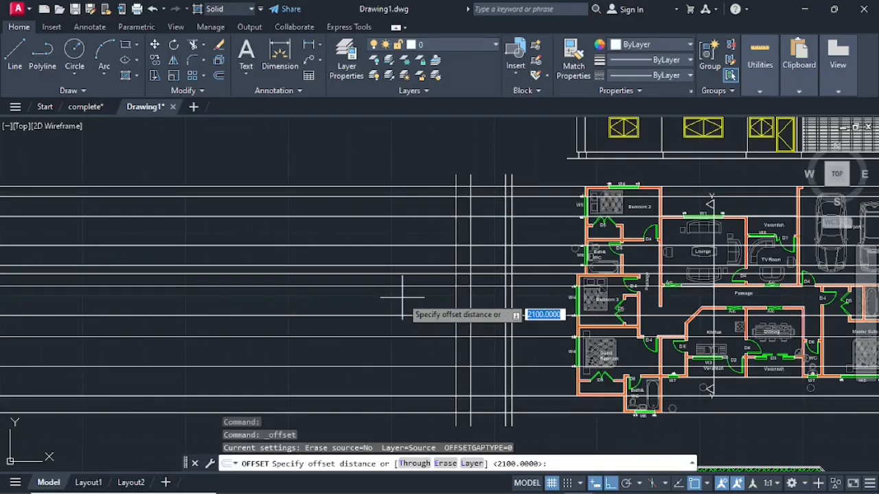
pyautogui.write('140')
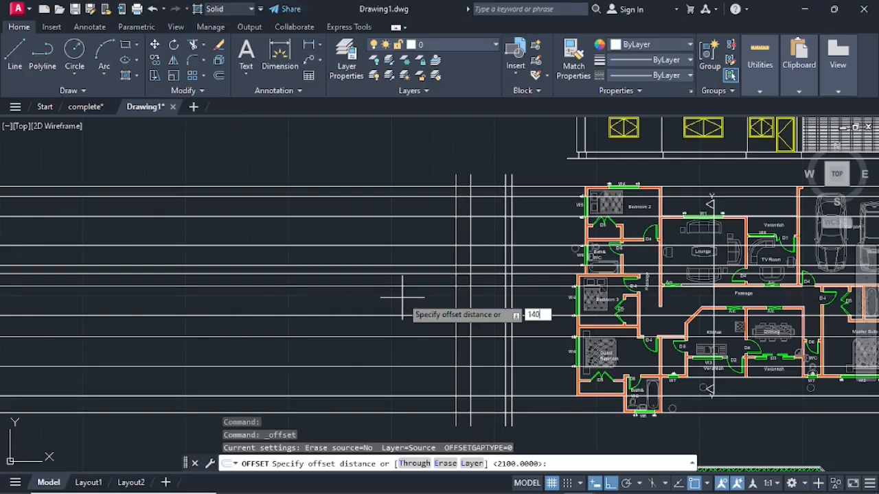
pyautogui.write('0')
pyautogui.press('Return')
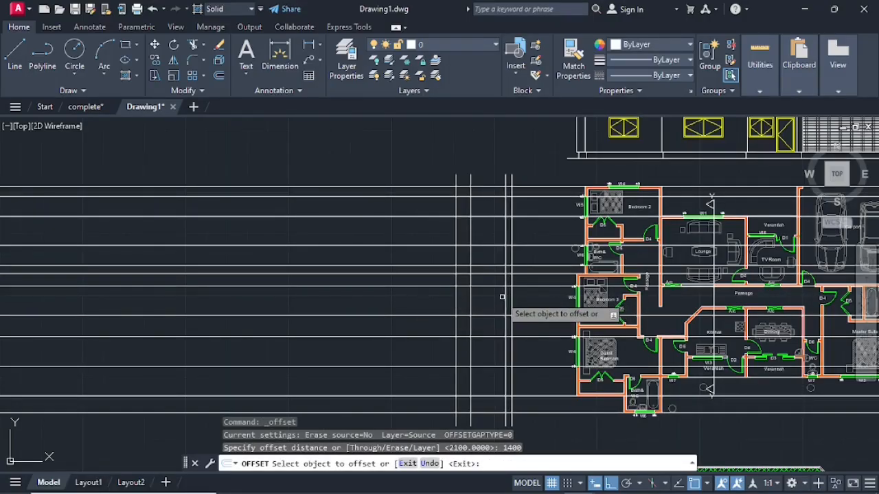
pyautogui.click(505, 296)
pyautogui.click(452, 274)
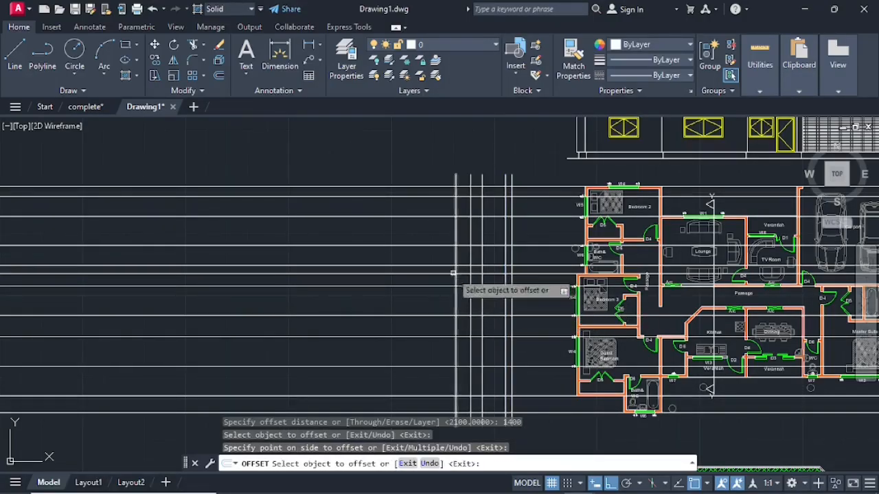
# Step: Offset the floor-level vertical line by 900 away from the floor plan
pyautogui.click(217, 75)
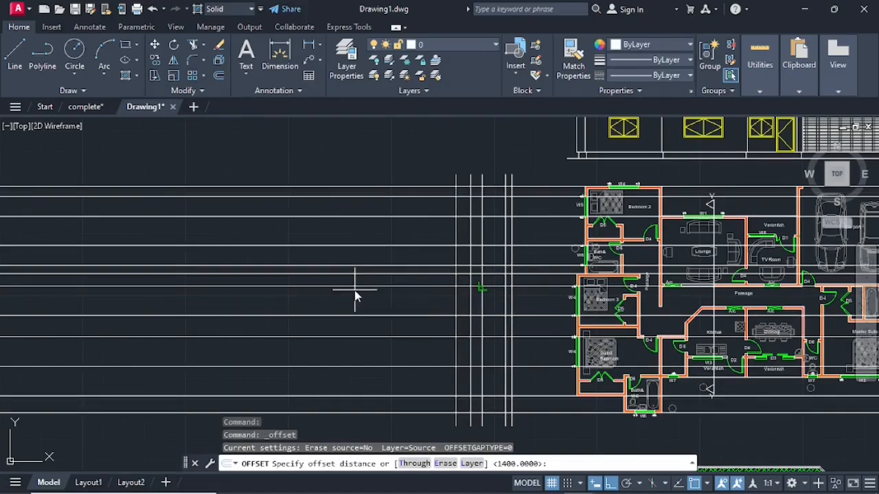
pyautogui.write('90')
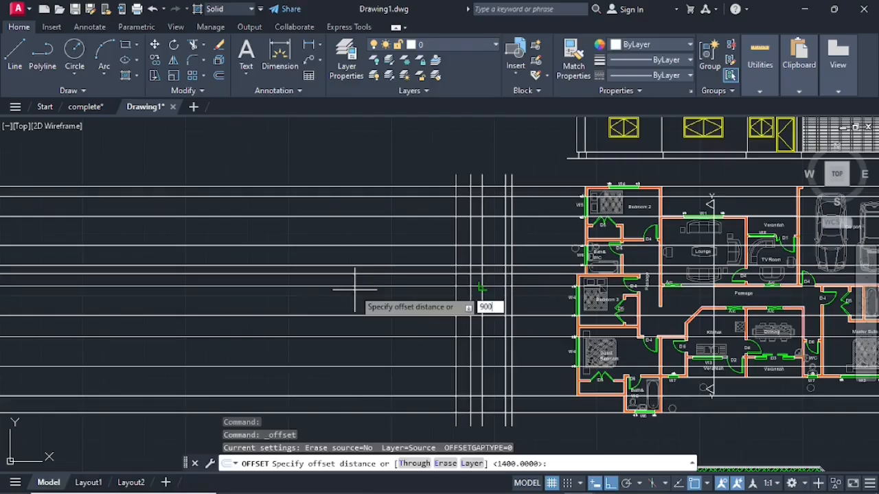
pyautogui.write('0')
pyautogui.press('Return')
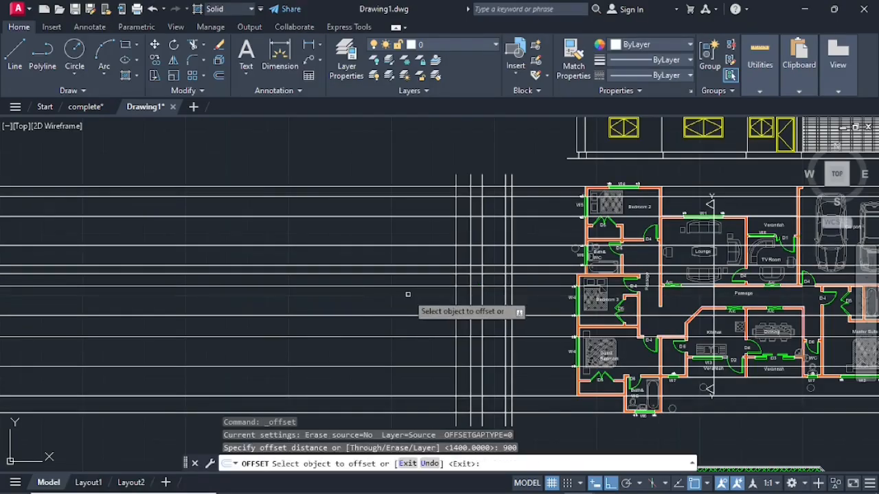
pyautogui.click(508, 305)
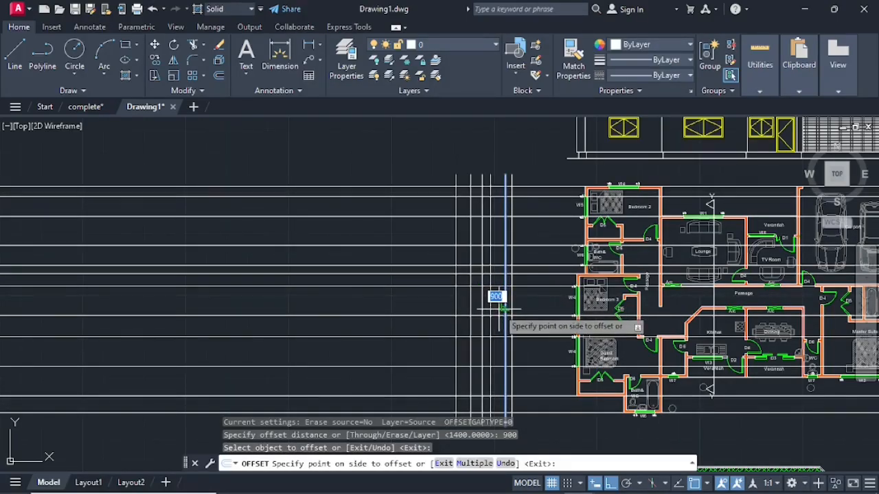
pyautogui.click(496, 307)
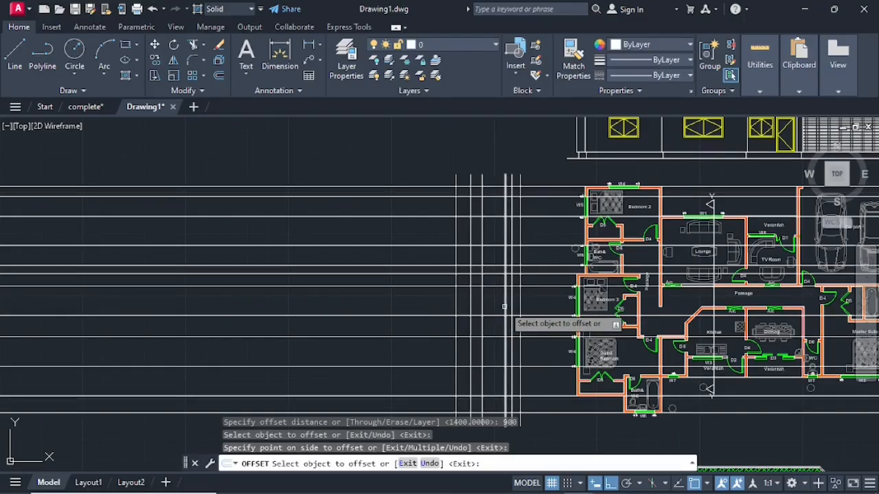
pyautogui.click(504, 306)
pyautogui.click(509, 306)
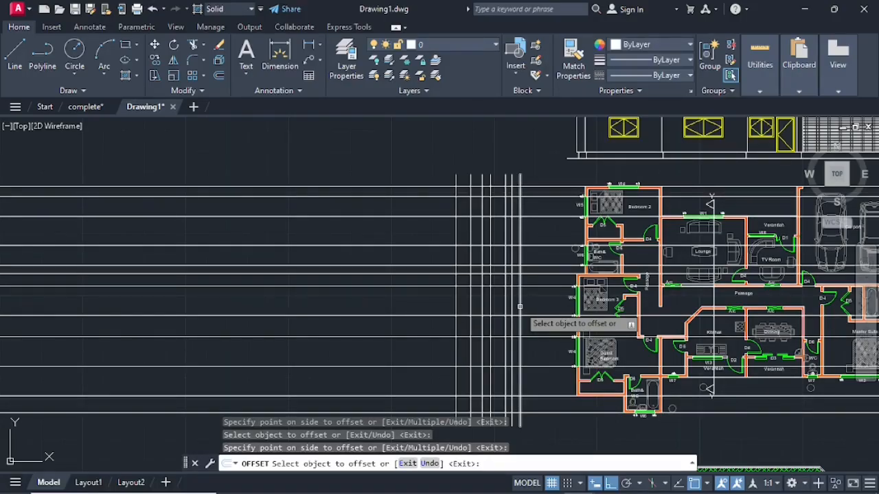
# Step: Erase the stray vertical line 900 from the floor-level line on the floor plan side
pyautogui.click(520, 307)
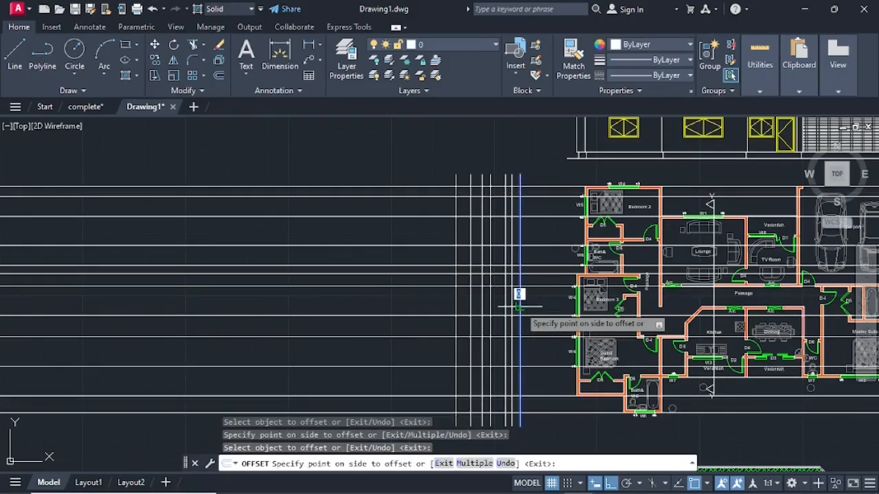
pyautogui.press('Escape')
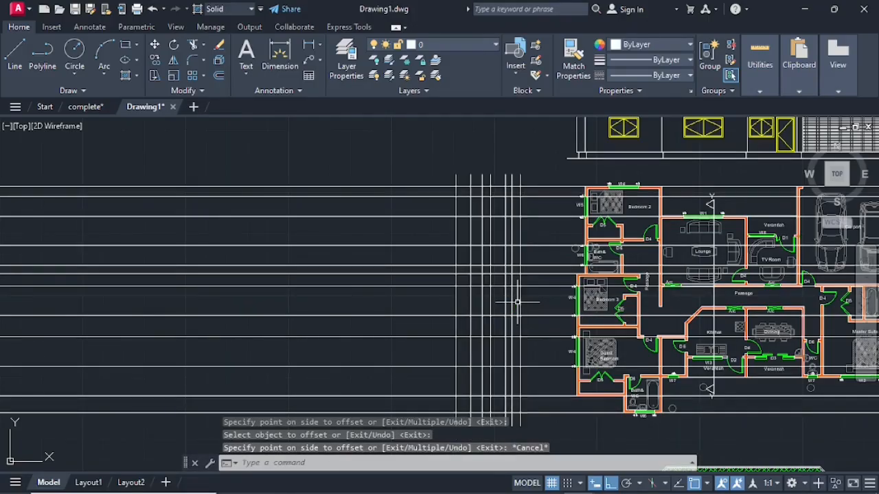
pyautogui.click(520, 302)
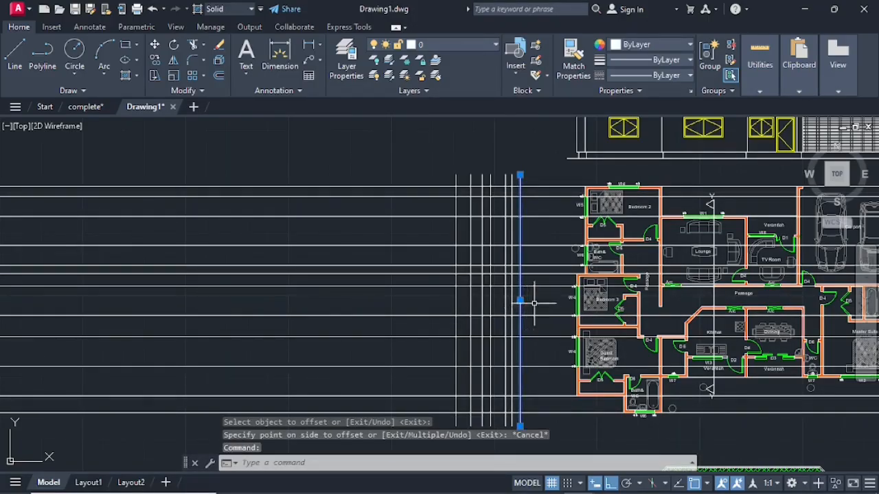
pyautogui.press('Delete')
# Step: Trim the upper overhangs of the vertical lines, except the ground line, back to the uppermost horizontal construction line
pyautogui.scroll(3, 507, 307)
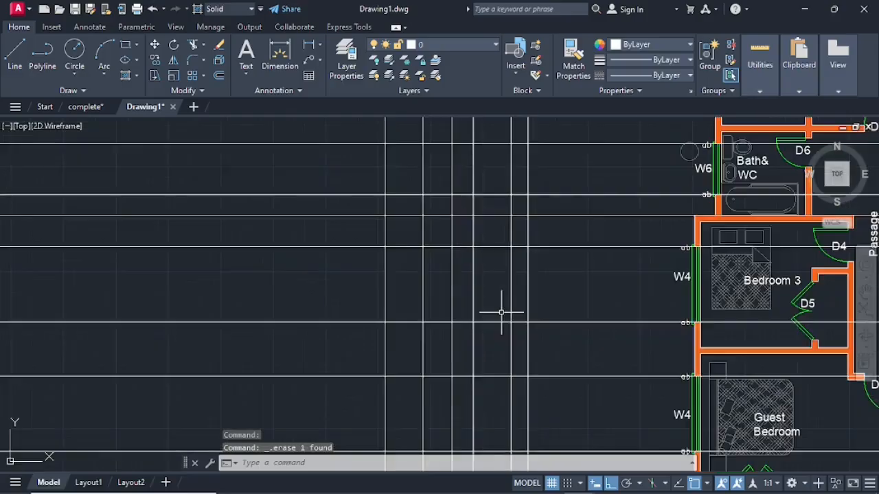
pyautogui.scroll(-2, 438, 291)
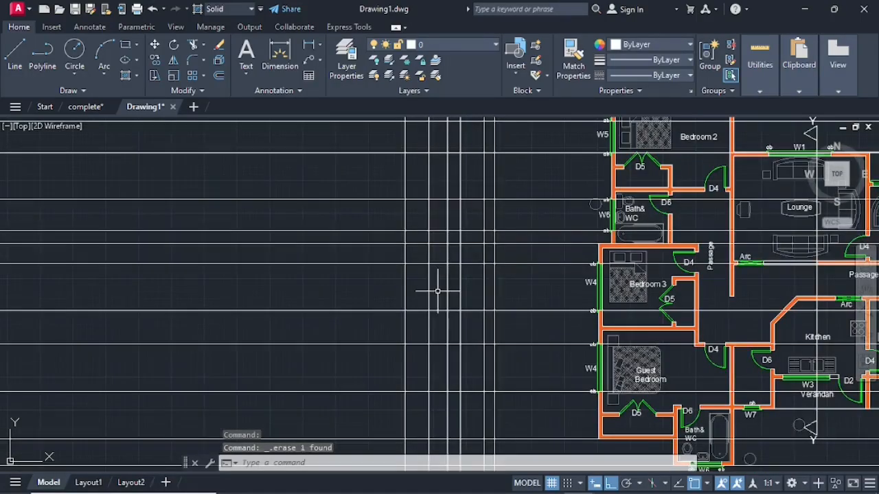
pyautogui.moveTo(438, 294); pyautogui.dragTo(438, 349, button='middle')
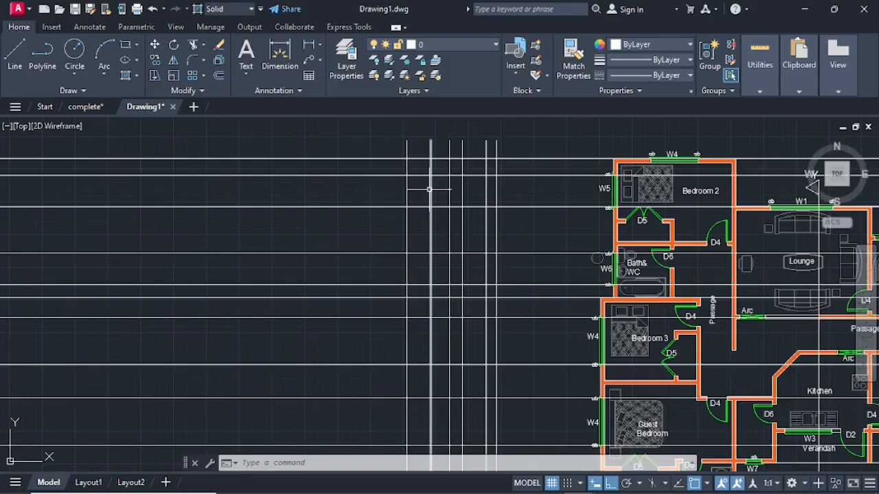
pyautogui.moveTo(429, 189)
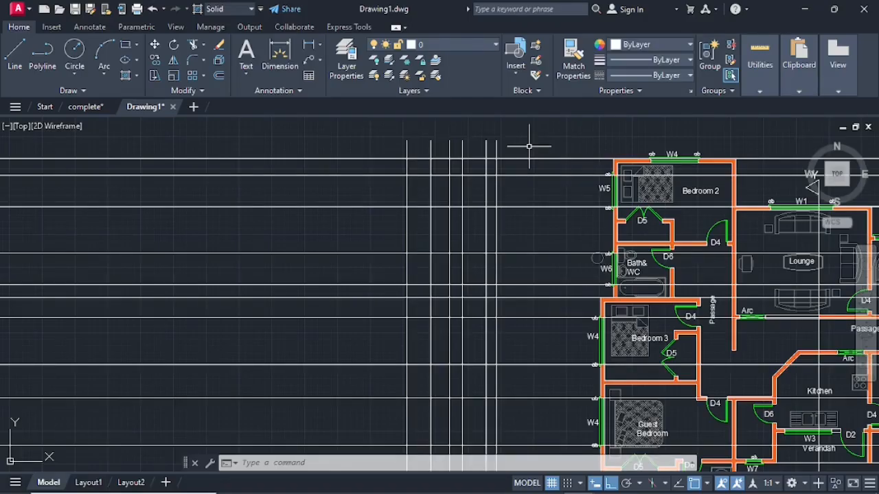
pyautogui.write('tr')
pyautogui.press('Return')
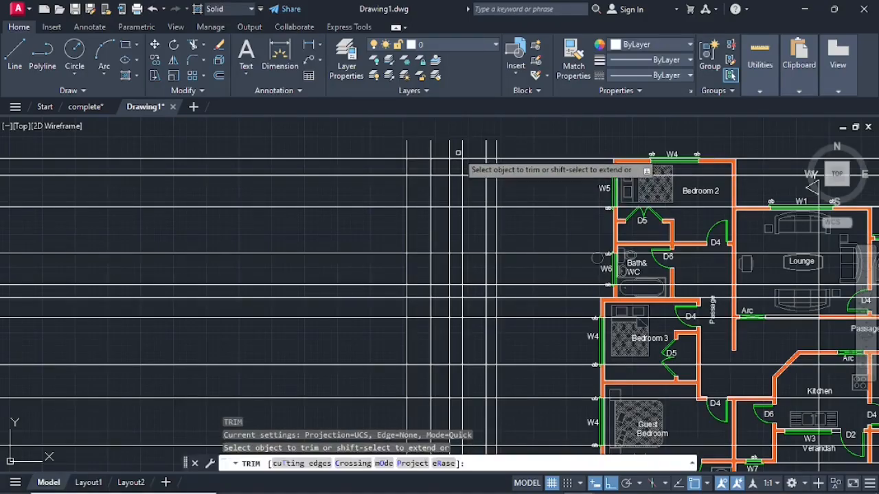
pyautogui.click(408, 146)
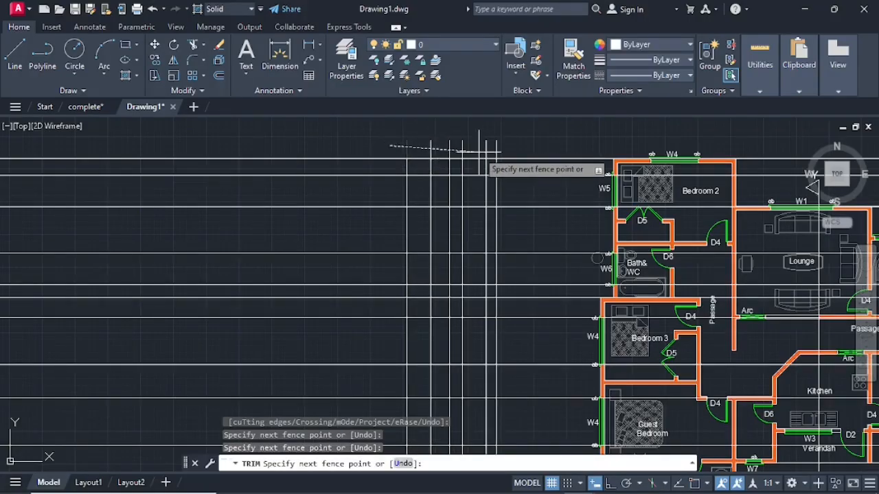
pyautogui.press('Return')
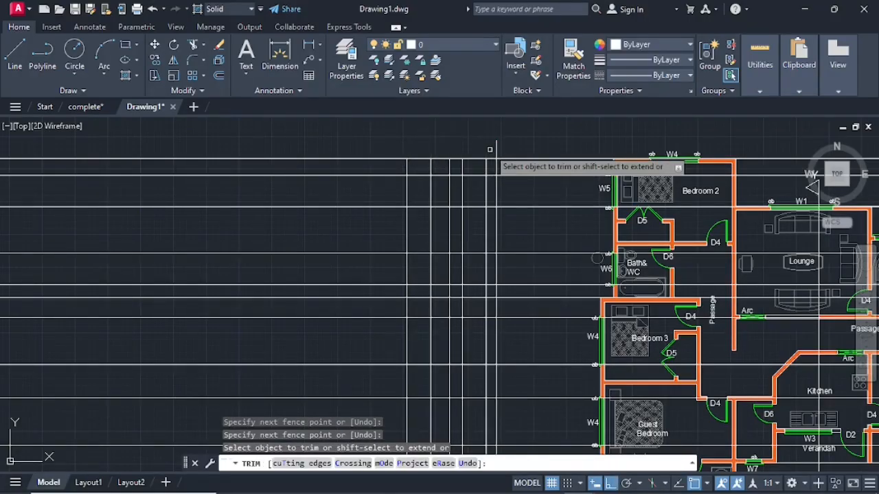
# Step: Trim away all the horizontal construction line segments between the floor-level line and the ground line
pyautogui.click(489, 147)
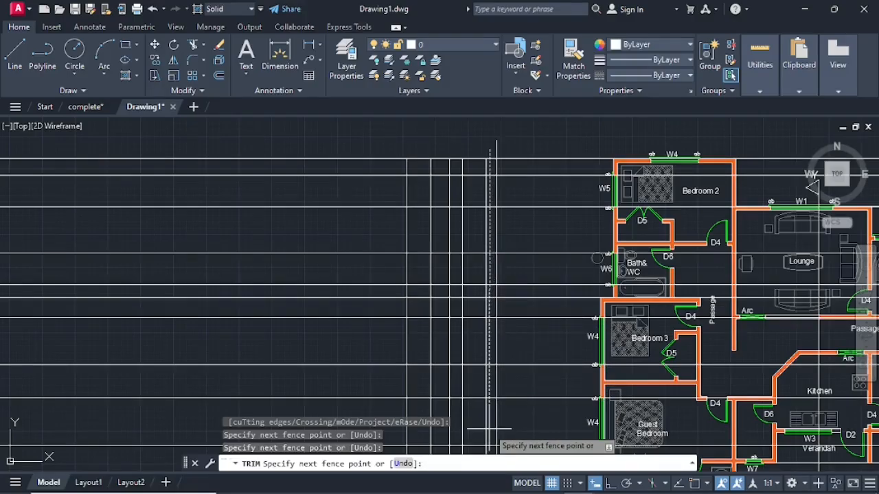
pyautogui.moveTo(490, 429); pyautogui.dragTo(499, 198, button='middle')
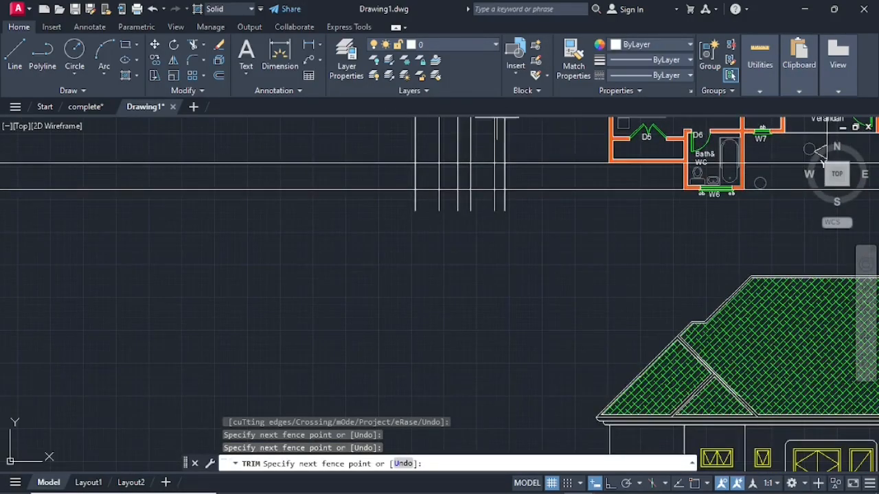
pyautogui.click(504, 196)
pyautogui.press('Return')
# Step: Trim the lower overhangs of the vertical lines, except the ground line, back to the lowest horizontal construction line
pyautogui.click(500, 198)
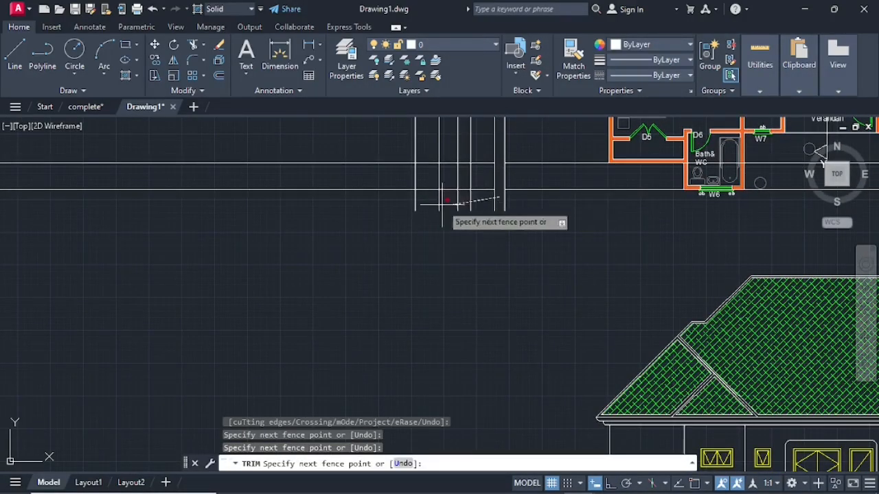
pyautogui.click(408, 198)
pyautogui.press('Return')
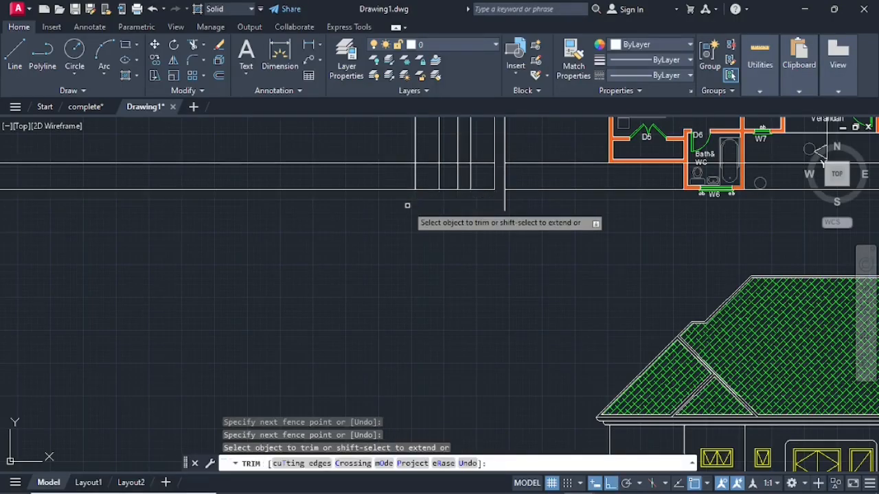
# Step: On the doors and windors layer, draw Bedroom 2's W5 window rectangle between its projection lines, spanning the 2100 and 900 height lines
pyautogui.scroll(-2, 409, 205)
pyautogui.moveTo(426, 175); pyautogui.dragTo(435, 303, button='middle')
pyautogui.moveTo(432, 217); pyautogui.dragTo(432, 294, button='middle')
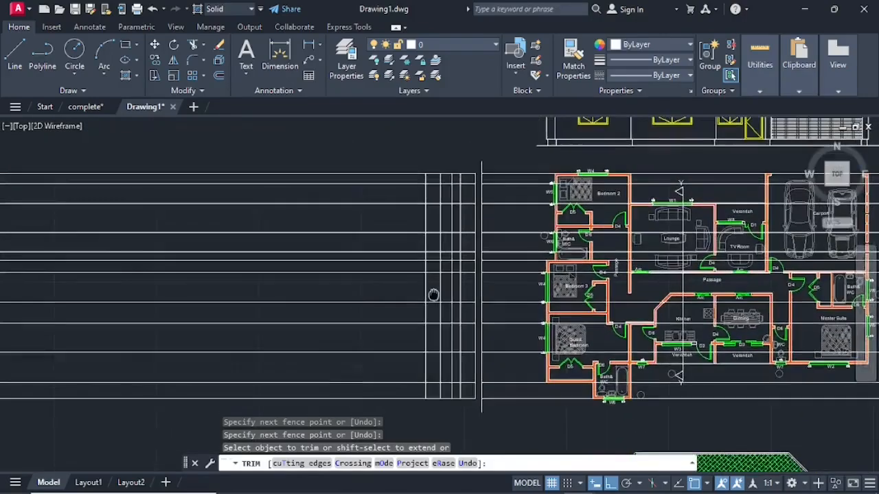
pyautogui.scroll(2, 543, 217)
pyautogui.moveTo(487, 178); pyautogui.dragTo(515, 271, button='middle')
pyautogui.scroll(1, 487, 308)
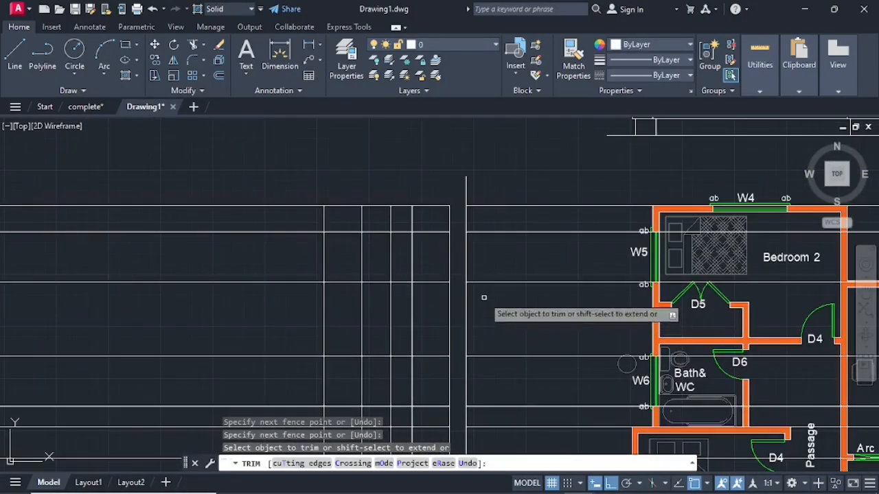
pyautogui.click(491, 44)
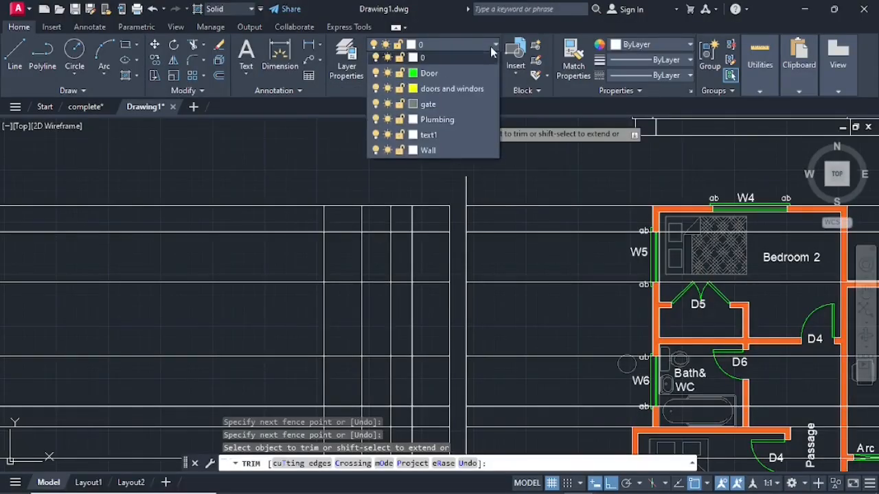
pyautogui.click(459, 91)
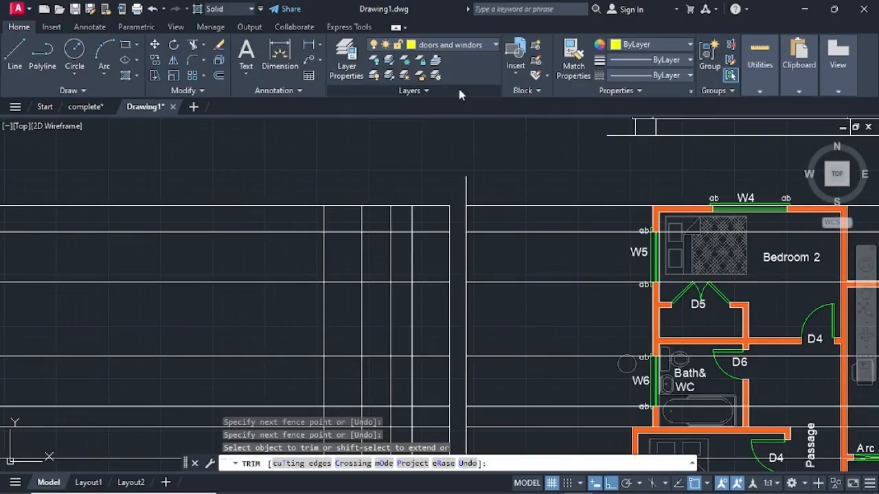
pyautogui.click(127, 46)
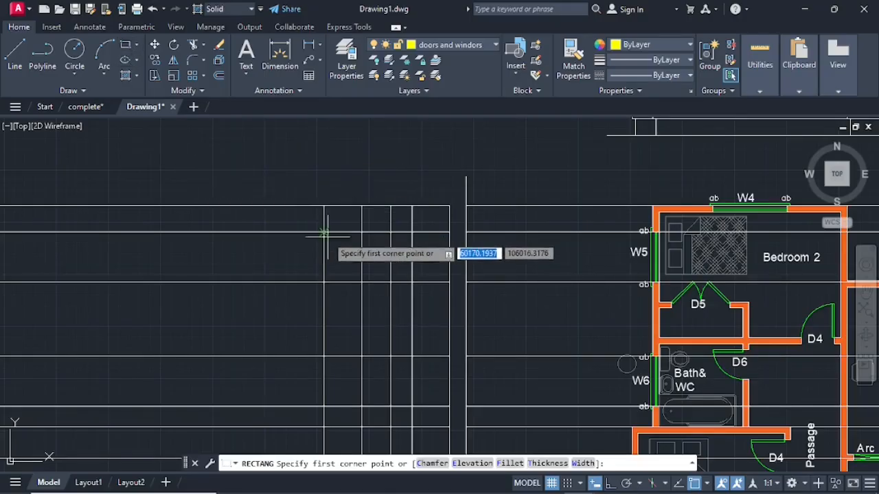
pyautogui.click(361, 233)
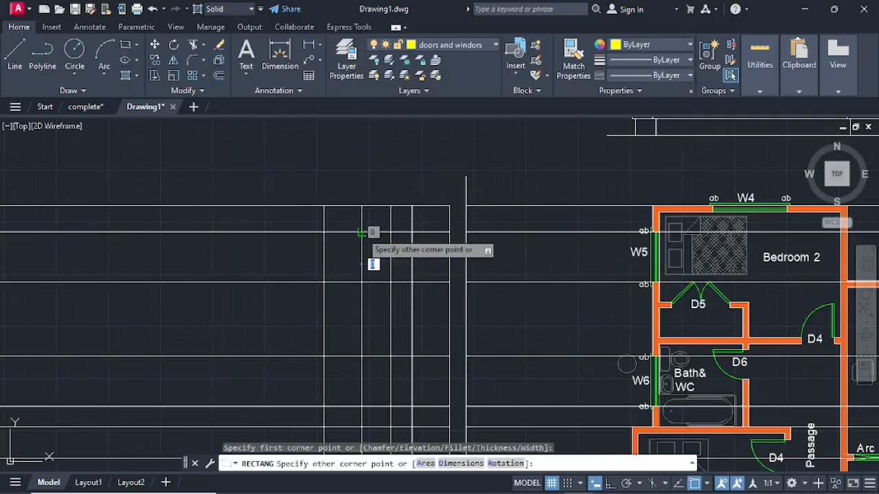
pyautogui.click(412, 280)
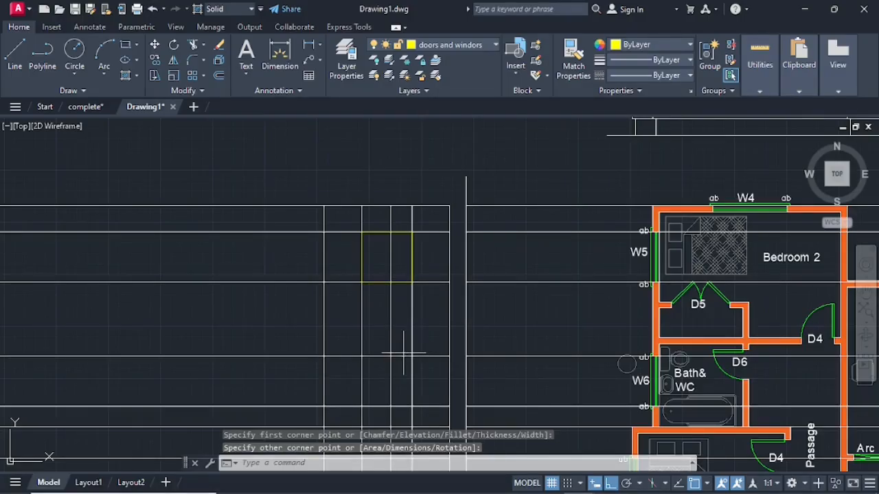
# Step: Draw the Bath & WC's W6 window rectangle between its projection lines, from the 2100 height line to the intermediate sill line
pyautogui.press('Return')
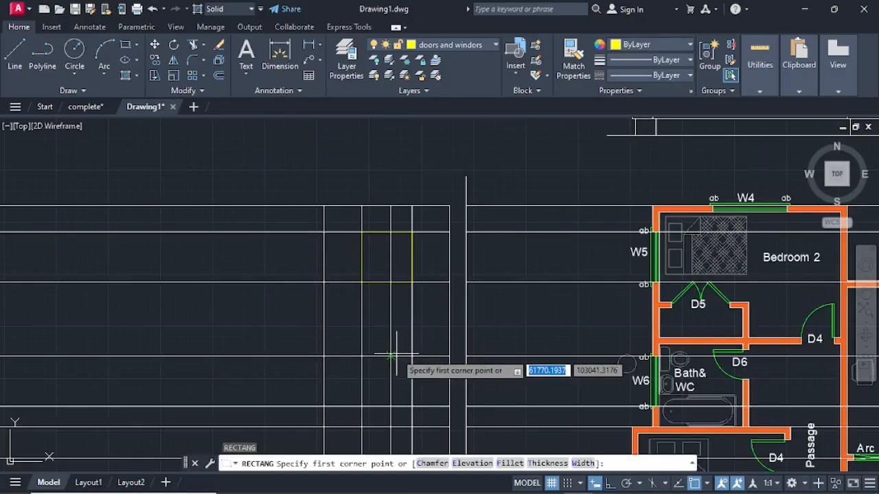
pyautogui.click(362, 357)
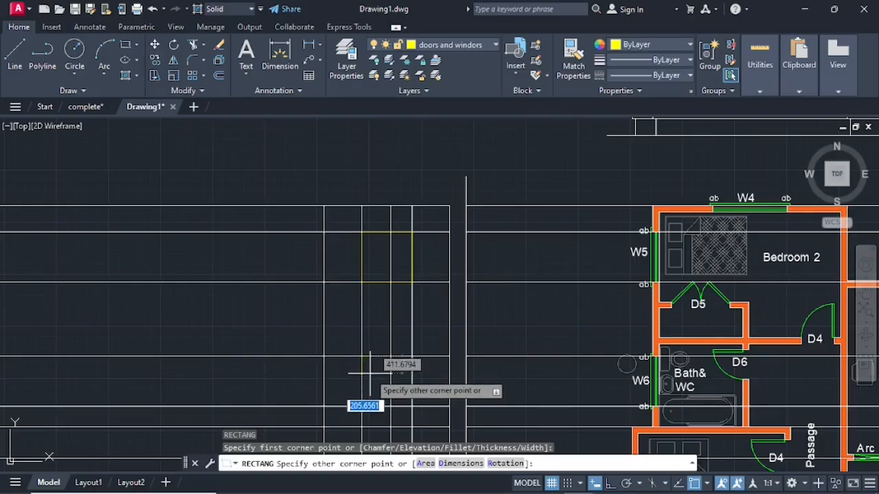
pyautogui.click(390, 406)
# Step: Draw the W4 window rectangles of Bedroom 3 and the Guest Bedroom between their projection lines, spanning the 2100 and 900 height lines
pyautogui.press('Return')
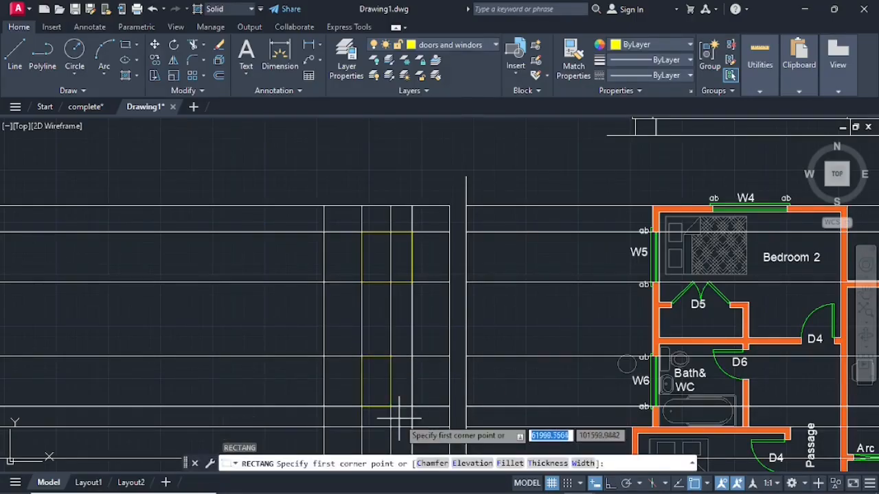
pyautogui.moveTo(401, 412); pyautogui.dragTo(421, 224, button='middle')
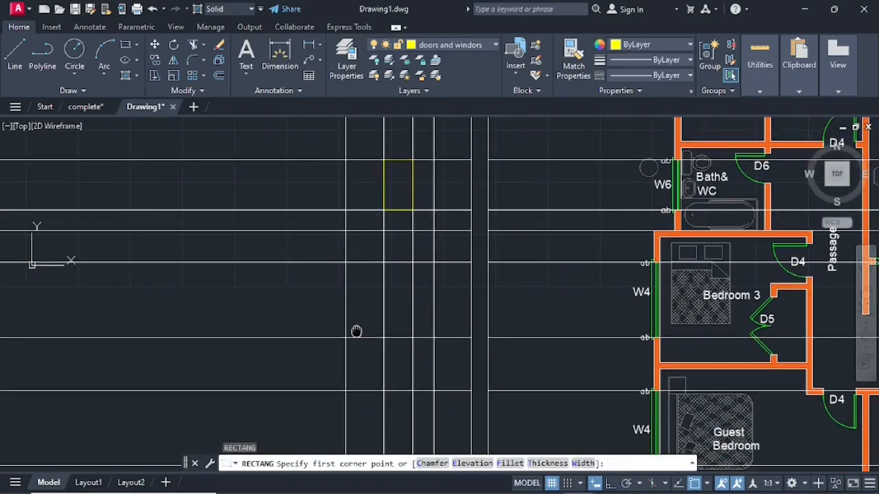
pyautogui.click(384, 263)
pyautogui.click(434, 338)
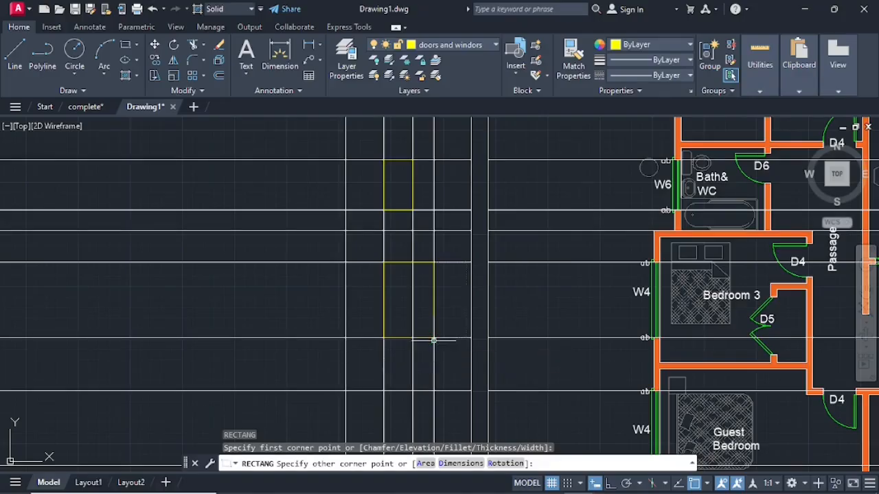
pyautogui.press('Return')
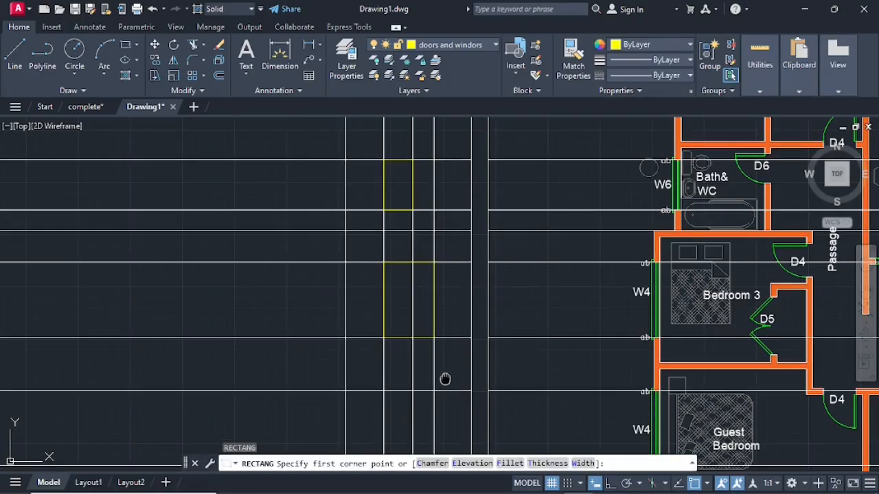
pyautogui.moveTo(447, 379); pyautogui.dragTo(452, 238, button='middle')
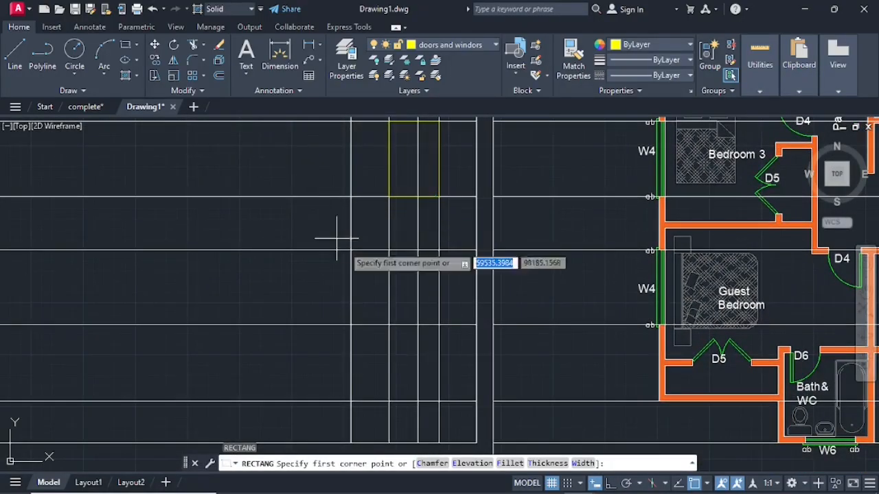
pyautogui.click(389, 251)
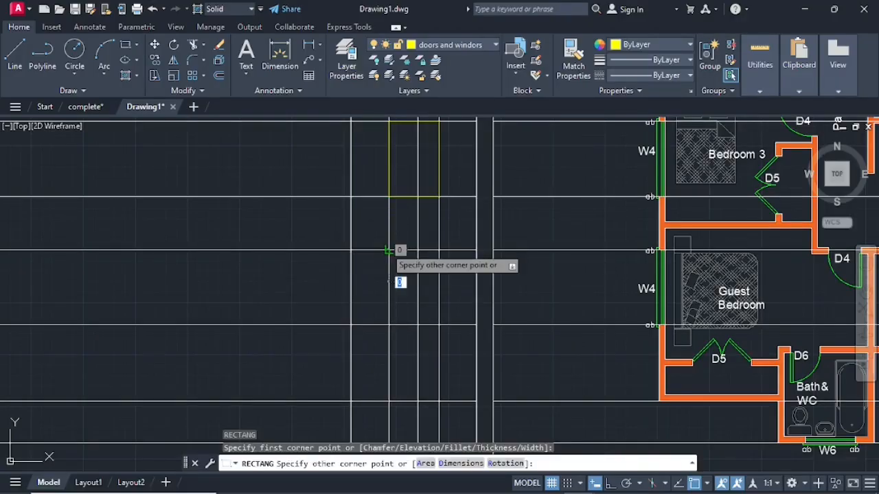
pyautogui.click(438, 325)
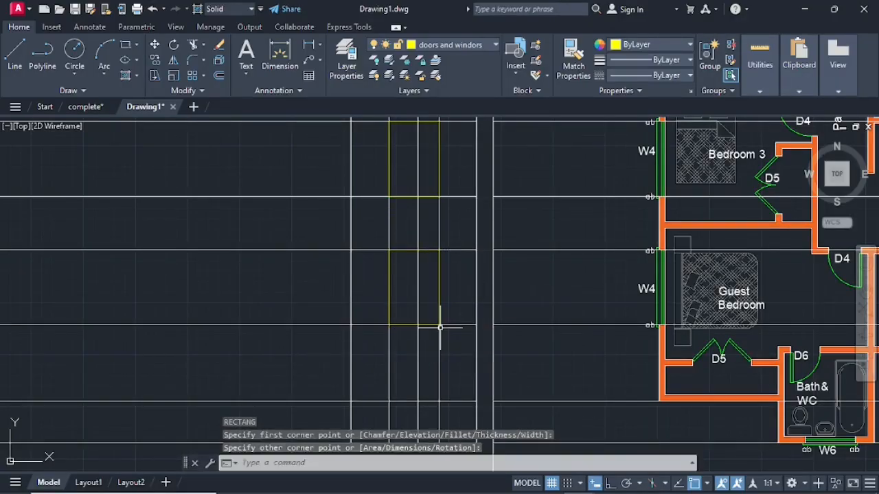
# Step: Erase the elevation's three window height lines and the projection lines through the W6 window and both W4 windows
pyautogui.scroll(-2, 447, 310)
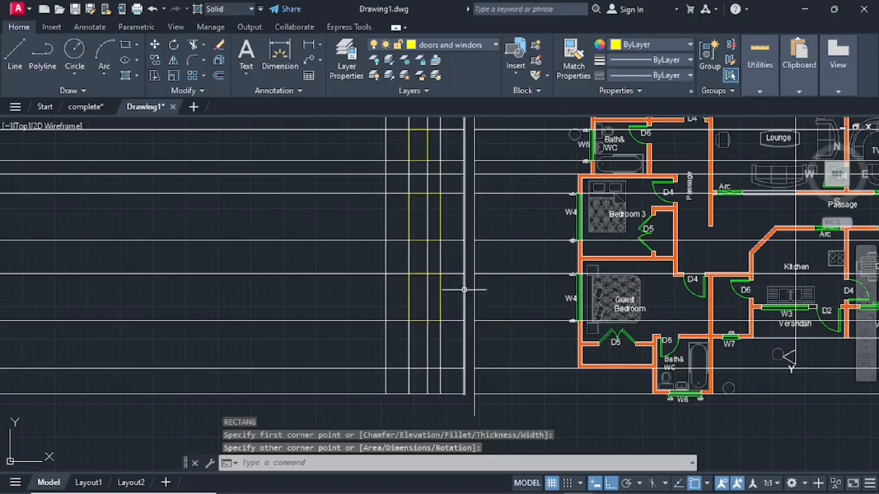
pyautogui.moveTo(453, 295); pyautogui.dragTo(455, 355, button='middle')
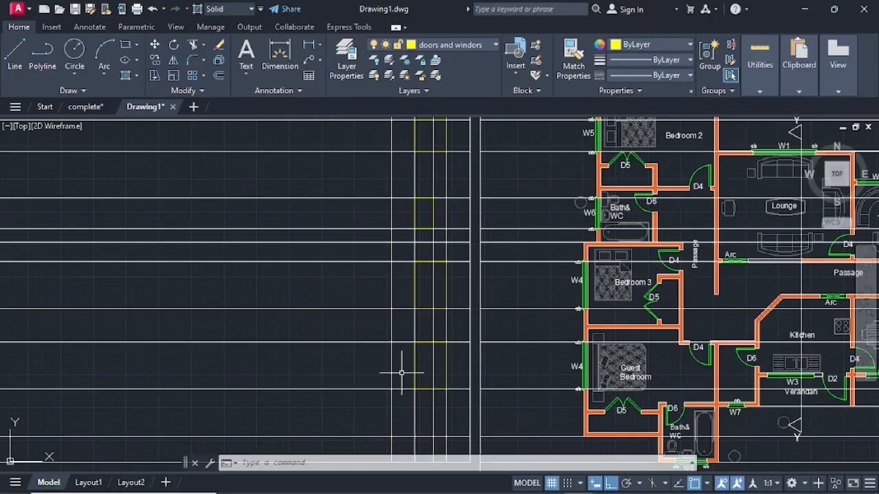
pyautogui.scroll(2, 401, 373)
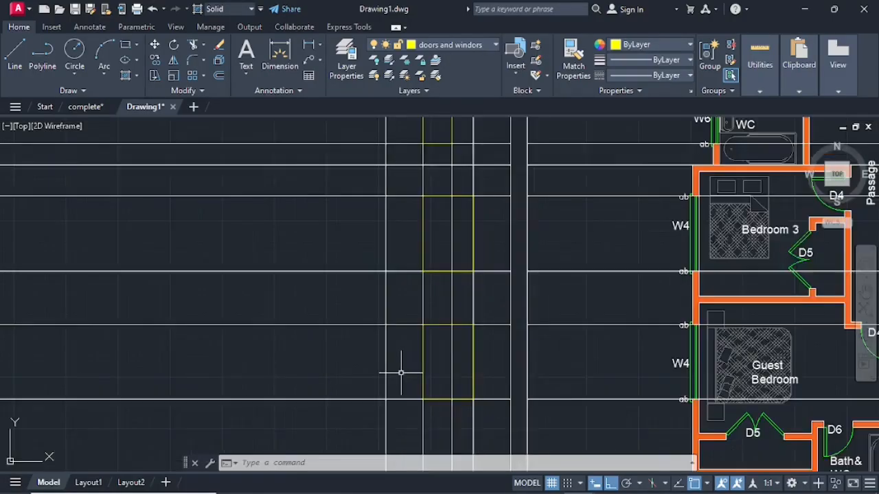
pyautogui.click(406, 325)
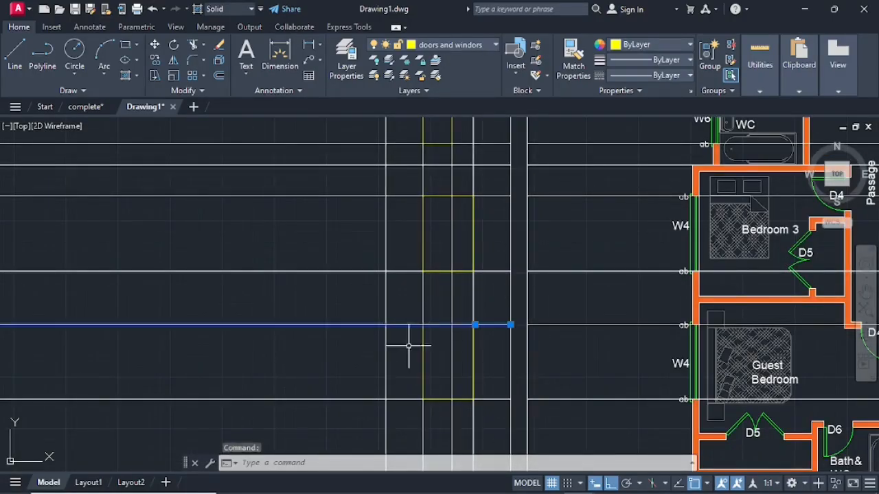
pyautogui.click(408, 397)
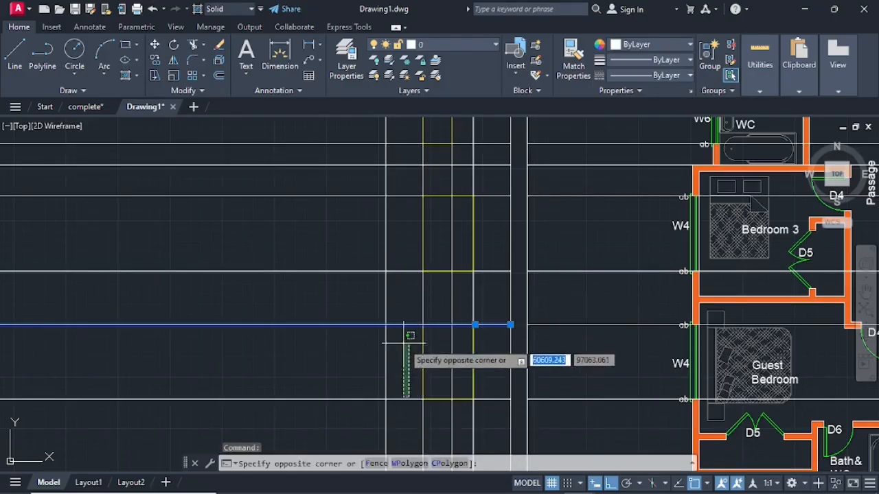
pyautogui.click(402, 402)
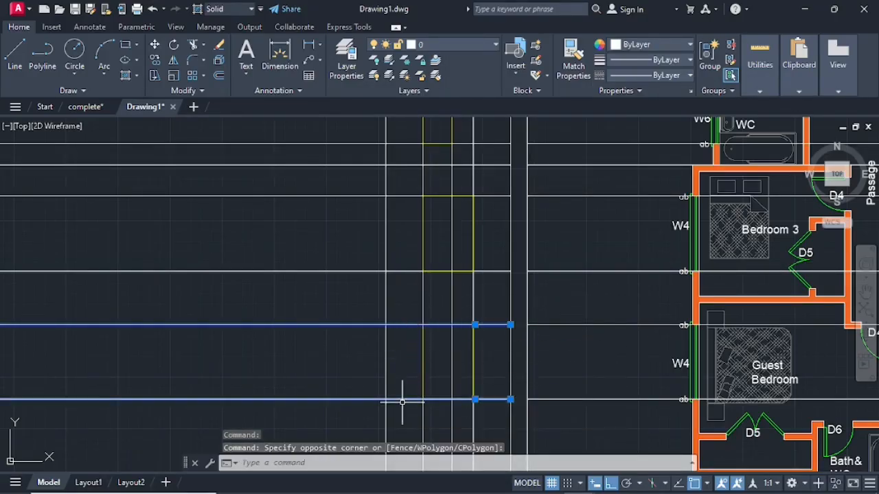
pyautogui.click(453, 294)
pyautogui.click(473, 299)
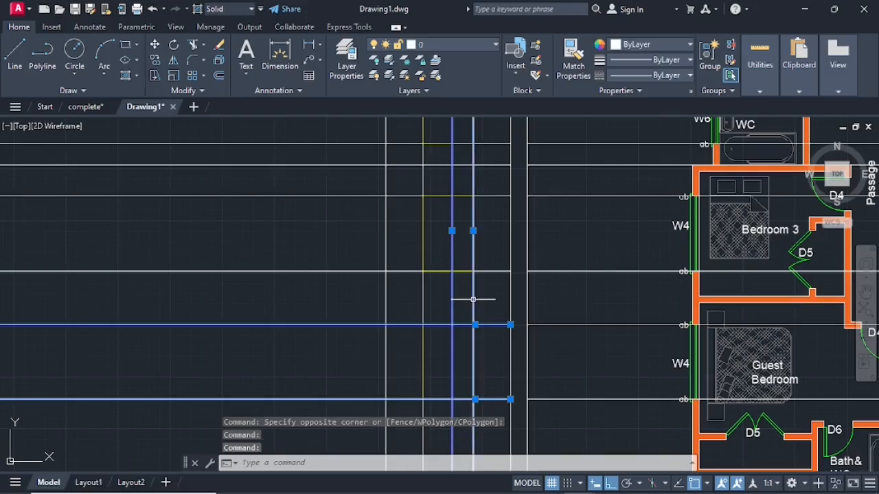
pyautogui.click(424, 297)
pyautogui.scroll(-2, 402, 378)
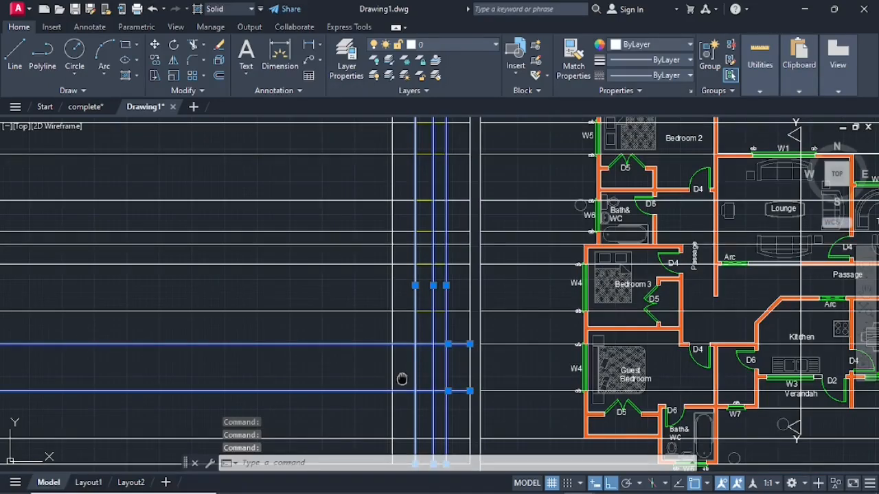
pyautogui.moveTo(402, 379)
pyautogui.mouseDown(button='middle')
pyautogui.moveTo(409, 319)
pyautogui.moveTo(418, 377)
pyautogui.mouseUp(button='middle')
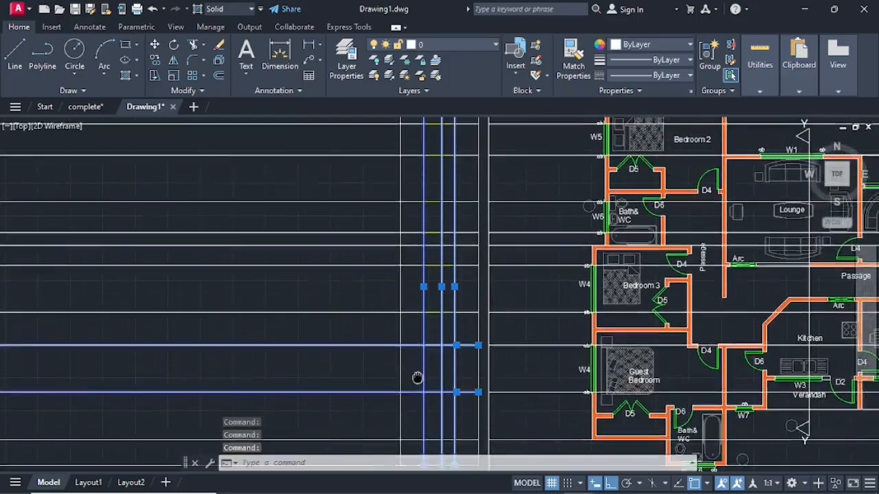
pyautogui.scroll(2, 405, 337)
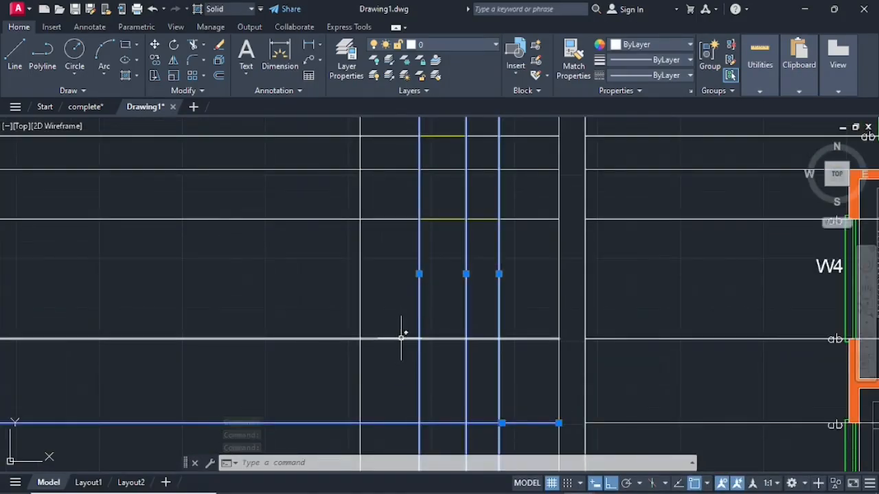
pyautogui.click(399, 339)
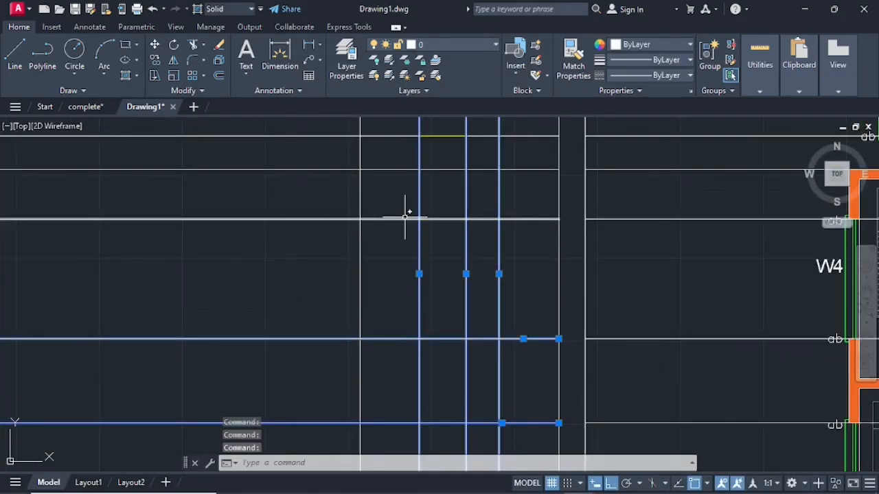
pyautogui.click(405, 219)
pyautogui.moveTo(394, 206); pyautogui.dragTo(382, 357, button='middle')
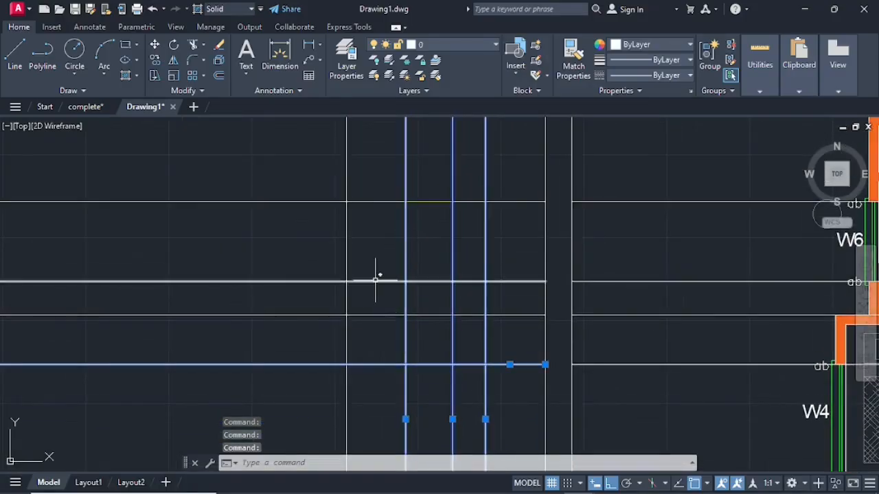
pyautogui.click(376, 282)
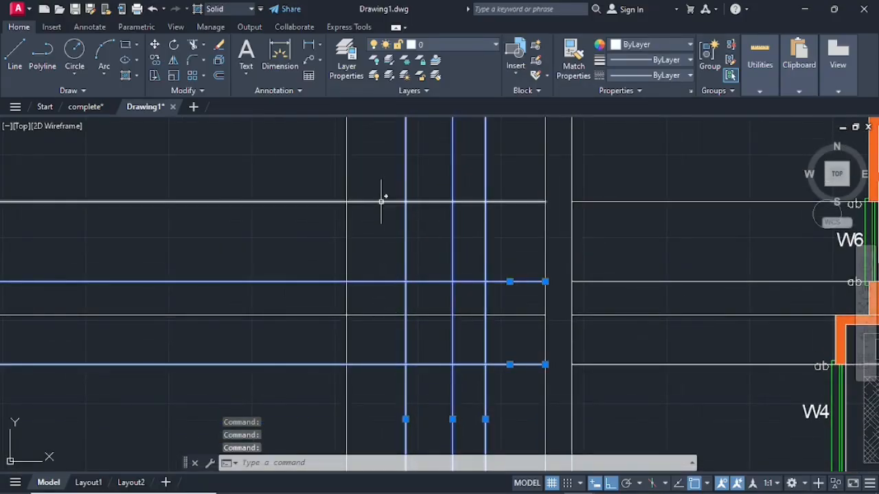
pyautogui.click(381, 202)
pyautogui.press('Delete')
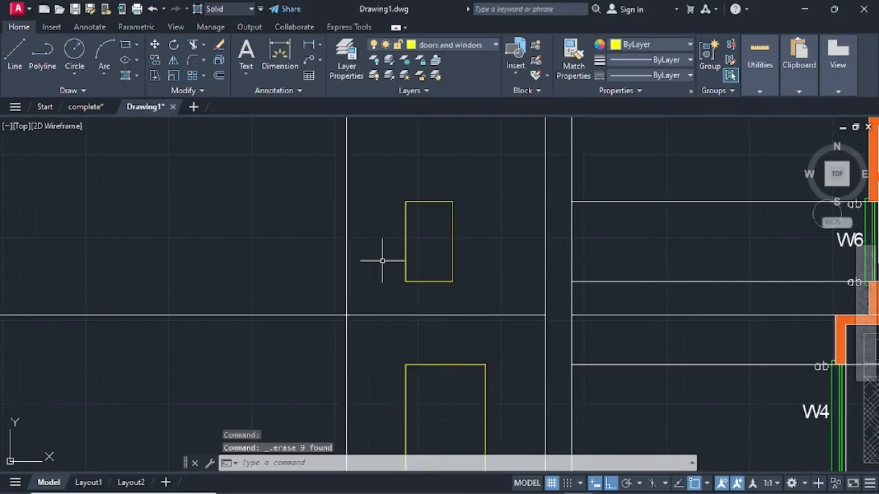
# Step: Erase the two remaining projection lines along the edges of the W5 window in the elevation
pyautogui.scroll(-3, 382, 267)
pyautogui.scroll(4, 378, 254)
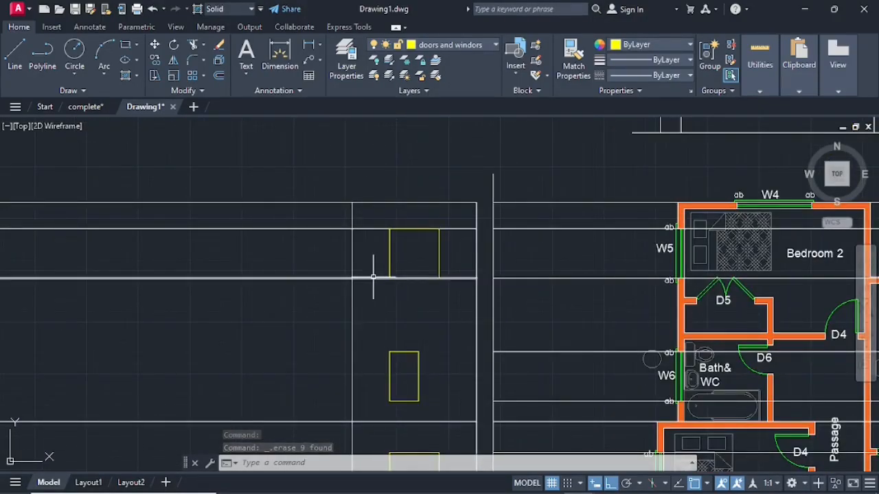
pyautogui.click(373, 278)
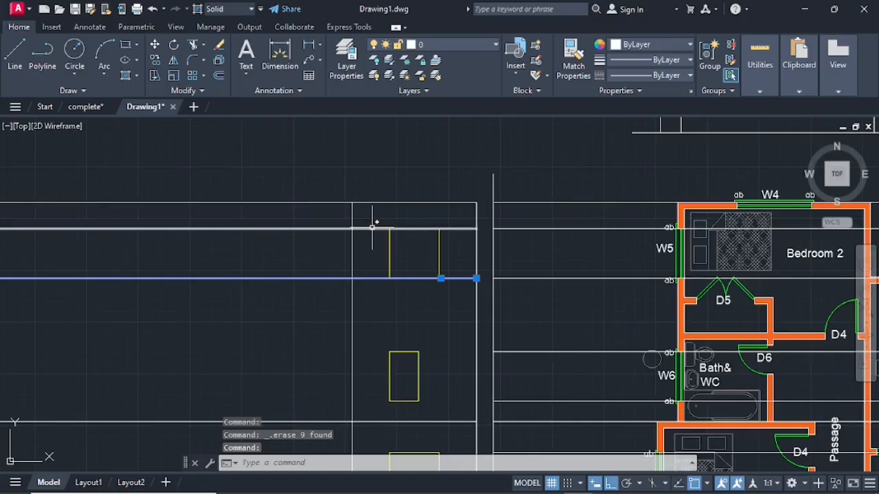
pyautogui.click(371, 228)
pyautogui.press('Delete')
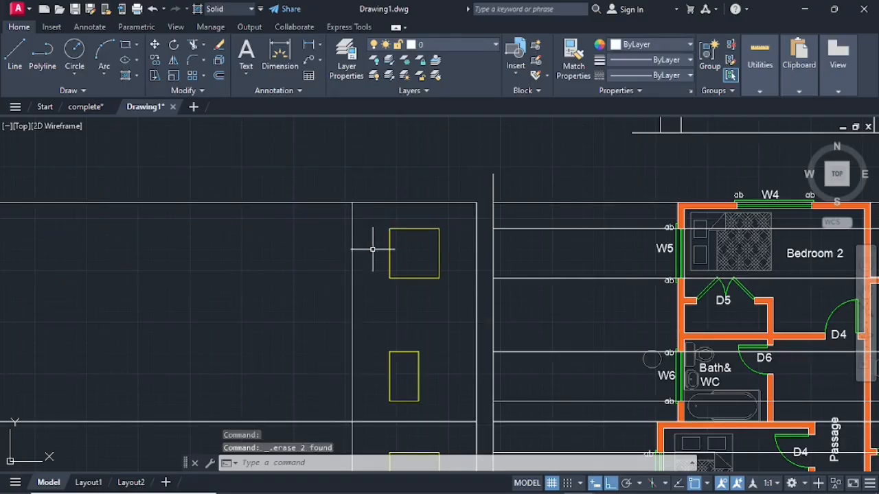
pyautogui.scroll(-4, 547, 207)
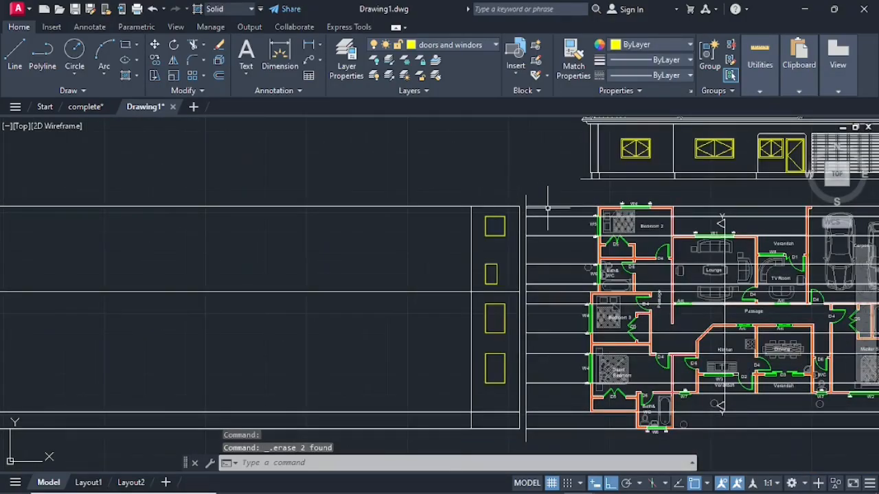
pyautogui.click(550, 192)
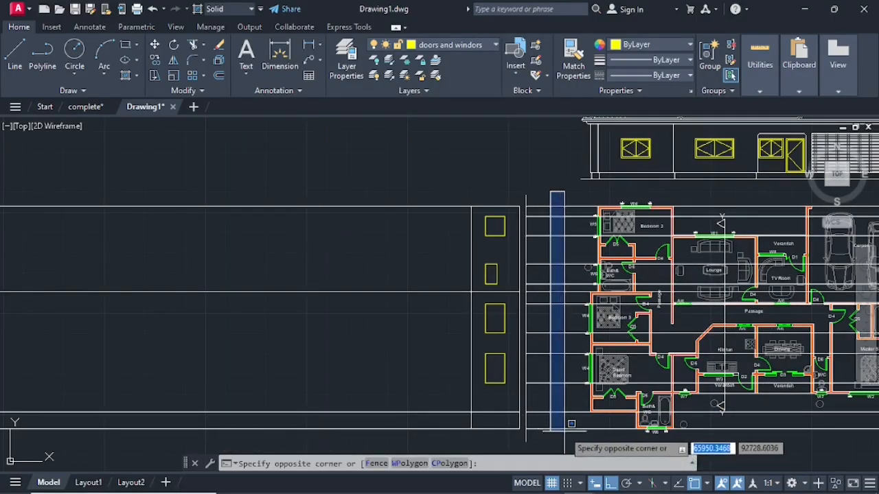
pyautogui.scroll(5, 560, 418)
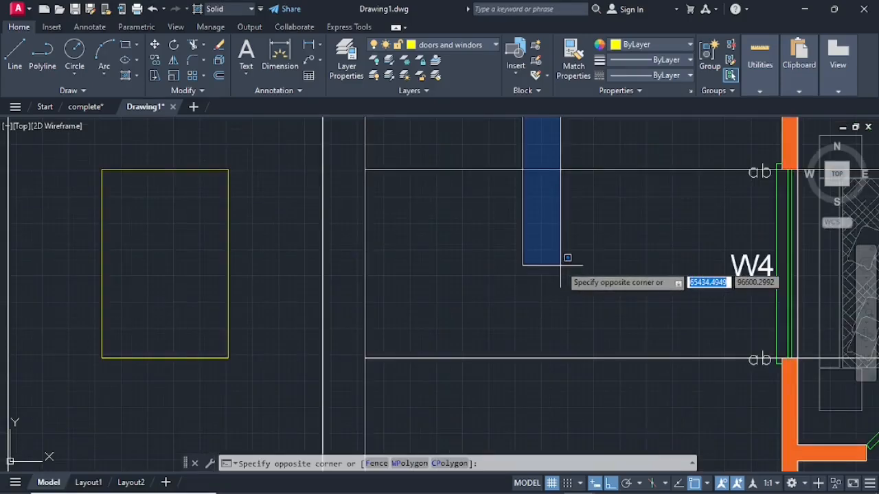
pyautogui.scroll(-2, 567, 257)
pyautogui.click(560, 265)
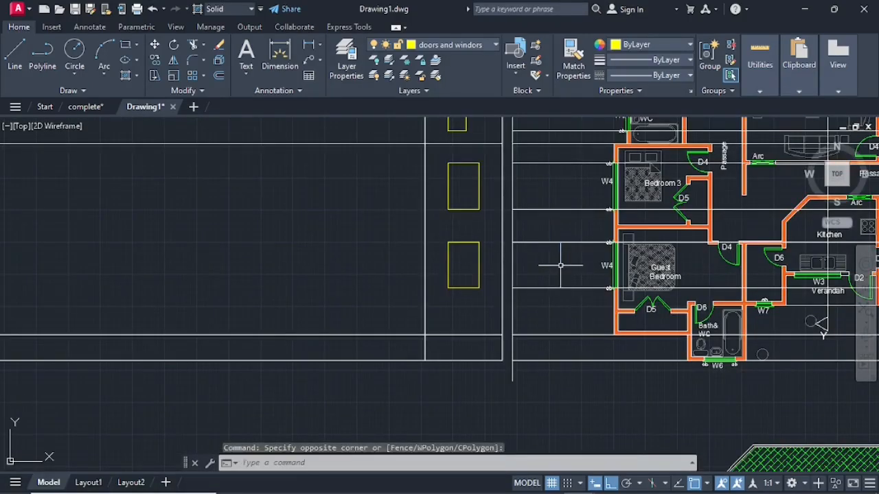
# Step: Erase the twelve horizontal projection lines running from the elevation's ground line across the floor plan
pyautogui.click(557, 209)
pyautogui.click(559, 242)
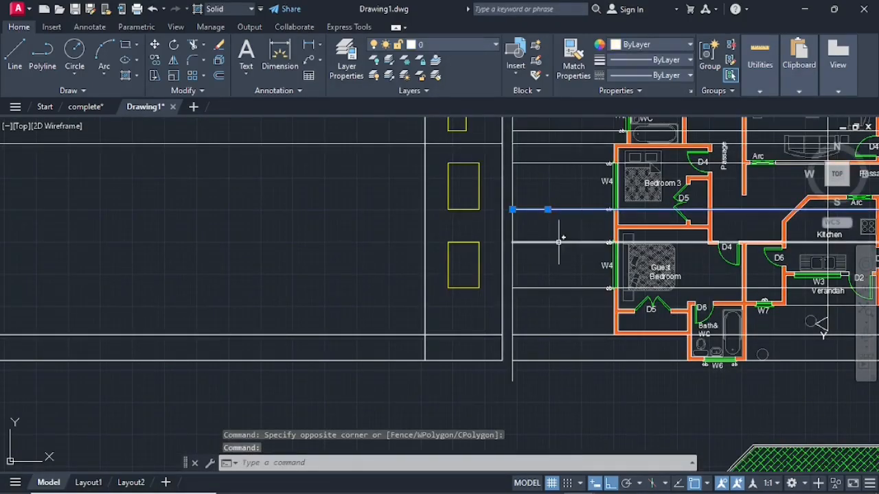
pyautogui.click(557, 289)
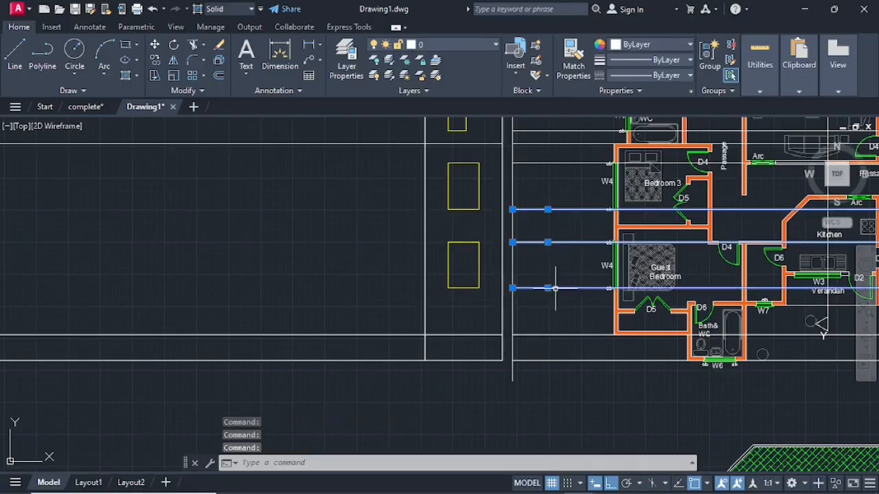
pyautogui.click(553, 335)
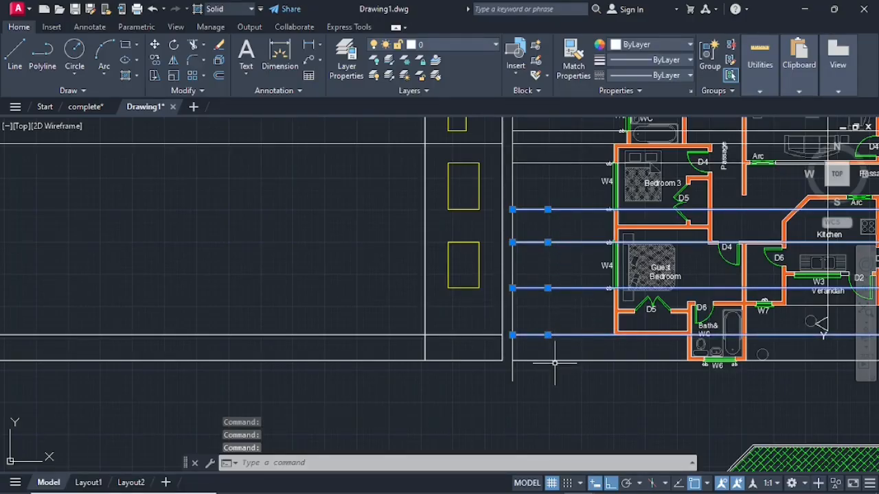
pyautogui.click(555, 362)
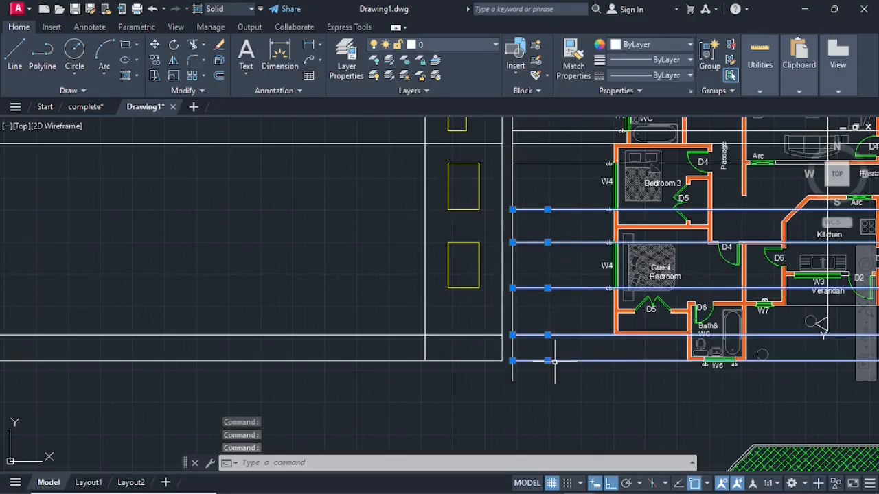
pyautogui.click(554, 163)
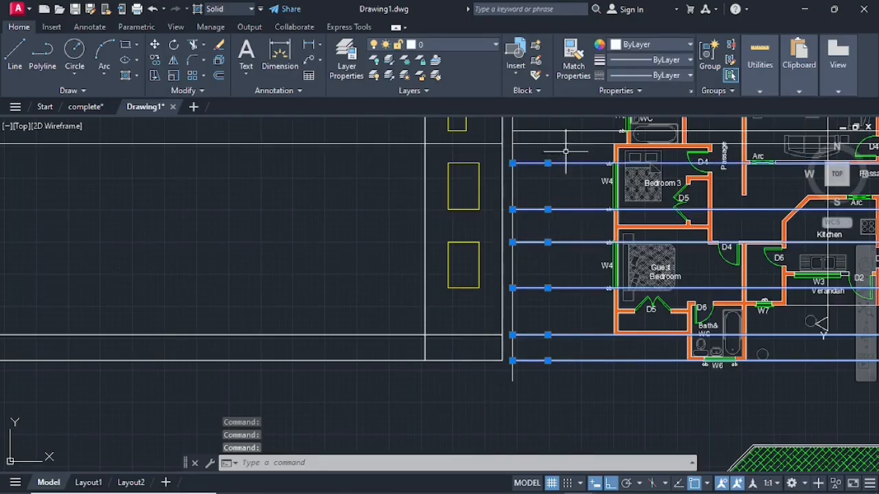
pyautogui.click(576, 143)
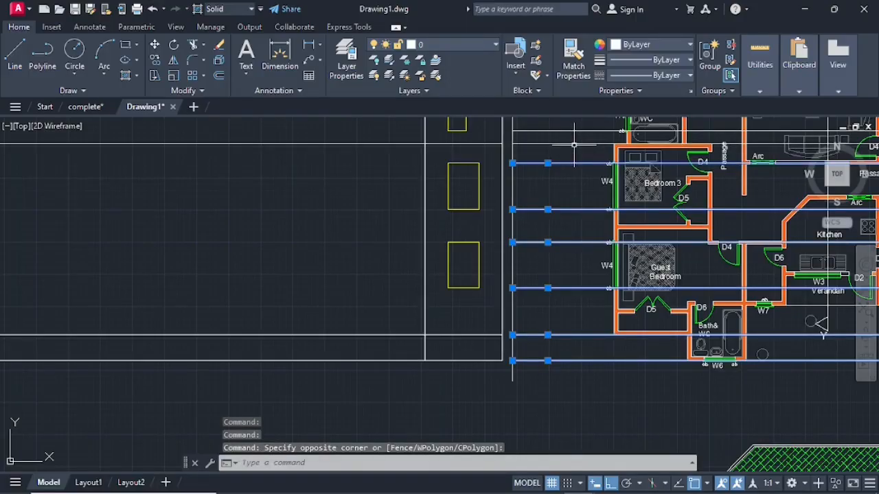
pyautogui.click(559, 131)
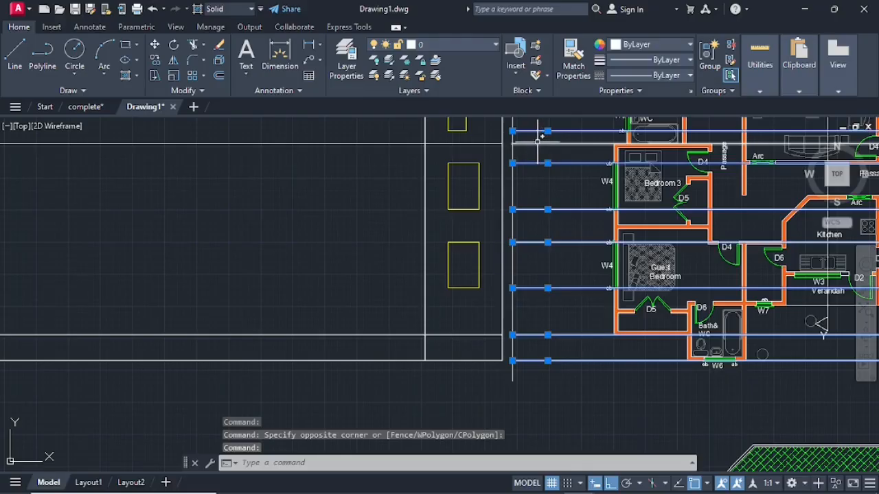
pyautogui.click(538, 143)
pyautogui.moveTo(537, 140); pyautogui.dragTo(535, 211, button='middle')
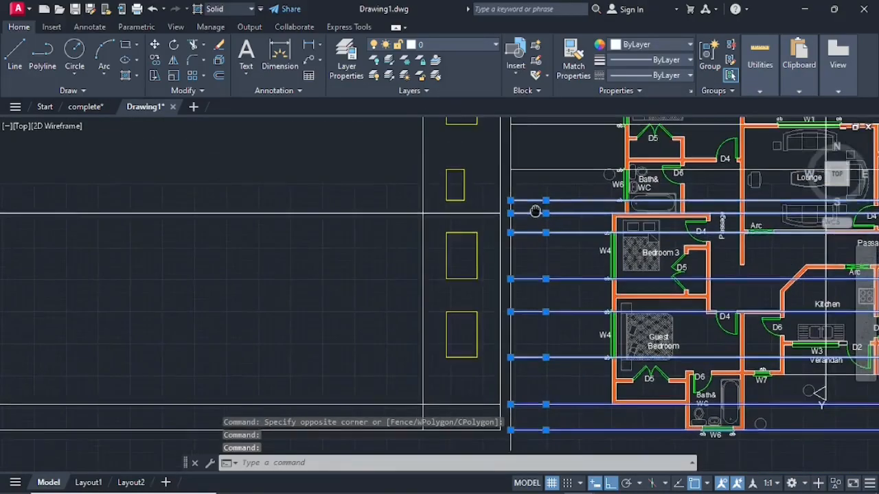
pyautogui.scroll(2, 535, 146)
pyautogui.moveTo(536, 144); pyautogui.dragTo(535, 200, button='middle')
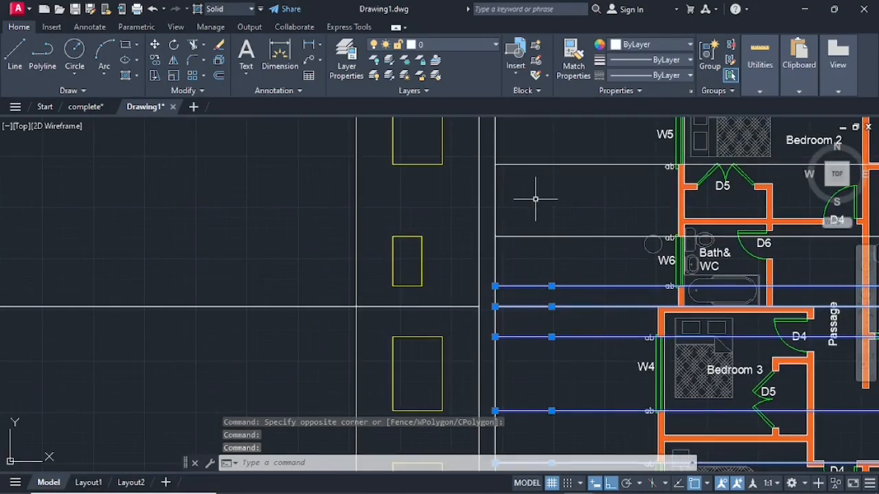
pyautogui.click(546, 166)
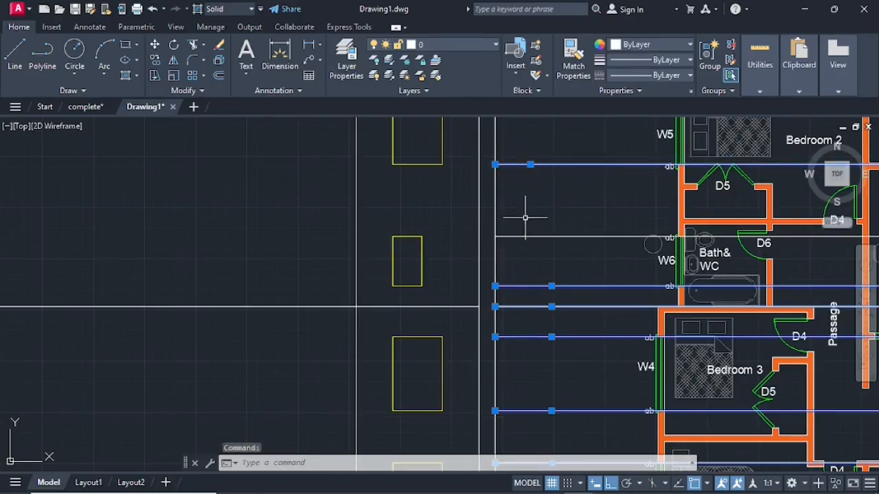
pyautogui.click(543, 237)
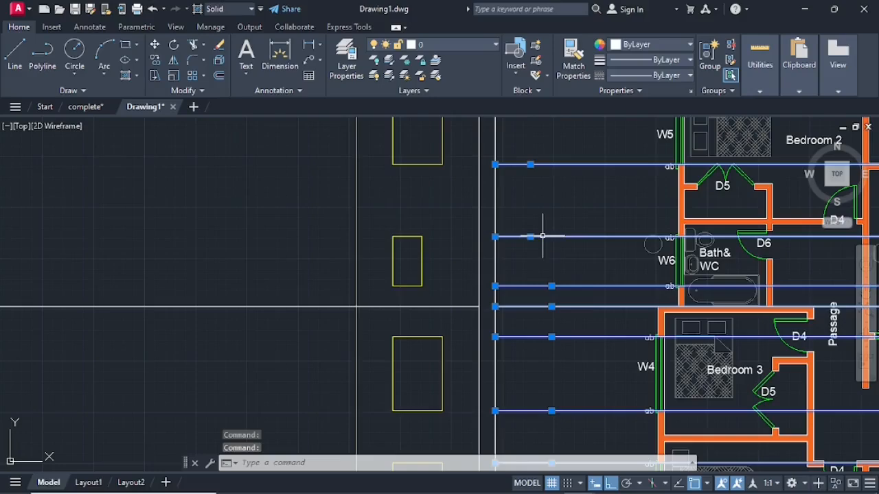
pyautogui.moveTo(566, 153); pyautogui.dragTo(584, 357, button='middle')
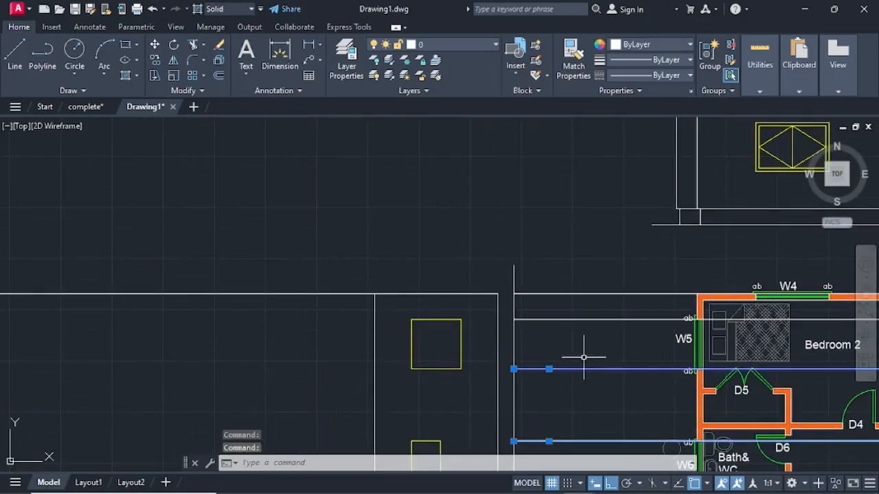
pyautogui.click(608, 316)
pyautogui.click(598, 328)
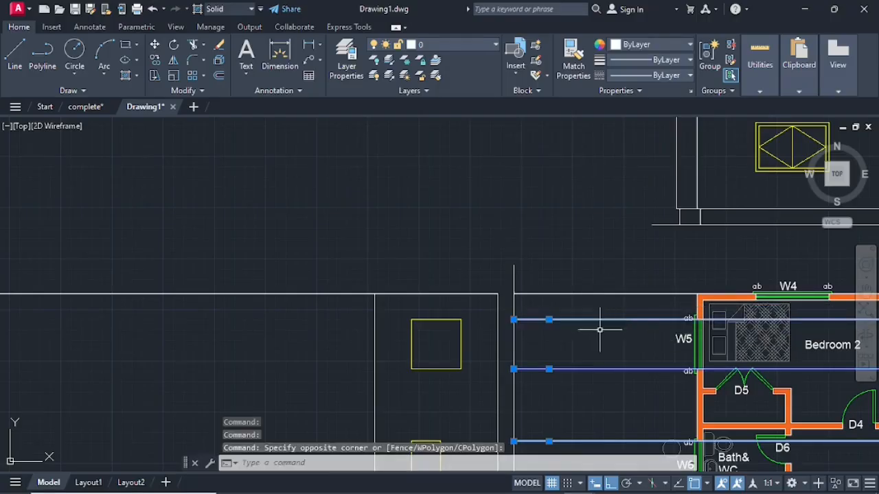
pyautogui.click(598, 294)
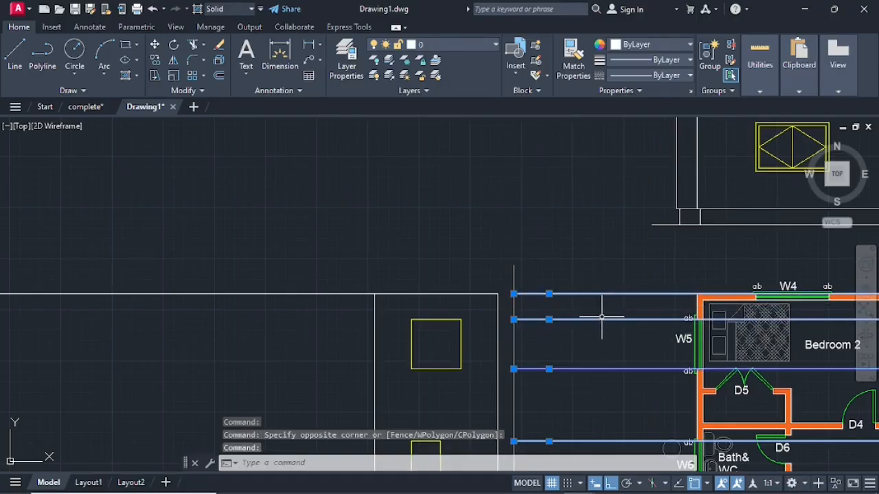
pyautogui.press('Delete')
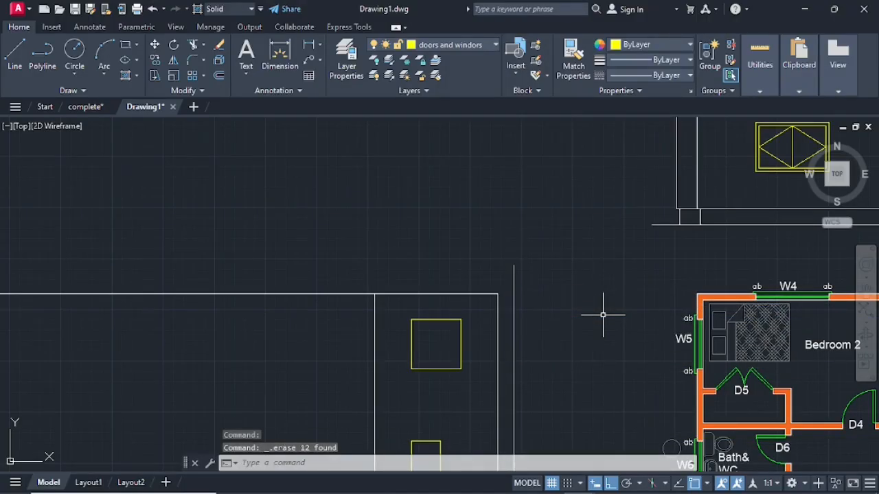
# Step: Offset the W5 and W6 window rectangles in the elevation inward by 80 to form their frames
pyautogui.scroll(-3, 603, 315)
pyautogui.moveTo(585, 334); pyautogui.dragTo(564, 186, button='middle')
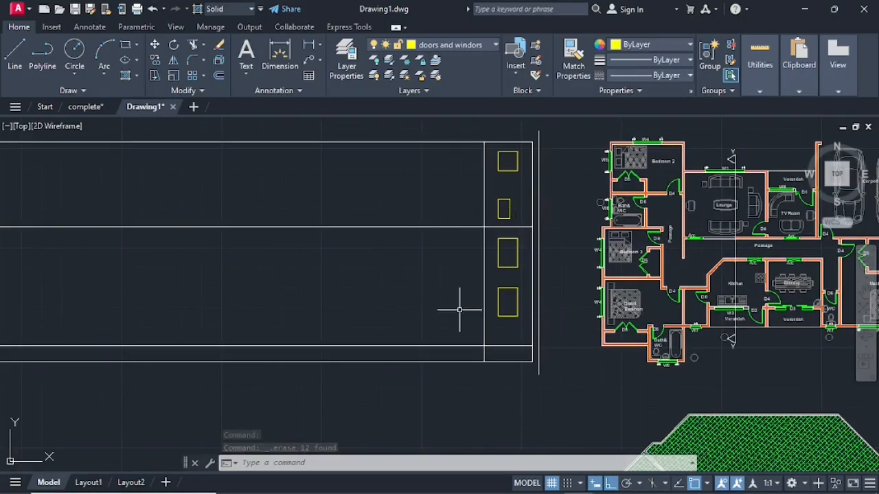
pyautogui.moveTo(464, 169); pyautogui.dragTo(463, 267, button='middle')
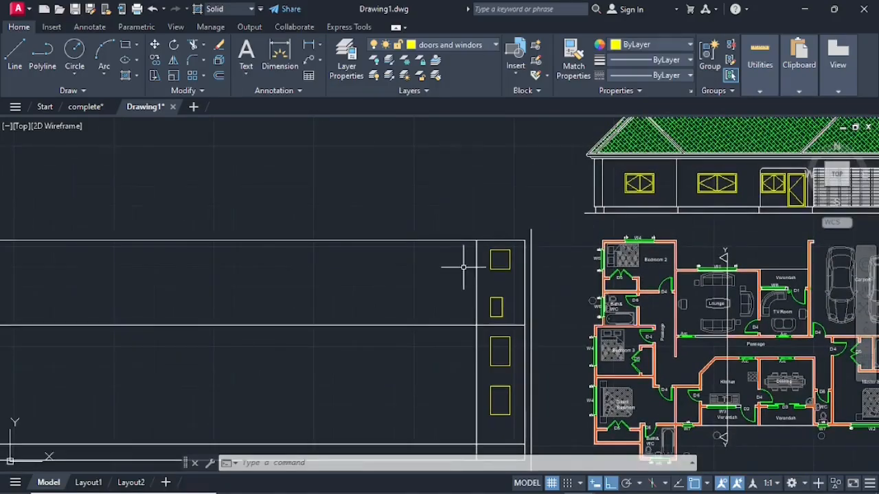
pyautogui.scroll(4, 504, 277)
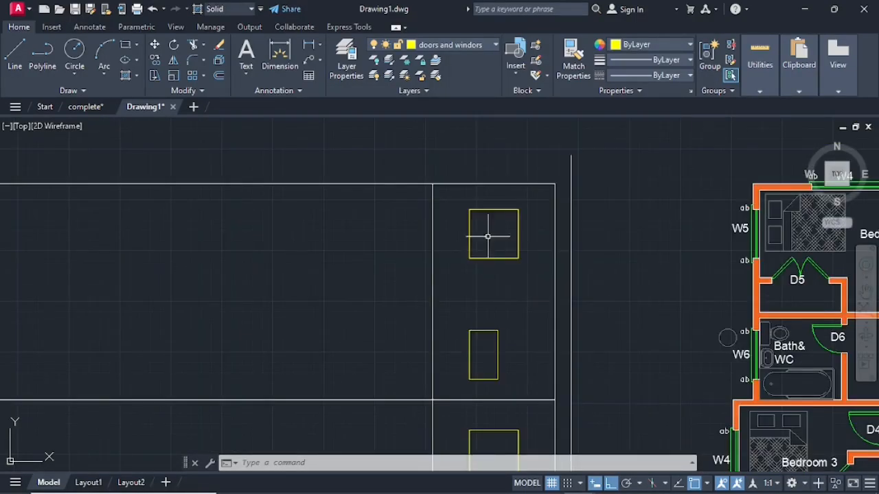
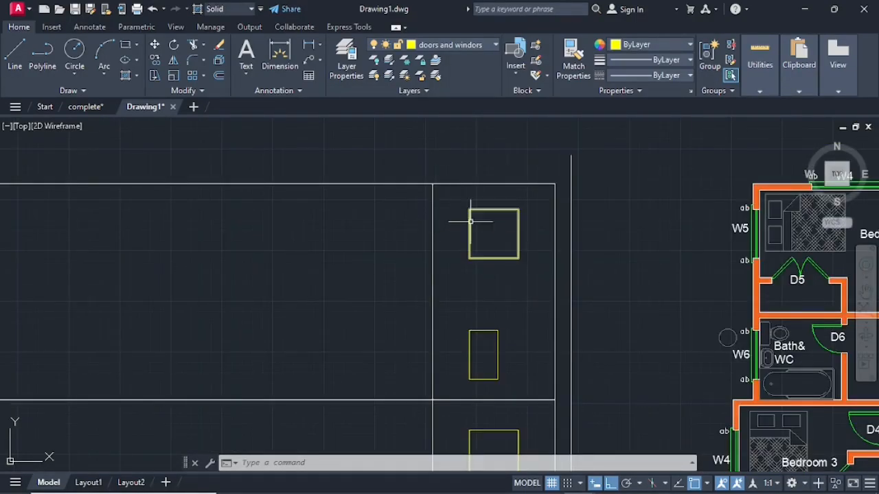
pyautogui.click(218, 76)
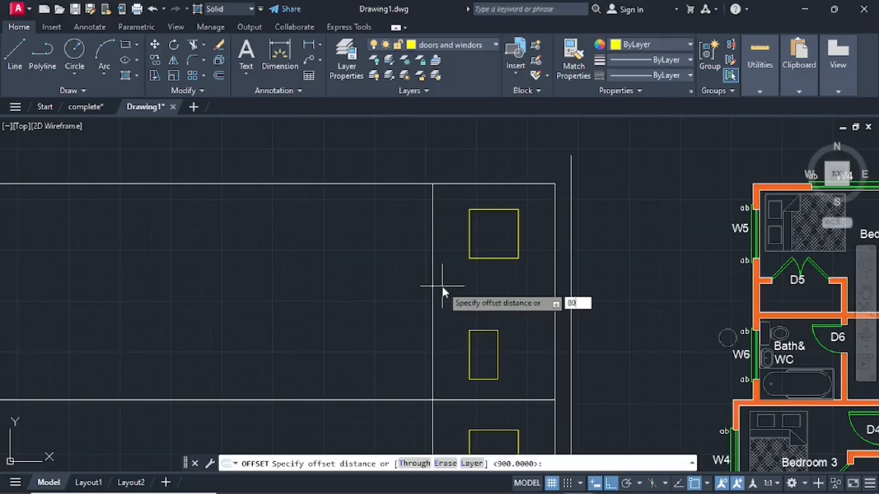
pyautogui.press('Return')
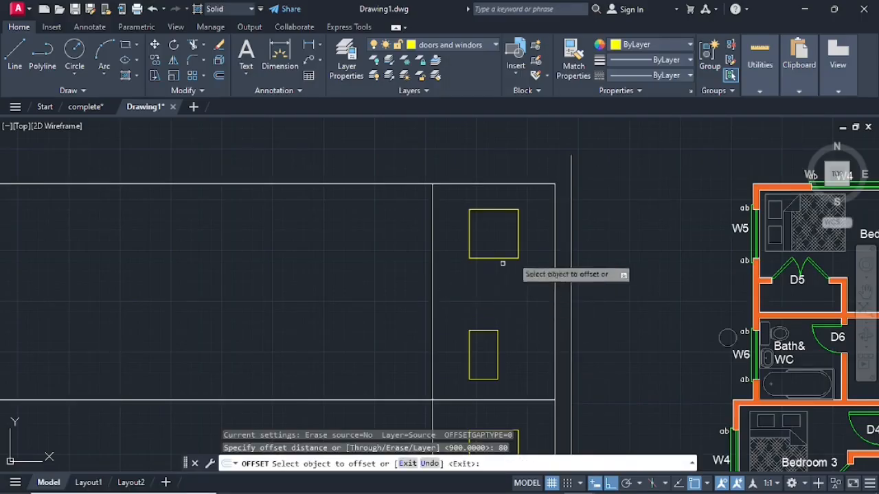
pyautogui.click(506, 211)
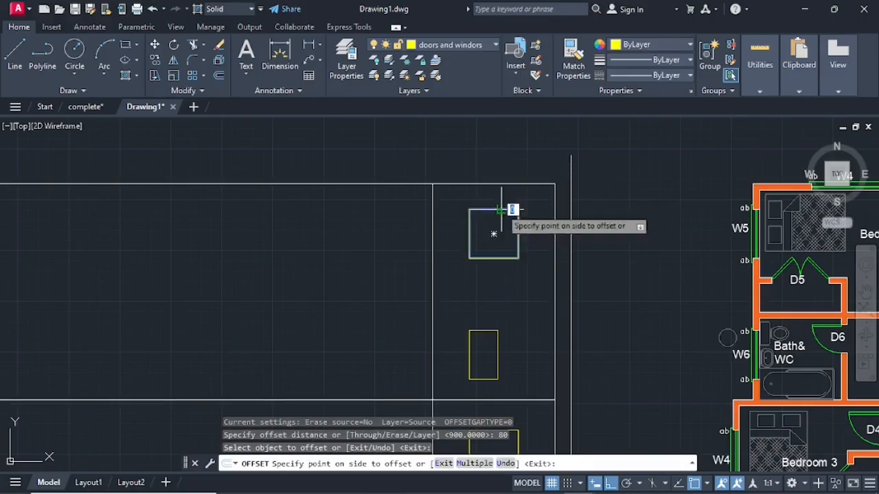
pyautogui.click(501, 218)
pyautogui.click(496, 350)
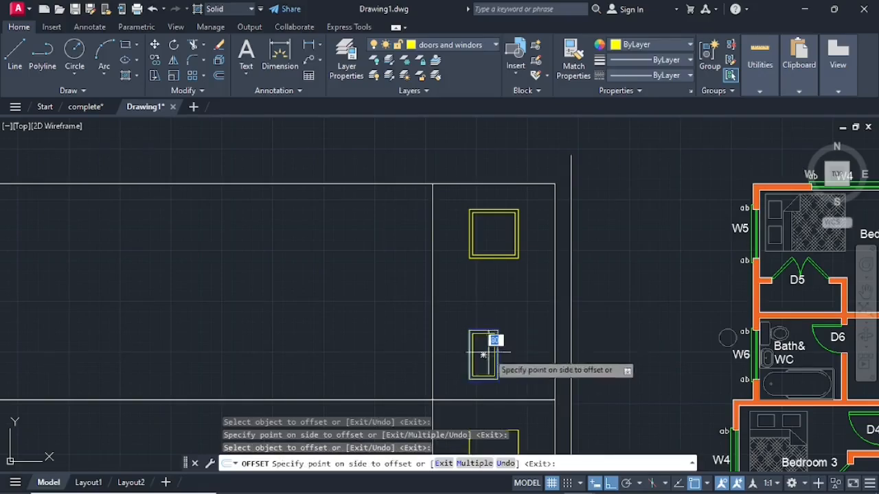
pyautogui.click(494, 355)
# Step: Offset the Bedroom 3 and Guest Bedroom W4 window rectangles in the elevation inward by 80
pyautogui.scroll(-2, 512, 374)
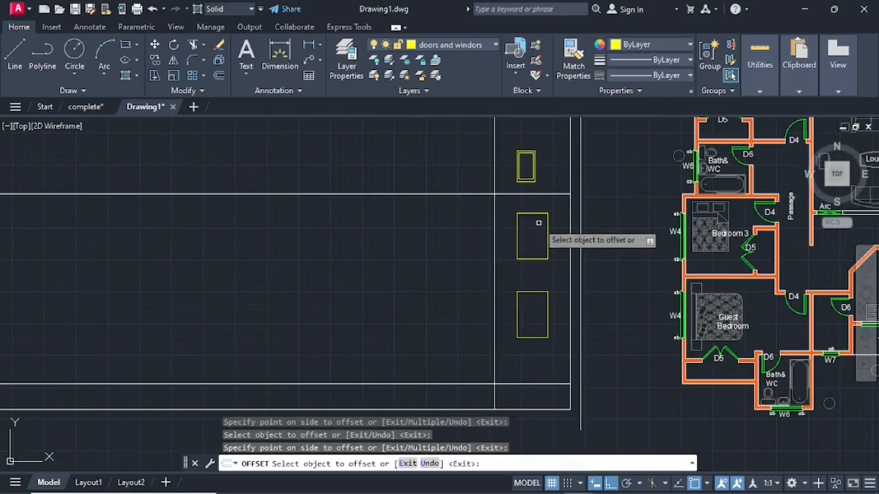
pyautogui.scroll(2, 529, 227)
pyautogui.click(539, 209)
pyautogui.click(528, 245)
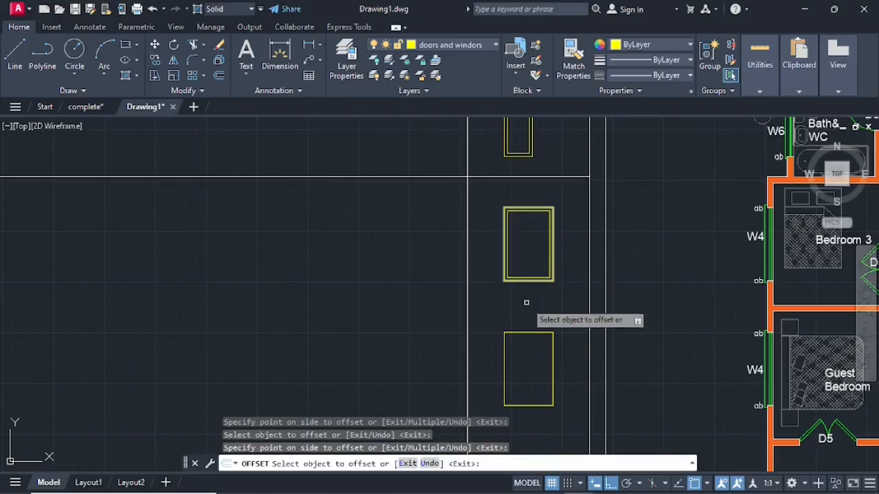
pyautogui.click(542, 362)
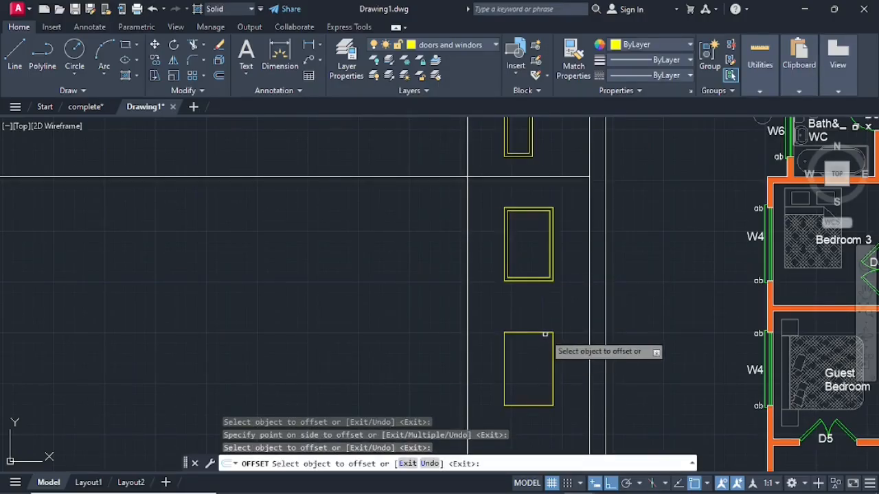
pyautogui.click(546, 335)
pyautogui.click(530, 361)
pyautogui.scroll(-4, 532, 356)
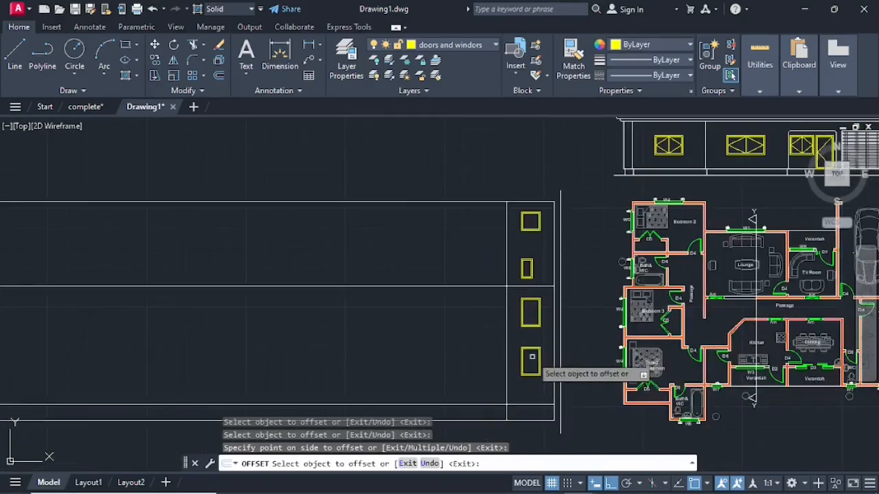
pyautogui.scroll(2, 531, 356)
pyautogui.scroll(2, 502, 299)
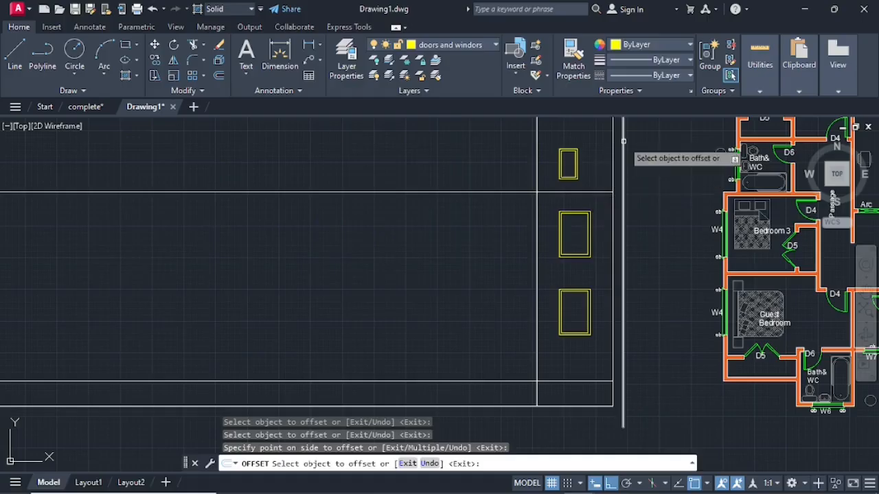
pyautogui.moveTo(588, 141)
pyautogui.mouseDown(button='middle')
pyautogui.moveTo(557, 216)
pyautogui.moveTo(501, 279)
pyautogui.mouseUp(button='middle')
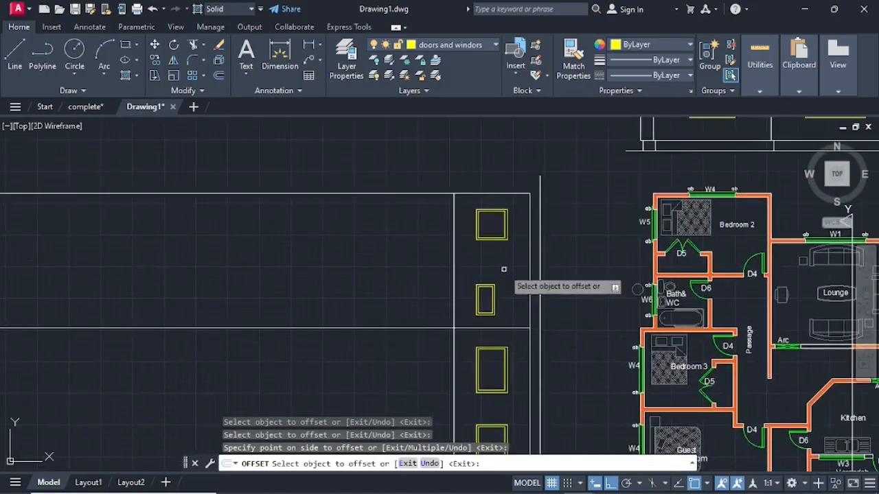
pyautogui.press('Escape')
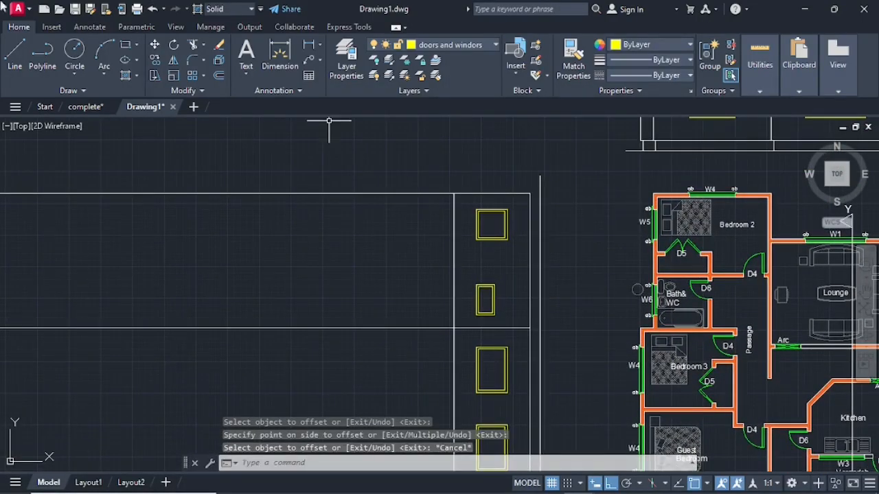
pyautogui.click(15, 54)
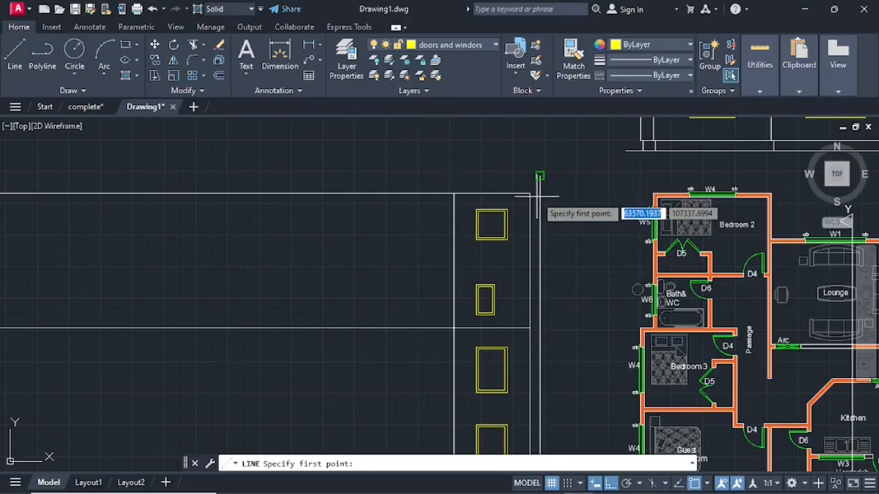
pyautogui.scroll(4, 539, 196)
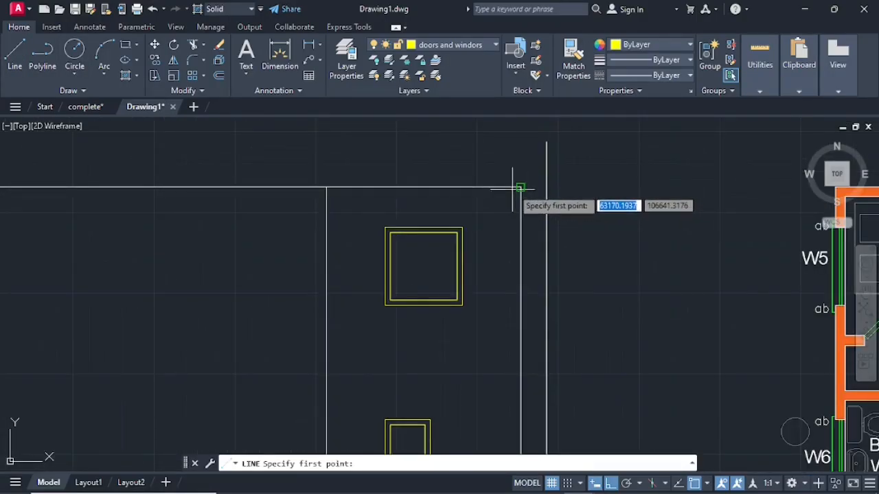
pyautogui.click(521, 188)
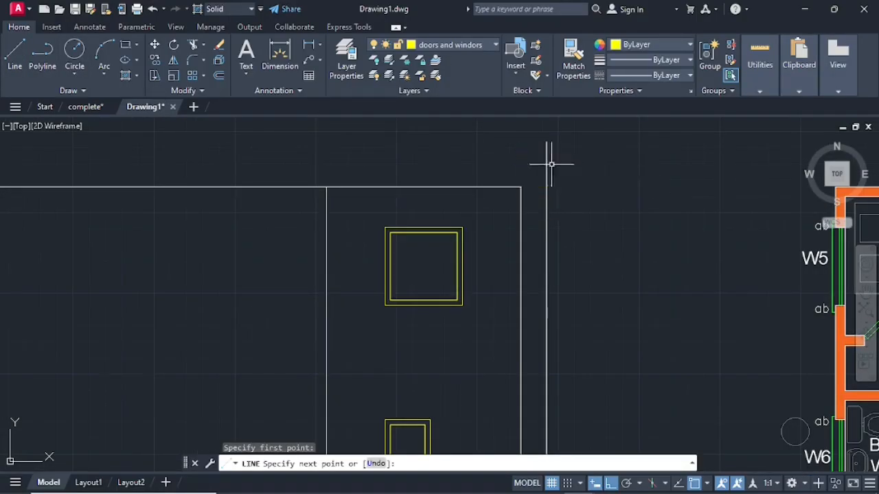
pyautogui.press('Escape')
# Step: Make layer 0 current and draw a short line from the elevation's upper wall corner across to the ground line
pyautogui.click(495, 44)
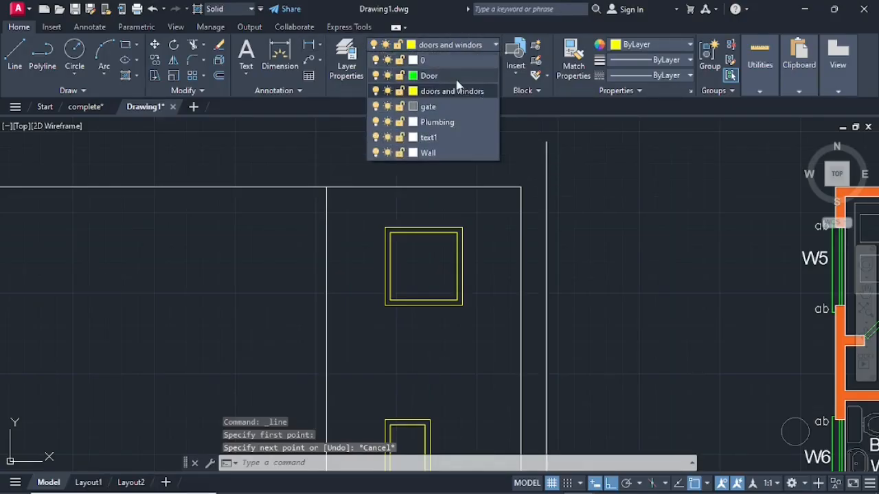
pyautogui.click(443, 58)
pyautogui.click(9, 59)
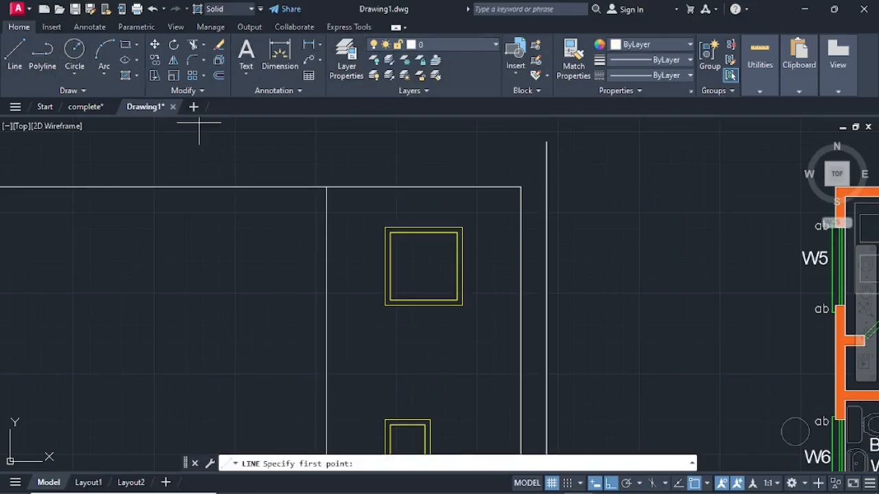
pyautogui.click(521, 186)
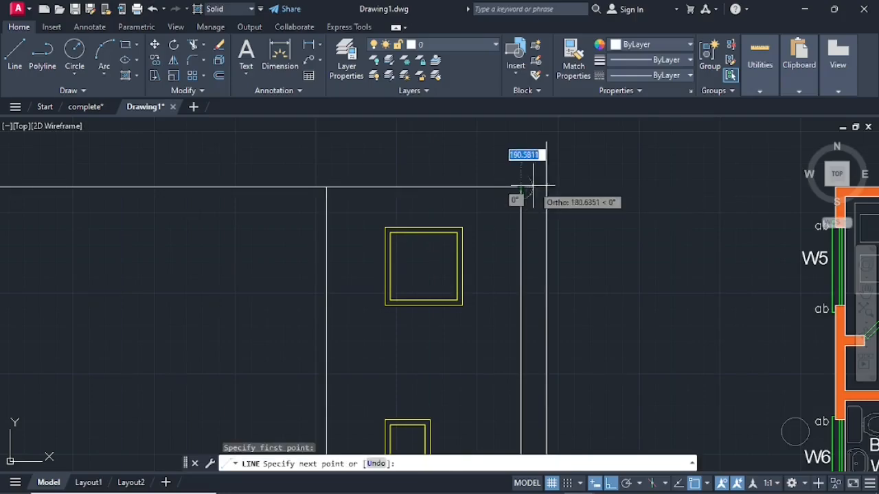
pyautogui.click(544, 187)
pyautogui.press('Return')
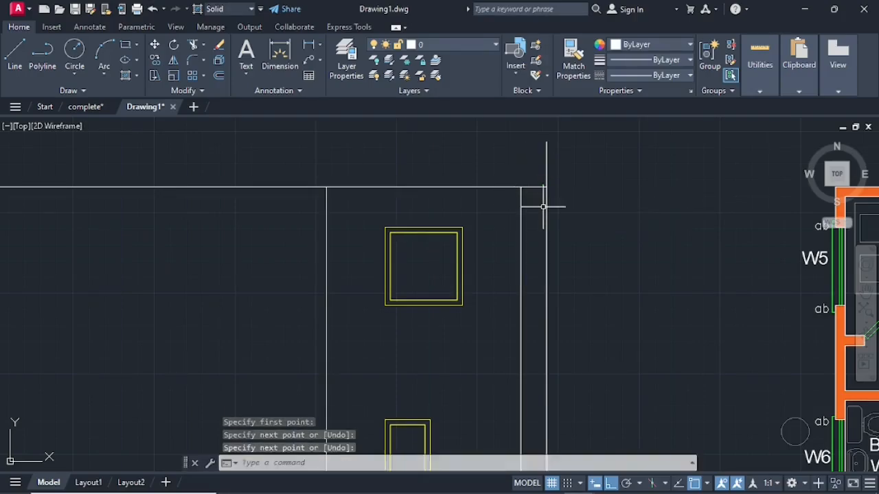
# Step: Draw a short line continuing the horizontal wall line between the W6 and Bedroom 3 windows across to the ground line
pyautogui.scroll(-3, 540, 255)
pyautogui.scroll(2, 539, 291)
pyautogui.write('l')
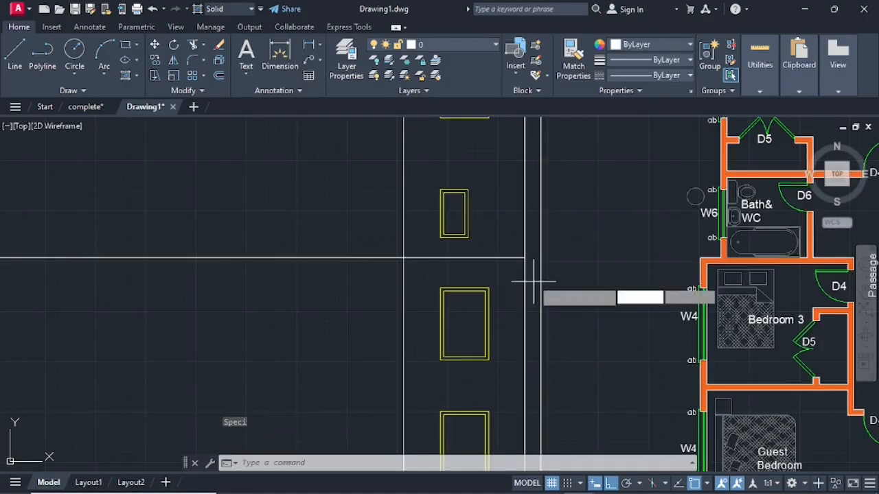
pyautogui.press('Return')
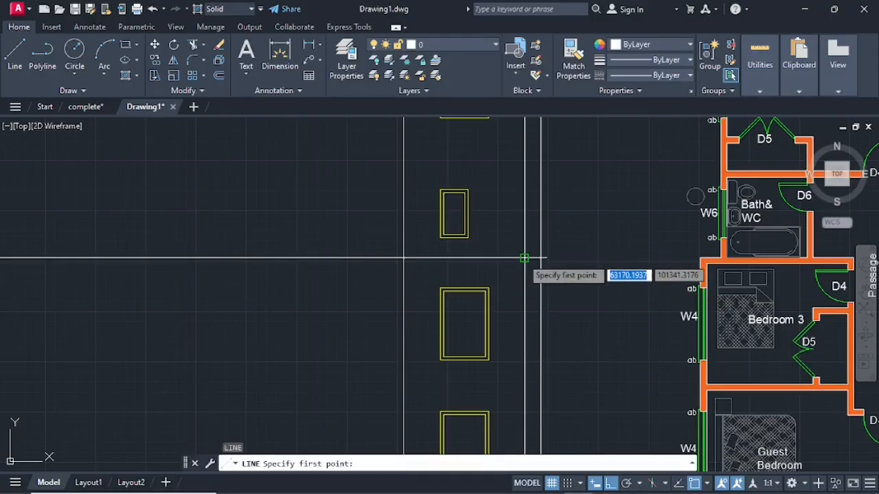
pyautogui.click(524, 258)
pyautogui.click(541, 258)
pyautogui.press('Return')
# Step: Draw two short lines joining the elevation's two lowest horizontal wall lines to the ground line
pyautogui.scroll(-4, 533, 285)
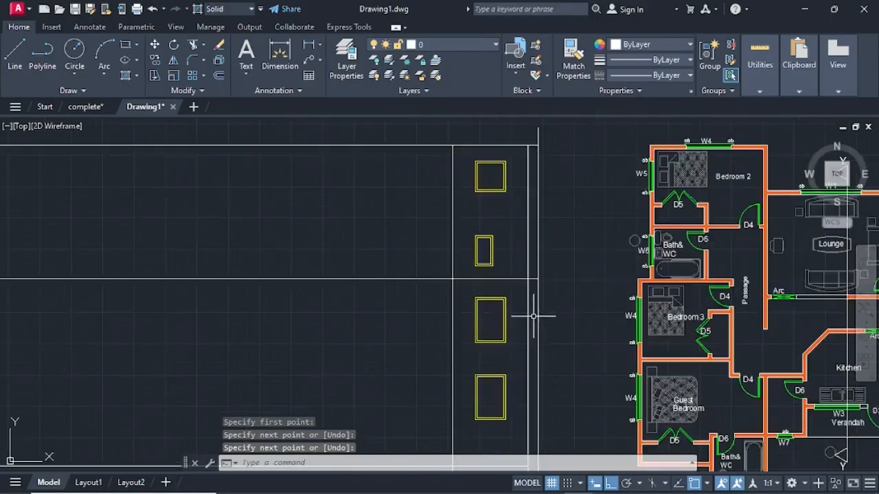
pyautogui.moveTo(529, 305); pyautogui.dragTo(543, 251, button='middle')
pyautogui.scroll(2, 573, 333)
pyautogui.press('Return')
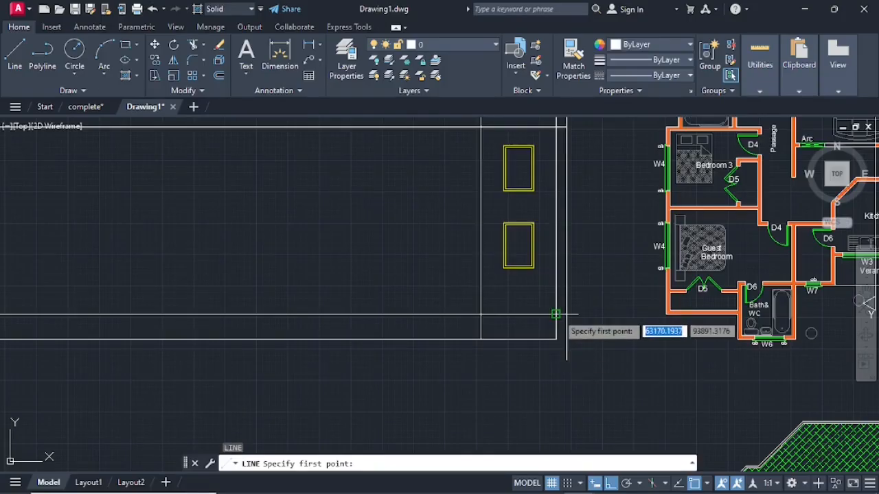
pyautogui.scroll(2, 561, 323)
pyautogui.click(554, 316)
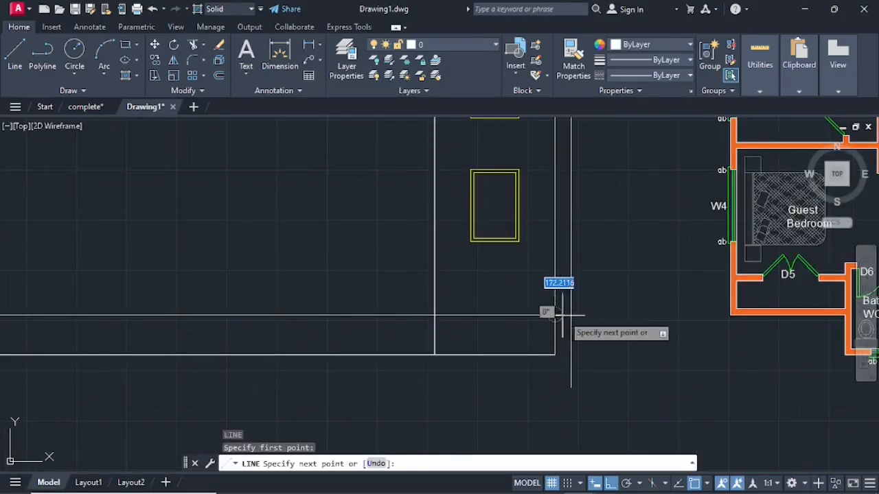
pyautogui.click(571, 316)
pyautogui.press('Return')
pyautogui.press('Return')
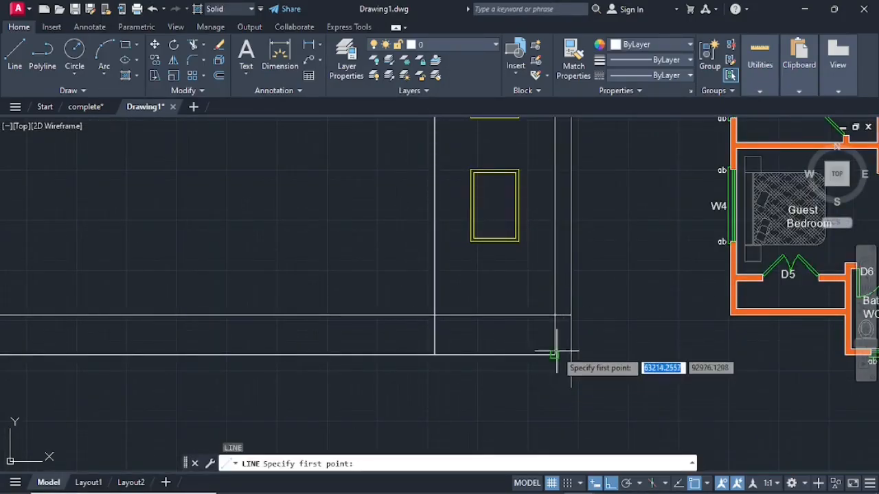
pyautogui.click(554, 355)
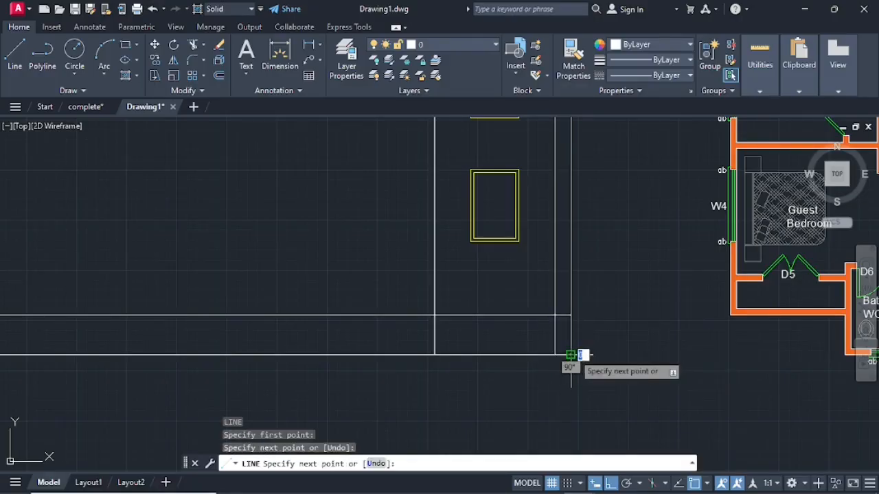
pyautogui.click(571, 355)
pyautogui.press('Return')
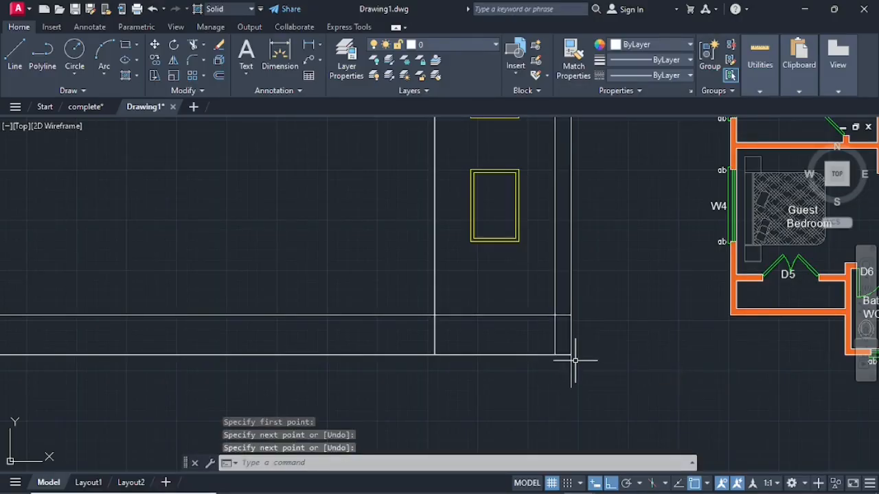
# Step: Offset the two lowest short connecting lines beside the ground line upward by 80
pyautogui.click(219, 76)
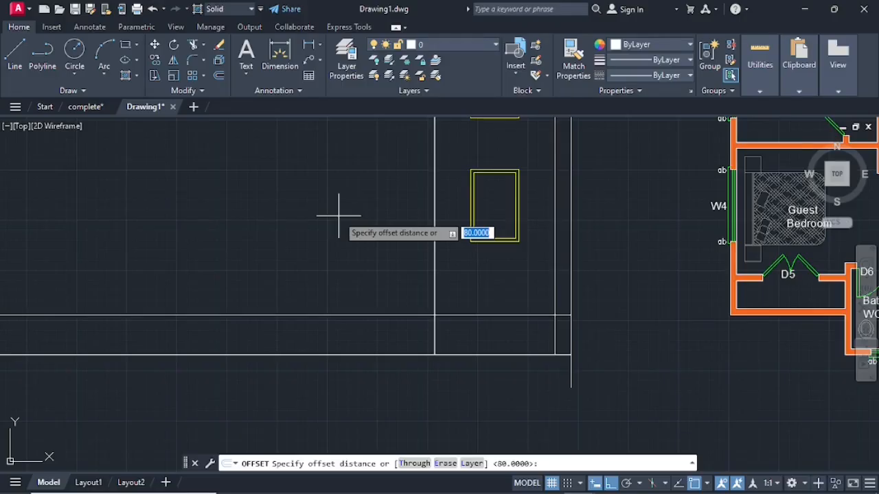
pyautogui.press('Return')
pyautogui.scroll(2, 555, 368)
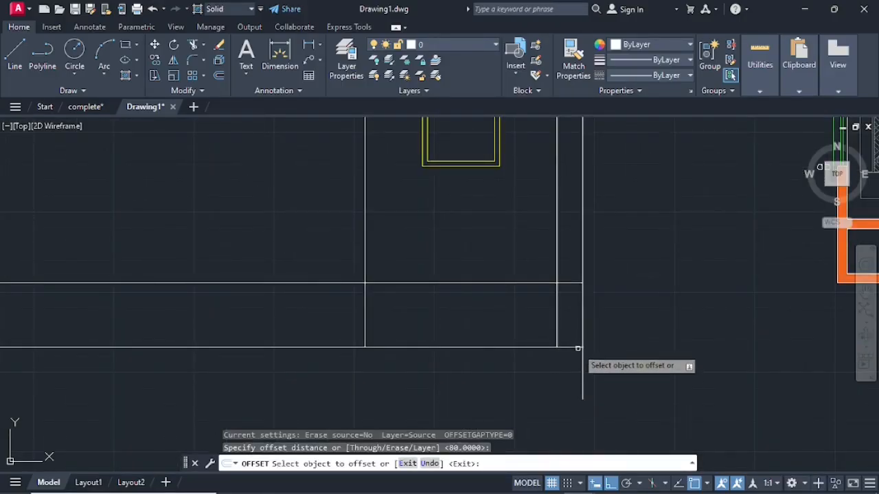
pyautogui.click(577, 347)
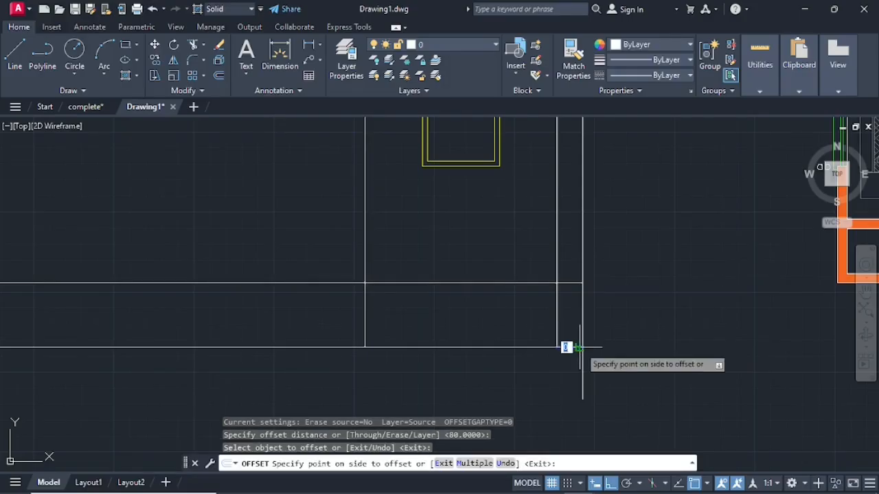
pyautogui.click(575, 335)
pyautogui.click(568, 283)
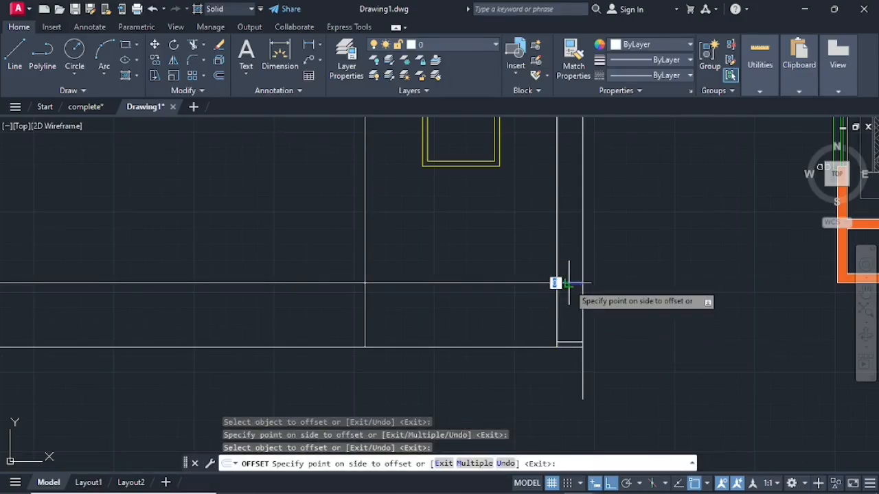
pyautogui.click(574, 261)
# Step: Offset the short connecting lines at the elevation's middle wall line and upper corner downward by 80
pyautogui.scroll(-5, 580, 248)
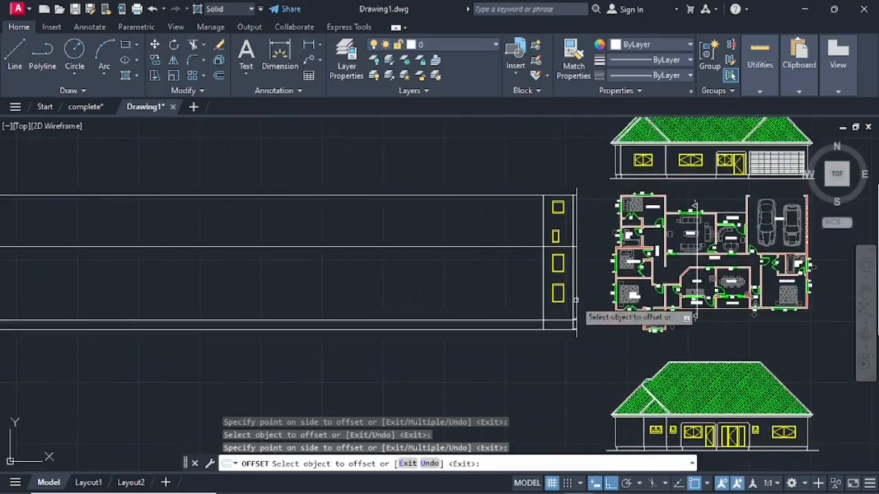
pyautogui.scroll(6, 574, 226)
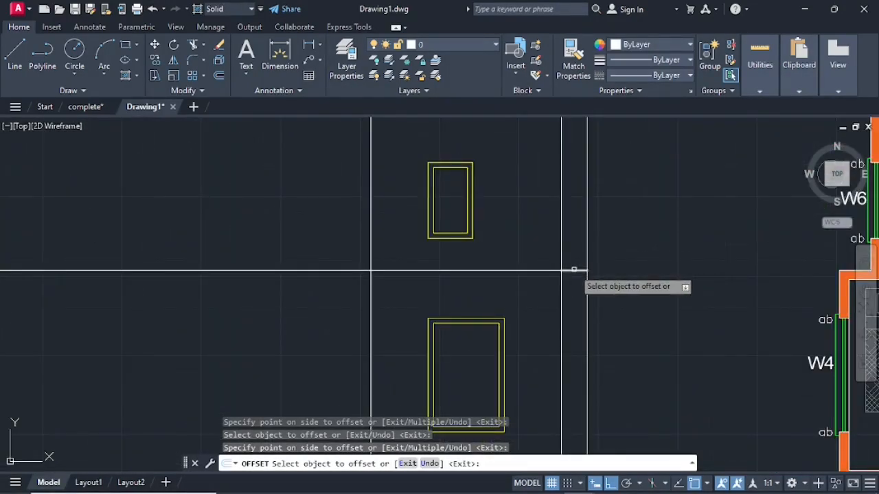
pyautogui.scroll(-3, 571, 190)
pyautogui.moveTo(567, 192); pyautogui.dragTo(581, 364, button='middle')
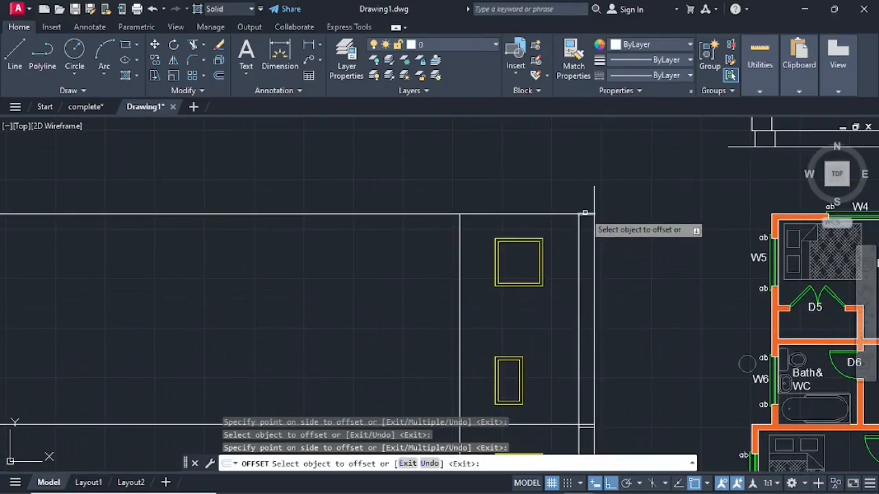
pyautogui.click(585, 214)
pyautogui.click(590, 217)
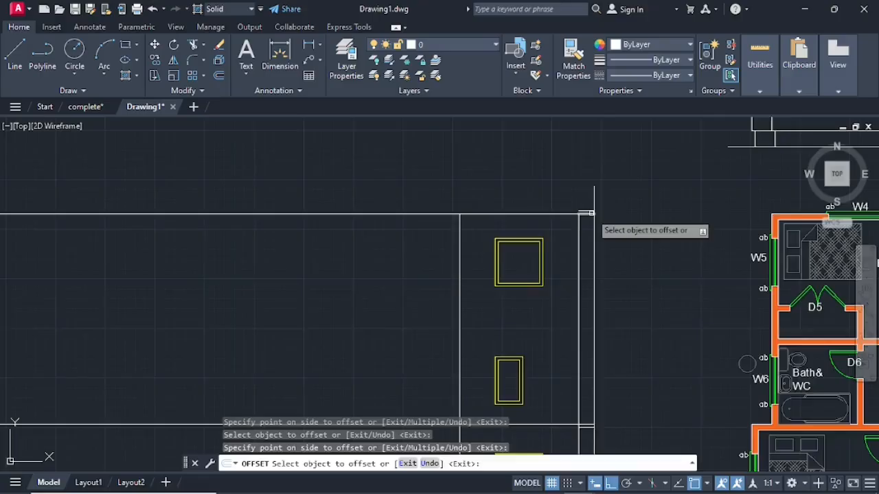
pyautogui.scroll(4, 585, 213)
pyautogui.click(584, 213)
pyautogui.click(585, 232)
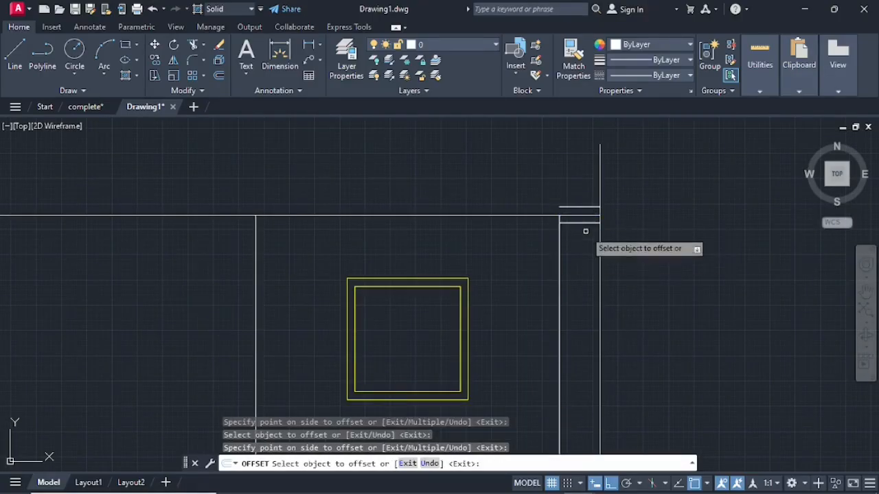
pyautogui.press('Escape')
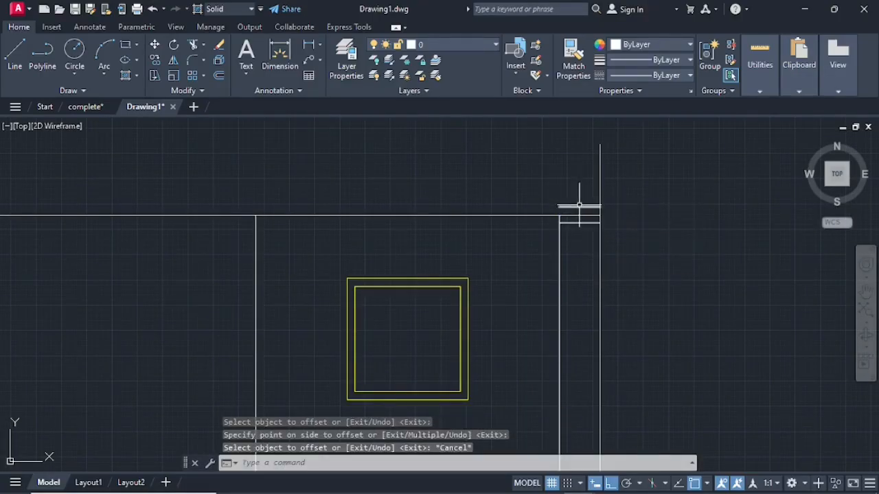
# Step: Erase the four original short connecting lines and the extra offset line above the elevation's upper corner
pyautogui.click(579, 206)
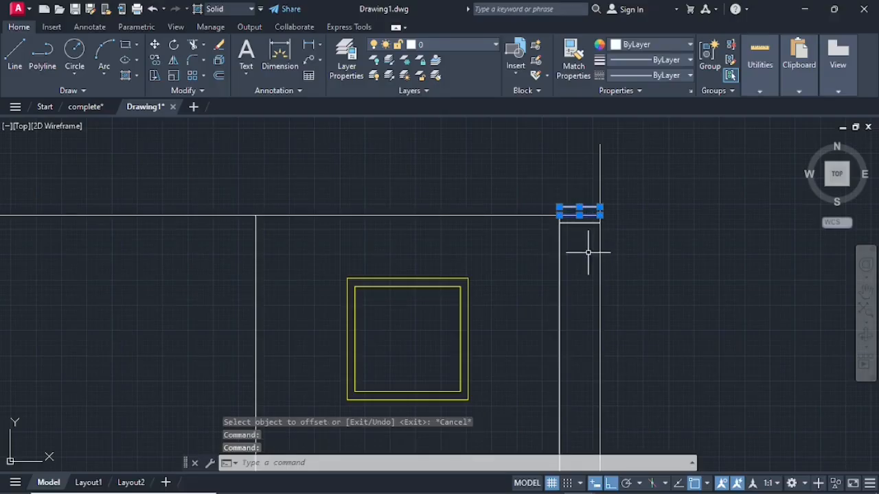
pyautogui.scroll(-8, 583, 249)
pyautogui.moveTo(585, 298); pyautogui.dragTo(593, 156, button='middle')
pyautogui.scroll(8, 620, 283)
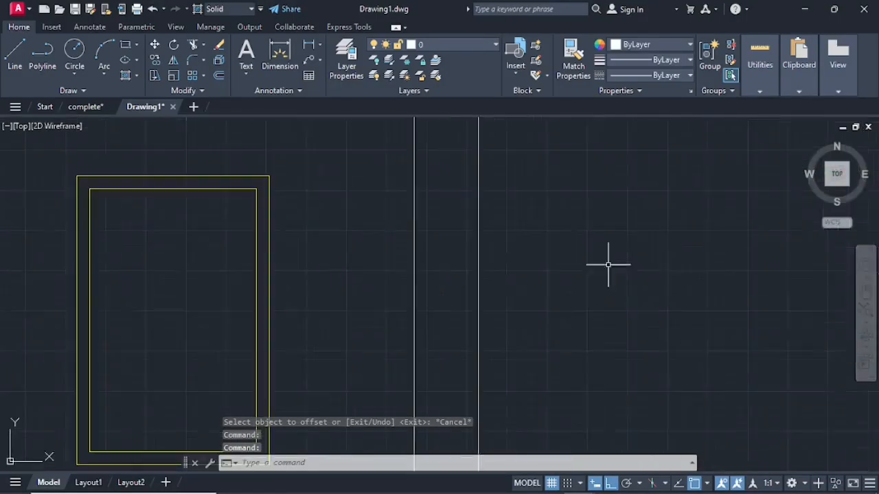
pyautogui.scroll(-4, 475, 196)
pyautogui.moveTo(467, 197); pyautogui.dragTo(536, 259, button='middle')
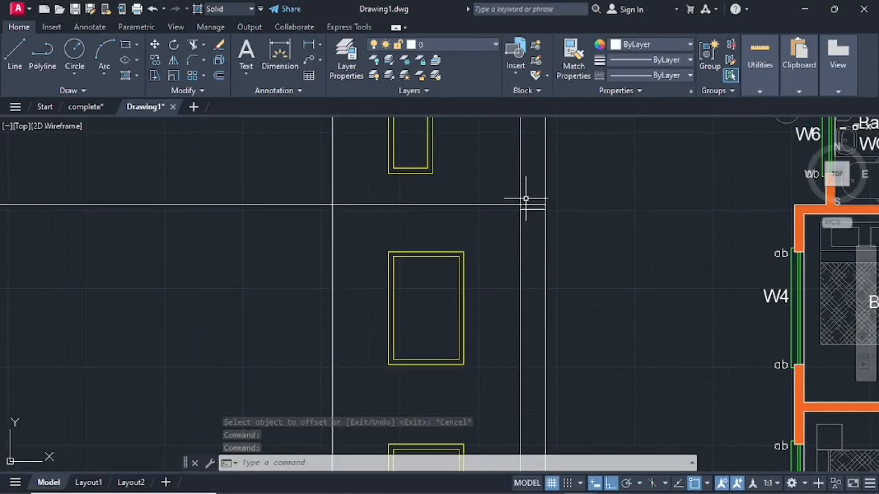
pyautogui.scroll(-6, 530, 300)
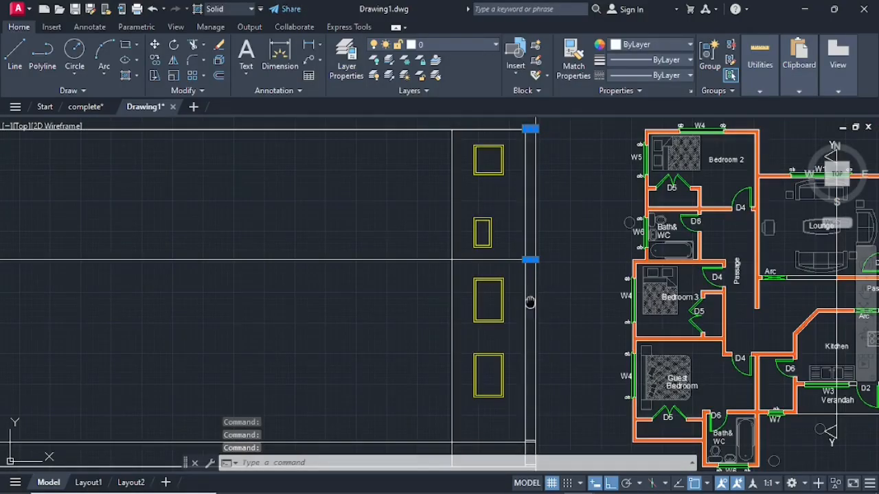
pyautogui.scroll(2, 571, 211)
pyautogui.scroll(6, 574, 328)
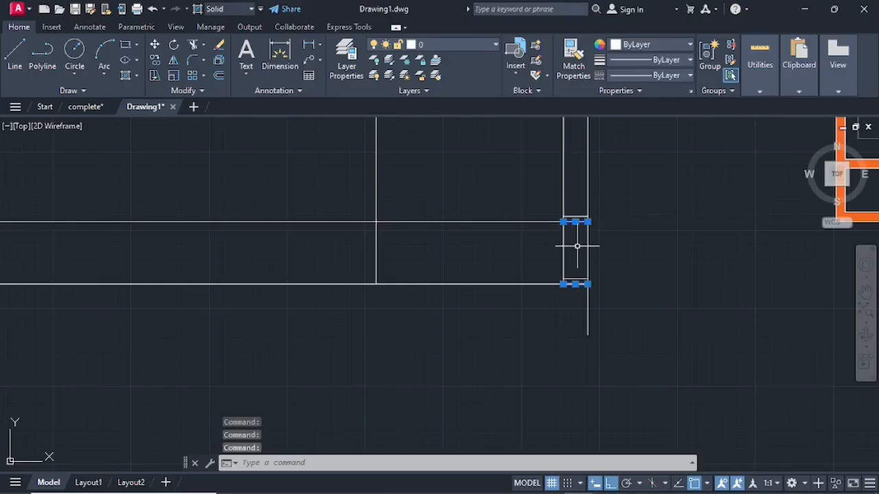
pyautogui.press('Delete')
# Step: Make "doors and windors" the current layer for the window pane details
pyautogui.scroll(-4, 481, 172)
pyautogui.scroll(5, 522, 227)
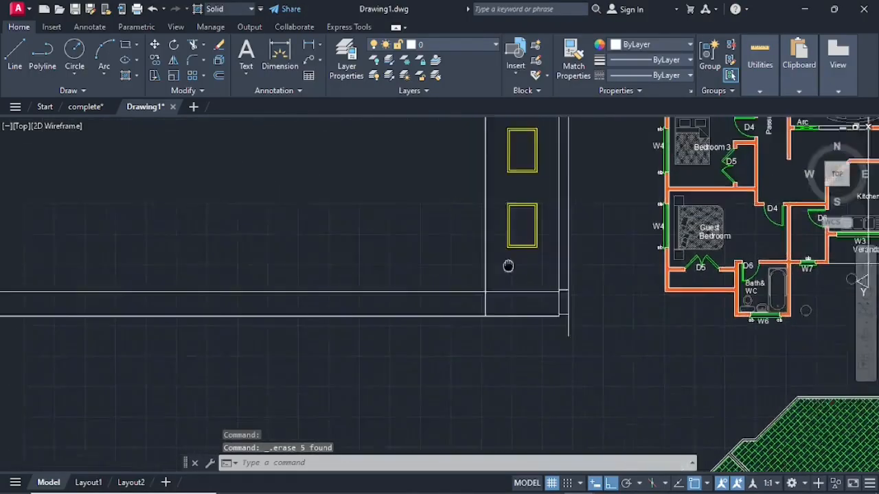
pyautogui.moveTo(531, 162)
pyautogui.mouseDown(button='middle')
pyautogui.moveTo(596, 241)
pyautogui.moveTo(620, 294)
pyautogui.mouseUp(button='middle')
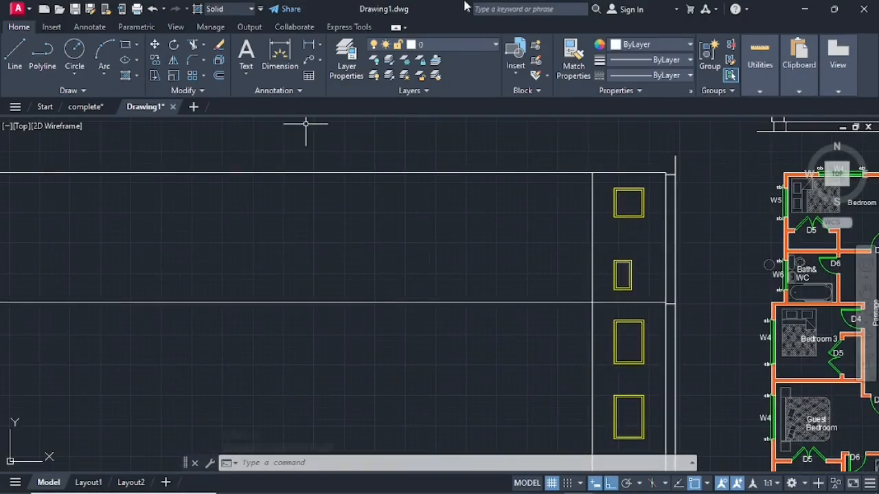
pyautogui.click(480, 44)
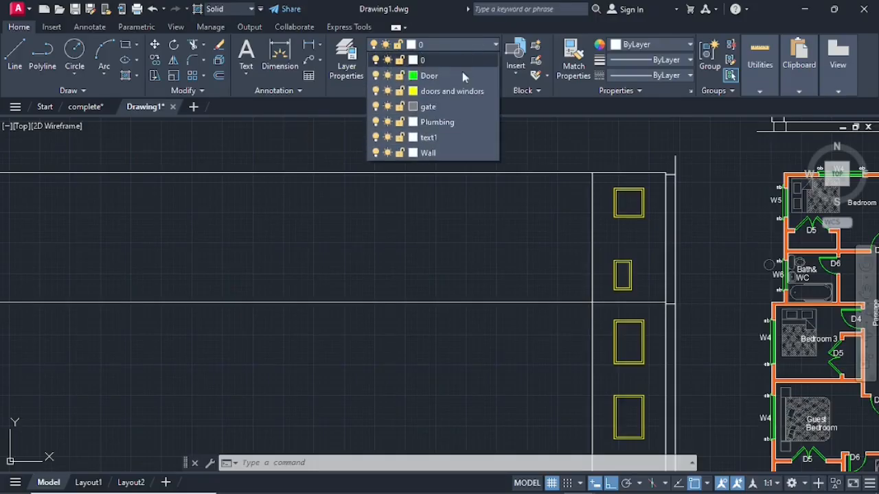
pyautogui.click(455, 90)
# Step: Draw a horizontal centre line and a diamond joining the side midpoints inside the uppermost window's inner frame
pyautogui.click(14, 55)
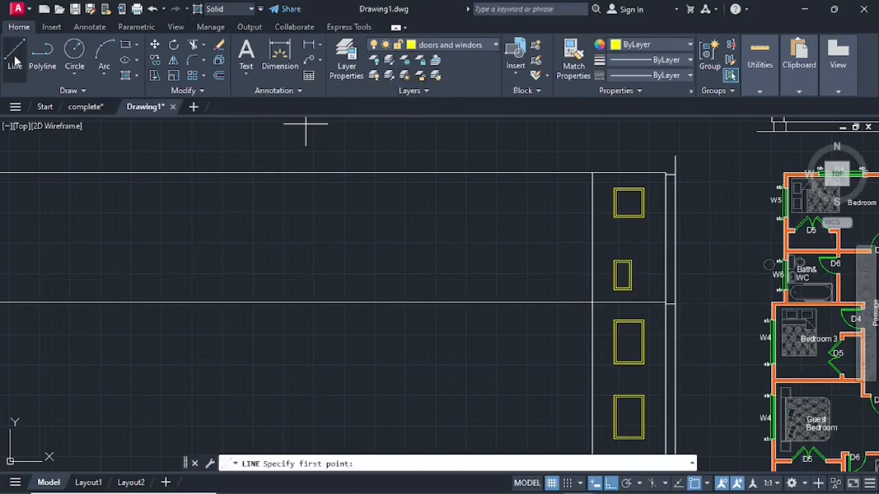
pyautogui.scroll(2, 607, 211)
pyautogui.scroll(2, 616, 204)
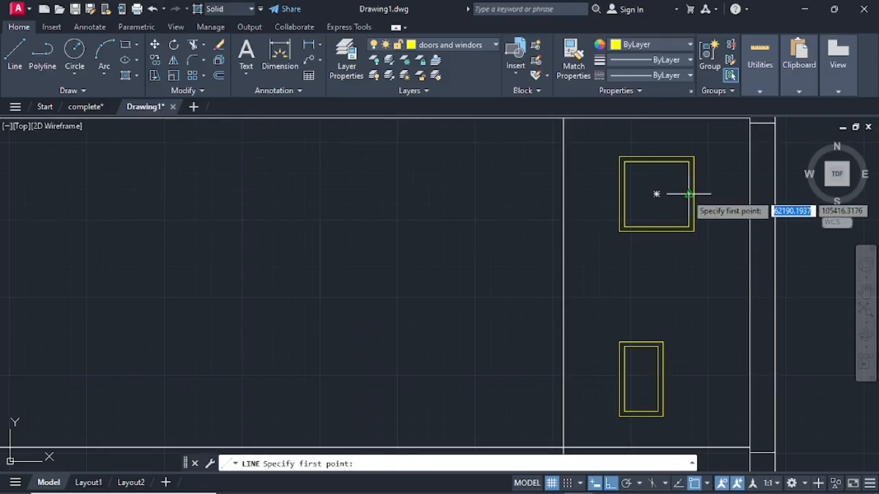
pyautogui.click(656, 194)
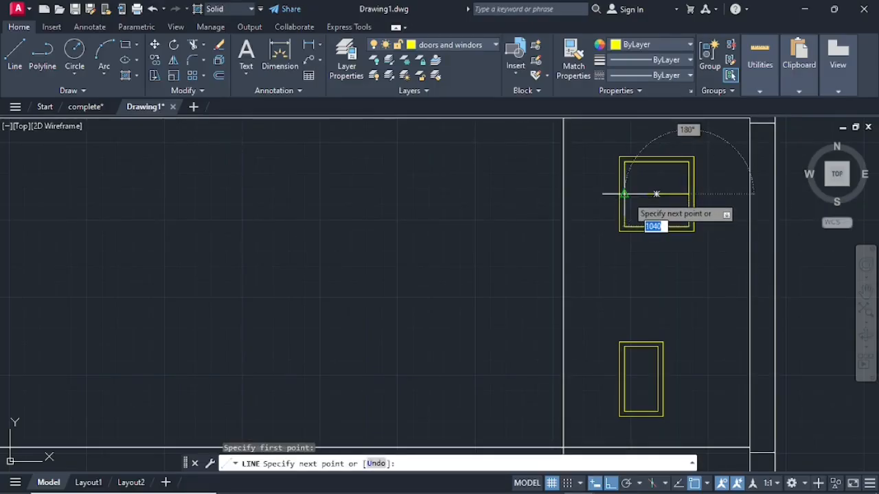
pyautogui.click(624, 196)
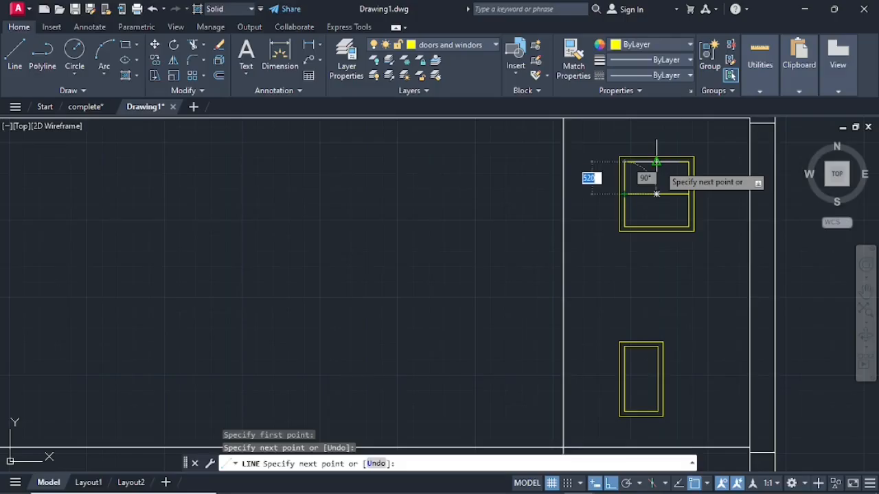
pyautogui.click(657, 163)
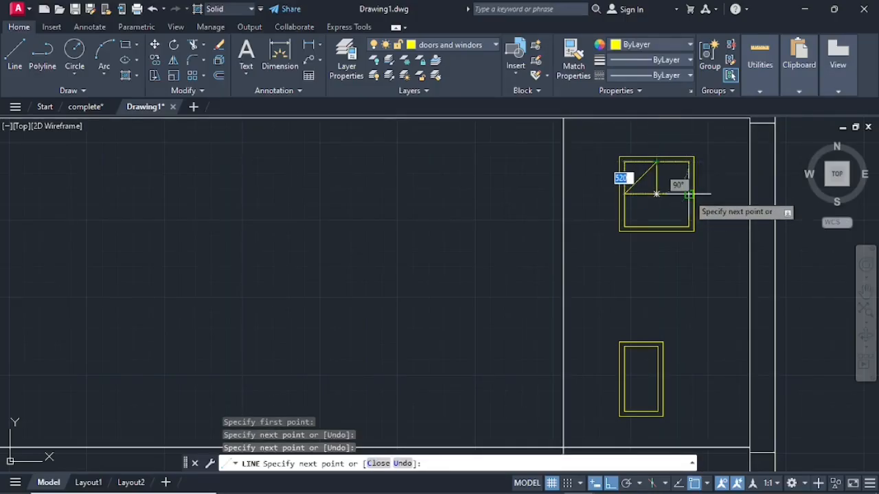
pyautogui.click(690, 194)
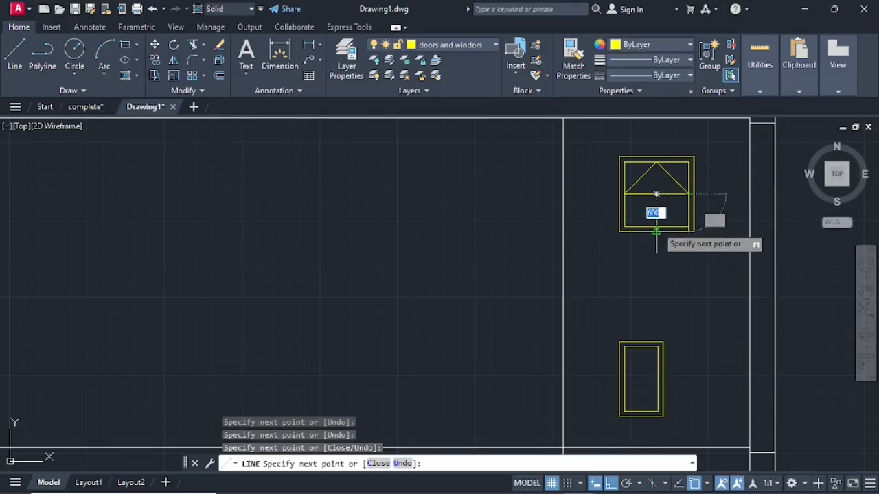
pyautogui.click(657, 226)
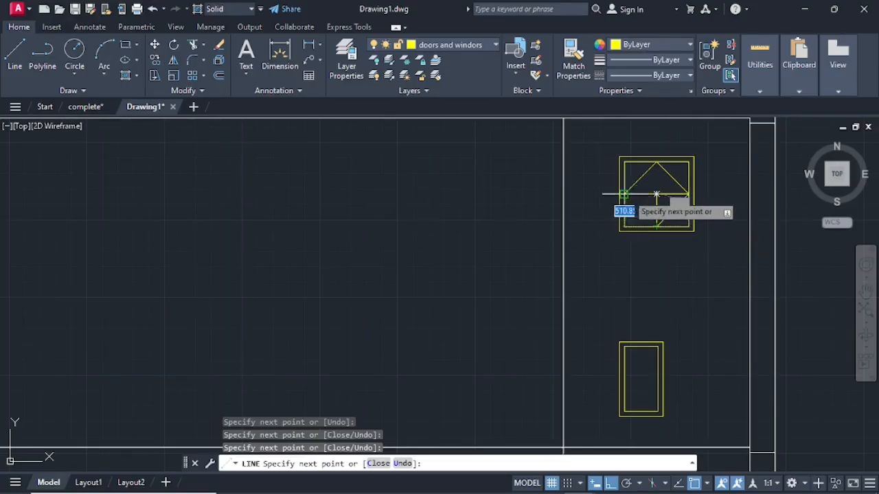
pyautogui.click(624, 195)
pyautogui.press('Escape')
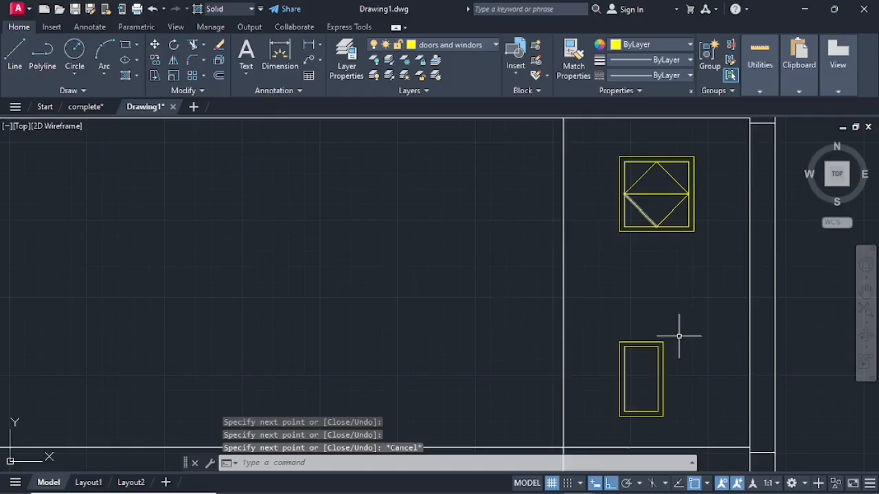
# Step: Draw a horizontal line across the middle of the narrow second window's inner frame
pyautogui.scroll(-3, 676, 347)
pyautogui.moveTo(673, 359); pyautogui.dragTo(687, 288, button='middle')
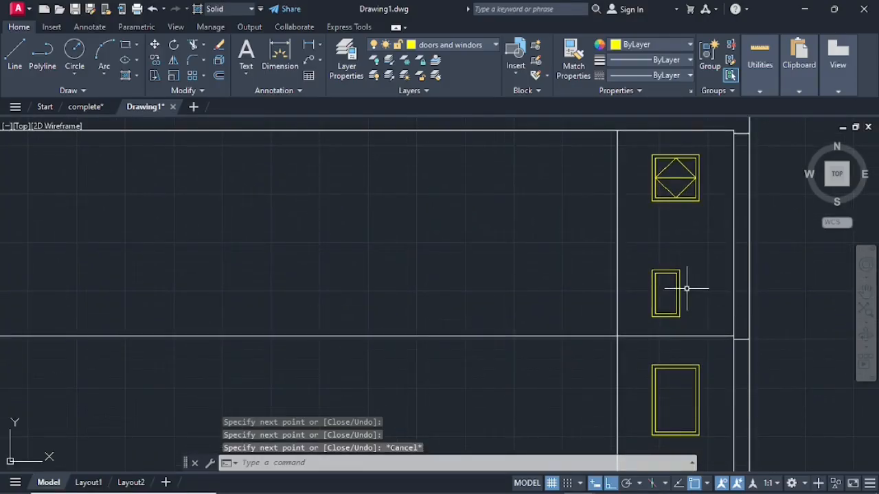
pyautogui.press('space')
pyautogui.scroll(1, 666, 285)
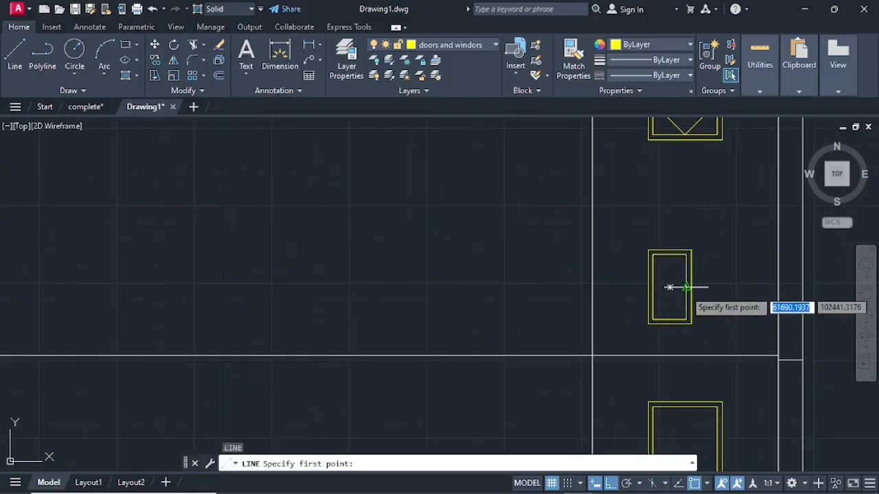
pyautogui.click(687, 287)
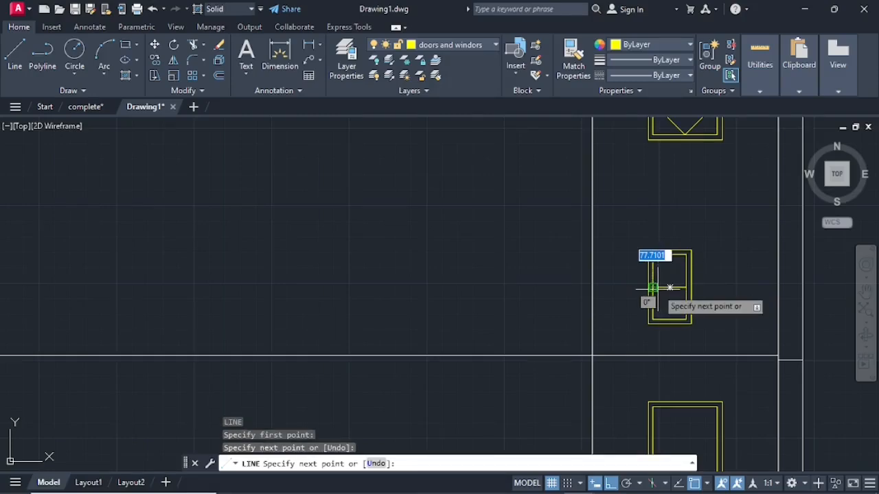
pyautogui.press('Escape')
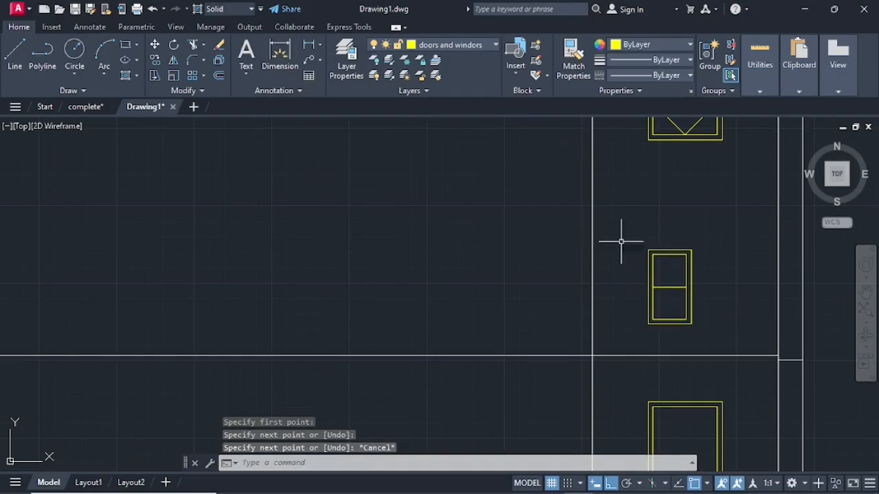
# Step: Trace the right side of the narrow window's inner frame with two lines, each running between a corner and the centre line's end
pyautogui.press('space')
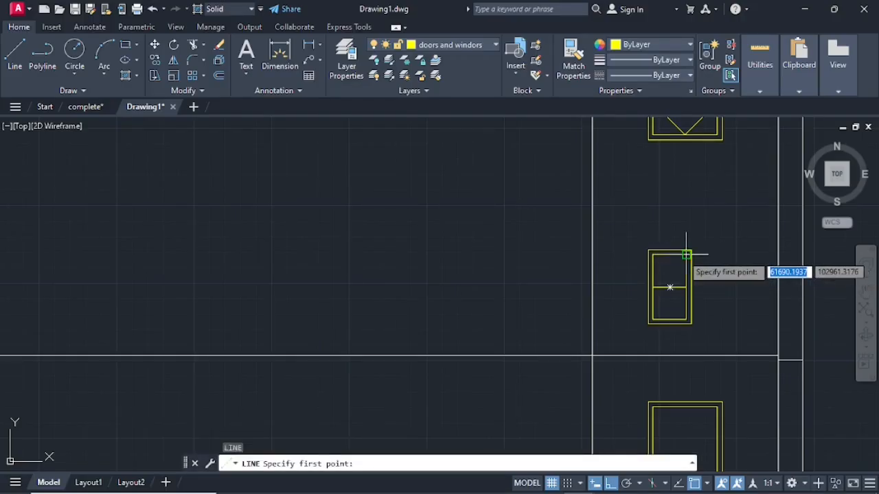
pyautogui.click(691, 252)
pyautogui.click(687, 287)
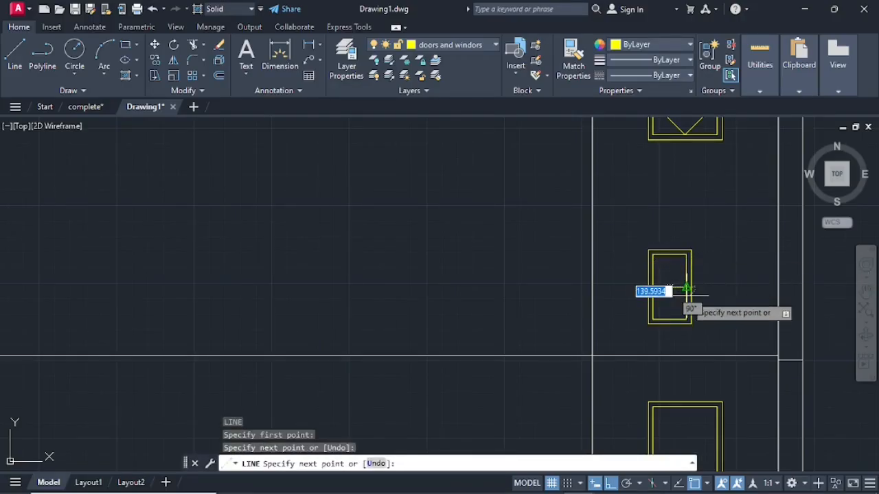
pyautogui.press('Return')
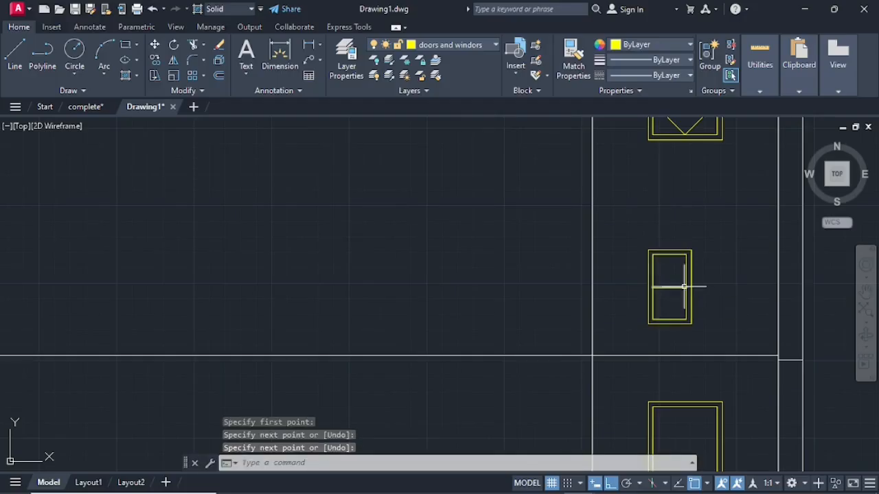
pyautogui.press('space')
pyautogui.click(669, 287)
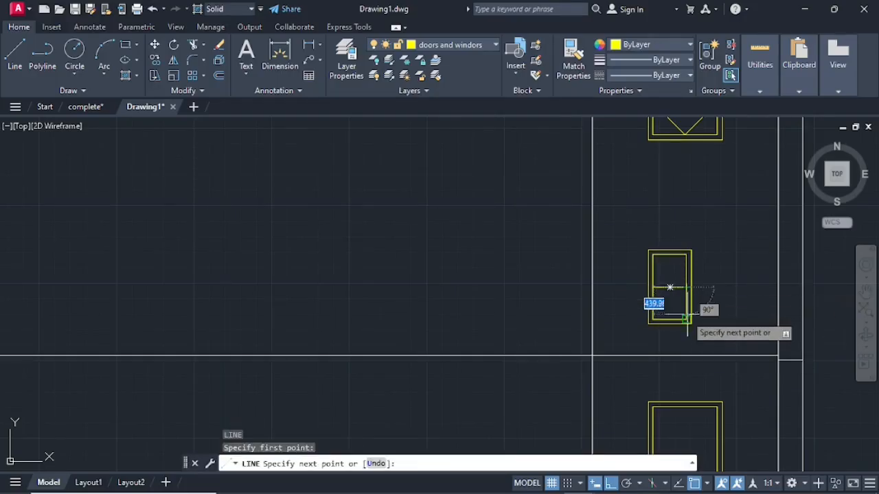
pyautogui.click(687, 319)
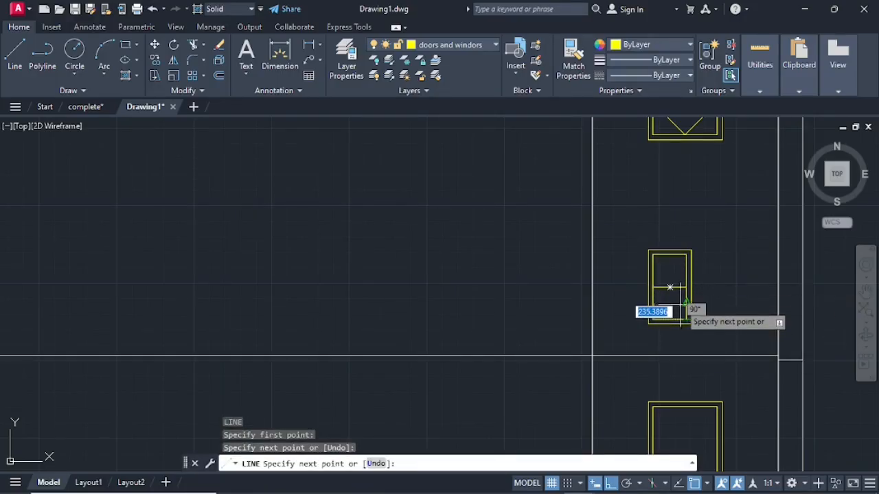
pyautogui.press('Escape')
# Step: Draw a zigzag from the narrow window's lower-left inner corner through both right half midpoints and the centre line's left end to the upper-left corner
pyautogui.press('space')
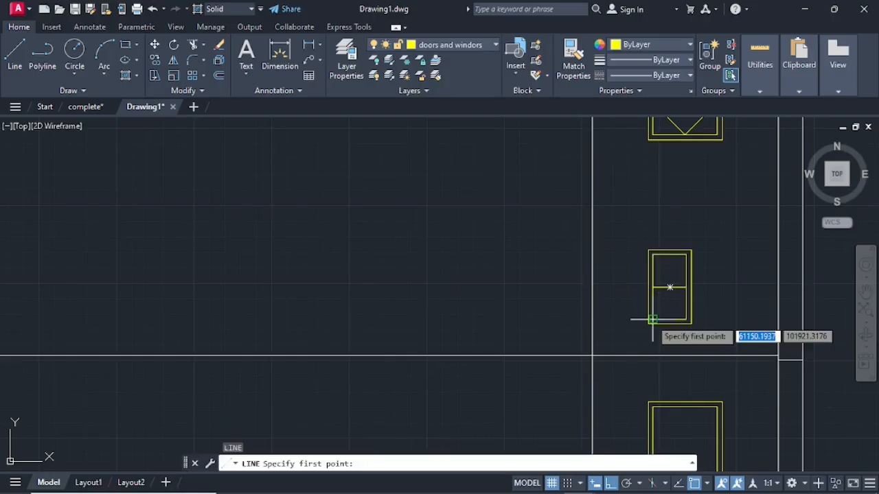
pyautogui.click(652, 319)
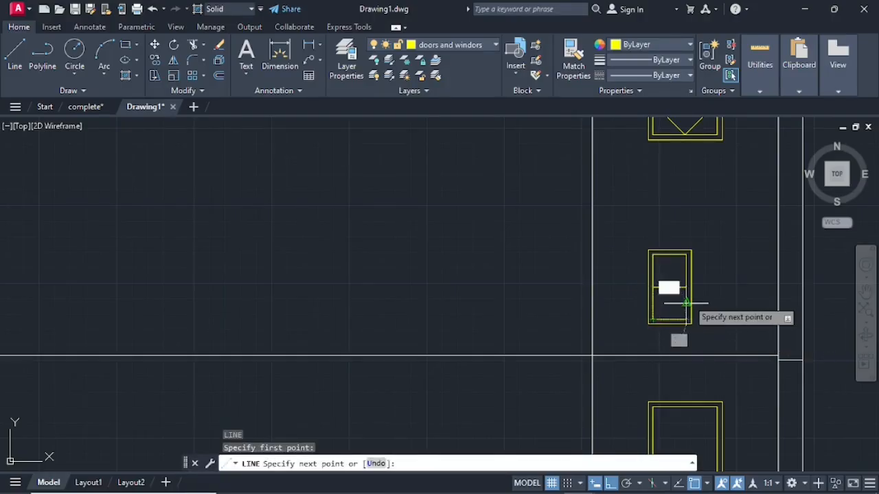
pyautogui.click(670, 288)
pyautogui.click(649, 287)
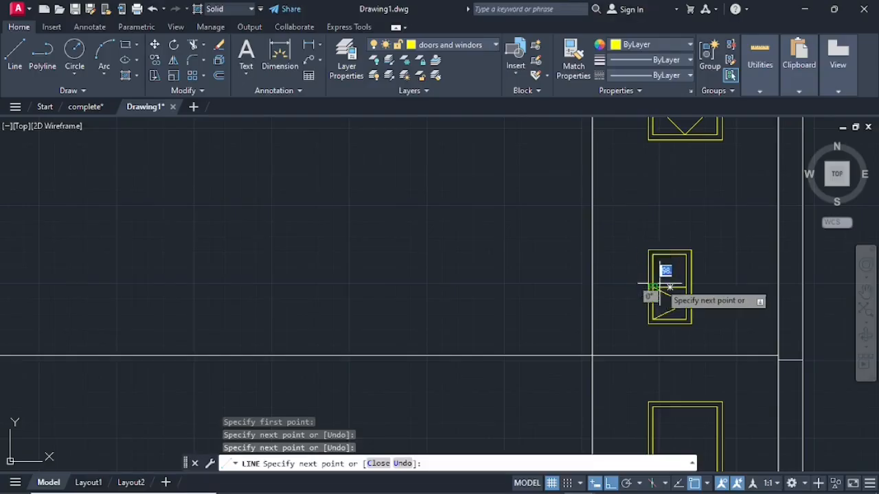
pyautogui.click(686, 270)
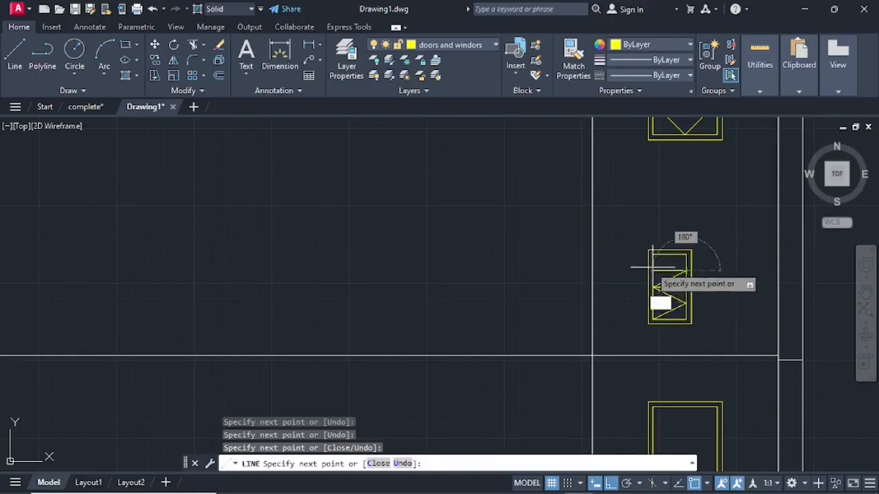
pyautogui.click(652, 254)
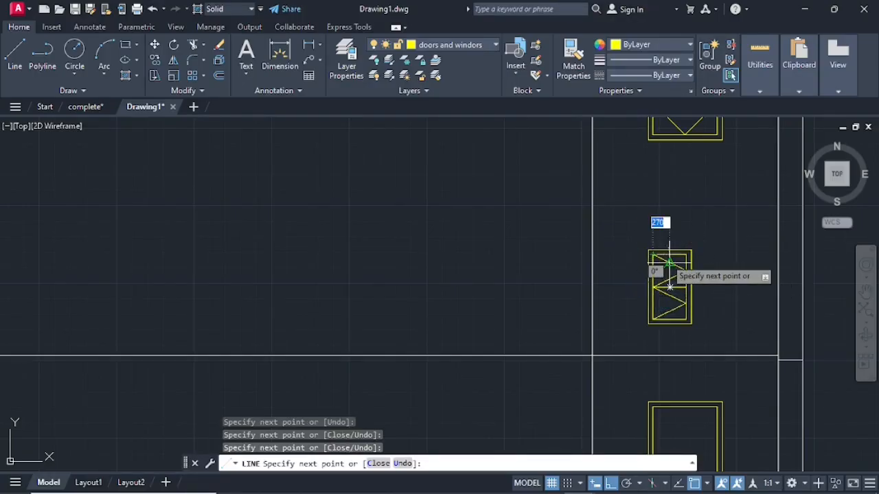
pyautogui.press('Escape')
# Step: Draw a horizontal centre line and a diamond joining the side midpoints inside the third window's inner frame
pyautogui.scroll(-2, 690, 338)
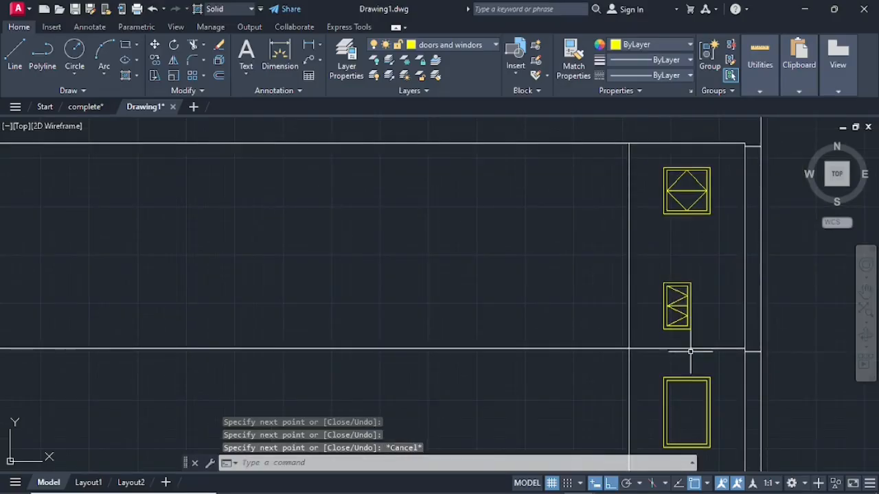
pyautogui.moveTo(688, 362)
pyautogui.mouseDown(button='middle')
pyautogui.moveTo(667, 197)
pyautogui.moveTo(656, 211)
pyautogui.mouseUp(button='middle')
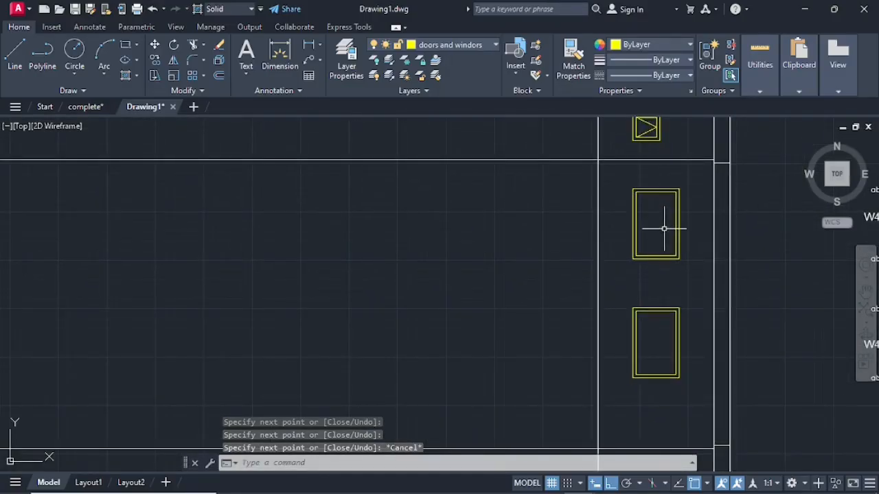
pyautogui.press('Return')
pyautogui.click(676, 223)
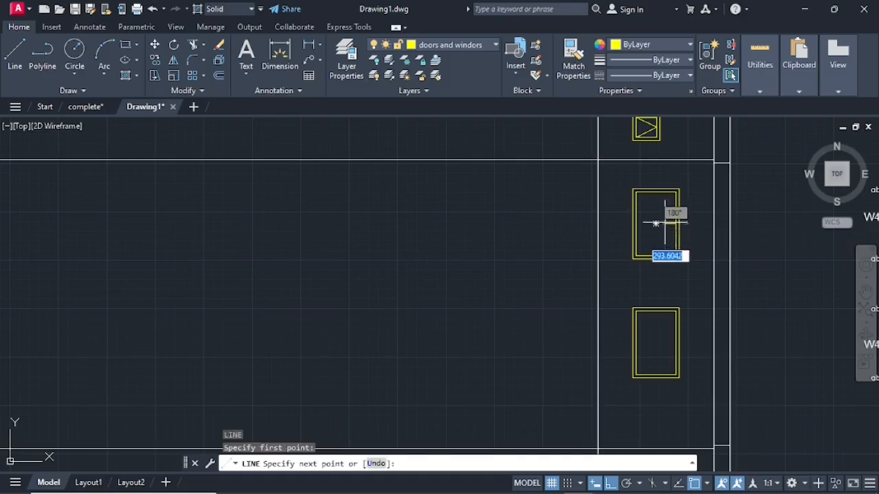
pyautogui.click(636, 223)
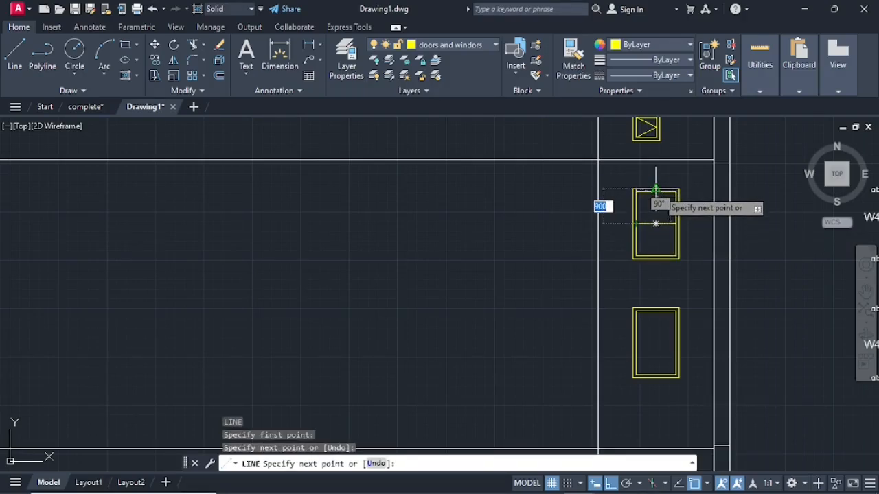
pyautogui.click(656, 191)
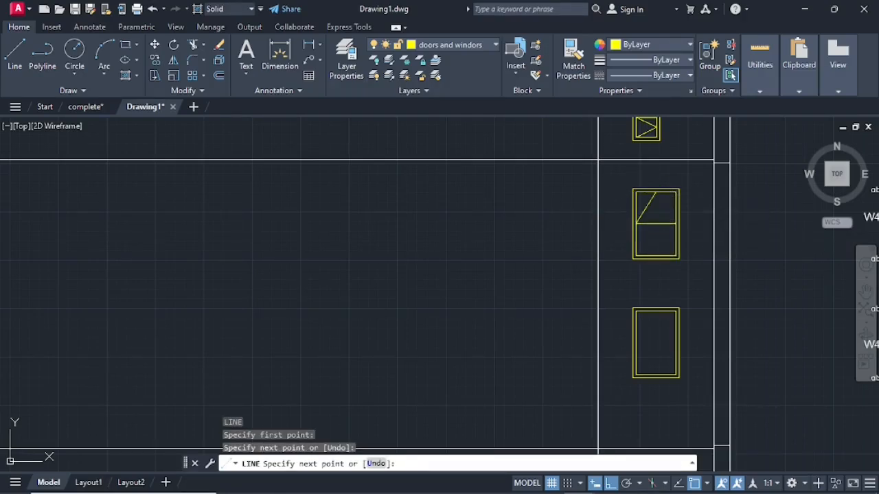
pyautogui.click(676, 224)
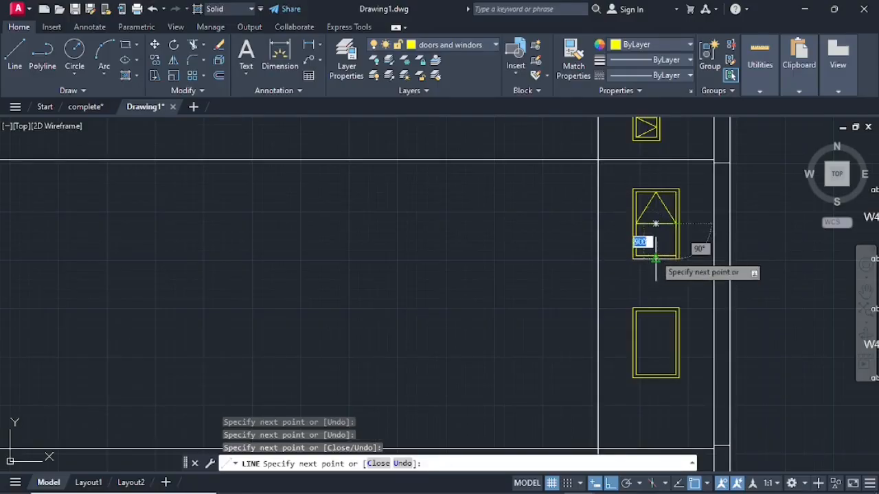
pyautogui.click(656, 256)
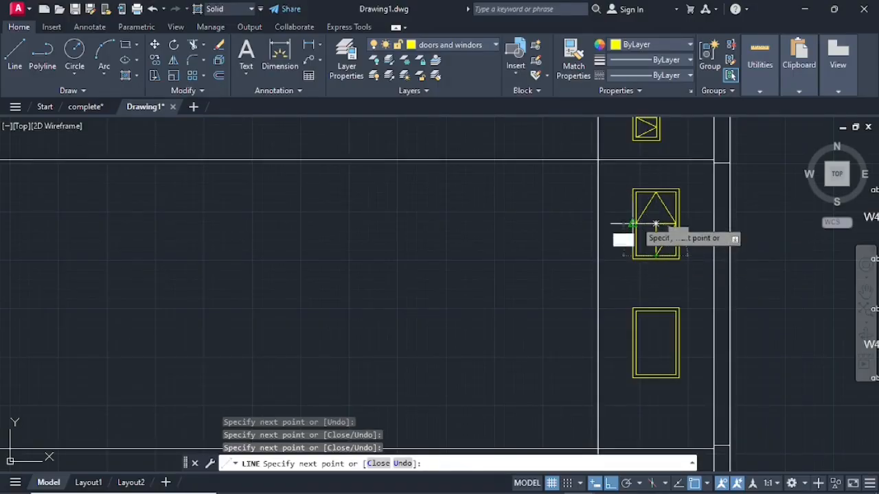
pyautogui.click(634, 223)
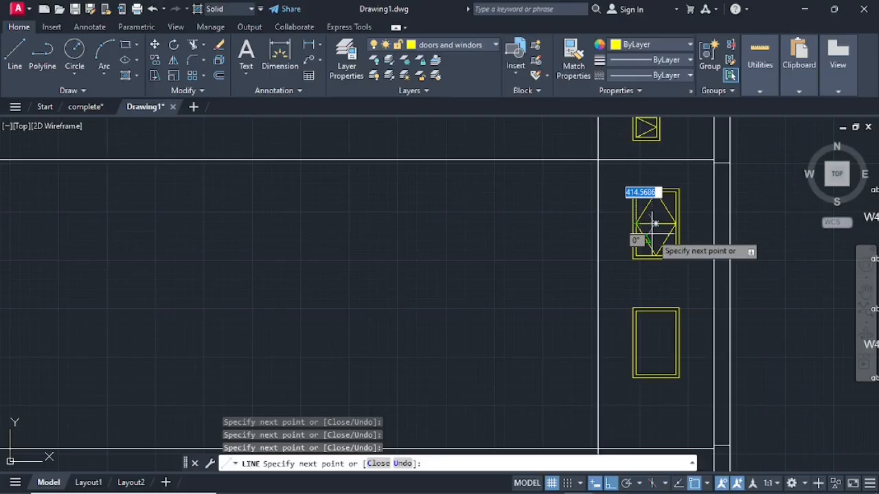
pyautogui.press('Return')
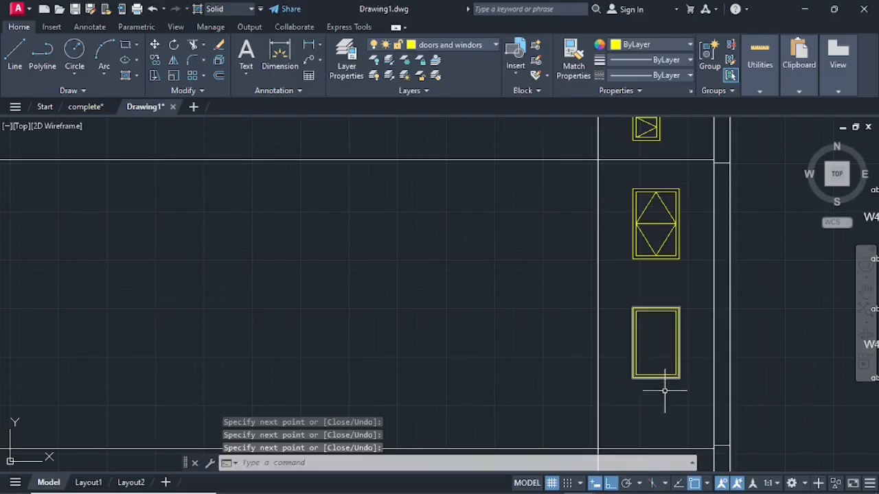
# Step: Draw a horizontal centre line and a diamond joining the side midpoints inside the fourth, lowest window's inner frame
pyautogui.press('Return')
pyautogui.scroll(2, 672, 368)
pyautogui.moveTo(665, 345); pyautogui.dragTo(662, 251, button='middle')
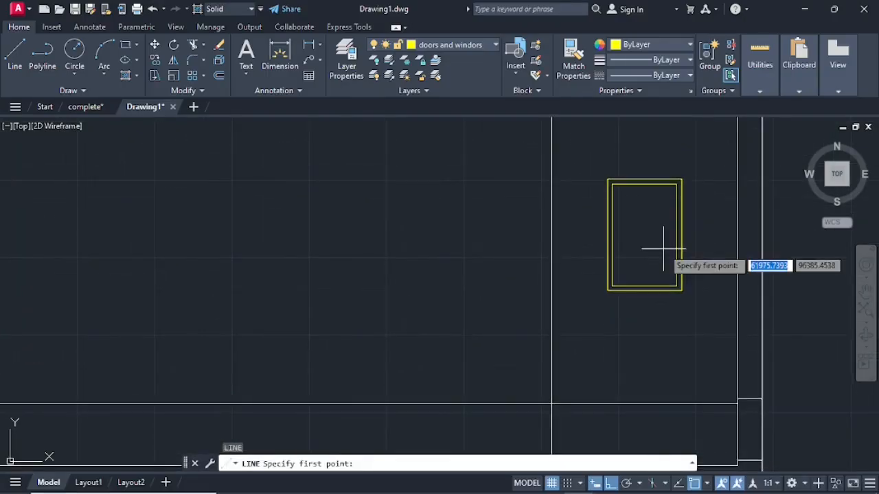
pyautogui.click(644, 236)
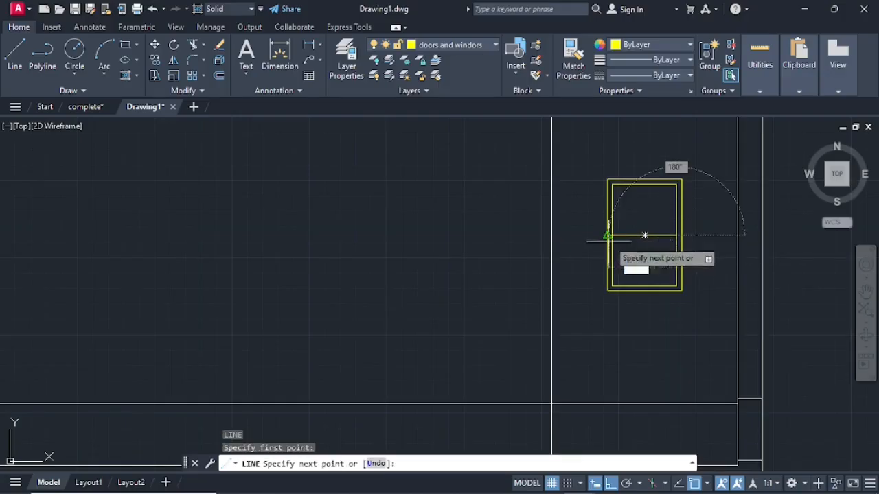
pyautogui.click(611, 236)
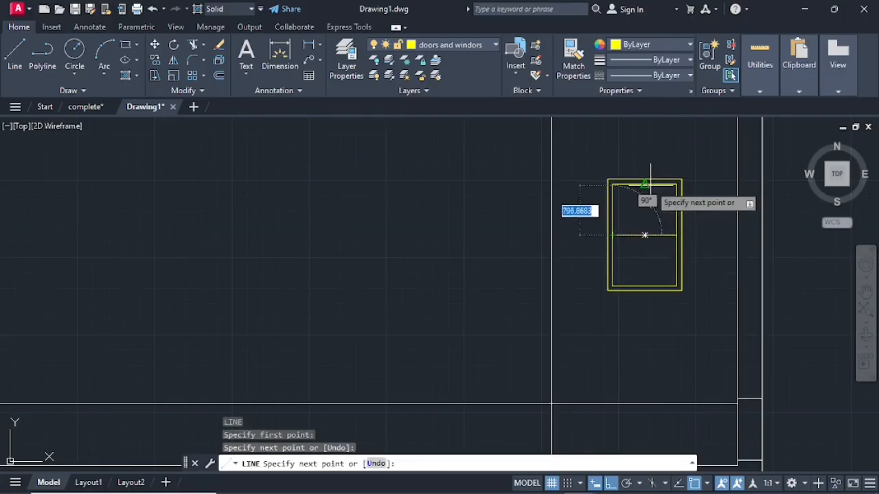
pyautogui.click(644, 182)
pyautogui.click(677, 236)
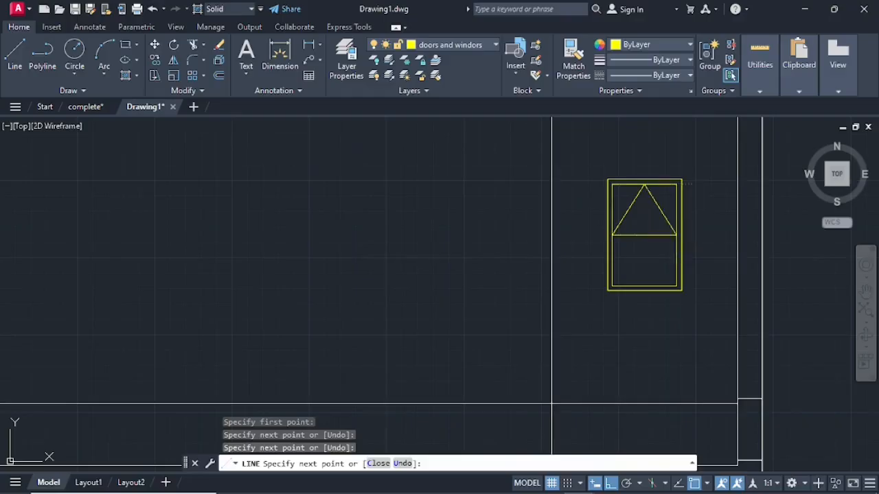
pyautogui.click(644, 287)
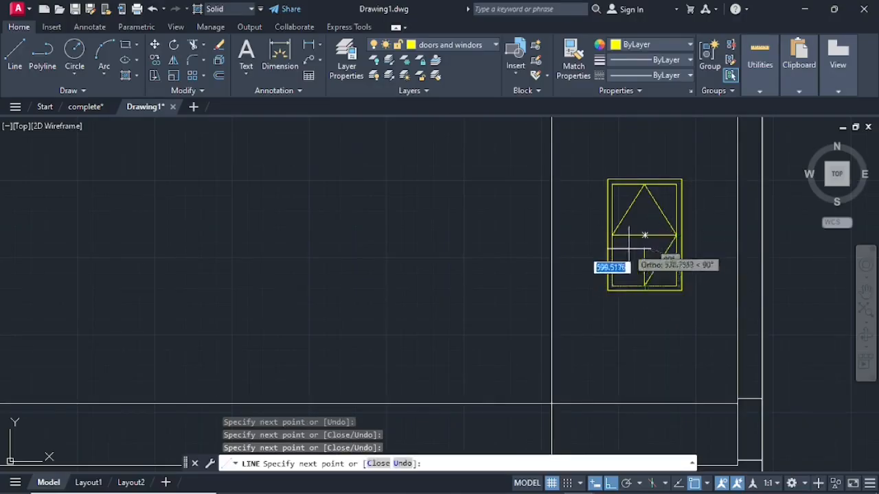
pyautogui.click(611, 235)
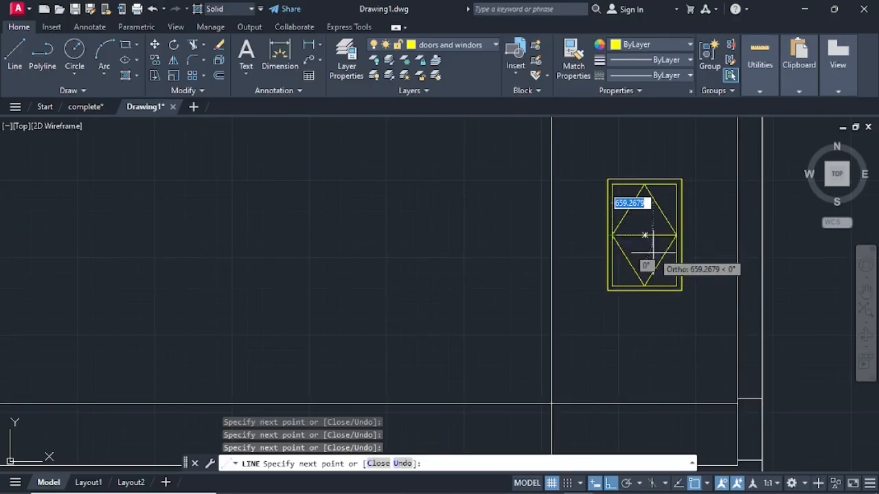
pyautogui.press('Return')
pyautogui.scroll(-2, 650, 251)
pyautogui.scroll(-3, 646, 269)
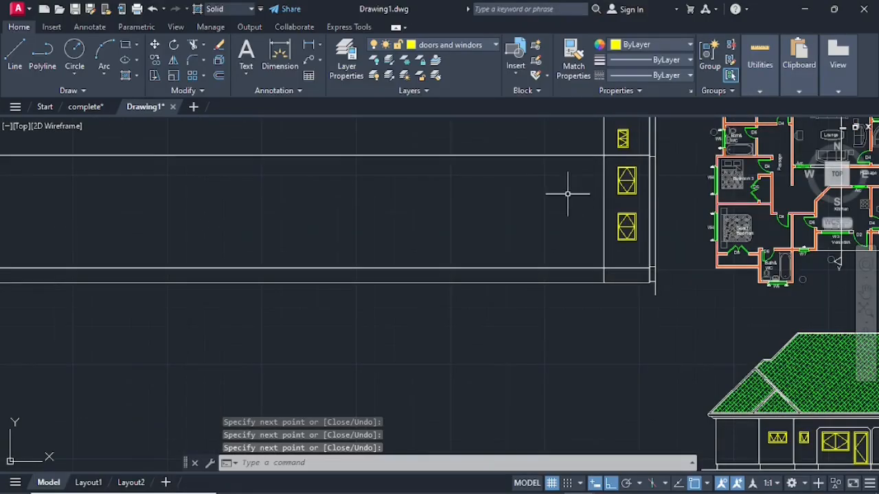
pyautogui.moveTo(569, 190); pyautogui.dragTo(575, 280, button='middle')
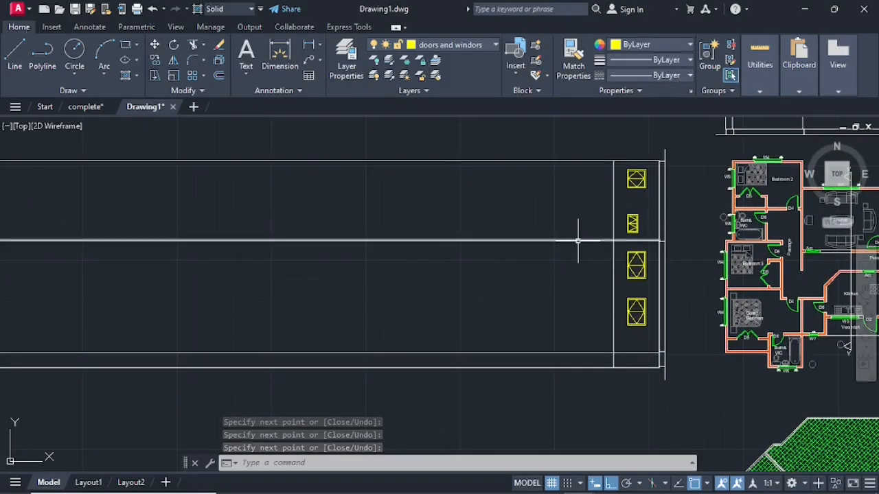
pyautogui.press('Escape')
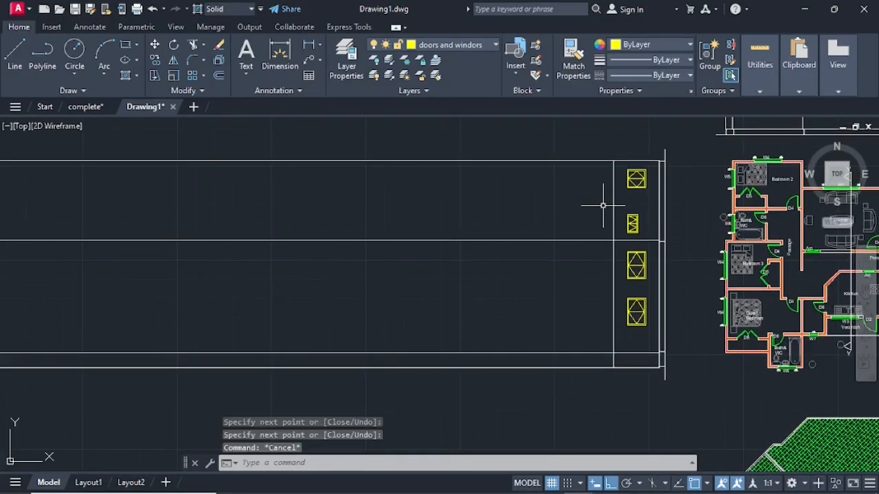
# Step: Offset the long vertical line left of the windows by 150 outward, and offset the resulting copy another 150 the same way
pyautogui.click(219, 77)
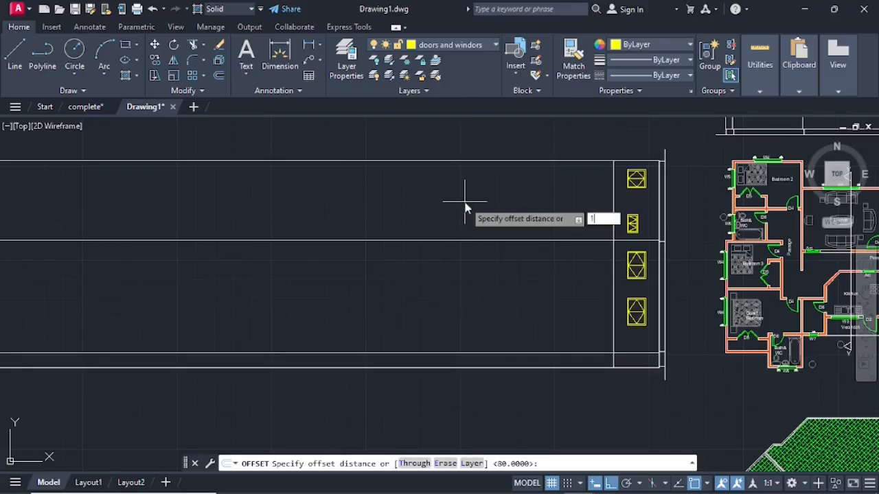
pyautogui.press('Return')
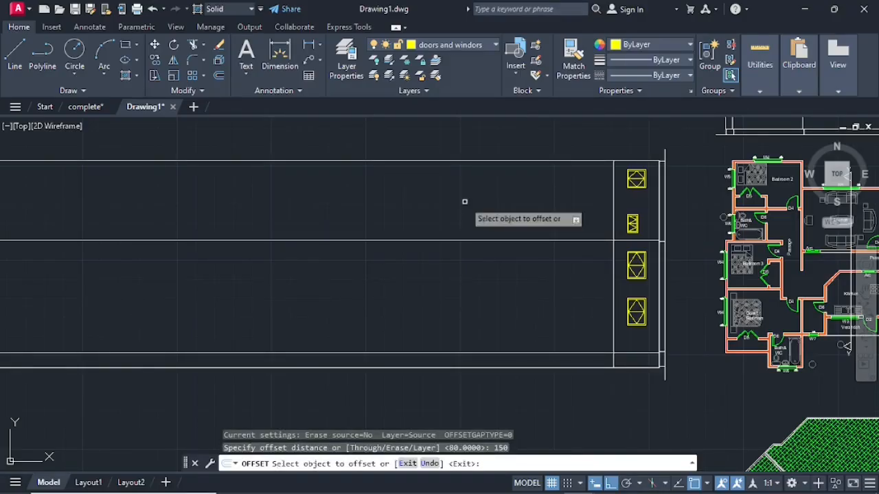
pyautogui.click(612, 211)
pyautogui.click(582, 208)
pyautogui.scroll(3, 608, 141)
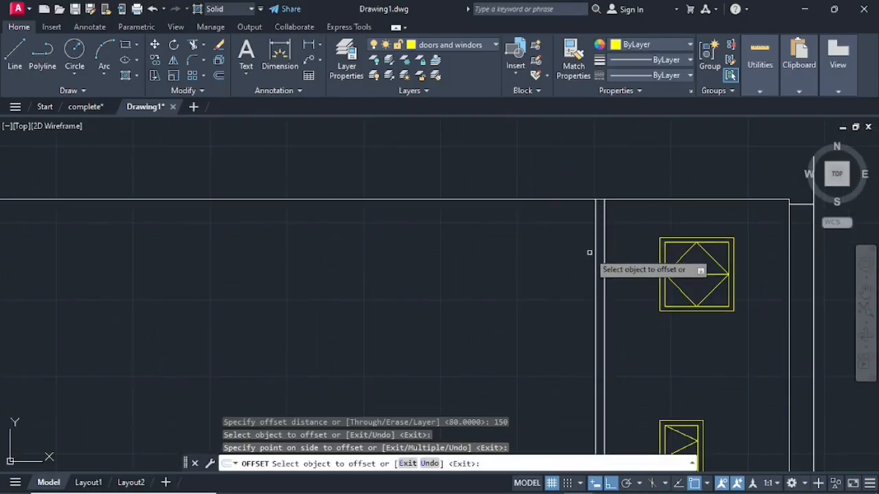
pyautogui.click(594, 254)
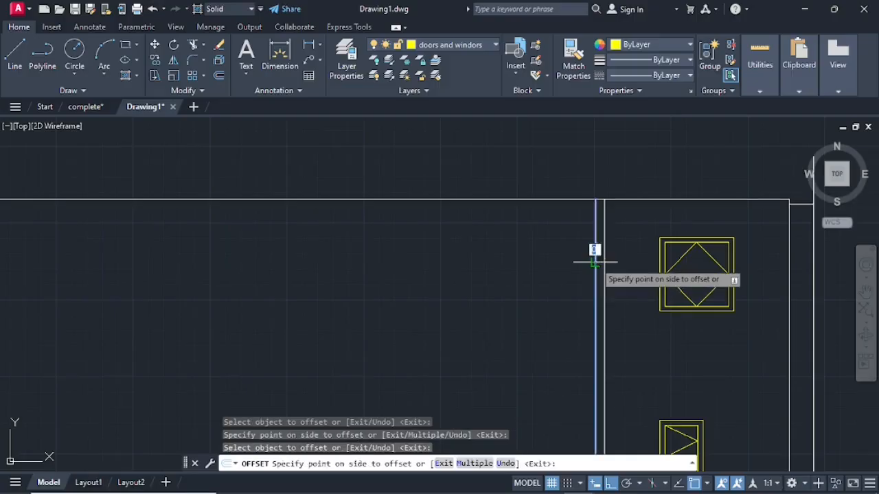
pyautogui.click(553, 262)
pyautogui.scroll(-2, 542, 254)
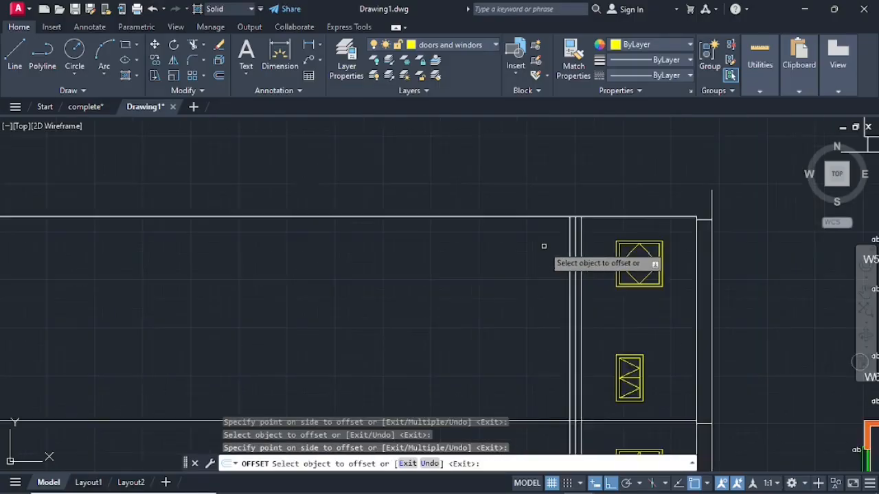
pyautogui.scroll(-2, 536, 272)
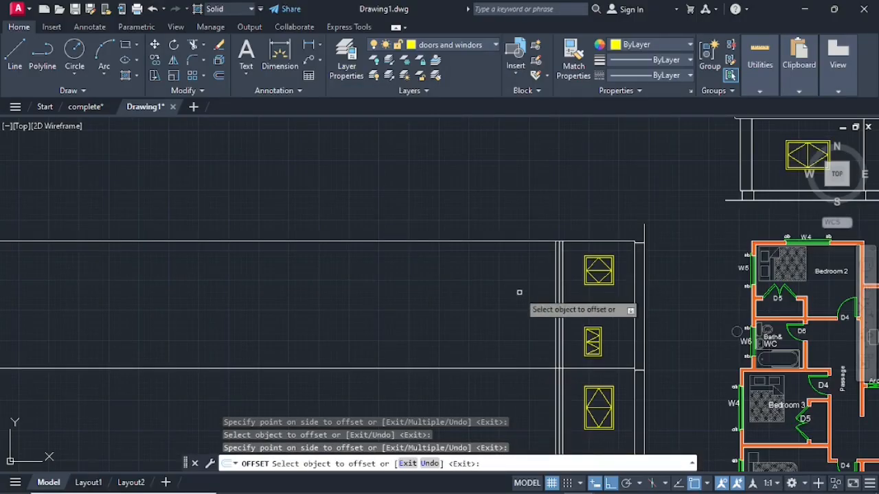
pyautogui.moveTo(520, 290); pyautogui.dragTo(525, 228, button='middle')
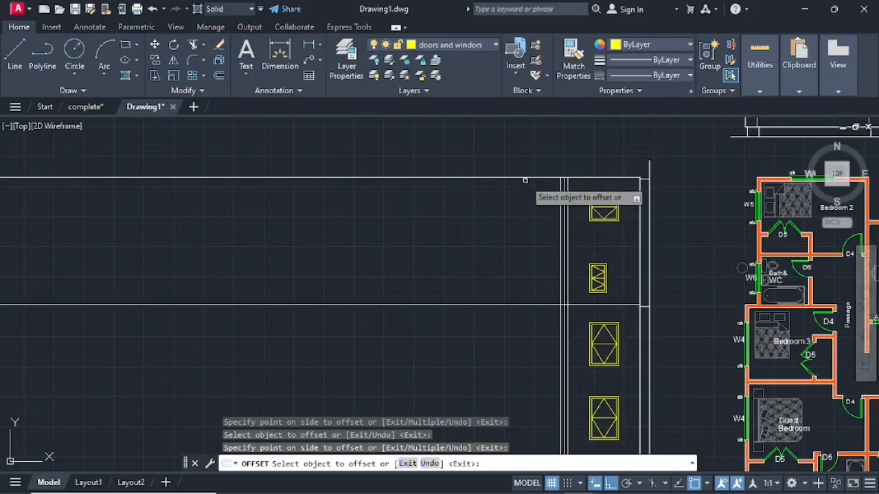
pyautogui.moveTo(526, 180)
pyautogui.mouseDown(button='middle')
pyautogui.moveTo(520, 189)
pyautogui.moveTo(547, 239)
pyautogui.mouseUp(button='middle')
pyautogui.scroll(-2, 520, 191)
pyautogui.press('Escape')
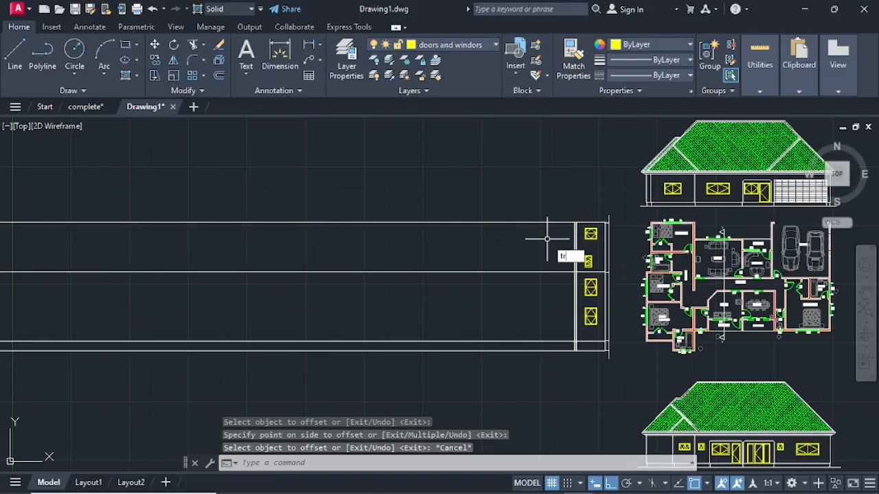
# Step: Trim the long horizontal projection lines extending left beyond the outermost offset vertical line
pyautogui.write('tr')
pyautogui.press('Return')
pyautogui.moveTo(526, 195); pyautogui.dragTo(520, 379)
pyautogui.scroll(4, 583, 238)
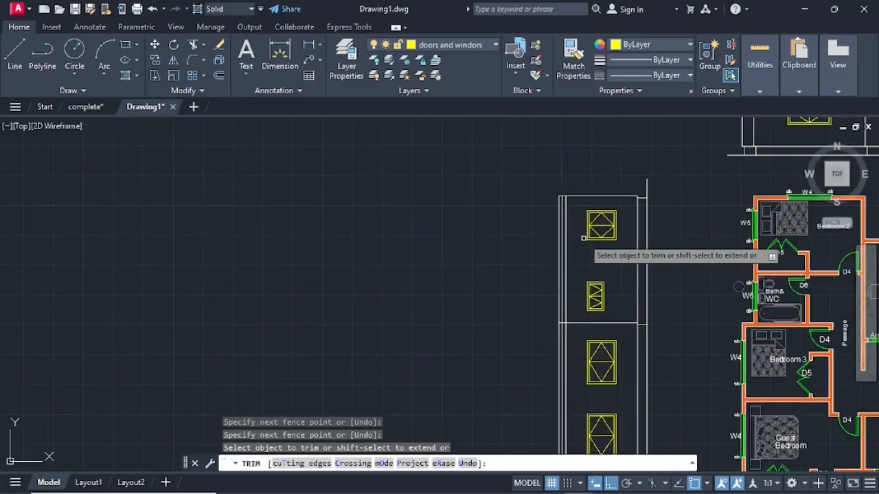
pyautogui.scroll(6, 584, 238)
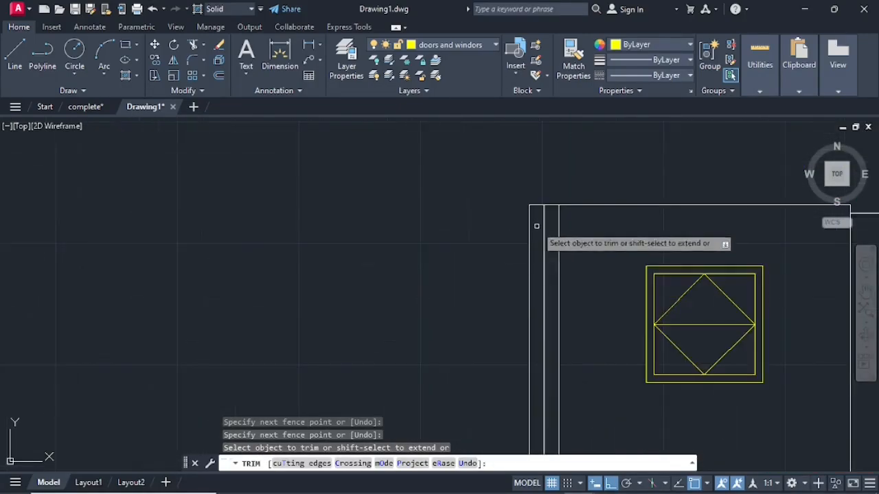
pyautogui.moveTo(540, 194); pyautogui.dragTo(542, 257, button='middle')
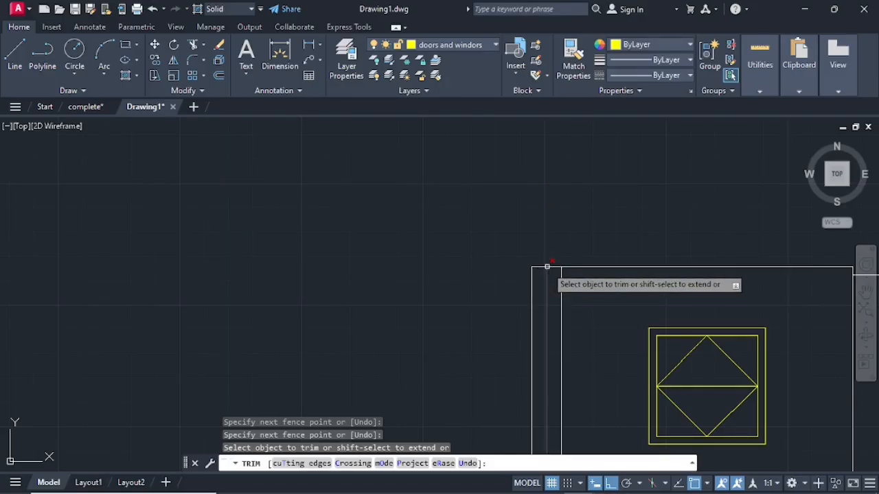
pyautogui.press('Escape')
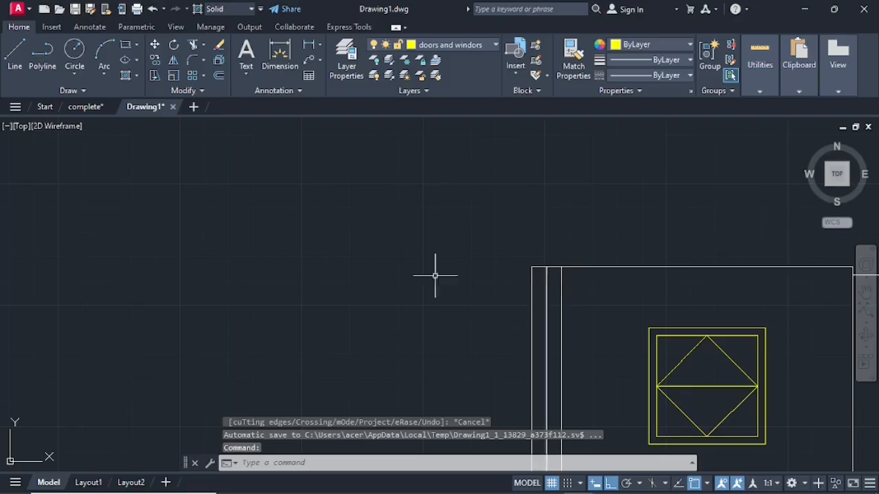
pyautogui.click(218, 75)
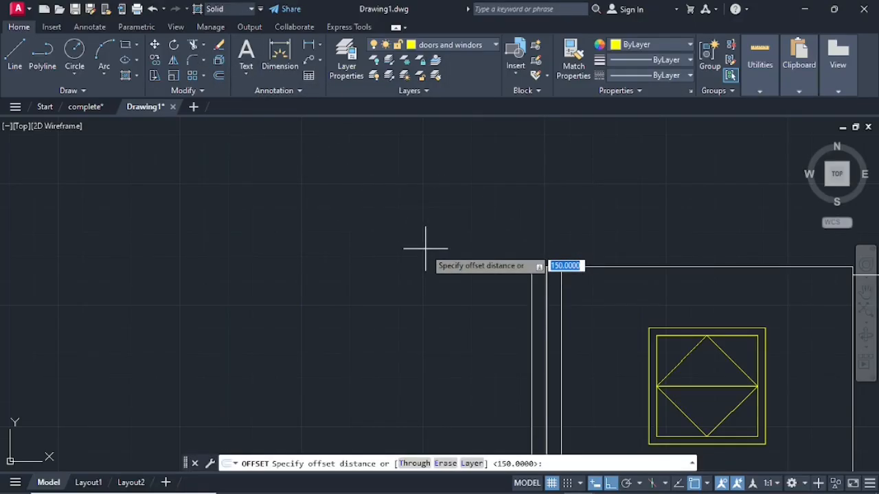
pyautogui.write('250')
pyautogui.press('Return')
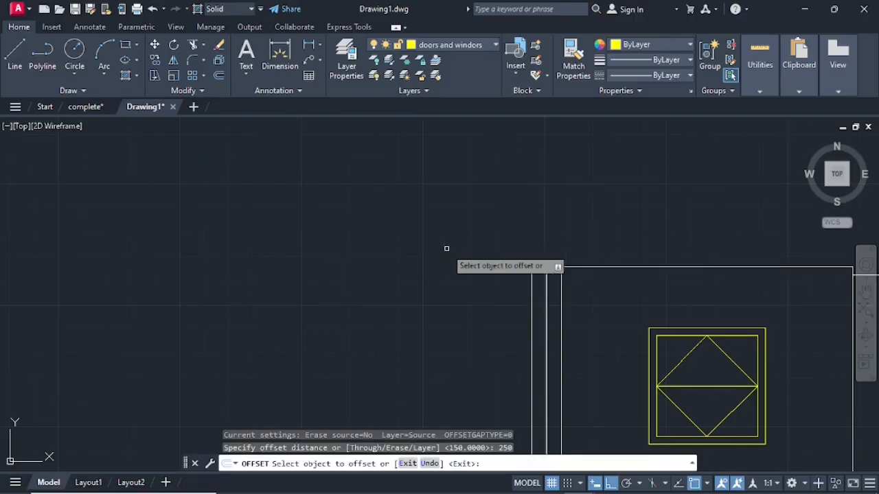
pyautogui.click(541, 267)
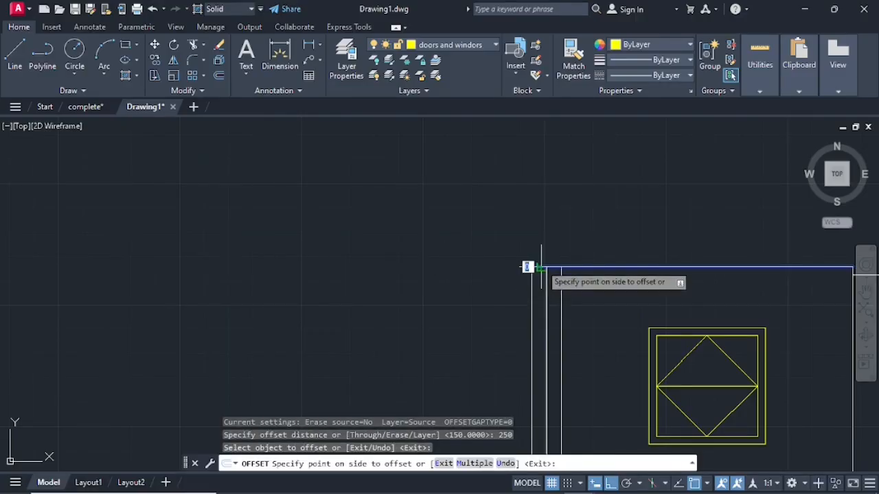
pyautogui.press('Escape')
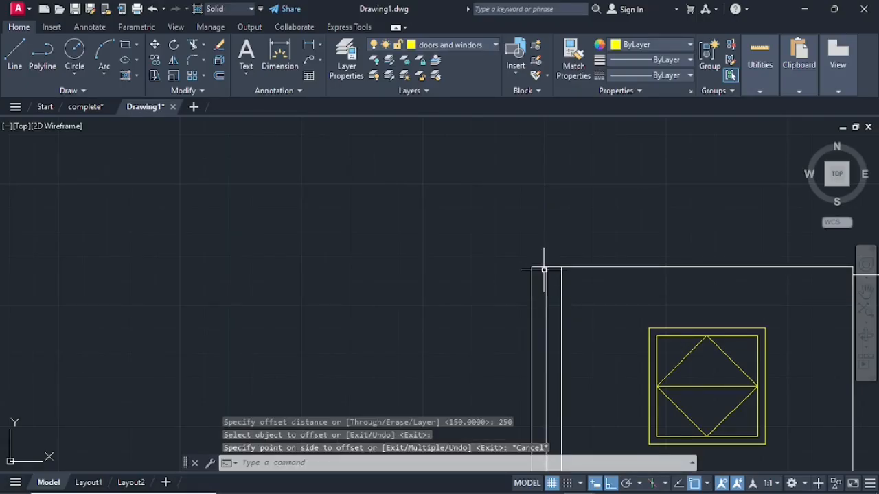
pyautogui.press('Escape')
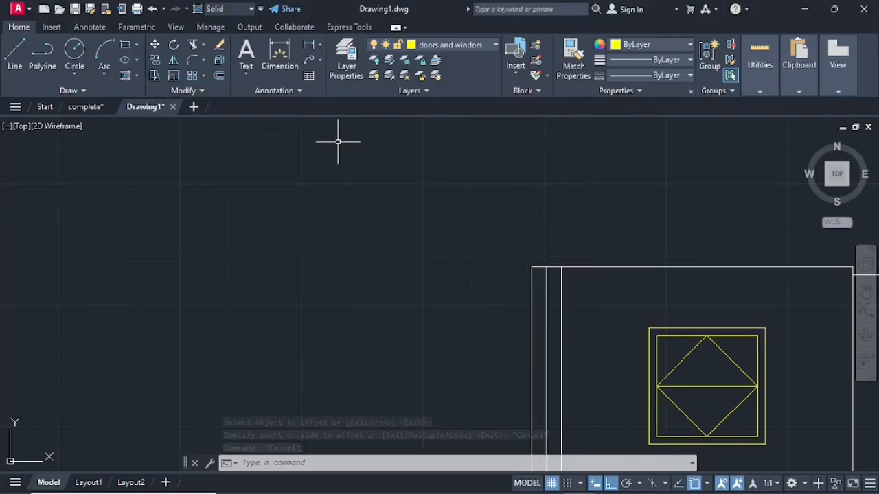
# Step: Trim the elevation's upper horizontal edge where it crosses between the three closely spaced vertical lines
pyautogui.write('TR')
pyautogui.press('Return')
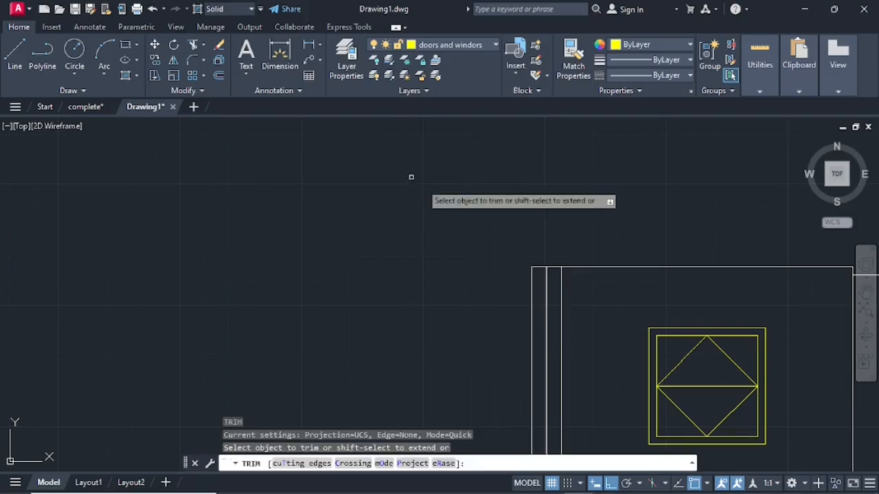
pyautogui.click(553, 266)
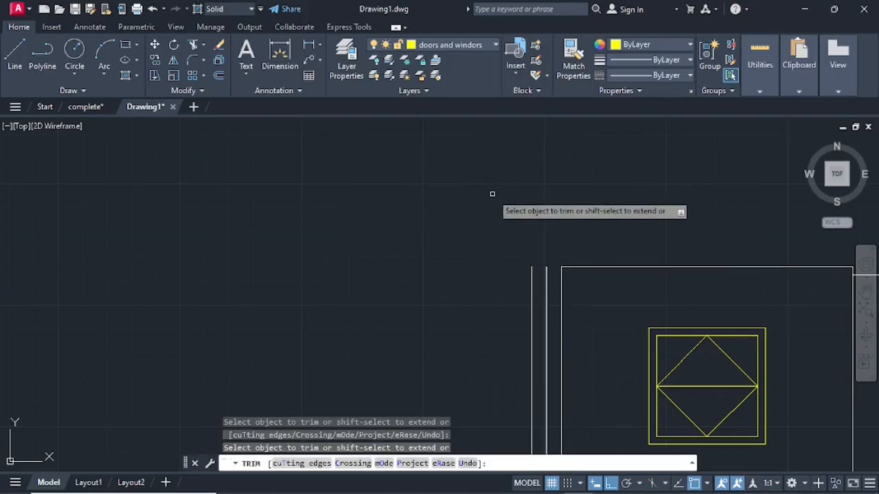
pyautogui.press('Escape')
# Step: Trim the elevation's lower horizontal edge where it crosses between the three closely spaced vertical lines
pyautogui.scroll(-3, 99, 195)
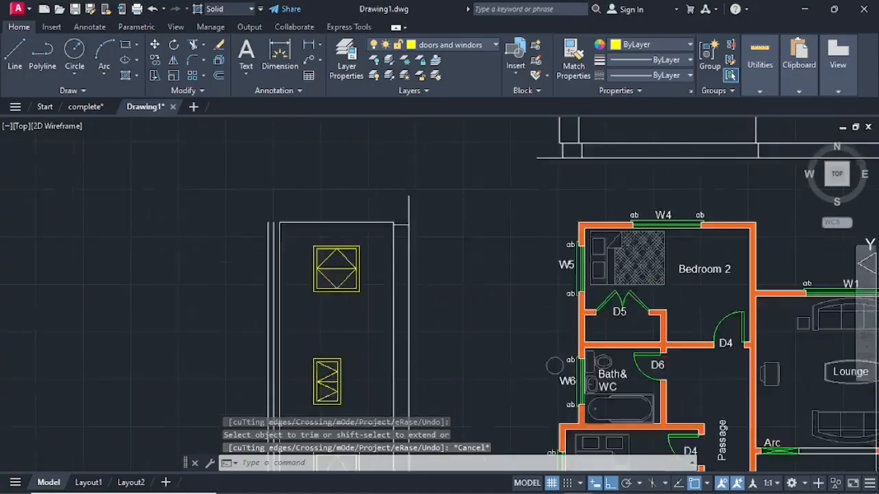
pyautogui.moveTo(152, 277); pyautogui.dragTo(240, 206, button='middle')
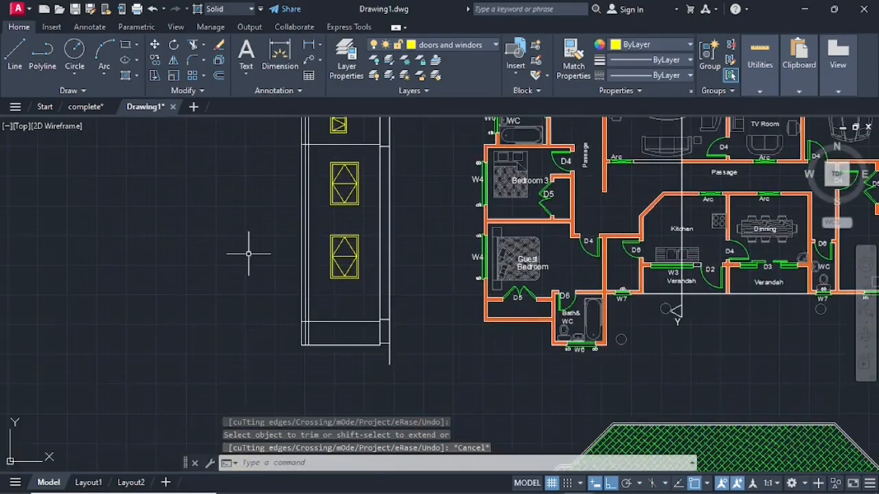
pyautogui.scroll(5, 301, 355)
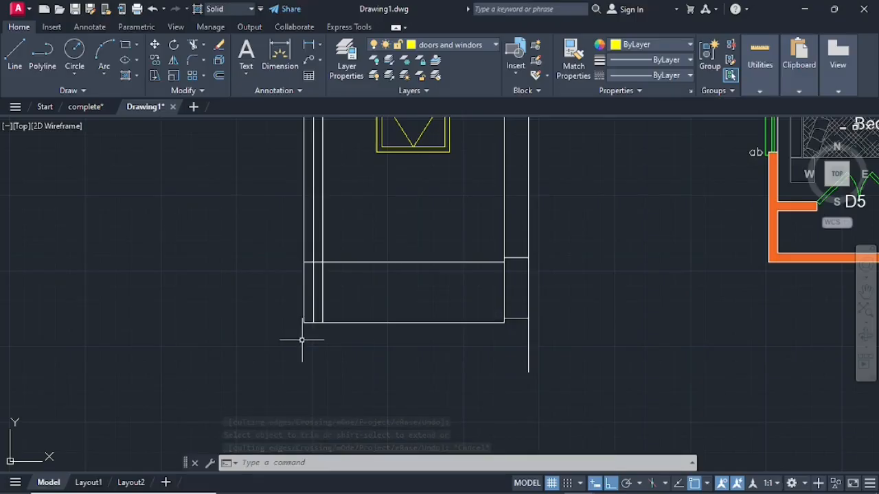
pyautogui.middleClick(322, 340)
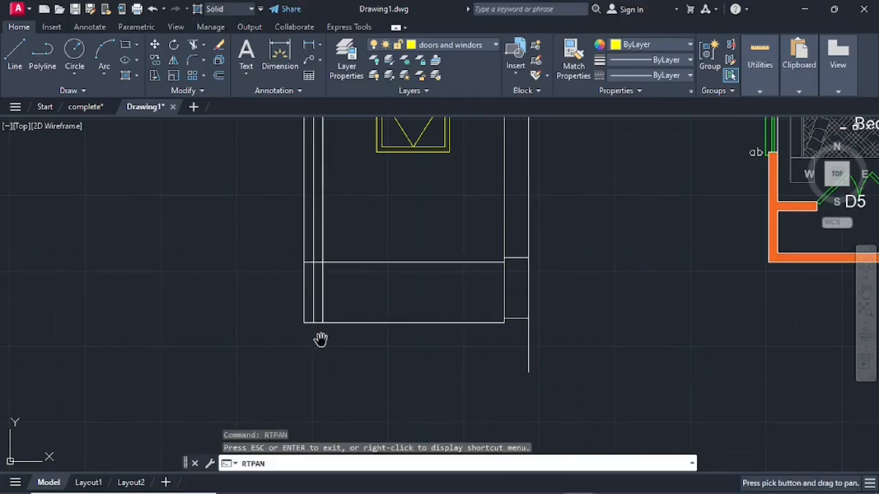
pyautogui.scroll(5, 322, 339)
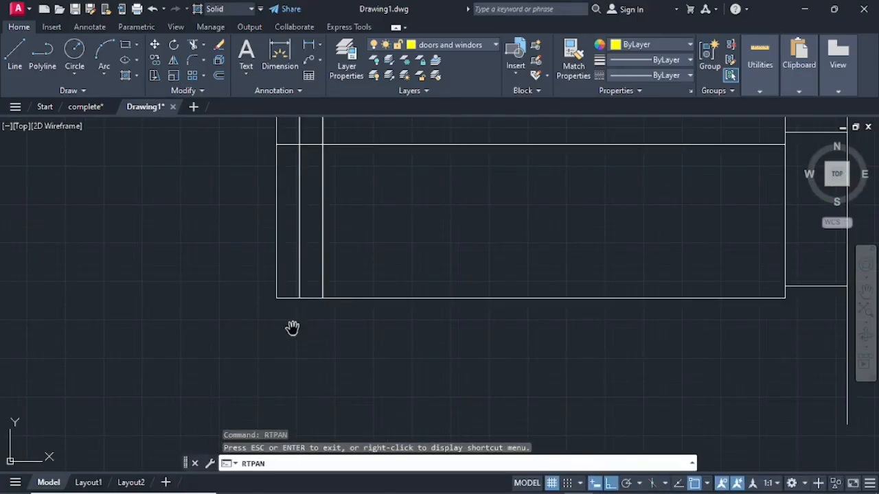
pyautogui.press('Escape')
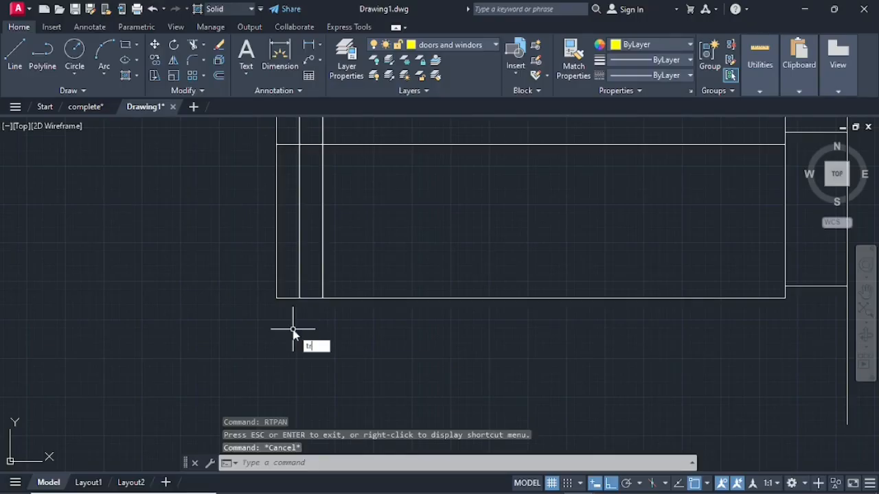
pyautogui.press('Return')
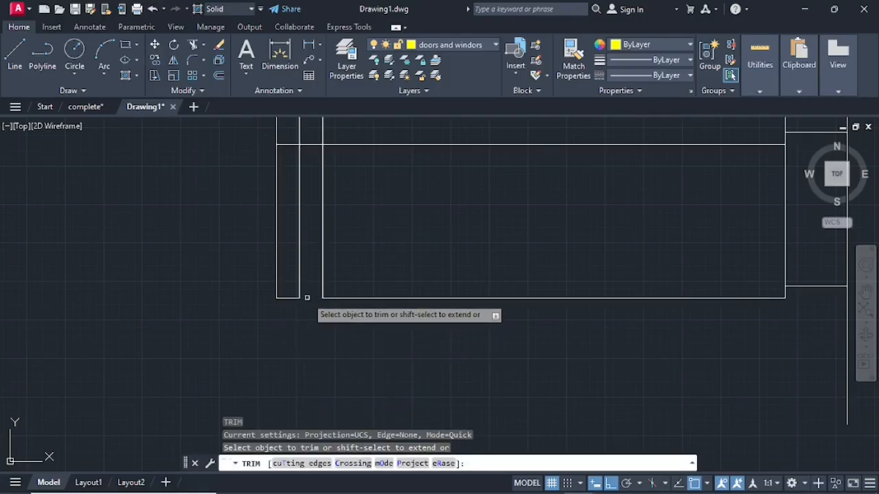
pyautogui.click(307, 298)
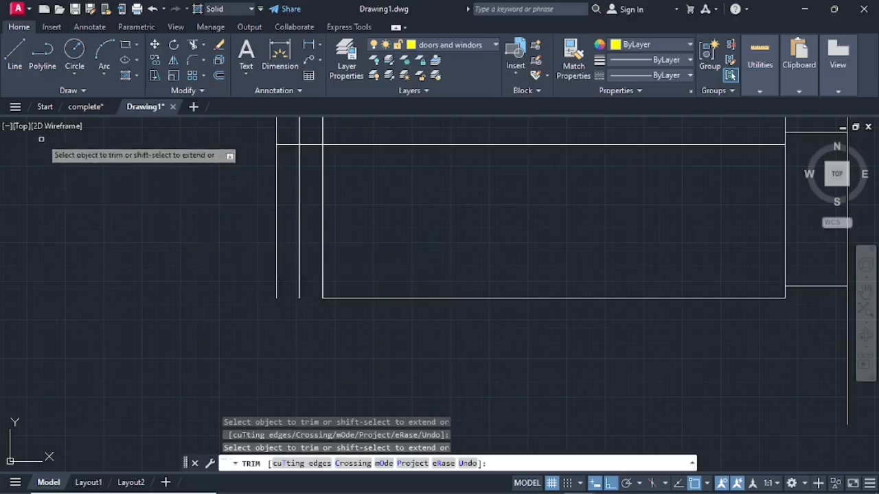
pyautogui.click(14, 62)
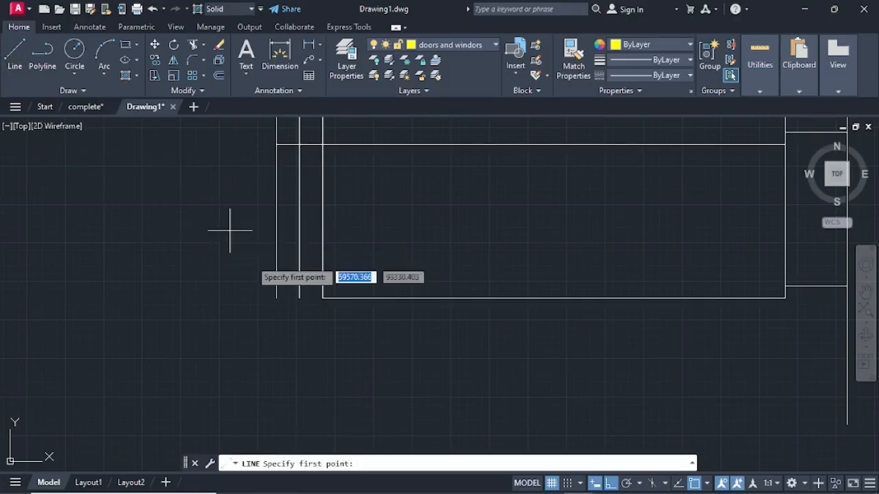
pyautogui.click(323, 299)
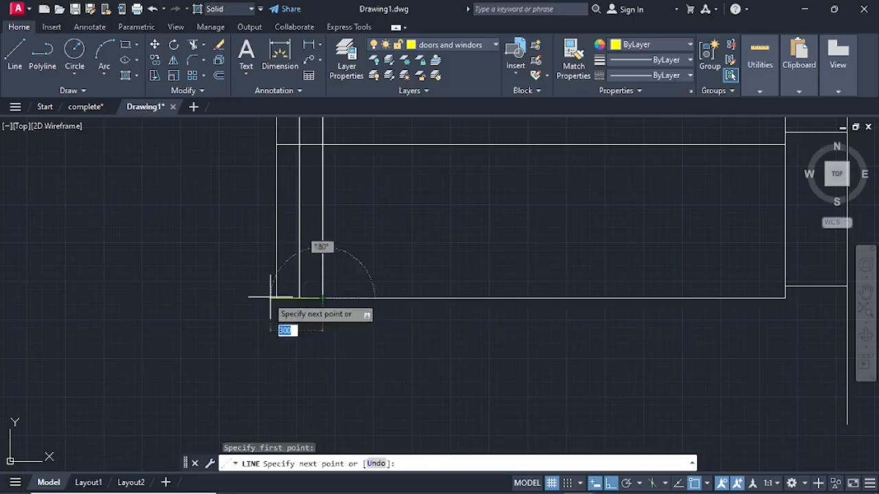
pyautogui.press('Escape')
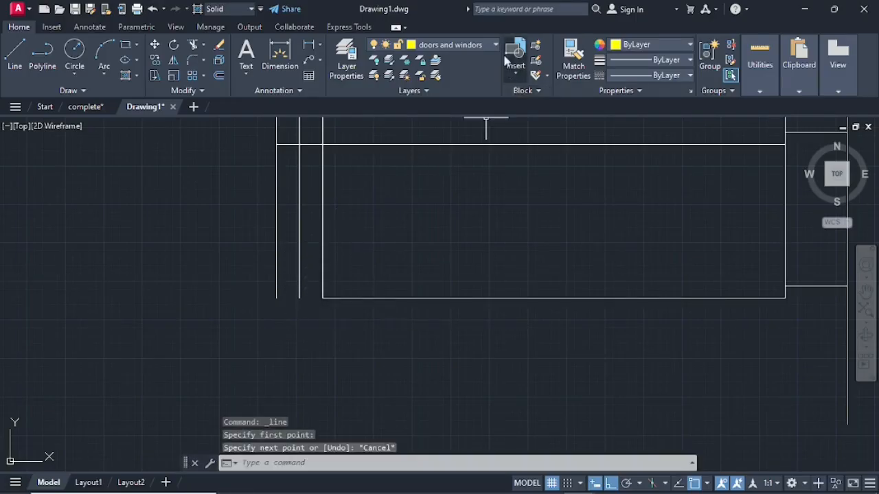
# Step: Make layer 0 current and draw a short horizontal line from the elevation's lower wall corner outward past the outermost vertical line
pyautogui.click(495, 45)
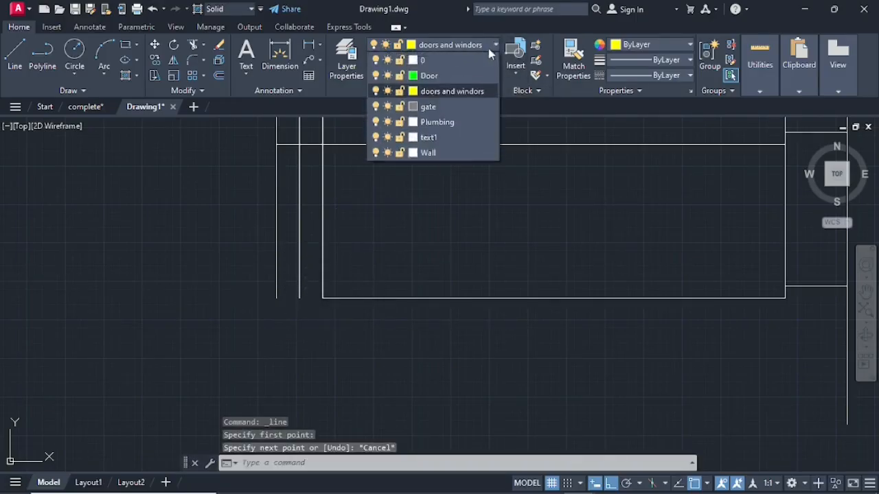
pyautogui.click(433, 60)
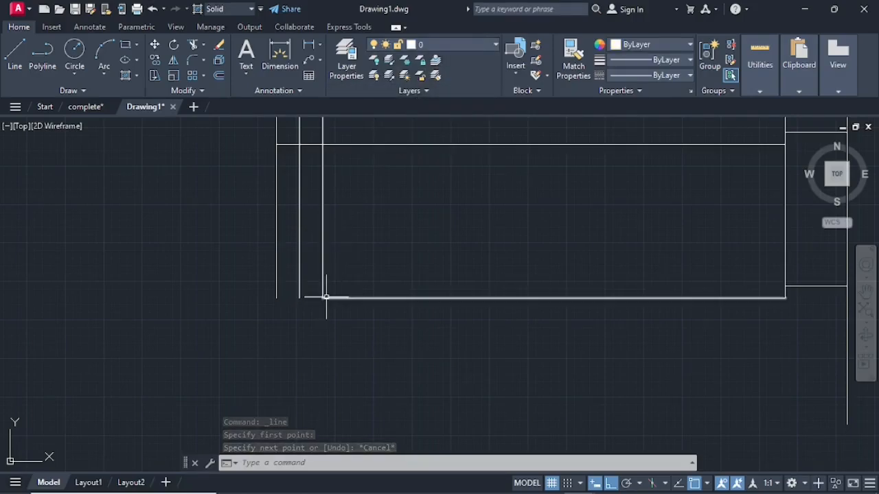
pyautogui.write('l')
pyautogui.press('space')
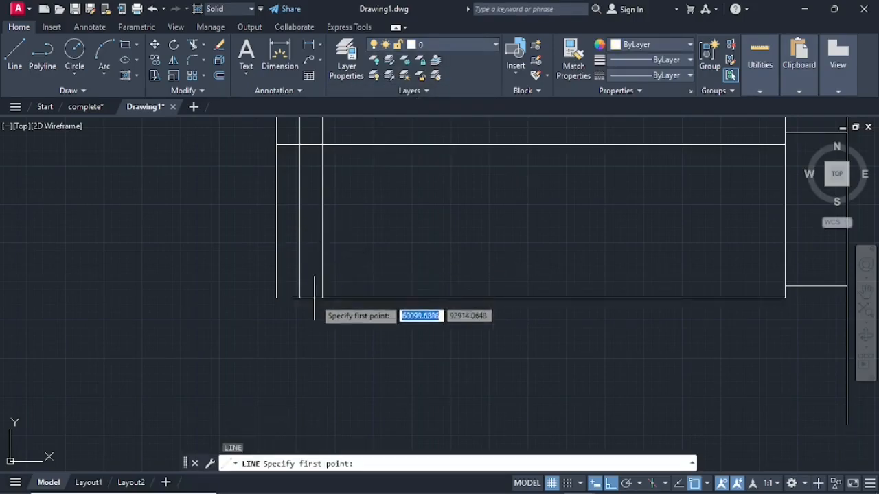
pyautogui.click(322, 298)
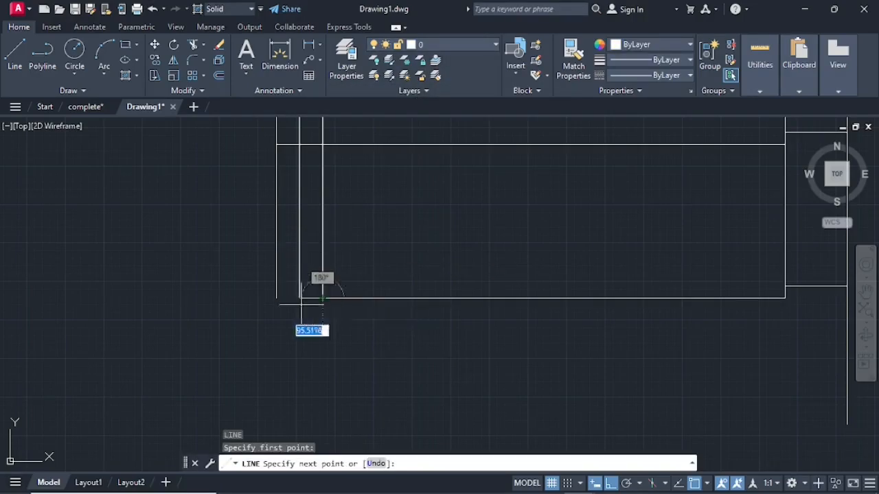
pyautogui.click(253, 300)
pyautogui.press('Escape')
# Step: Draw a short horizontal line from the elevation's upper wall corner outward past the outermost vertical line
pyautogui.scroll(-3, 270, 258)
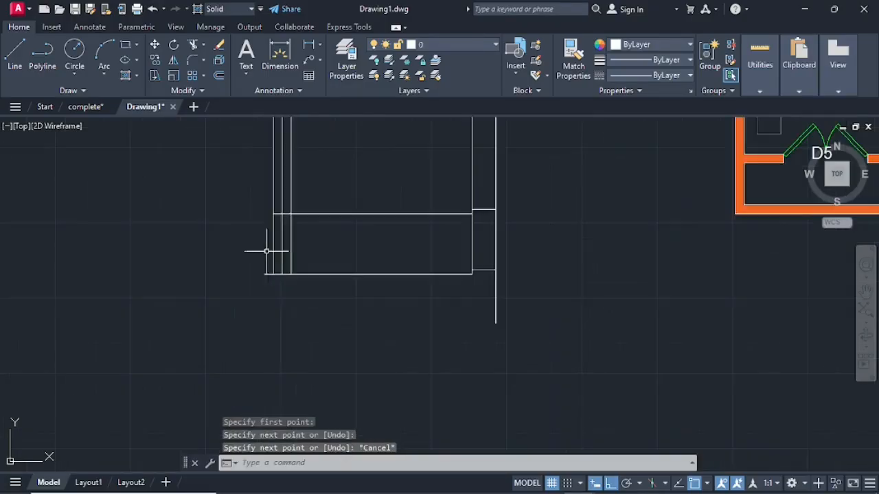
pyautogui.moveTo(229, 217); pyautogui.dragTo(300, 380, button='middle')
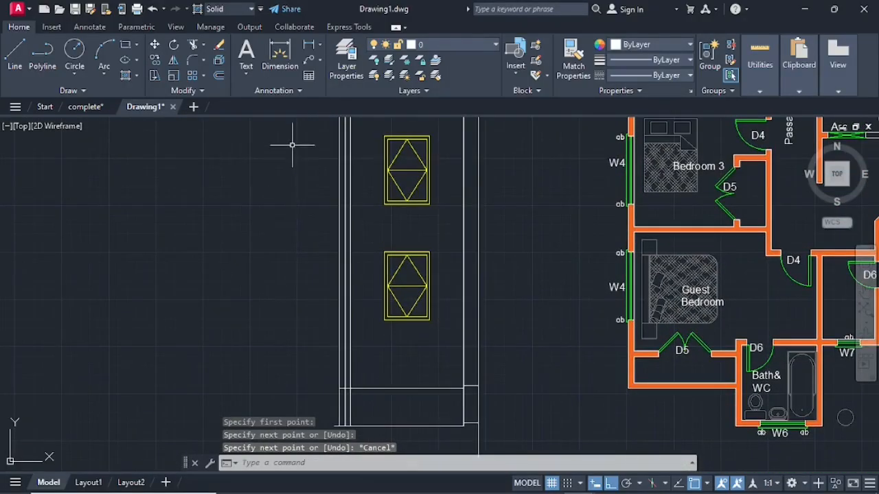
pyautogui.moveTo(308, 172); pyautogui.dragTo(338, 305, button='middle')
pyautogui.moveTo(336, 143); pyautogui.dragTo(359, 269, button='middle')
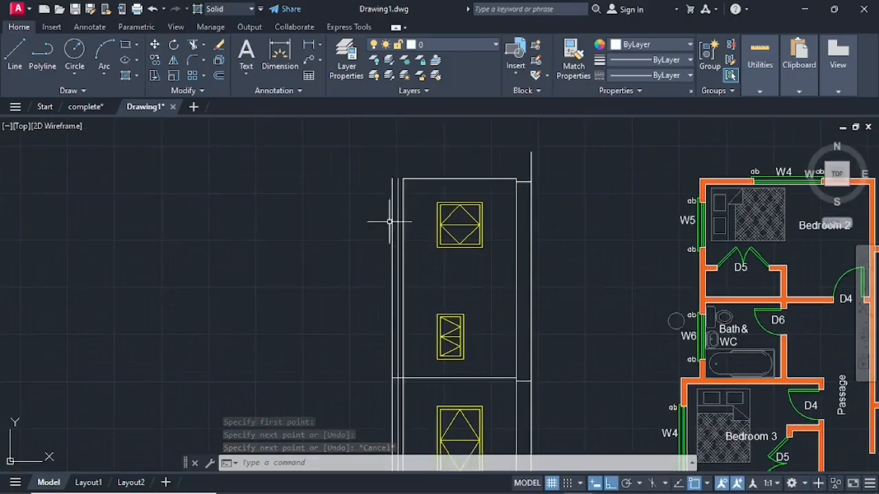
pyautogui.scroll(5, 399, 164)
pyautogui.write('l')
pyautogui.press('Return')
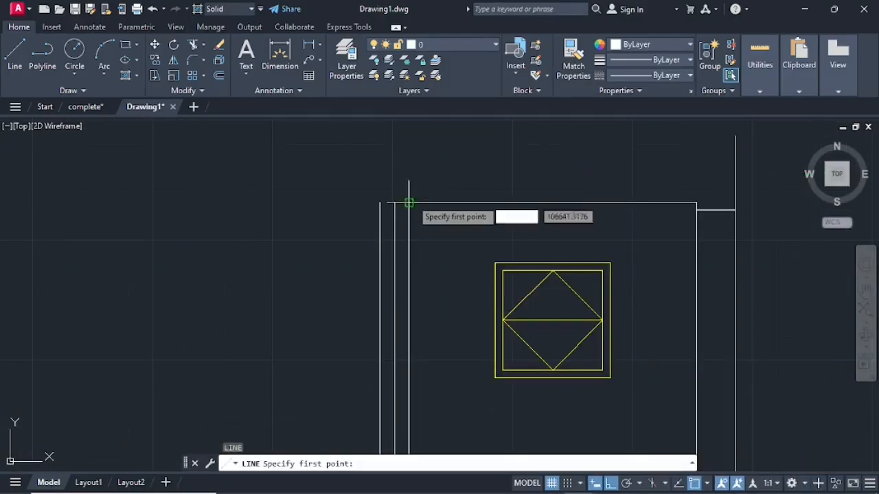
pyautogui.click(409, 203)
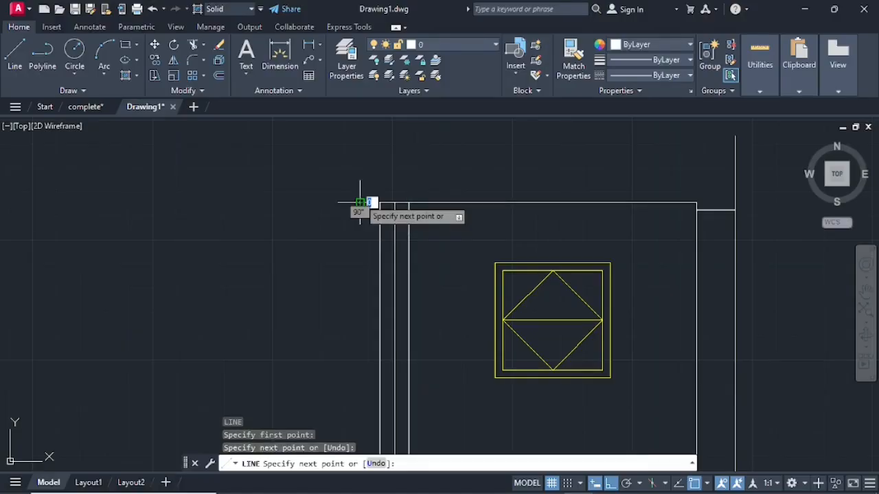
pyautogui.press('Escape')
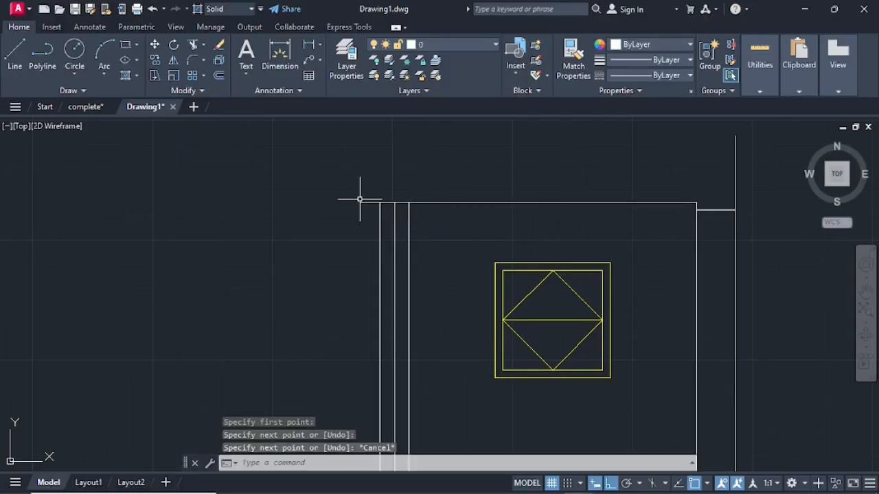
# Step: Offset the short horizontal line at the upper corner by 250 upward, and offset the resulting copy another 250 upward
pyautogui.click(219, 77)
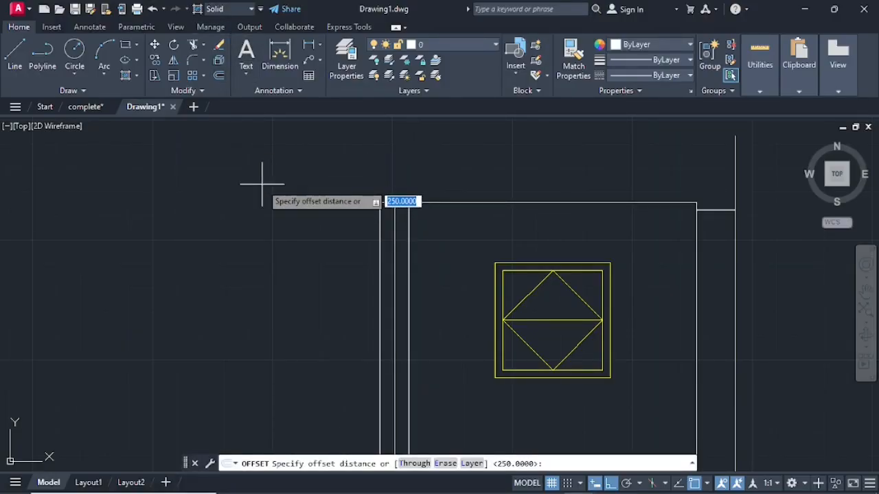
pyautogui.press('Return')
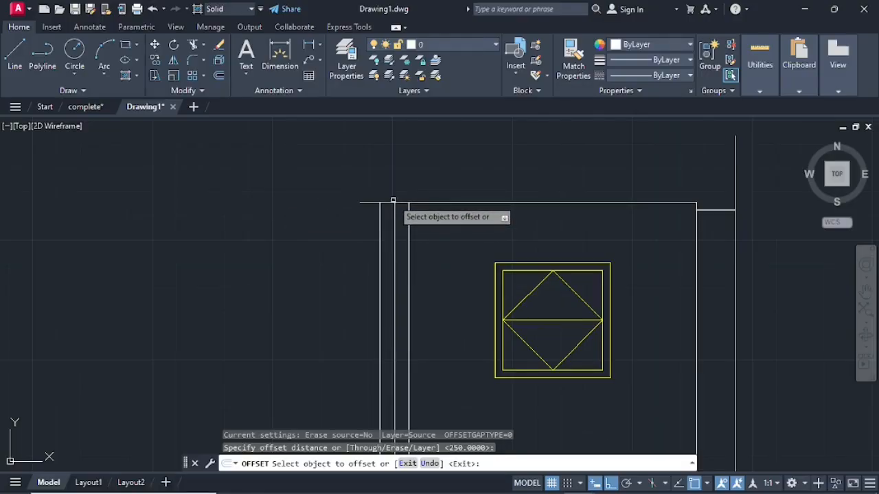
pyautogui.click(390, 203)
pyautogui.click(386, 177)
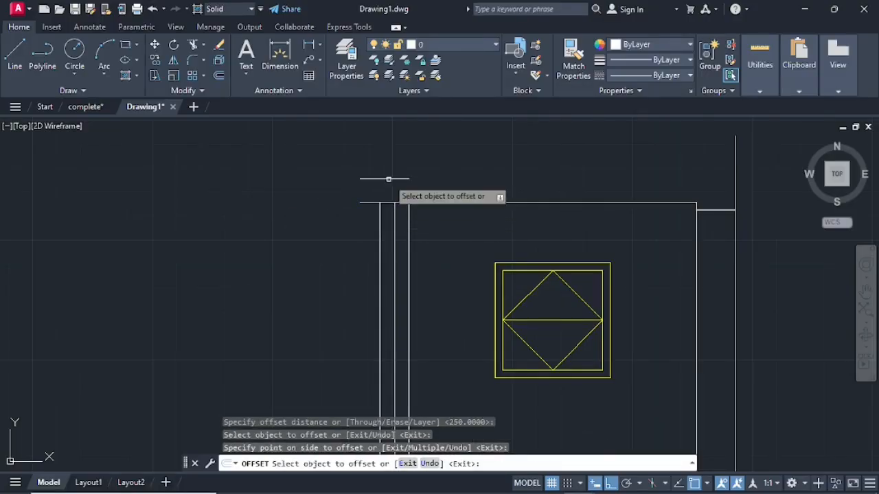
pyautogui.click(392, 178)
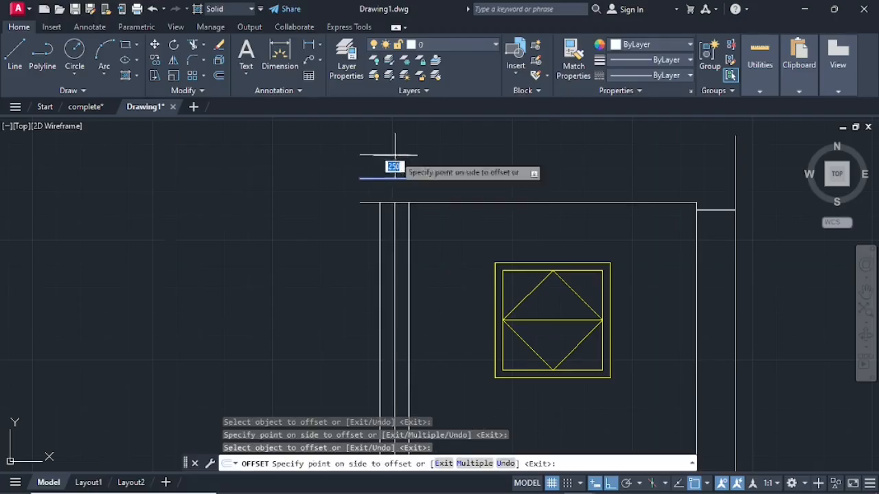
pyautogui.click(392, 165)
# Step: Offset the short horizontal line at the lower corner by 250 downward, and offset the resulting copy another 250 downward
pyautogui.scroll(-5, 364, 278)
pyautogui.moveTo(353, 281); pyautogui.dragTo(357, 253, button='middle')
pyautogui.scroll(-4, 340, 302)
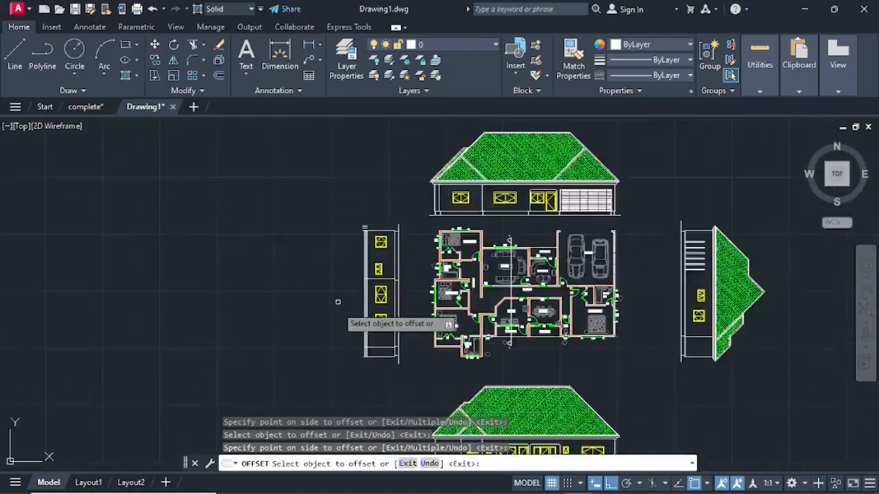
pyautogui.scroll(8, 340, 344)
pyautogui.scroll(4, 403, 349)
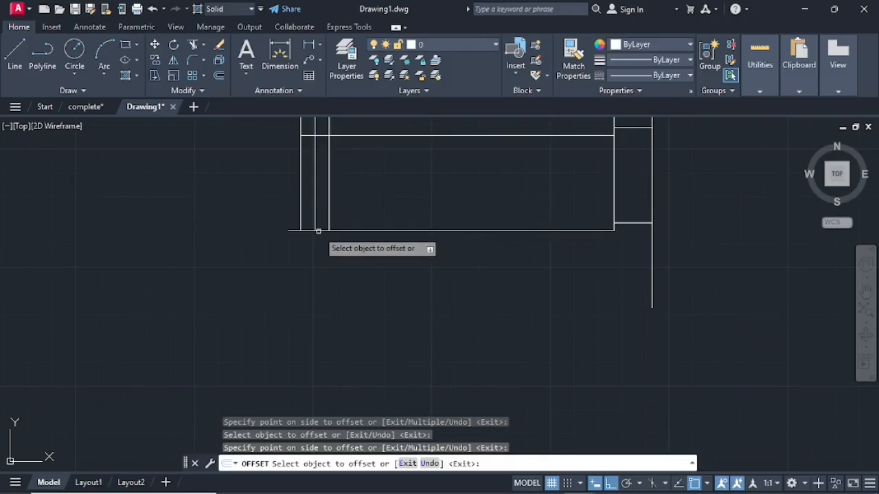
pyautogui.click(313, 231)
pyautogui.click(312, 251)
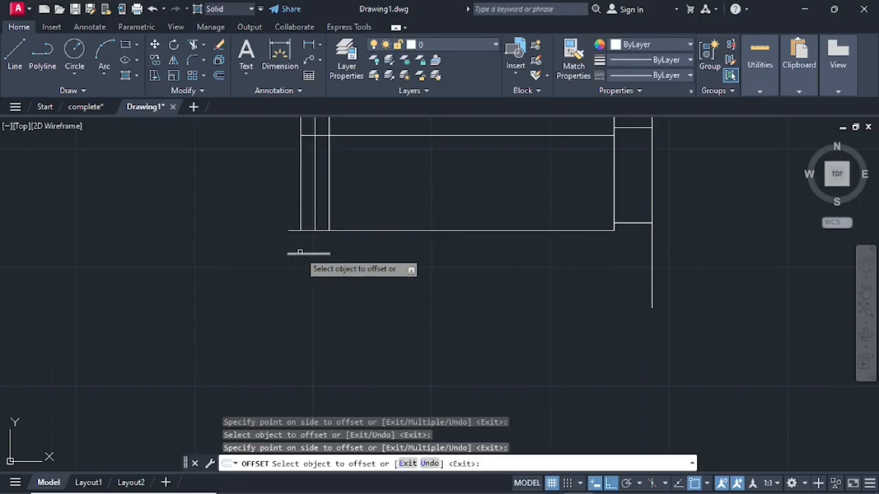
pyautogui.click(300, 253)
pyautogui.click(310, 261)
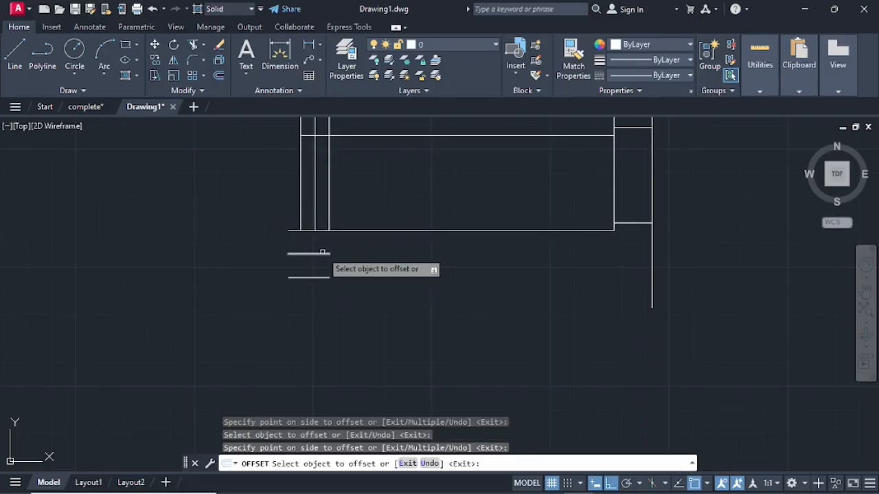
pyautogui.press('Escape')
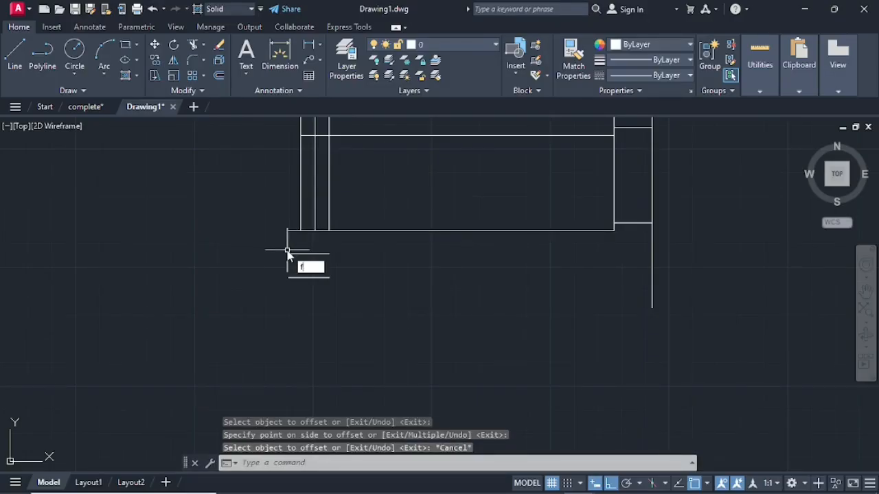
# Step: Fillet the innermost vertical line with the first lower offset line and the middle vertical line with the second, using multiple mode and radius 150
pyautogui.press('Return')
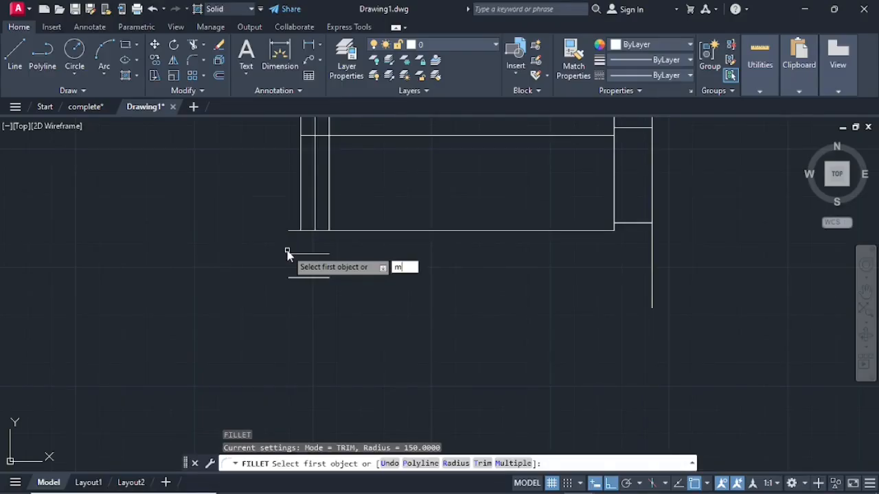
pyautogui.press('Return')
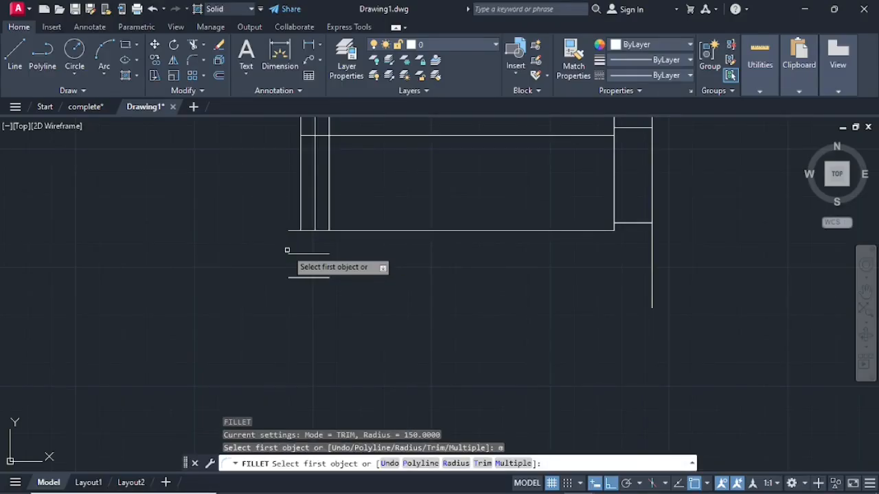
pyautogui.click(329, 203)
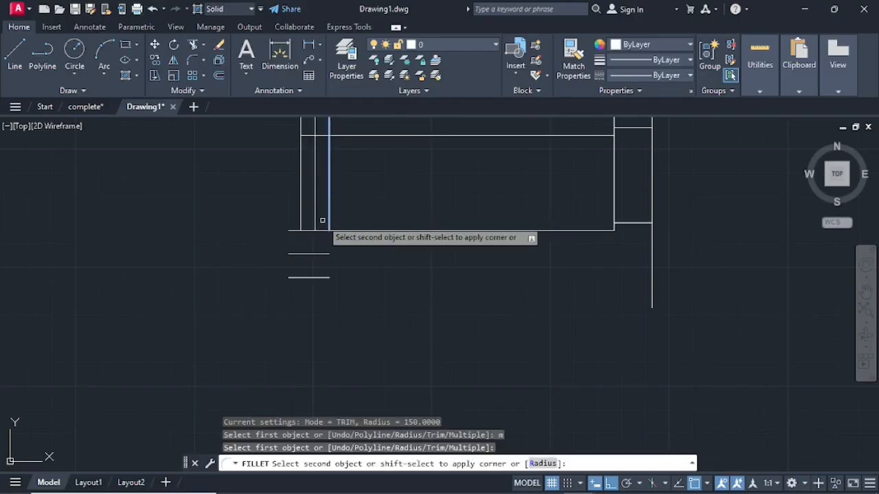
pyautogui.click(298, 253)
pyautogui.click(314, 221)
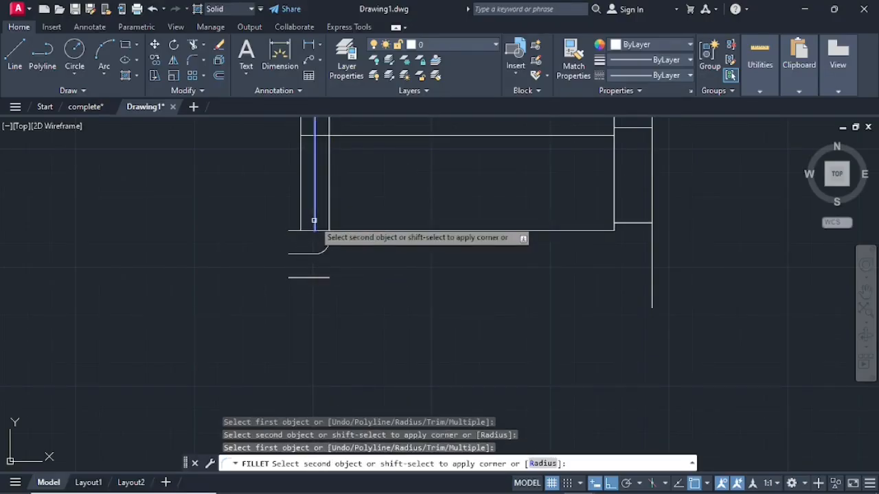
pyautogui.click(292, 279)
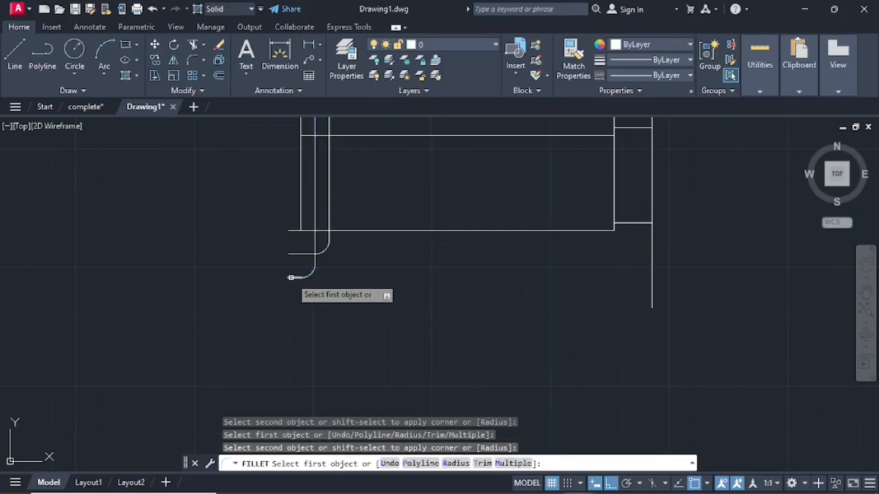
# Step: Fillet the innermost vertical line with the first upper offset line and the middle vertical line with the second
pyautogui.moveTo(76, 491)
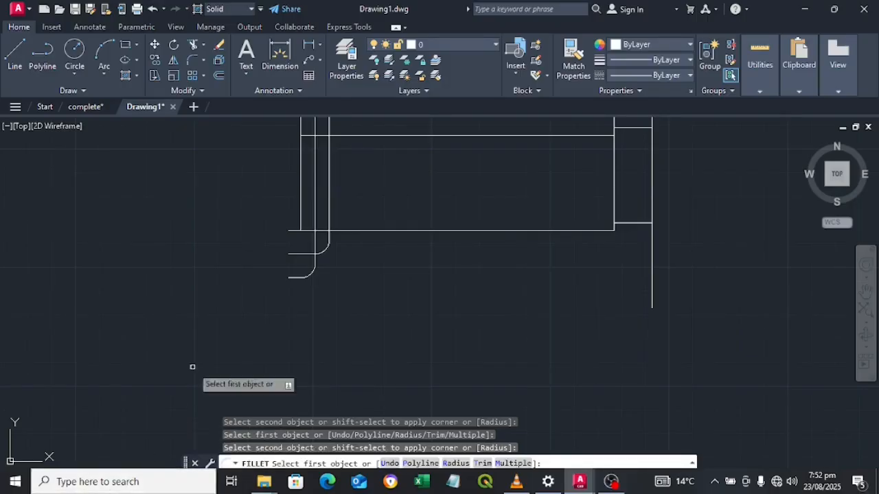
pyautogui.scroll(-5, 257, 202)
pyautogui.scroll(2, 317, 213)
pyautogui.scroll(5, 318, 213)
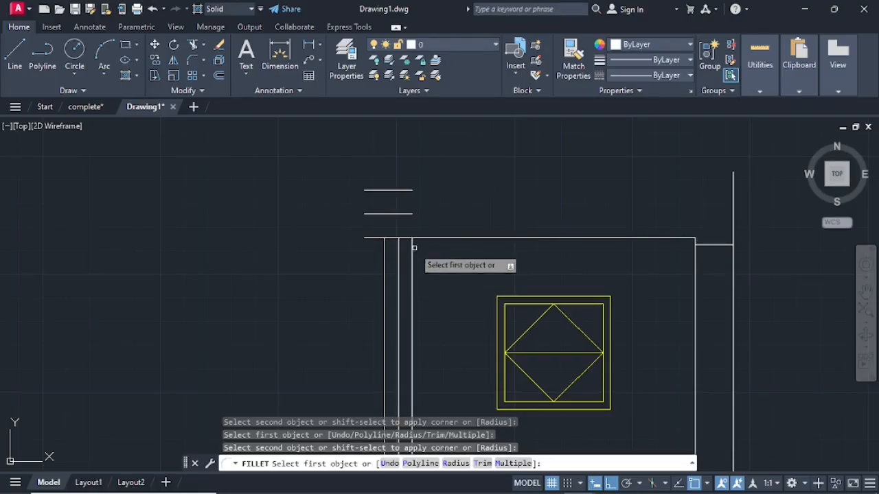
pyautogui.click(412, 246)
pyautogui.click(374, 213)
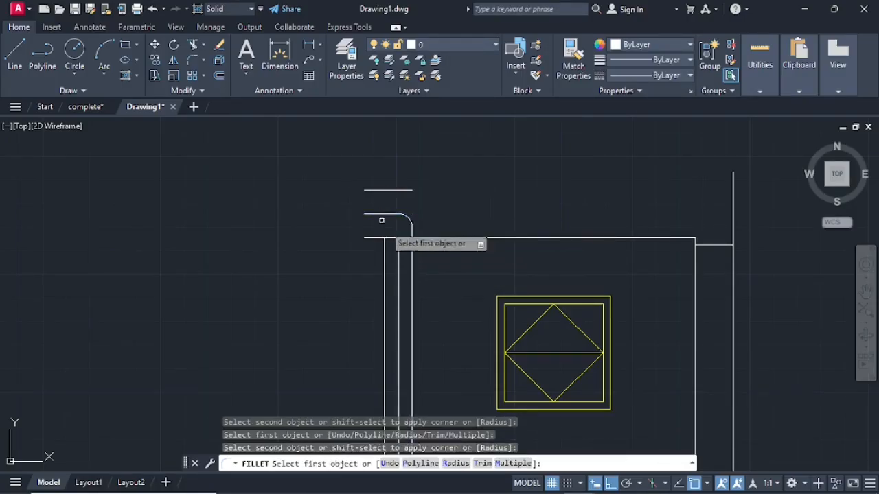
pyautogui.click(398, 258)
pyautogui.click(374, 190)
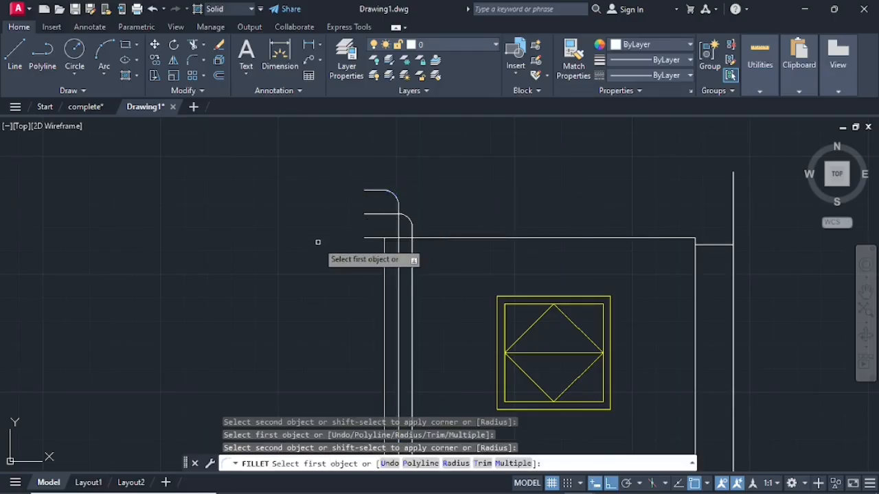
pyautogui.press('Escape')
pyautogui.press('Escape')
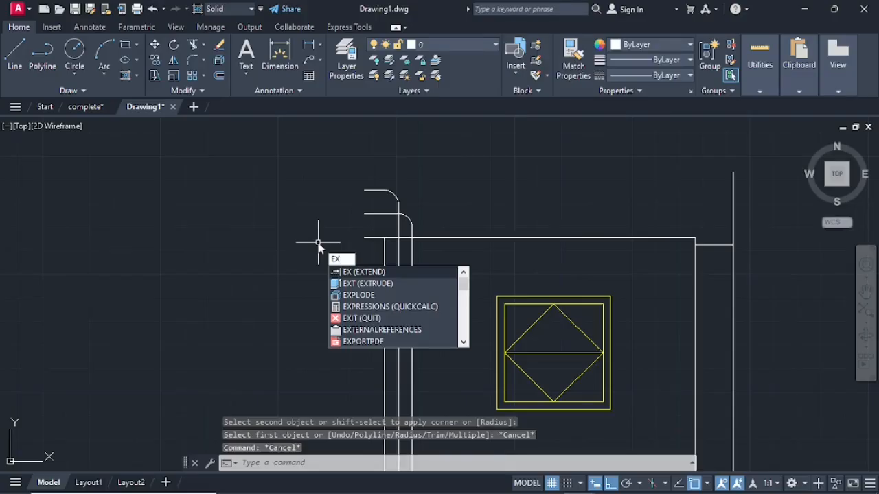
# Step: Extend the outermost vertical line beyond the wall corners to the farthest offset line at the upper and lower ends
pyautogui.press('Return')
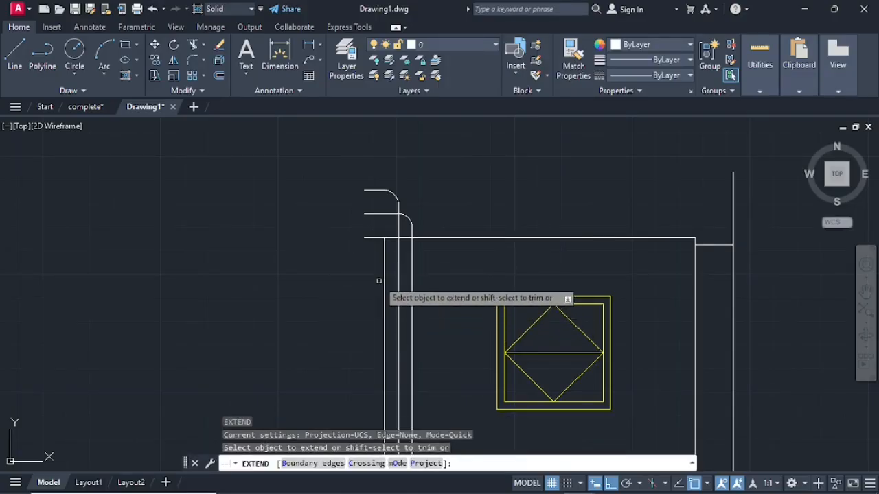
pyautogui.click(385, 267)
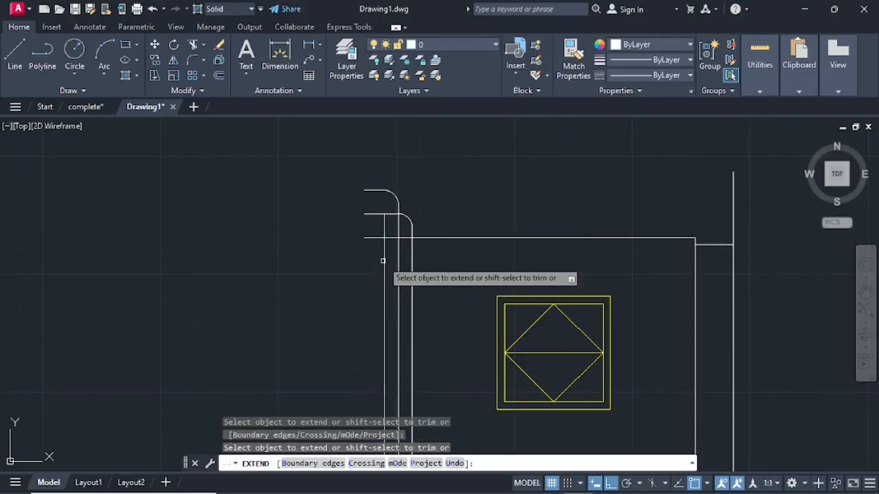
pyautogui.click(383, 226)
pyautogui.scroll(-6, 385, 268)
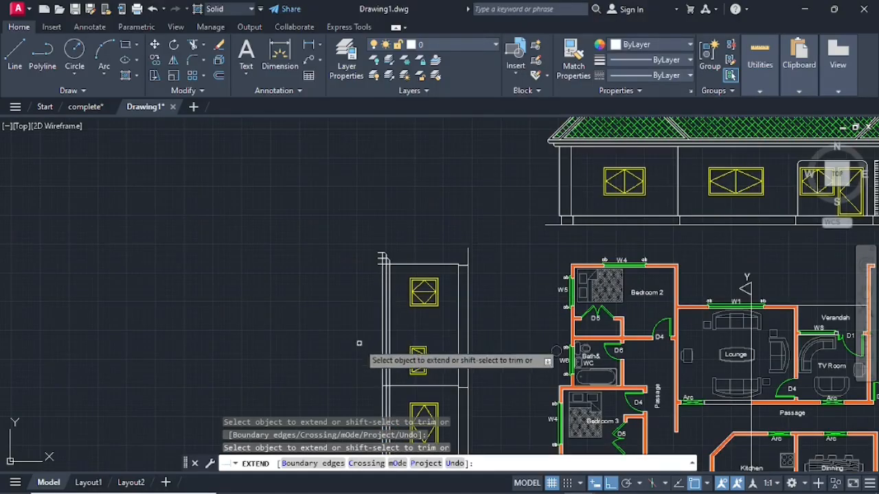
pyautogui.moveTo(360, 345); pyautogui.dragTo(393, 172, button='middle')
pyautogui.moveTo(379, 386)
pyautogui.mouseDown(button='middle')
pyautogui.moveTo(382, 336)
pyautogui.moveTo(415, 318)
pyautogui.mouseUp(button='middle')
pyautogui.scroll(3, 414, 317)
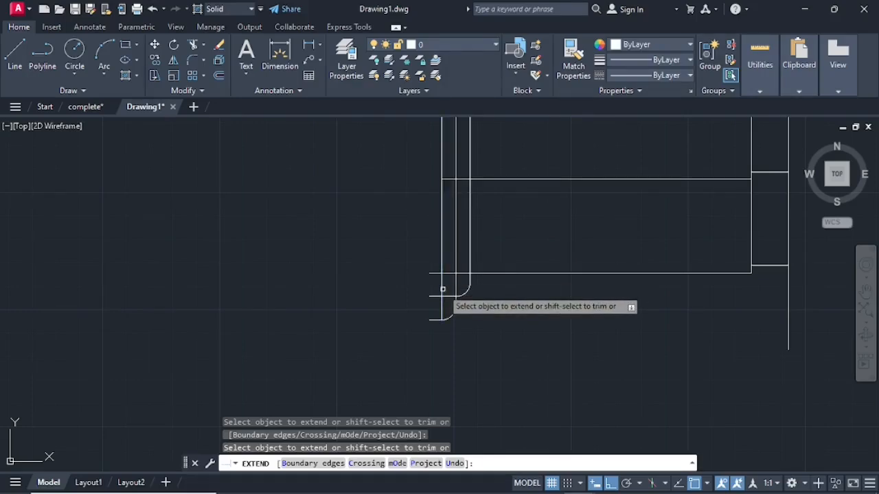
pyautogui.press('Escape')
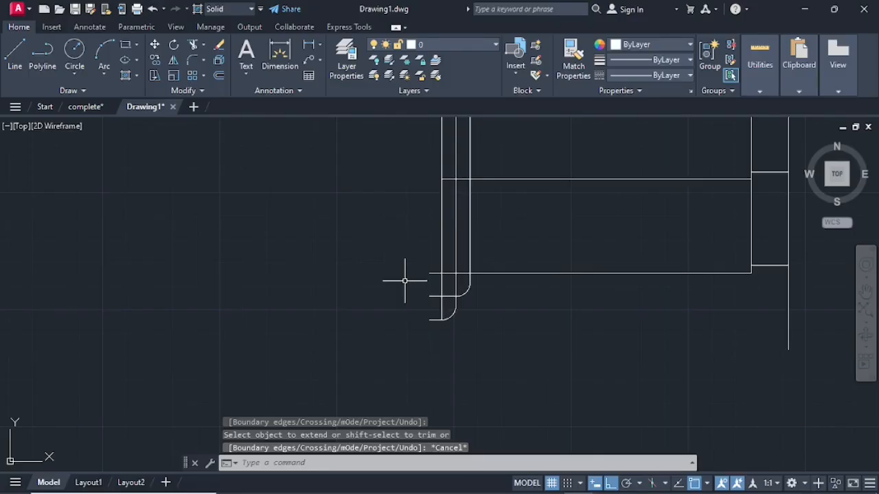
# Step: Trim the horizontal line pieces crossing and projecting past the eave's vertical lines at the elevation's lower corner
pyautogui.write('t or')
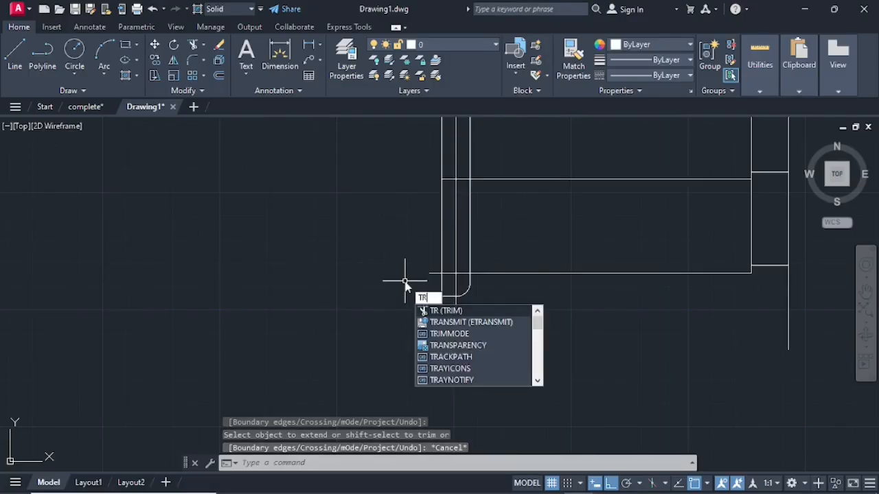
pyautogui.press('Return')
pyautogui.click(427, 270)
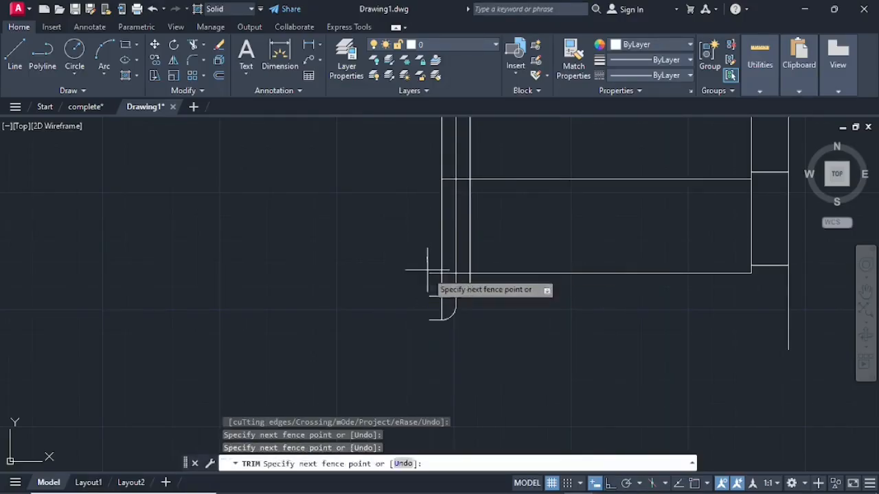
pyautogui.click(433, 333)
pyautogui.click(430, 285)
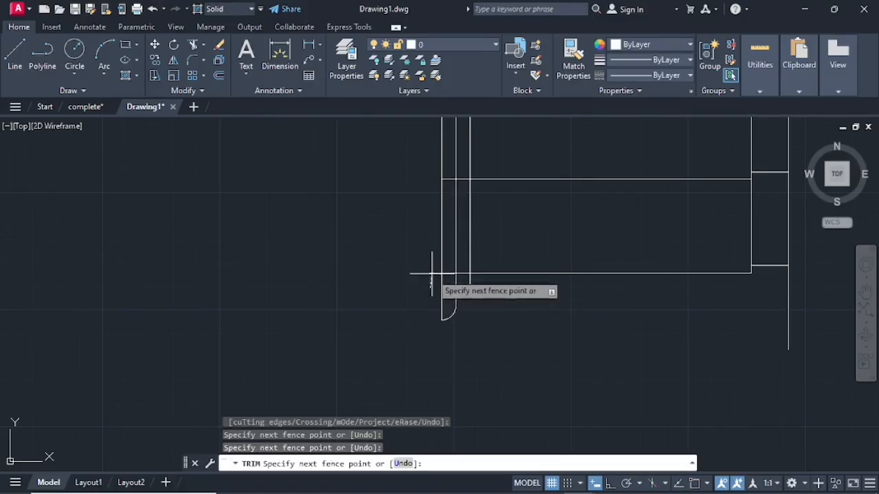
pyautogui.click(434, 267)
pyautogui.click(447, 262)
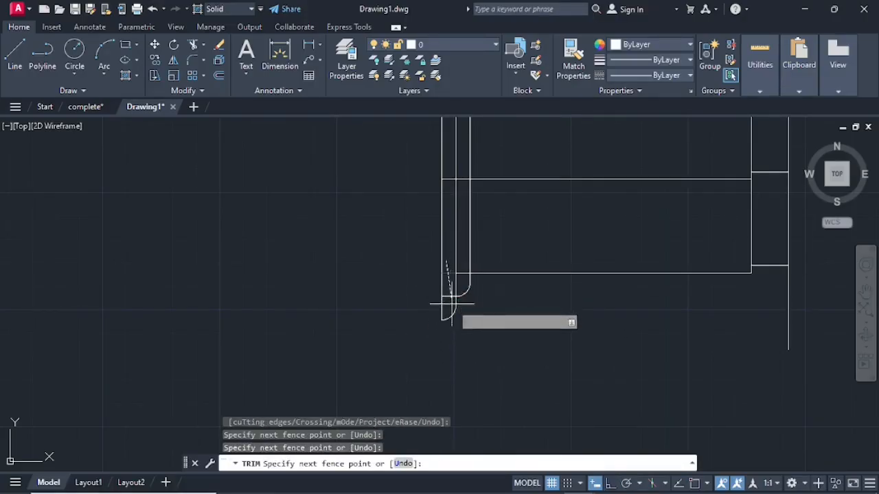
pyautogui.press('Return')
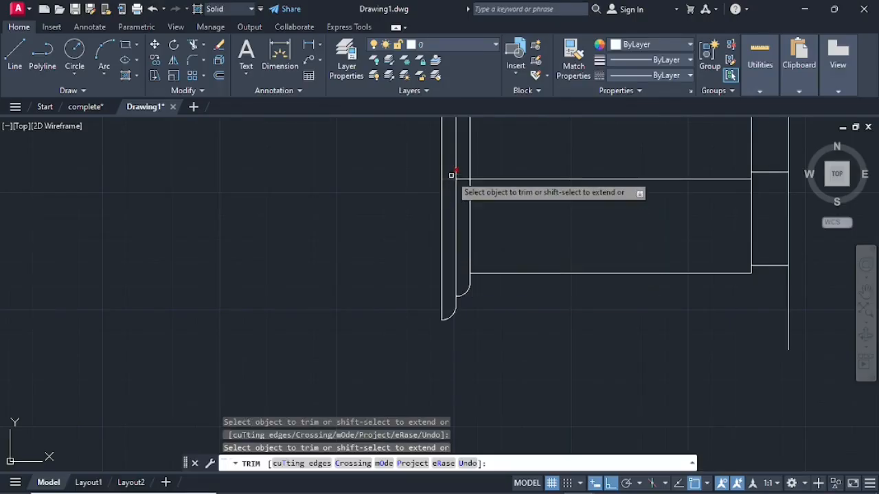
# Step: Trim the horizontal wall line between the bathroom and Bedroom 3 windows where it crosses the eave's vertical lines
pyautogui.scroll(-2, 435, 213)
pyautogui.moveTo(416, 245); pyautogui.dragTo(427, 356, button='middle')
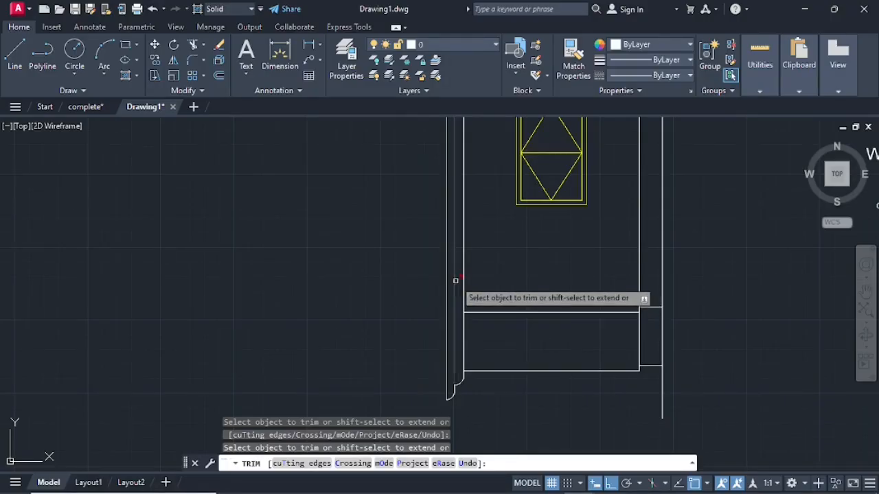
pyautogui.scroll(-3, 455, 281)
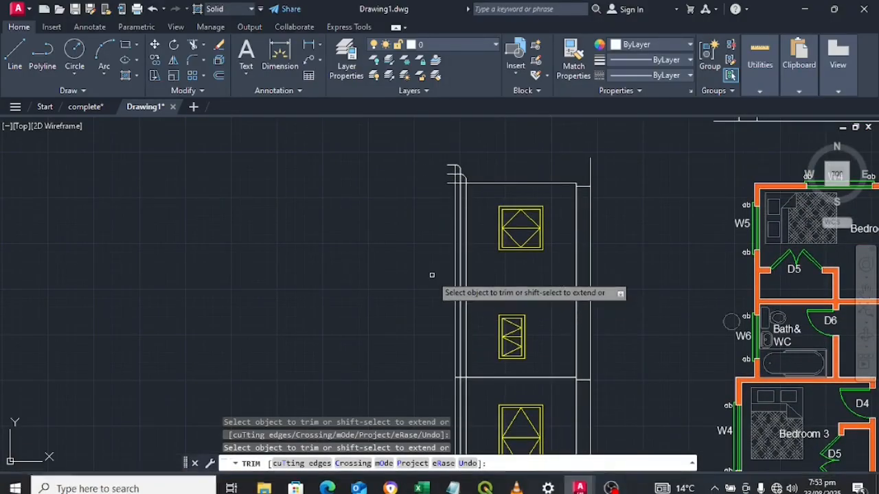
pyautogui.scroll(3, 459, 385)
pyautogui.click(463, 357)
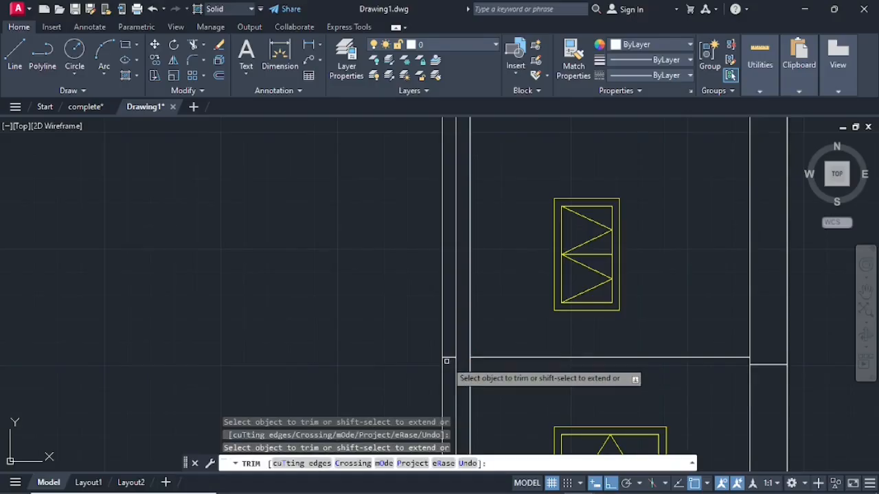
# Step: Trim the horizontal line pieces crossing and projecting past the eave's vertical lines at the elevation's upper corner
pyautogui.scroll(-3, 426, 337)
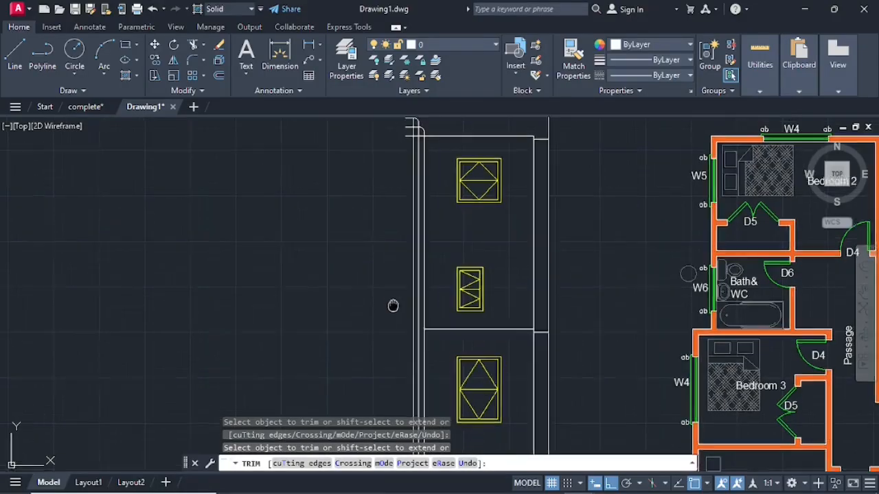
pyautogui.moveTo(400, 136); pyautogui.dragTo(448, 283, button='middle')
pyautogui.scroll(4, 450, 282)
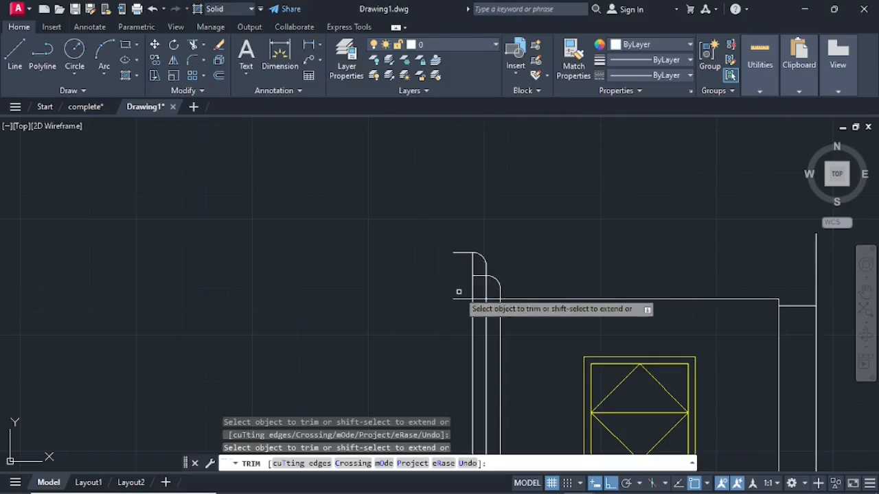
pyautogui.click(459, 300)
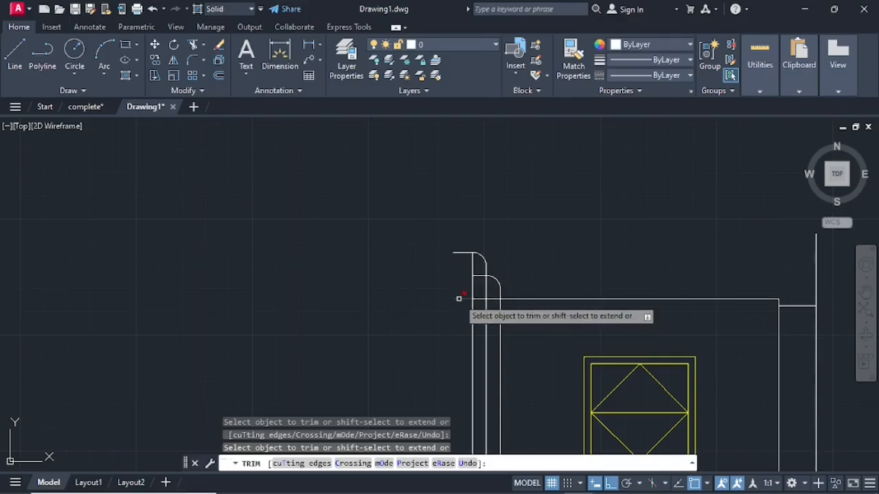
pyautogui.click(471, 253)
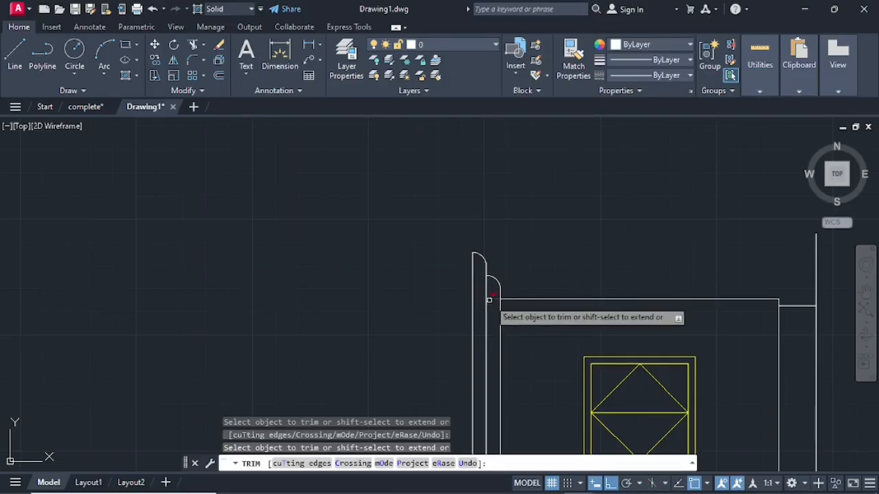
pyautogui.scroll(-5, 493, 300)
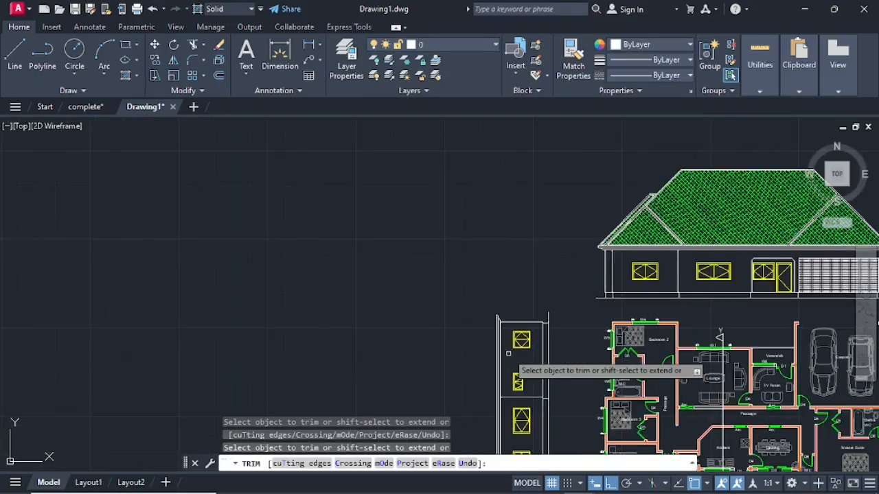
pyautogui.moveTo(499, 329); pyautogui.dragTo(499, 214, button='middle')
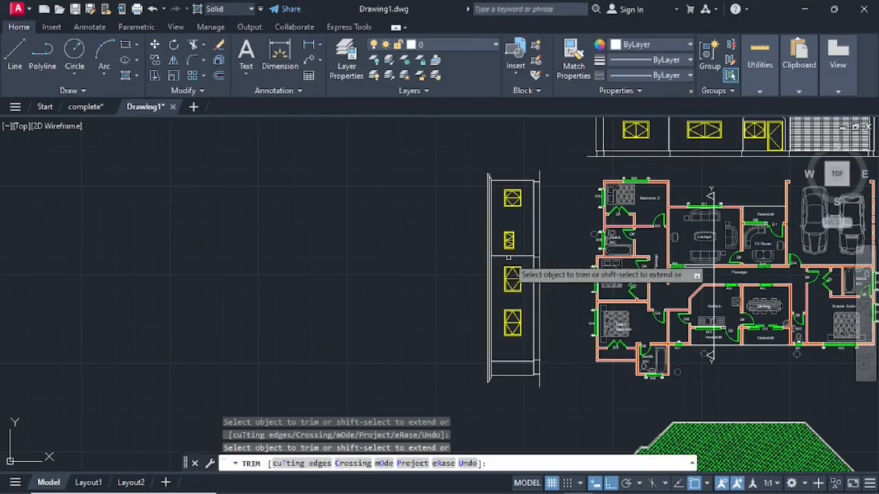
pyautogui.scroll(-2, 506, 257)
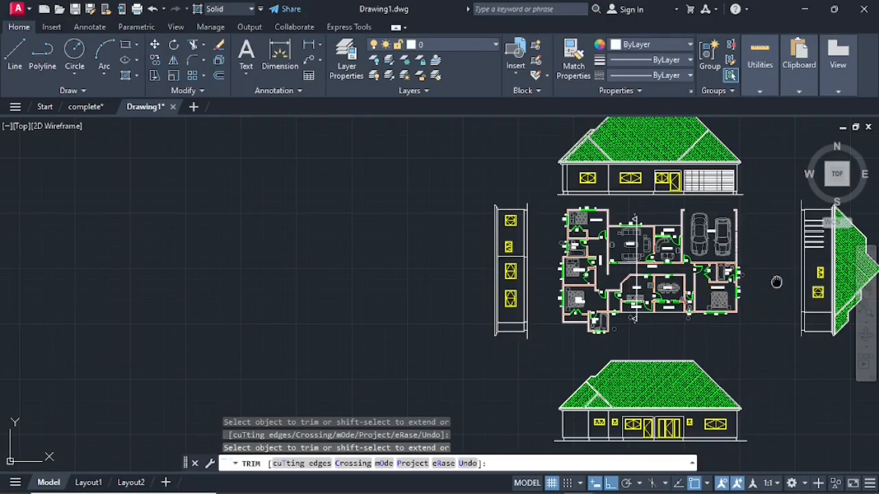
pyautogui.moveTo(777, 281); pyautogui.dragTo(406, 295, button='middle')
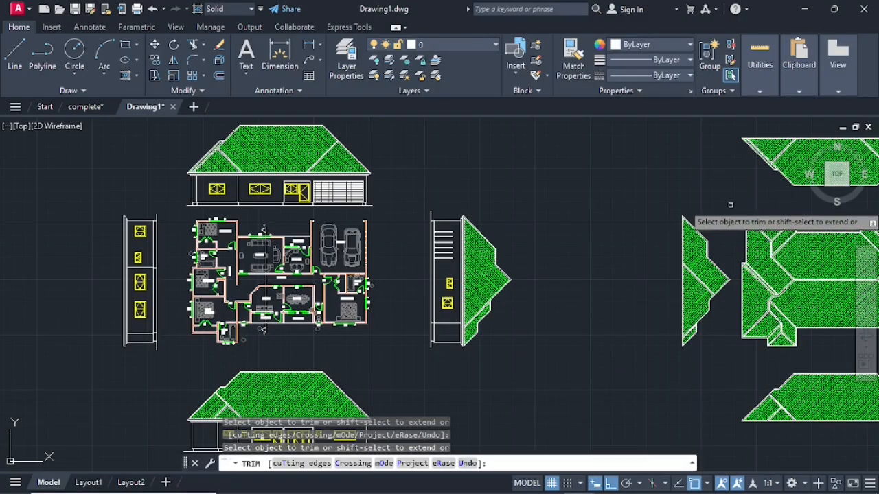
pyautogui.press('Escape')
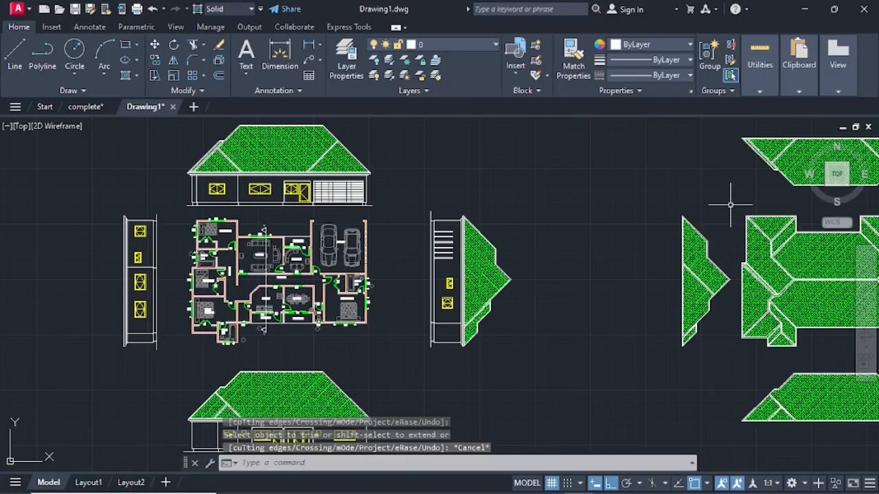
# Step: Mirror the hatched side roof beside the roof plan about a vertical line, keeping the source objects
pyautogui.click(173, 61)
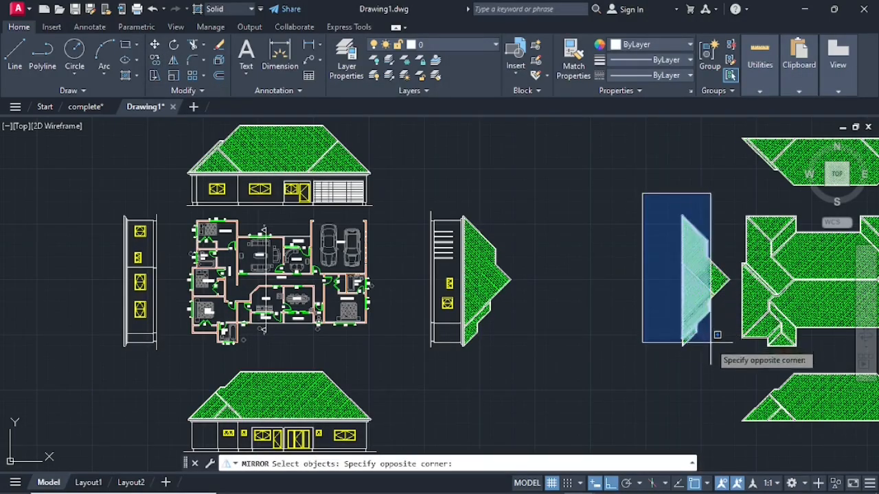
pyautogui.click(736, 370)
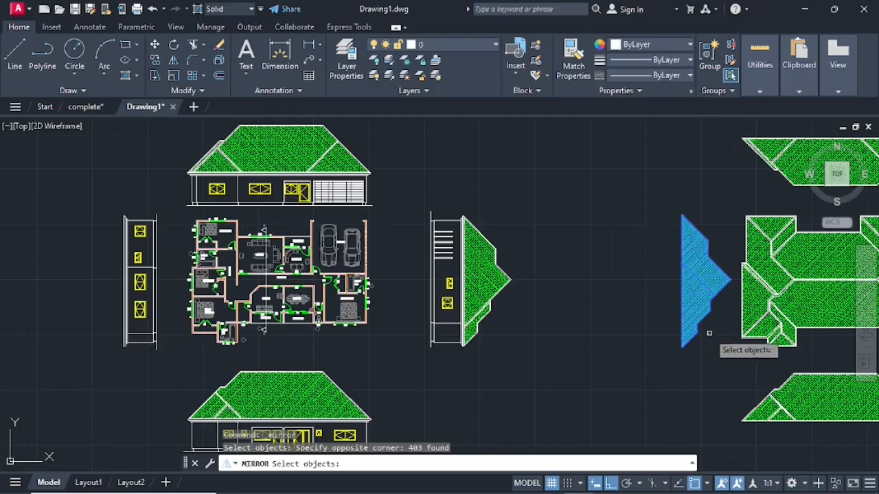
pyautogui.press('Return')
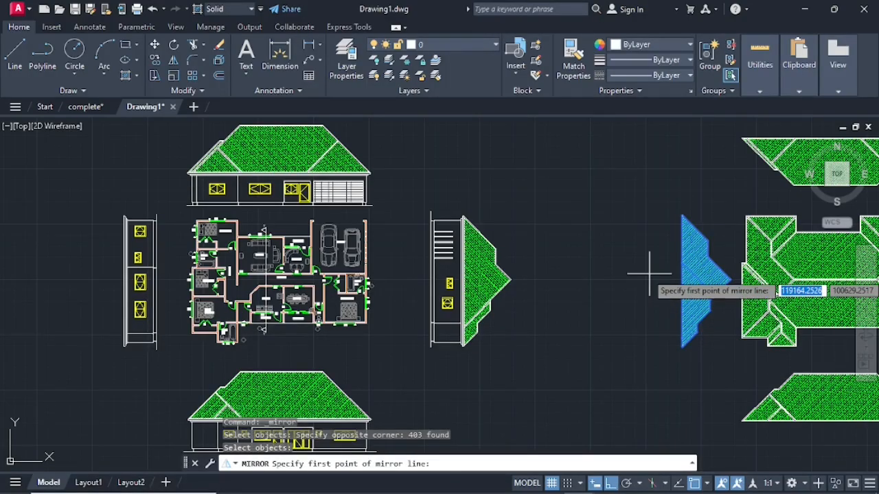
pyautogui.click(649, 287)
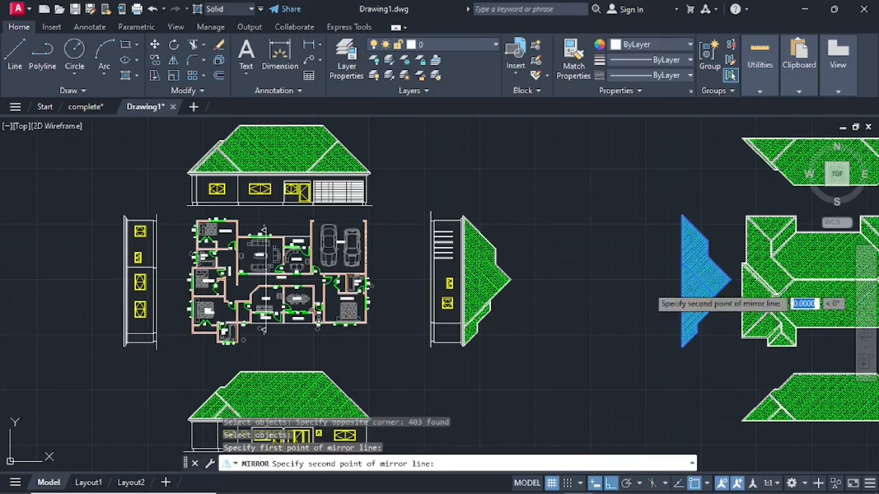
pyautogui.click(645, 293)
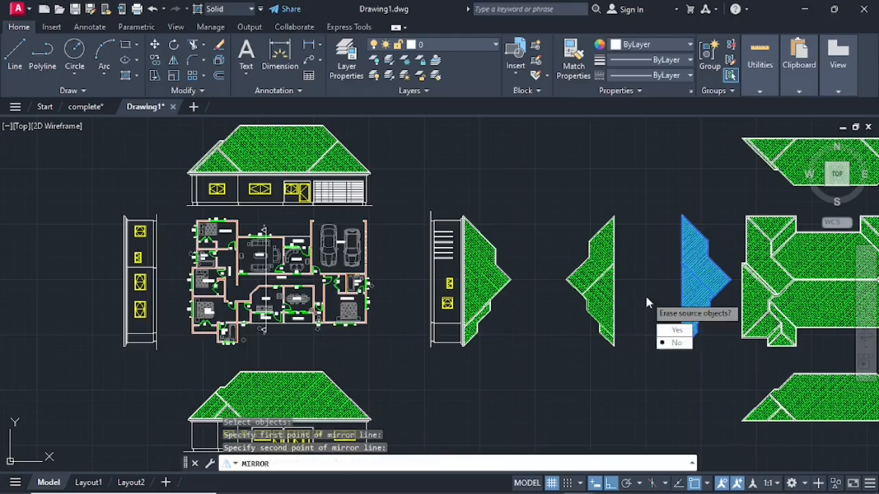
pyautogui.click(676, 343)
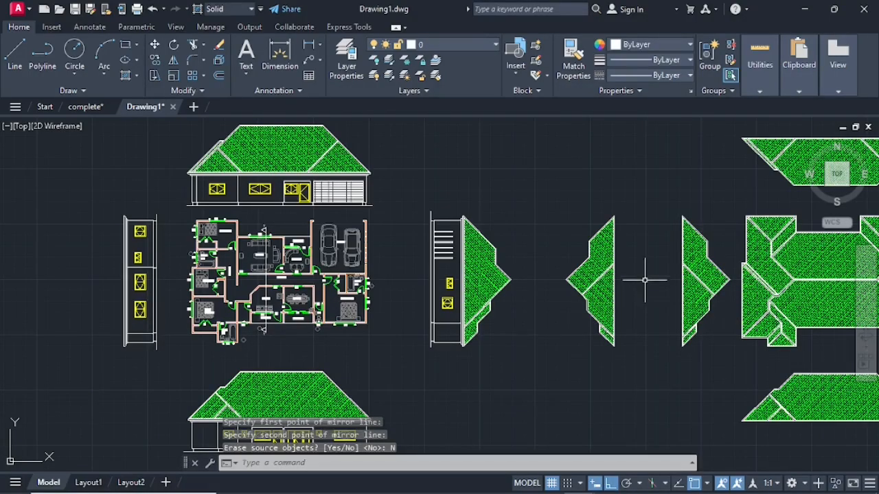
# Step: Draw a vertical line along the straight edge of the mirrored roof, from its upper corner to its lower corner
pyautogui.click(639, 193)
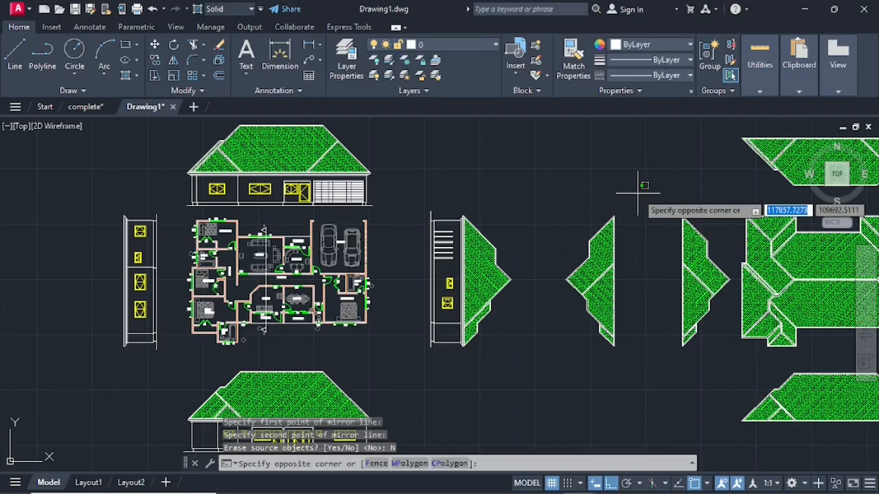
pyautogui.press('Escape')
pyautogui.click(14, 52)
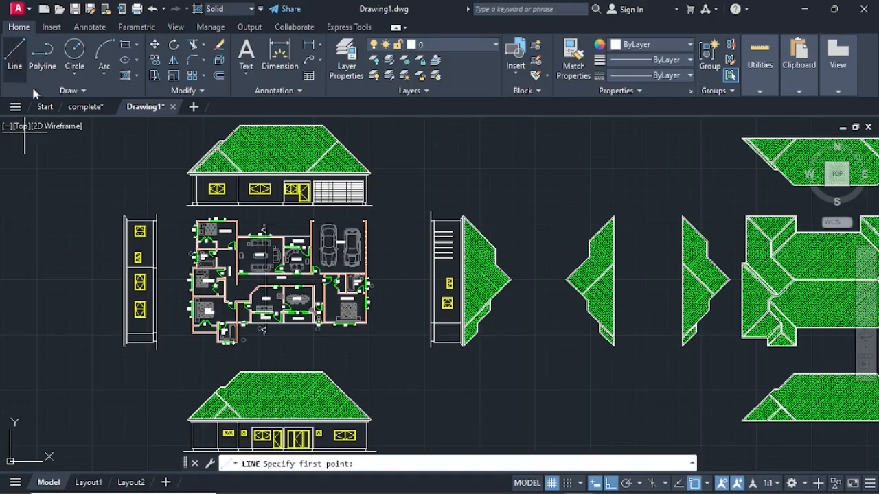
pyautogui.scroll(4, 599, 229)
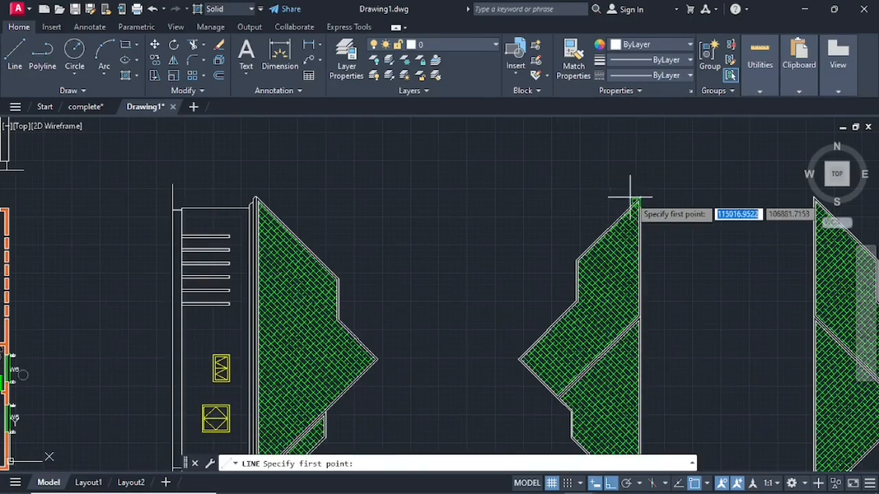
pyautogui.click(639, 197)
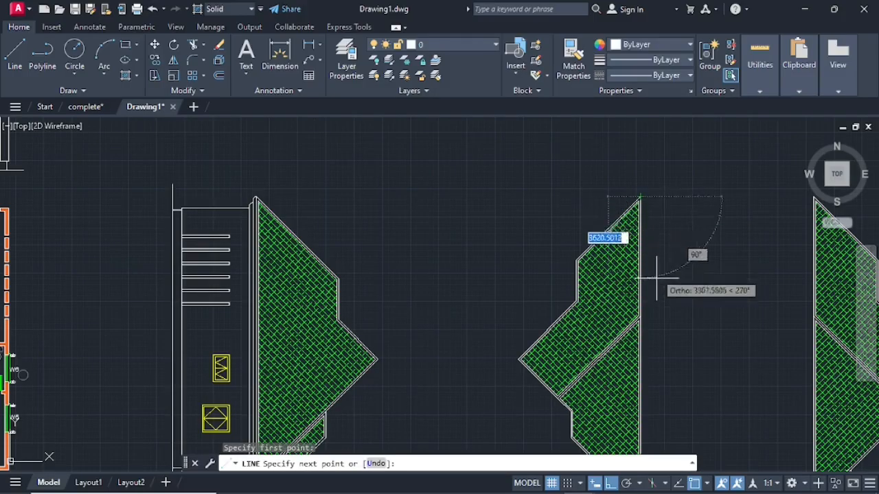
pyautogui.scroll(-2, 651, 336)
pyautogui.moveTo(651, 336)
pyautogui.mouseDown(button='middle')
pyautogui.moveTo(634, 284)
pyautogui.moveTo(631, 220)
pyautogui.mouseUp(button='middle')
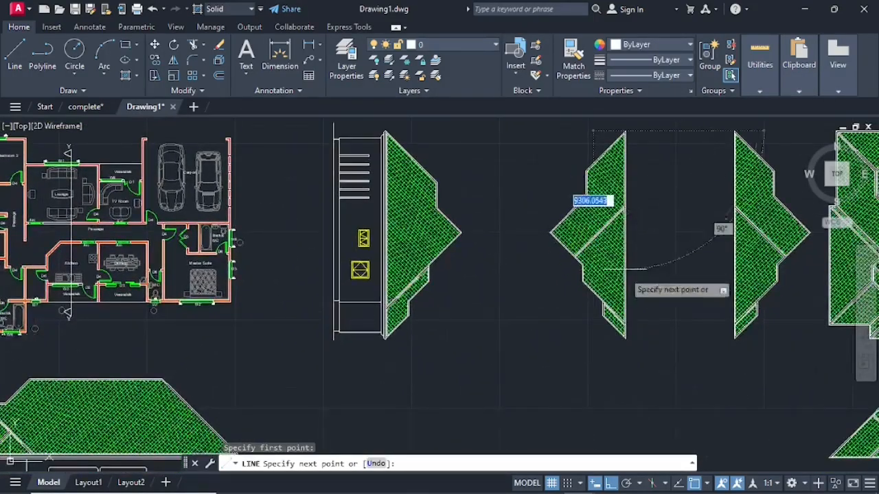
pyautogui.scroll(5, 627, 343)
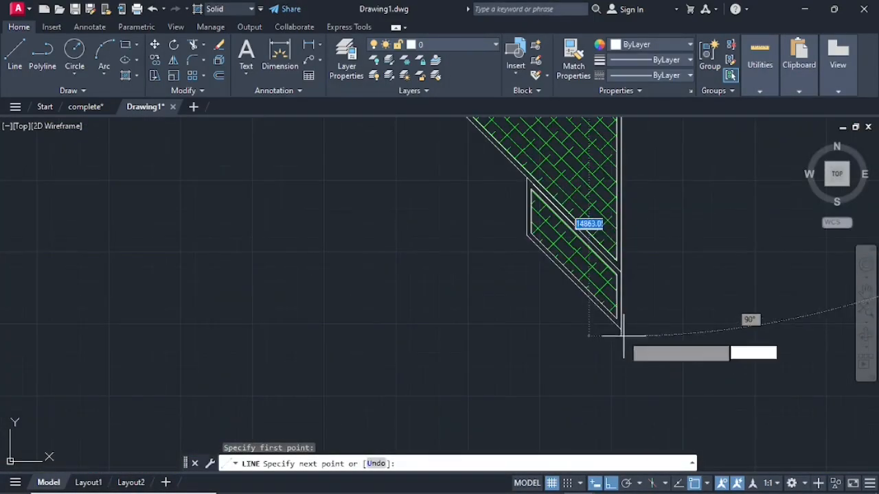
pyautogui.click(620, 330)
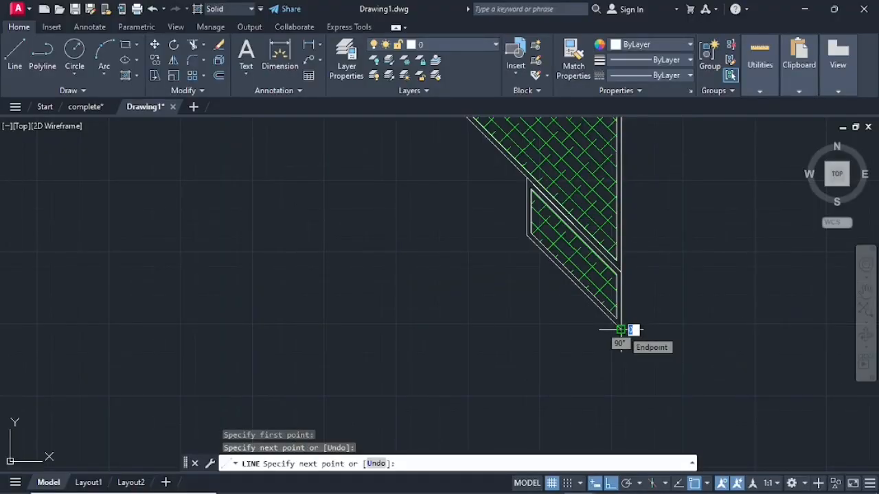
pyautogui.press('Return')
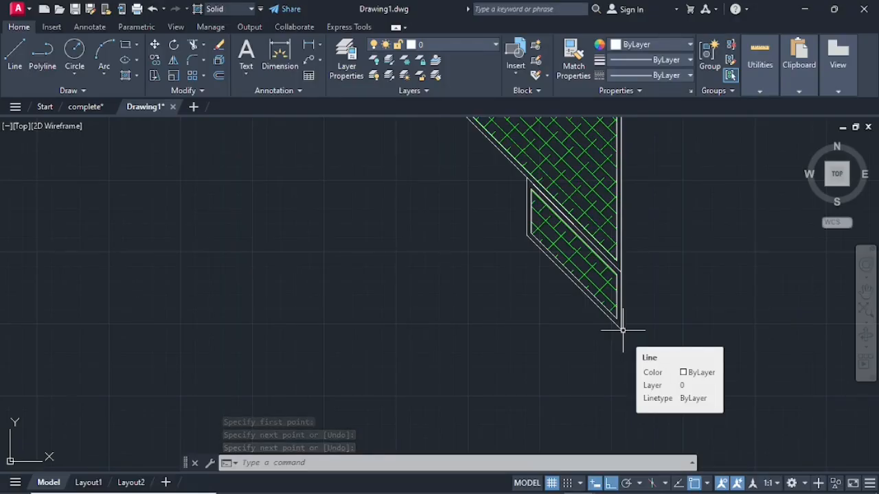
# Step: Move the mirrored roof, with Ortho off, from its straight edge's midpoint to the midpoint of the bedroom-side elevation's outer eave line
pyautogui.scroll(-2, 639, 207)
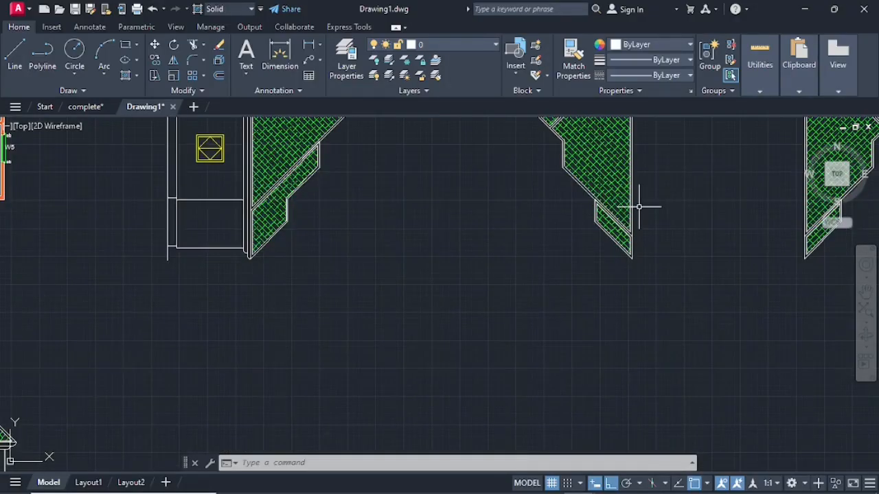
pyautogui.moveTo(639, 208); pyautogui.dragTo(601, 382, button='middle')
pyautogui.scroll(-2, 608, 343)
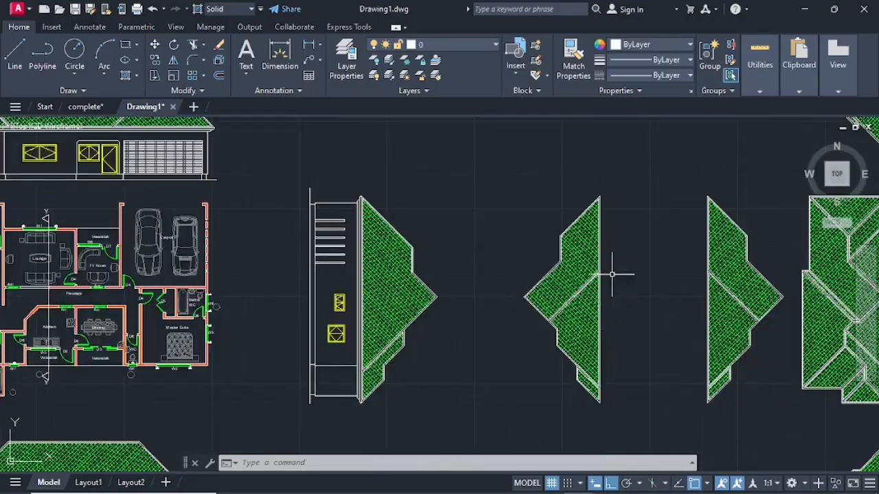
pyautogui.click(646, 173)
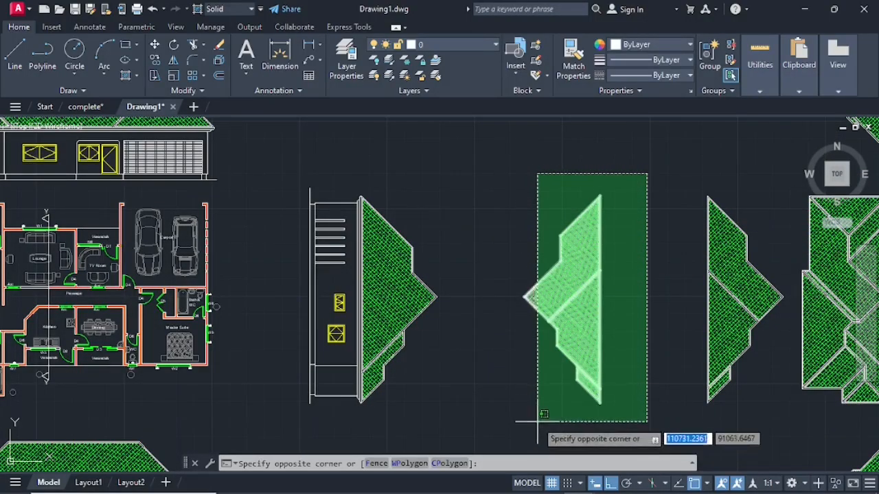
pyautogui.click(515, 423)
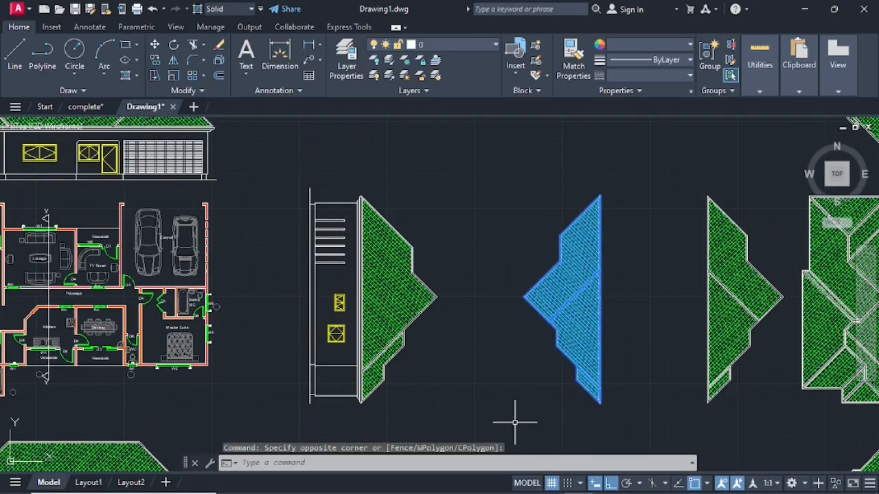
pyautogui.rightClick(599, 294)
pyautogui.click(587, 304)
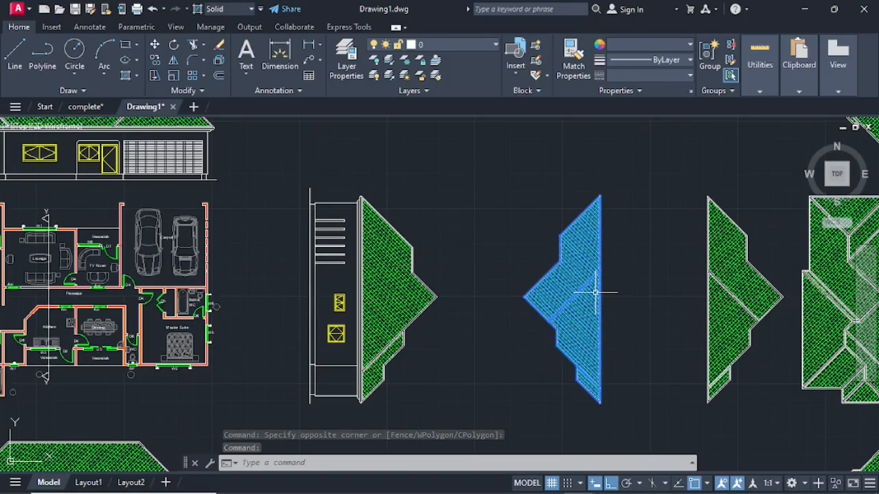
pyautogui.rightClick(595, 293)
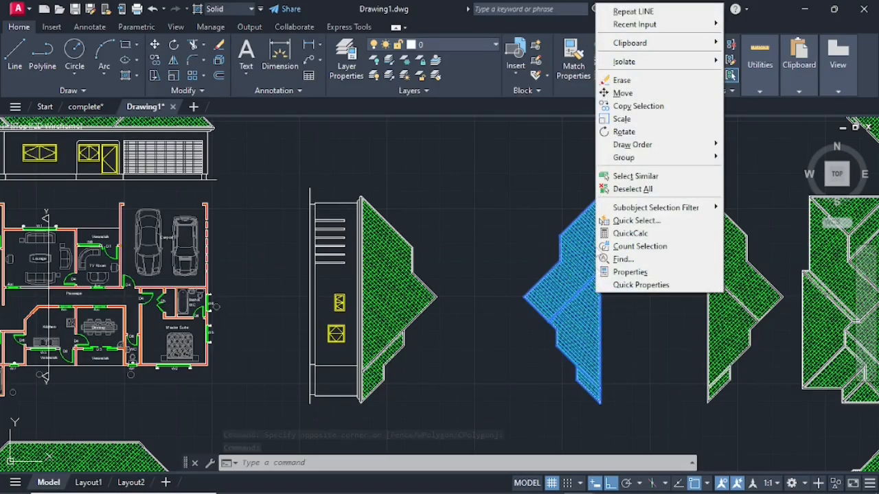
pyautogui.click(618, 94)
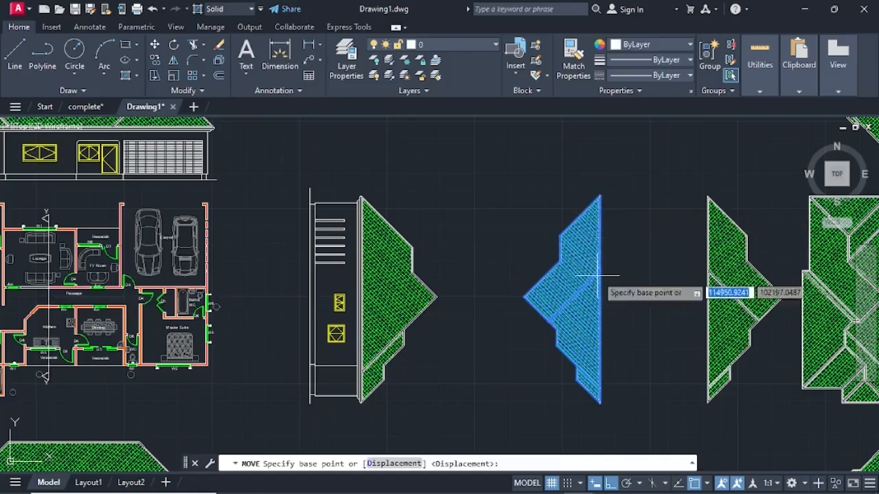
pyautogui.scroll(4, 605, 293)
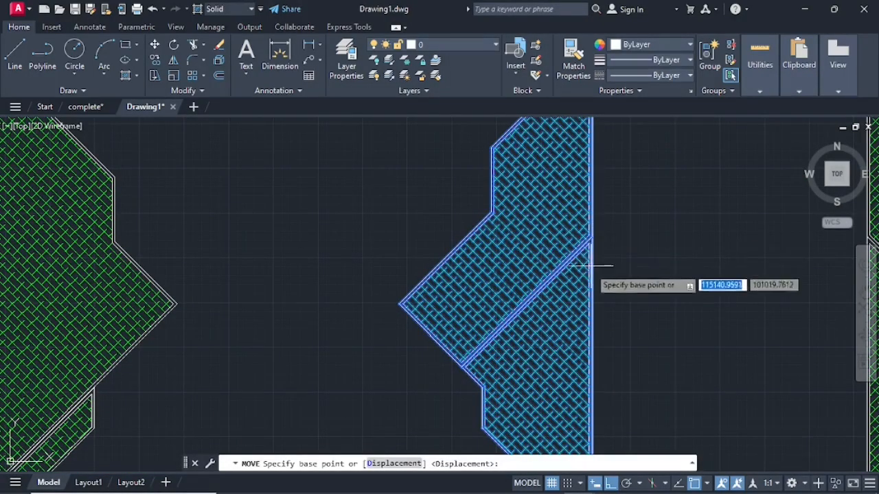
pyautogui.click(592, 311)
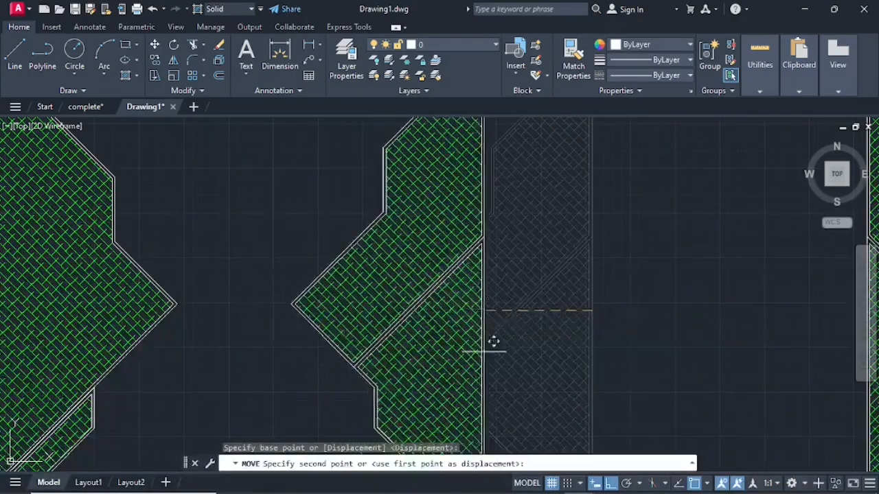
pyautogui.click(610, 484)
pyautogui.scroll(-6, 578, 414)
pyautogui.moveTo(408, 302); pyautogui.dragTo(621, 256, button='middle')
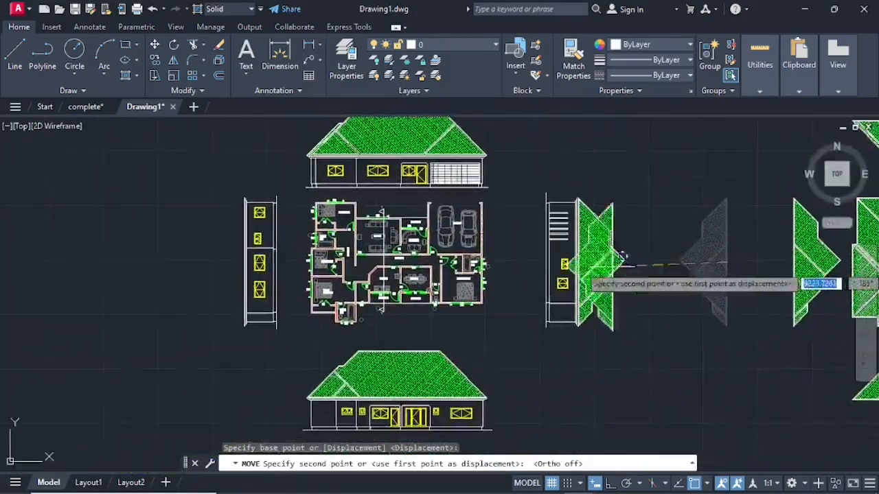
pyautogui.scroll(6, 280, 251)
pyautogui.scroll(-2, 237, 250)
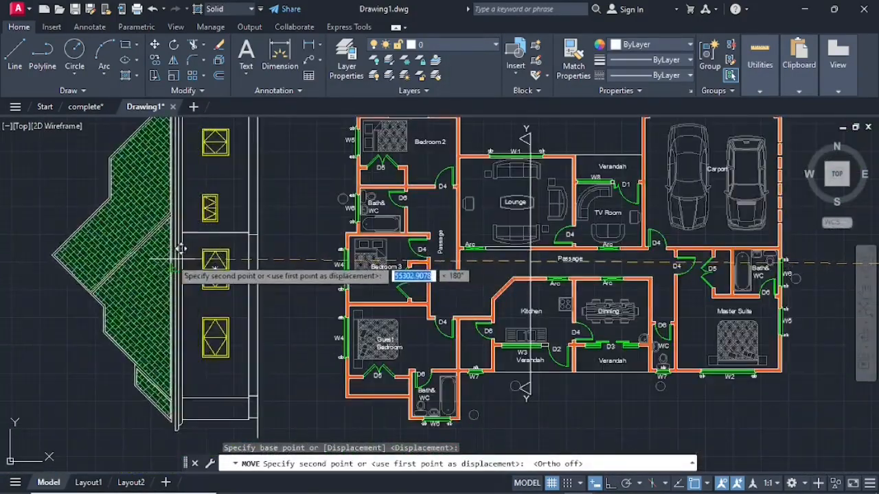
pyautogui.moveTo(180, 249); pyautogui.dragTo(240, 295, button='middle')
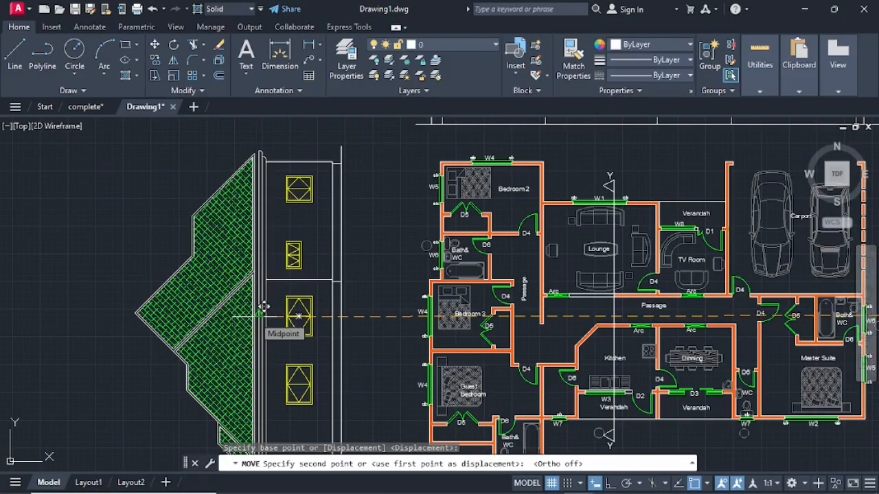
pyautogui.click(262, 306)
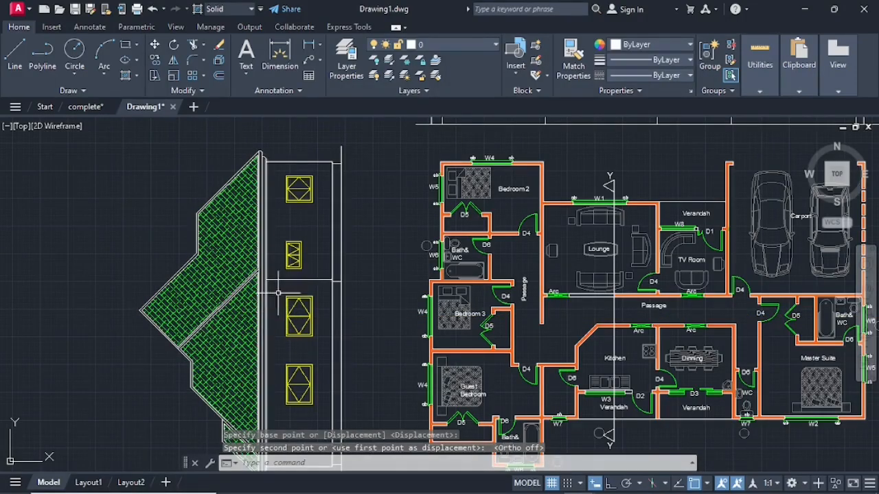
pyautogui.scroll(-4, 264, 310)
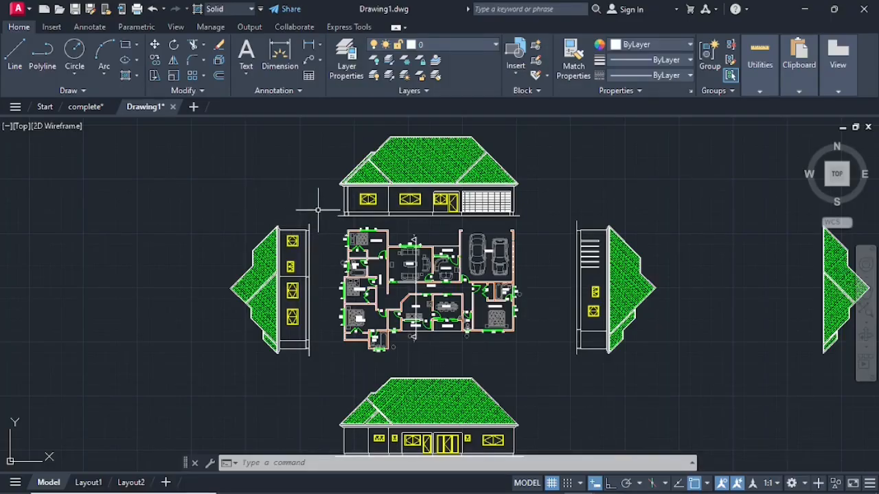
pyautogui.scroll(-2, 318, 210)
pyautogui.scroll(2, 306, 206)
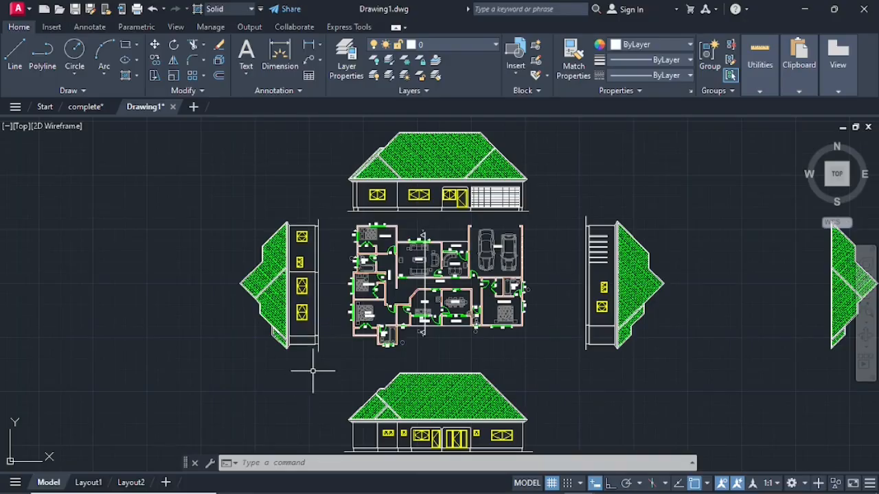
# Step: Move the roof plan together with its four surrounding side roofs closer to the floor plan and its elevations
pyautogui.scroll(-2, 312, 372)
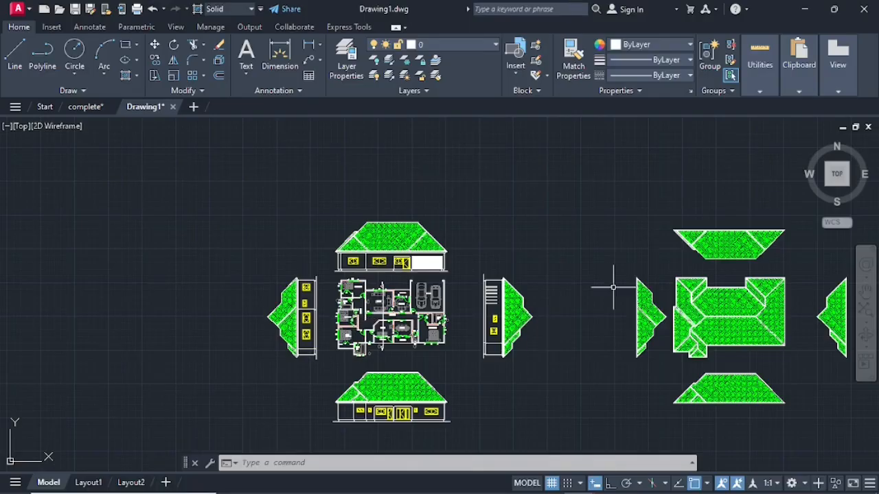
pyautogui.moveTo(777, 223); pyautogui.dragTo(682, 215, button='middle')
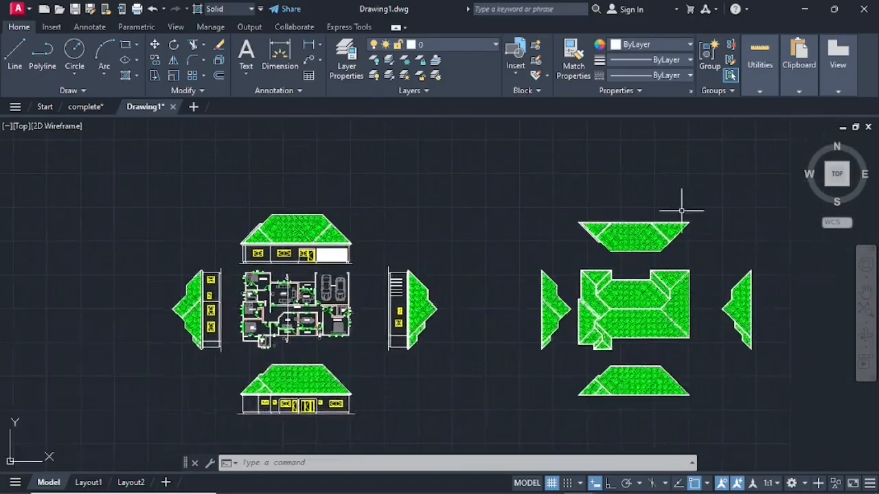
pyautogui.click(791, 186)
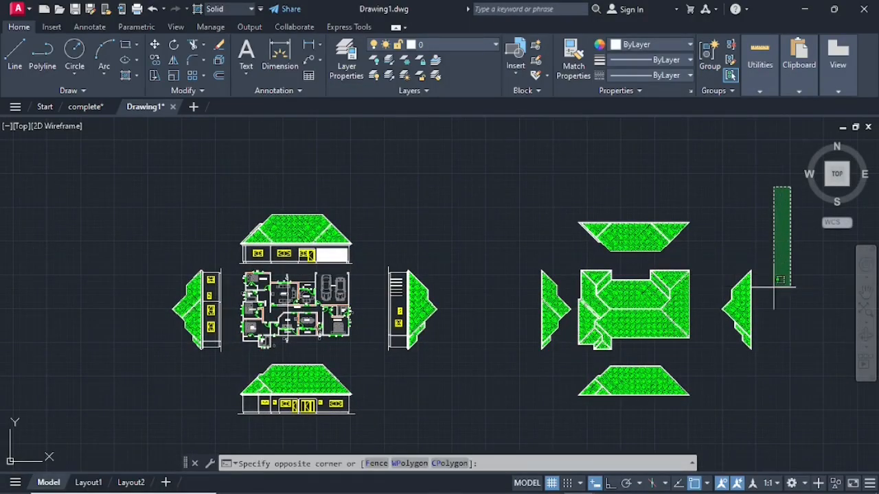
pyautogui.click(509, 418)
pyautogui.rightClick(637, 311)
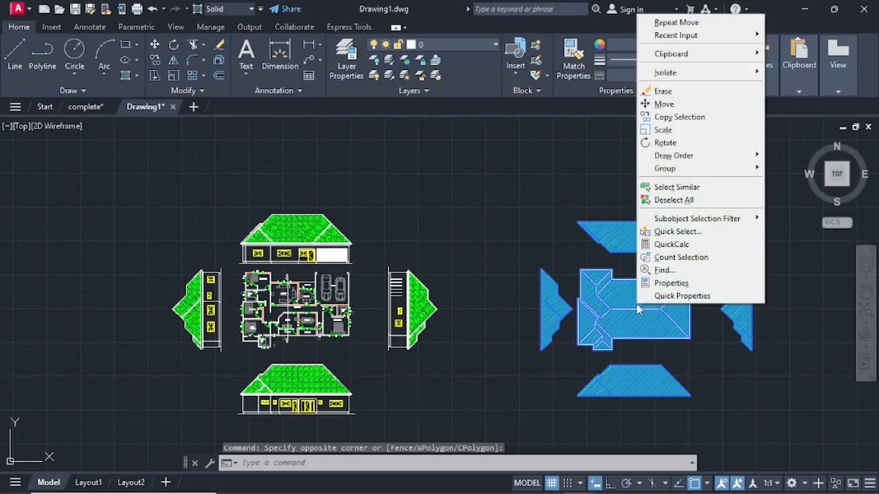
pyautogui.click(660, 105)
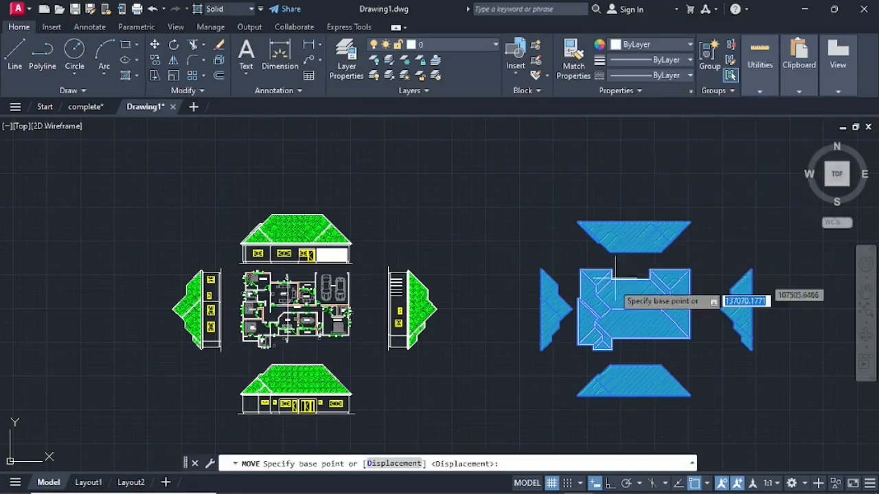
pyautogui.click(632, 311)
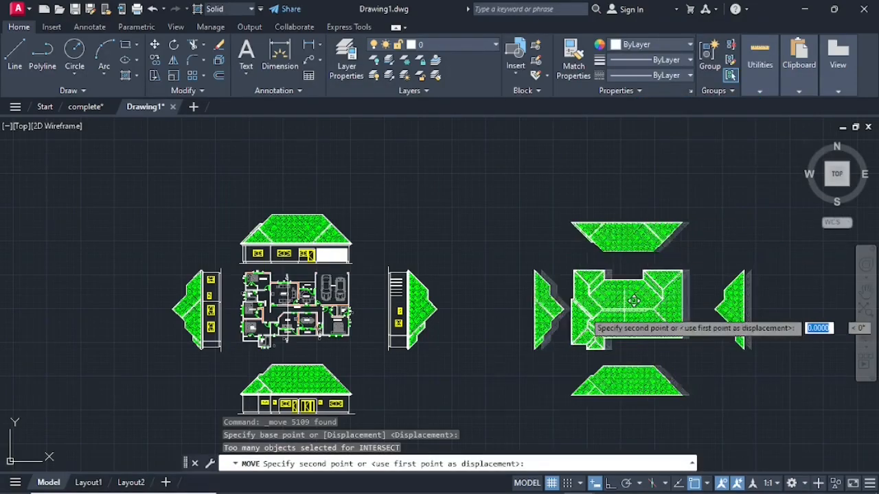
pyautogui.click(557, 306)
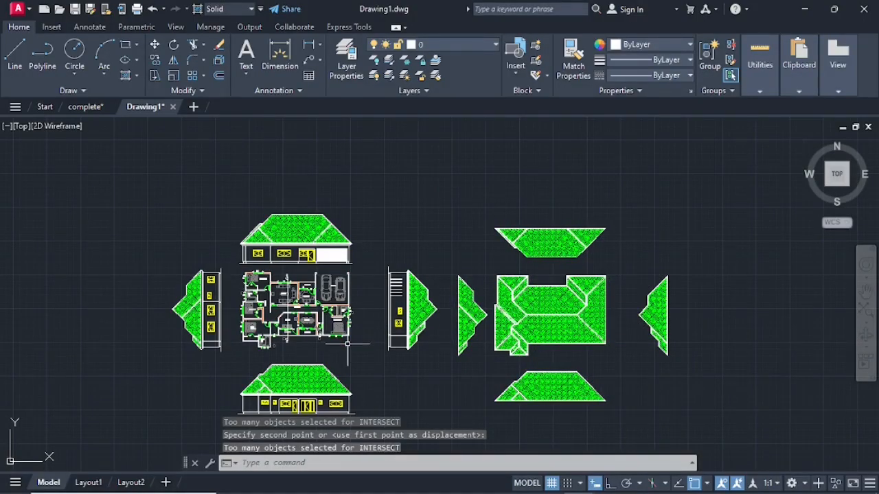
pyautogui.moveTo(348, 344); pyautogui.dragTo(443, 332, button='middle')
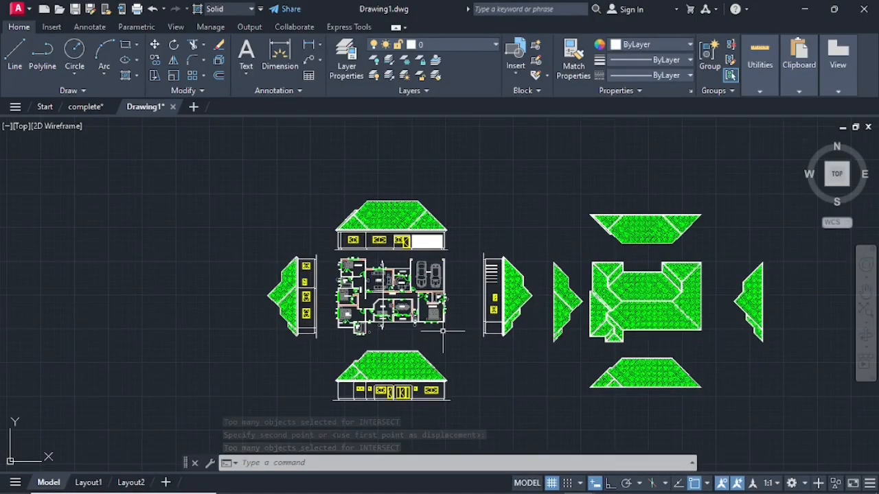